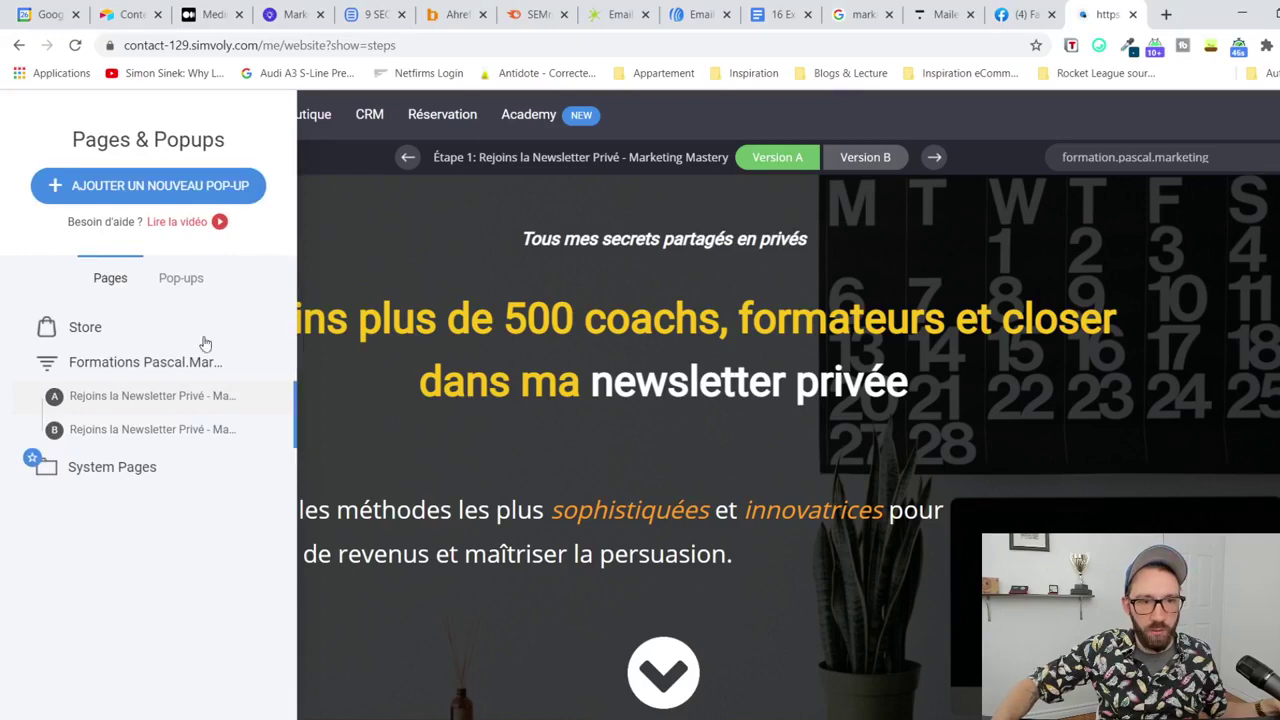
Step: Open the sales funnel's steps and start adding a new page step to Formations Pascal.Marketing
left_click(401, 269)
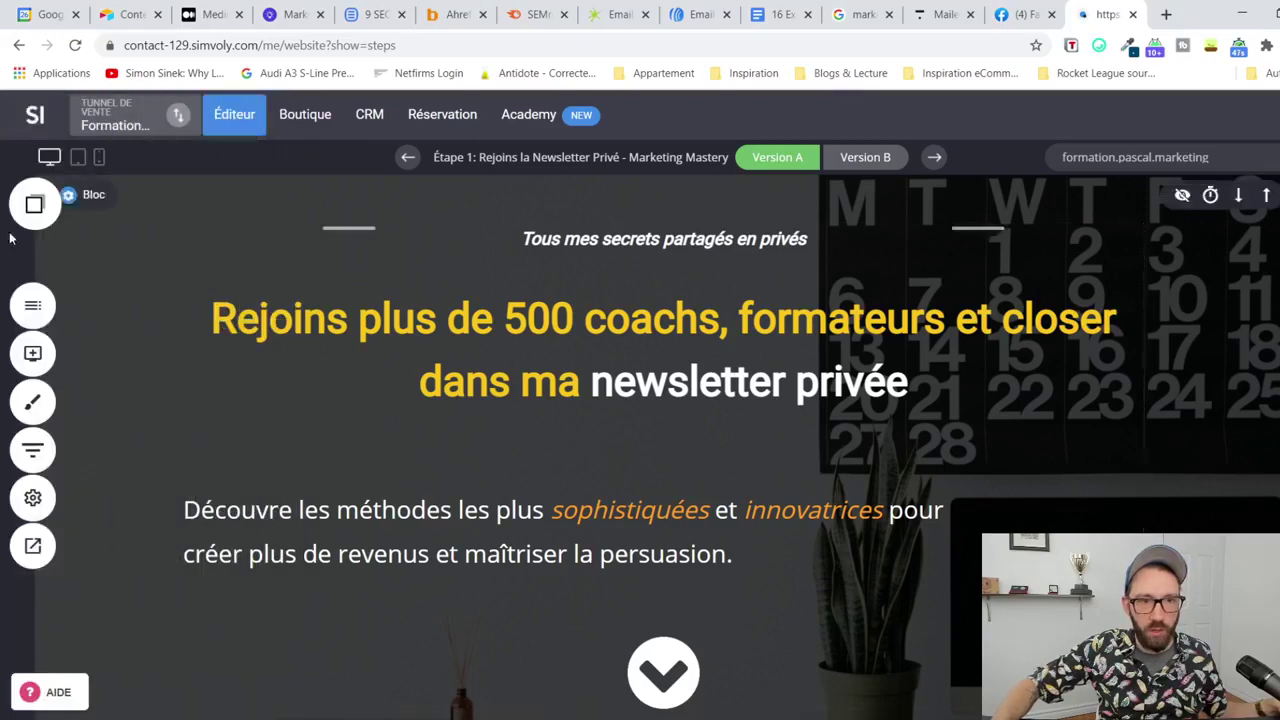
left_click(32, 450)
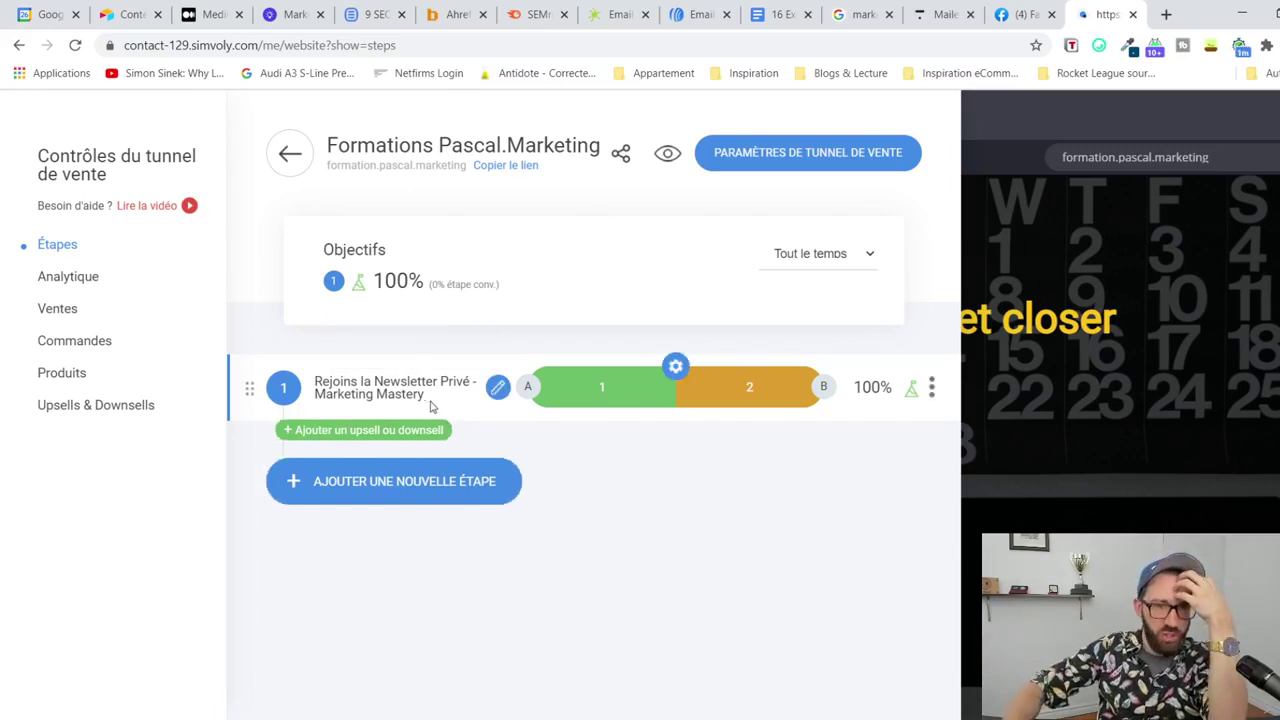
left_click(436, 498)
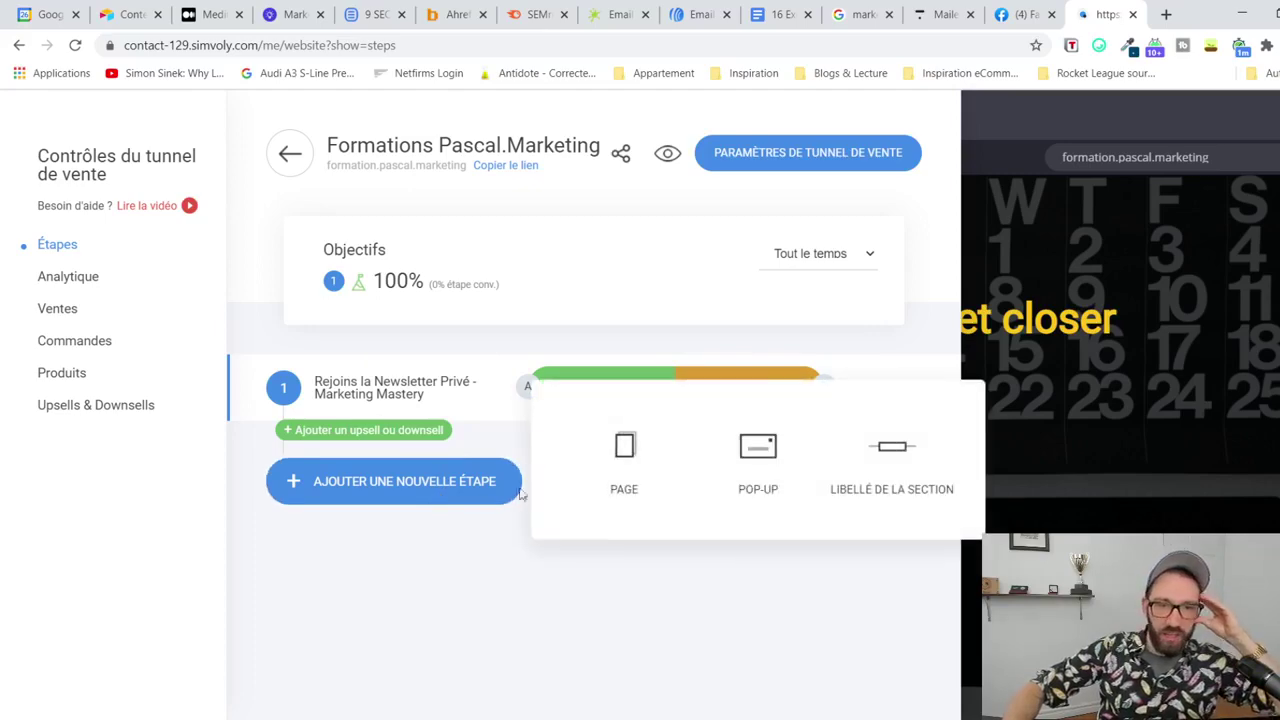
left_click(617, 462)
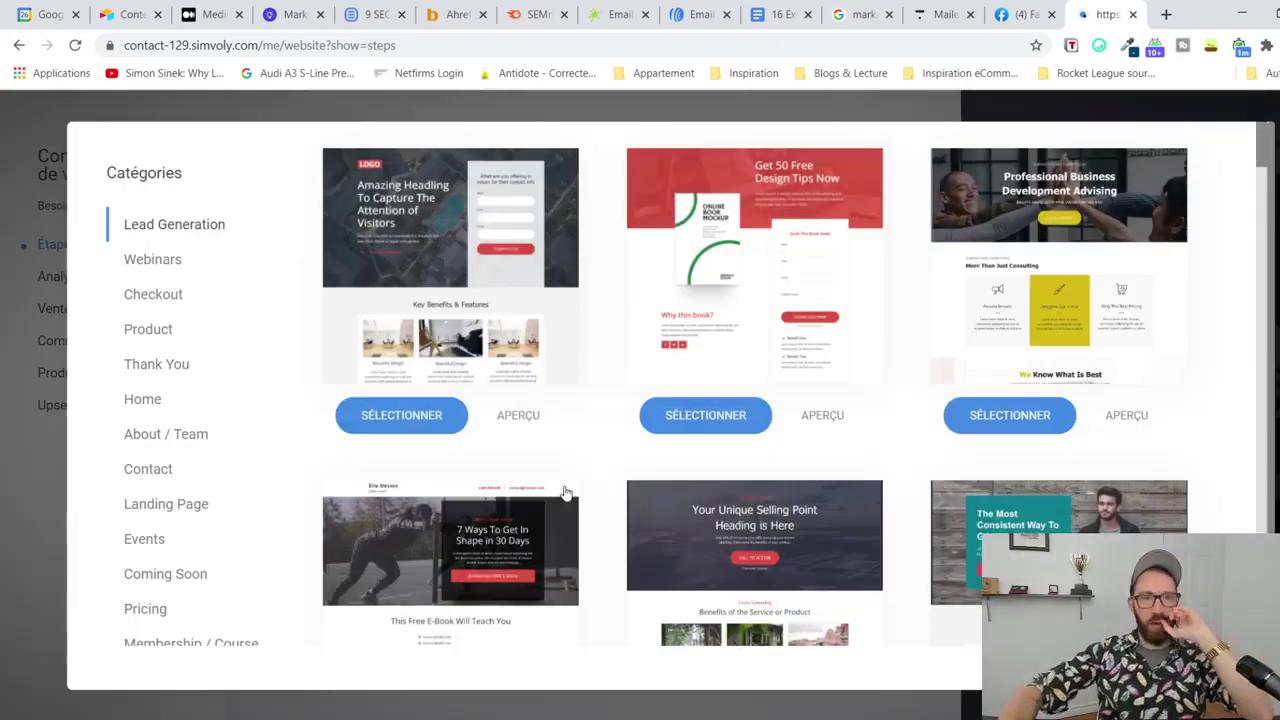
Step: Examine the page templates in the Webinars category
left_click(174, 267)
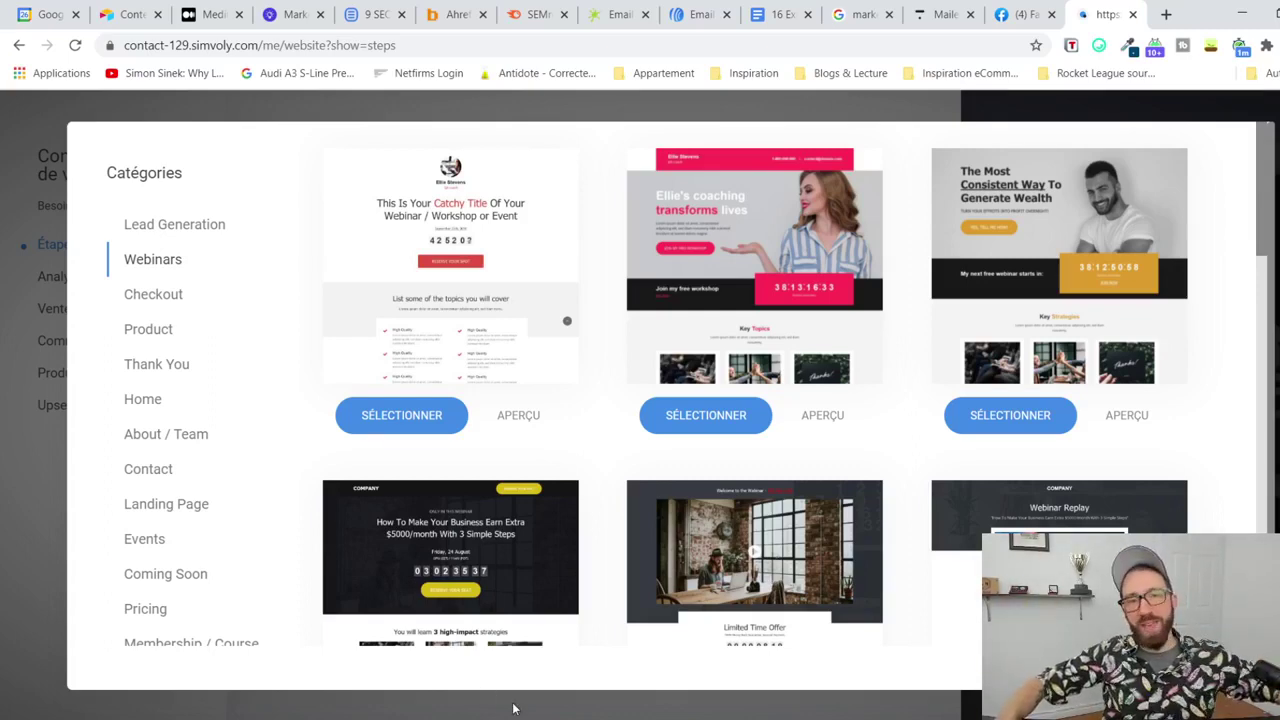
scroll(610, 410, "down", 4)
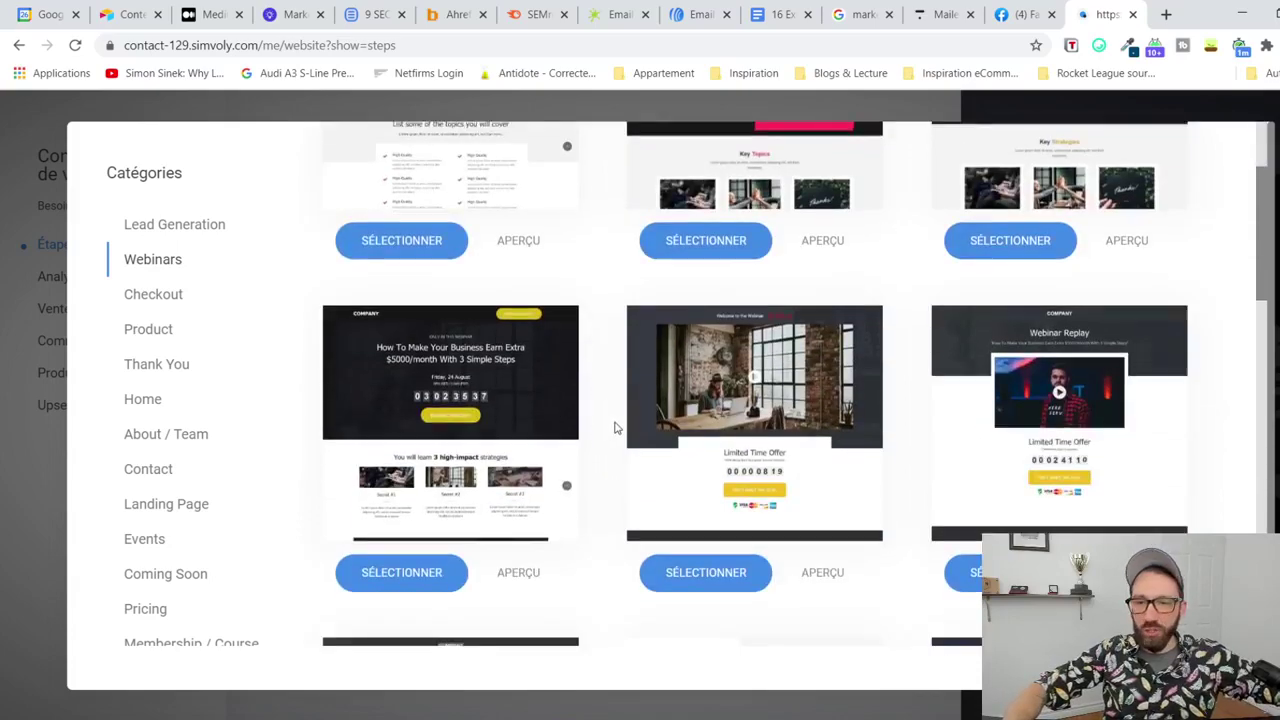
scroll(614, 425, "down", 3)
scroll(603, 445, "up", 4)
scroll(603, 447, "up", 2)
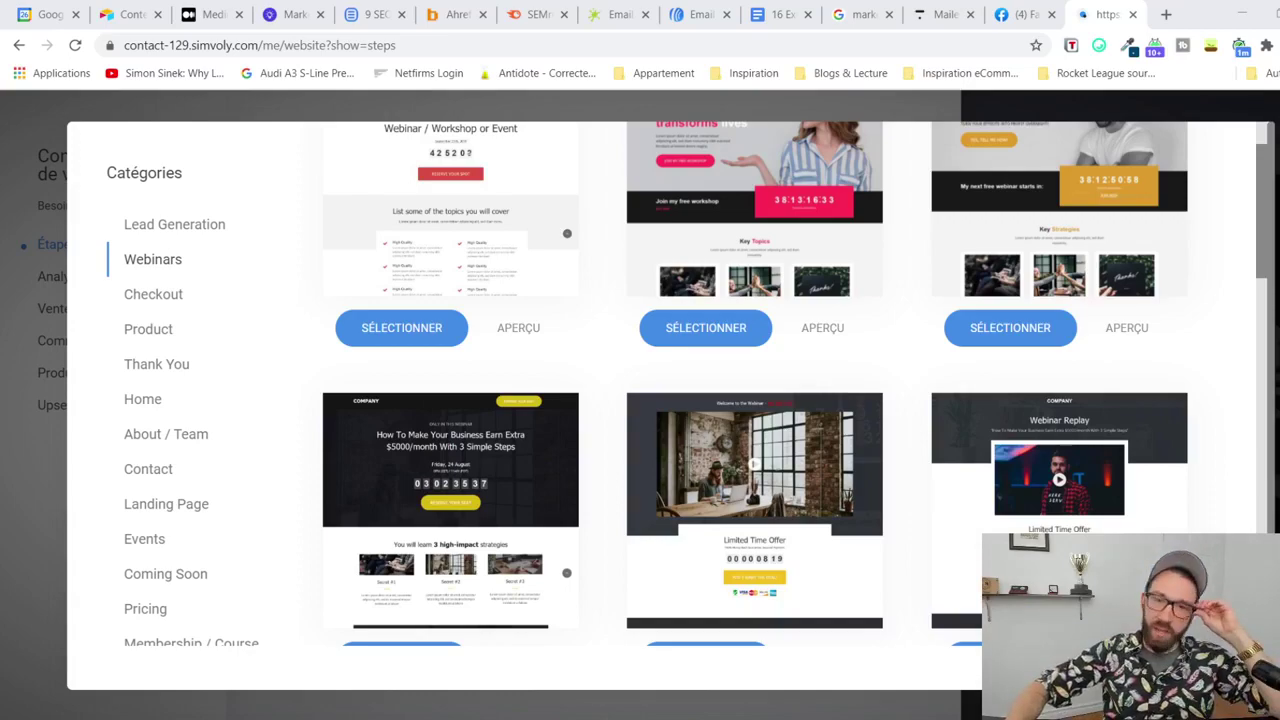
scroll(591, 398, "down", 4)
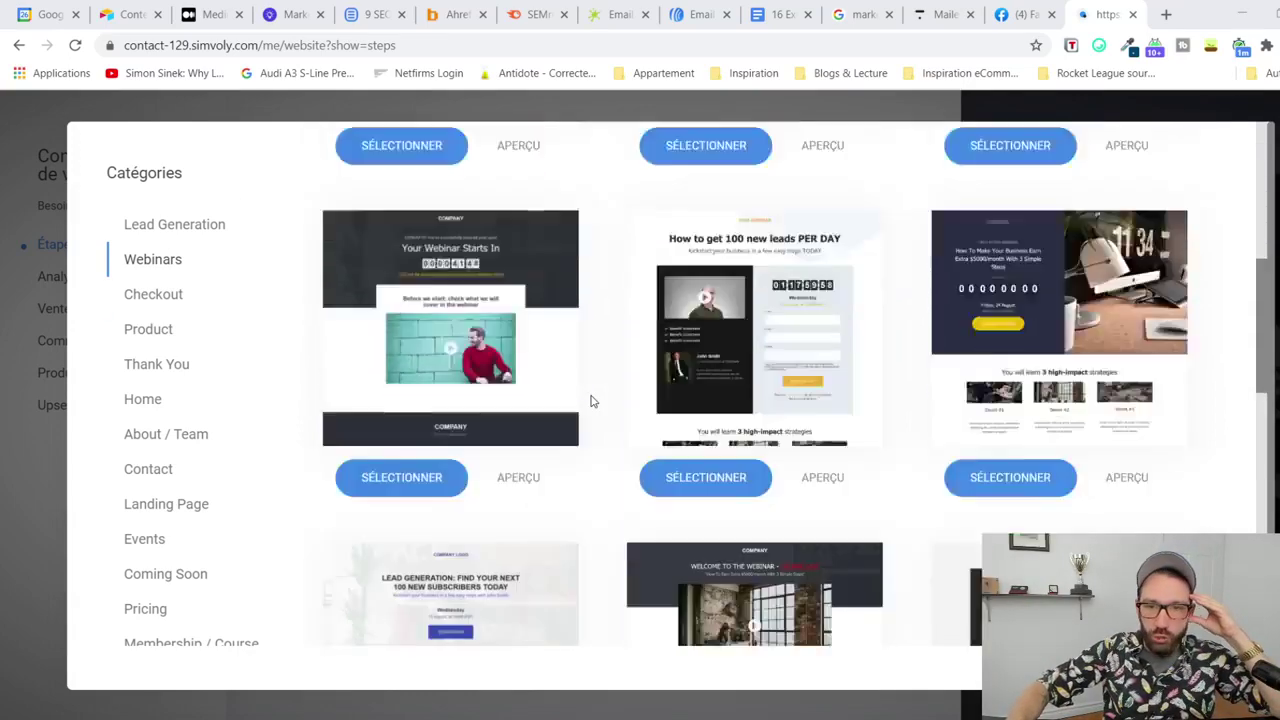
scroll(588, 394, "down", 5)
scroll(586, 394, "up", 5)
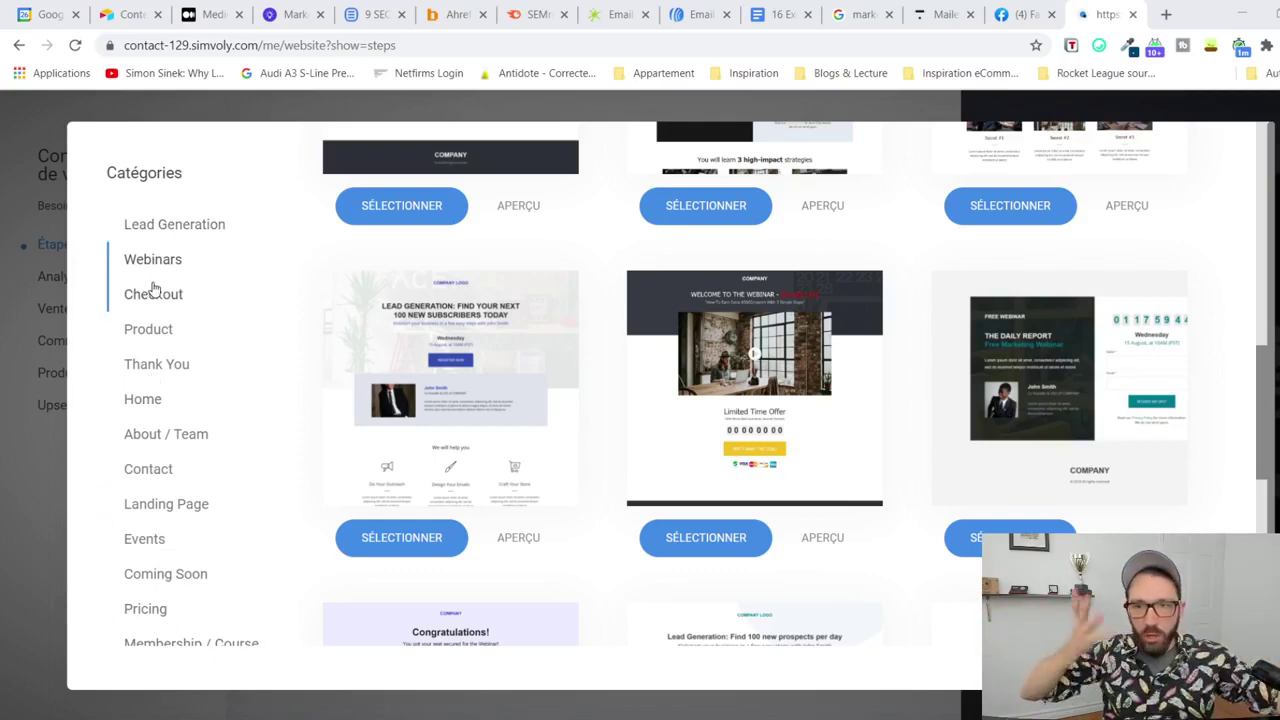
Step: Look through the Lead Generation, Webinars, Checkout, Thank You and Events template categories
left_click(155, 230)
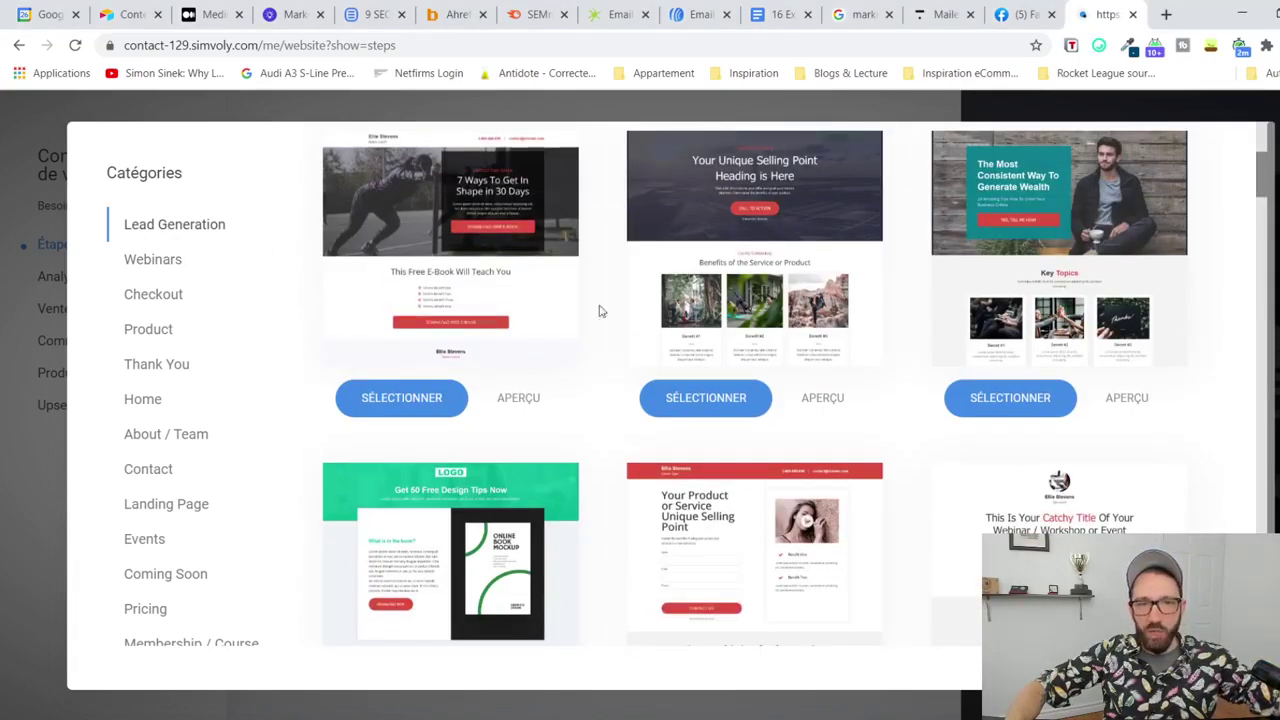
left_click(164, 259)
left_click(180, 295)
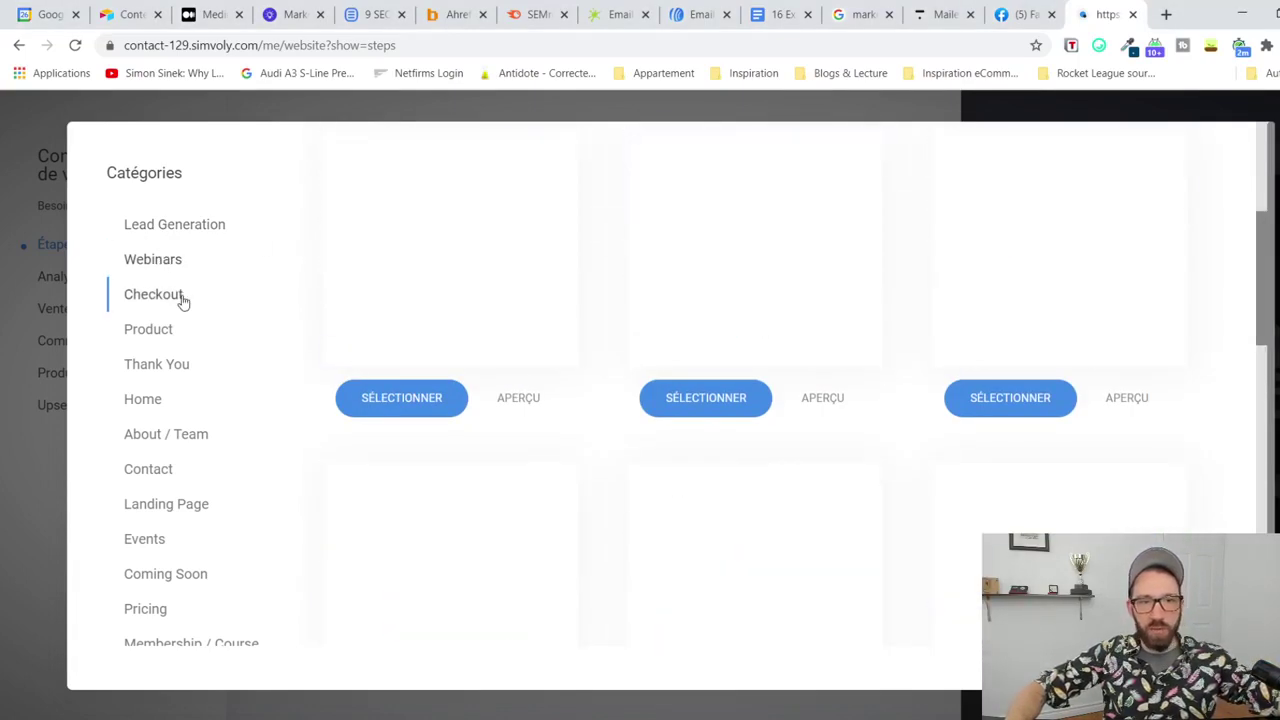
left_click(168, 366)
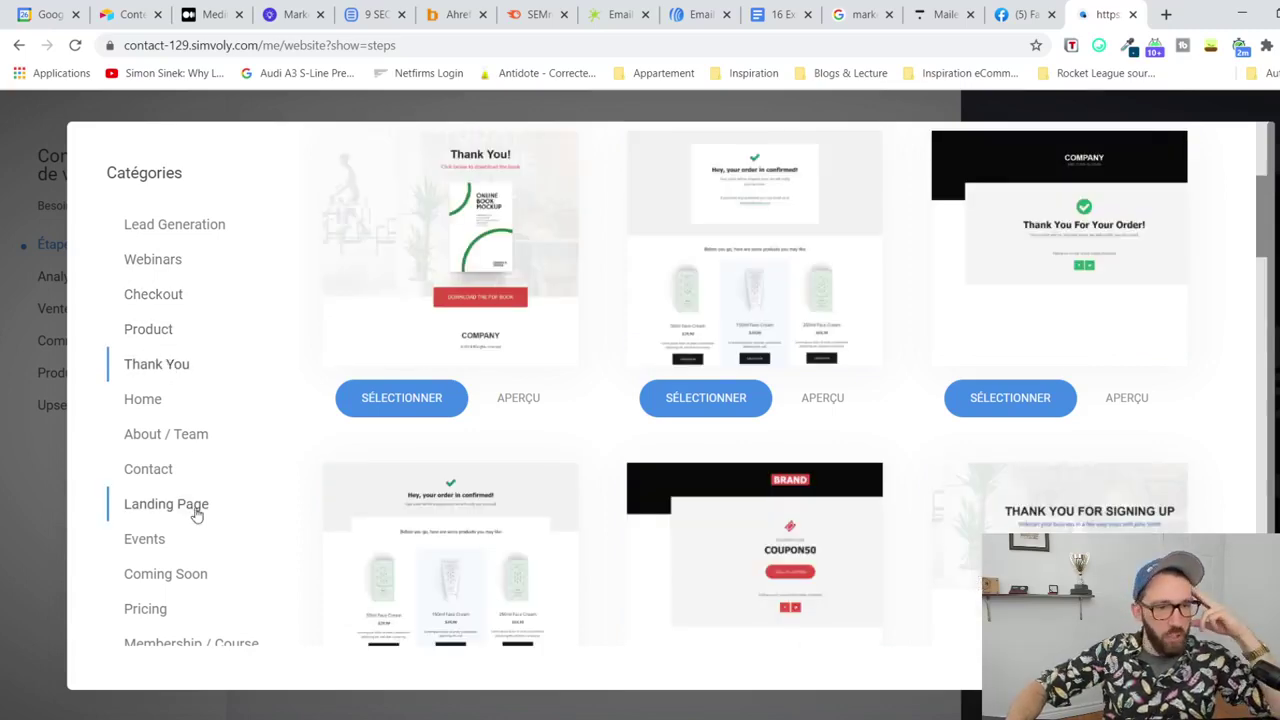
left_click(157, 541)
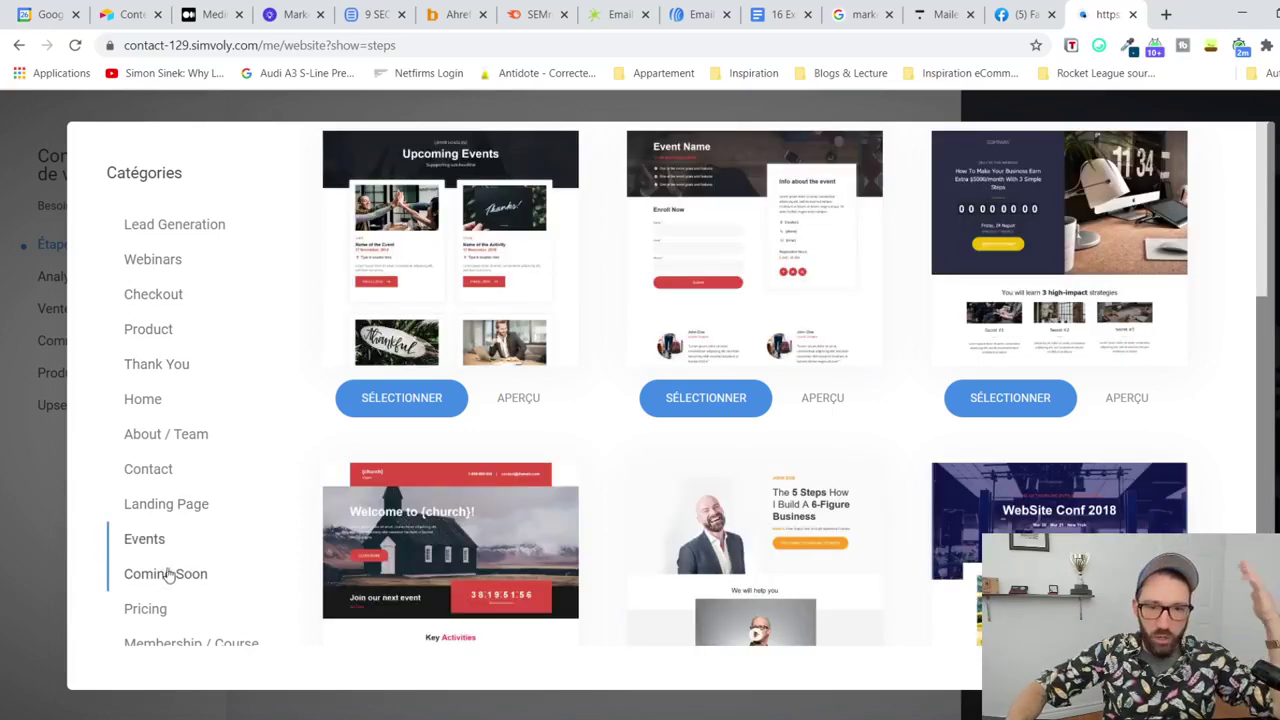
Step: Return to the Webinars category and compare its templates down to the end of the list
left_click(189, 264)
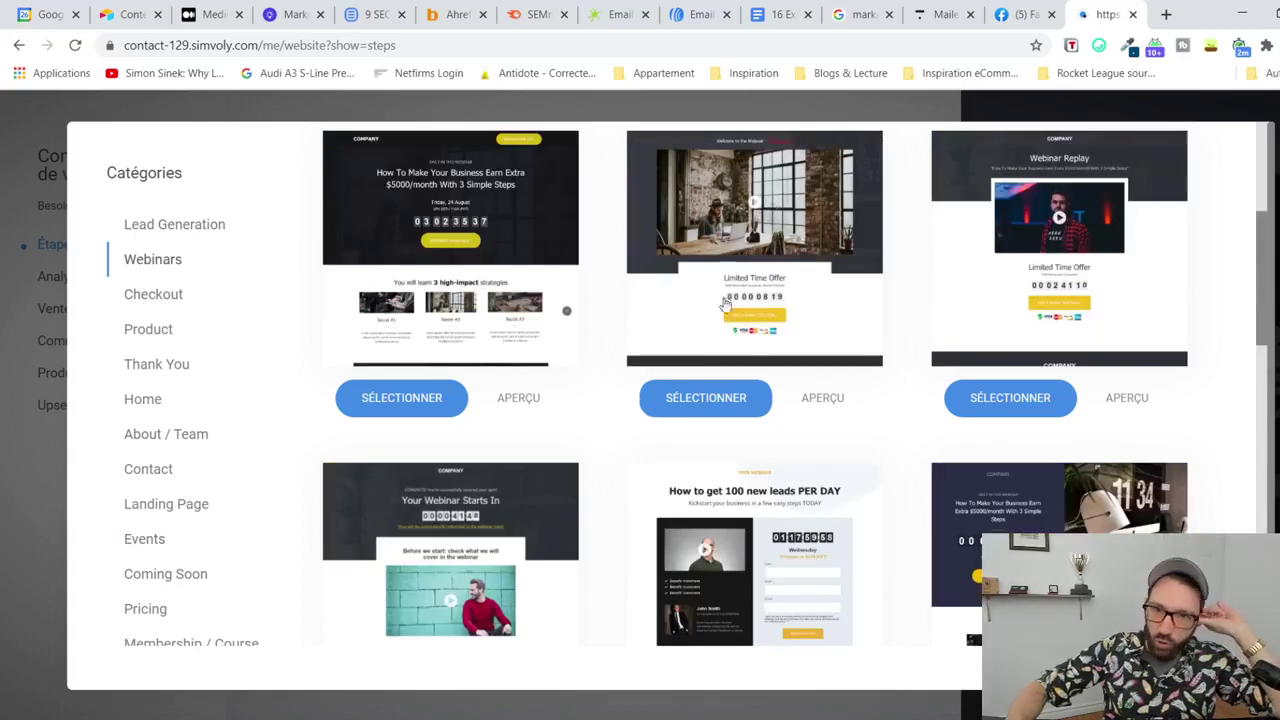
scroll(716, 417, "up", 1)
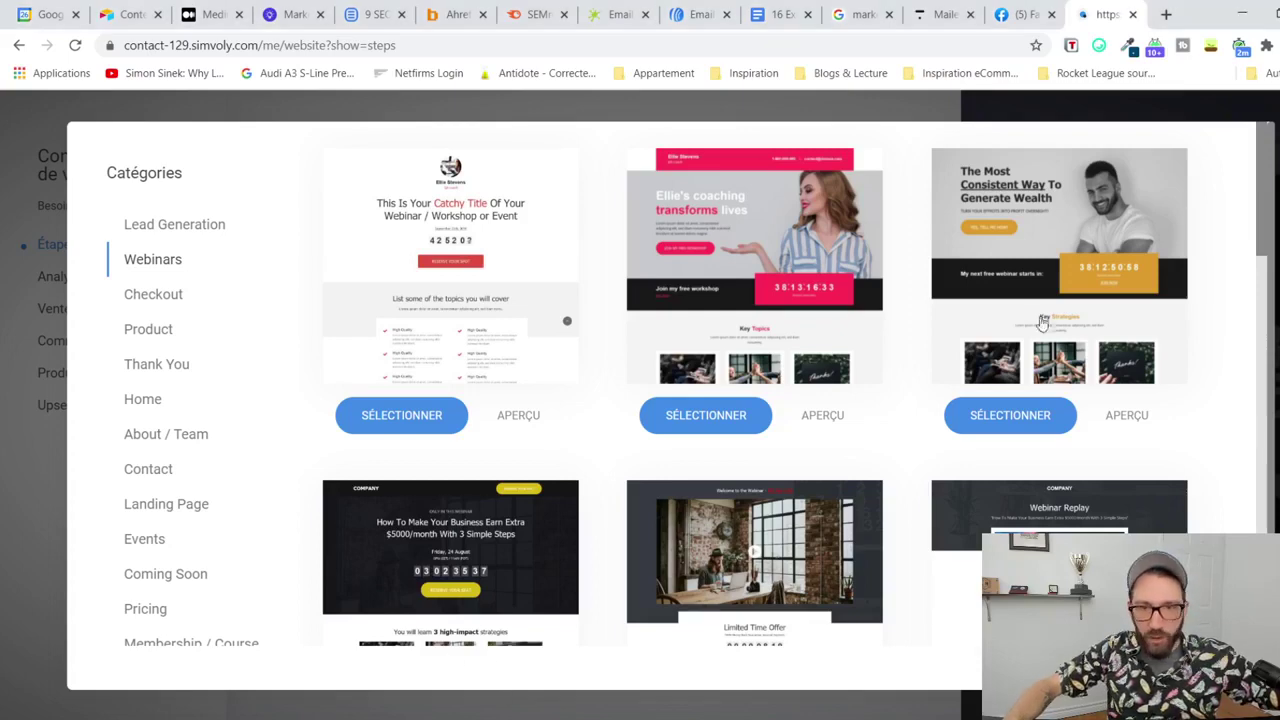
scroll(910, 294, "down", 1)
scroll(911, 300, "down", 5)
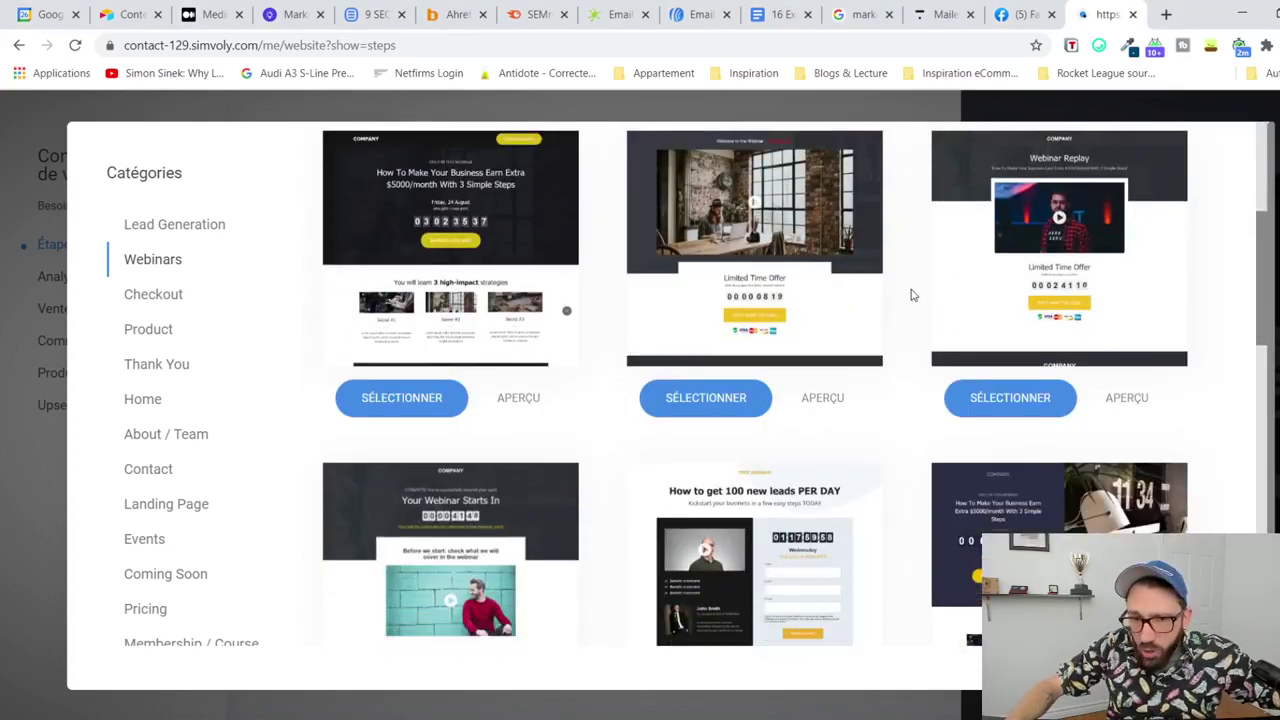
scroll(895, 385, "down", 2)
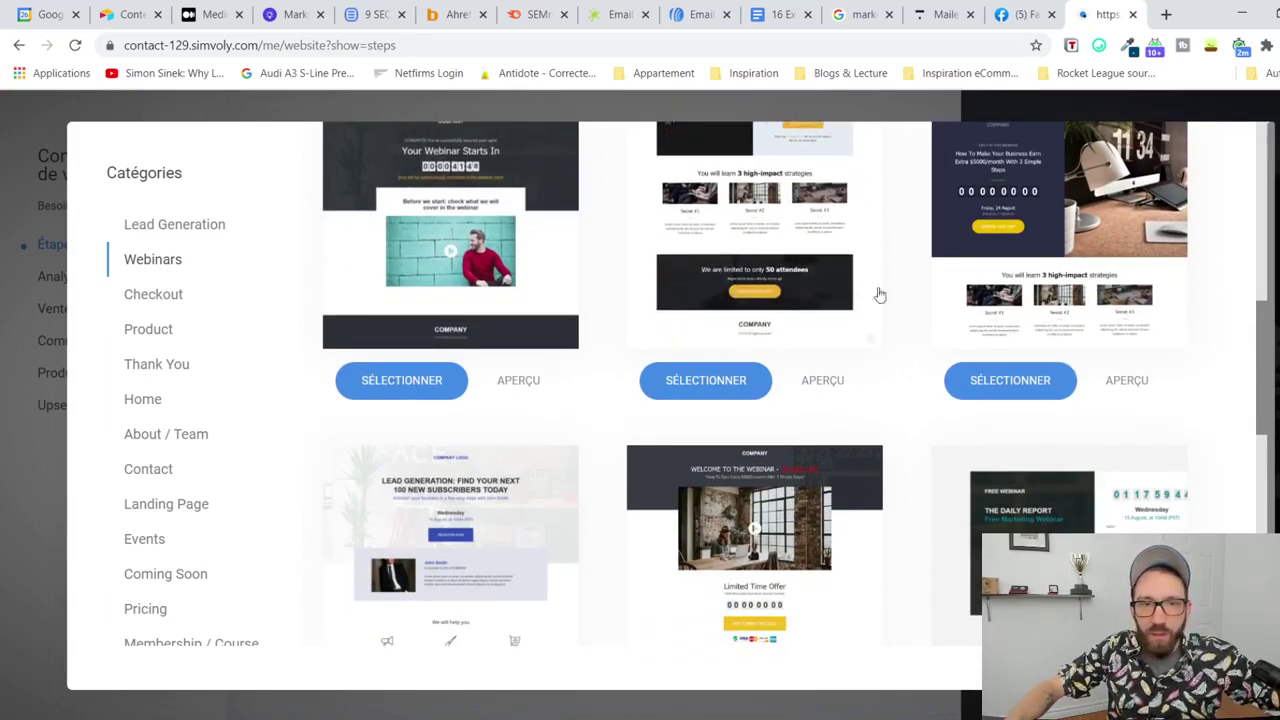
scroll(900, 298, "down", 8)
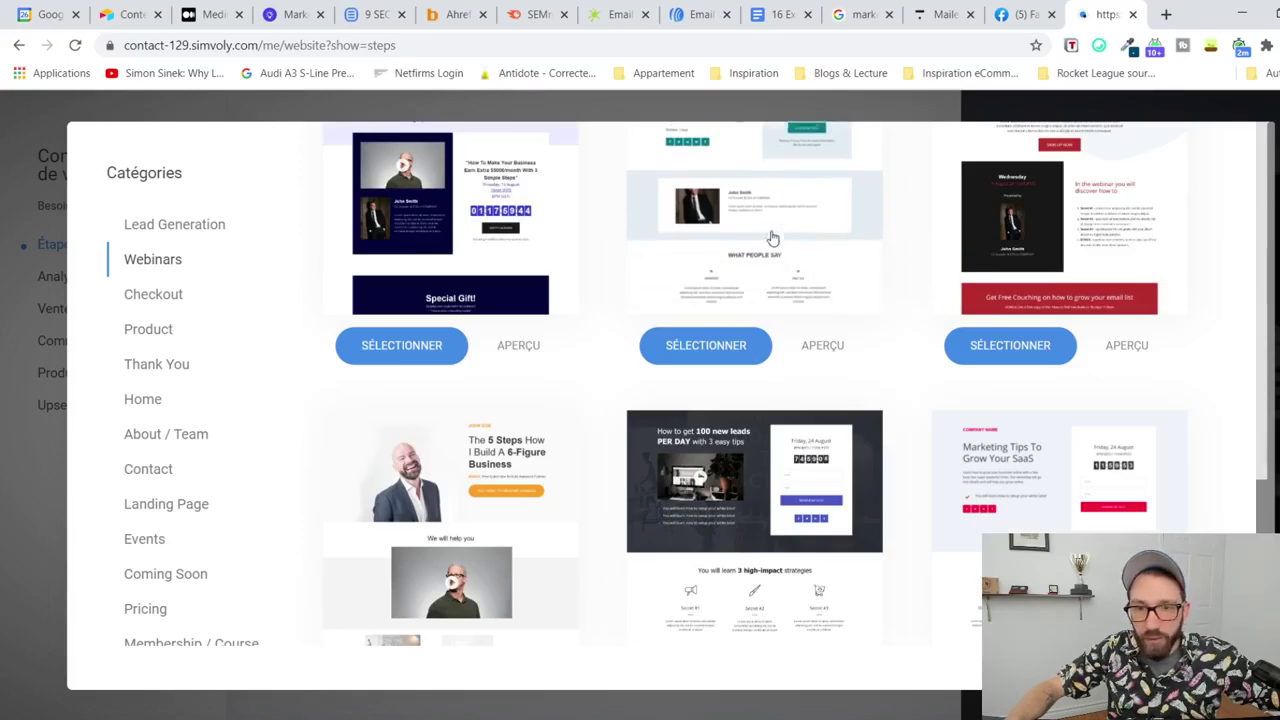
scroll(772, 238, "up", 2)
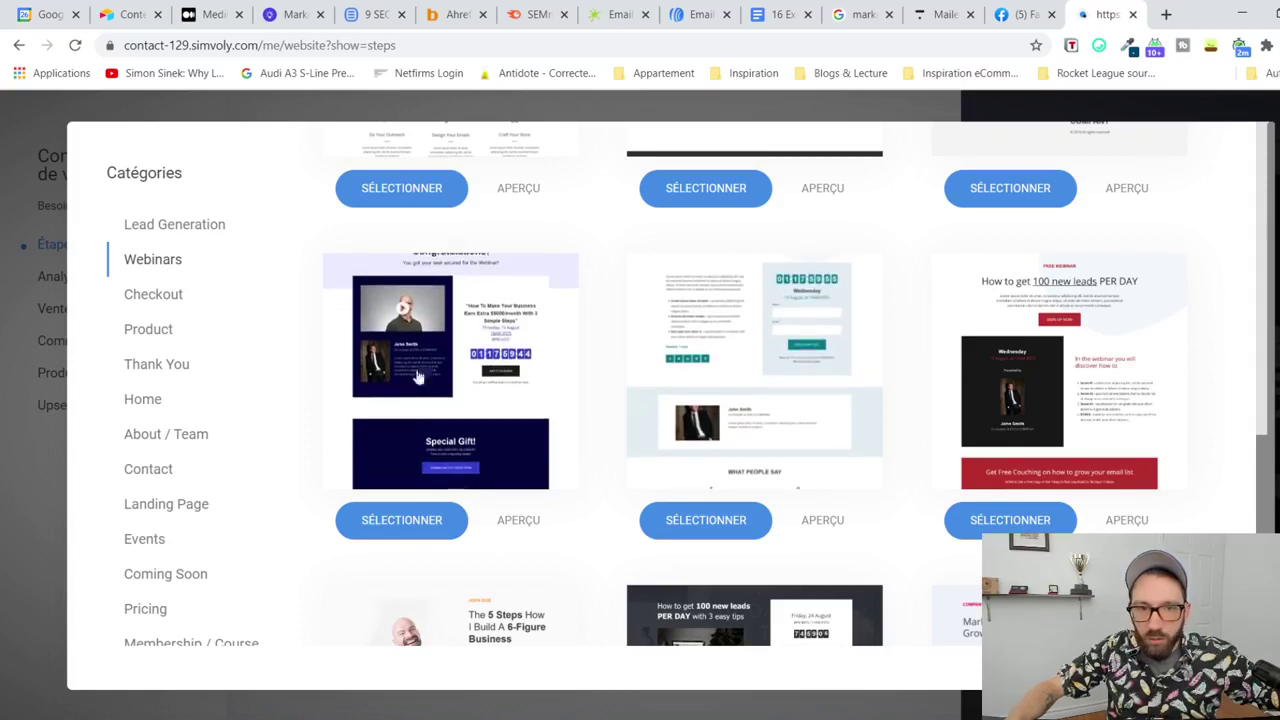
scroll(560, 400, "up", 1)
scroll(577, 401, "down", 2)
scroll(577, 401, "down", 2)
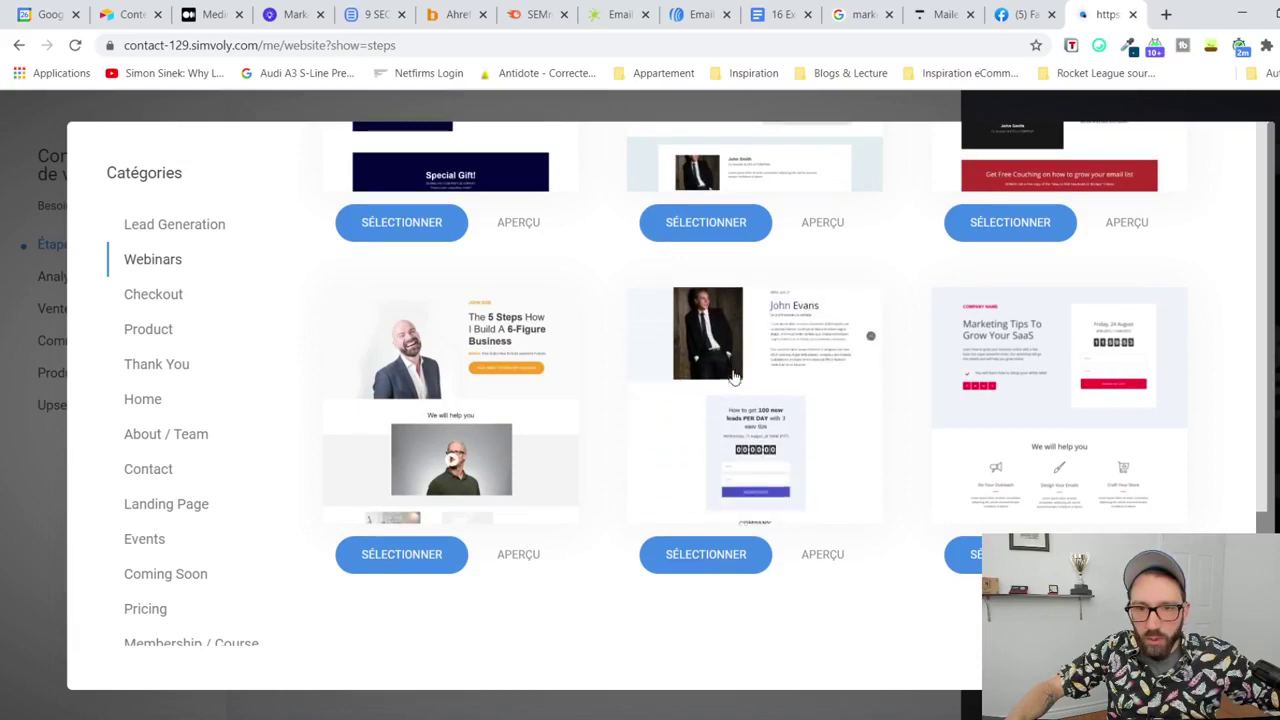
scroll(836, 417, "up", 3)
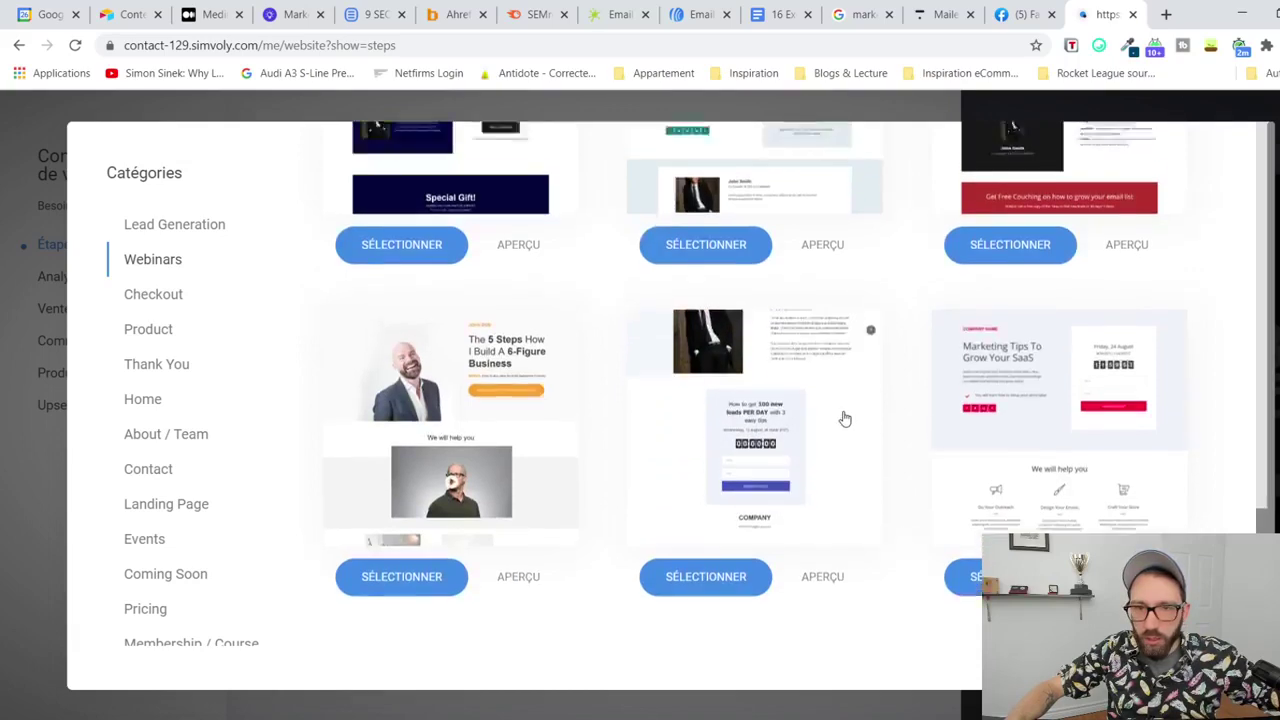
scroll(745, 279, "up", 2)
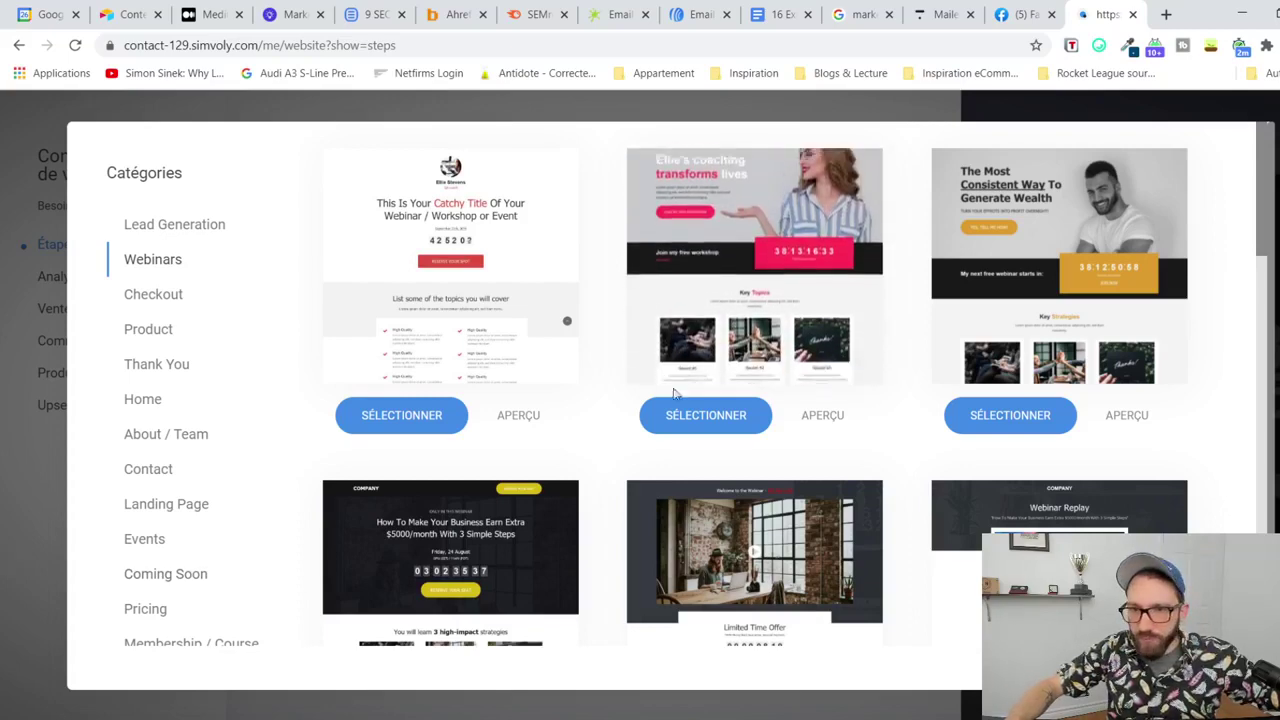
Step: Select the pink coaching webinar template and name the page "Webinaire - Trouver plus de clients sur les réseaux sociaux avec la méthode de l'Incubateur"
left_click(706, 415)
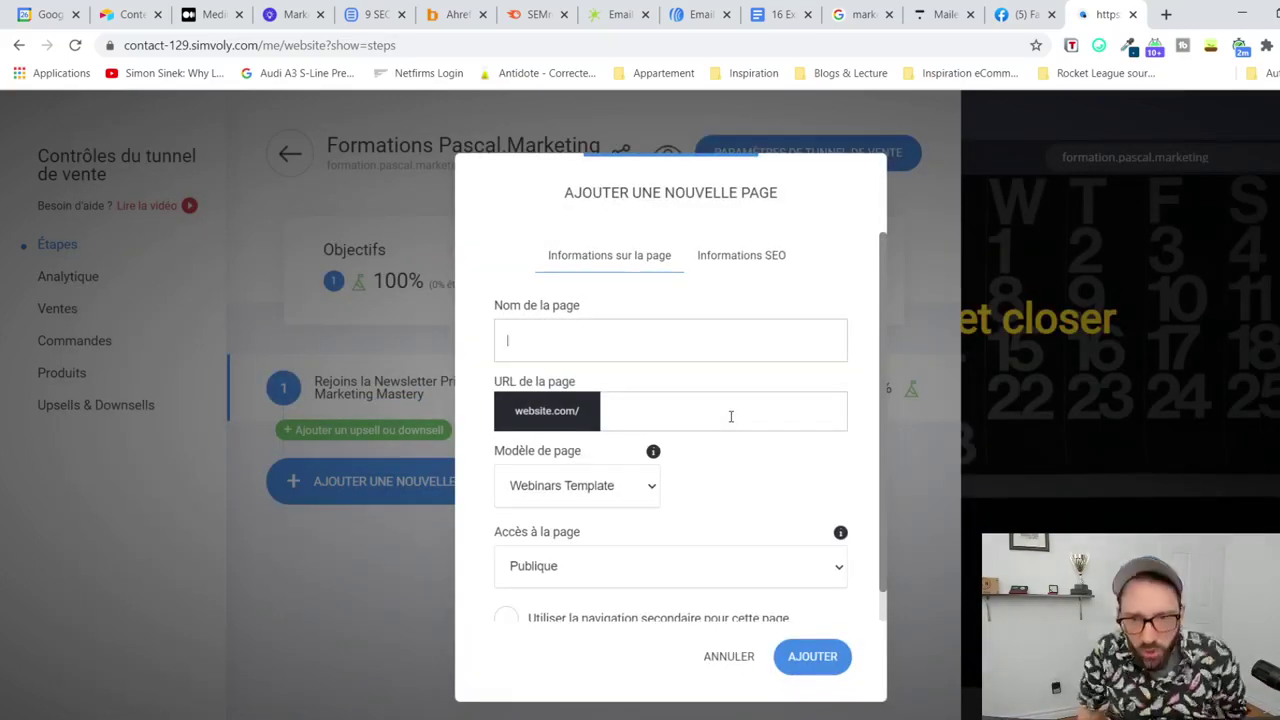
type("Webinai")
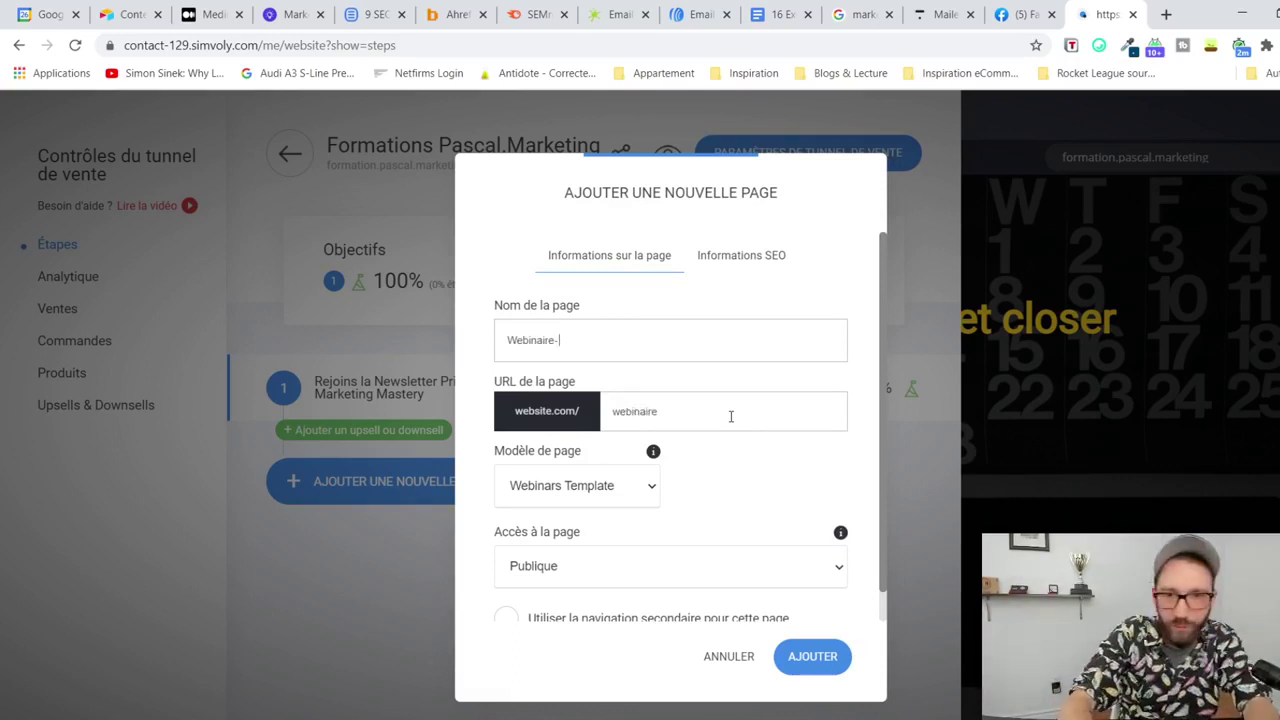
type("re - Trouve")
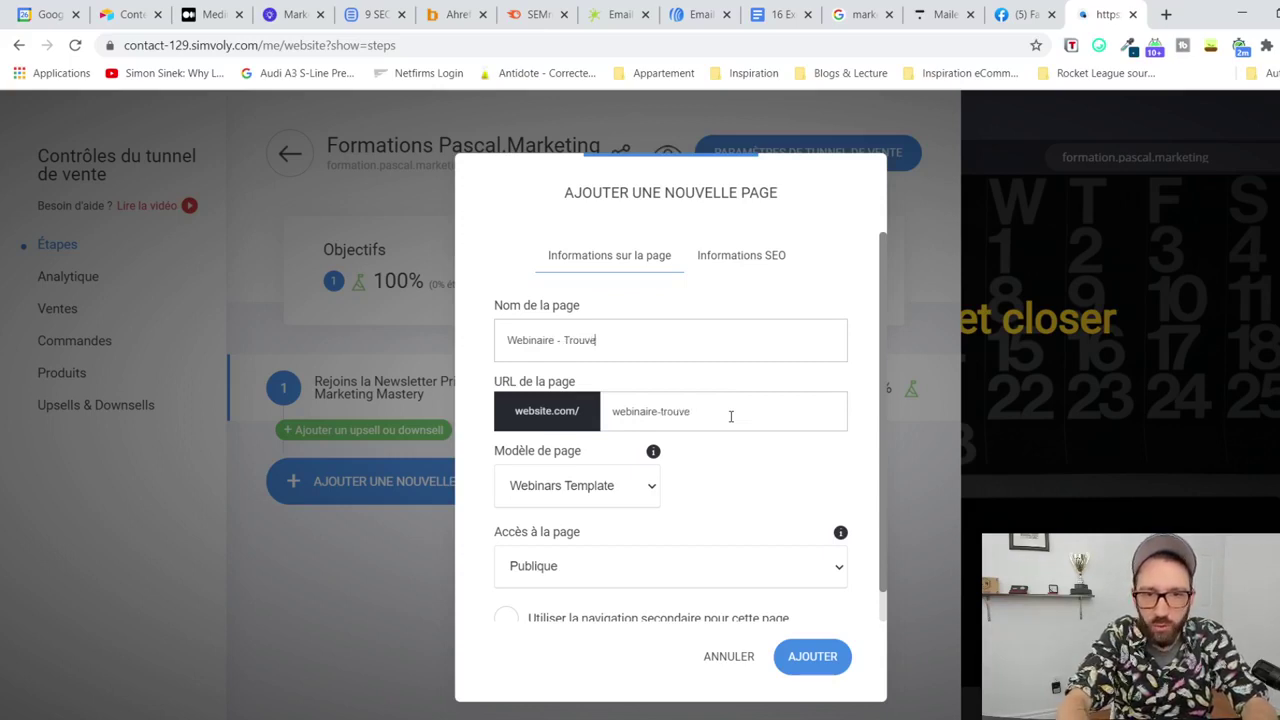
type("r plus de clients sur ")
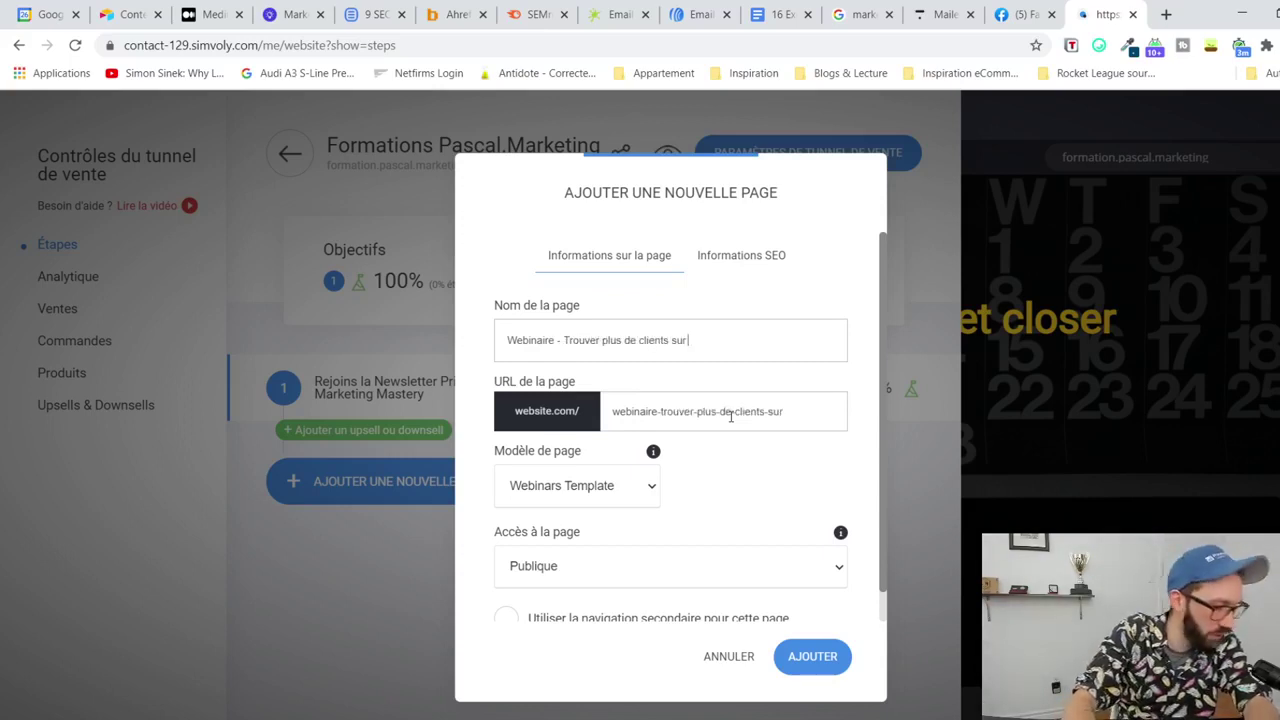
type("les réseaux sociaux avec la m")
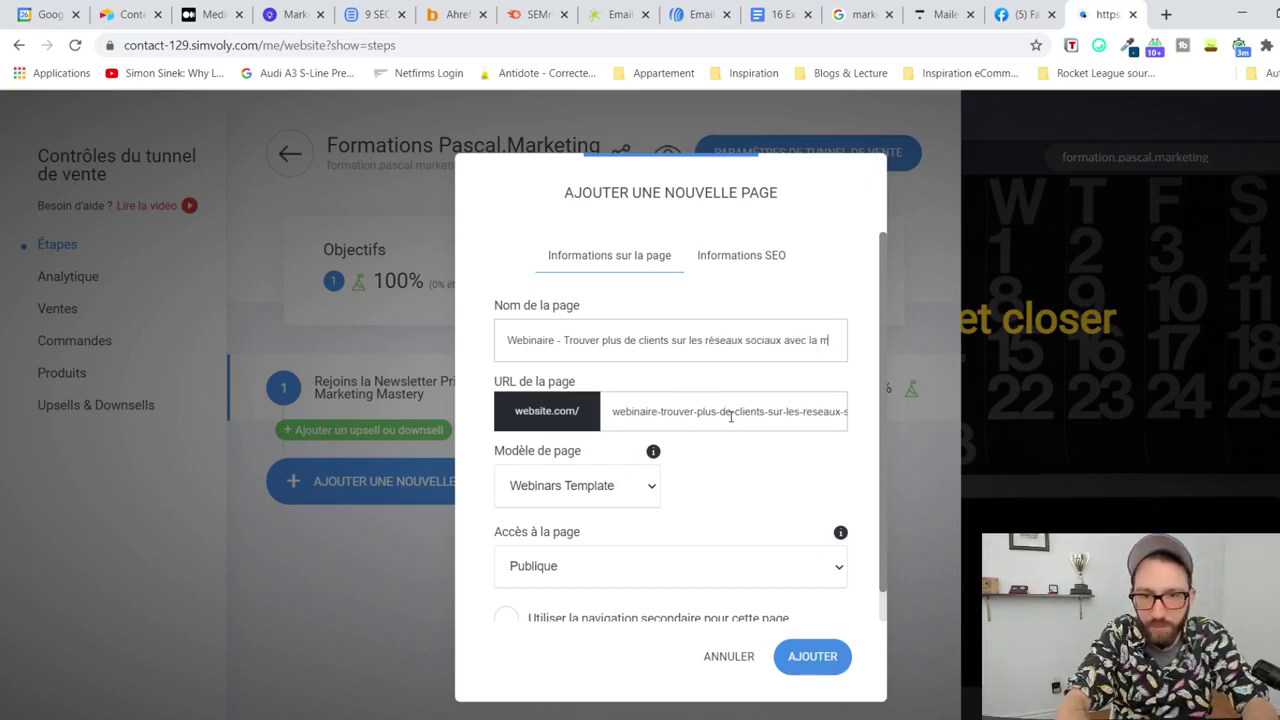
type("éthode de l'In")
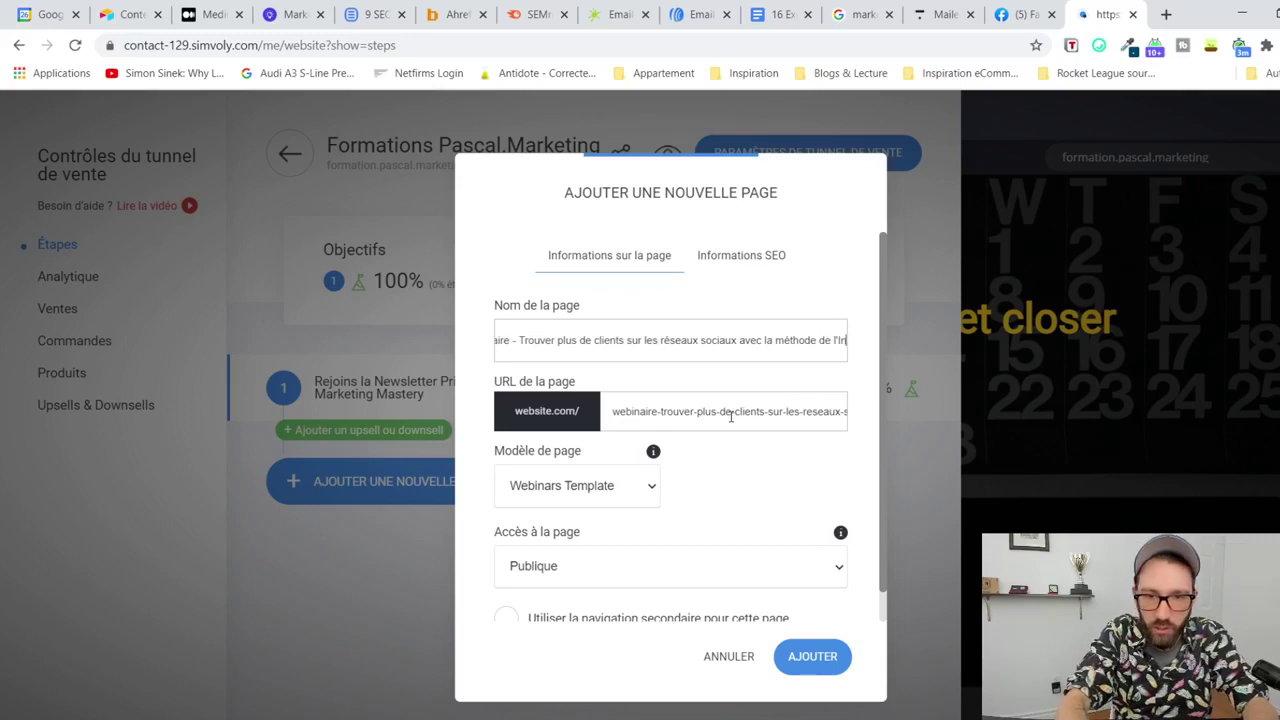
type("cubateur")
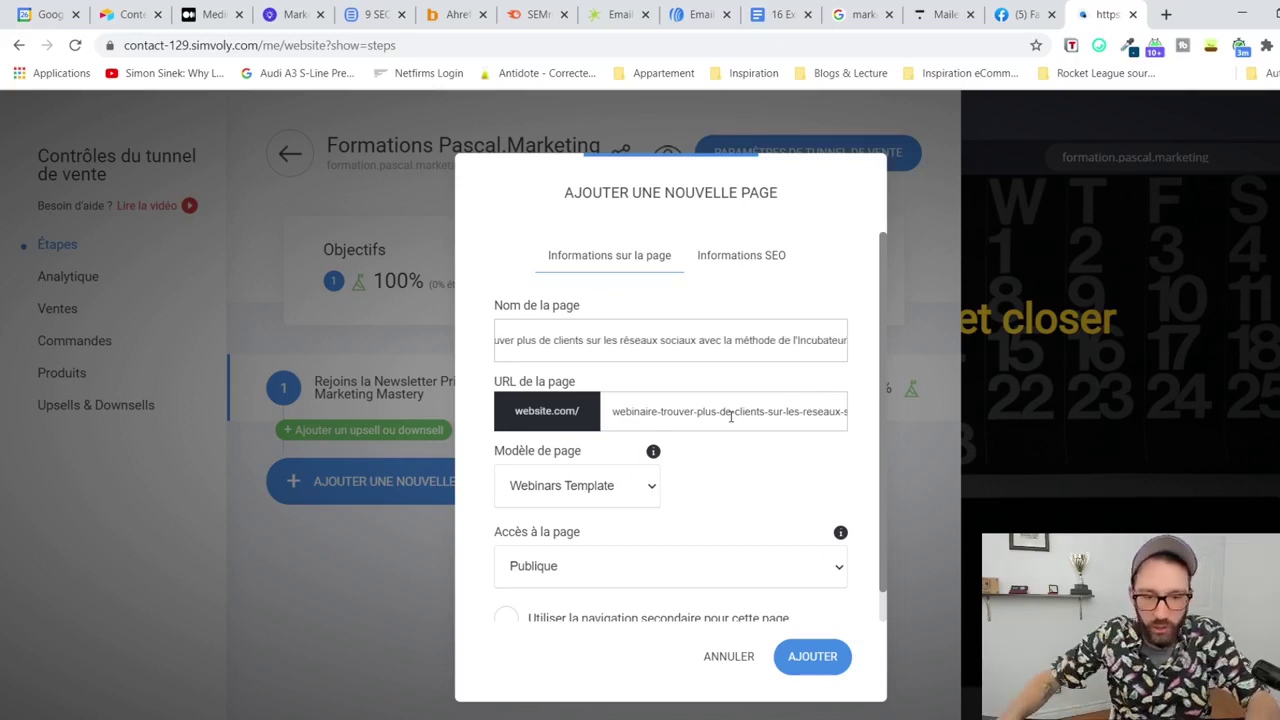
Step: Copy the page name into the SEO page title and meta description, and exclude the page from the sitemap
key("ctrl+a")
key("ctrl+c")
left_click(737, 255)
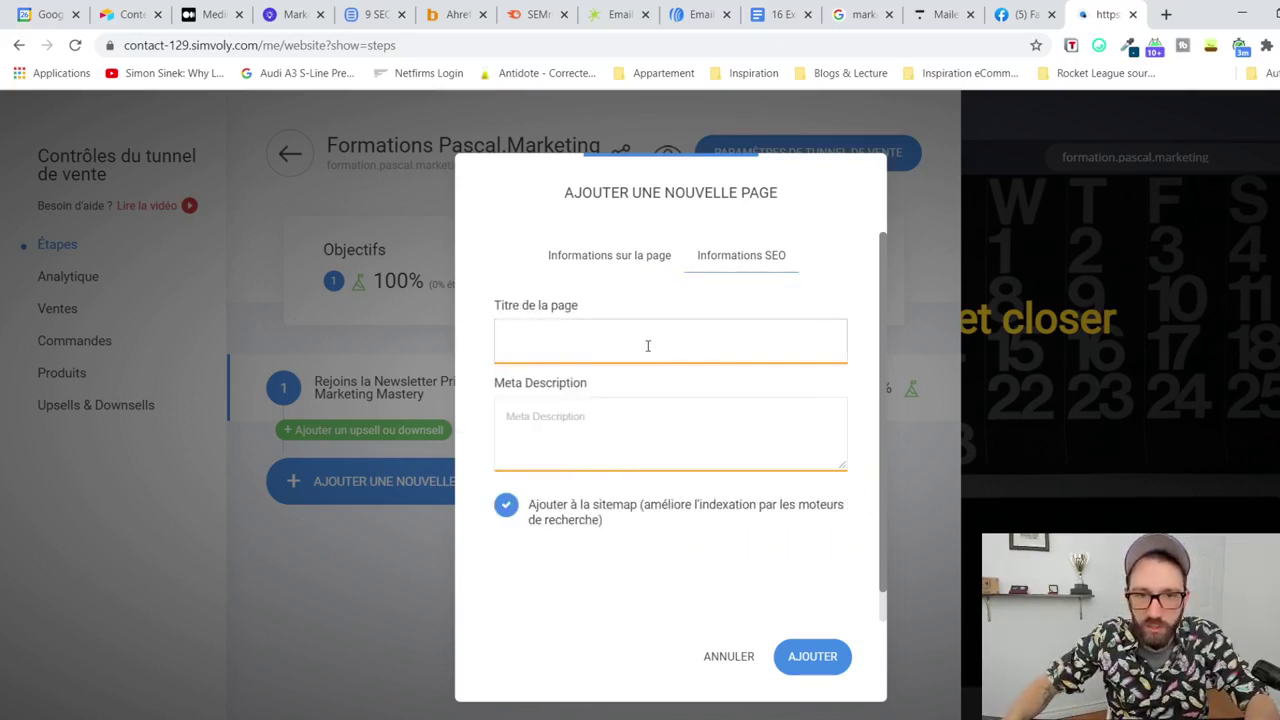
key("ctrl+v")
left_click(634, 455)
key("ctrl+v")
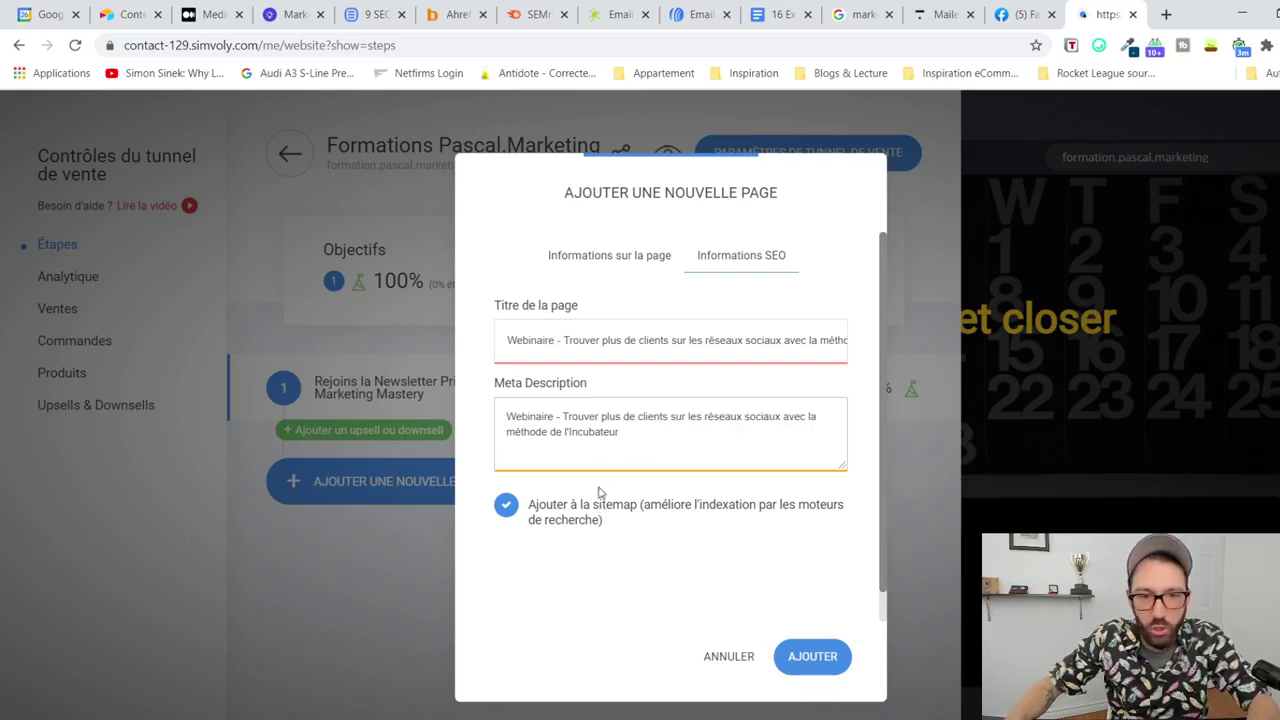
left_click(594, 503)
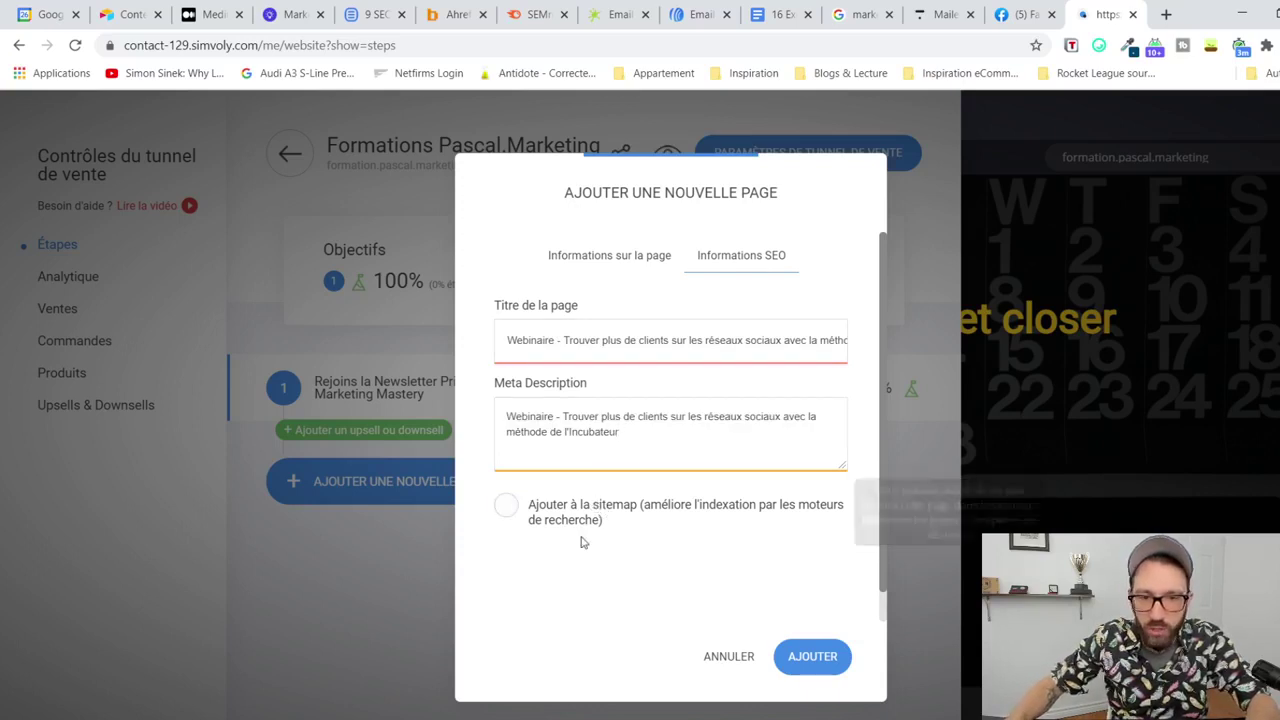
Step: Replace the page's URL slug with "webinaire-methode-de-lincubateur" in the page information
left_click(620, 262)
triple_click(657, 408)
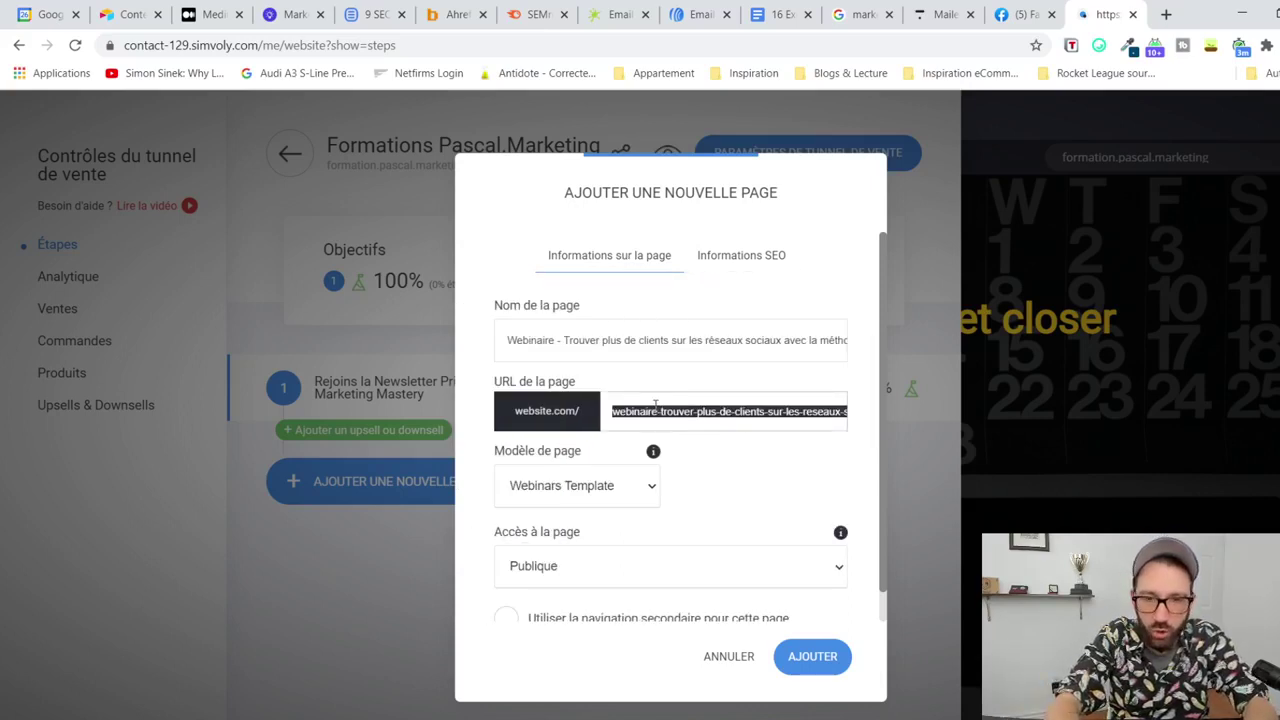
type("webinaire")
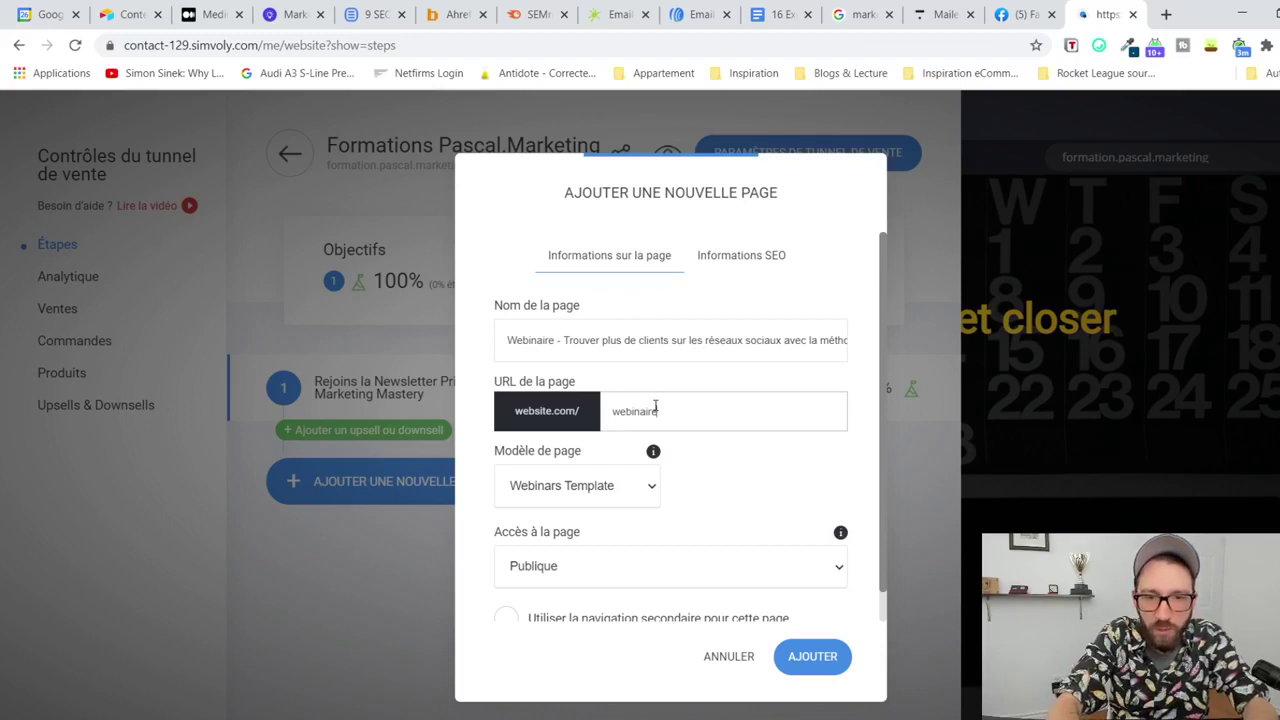
type("-methode-de-lincubateur")
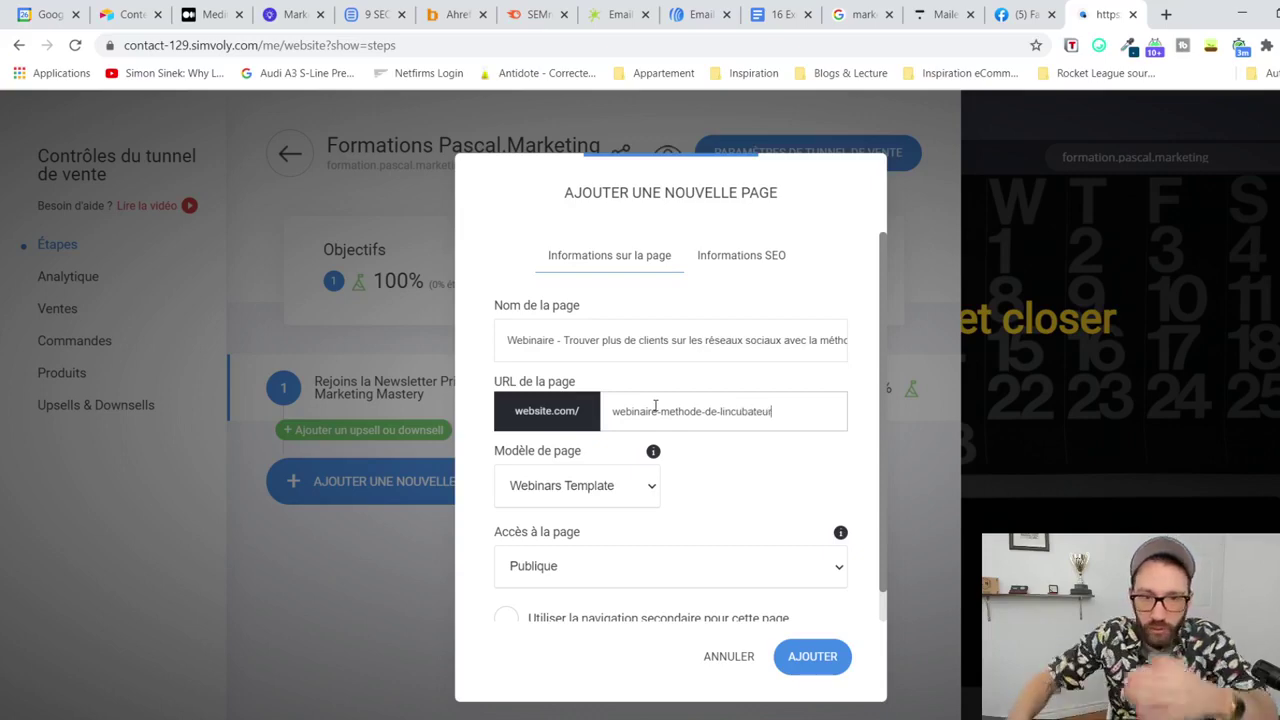
Step: Add the configured webinar page to the funnel and look through the sections of its template in the editor
left_click(815, 657)
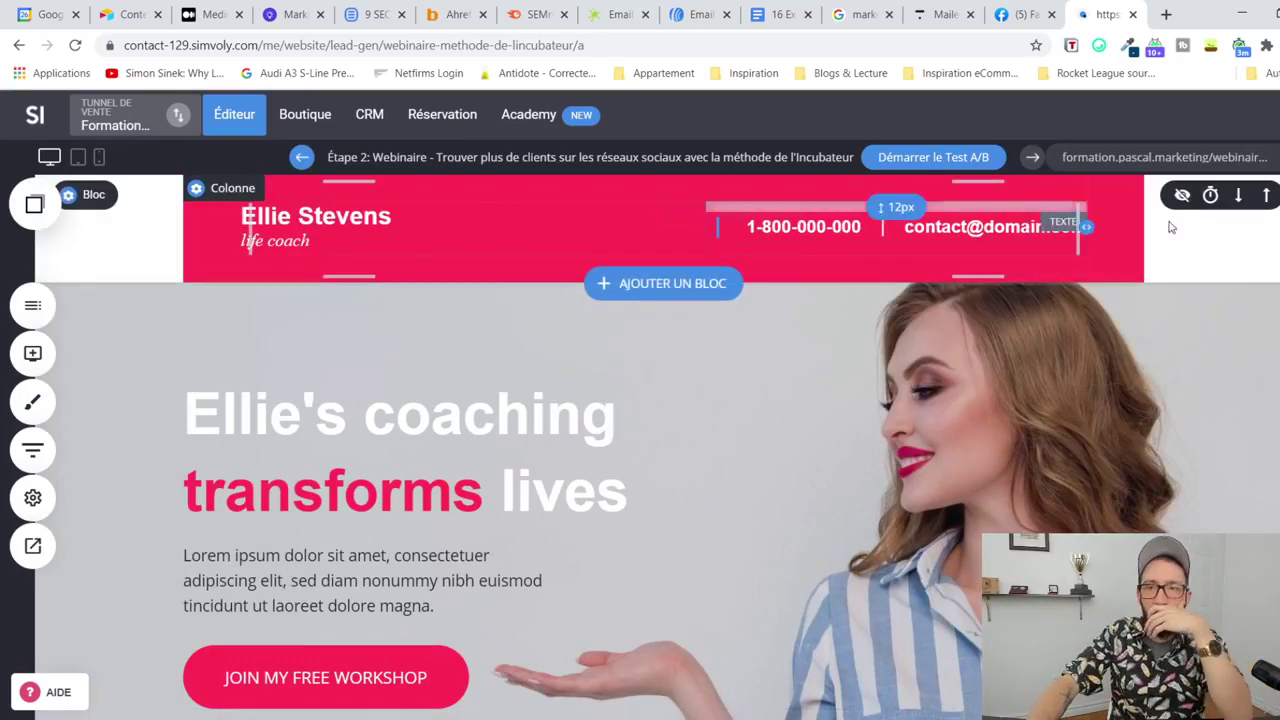
scroll(1084, 301, "down", 4)
scroll(1084, 301, "down", 14)
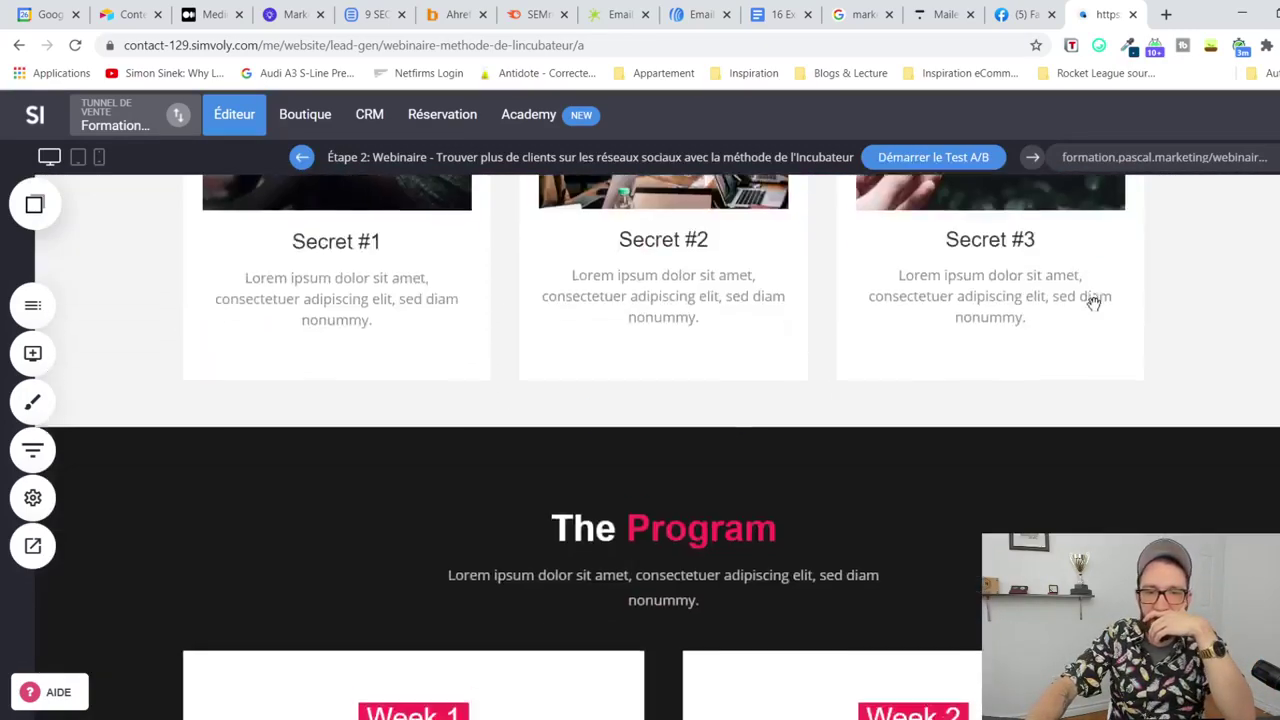
scroll(1251, 343, "down", 12)
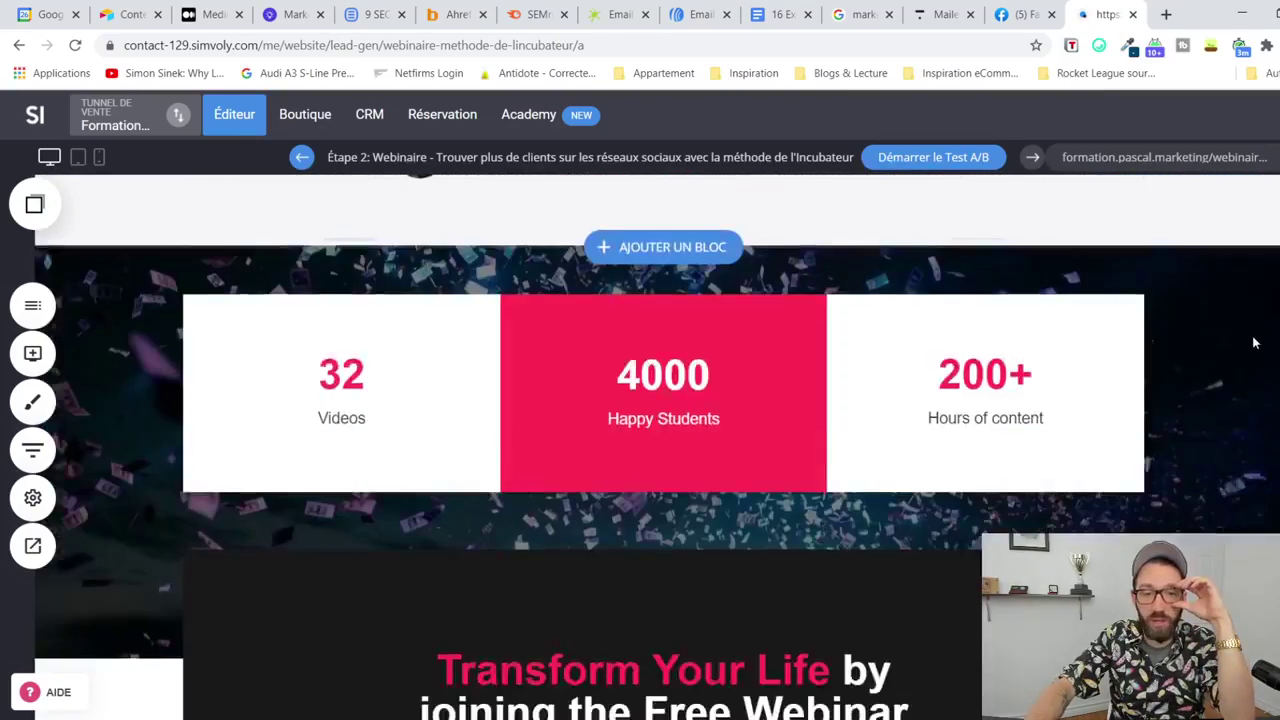
scroll(1252, 355, "down", 3)
scroll(1240, 420, "up", 6)
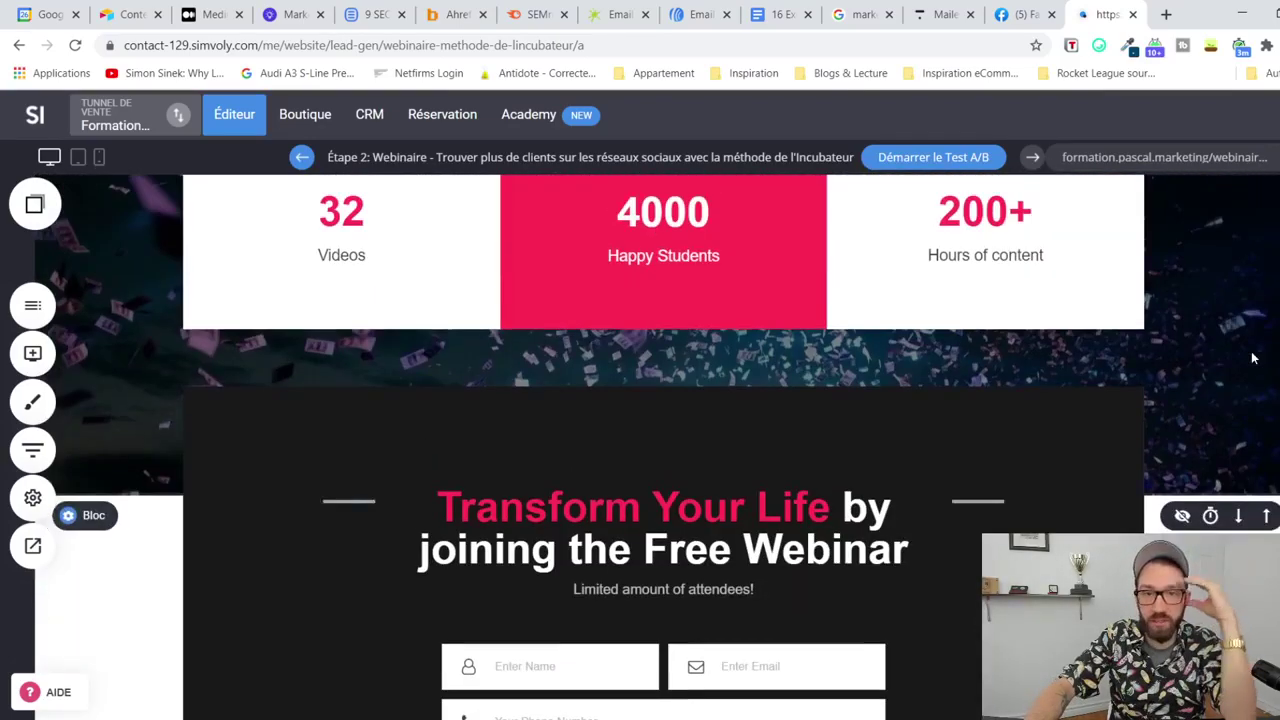
scroll(1223, 496, "up", 10)
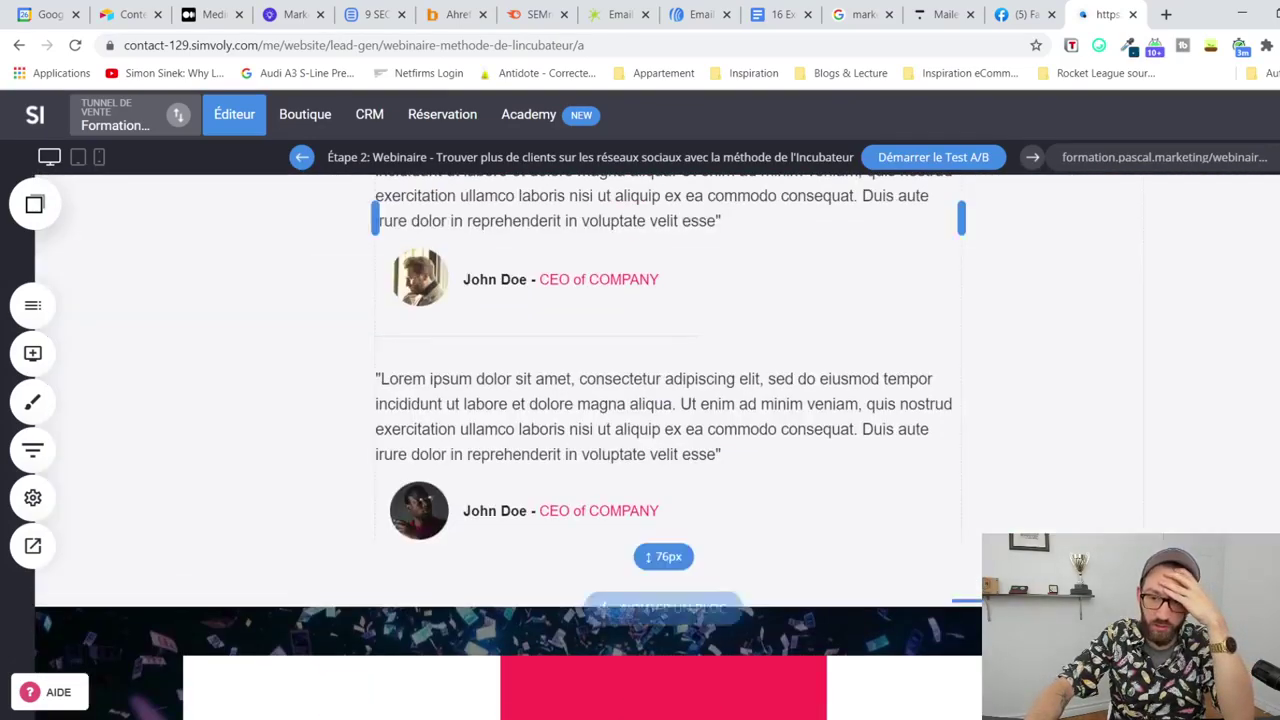
scroll(1167, 356, "up", 3)
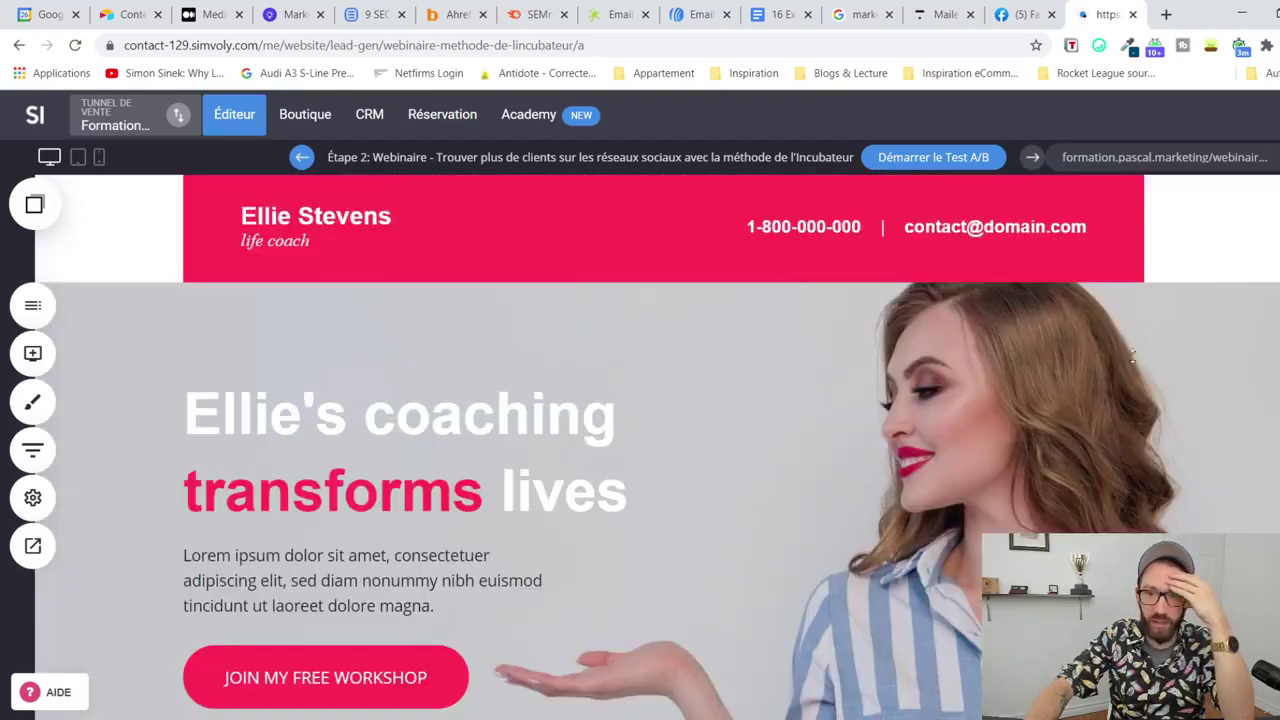
Step: Review the page's section order from the hero to the footer, examining where the webinar registration form sits
scroll(1167, 356, "down", 1)
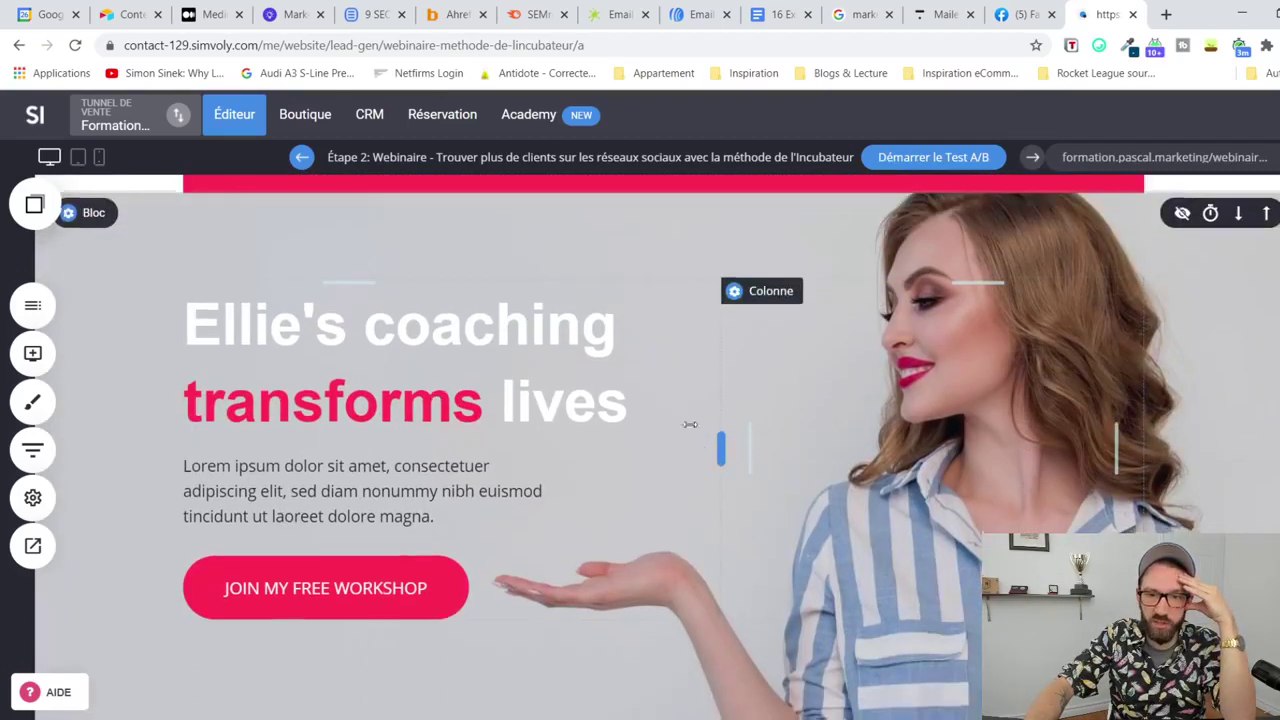
scroll(685, 400, "down", 8)
scroll(680, 390, "down", 10)
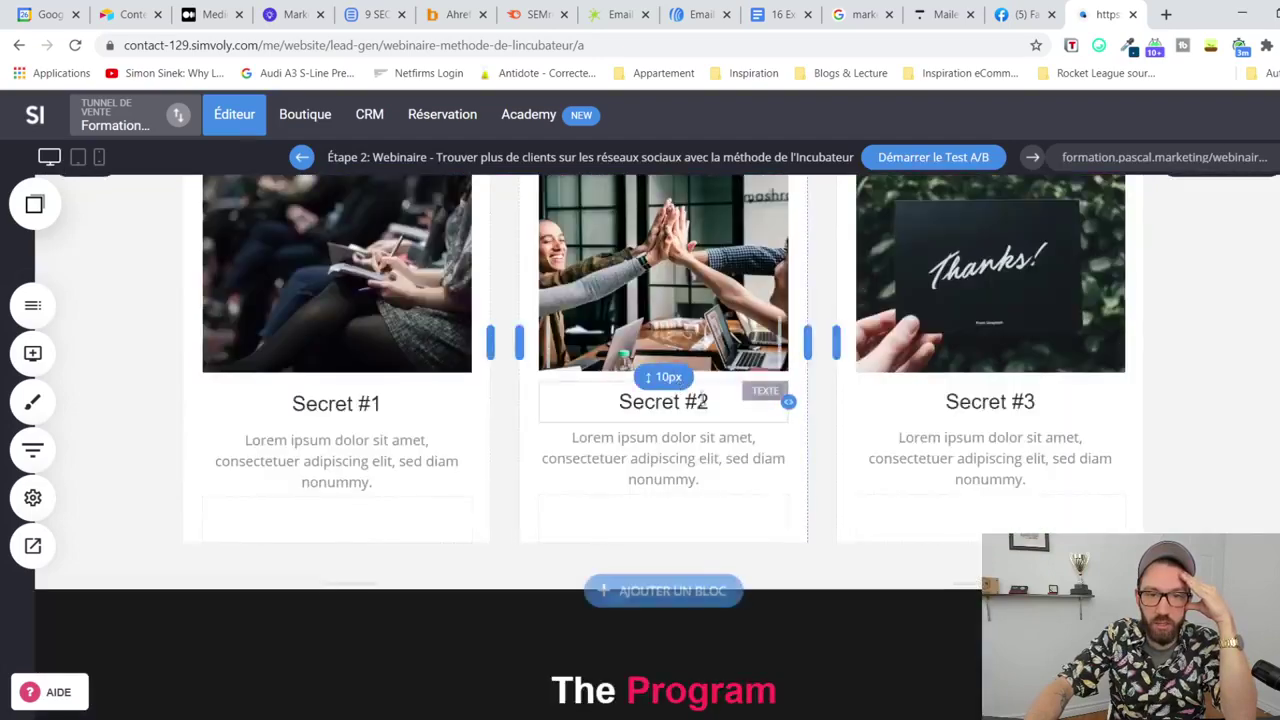
scroll(839, 428, "down", 15)
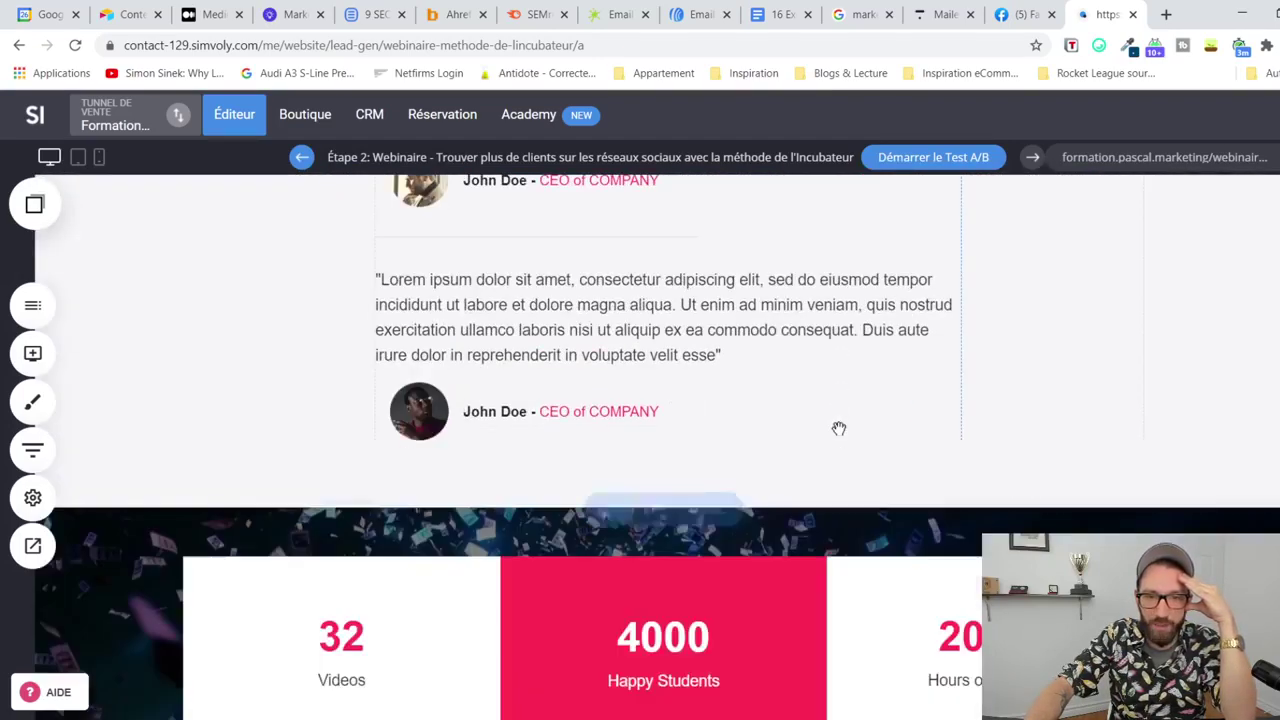
scroll(839, 426, "down", 1)
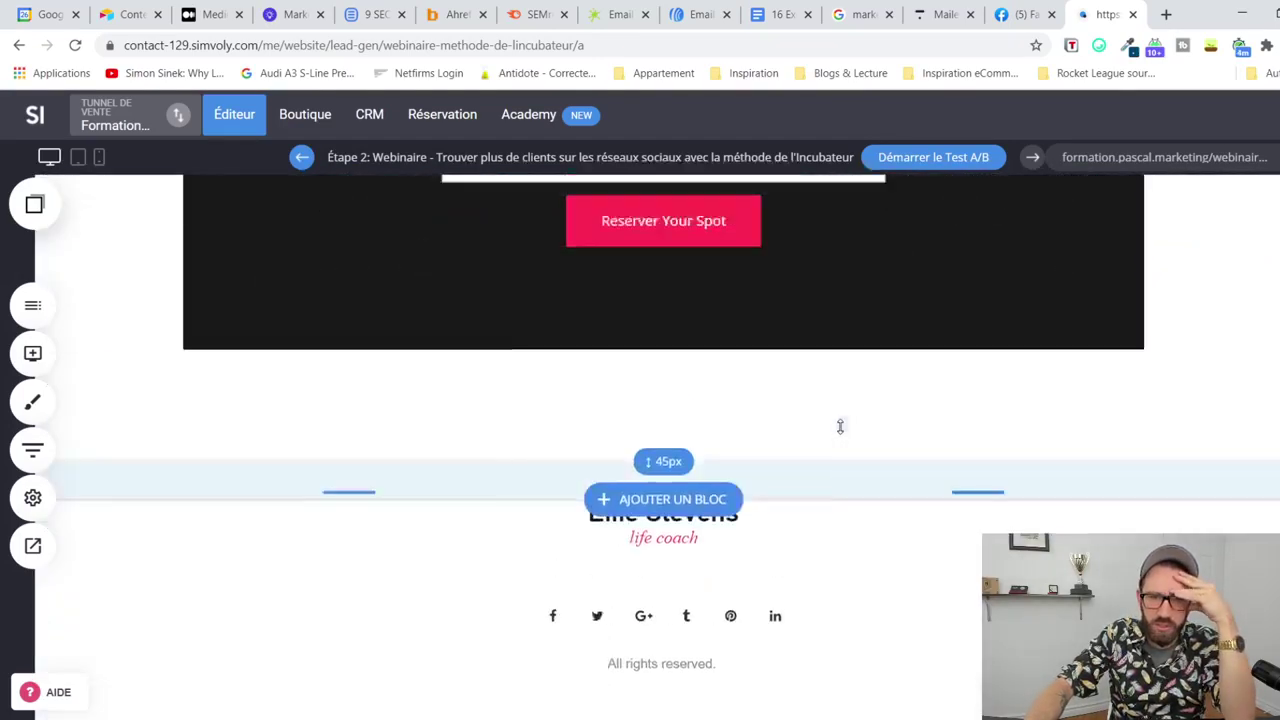
scroll(839, 426, "up", 4)
scroll(574, 460, "up", 3)
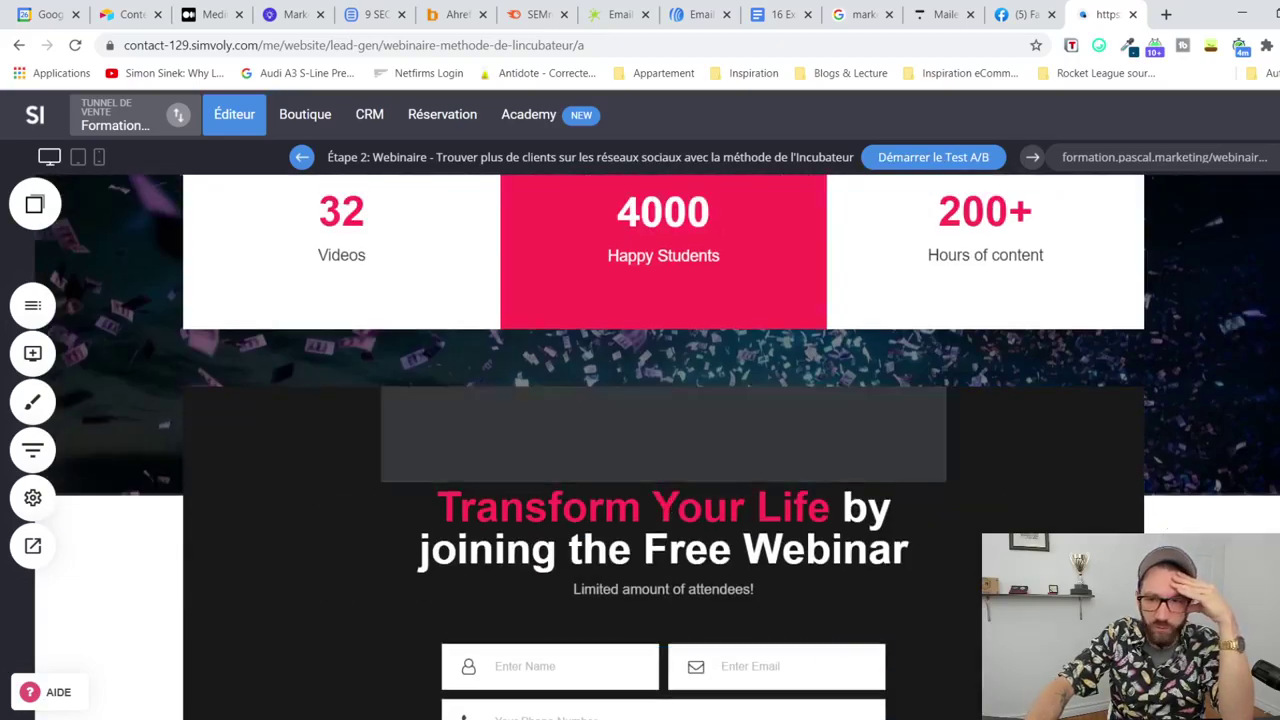
scroll(1000, 458, "down", 5)
scroll(1275, 453, "up", 8)
scroll(1275, 453, "up", 3)
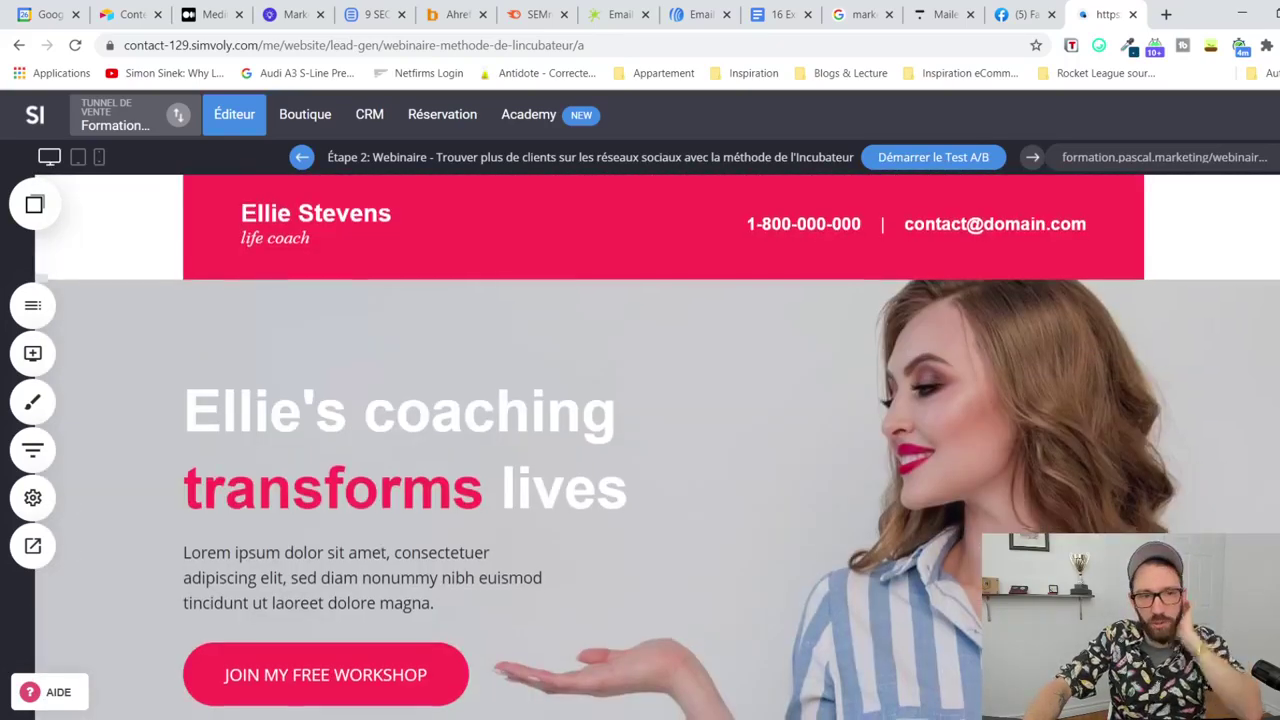
scroll(777, 531, "up", 2)
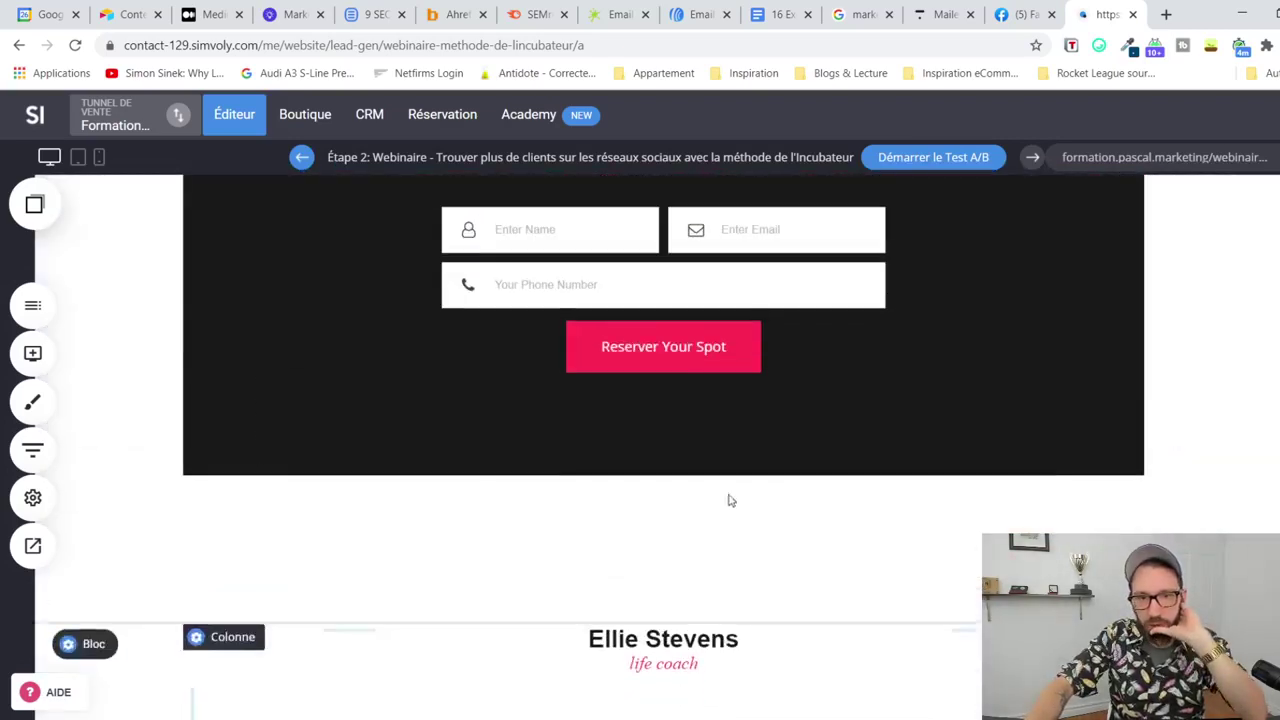
scroll(717, 567, "up", 3)
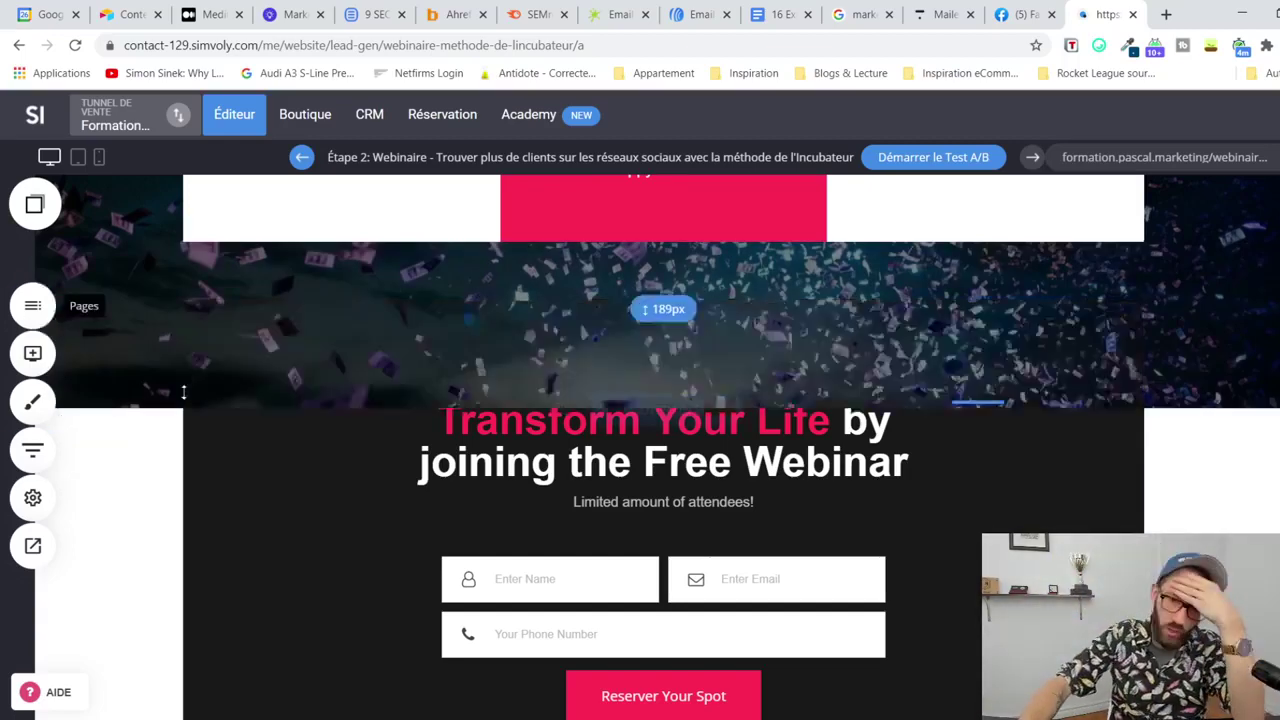
scroll(205, 378, "up", 4)
scroll(205, 378, "up", 10)
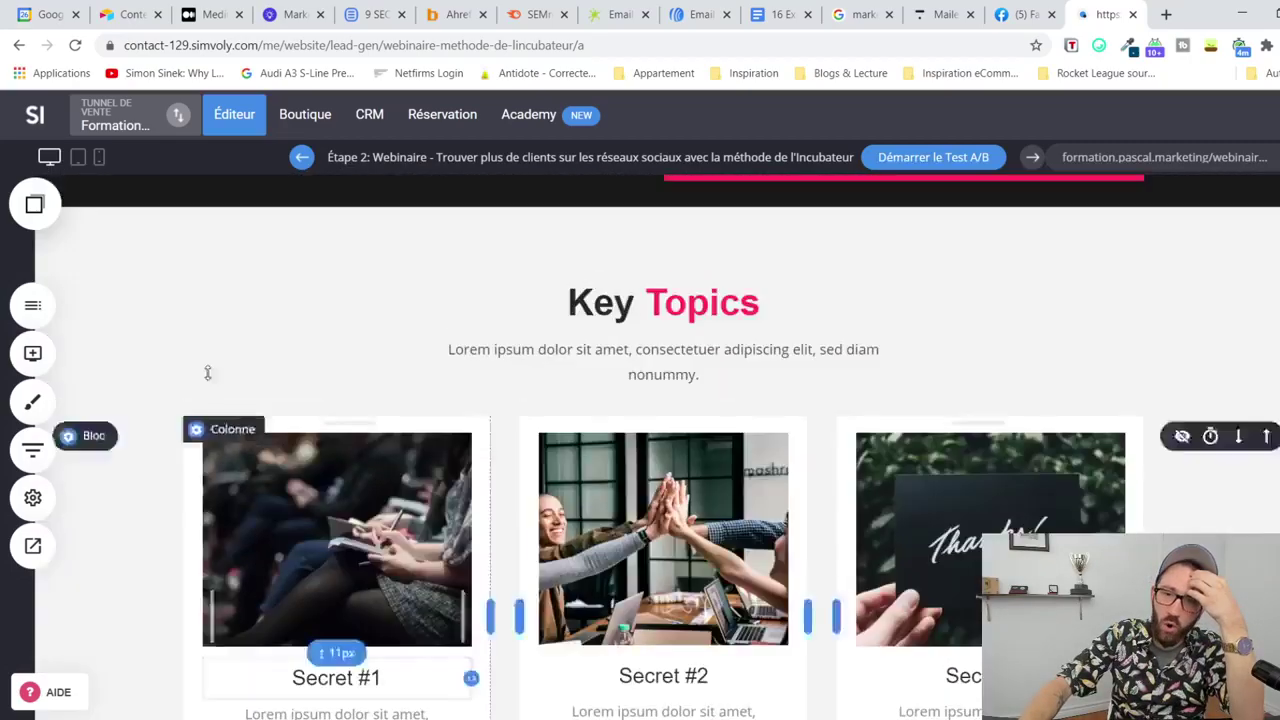
scroll(267, 349, "down", 4)
scroll(267, 349, "down", 12)
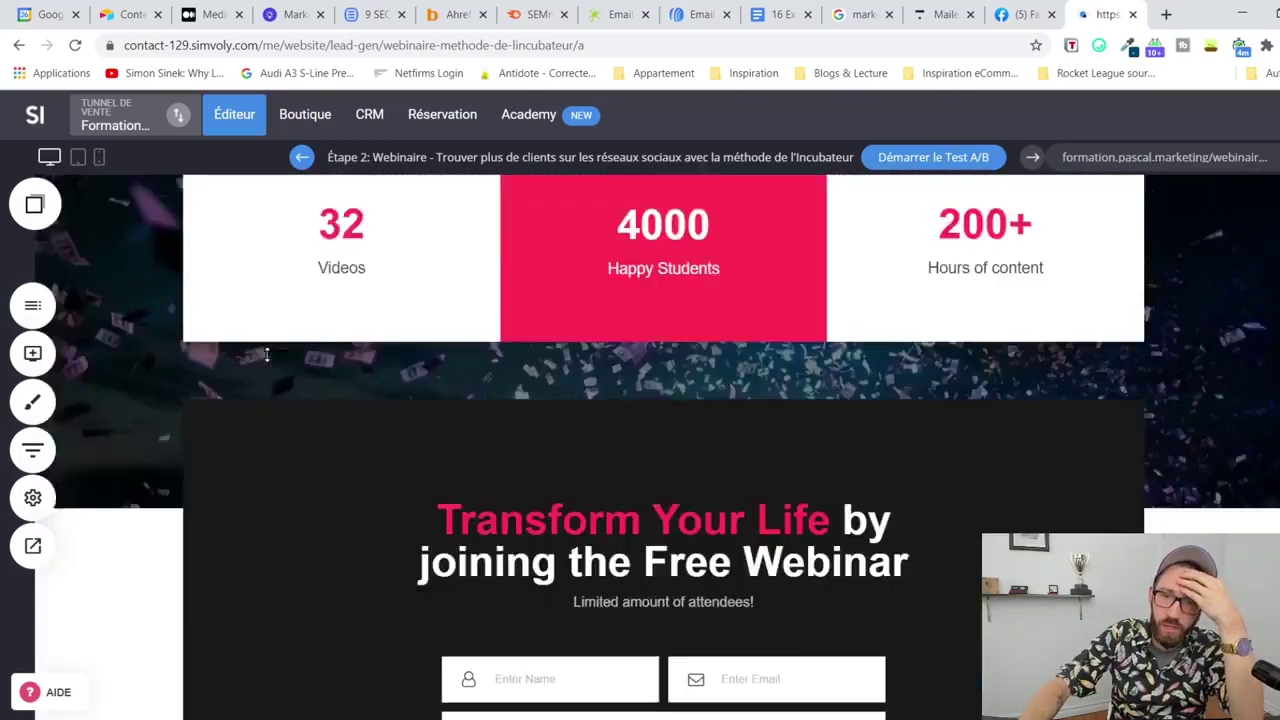
scroll(363, 347, "up", 5)
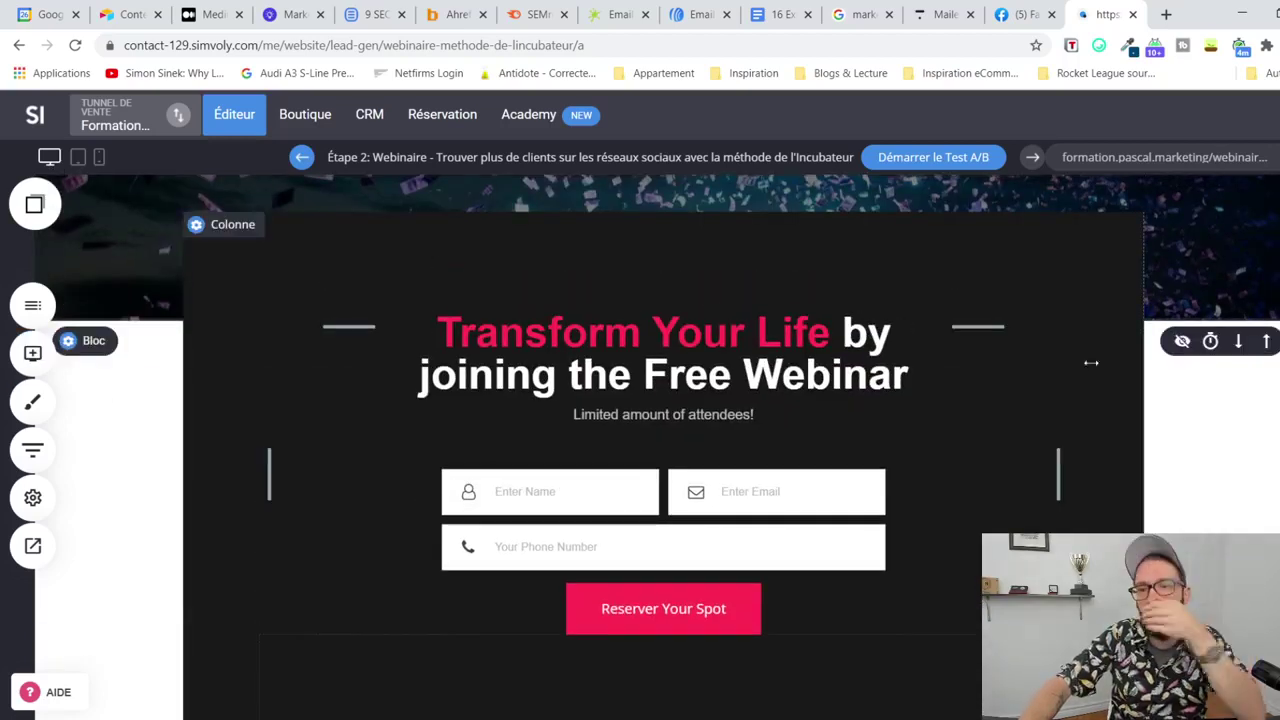
Step: Move the "Transform Your Life by joining the Free Webinar" form block up the page until it directly follows the countdown block
left_click(1267, 343)
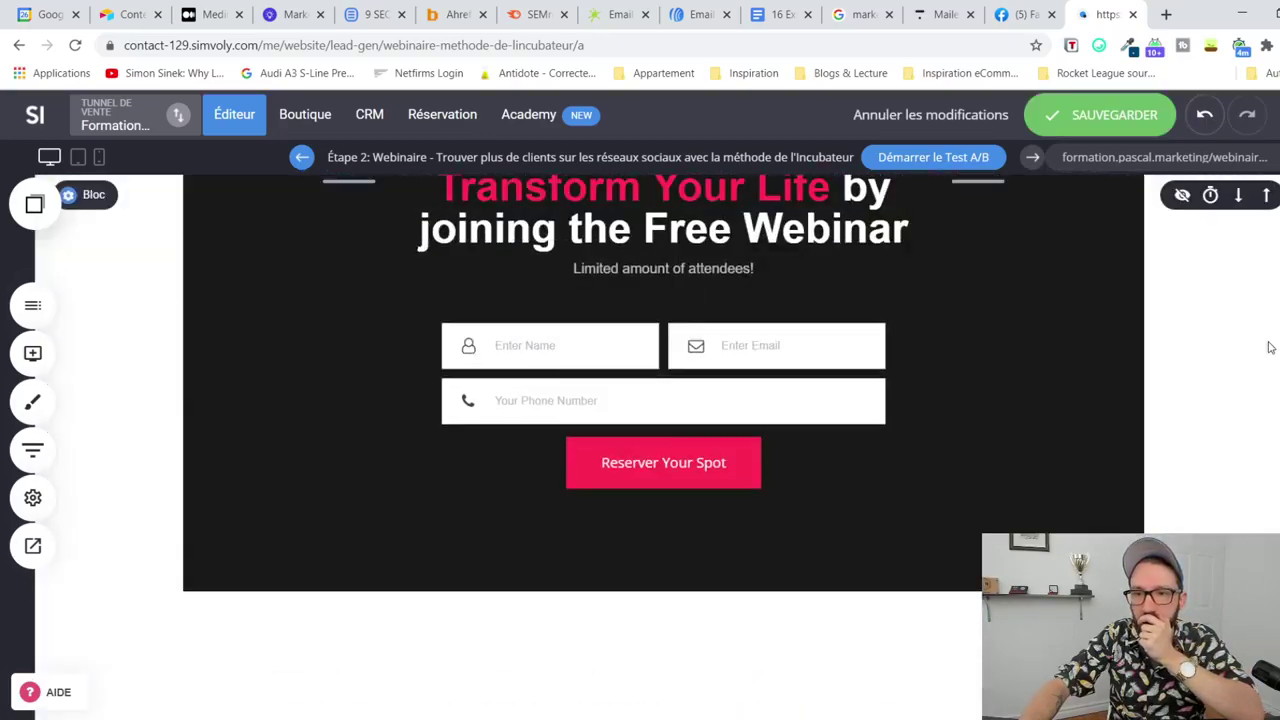
left_click(1265, 296)
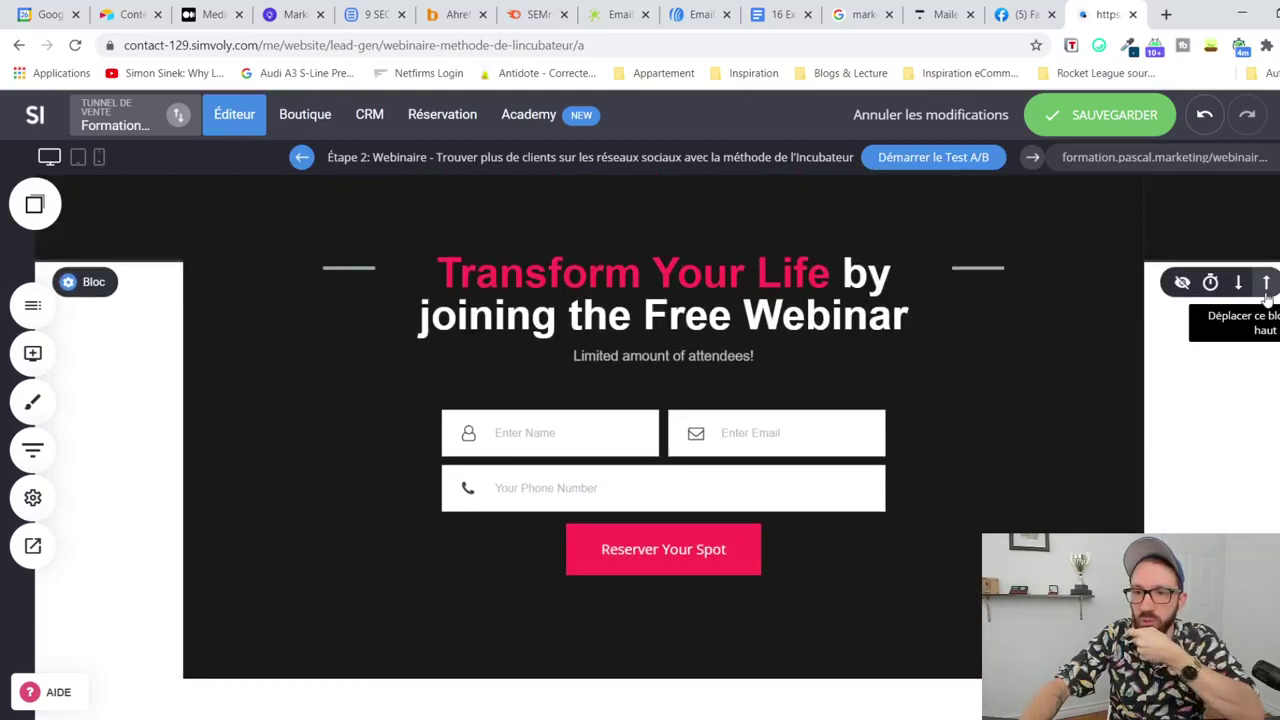
left_click(1264, 284)
scroll(1239, 314, "up", 3)
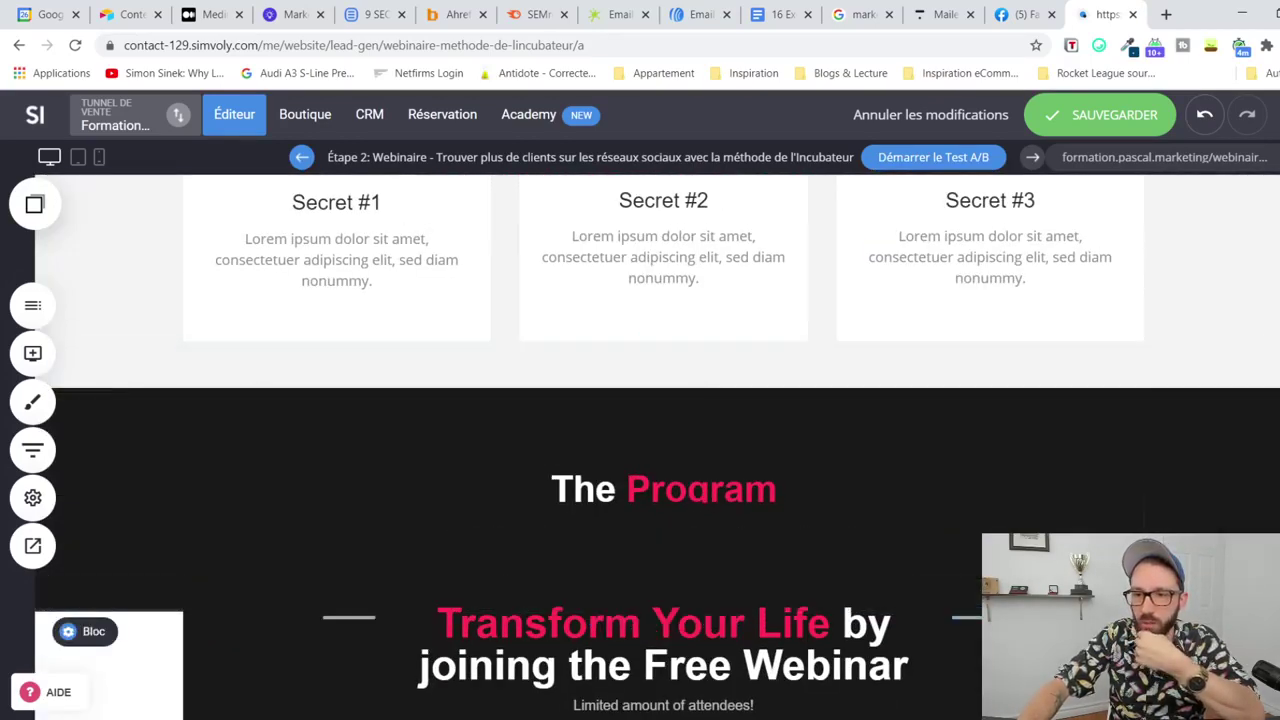
left_click(1239, 392)
scroll(1216, 452, "up", 2)
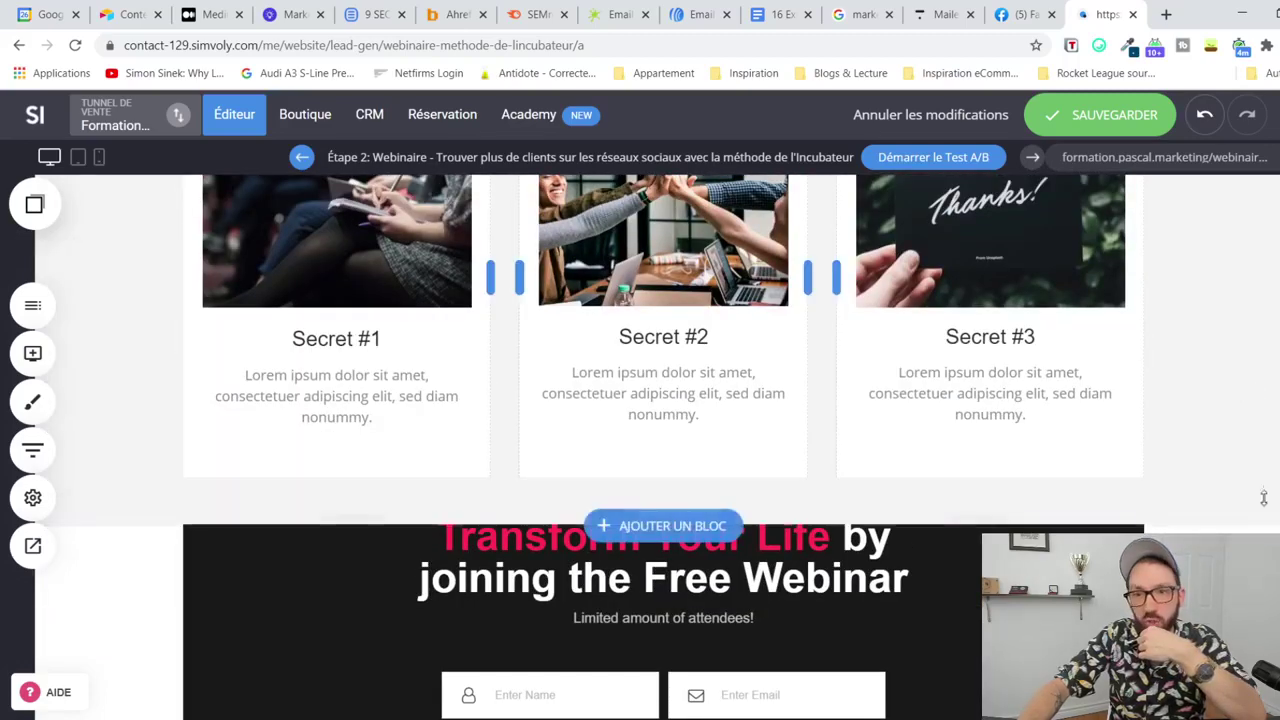
left_click(1209, 440)
scroll(1205, 430, "up", 7)
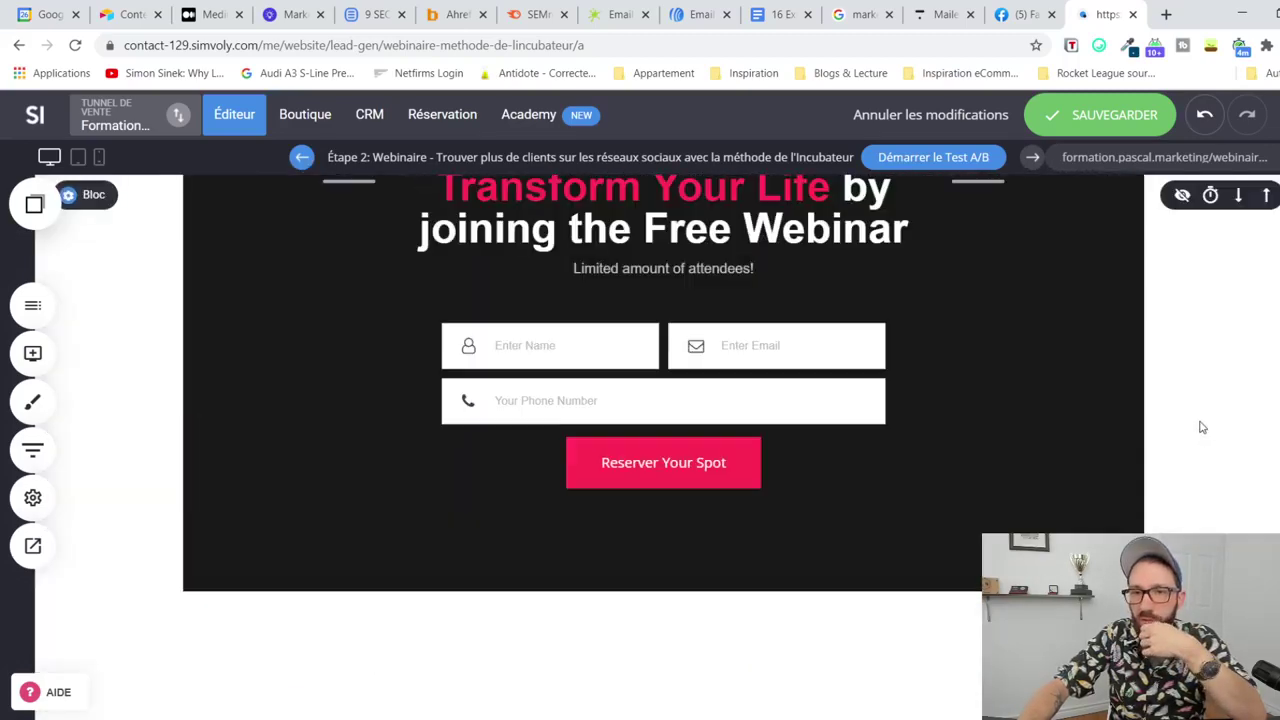
scroll(1203, 428, "up", 3)
scroll(1203, 428, "down", 4)
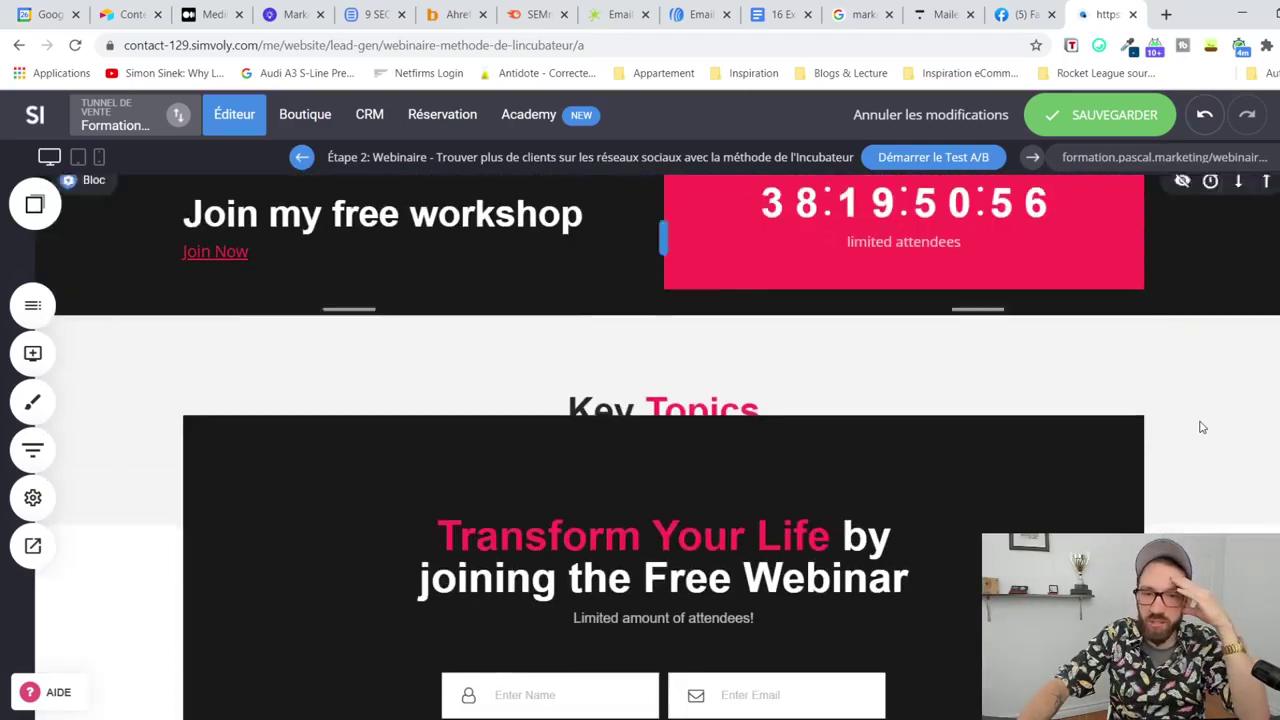
left_click(1238, 335)
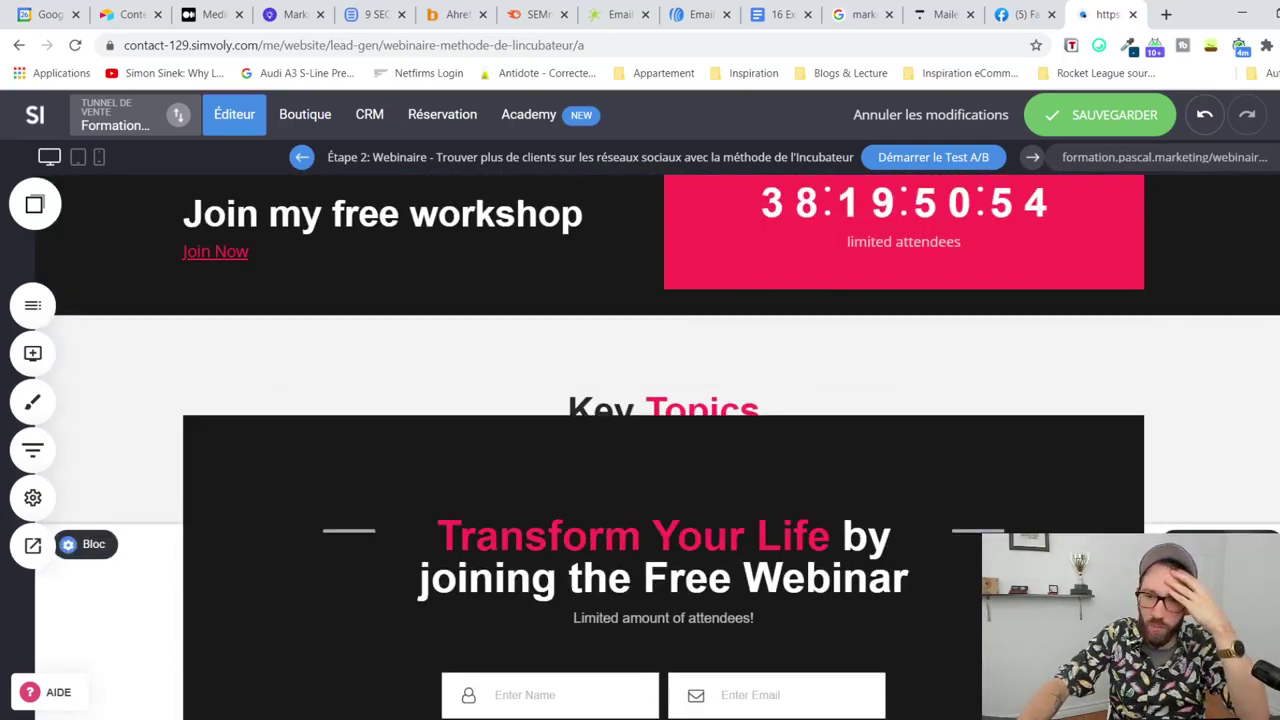
scroll(1234, 380, "down", 2)
scroll(303, 293, "up", 1)
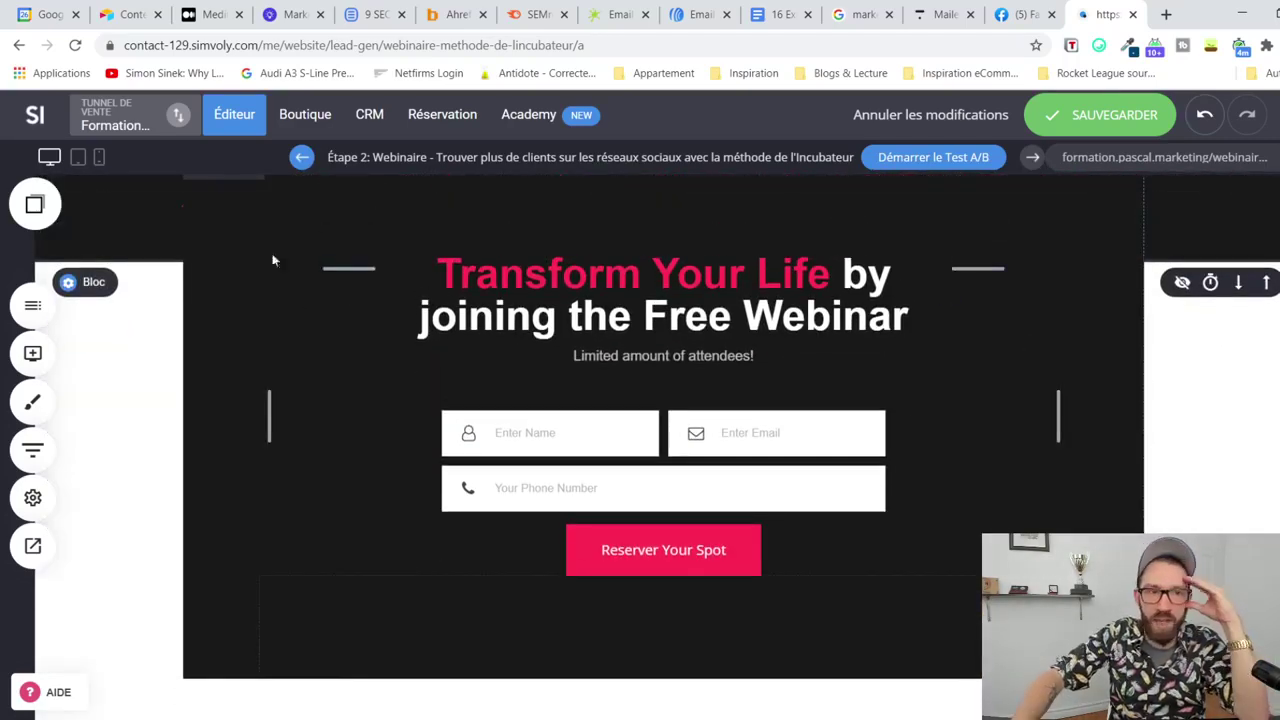
Step: Remove the negative top margin of the registration form's column and align the column's content to the middle
left_click(100, 287)
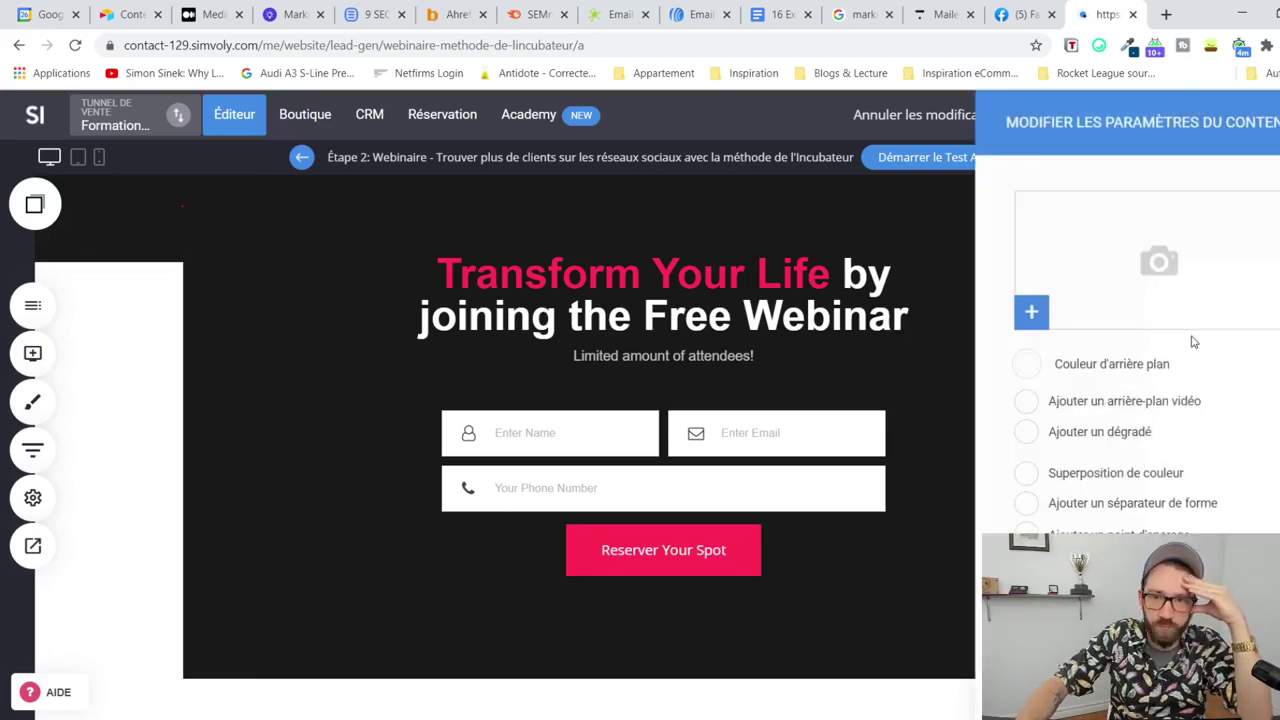
left_click(70, 452)
scroll(272, 426, "up", 2)
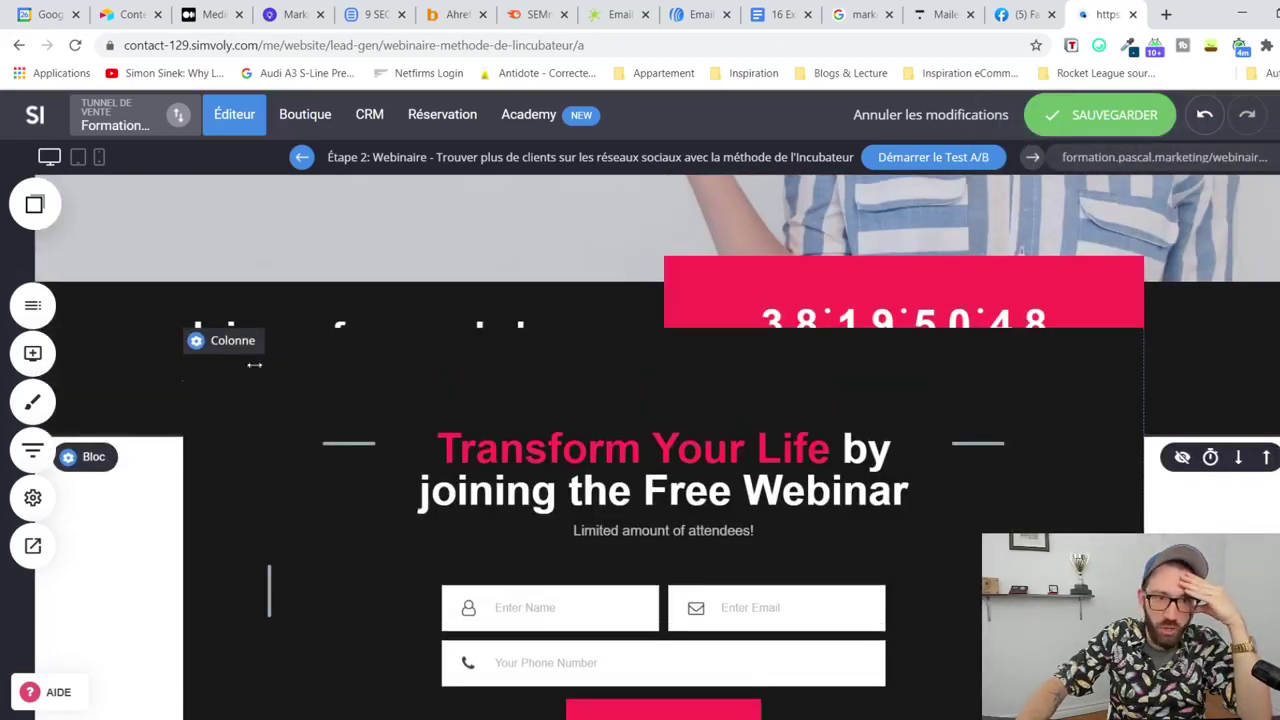
left_click(222, 342)
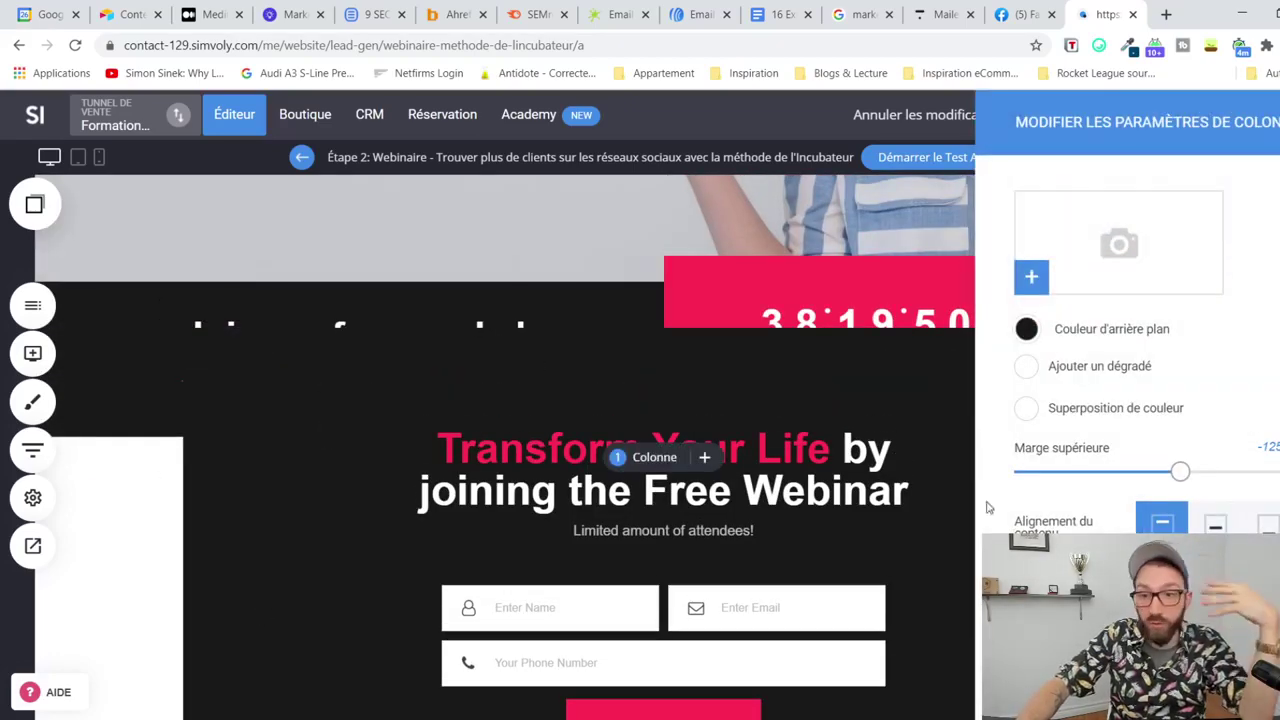
left_click_drag(1180, 474, 1278, 470)
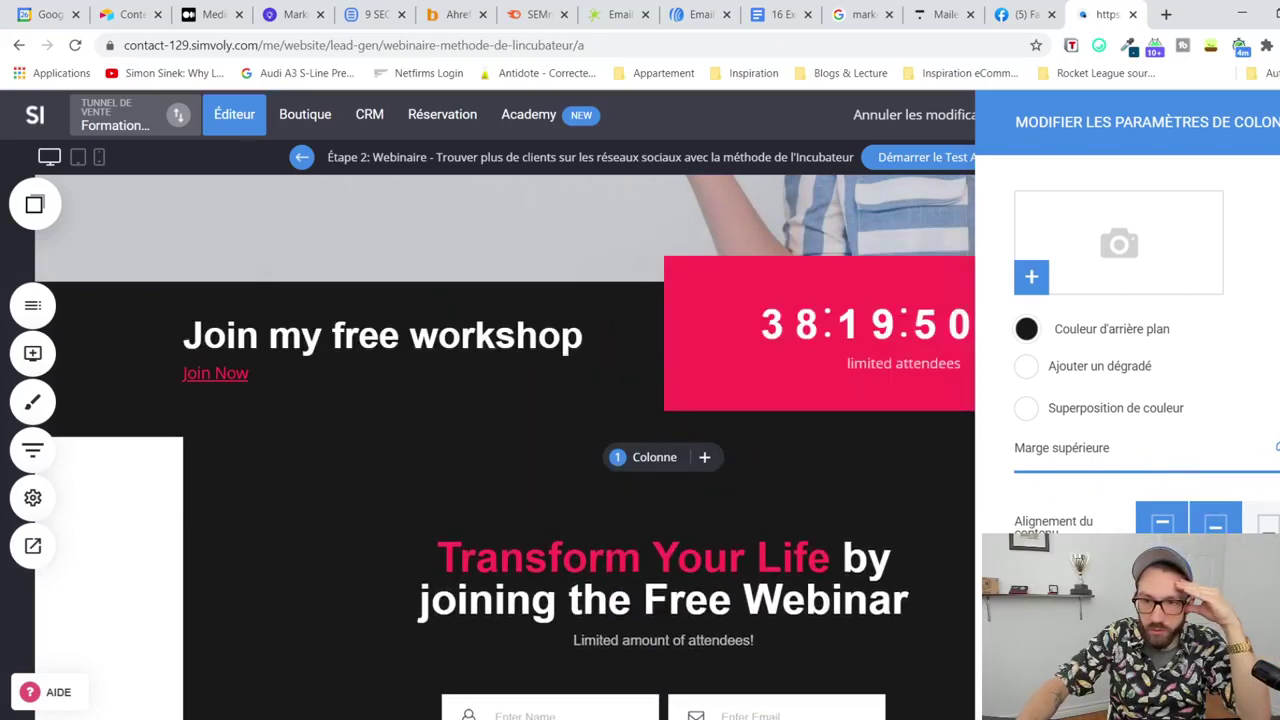
mouse_move(1268, 480)
left_mouse_down()
mouse_move(1194, 470)
mouse_move(1278, 470)
left_mouse_up()
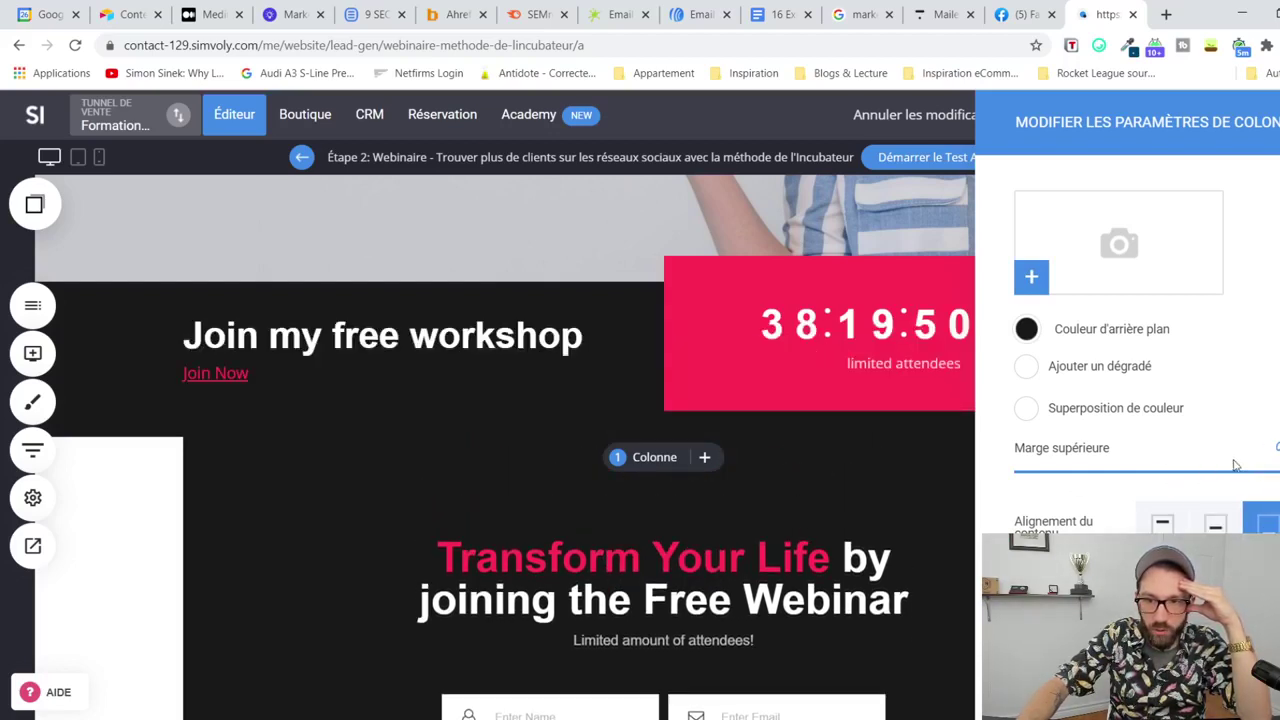
mouse_move(1278, 470)
left_mouse_down()
mouse_move(1034, 474)
mouse_move(1278, 470)
left_mouse_up()
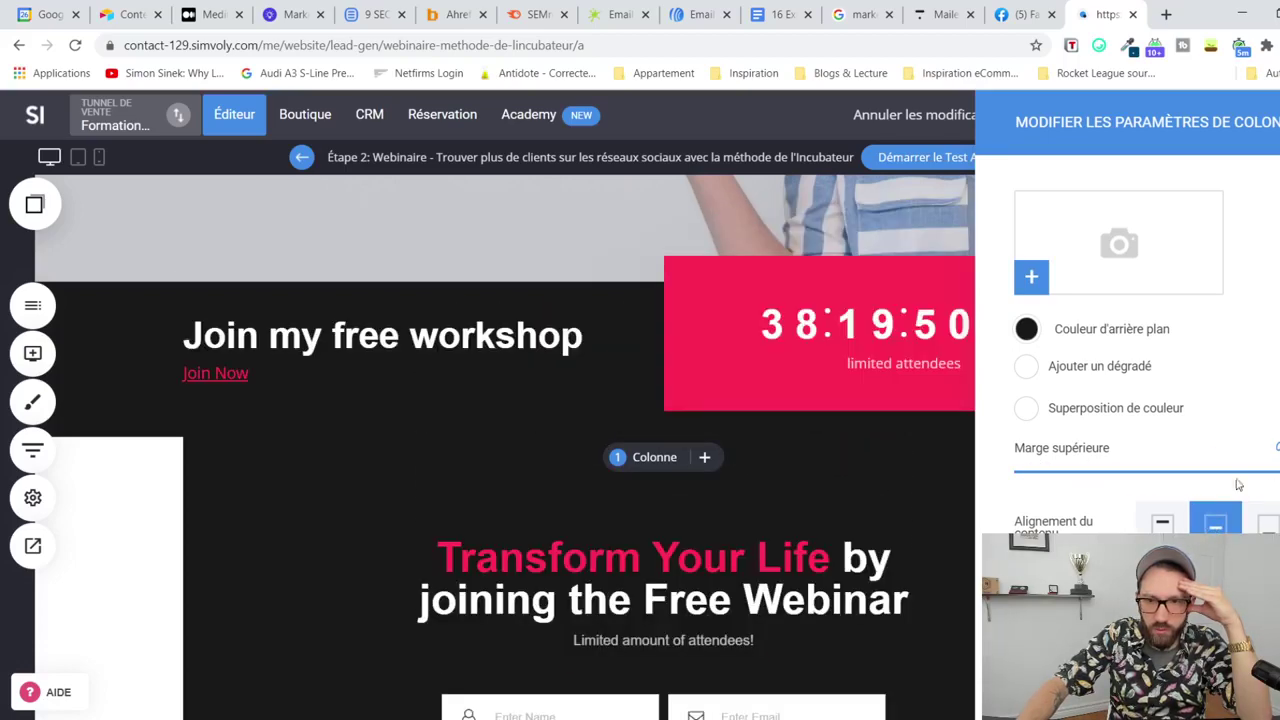
left_click(165, 549)
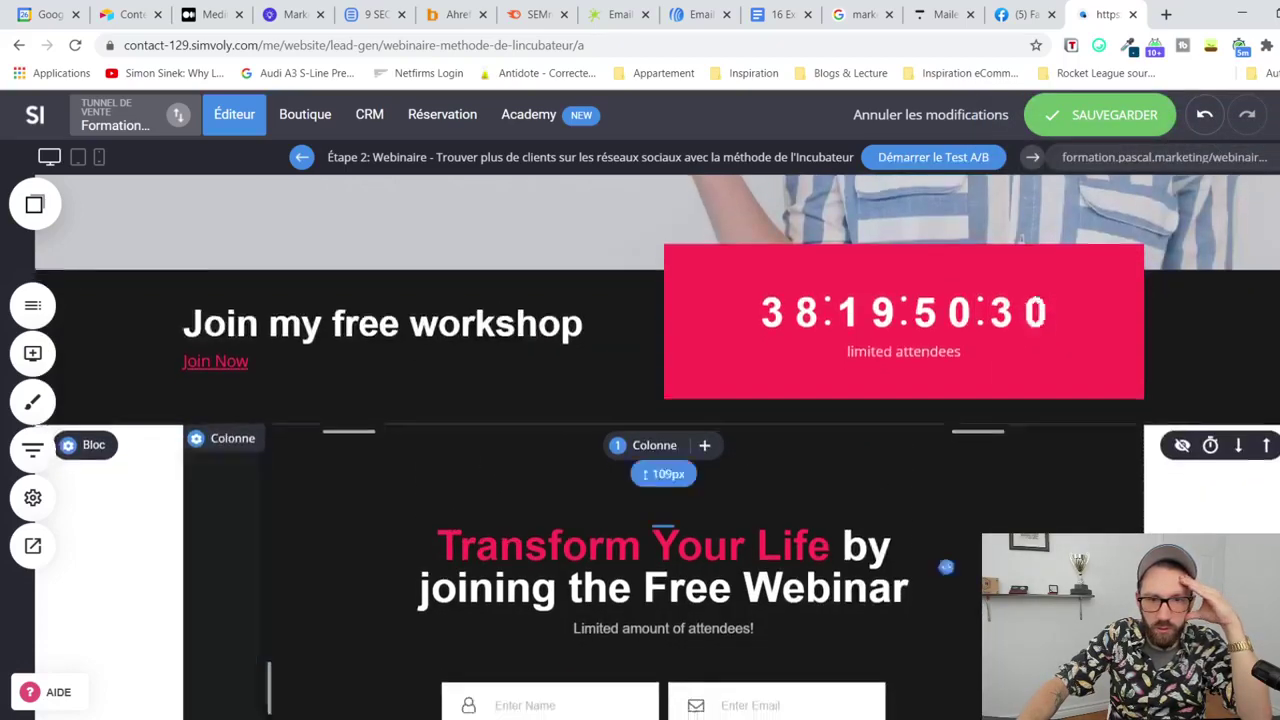
Step: Delete the pink header block with the coach's name and contact details from the start of the page
scroll(594, 509, "down", 4)
scroll(137, 307, "up", 3)
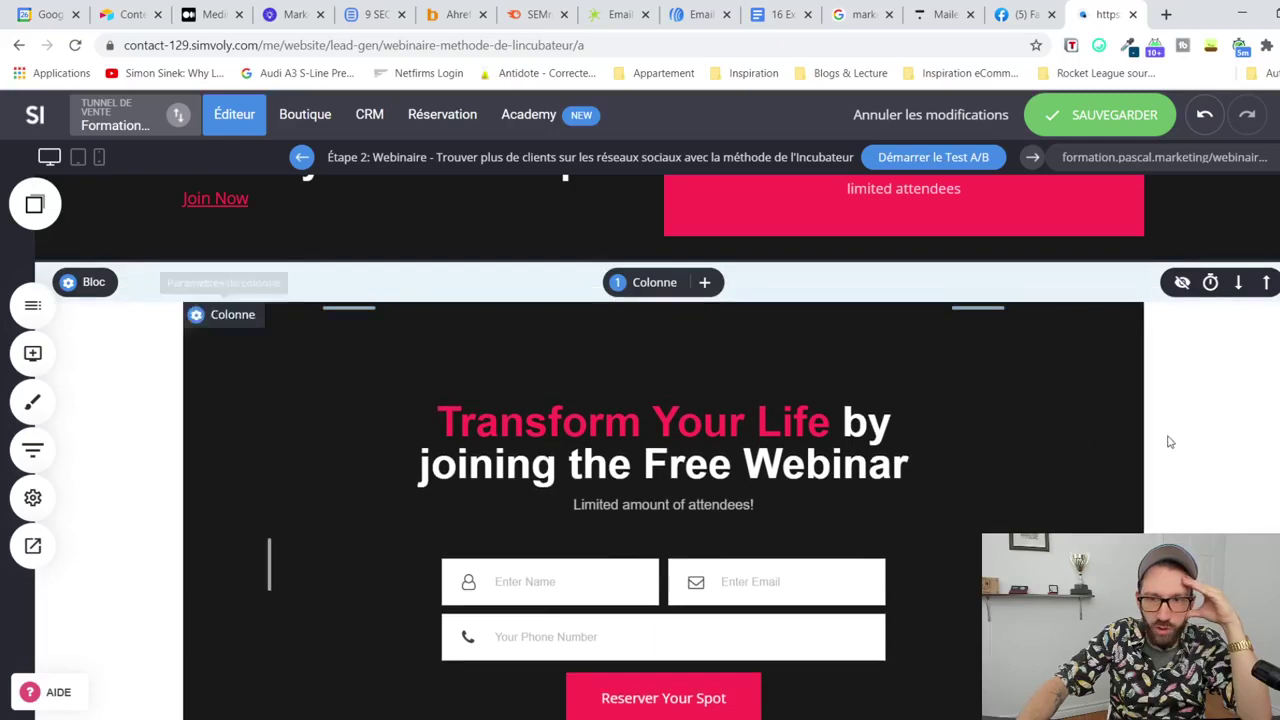
scroll(1190, 434, "down", 2)
scroll(1220, 428, "up", 3)
scroll(1224, 420, "up", 10)
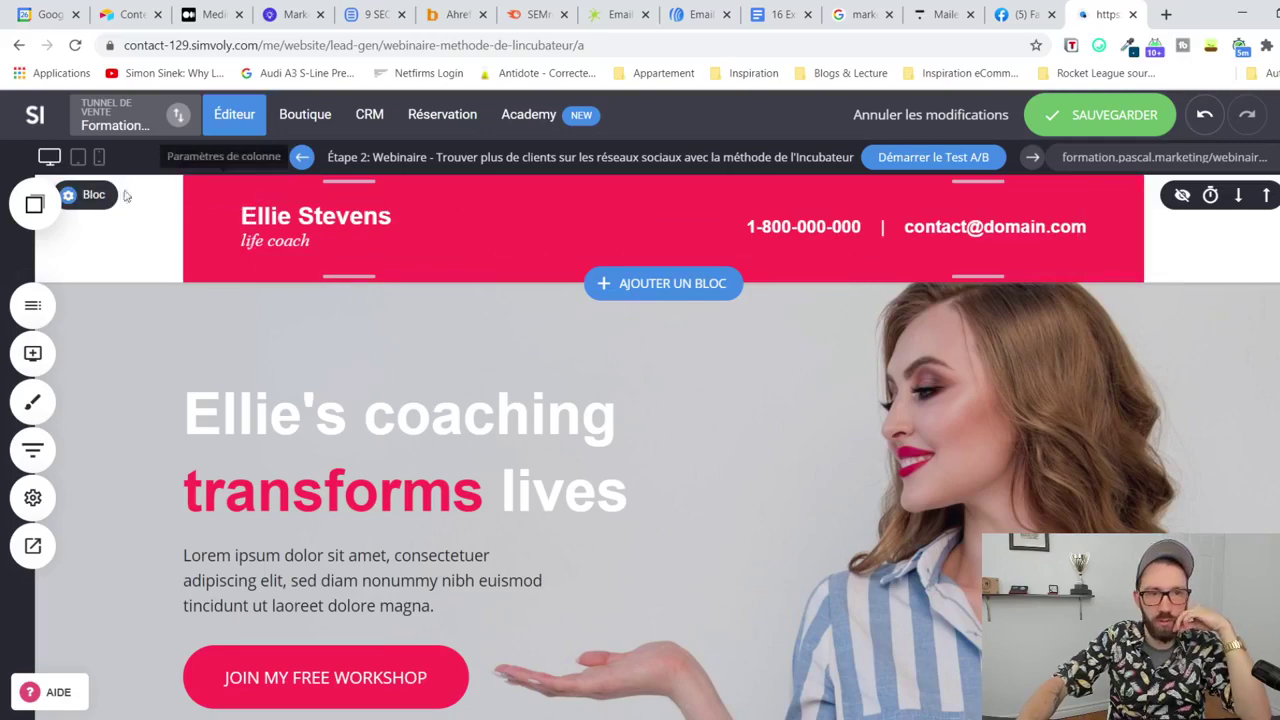
left_click(236, 199)
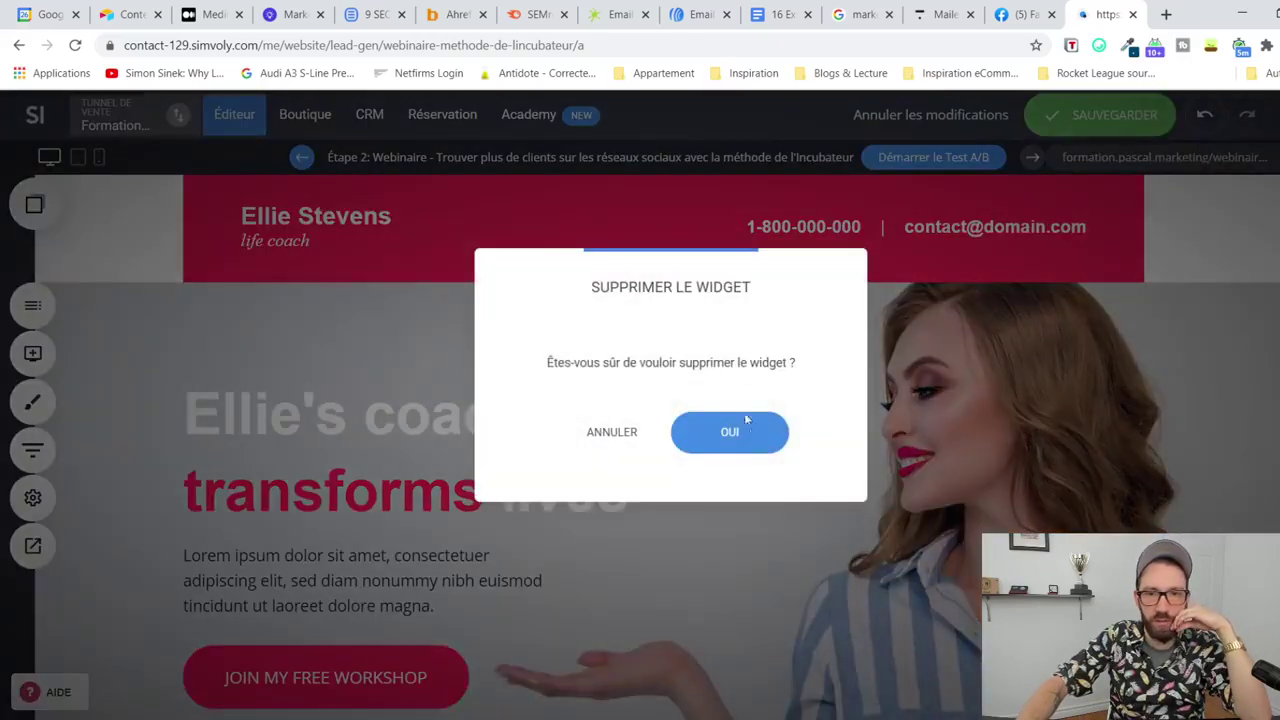
left_click(757, 441)
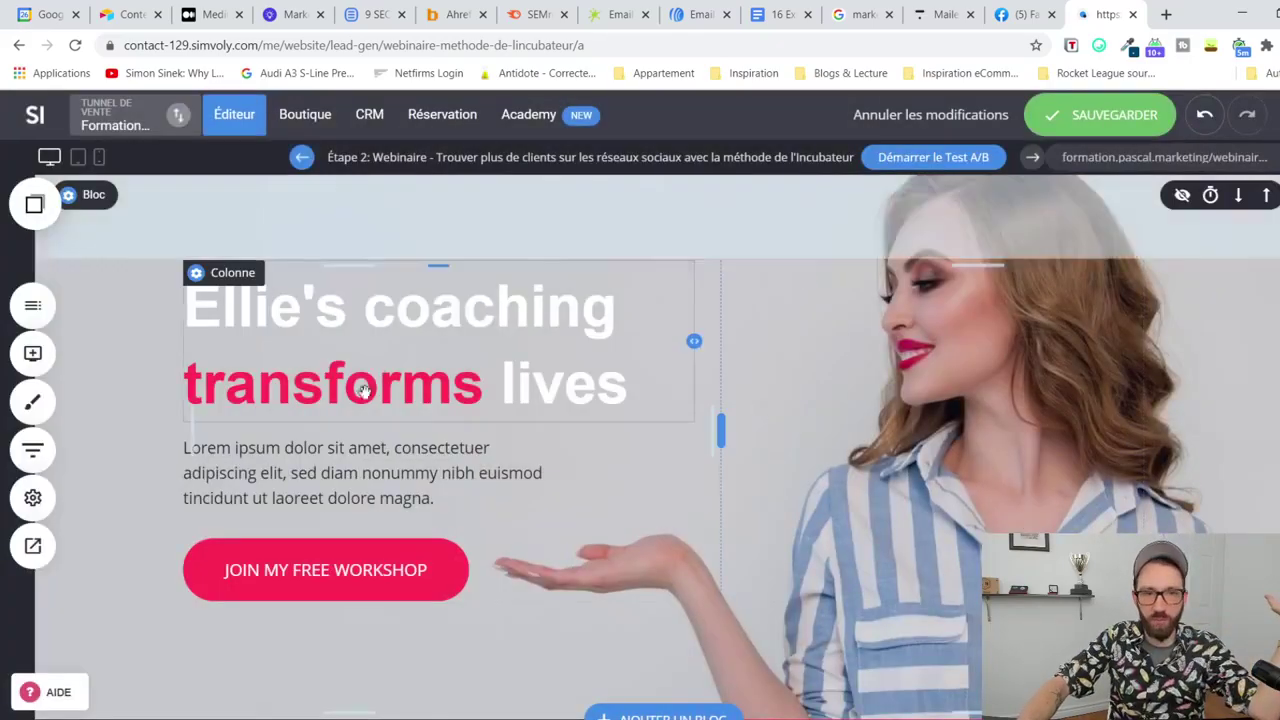
Step: Replace the hero title with "Trouver plus de clients sur les réseaux sociaux avec la méthode de l'Incubateur"
double_click(560, 344)
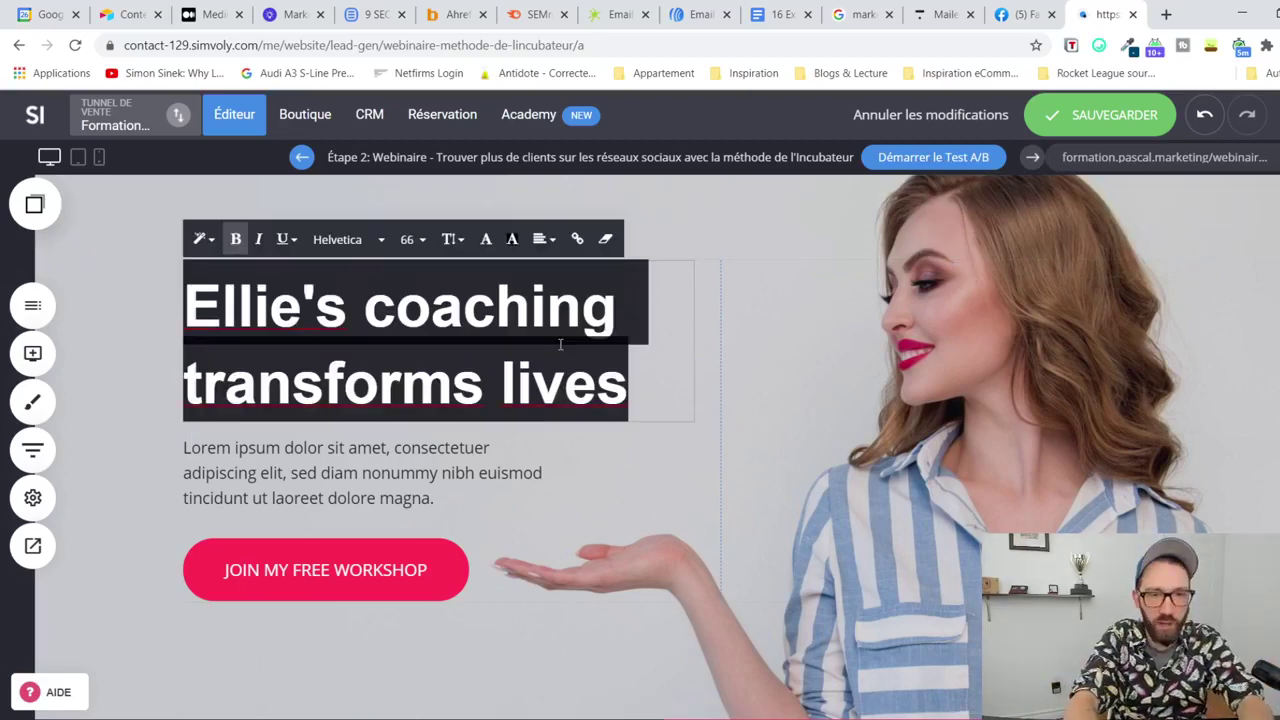
type("TRouver")
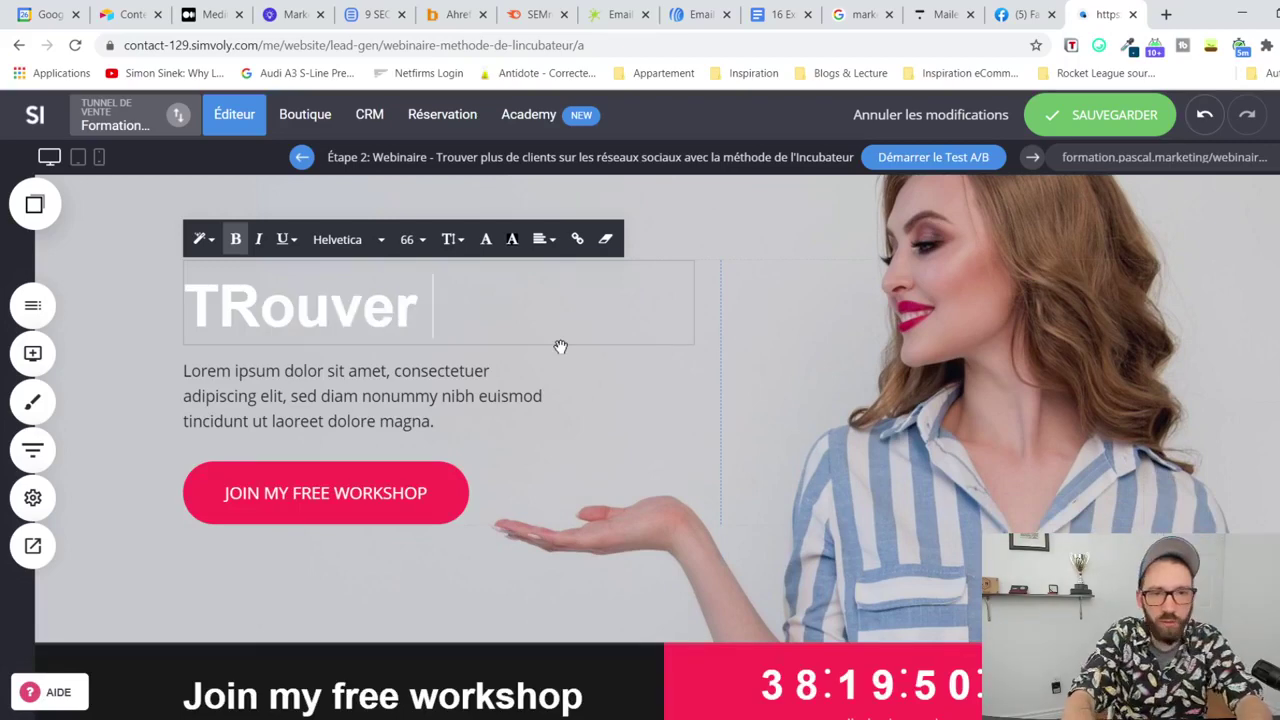
key("BackSpace")
key("BackSpace")
key("BackSpace")
type("uver plus  de clients")
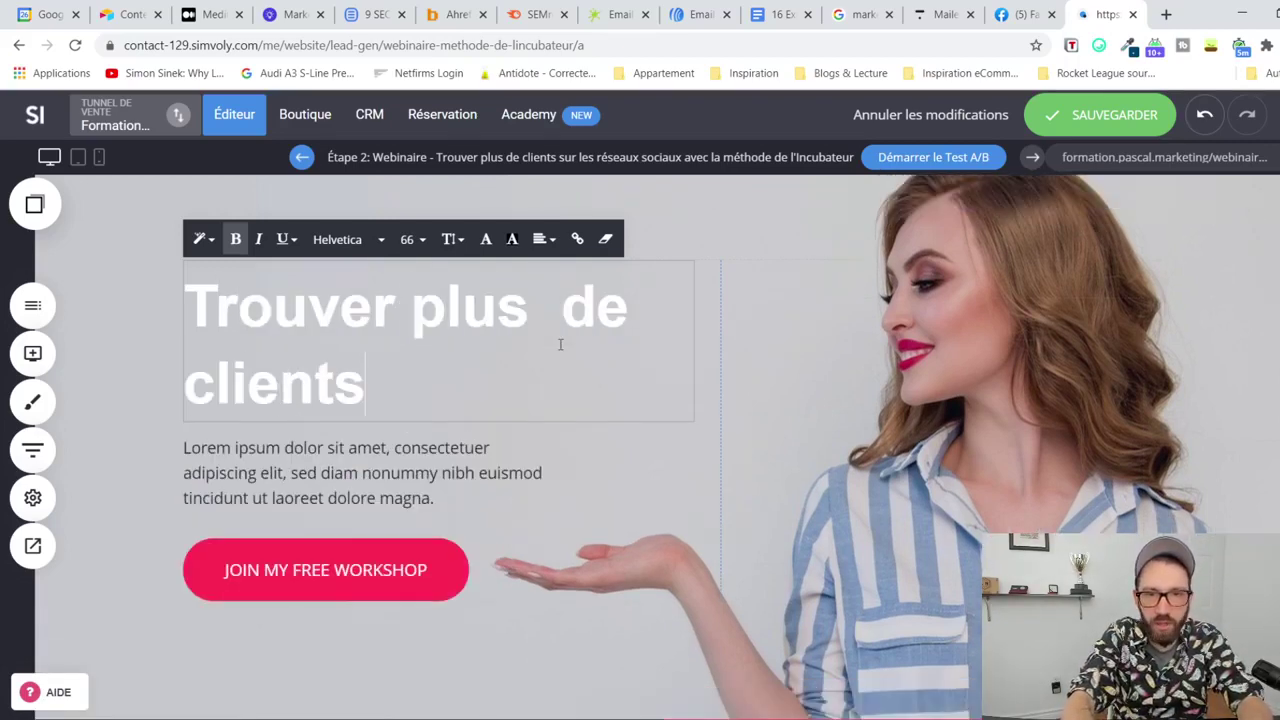
type(" sur les résea")
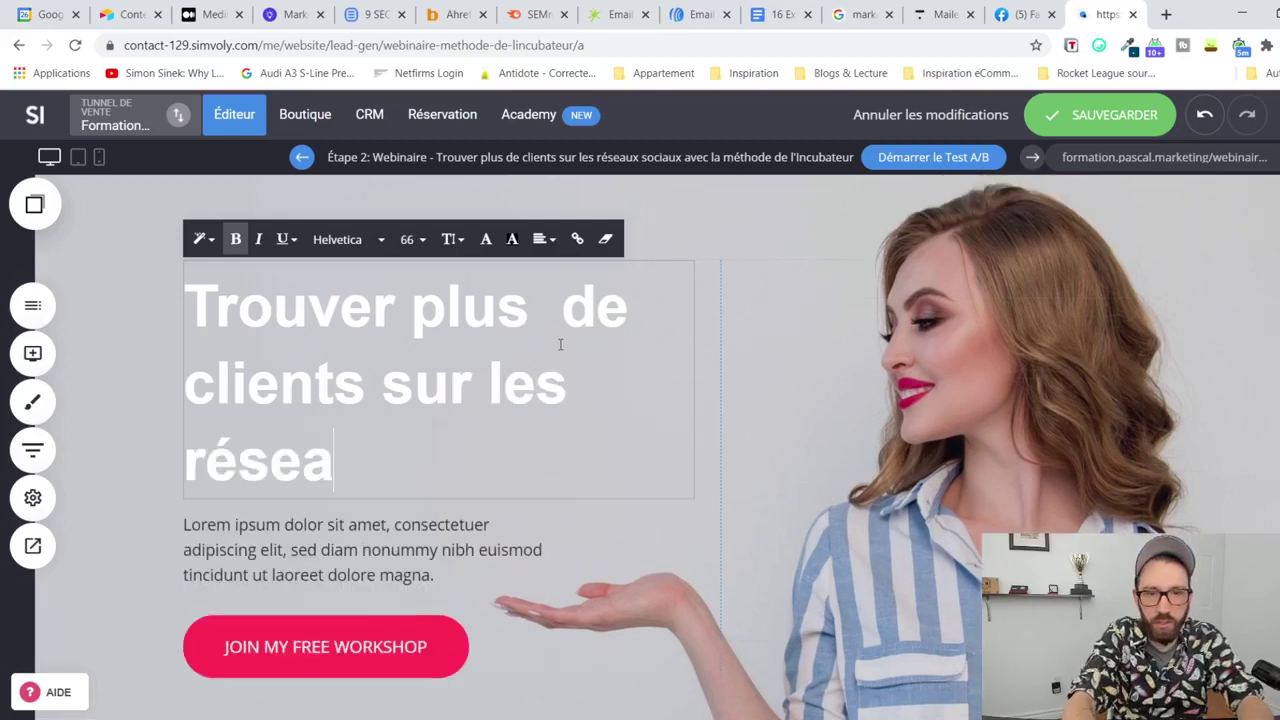
type("ux sociaux avec ")
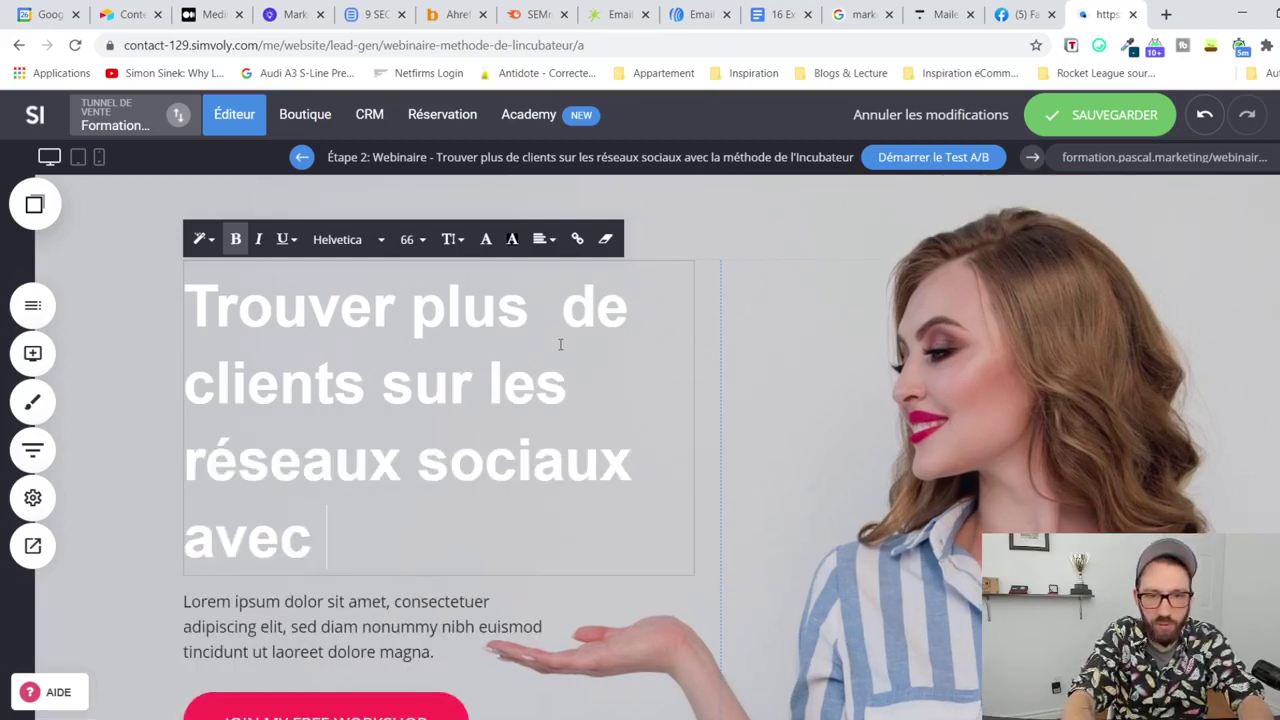
type("la méthoes")
key("BackSpace")
key("BackSpace")
key("BackSpace")
type("d")
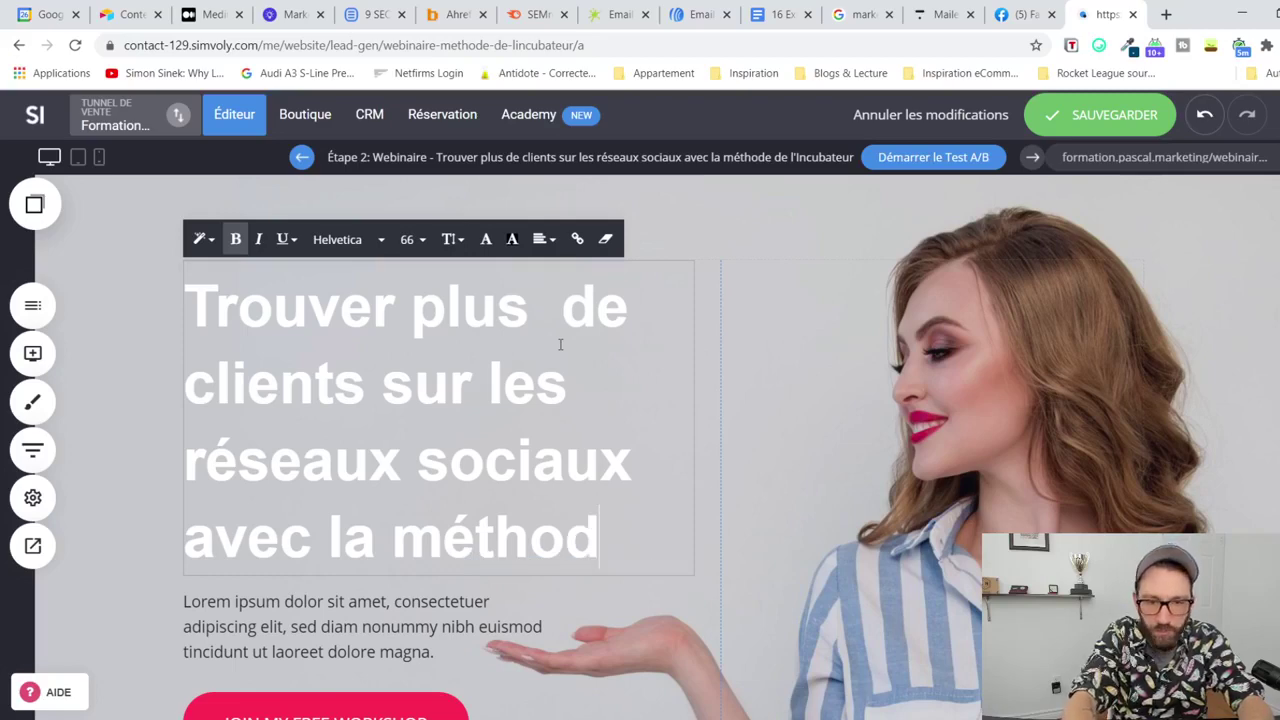
type("e le de l'in")
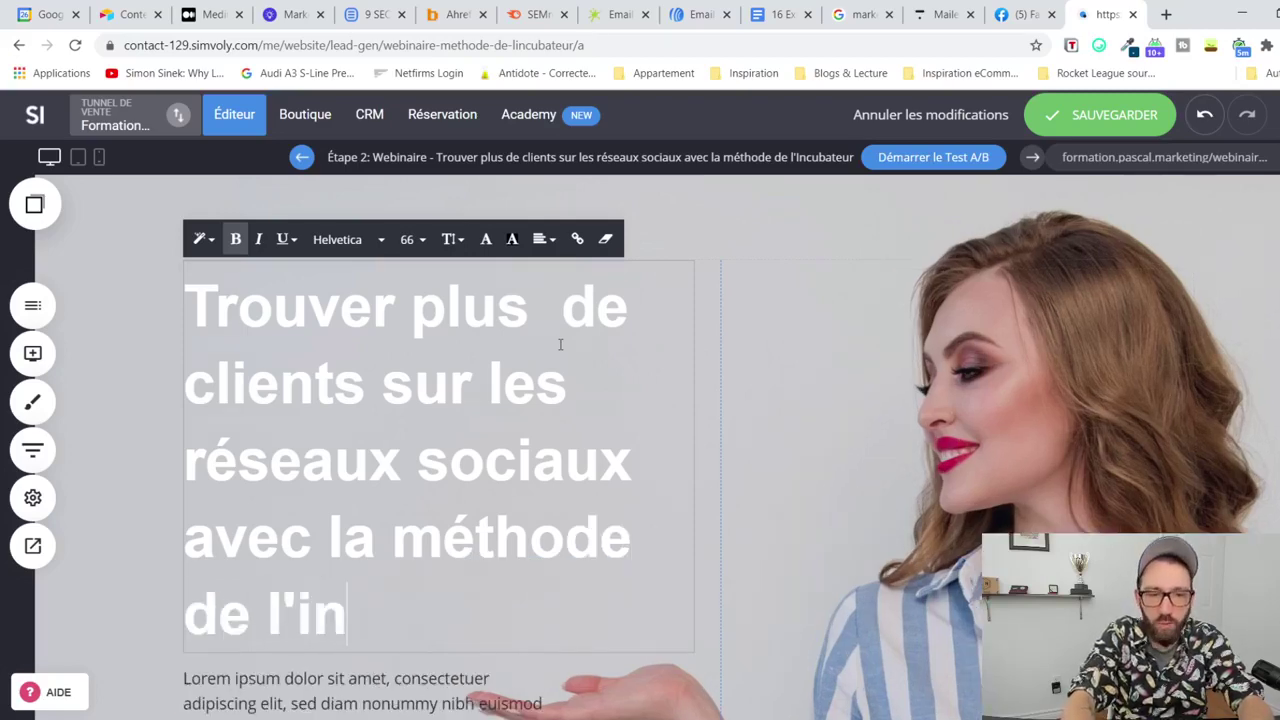
type("l'Inc")
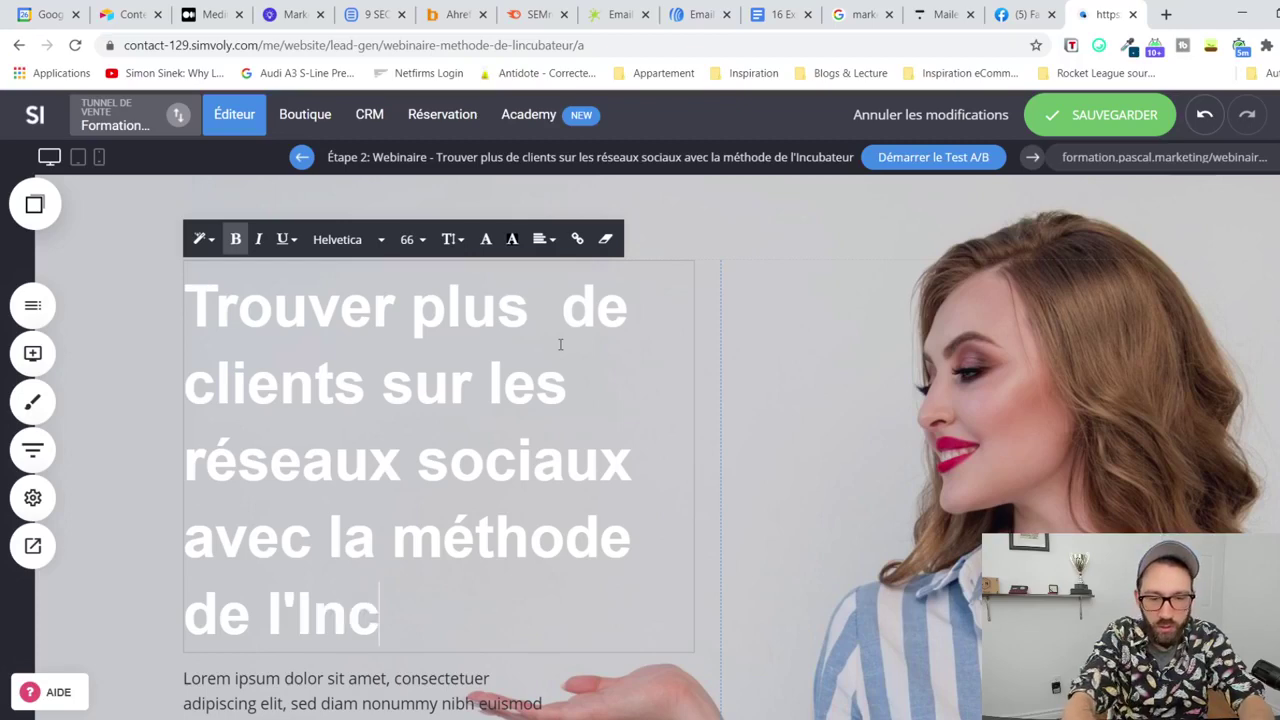
type("ubateur")
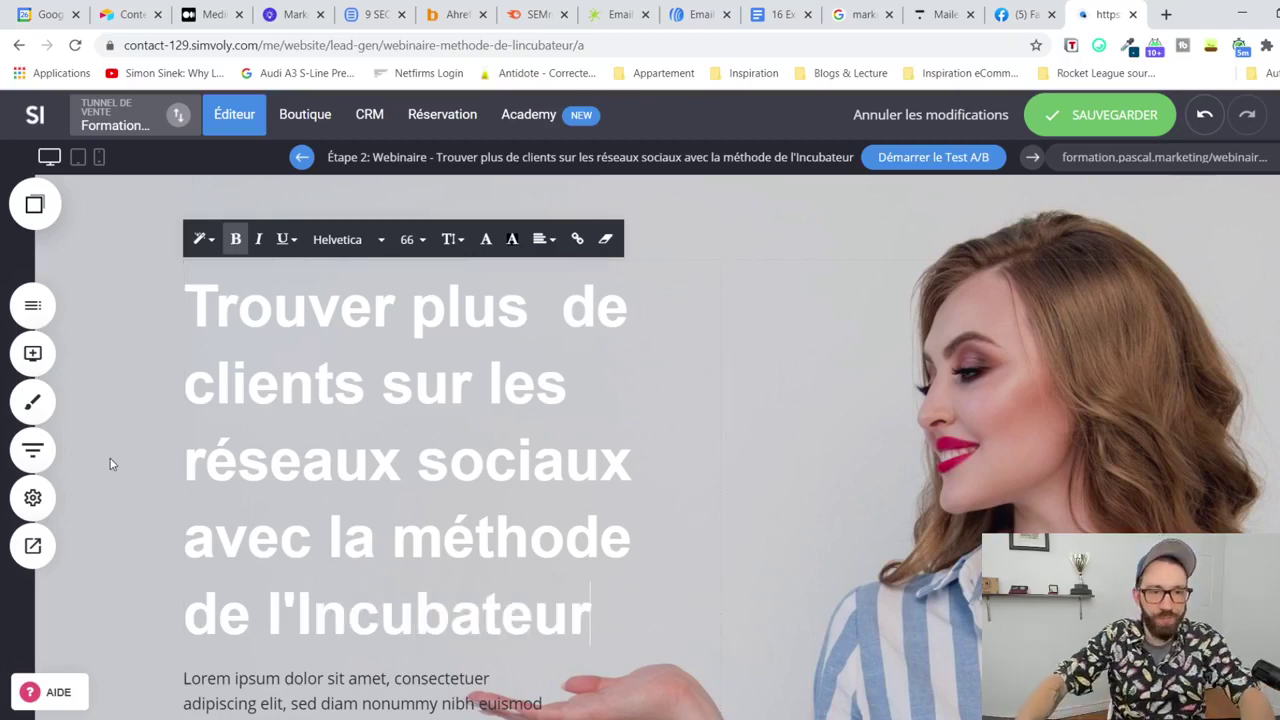
Step: Widen the hero block's text column to 72%, leaving 28% for the column beside it
left_click(183, 449)
left_click_drag(720, 540, 873, 527)
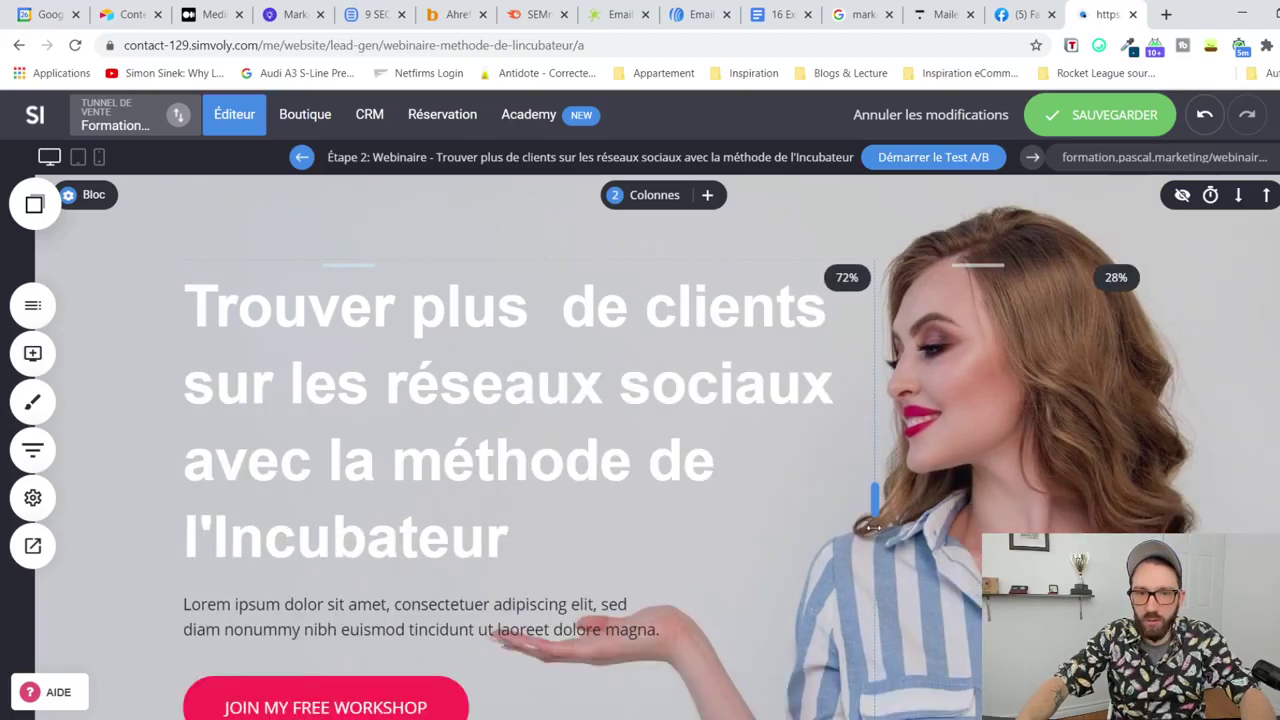
scroll(583, 461, "down", 2)
scroll(583, 461, "up", 2)
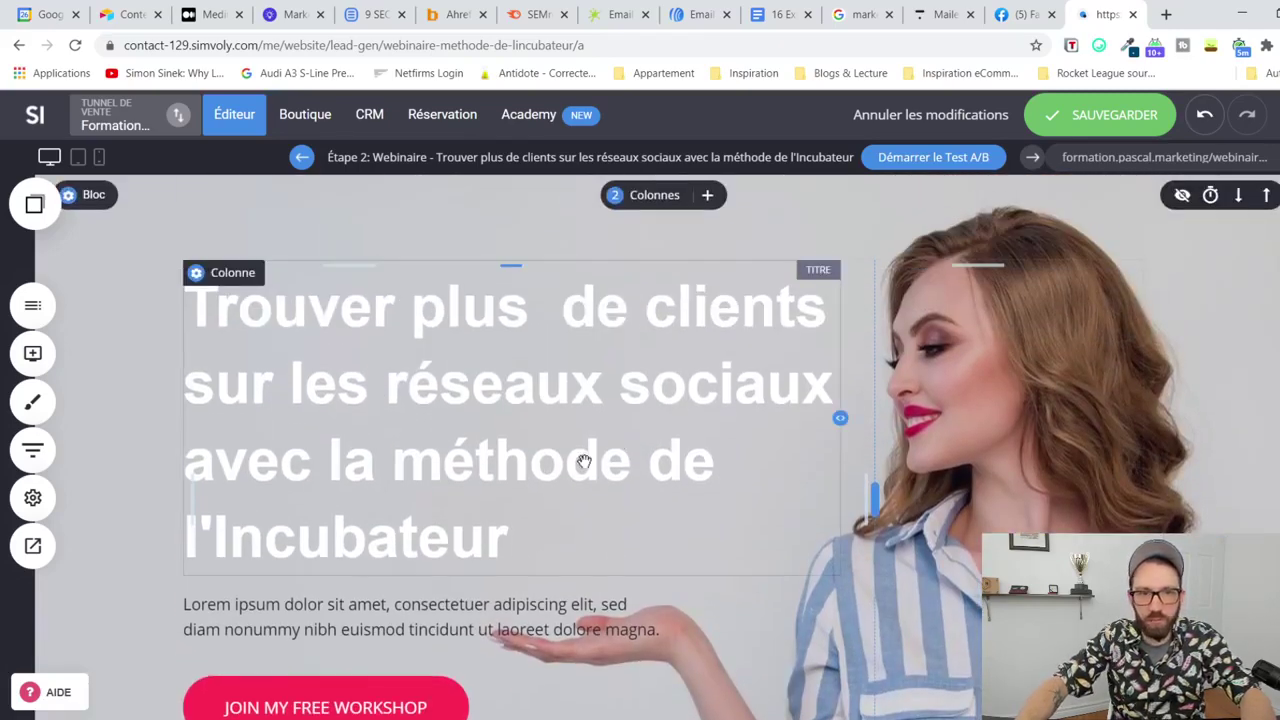
Step: Reduce the font size of the whole hero title to 54
triple_click(583, 461)
left_click(410, 239)
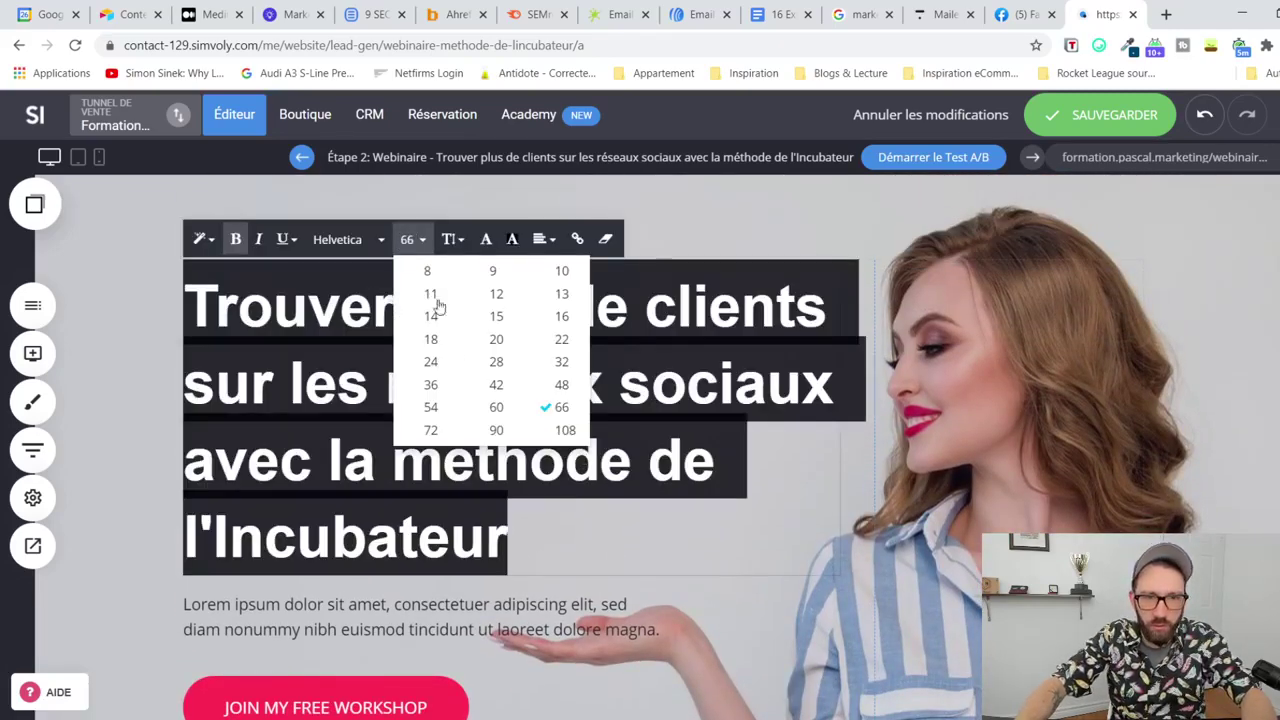
left_click(494, 407)
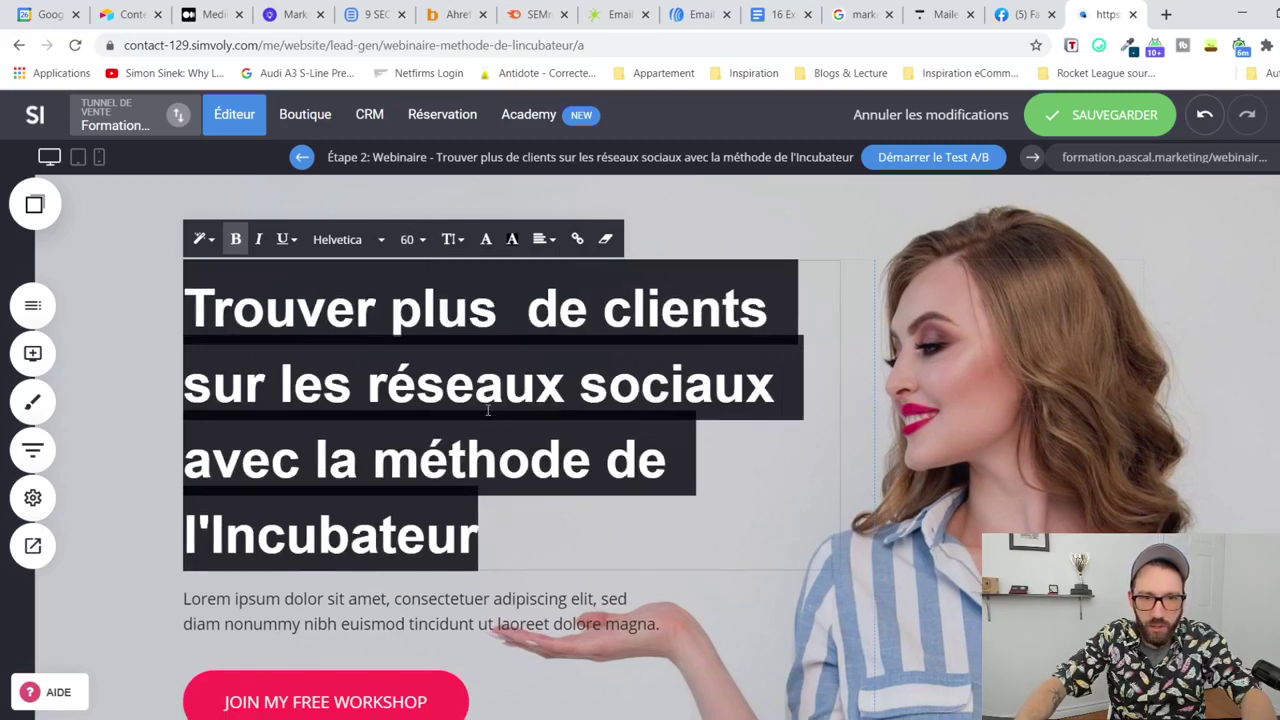
left_click(418, 242)
left_click(431, 407)
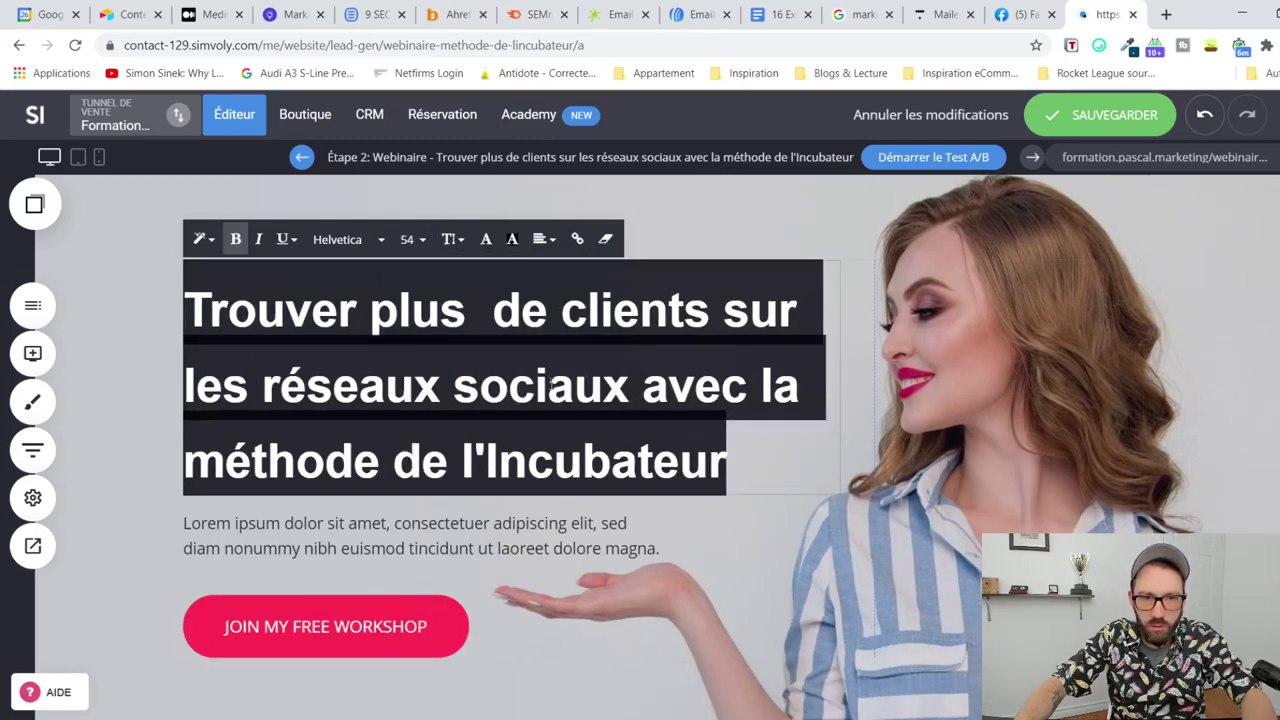
Step: Remove the extra space between "plus" and "de" in the hero title
double_click(520, 370)
left_click(479, 310)
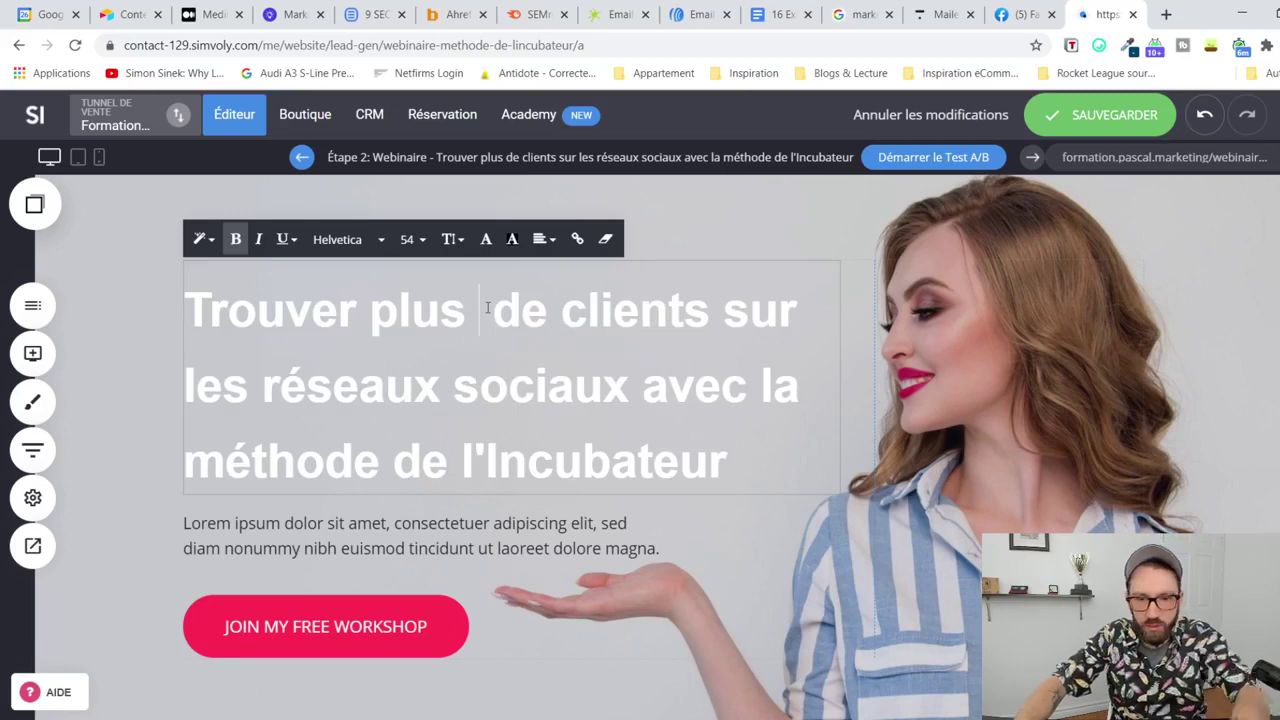
key("BackSpace")
Step: Tighten the line height of the whole hero title
triple_click(549, 424)
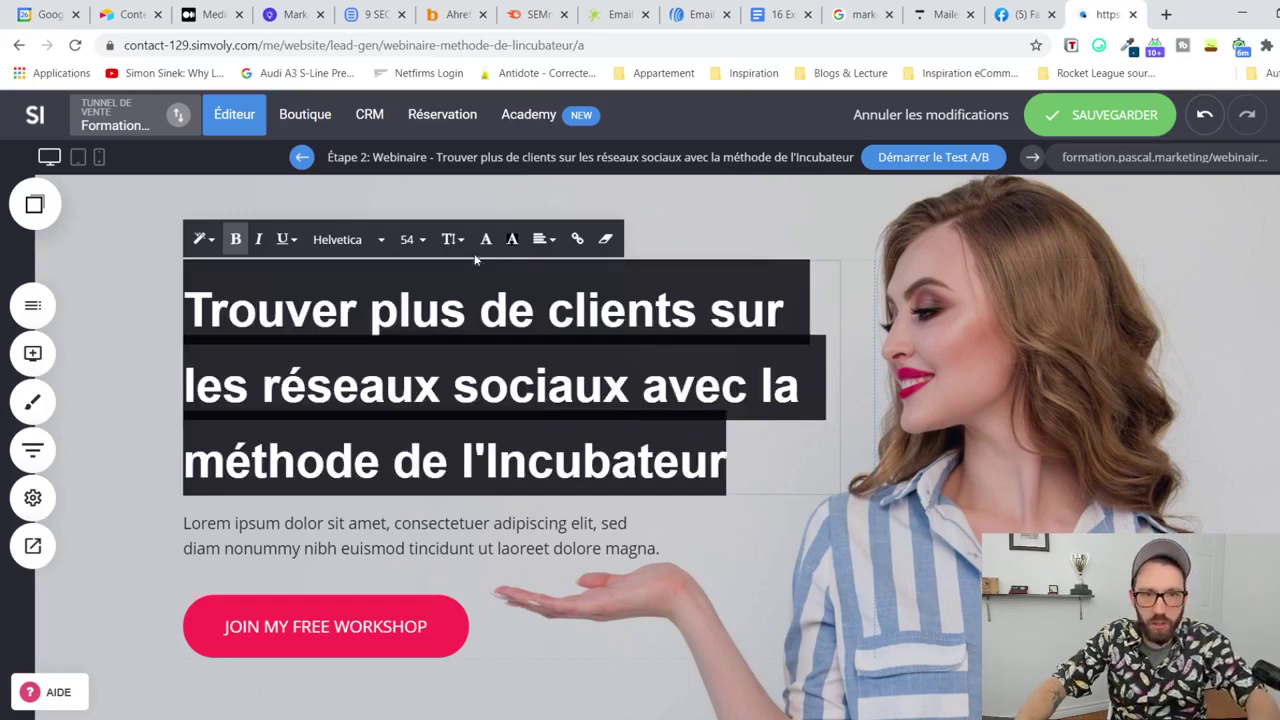
left_click(451, 239)
left_click(478, 316)
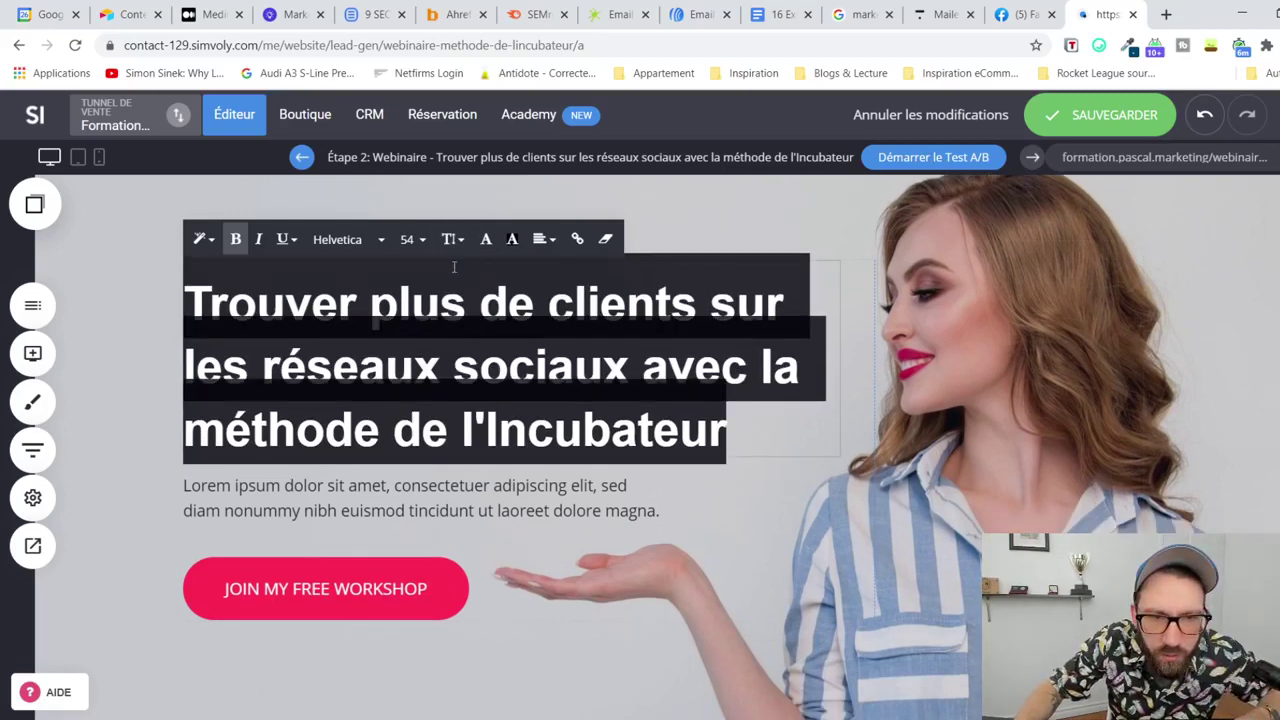
left_click(612, 383)
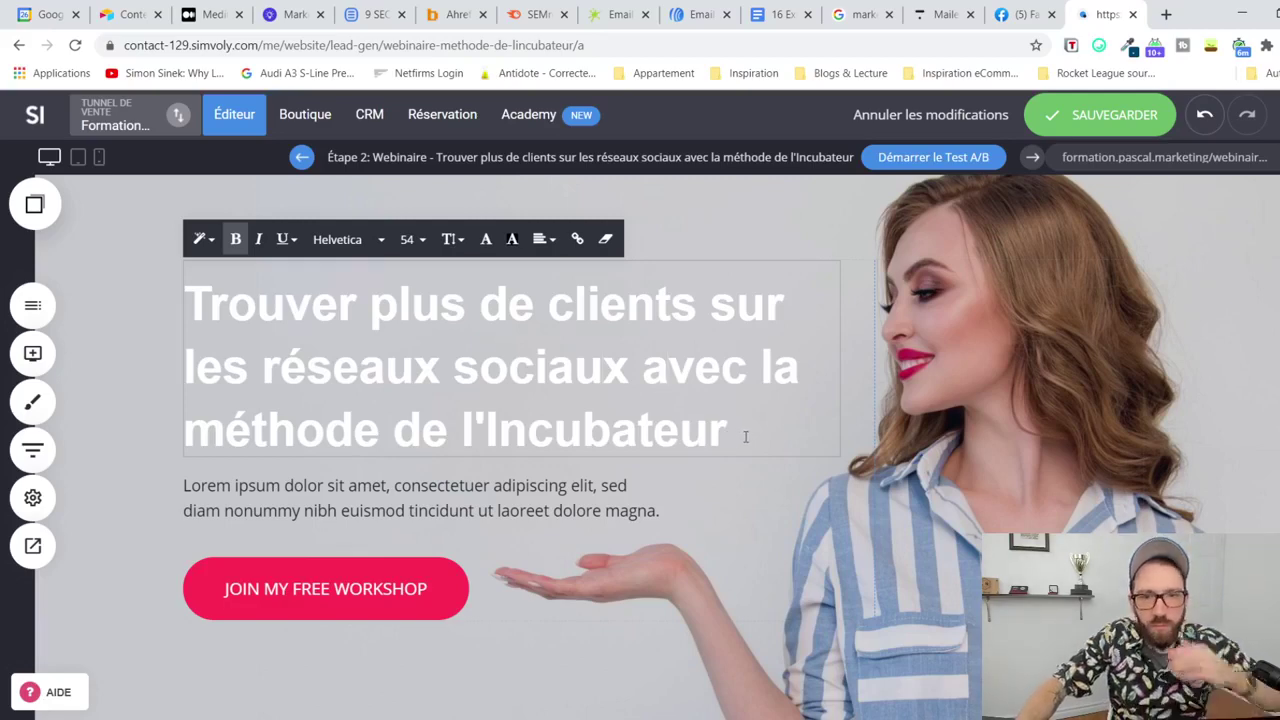
Step: Copy the hex code of the "JOIN MY FREE WORKSHOP" button's colour from its style settings
left_click_drag(186, 304, 701, 311)
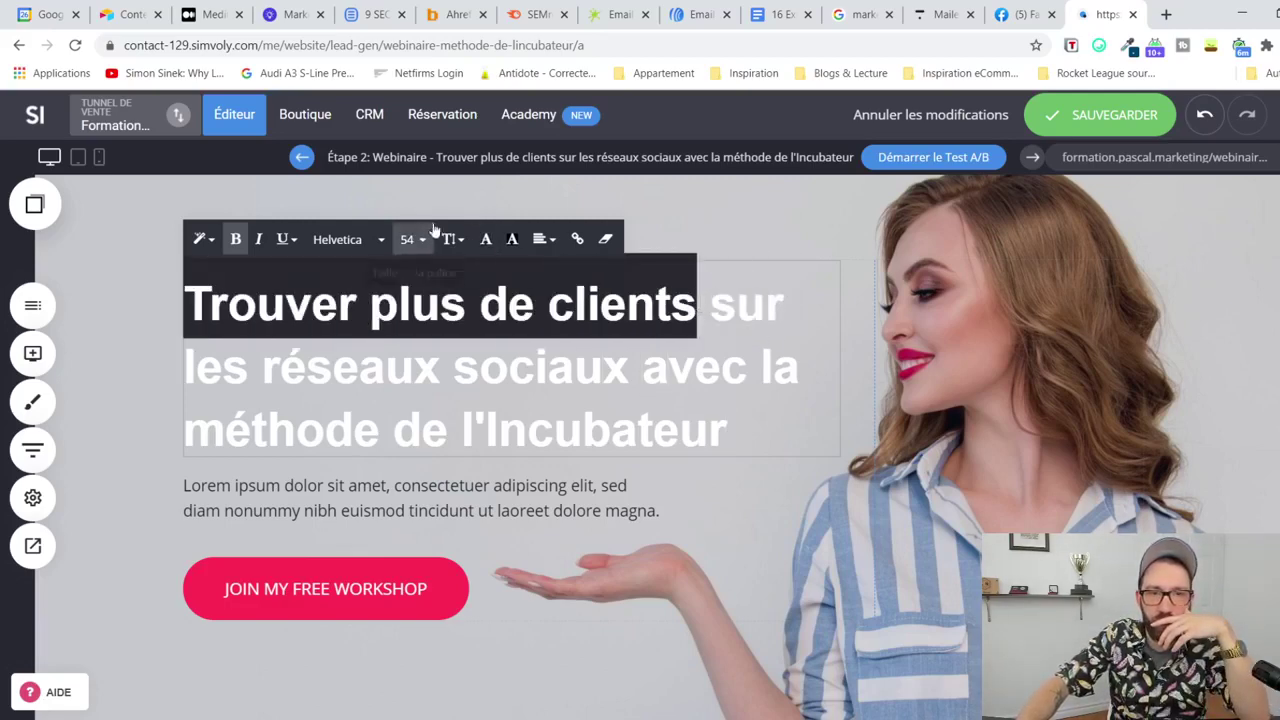
left_click(486, 239)
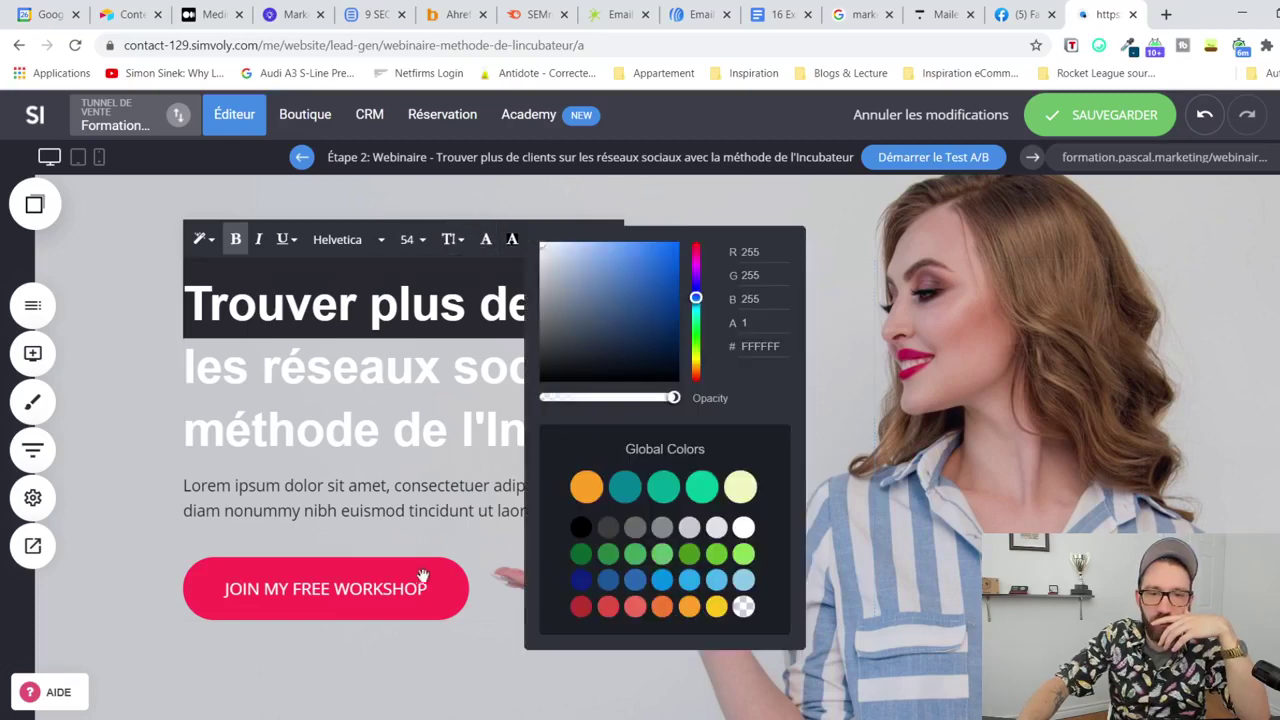
left_click(390, 494)
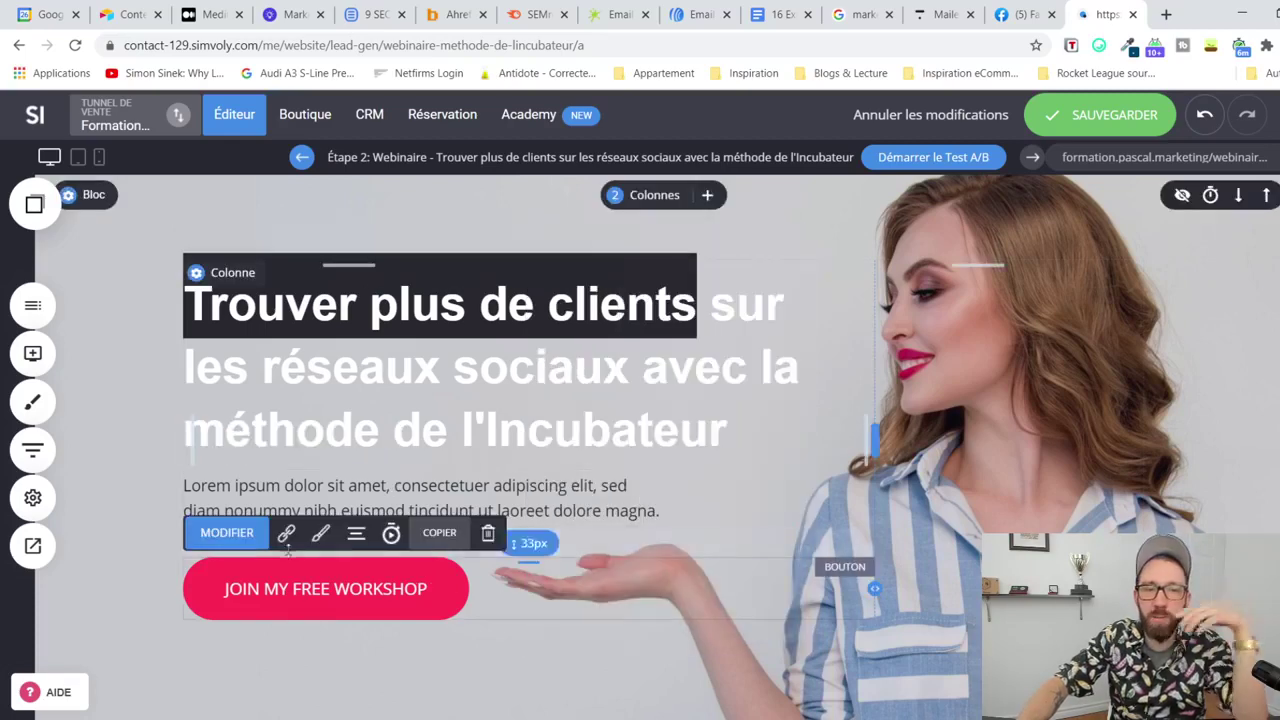
left_click(320, 534)
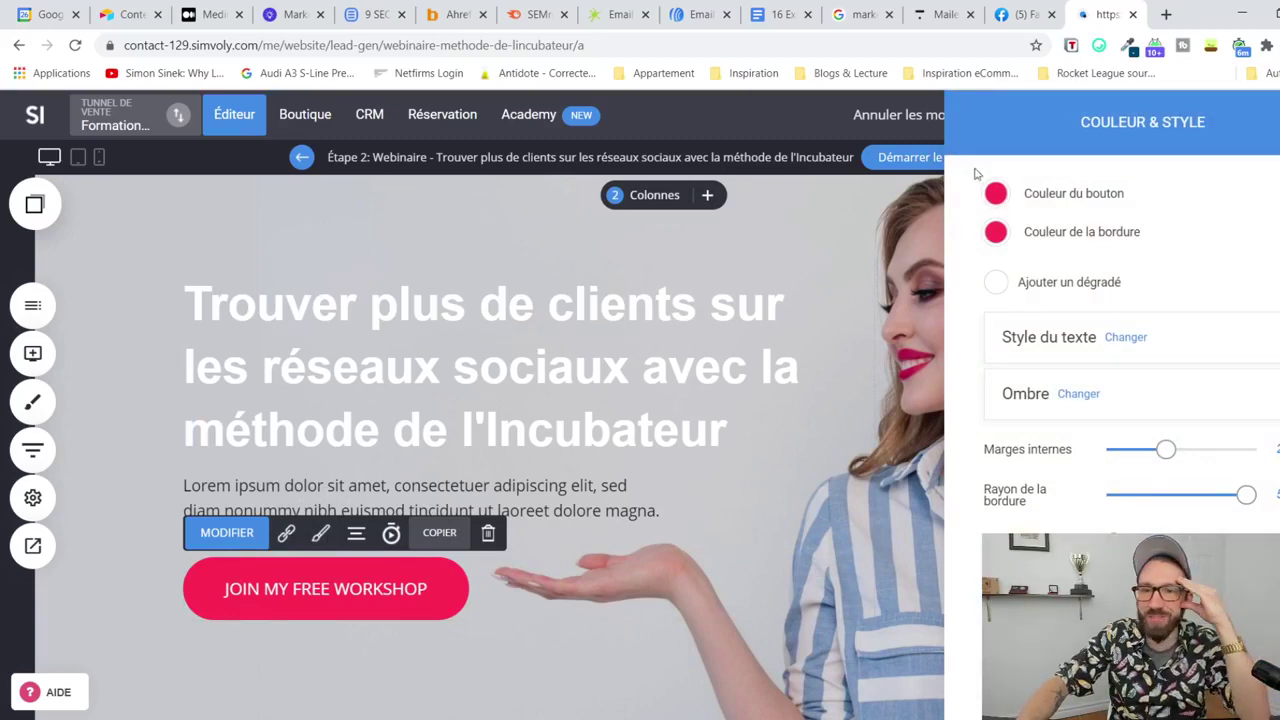
left_click(997, 196)
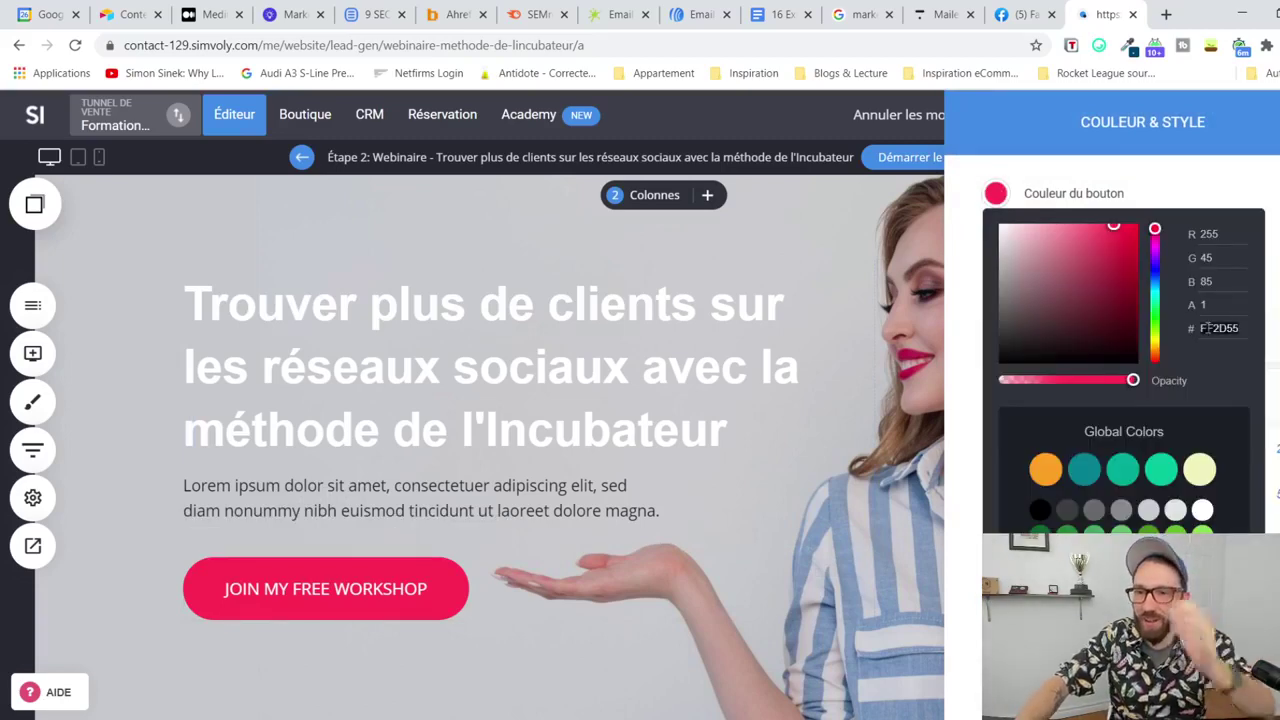
left_click(705, 338)
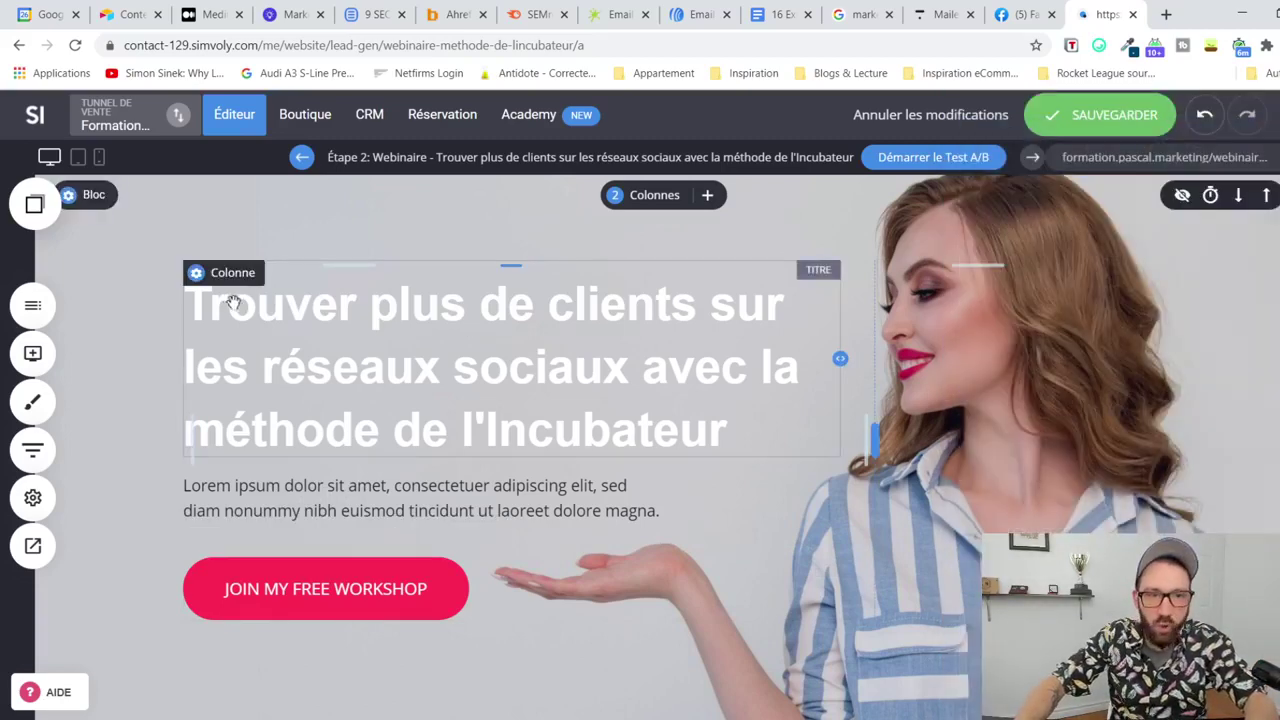
Step: Set the text colour of "Trouver plus de clients" in the hero title to #FF2D55
left_click(201, 298)
left_click_drag(201, 298, 690, 312)
left_click(488, 239)
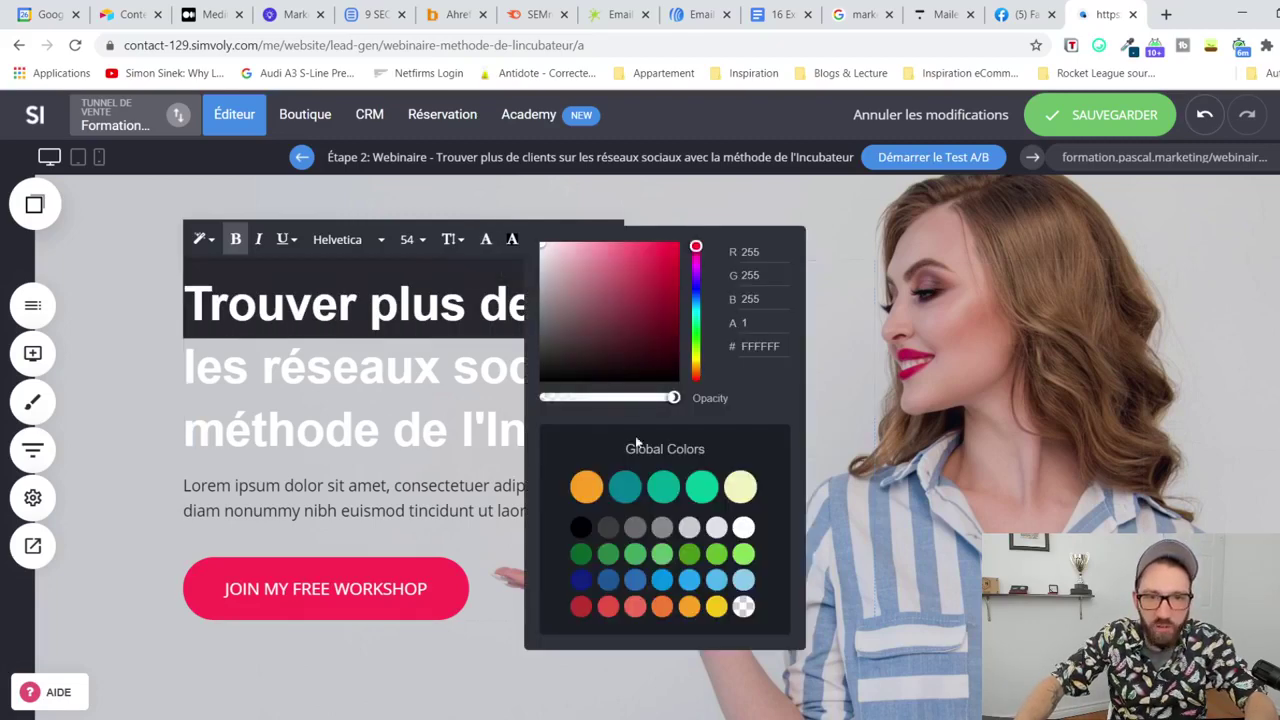
key("ctrl+v")
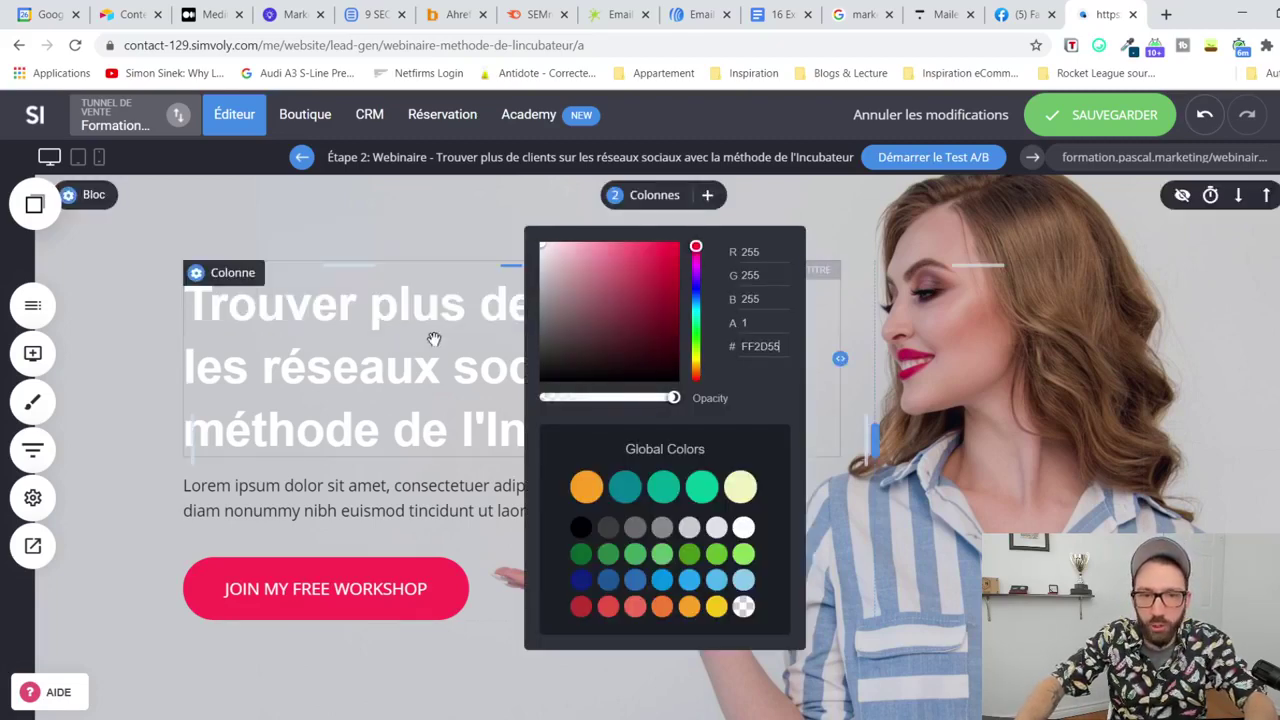
left_click(428, 337)
Step: Change the word "Trouver" in the hero title to "Trouvez"
left_click(355, 308)
key("BackSpace")
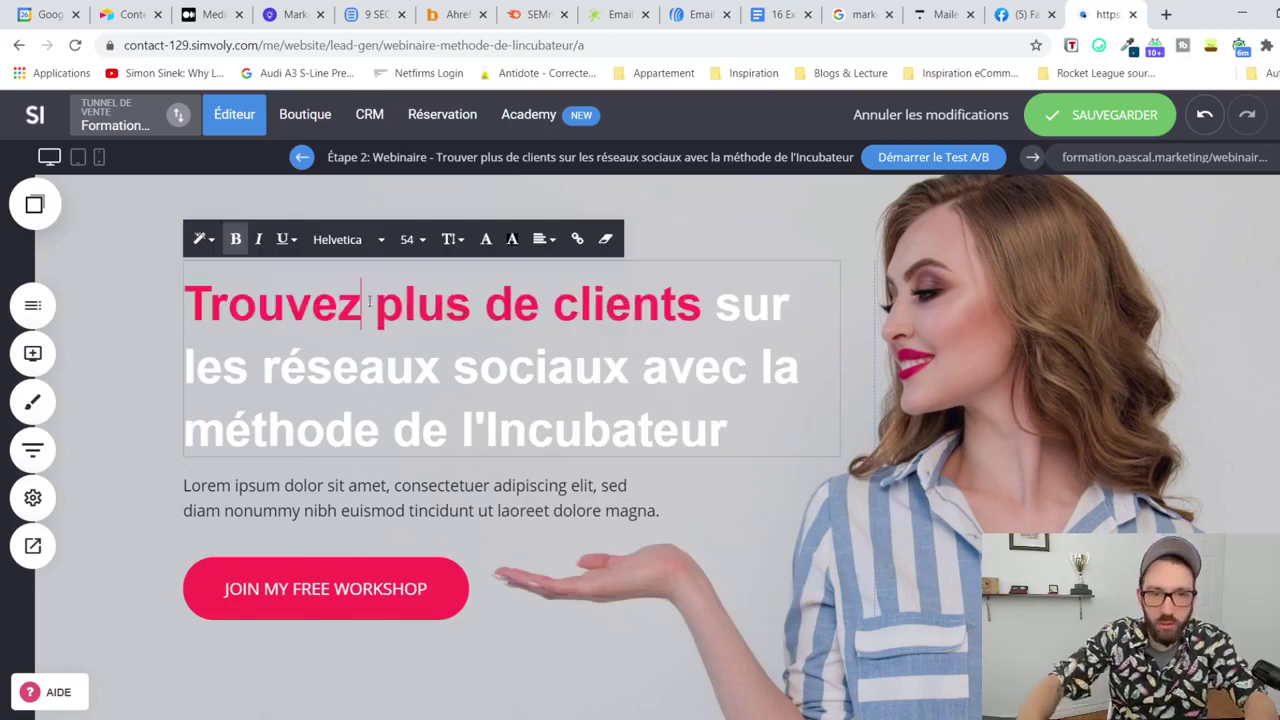
type("z")
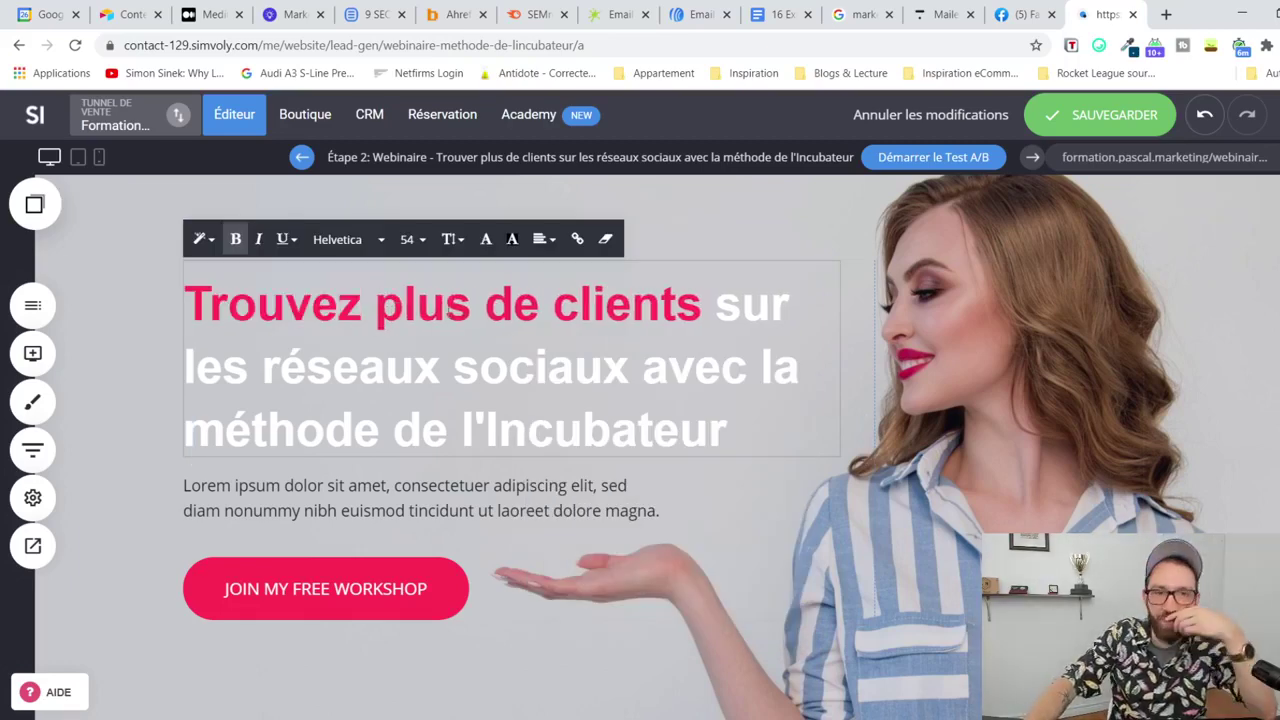
Step: Recolour "l'Incubateur" in the hero title with the copied pink colour code
double_click(638, 421)
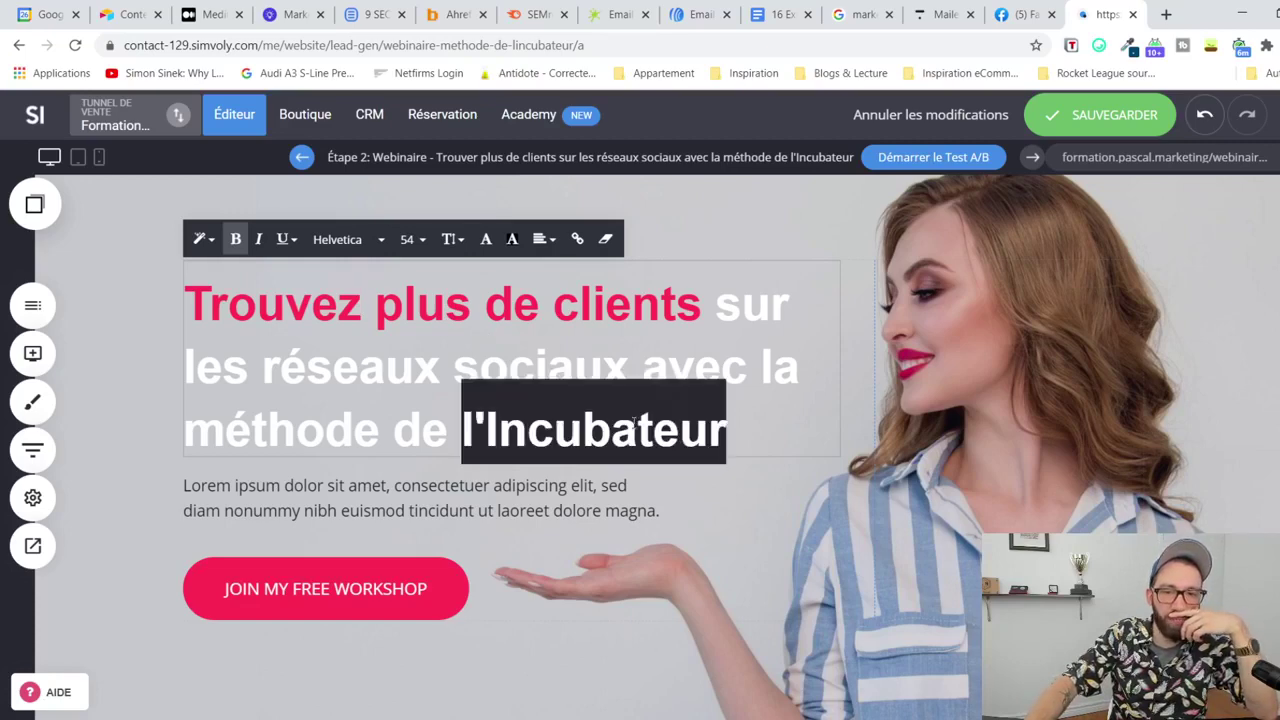
left_click(512, 239)
double_click(762, 347)
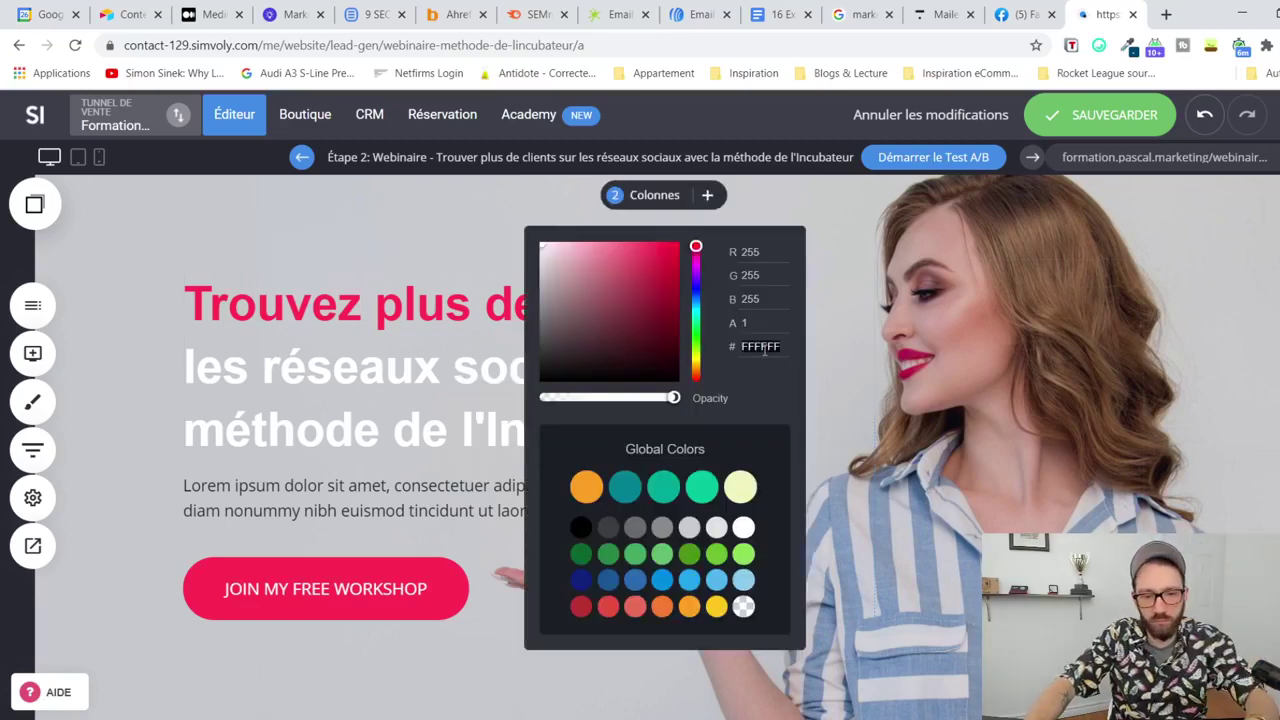
left_click(424, 376)
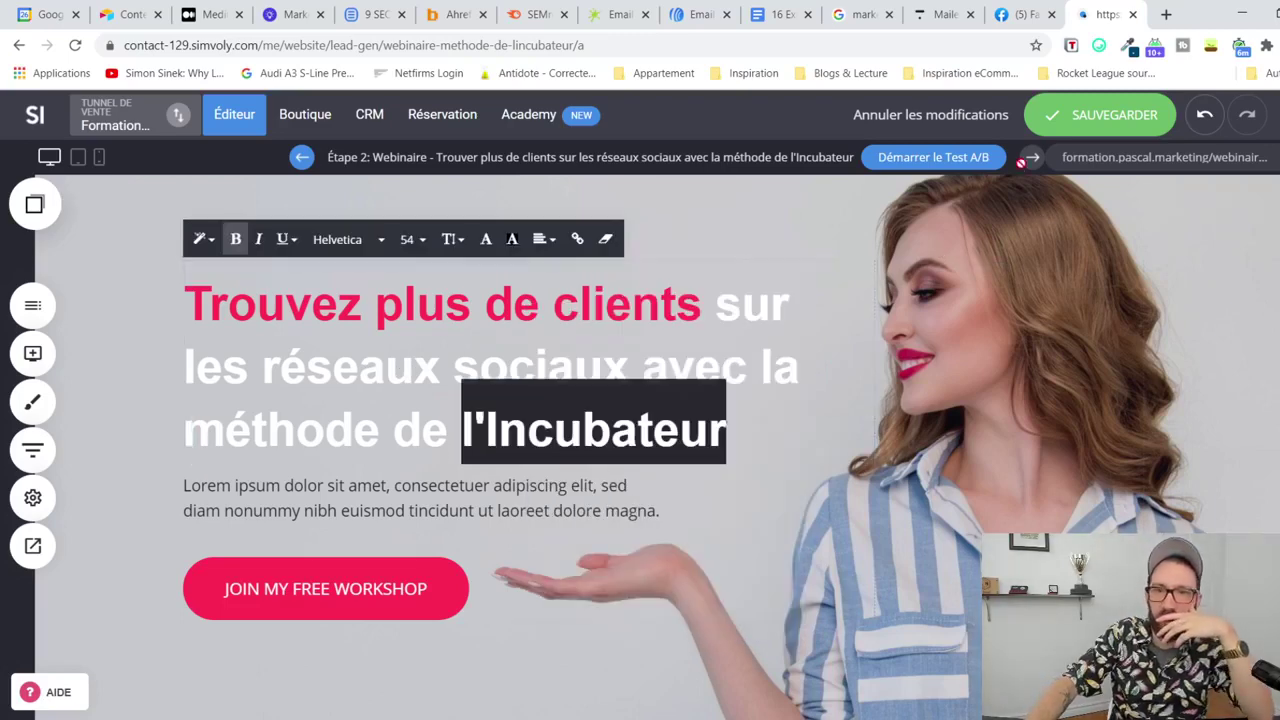
Step: Save the changes made to the page
left_click(1063, 120)
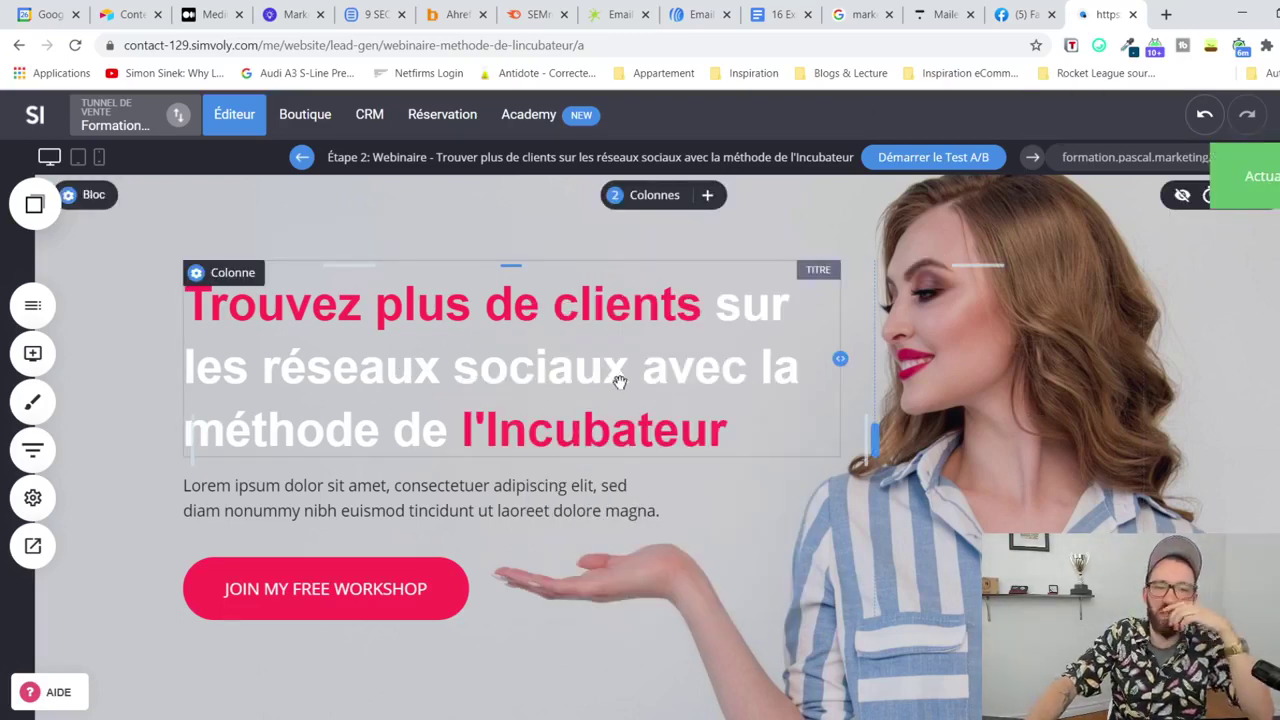
Step: Change the hero button's text to "S'inscrire au webinaire live"
left_click(352, 596)
triple_click(1143, 215)
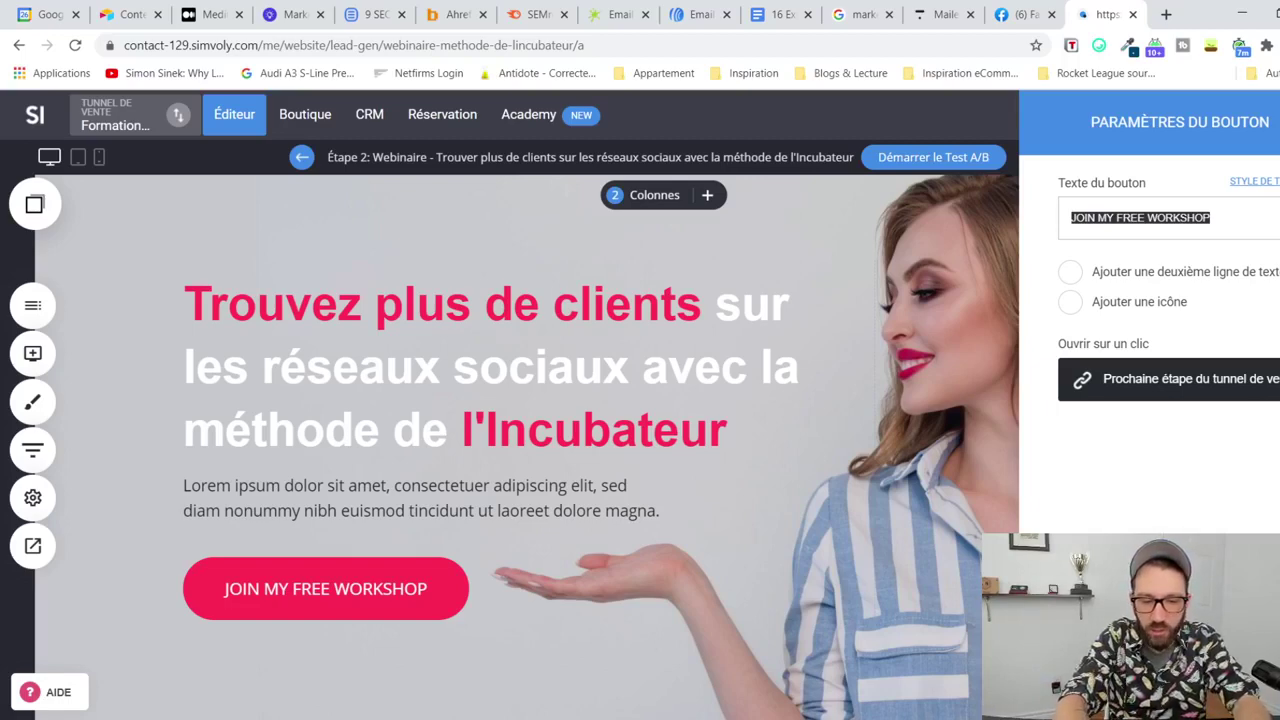
type("S'inscrire a")
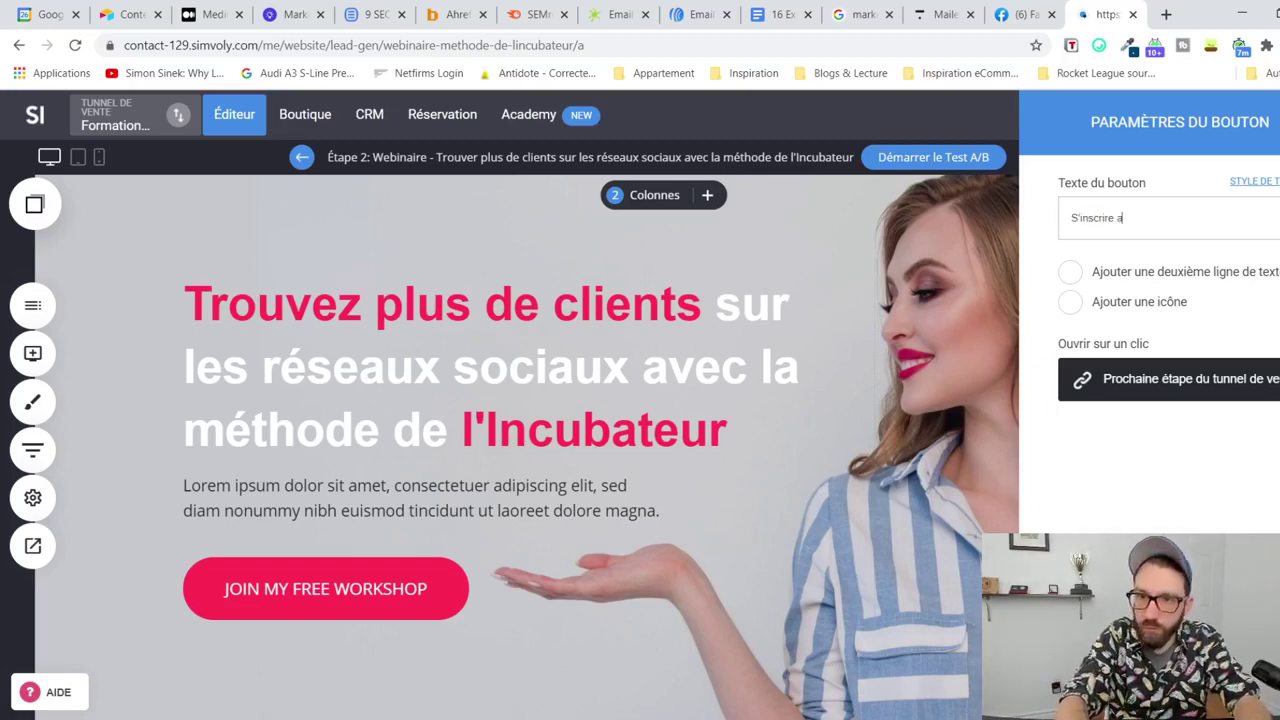
type("u webinaire ")
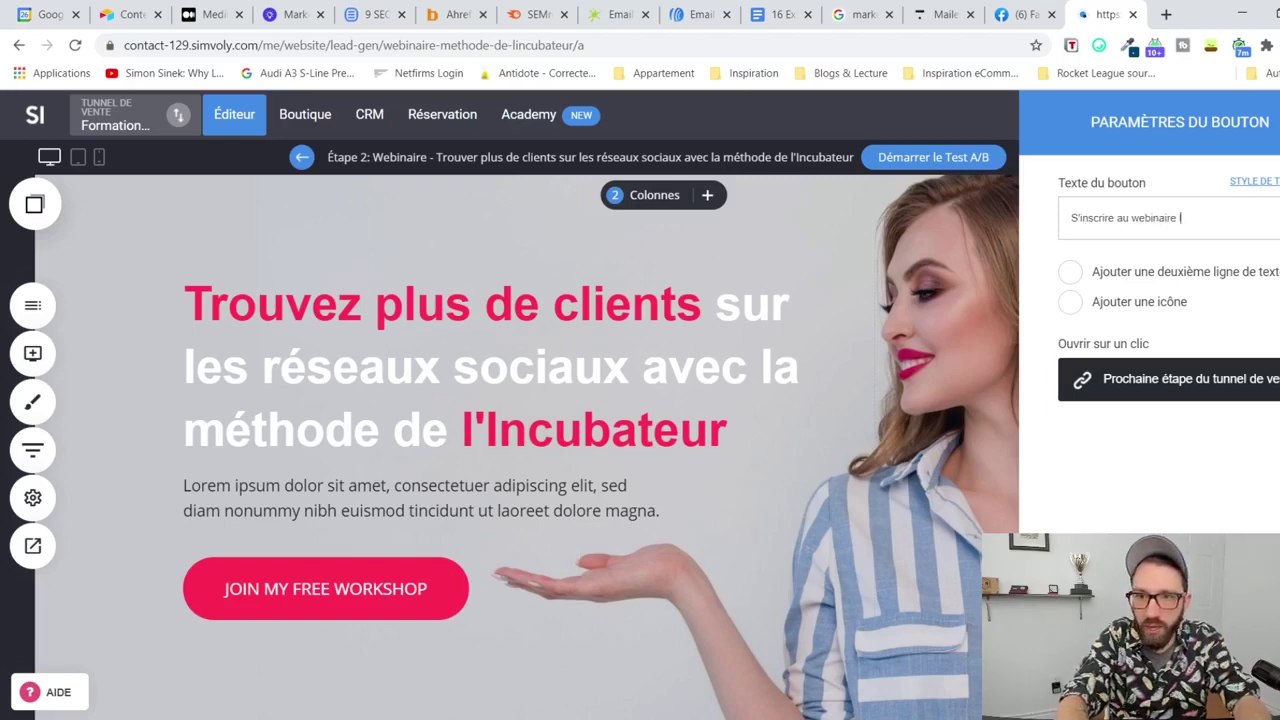
type("live")
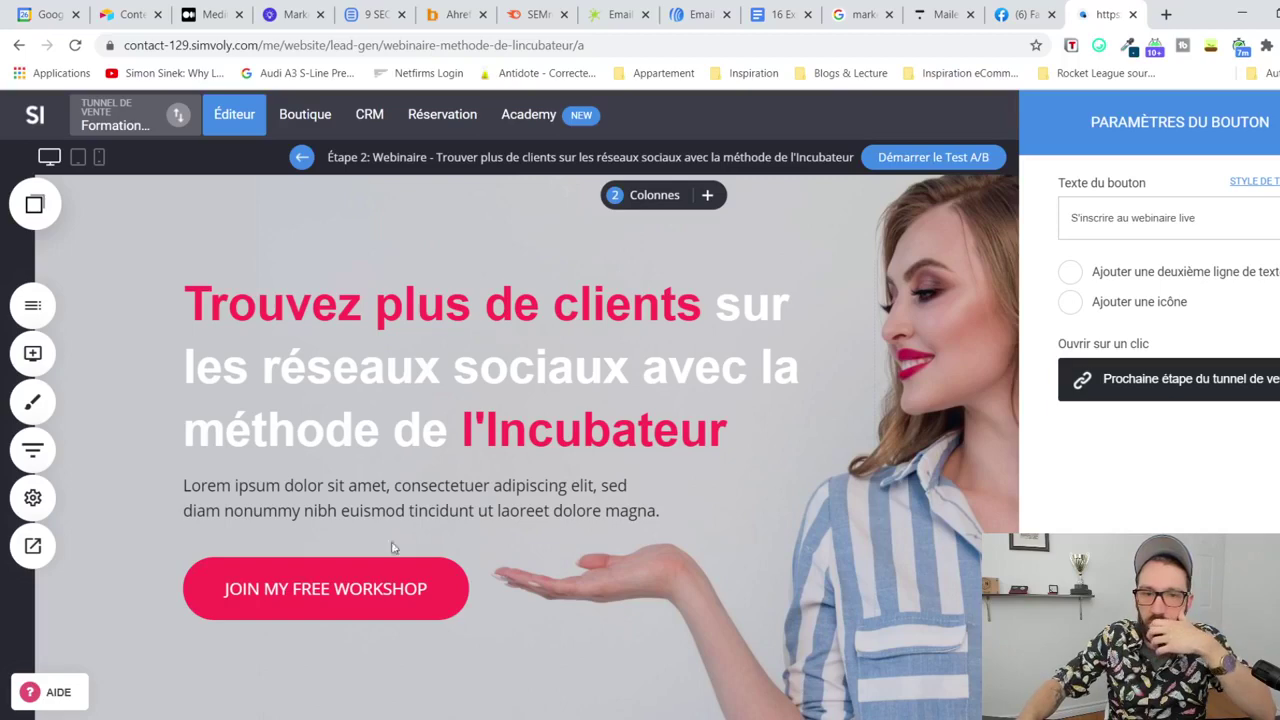
left_click(675, 466)
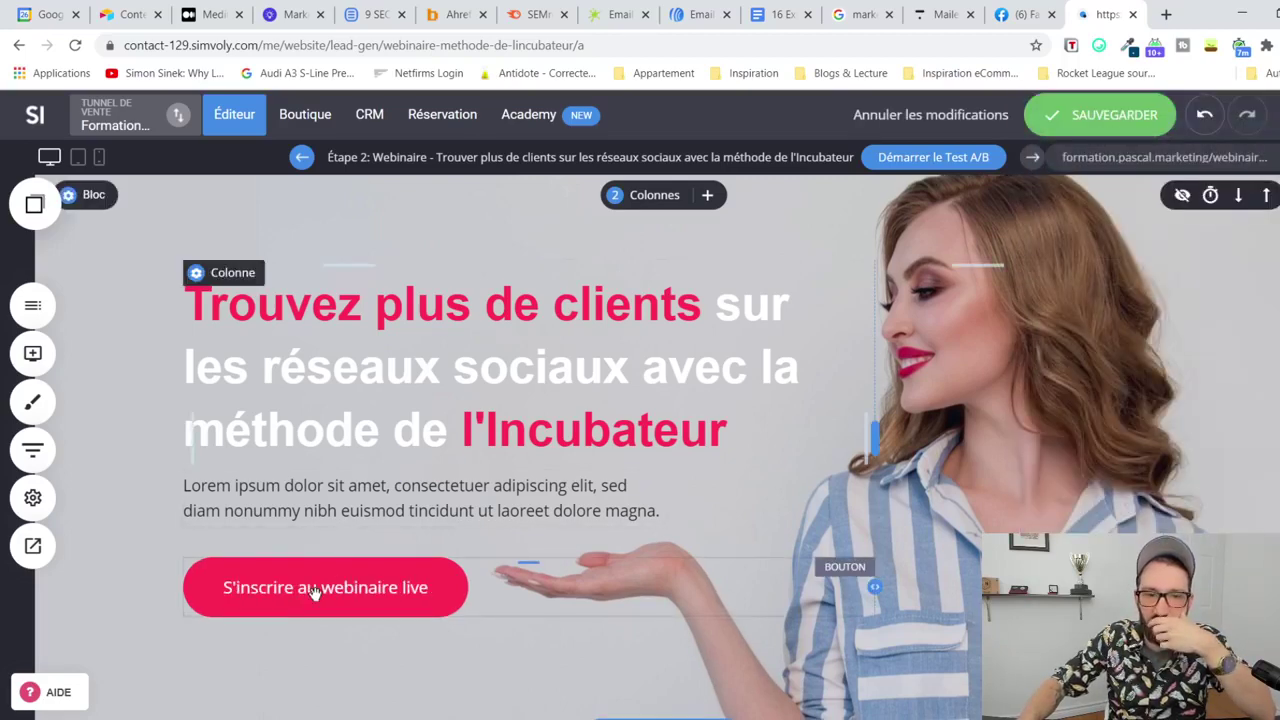
Step: Rewrite the hero button's text in capitals as "S'INSCRIRE AU WEBINAIRE LIVE"
double_click(314, 591)
double_click(1199, 222)
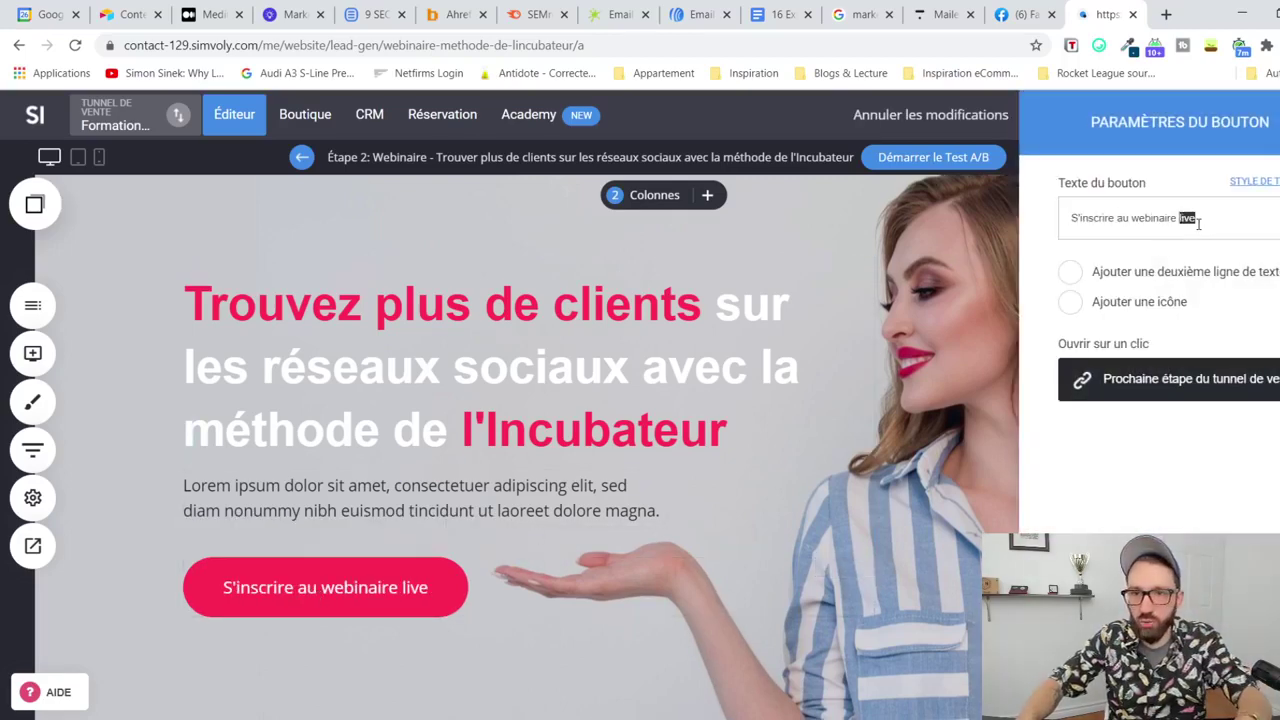
triple_click(1199, 222)
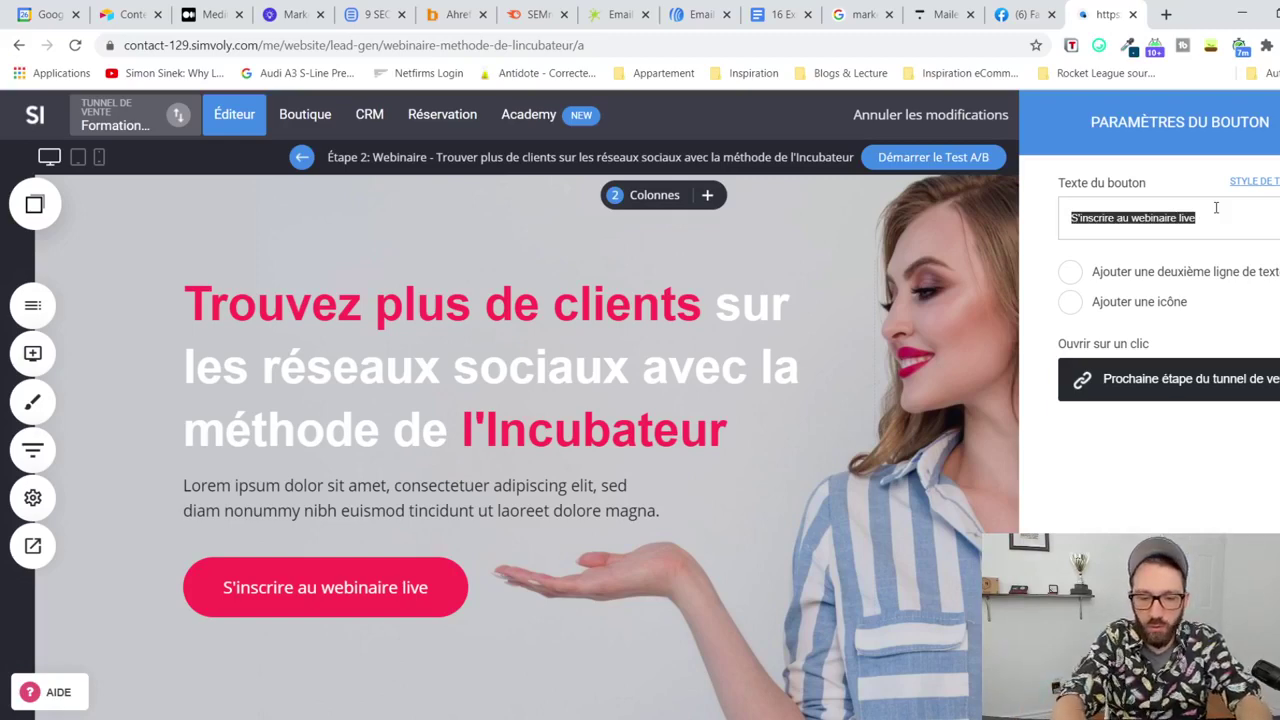
key("BackSpace")
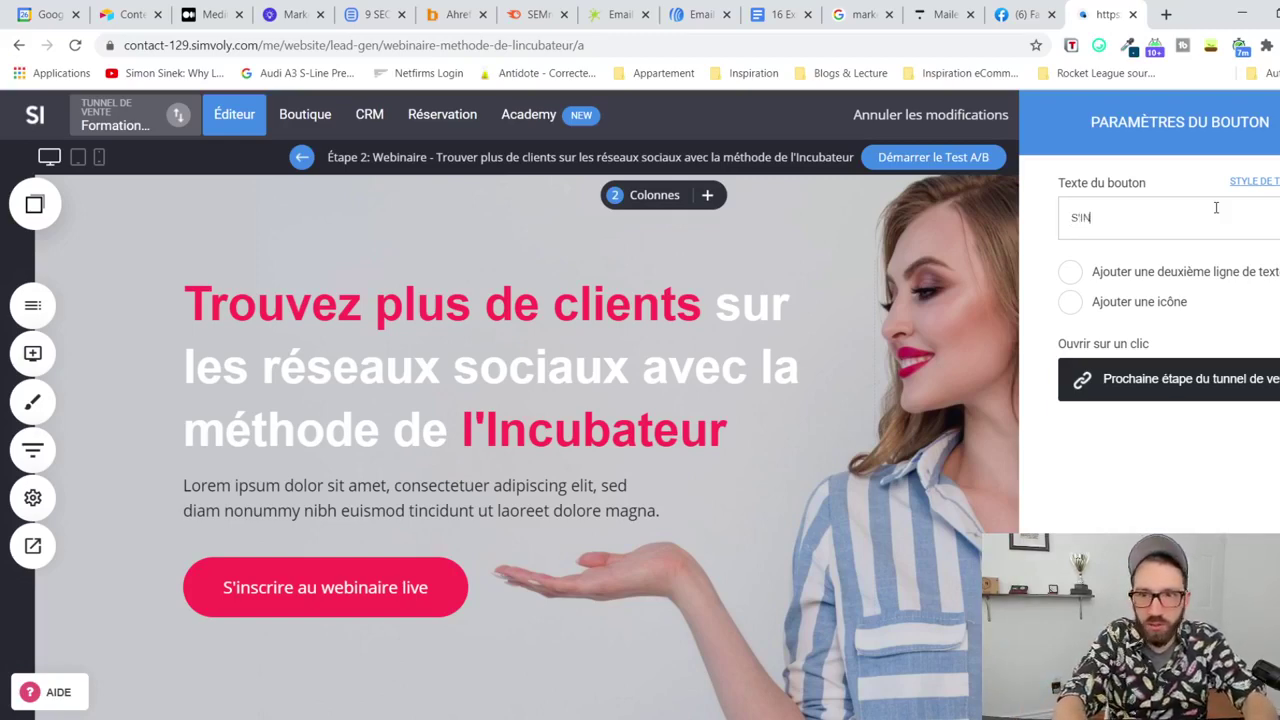
type("S'INSCRIRE AU WEBINAIRE LIVE")
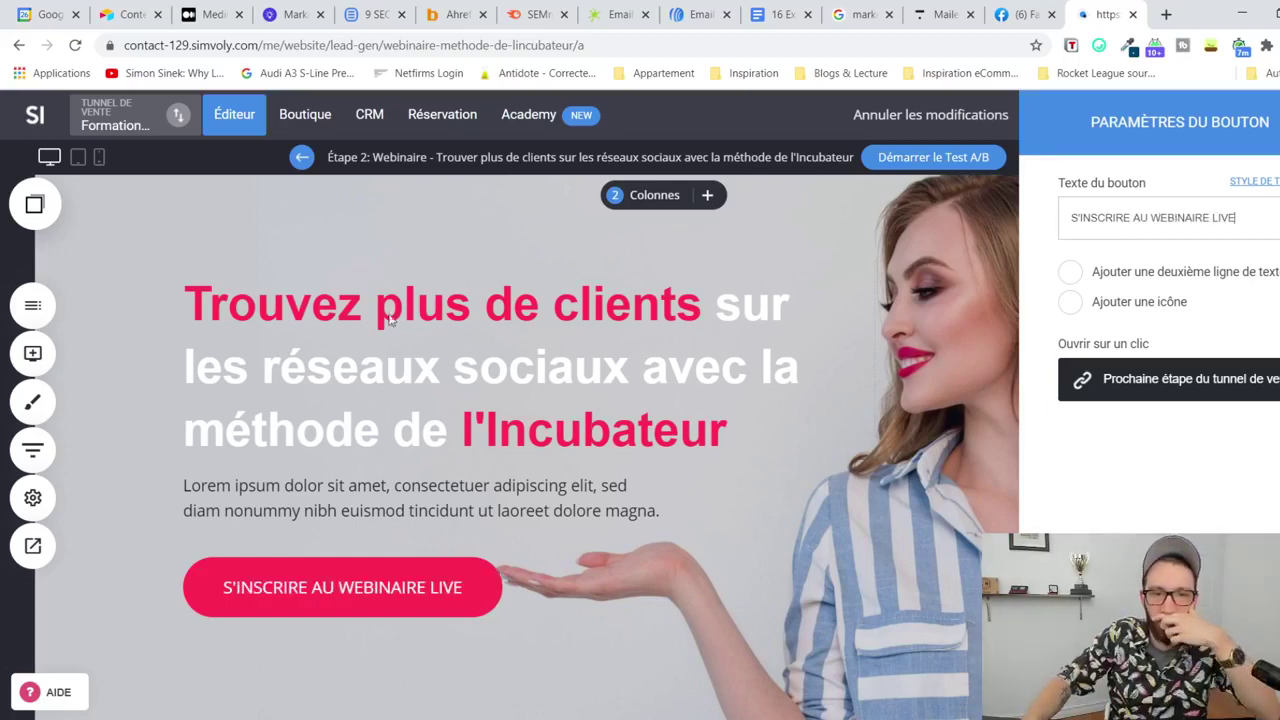
left_click(512, 428)
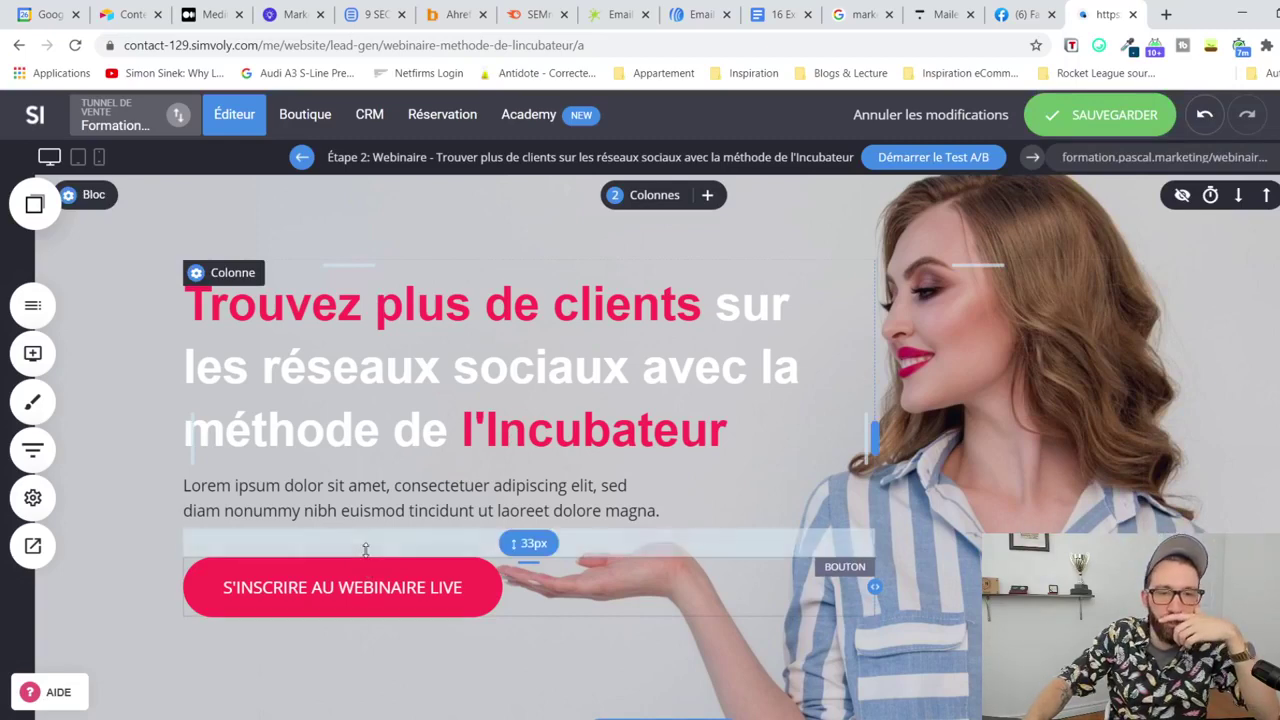
Step: Reduce the hero button's border radius so its corners are only slightly rounded
left_click(307, 597)
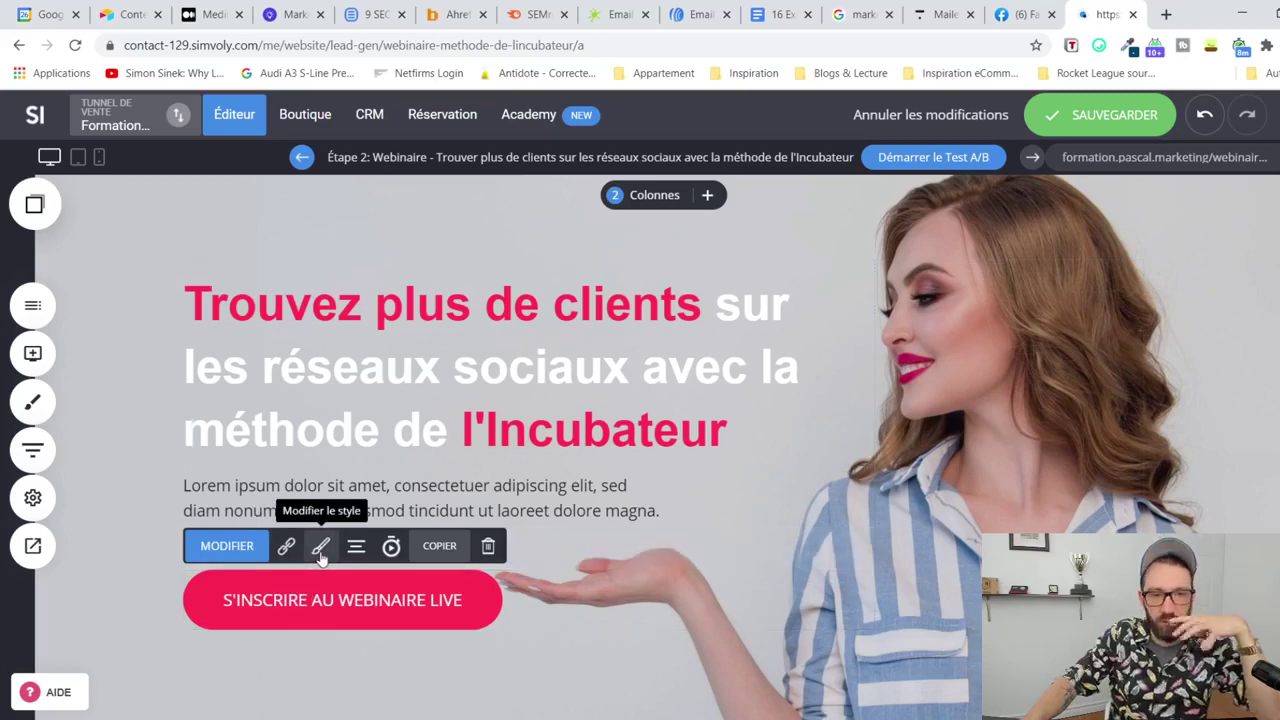
left_click(319, 556)
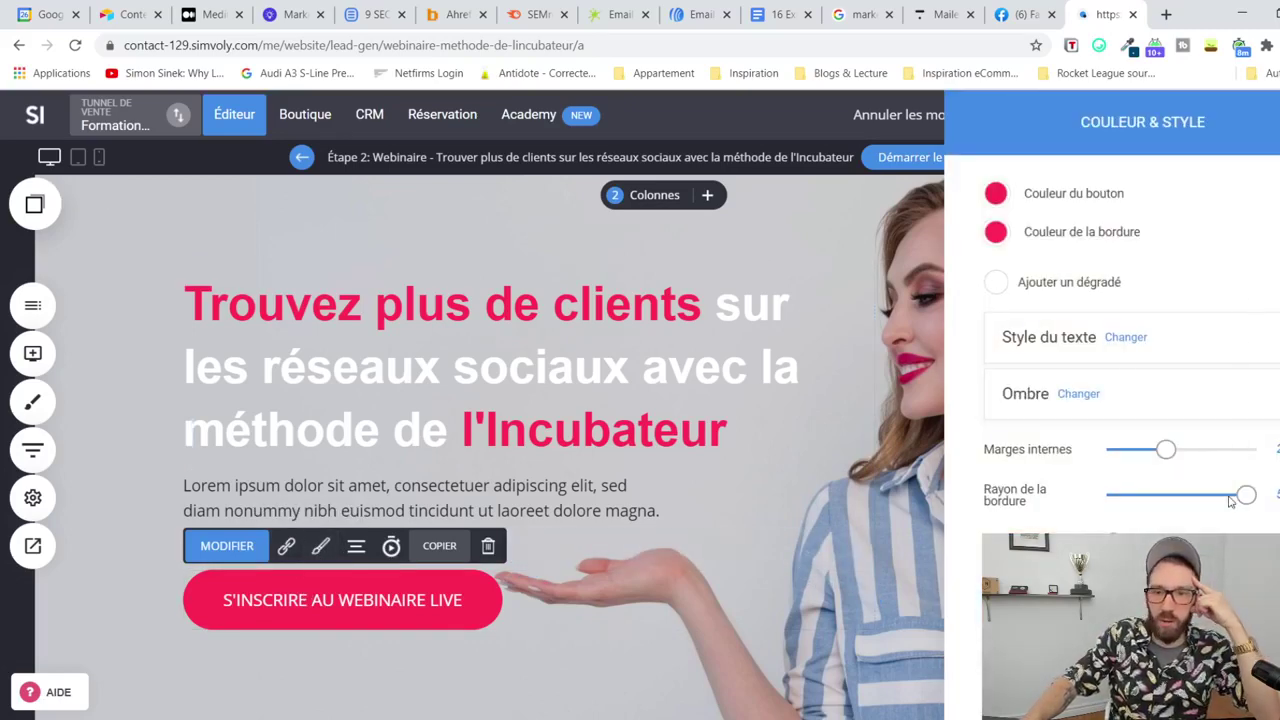
left_click_drag(1248, 494, 1118, 496)
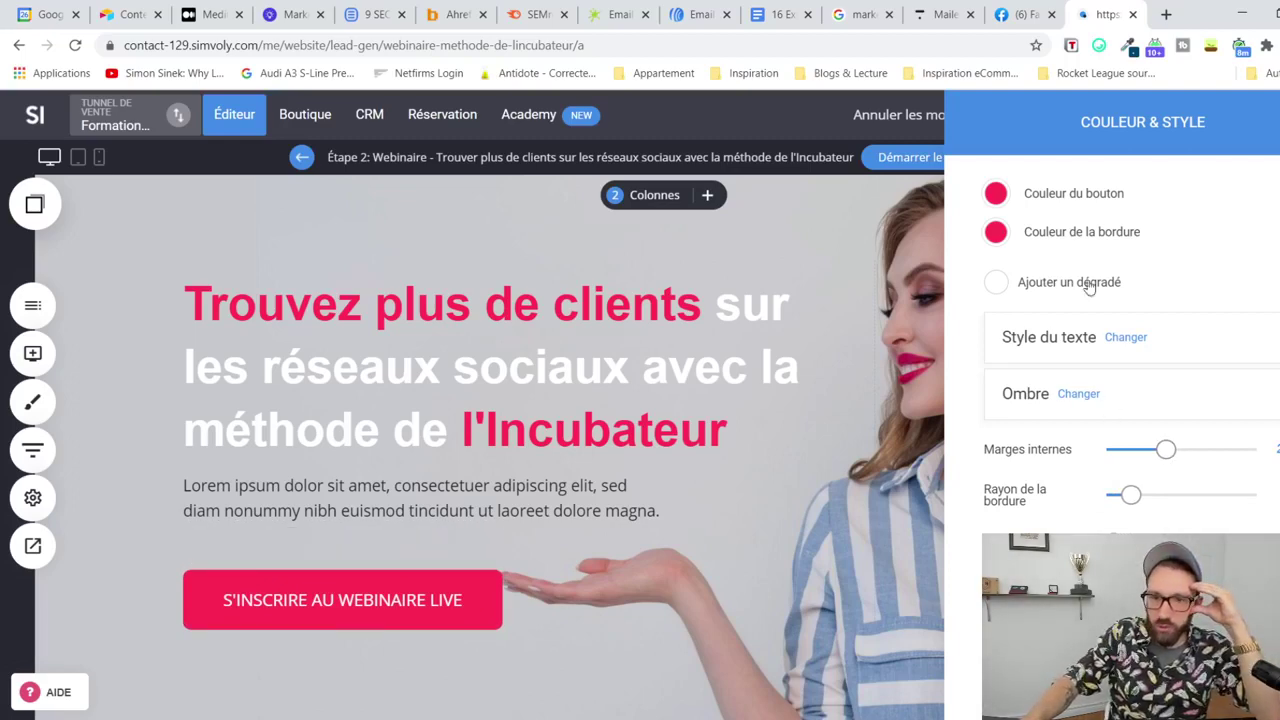
Step: Add an outer shadow (Ombre extérieure) to the hero button, coloured black #000000
left_click(1088, 400)
left_click(634, 271)
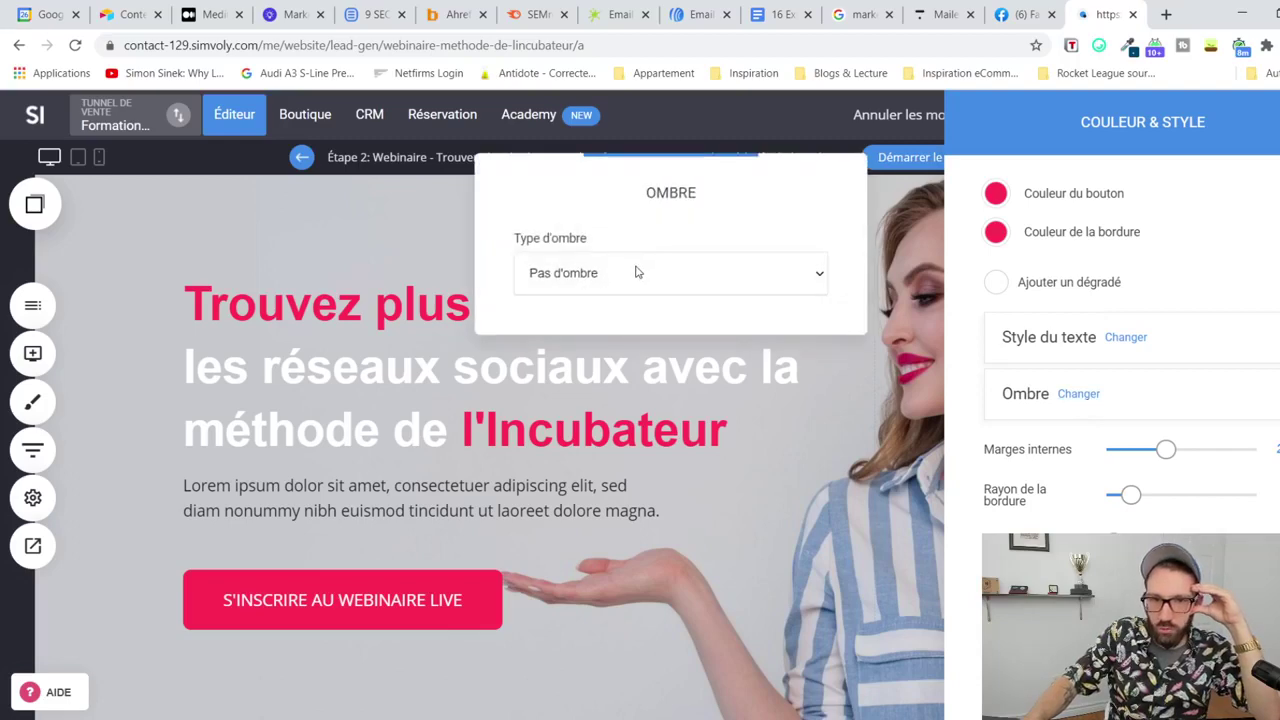
left_click(615, 320)
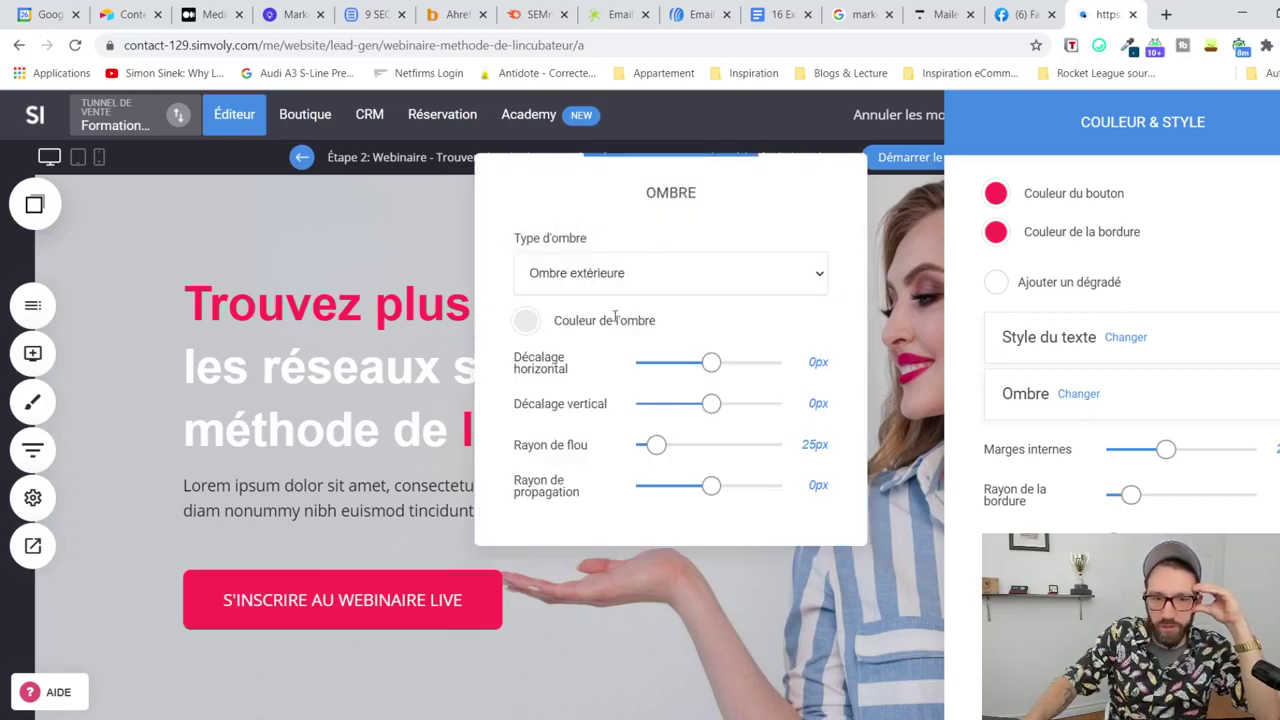
left_click(525, 320)
left_click(529, 450)
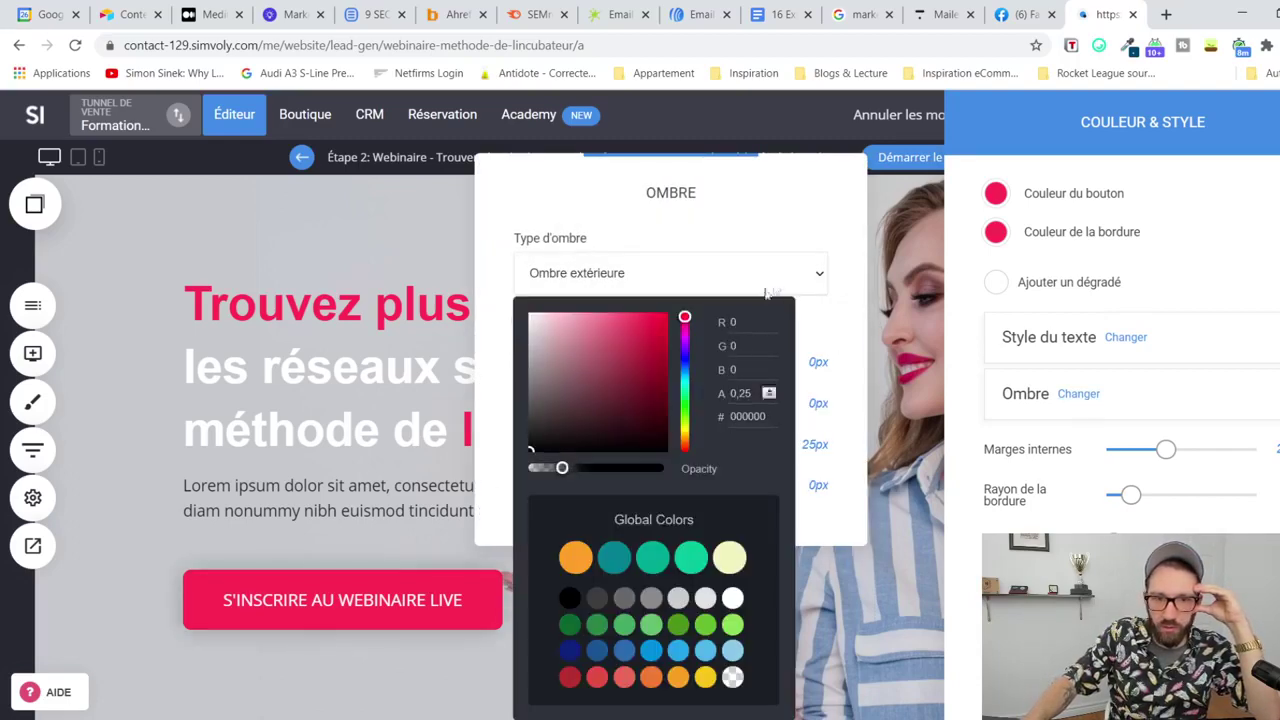
left_click(826, 214)
left_click(526, 321)
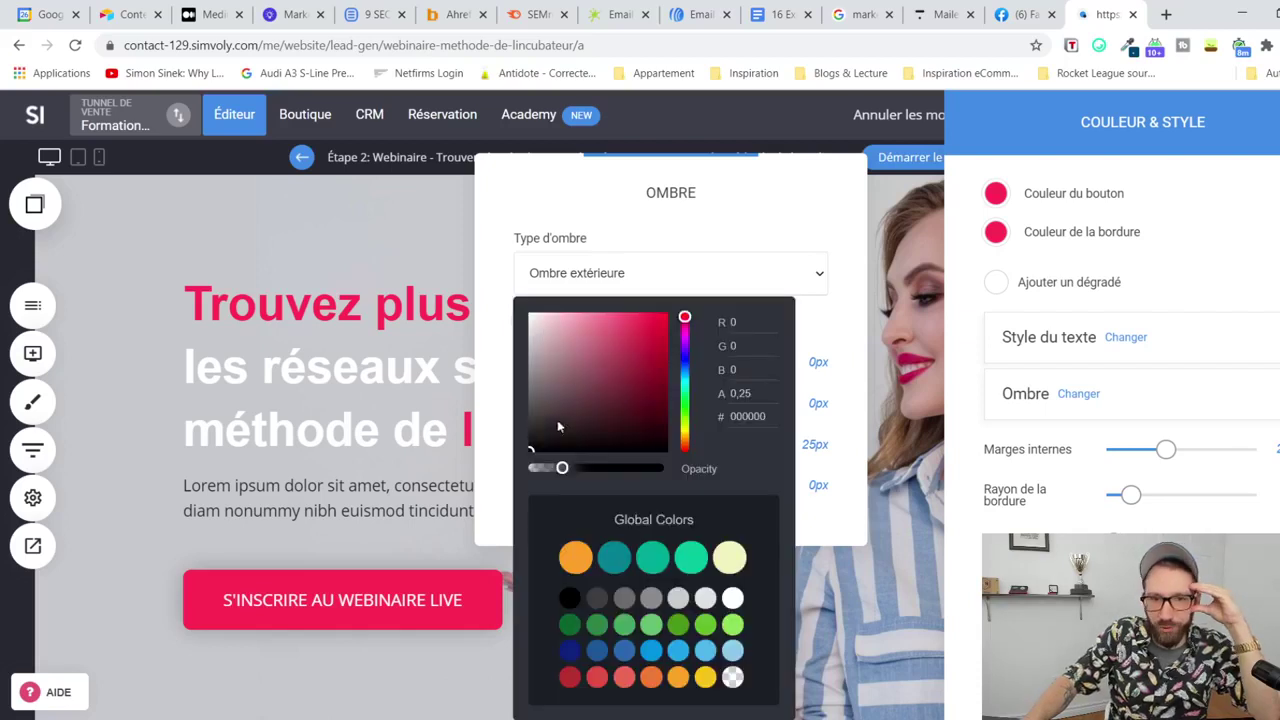
left_click(699, 201)
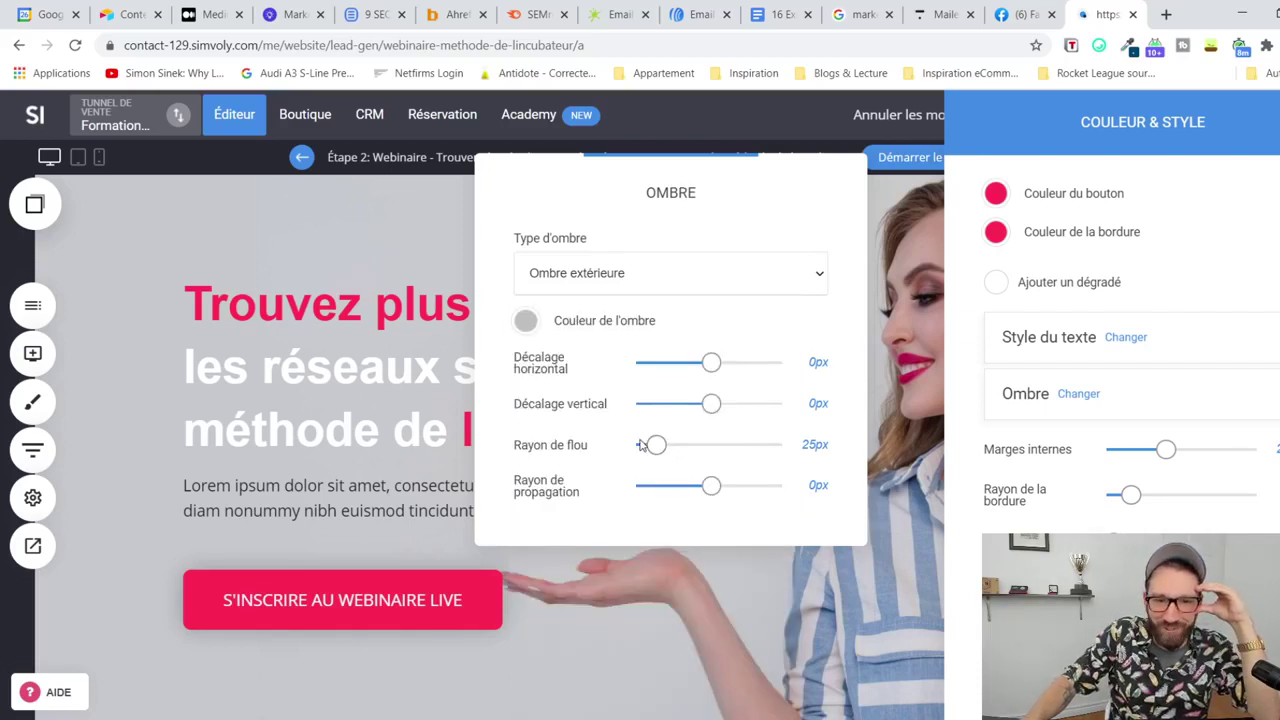
Step: Set the button shadow's colour opacity to about 0.26 and its spread radius to -1 px
left_click(526, 321)
left_click_drag(585, 470, 558, 465)
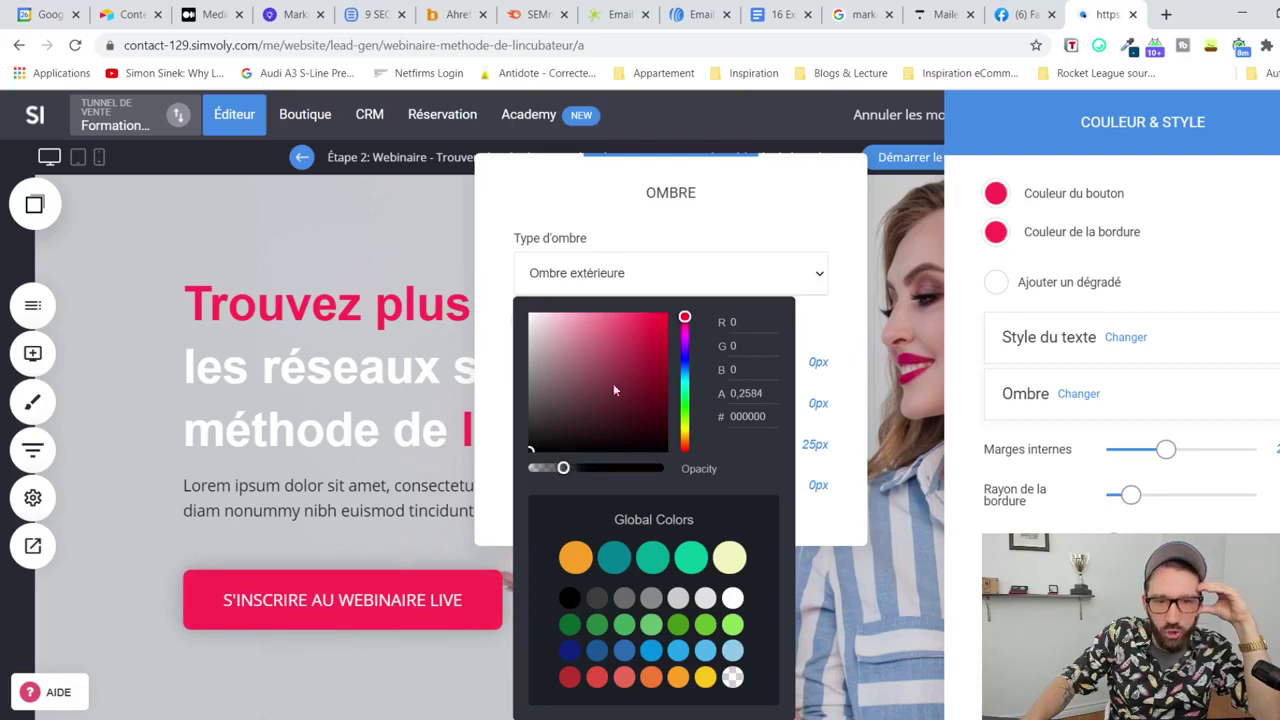
left_click(685, 207)
left_click_drag(749, 486, 707, 490)
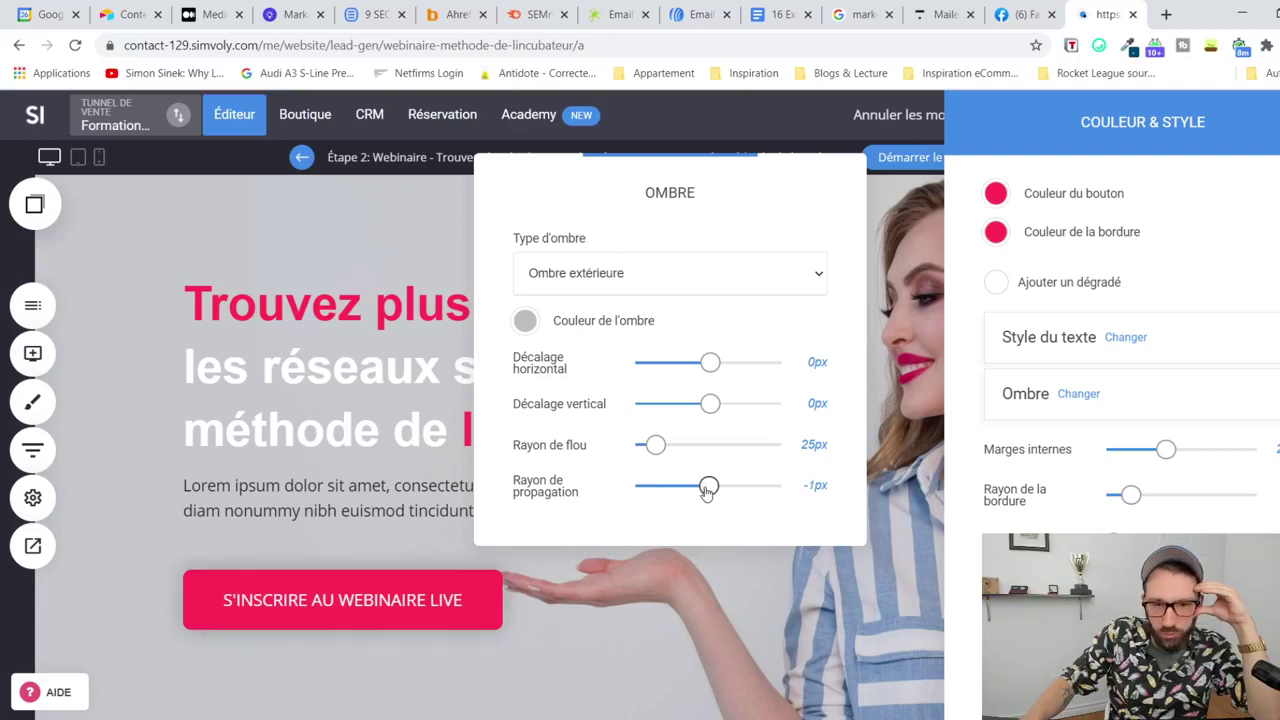
left_click(866, 486)
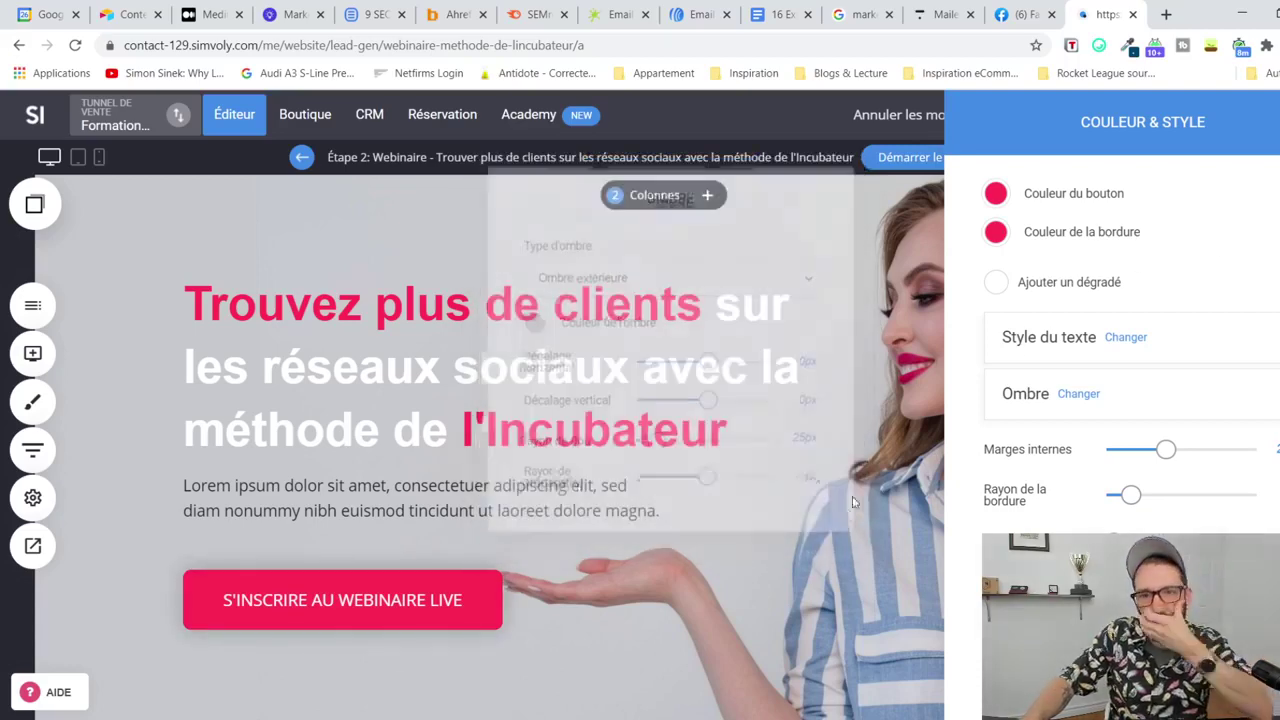
left_click(830, 521)
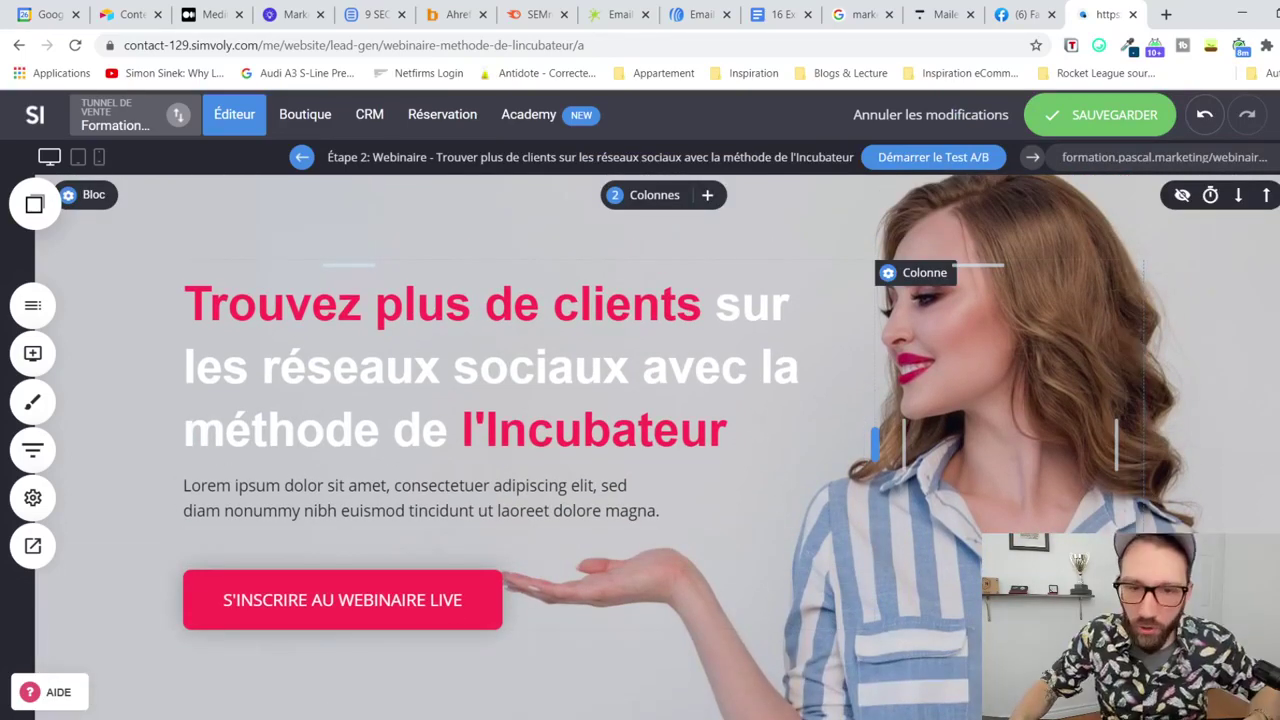
Step: Replace the hero block's background image with the library photo of the man at a desk beside a book and microphone
left_click(86, 197)
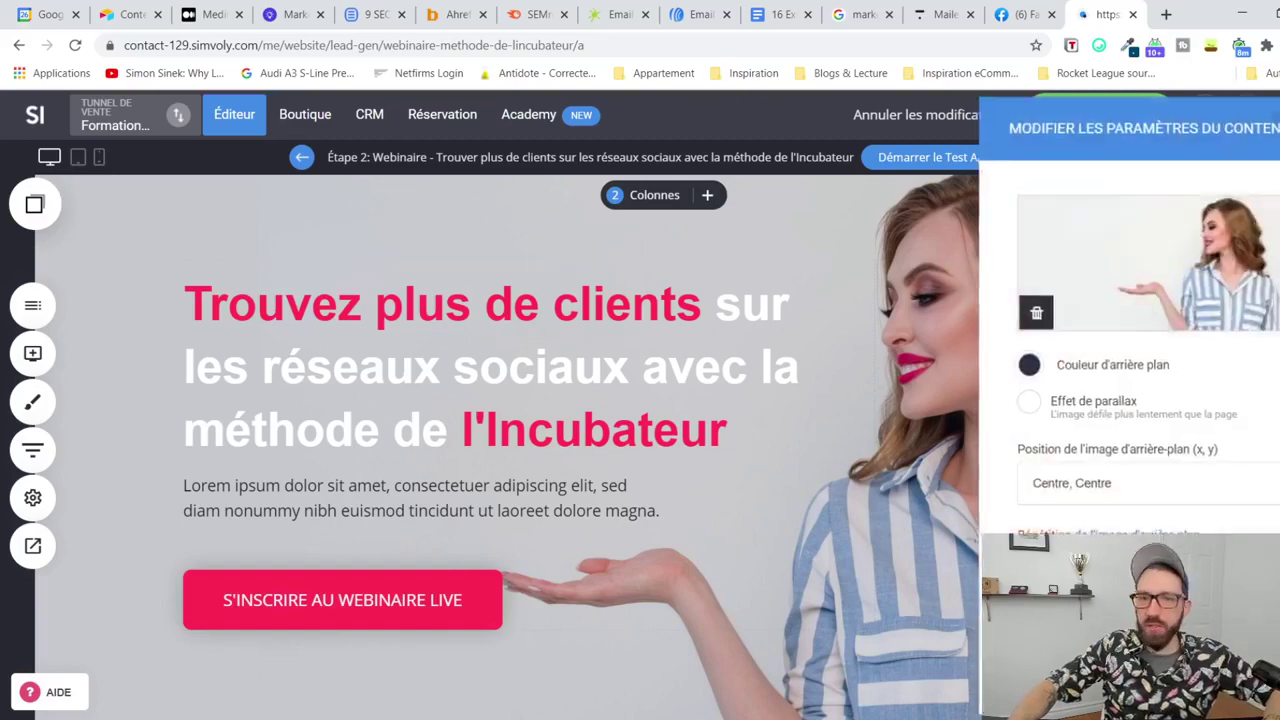
left_click(1195, 298)
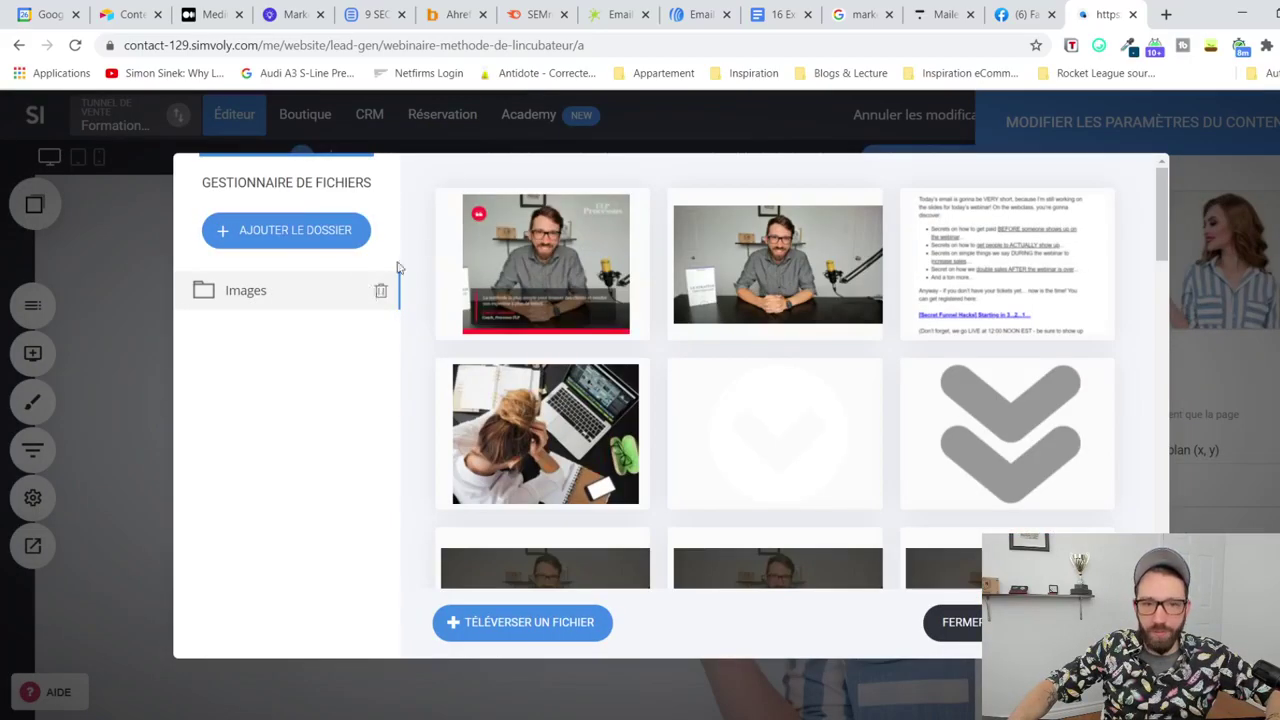
scroll(655, 325, "down", 2)
scroll(657, 328, "down", 5)
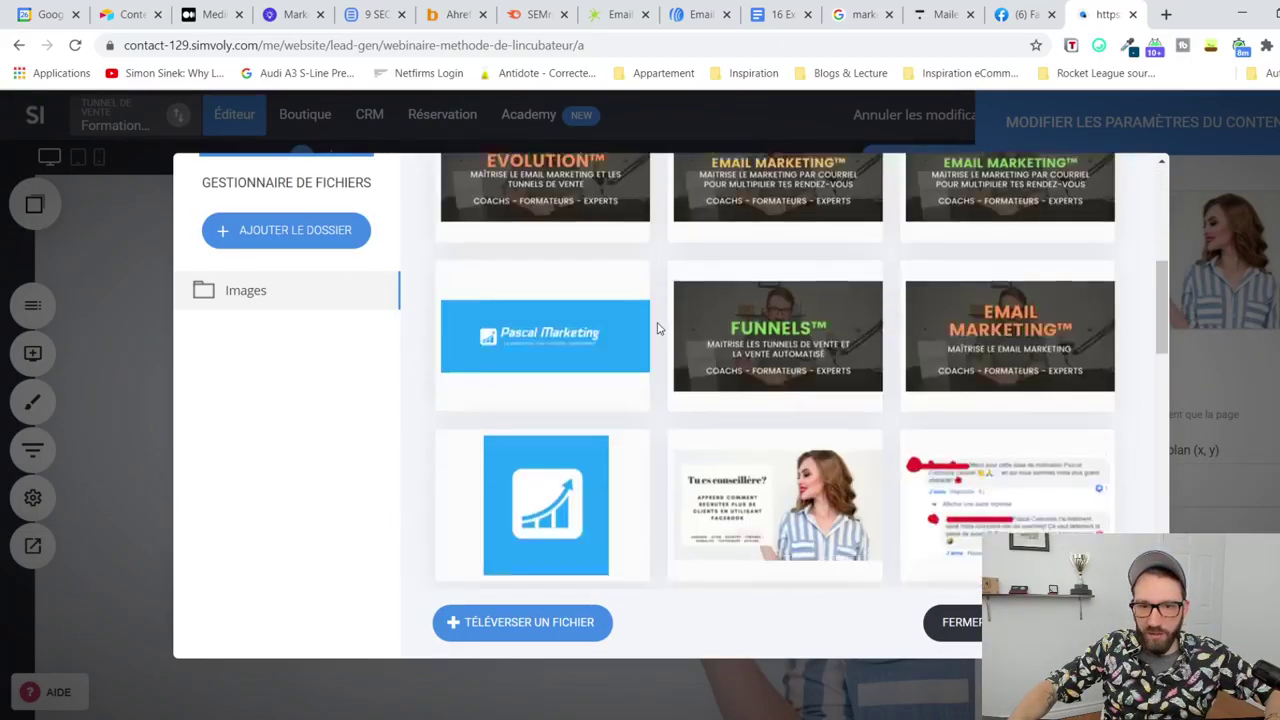
scroll(657, 328, "down", 4)
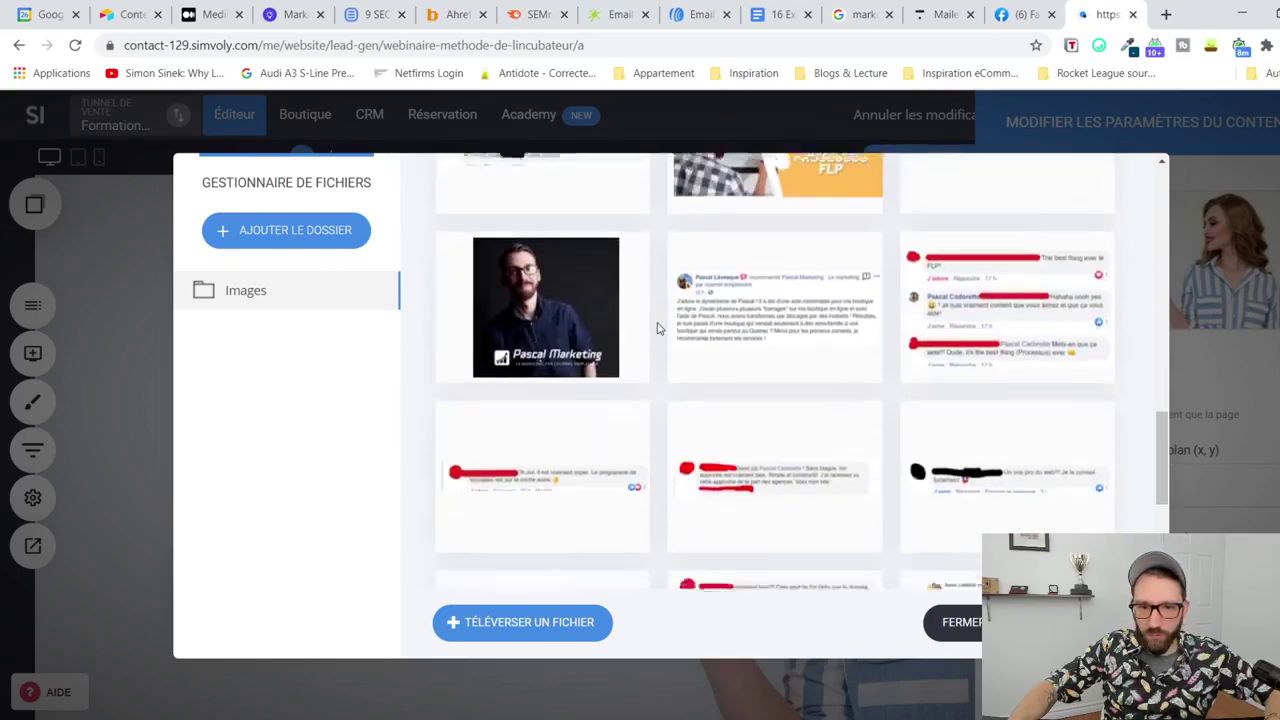
scroll(655, 332, "up", 5)
scroll(655, 334, "up", 5)
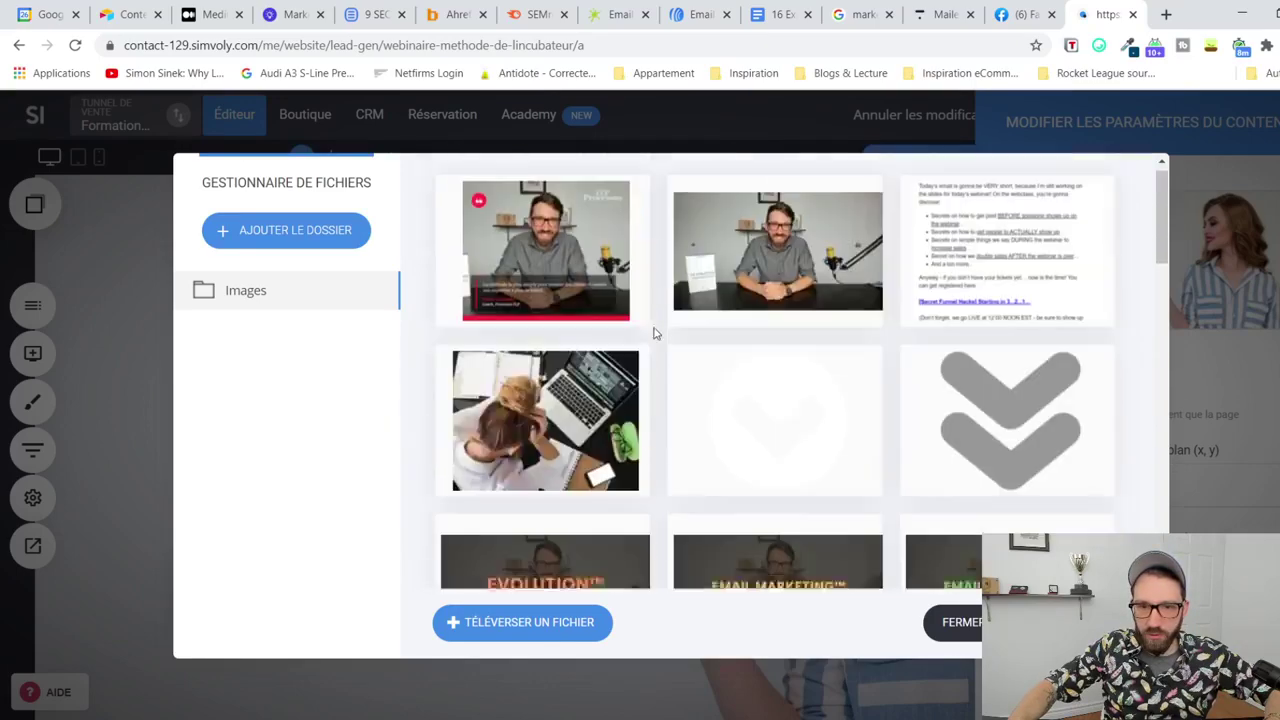
left_click(777, 263)
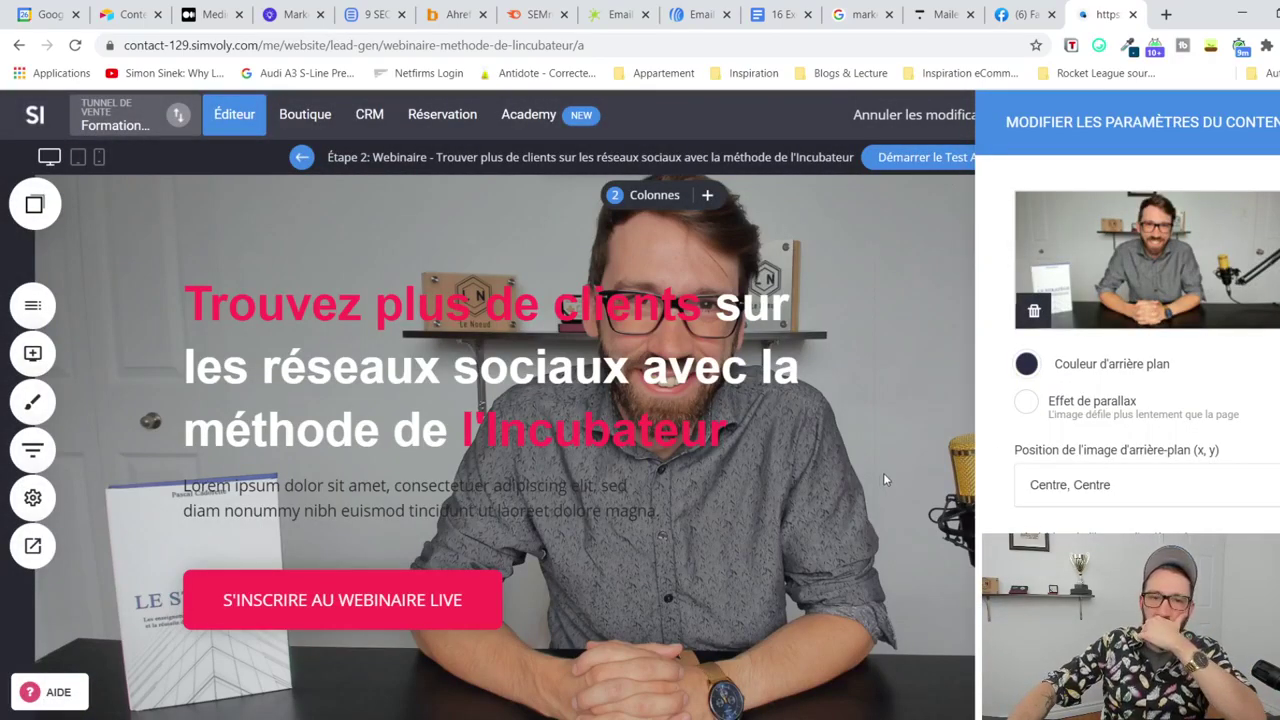
Step: Darken the hero background with a semi-transparent black #000000 colour overlay of increased opacity
scroll(1045, 380, "down", 2)
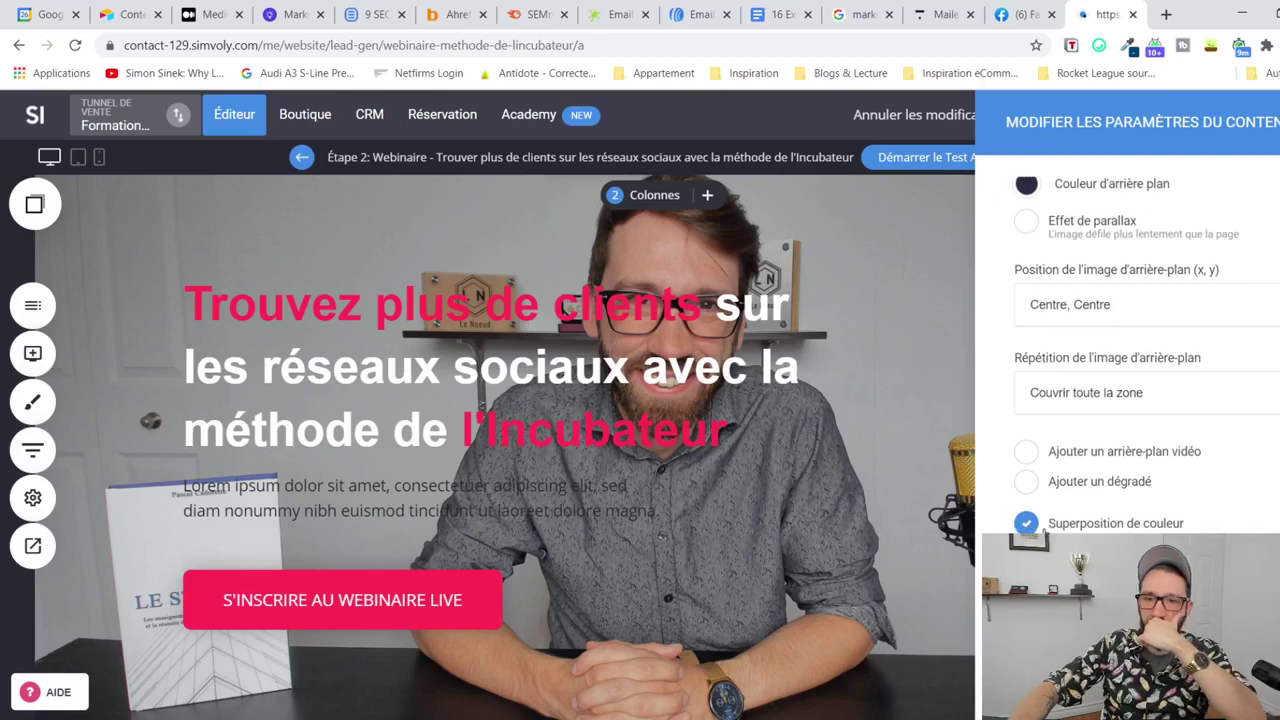
left_click(1045, 570)
left_click_drag(1080, 418, 1187, 410)
left_click_drag(1056, 468, 1106, 467)
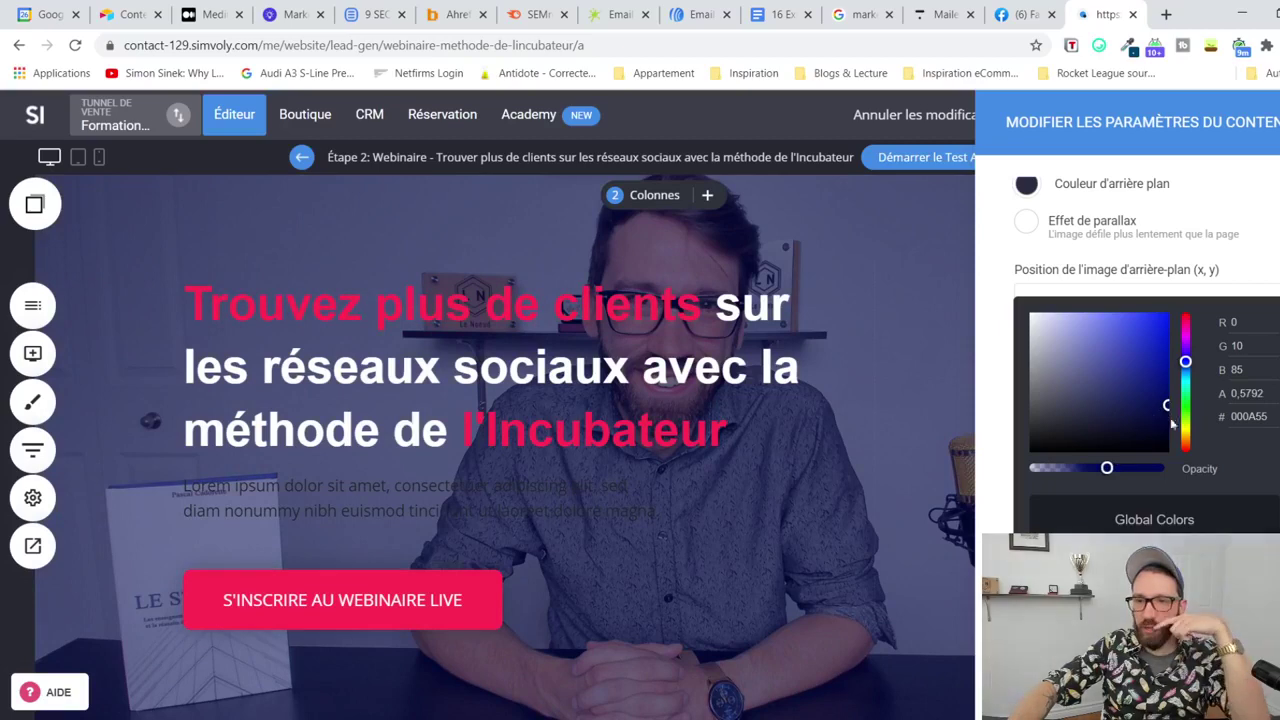
left_click_drag(1152, 425, 1205, 470)
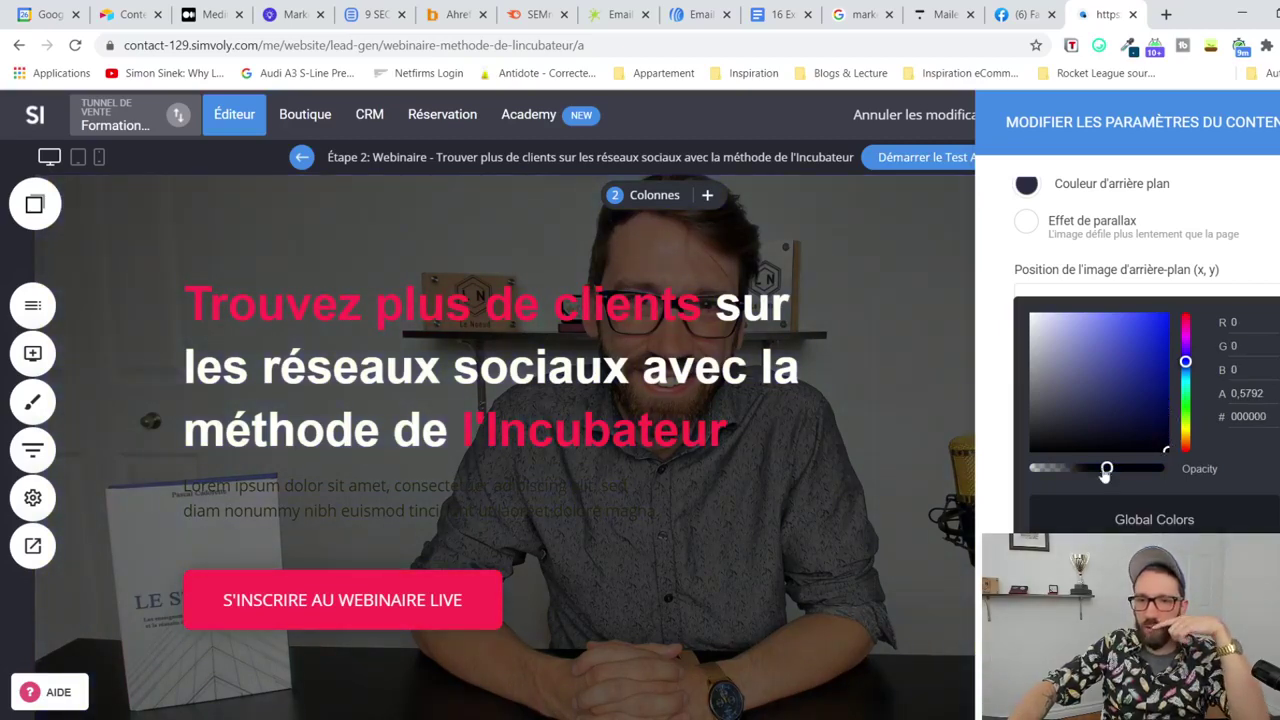
mouse_move(1106, 470)
left_mouse_down()
mouse_move(1096, 467)
mouse_move(1112, 468)
left_mouse_up()
left_click(526, 486)
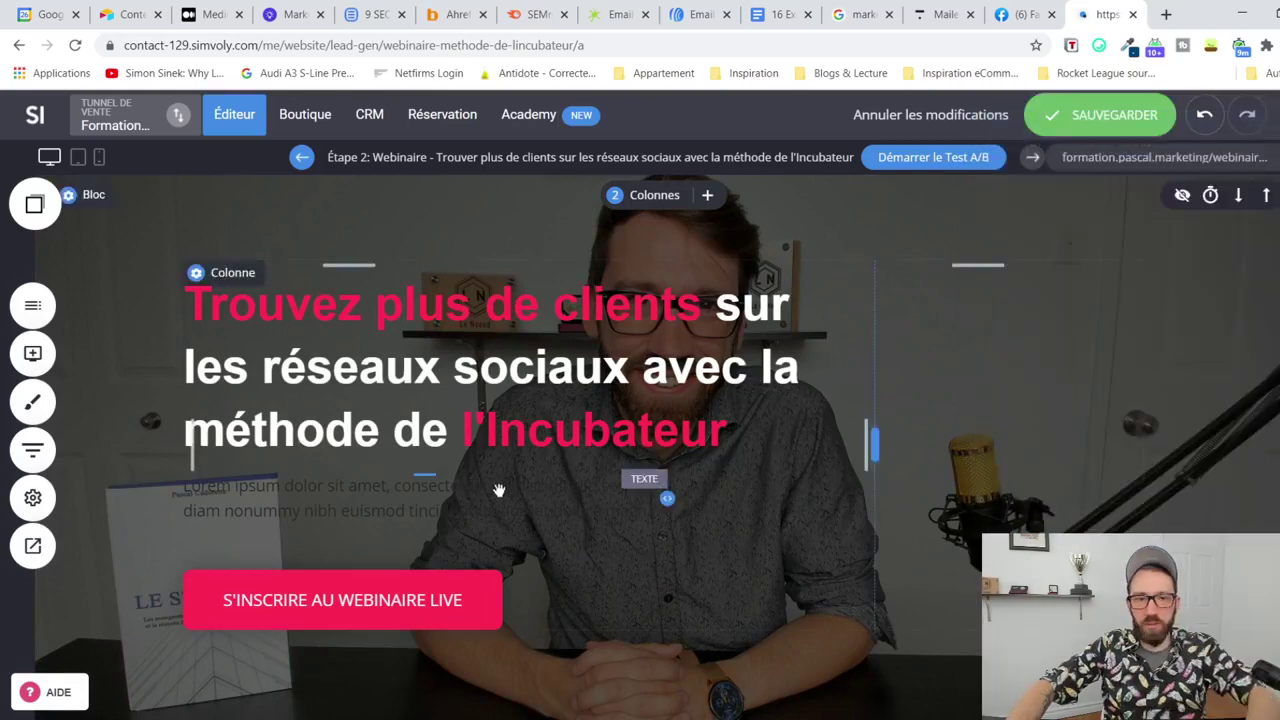
Step: Set the colour of the Lorem ipsum paragraph under the hero title to white #FFFFFF
left_click(497, 487)
left_click(486, 448)
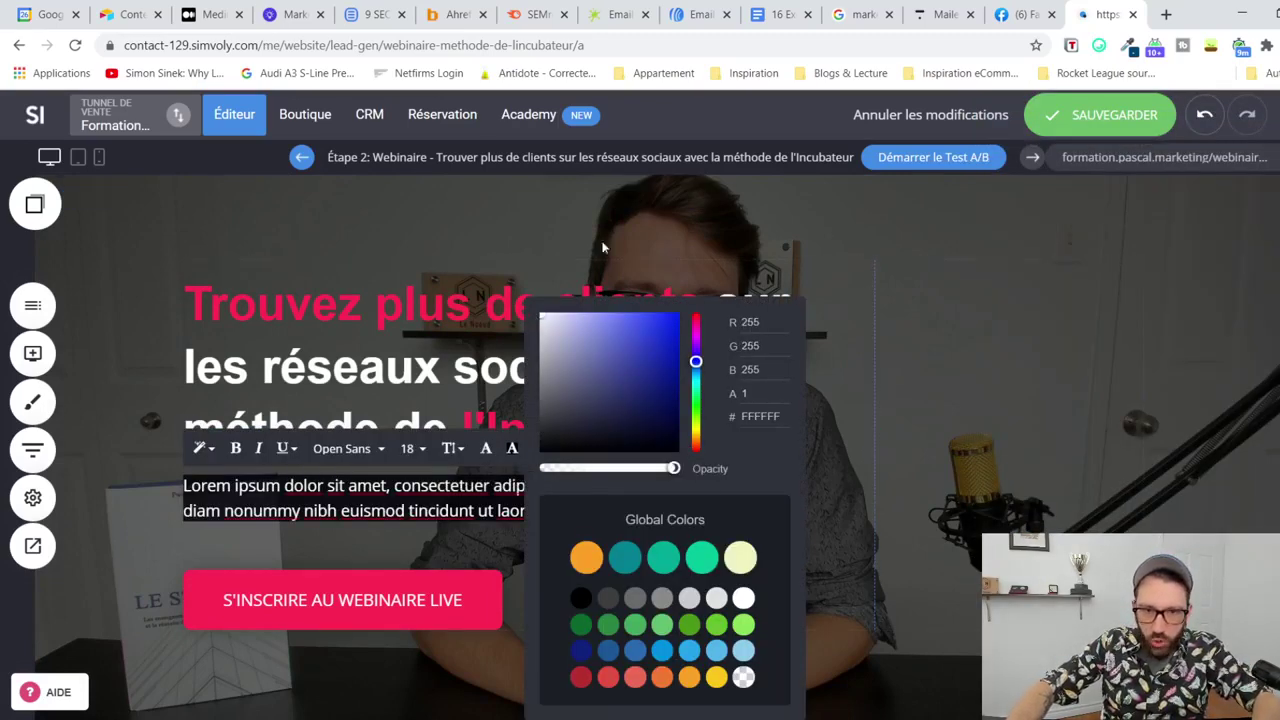
left_click(940, 440)
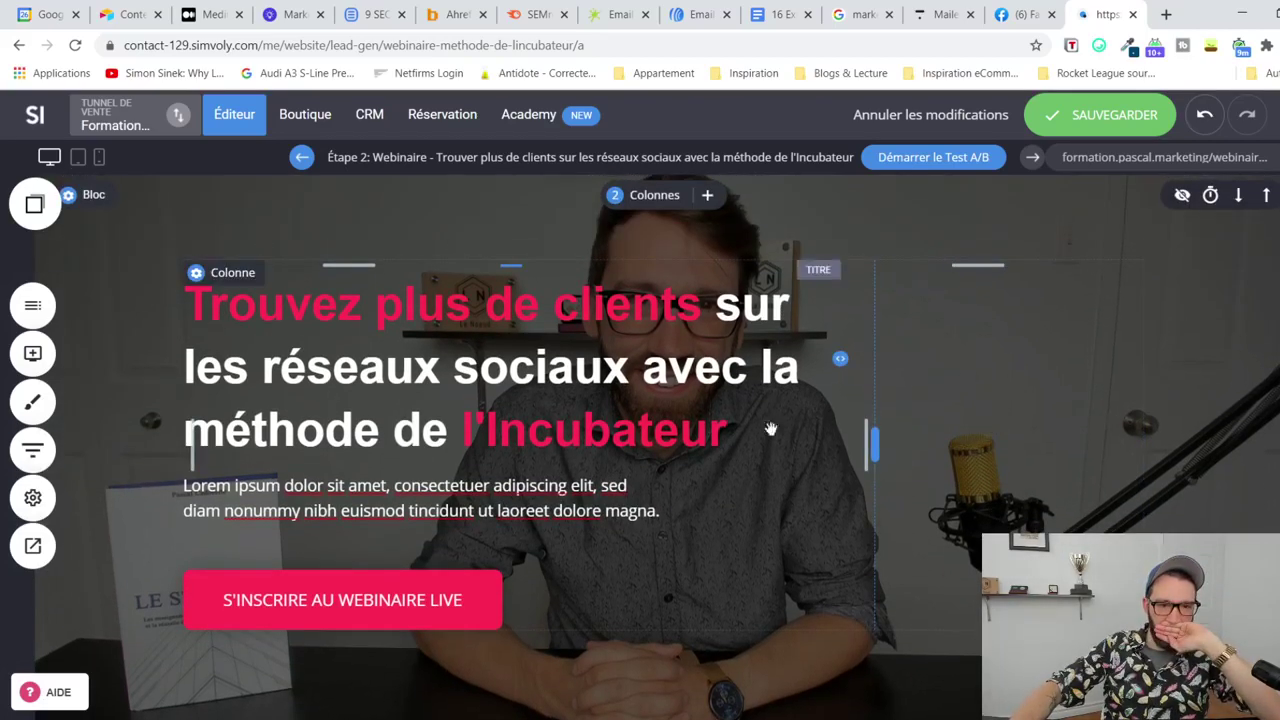
Step: Reduce the hero block's content layout to a single column and save the page
left_click_drag(877, 438, 892, 439)
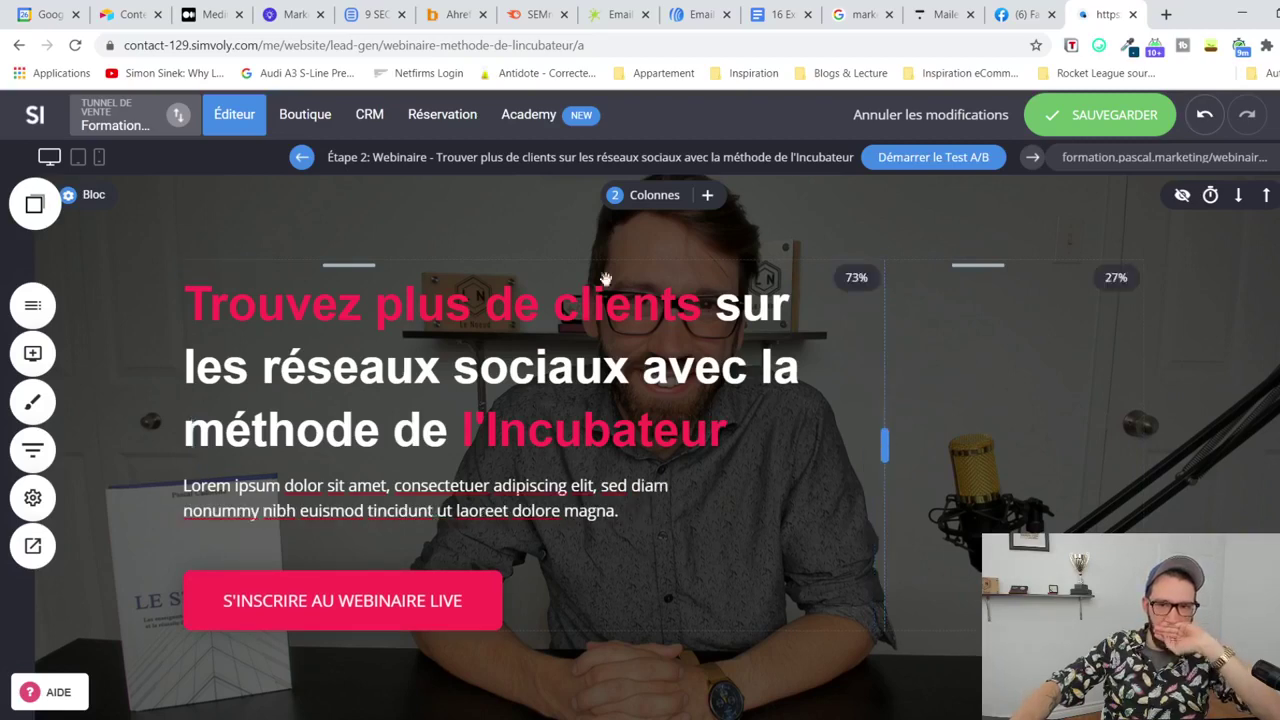
left_click(648, 196)
left_click(640, 279)
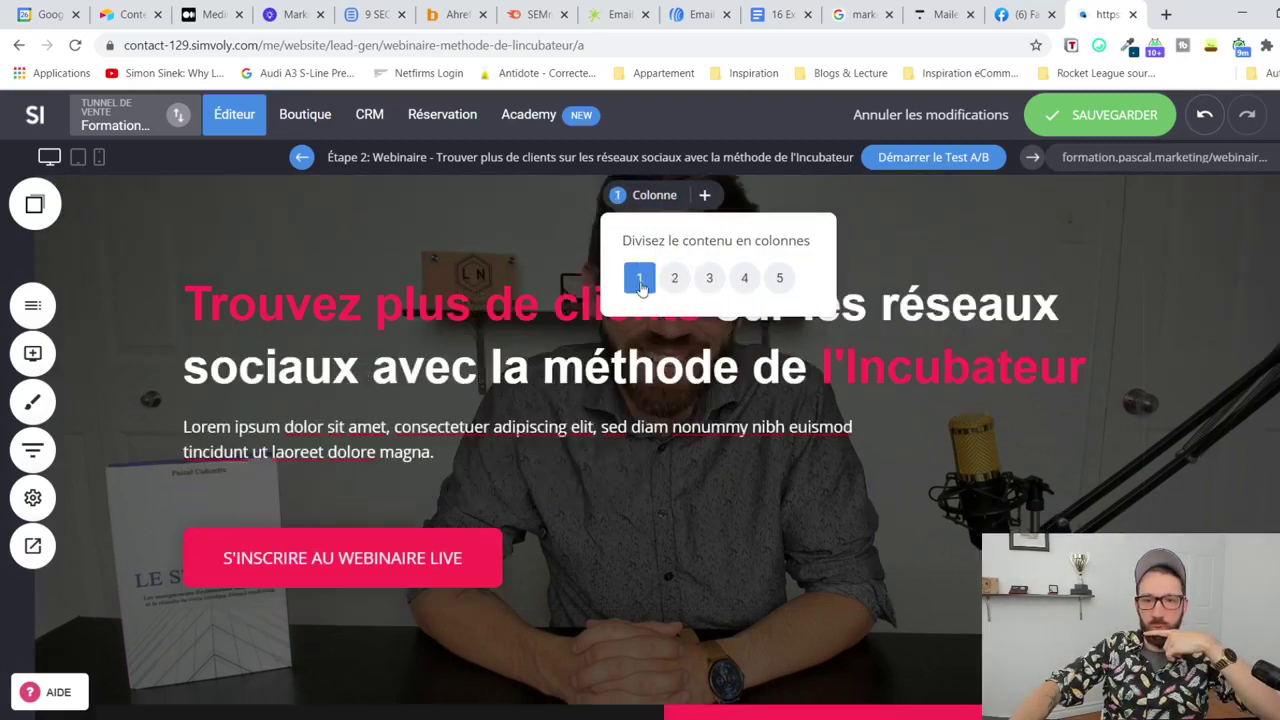
left_click_drag(1145, 422, 932, 421)
left_click_drag(1160, 405, 978, 435)
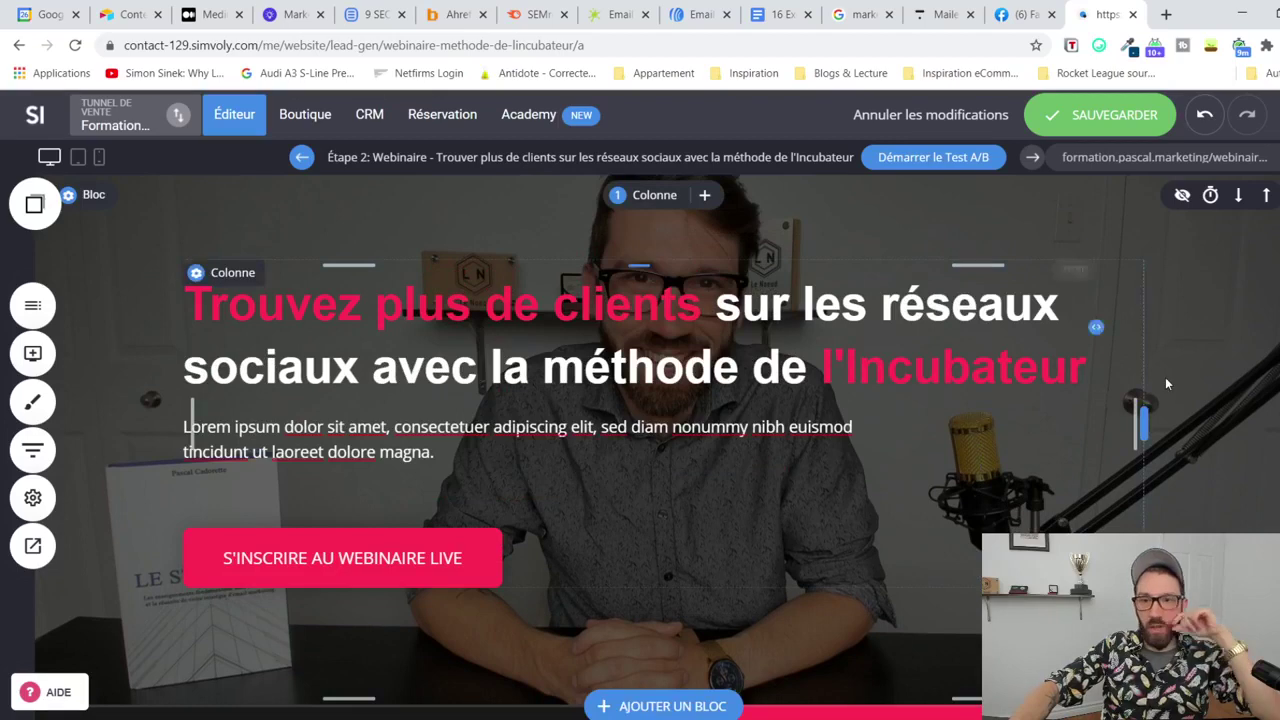
left_click(1100, 114)
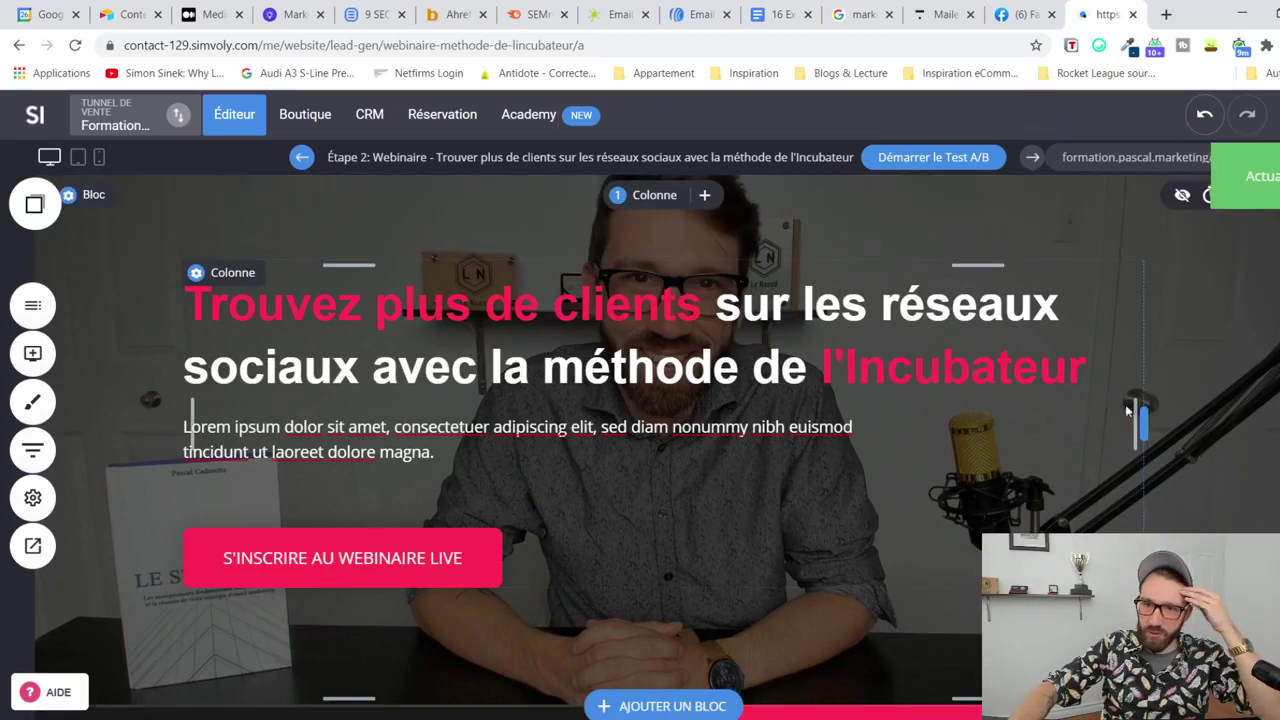
Step: Undo the accidental layout shift and widen the hero column's right-hand padding until the title wraps onto three lines
left_click_drag(1140, 424, 919, 436)
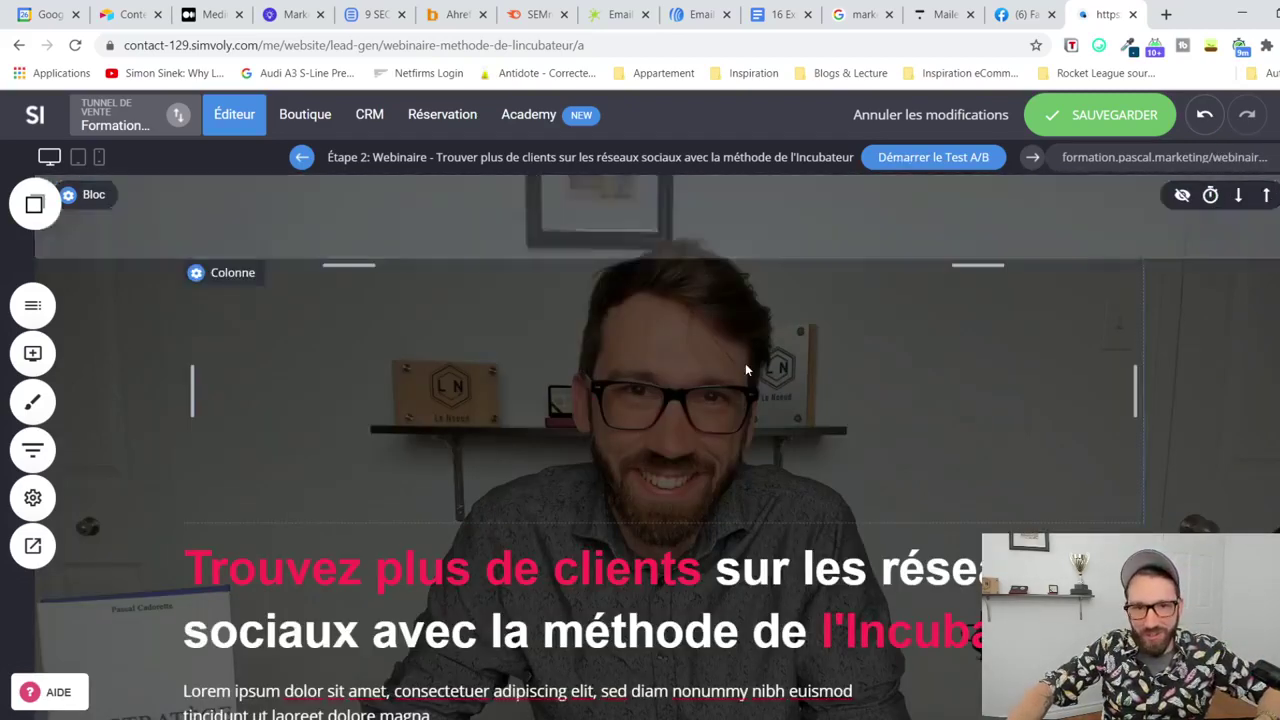
left_click(1205, 114)
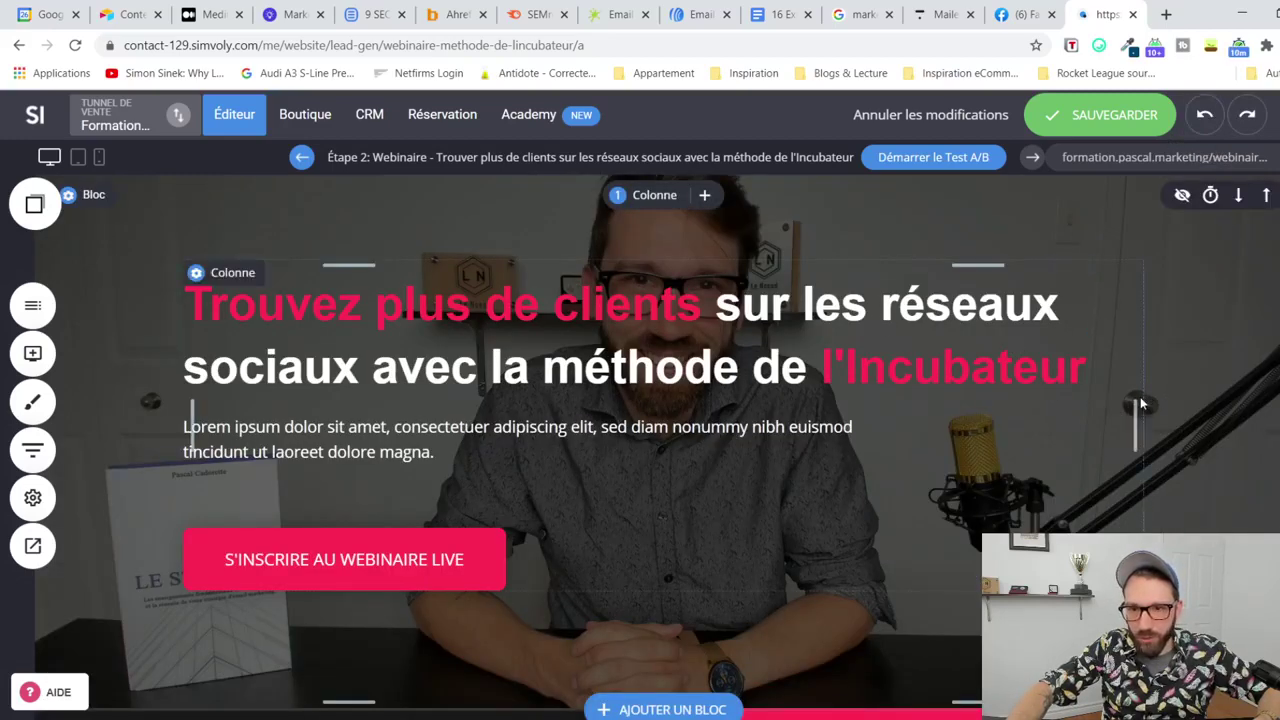
mouse_move(1142, 422)
left_mouse_down()
mouse_move(893, 416)
mouse_move(906, 412)
left_mouse_up()
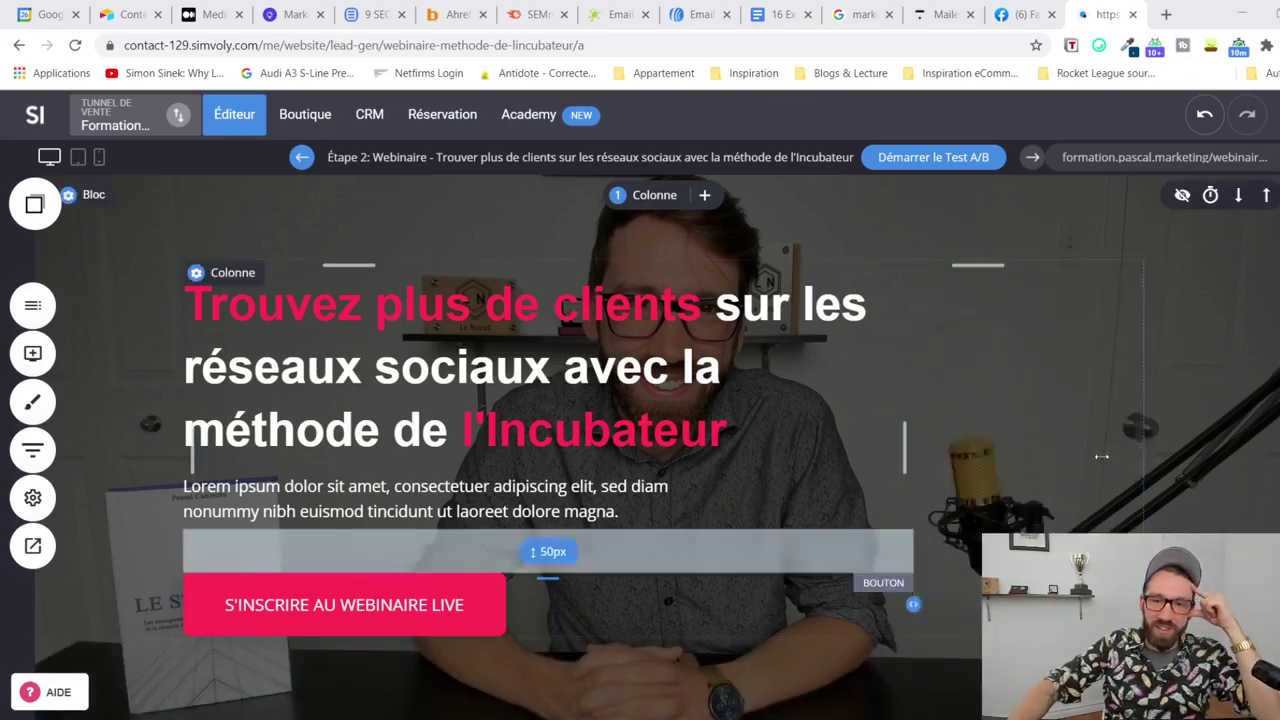
Step: Increase the spacing below the hero block's sign-up button to 145 px
scroll(1157, 471, "down", 1)
mouse_move(1139, 413)
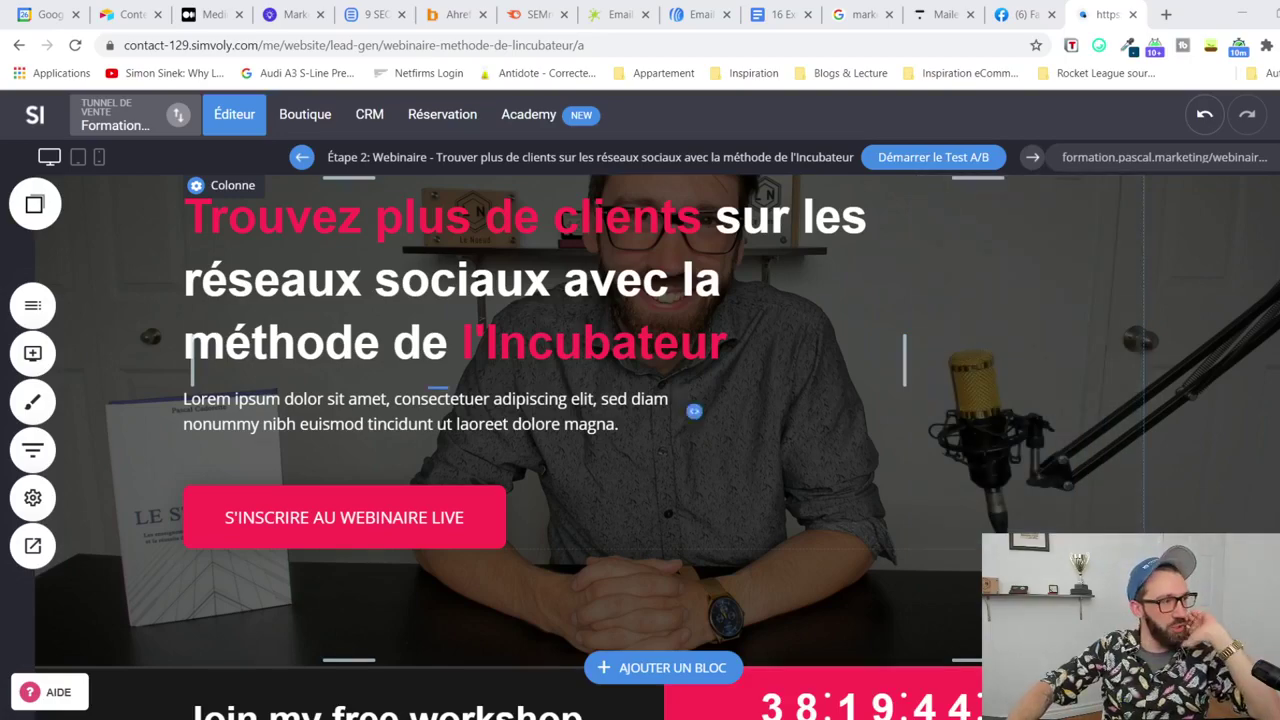
scroll(700, 570, "down", 2)
scroll(1050, 470, "up", 3)
scroll(650, 560, "down", 1)
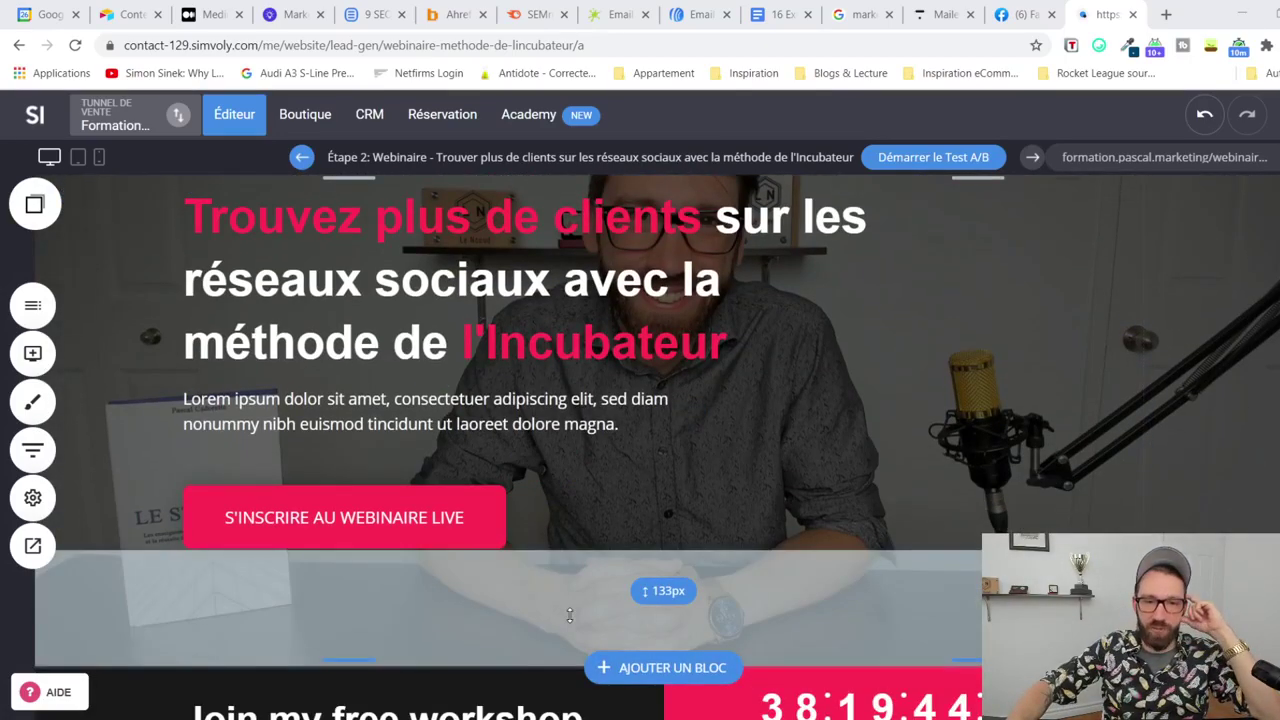
left_click_drag(568, 625, 568, 636)
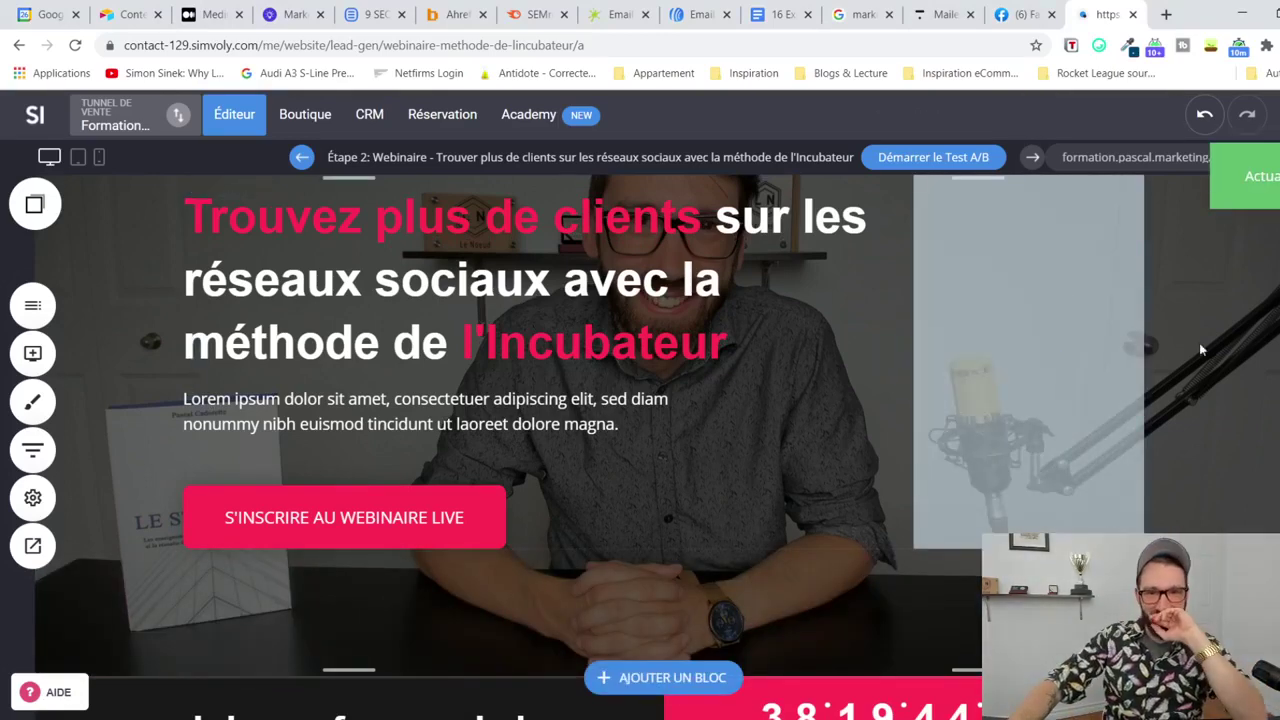
Step: Review the hero block's layout and the workshop countdown block beneath it
scroll(1236, 355, "up", 1)
scroll(1236, 355, "down", 1)
scroll(1236, 355, "up", 1)
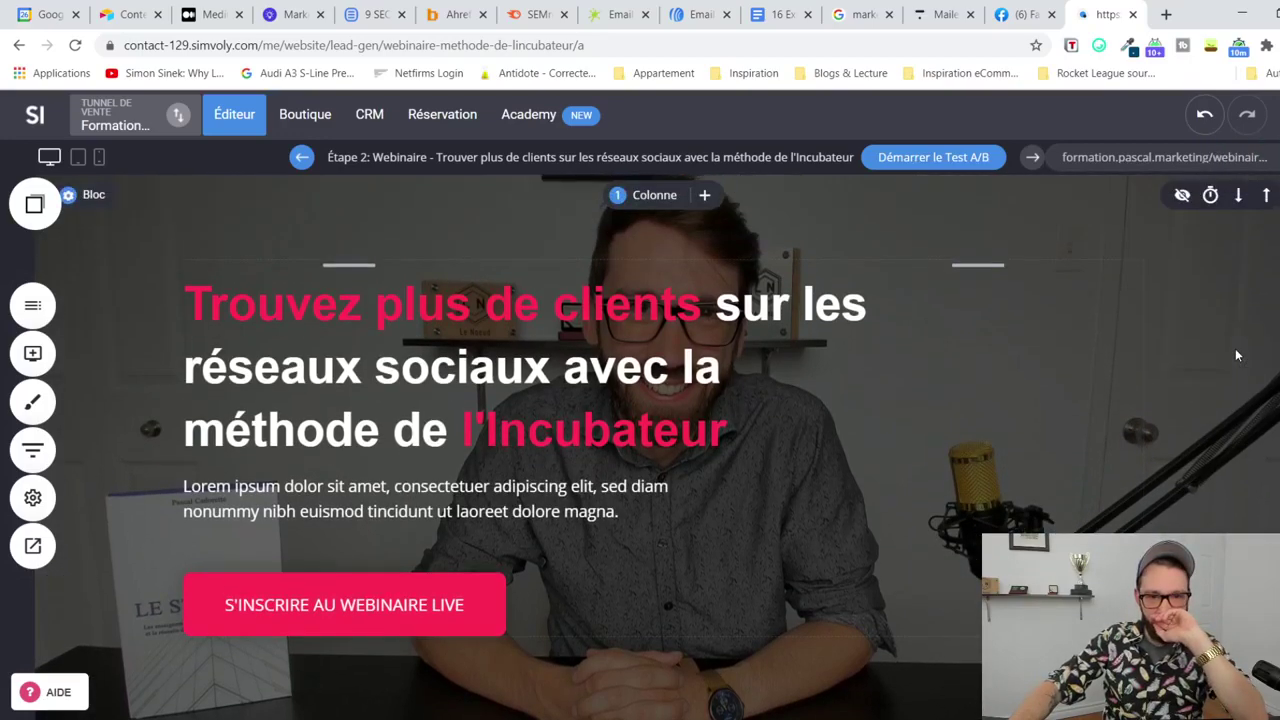
scroll(1236, 355, "down", 1)
scroll(1235, 348, "down", 3)
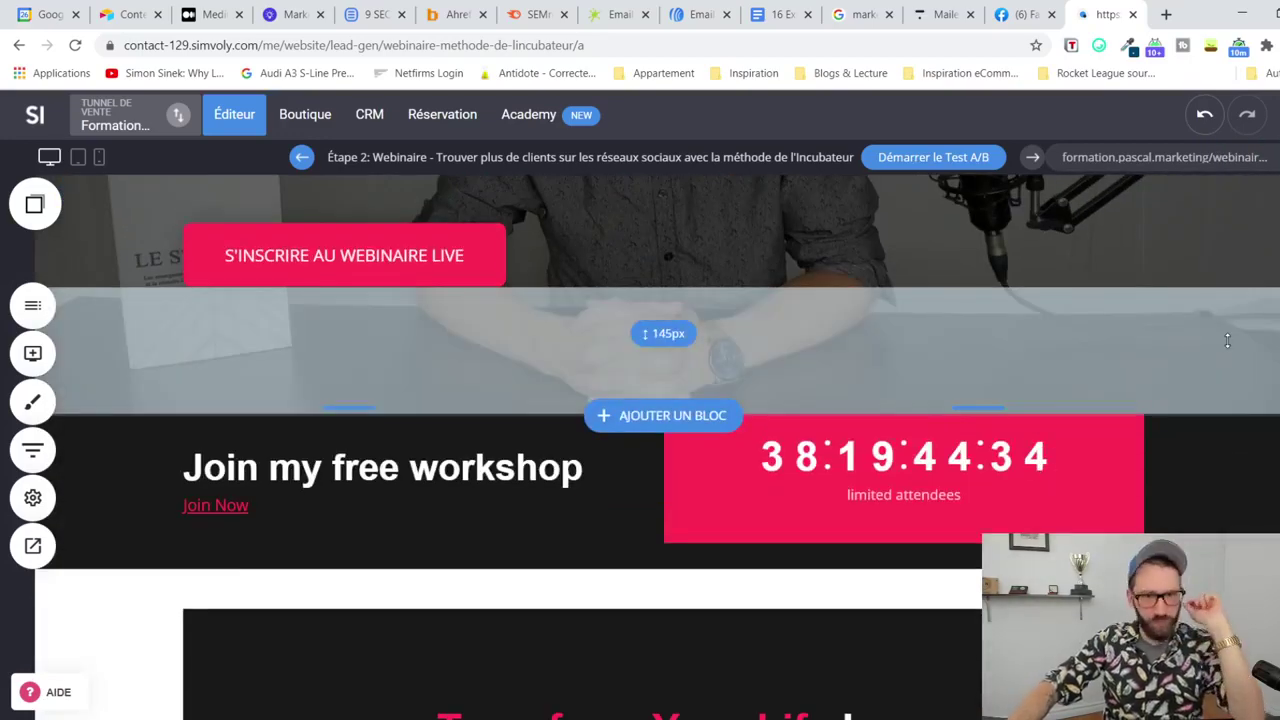
scroll(1169, 350, "up", 1)
scroll(1171, 356, "up", 2)
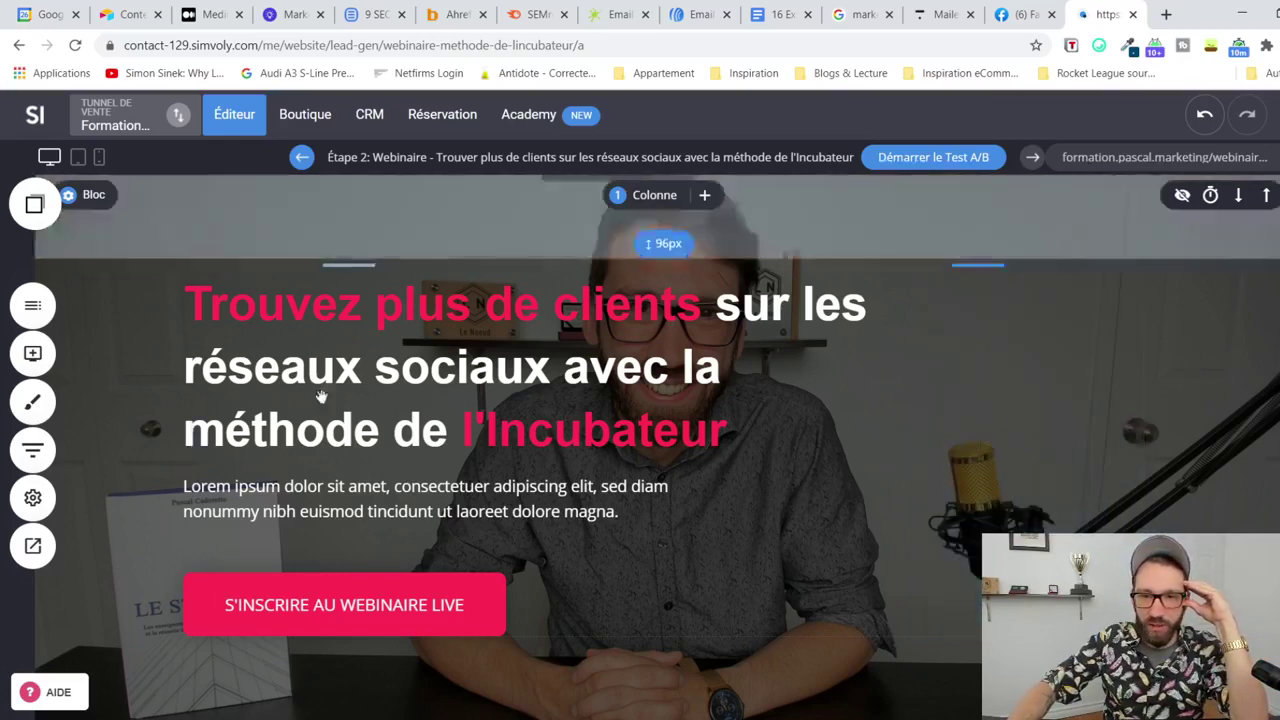
scroll(1208, 524, "down", 4)
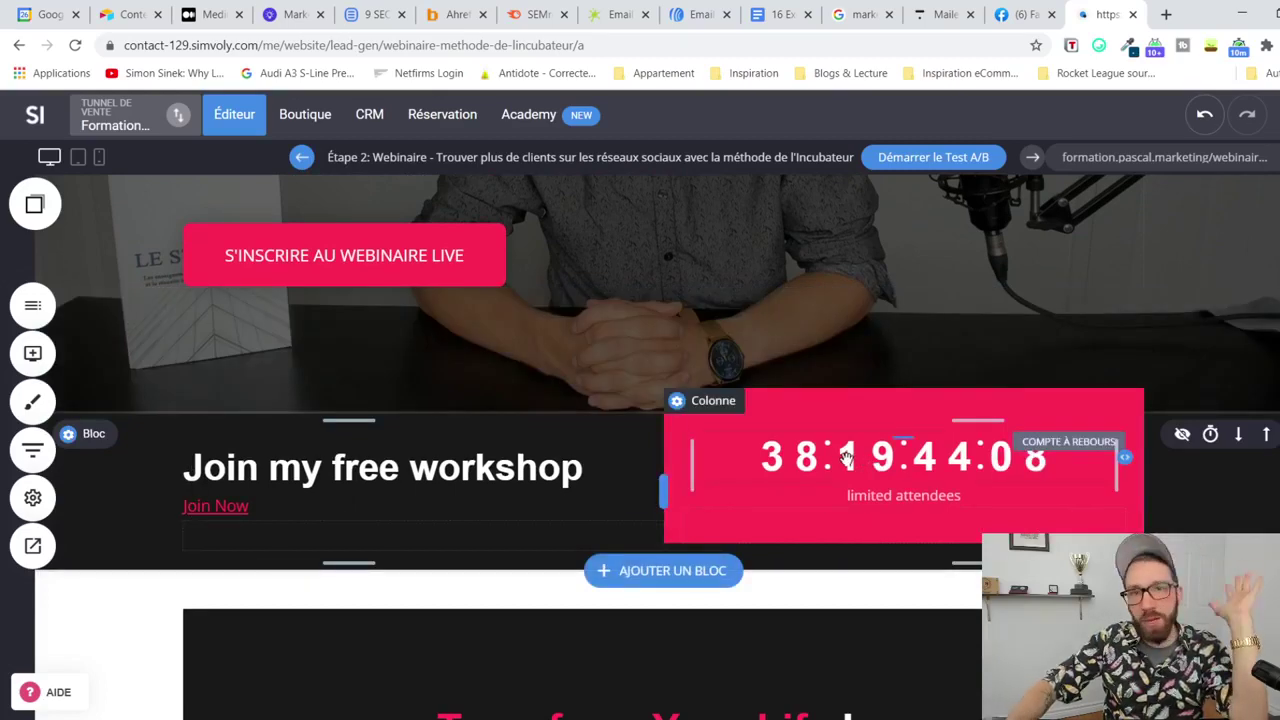
scroll(843, 478, "up", 1)
scroll(843, 478, "up", 2)
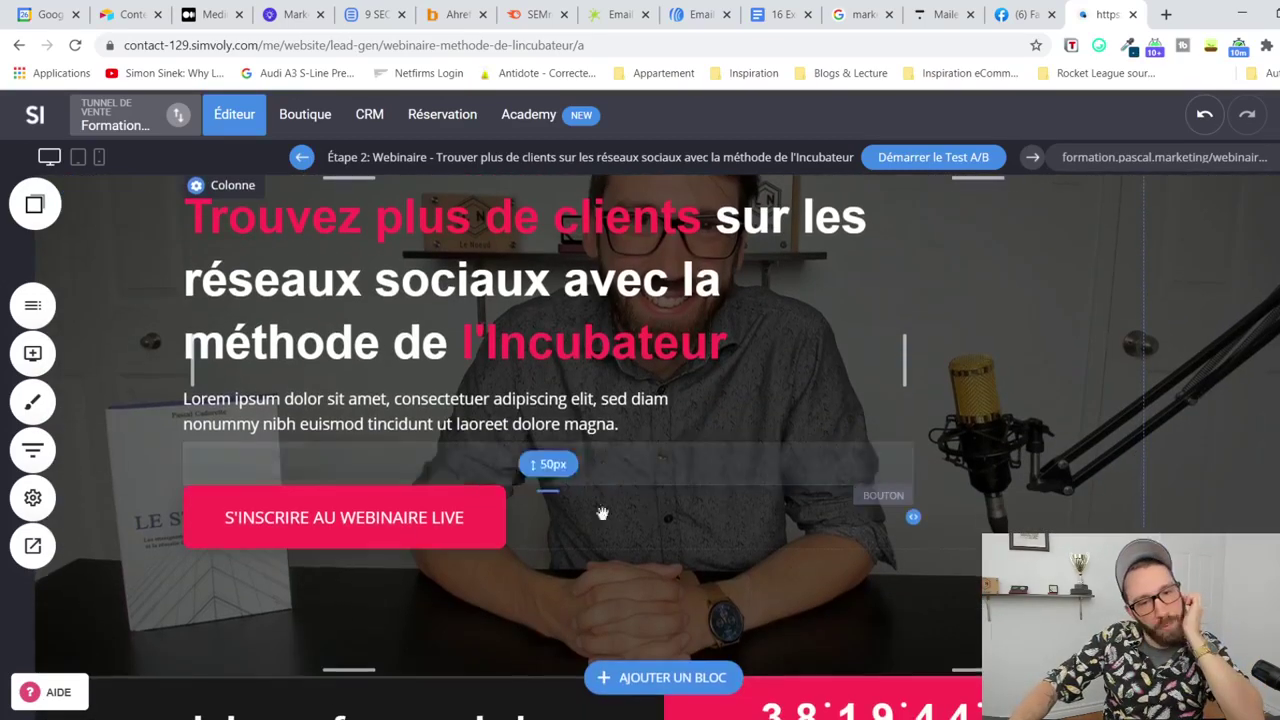
scroll(631, 567, "down", 2)
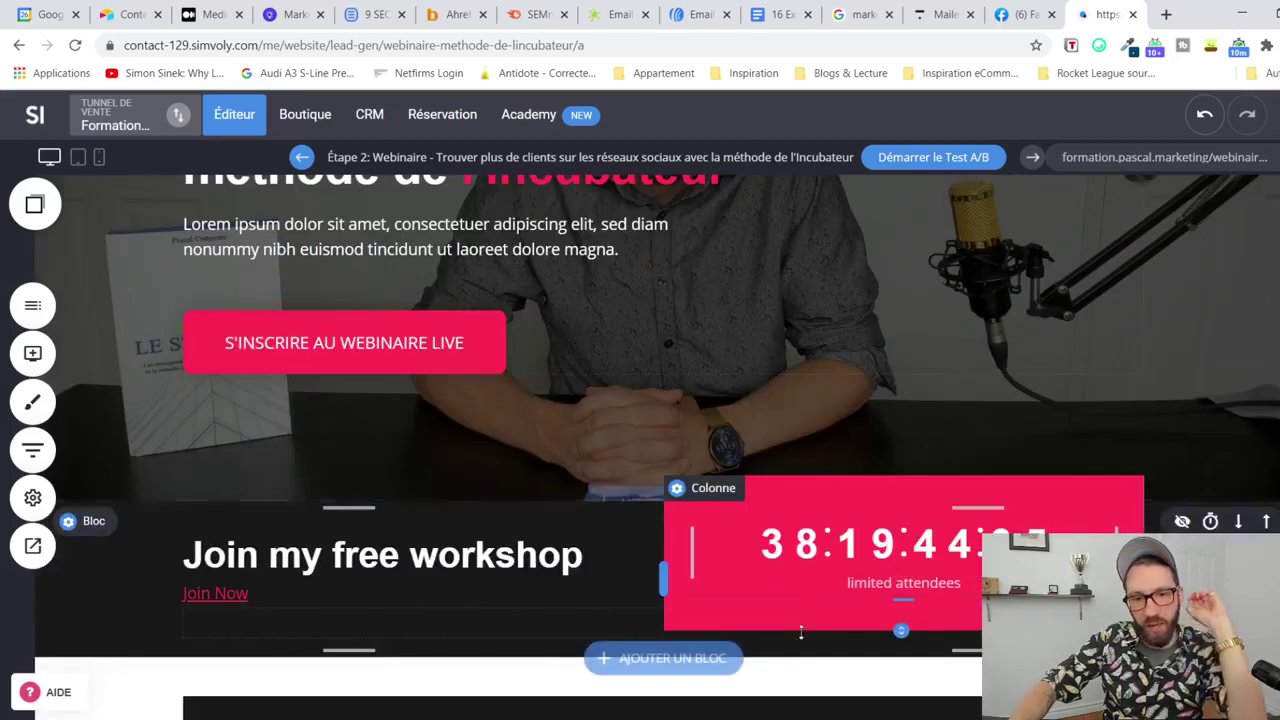
Step: Change the workshop block's countdown type to "Décompte à une date"
left_click(795, 546)
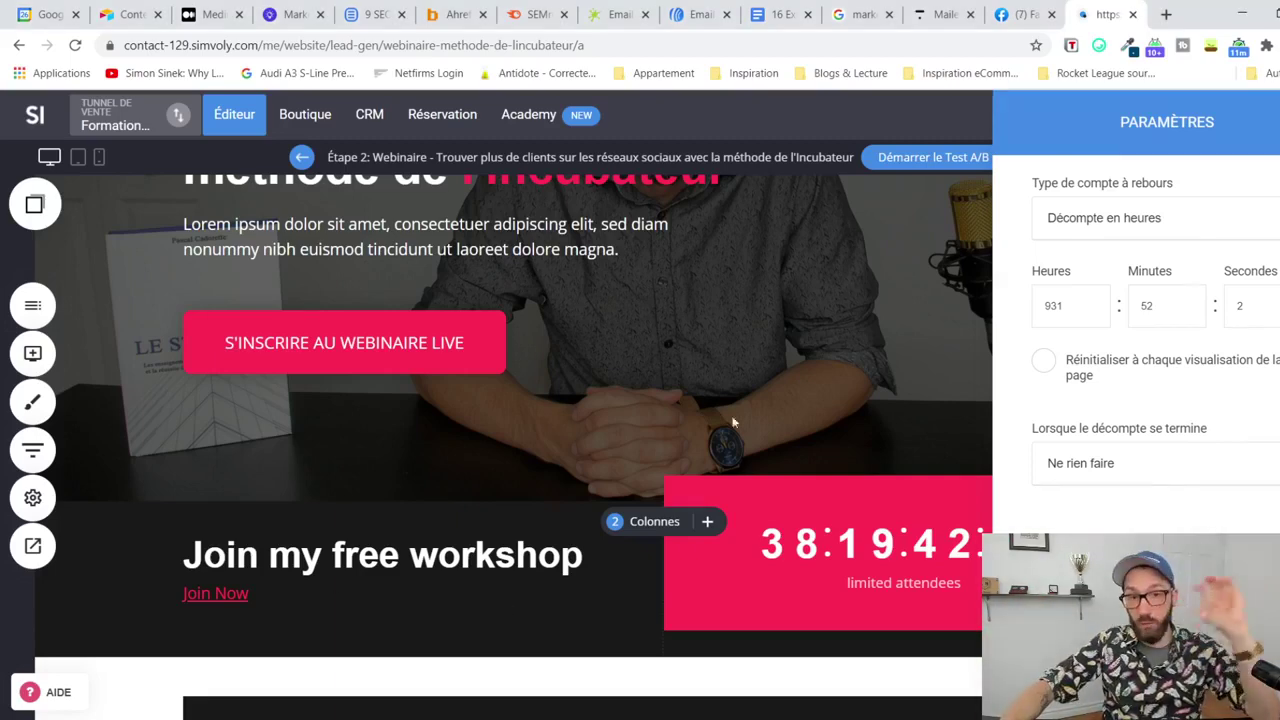
left_click(764, 410)
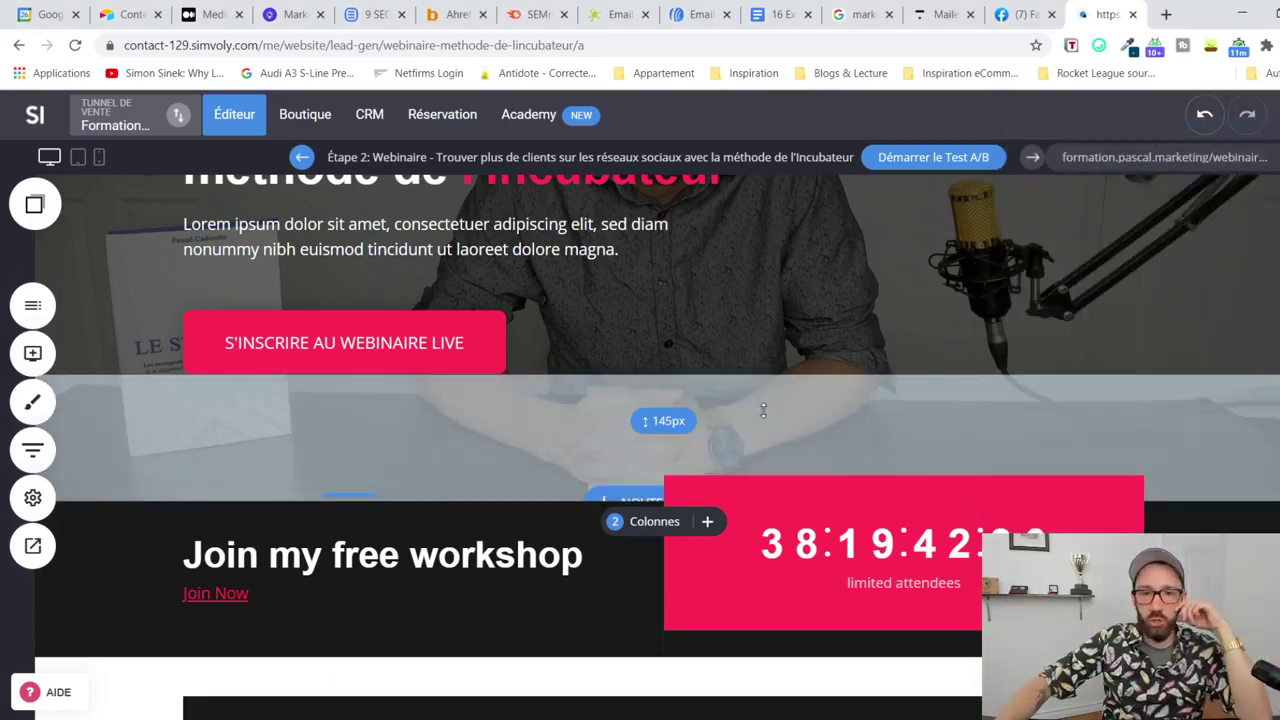
left_click(774, 507)
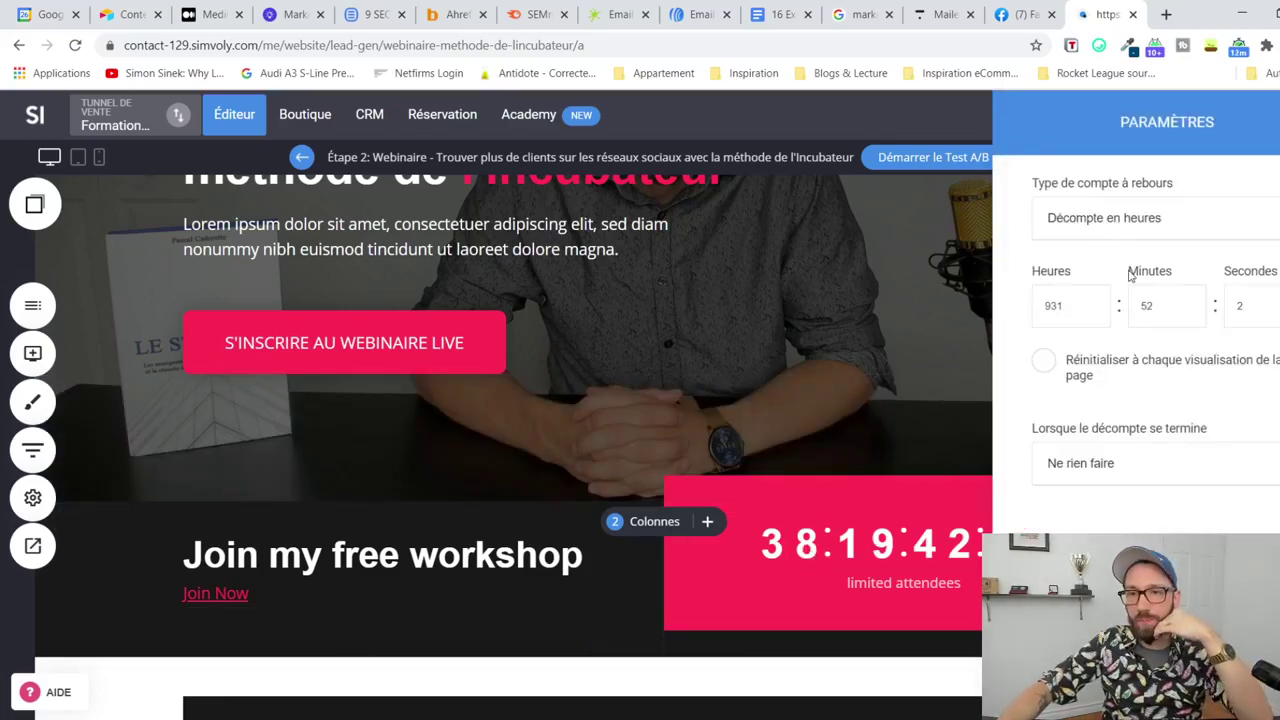
left_click(1118, 230)
left_click(1130, 260)
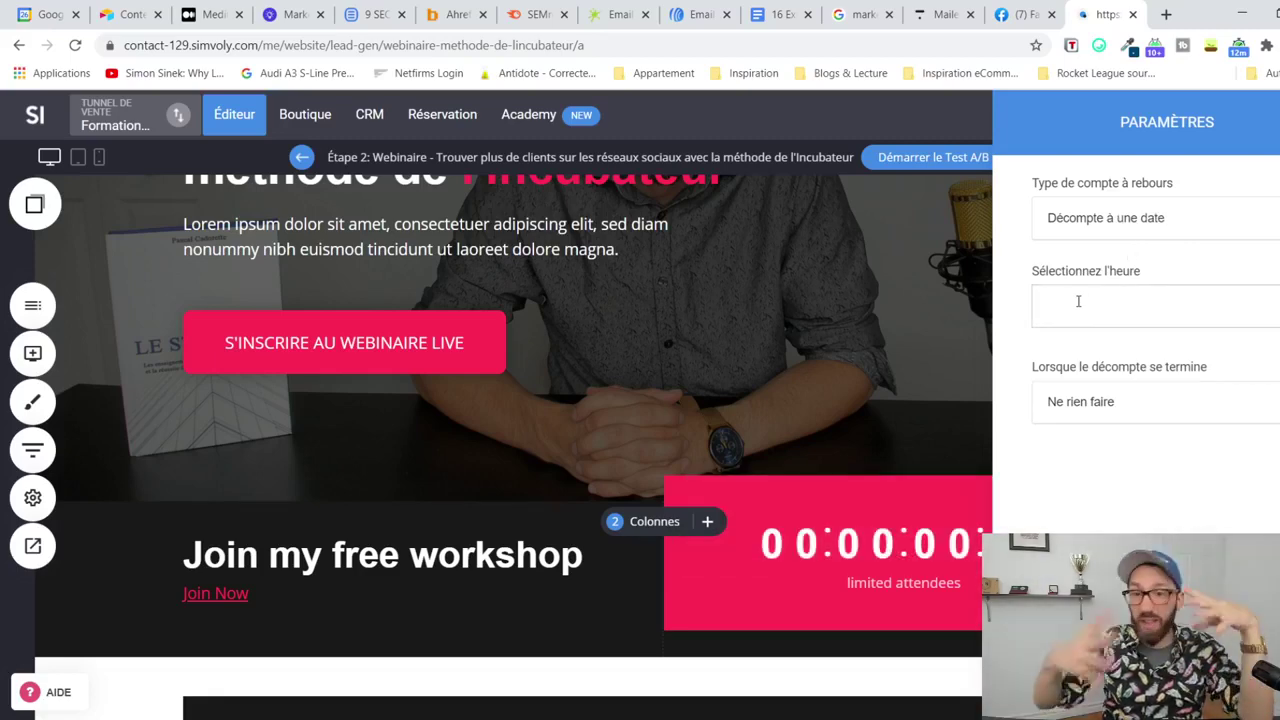
Step: Set the countdown's target to 4 February 2021 at 18:00:00 and close its settings
left_click(1080, 300)
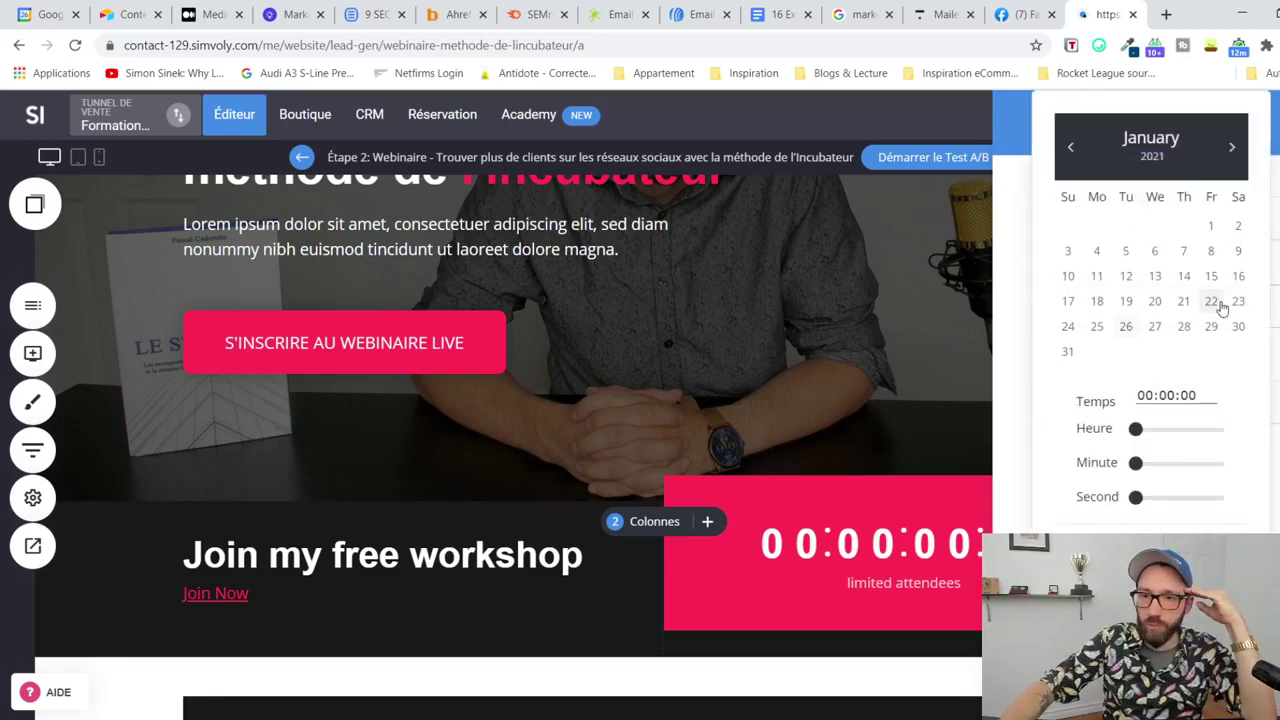
left_click(1233, 150)
left_click(1182, 228)
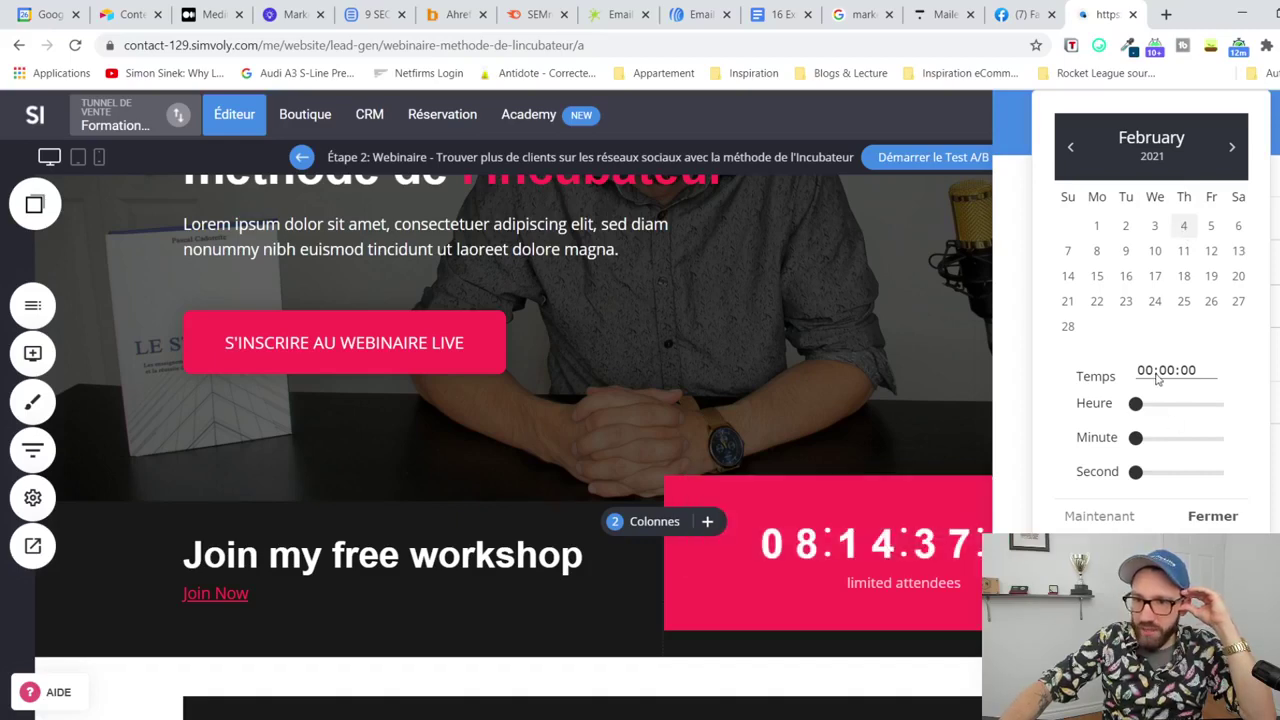
left_click_drag(1136, 404, 1219, 410)
left_click_drag(1207, 410, 1207, 410)
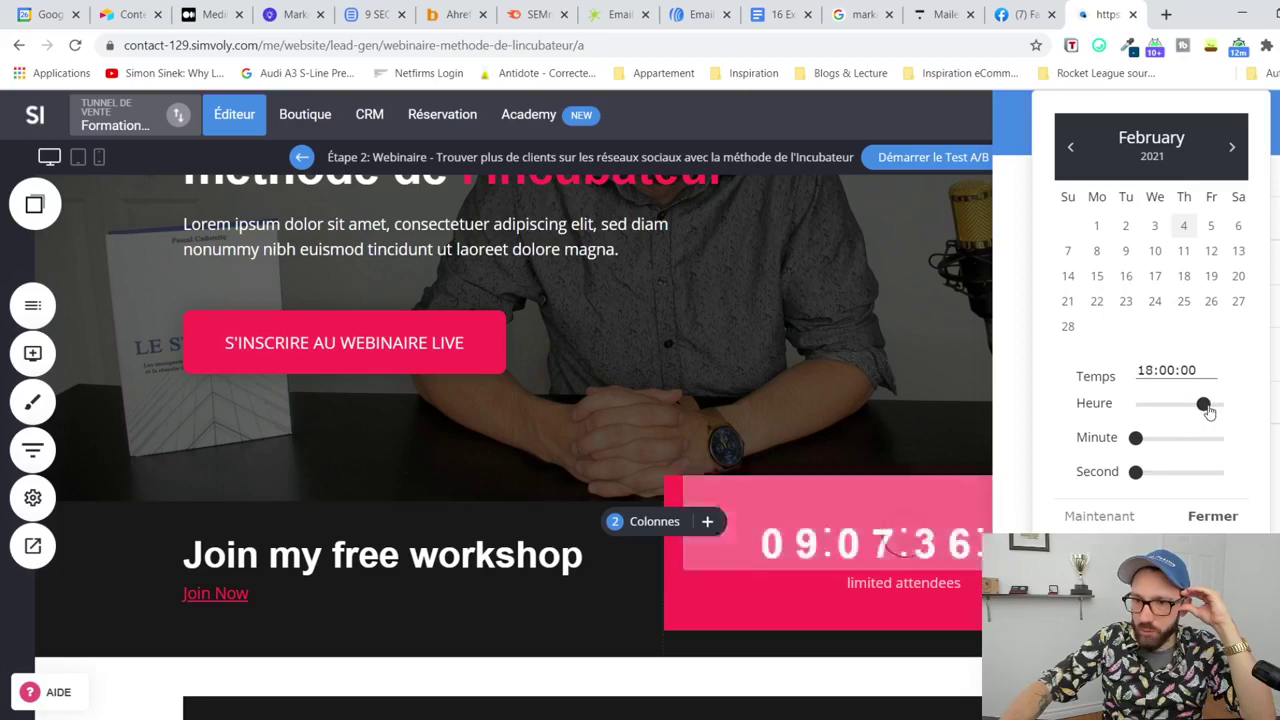
left_click(1210, 518)
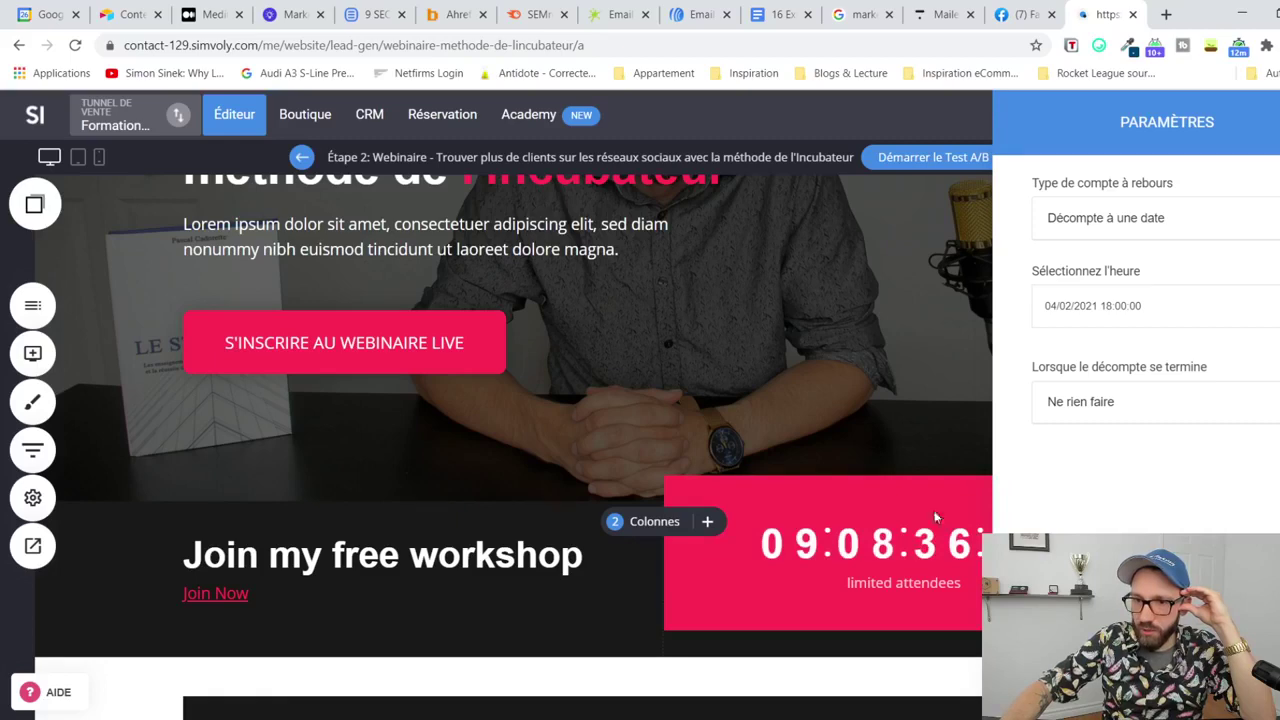
left_click(871, 397)
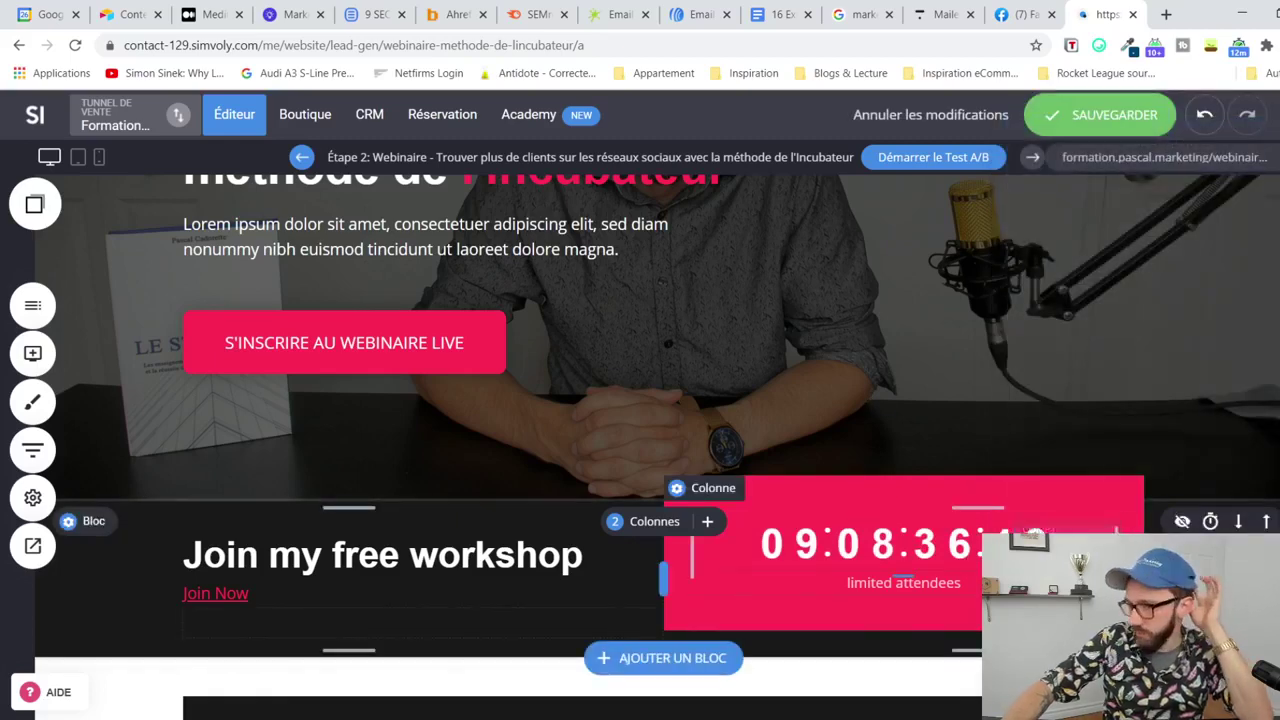
Step: Recheck the countdown's target date and end-of-countdown action in its settings
left_click(920, 557)
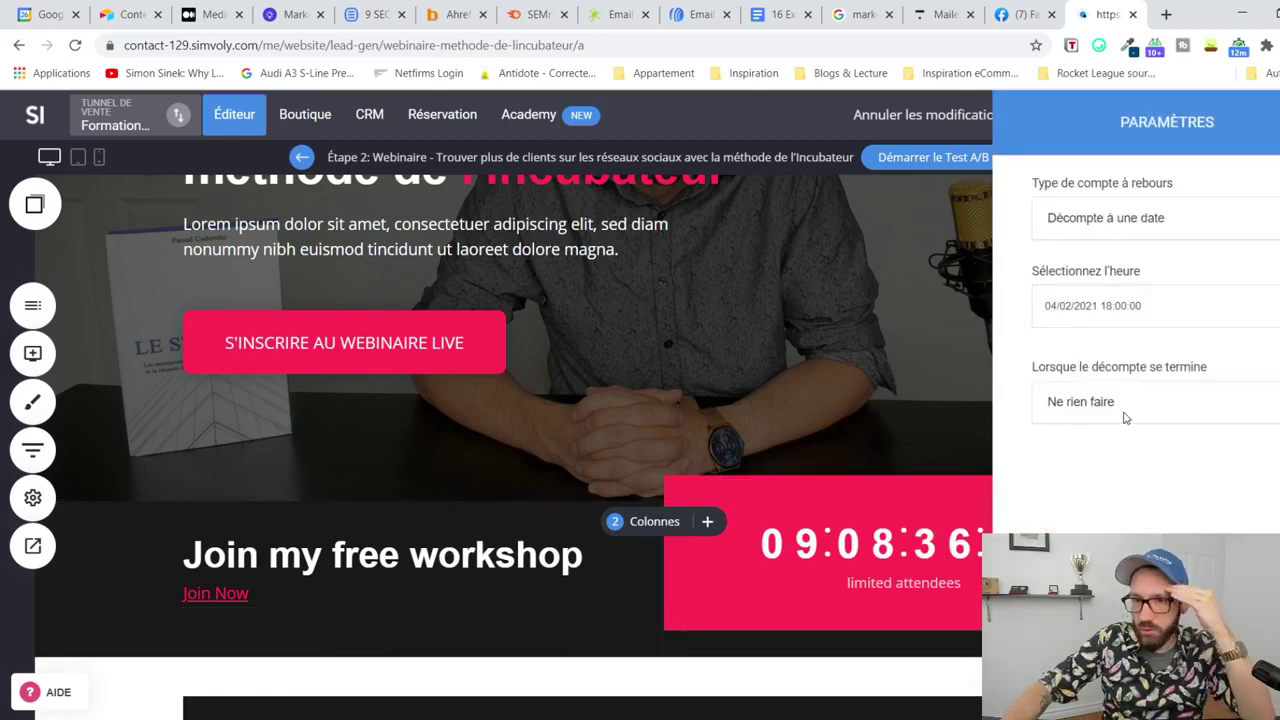
left_click(916, 562)
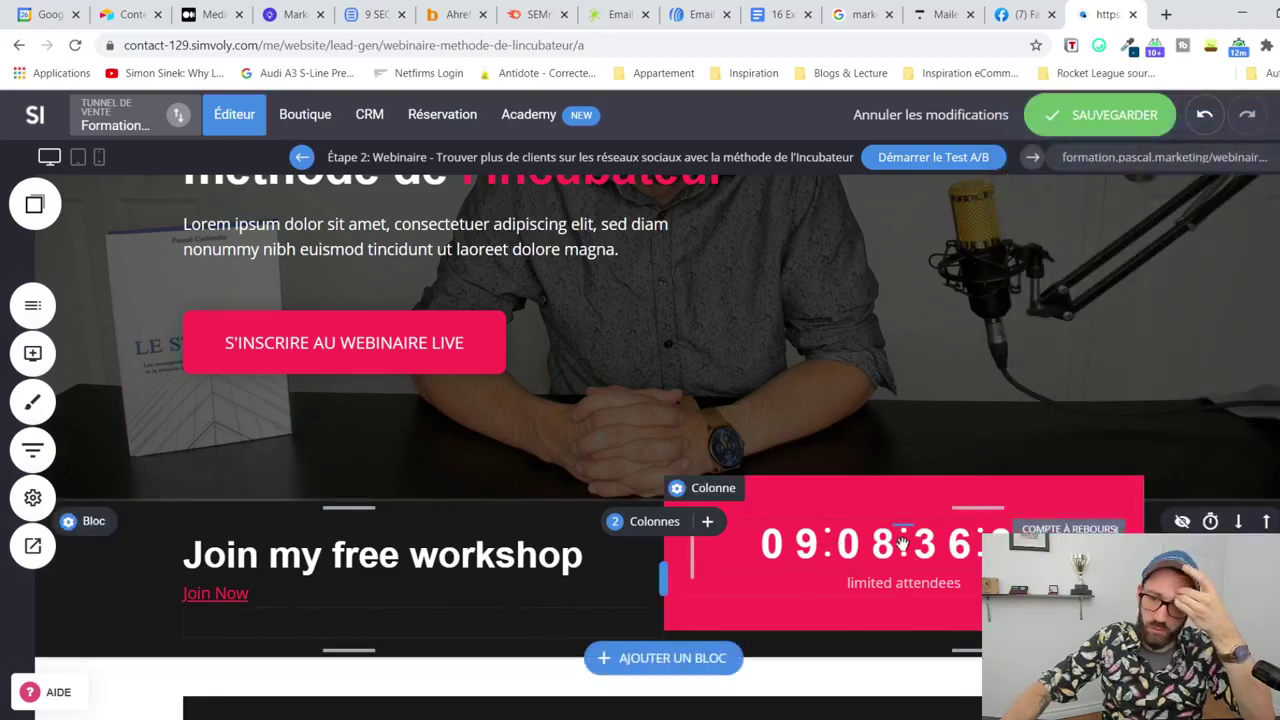
left_click(903, 543)
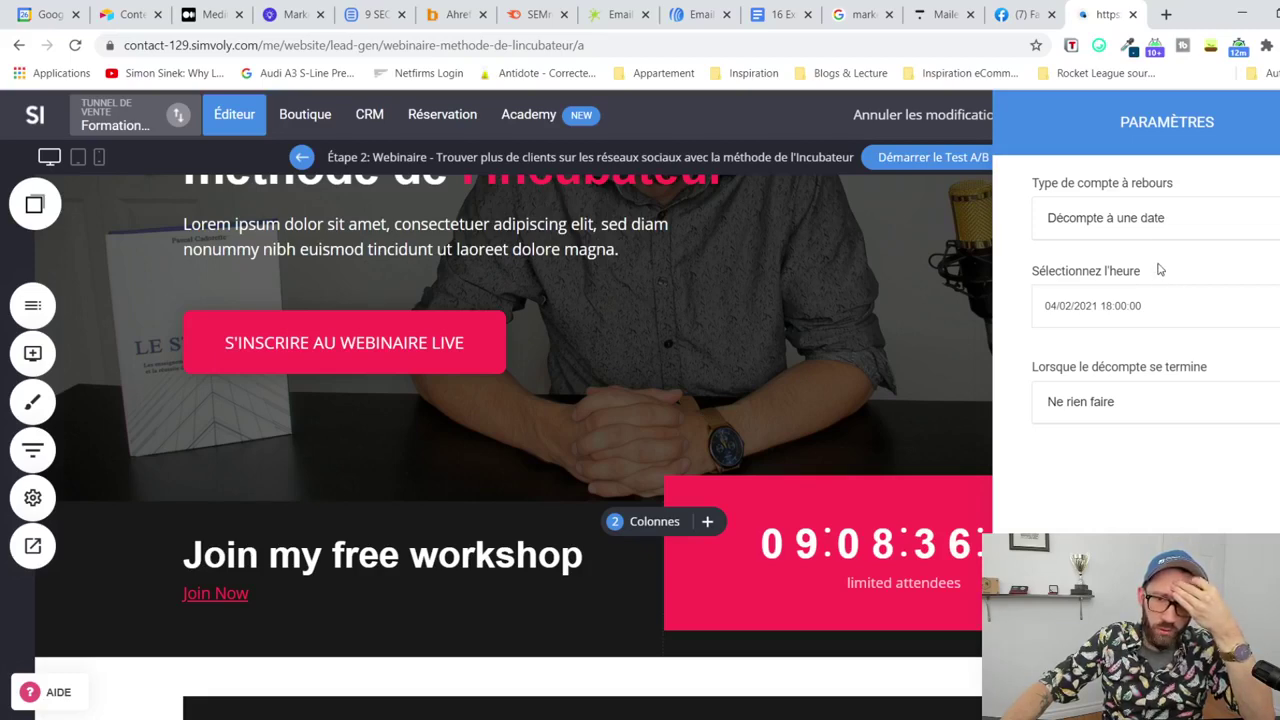
Step: Replace the "limited attendees" caption under the countdown with "Jours — Heures — Minutes — Secondes"
left_click(902, 583)
left_click(902, 583)
left_click(902, 583)
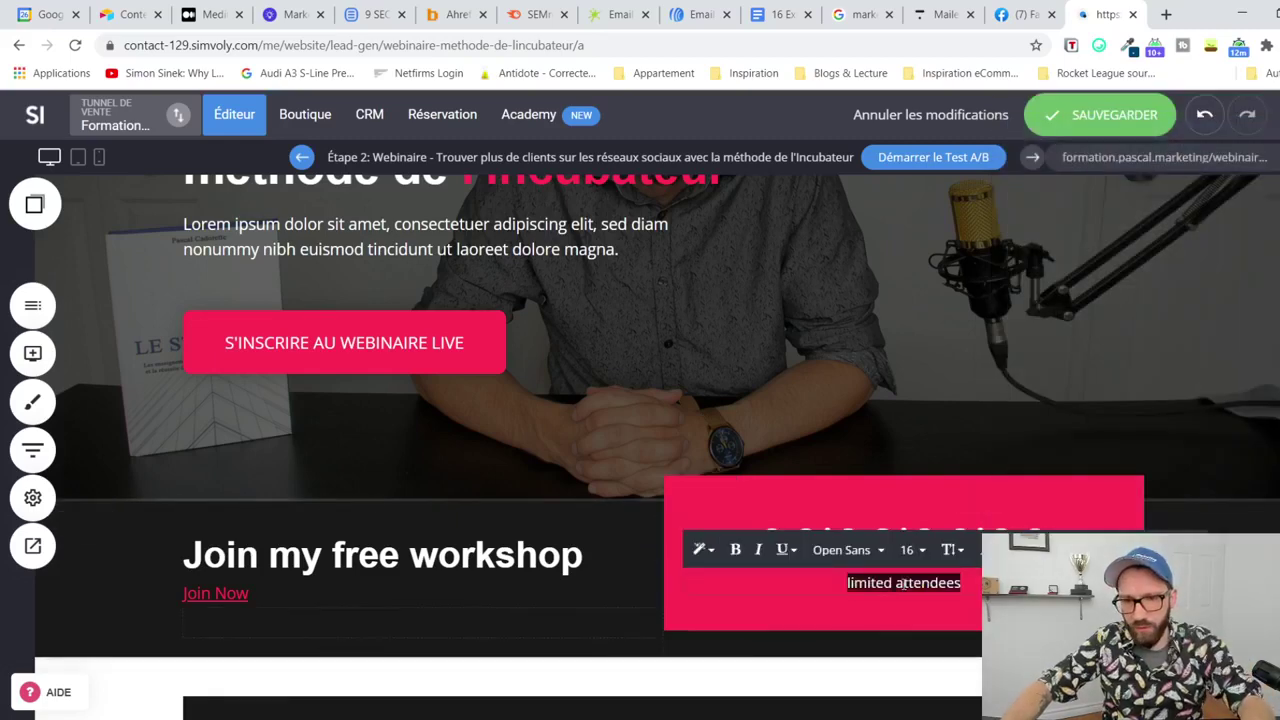
type("Jours")
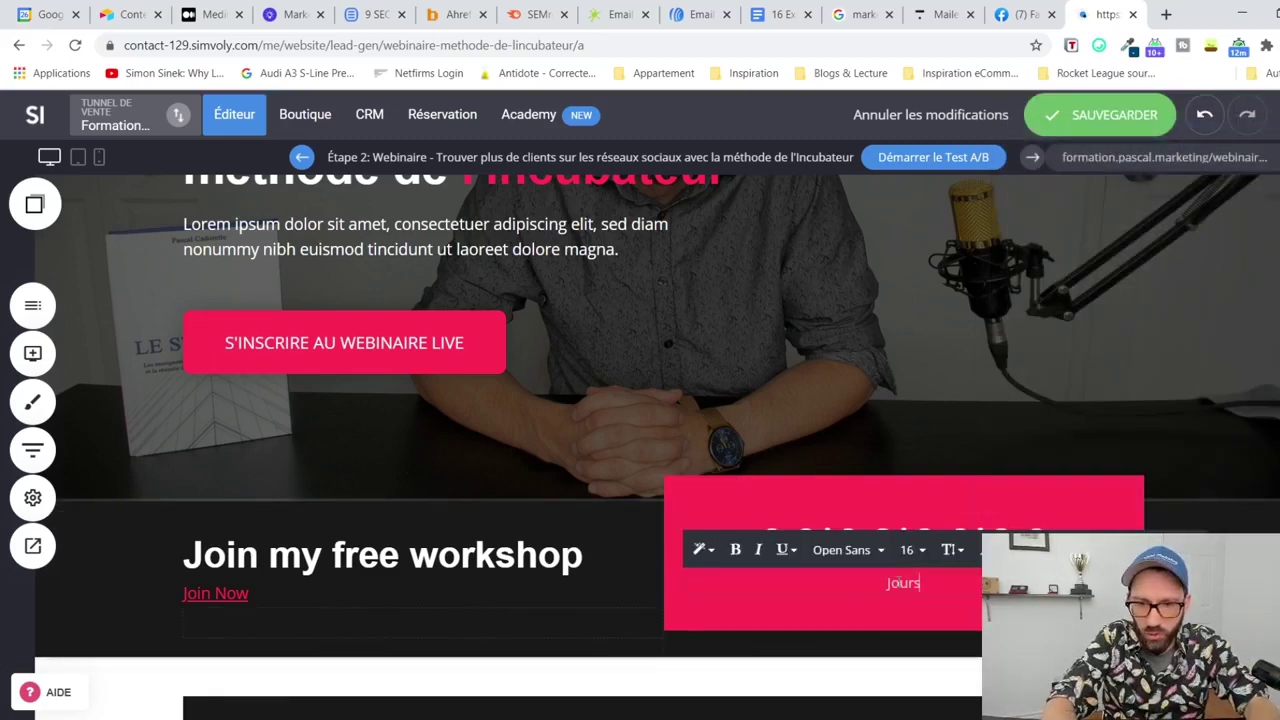
type(" —")
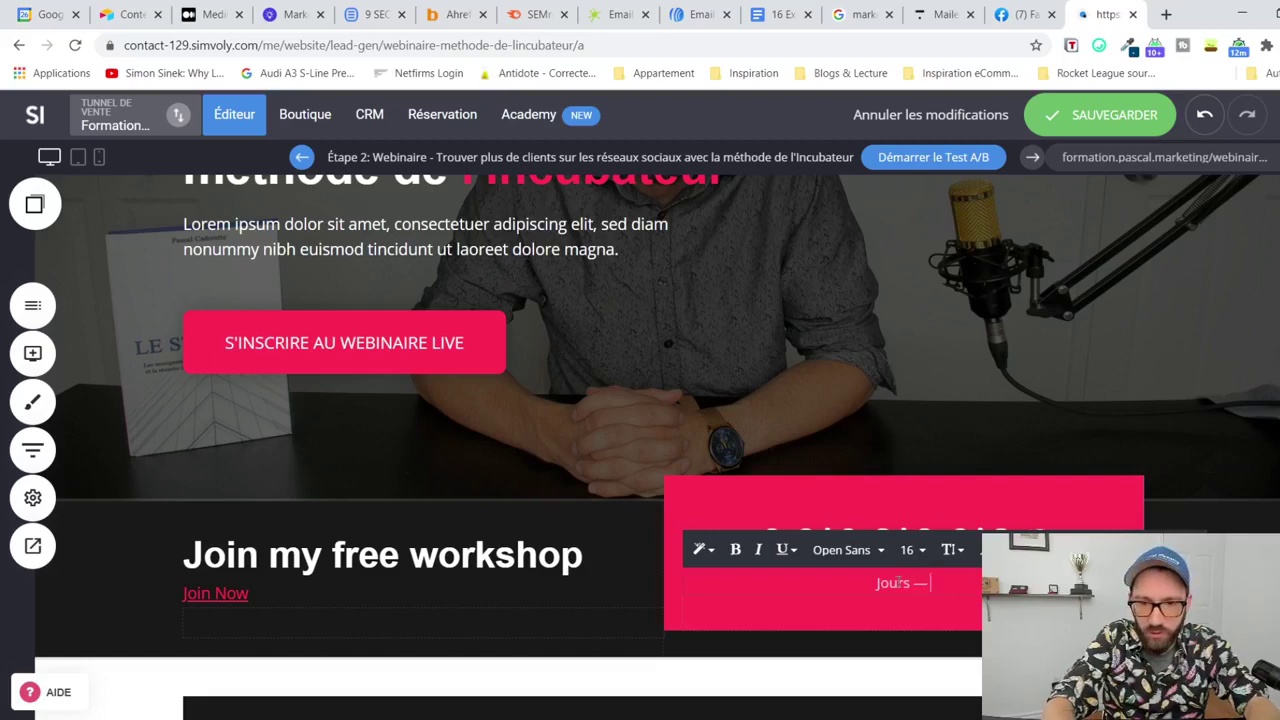
type(" Heure")
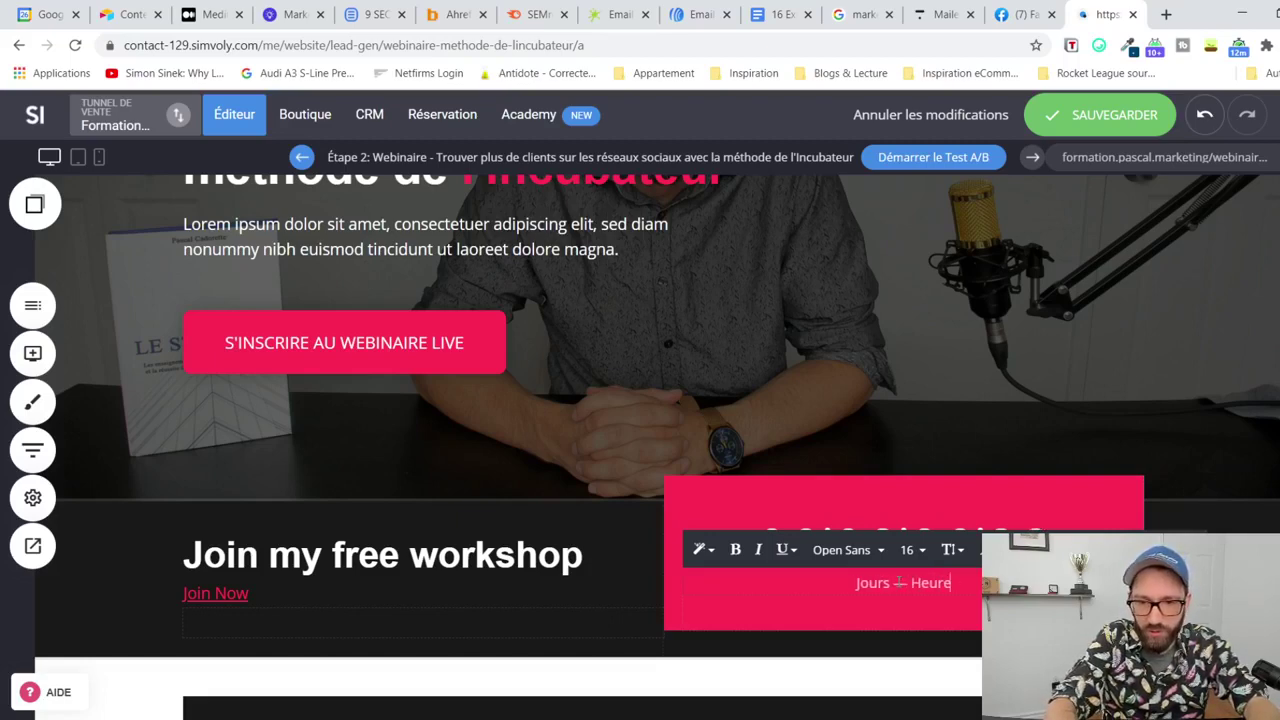
type("s — Minu")
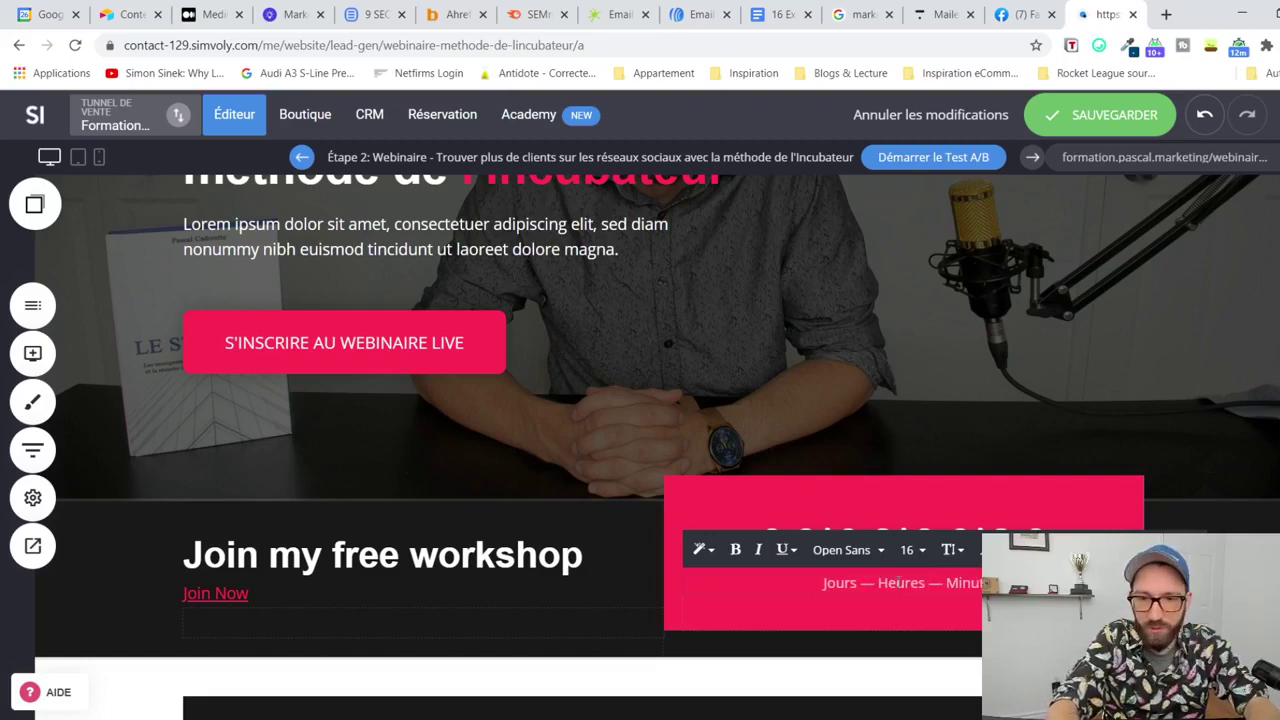
type("tes —")
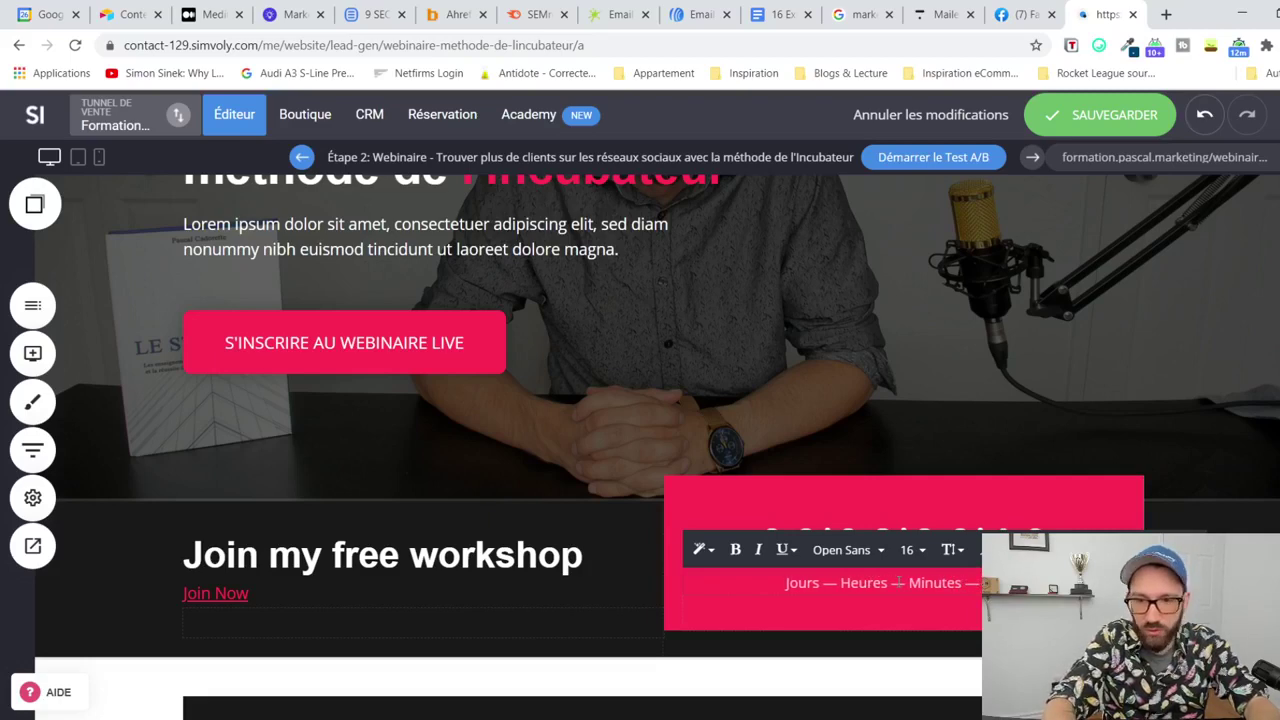
type(" Secdes")
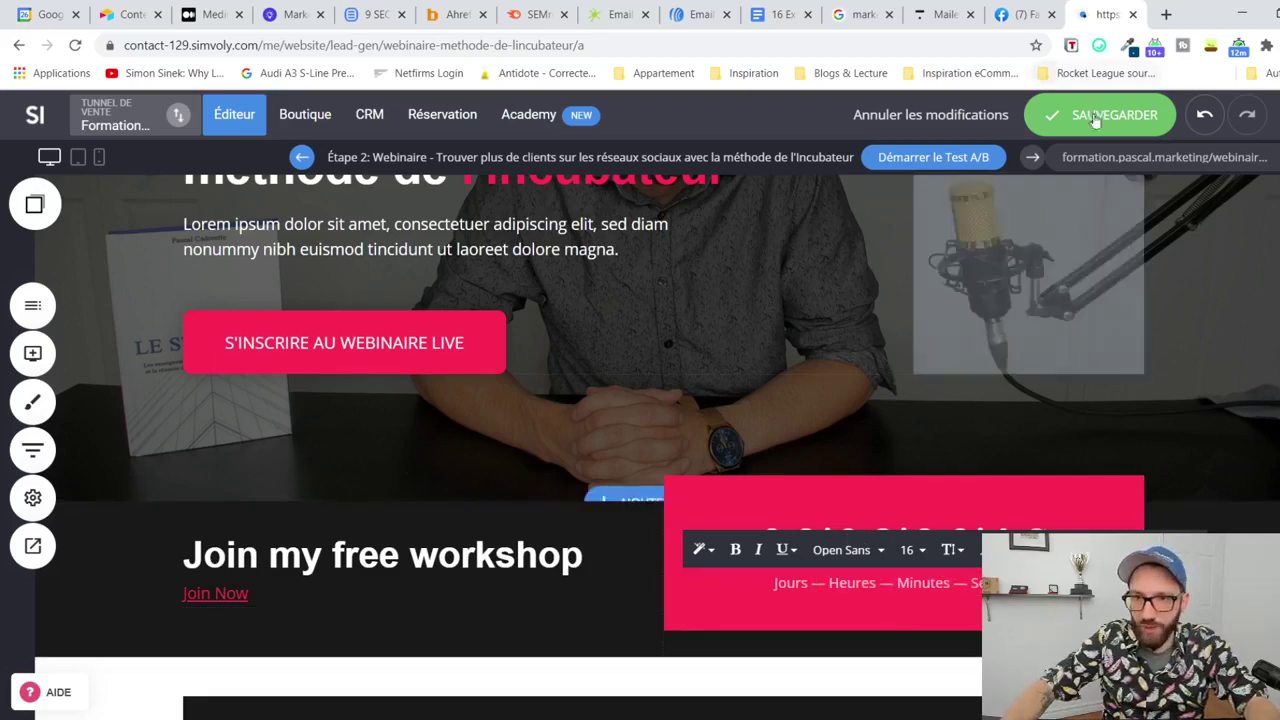
Step: Save the caption change and replace the "Join my free workshop" heading with "Rejoins le webinaire Live"
left_click(1095, 128)
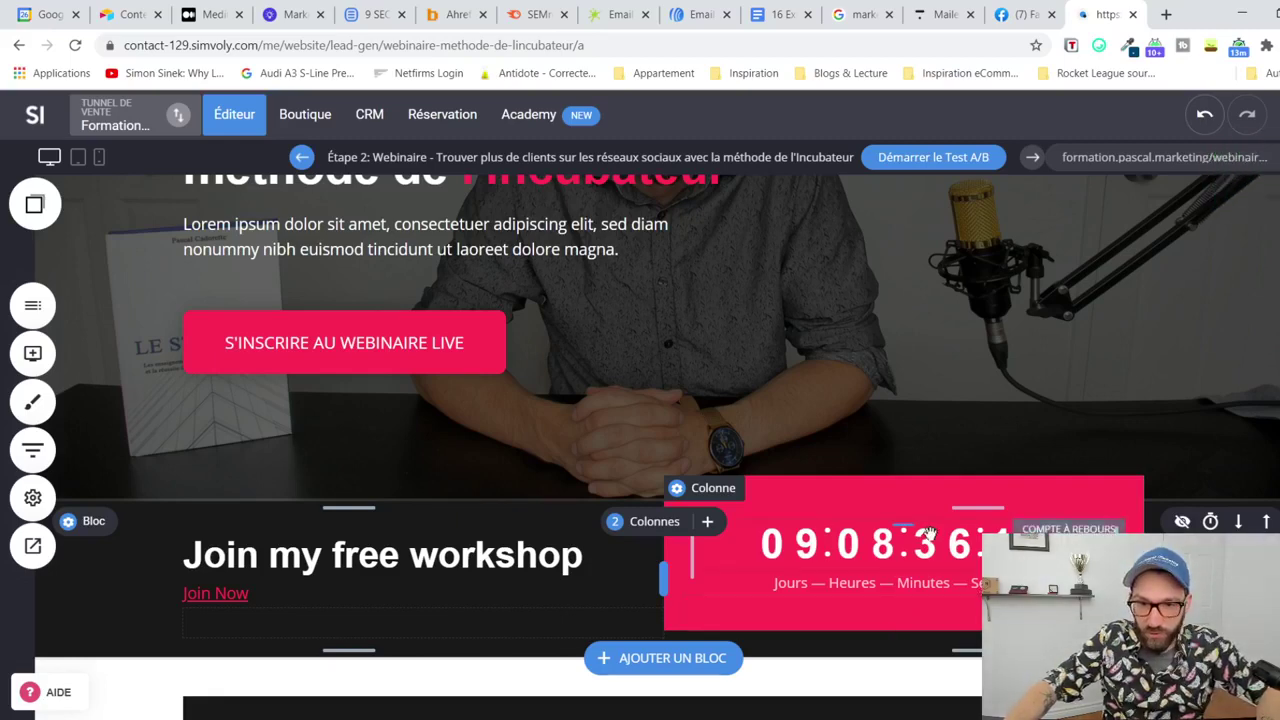
left_click(478, 555)
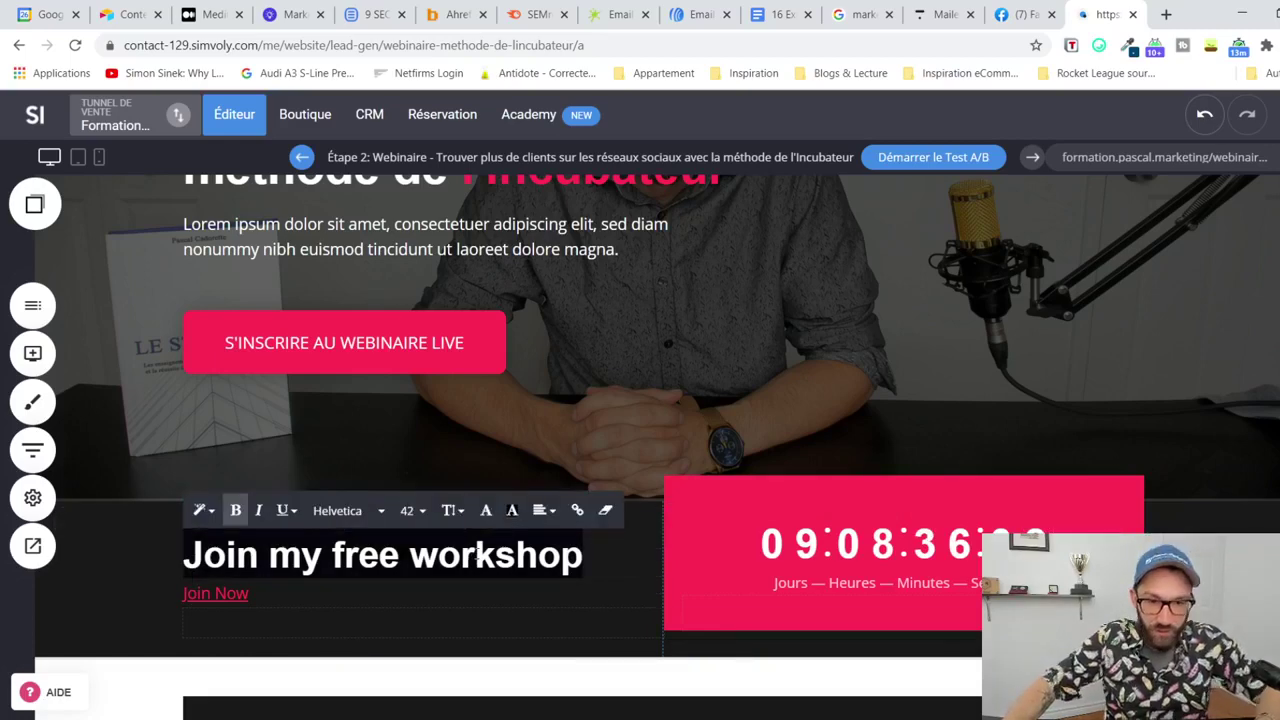
type("Rejoins")
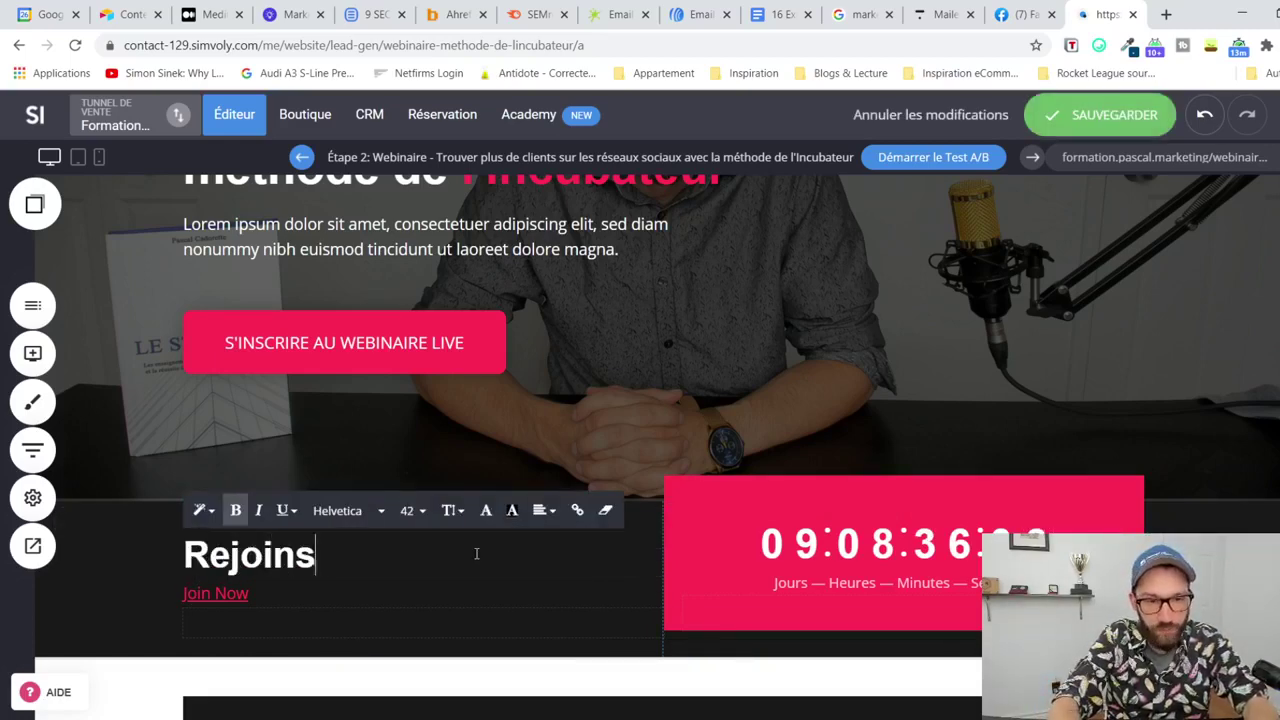
type(" le webinaire Live")
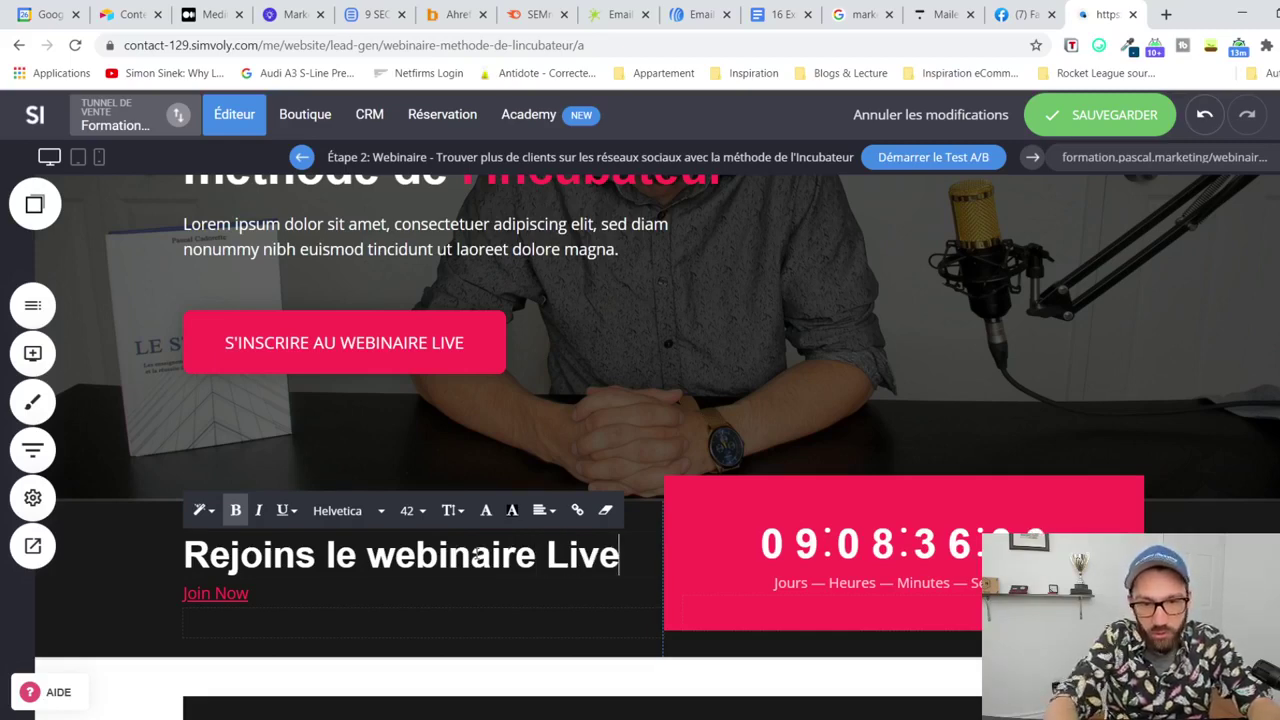
Step: Replace the "Join Now" text under the heading with "Jeudi, 4 Février à 18:00 (22:00 Europe)" in bold and save the page
left_click(276, 595)
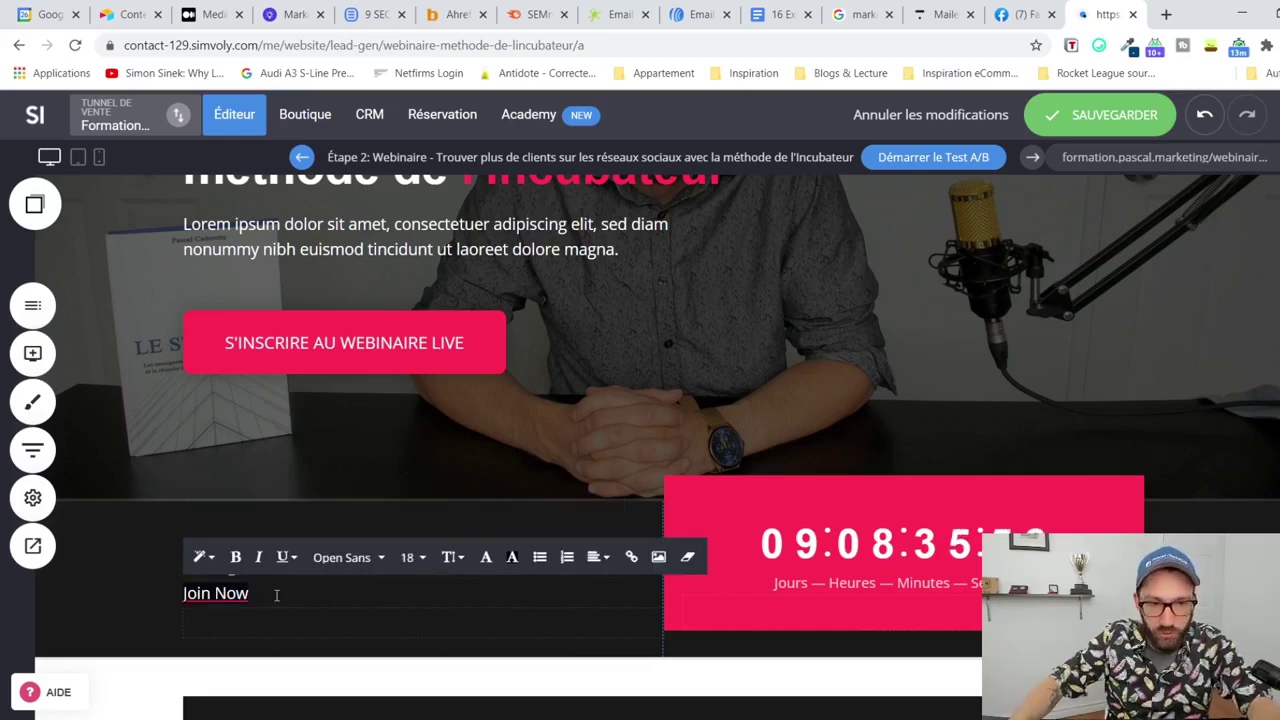
type("Jeudi, 4 Février à 18:00 (22:")
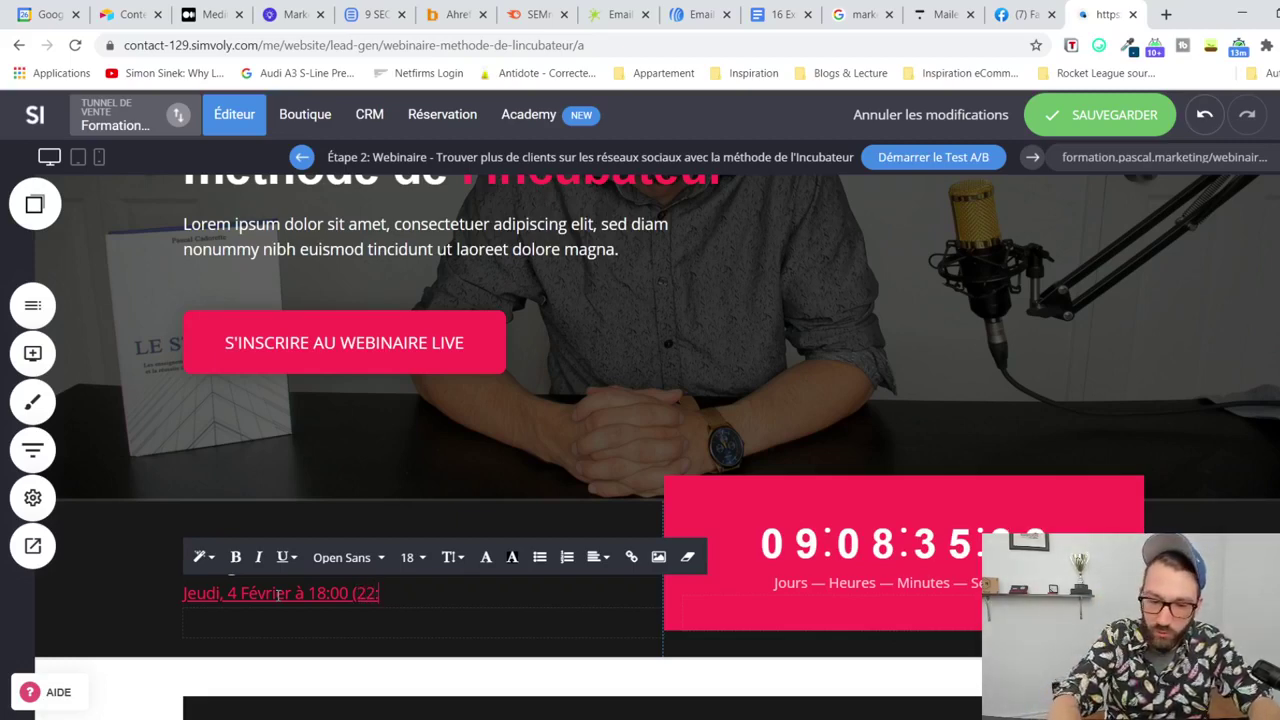
type("Eu")
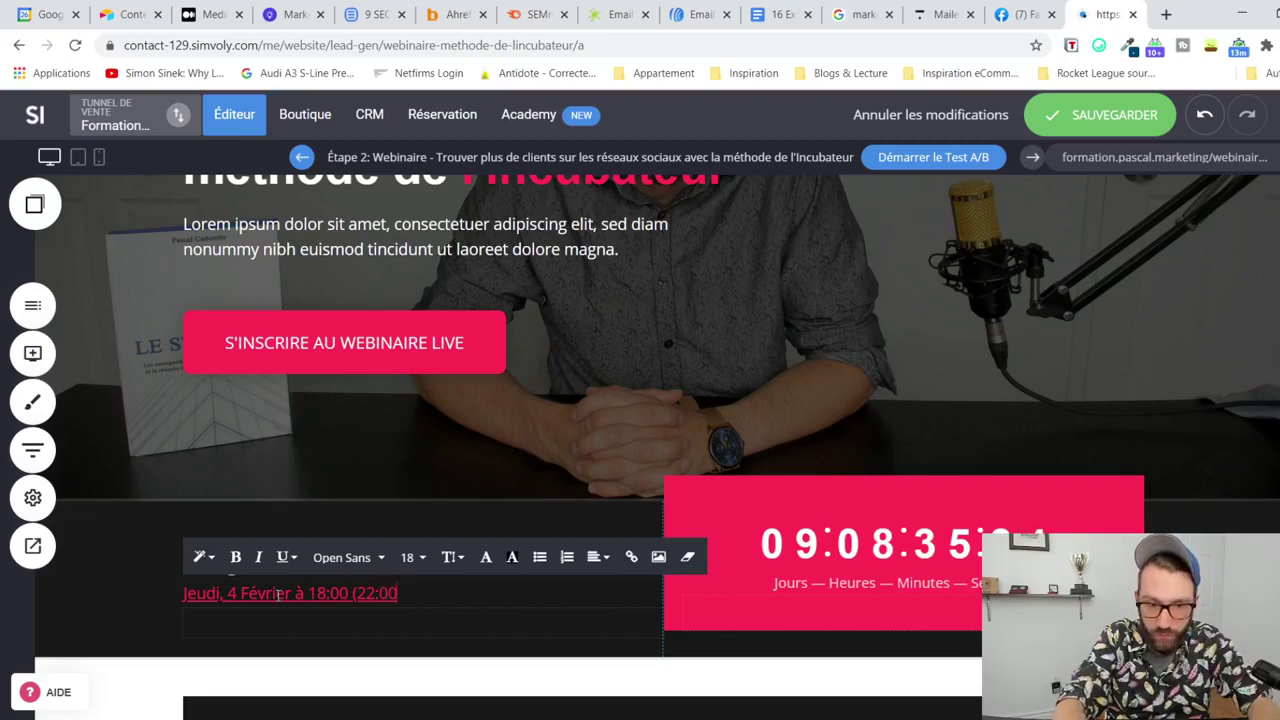
type(" Europe")
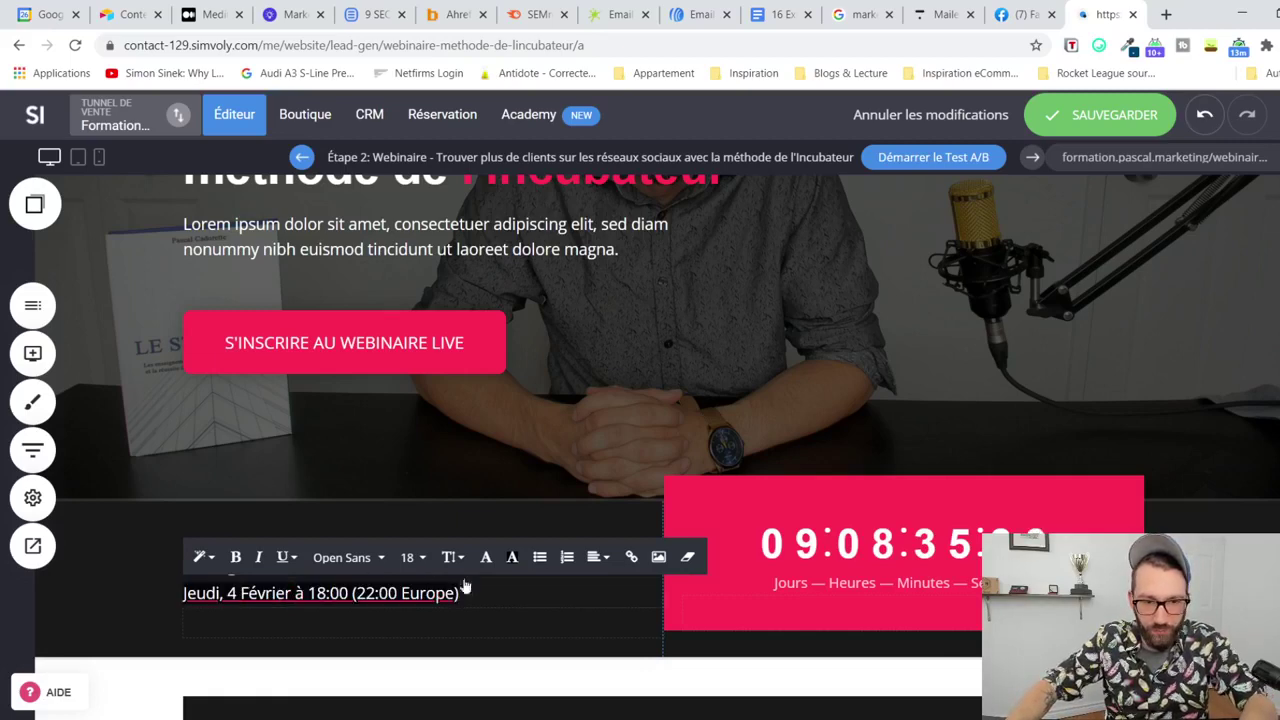
key("ctrl+b")
key("ctrl+s")
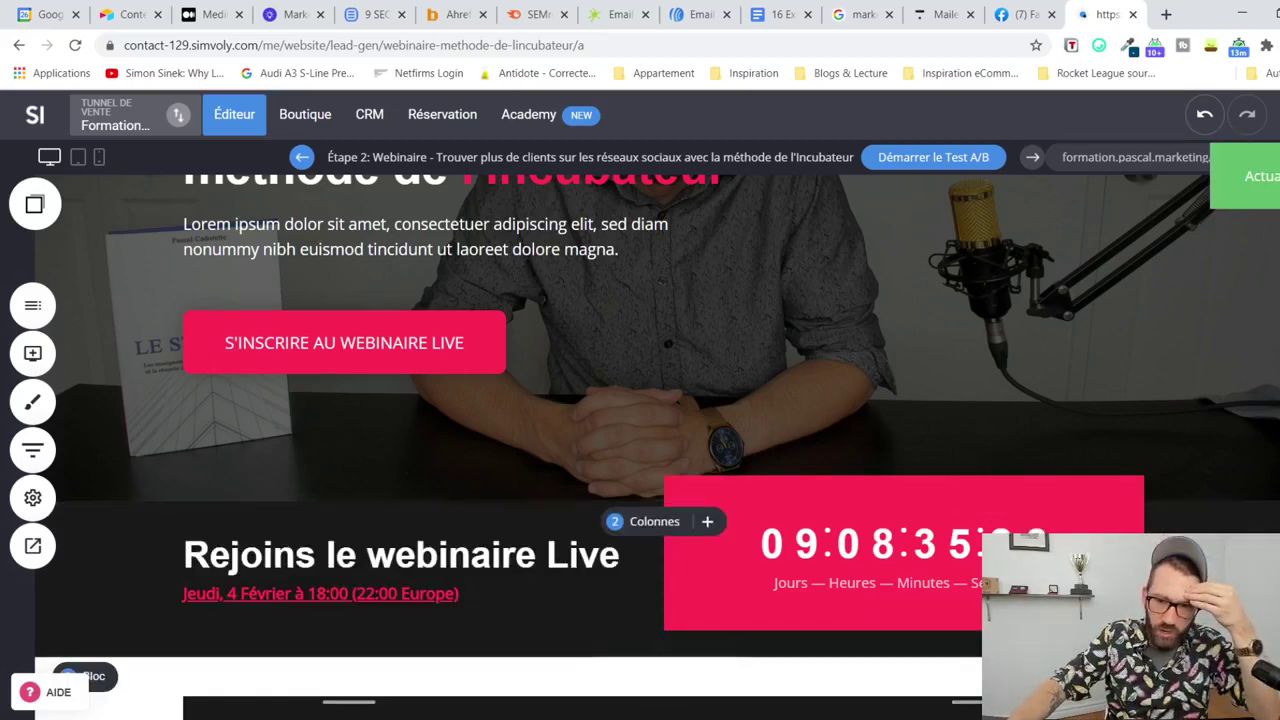
Step: Review the page from the hero block and countdown down to the "Transform Your Life" registration form
scroll(657, 446, "up", 2)
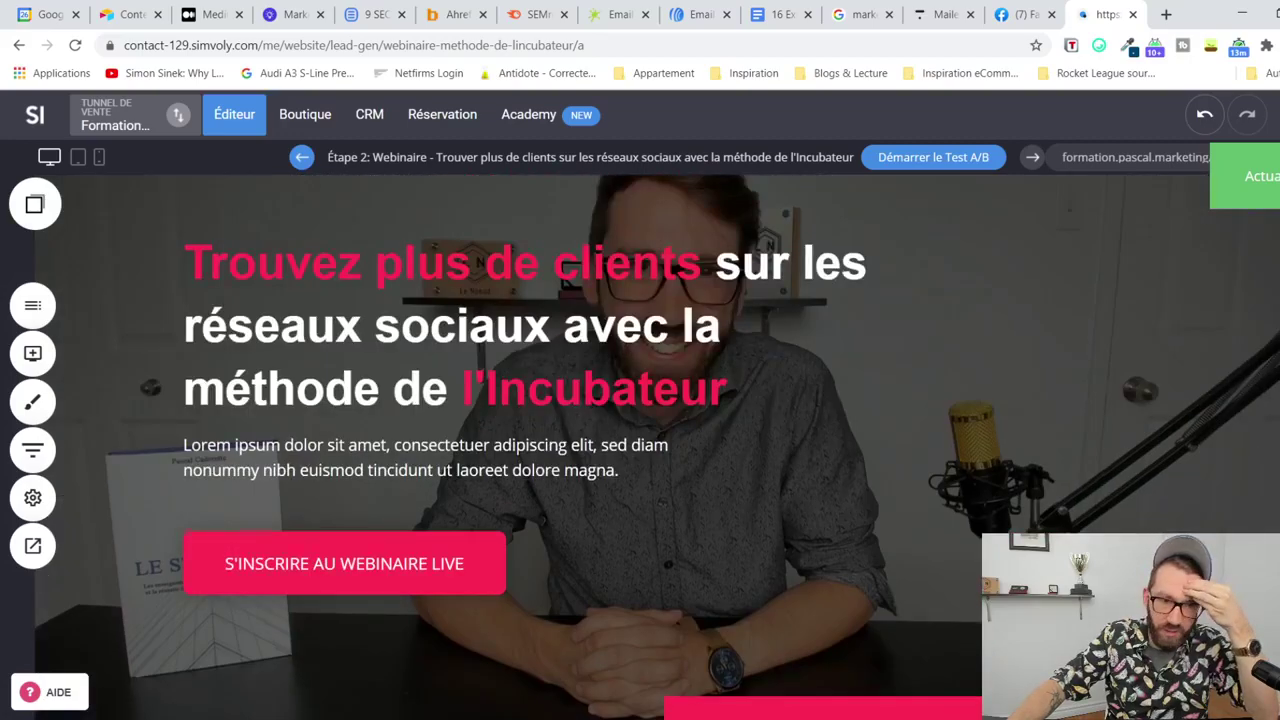
scroll(657, 446, "down", 4)
scroll(657, 446, "down", 5)
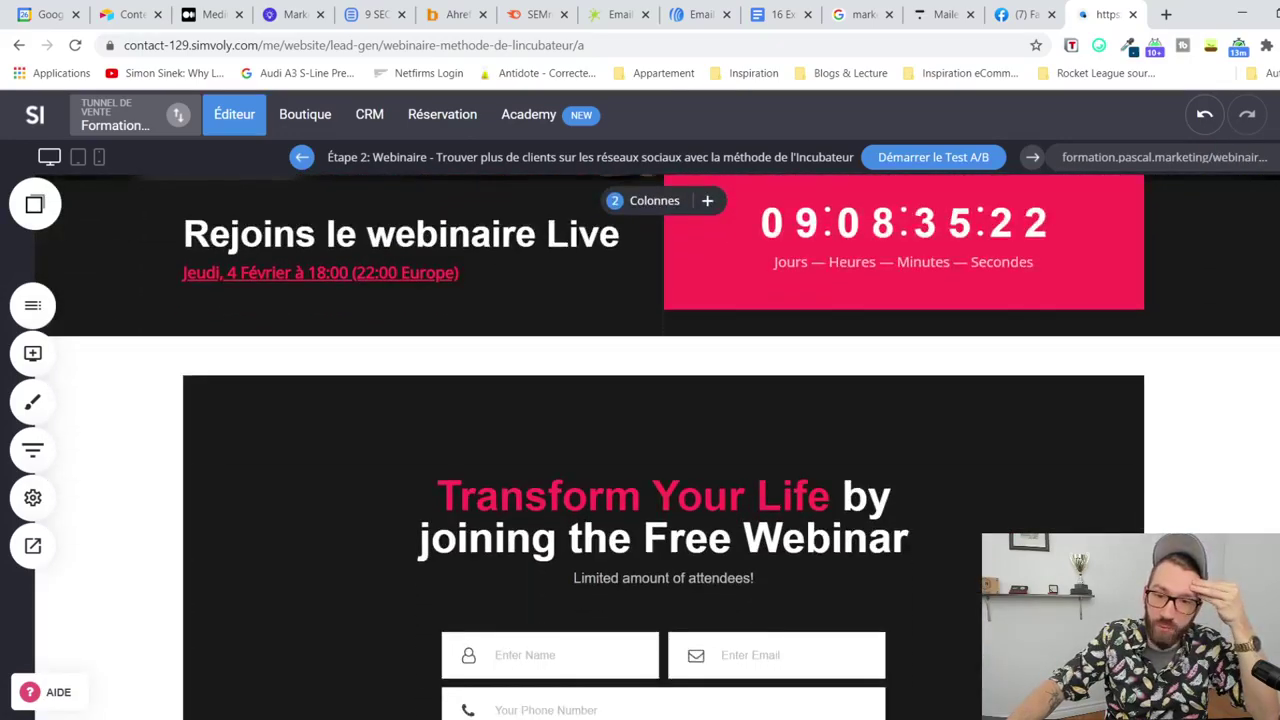
scroll(657, 446, "up", 2)
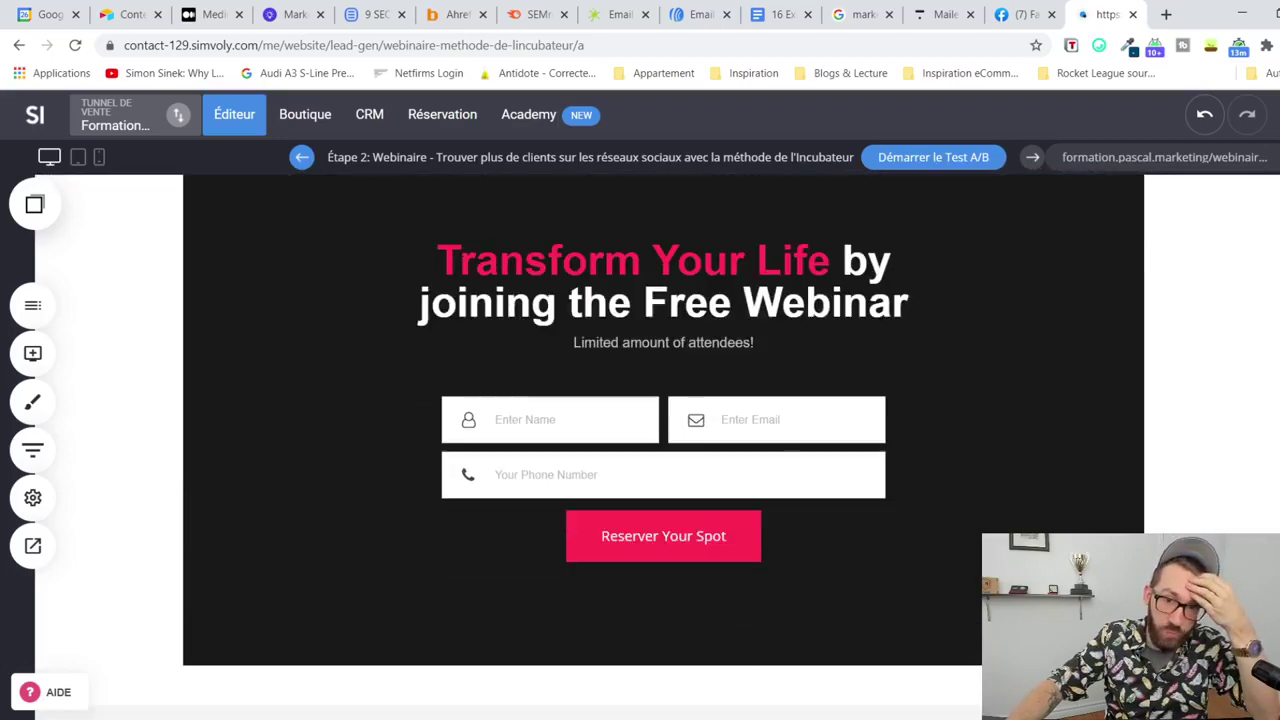
scroll(657, 446, "down", 1)
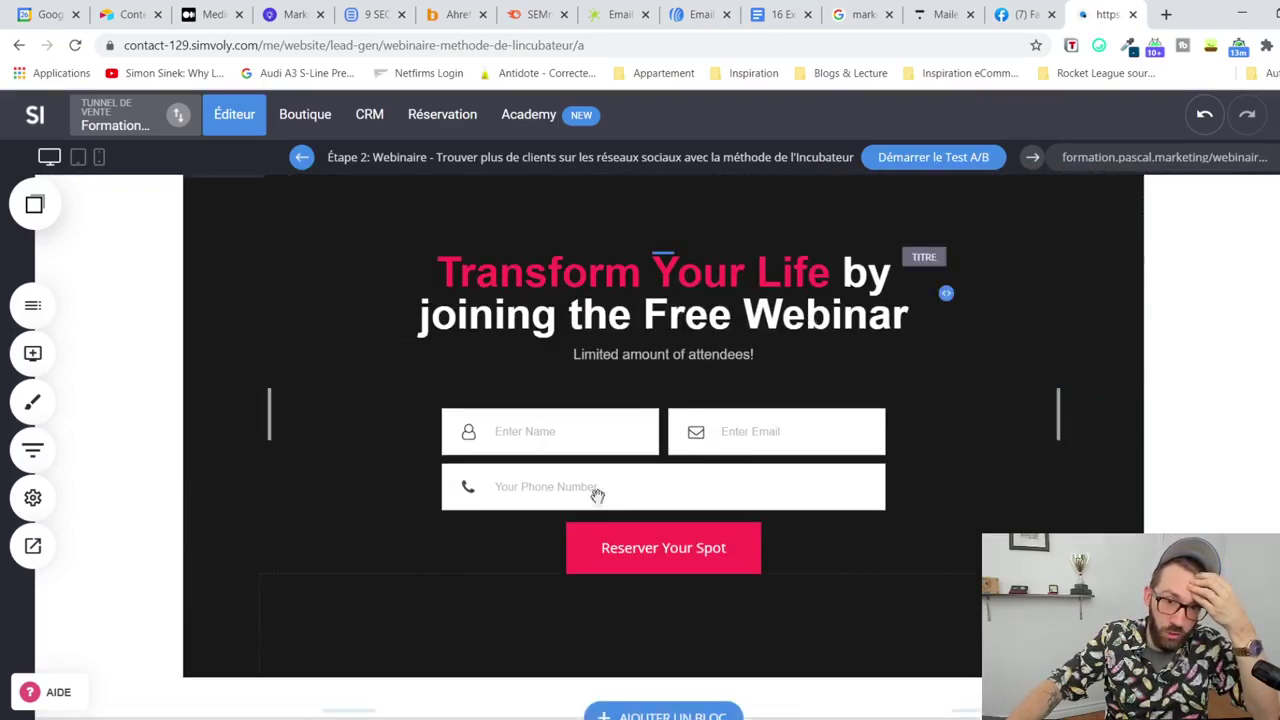
left_click(727, 312)
left_click(727, 312)
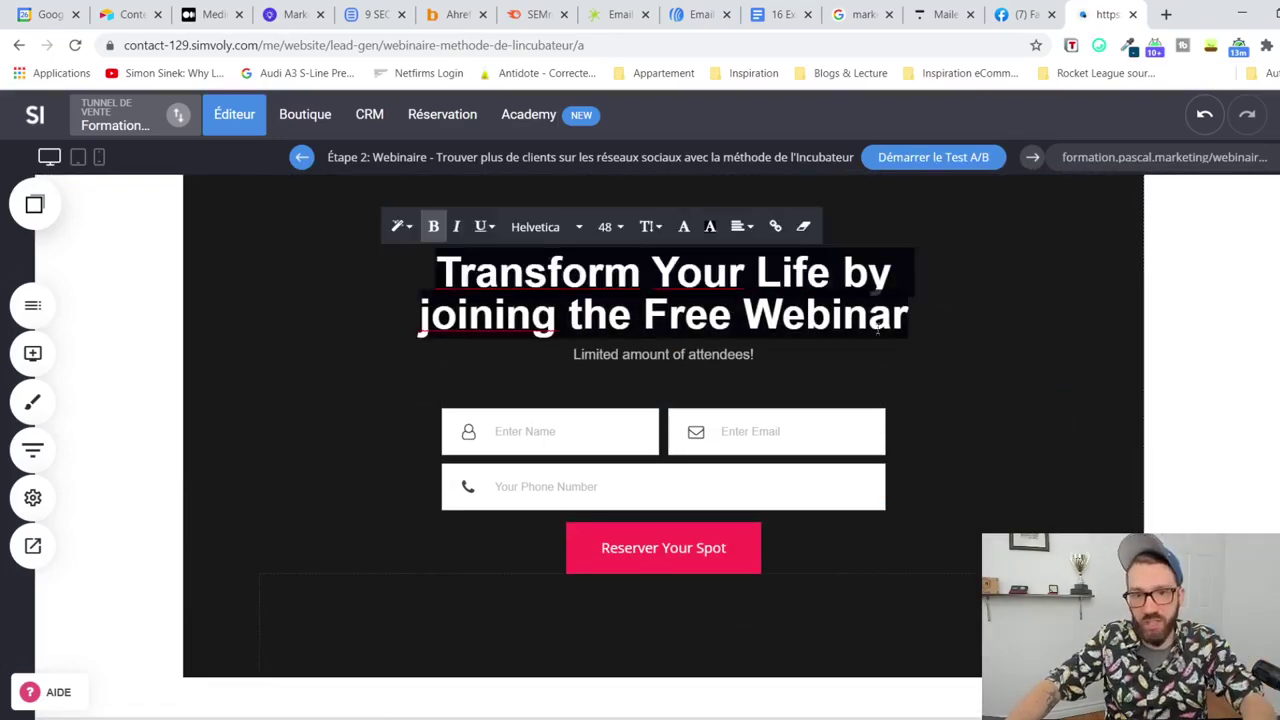
scroll(1200, 325, "up", 7)
scroll(1208, 317, "up", 1)
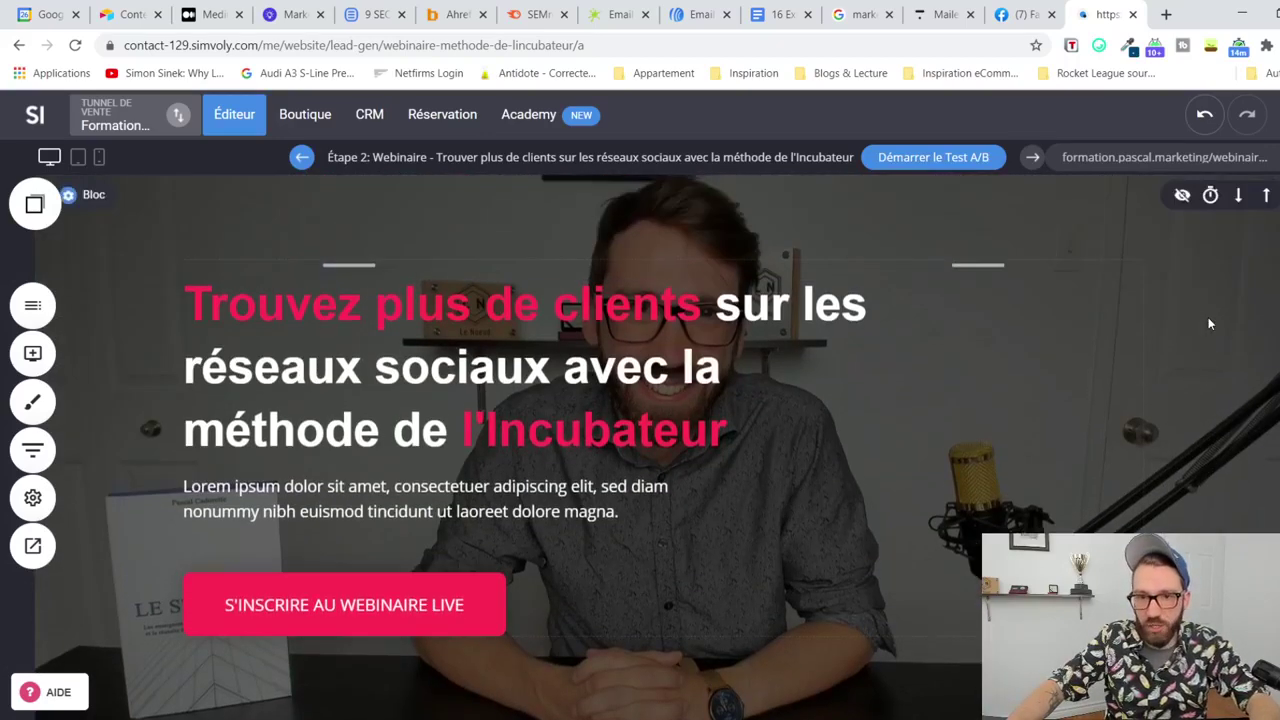
scroll(1208, 317, "down", 5)
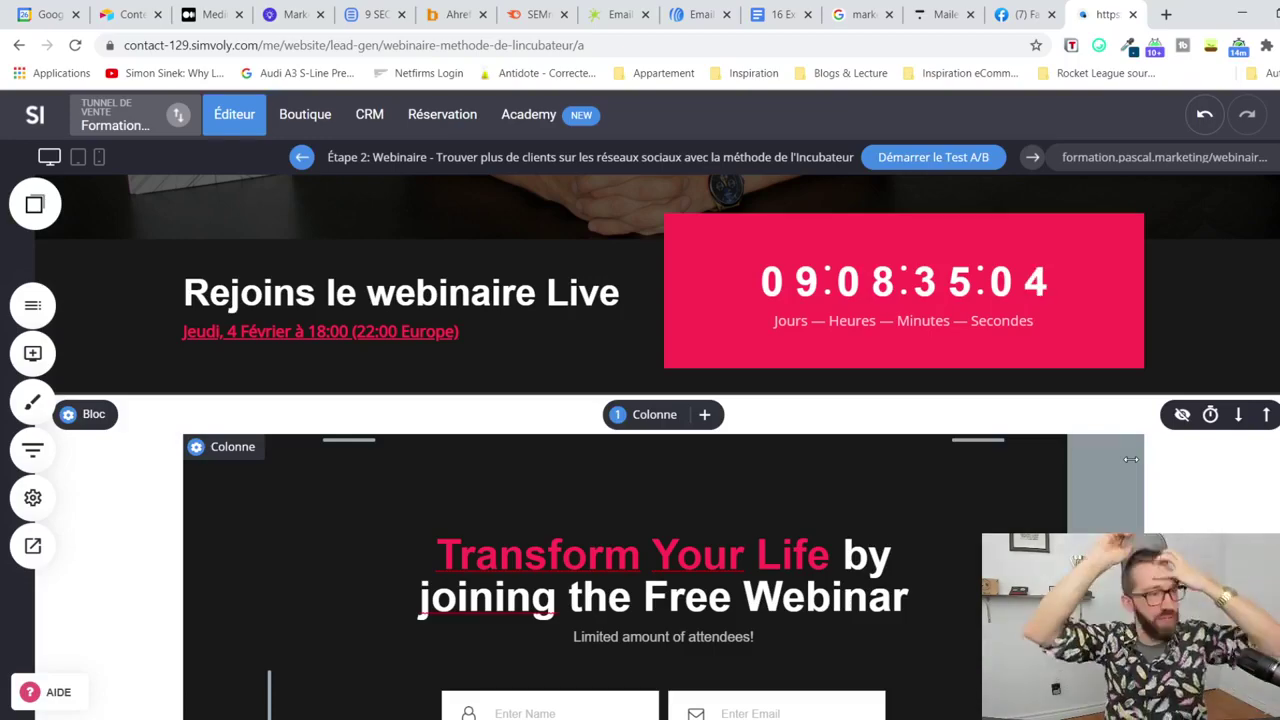
left_click_drag(1130, 459, 1138, 459)
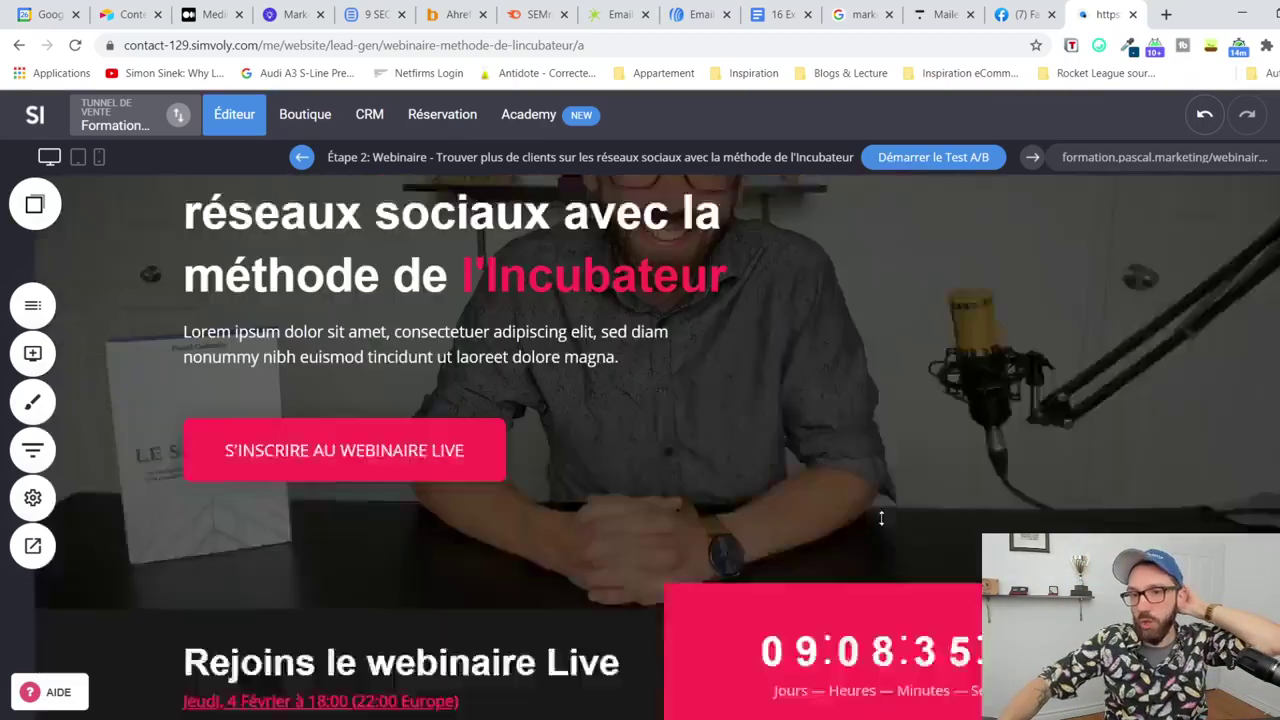
scroll(869, 432, "down", 1)
scroll(869, 430, "up", 5)
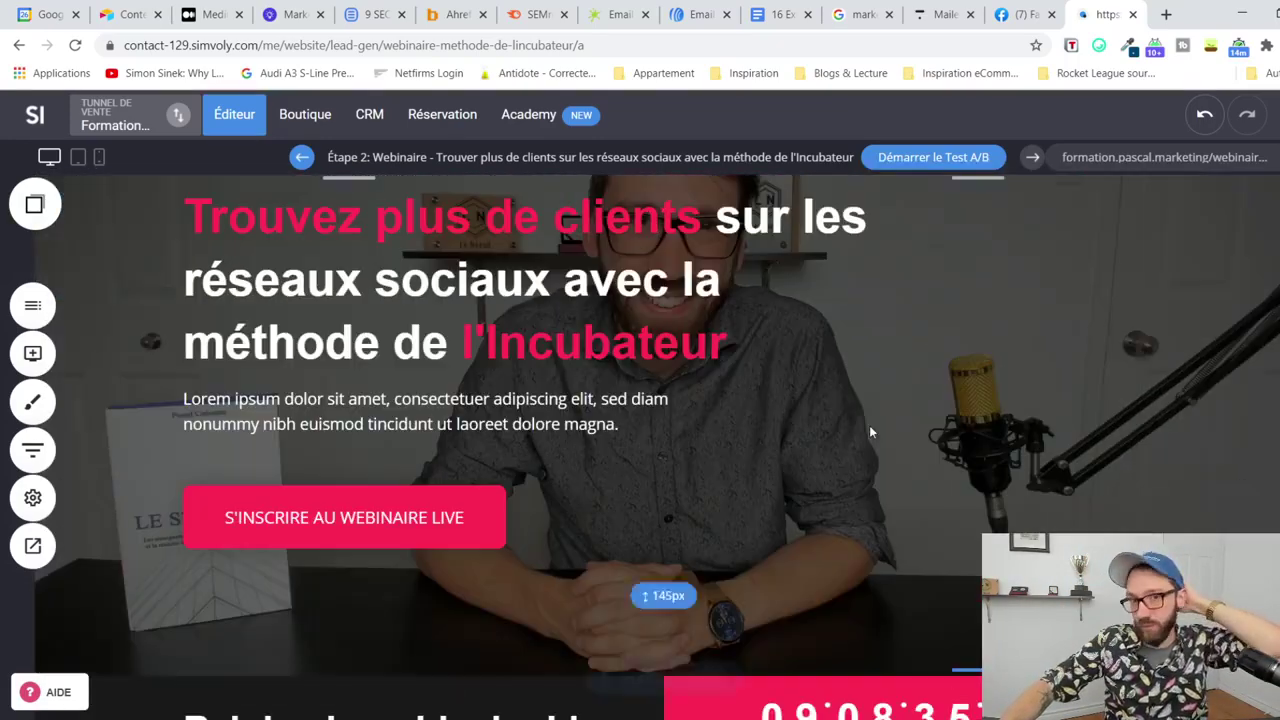
scroll(342, 287, "up", 1)
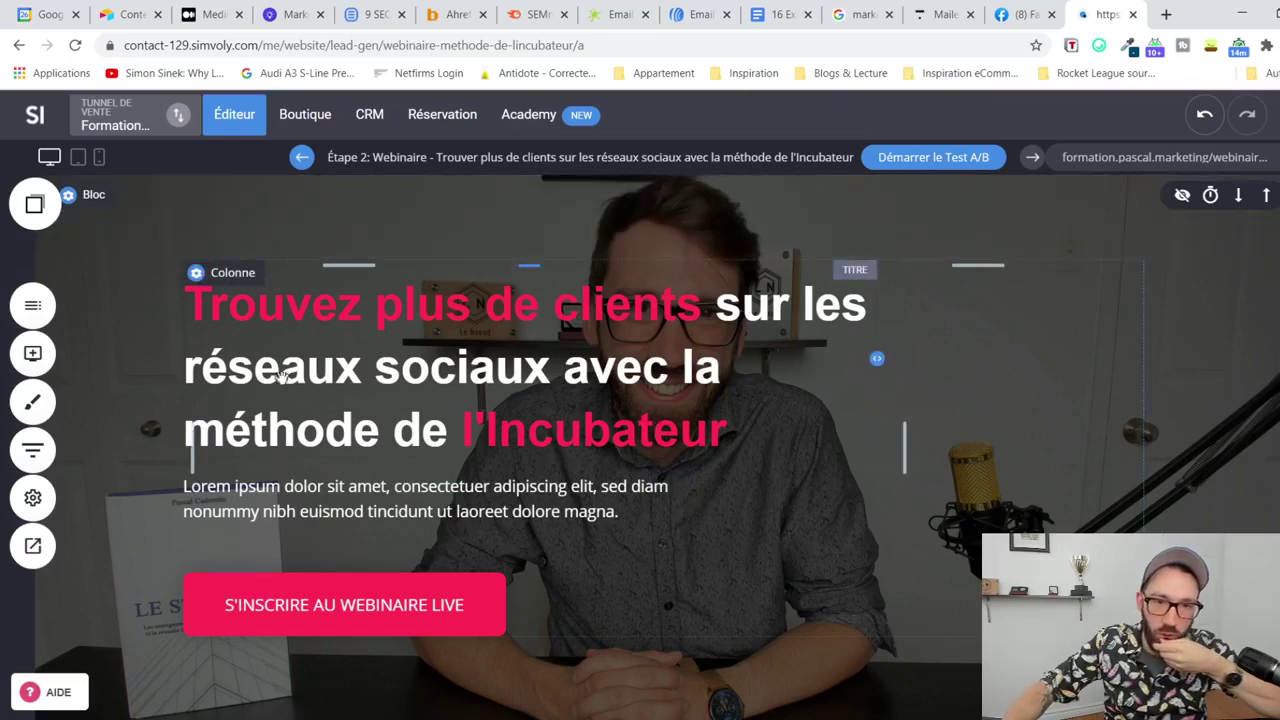
scroll(289, 343, "down", 1)
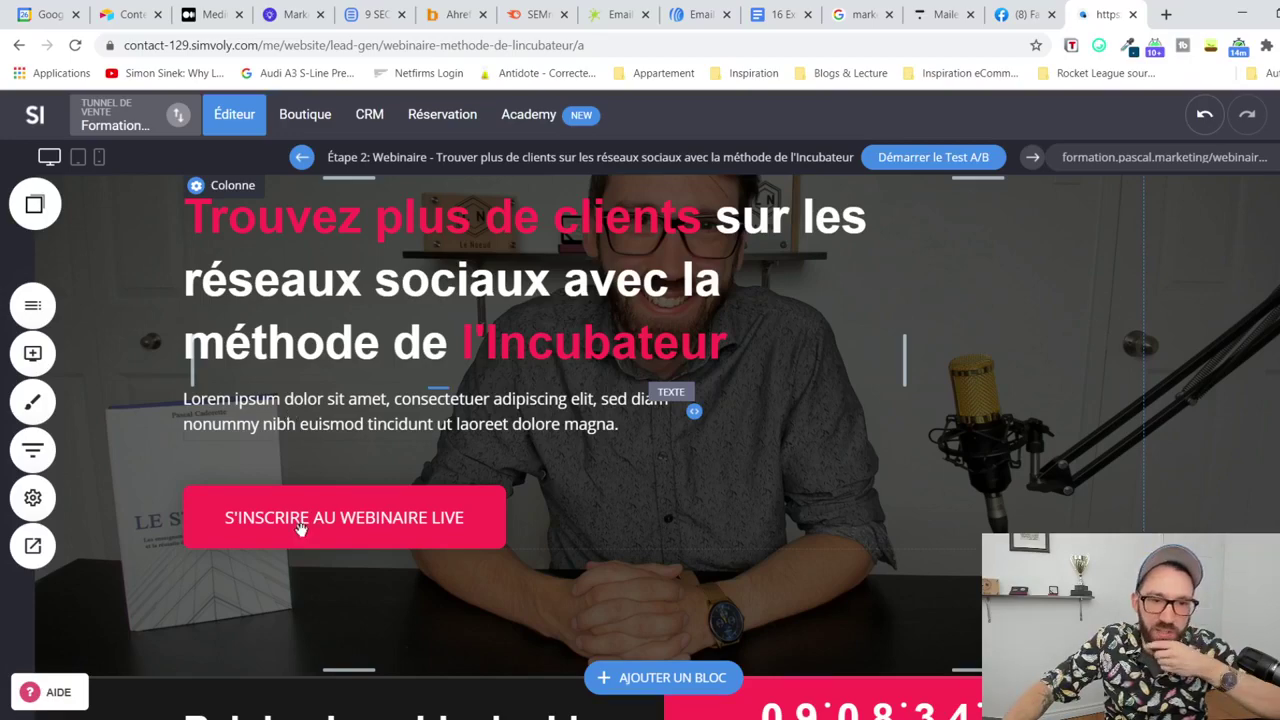
scroll(305, 530, "down", 5)
scroll(307, 534, "down", 1)
scroll(300, 480, "up", 4)
scroll(300, 450, "down", 6)
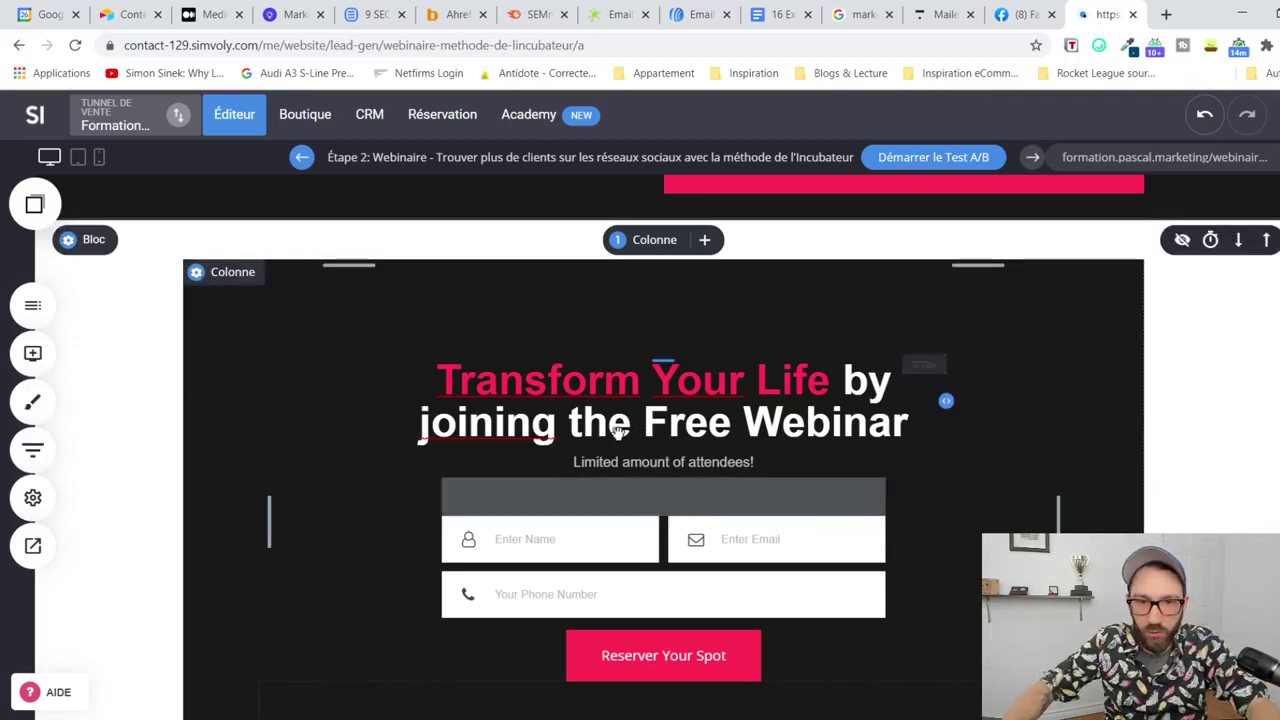
Step: Add a source code element above the registration form's title containing <div id="form"></div>
left_click(30, 356)
scroll(148, 400, "down", 4)
left_click_drag(148, 525, 636, 242)
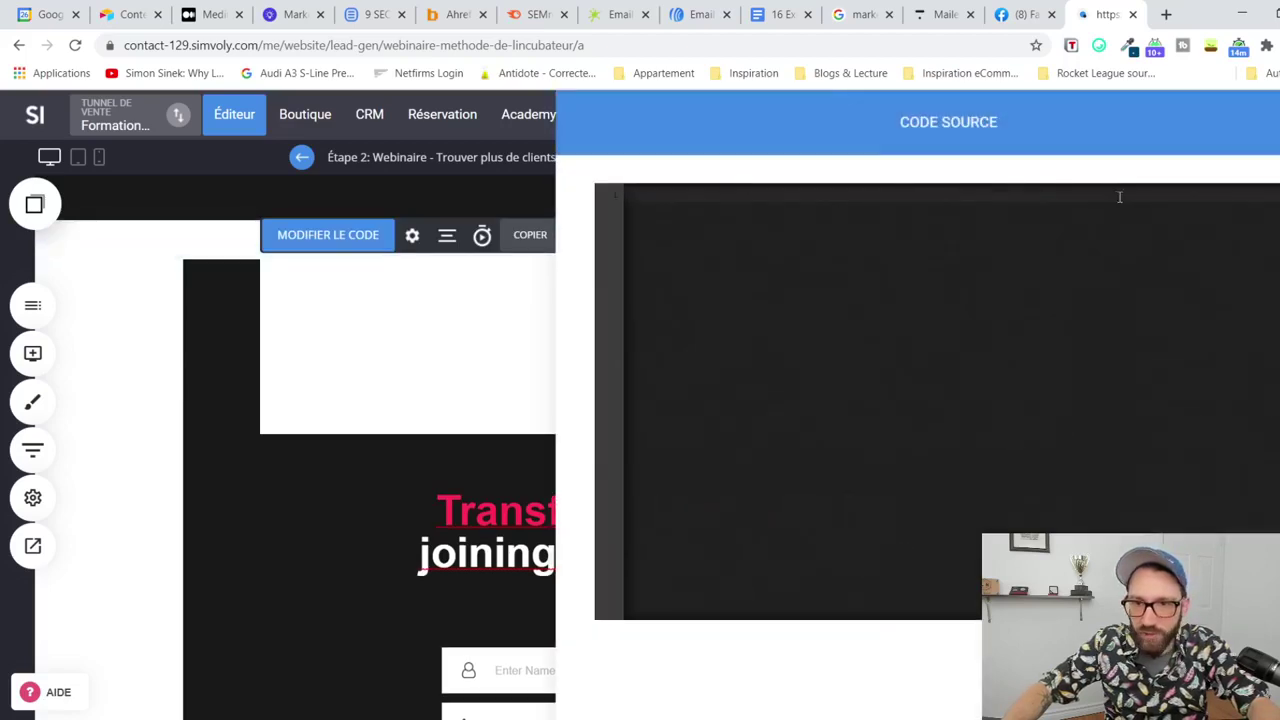
left_click(1103, 195)
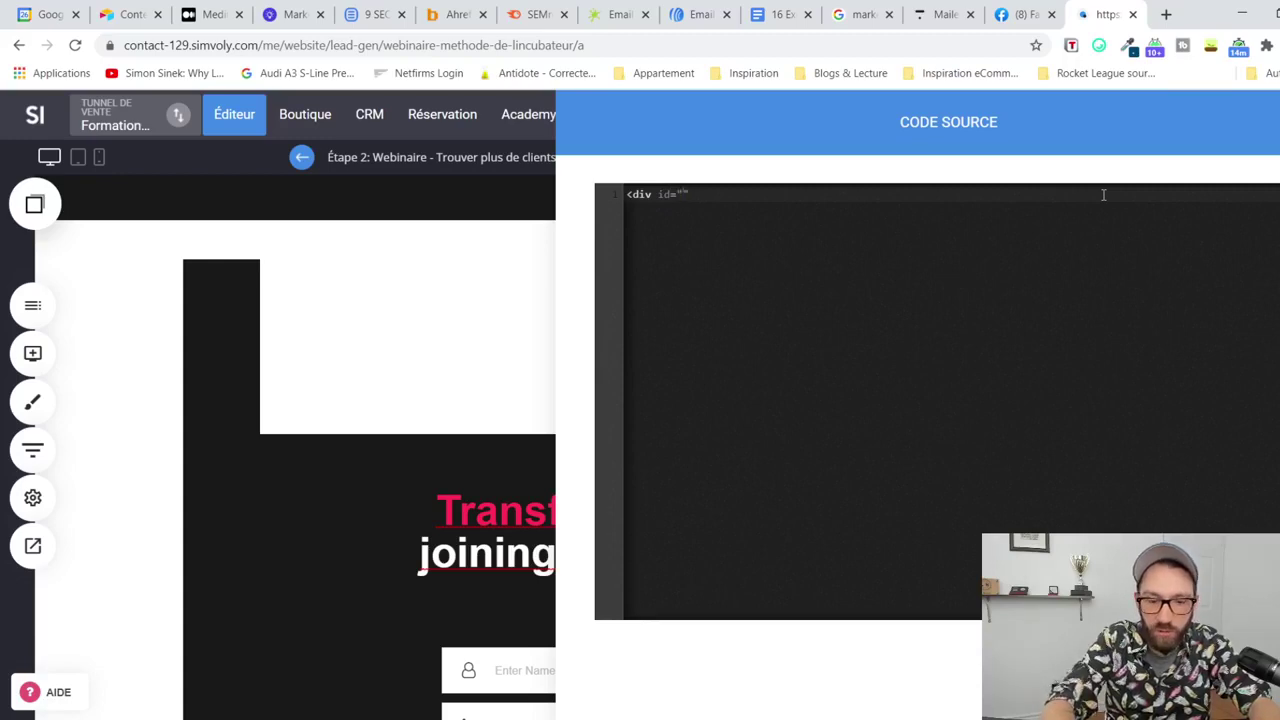
type("<div id=\"form\"></div>")
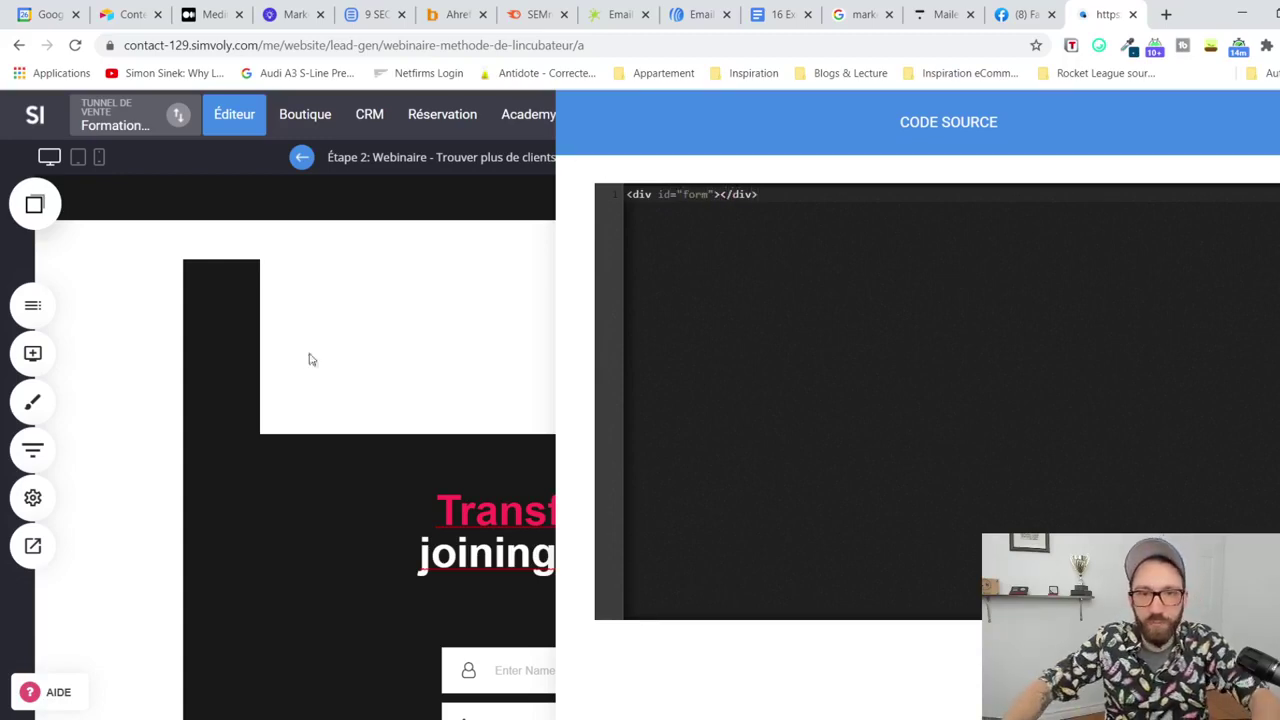
left_click(209, 406)
Step: Link the "S'INSCRIRE AU WEBINAIRE LIVE" button to the form anchor as an external link opening in the same tab, and save the page
scroll(640, 425, "up", 2)
scroll(635, 418, "up", 3)
mouse_move(386, 357)
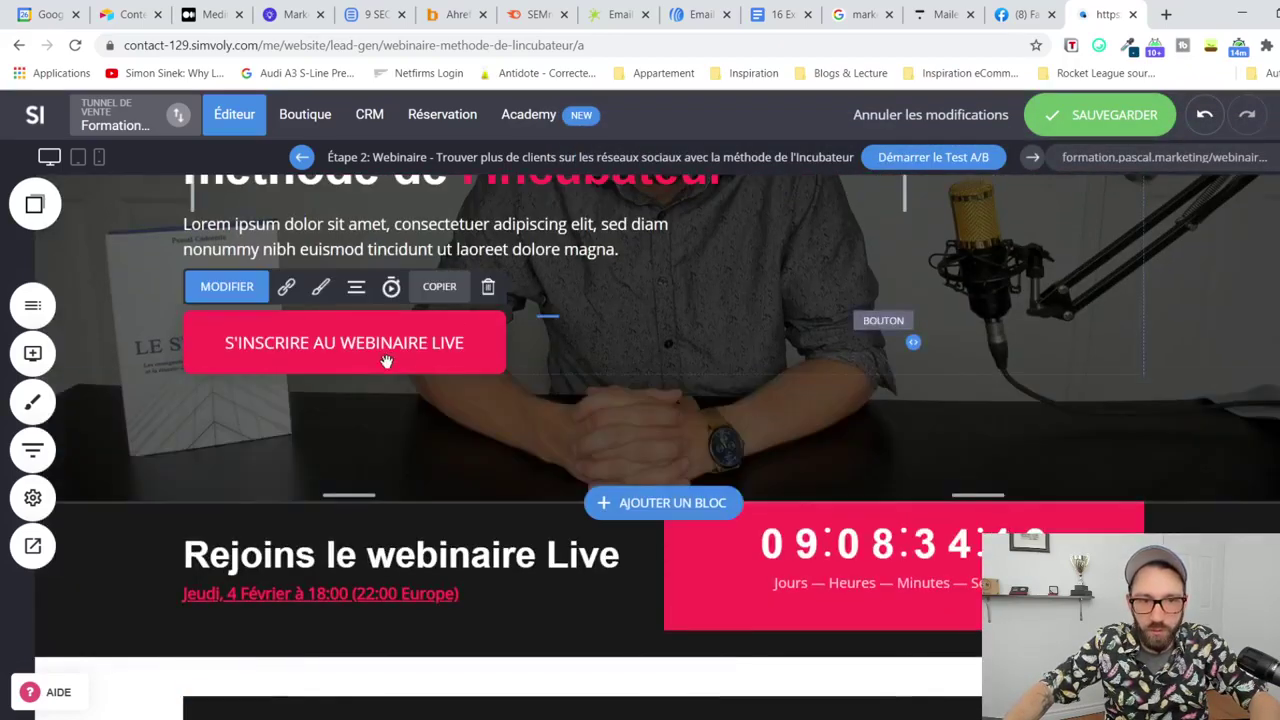
left_click(288, 288)
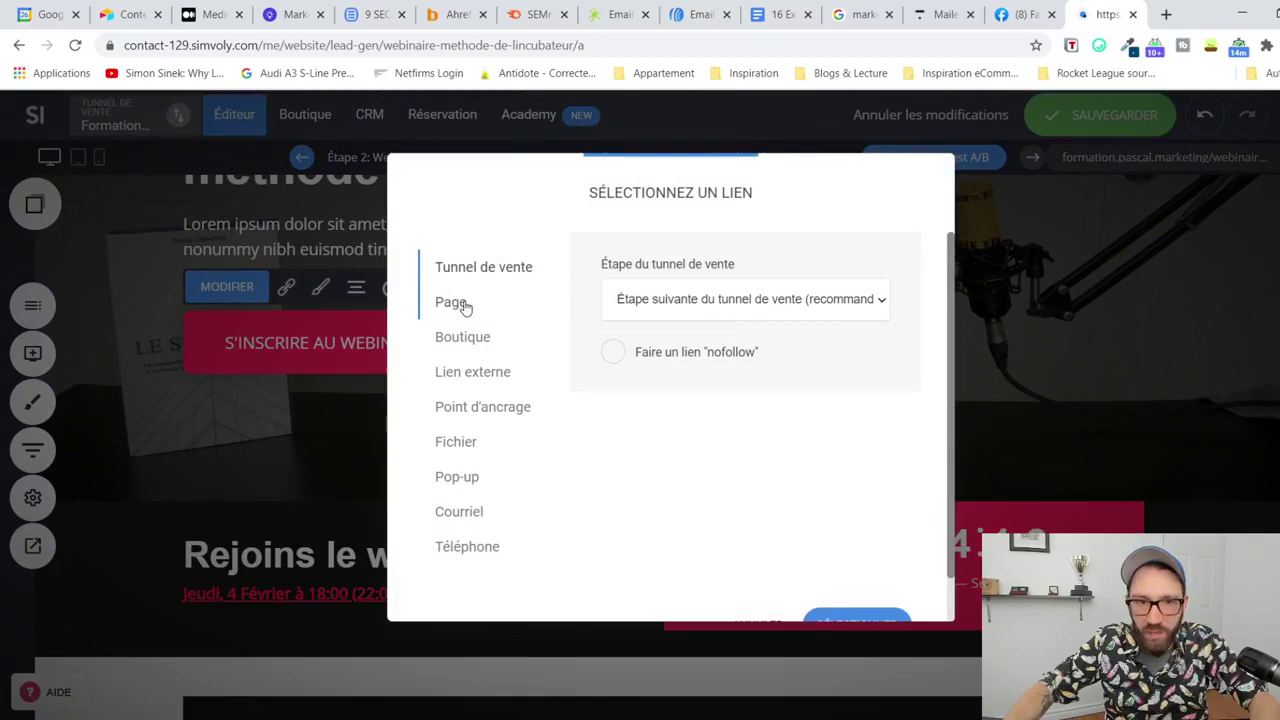
left_click(472, 371)
left_click(709, 365)
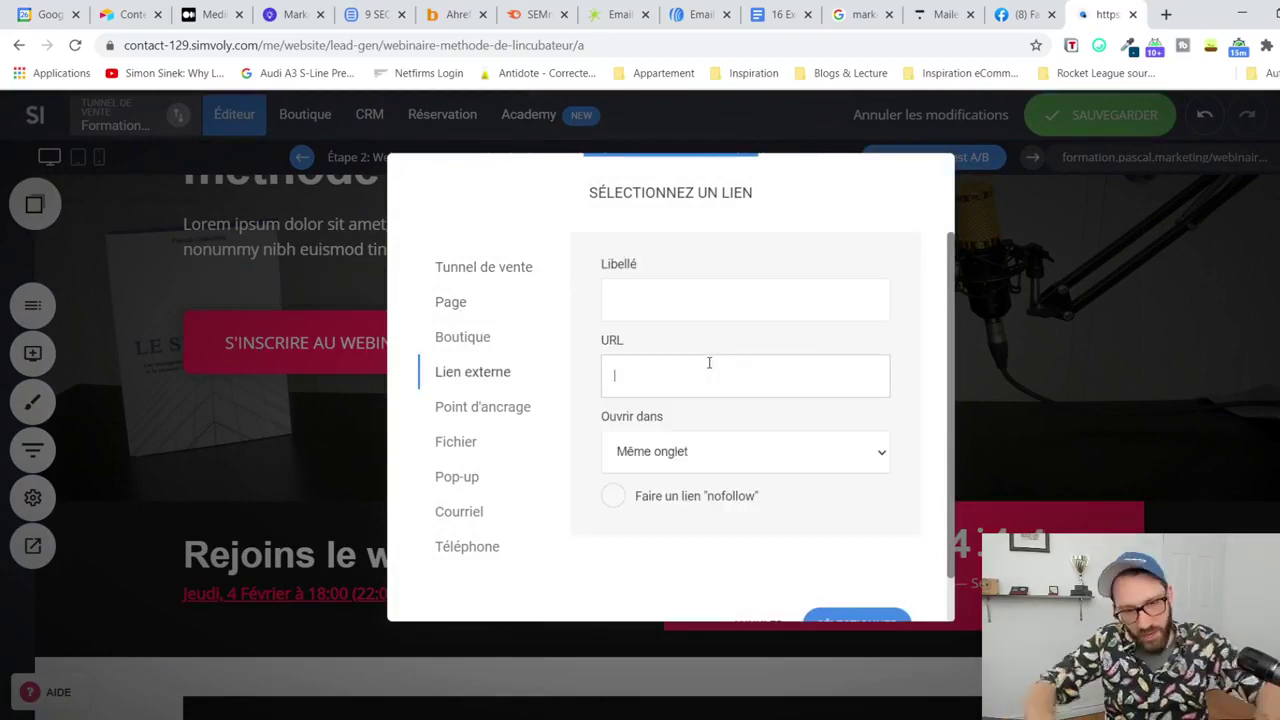
left_click(866, 625)
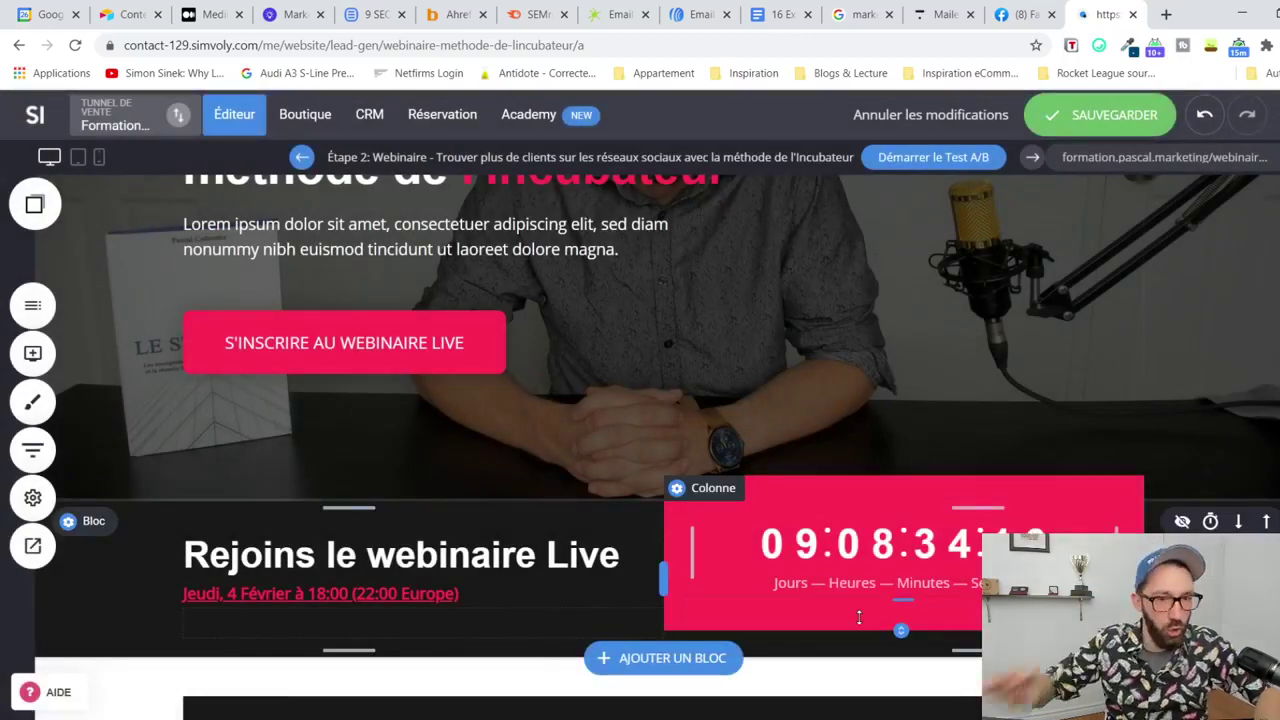
scroll(472, 358, "up", 2)
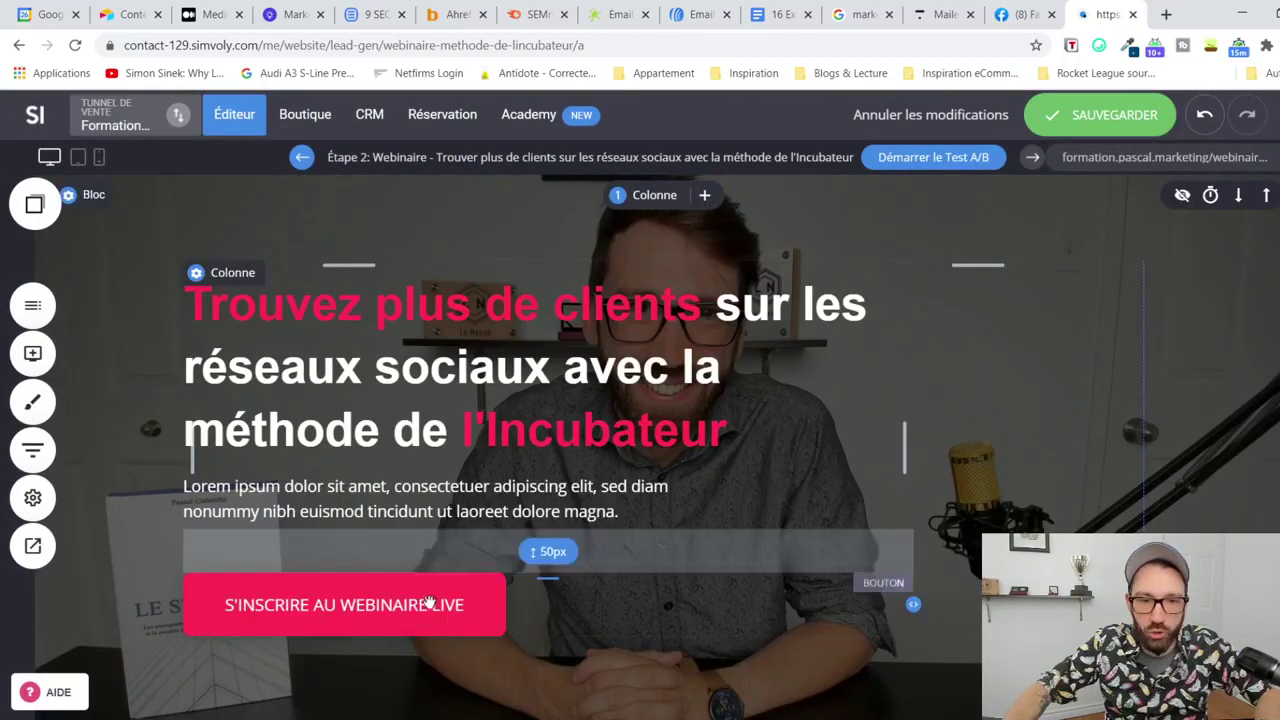
scroll(429, 606, "down", 4)
scroll(663, 420, "down", 4)
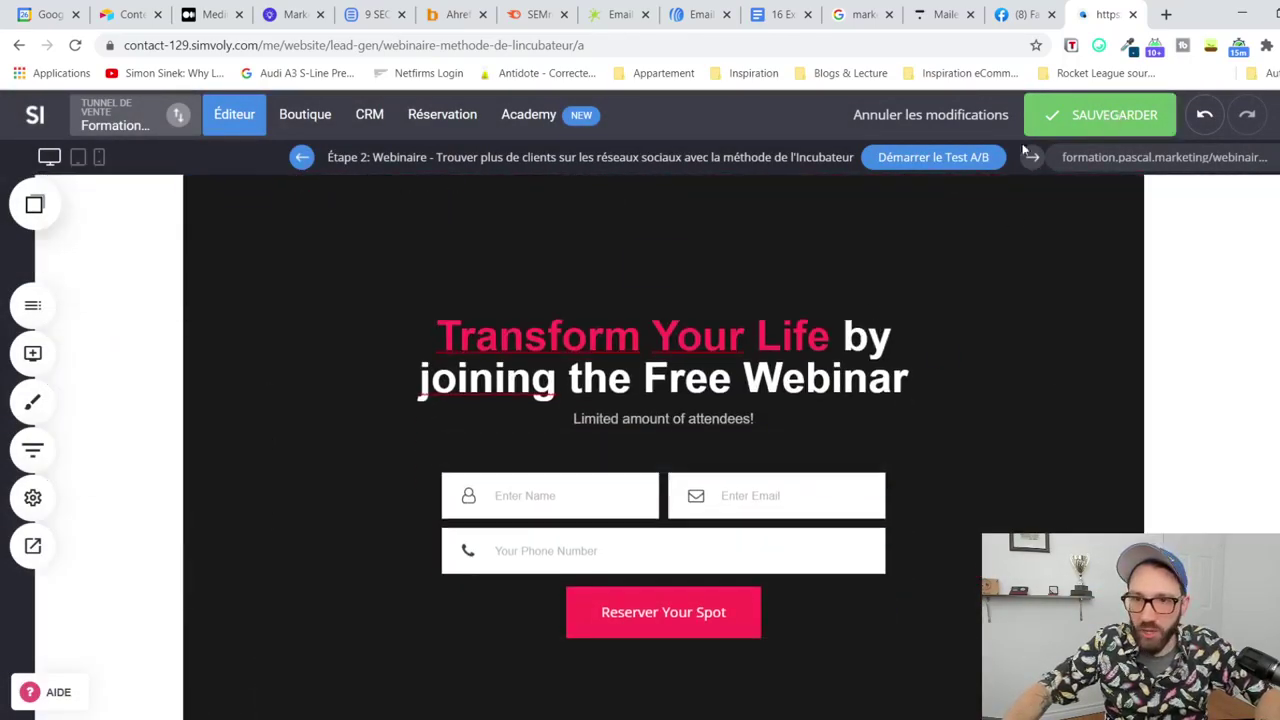
left_click(1109, 123)
Step: Preview the page, test the hero button's jump to the registration form twice, and return to the editor
left_click(33, 545)
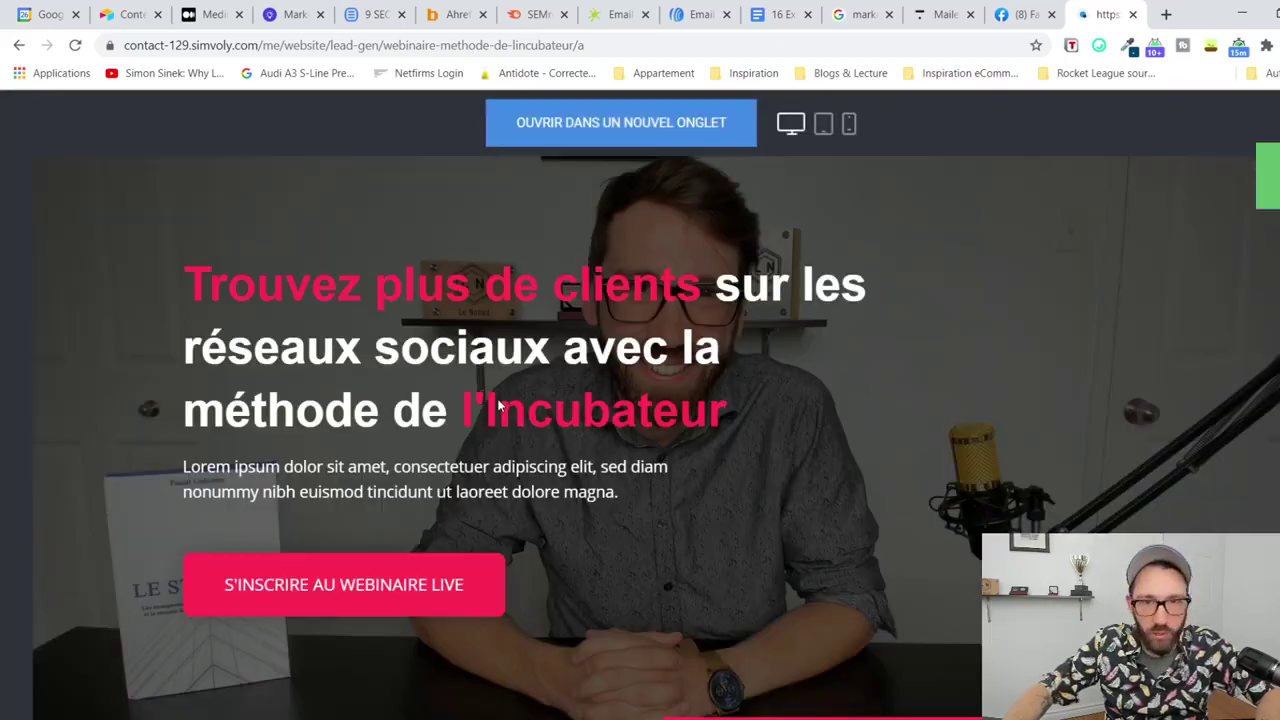
left_click(365, 601)
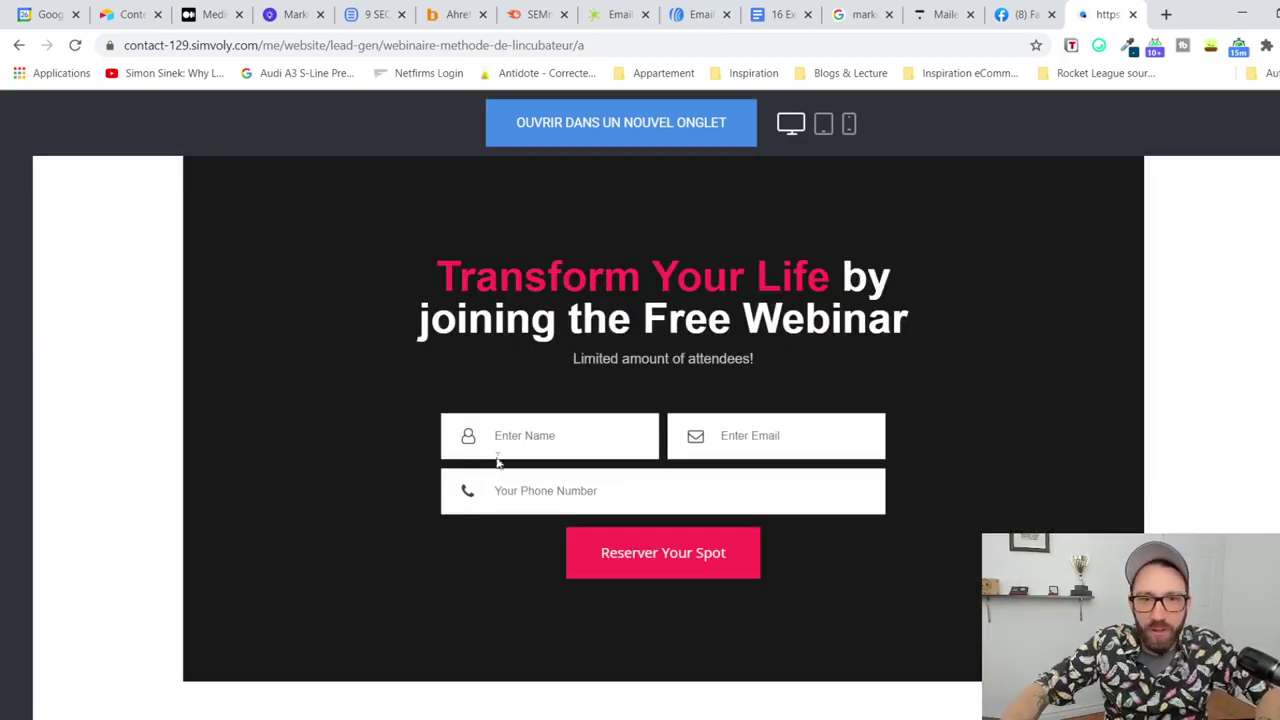
scroll(497, 457, "up", 15)
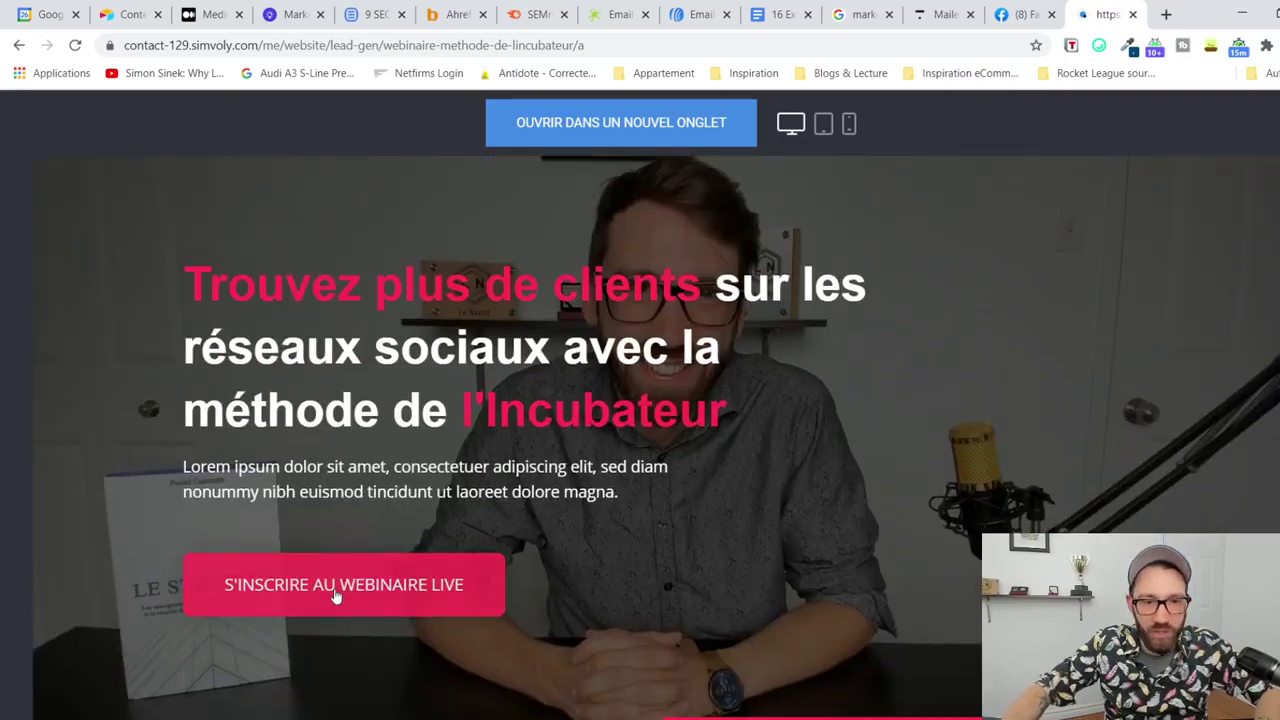
left_click(336, 596)
scroll(334, 591, "up", 10)
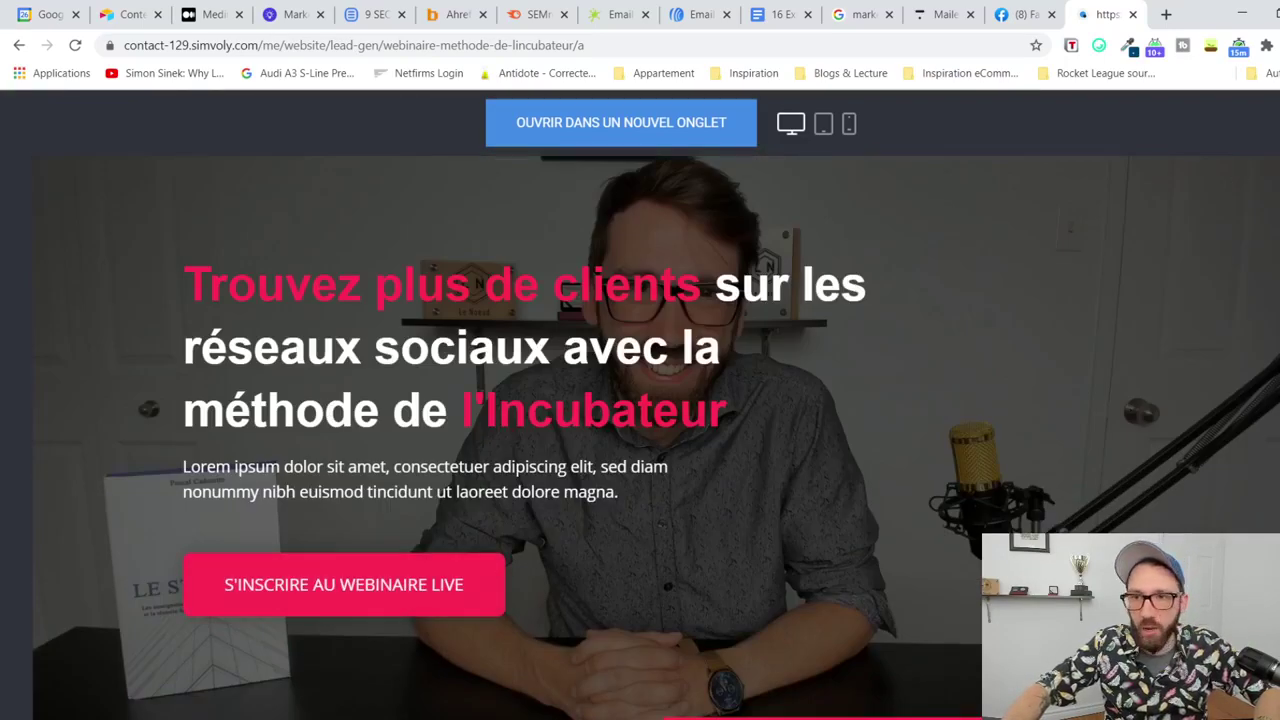
key("Escape")
scroll(465, 400, "up", 3)
scroll(465, 400, "up", 3)
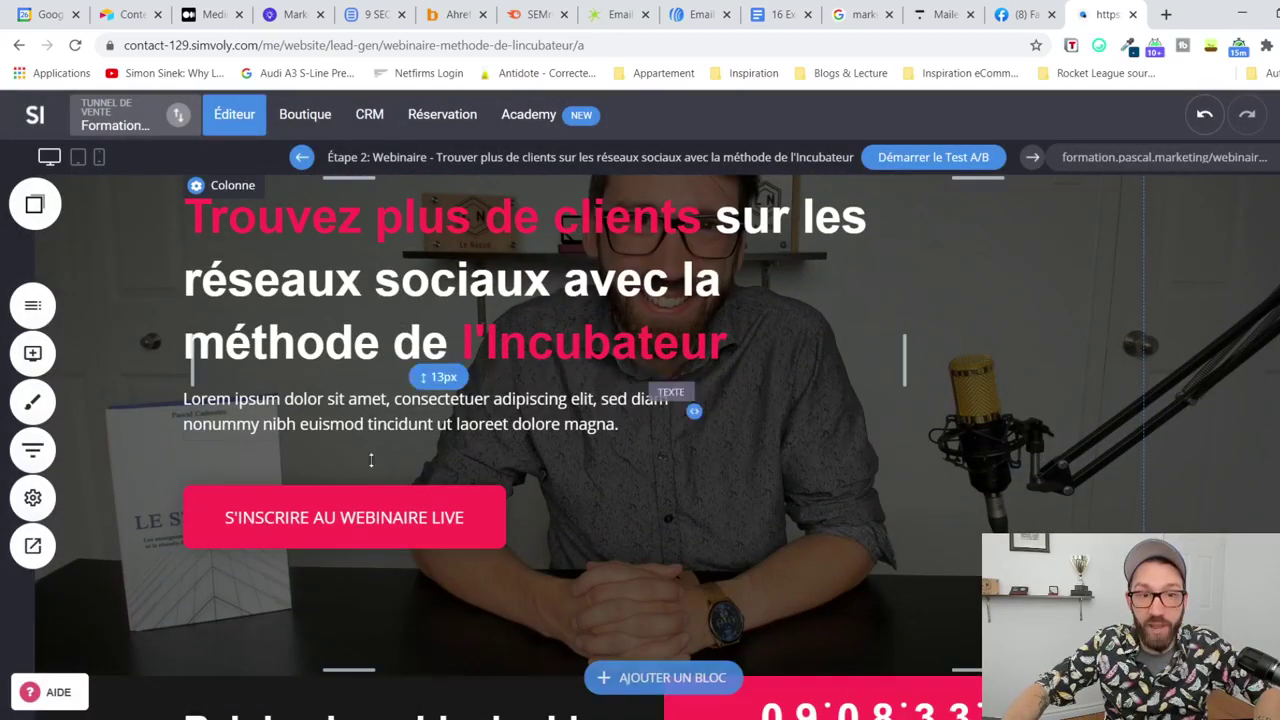
Step: Check the link set on the "S'INSCRIRE AU WEBINAIRE LIVE" button and review the page between the hero and the registration form
left_click(342, 512)
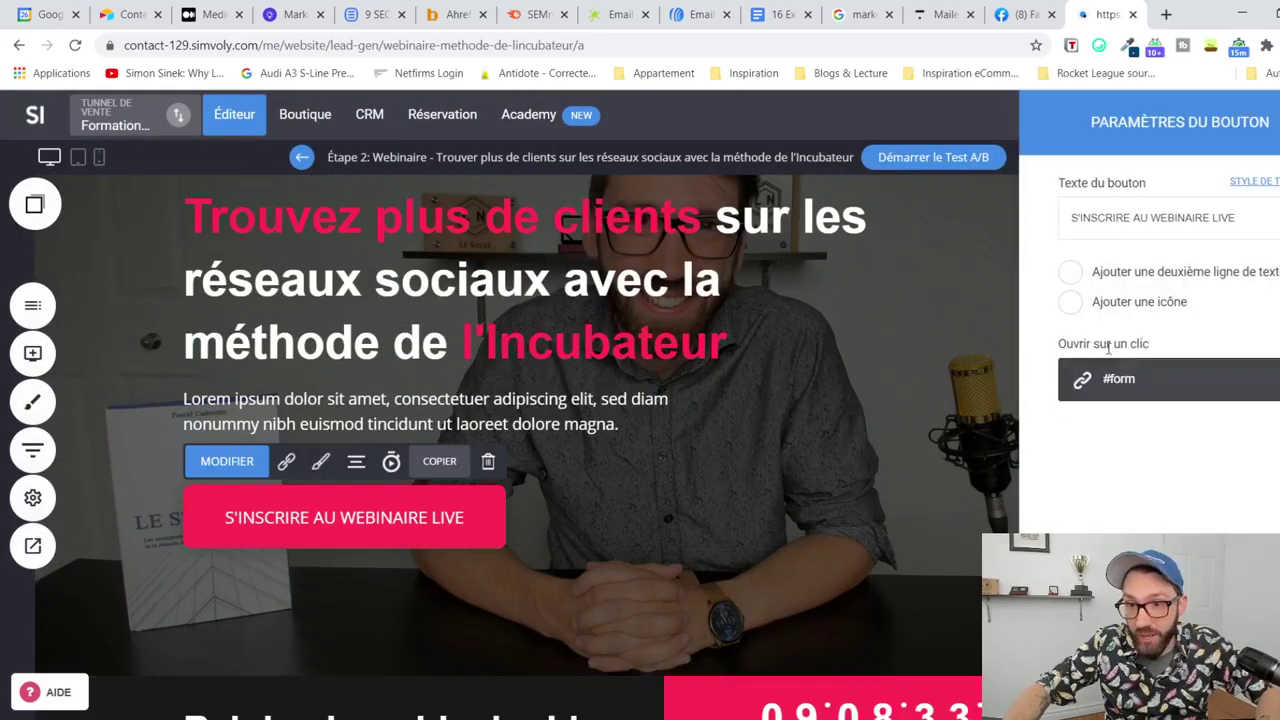
left_click(888, 325)
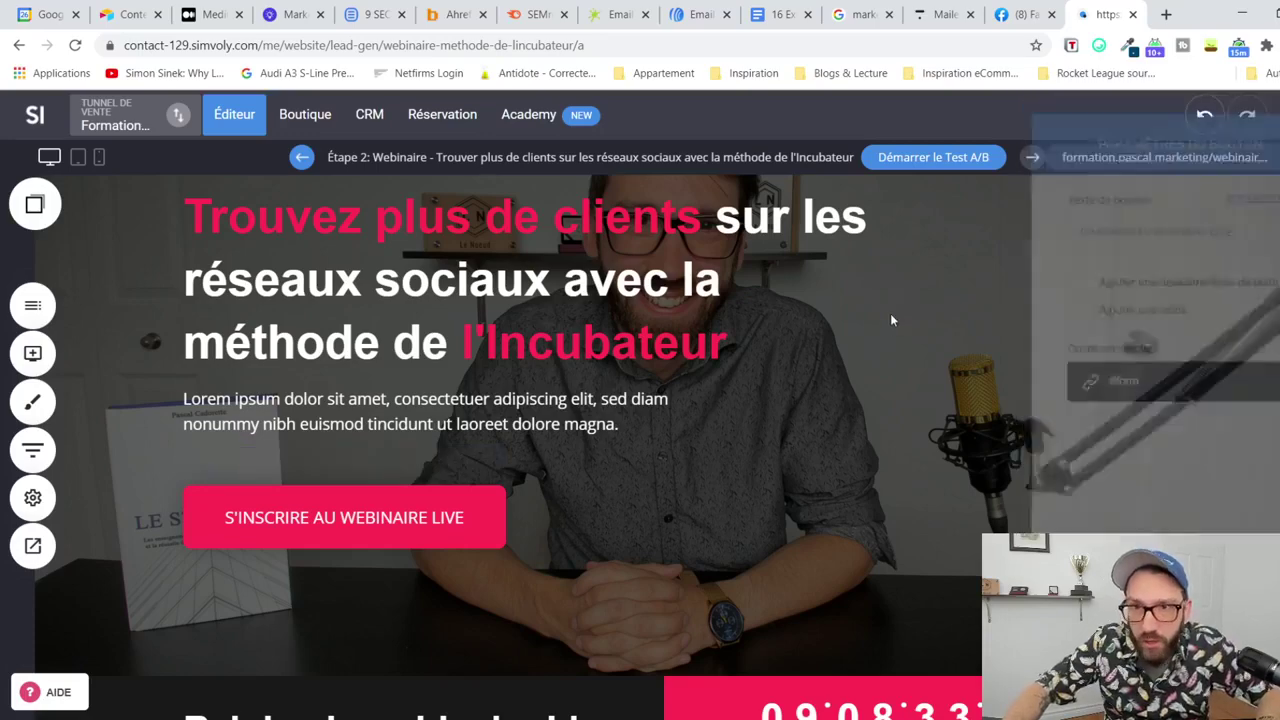
scroll(420, 508, "down", 5)
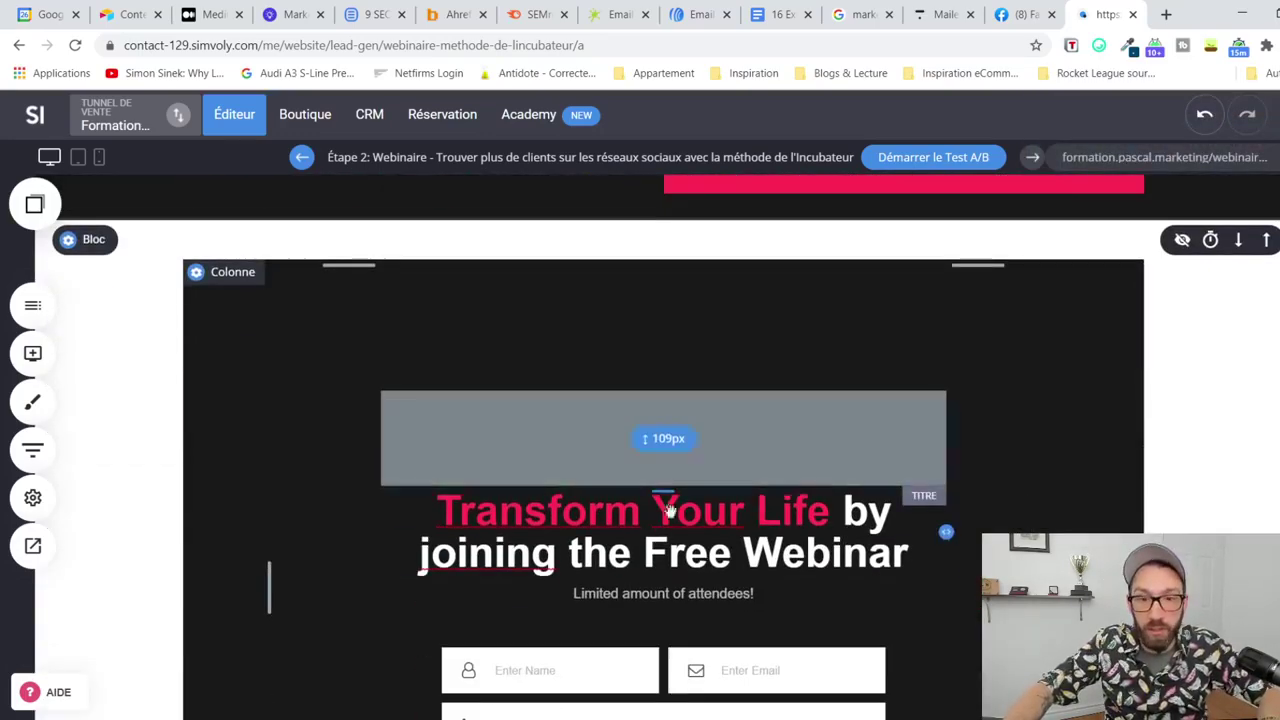
scroll(777, 463, "up", 2)
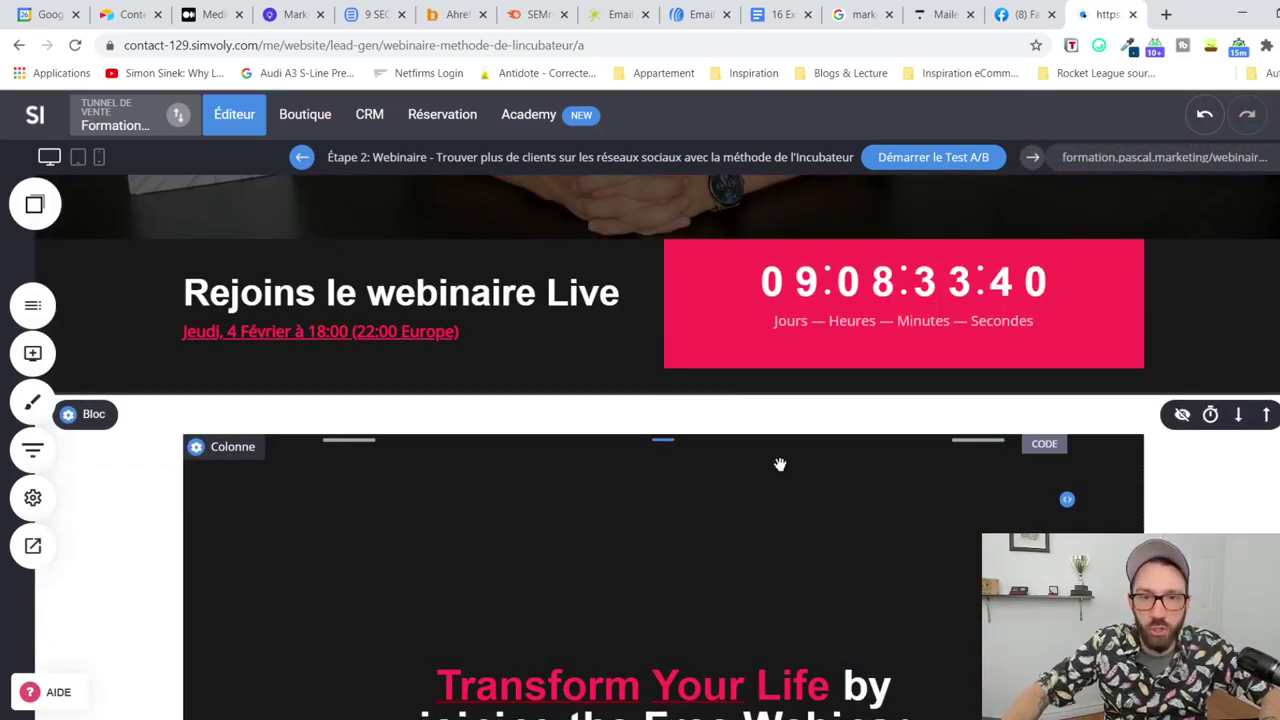
scroll(640, 458, "down", 1)
scroll(366, 446, "up", 3)
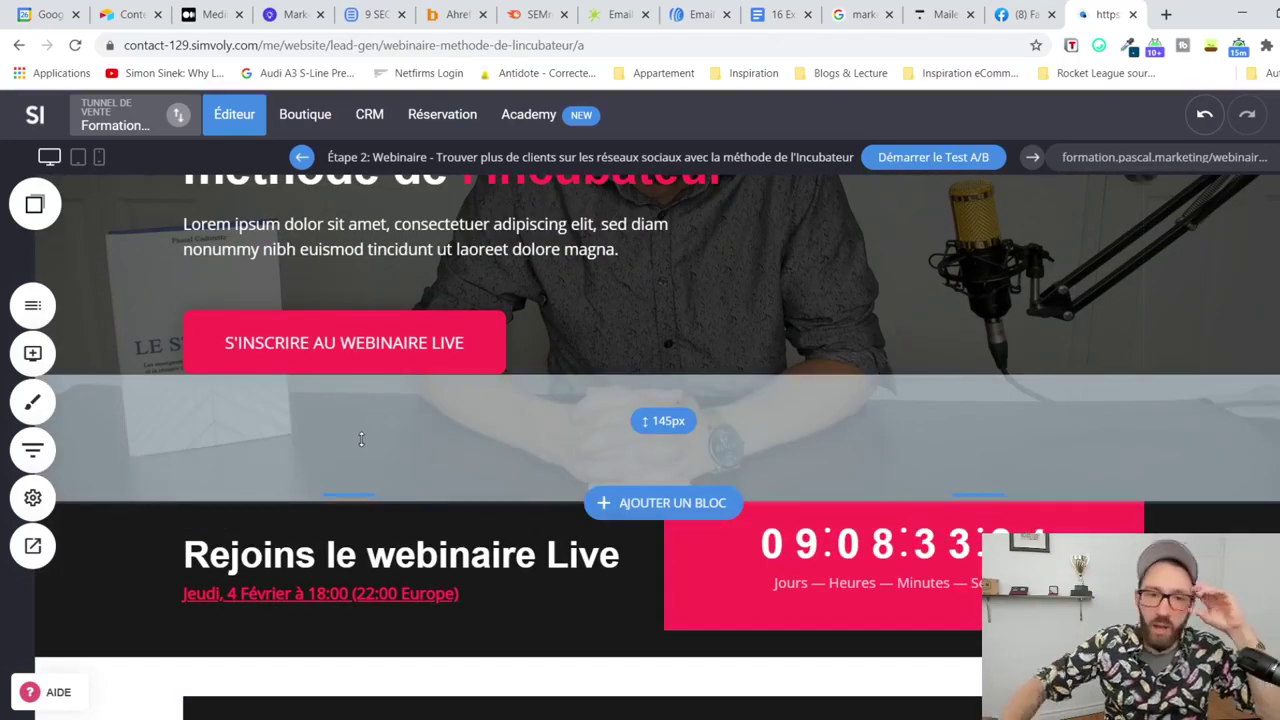
scroll(490, 357, "up", 2)
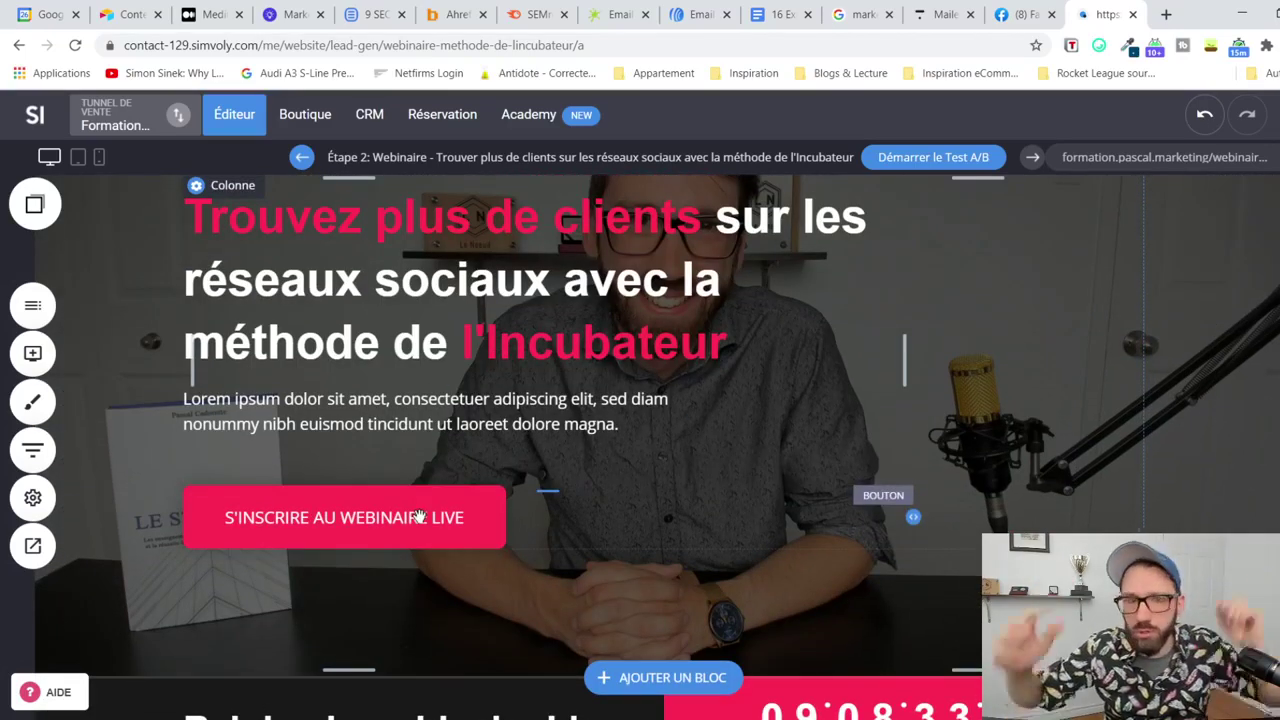
scroll(455, 447, "up", 1)
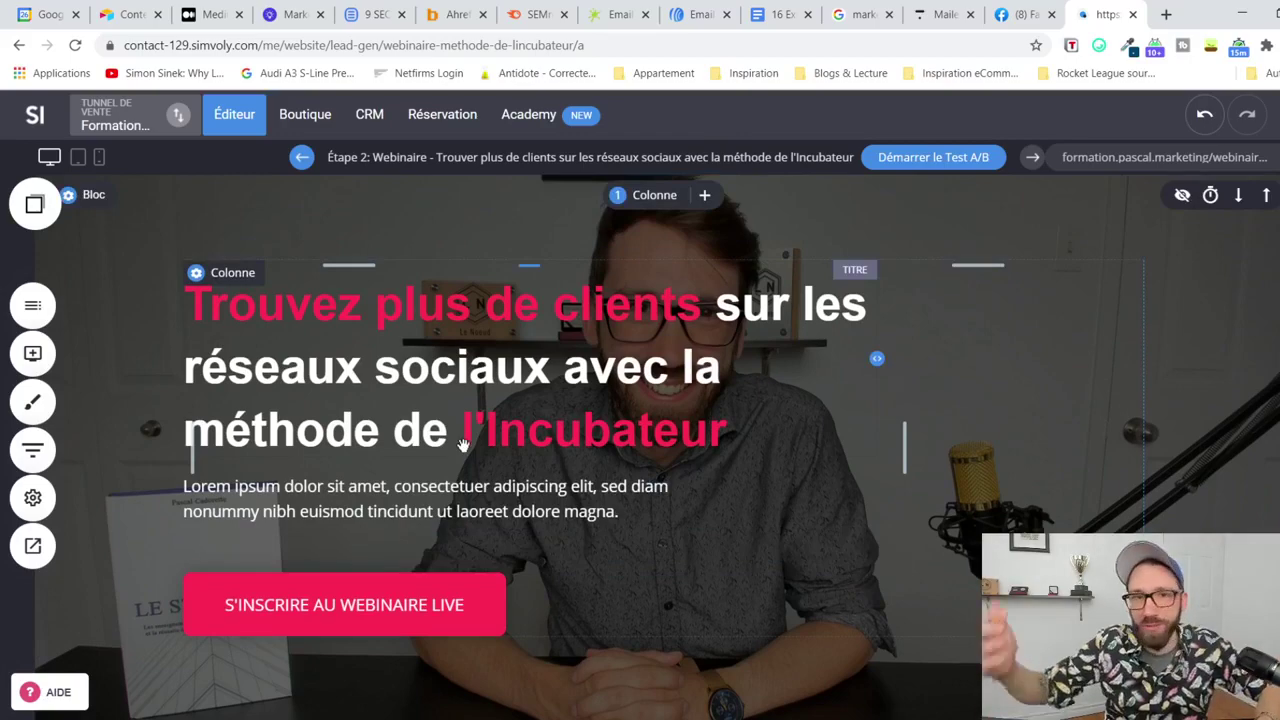
Step: Replace the registration form's title with "Trouve plus de clients sur les réseaux sociaux avec la méthode de l'Incubateur"
scroll(478, 429, "down", 1)
scroll(479, 429, "down", 4)
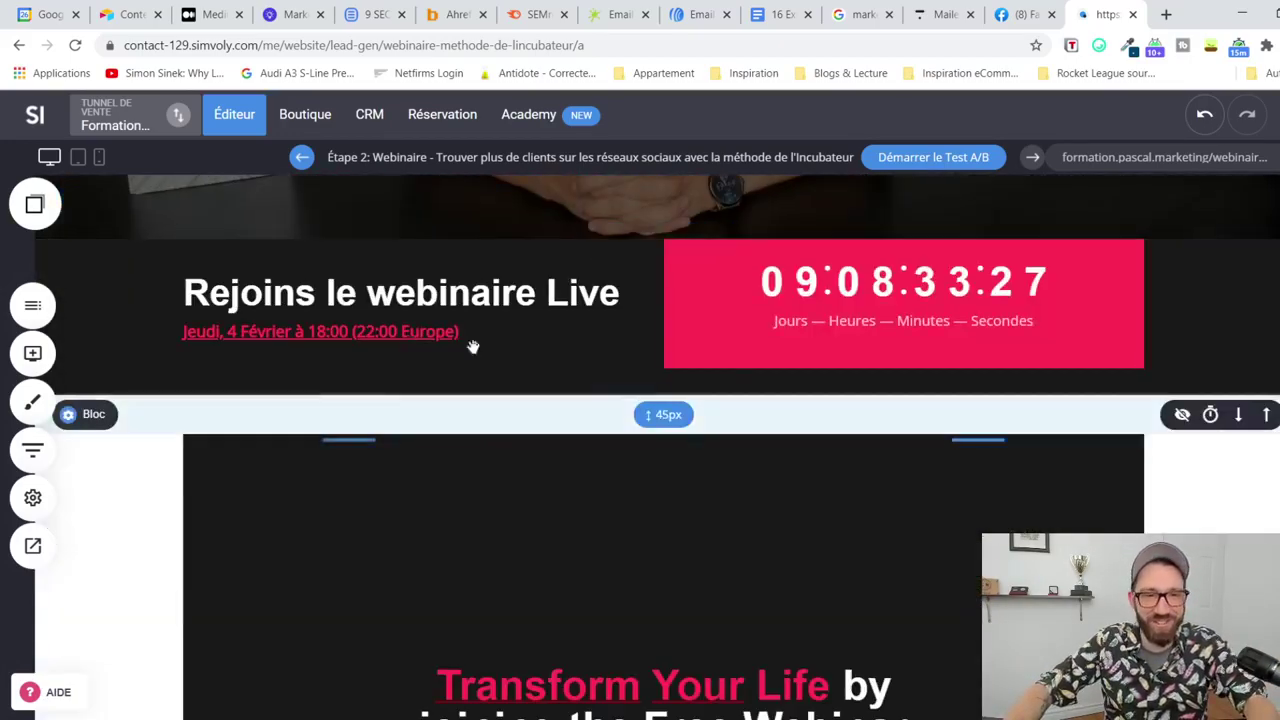
scroll(1165, 516, "down", 3)
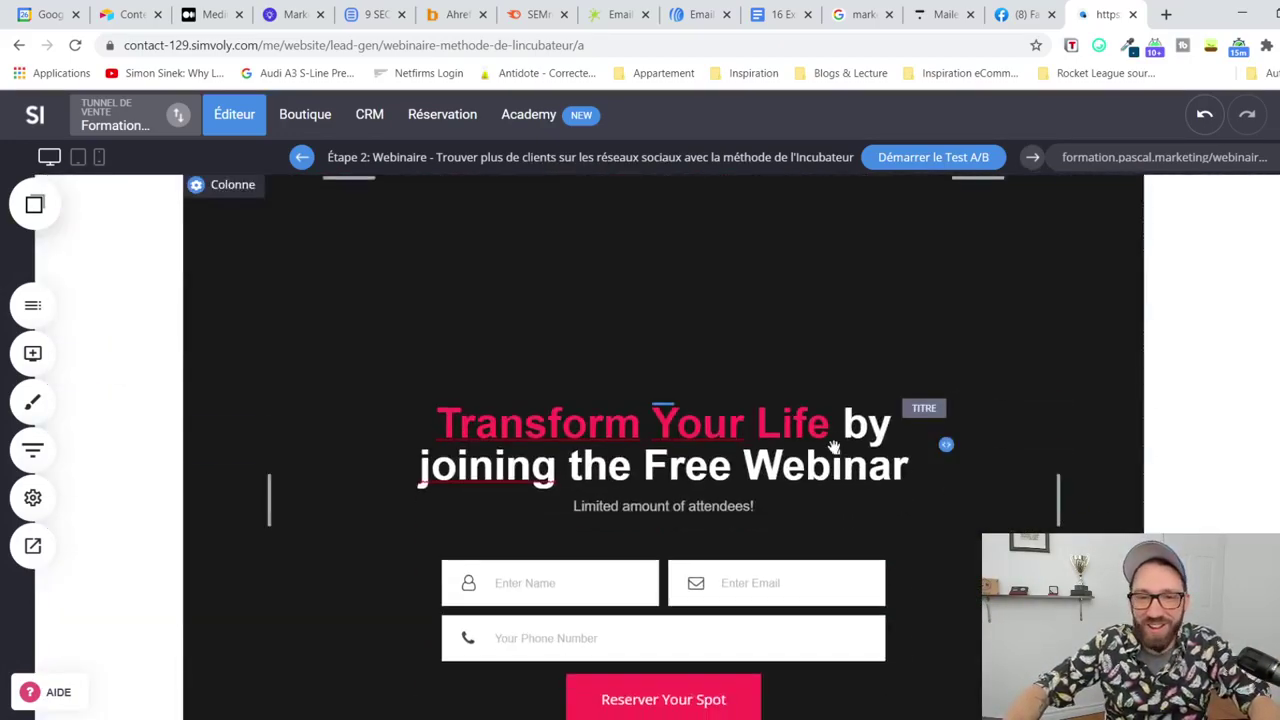
left_click(833, 445)
type("Trouve plsu")
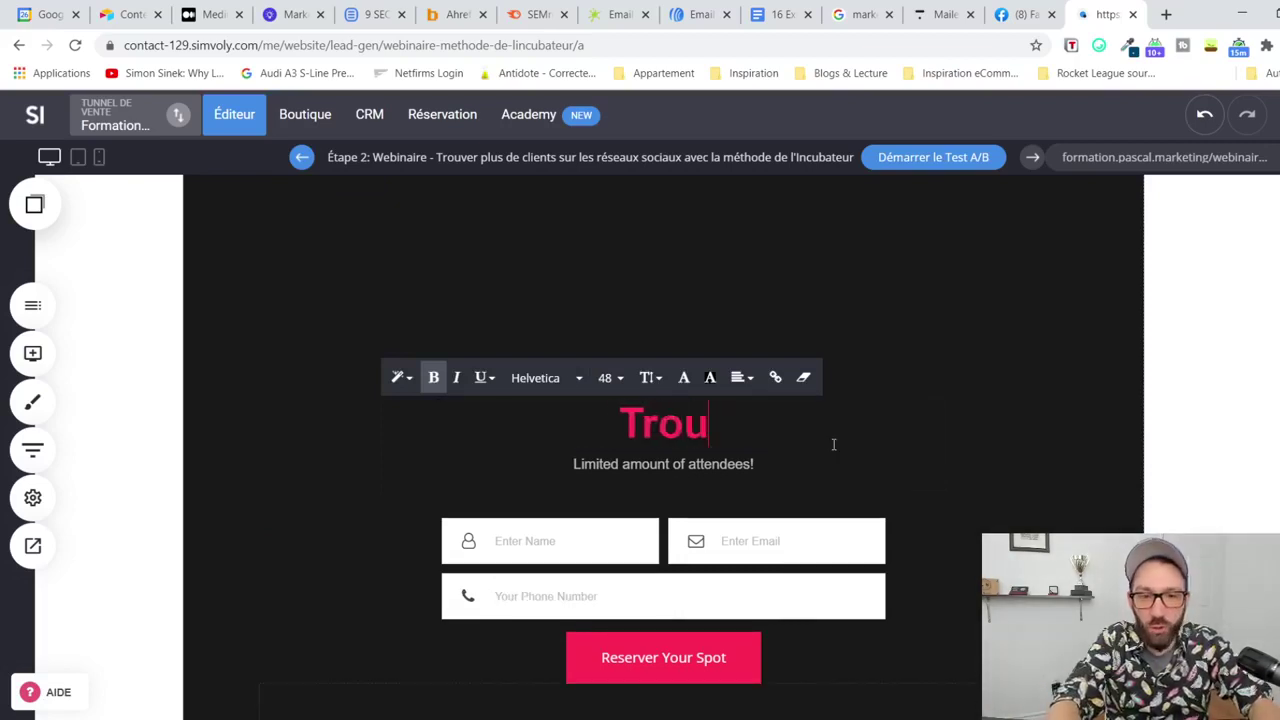
key("BackSpace")
key("BackSpace")
type("us d")
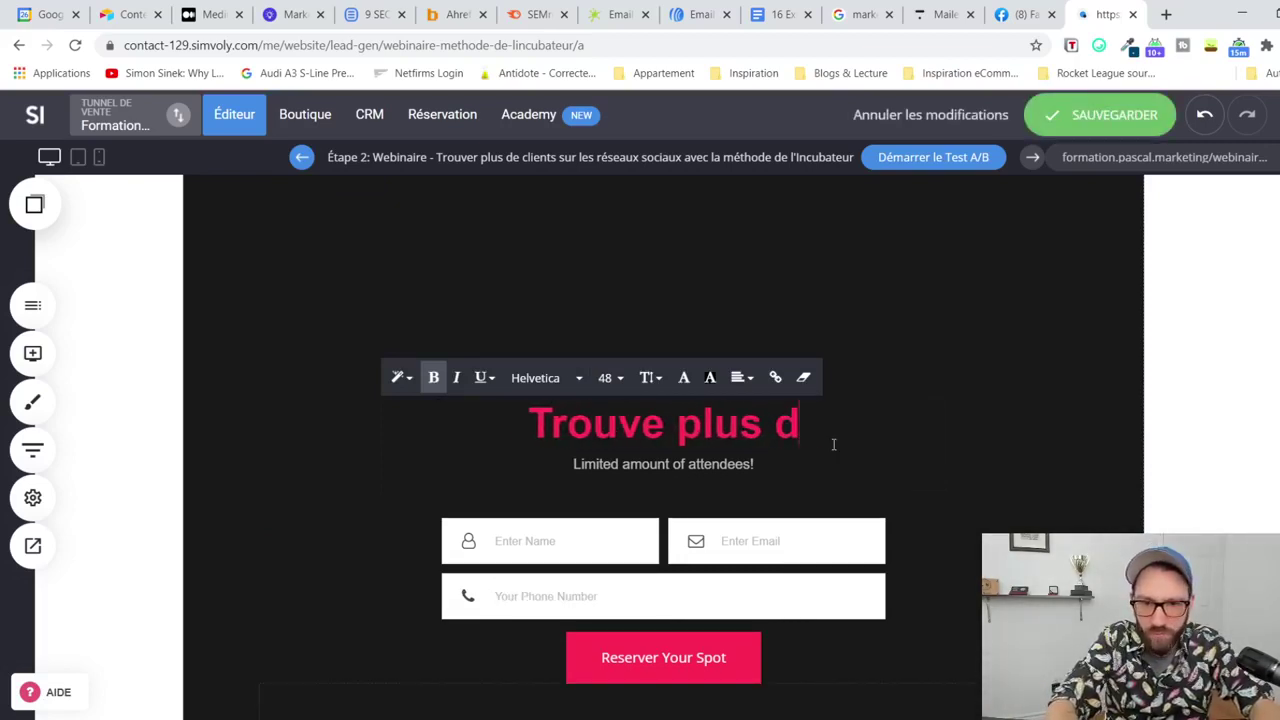
type("e clients sur les rés")
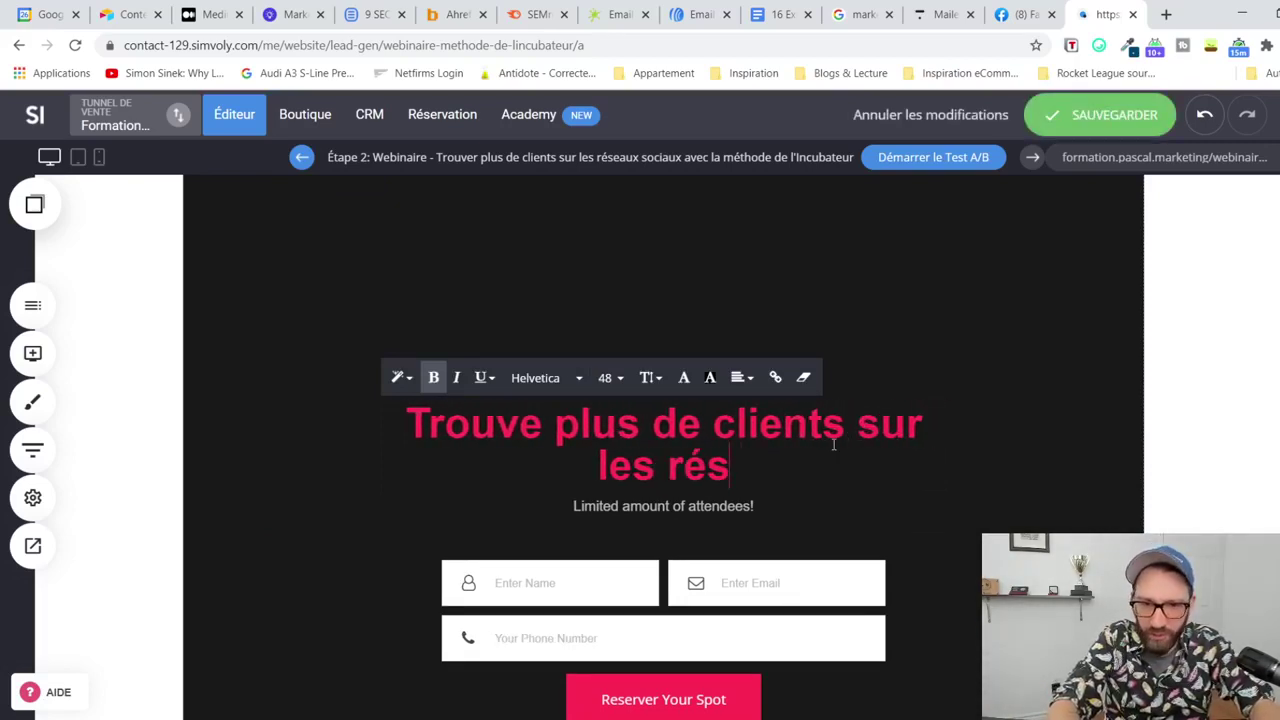
type("eaux soci")
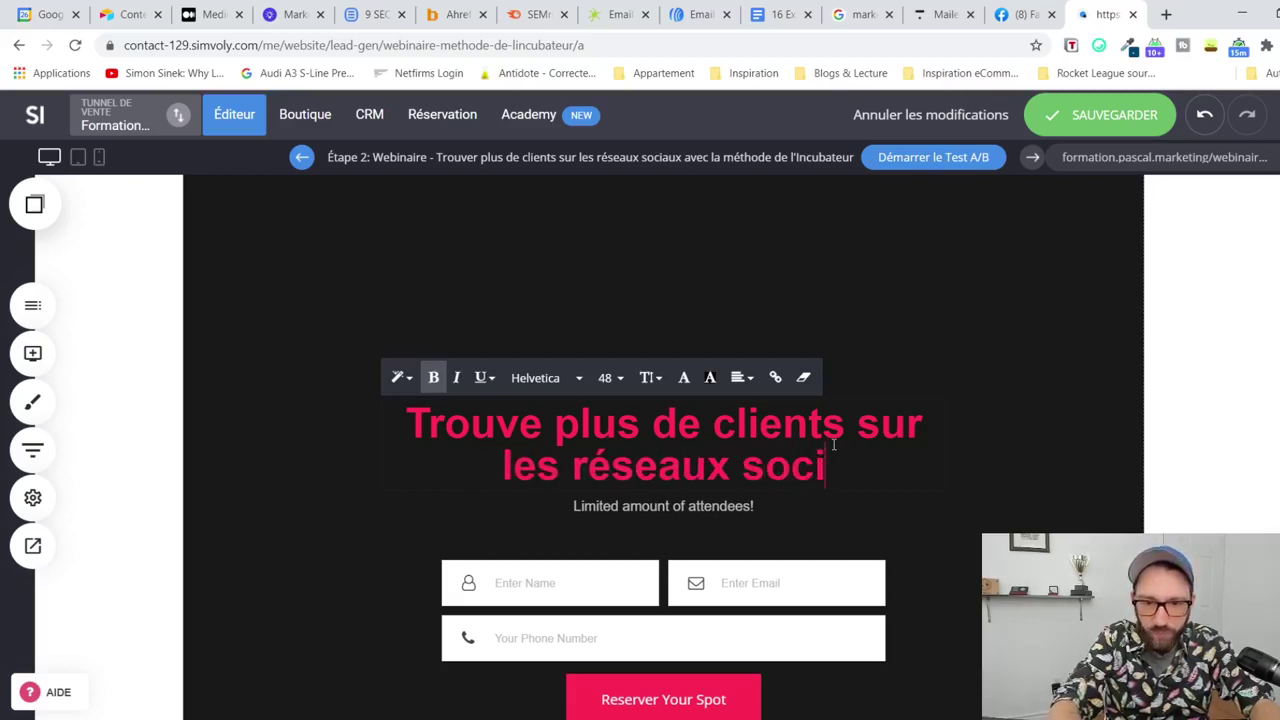
type("aux avec la méthode de l'in")
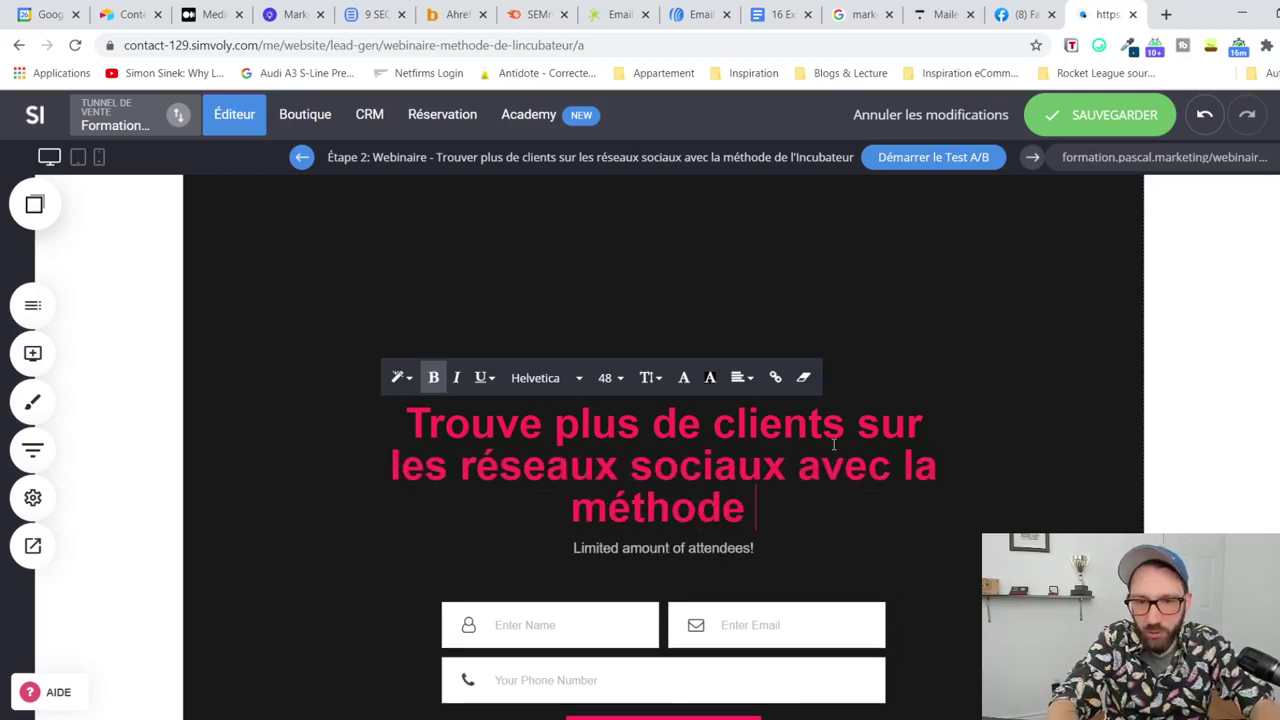
key("BackSpace")
key("BackSpace")
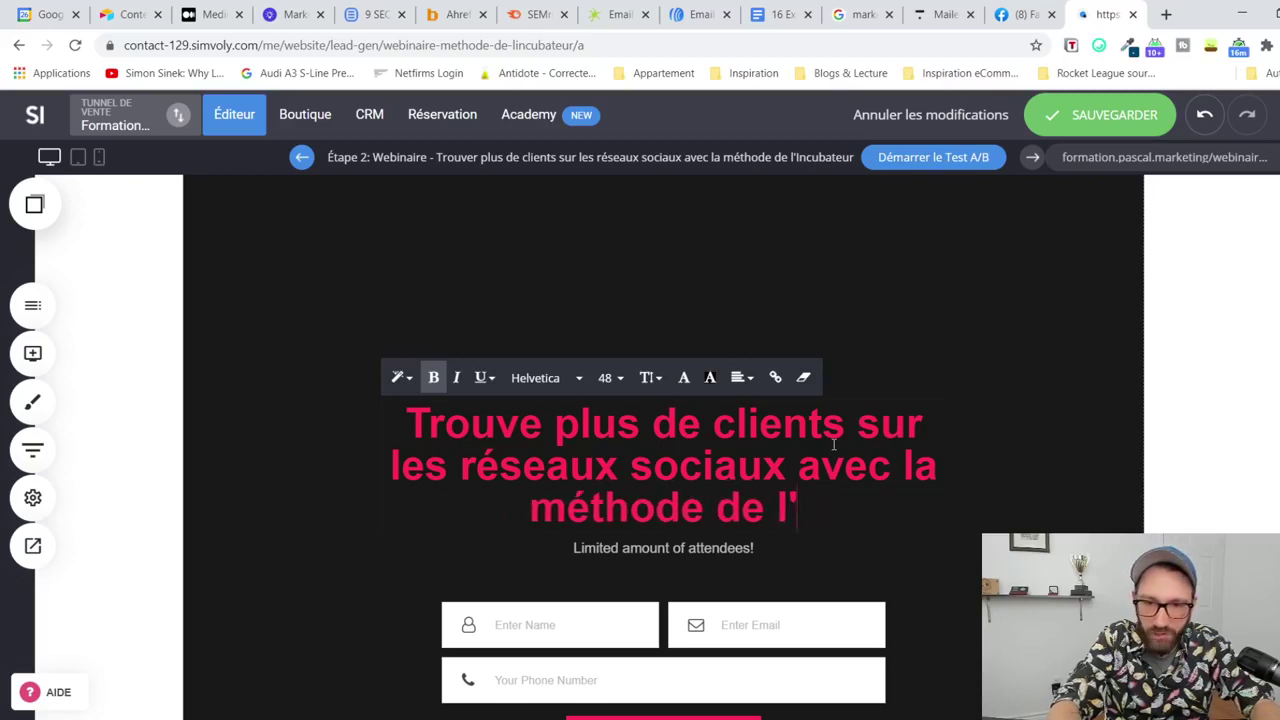
type("Incuab")
key("BackSpace")
key("BackSpace")
type("bateur")
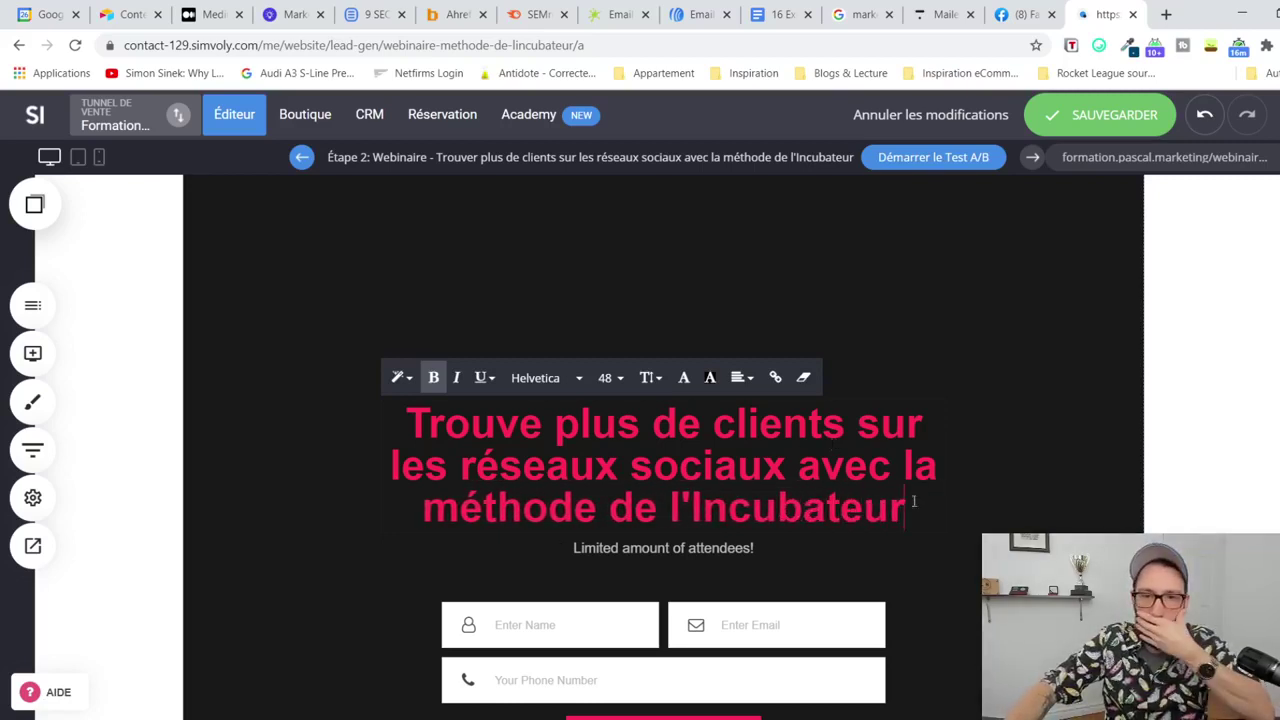
Step: Set the text colour of the whole registration form title to white (FFFFFF)
key("ctrl+a")
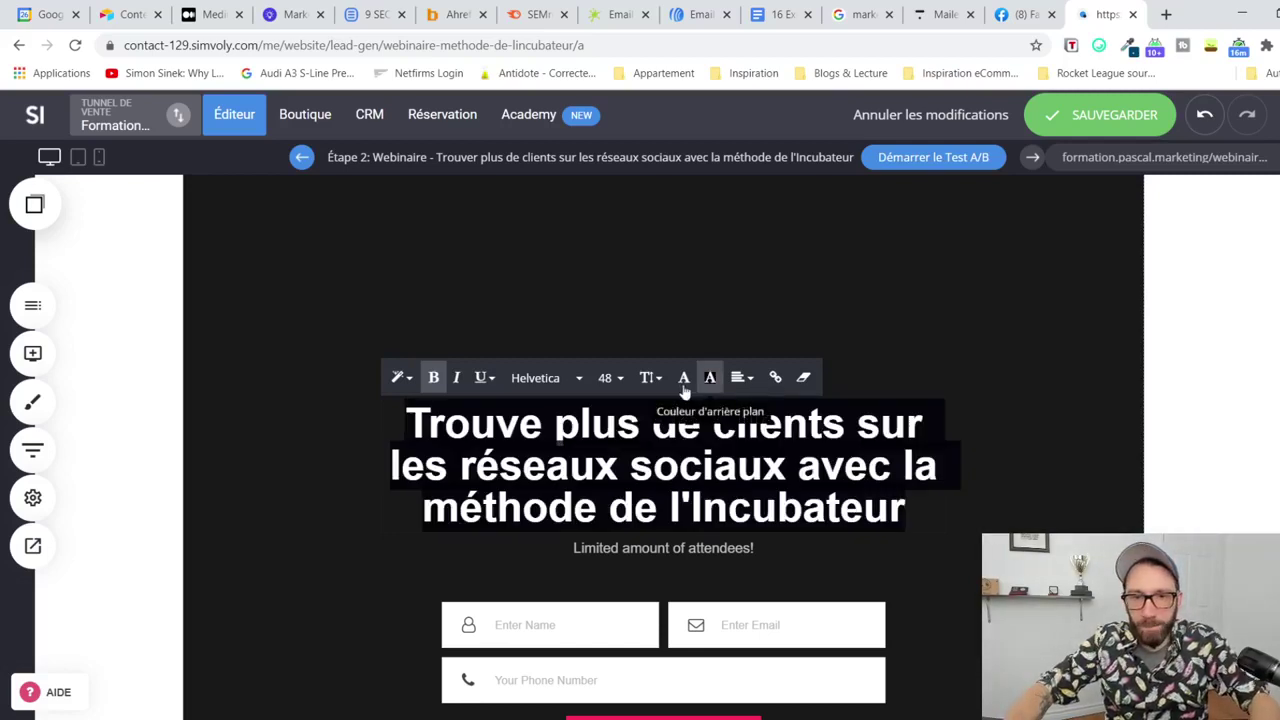
left_click(684, 377)
left_click(942, 598)
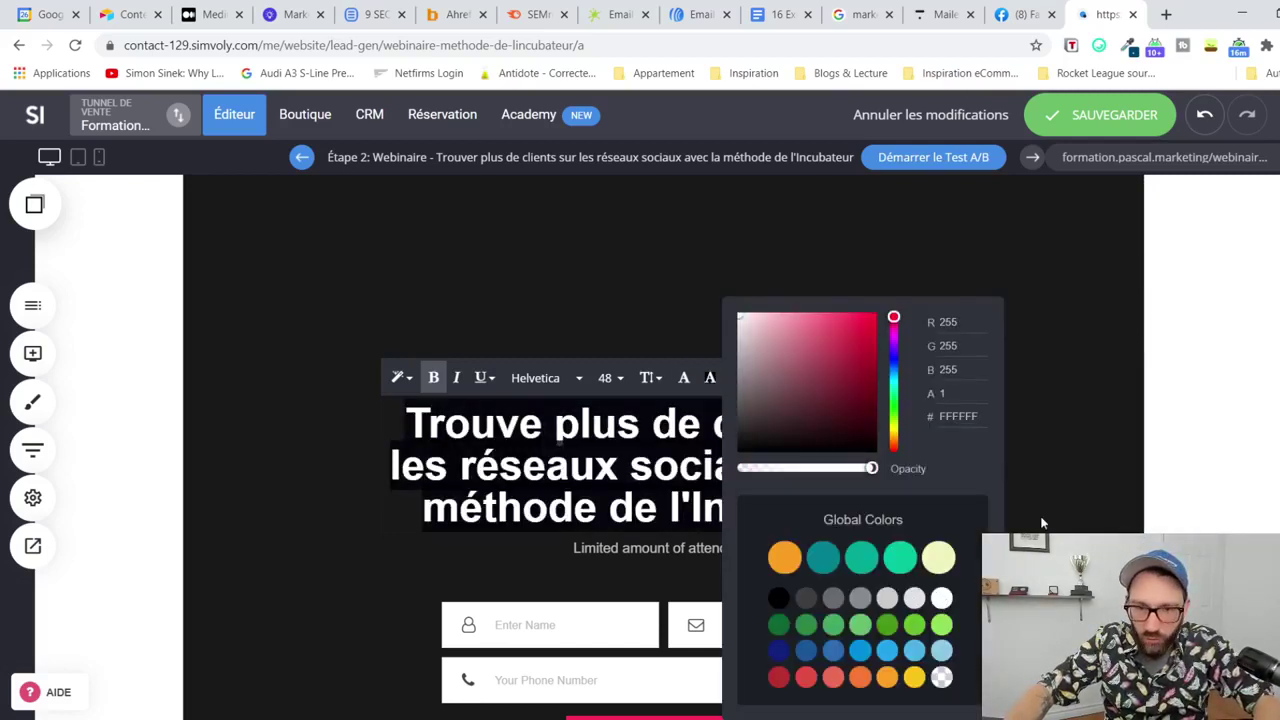
left_click(1041, 522)
Step: Try to apply a custom hex colour to "Trouve plus de clients" in the form title, and undo the title's changes
left_click(559, 414)
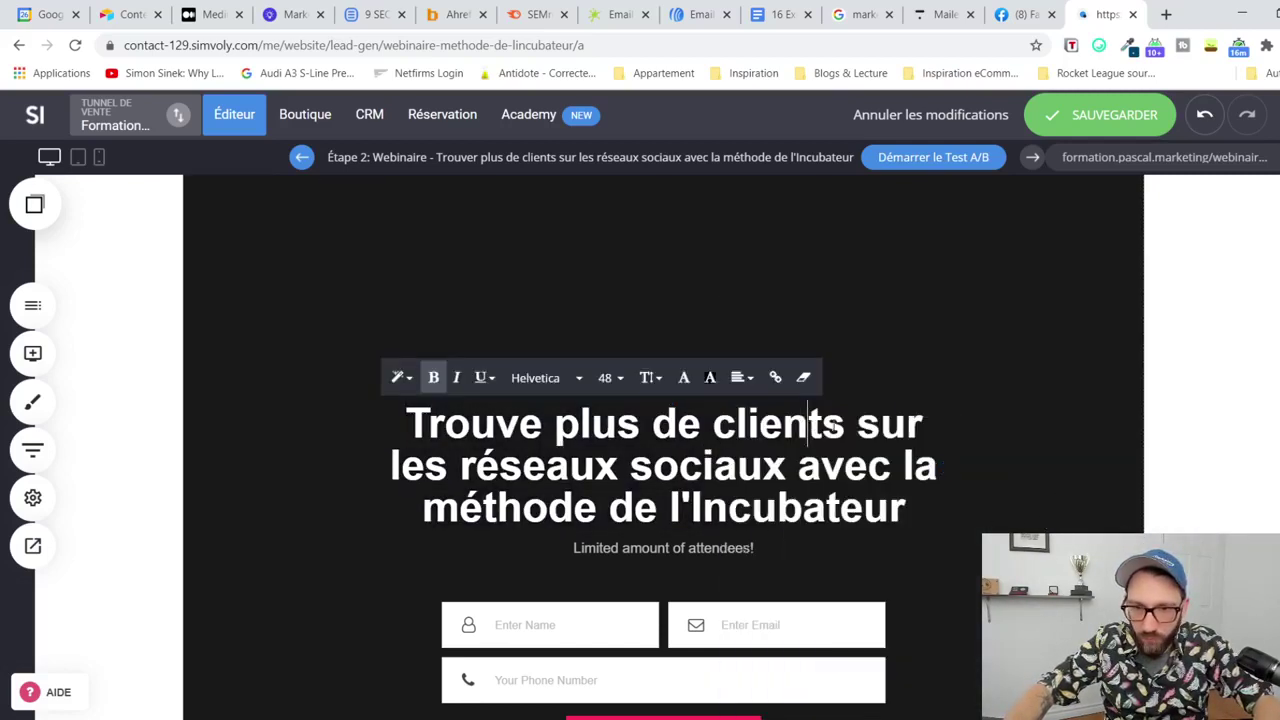
left_click_drag(845, 424, 405, 424)
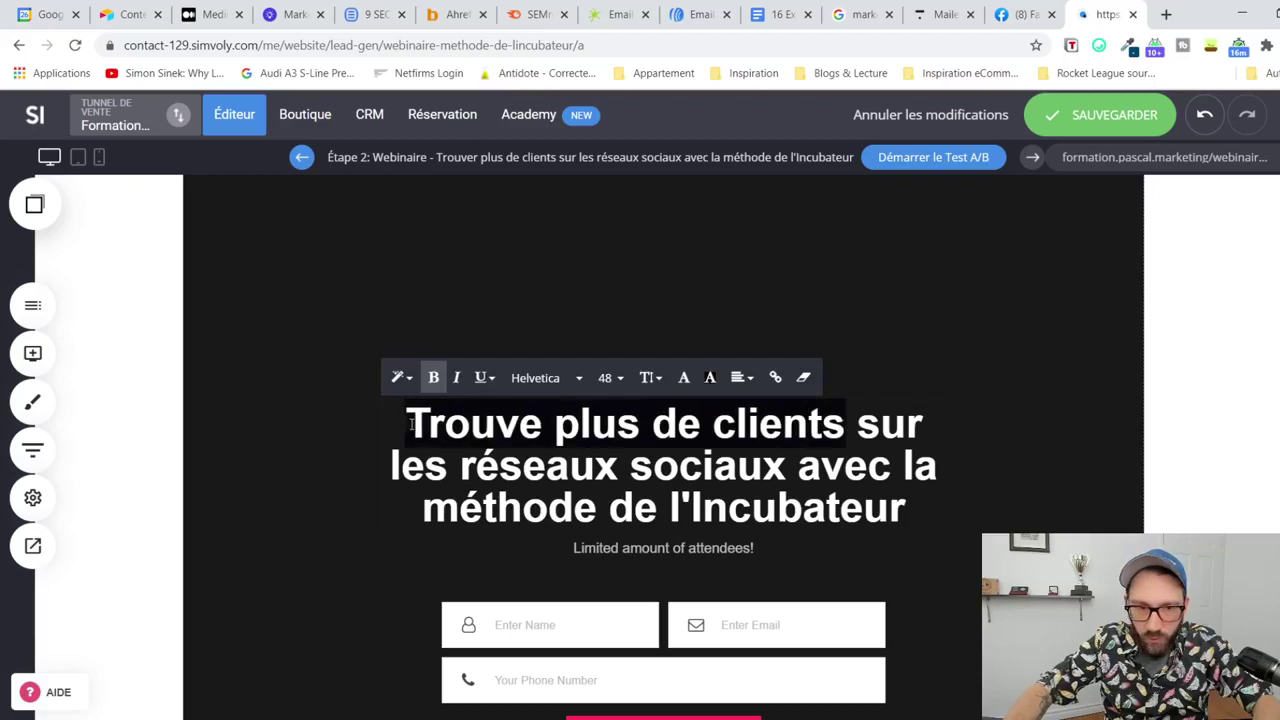
left_click(684, 380)
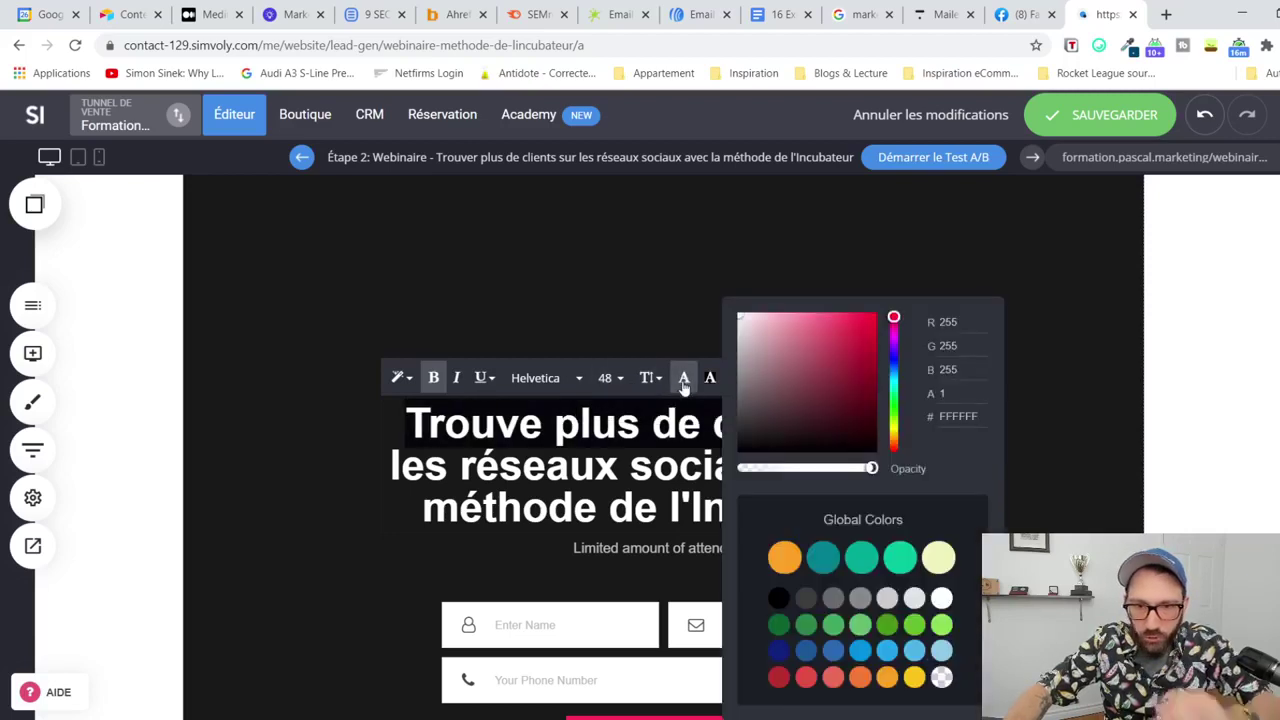
left_click(952, 420)
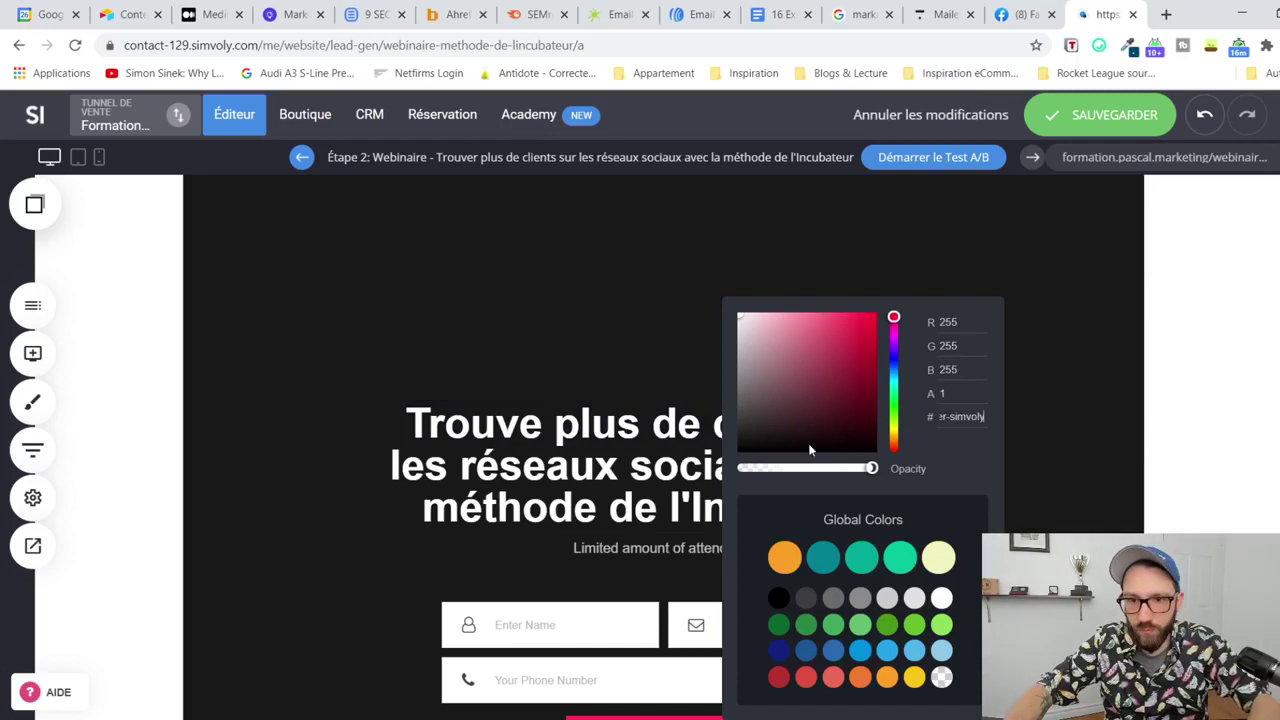
key("ctrl+z")
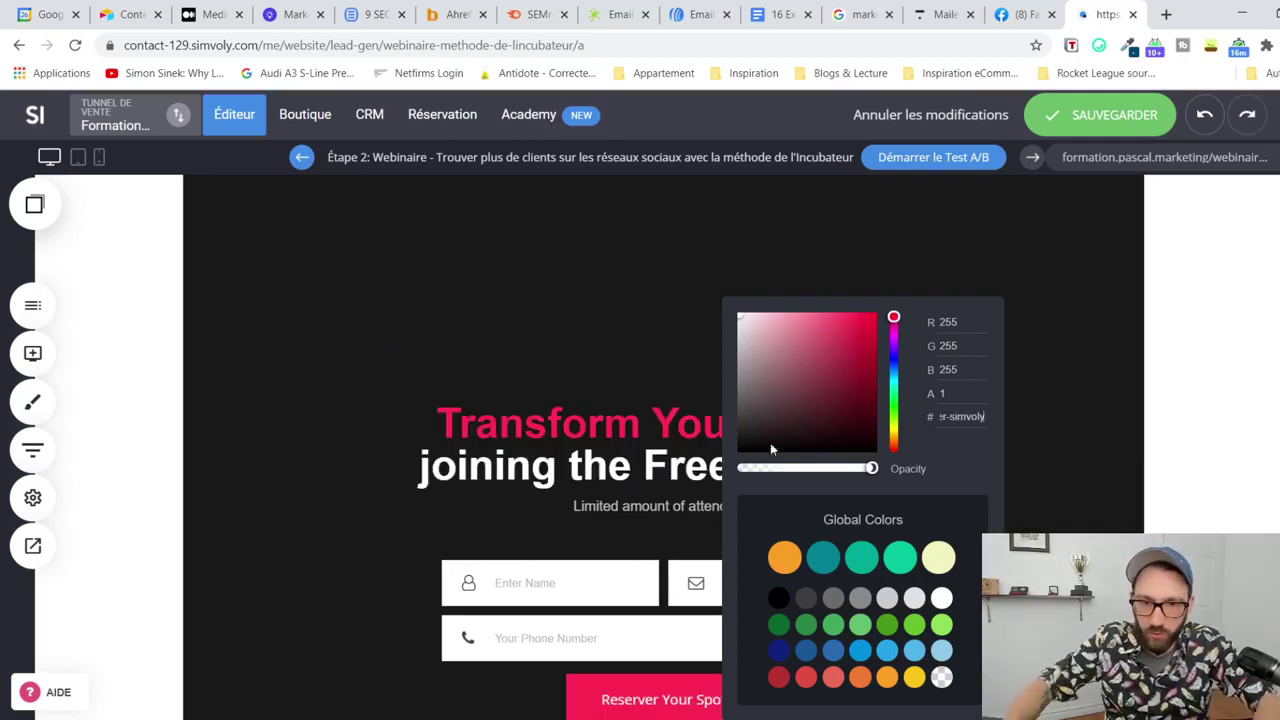
left_click(678, 455)
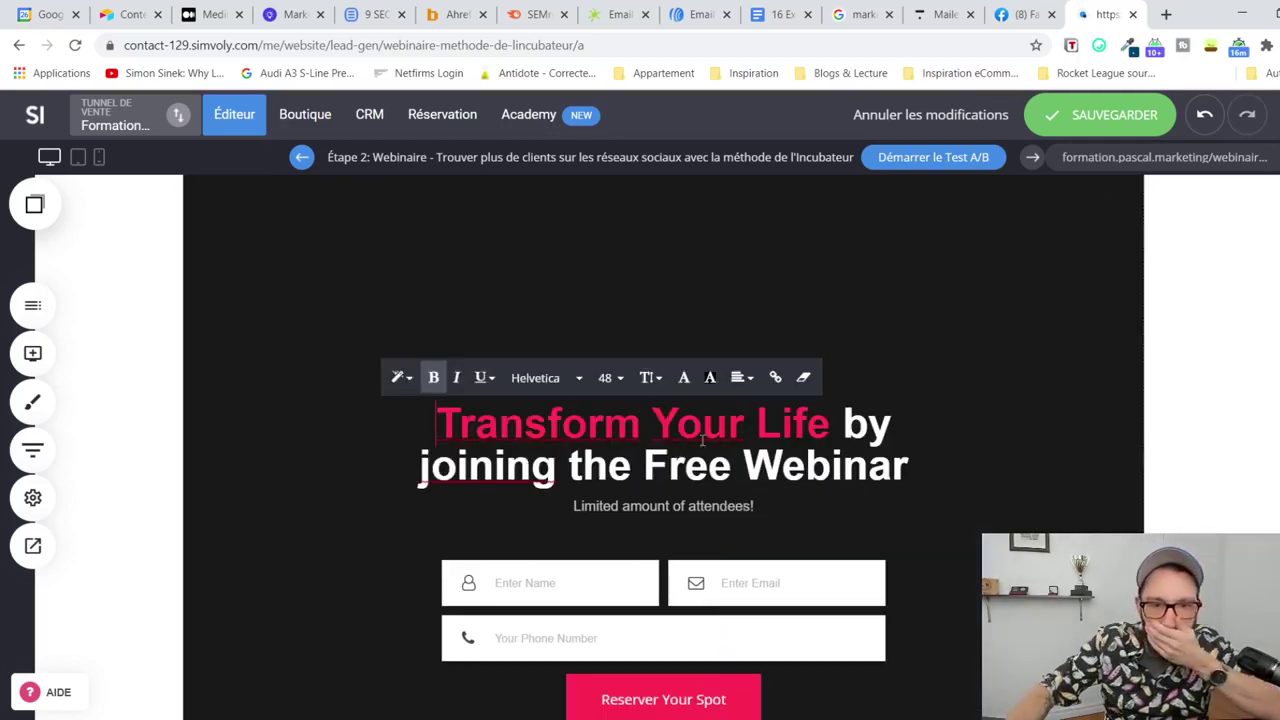
left_click(1205, 116)
left_click(780, 460)
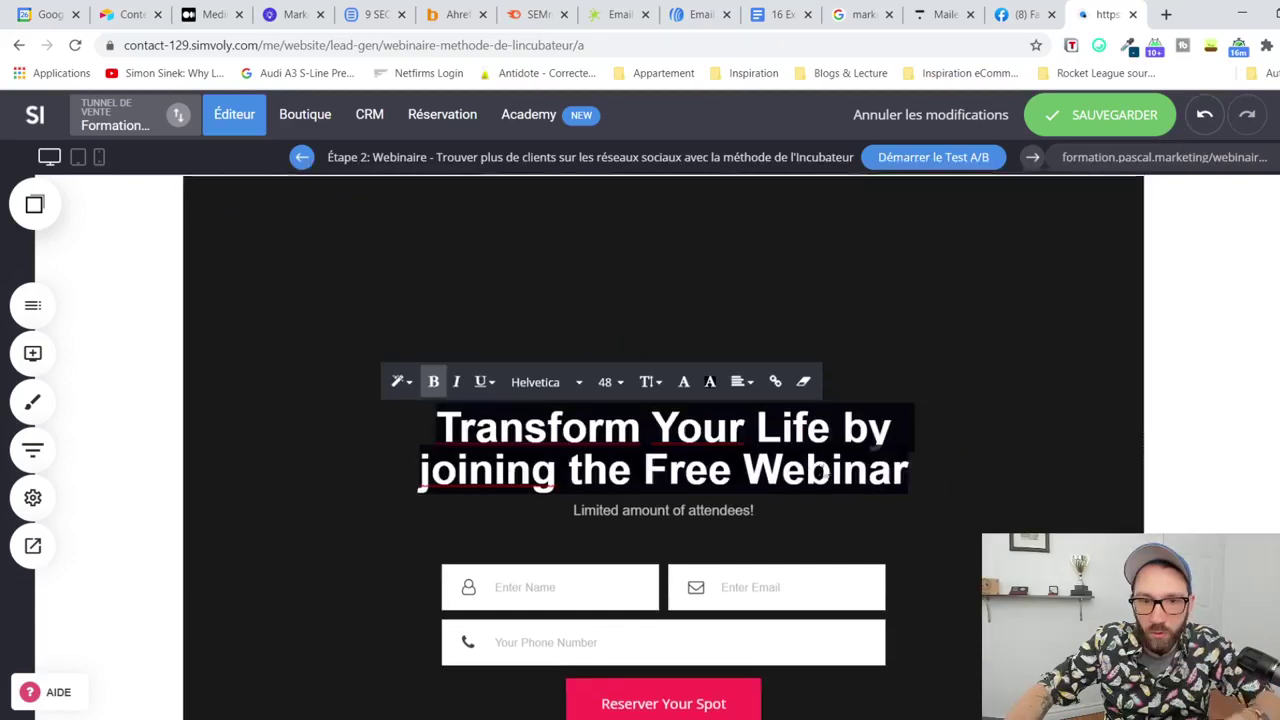
Step: Copy the hero title "Trouvez plus de clients sur les réseaux sociaux avec la méthode de l'Incubateur" over the registration form's title
scroll(563, 389, "up", 10)
left_click(459, 409)
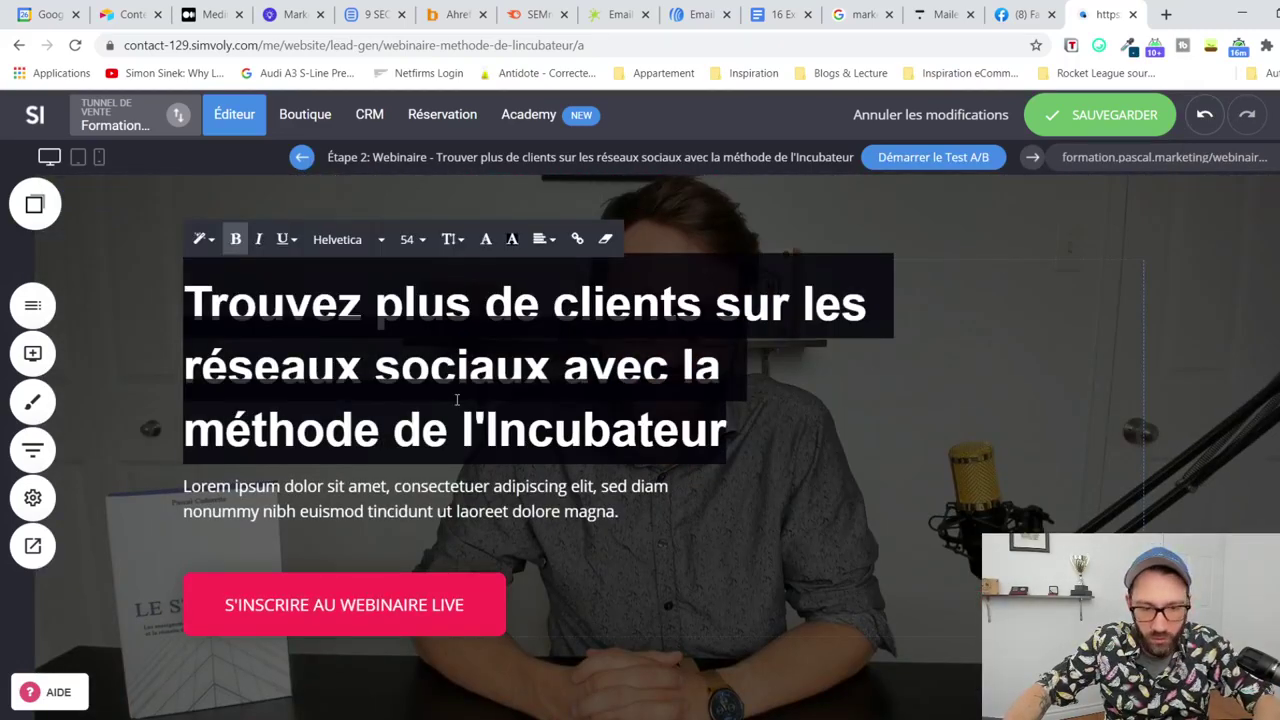
scroll(459, 402, "down", 10)
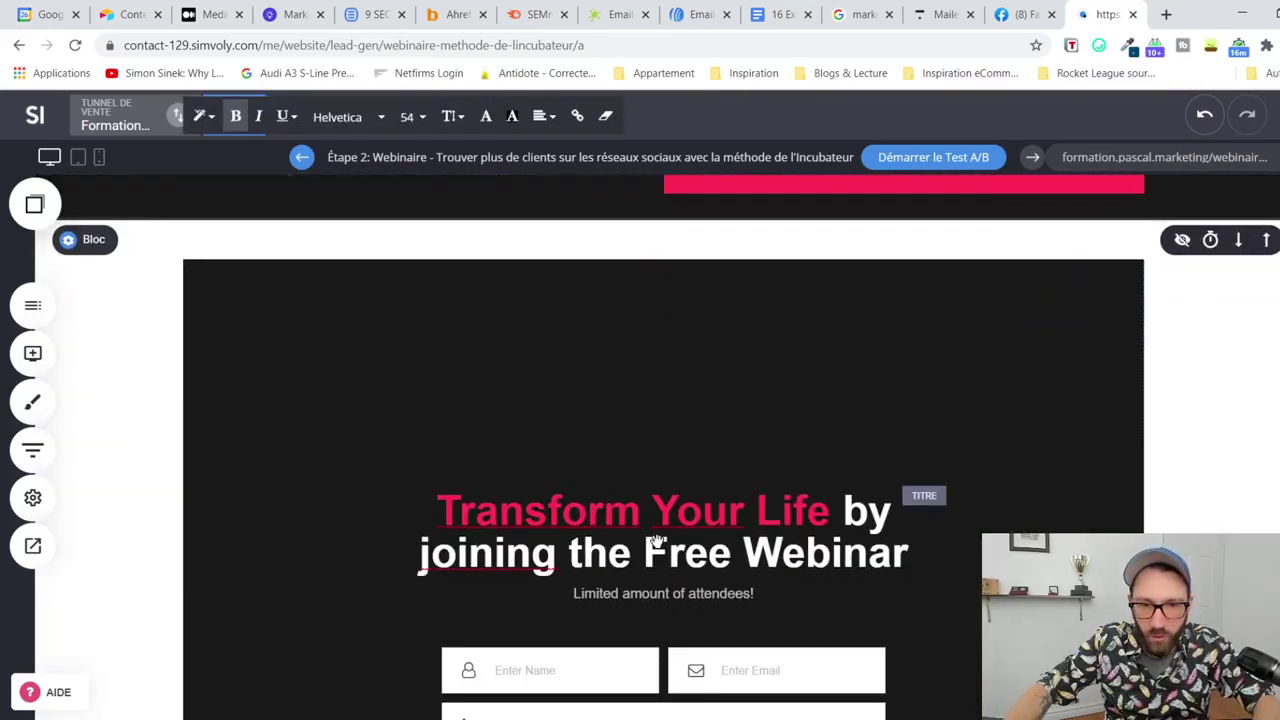
left_click(657, 540)
type("Trouvez plus de clients sur les réseaux sociaux avec la méthode de l'Incubateur")
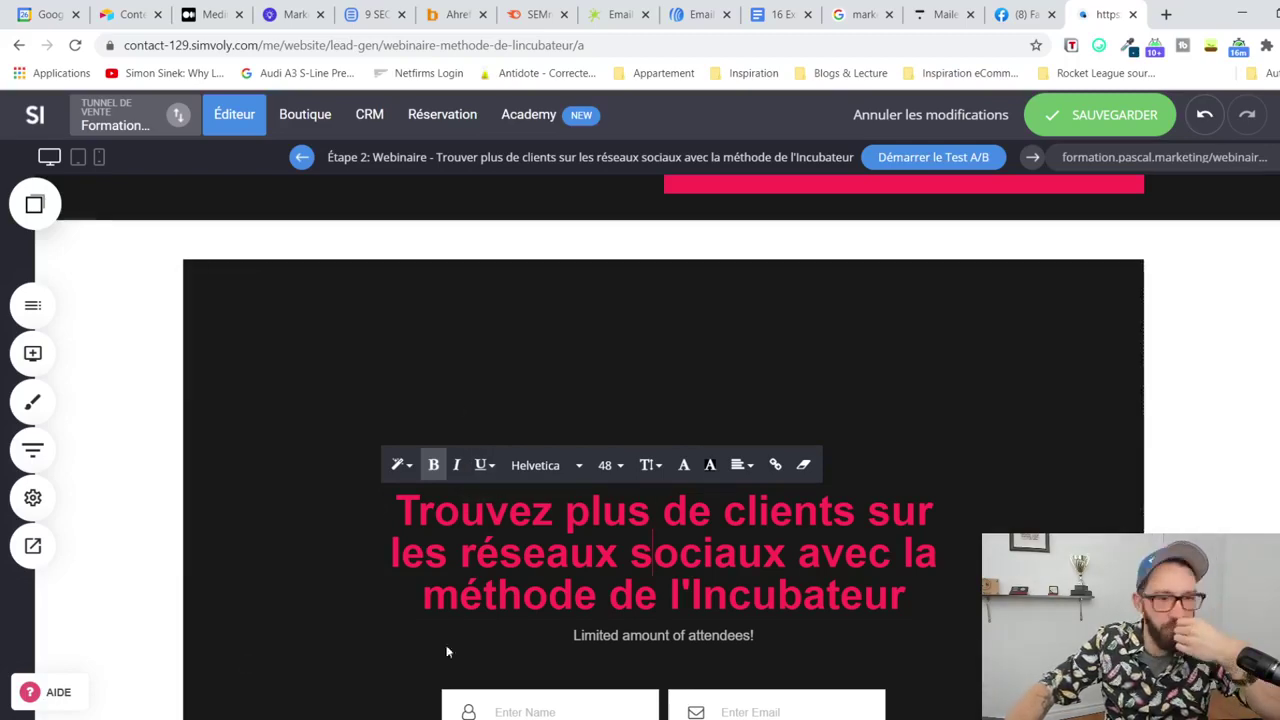
Step: Copy the hex code of the pink text colour used on "plus" in the hero title
scroll(719, 573, "up", 8)
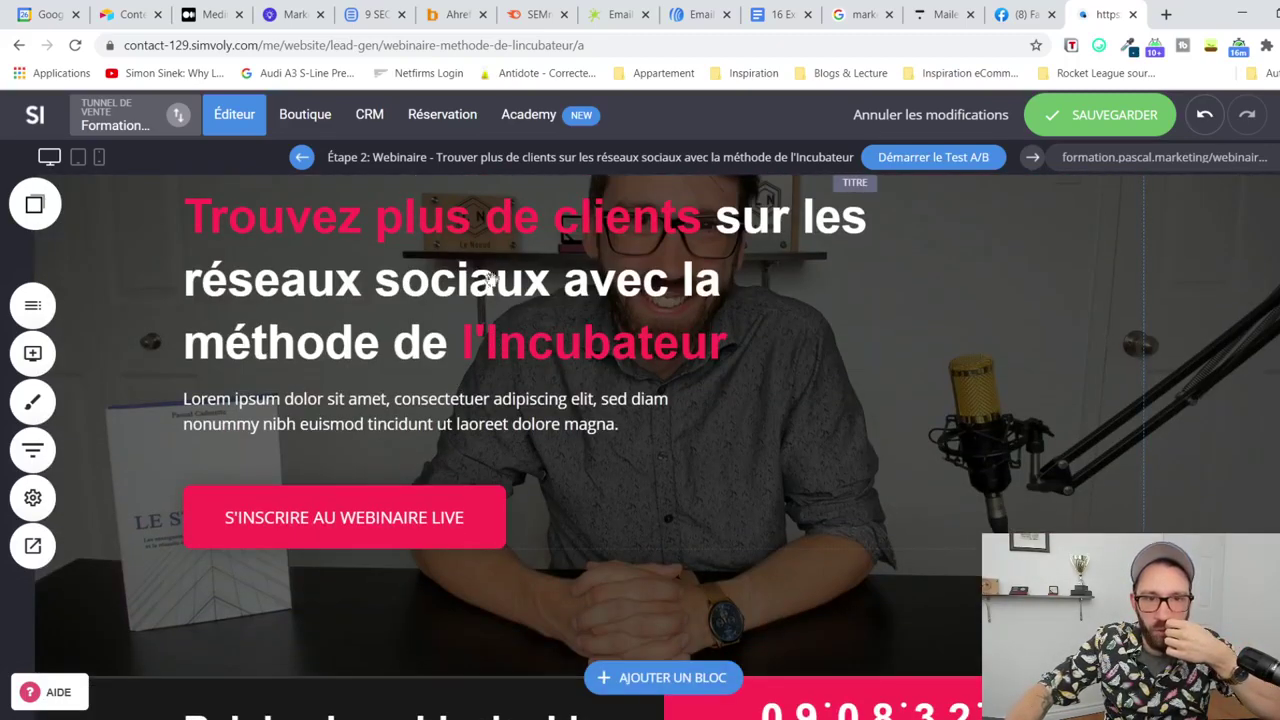
double_click(393, 222)
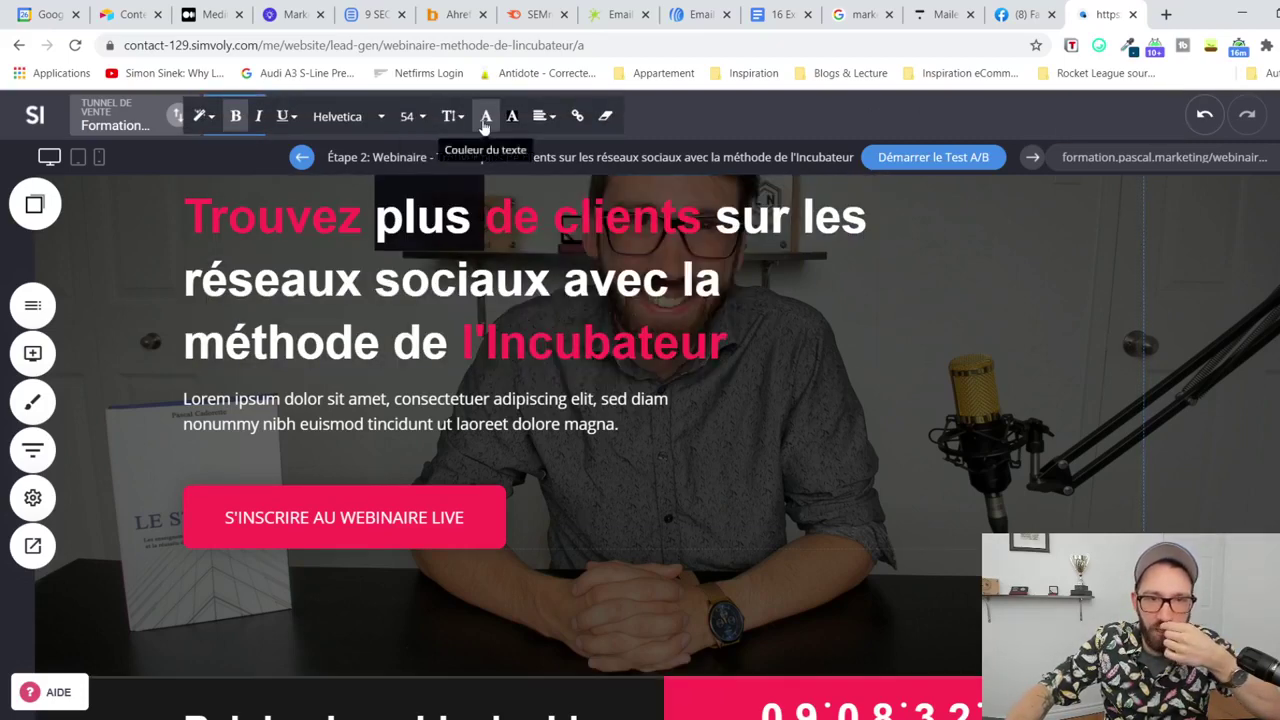
left_click(485, 117)
left_click(765, 222)
type("FF2D55")
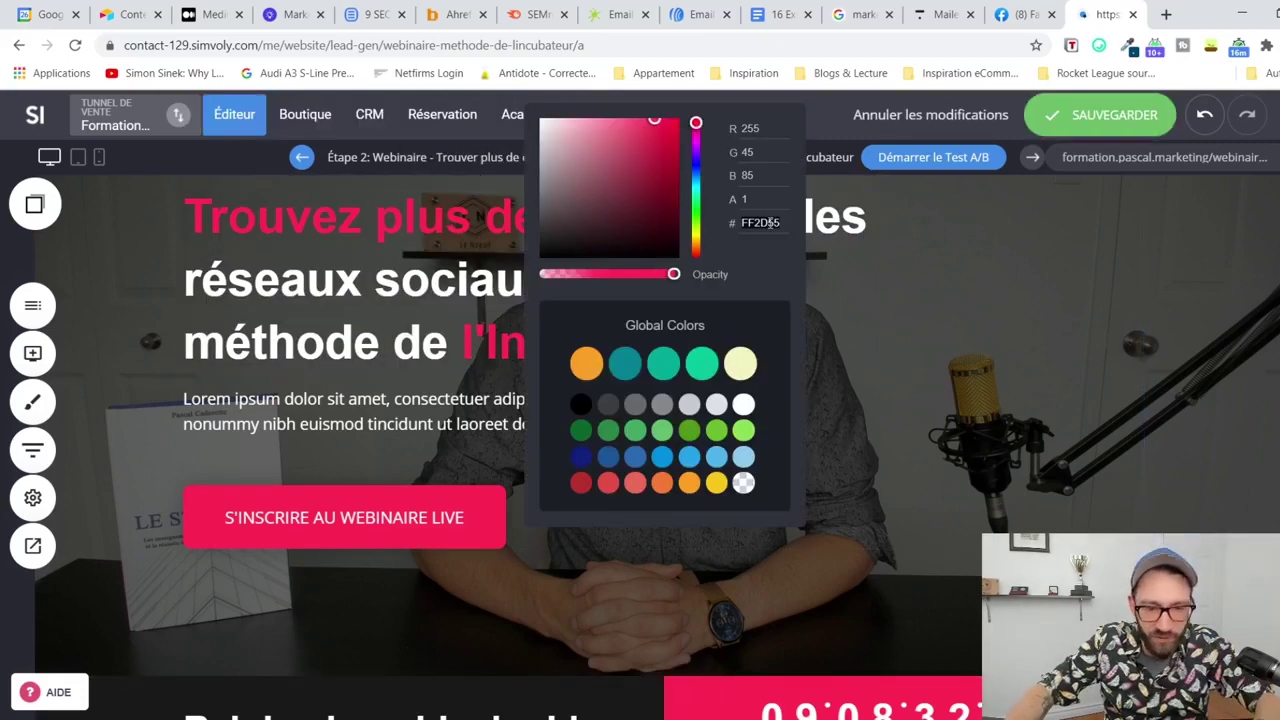
Step: Check the hex code of the registration form title's text colour and close the colour picker
scroll(1010, 360, "down", 4)
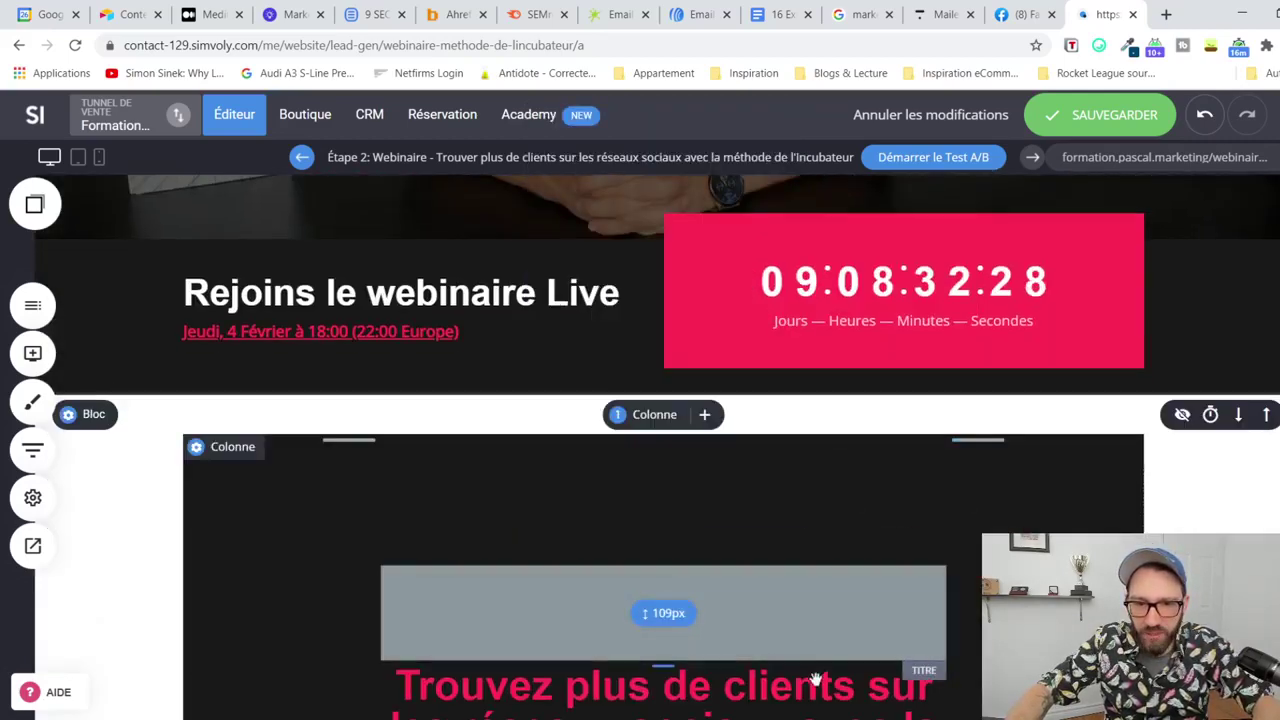
left_click(815, 695)
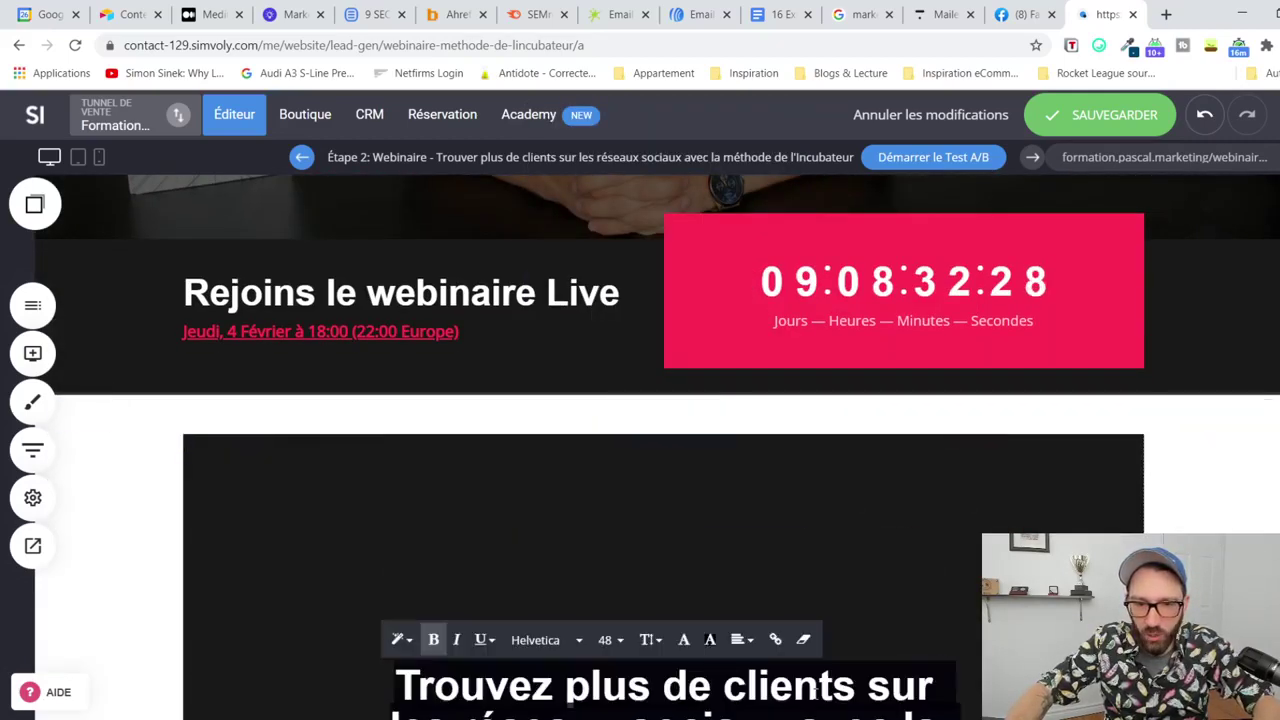
left_click(684, 639)
left_click(958, 416)
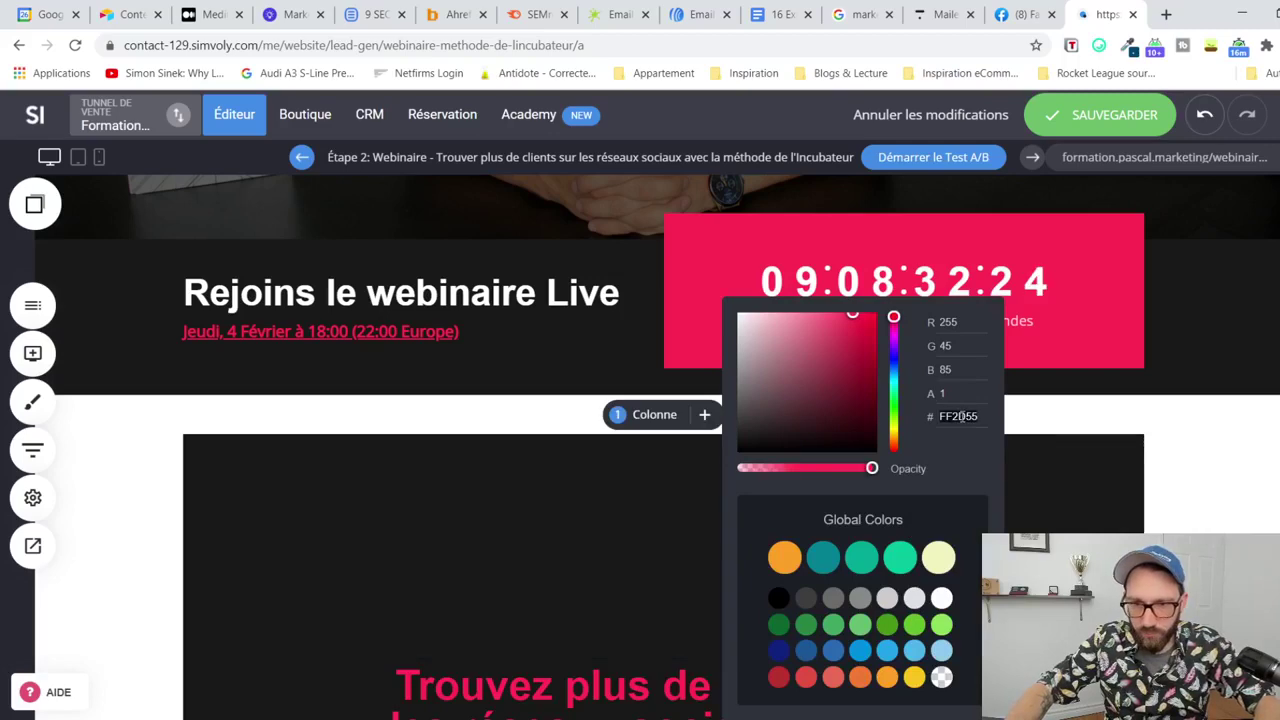
left_click(1196, 486)
Step: Recolour the entire registration form title white
scroll(740, 535, "down", 3)
triple_click(723, 485)
left_click(684, 377)
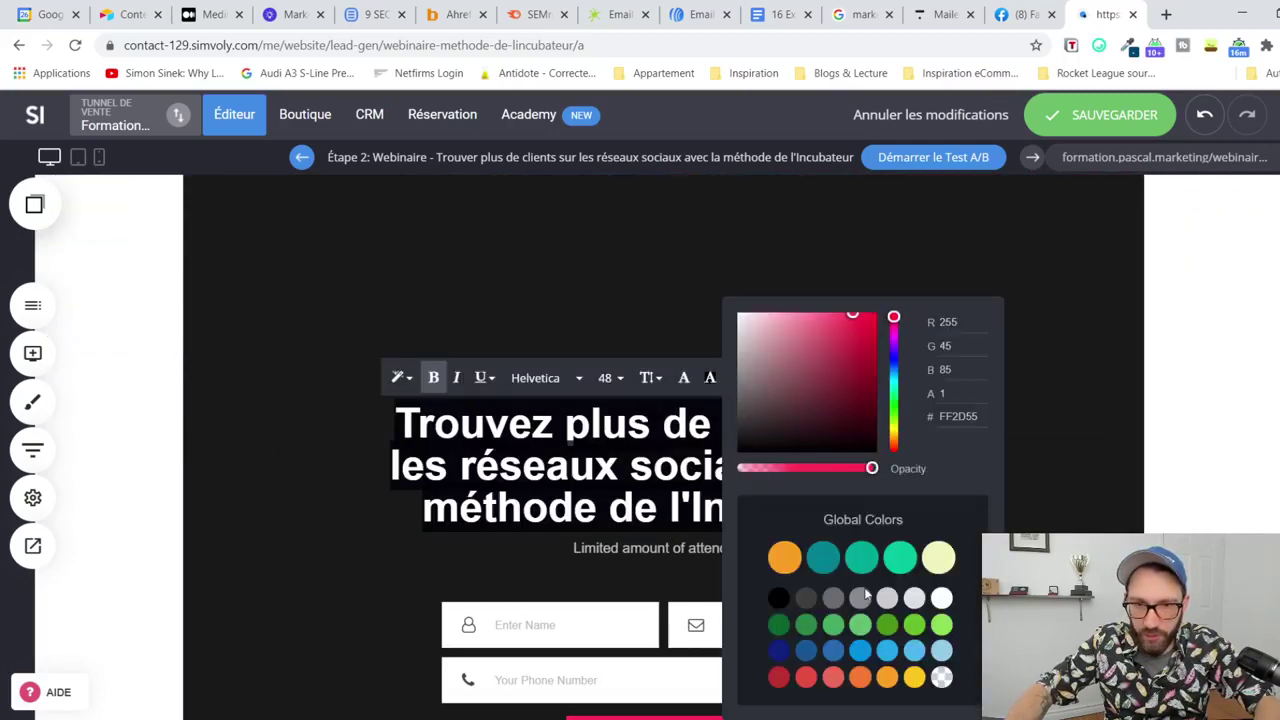
left_click(941, 598)
left_click(1177, 472)
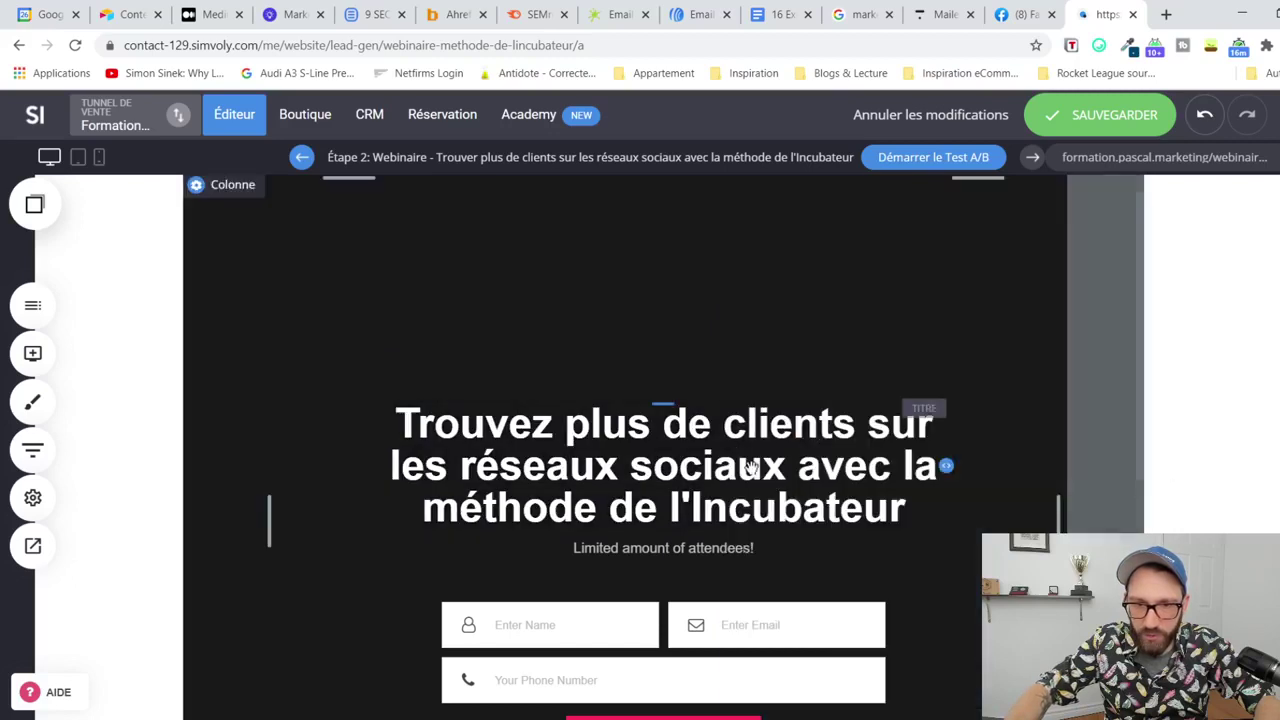
Step: Apply the hex colour FF2D55 to "Trouvez plus de clients" in the registration form title
left_click_drag(851, 428, 381, 430)
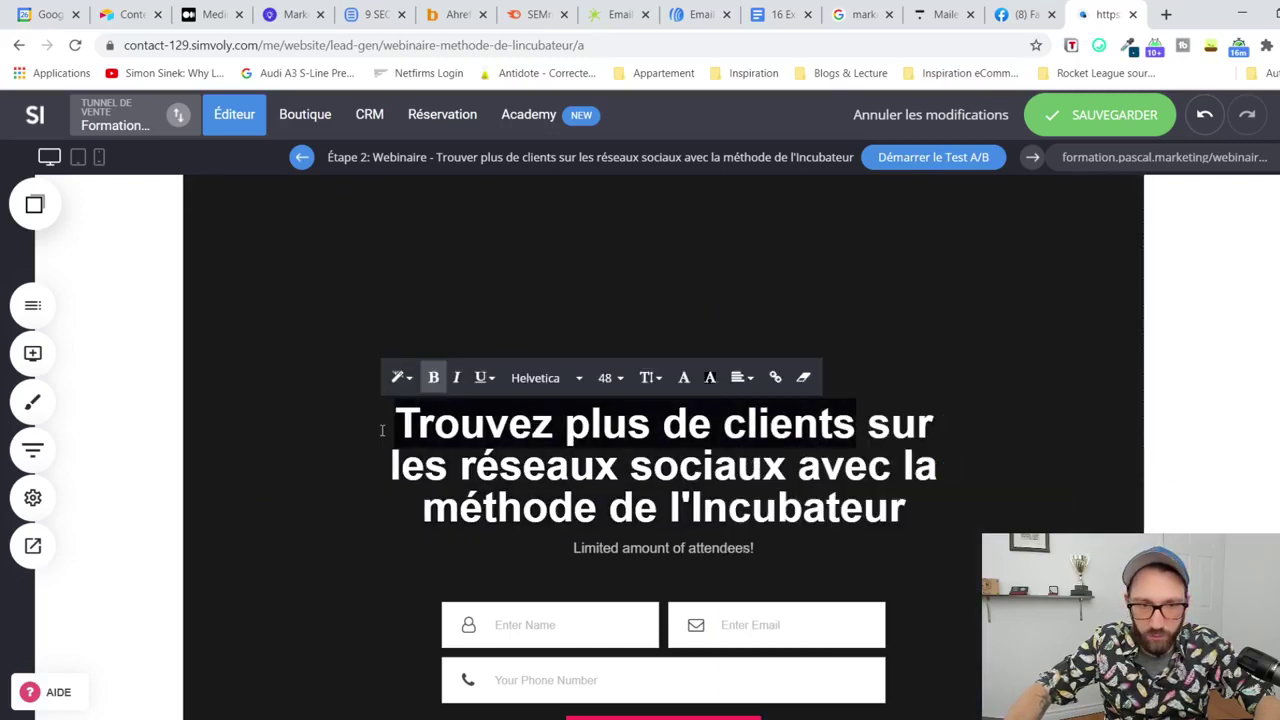
left_click(684, 377)
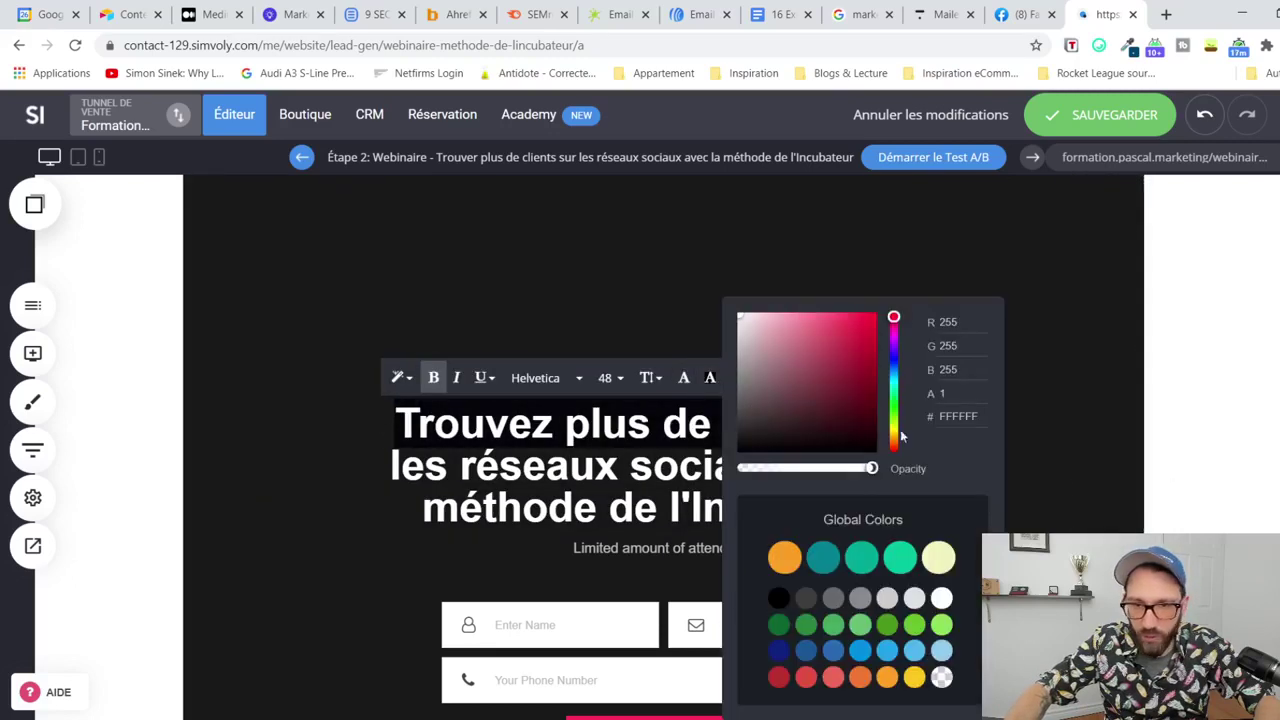
left_click(968, 420)
type("FF2D55")
left_click(1180, 420)
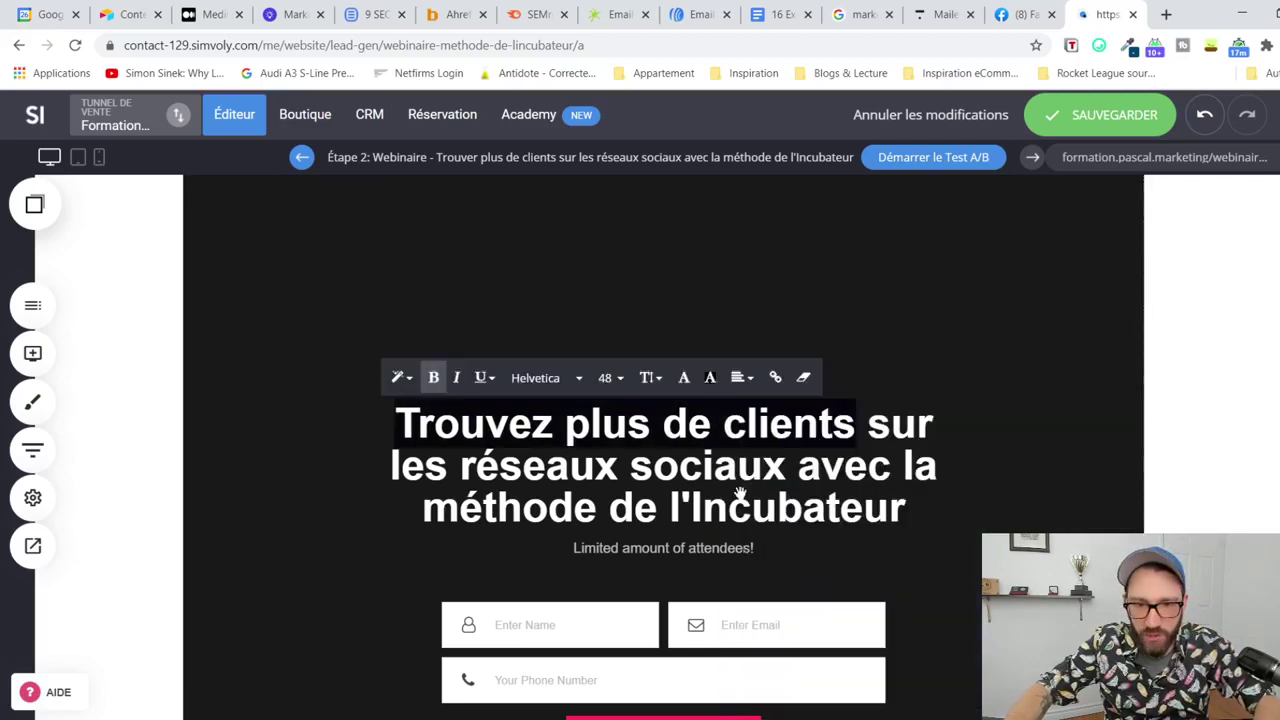
left_click(748, 508)
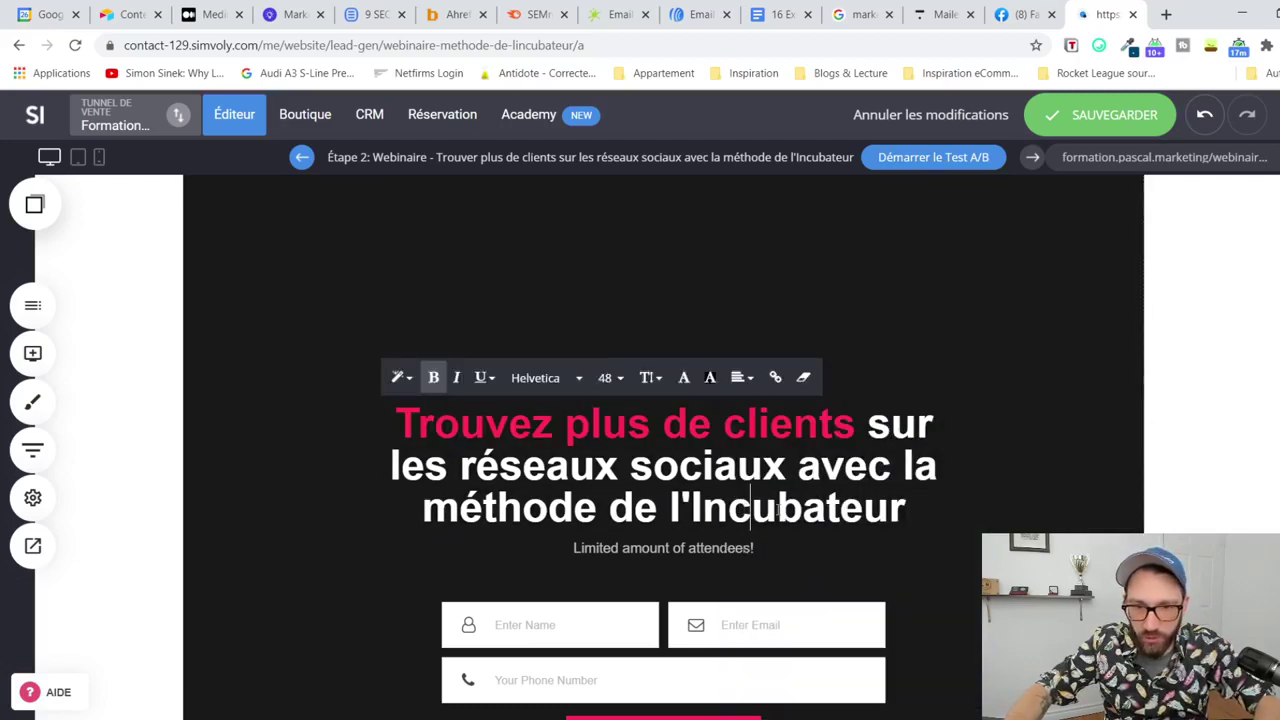
Step: Apply the hex colour FF2D55 to "l'Incubateur" in the form title, save the page, and widen the title to about 785 px
left_click_drag(876, 512, 670, 512)
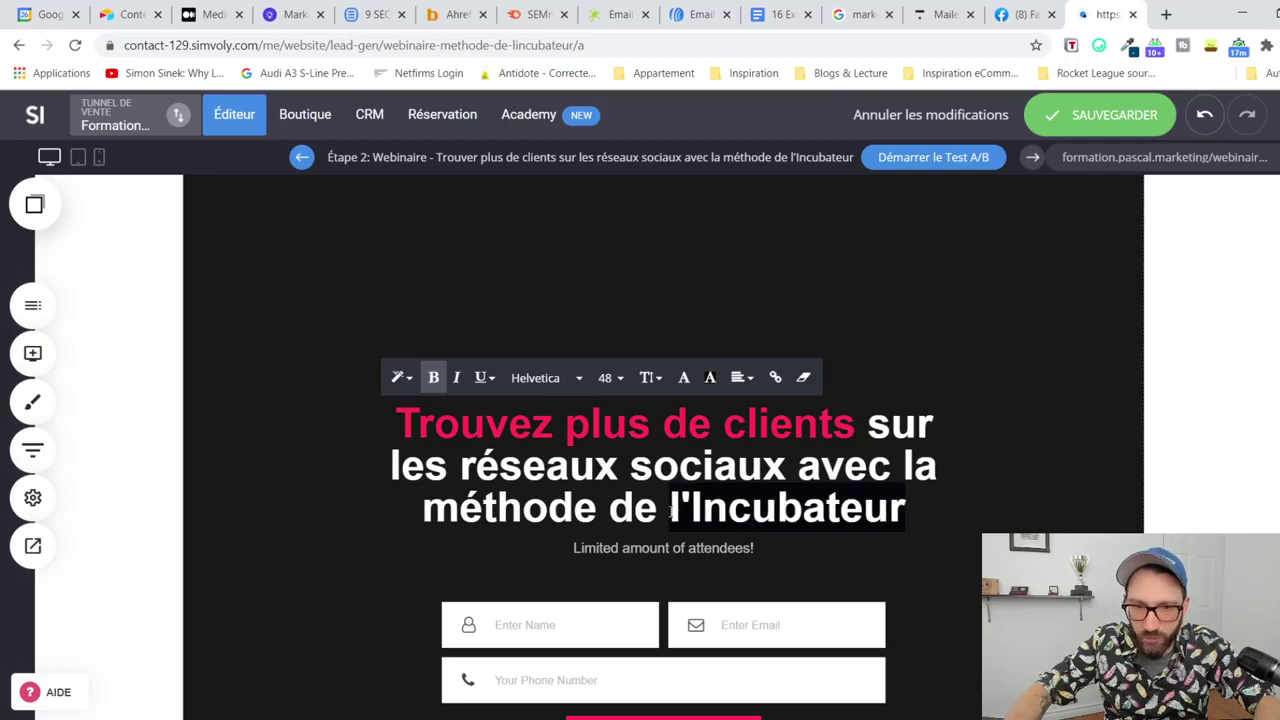
left_click(684, 377)
left_click(958, 416)
type("FF2D55")
left_click(1069, 430)
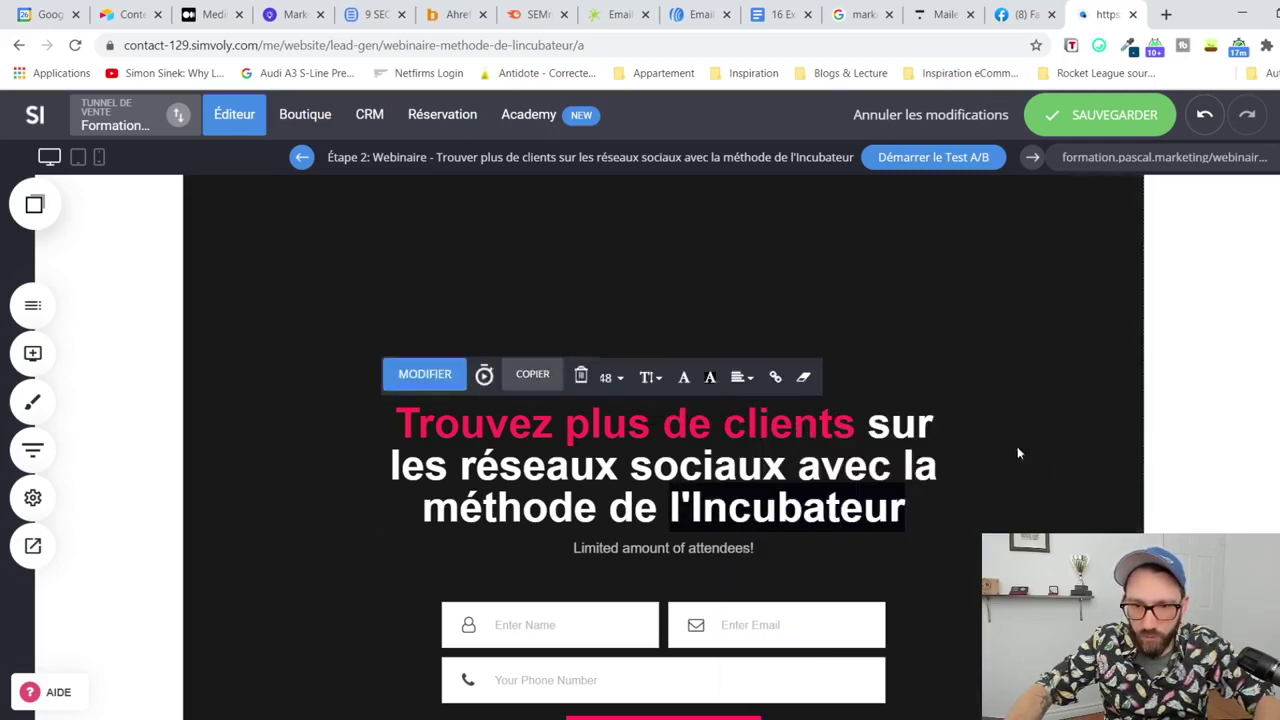
left_click(1082, 118)
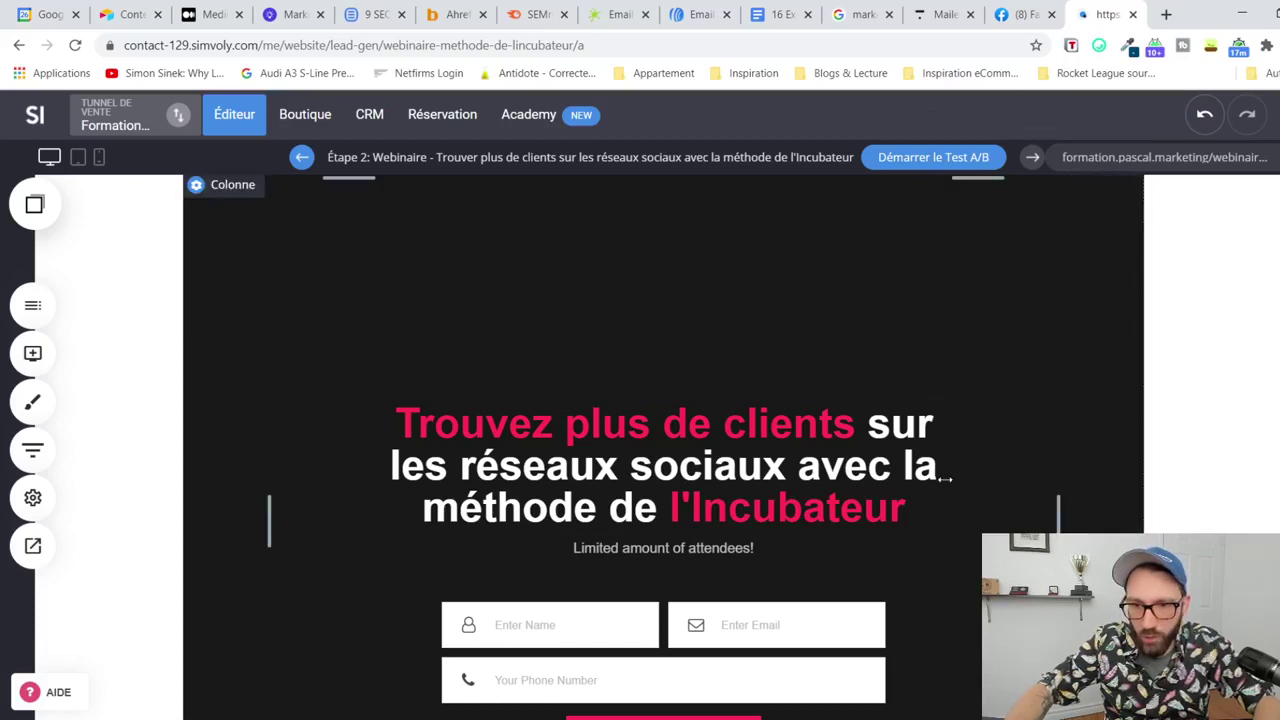
left_click_drag(1003, 467, 1063, 467)
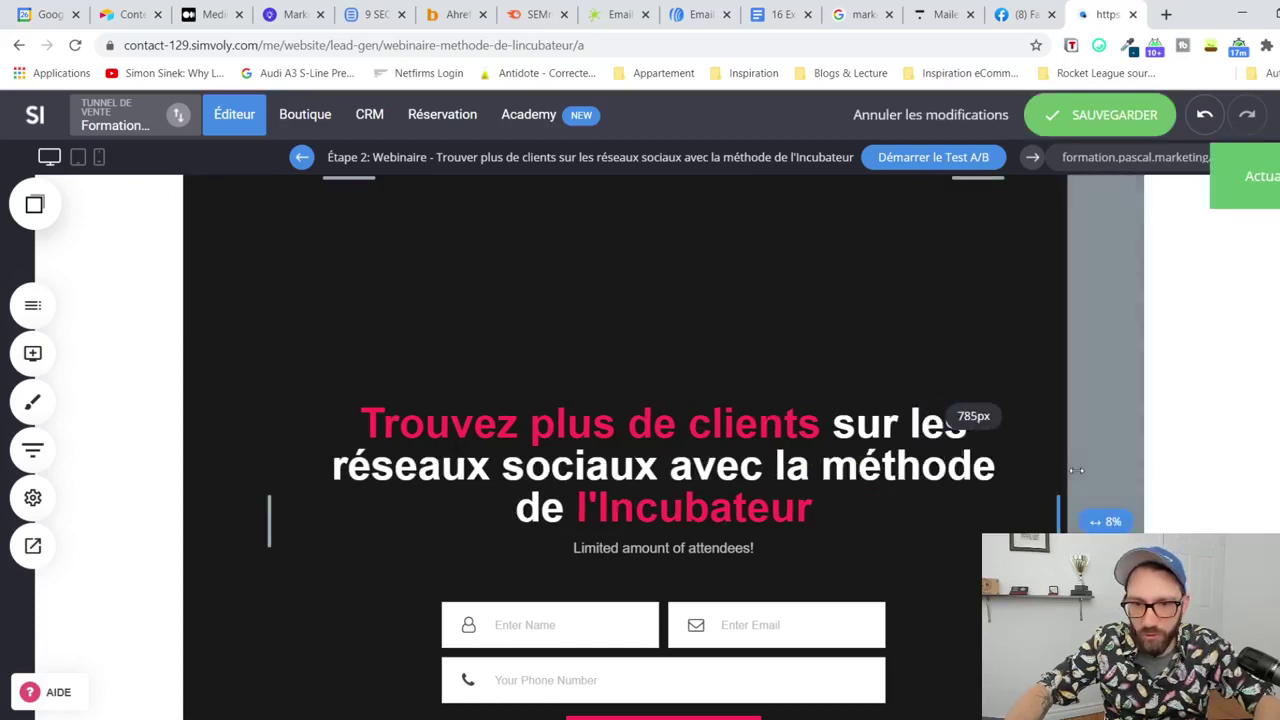
Step: Replace the form subtitle with "Inscris-toi au webinaire dès maintenant pour savoir comment trouver plus de clients sur Facebook, LinkedIn, YouTube et tous les autres réseaux sociaux actuels."
left_click(727, 552)
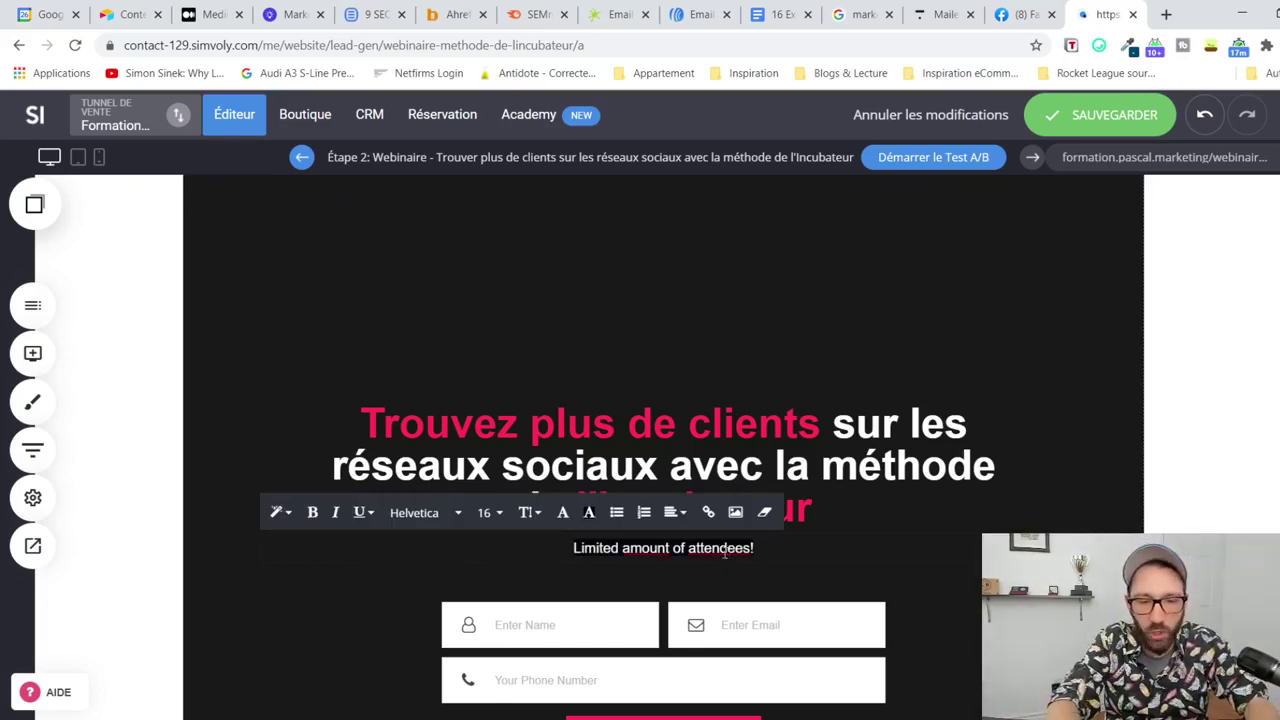
key("ctrl+a")
key("BackSpace")
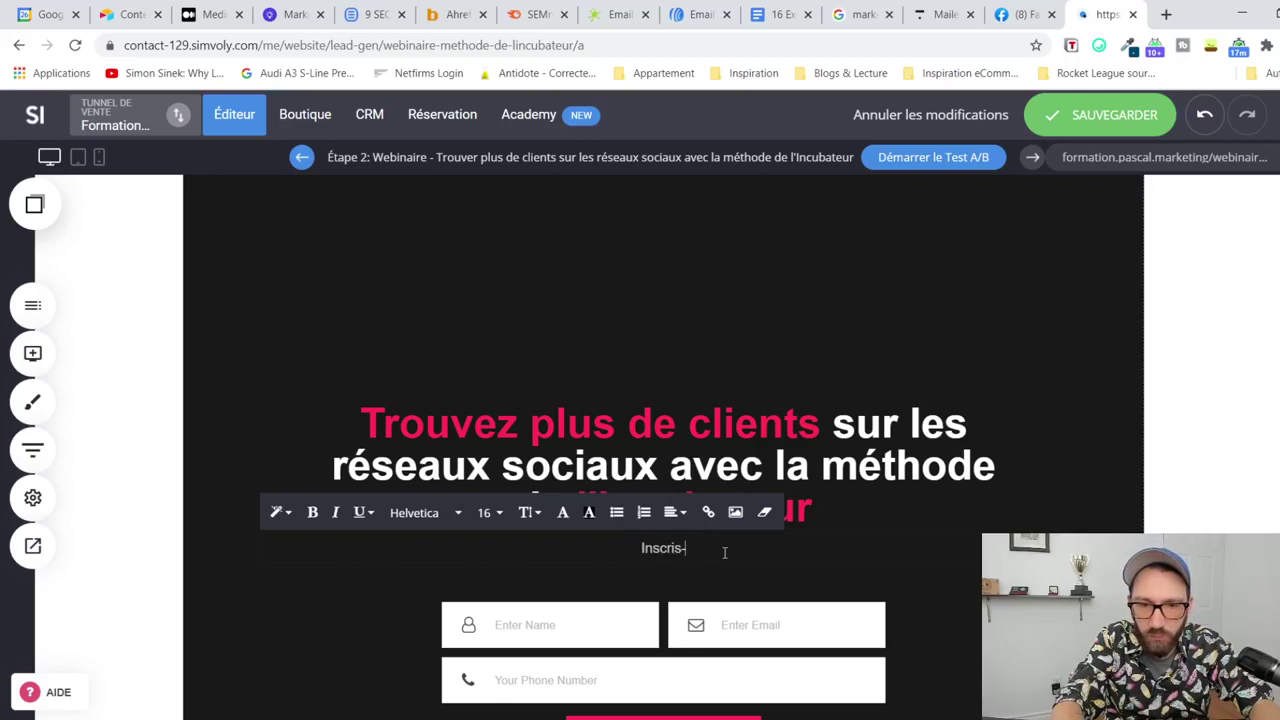
type("Inscris-toi au webinaire dès mai")
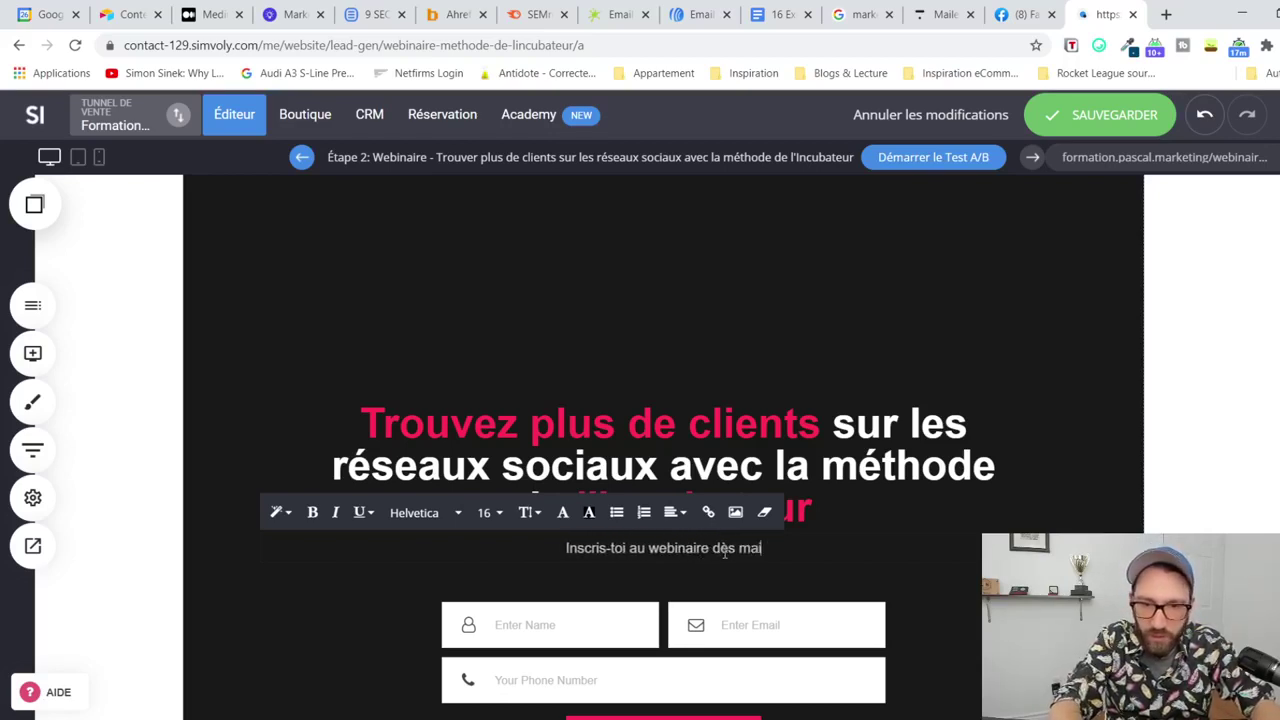
type("ntenant pour savoir comment trouver ")
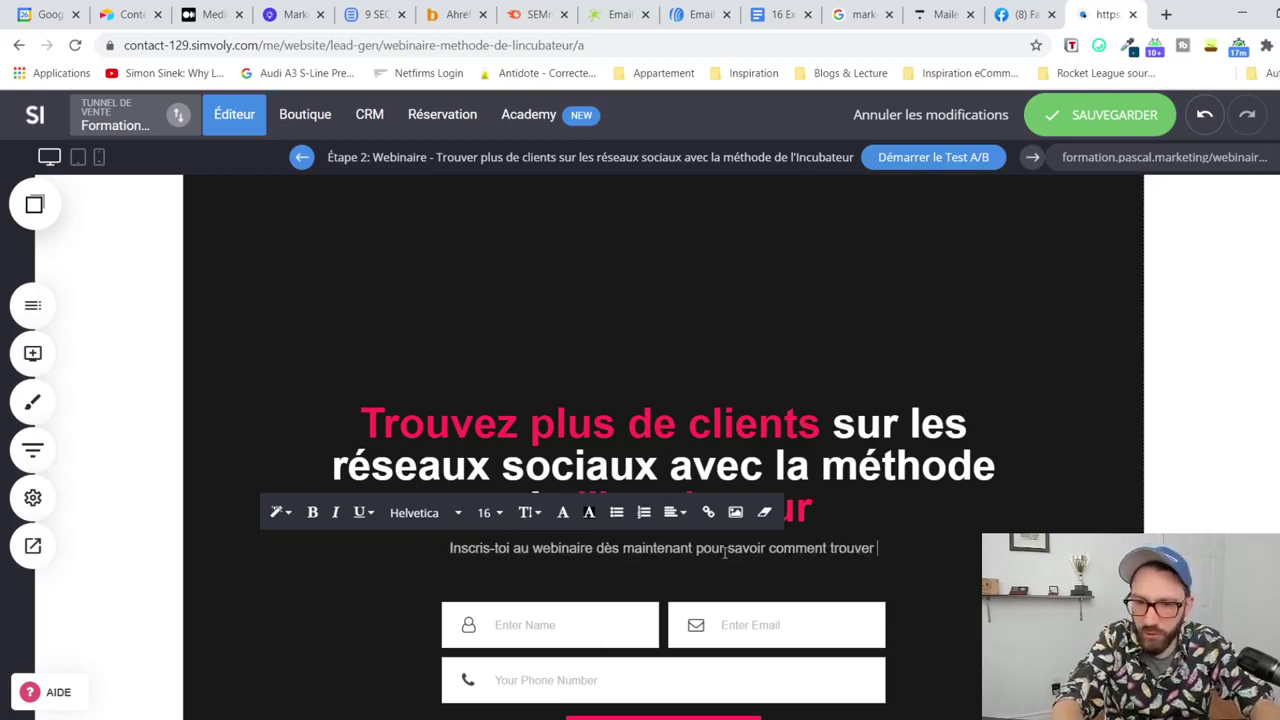
type("plus de clients sur")
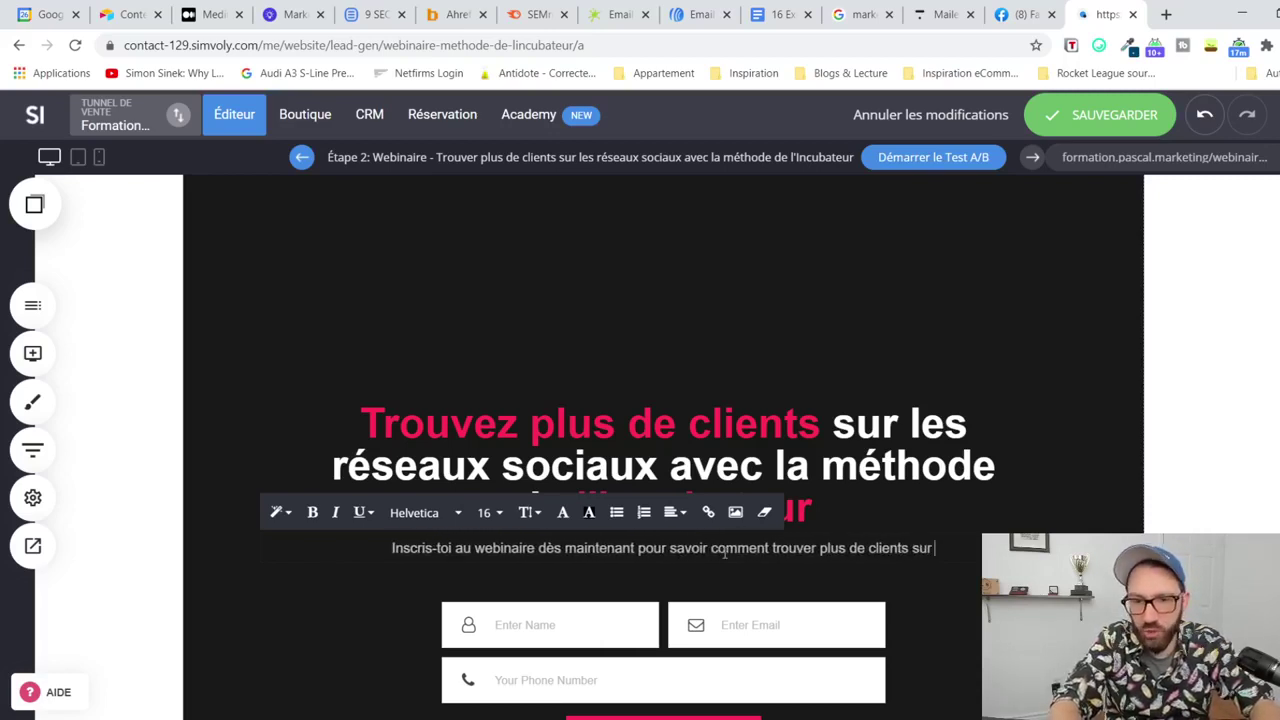
type(" Facebook, Line")
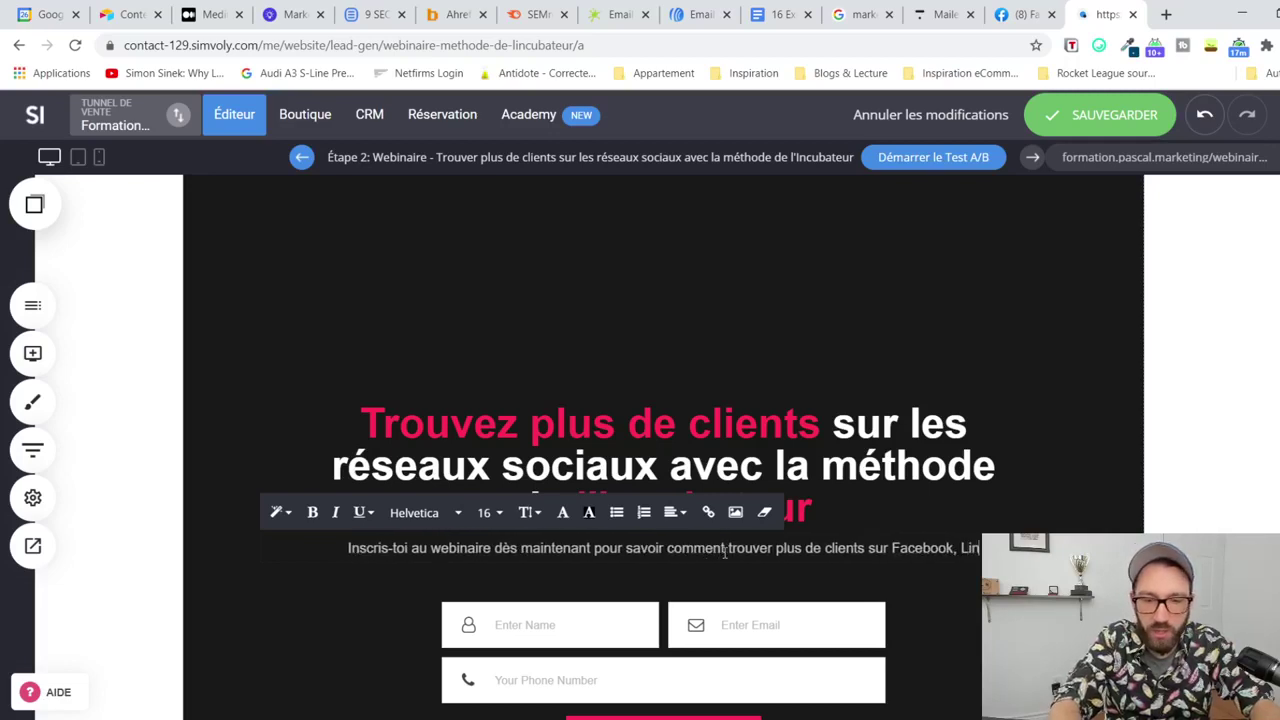
key("BackSpace")
key("BackSpace")
type("kedIn, Y")
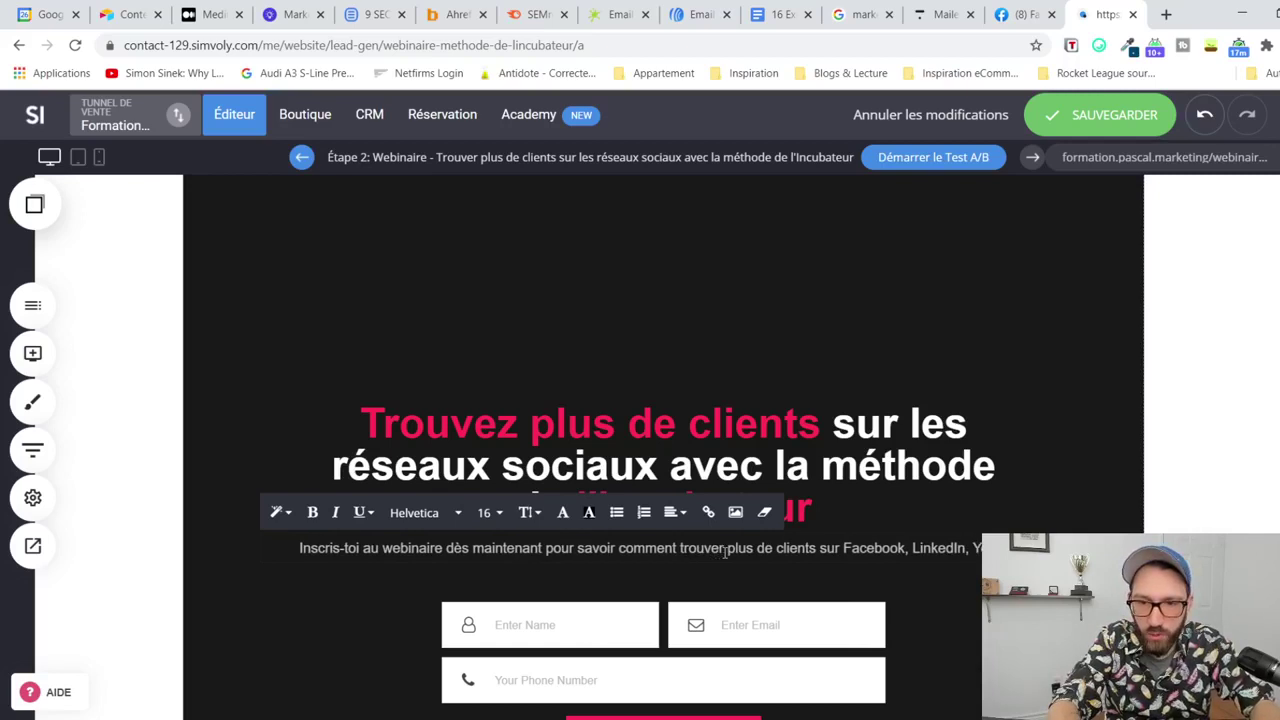
type("ouT")
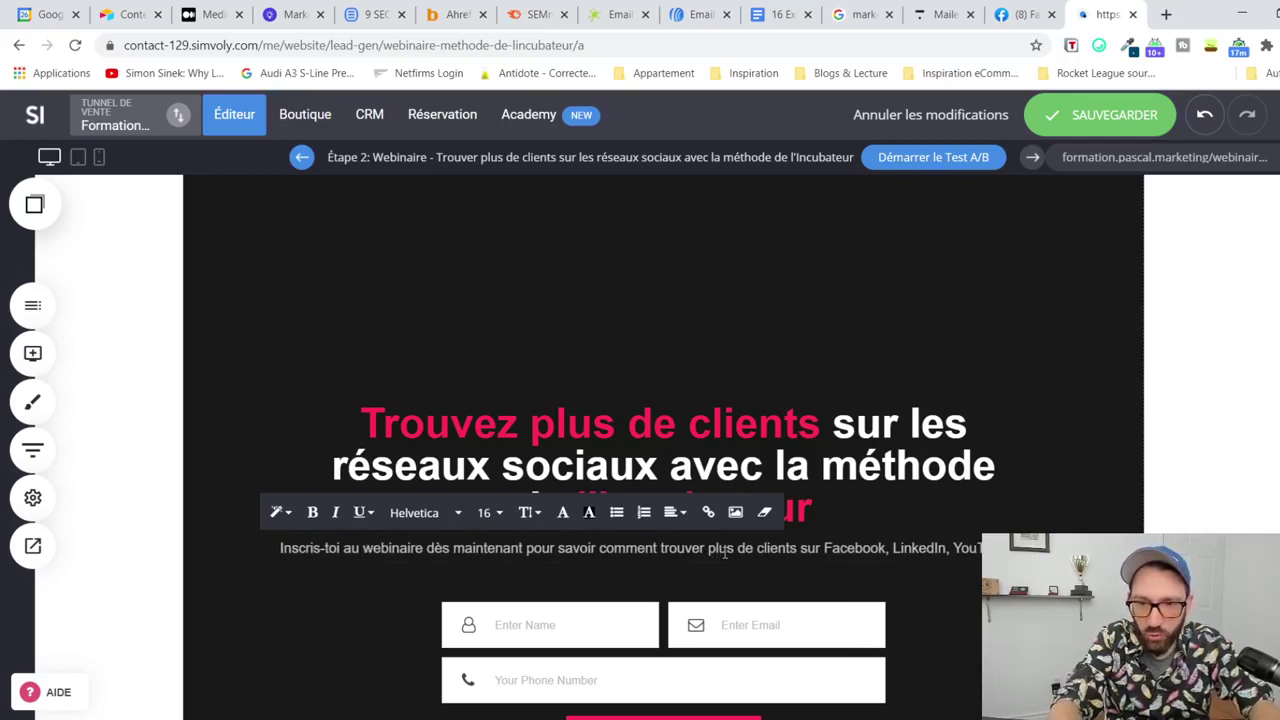
type("ube, Instagram et autres ré")
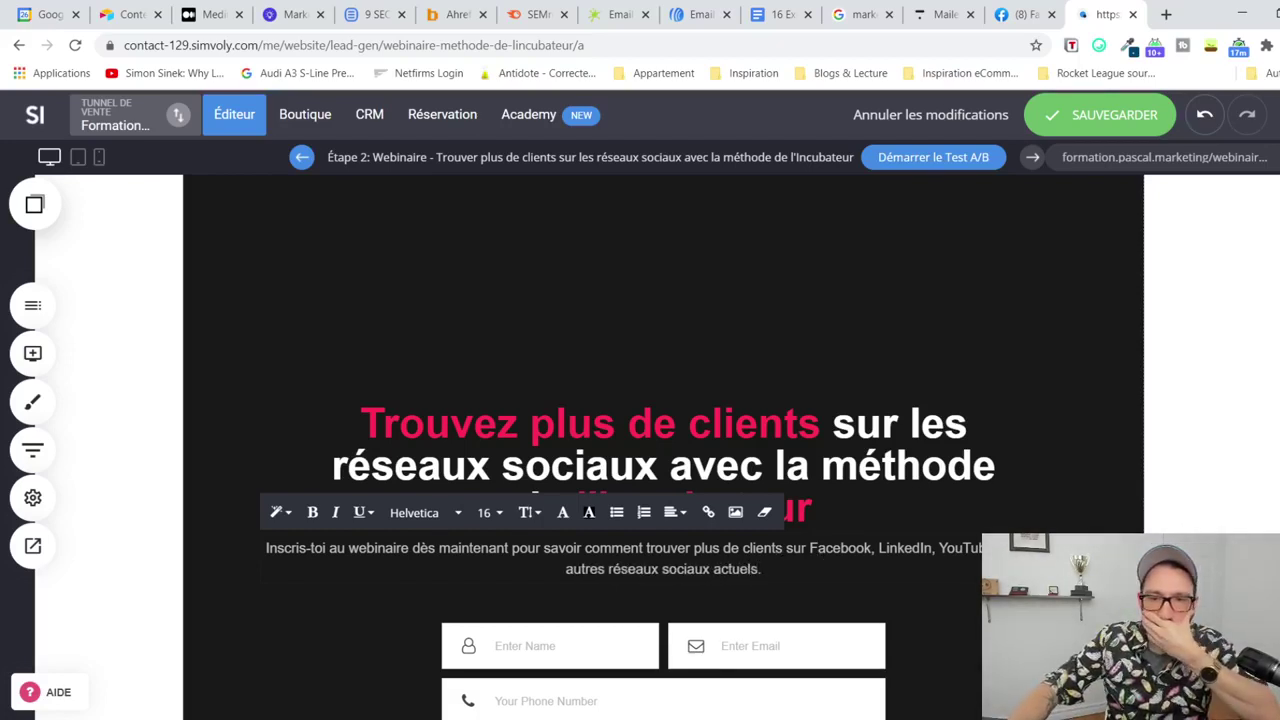
Step: Narrow the subtitle text under the registration form title and save the page
left_click(268, 548)
left_click_drag(981, 556, 940, 562)
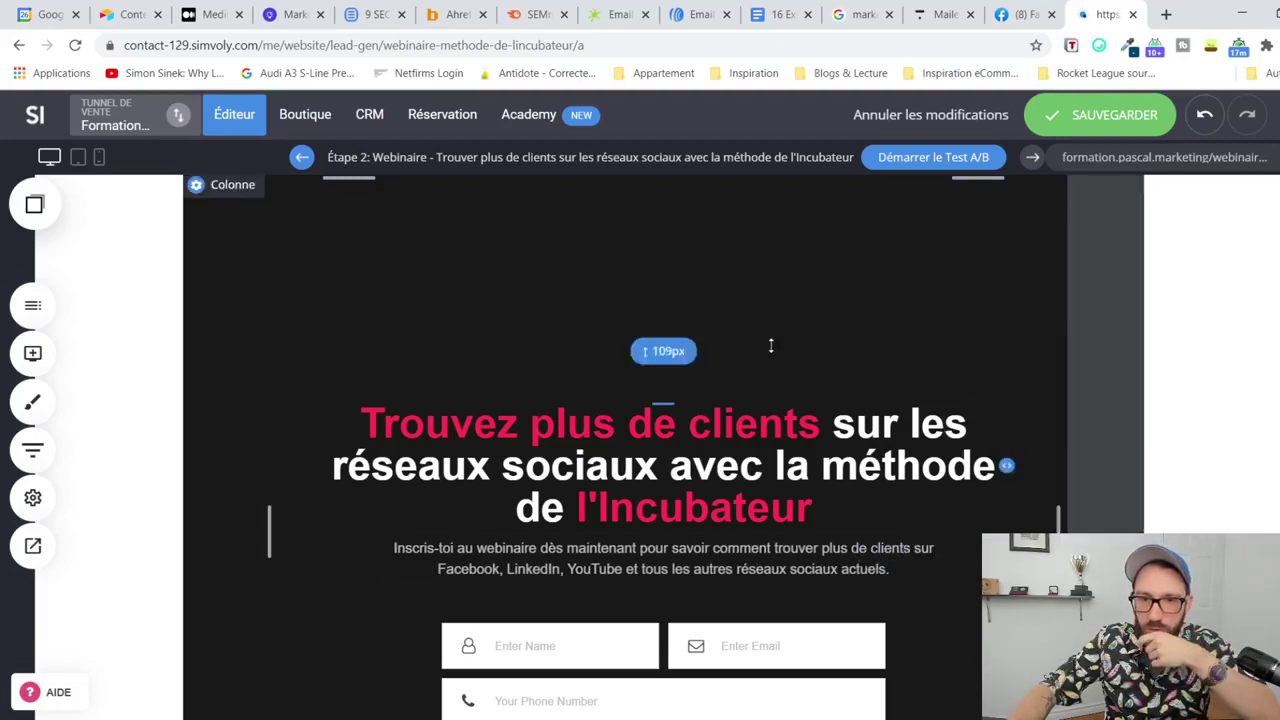
scroll(734, 367, "up", 1)
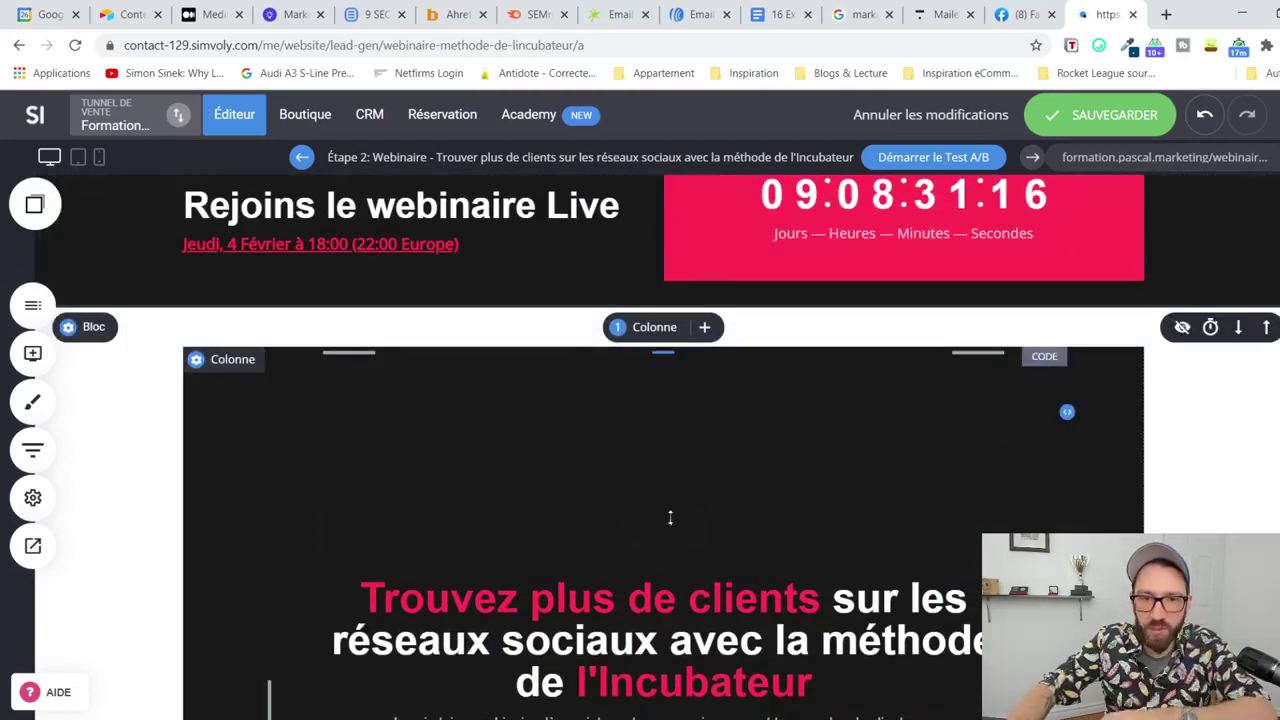
left_click(1050, 130)
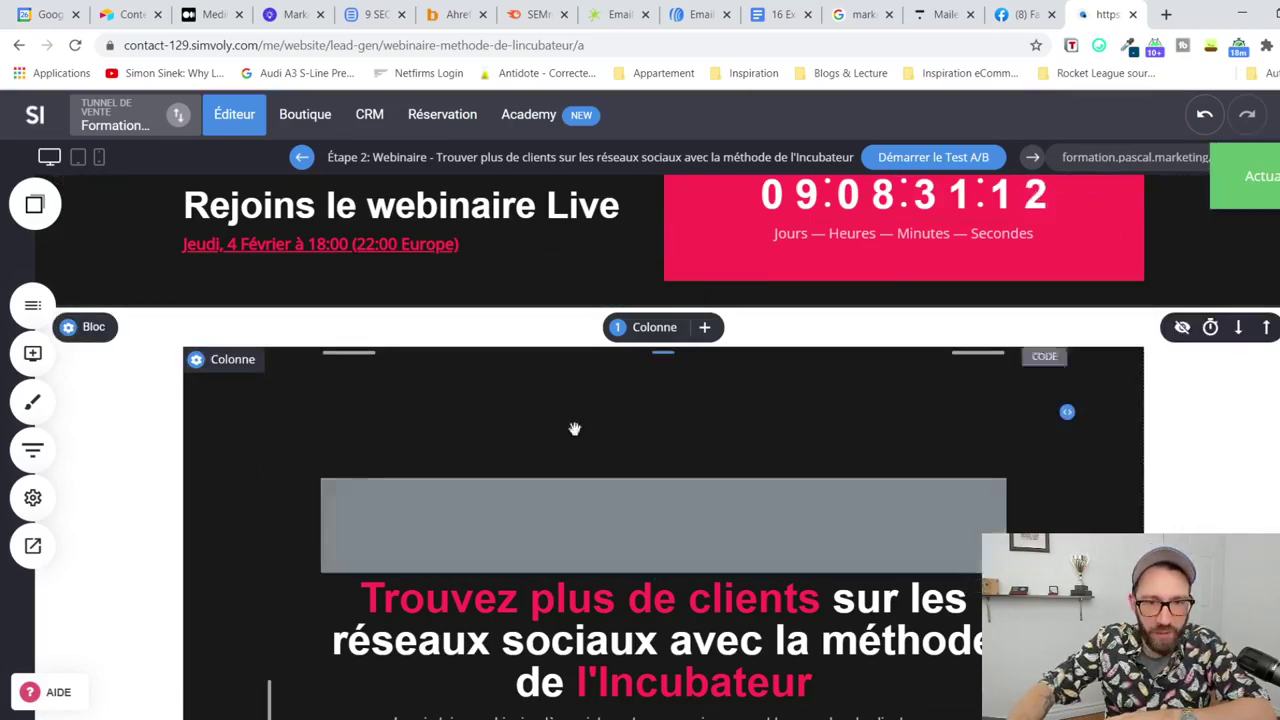
Step: Preview the desktop version of the page, check the hero and registration form sections, and return to the editor
scroll(174, 481, "down", 1)
left_click(32, 545)
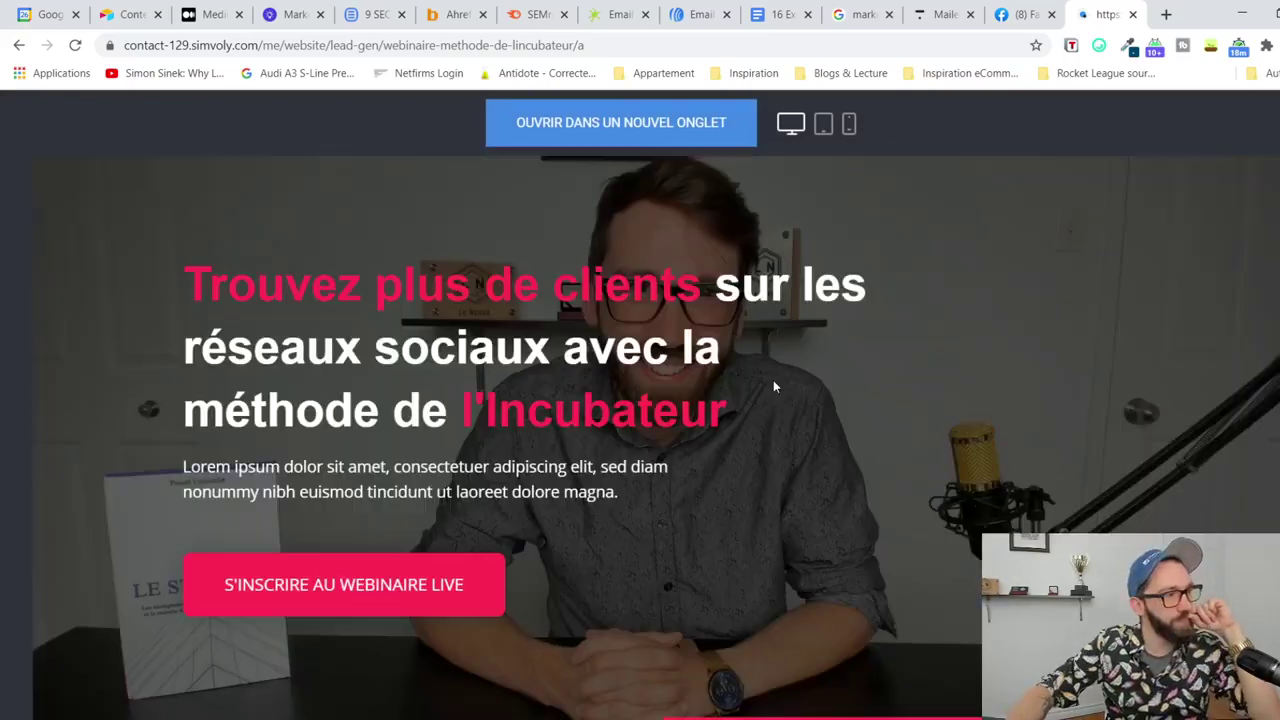
scroll(773, 383, "down", 8)
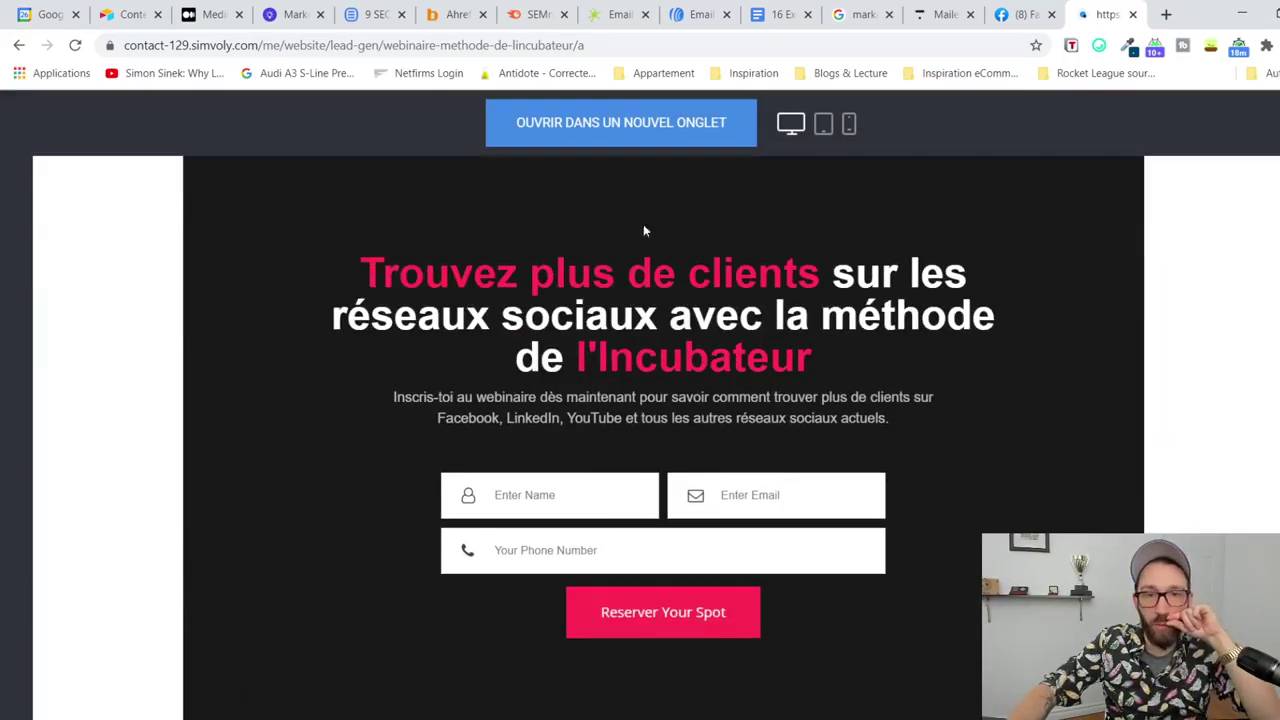
scroll(643, 217, "up", 2)
scroll(680, 378, "down", 3)
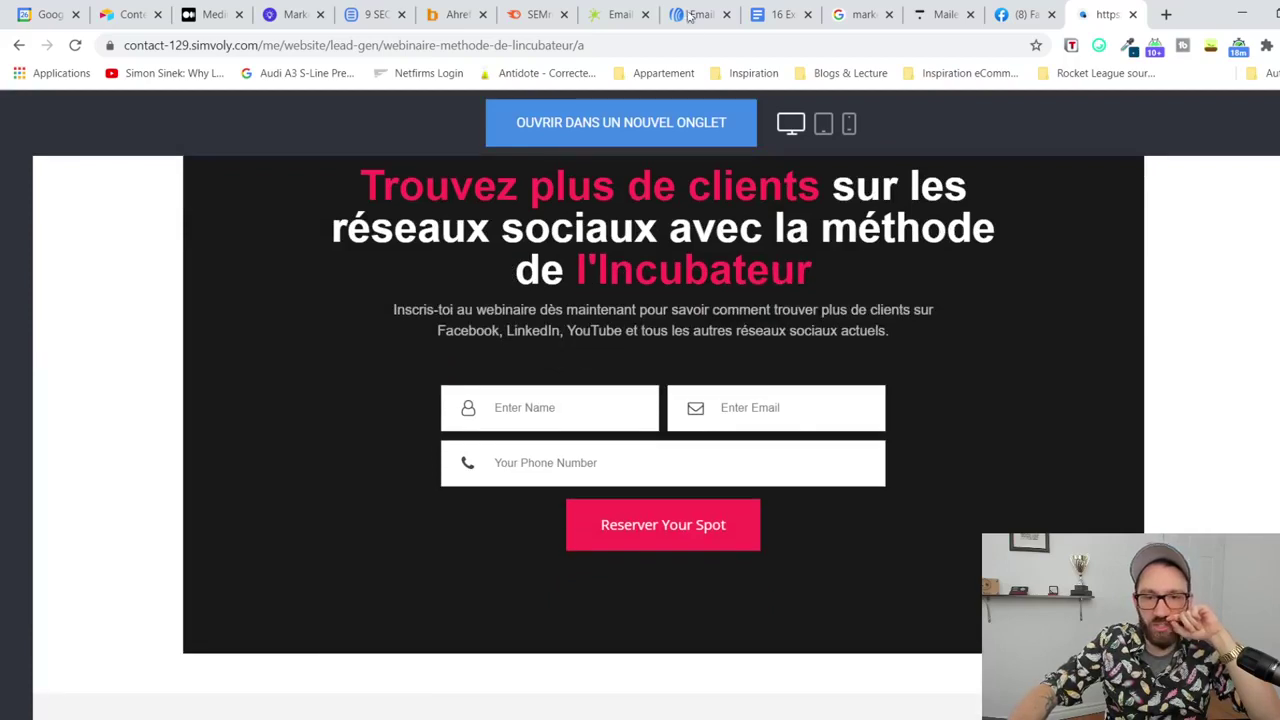
key("Escape")
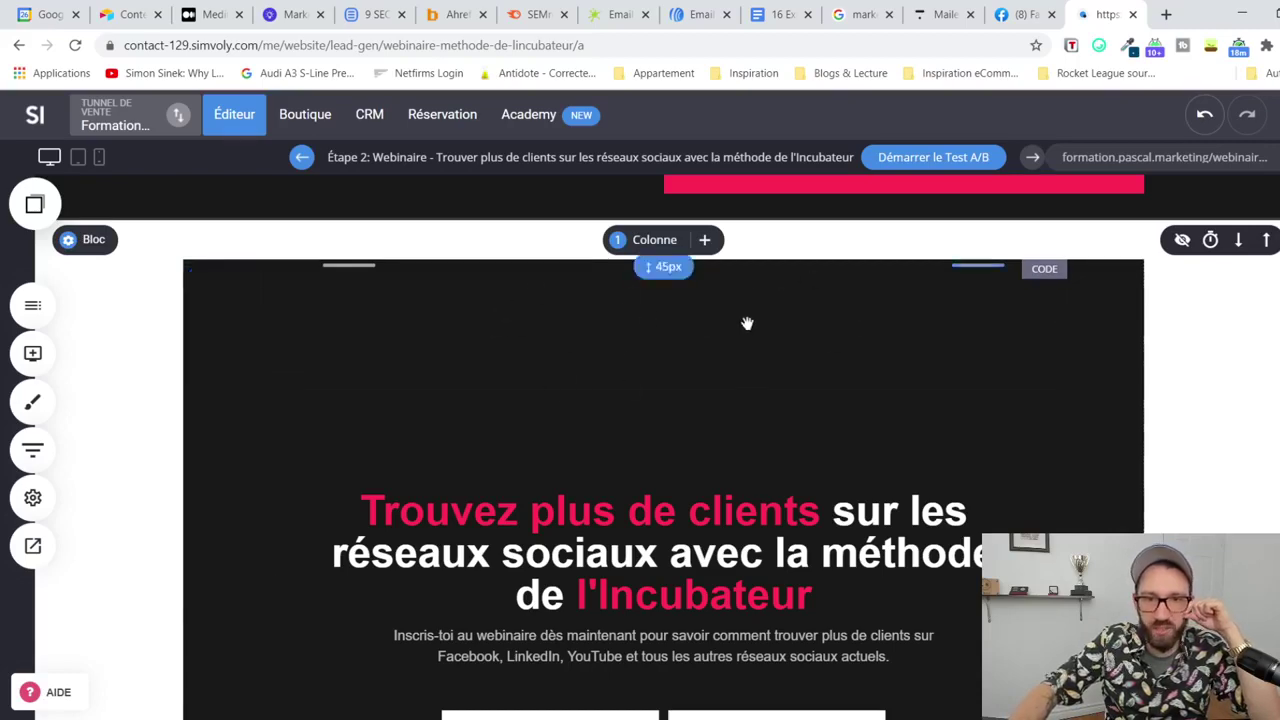
scroll(717, 320, "down", 3)
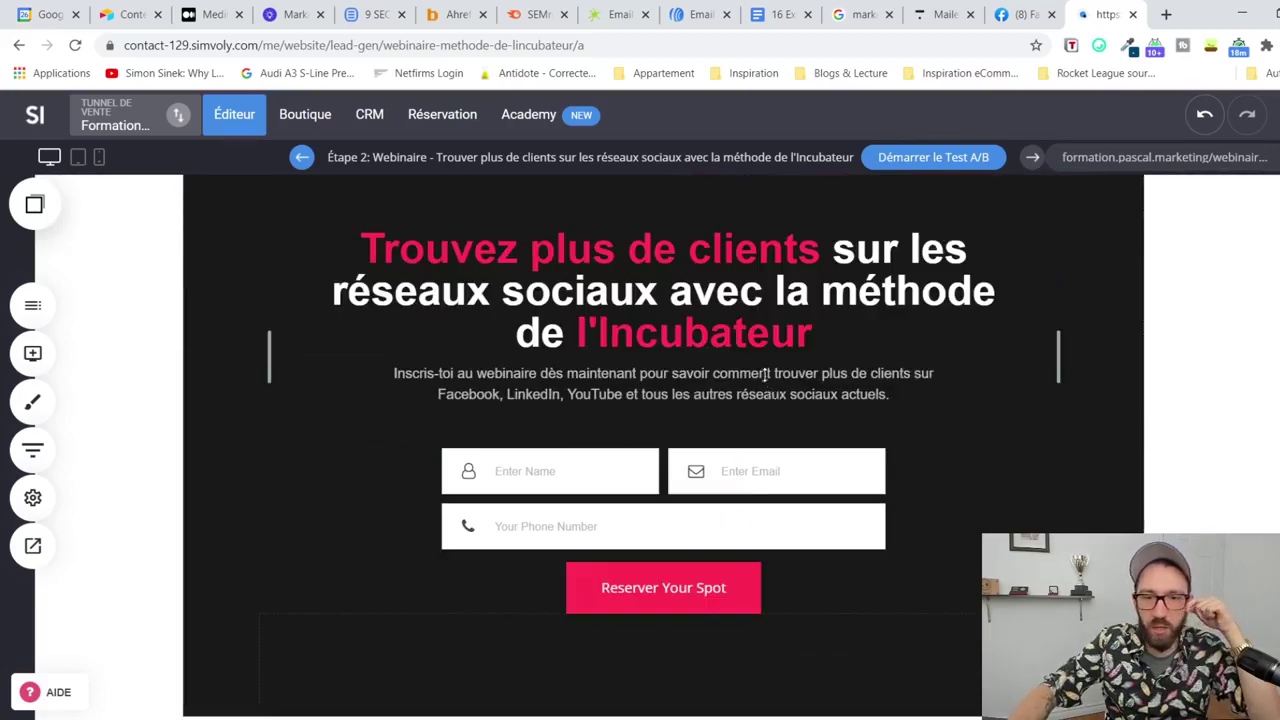
left_click(686, 595)
scroll(653, 573, "up", 10)
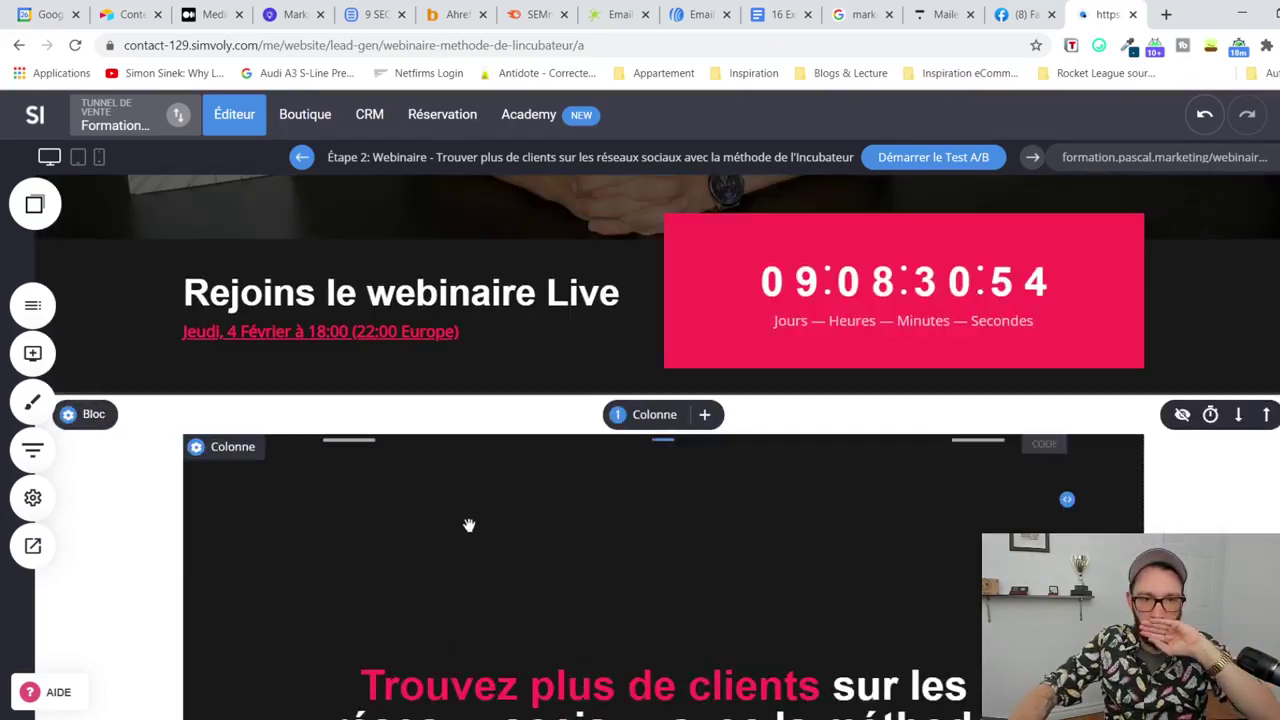
scroll(407, 528, "down", 8)
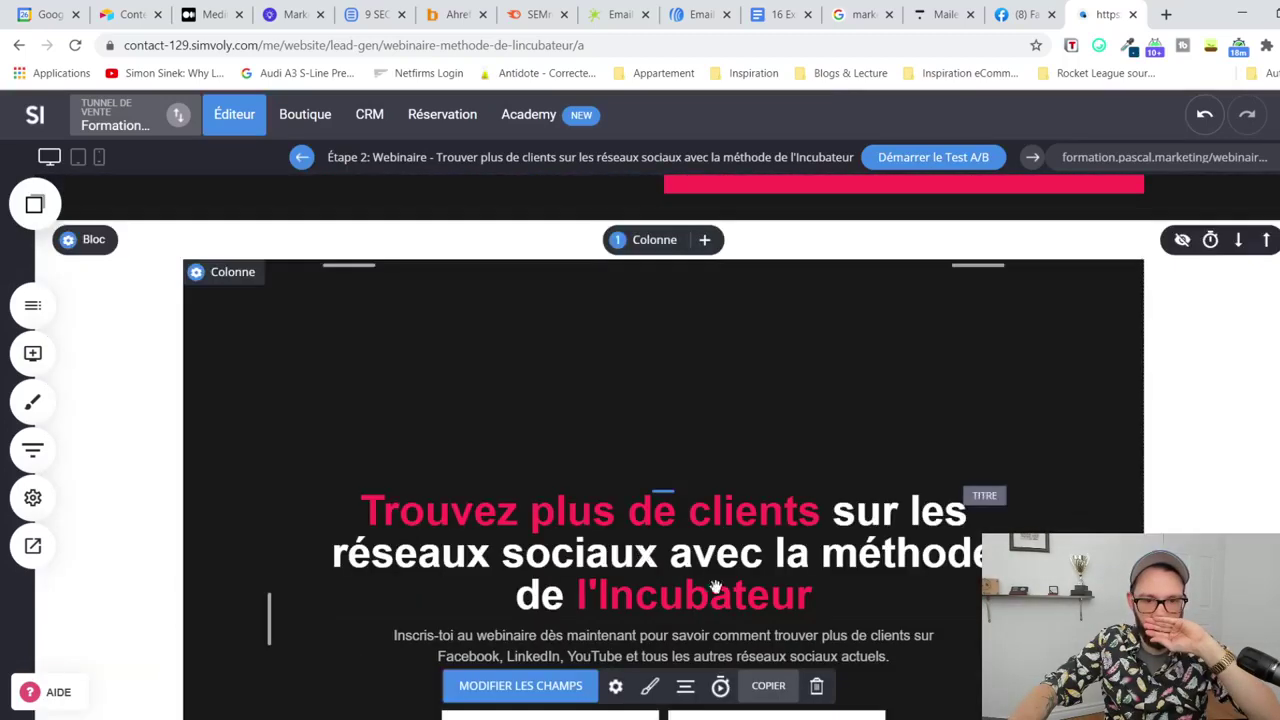
left_click(668, 607)
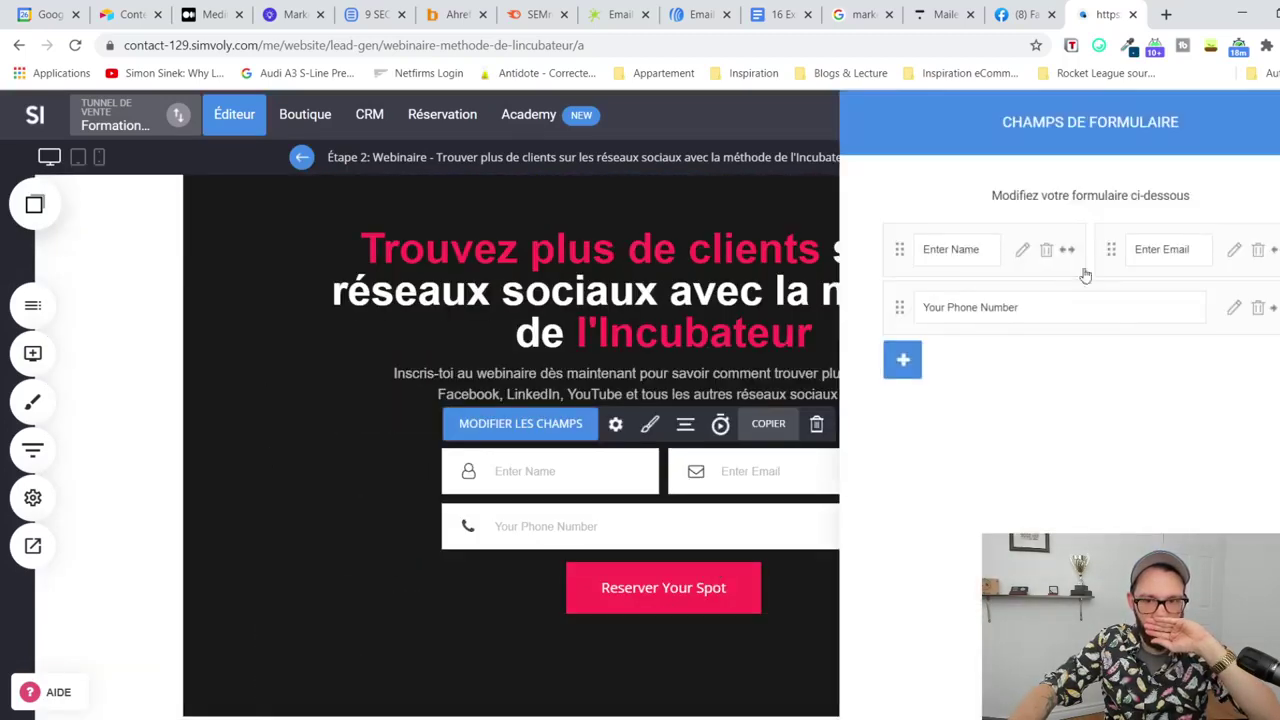
left_click(683, 570)
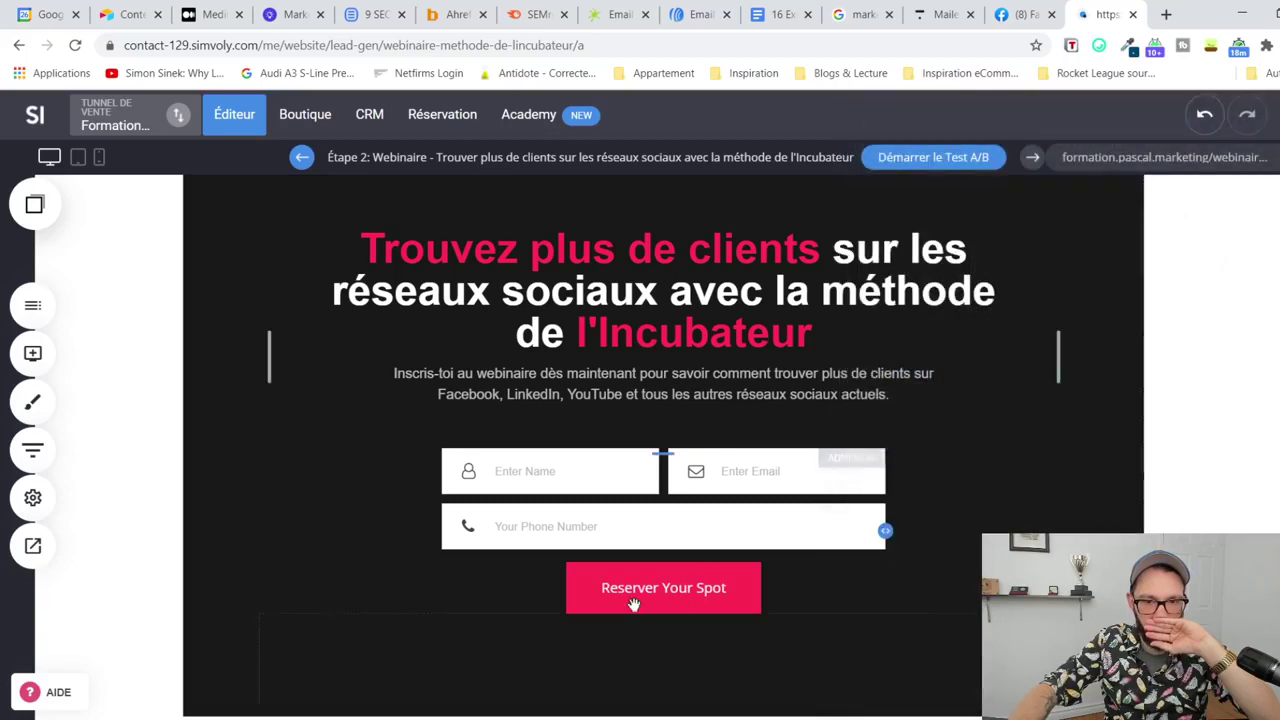
Step: Set the registration form's button text to "Inscris-toi au webinaire live" in the form settings
left_click(614, 425)
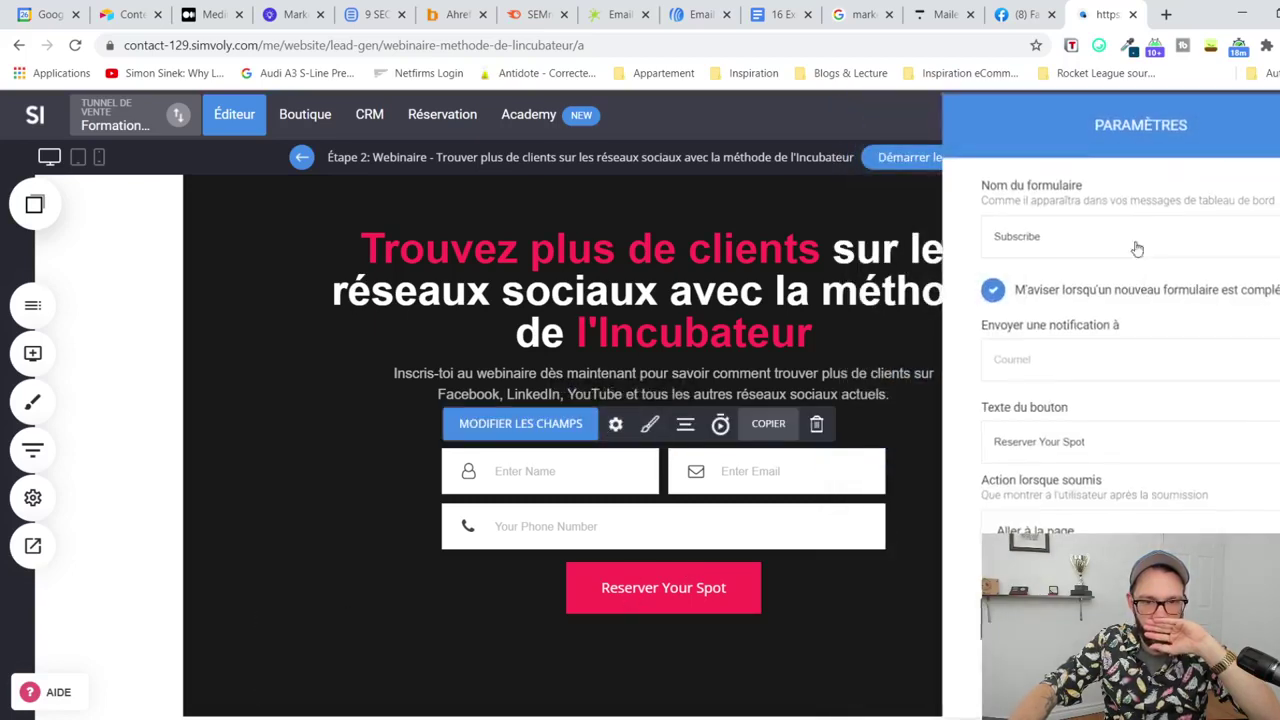
triple_click(1092, 447)
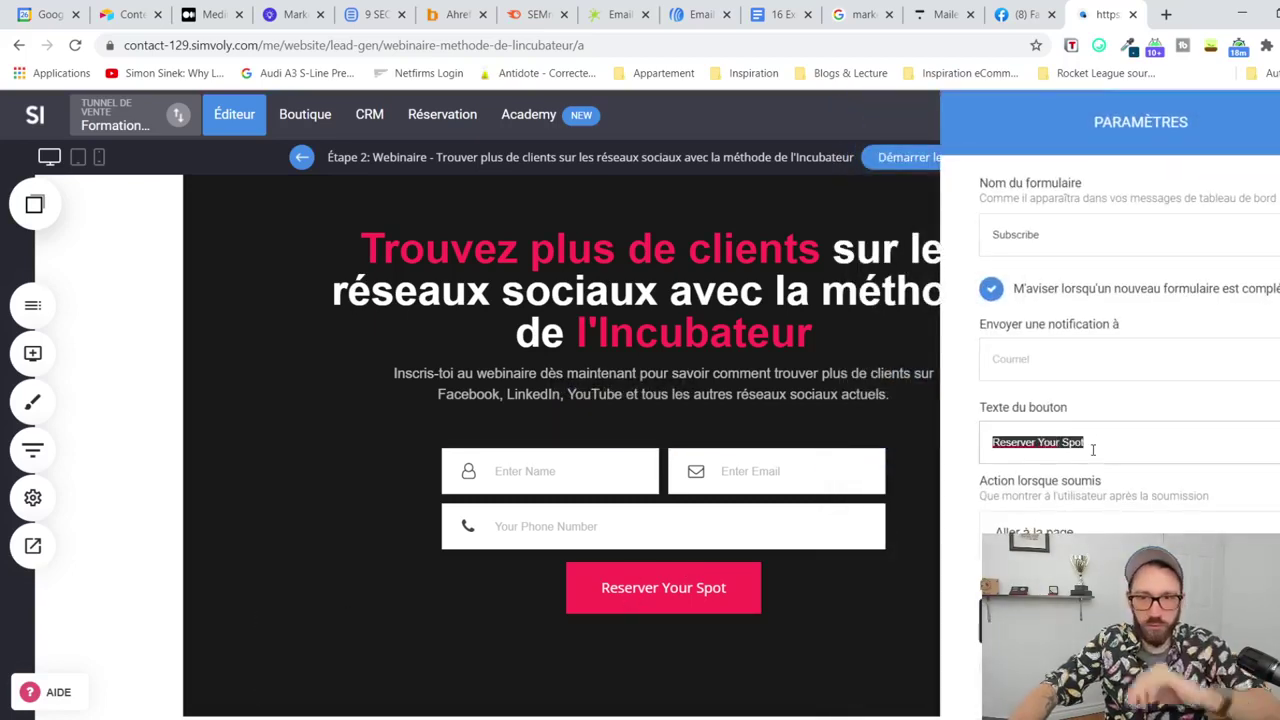
type("Inscris-toi au webinaire live")
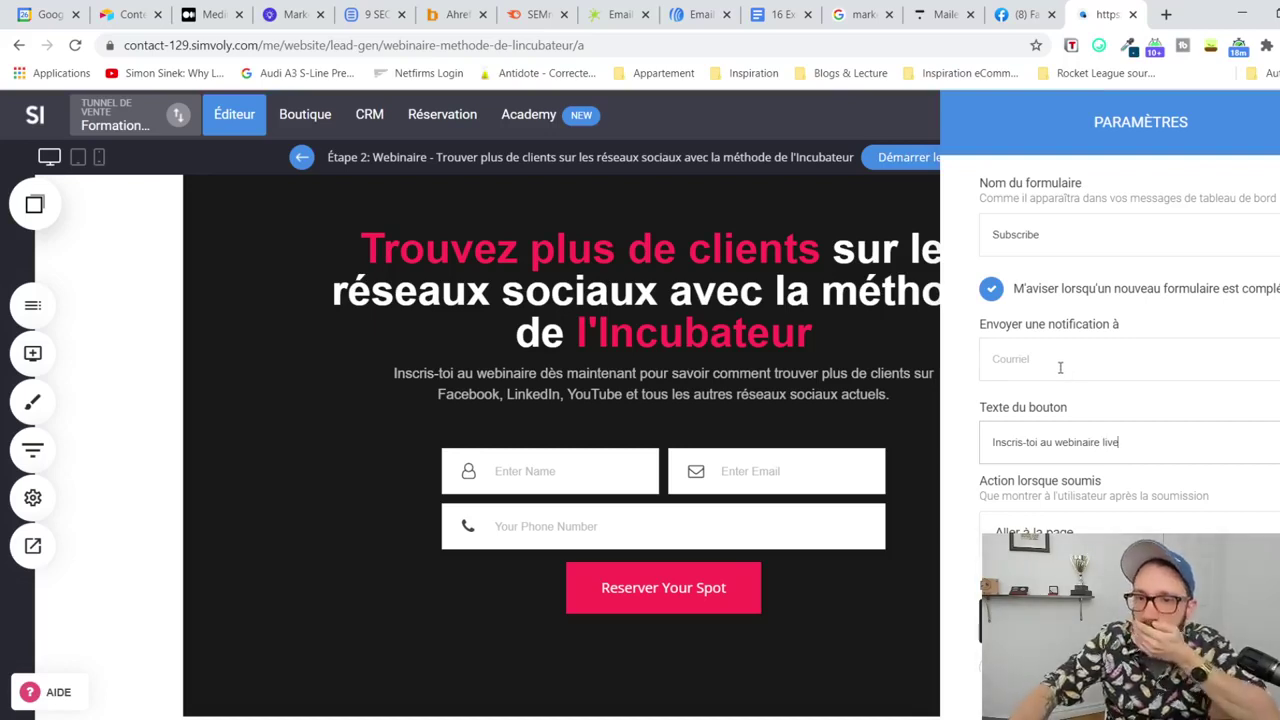
left_click(1060, 367)
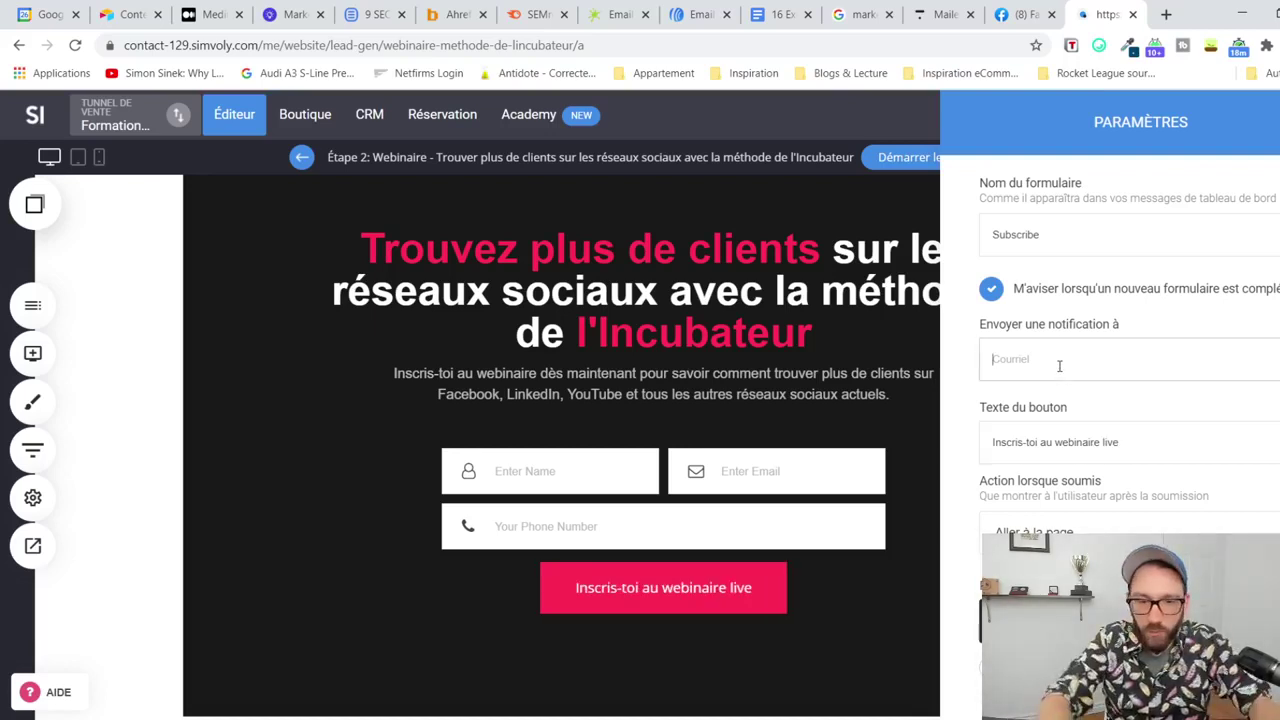
Step: Enter the notification e-mail for new form submissions and rename the form "Webinaire Live"
type("contact")
key("Down")
key("Return")
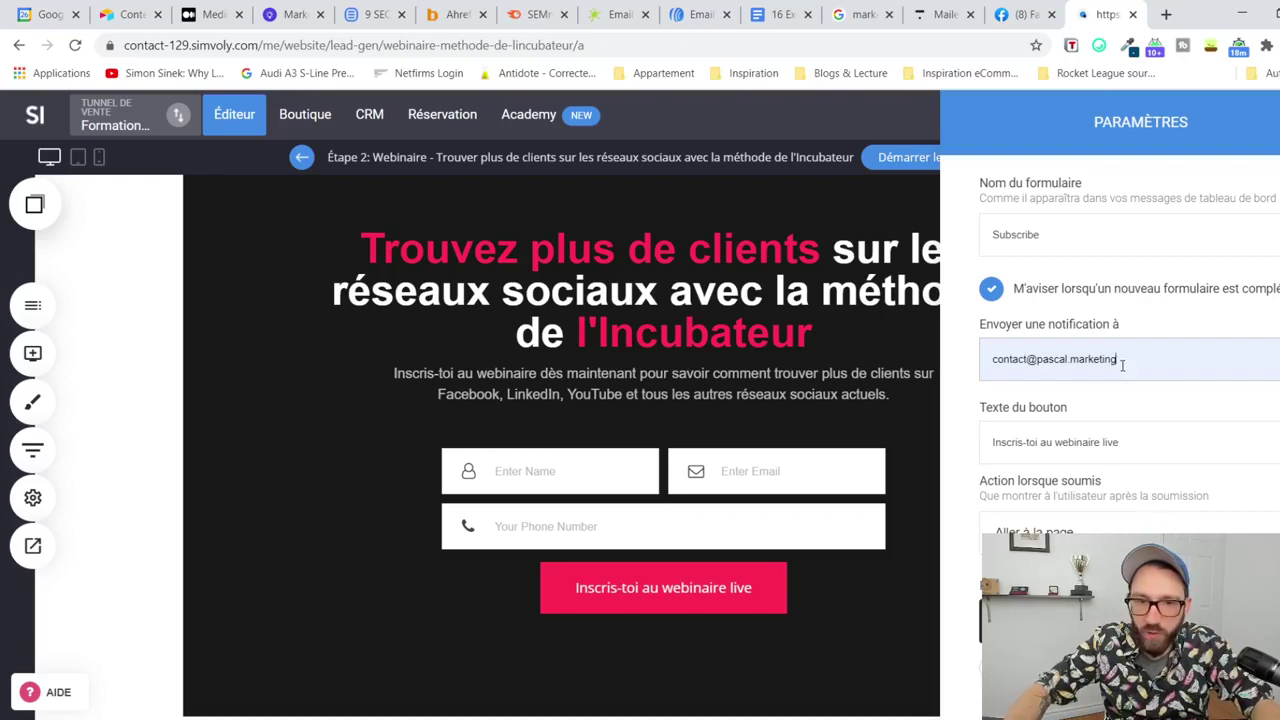
left_click_drag(1003, 365, 1129, 367)
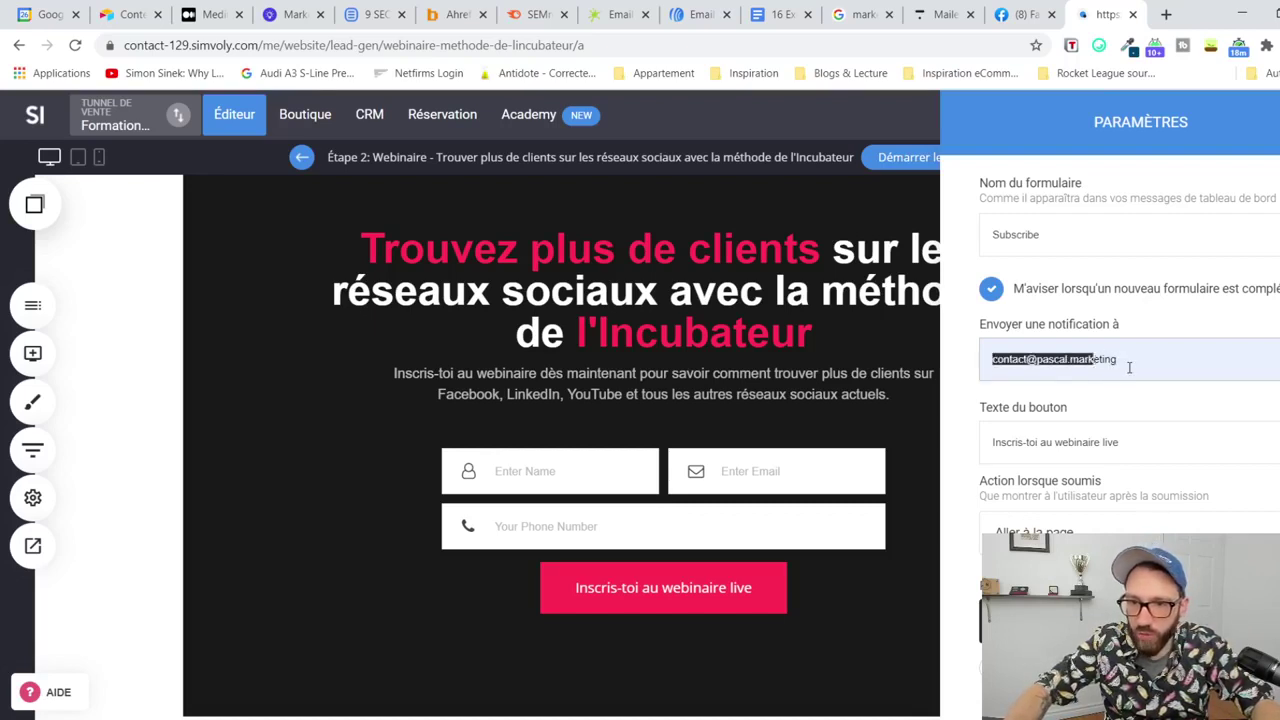
double_click(1054, 243)
type("Webina")
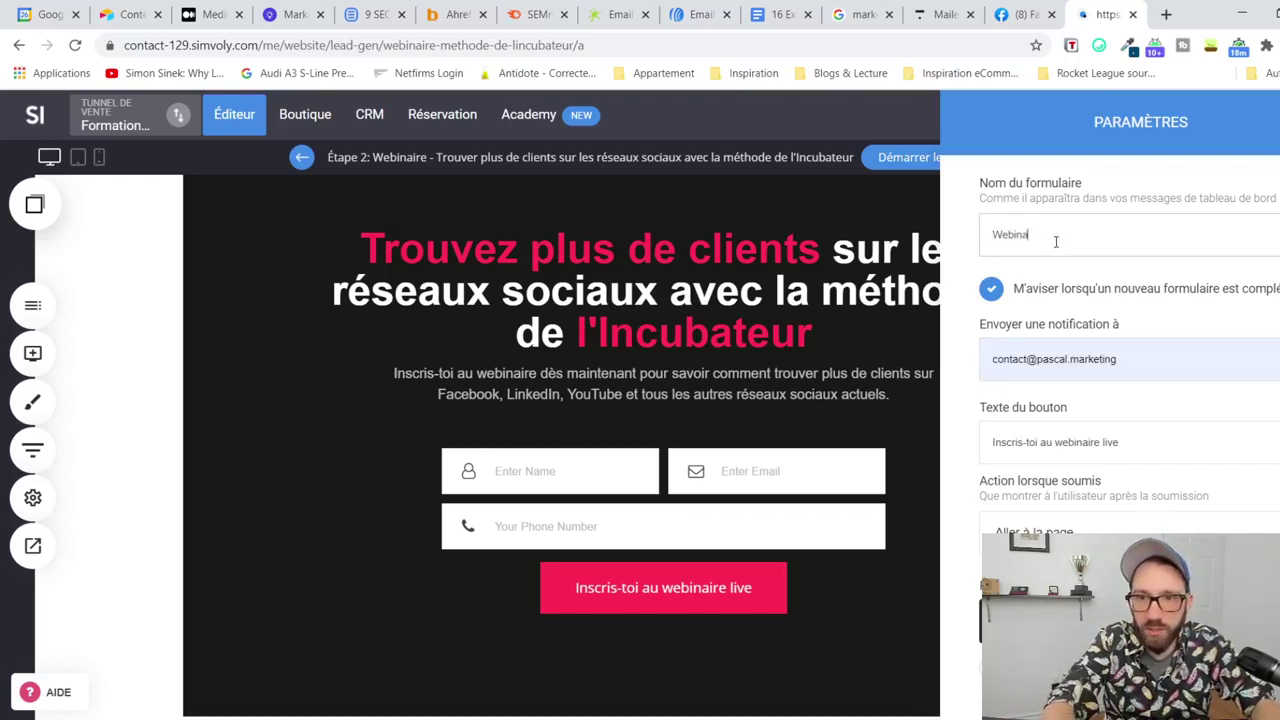
type("ire Live")
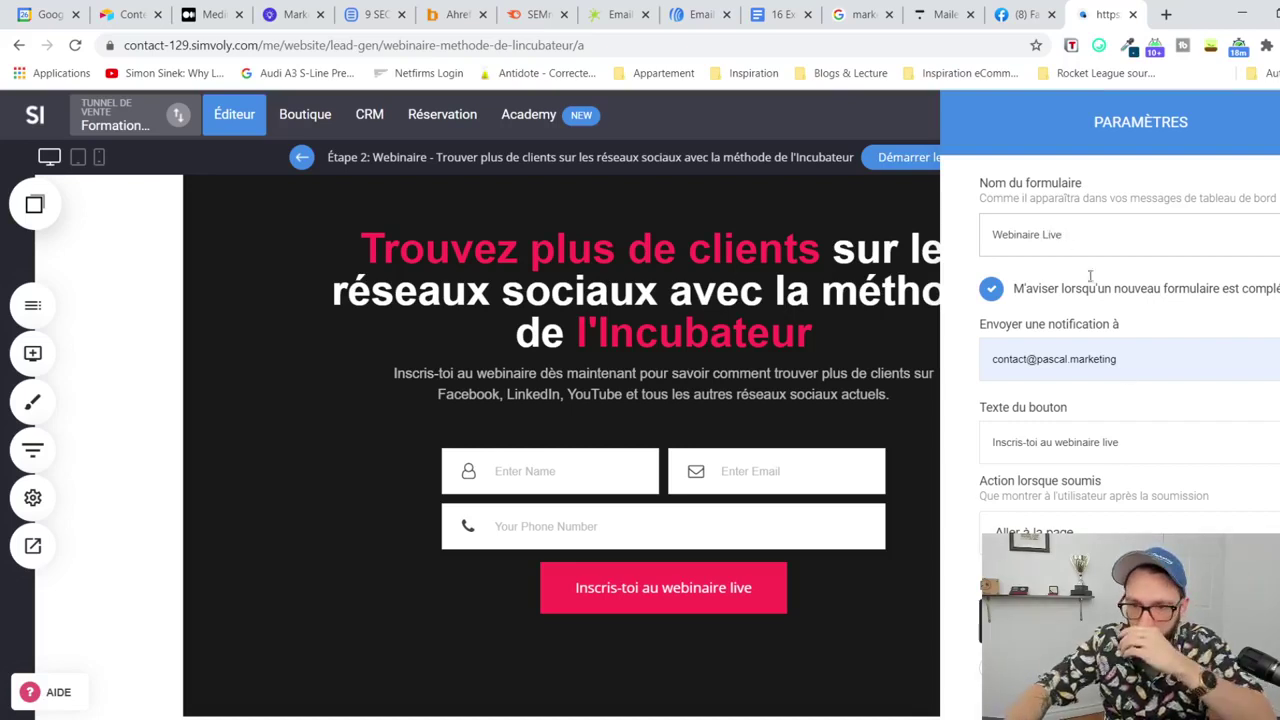
Step: Link the form to the MailerLite list "Démonstration" and leave the form settings
scroll(1140, 480, "down", 1)
scroll(1129, 367, "down", 1)
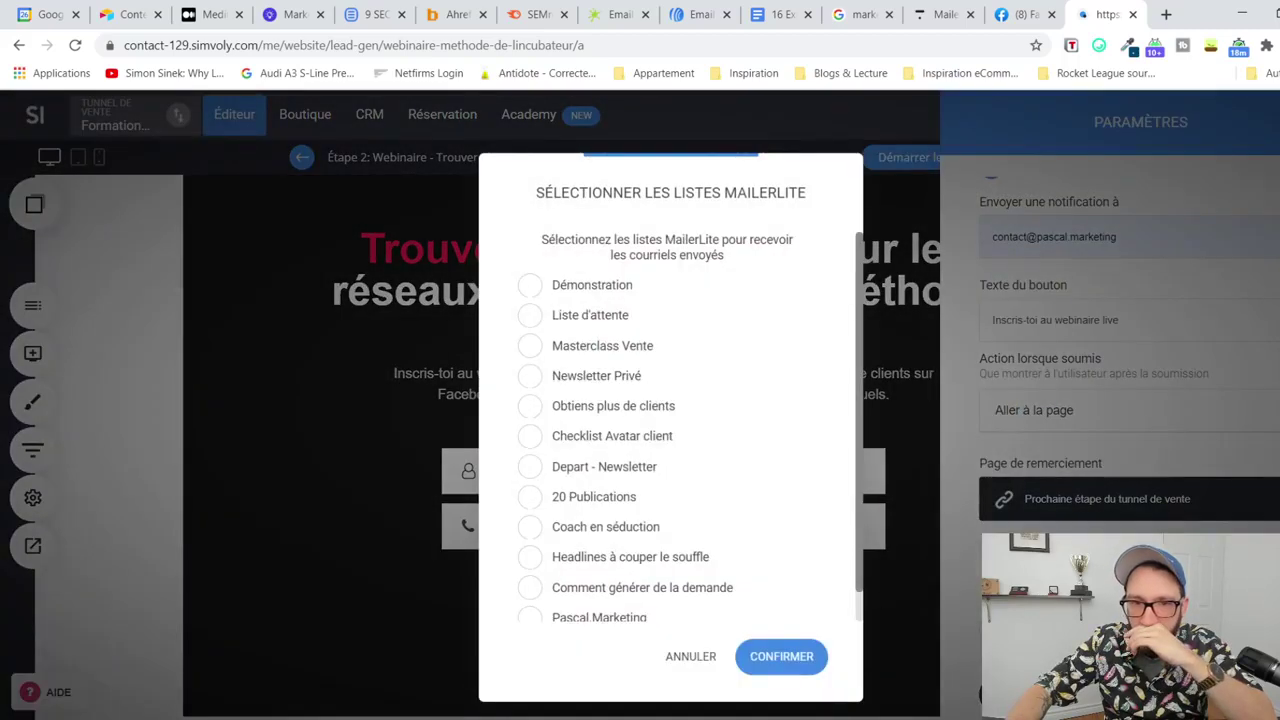
scroll(568, 289, "down", 1)
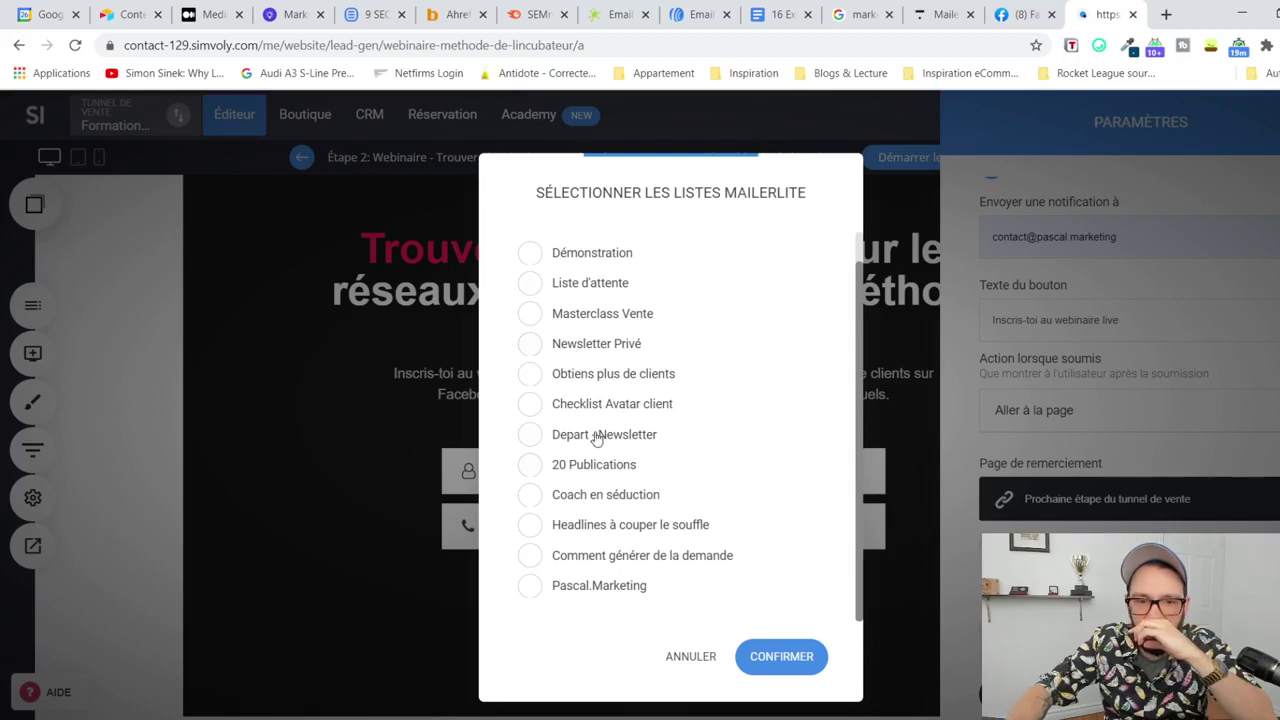
left_click(600, 285)
left_click(590, 258)
left_click(563, 297)
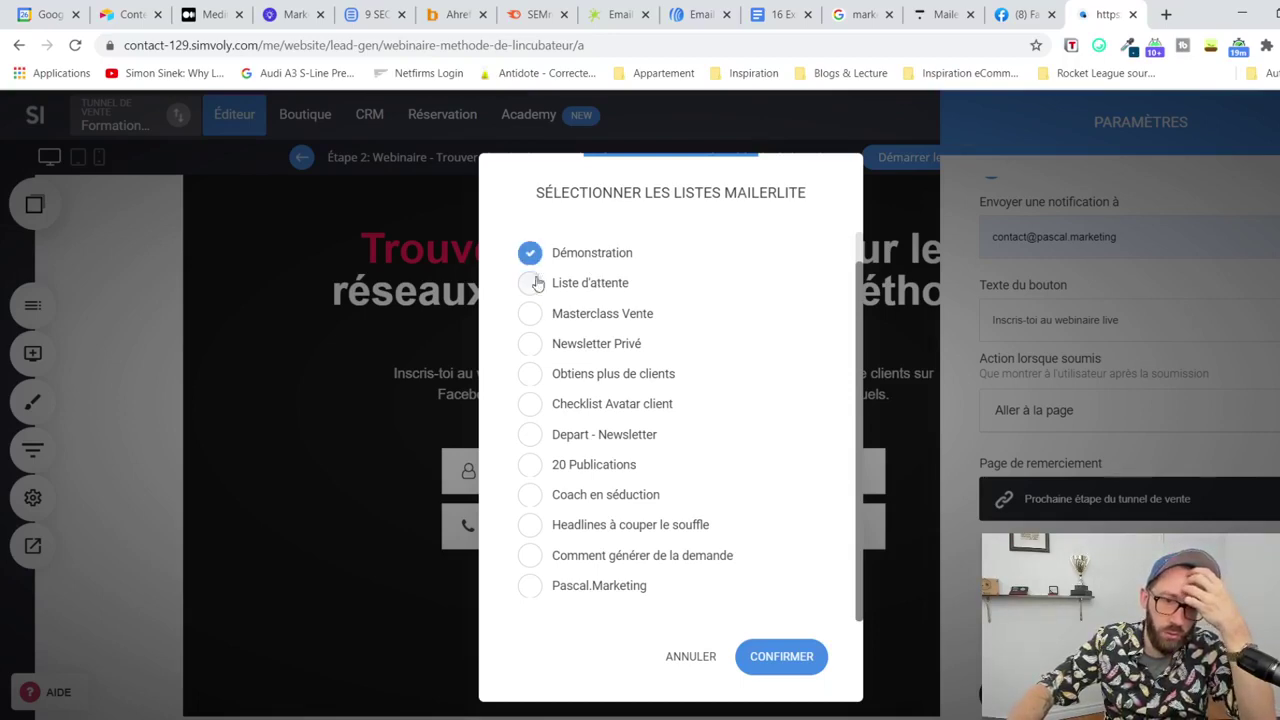
left_click(775, 656)
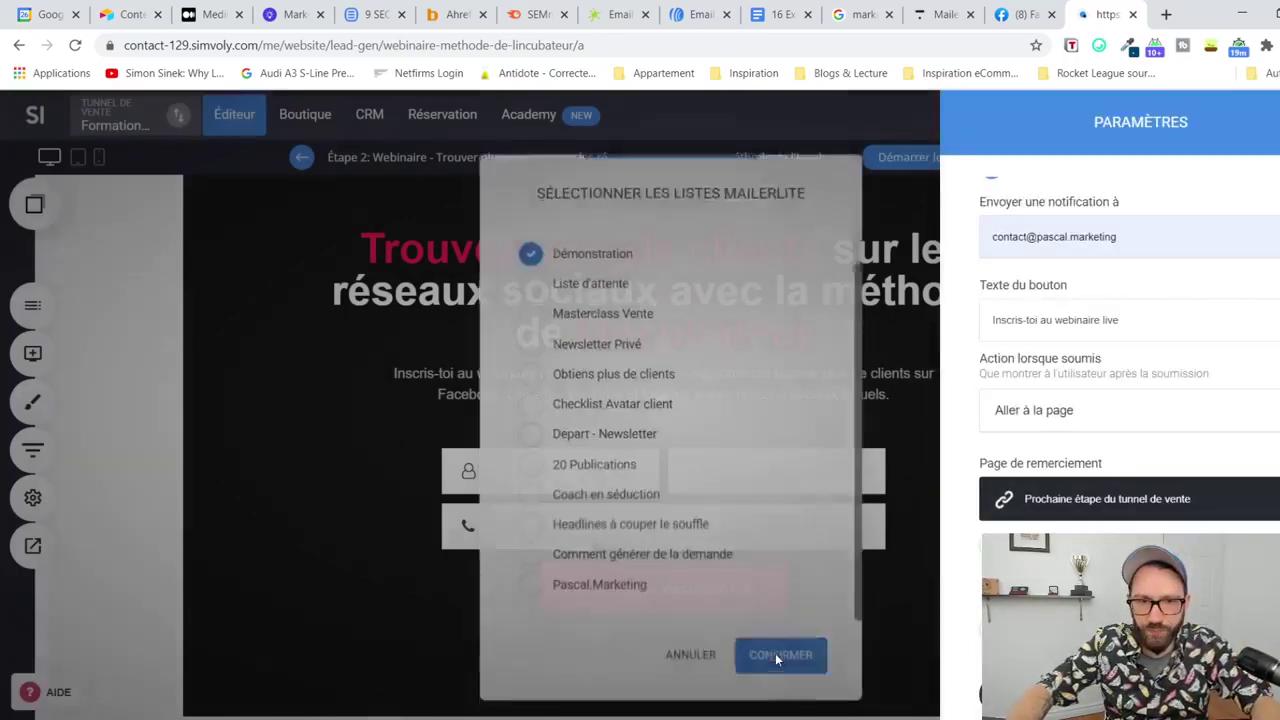
left_click(864, 395)
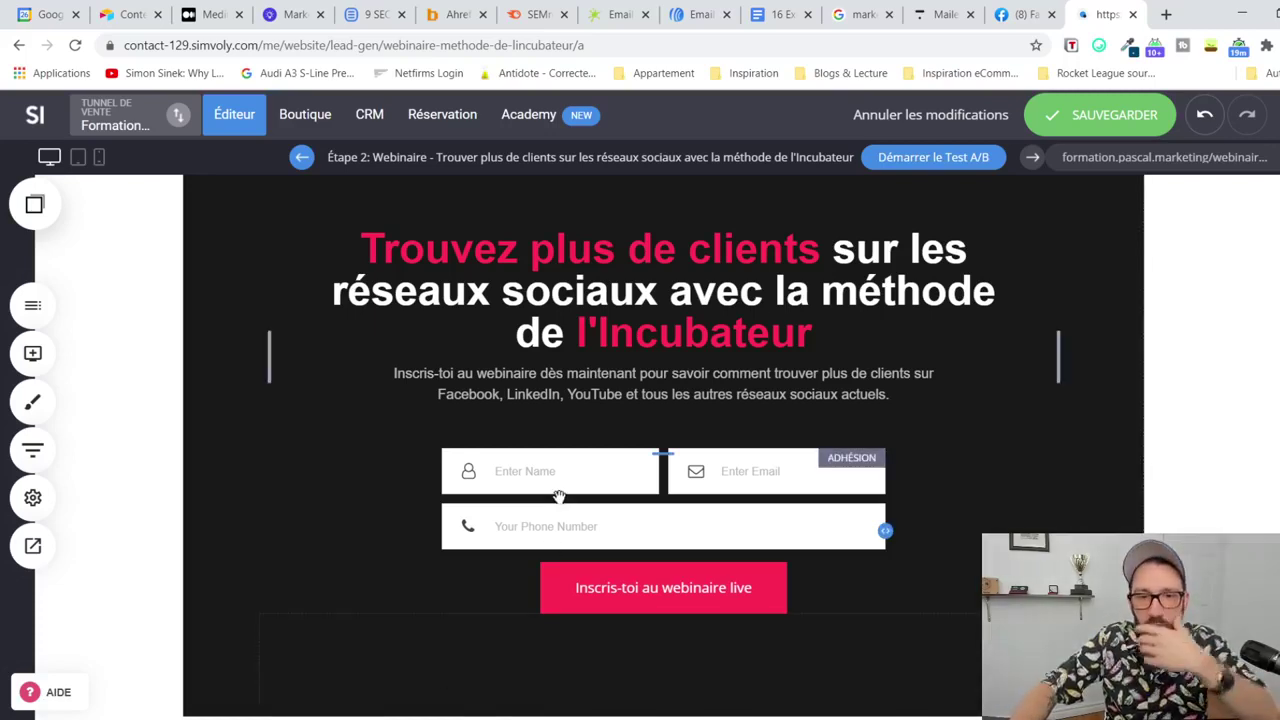
Step: Relabel the registration form's name field "Prénom" and its e-mail field "Ton courriel"
double_click(618, 491)
triple_click(947, 249)
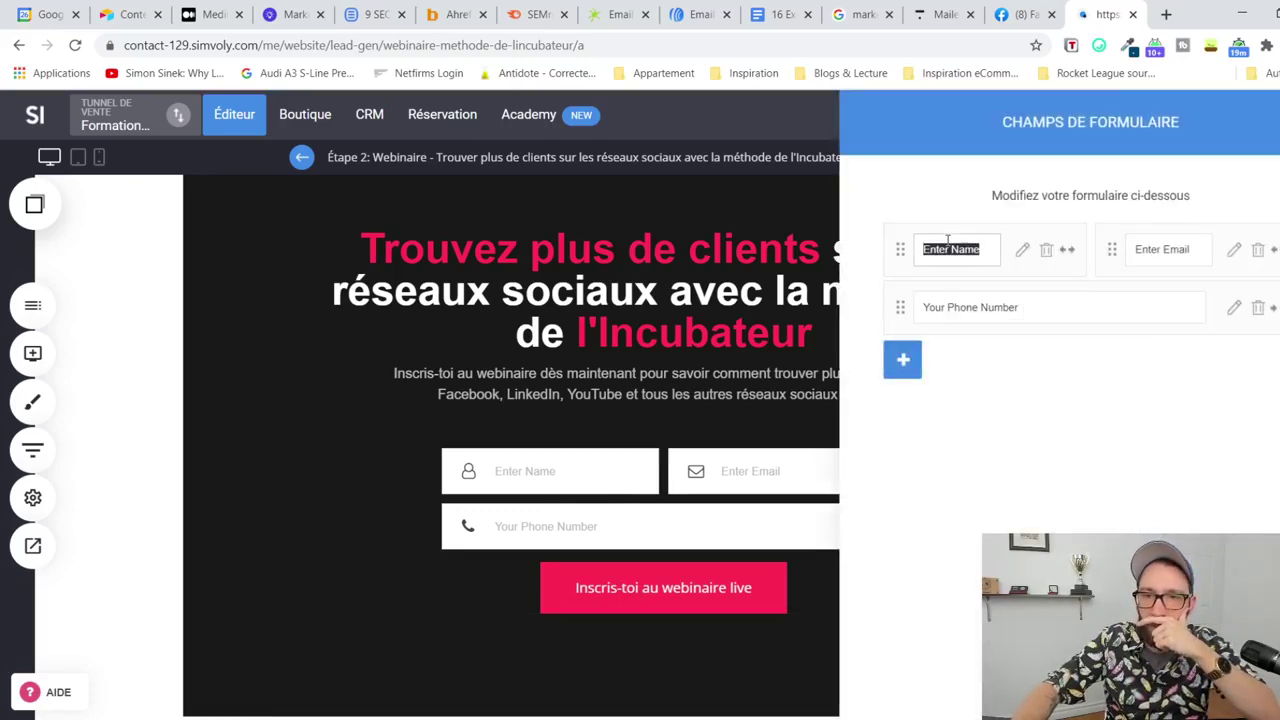
type("Prénom")
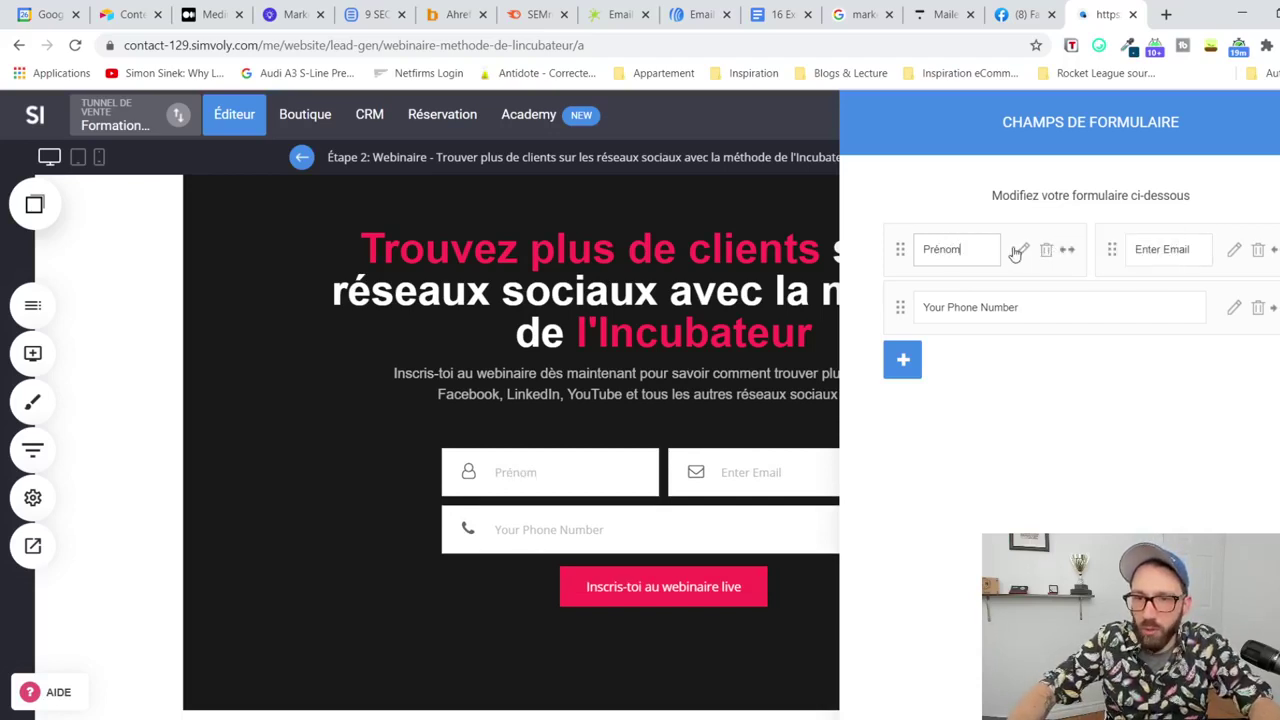
left_click(1125, 249)
type("ton couri")
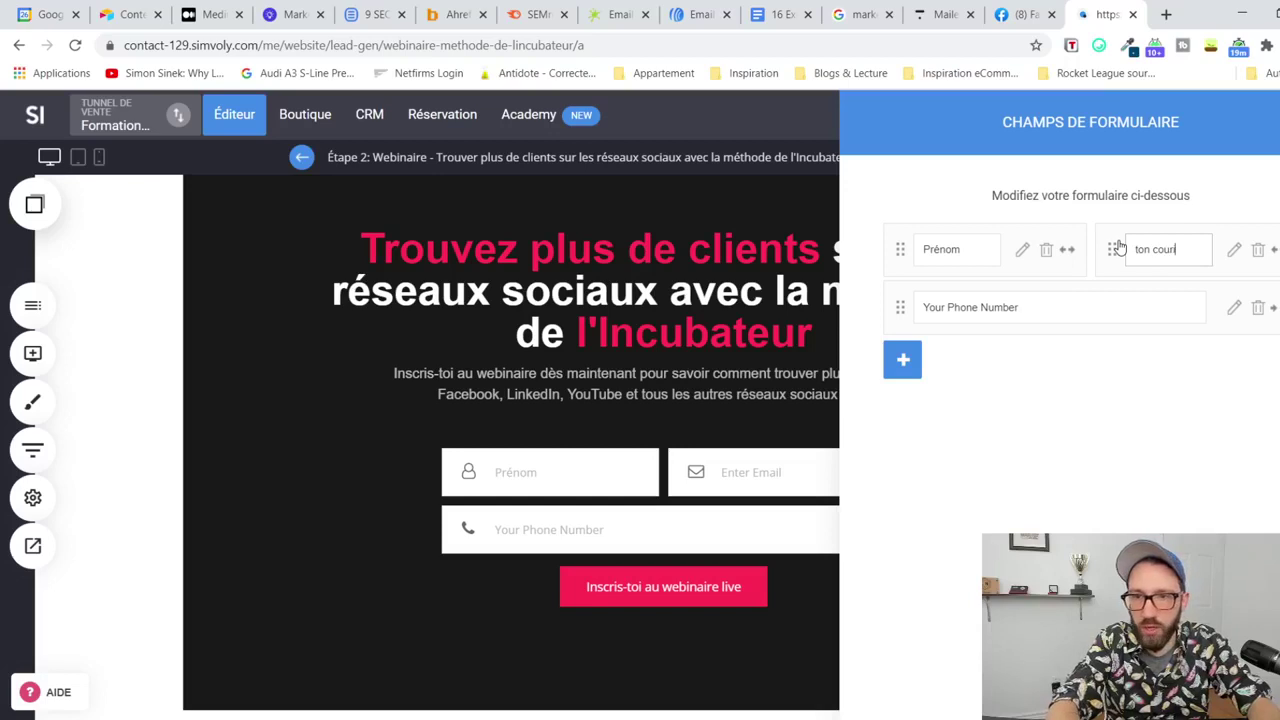
key("BackSpace")
type("riel")
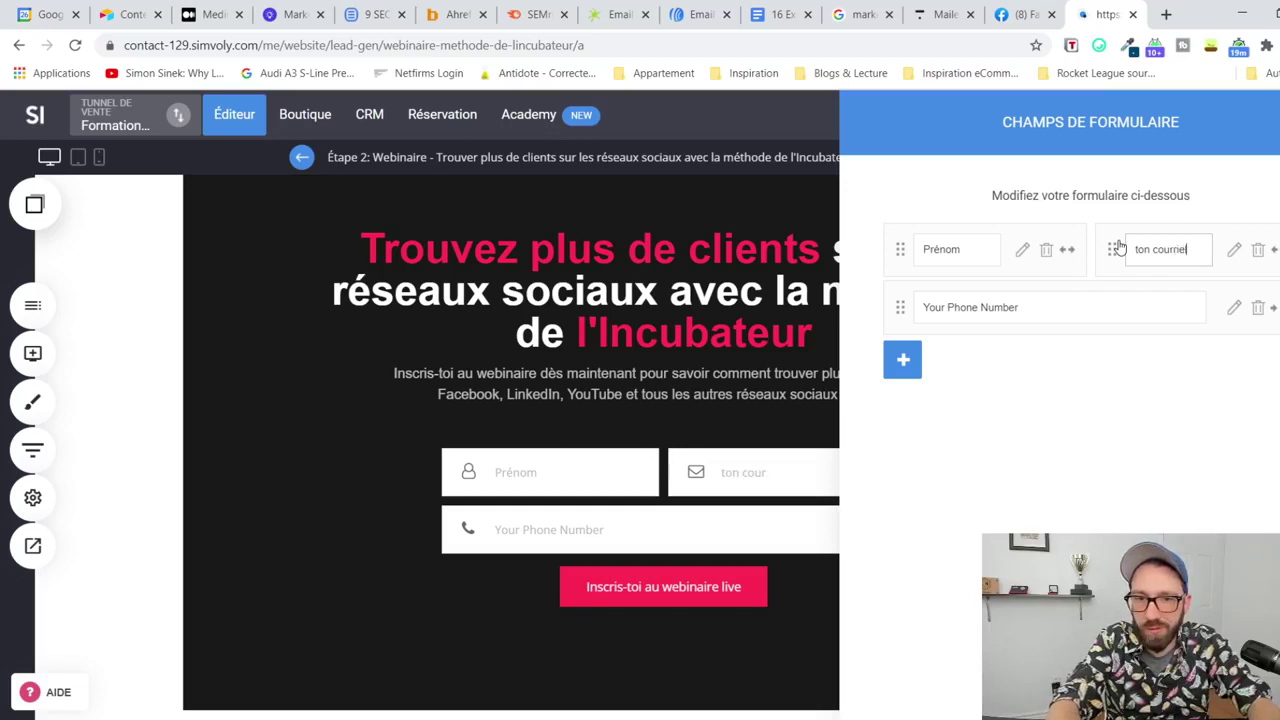
key("ctrl+a")
type("Ton courriel")
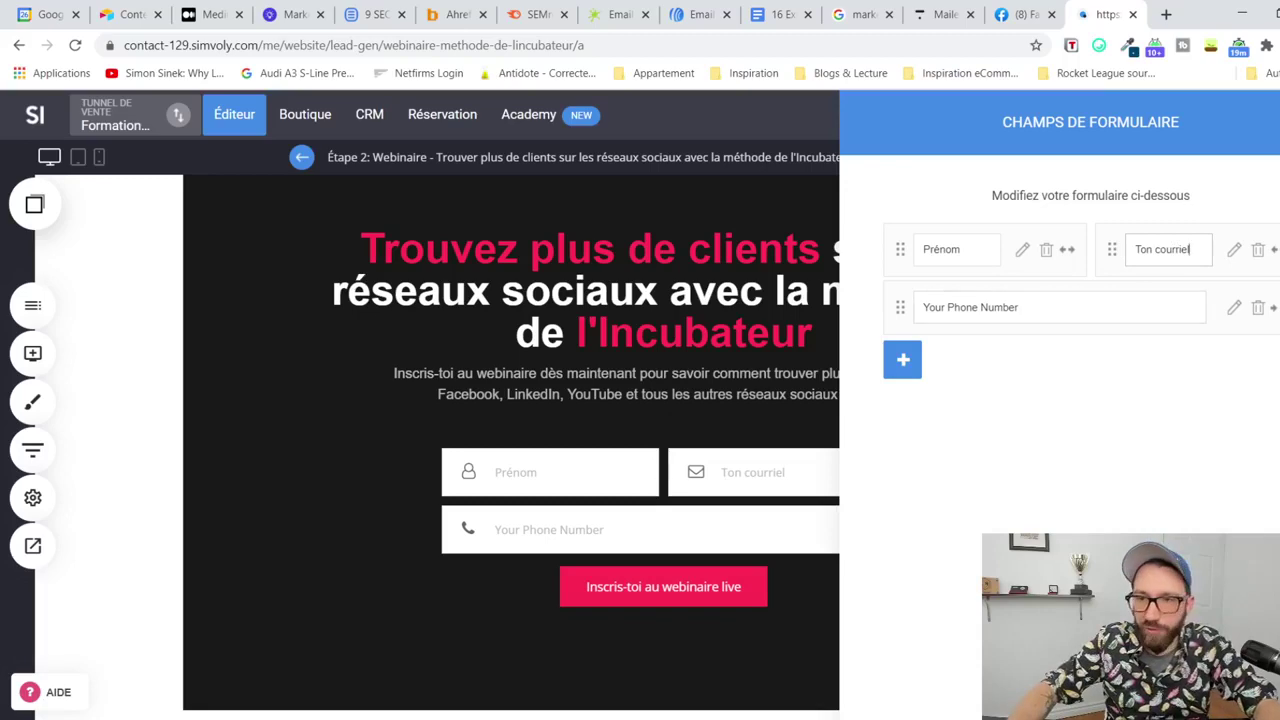
Step: Replace the phone number field in the registration form with a text area (Zone de texte)
left_click(1258, 312)
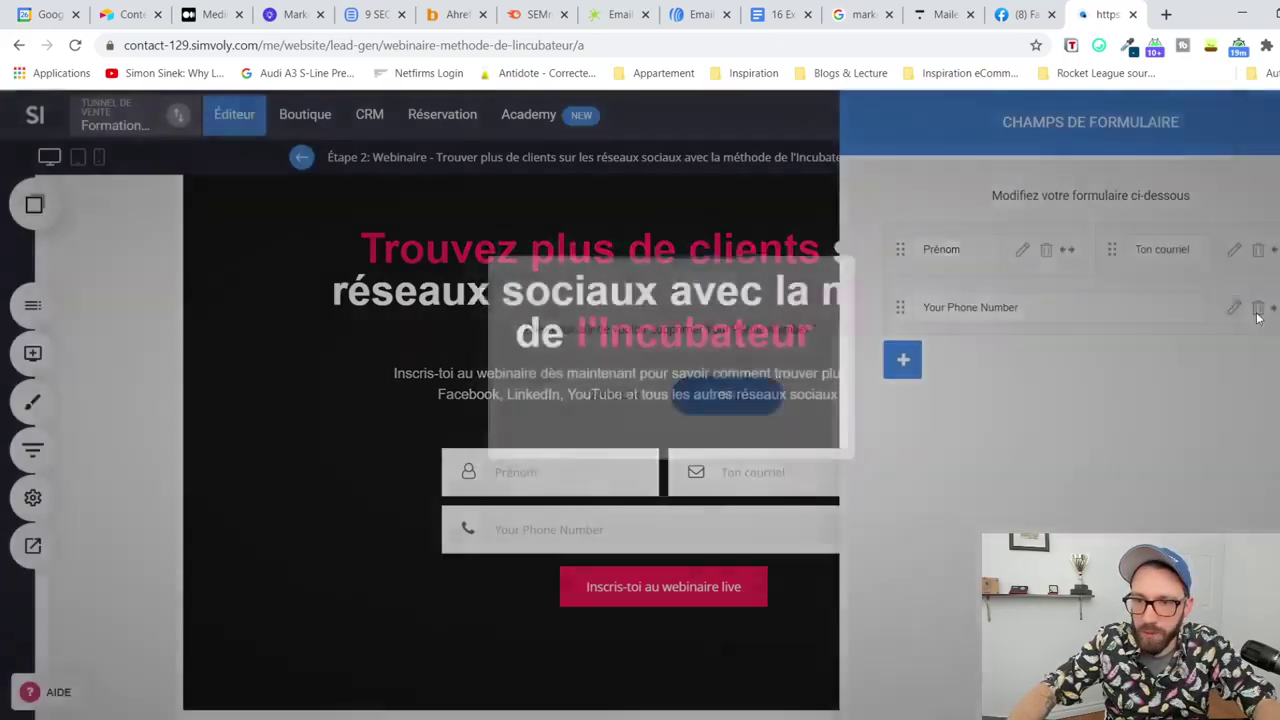
left_click(728, 396)
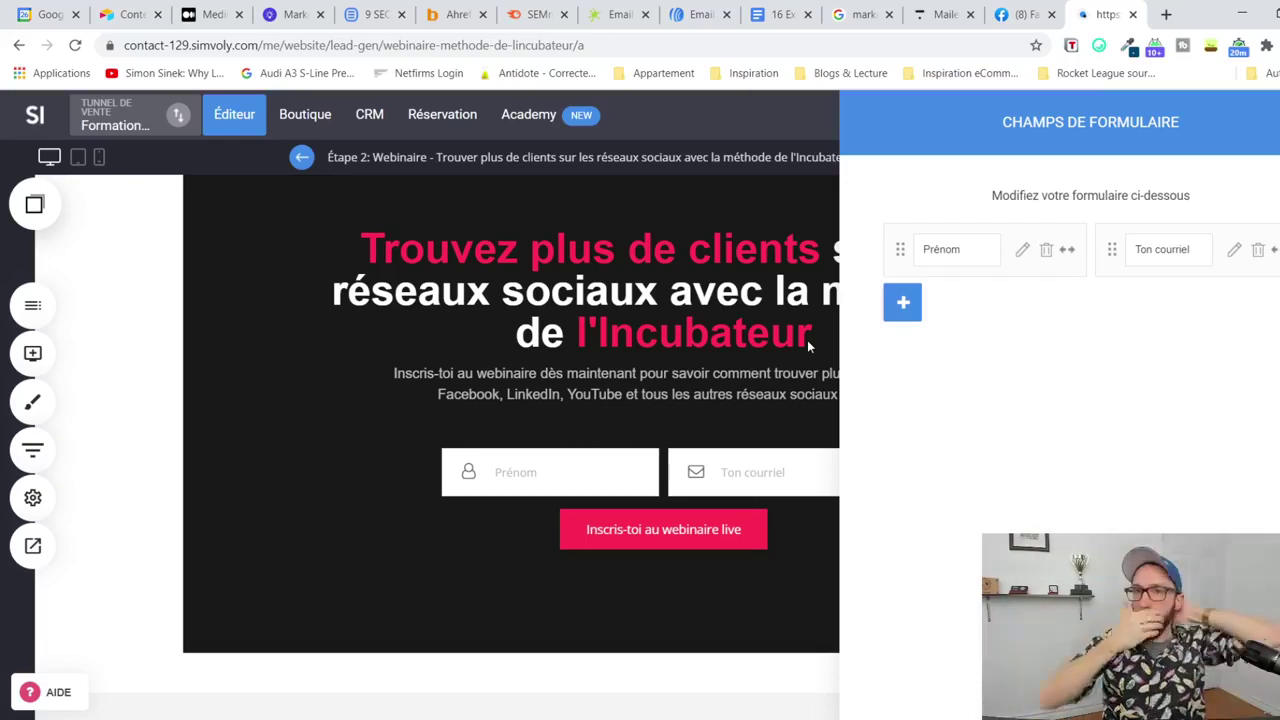
left_click(903, 302)
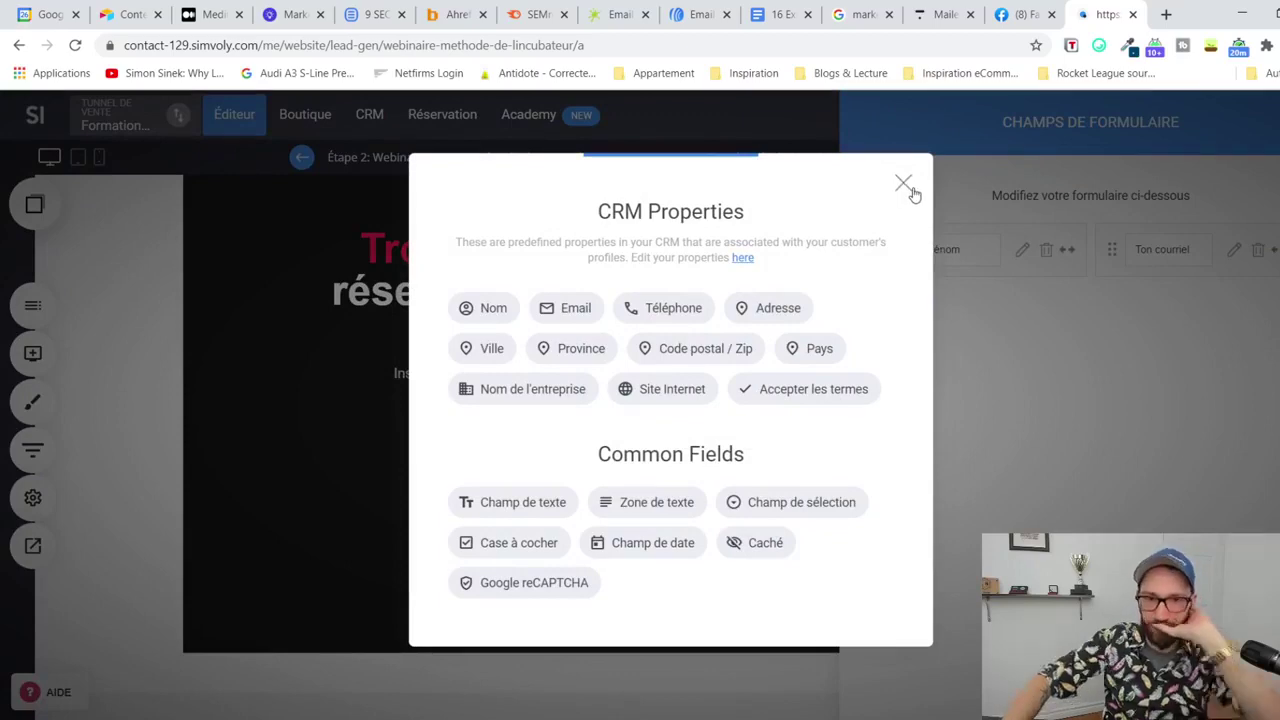
left_click(650, 508)
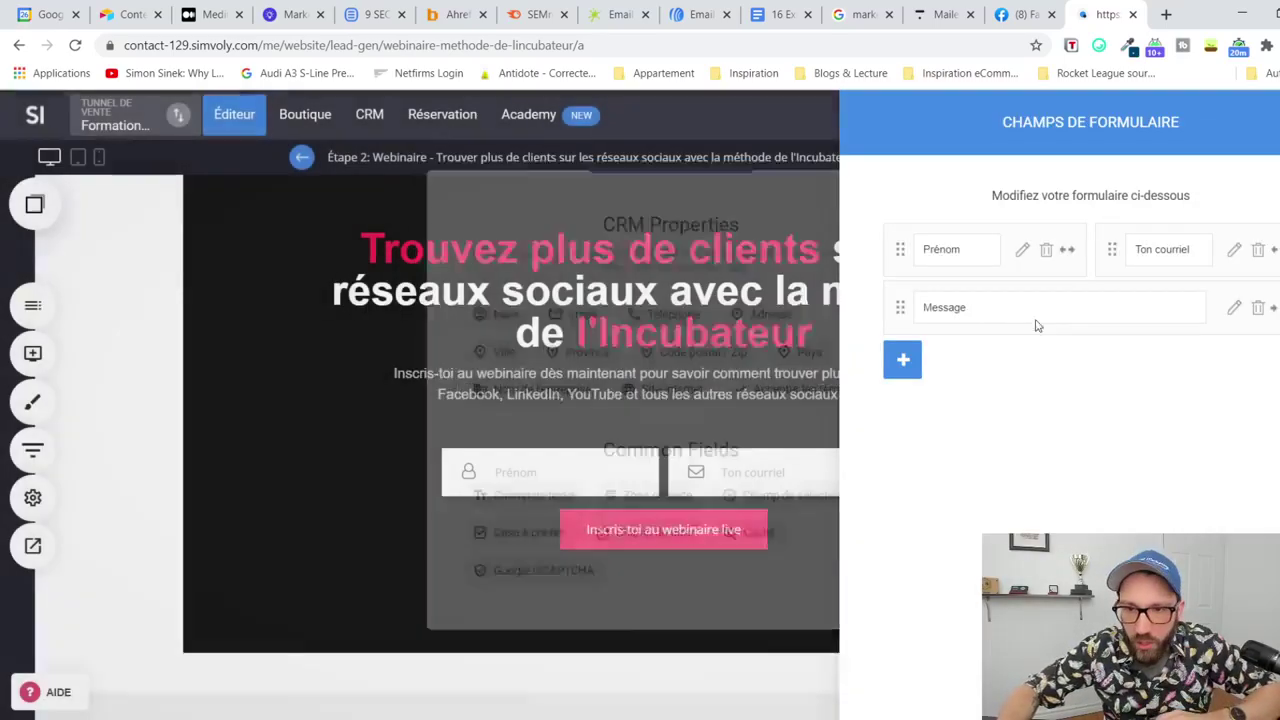
Step: Label the new text area "Ta questions la plus pressante pour le webinaire"
double_click(1008, 320)
type("As-tu qu")
key("BackSpace")
key("BackSpace")
key("BackSpace")
key("BackSpace")
key("BackSpace")
key("BackSpace")
key("BackSpace")
key("BackSpace")
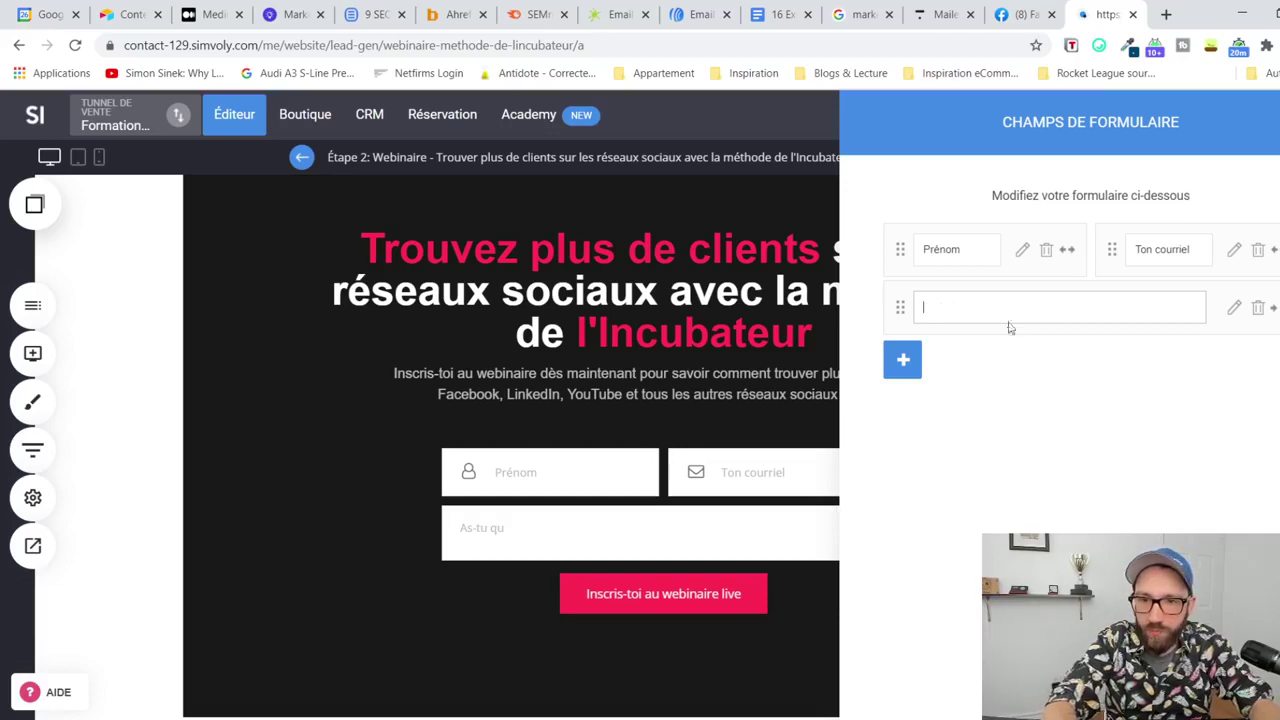
type("Ta question la plus")
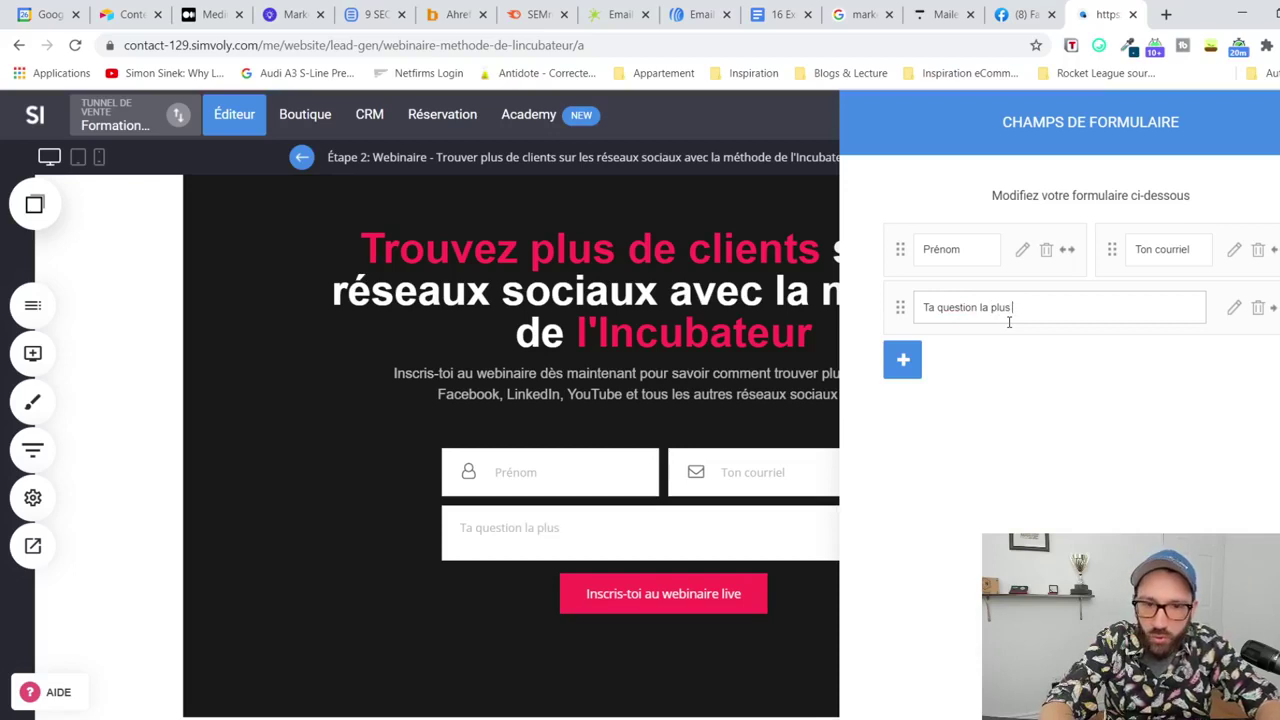
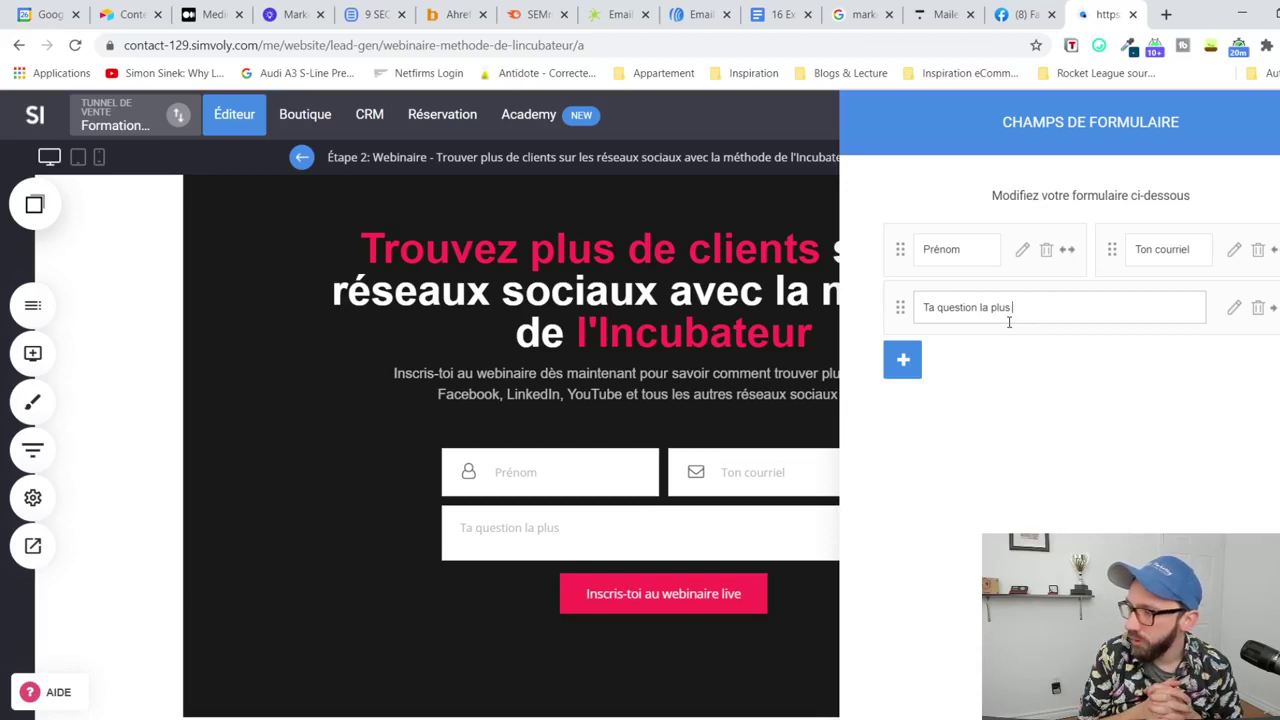
key("ctrl+a")
type("Ta")
key("BackSpace")
type("a q")
key("BackSpace")
key("BackSpace")
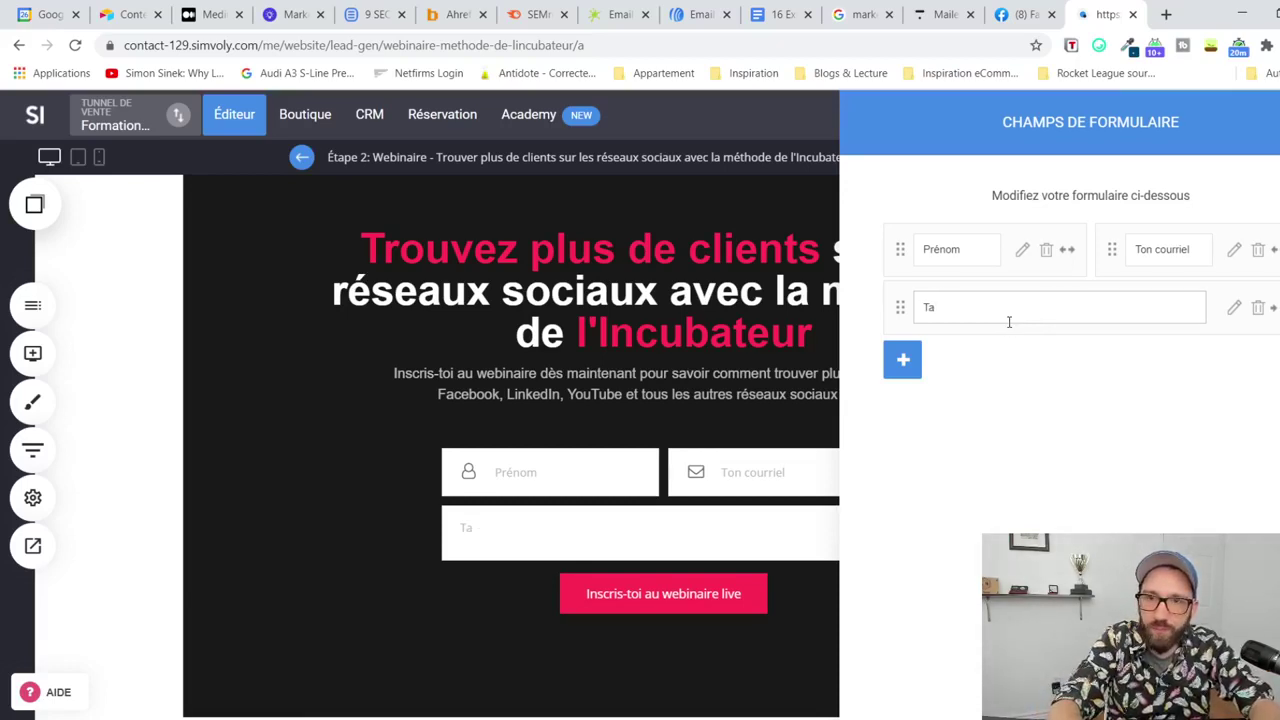
type("questions la plus ")
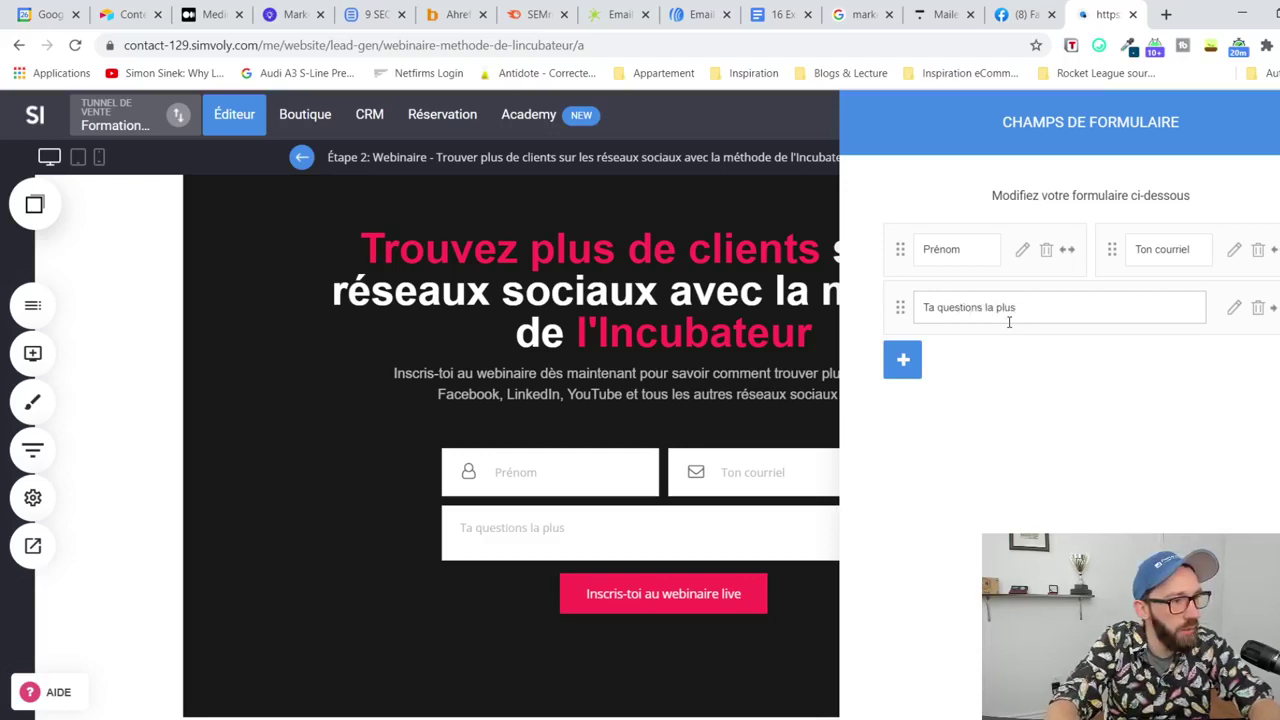
type("pressantes")
key("BackSpace")
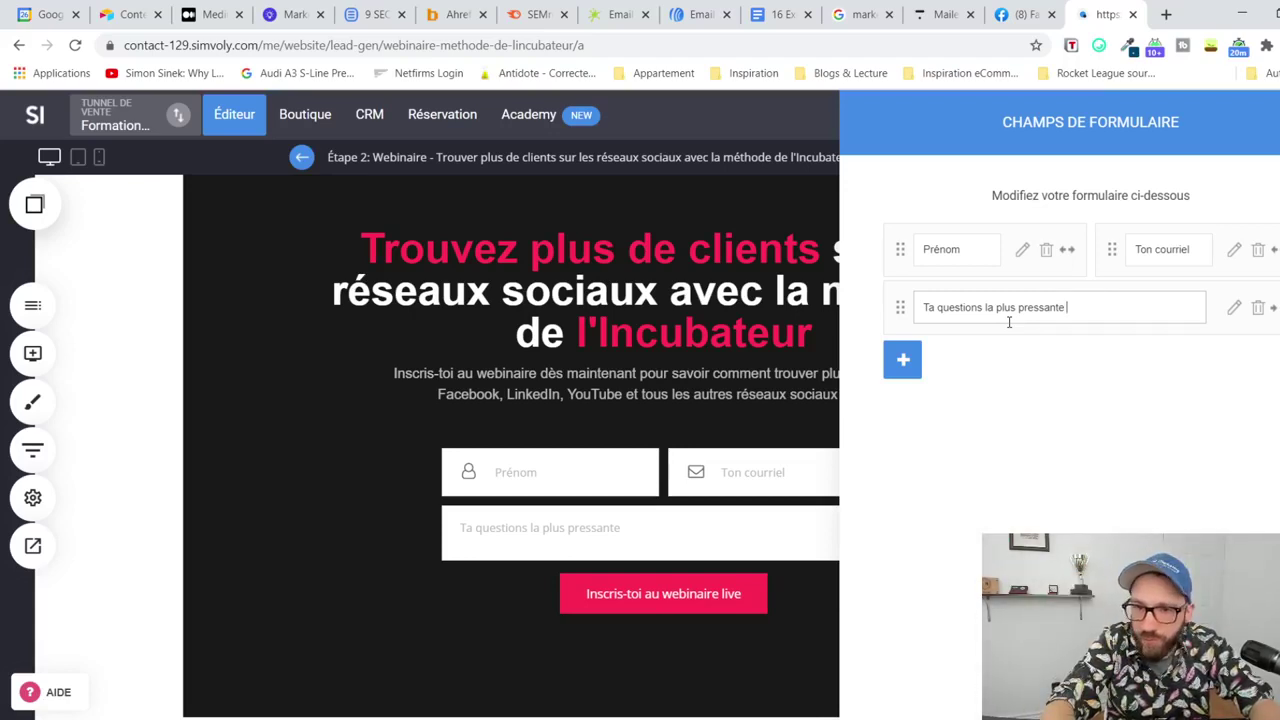
type("pour le")
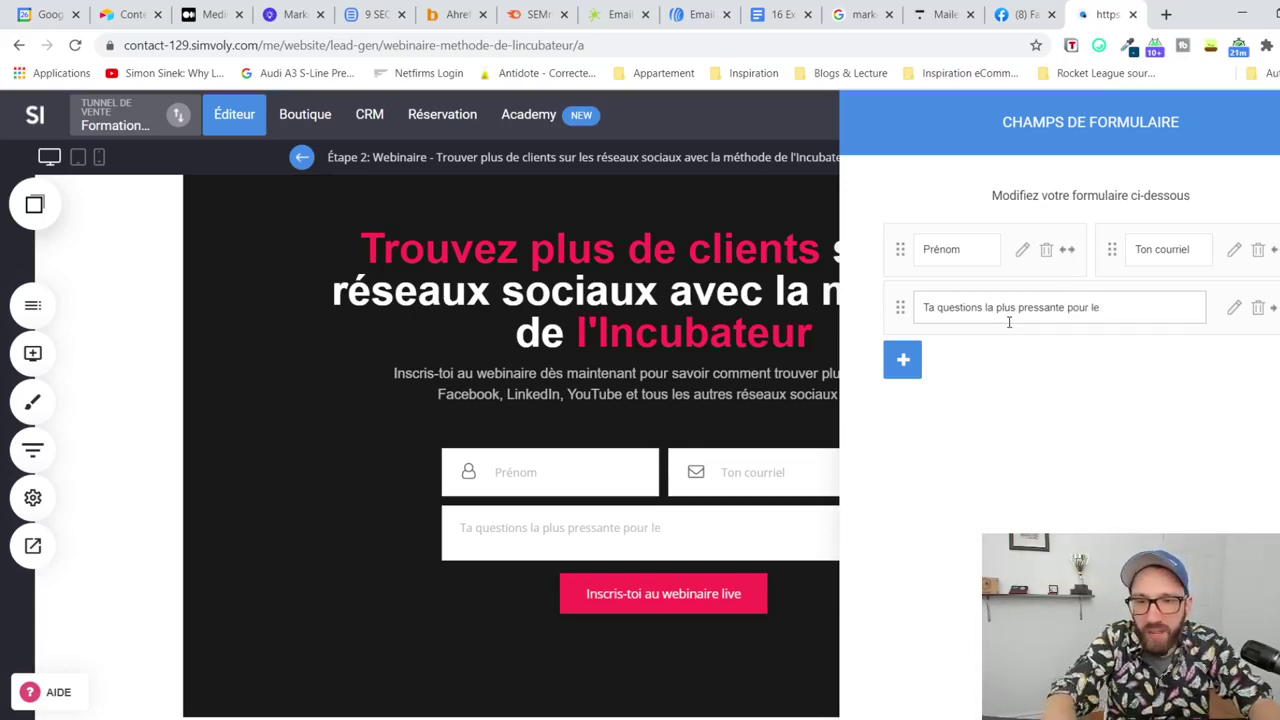
type(" webinaire")
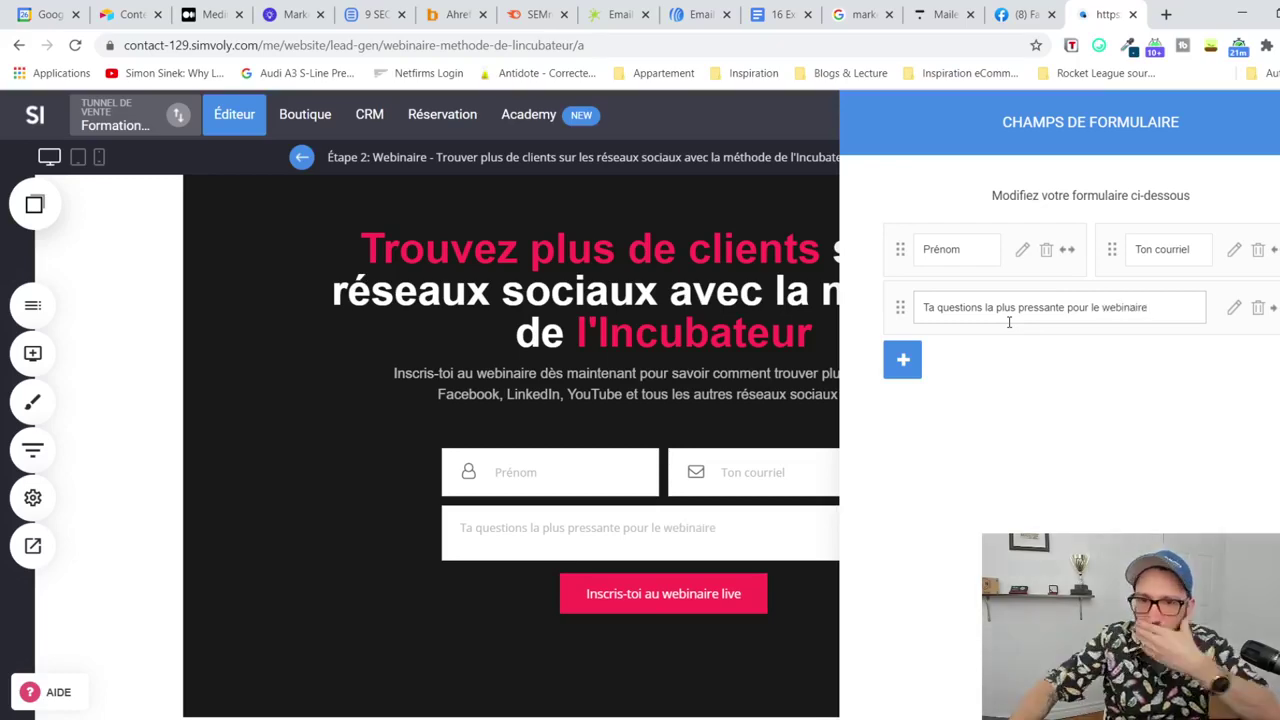
left_click(1012, 432)
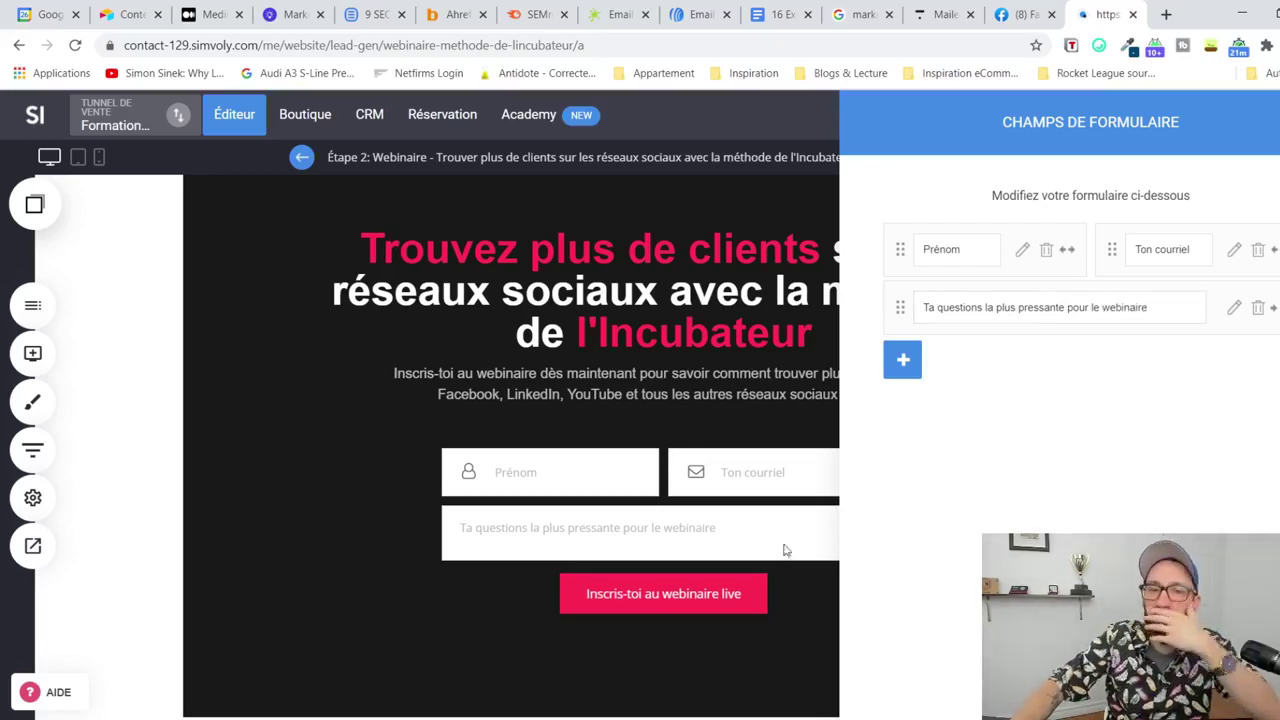
left_click(903, 364)
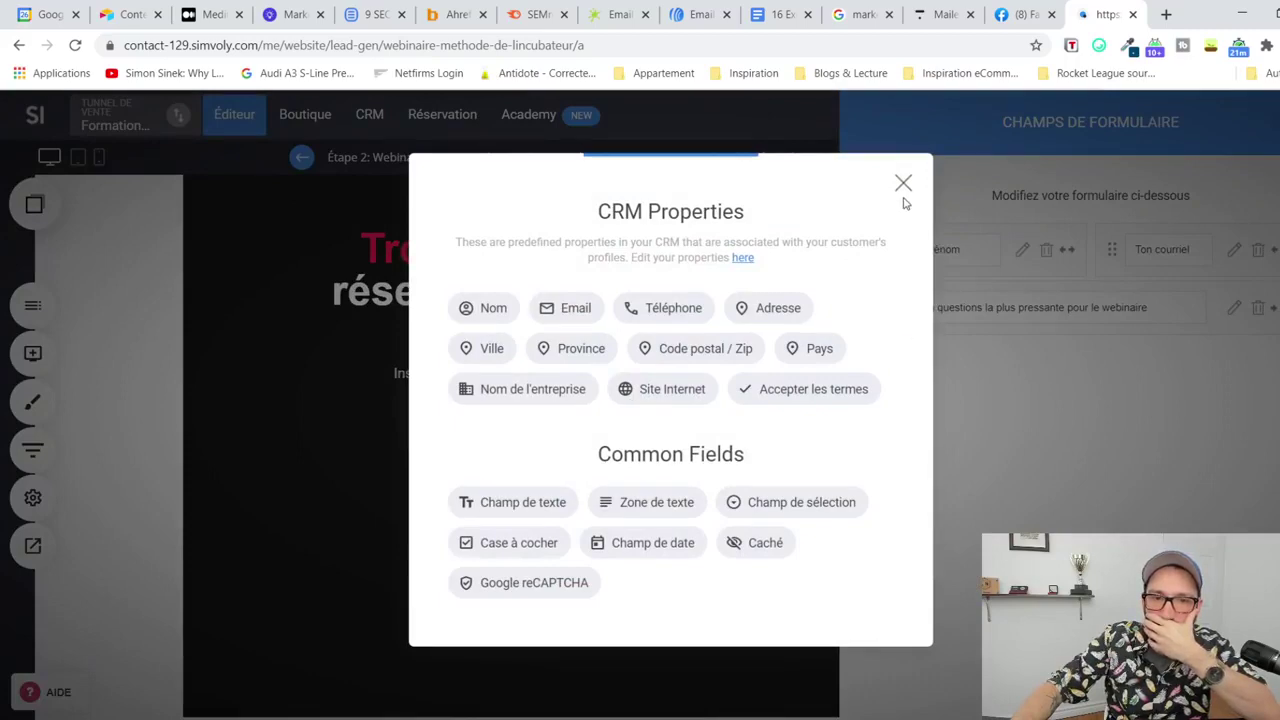
left_click(515, 546)
triple_click(963, 364)
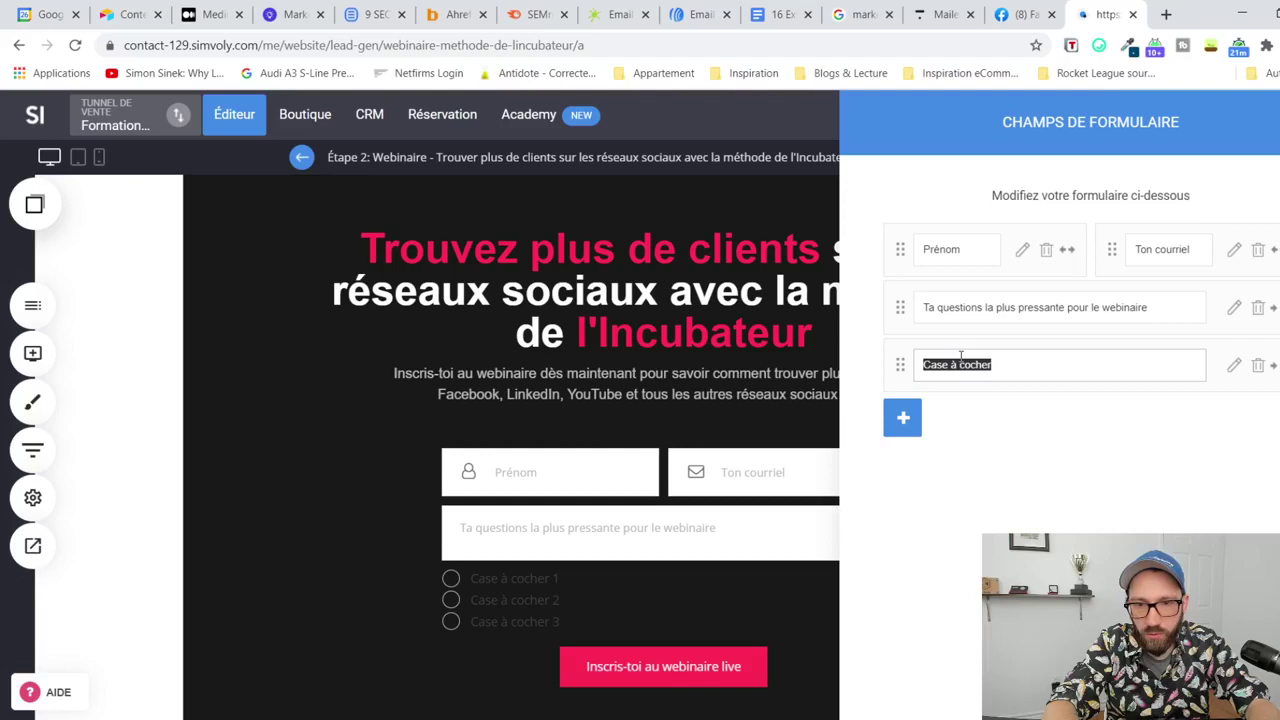
type("Su")
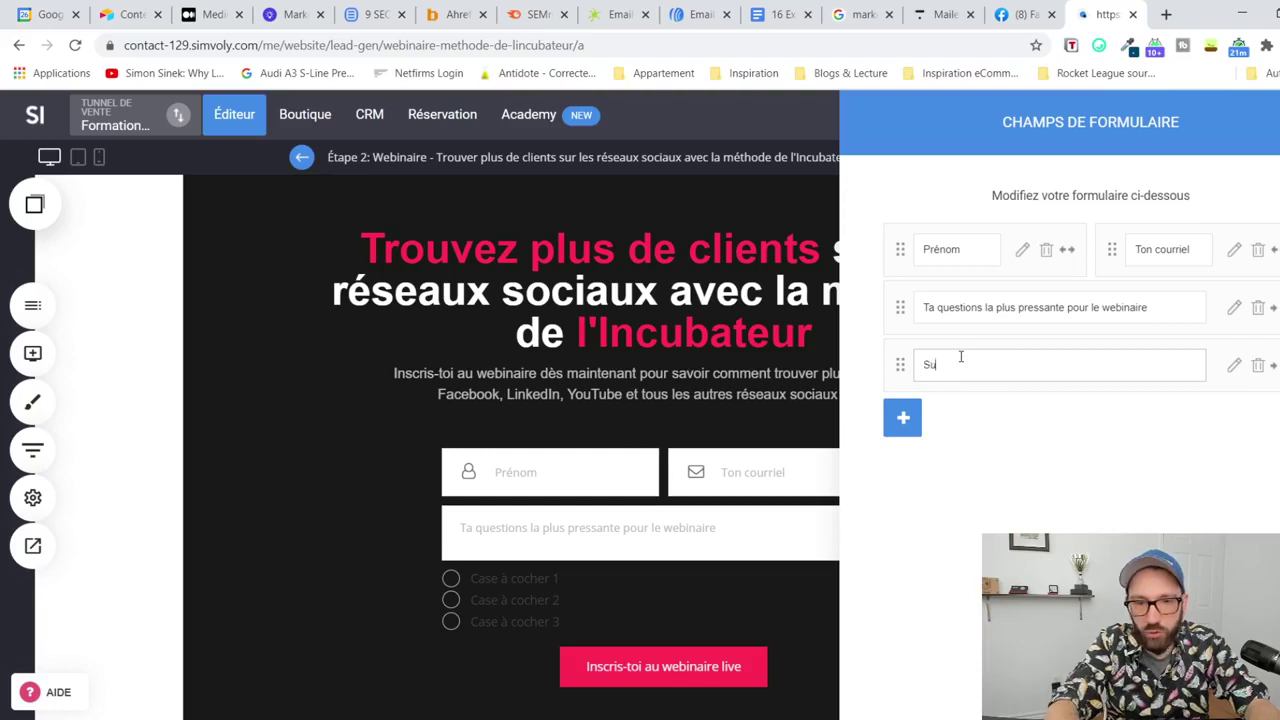
type("r quel réseaux")
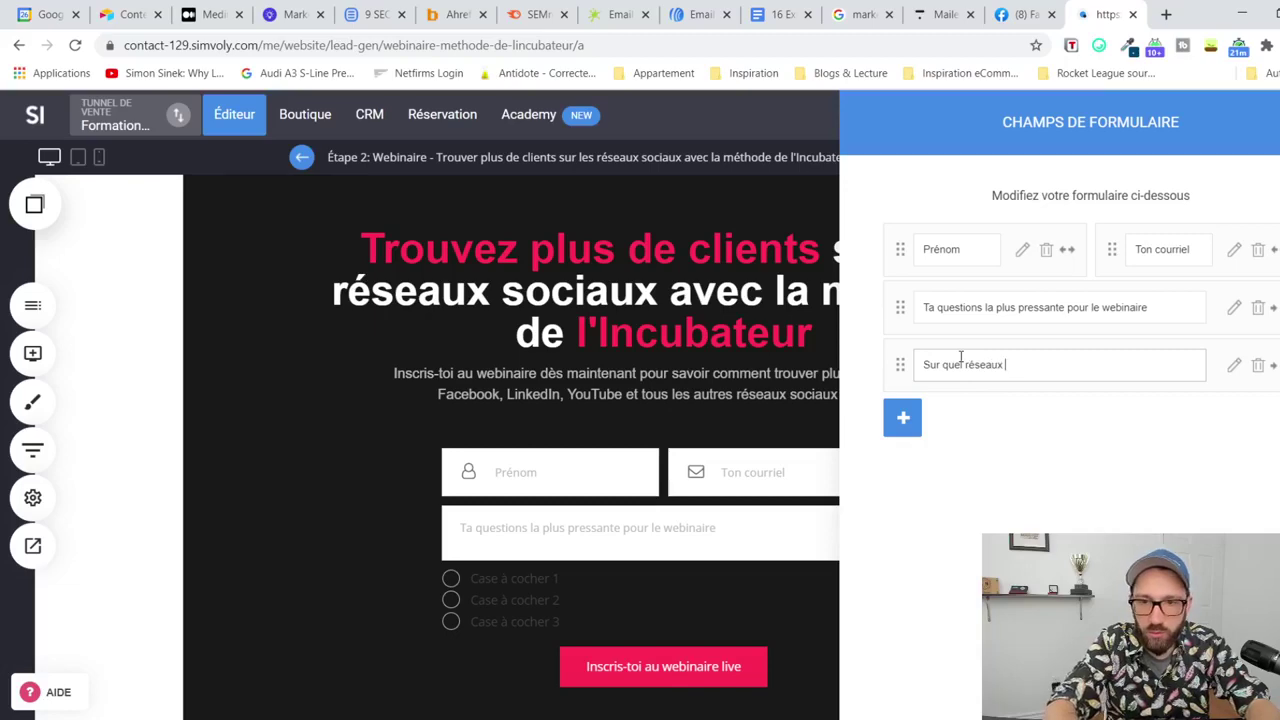
left_click(1258, 364)
left_click(751, 408)
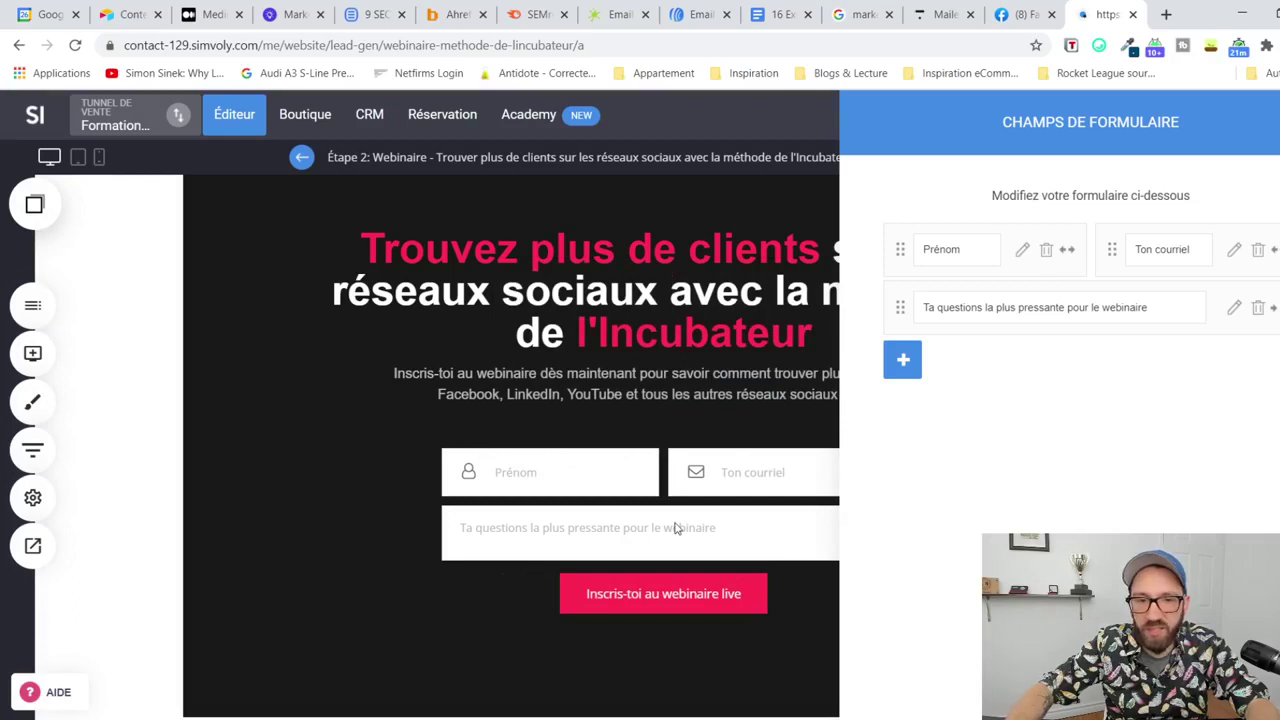
Step: Add a selection field (Champ de sélection) to the registration form and label it "Dans quel domaine es-tu?"
left_click(902, 361)
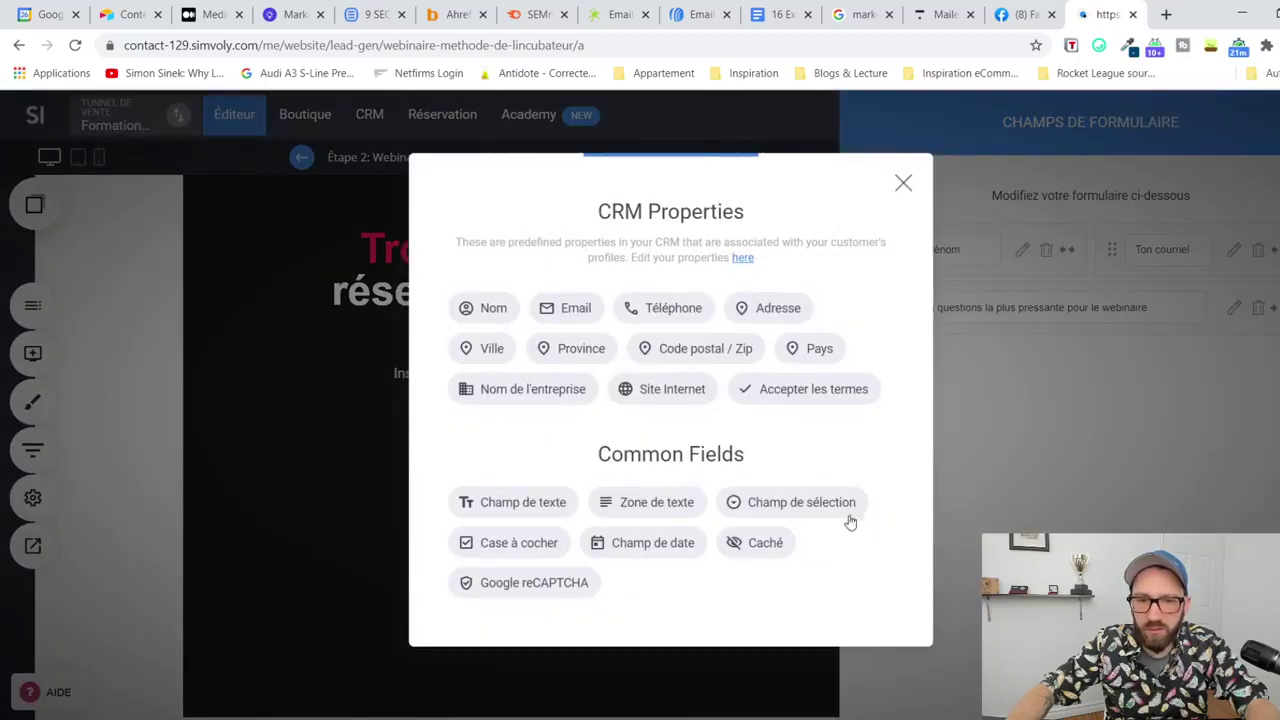
left_click(822, 502)
double_click(955, 365)
type("Dans quel ")
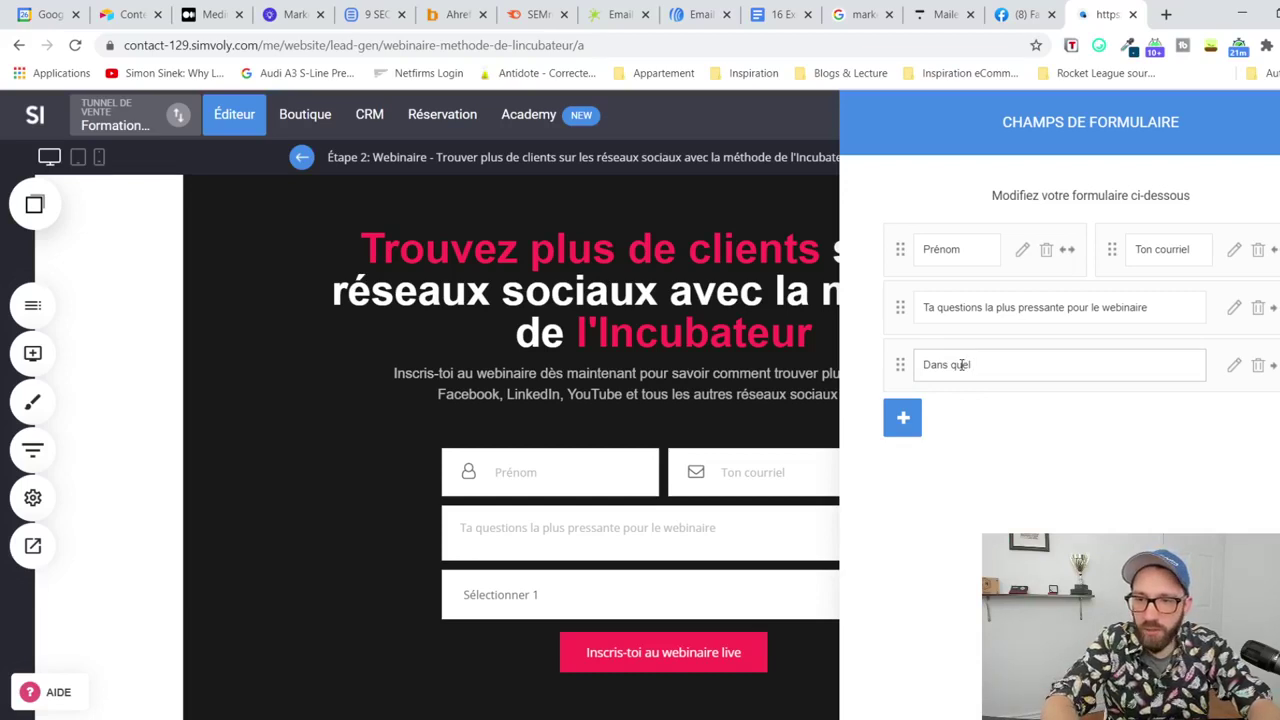
type("domaine es-tu?")
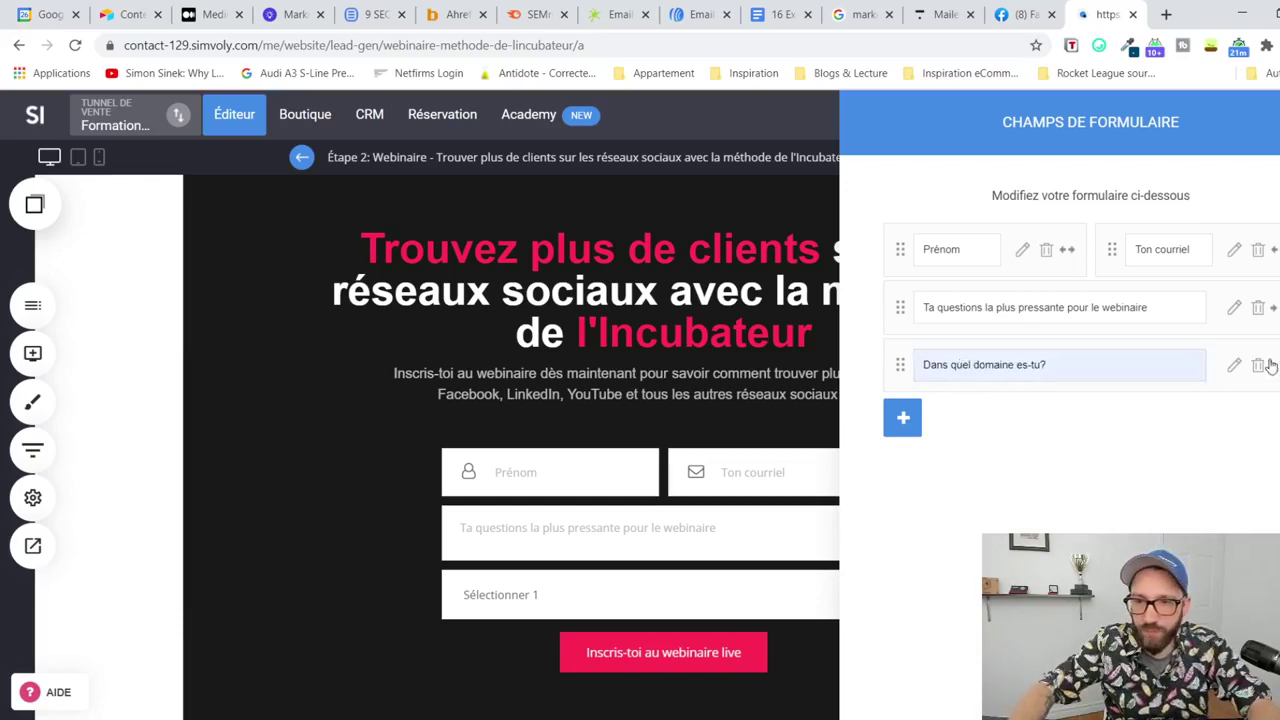
Step: Set the MailerLite field name of the "Dans quel domaine es-tu?" selection field to {$domaine}
left_click(1234, 365)
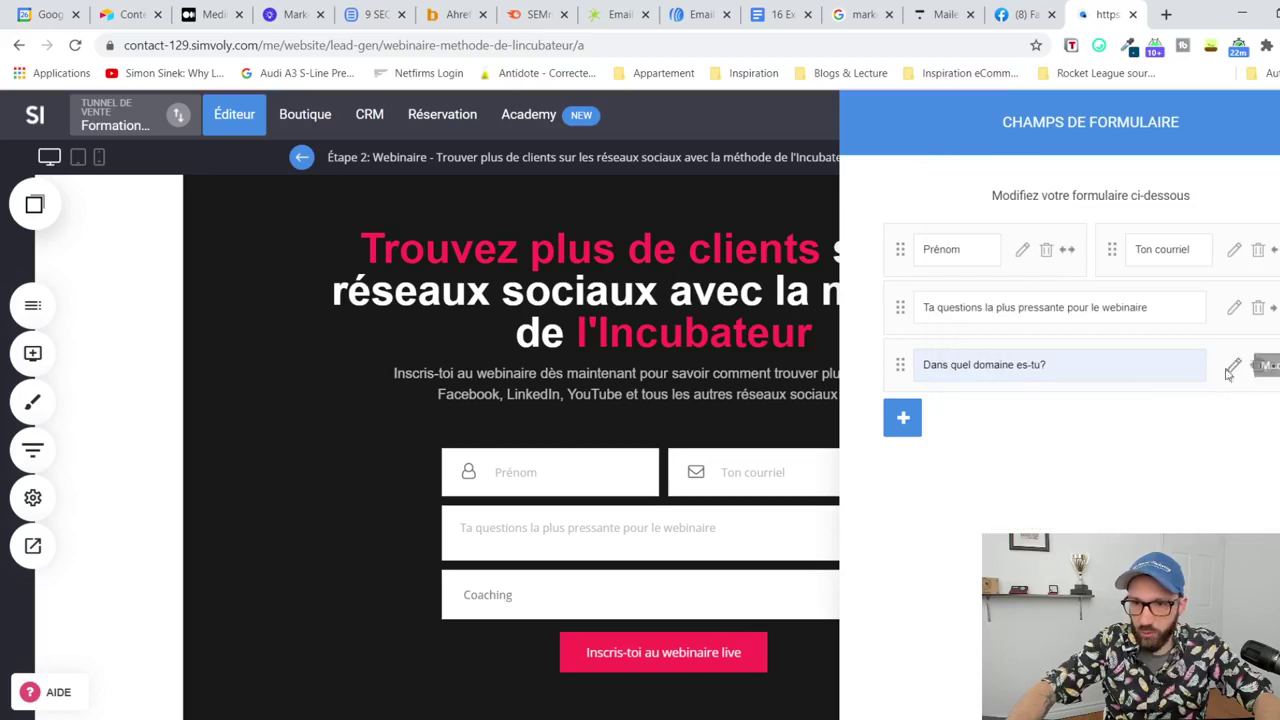
left_click(1234, 362)
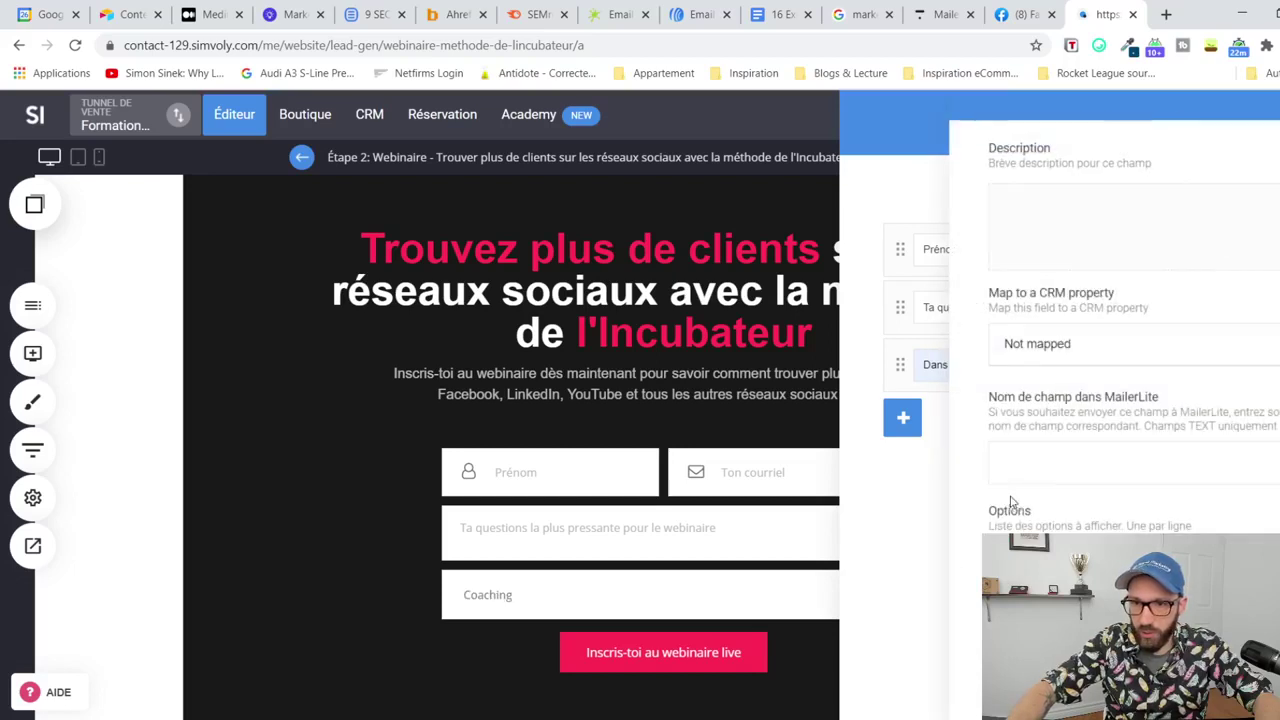
left_click(1080, 465)
type("{$domaine")
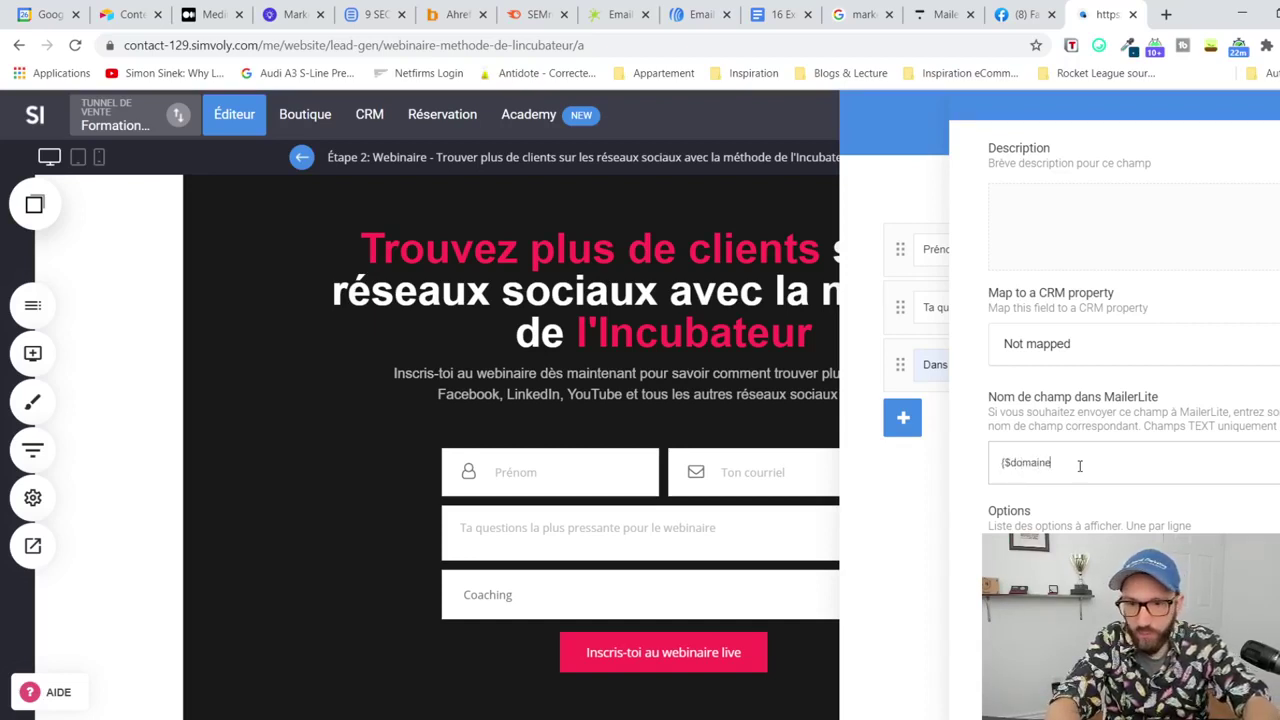
type("}")
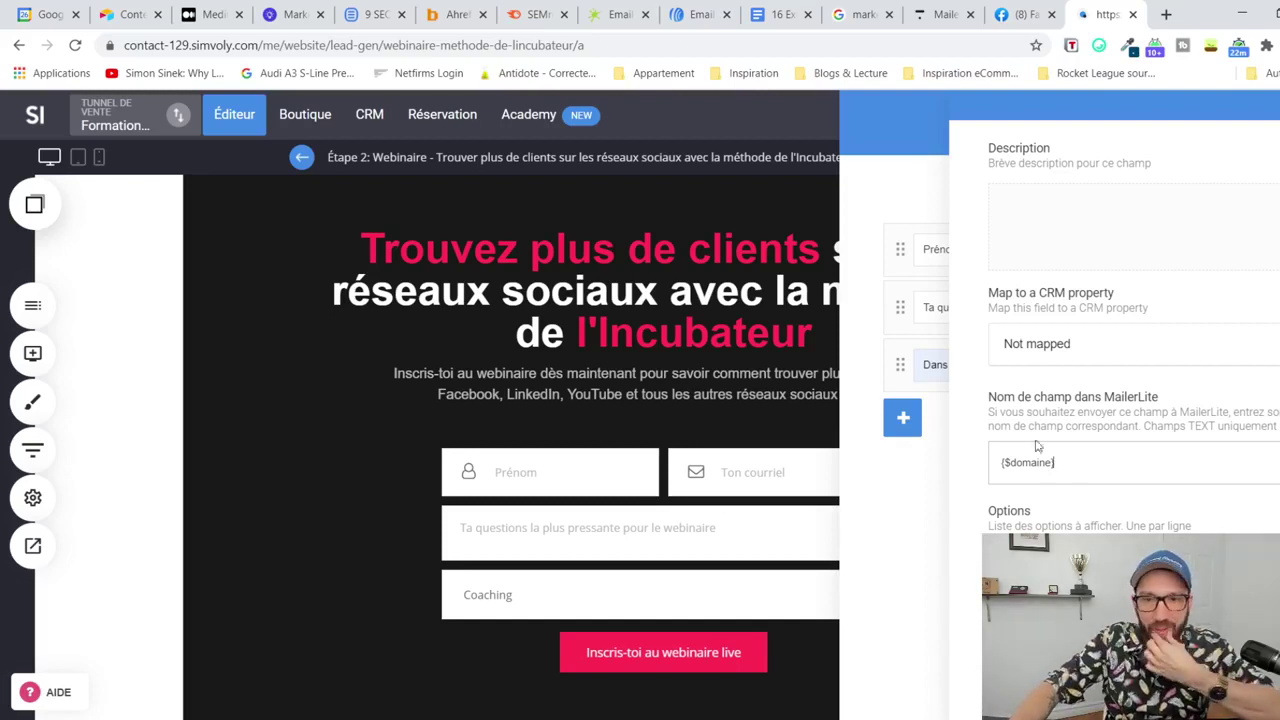
left_click(897, 553)
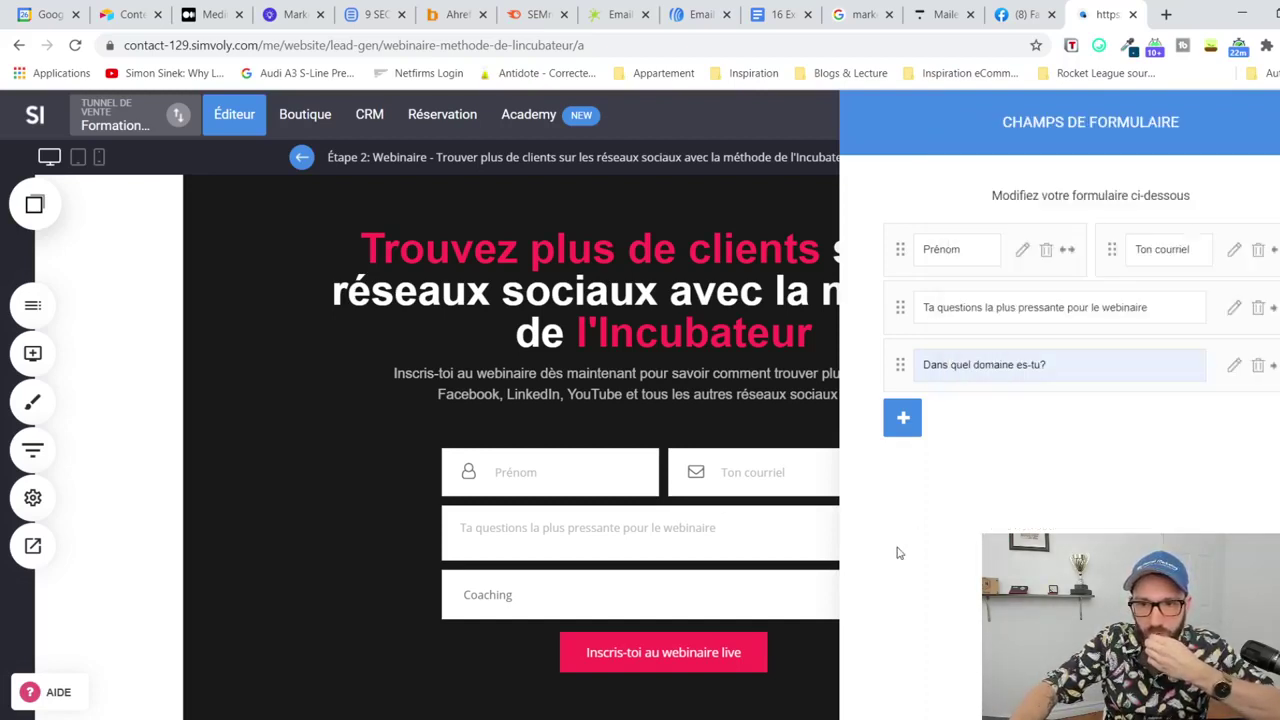
Step: Review the settings of the "Prénom" field and the MailerLite mapping of the "Dans quel domaine es-tu?" field
left_click(1027, 248)
scroll(1063, 503, "down", 3)
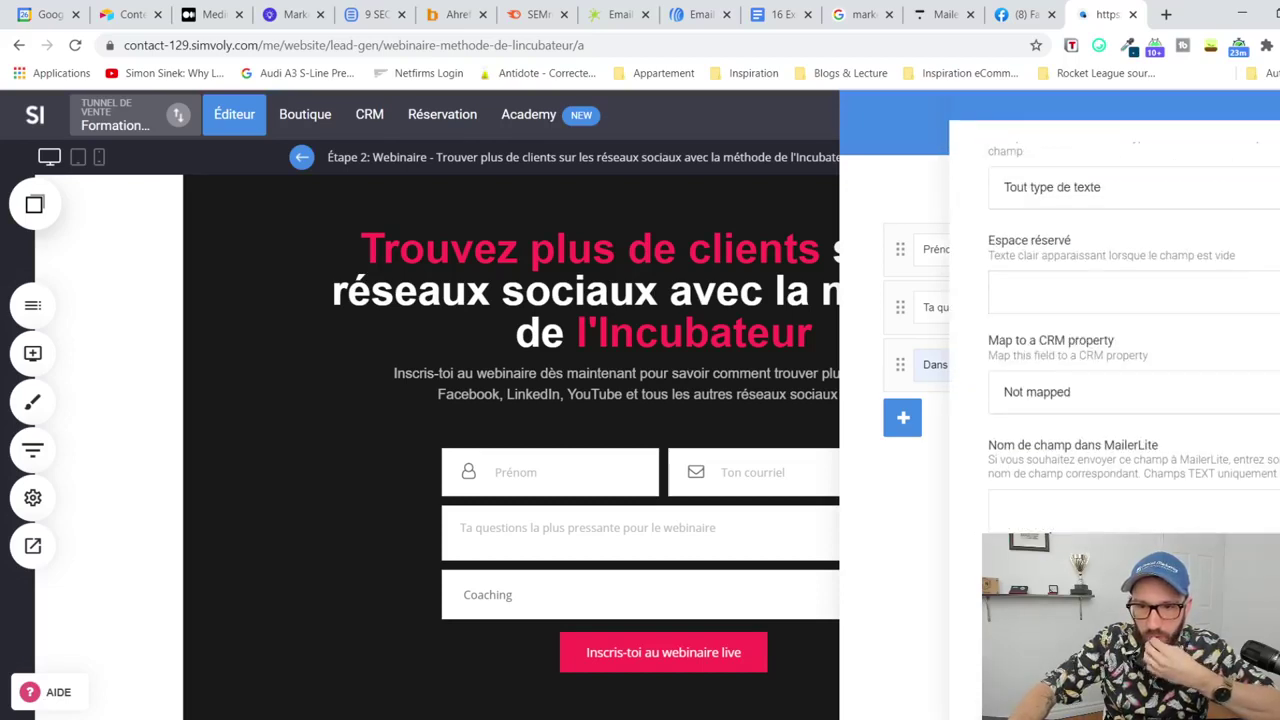
left_click(897, 574)
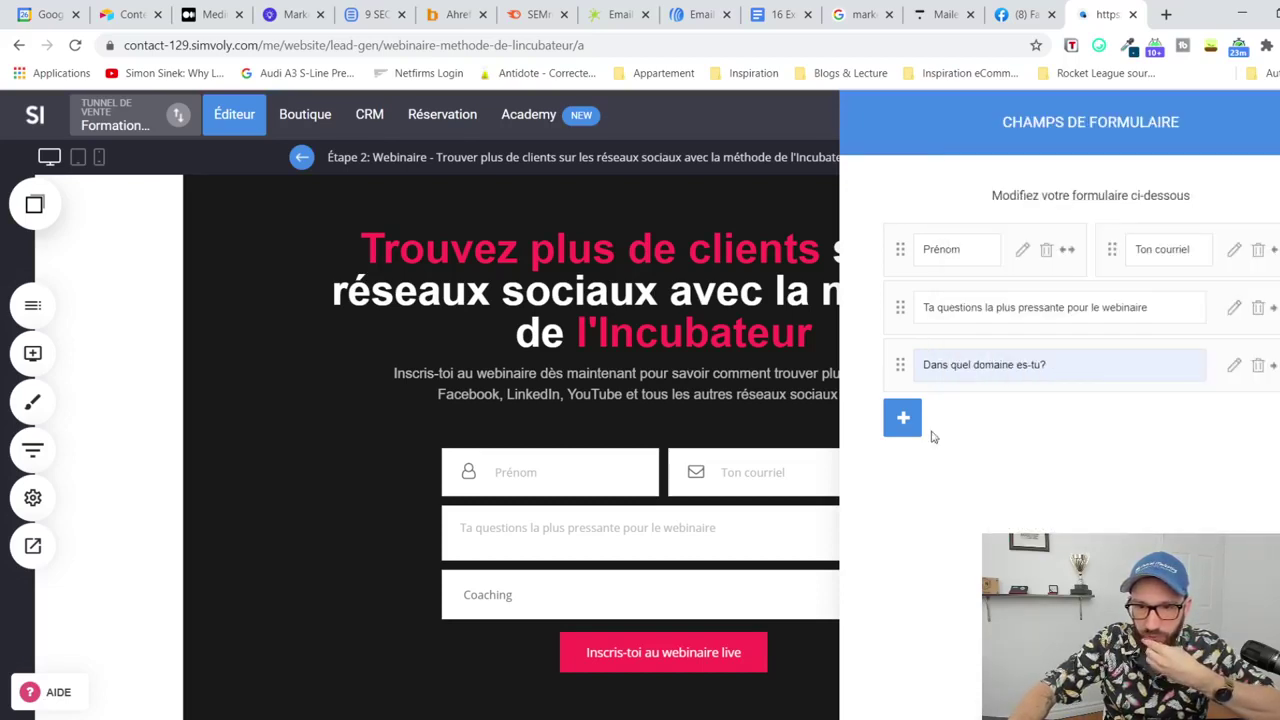
left_click(1236, 366)
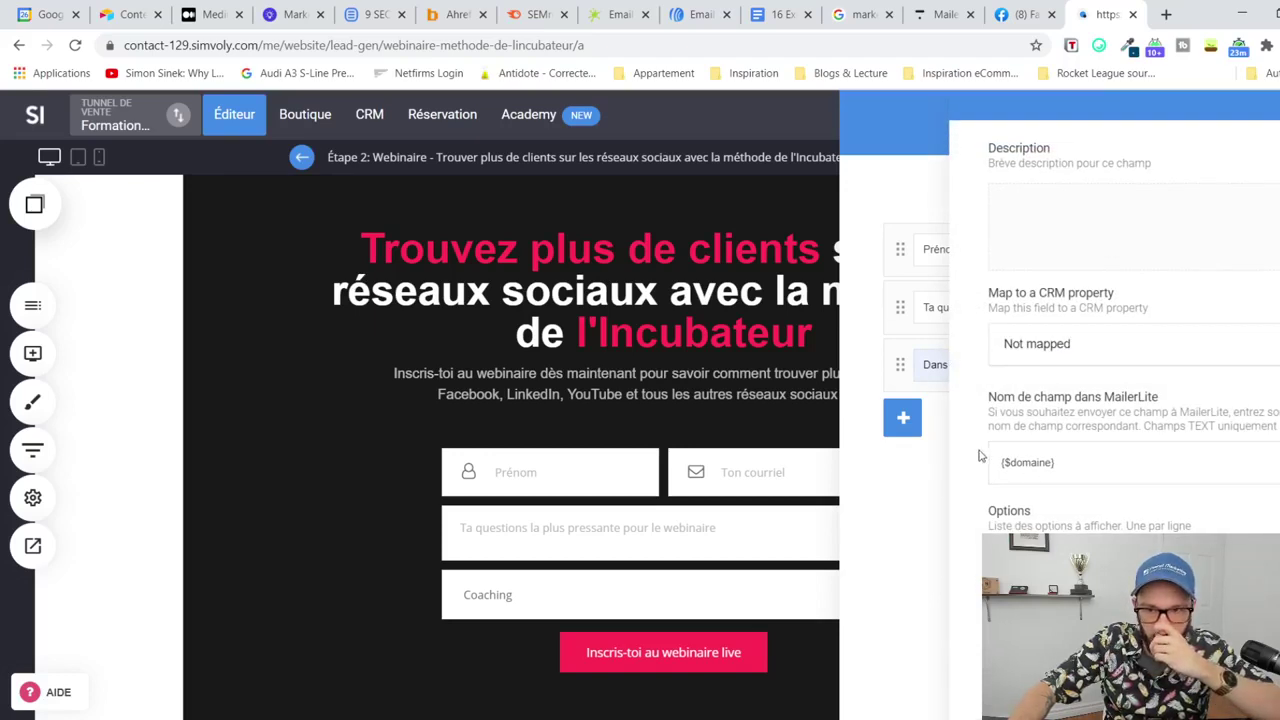
left_click(938, 528)
left_click(740, 536)
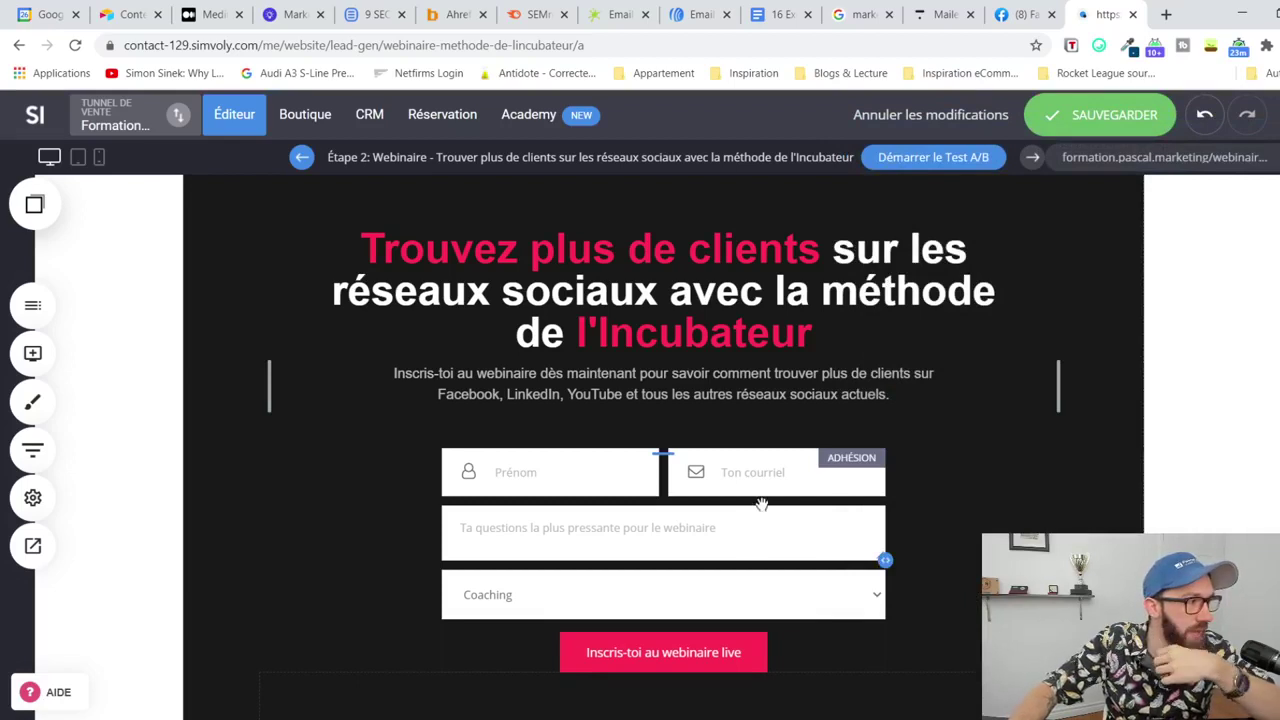
Step: Correct the text area's label to "Ta question la plus pressante pour le webinaire"
left_click(648, 537)
left_click(648, 537)
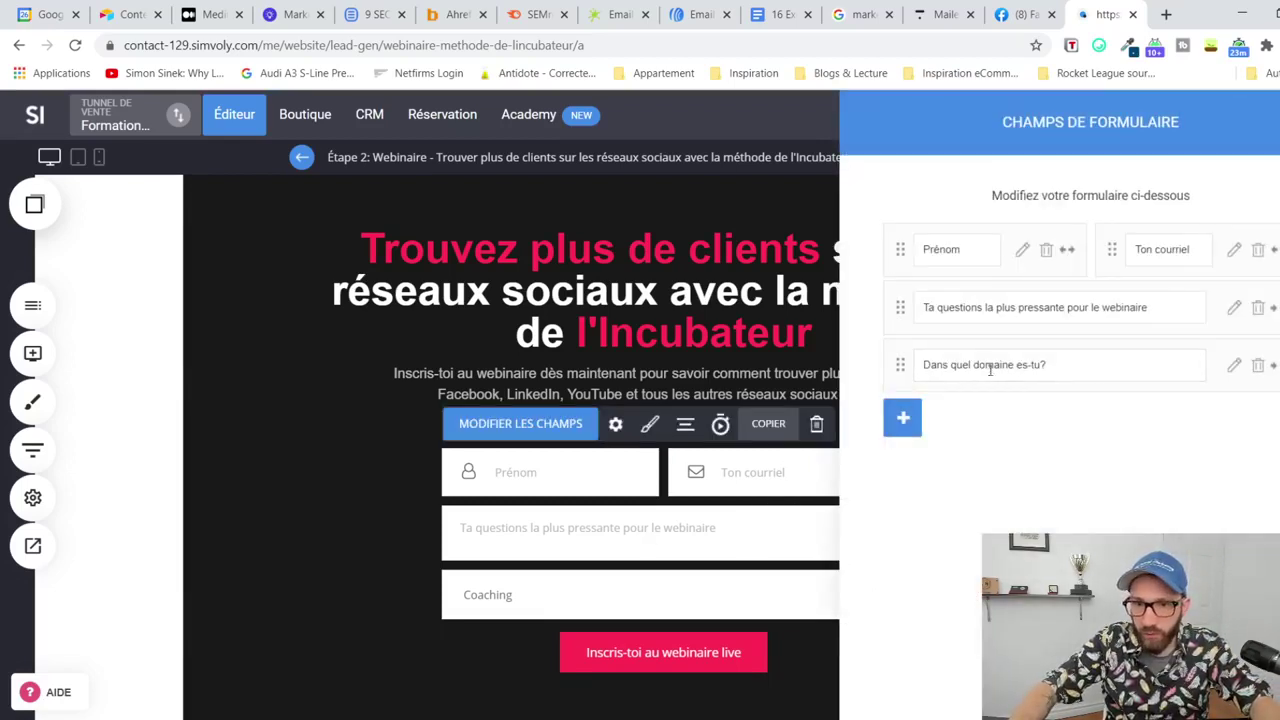
left_click(980, 308)
key("BackSpace")
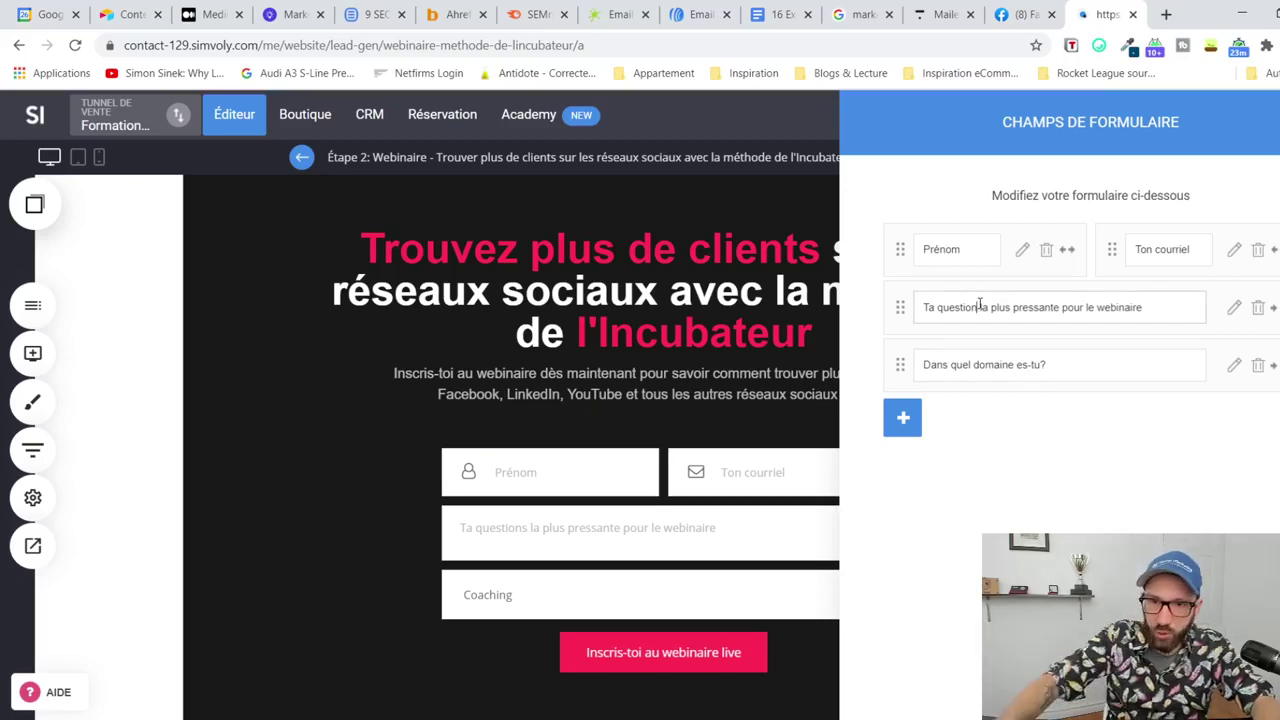
left_click(771, 571)
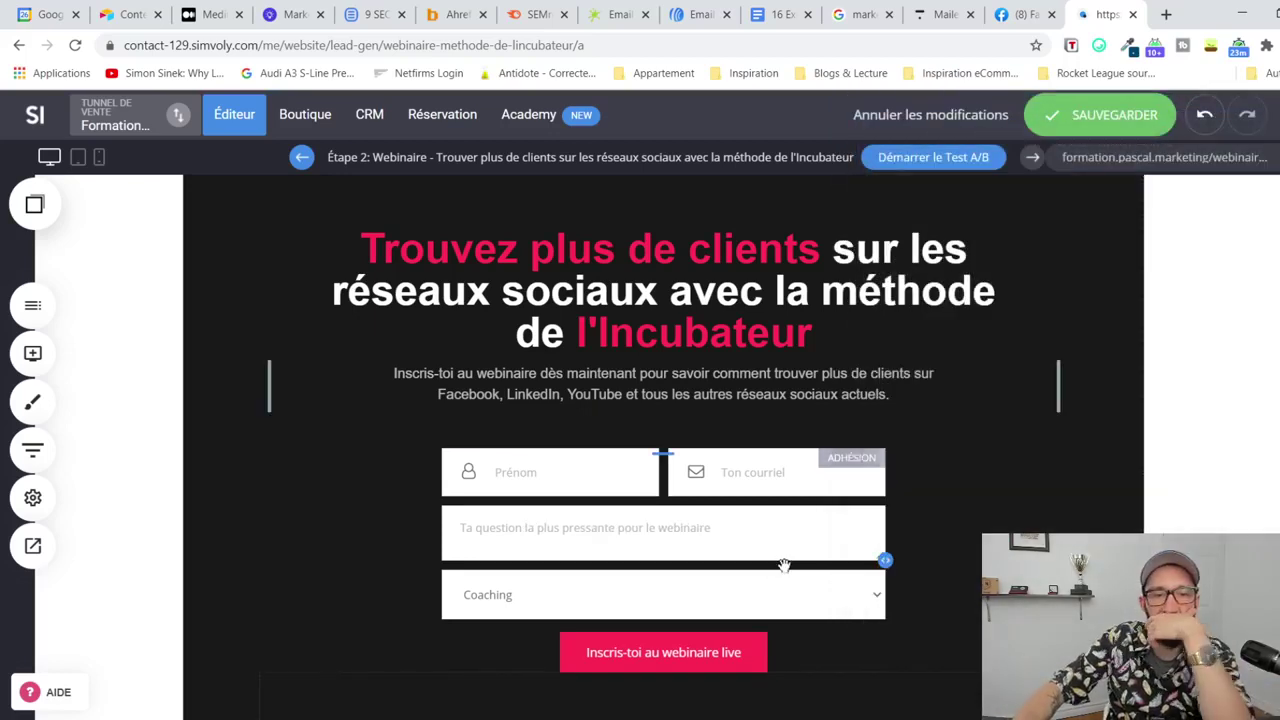
Step: Reorder the registration form's fields so "Dans quel domaine es-tu?" sits above the question text area
left_click(834, 552)
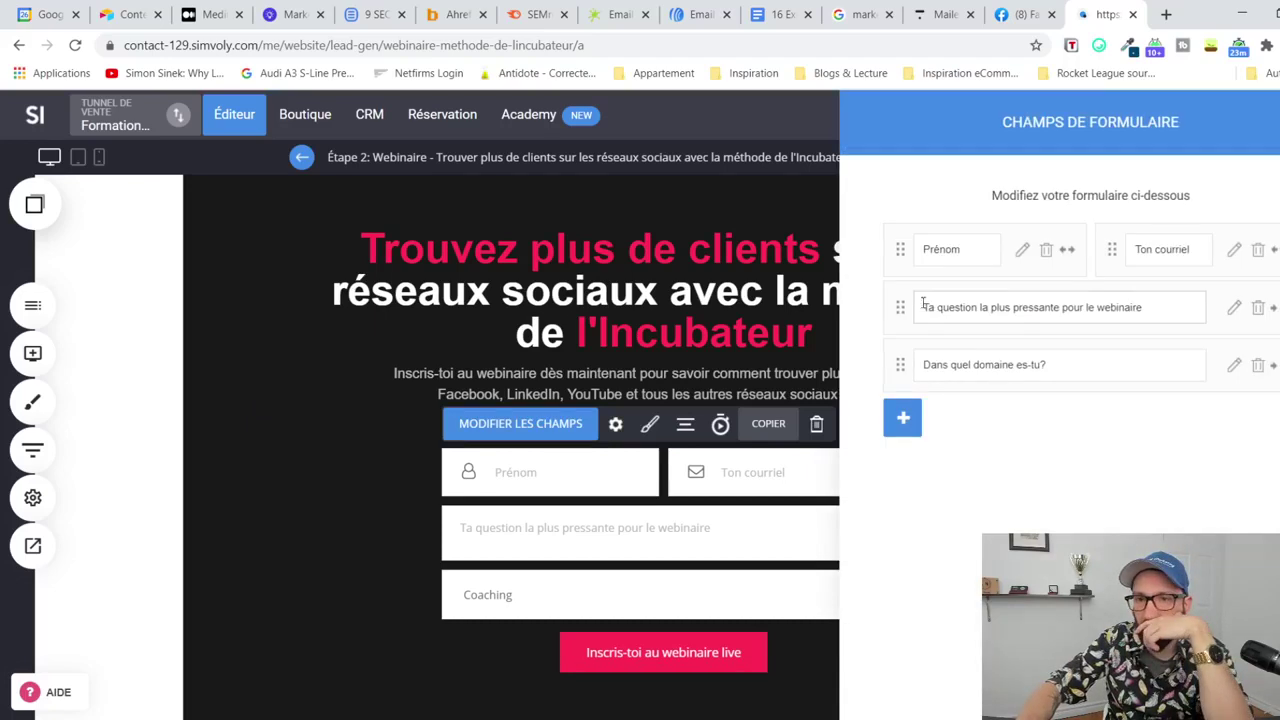
left_click_drag(900, 379, 902, 386)
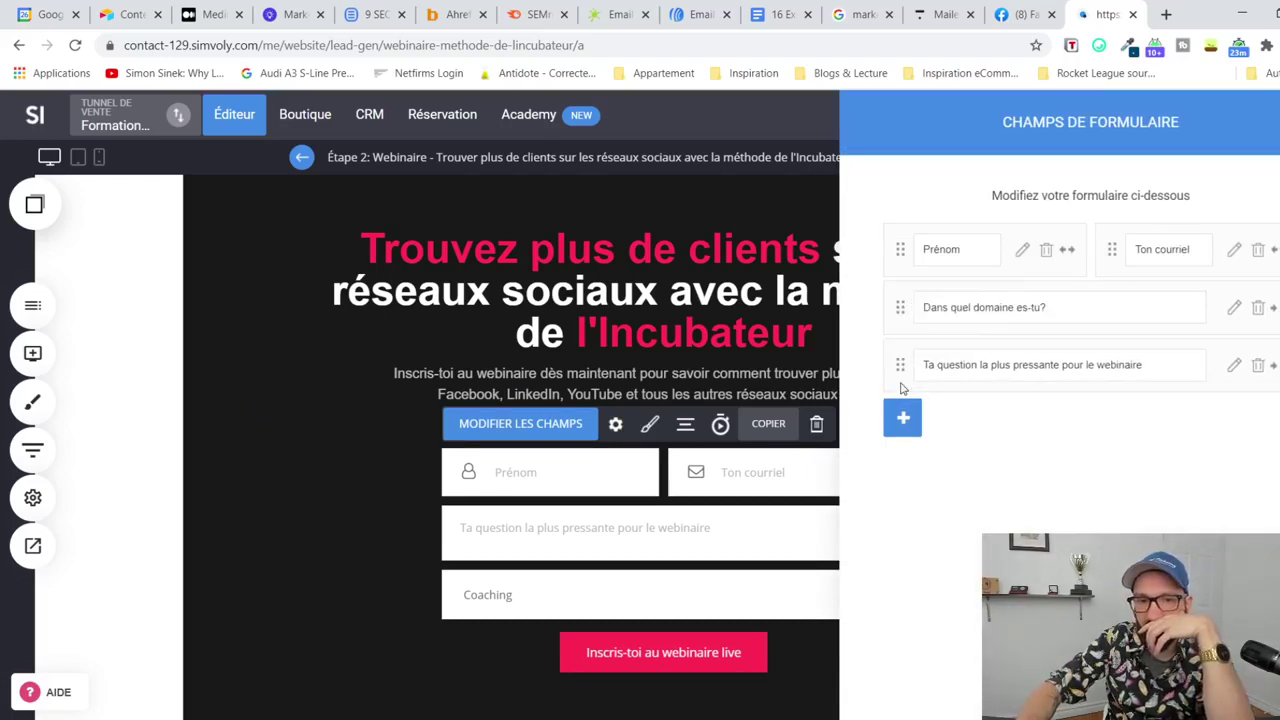
left_click(711, 543)
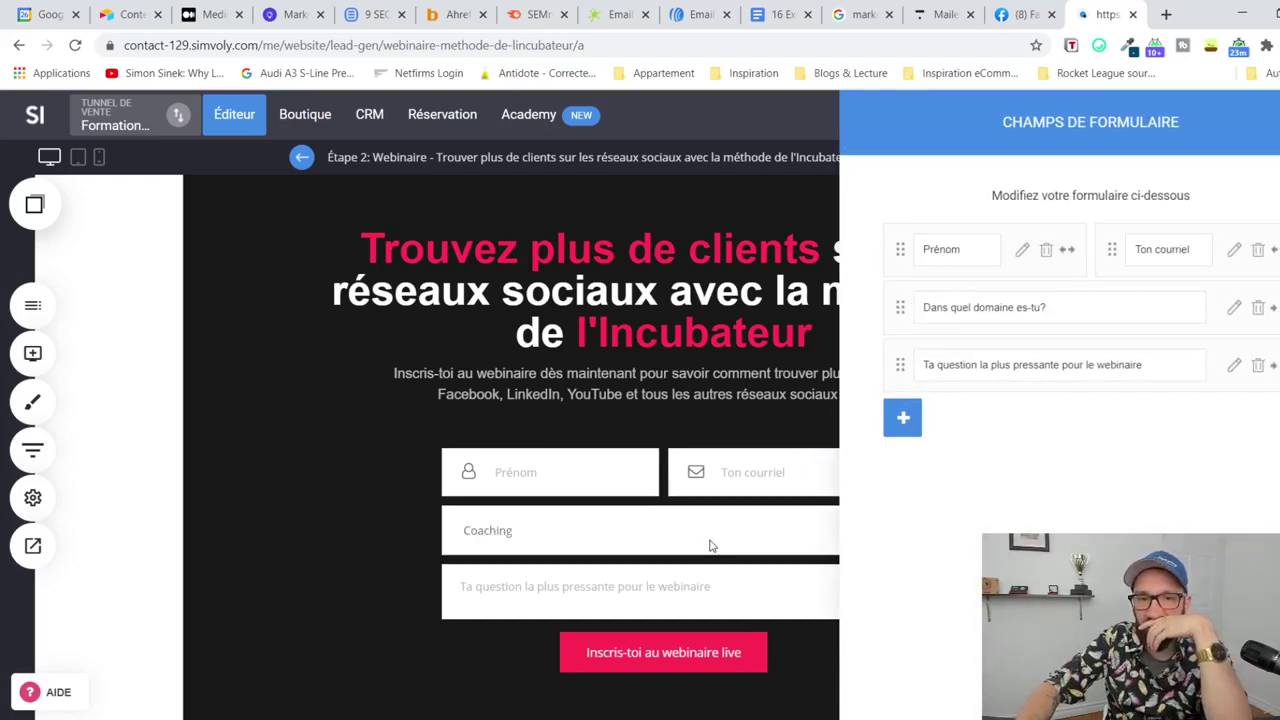
left_click(637, 496)
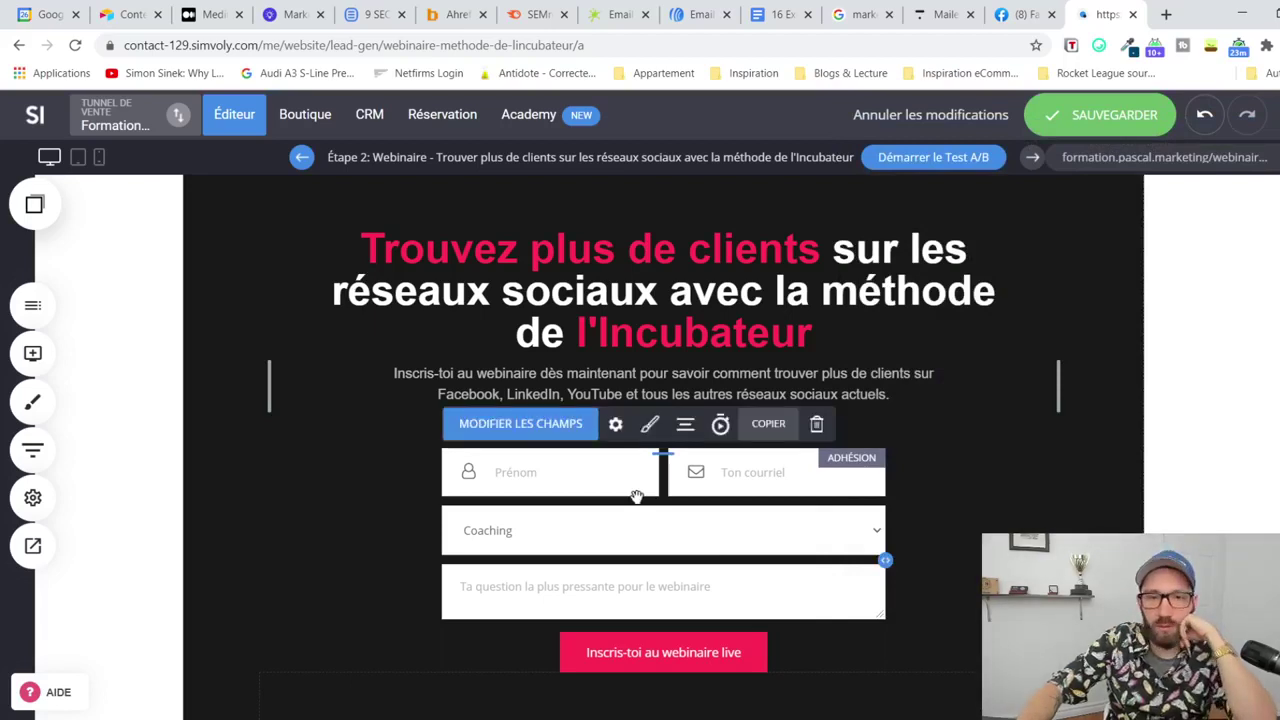
Step: Review the registration form's general settings, including its submission action and thank-you page, and its field list
left_click(617, 427)
scroll(1136, 428, "down", 2)
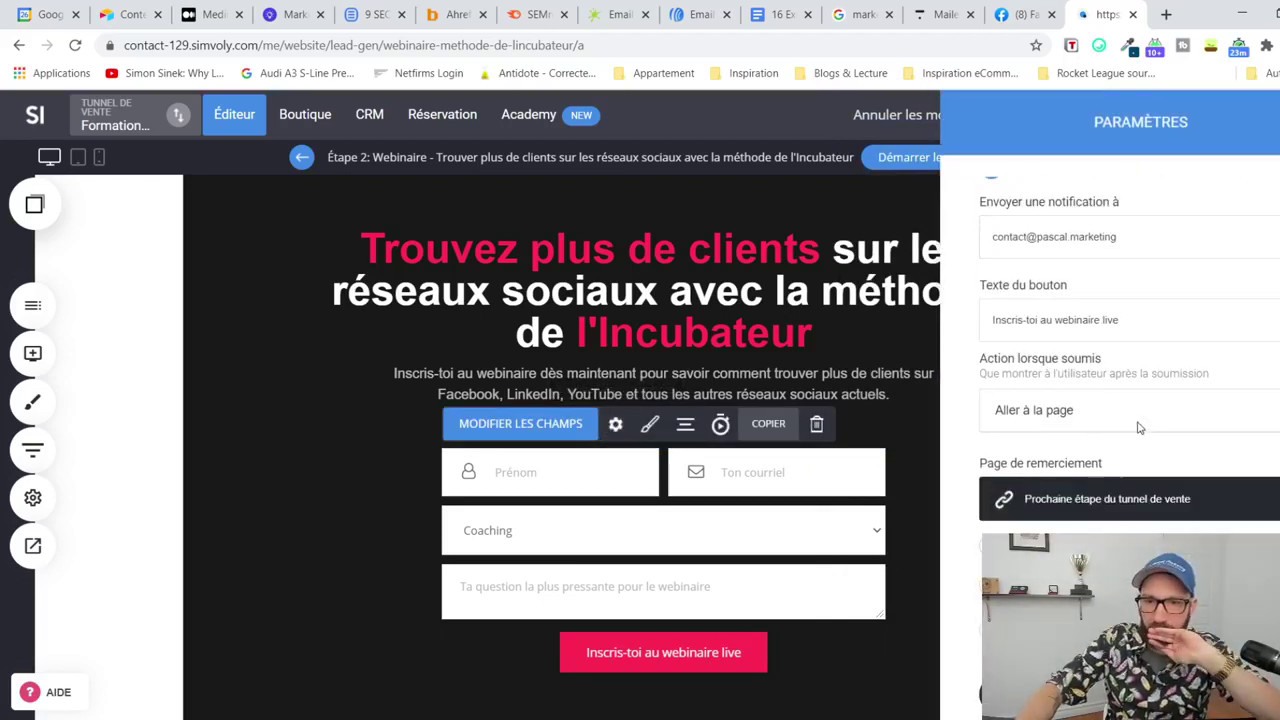
left_click(891, 546)
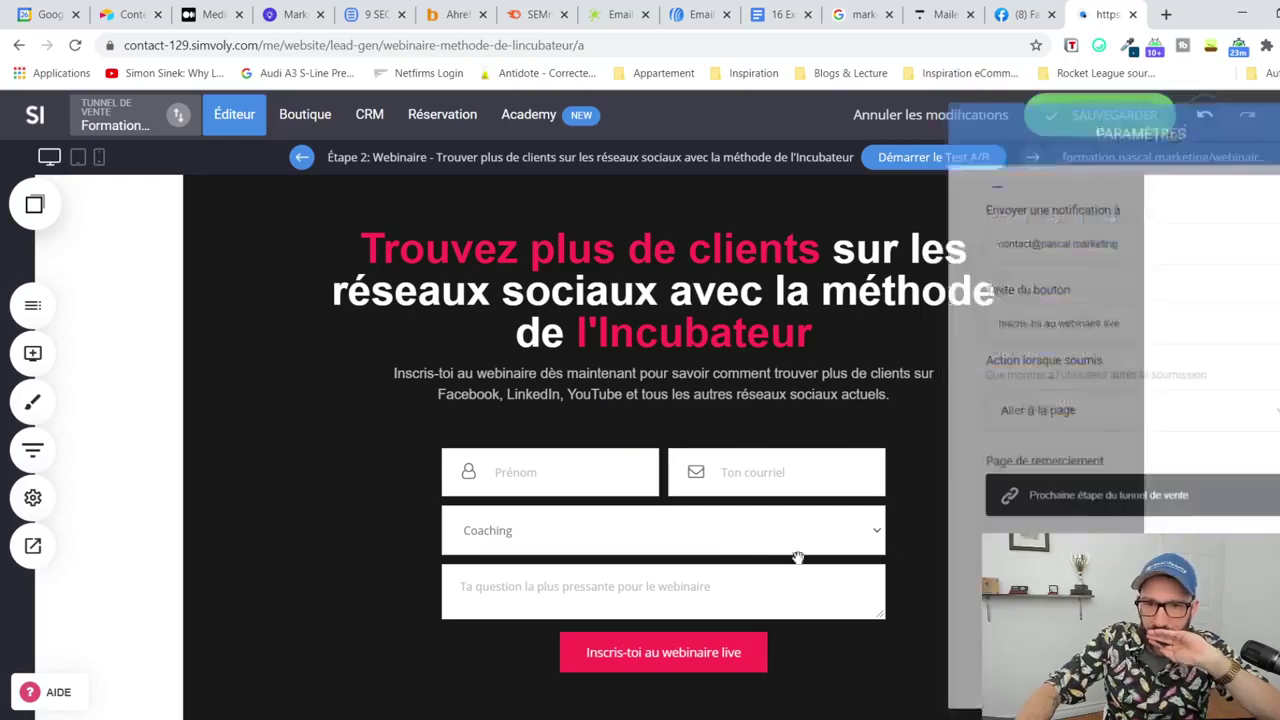
left_click(745, 563)
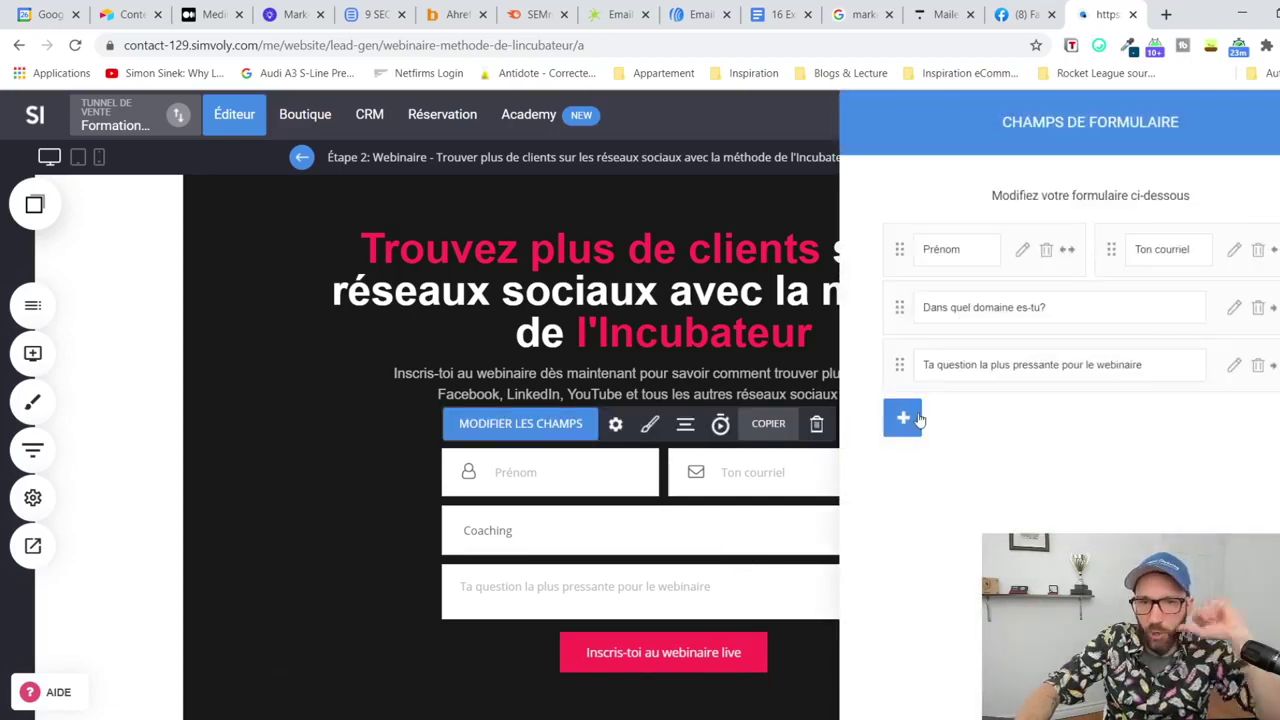
left_click(597, 420)
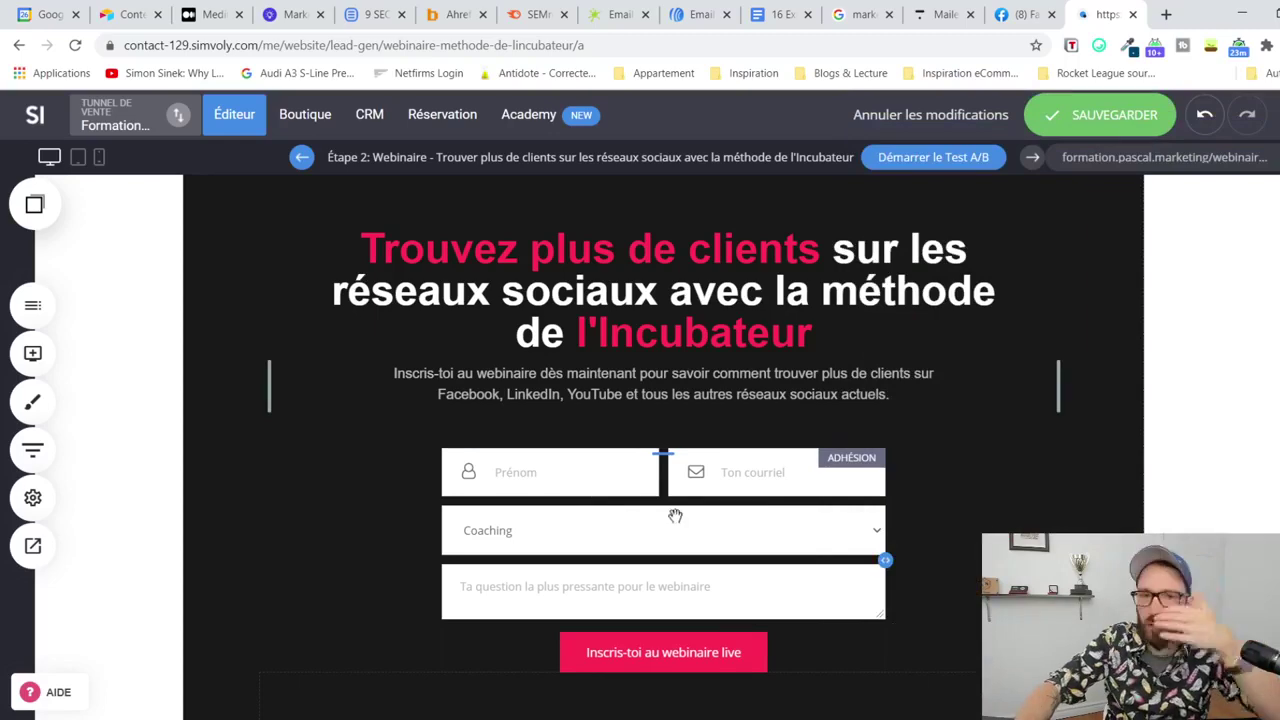
Step: Examine the registration form's style options for labels and fields
left_click(714, 632)
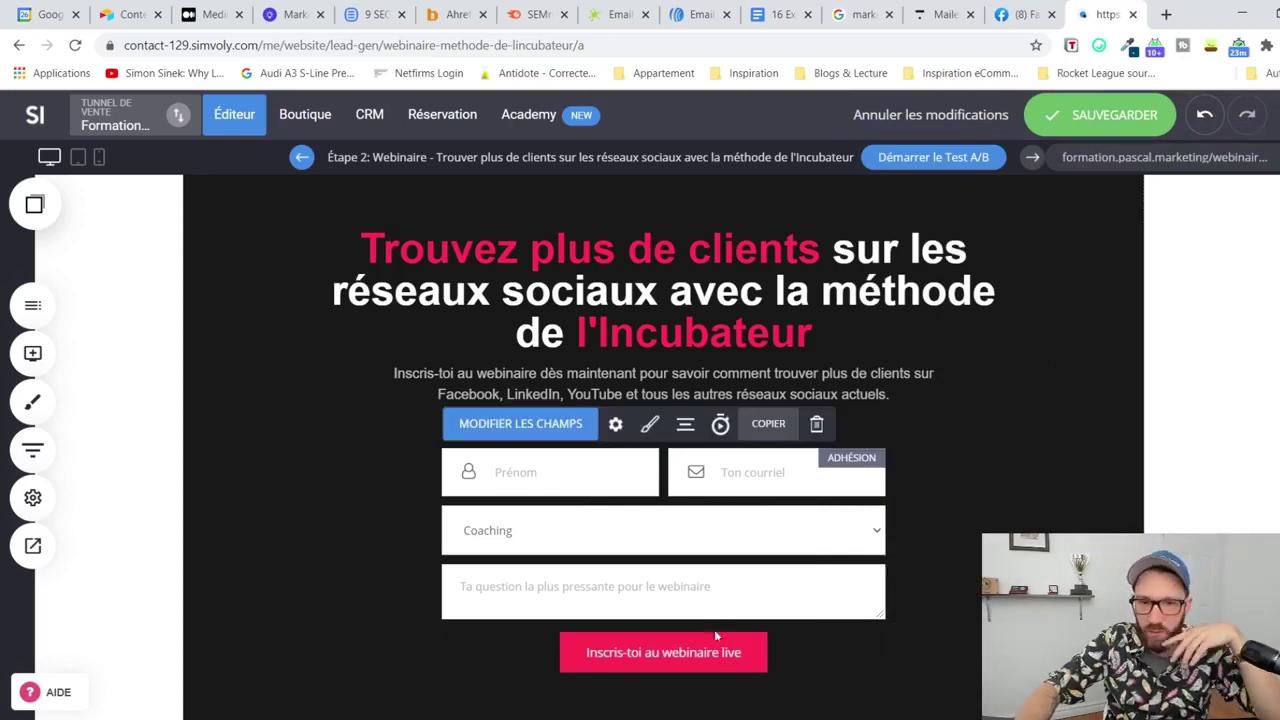
left_click(662, 604)
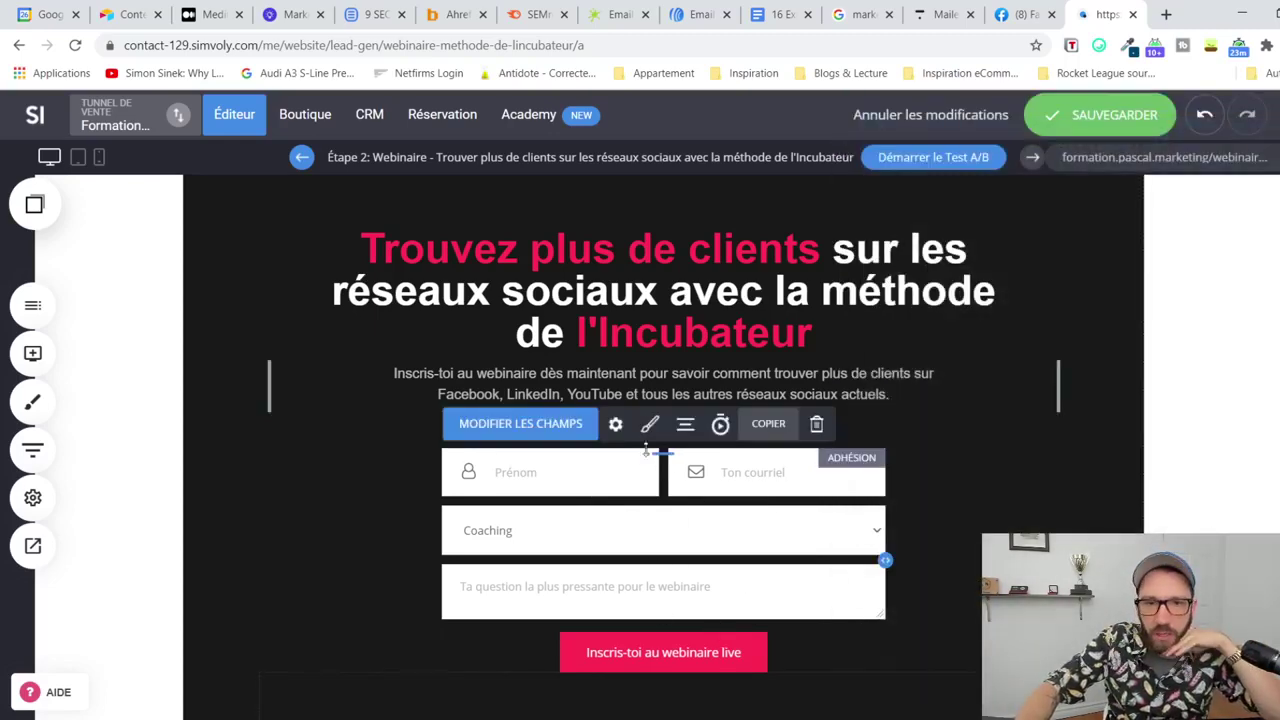
left_click(649, 423)
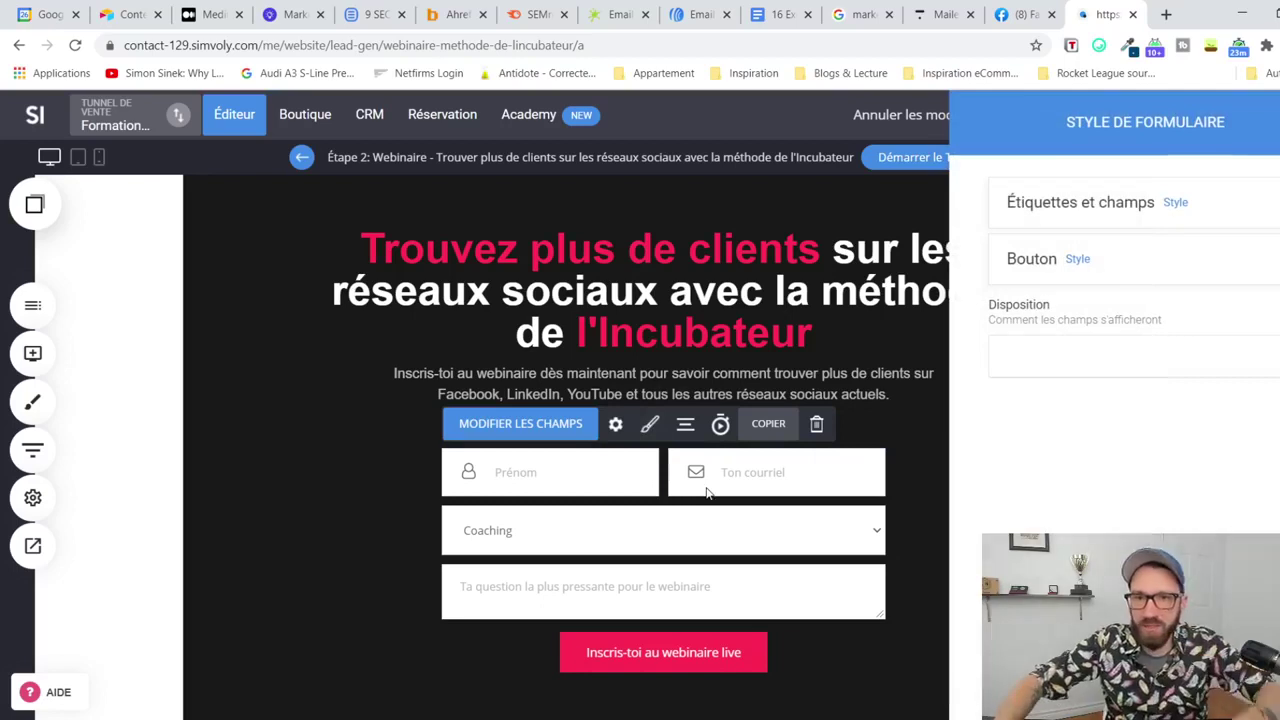
left_click(1175, 202)
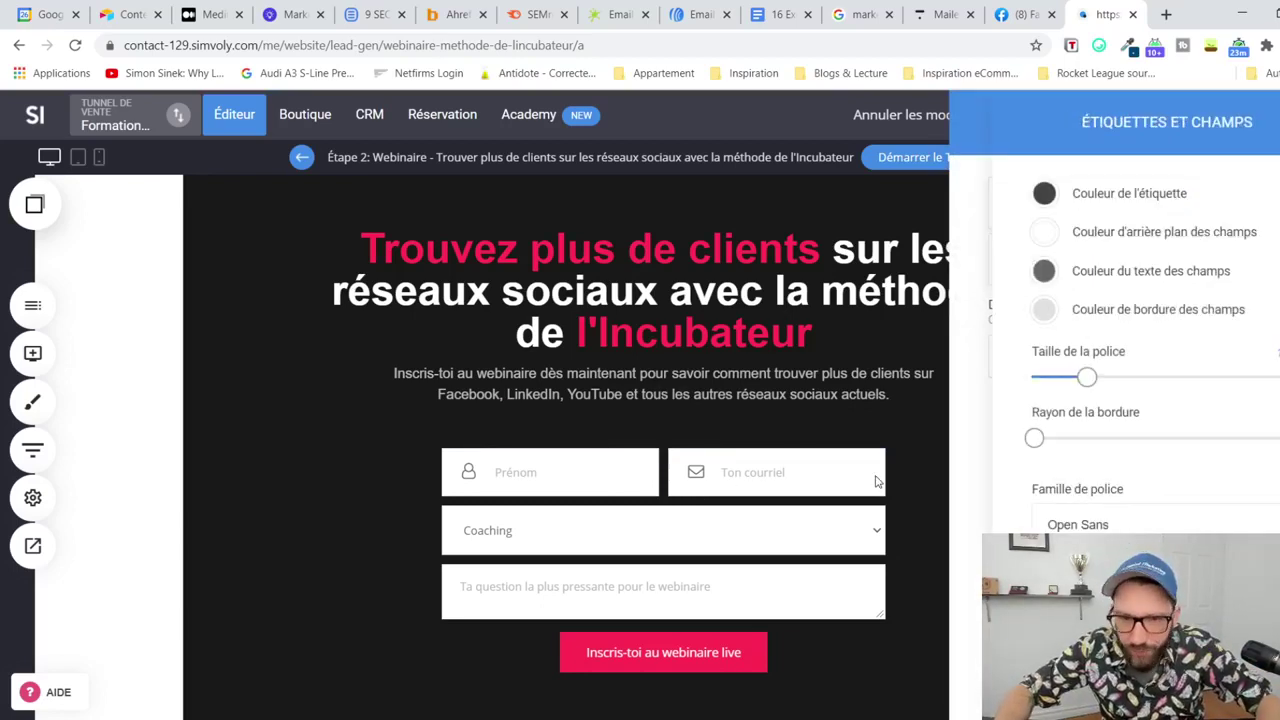
left_click(818, 508)
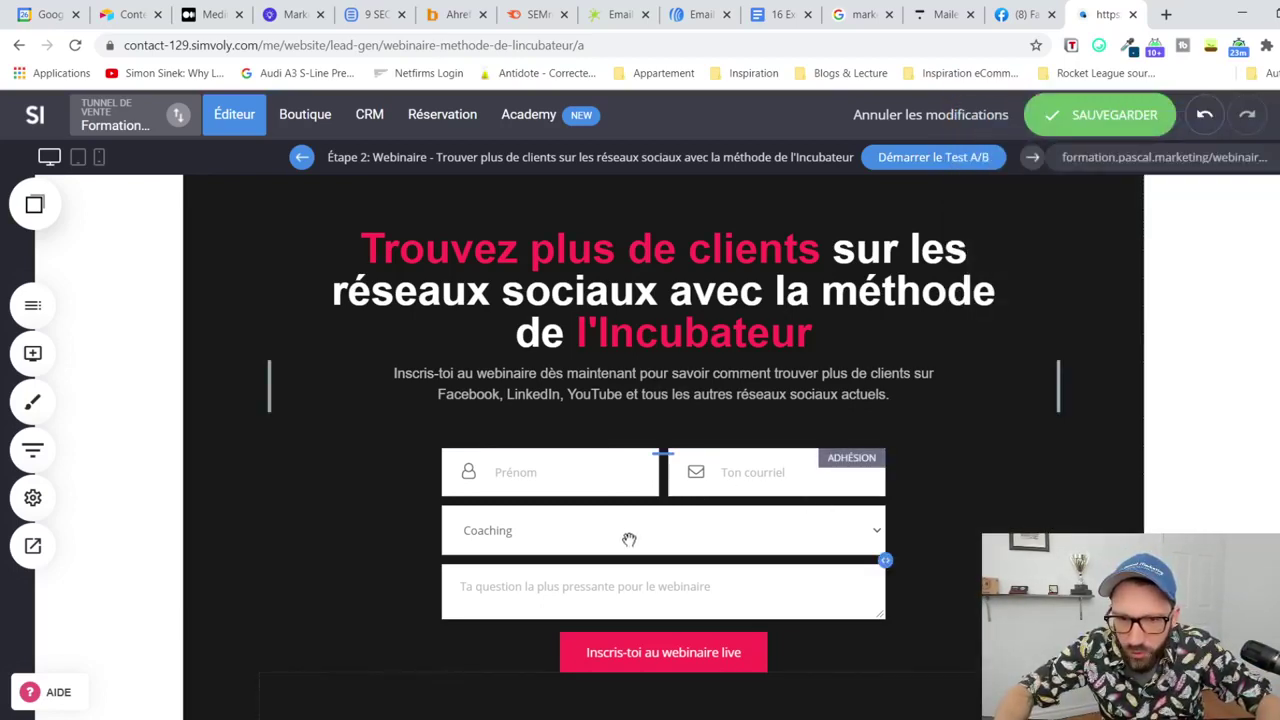
Step: Examine the "Dans quel domaine es-tu?" field's description, CRM mapping and options for how its label displays on the form
left_click(620, 538)
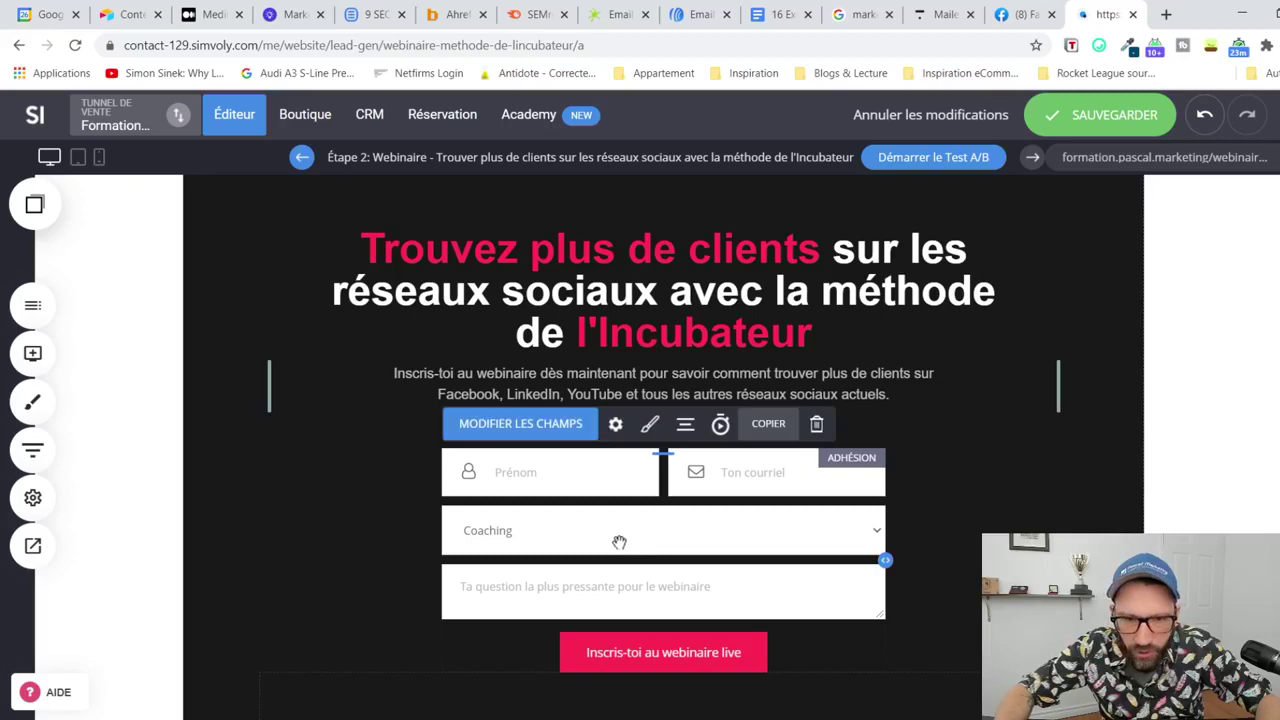
left_click(617, 425)
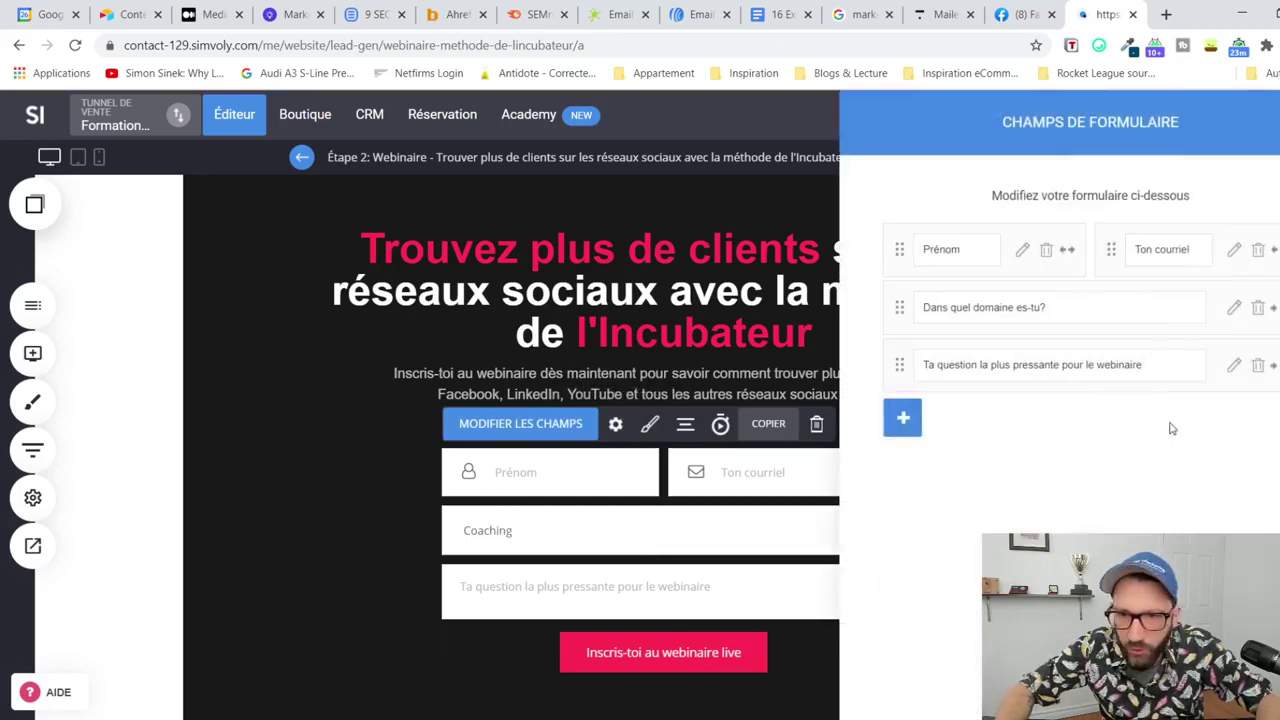
left_click(1231, 367)
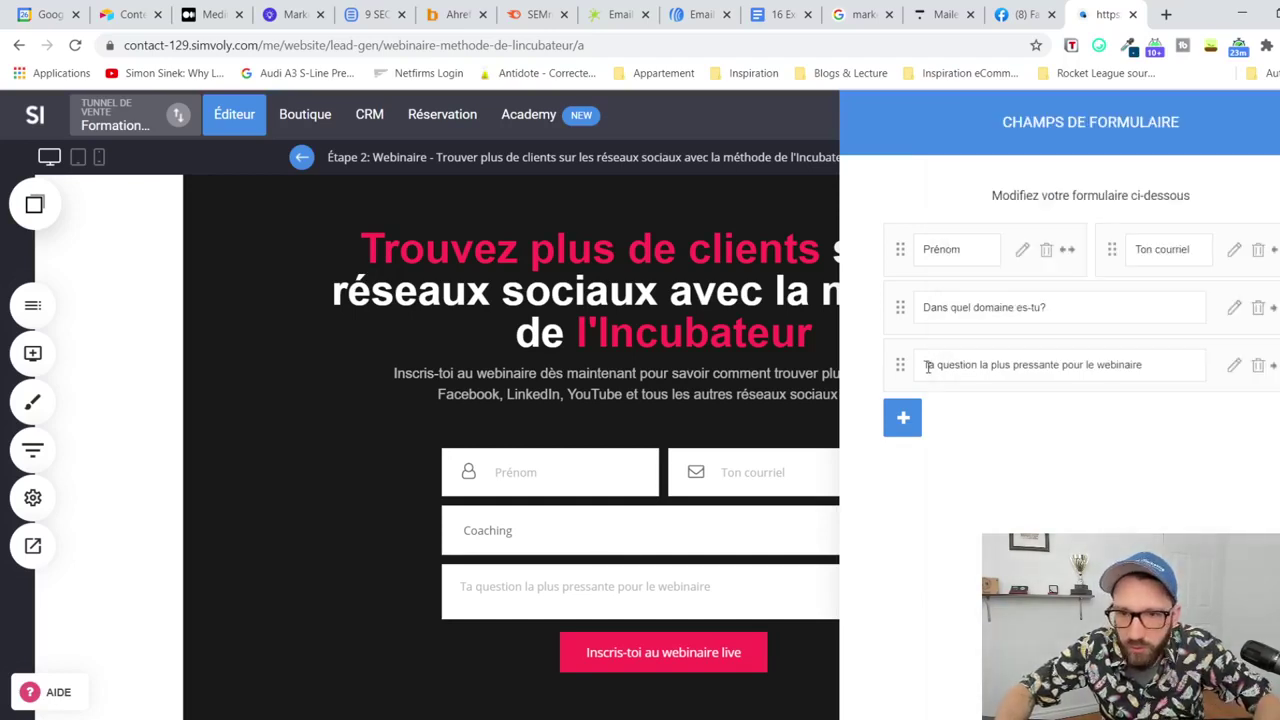
triple_click(927, 366)
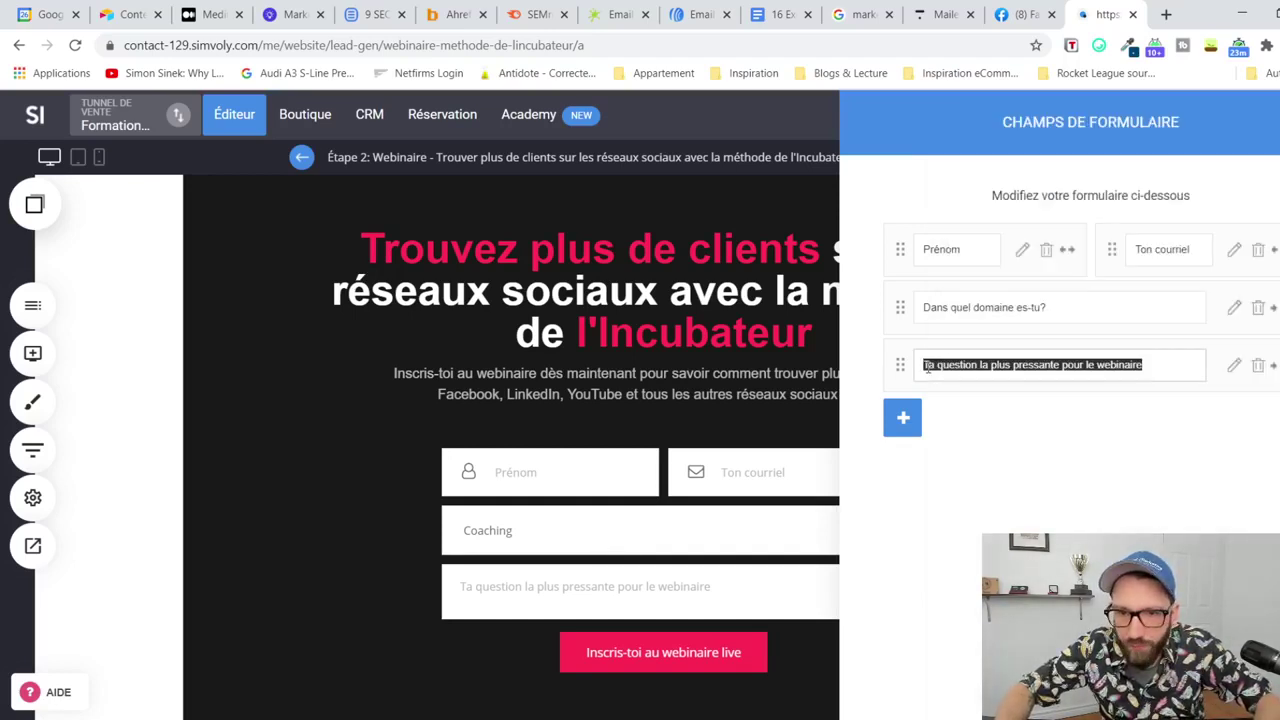
triple_click(955, 309)
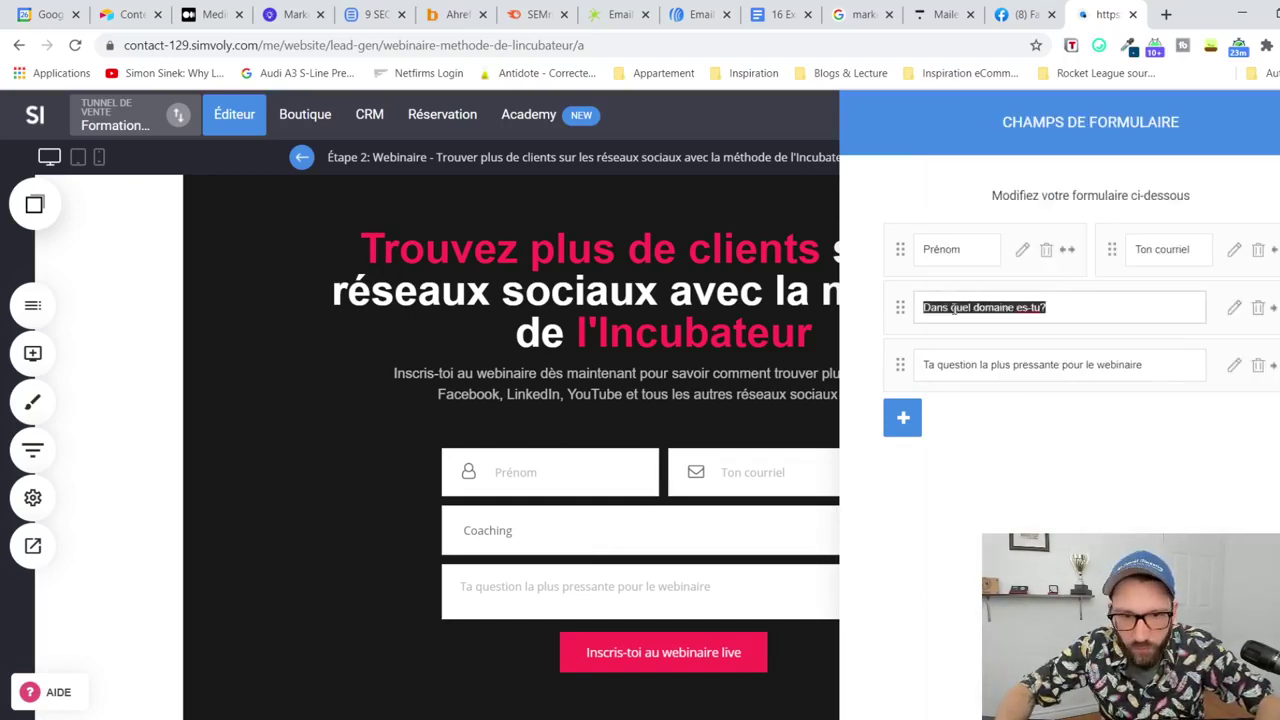
left_click(1234, 307)
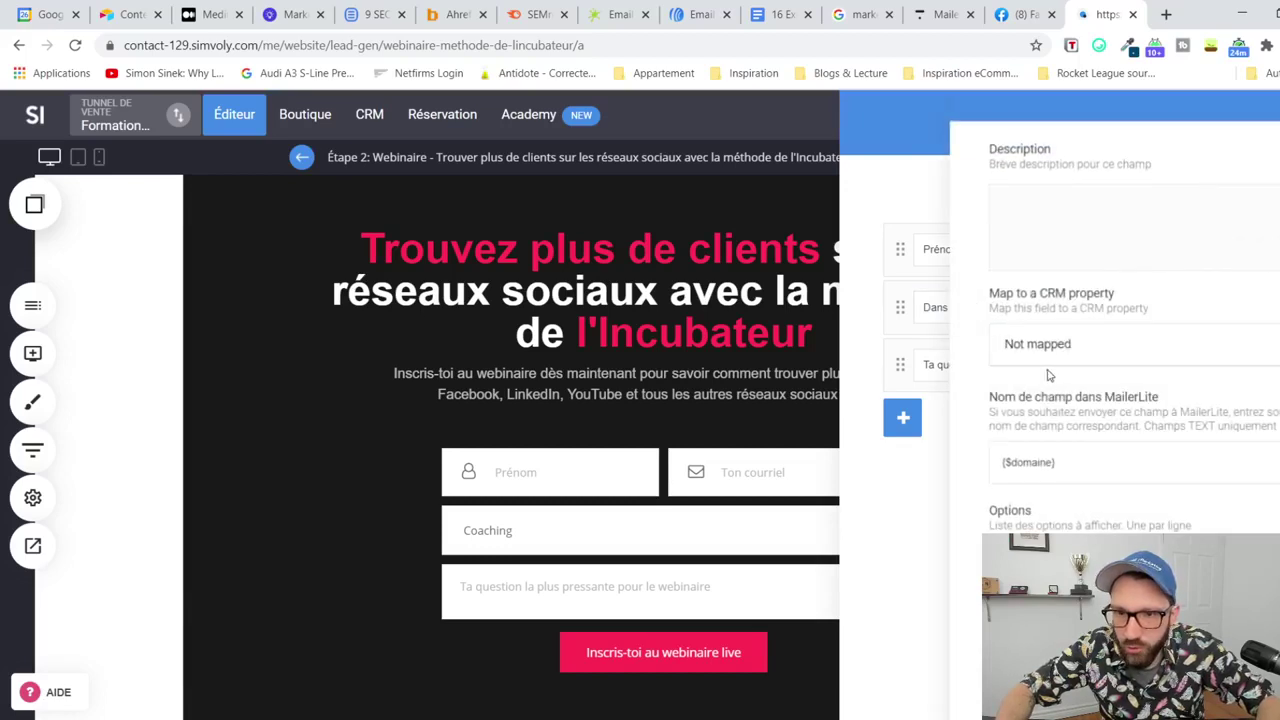
left_click(868, 536)
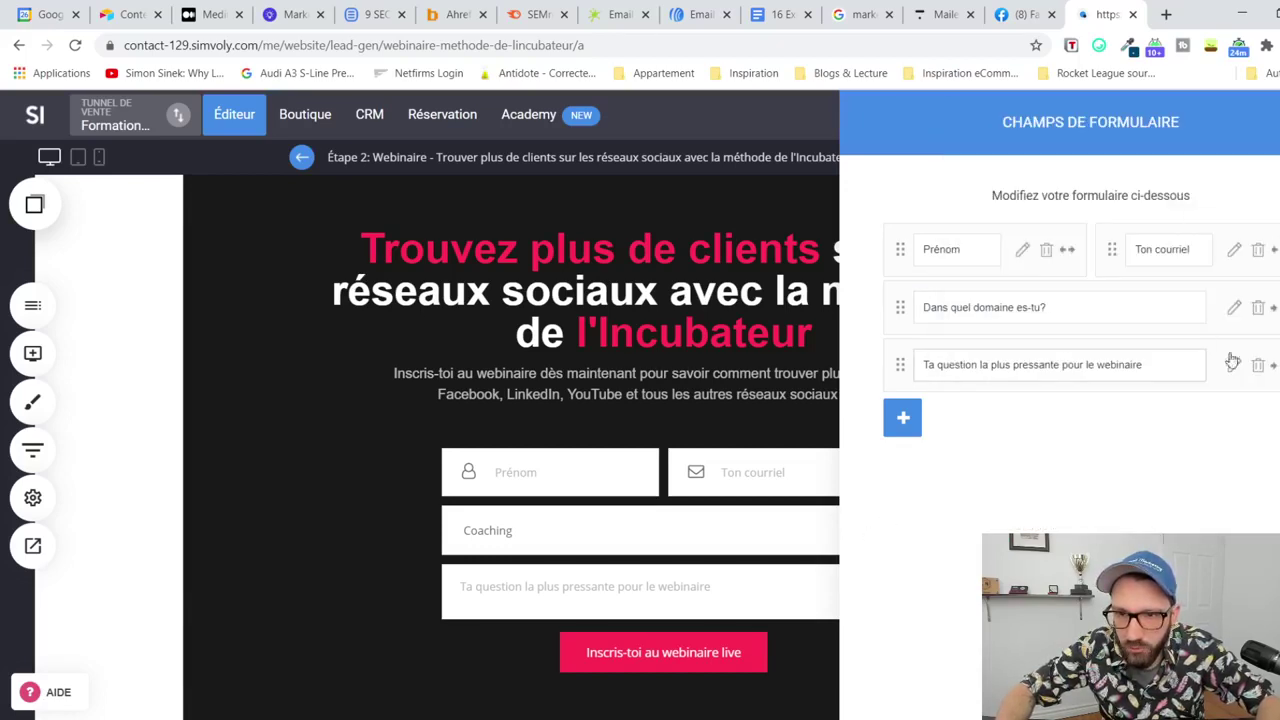
left_click(1234, 307)
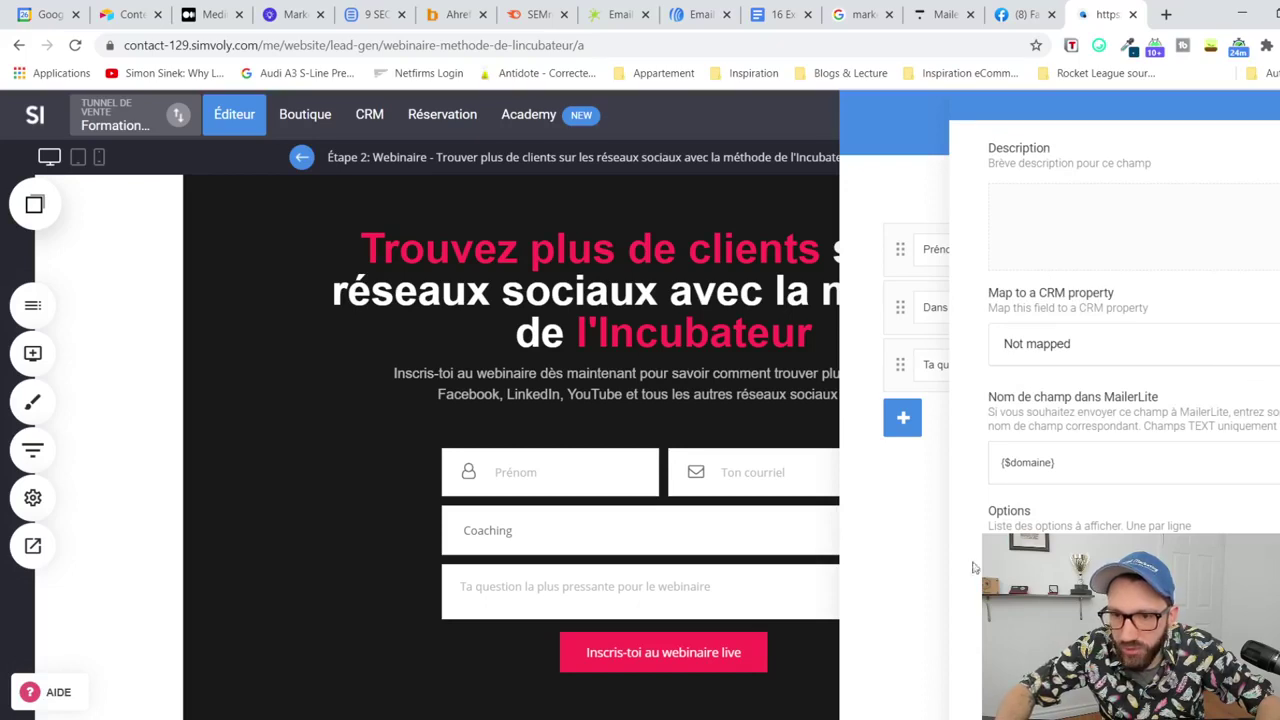
left_click(940, 558)
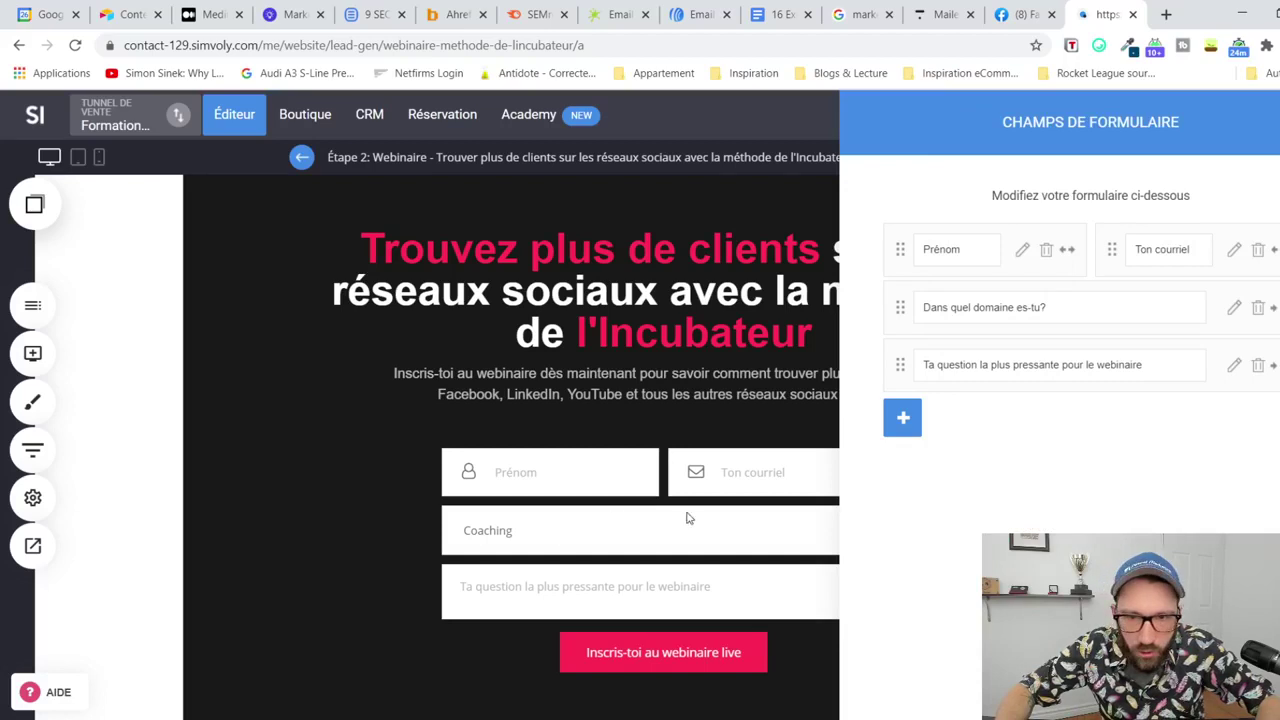
left_click(1234, 307)
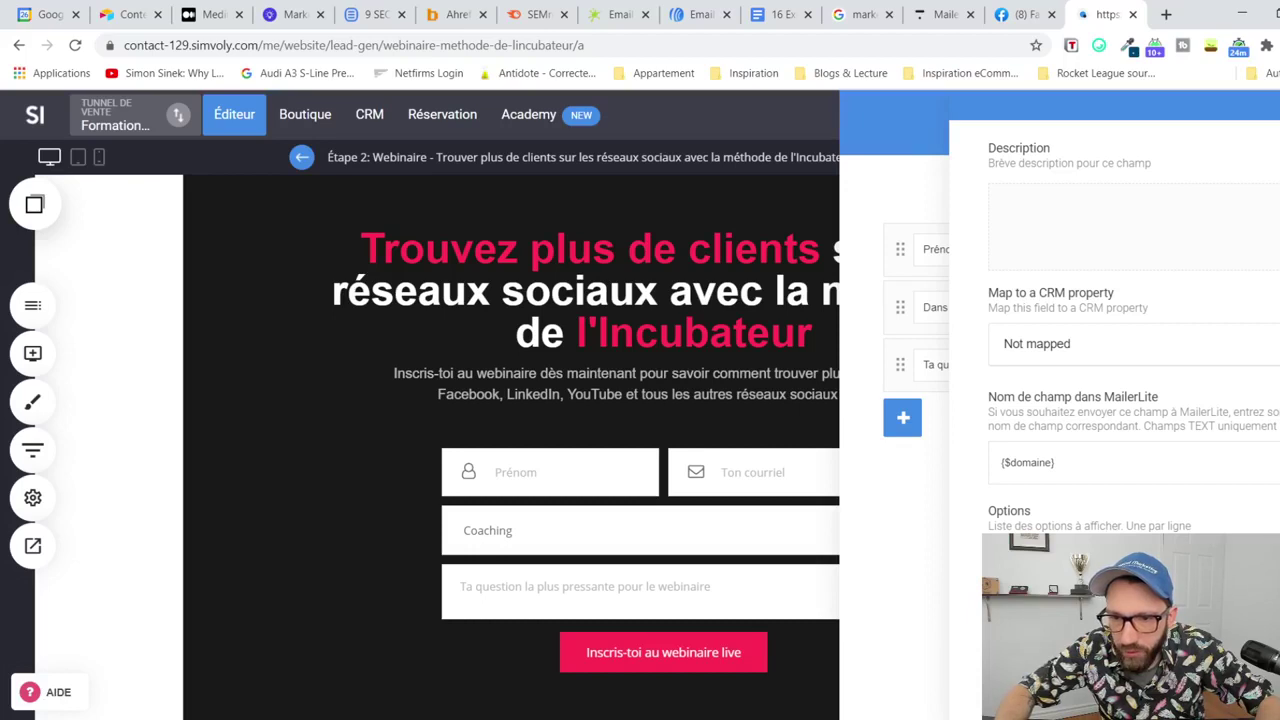
left_click(903, 490)
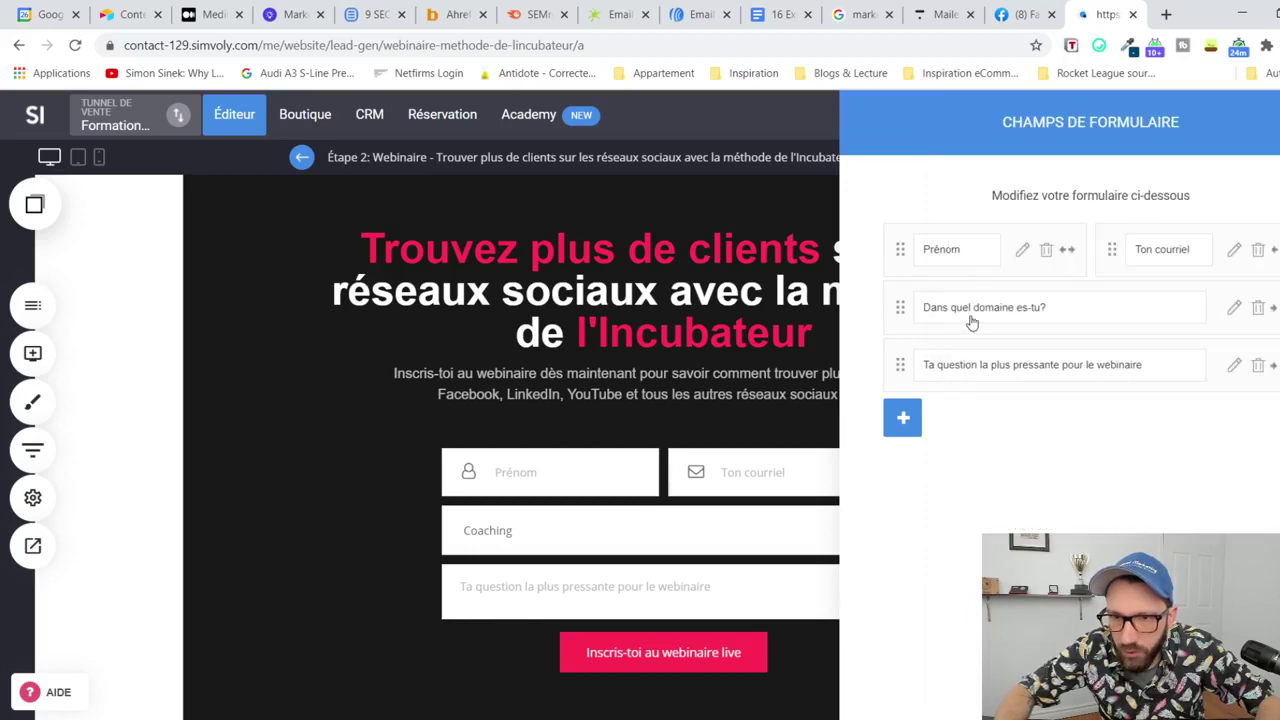
Step: Close the form field settings, widen the webinar registration form slightly, and save the page
left_click(703, 594)
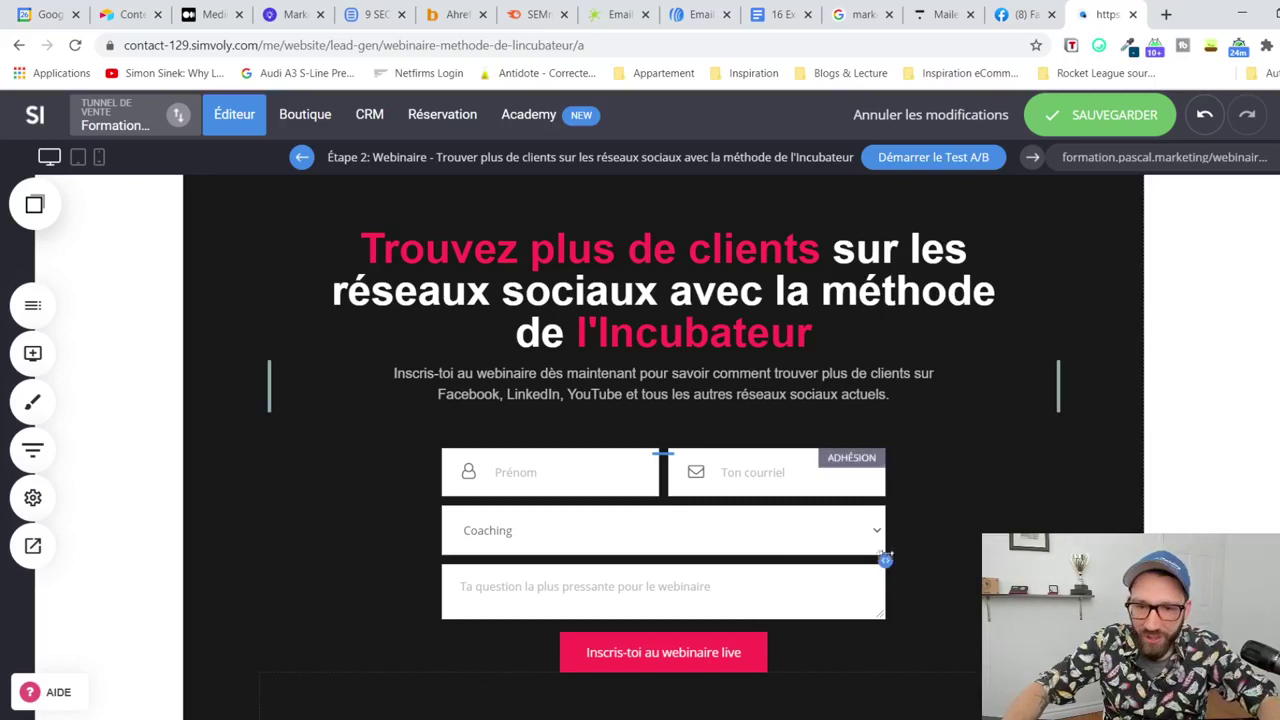
left_click_drag(885, 559, 930, 556)
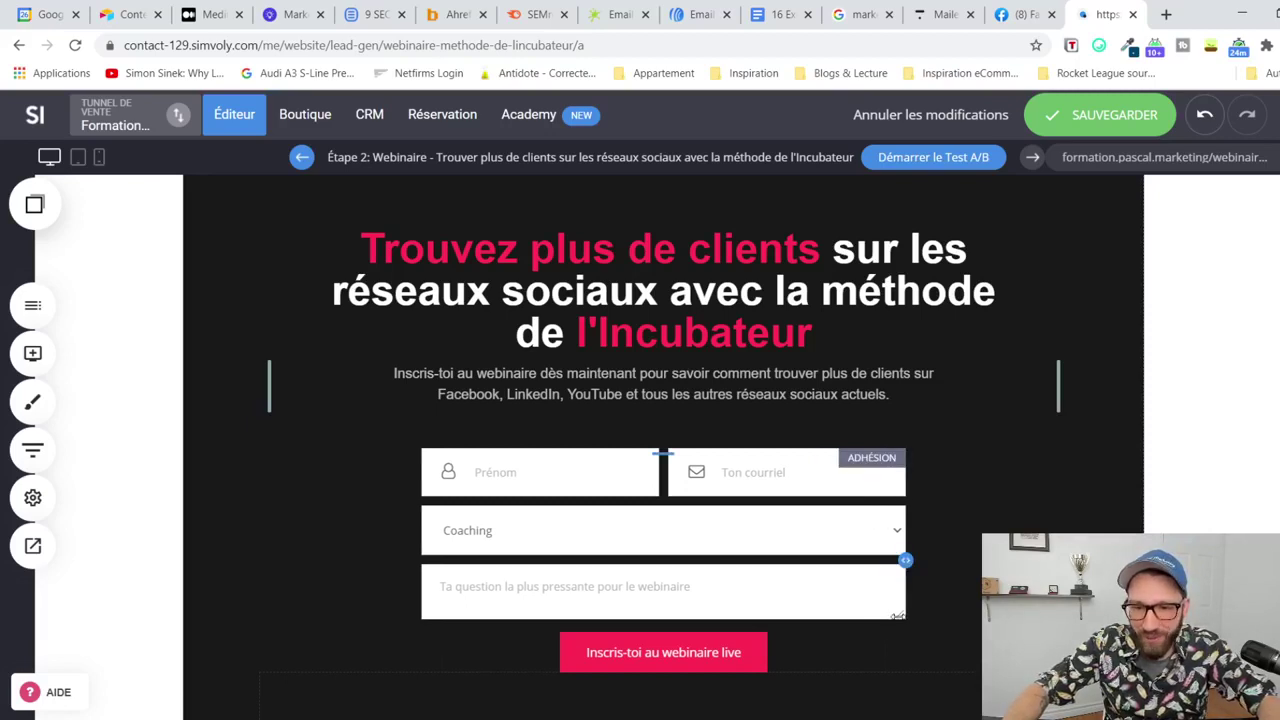
left_click(1078, 112)
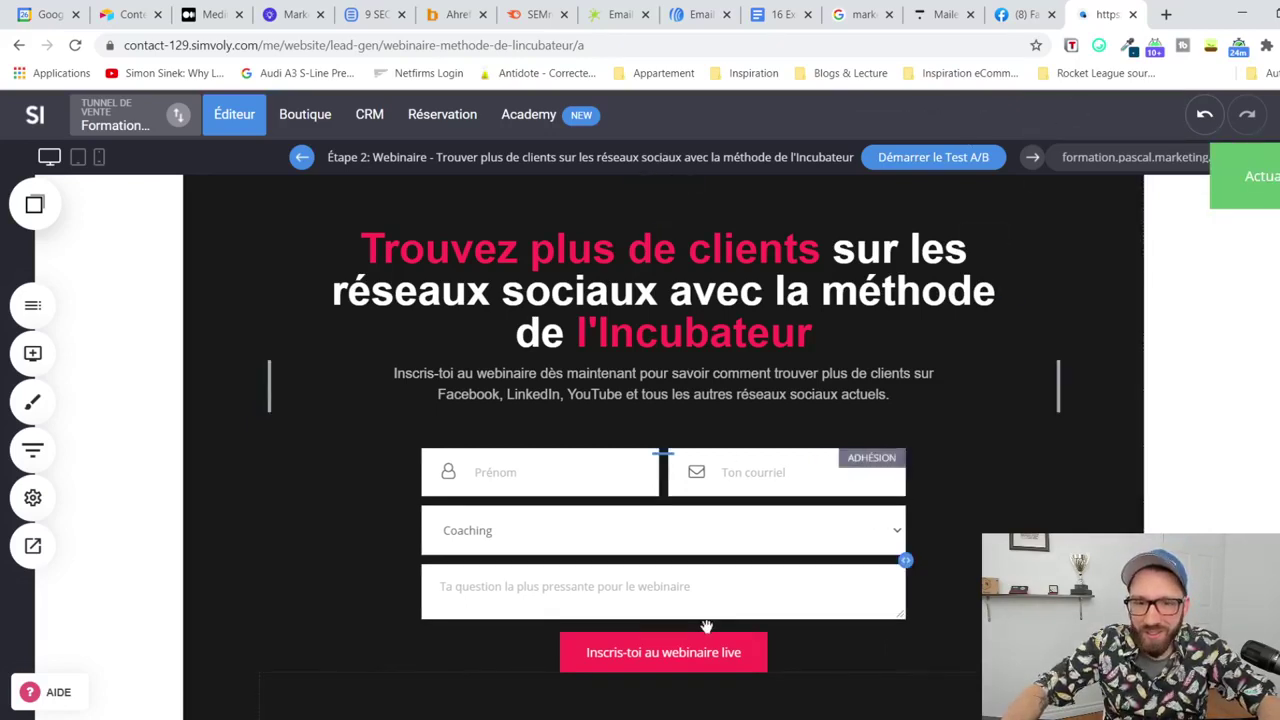
Step: Round the corners of the form's registration button to about 5 and increase its inner margins to about 21
scroll(723, 591, "down", 2)
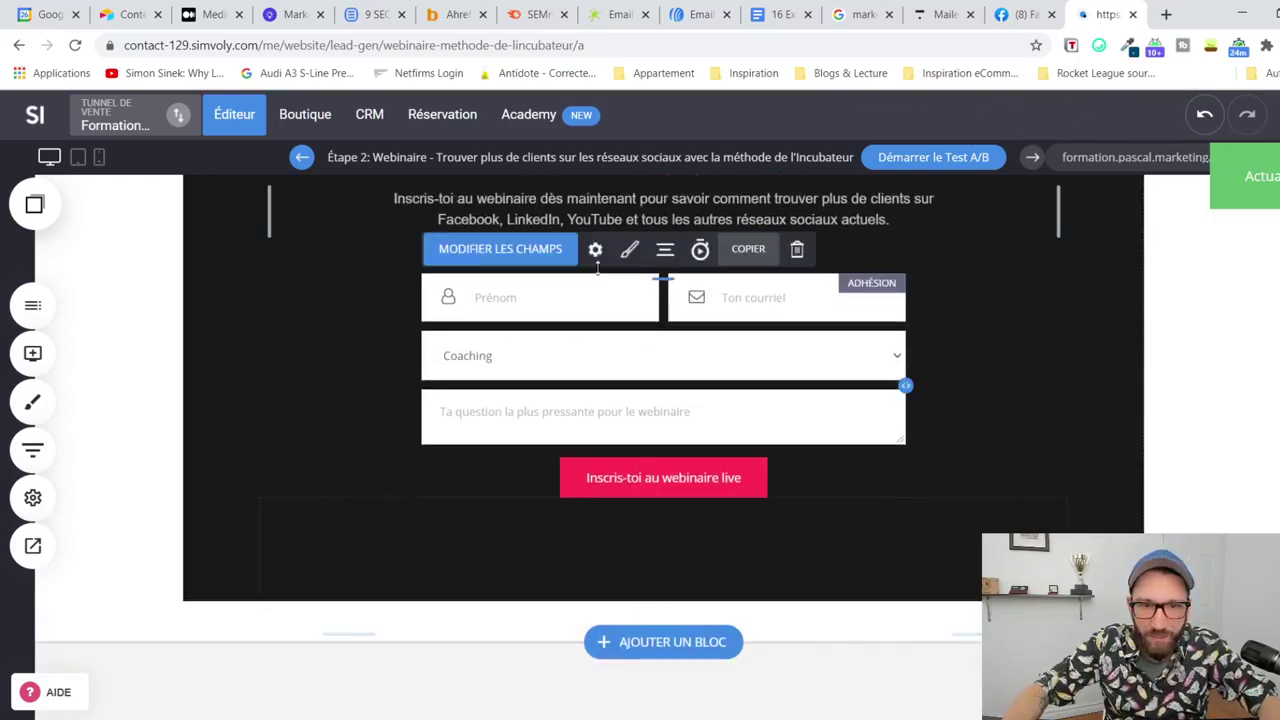
left_click(629, 249)
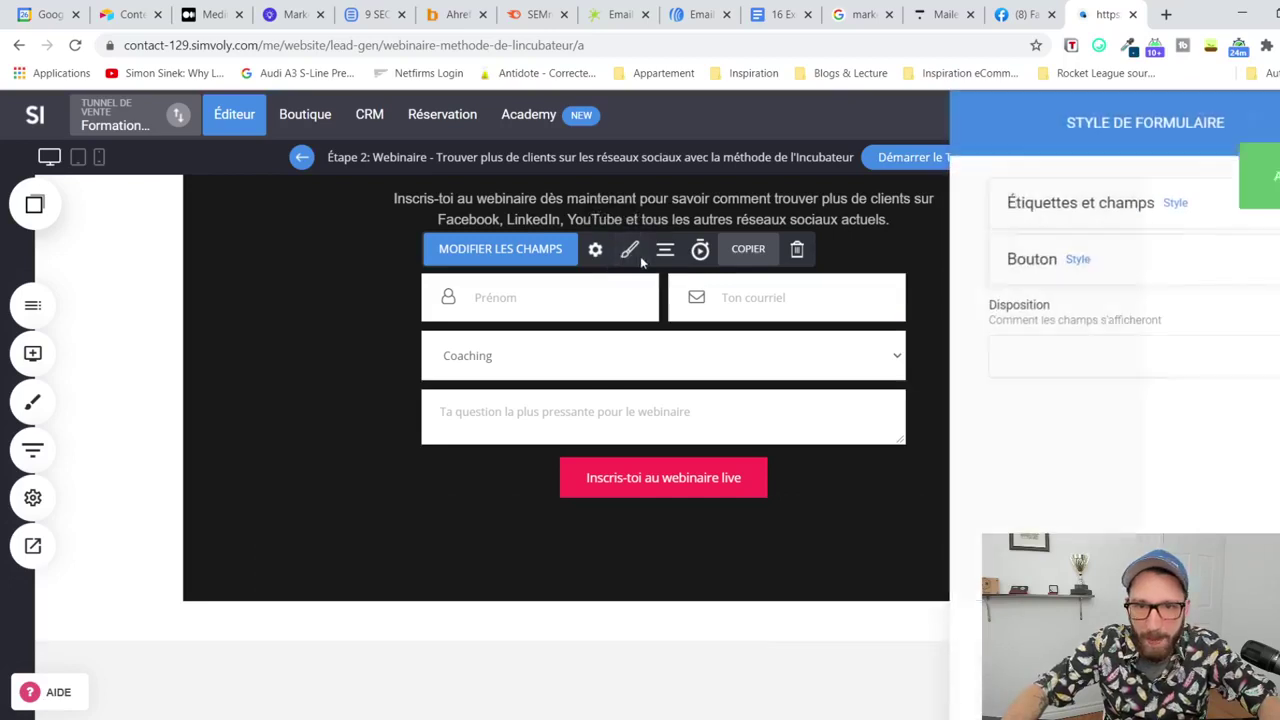
left_click(1074, 263)
left_click_drag(1114, 494, 1124, 494)
left_click_drag(1146, 450, 1160, 450)
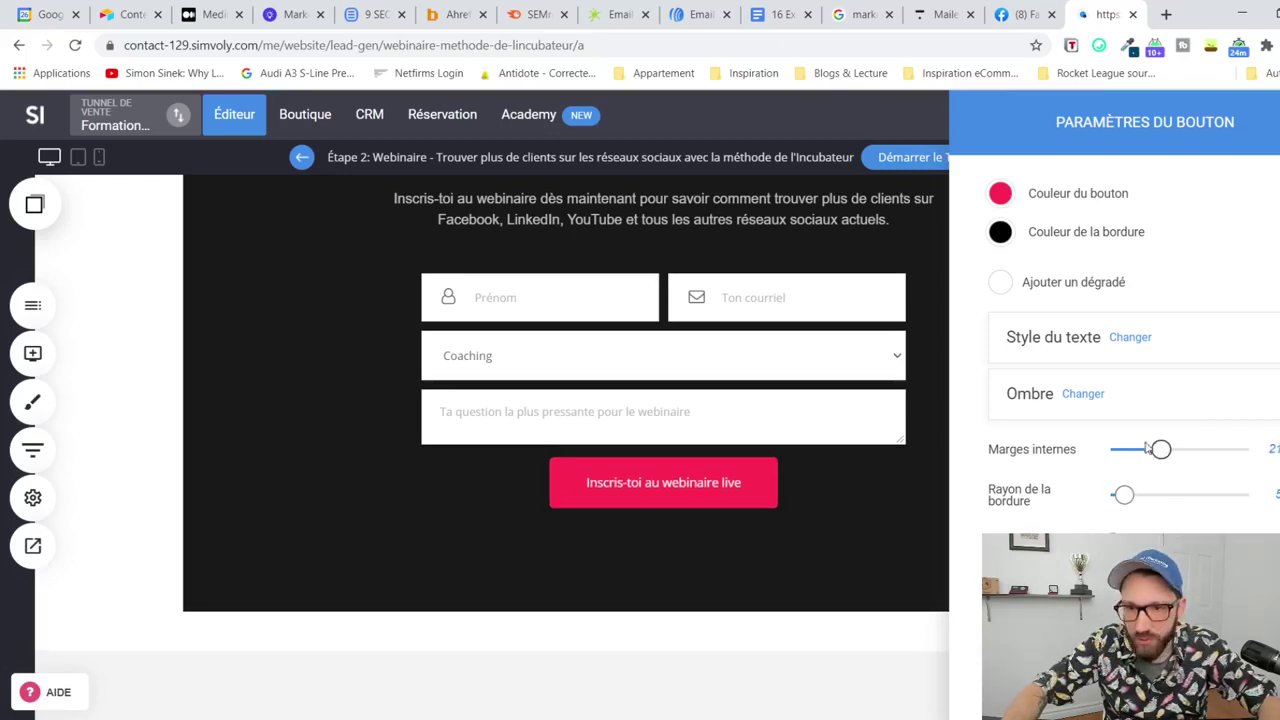
Step: Enlarge the text of the form's registration button and make it bold
left_click(1122, 338)
left_click_drag(1173, 335, 1188, 336)
left_click(1169, 455)
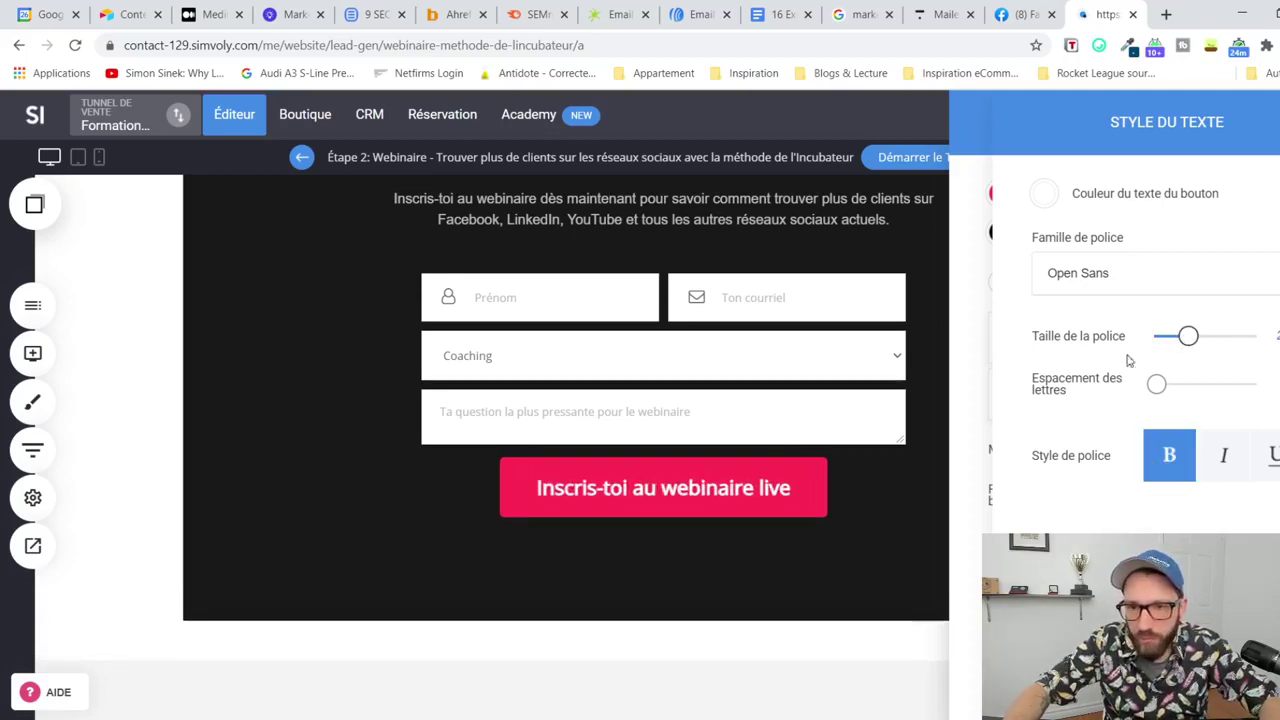
left_click(977, 410)
Step: Stretch the registration button to the full width of the form and close the style settings
scroll(1134, 354, "down", 1)
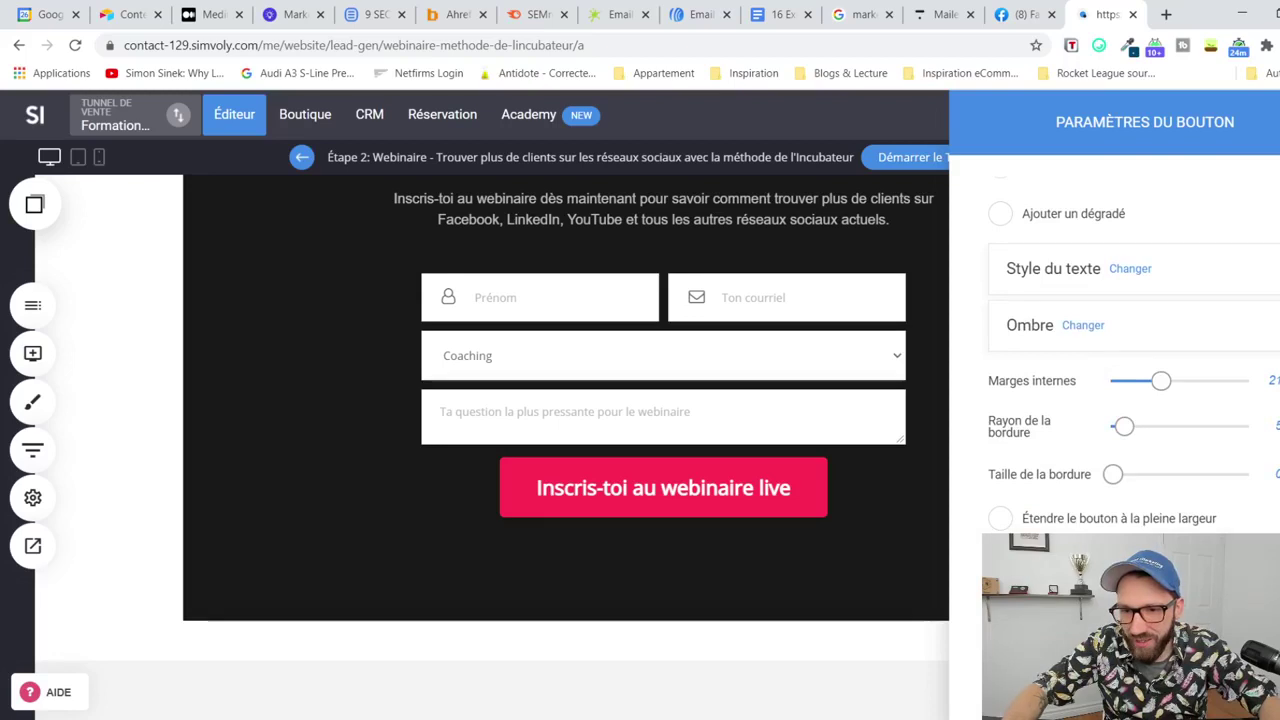
left_click(1089, 524)
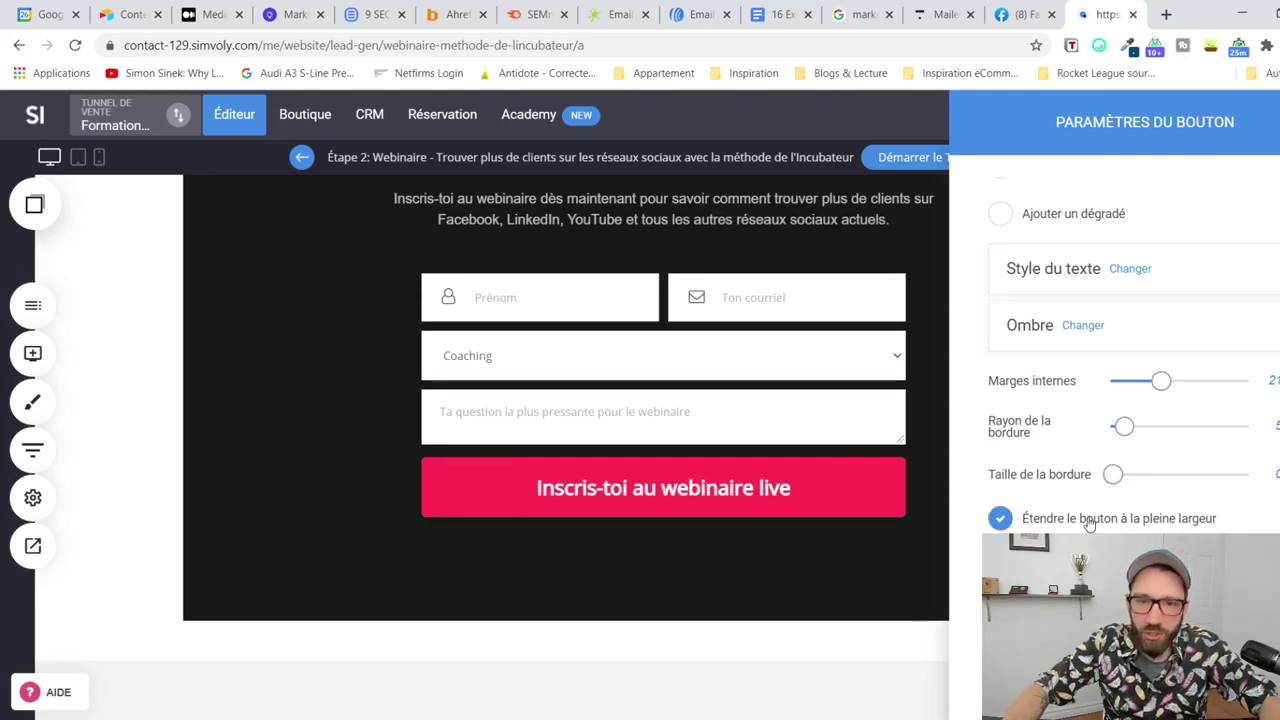
left_click(811, 561)
left_click(908, 456)
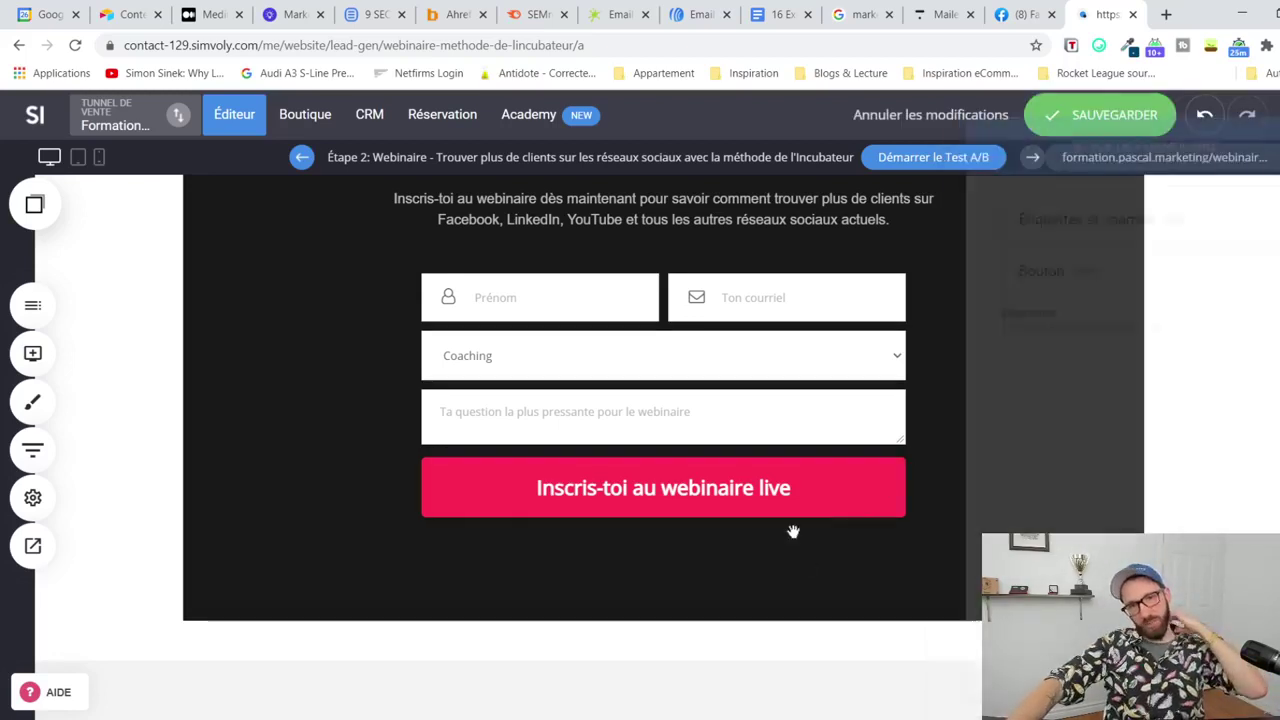
Step: Increase the border radius of the form's labels and fields slightly, then save the page
scroll(800, 530, "up", 2)
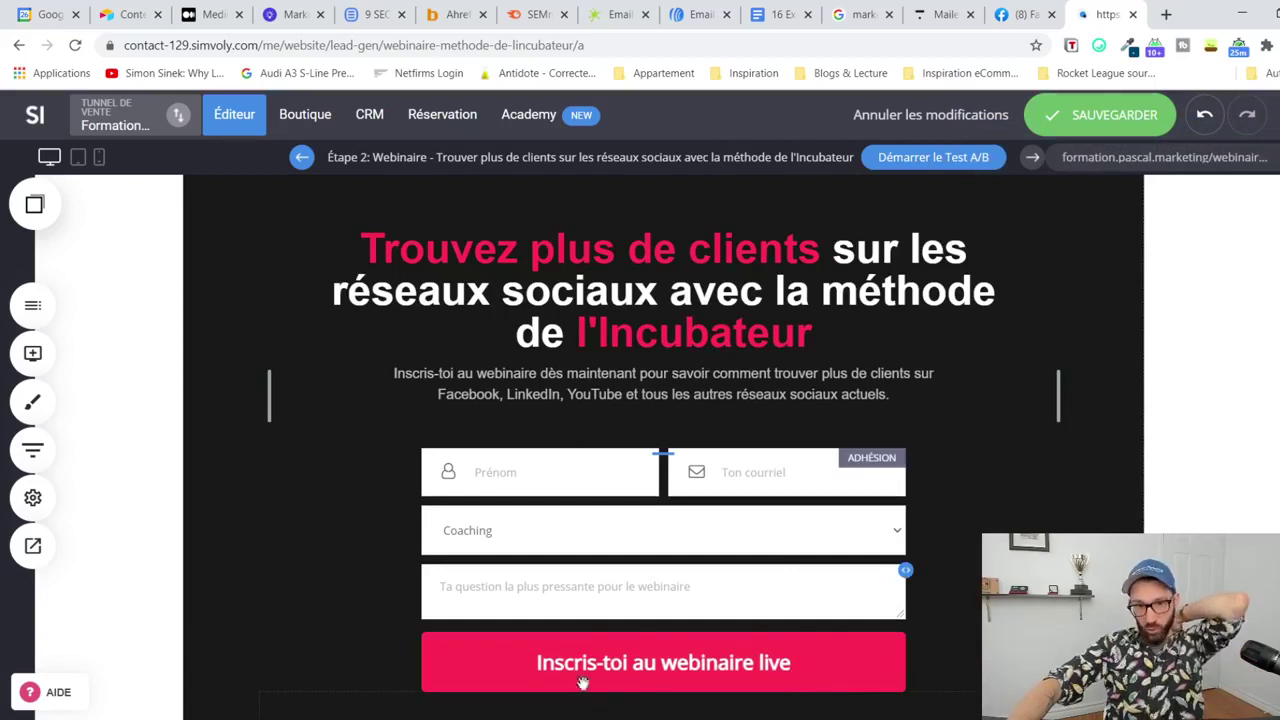
left_click(666, 636)
left_click(616, 427)
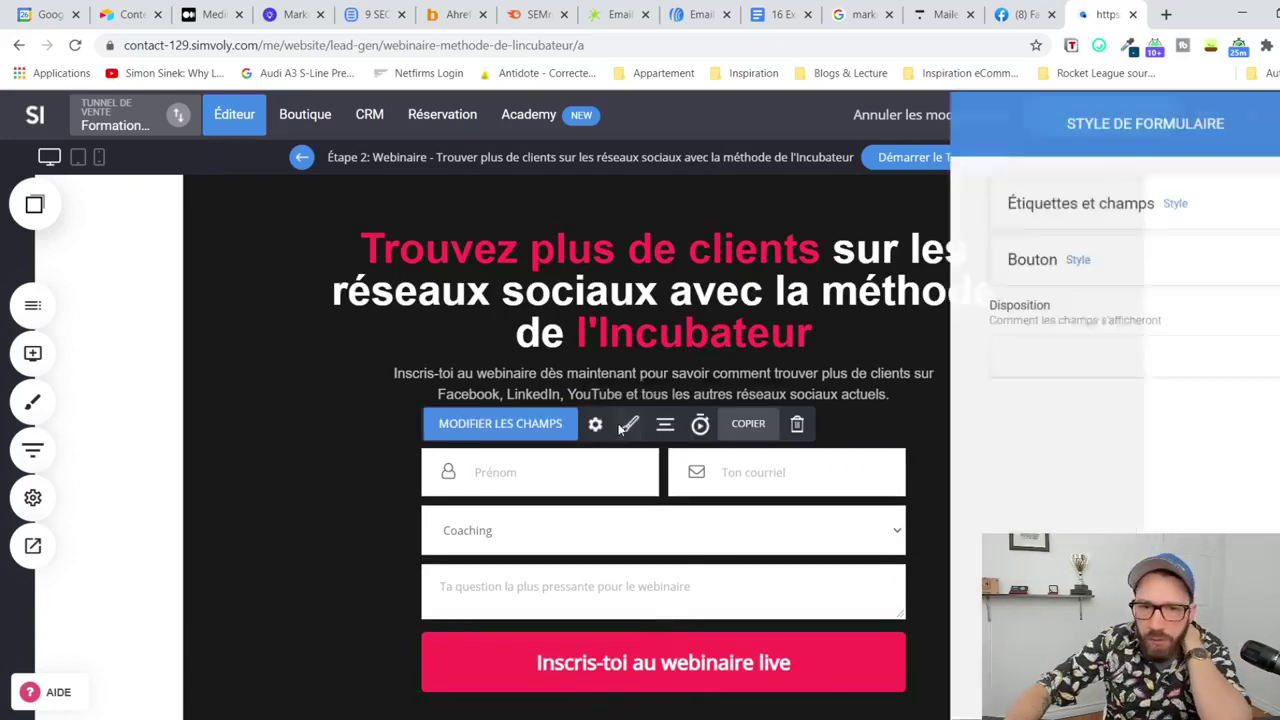
left_click(1174, 203)
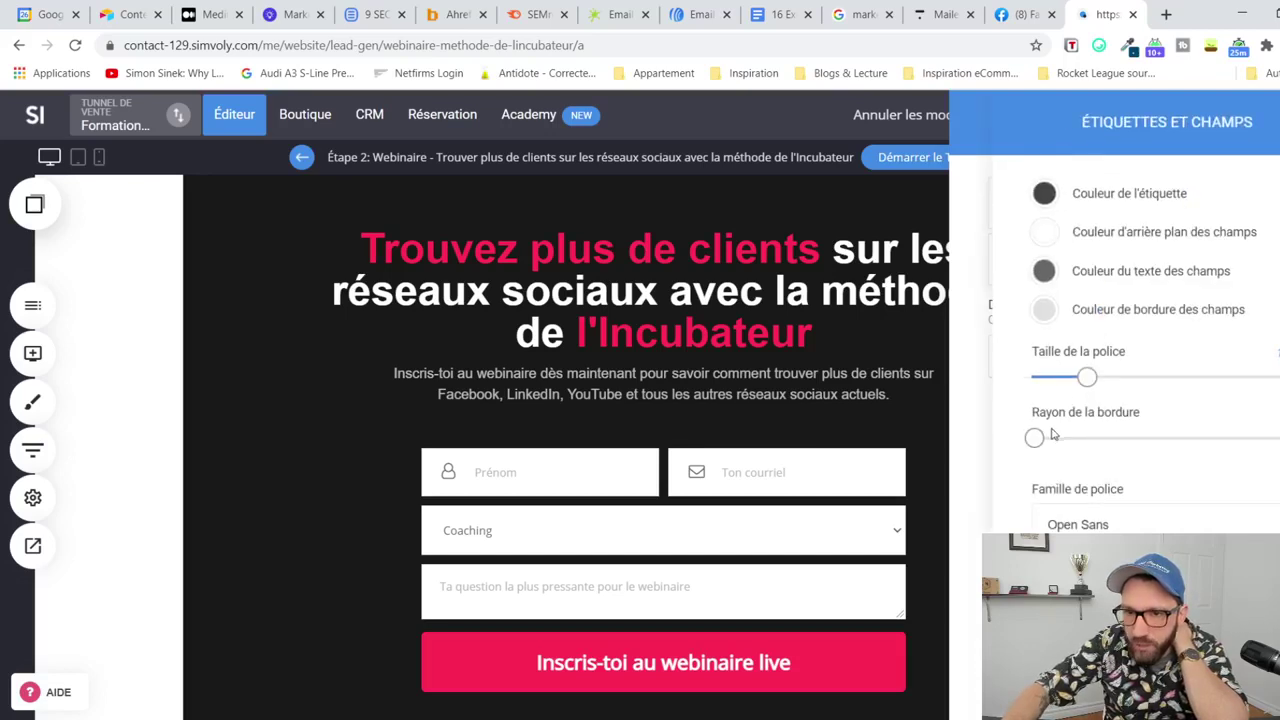
mouse_move(1088, 377)
left_mouse_down()
mouse_move(1132, 378)
mouse_move(1088, 378)
left_mouse_up()
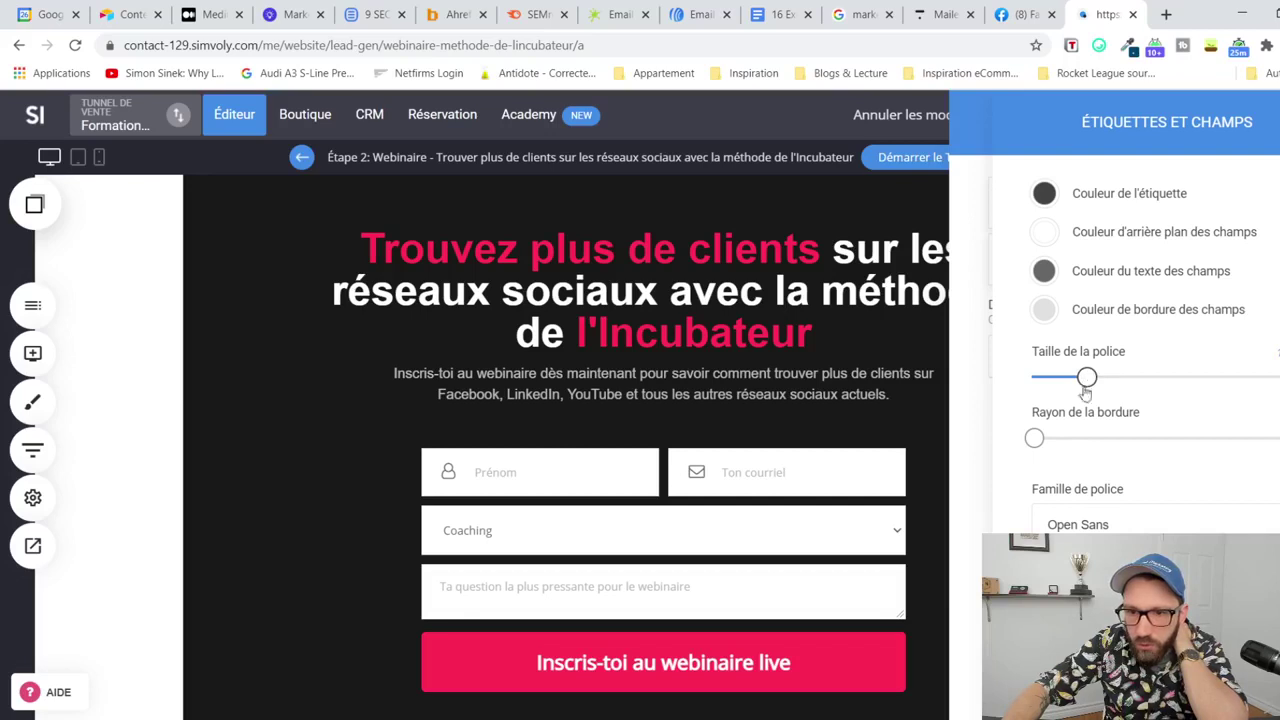
left_click_drag(1034, 438, 1060, 440)
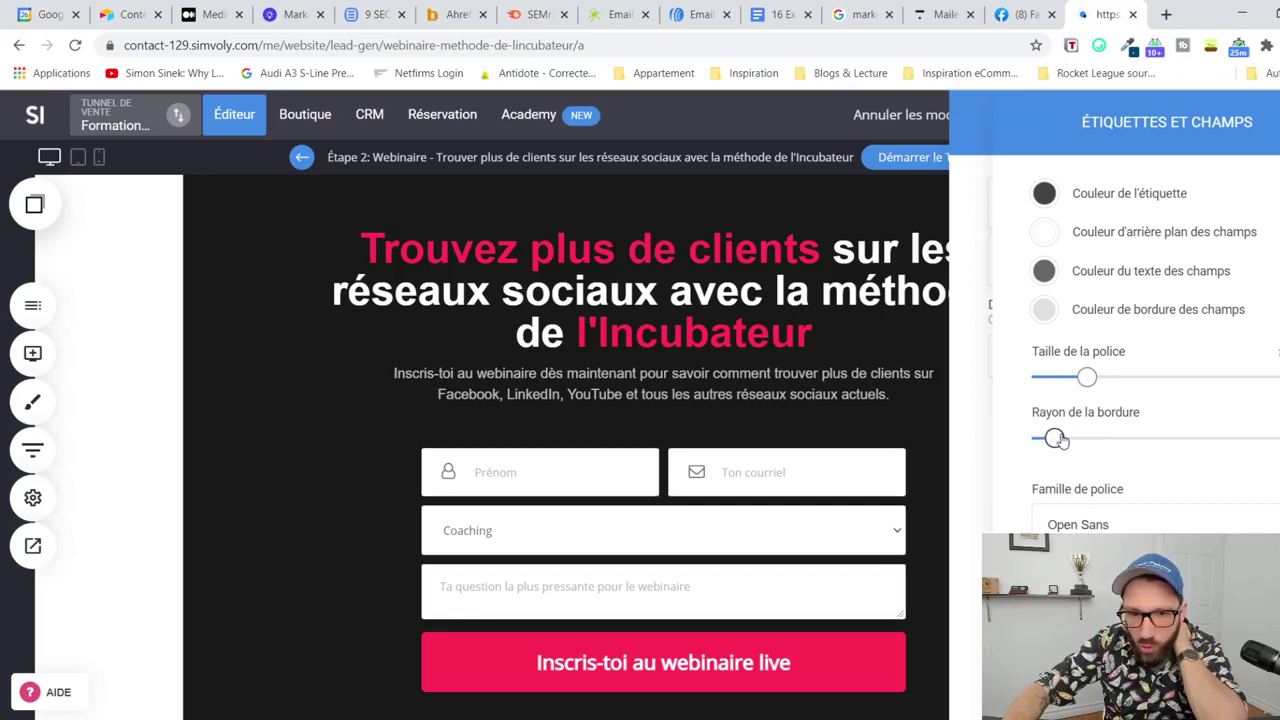
left_click(976, 438)
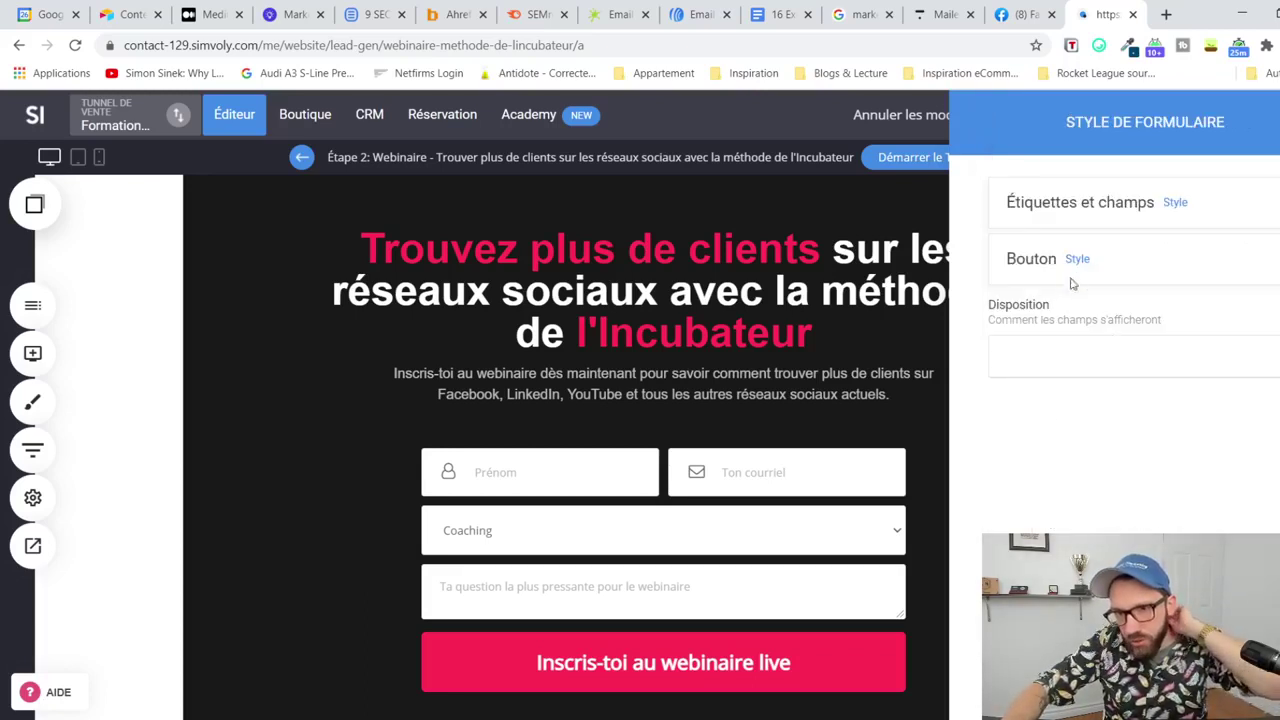
left_click(936, 262)
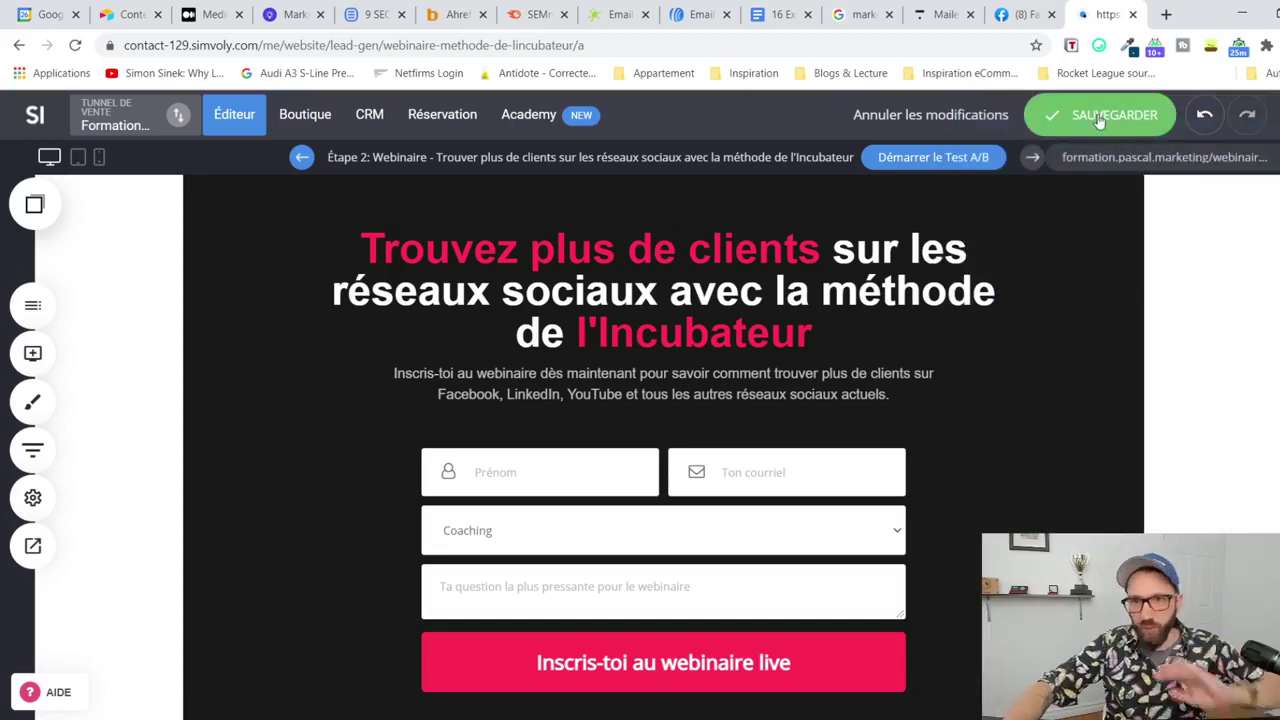
left_click(1100, 118)
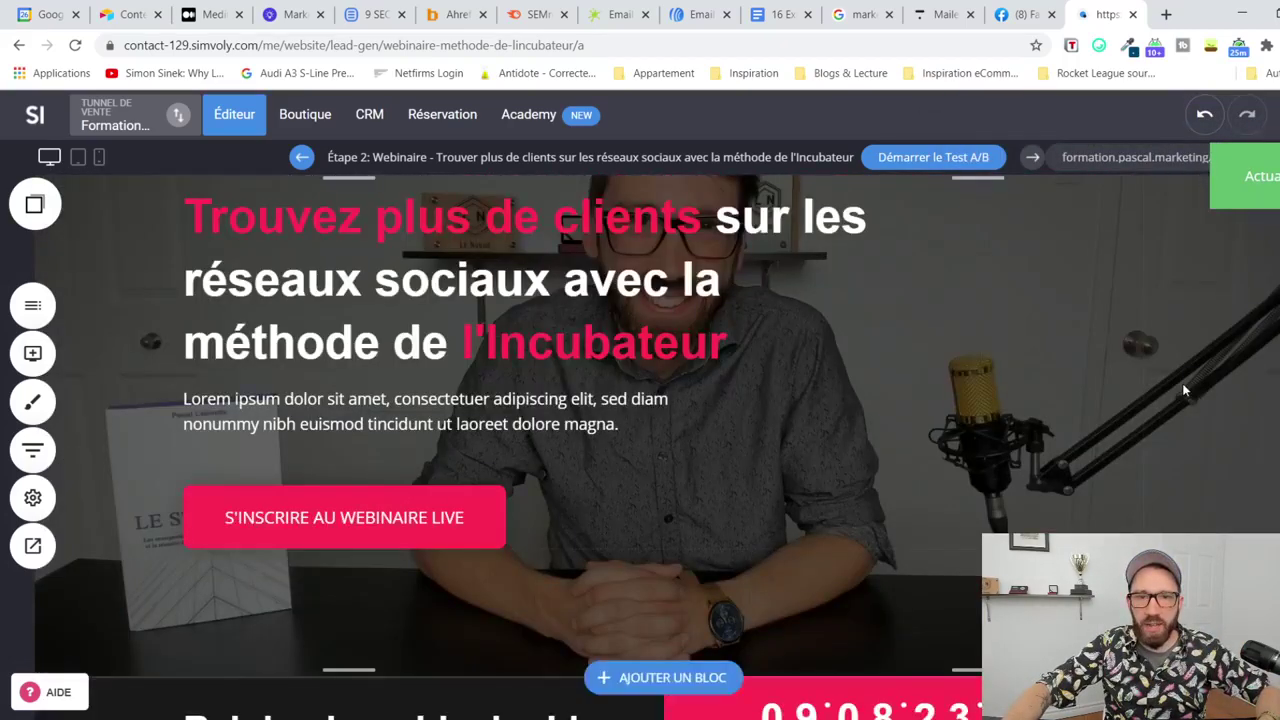
Step: Examine the webinar page from the hero section through the registration form to the Key Topics section
scroll(1183, 390, "down", 4)
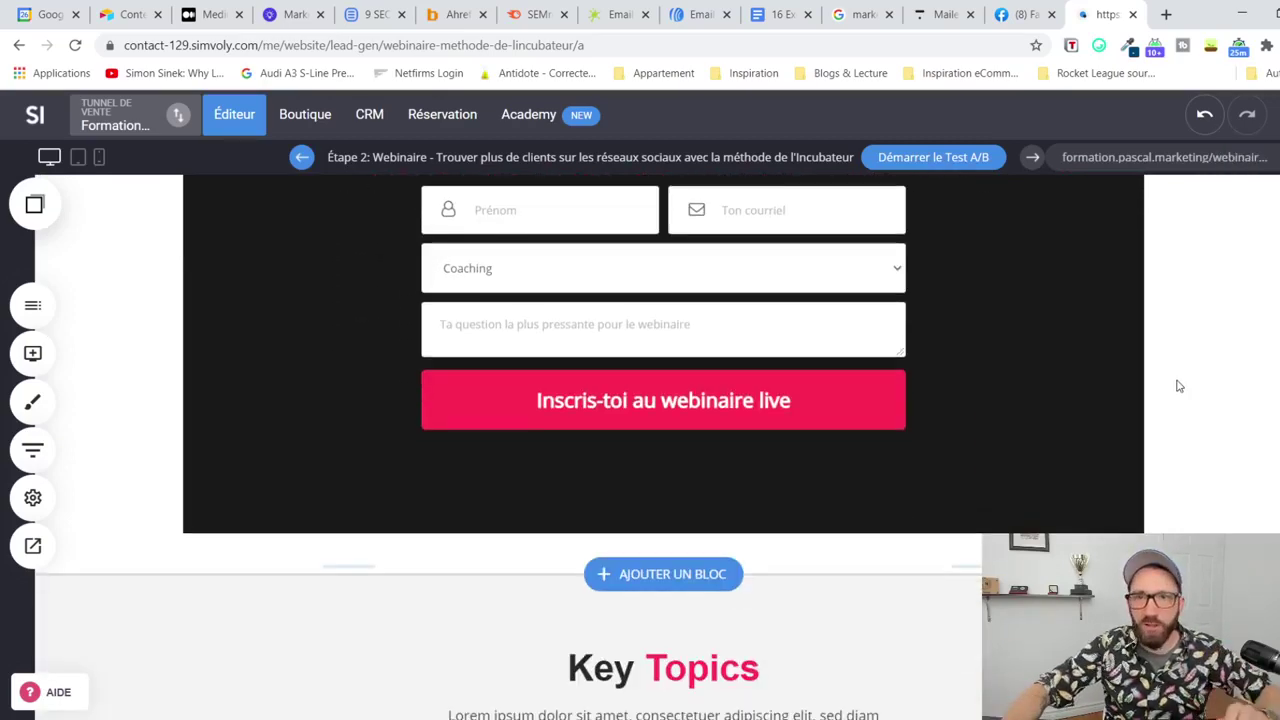
scroll(1174, 384, "down", 4)
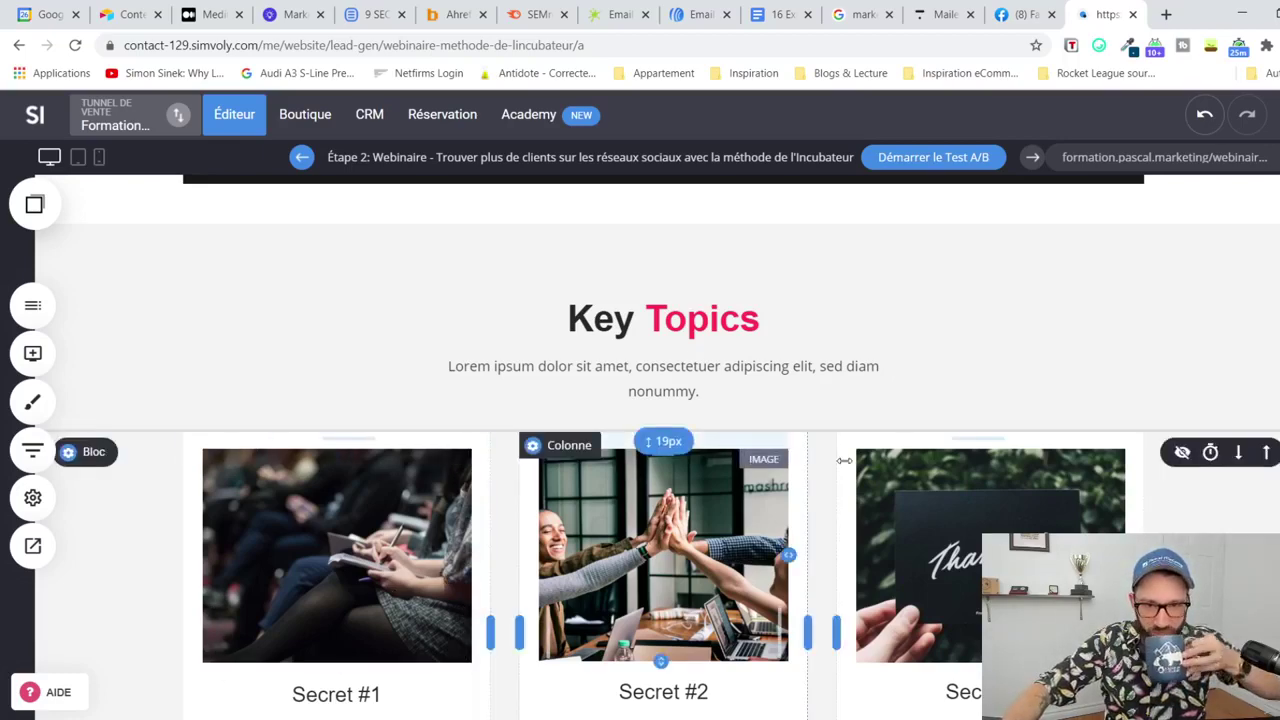
scroll(826, 451, "up", 1)
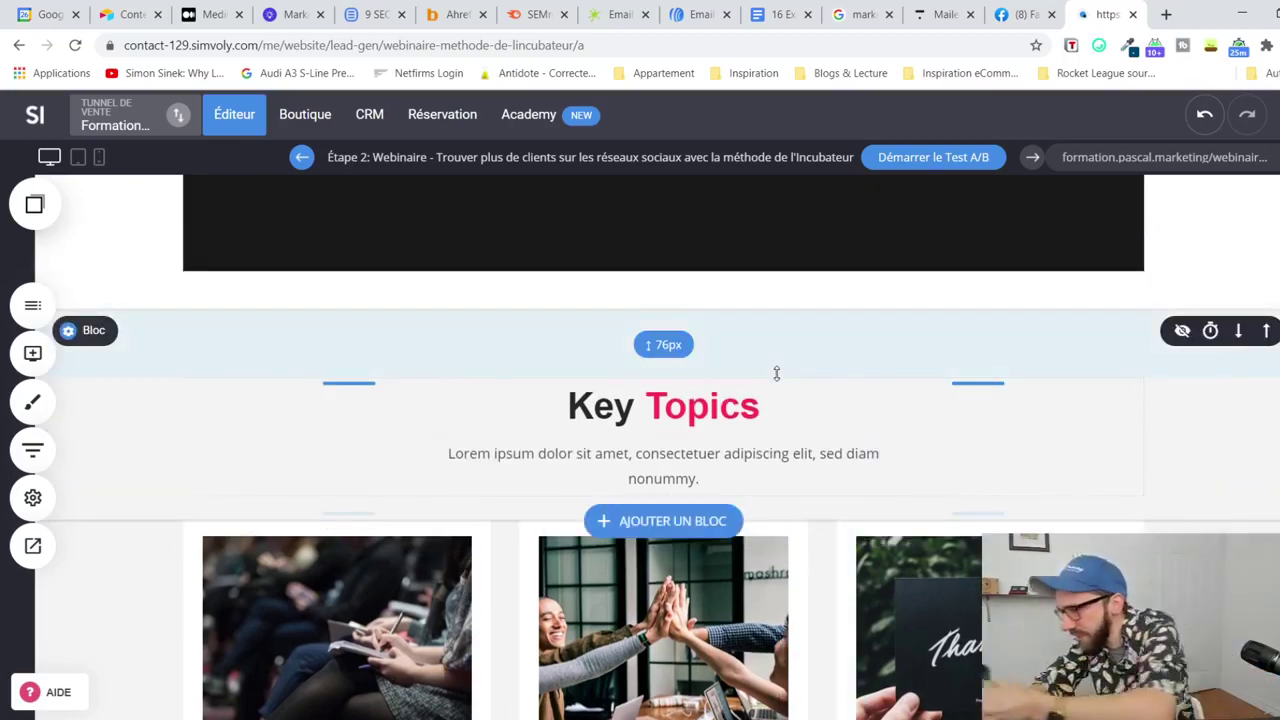
scroll(777, 372, "down", 3)
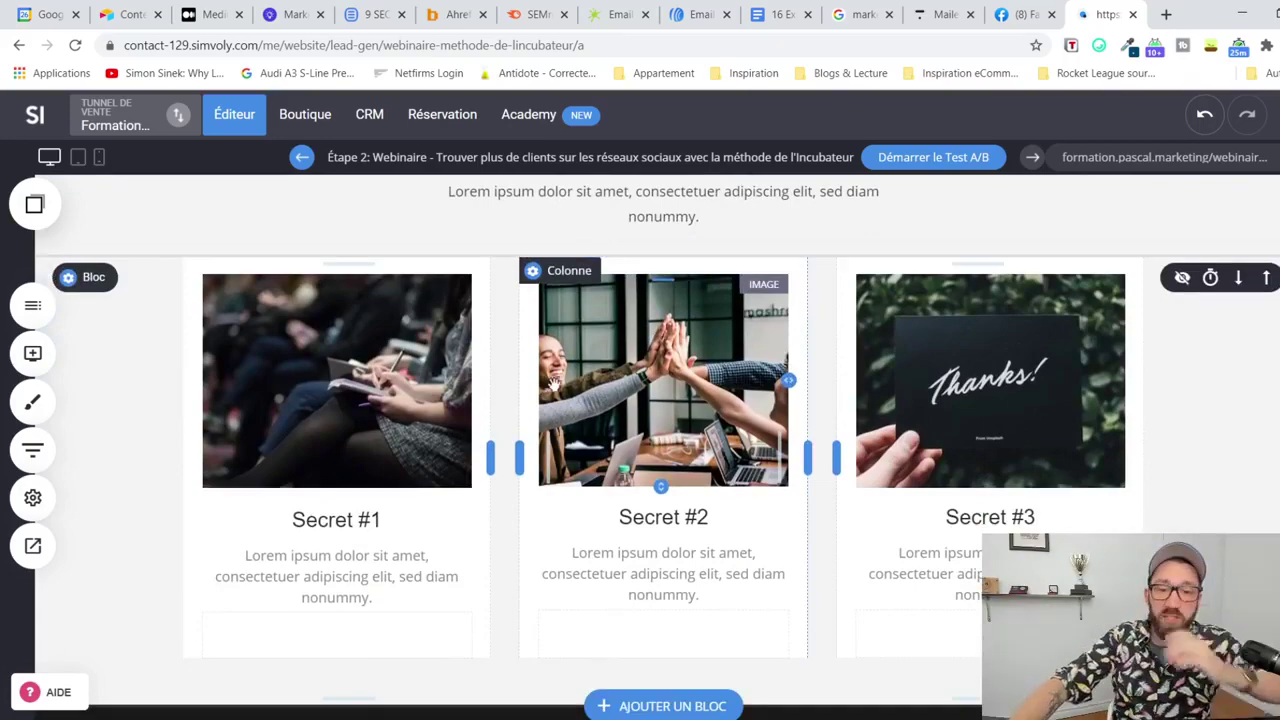
scroll(600, 400, "up", 12)
scroll(617, 442, "up", 3)
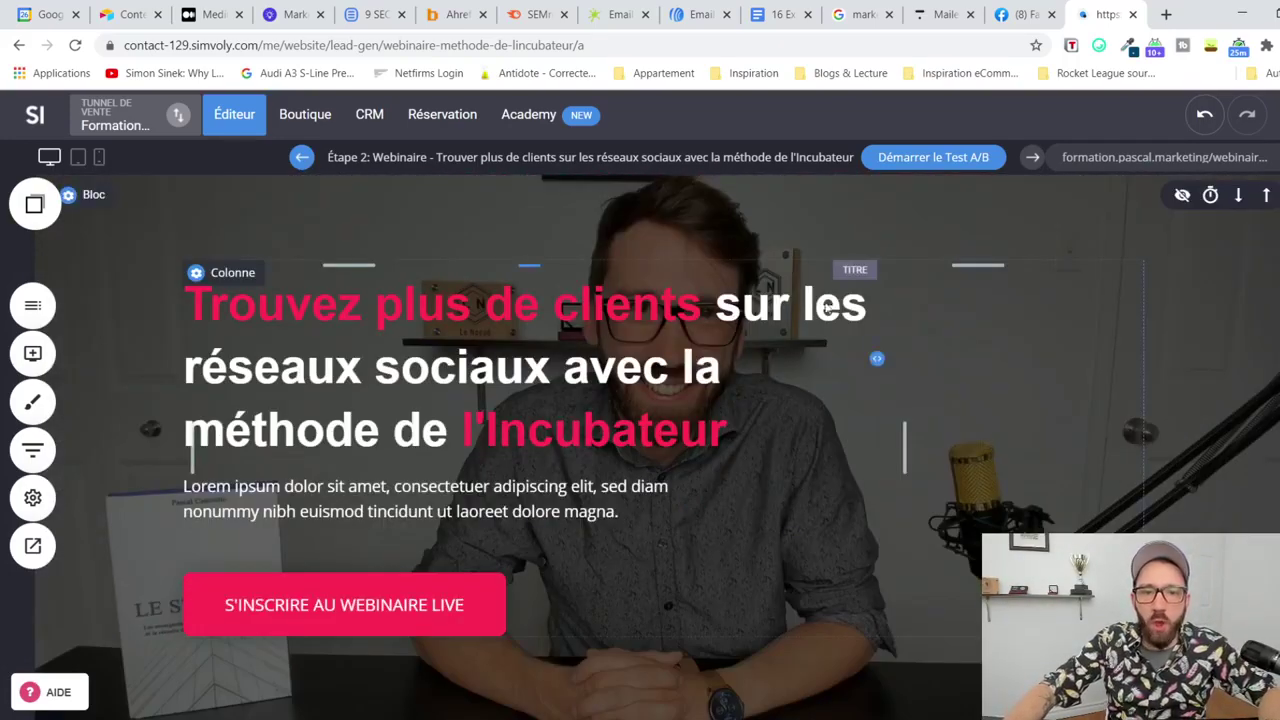
scroll(771, 486, "down", 5)
scroll(771, 486, "up", 3)
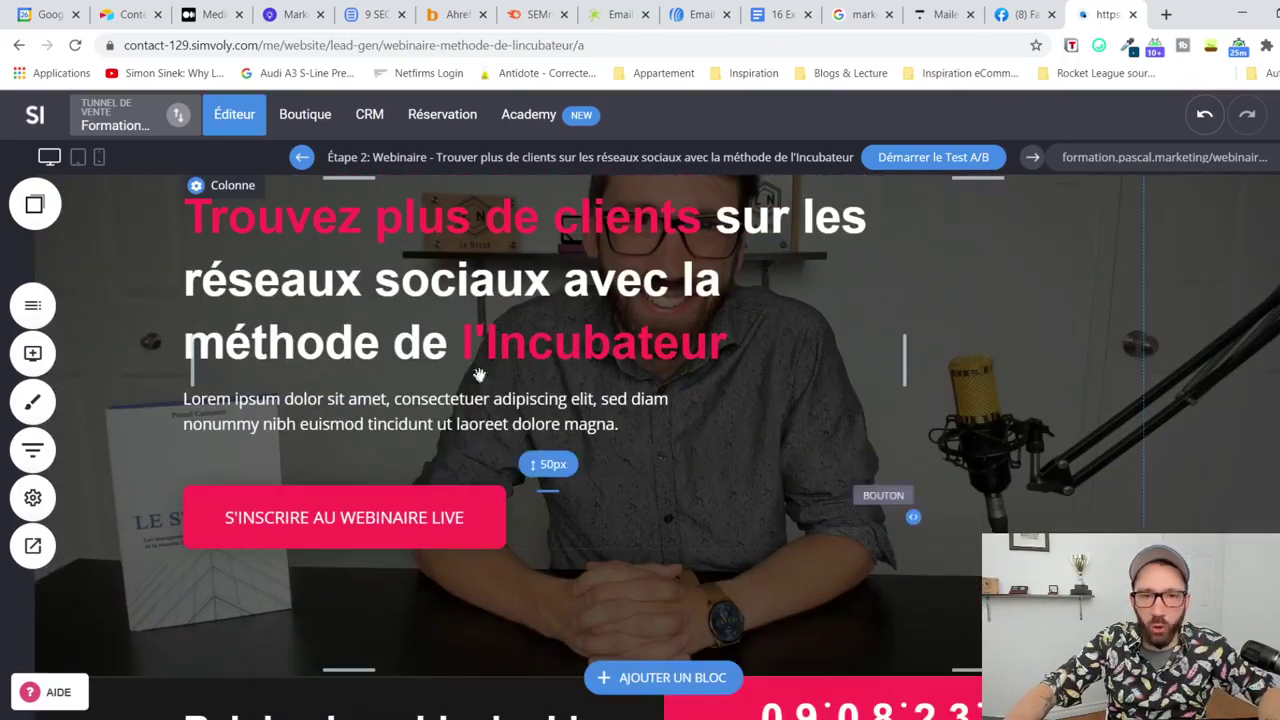
scroll(440, 488, "up", 1)
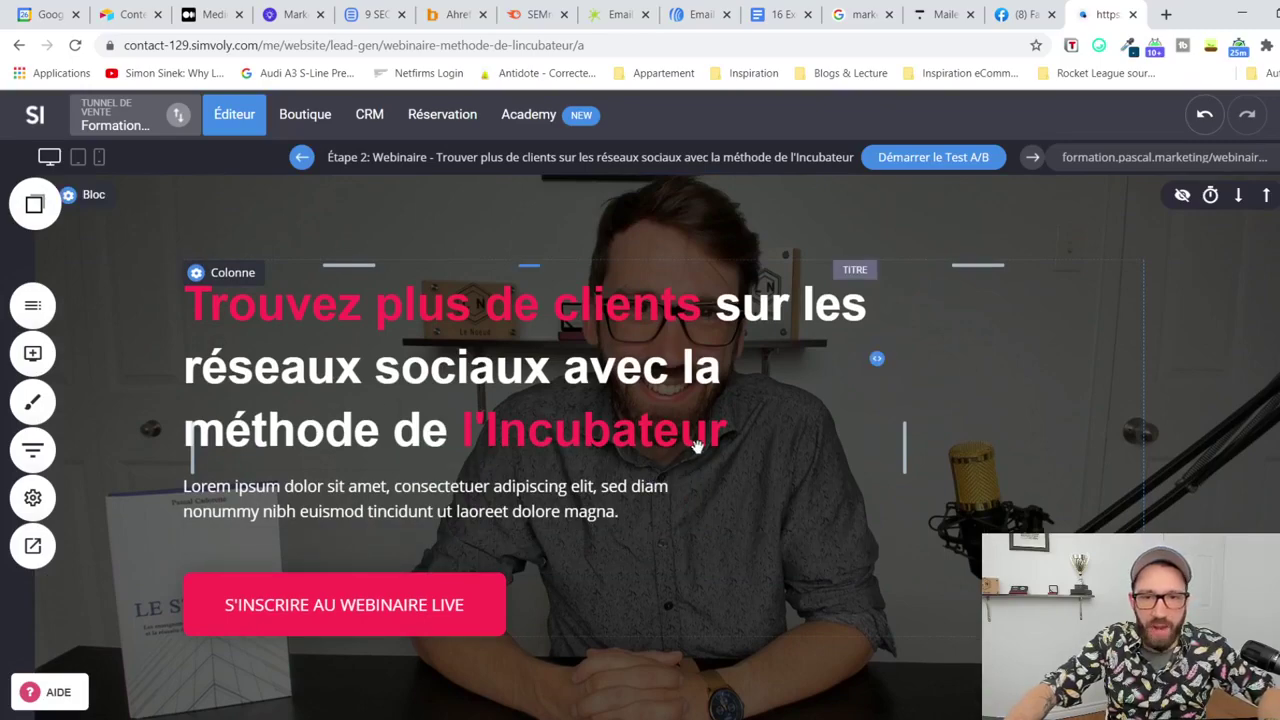
scroll(360, 600, "down", 8)
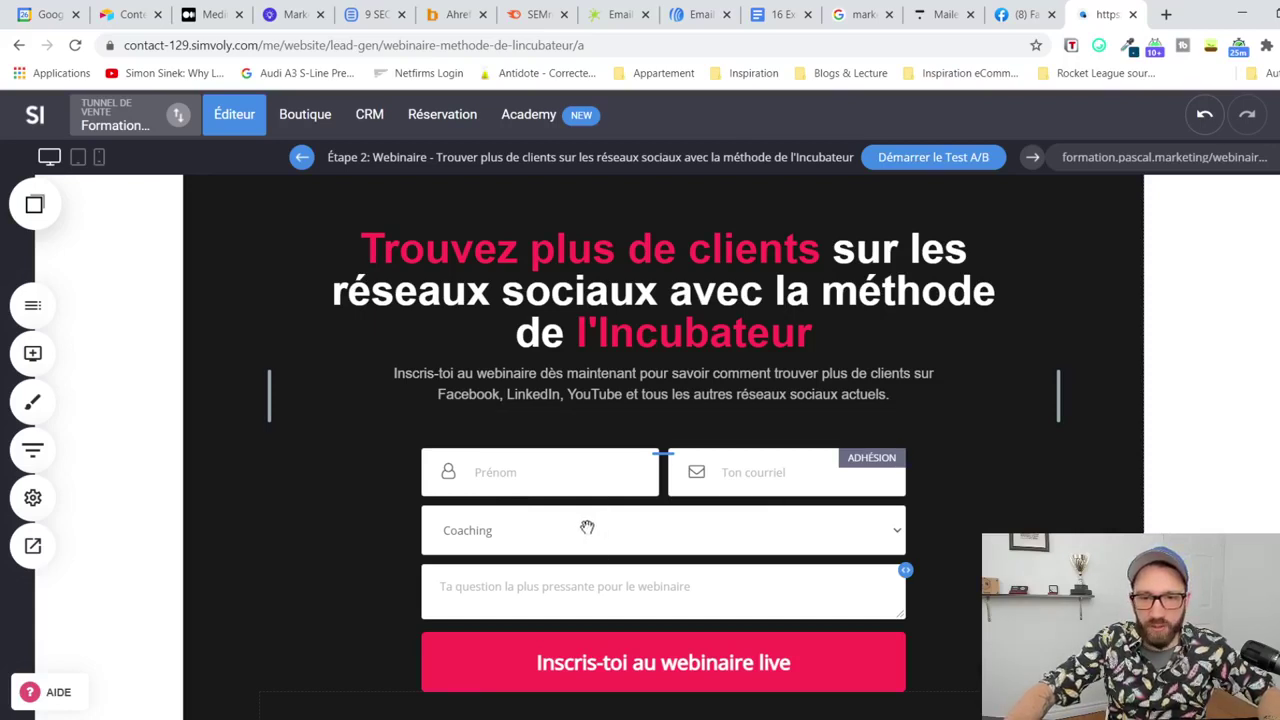
Step: Try to move the label "Dans quel domaine es-tu?" from the form's dropdown field into its description
double_click(465, 533)
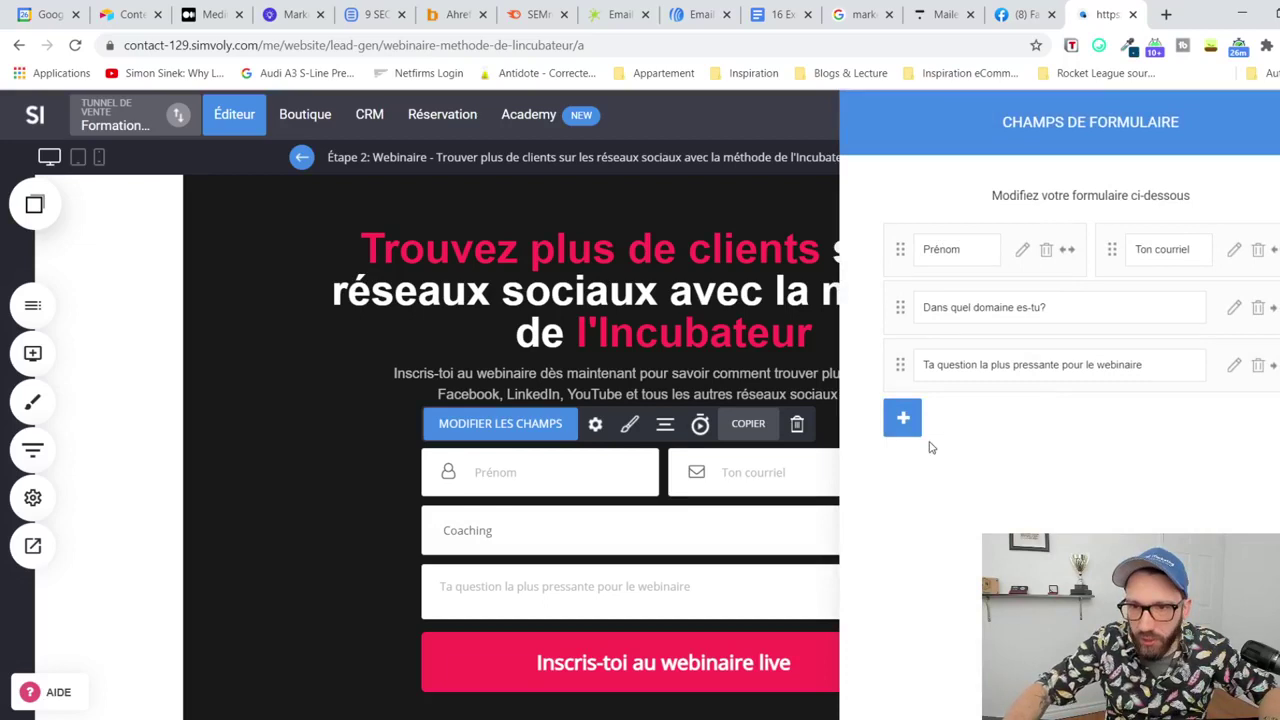
triple_click(1020, 310)
key("ctrl+c")
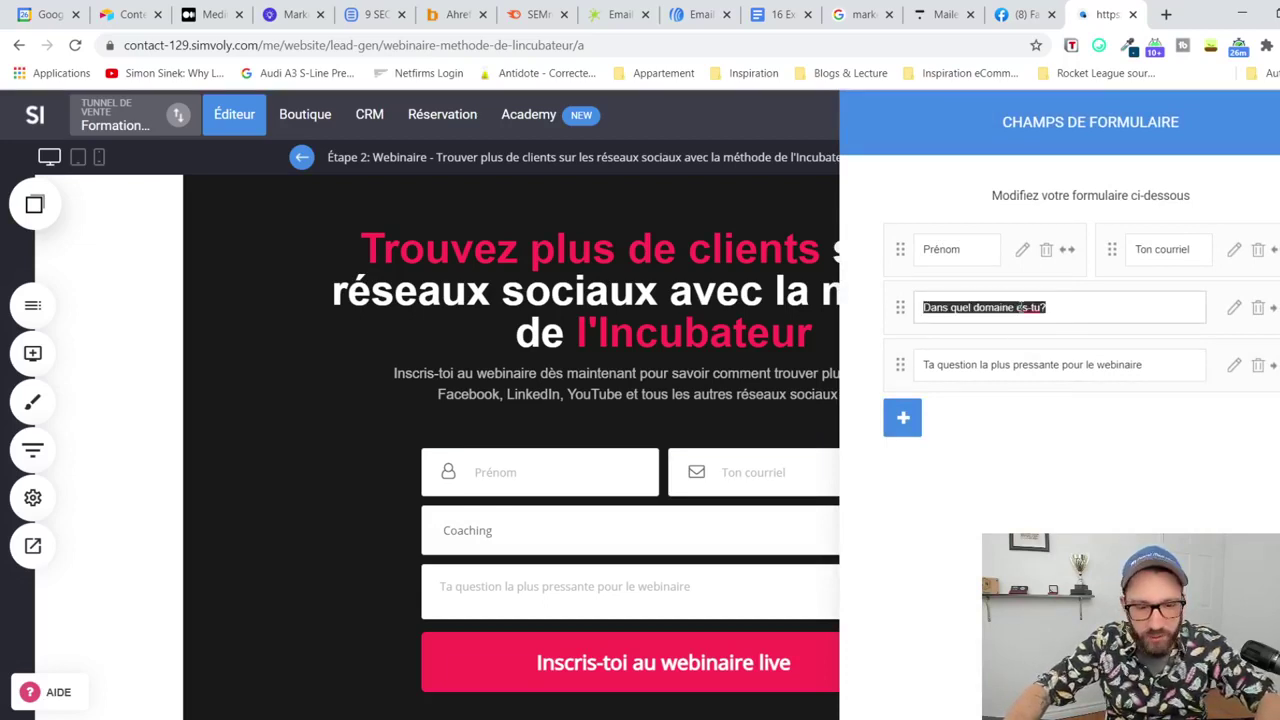
key("BackSpace")
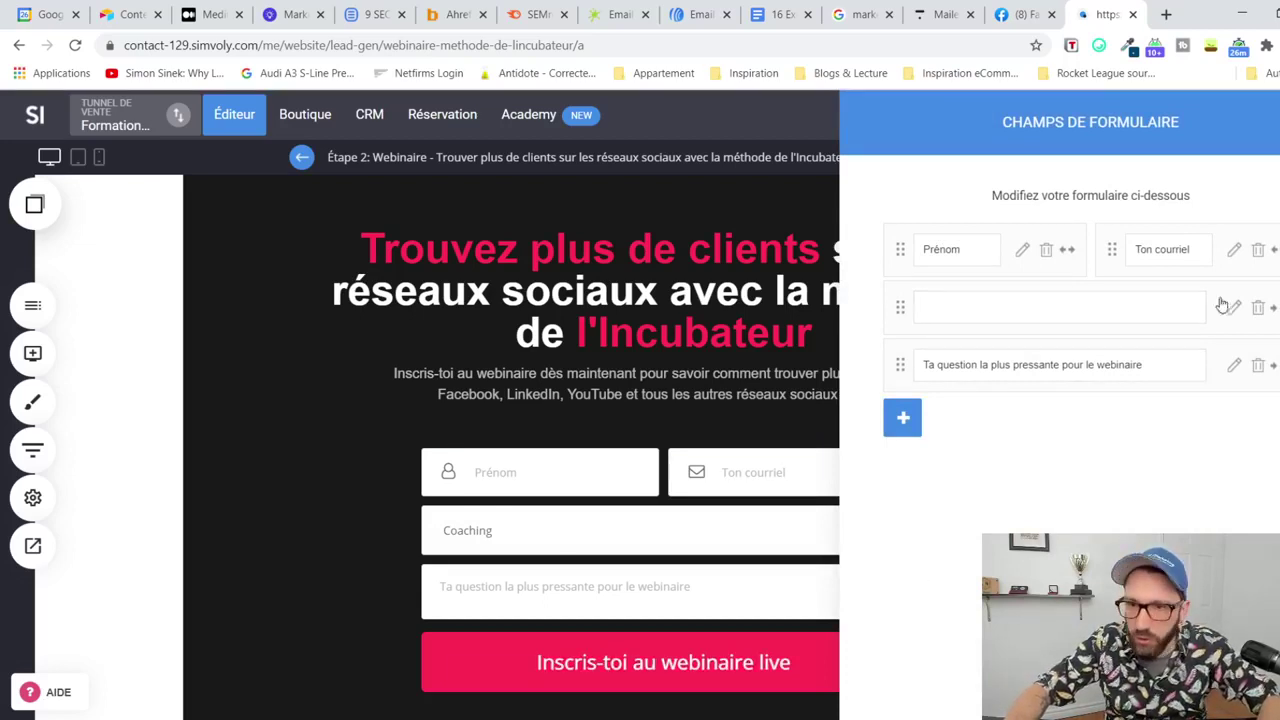
left_click(1234, 307)
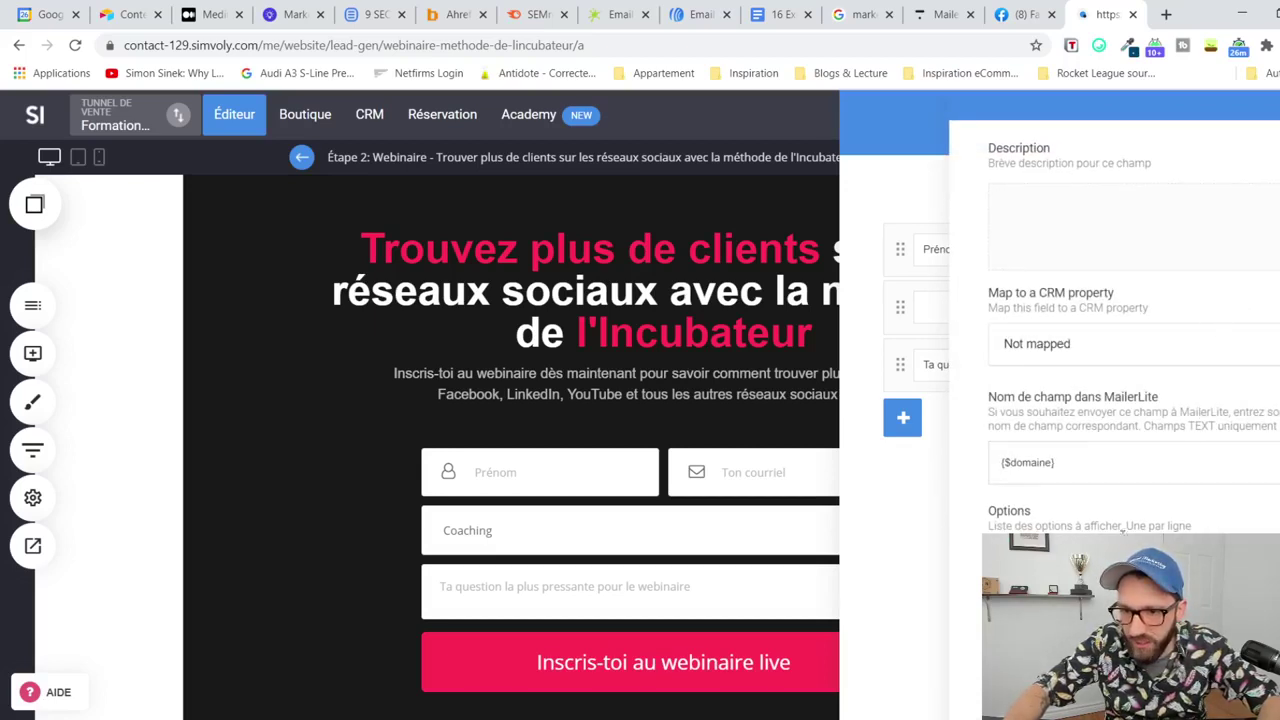
left_click(1061, 236)
key("ctrl+v")
triple_click(1061, 236)
key("ctrl+c")
key("BackSpace")
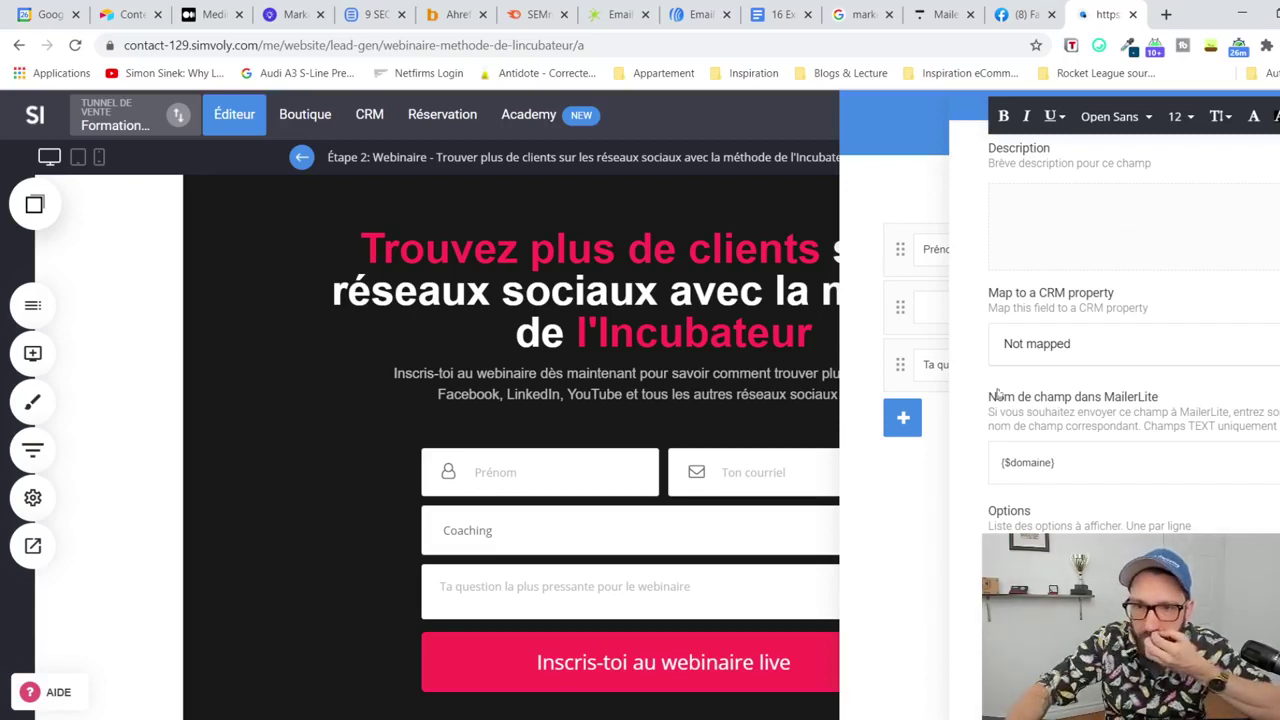
Step: Put "Dans quel domaine es-tu?" back as the dropdown field's label and save the page
left_click(918, 520)
left_click(965, 311)
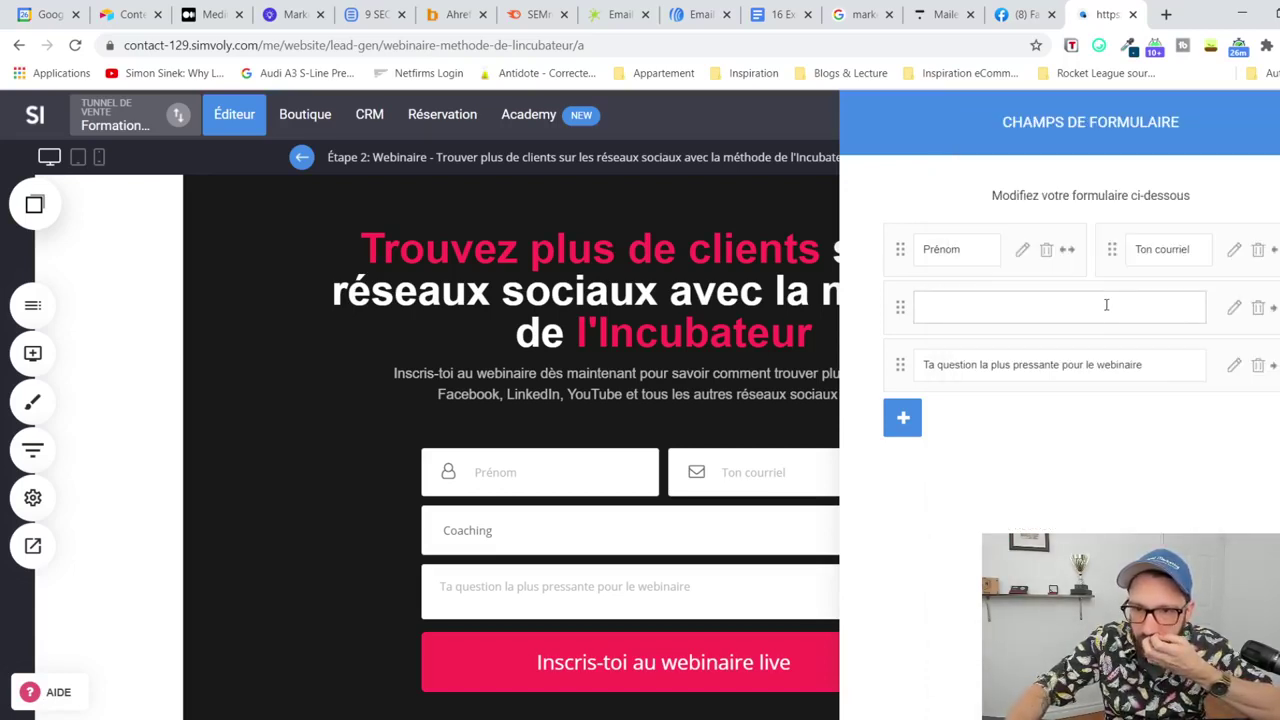
key("ctrl+v")
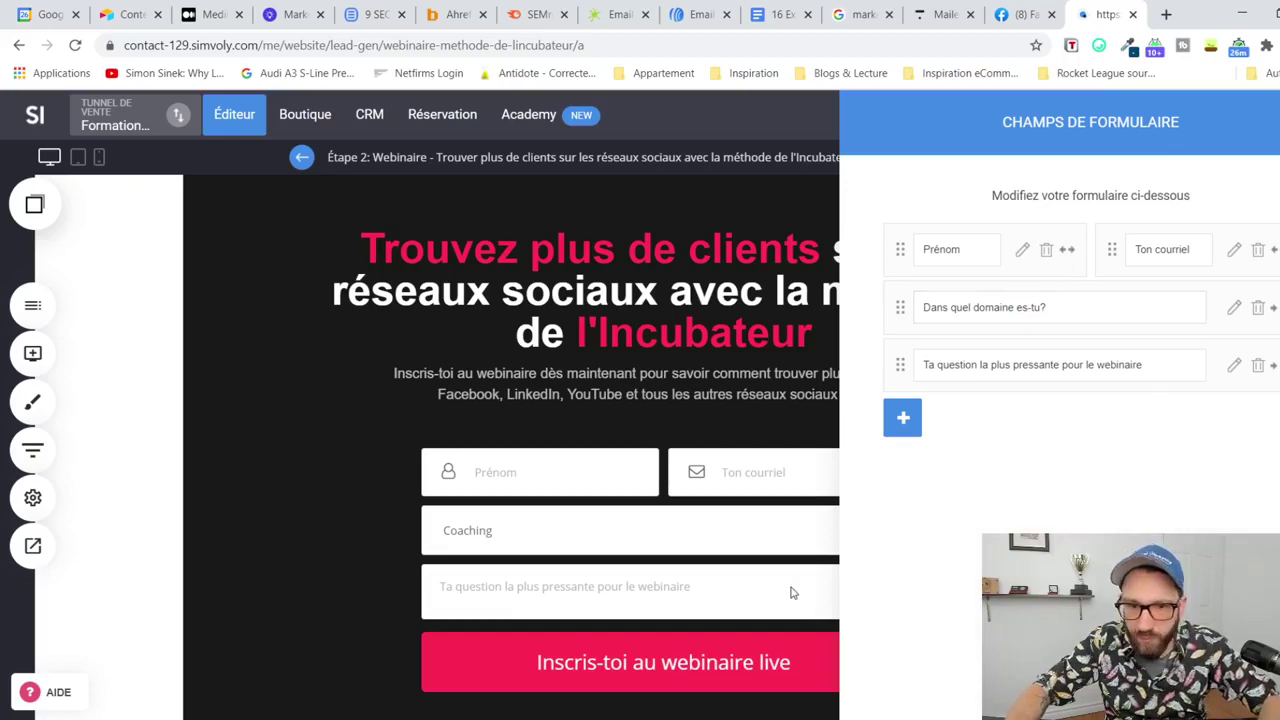
left_click(792, 594)
left_click(1068, 113)
Step: Replace the "Key Topics" section heading with "Ce que tu vas apprendre dans le webinaire"
scroll(820, 415, "down", 5)
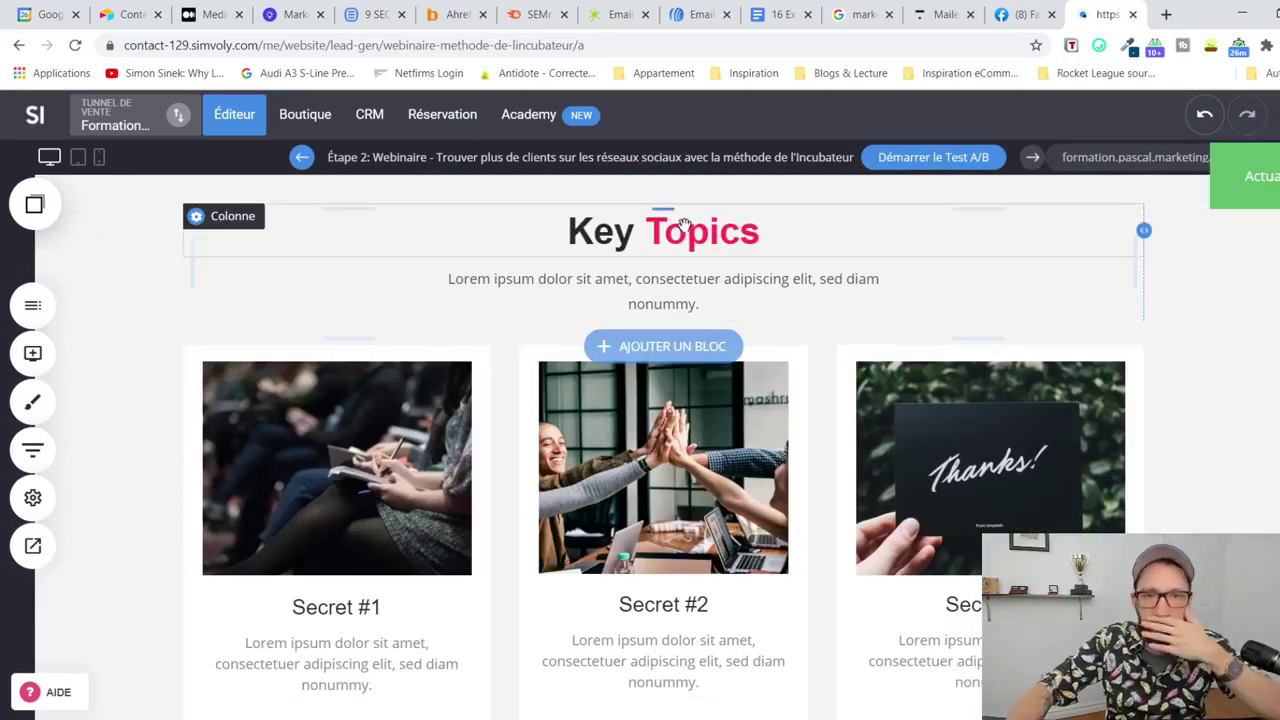
double_click(683, 233)
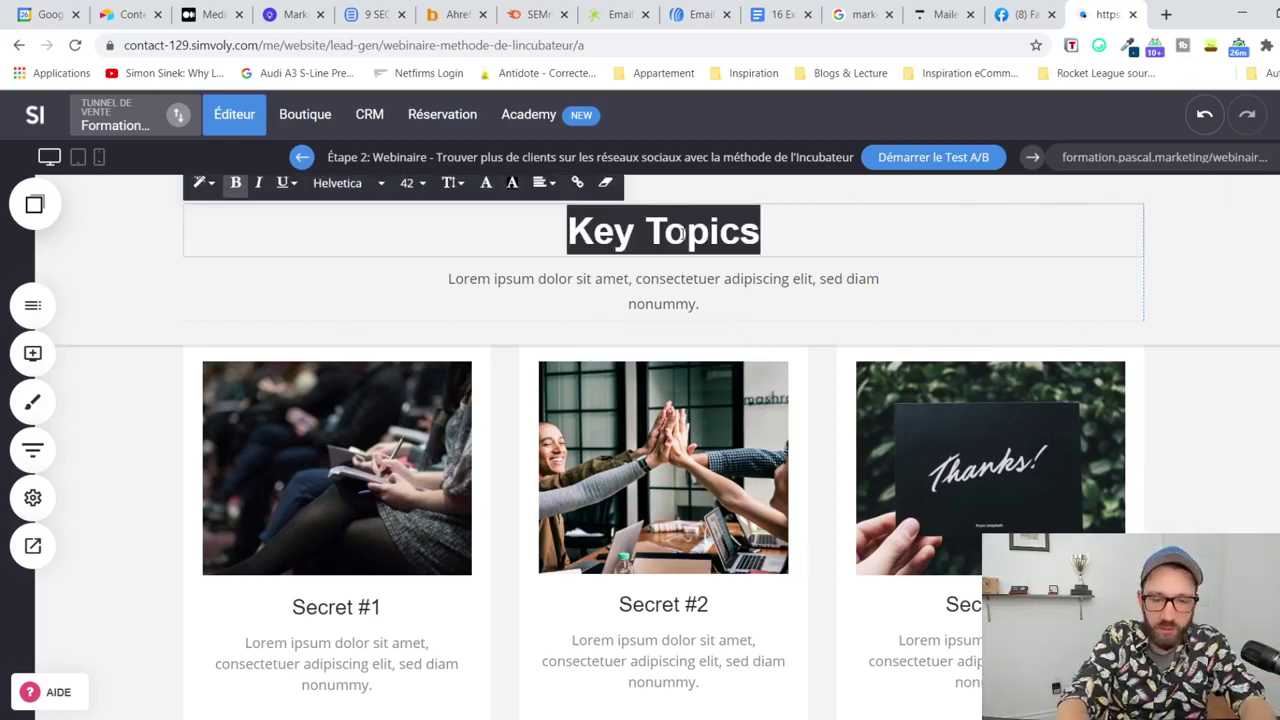
type("Les sujets qu'on")
type(" va")
key("BackSpace")
key("BackSpace")
key("BackSpace")
key("ctrl+a")
type("e que")
key("BackSpace")
key("BackSpace")
key("BackSpace")
key("BackSpace")
key("BackSpace")
type("Ce que tu vas app")
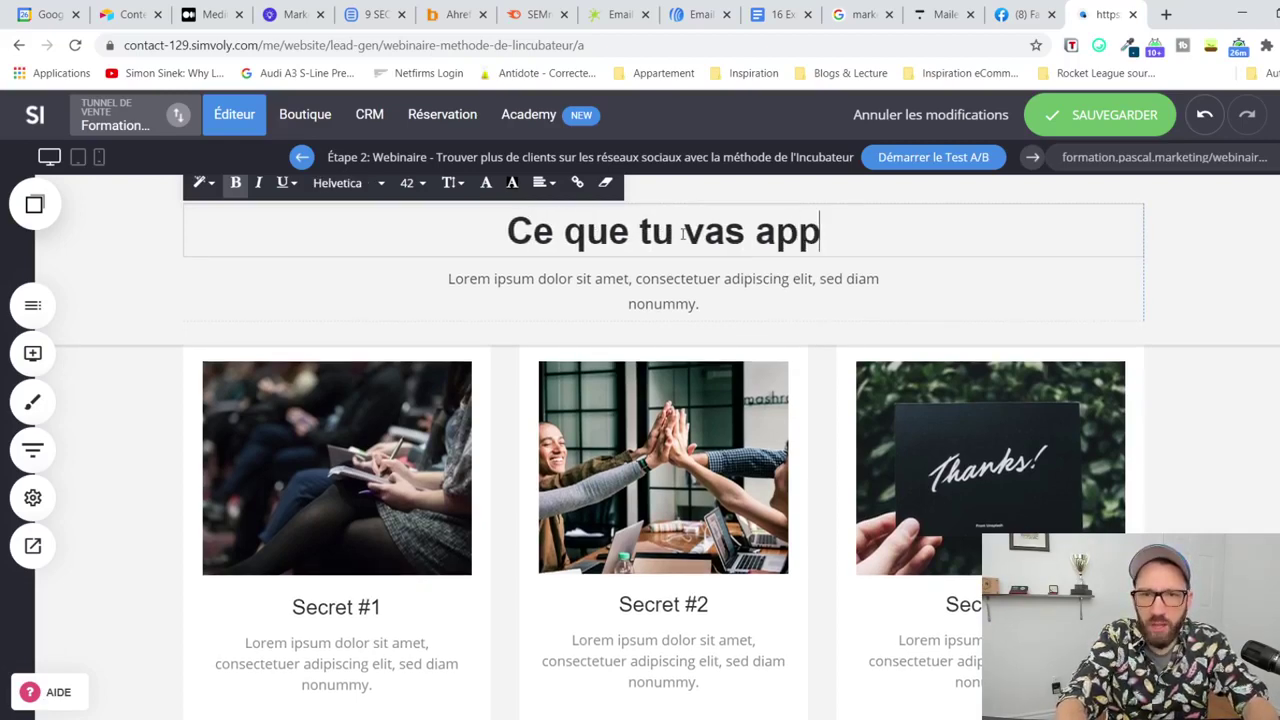
type("rendre dans le webinaire")
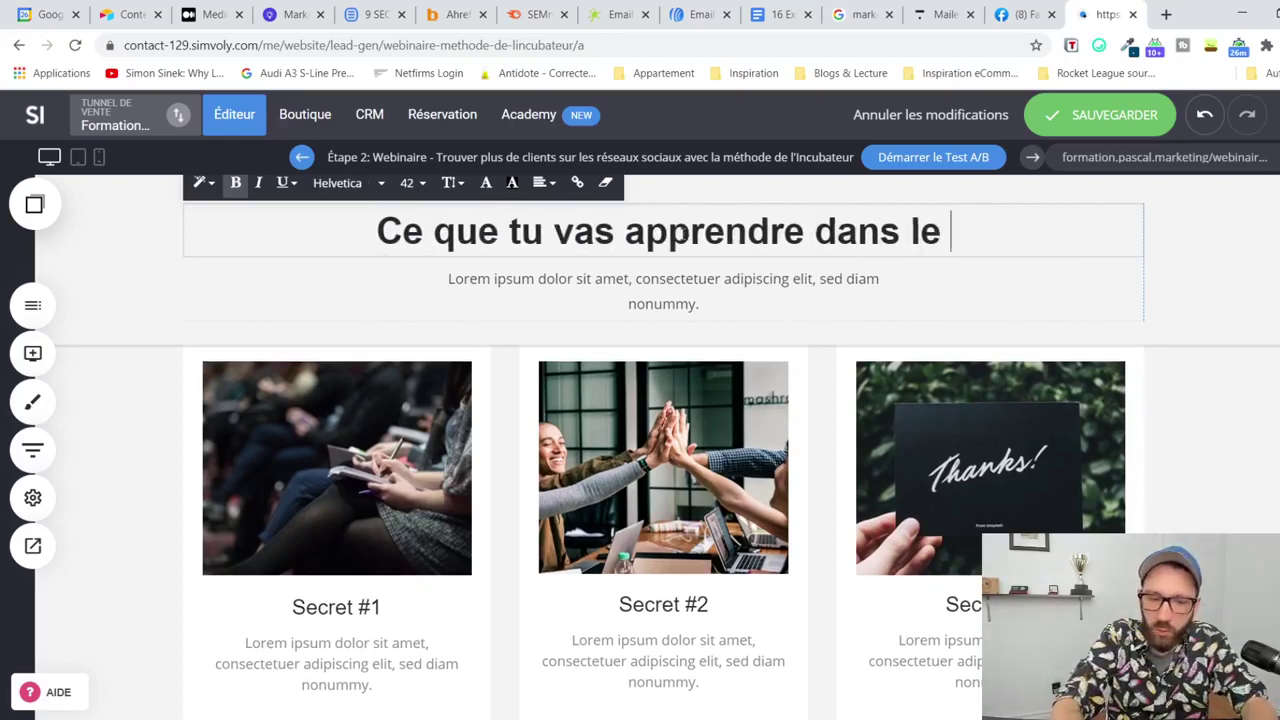
Step: Change the first topic card's title from "Secret #1" to "Trouver plus clients"
triple_click(355, 605)
type("Trouver plsu d")
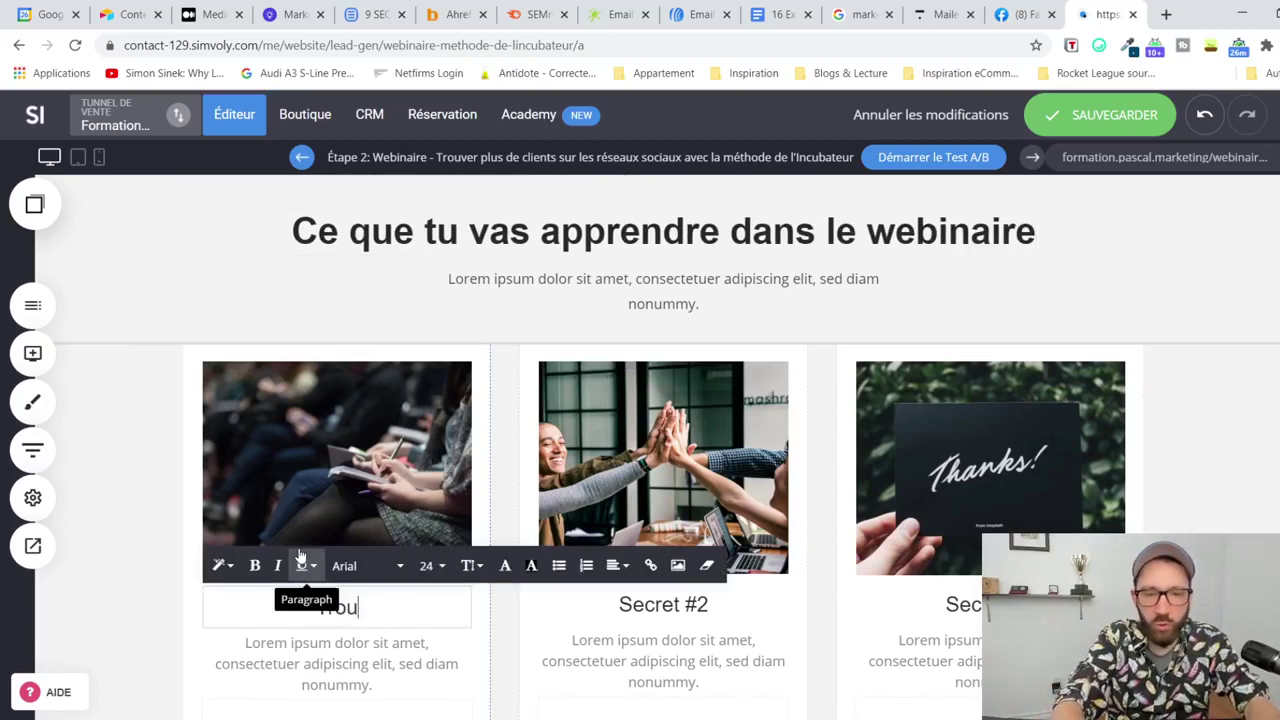
key("BackSpace")
key("BackSpace")
key("BackSpace")
key("BackSpace")
type("us clients")
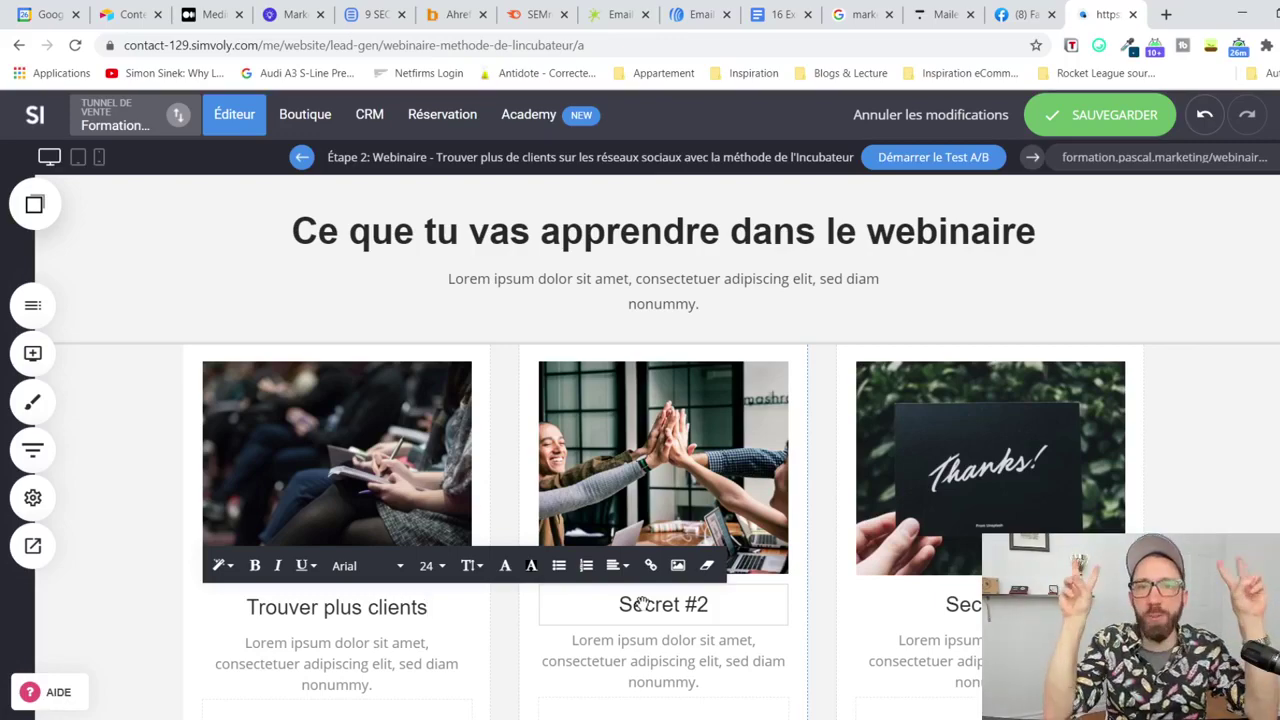
Step: Make the first topic card's title "Trouver plus clients" bold
scroll(1190, 320, "up", 10)
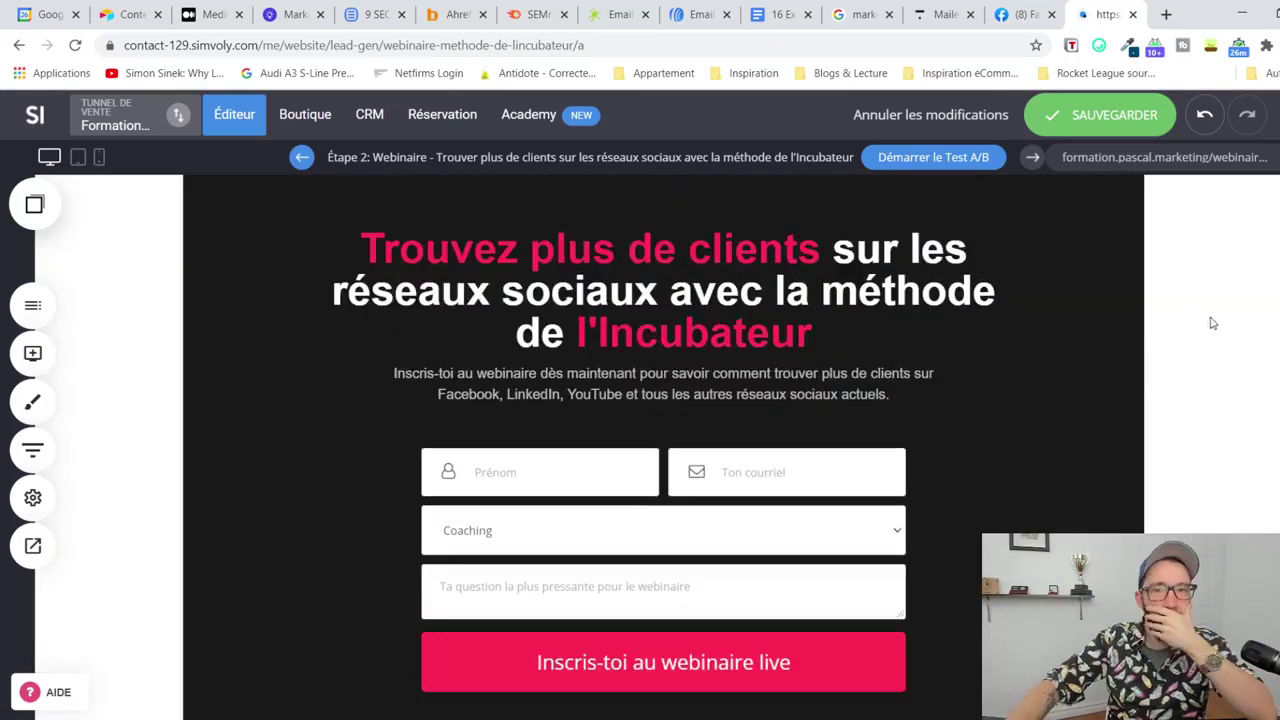
scroll(1195, 335, "down", 3)
scroll(1190, 335, "down", 6)
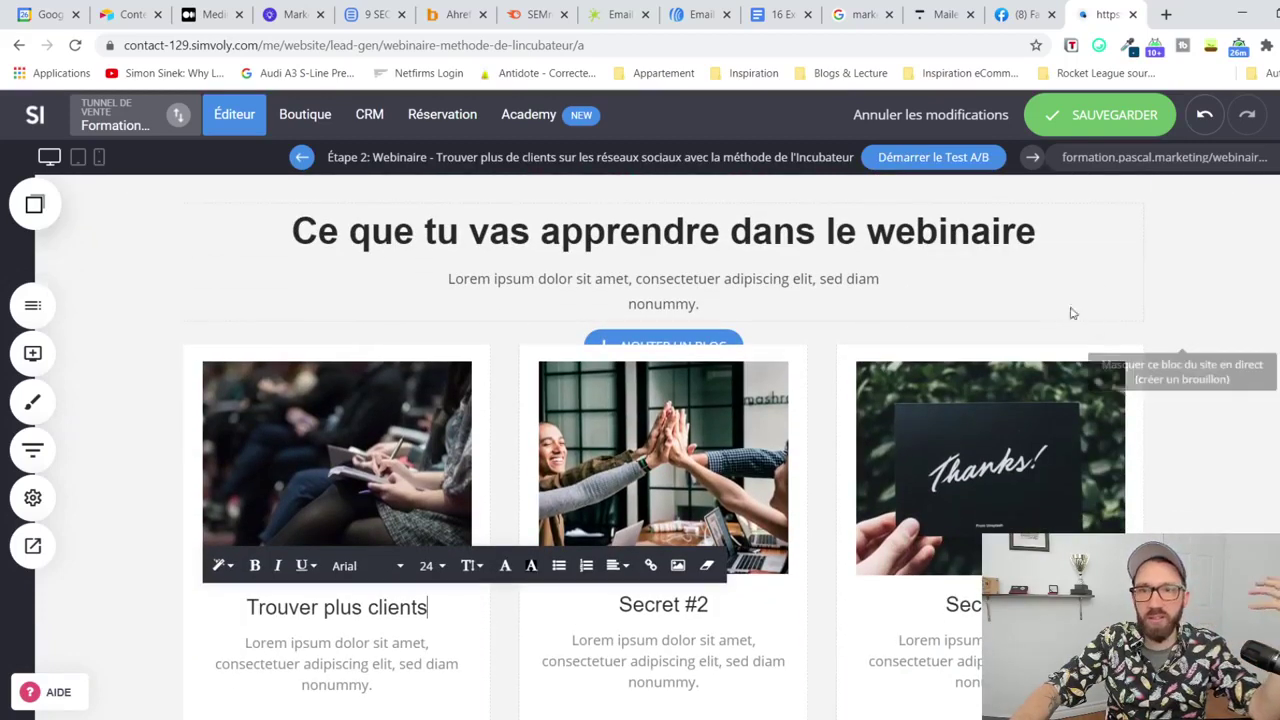
triple_click(861, 234)
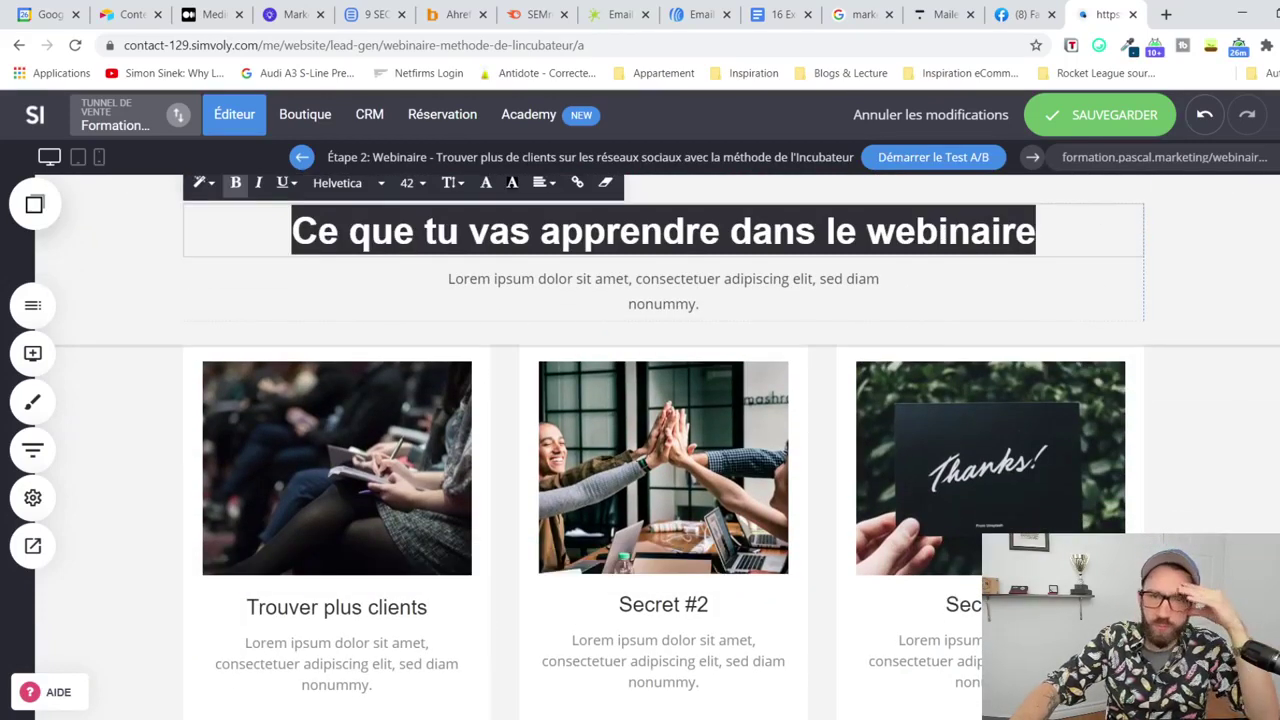
left_click(641, 231)
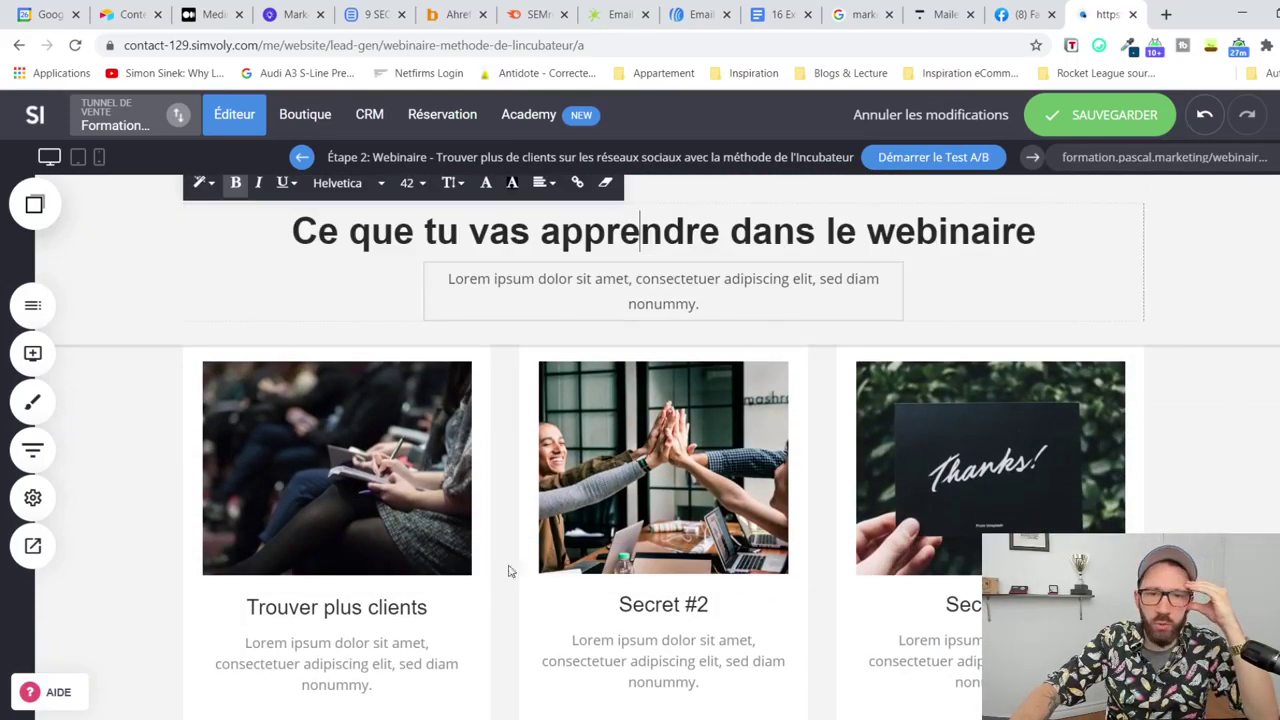
triple_click(395, 607)
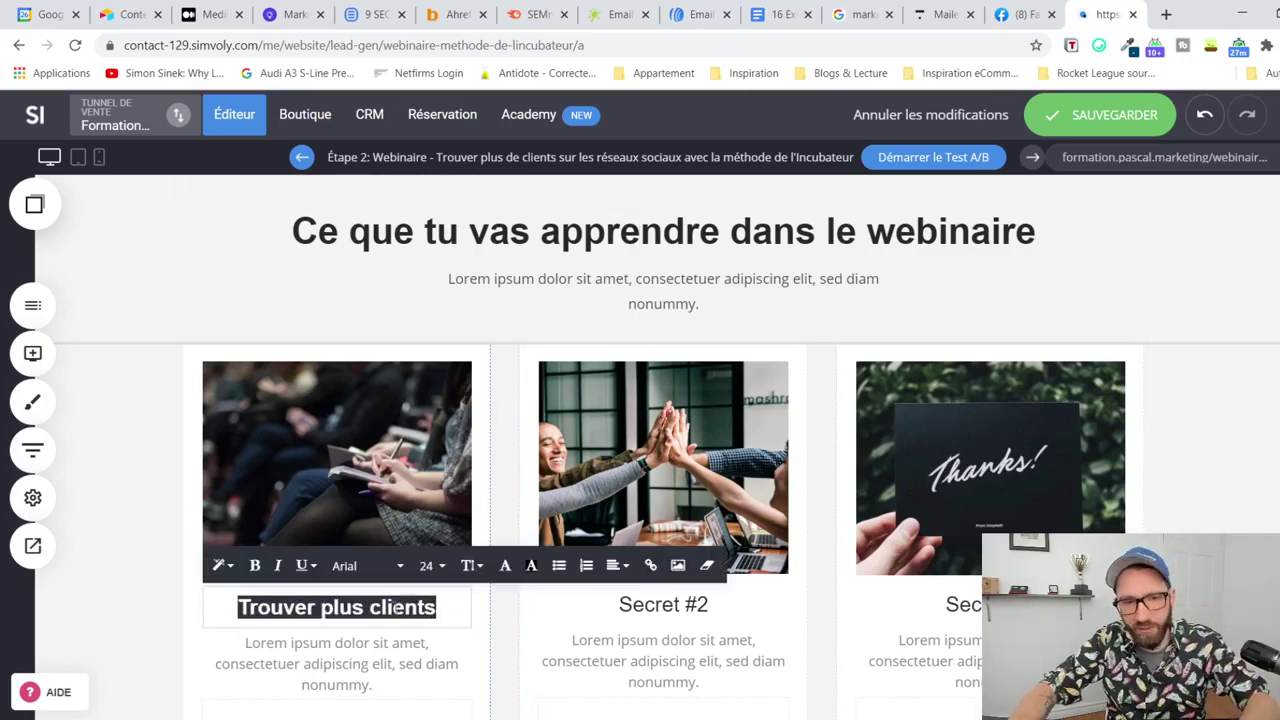
Step: Title the second topic card "Te démarquer" and the third one "Faciliter tes ventes"
triple_click(676, 603)
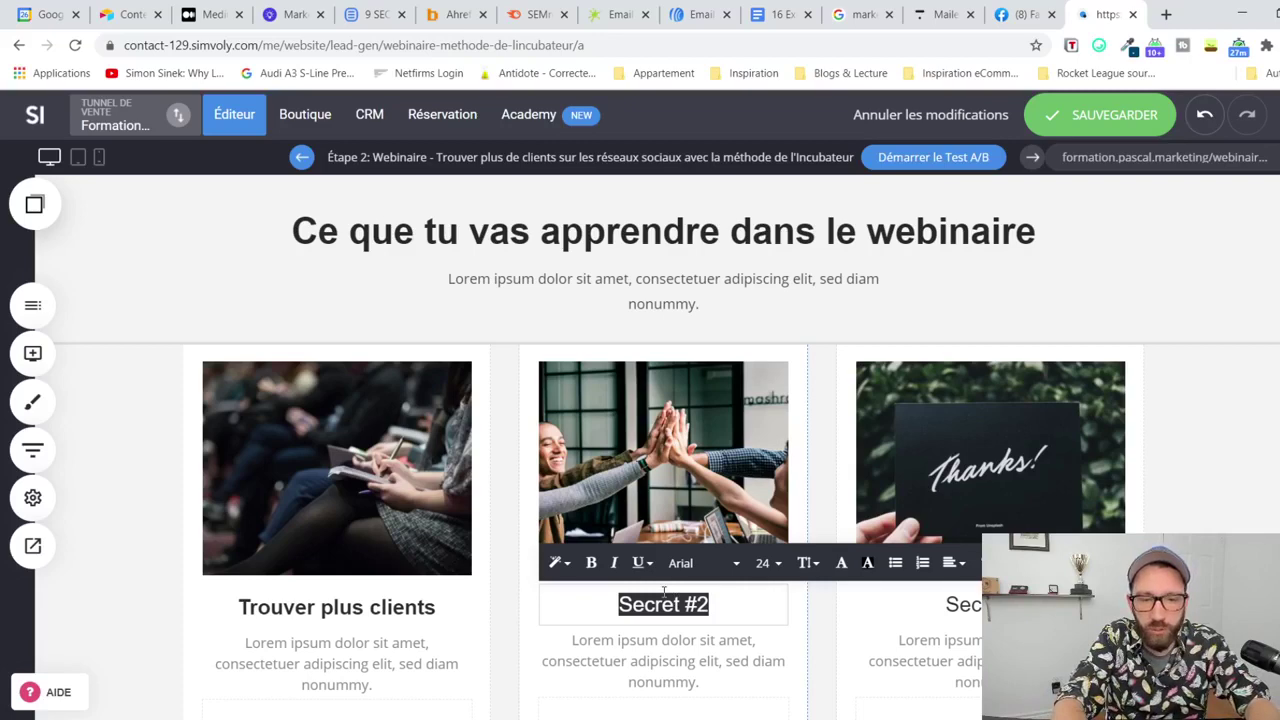
type("Te démarquer")
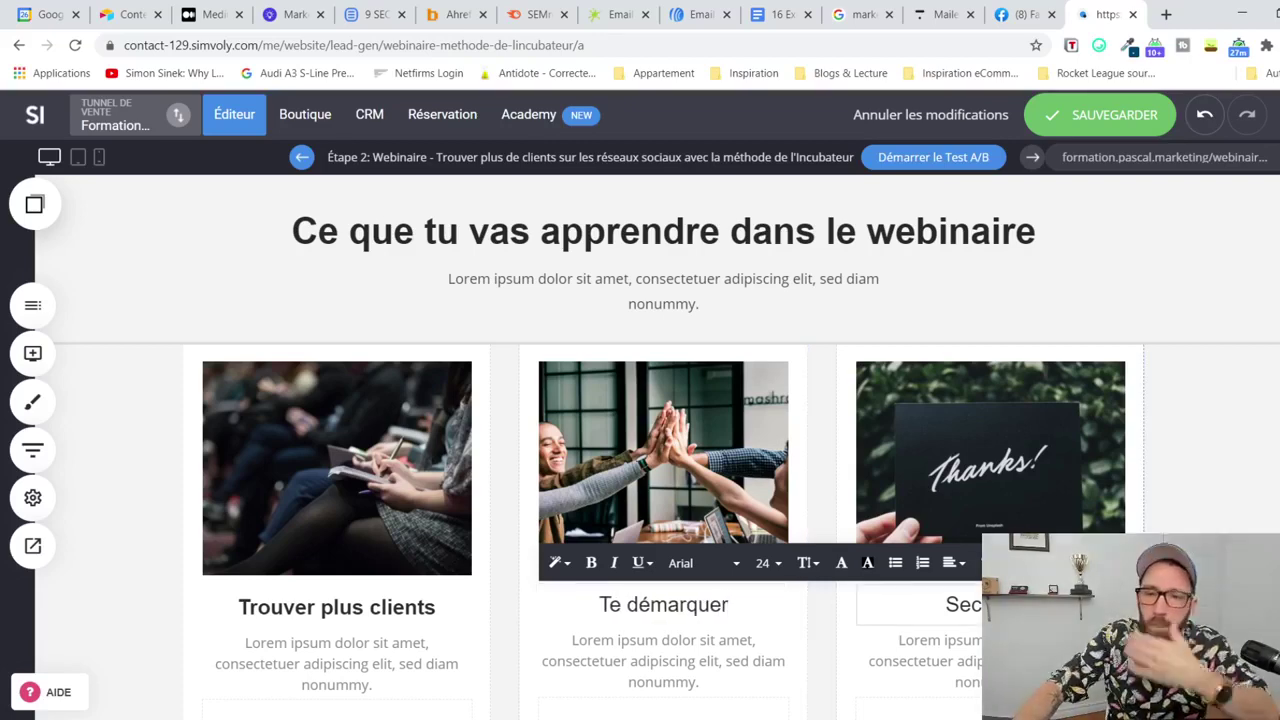
triple_click(955, 604)
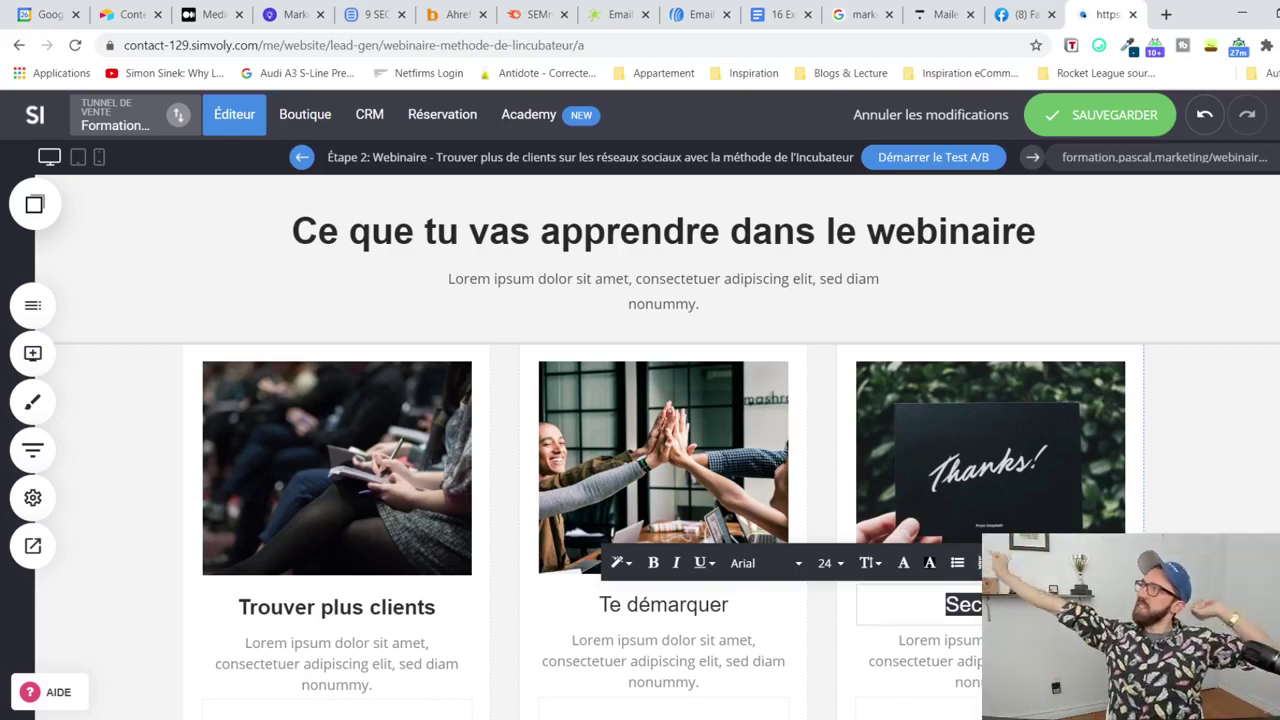
key("BackSpace")
type("Faciliter")
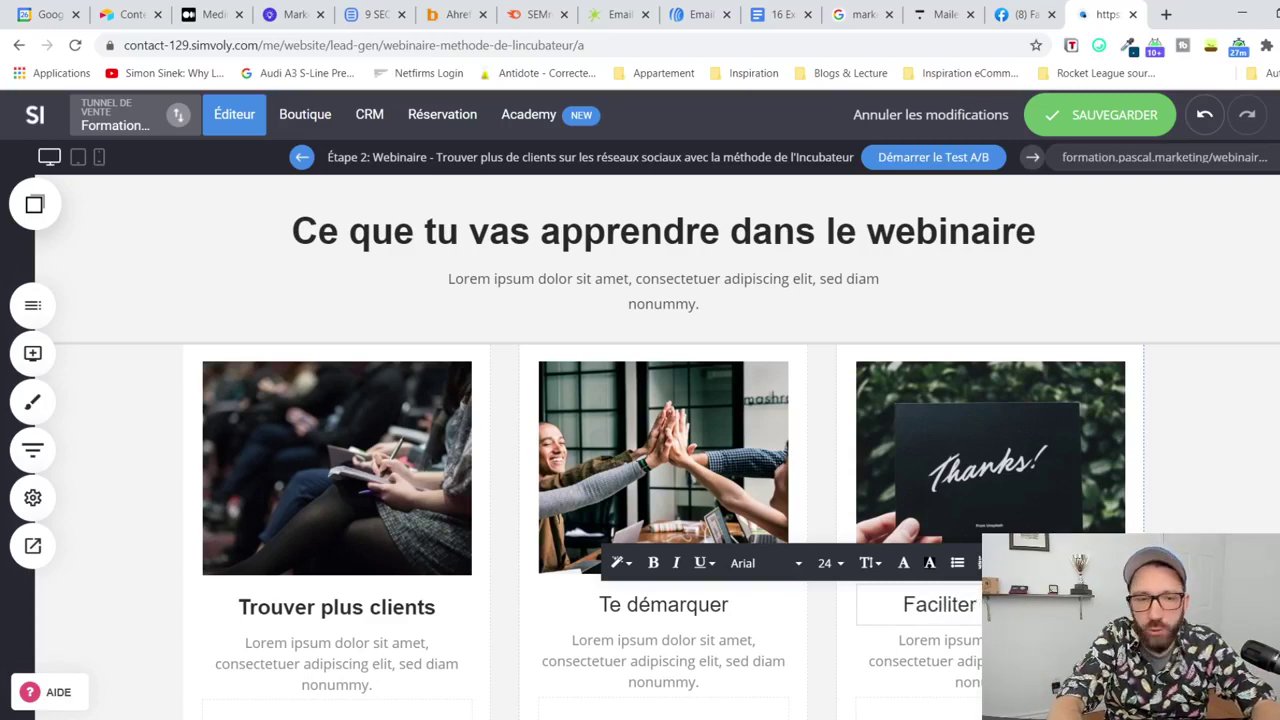
Step: Make the titles of the second and third topic cards bold, then save the page
key("ctrl+a")
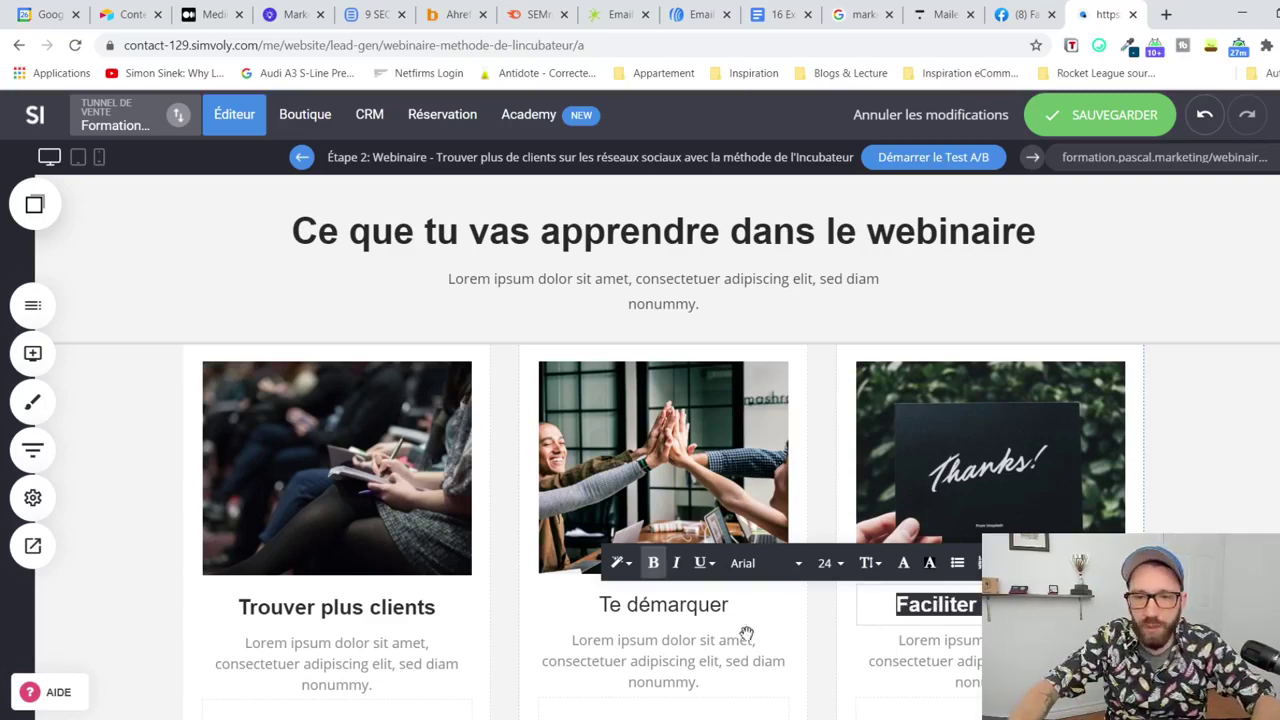
left_click(720, 612)
left_click(720, 612)
key("ctrl+a")
key("ctrl+b")
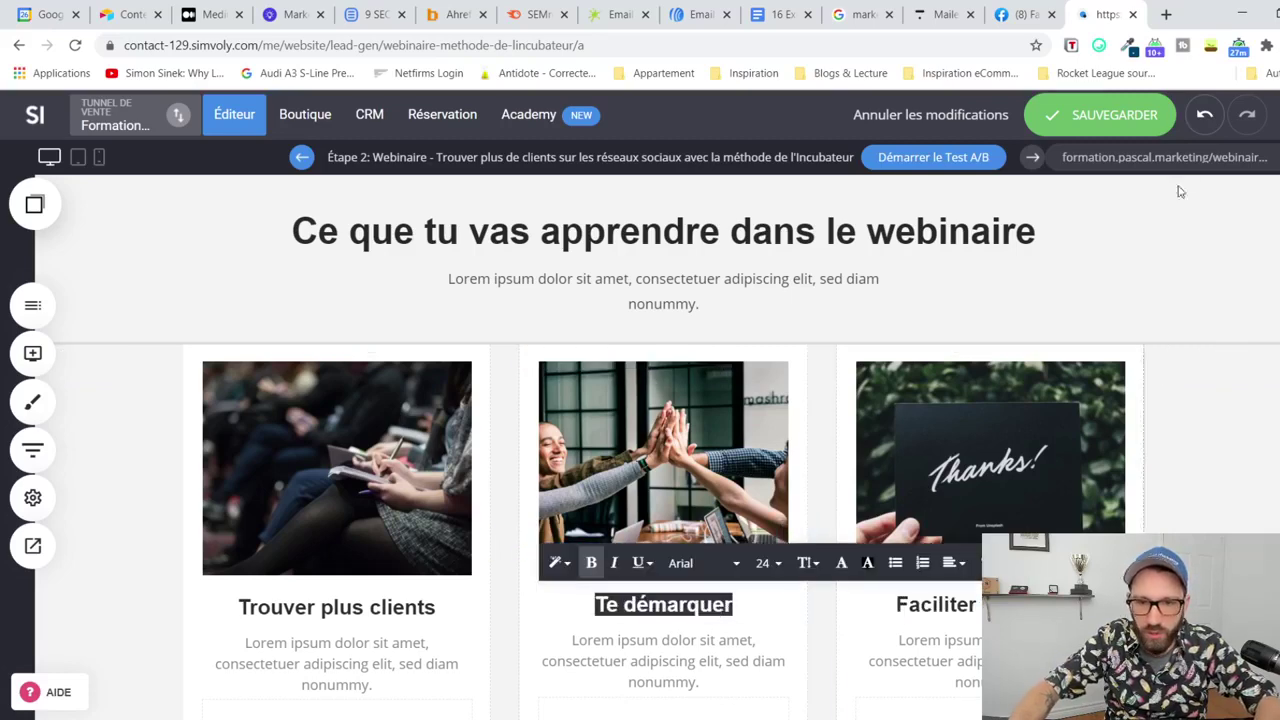
left_click(1115, 150)
left_click(1113, 125)
Step: Replace the placeholder description under "Trouver plus clients" with "Tu vas apprendre à trouver plus de clients sur les réseaux sociaux en"
scroll(1180, 340, "down", 1)
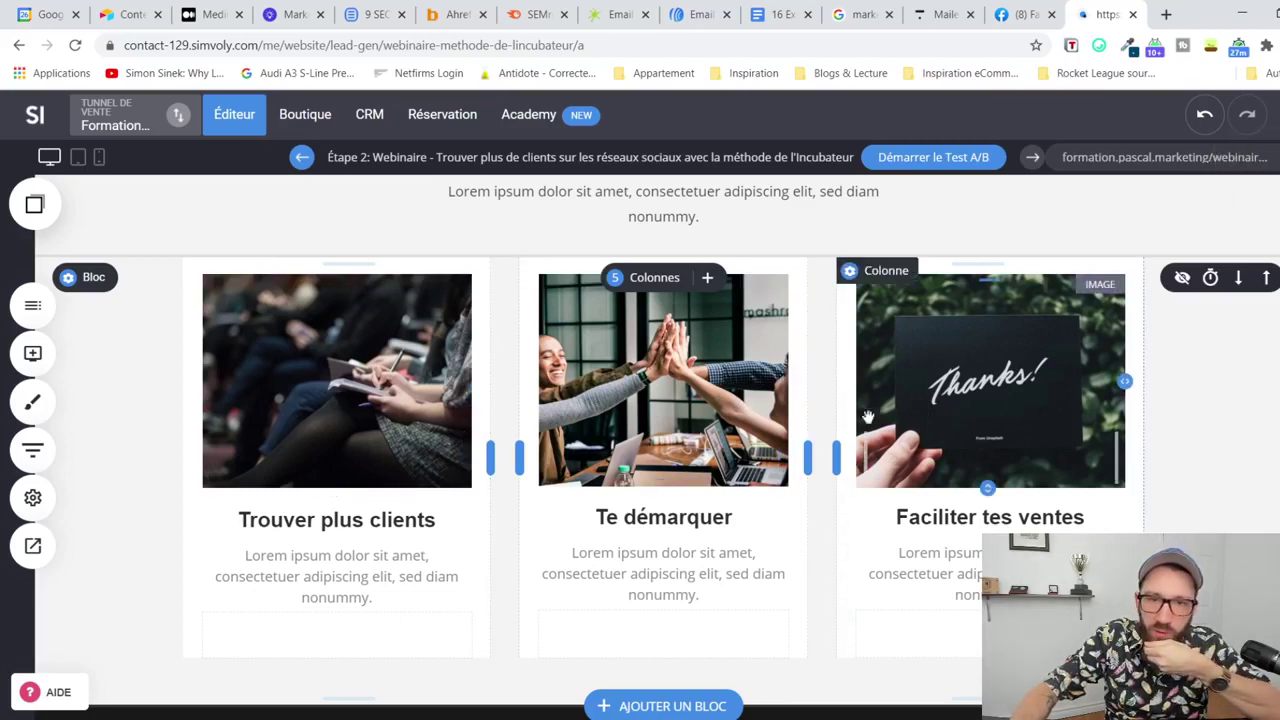
scroll(828, 430, "up", 1)
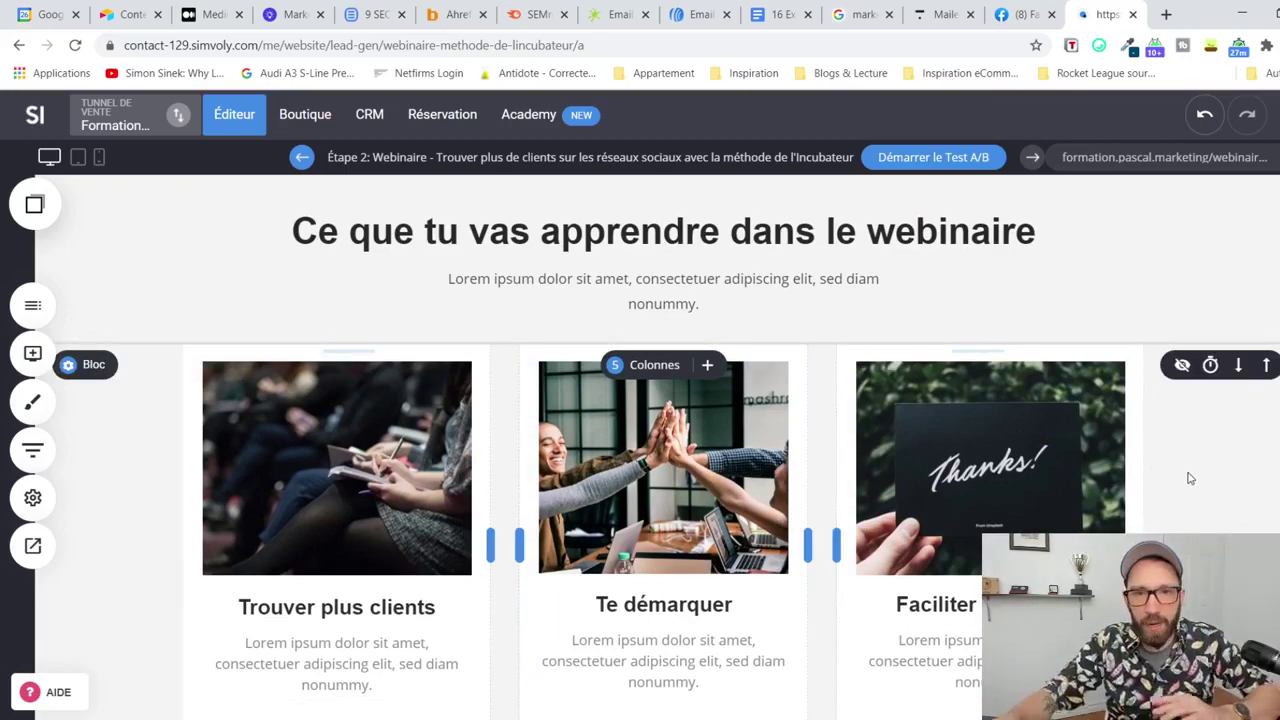
scroll(368, 594, "down", 1)
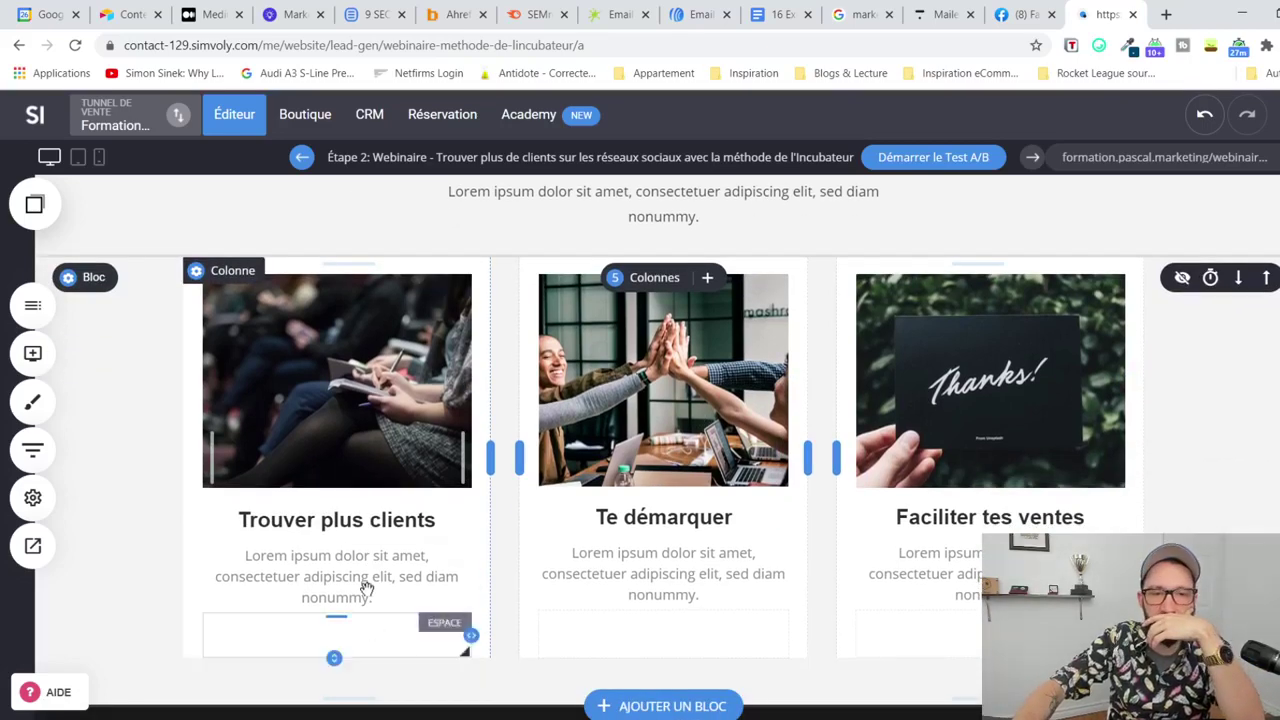
triple_click(368, 594)
type("Tu va")
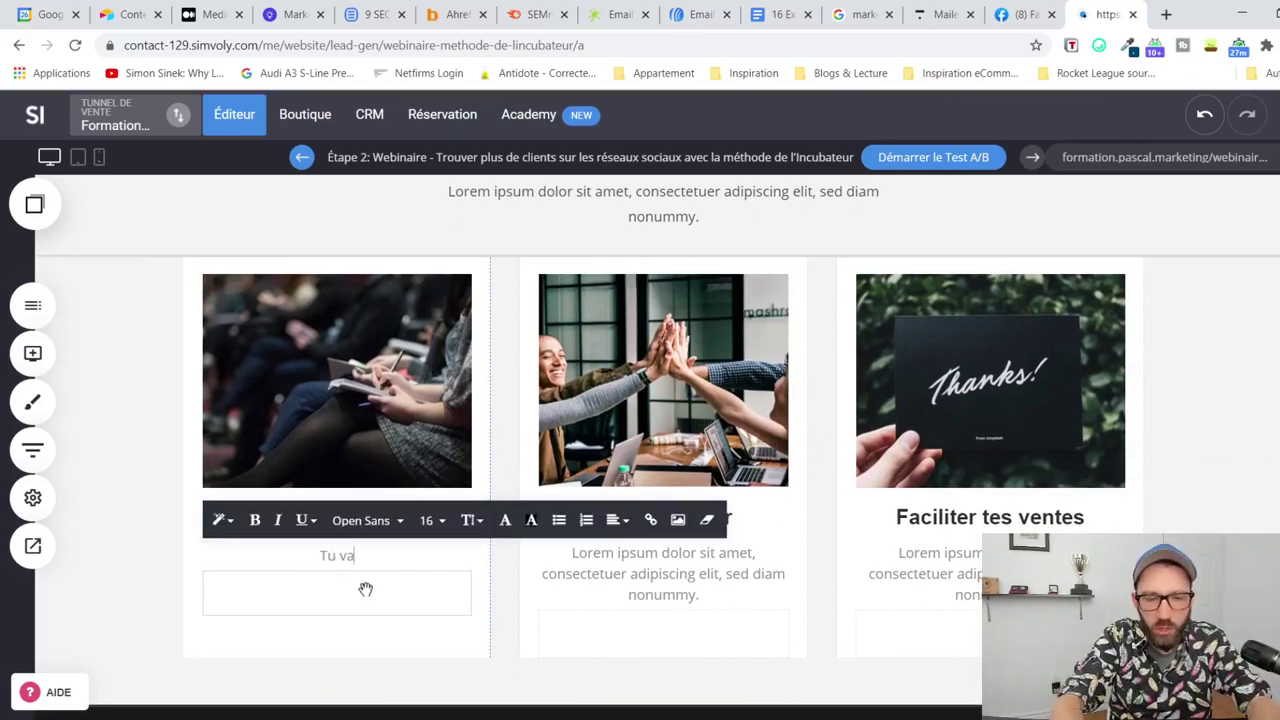
type("s apprendre à facilement utiliser les réseaux")
key("ctrl+a")
type("JE te")
type("Je te montre")
key("ctrl+a")
type("Tu vas ")
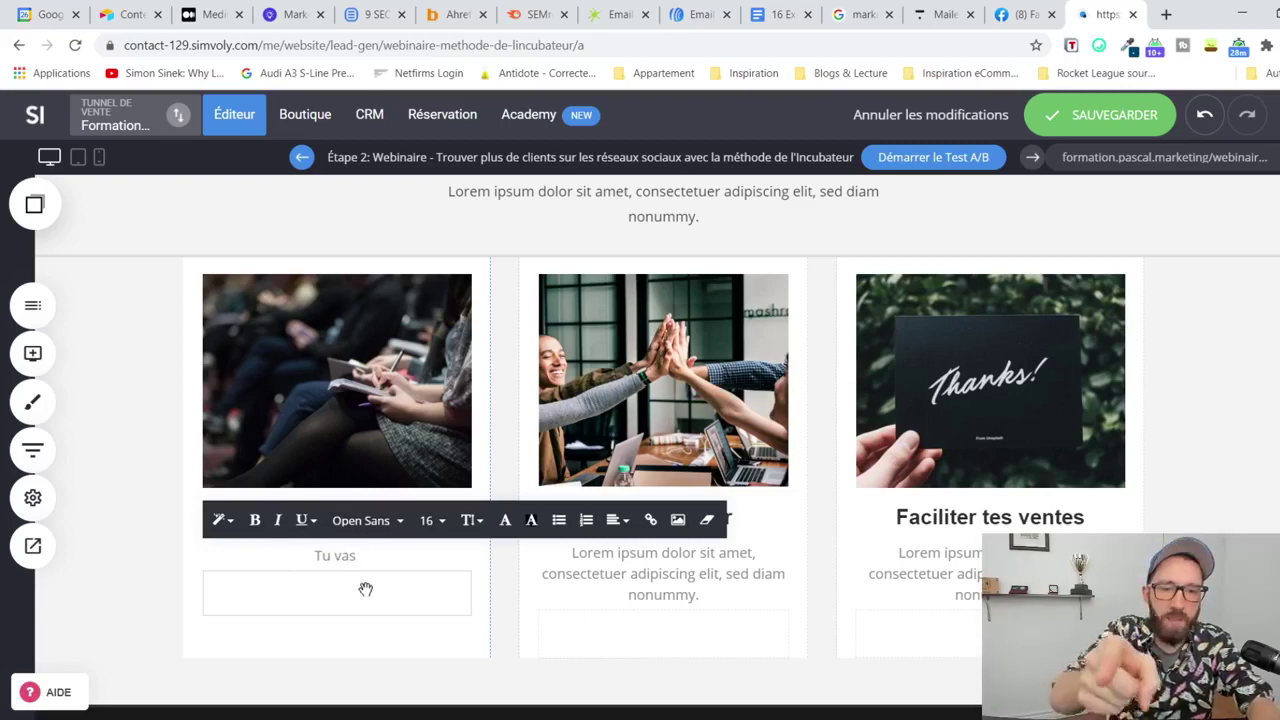
type("apprendre")
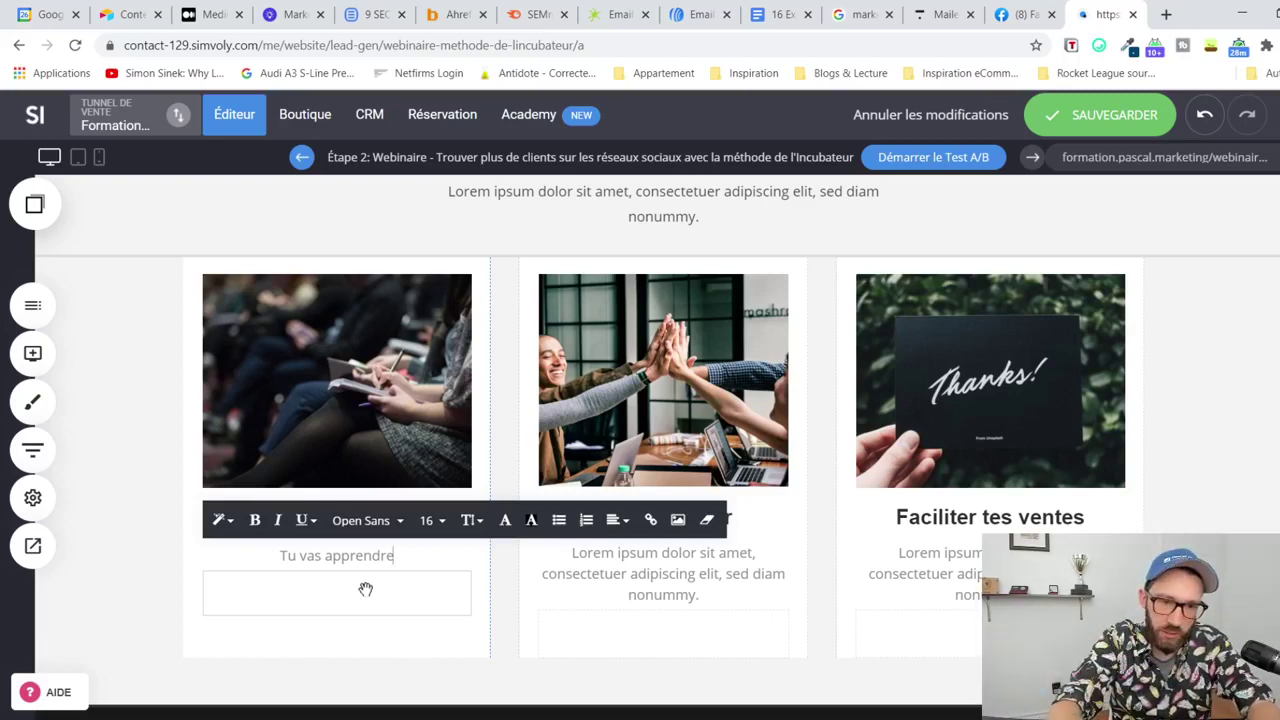
type("à ")
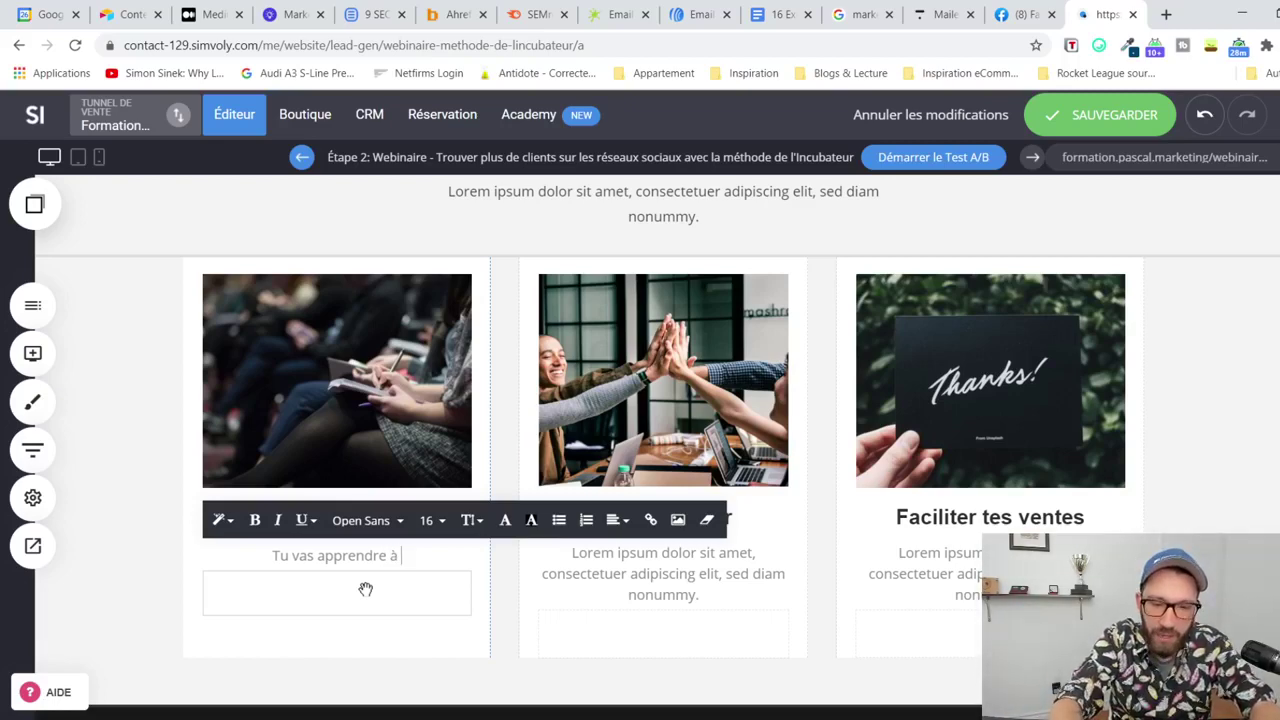
type("trouve")
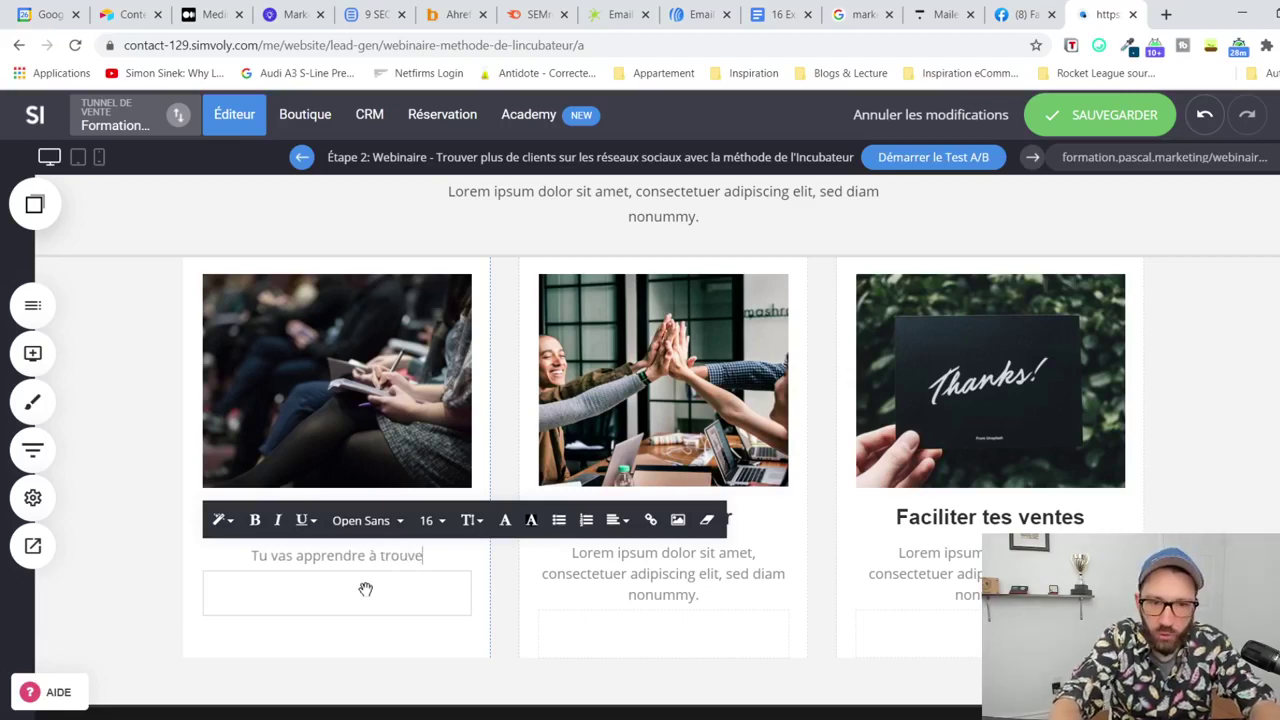
type("r plus de clients")
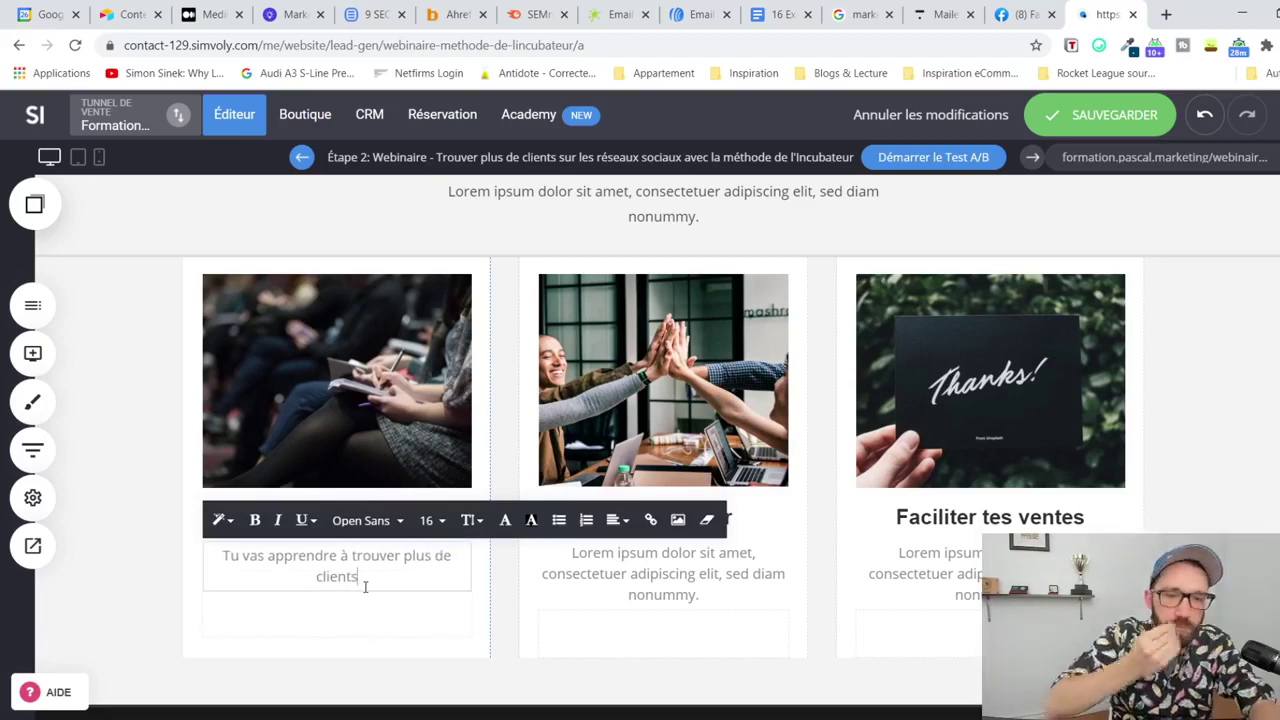
type(" sur les réseaux s")
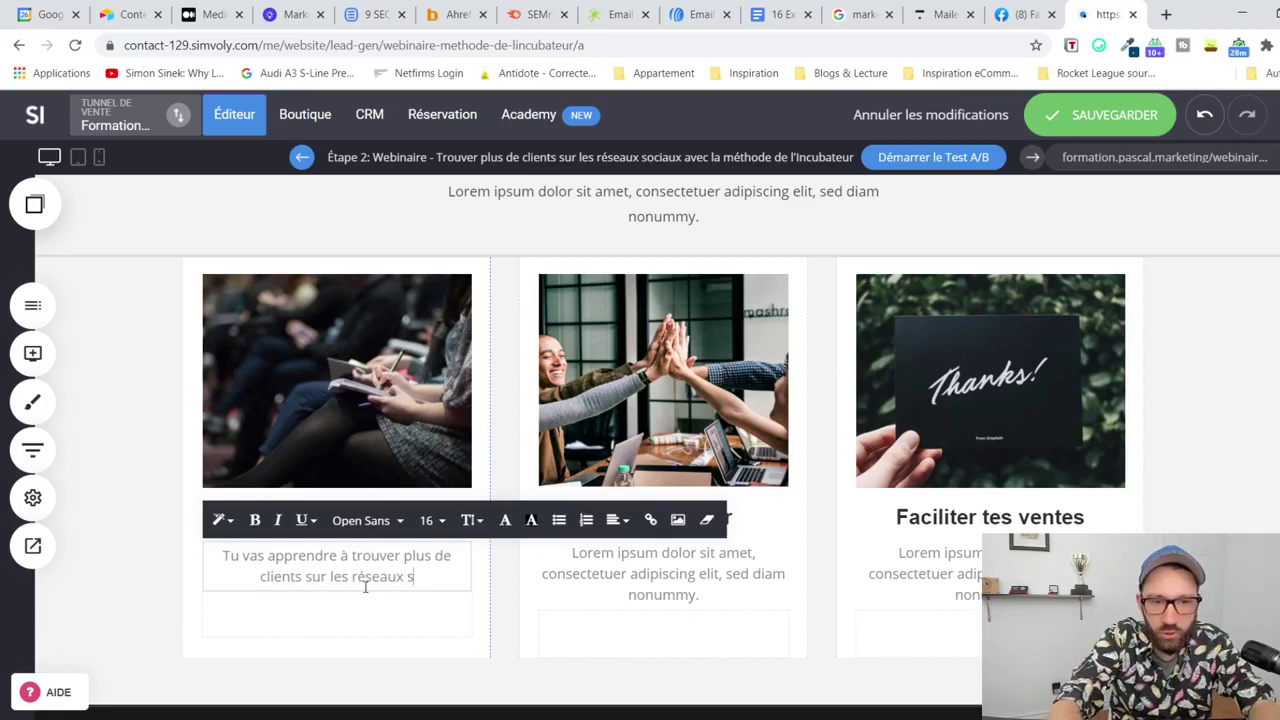
type("ociaux en")
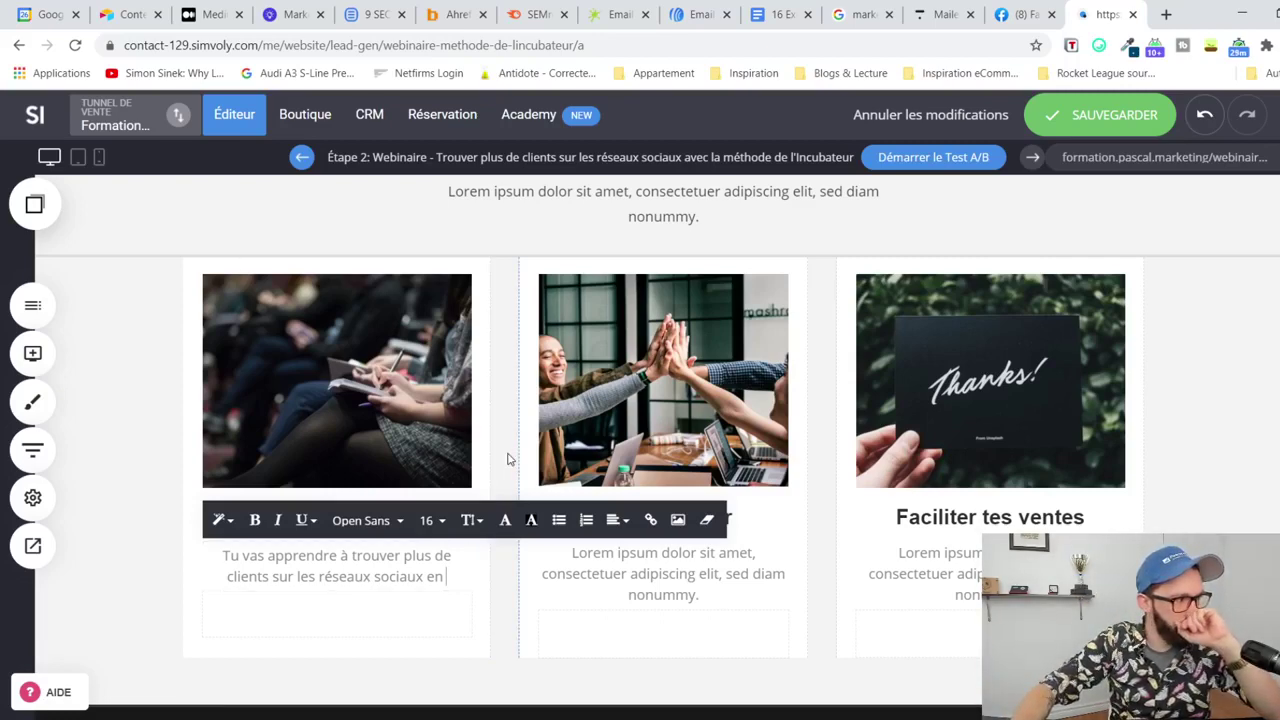
Step: Replace the placeholder description under "Te démarquer" with "Tu vas apprendre à"
double_click(694, 592)
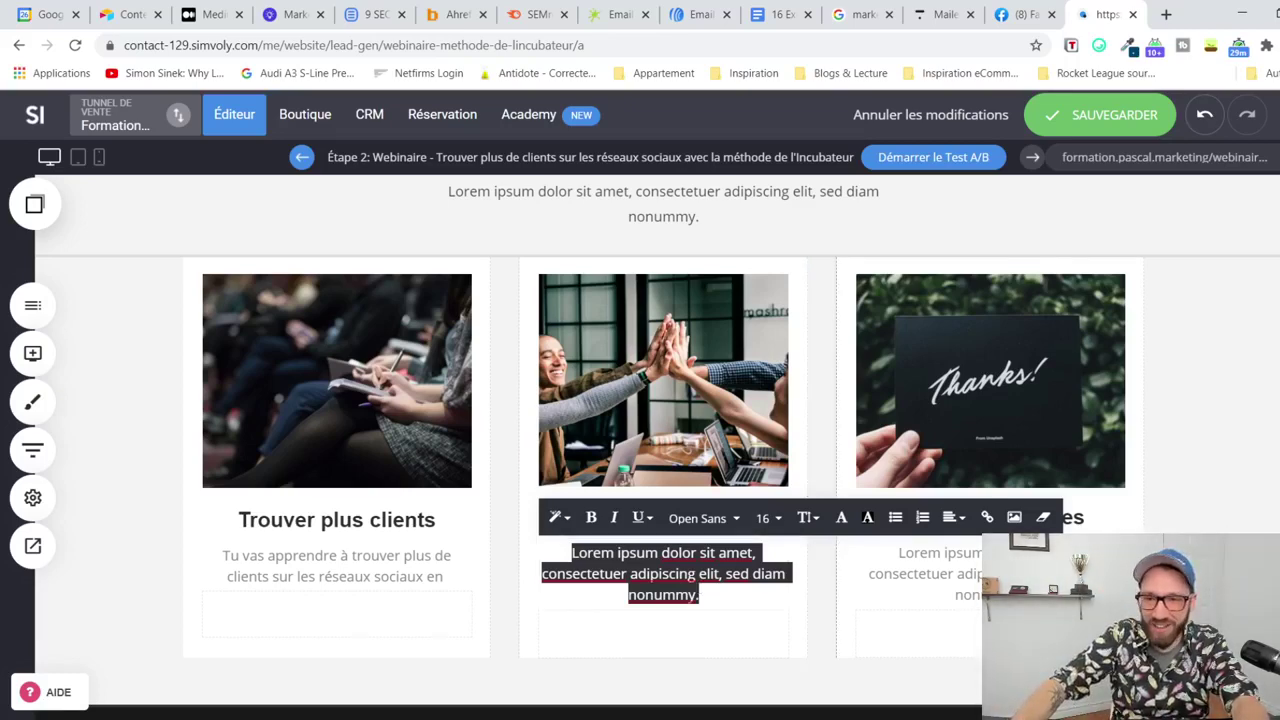
left_click(1180, 471)
triple_click(680, 575)
type("Tu vas apprendre à")
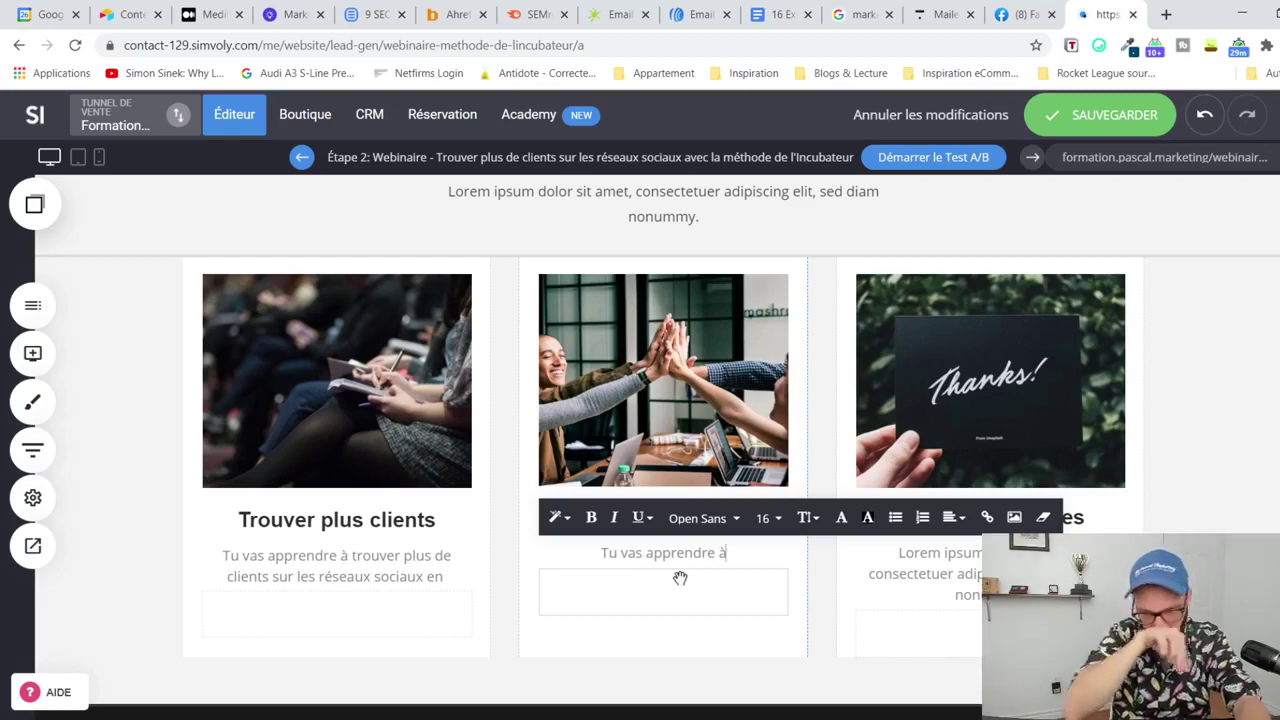
type(" te d")
key("BackSpace")
key("BackSpace")
key("BackSpace")
key("BackSpace")
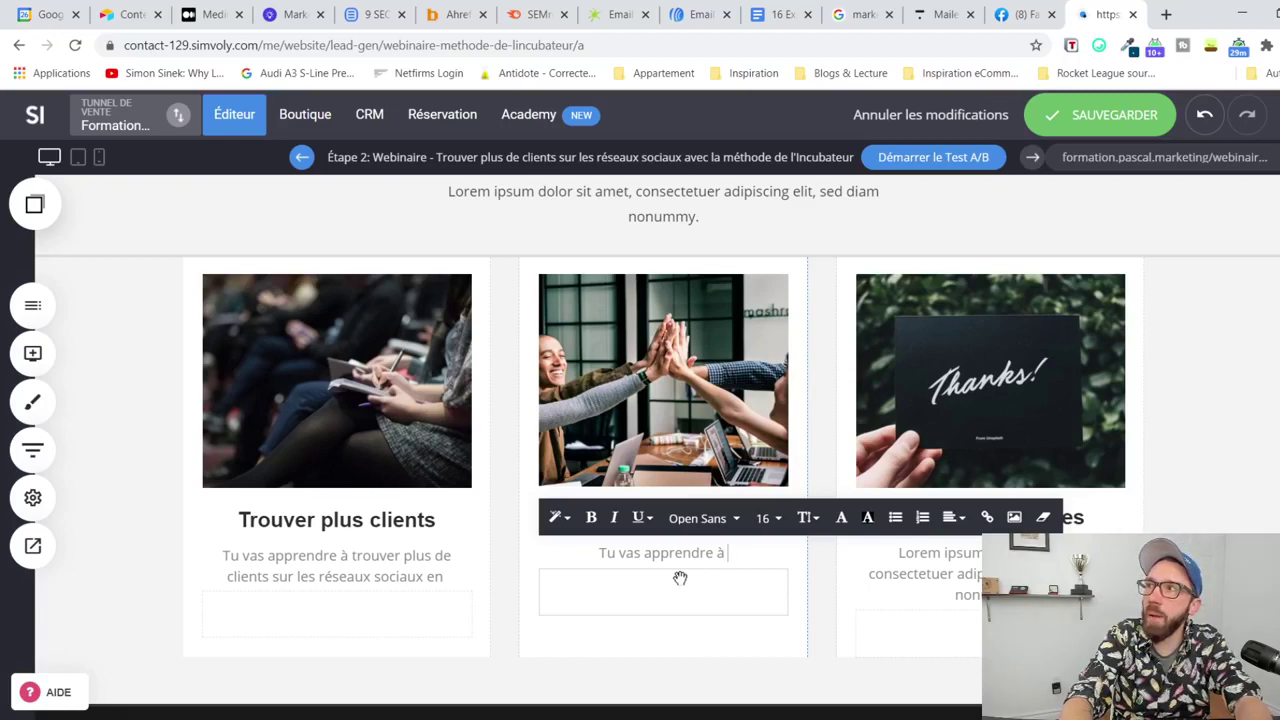
Step: Continue the "Te démarquer" description with "attirer les regards", correcting the spelling of the last word
type("attirer les réa")
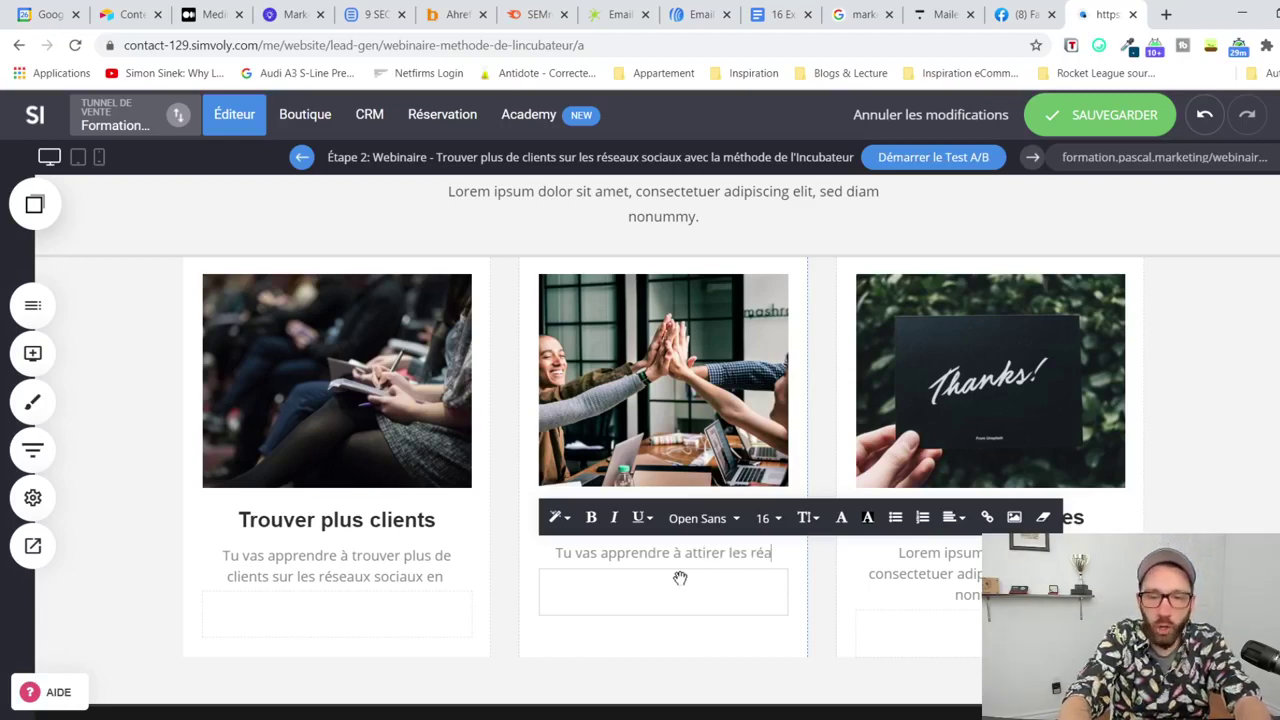
key("BackSpace")
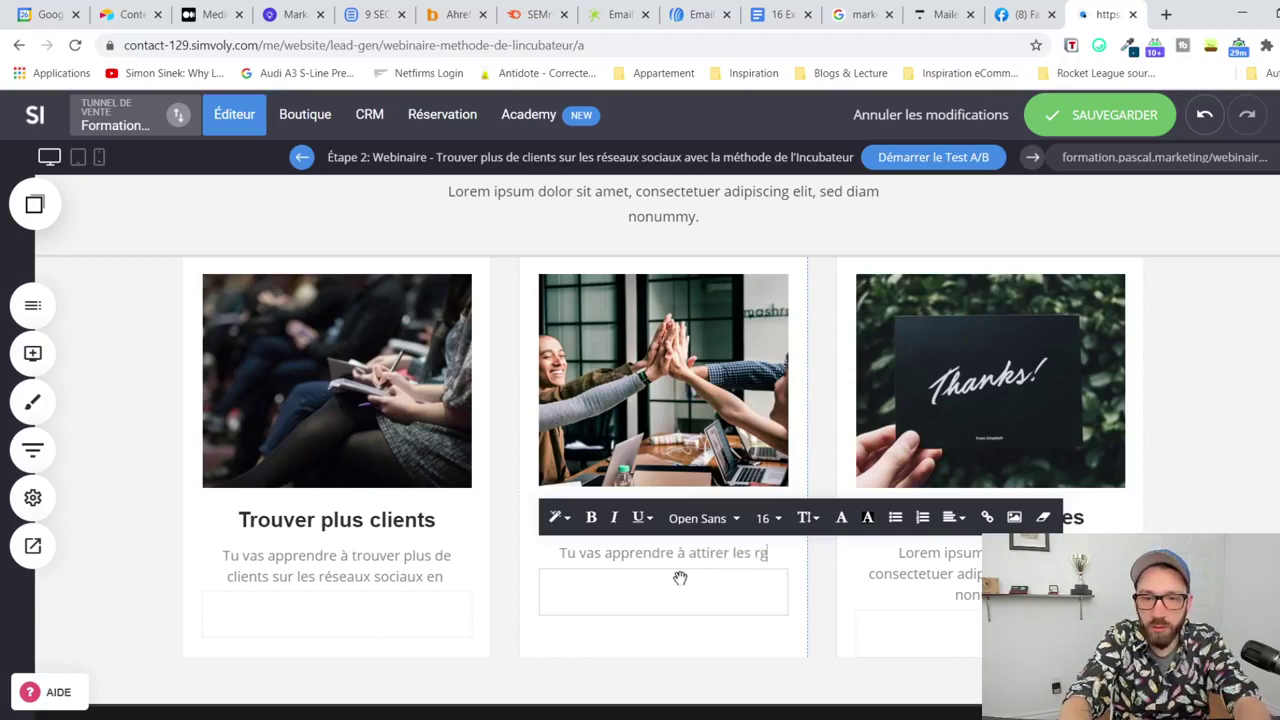
type("gards et")
key("BackSpace")
key("BackSpace")
key("BackSpace")
key("BackSpace")
key("BackSpace")
key("BackSpace")
key("BackSpace")
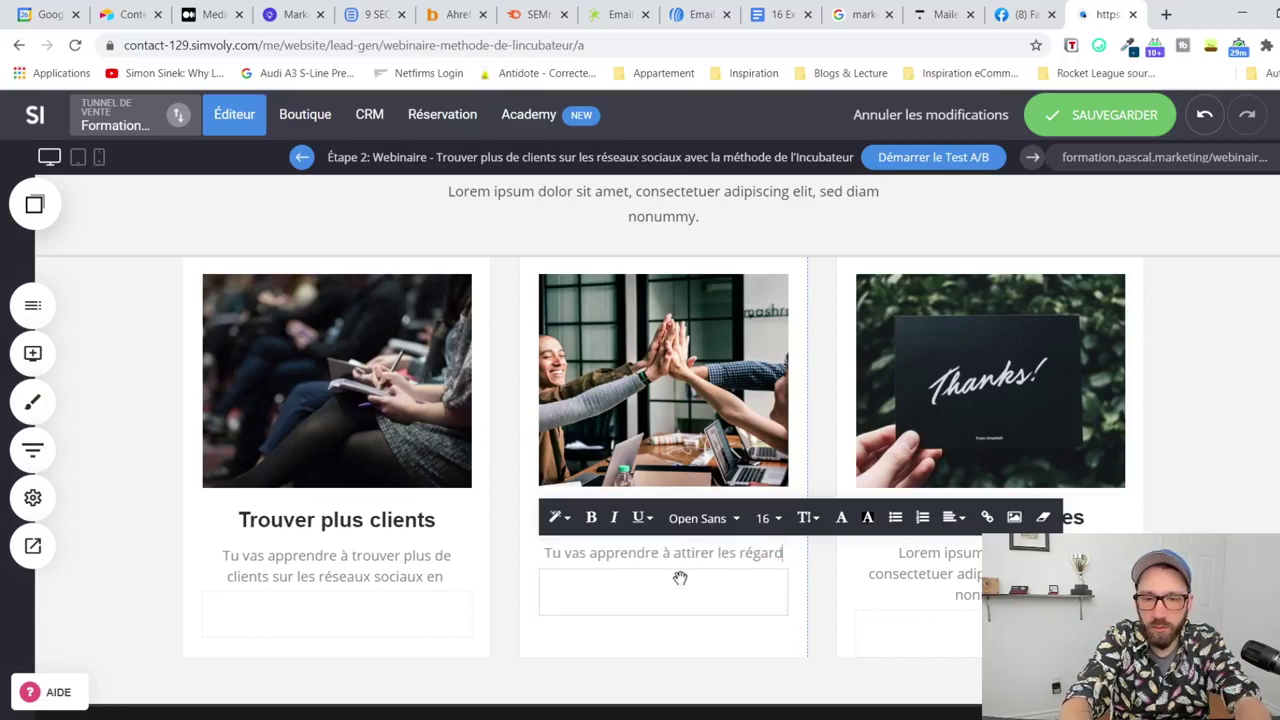
type("s")
key("BackSpace")
type("rs")
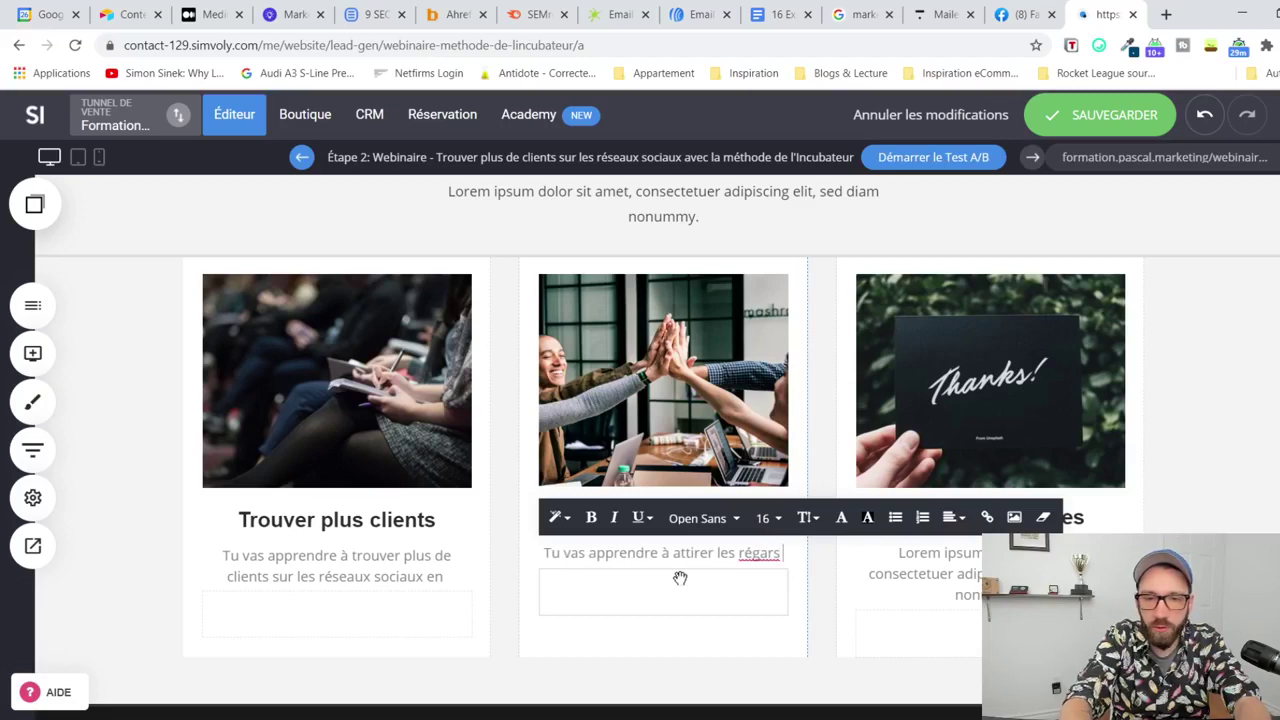
key("BackSpace")
key("BackSpace")
type("ds")
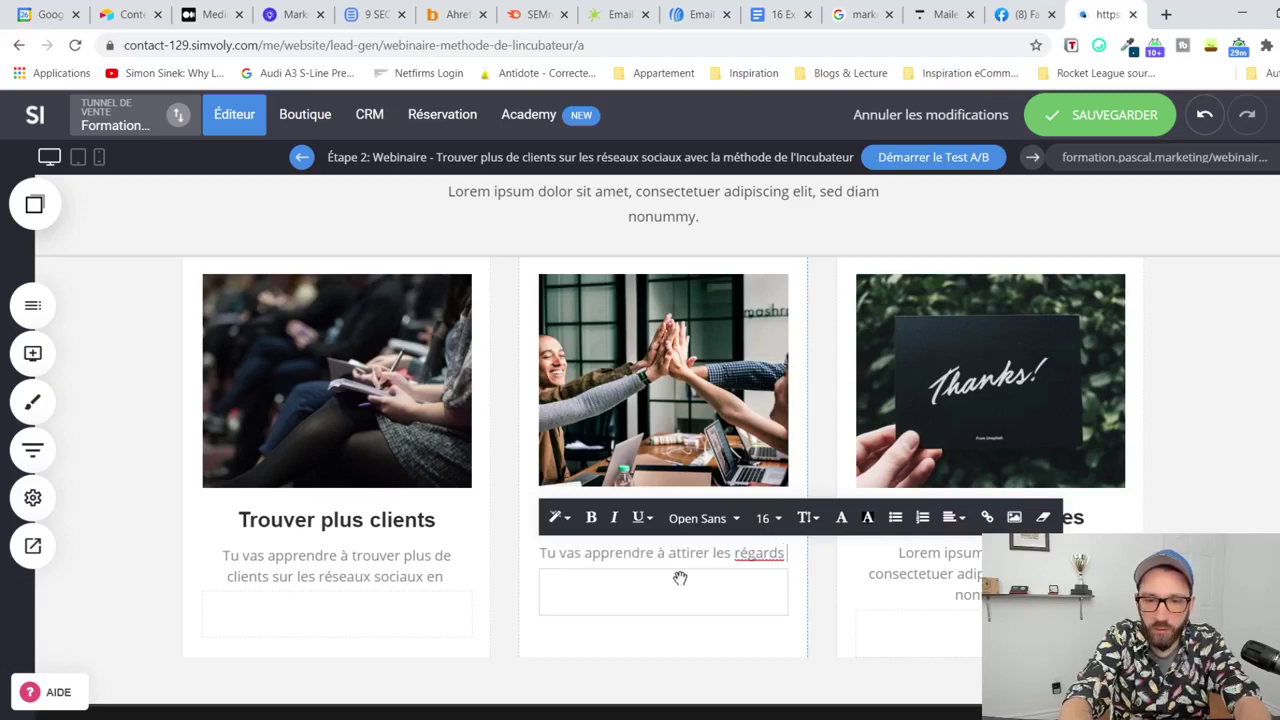
left_click_drag(786, 553, 734, 553)
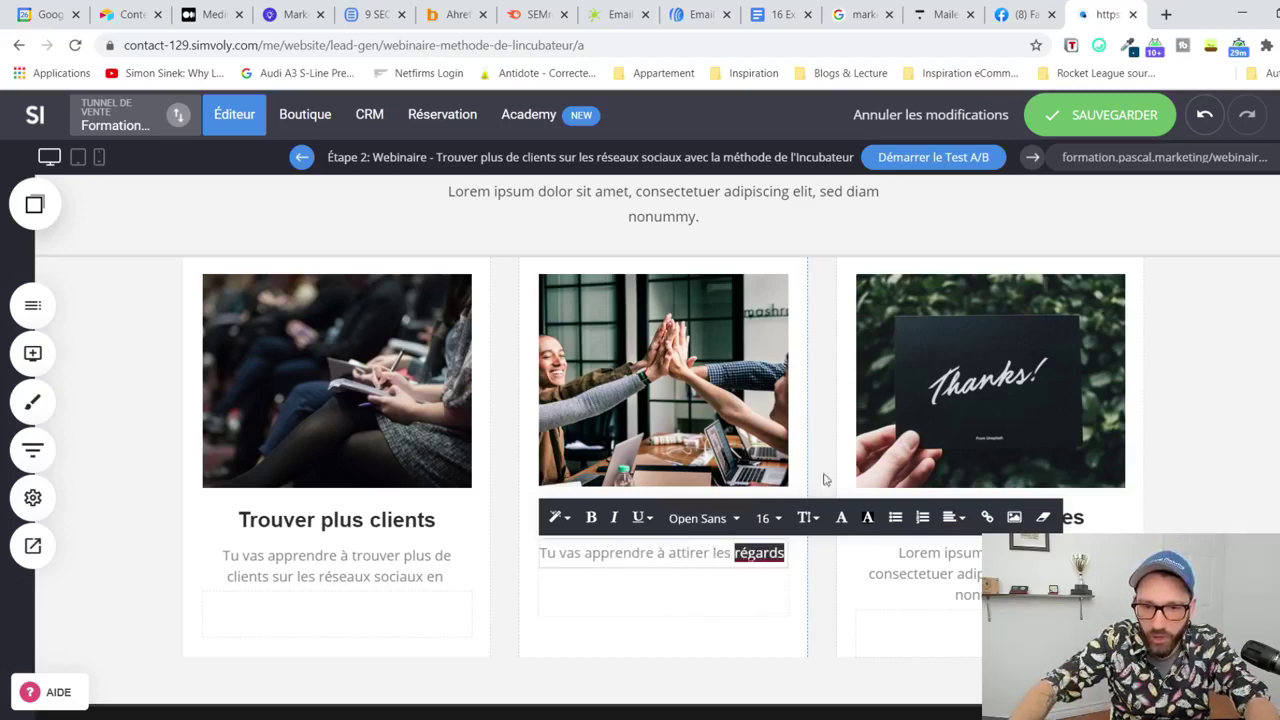
type("regards")
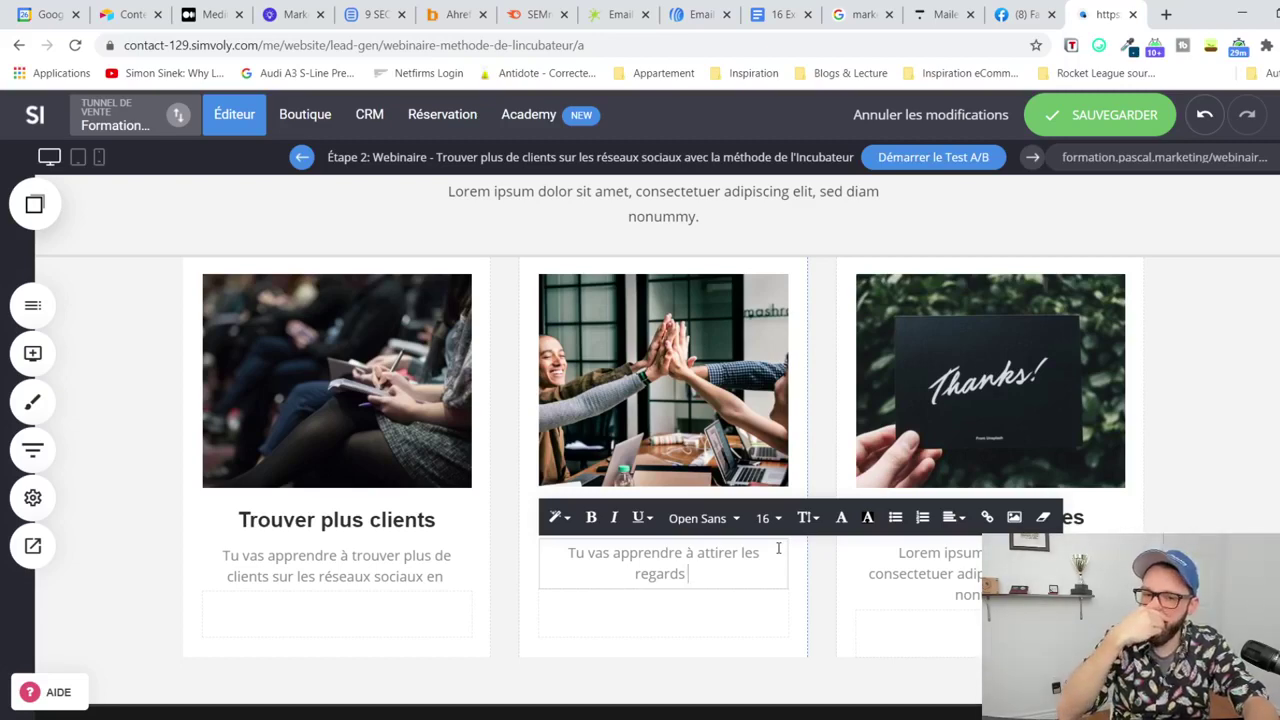
Step: Extend the "Te démarquer" description with "des tes clients idéaux et te démarquer de l'extrême concurrence qu'il y a sur"
type("des tes clients idéaux et ")
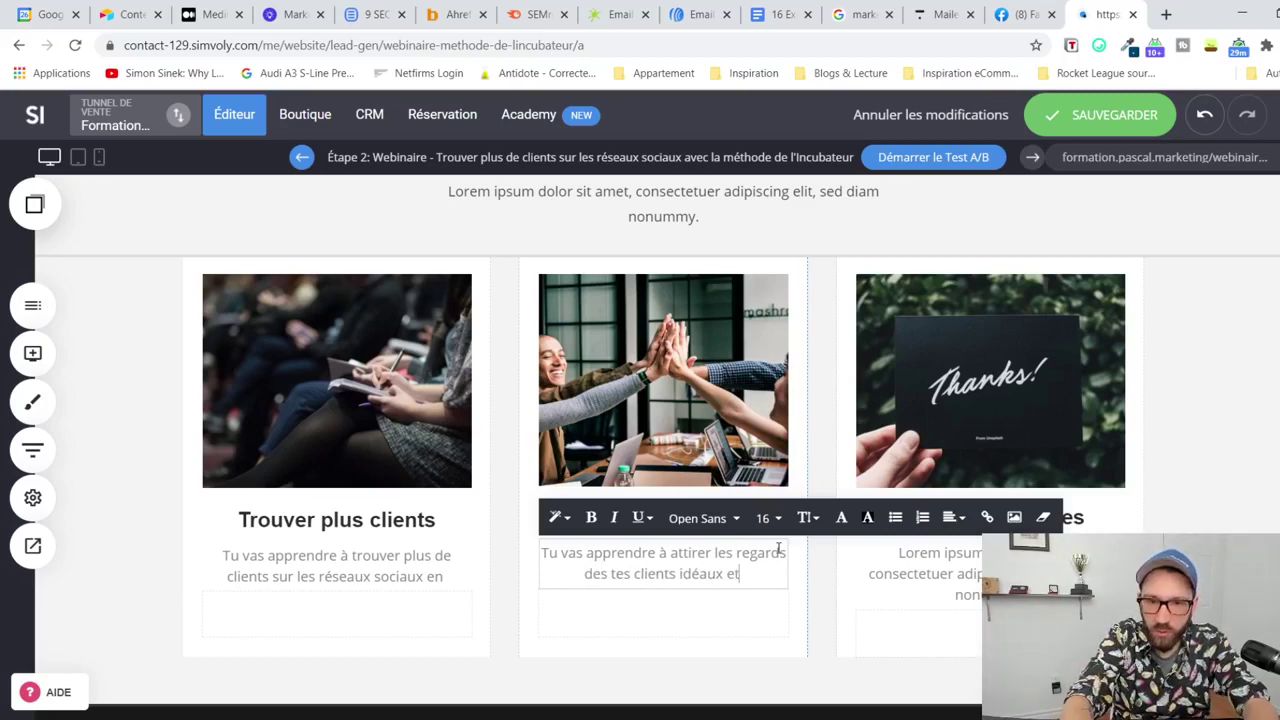
type("te")
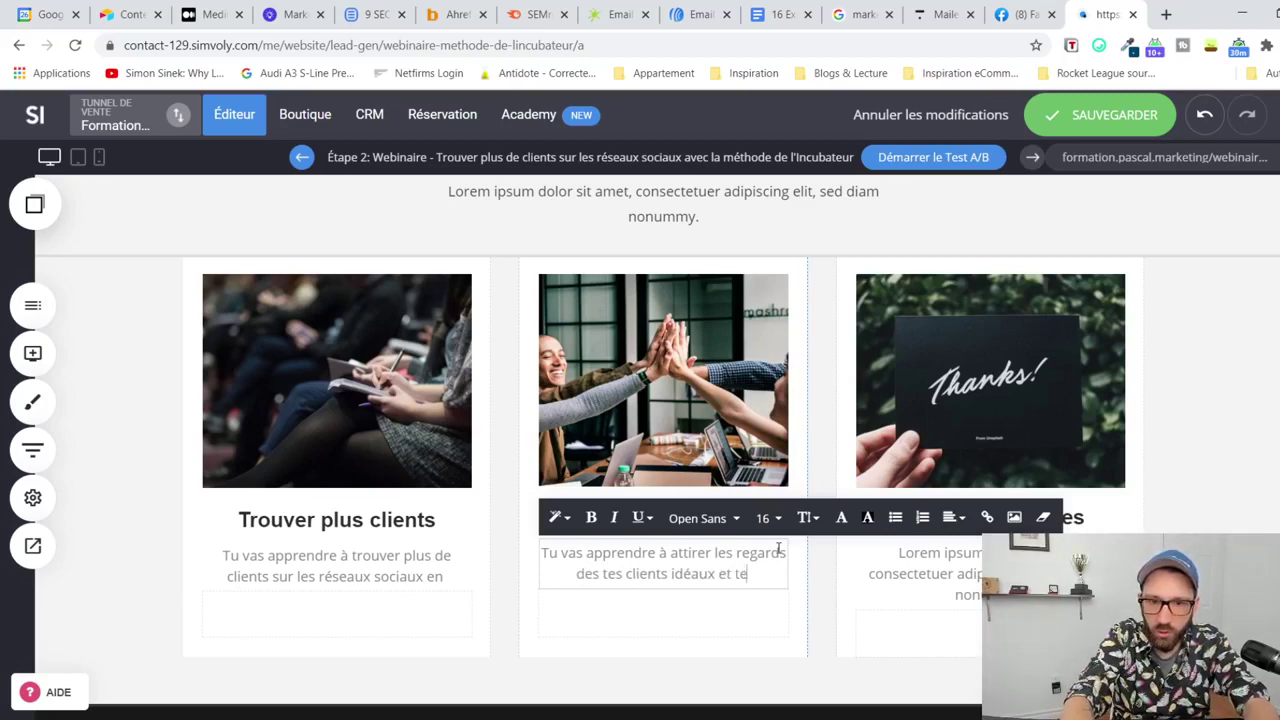
type(" démar")
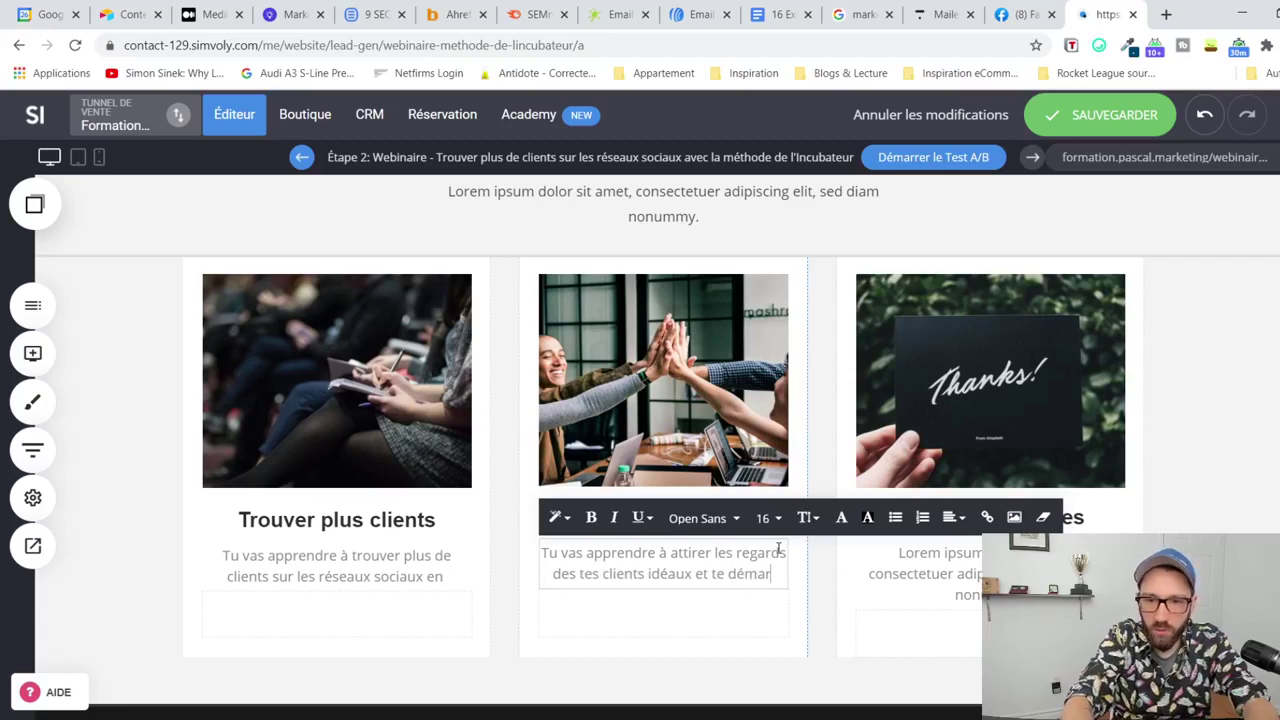
type("quer de laconc")
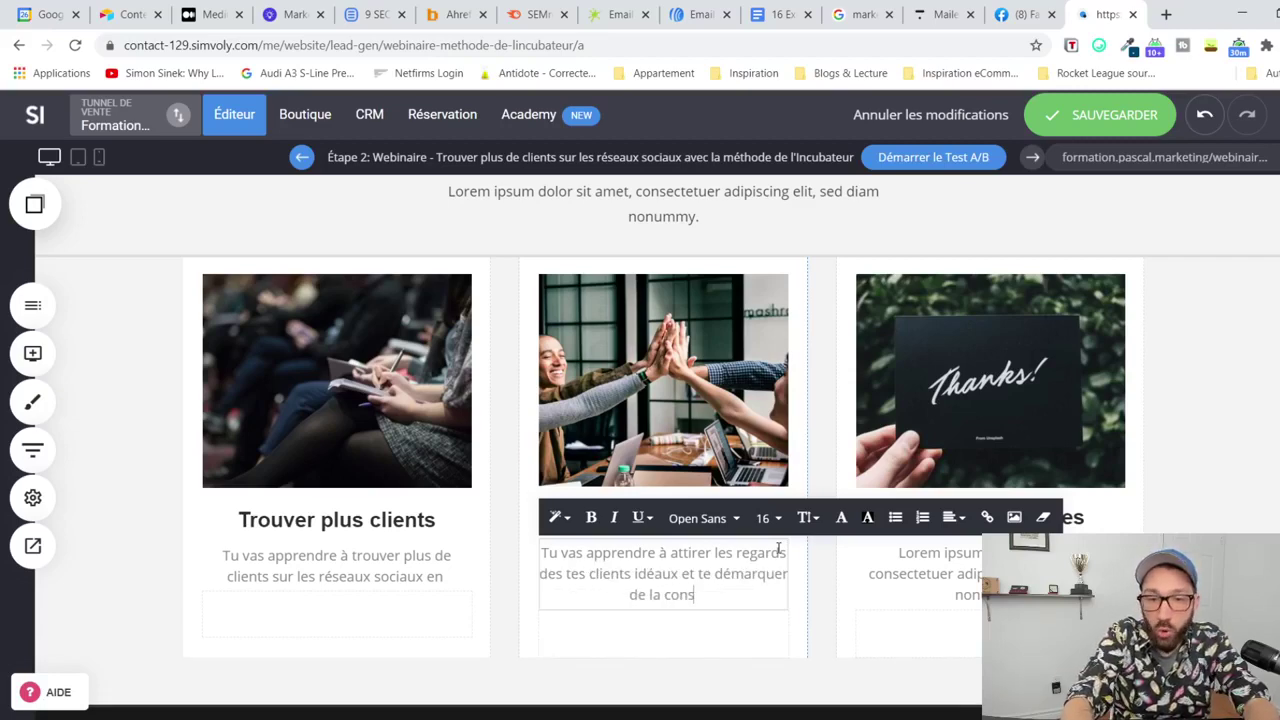
key("BackSpace")
key("BackSpace")
key("BackSpace")
key("BackSpace")
key("BackSpace")
type("'extrême c")
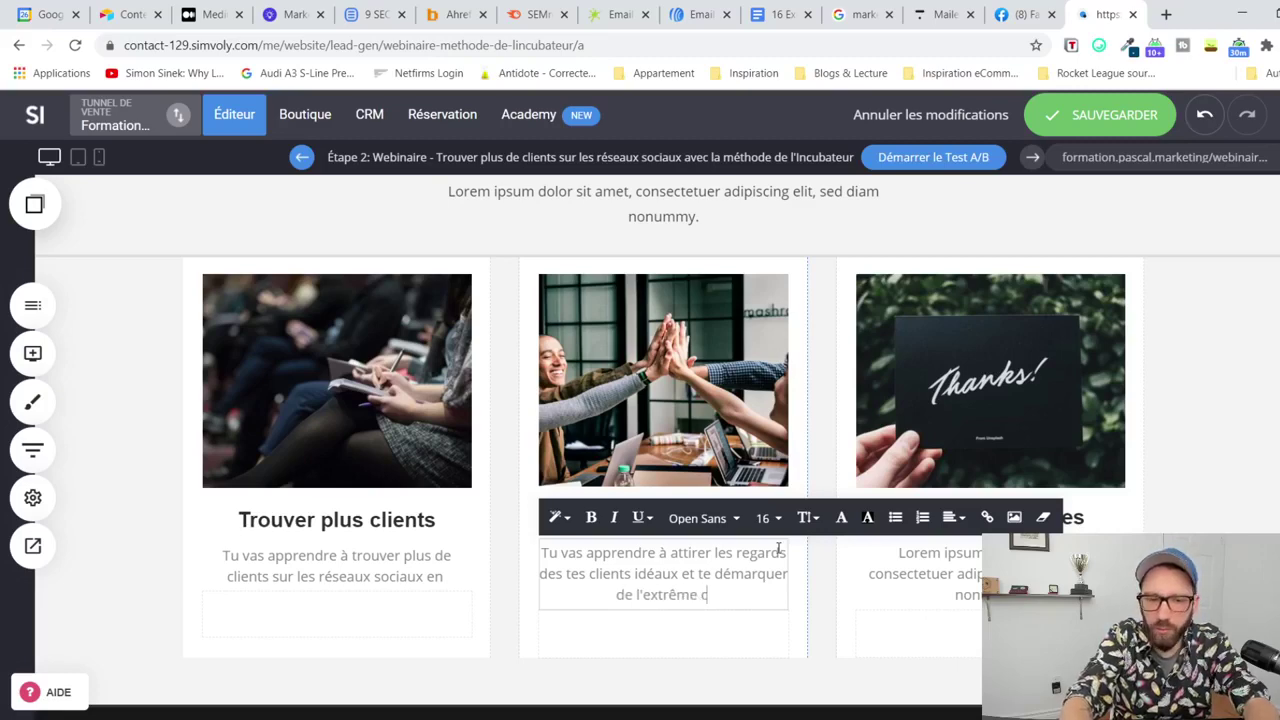
type("oncurrence qu'il y a sur ")
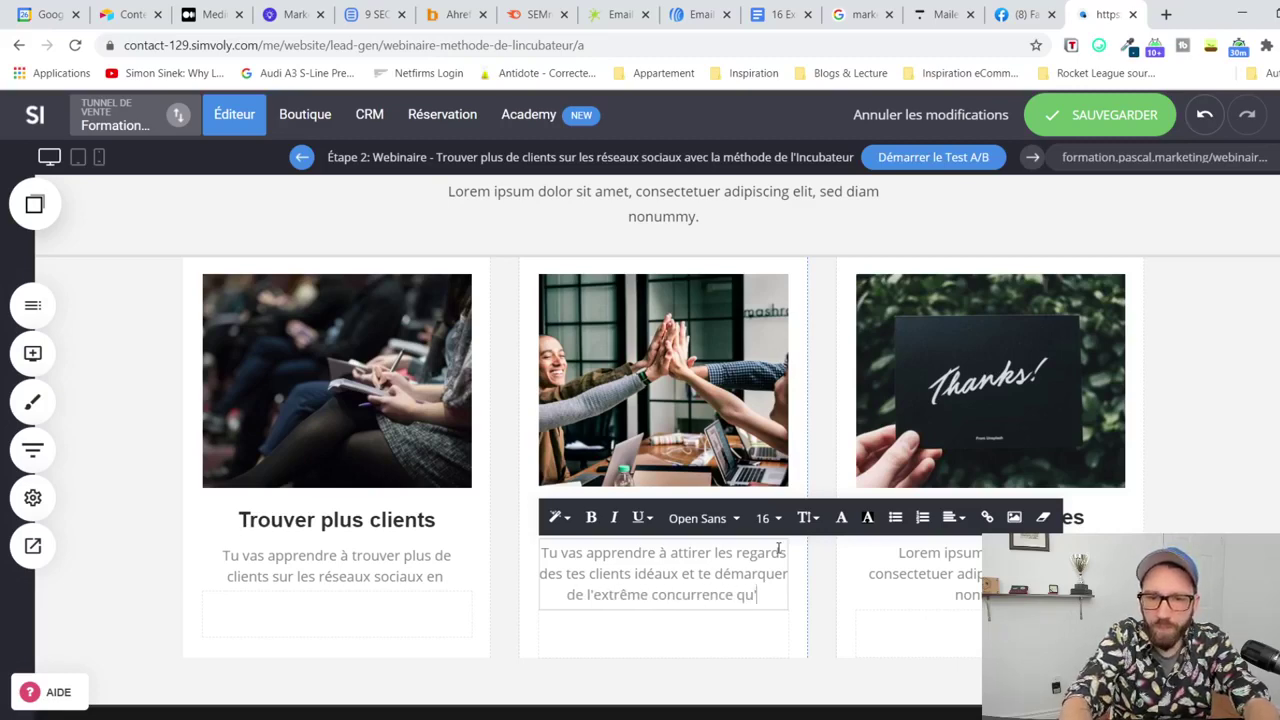
Step: Finish the "Te démarquer" description with "Facebook, Instagram, YouTube et LinkedIn."
type("Facebook, ")
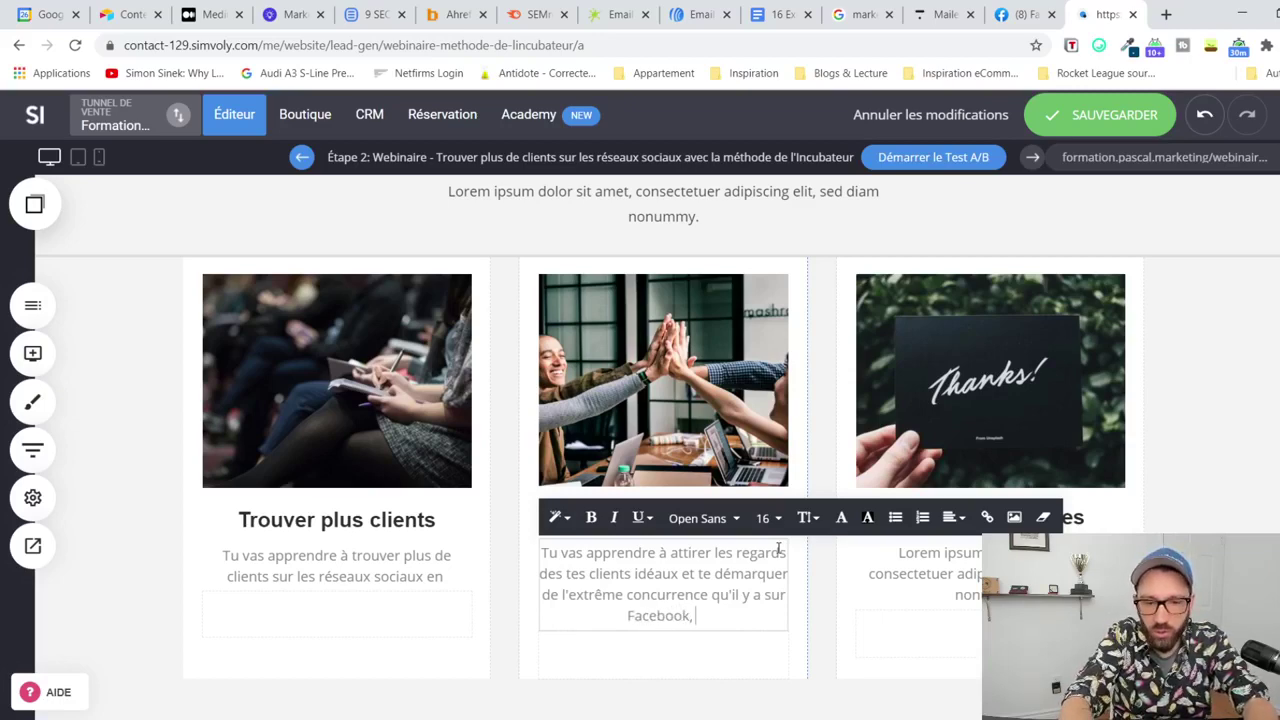
type("Instagram")
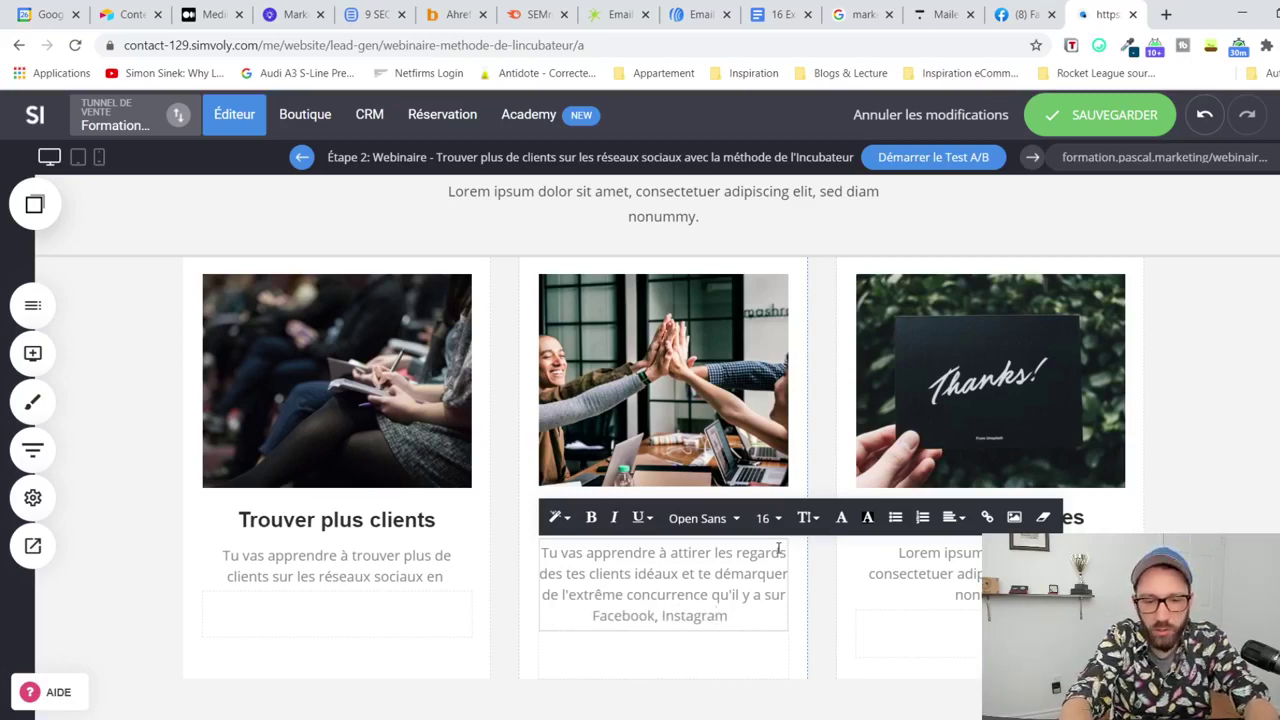
type(", YouTube t")
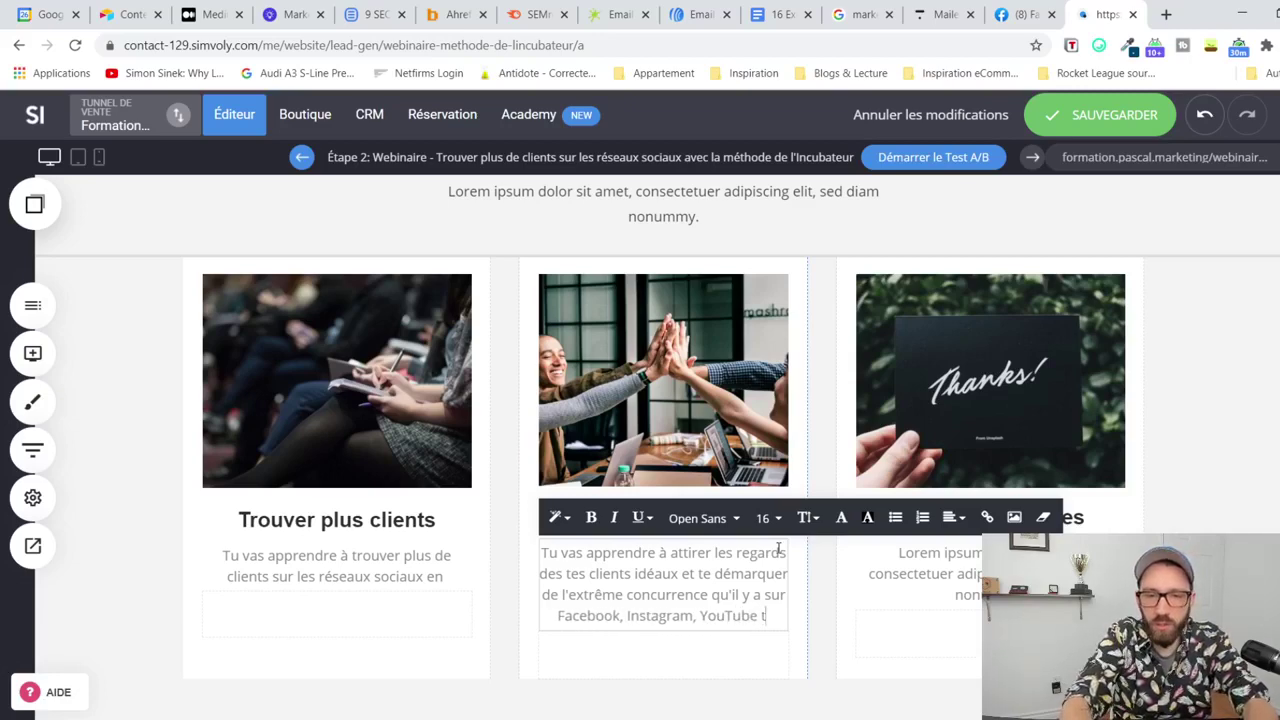
key("BackSpace")
type("et Linke")
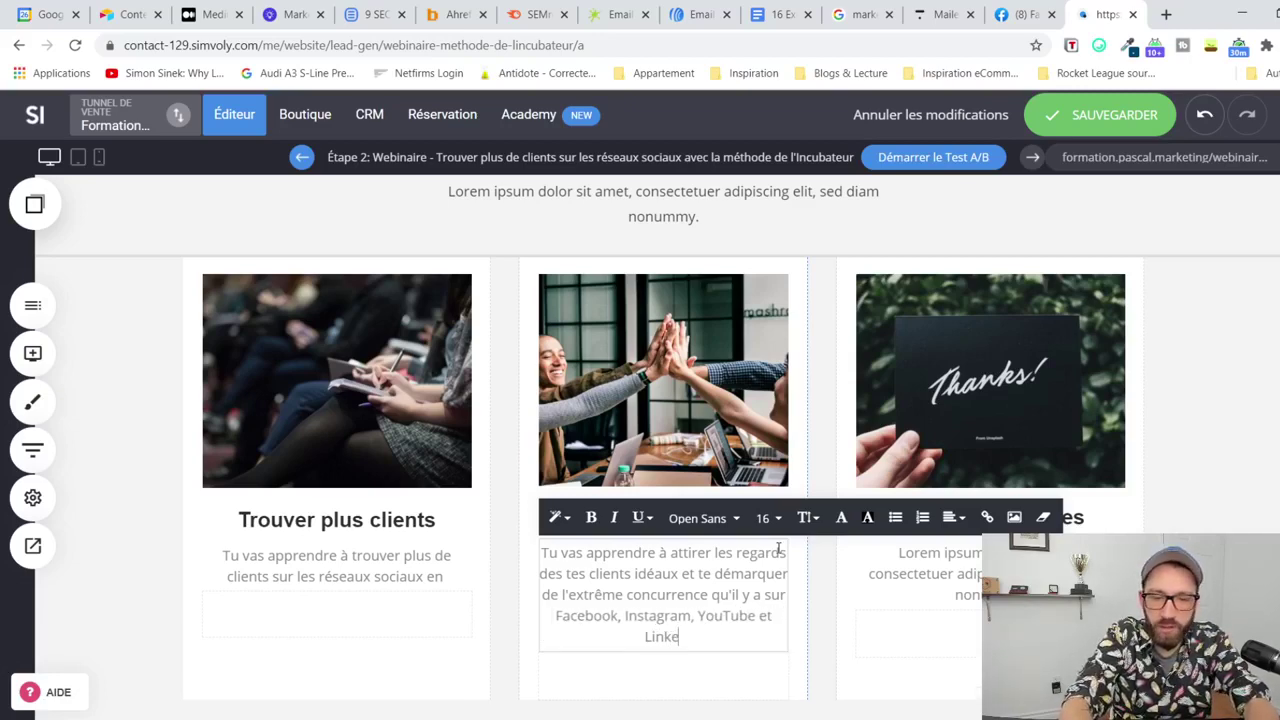
type("dIn.")
left_click(557, 522)
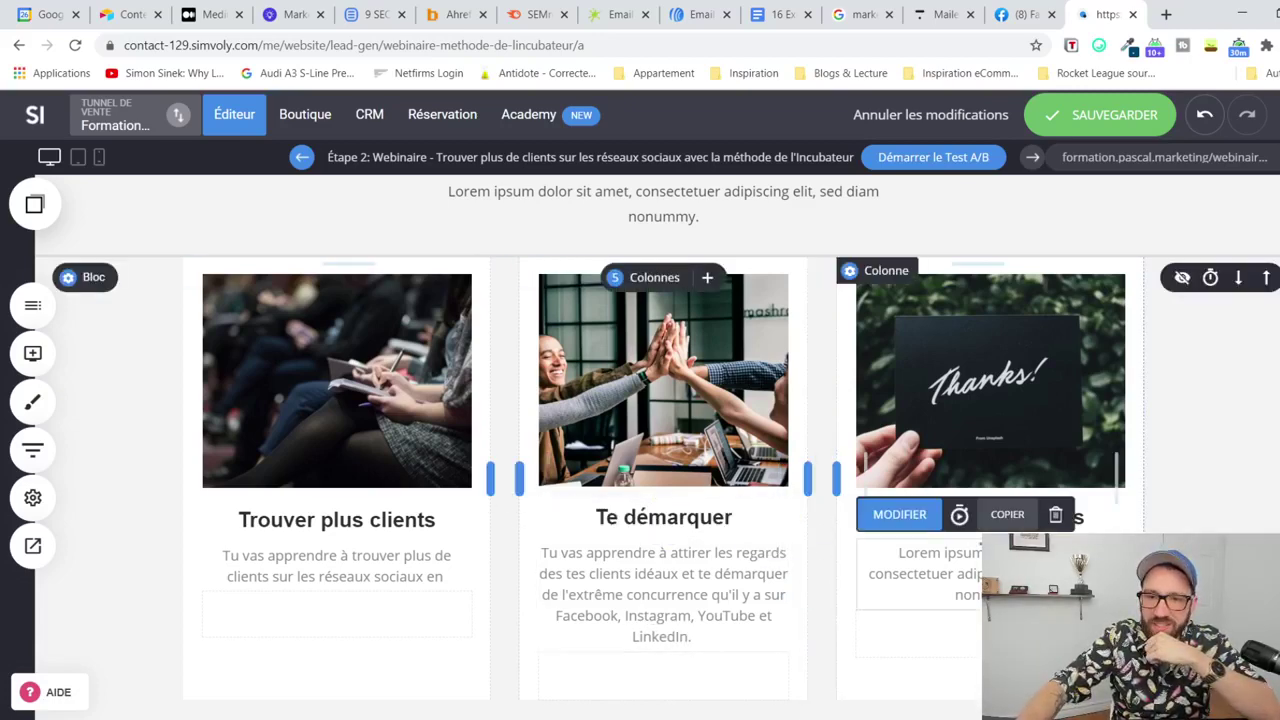
Step: Replace the placeholder description under "Faciliter tes ventes" with a sentence starting "La méthode de l'Incubateur est une méthode par excellence"
left_click(900, 515)
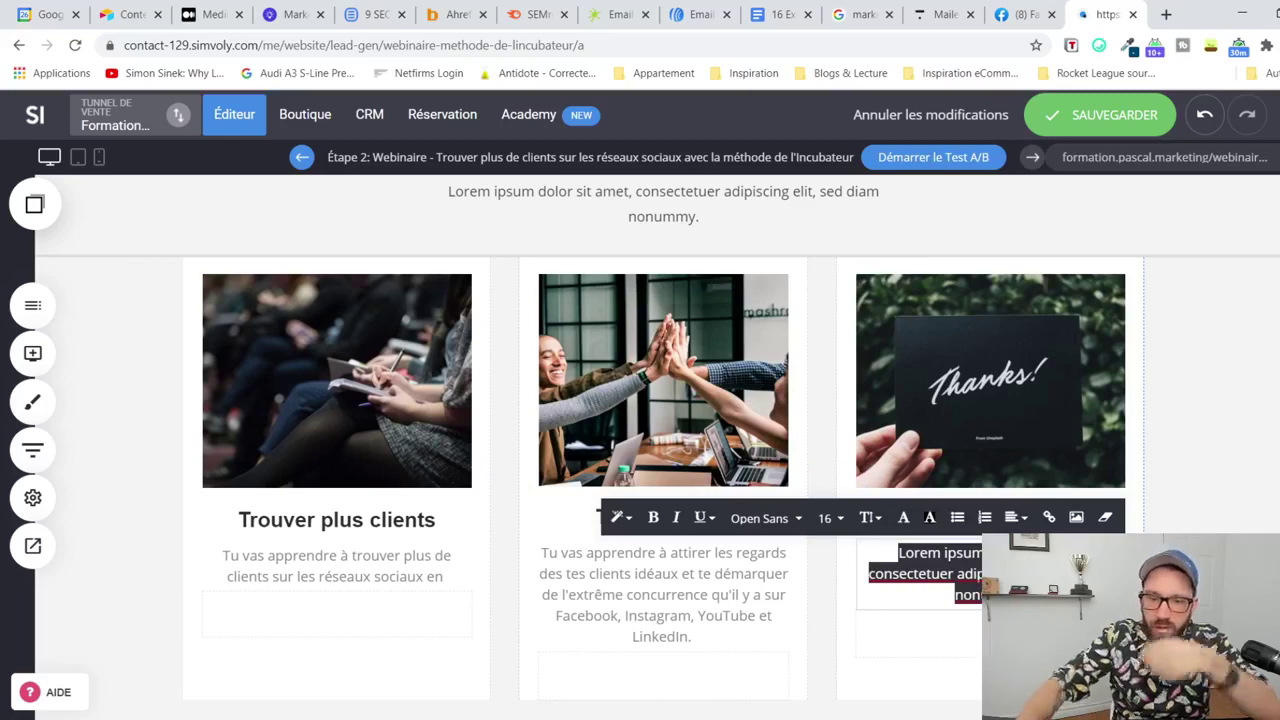
key("BackSpace")
type("La mét")
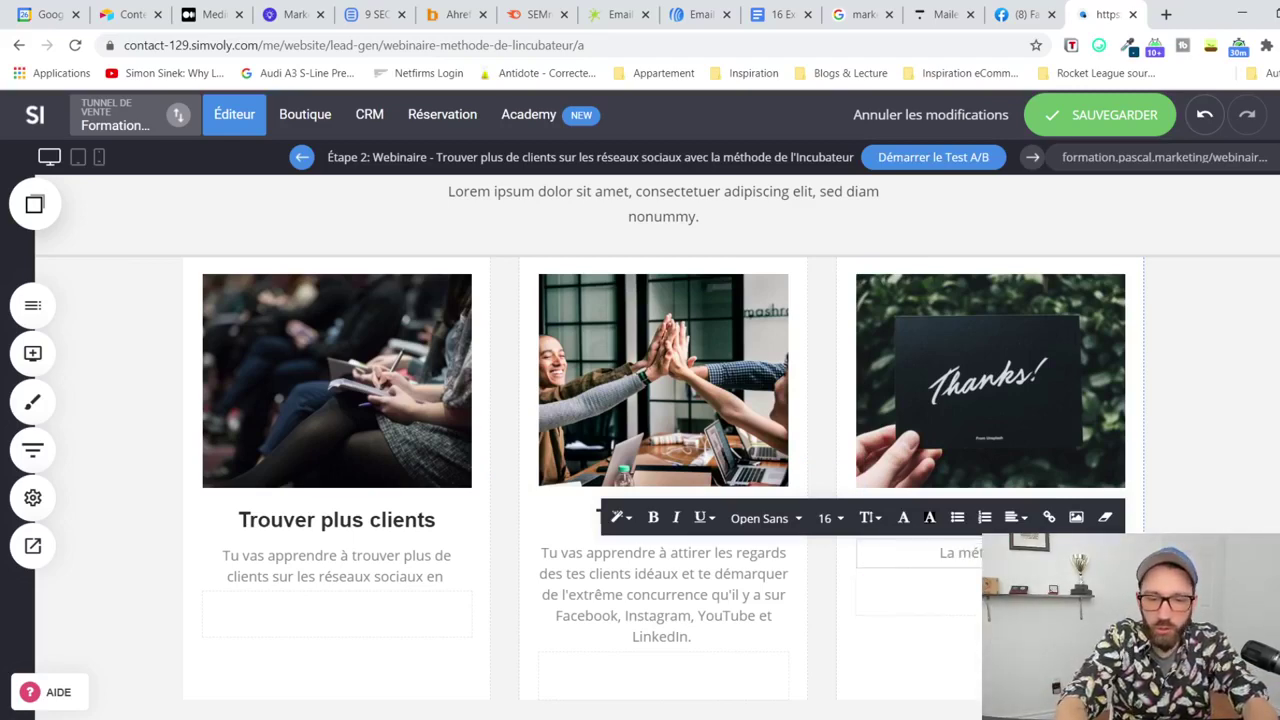
type("hode de l'Incubateur est une méthode par excellence pour trouver des clients")
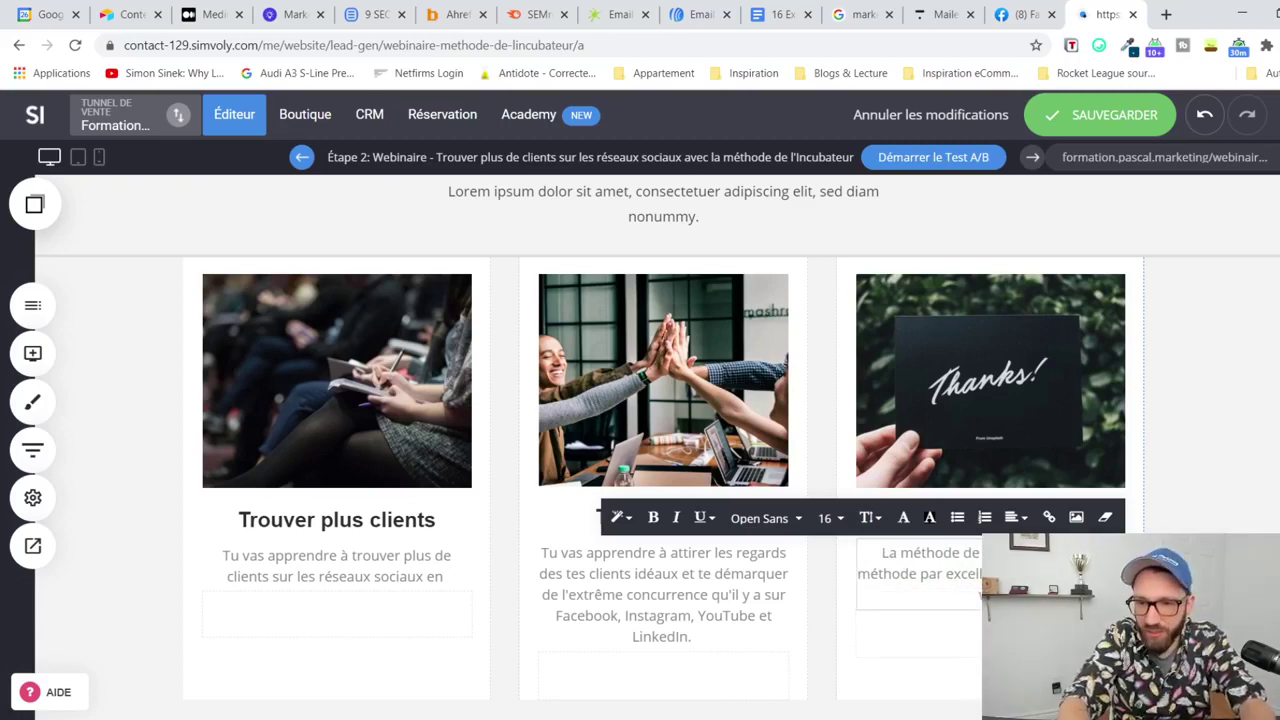
type(" sur")
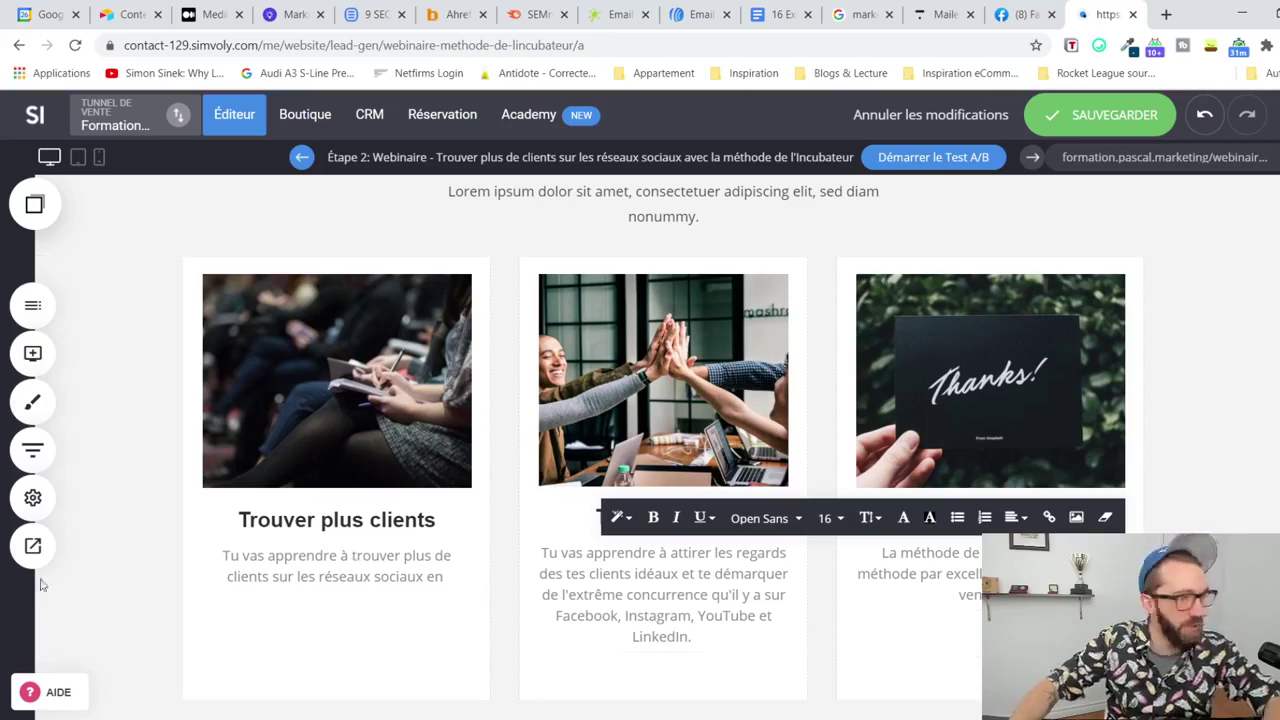
Step: In the "Trouver plus clients" description, replace the trailing "en" with "tout respectant tes valeurs"
triple_click(356, 573)
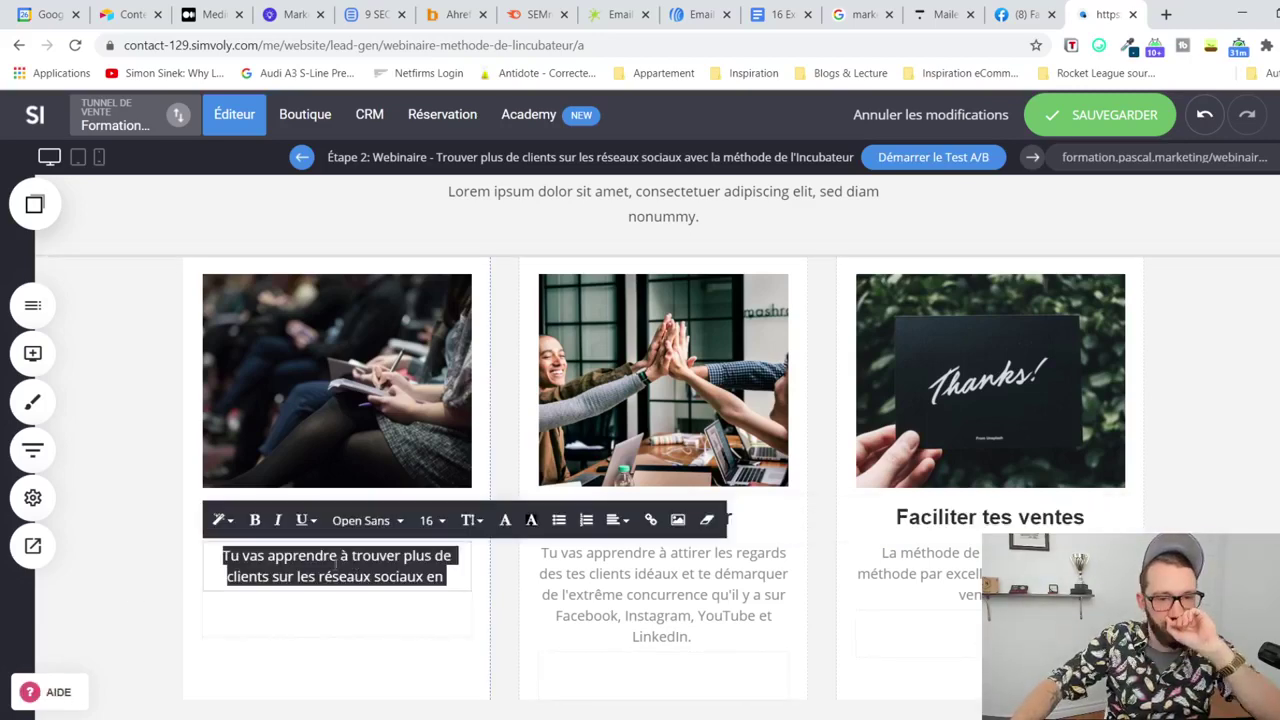
key("Right")
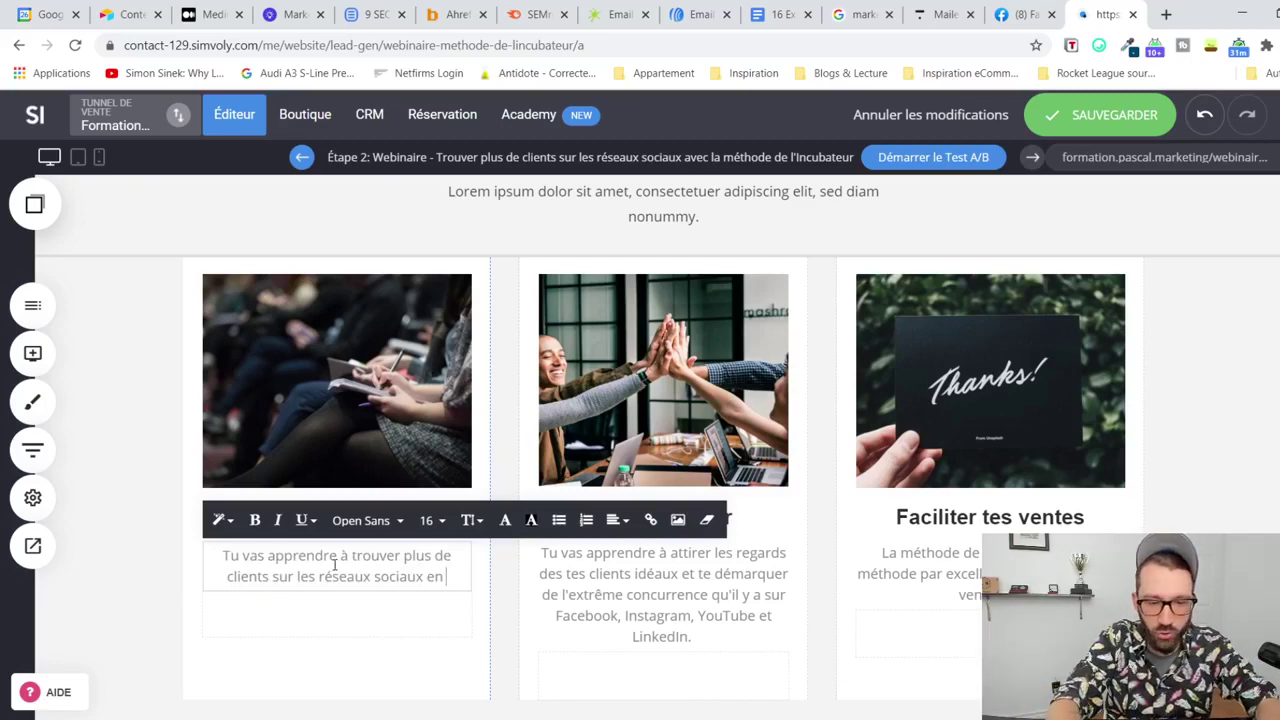
key("BackSpace")
key("BackSpace")
type("t")
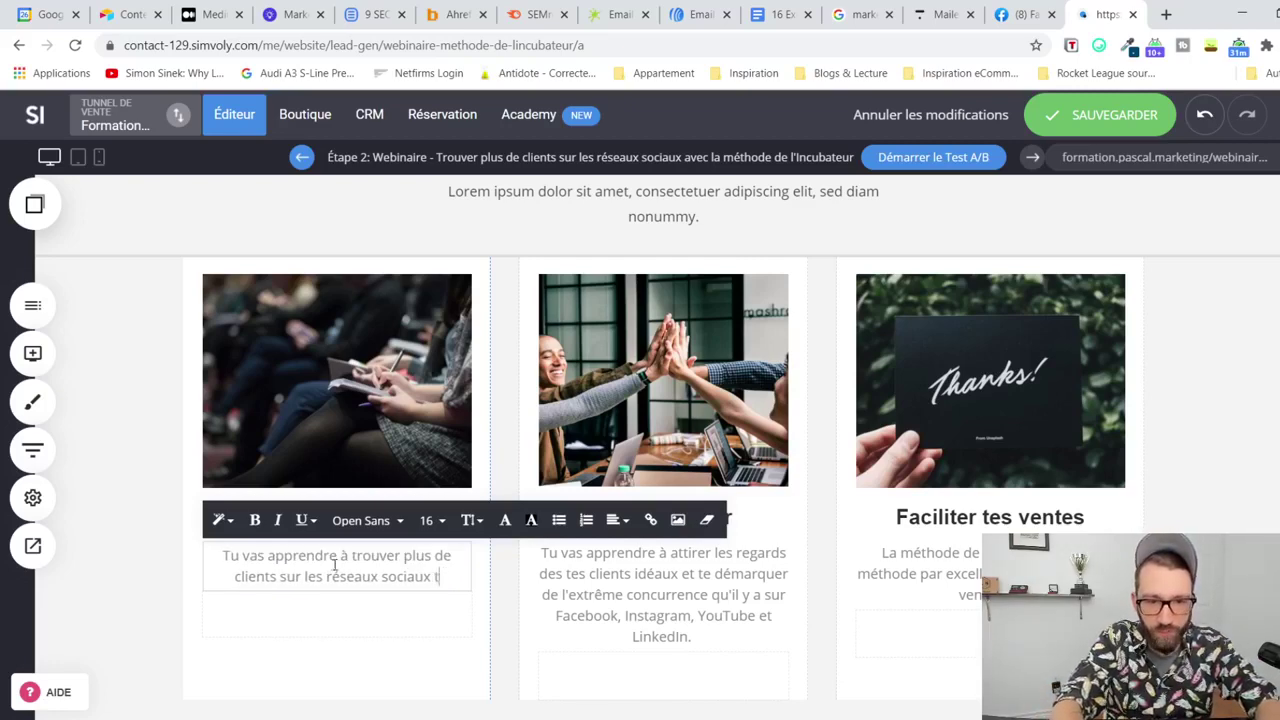
type("out respectant ")
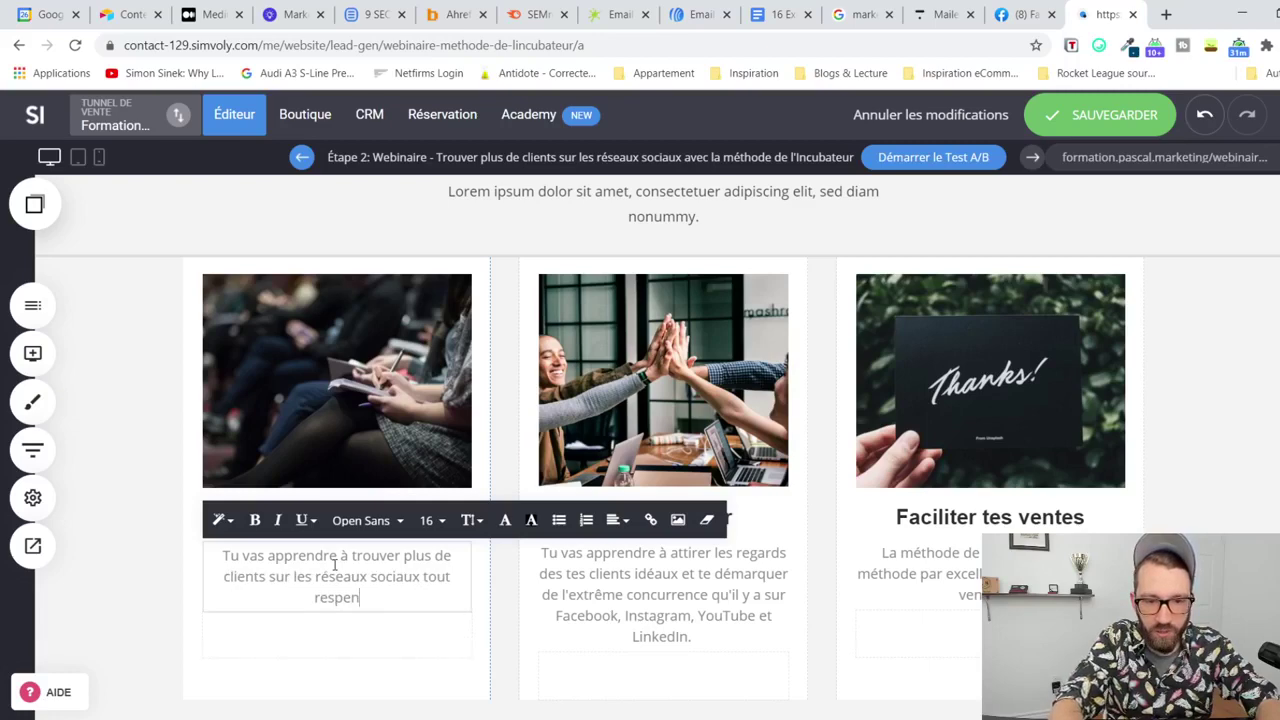
type("tes v")
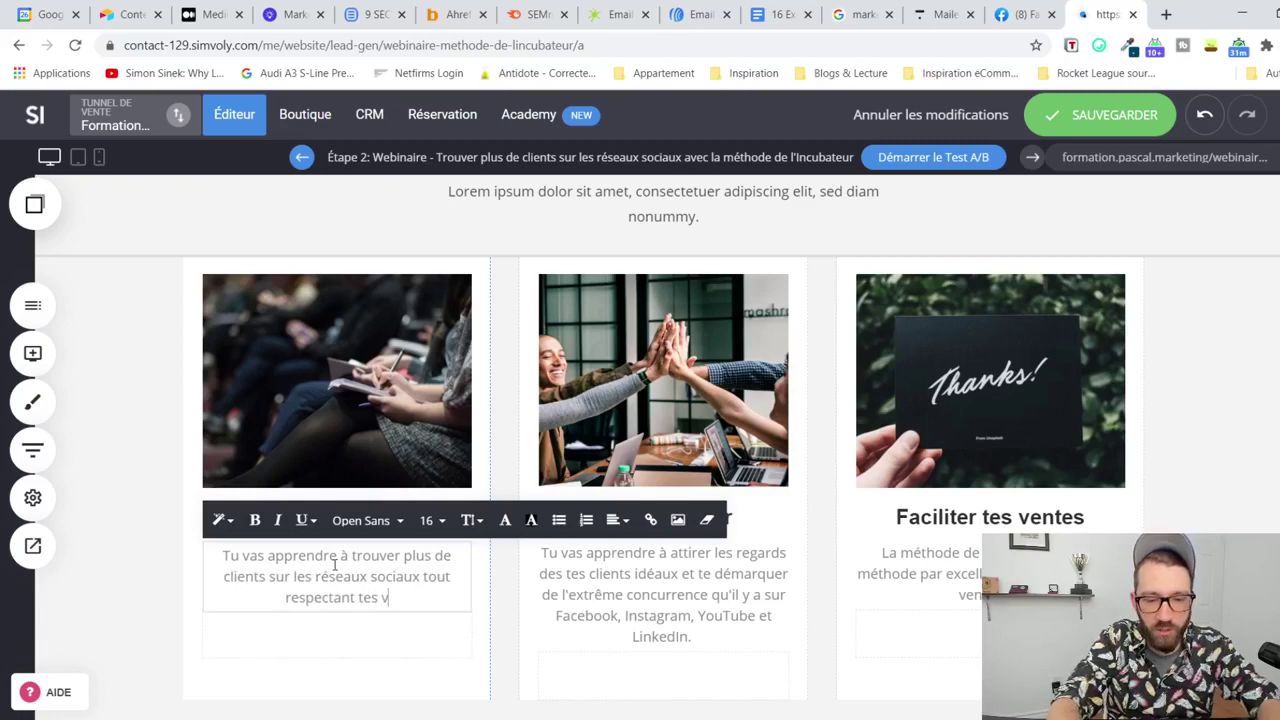
type("aleurs ")
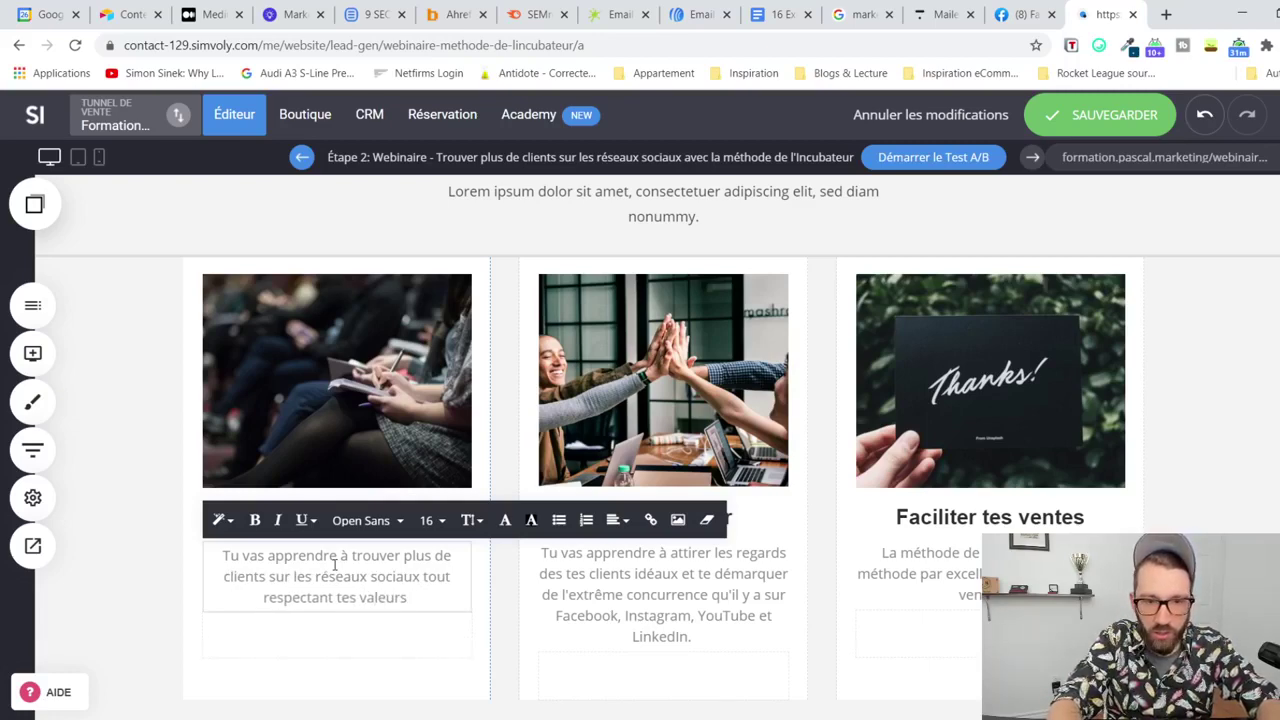
Step: Finish the "Trouver plus clients" description with "et sans tomber dans la prospection coûteuse et aggressive."
type("et")
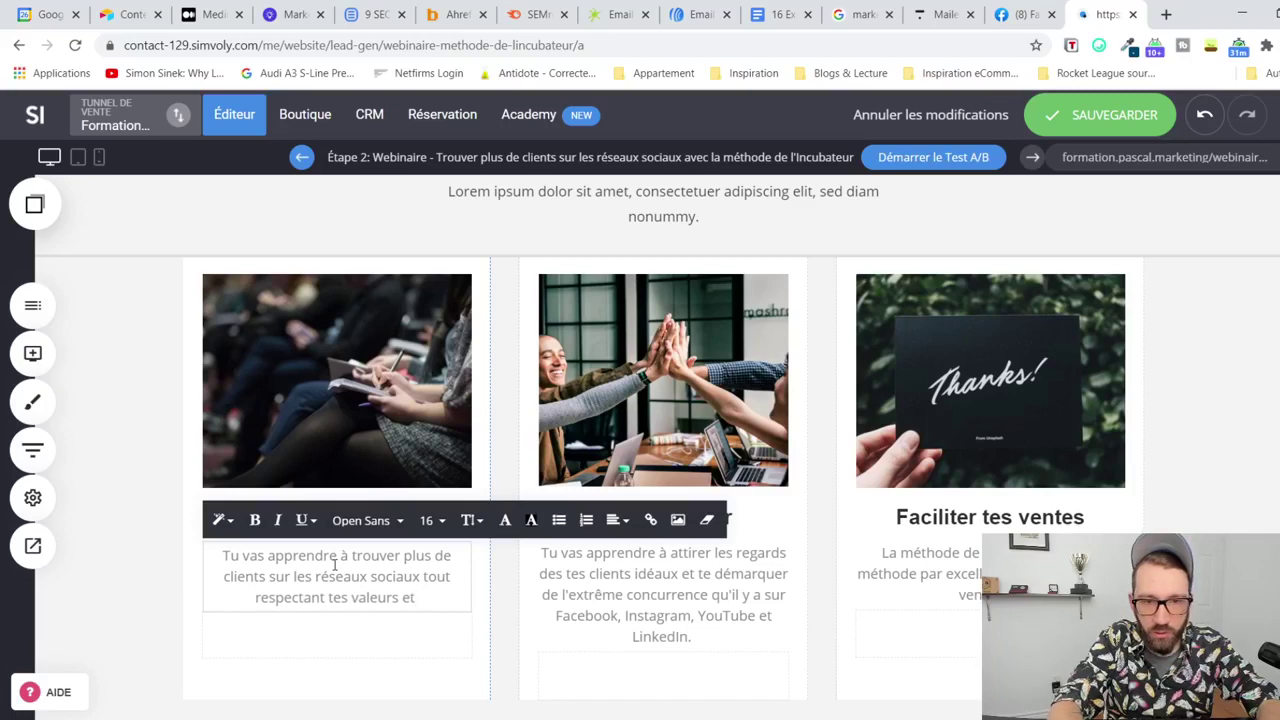
type(" sans to")
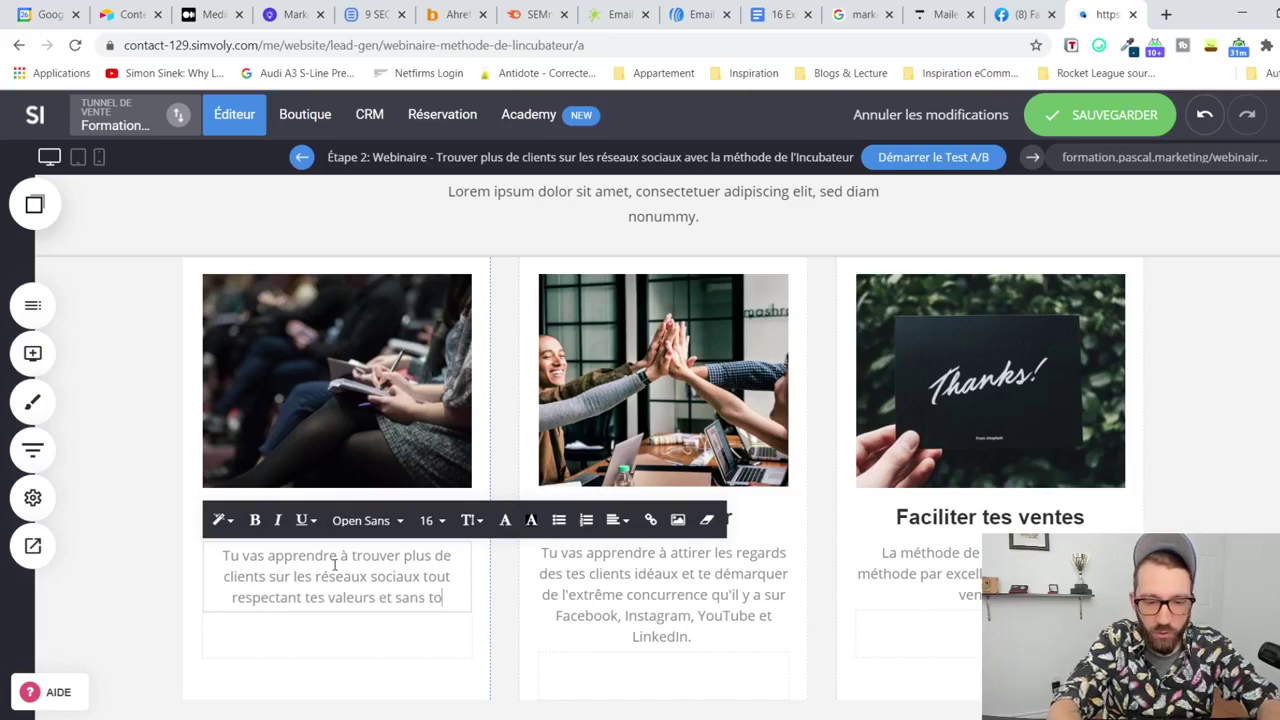
type("mber dans la publi")
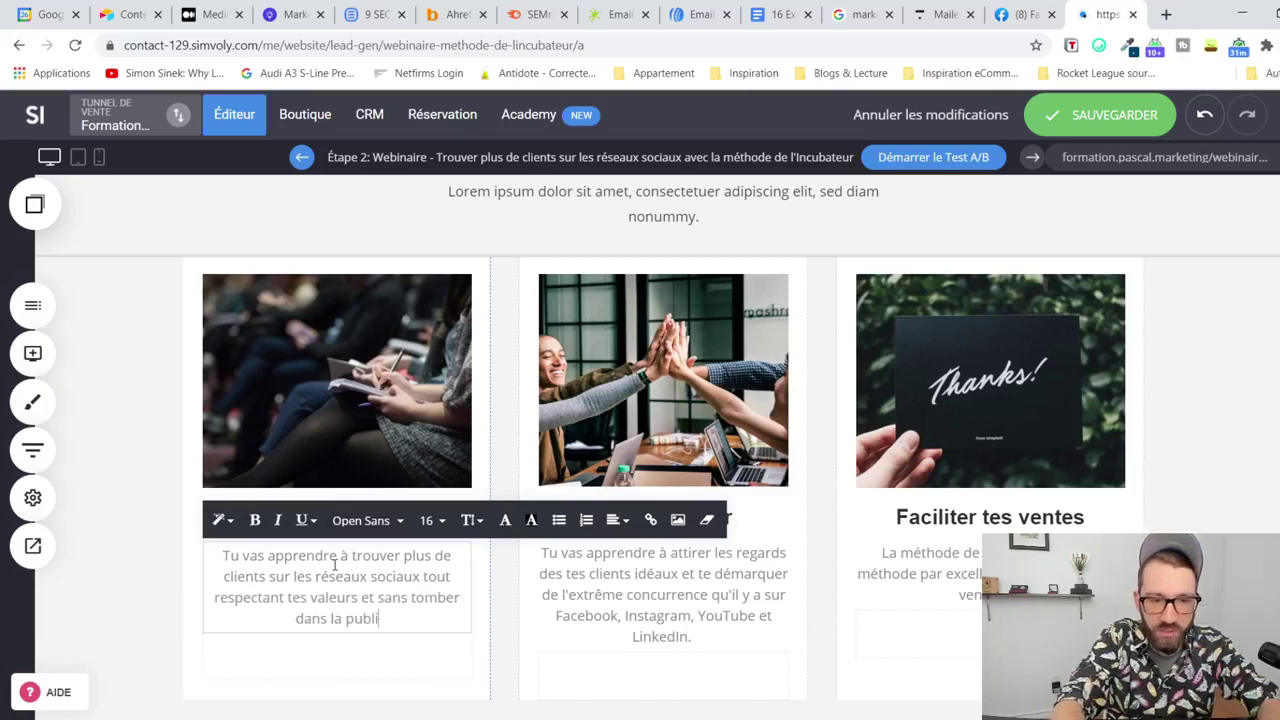
type("cité")
key("BackSpace")
key("BackSpace")
key("BackSpace")
key("BackSpace")
key("BackSpace")
key("BackSpace")
key("BackSpace")
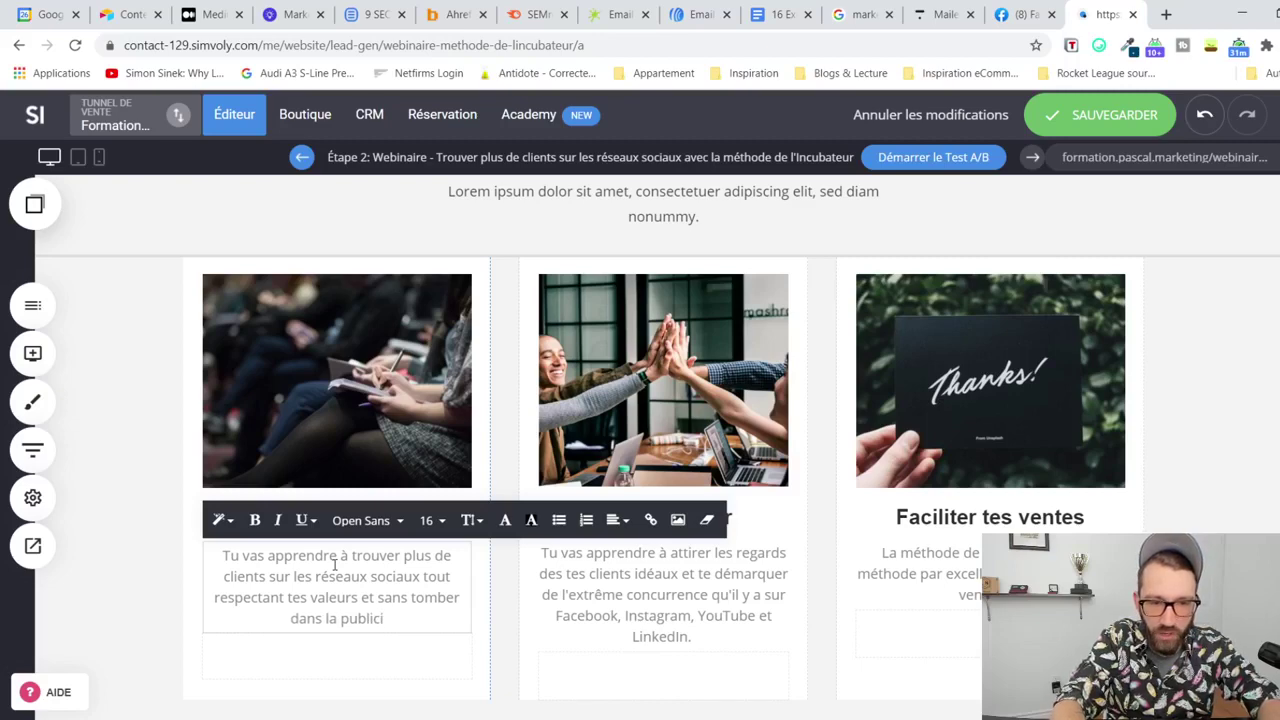
key("BackSpace")
type("rospec")
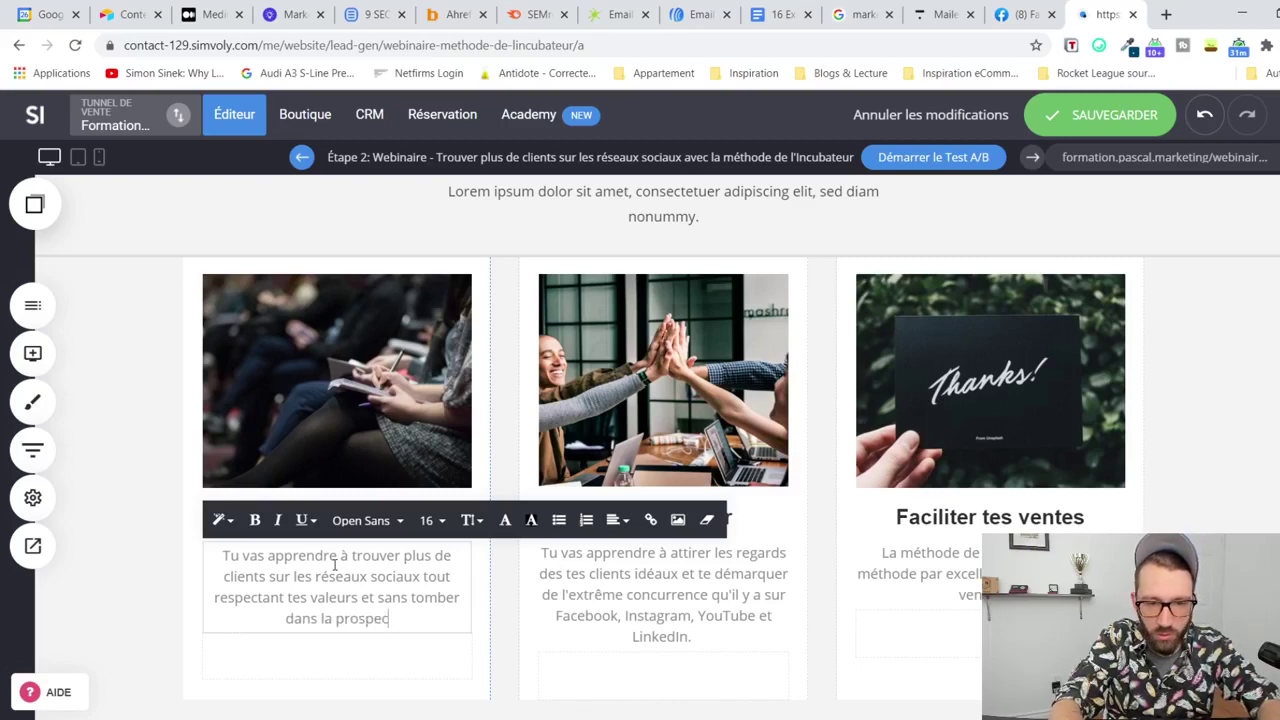
type("tion co")
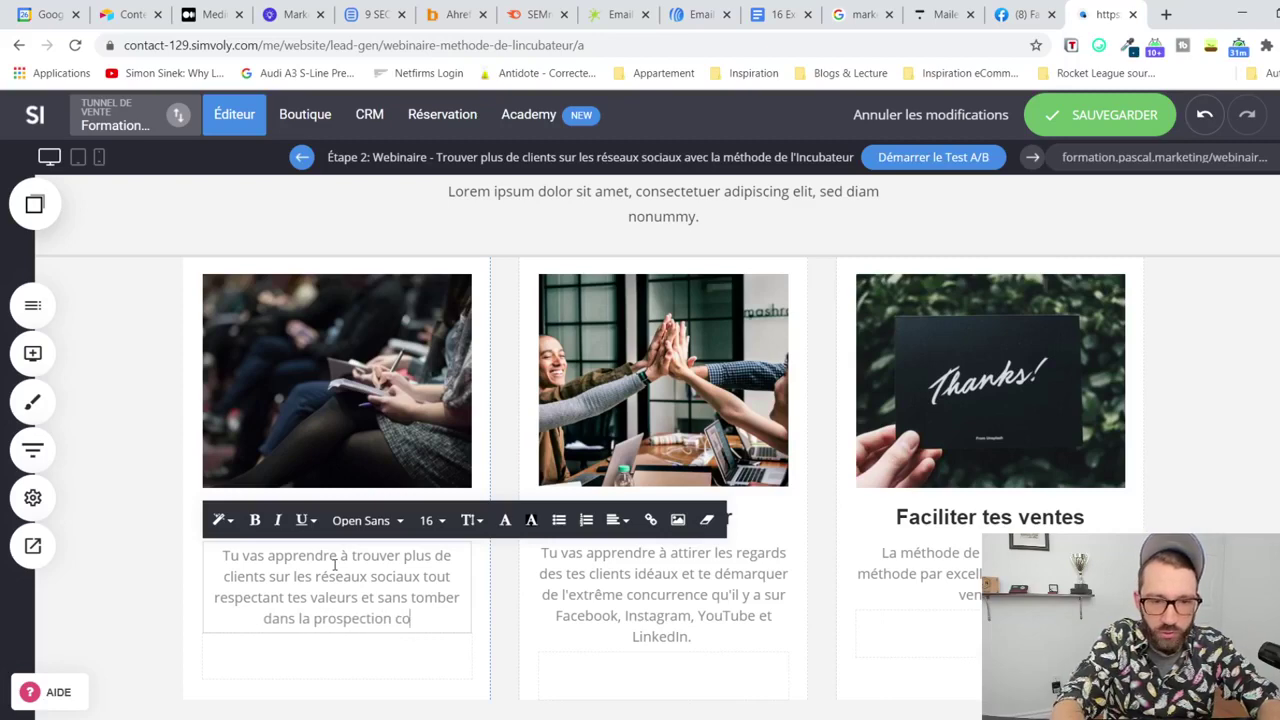
type("ûteuse et a")
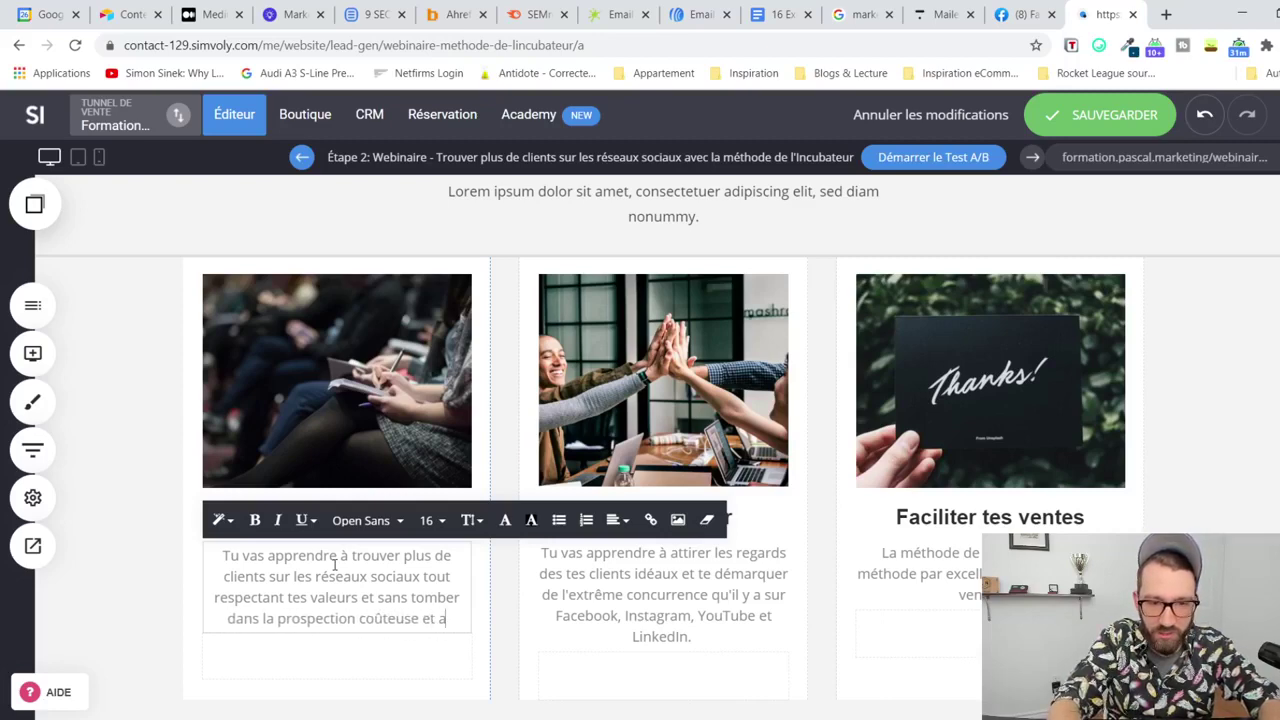
type("ggressive.")
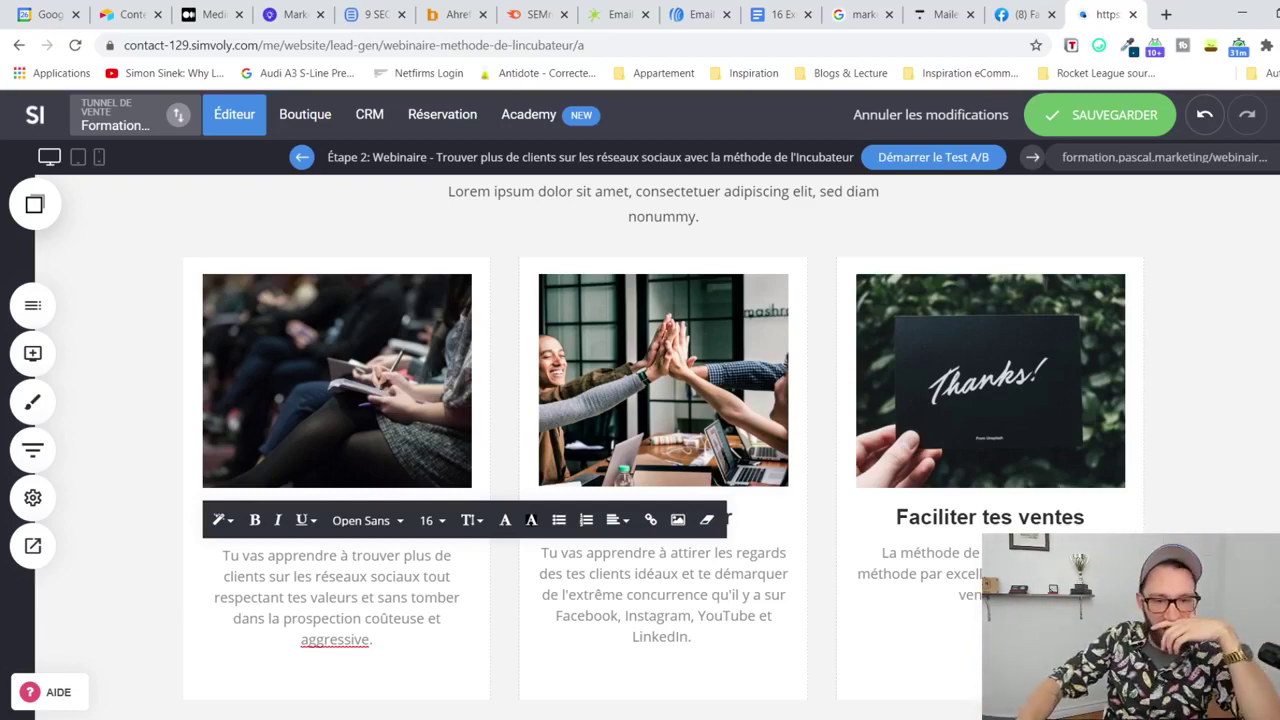
Step: Correct the spelling of the last word in the "Trouver plus clients" description to "agressive"
double_click(340, 641)
type("agressive")
left_click(509, 349)
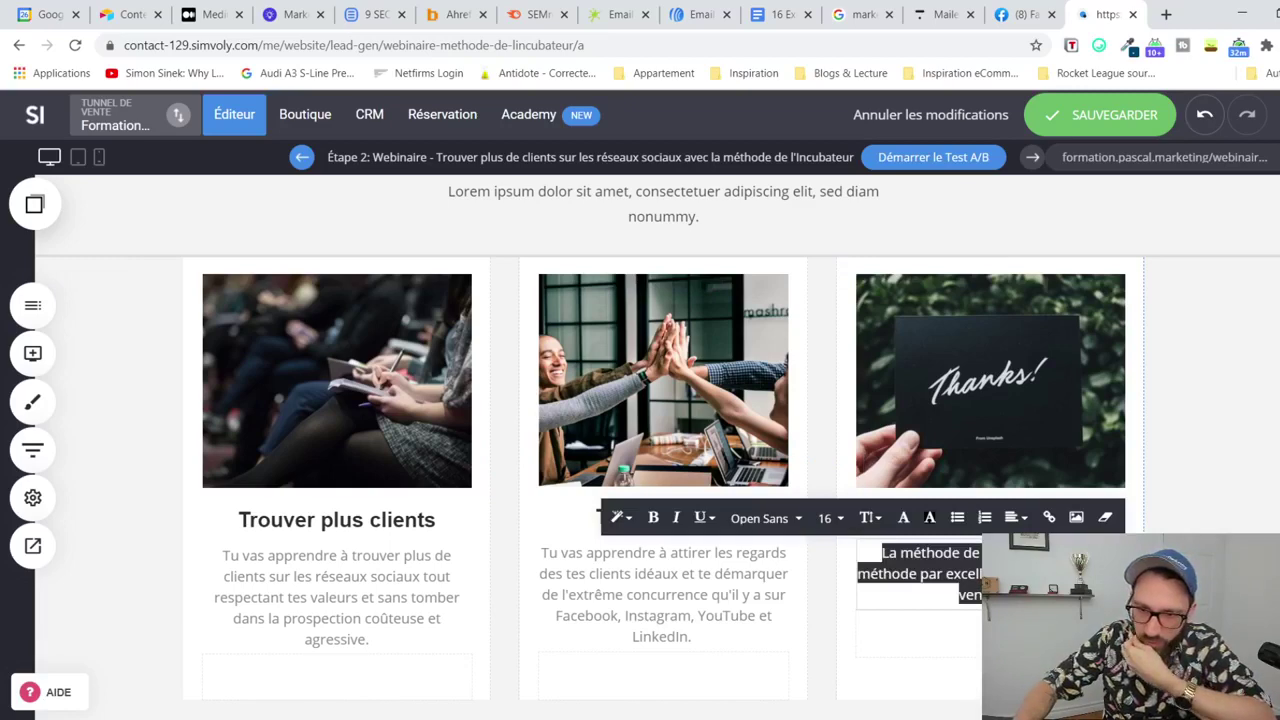
Step: Extend the "Faciliter tes ventes" description after "ventes" with a phrase starting "sans avoir à" and ending with "compliquées"
key("Right")
type("s :")
type("s")
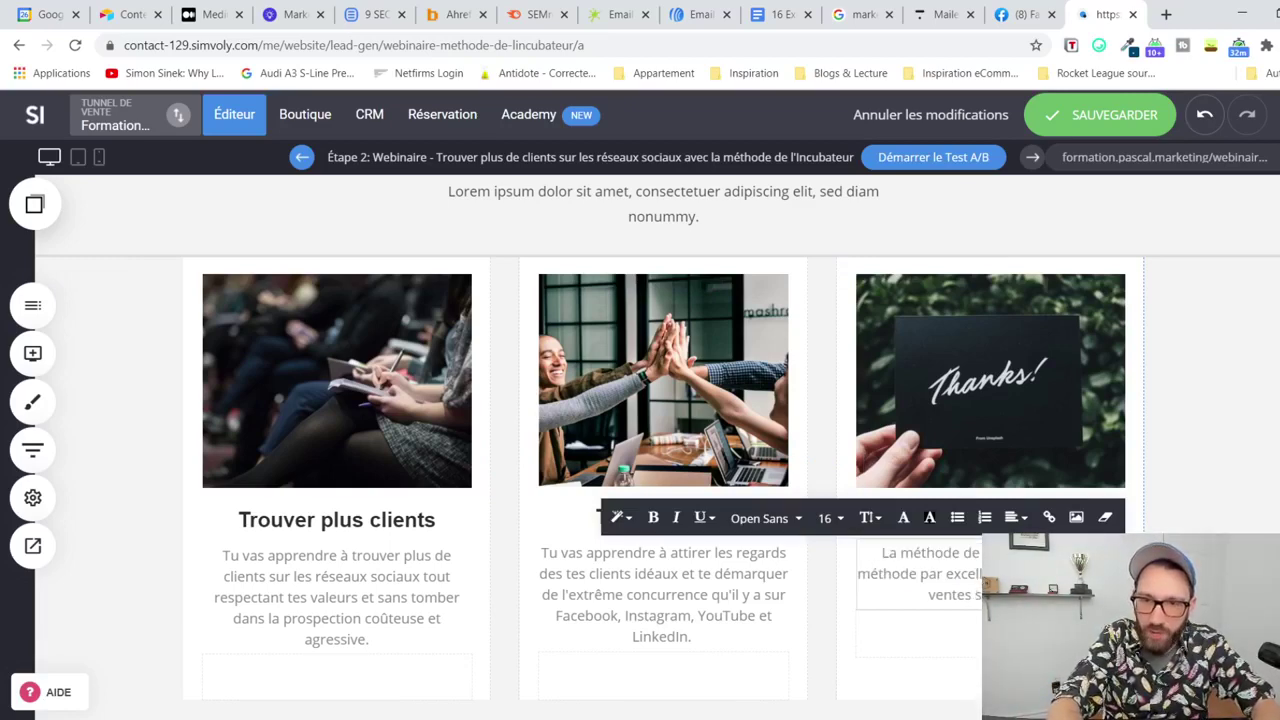
type("a")
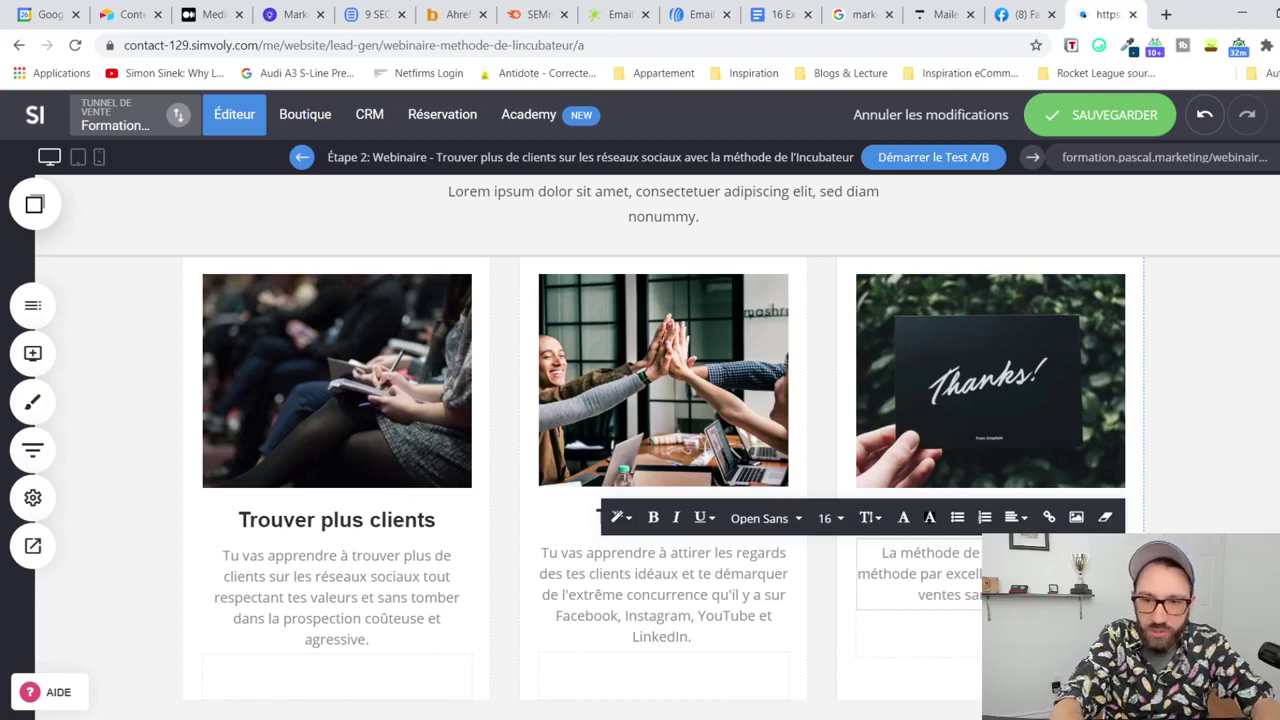
type("ns avo")
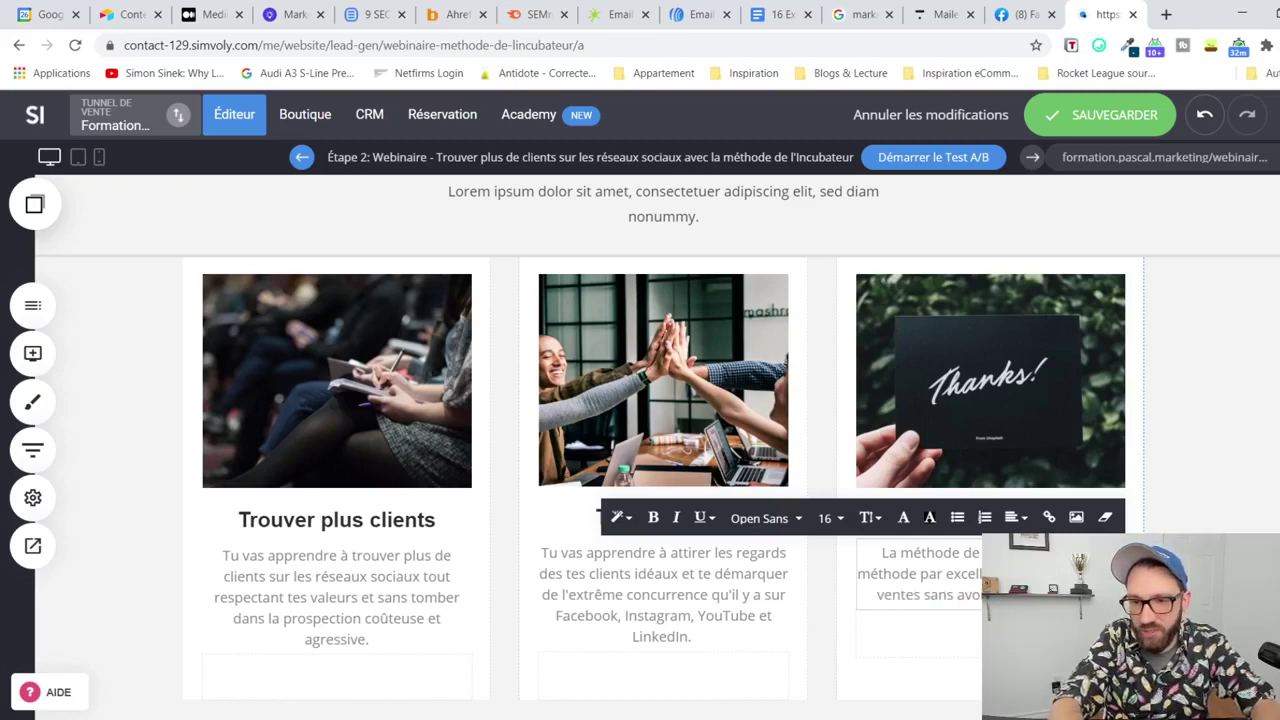
type("ir à démarcher comme un")
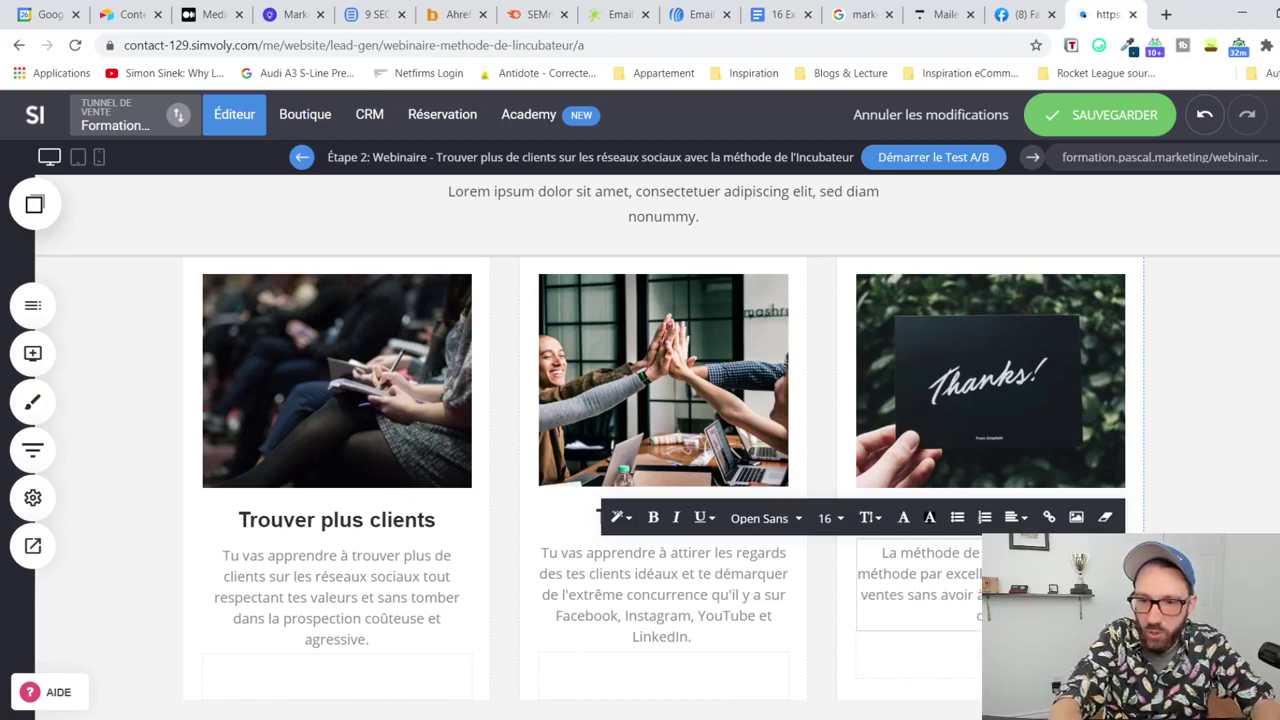
type("pliqué")
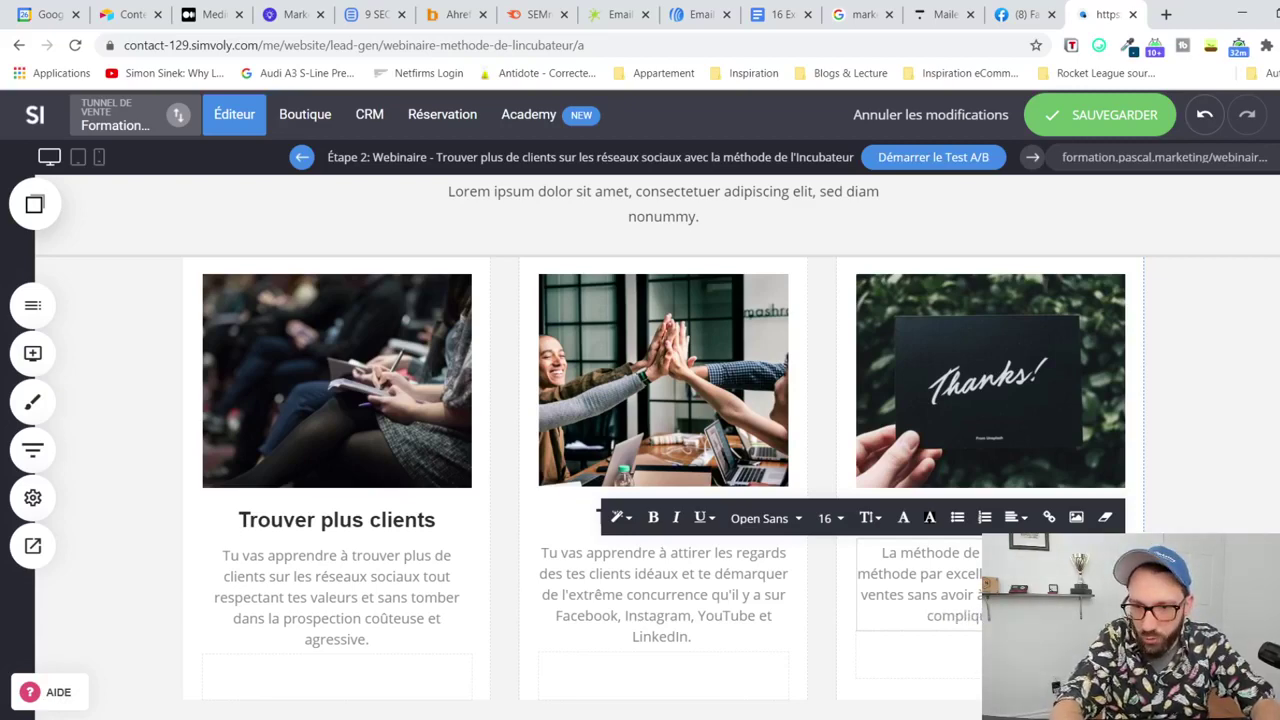
type("es.")
key("Escape")
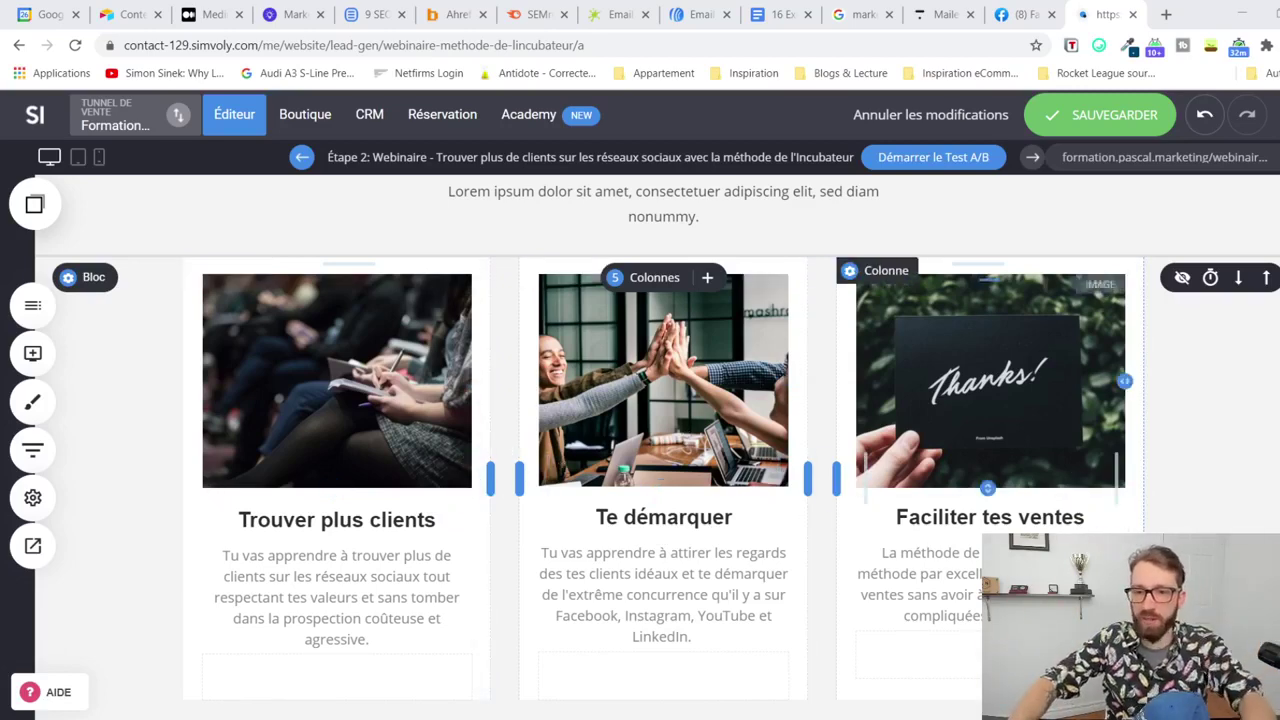
Step: Change the third card's title to "Gagne plus de temps"
triple_click(1035, 519)
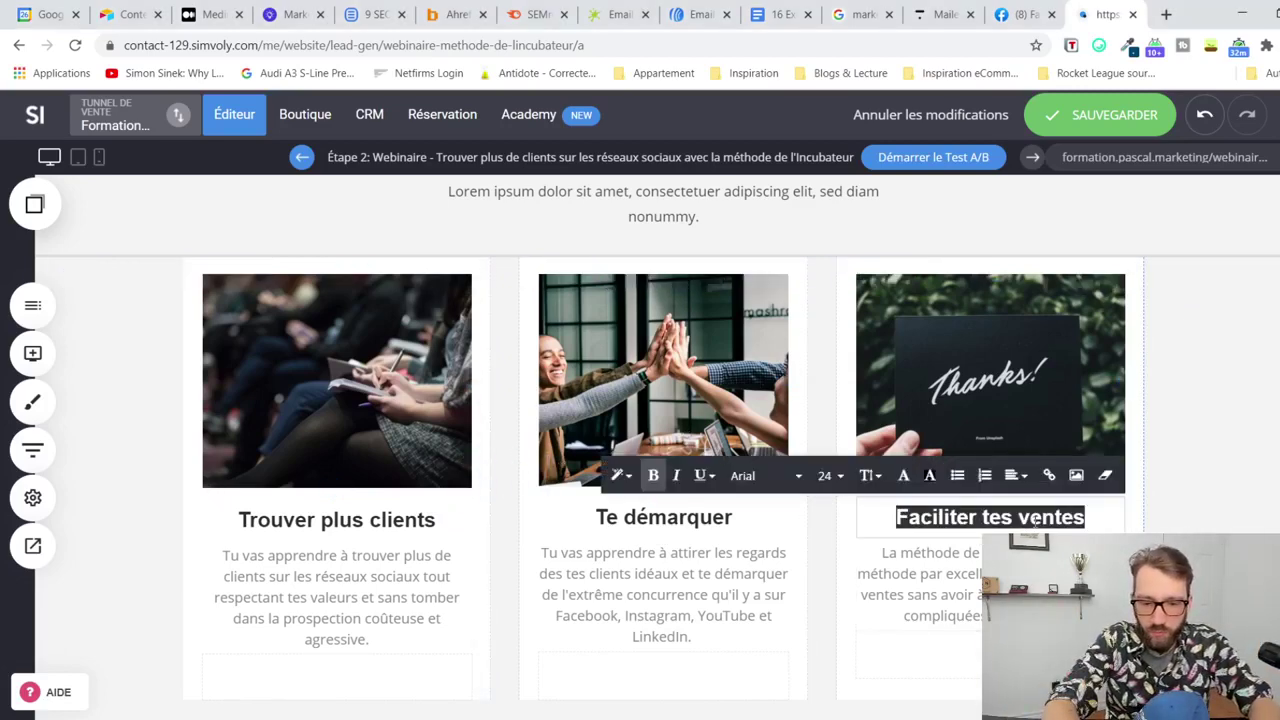
type("Gagne t")
key("BackSpace")
type("plus de temps")
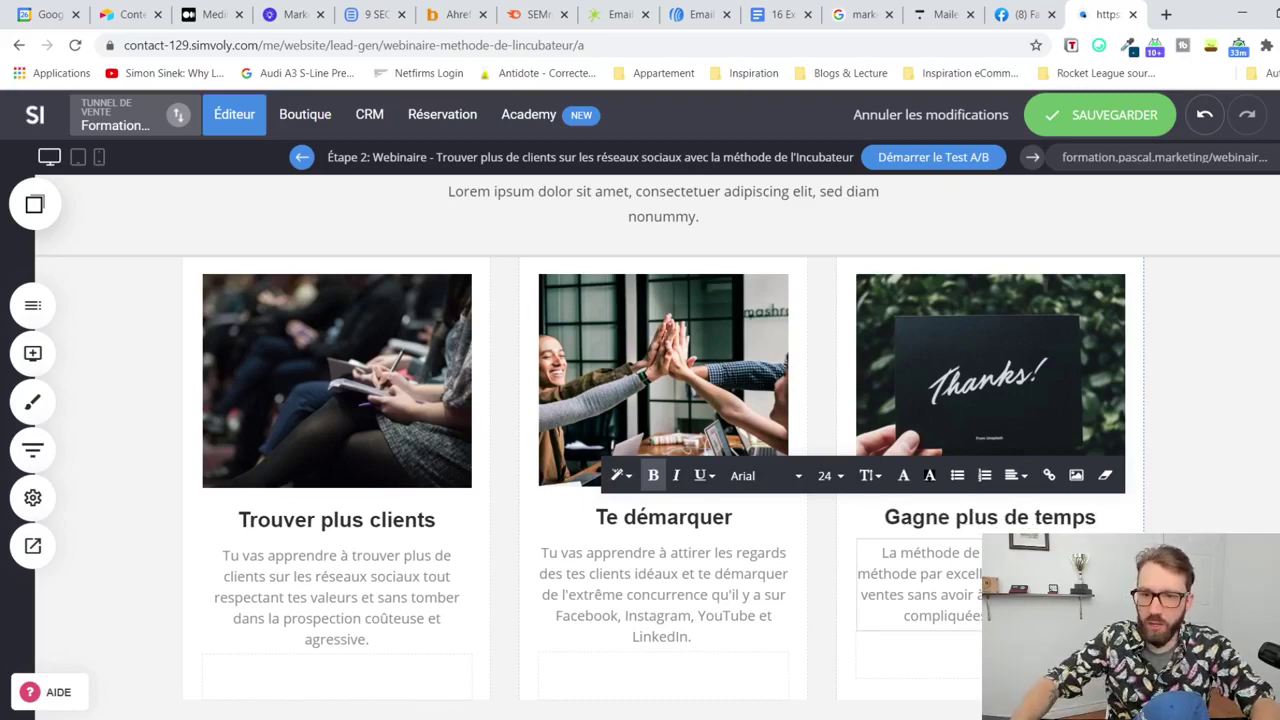
Step: Replace the description under "Gagne plus de temps" with a sentence starting "Gagne plus de temps" that presents a "stratégie simple"
triple_click(920, 584)
key("BackSpace")
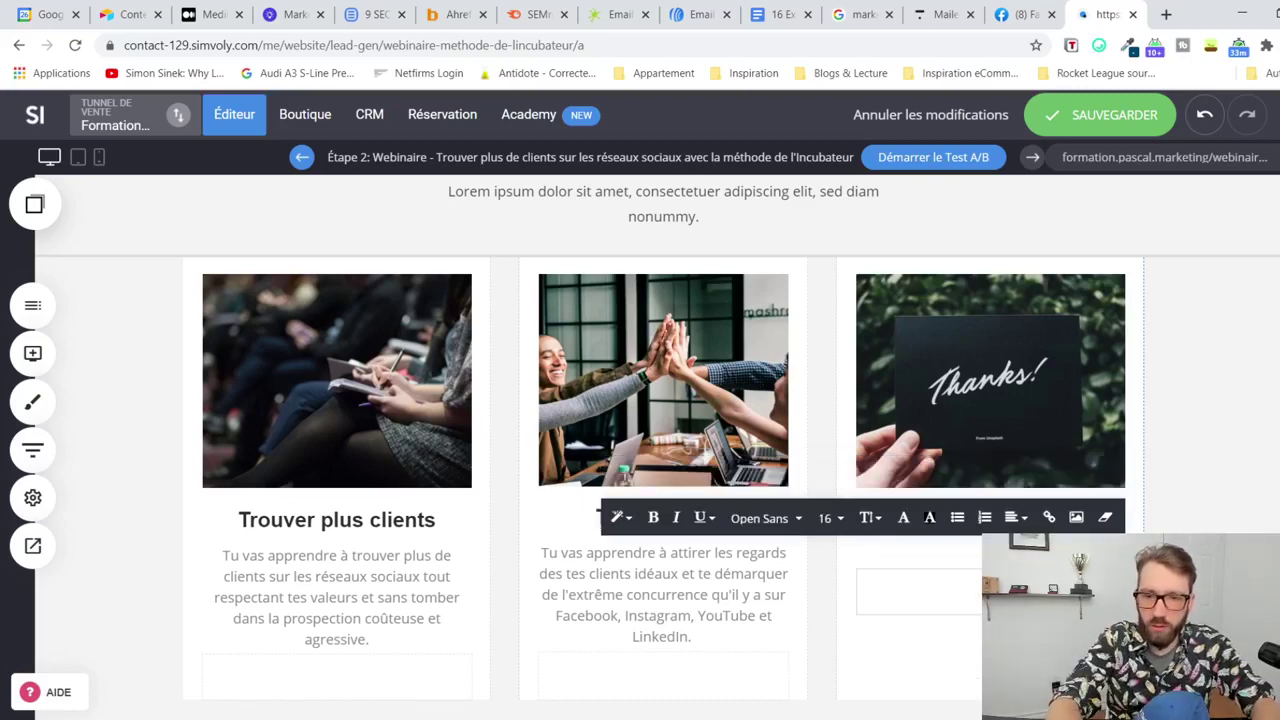
type("Gagne plu")
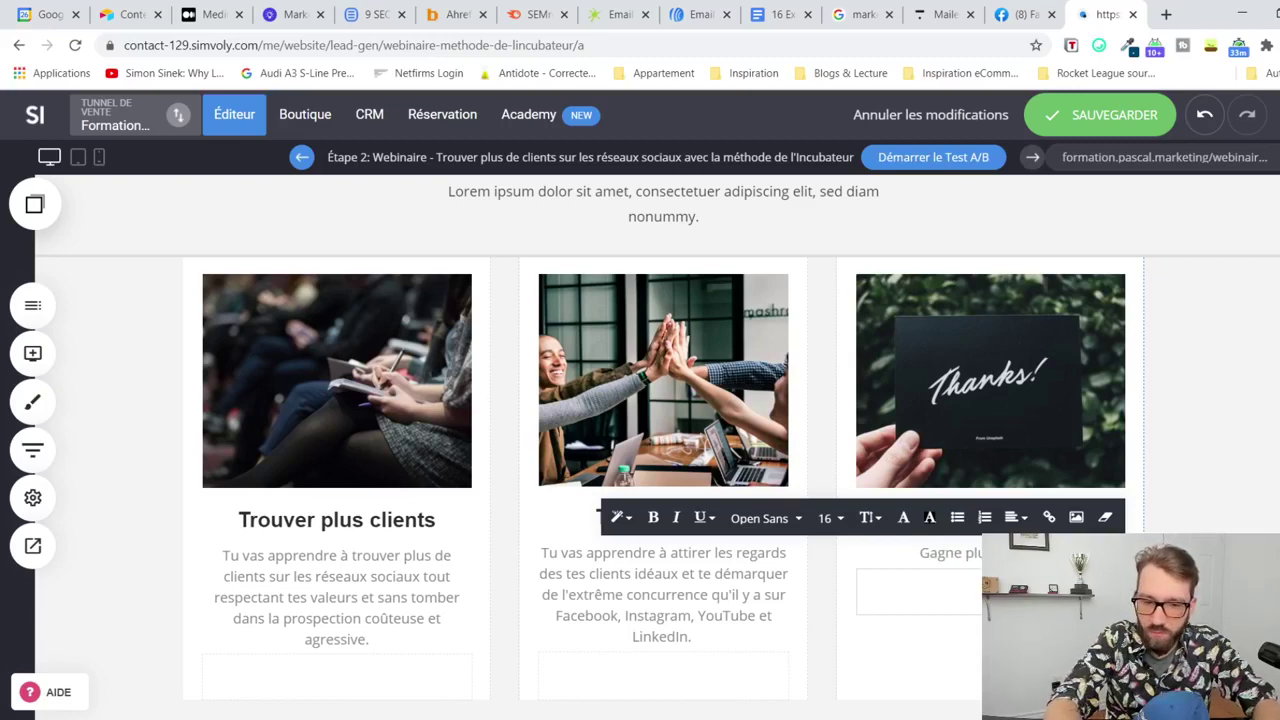
type("s de")
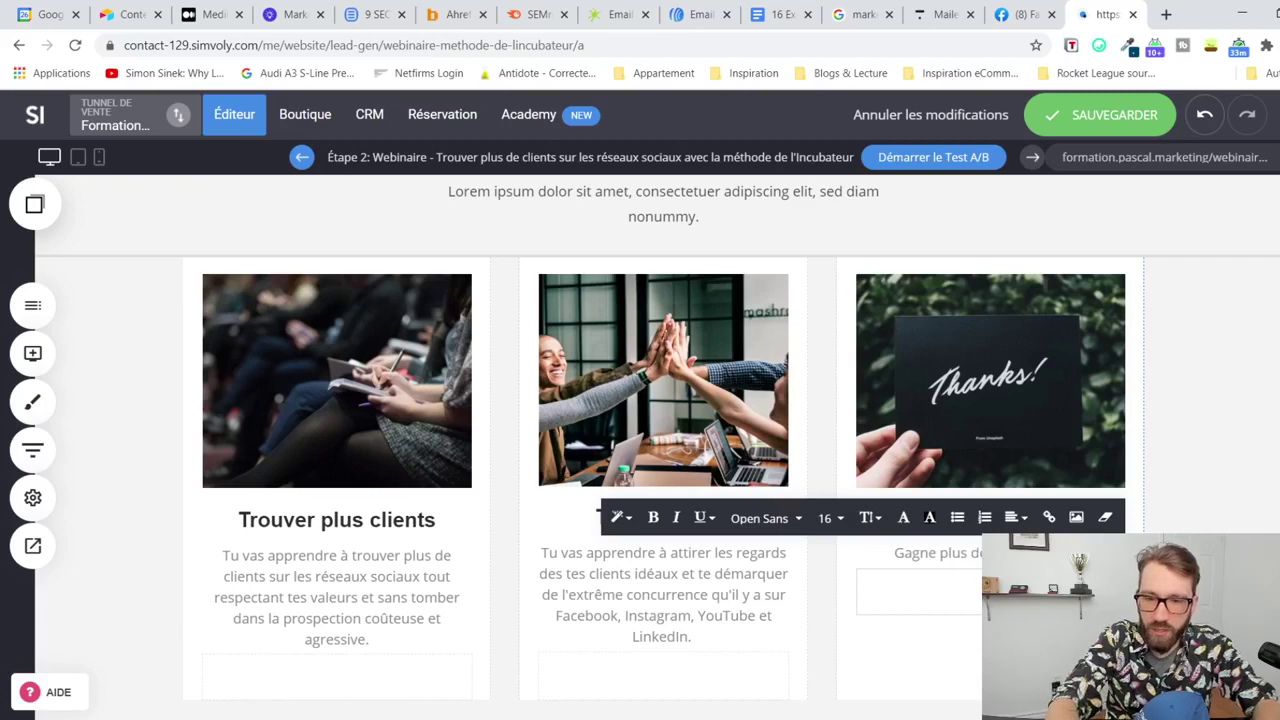
type(" temps grâce à l'aut")
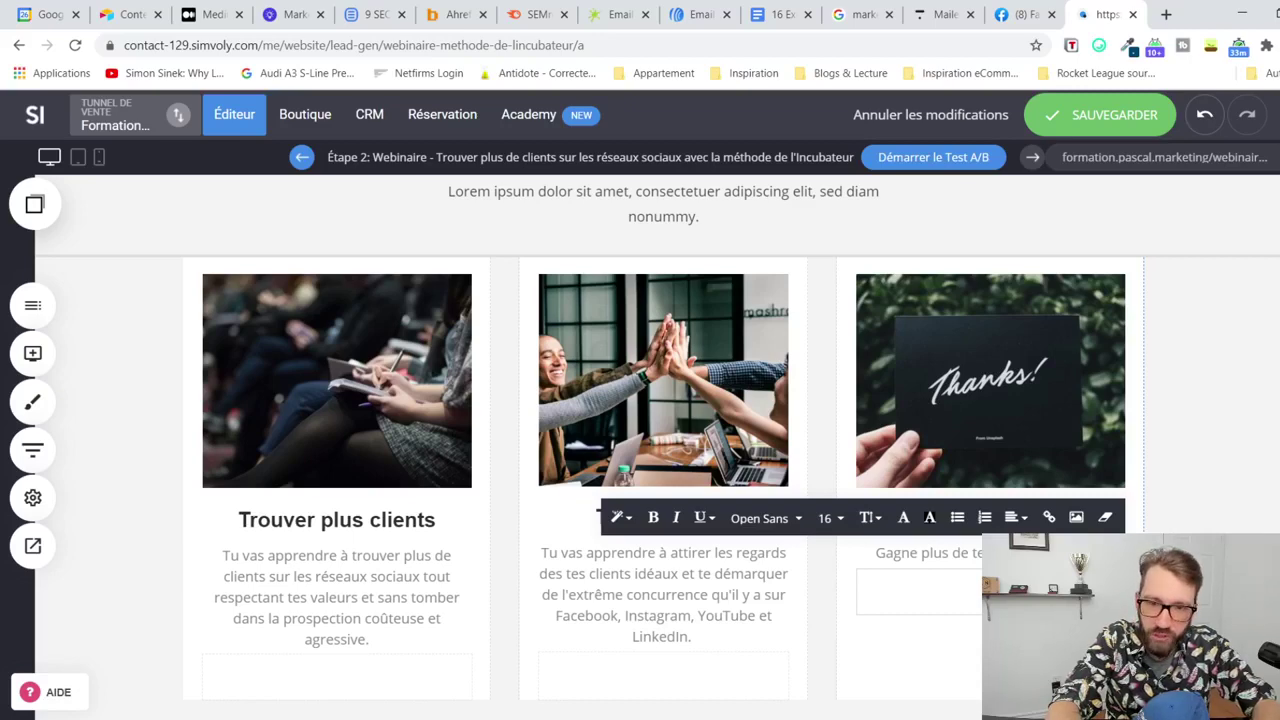
type("stratégie")
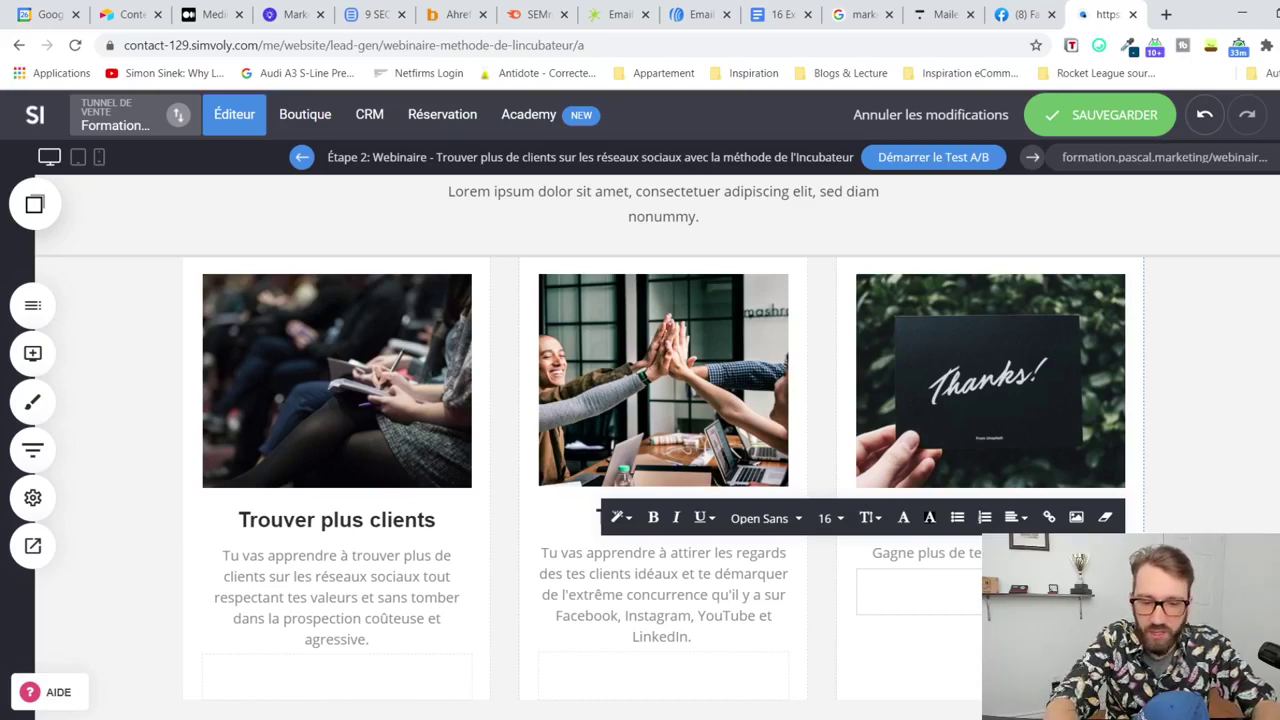
type(" de ")
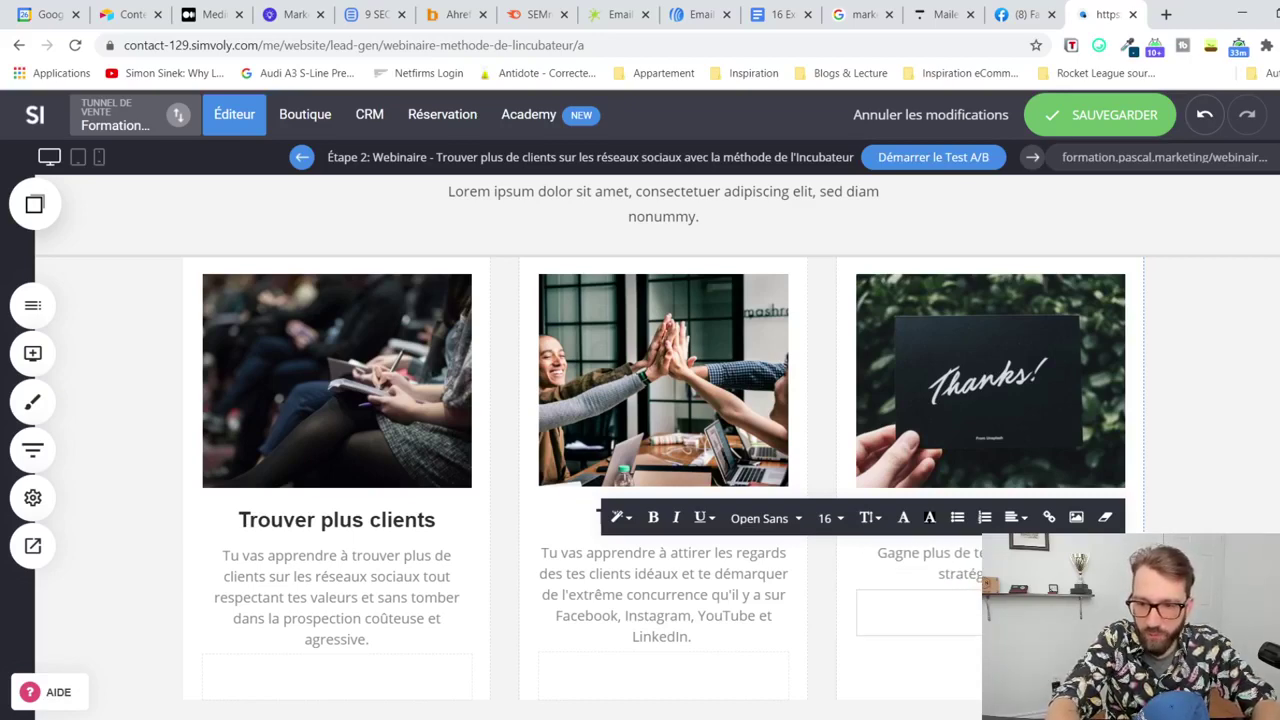
type("e")
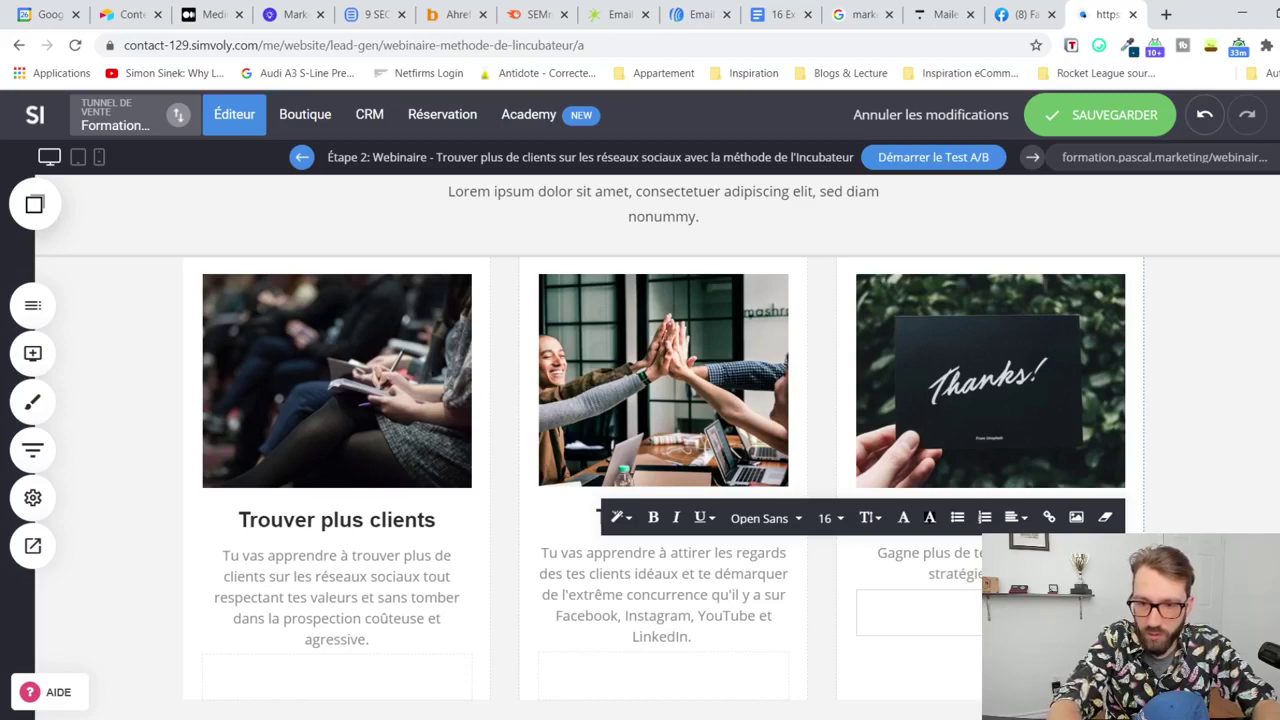
type(" et efficace pour den")
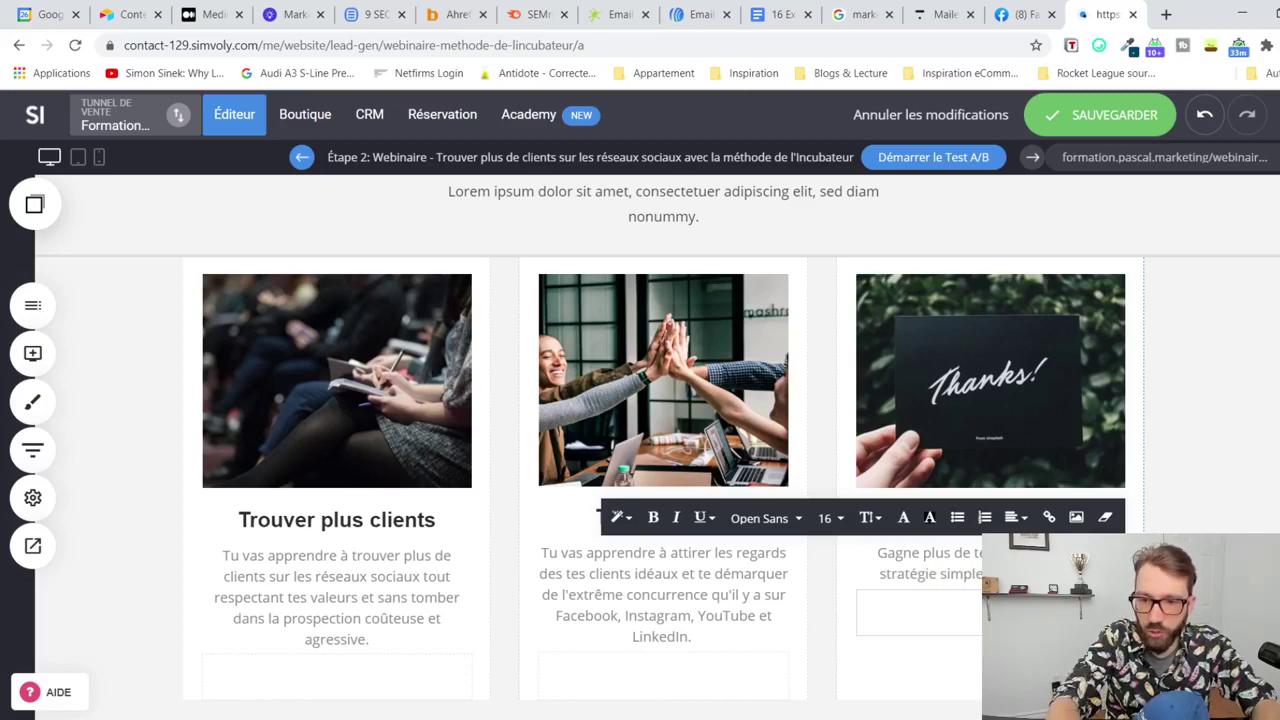
Step: Continue the "Gagne plus de temps" description with a clause containing "demande pas de"
type("ar")
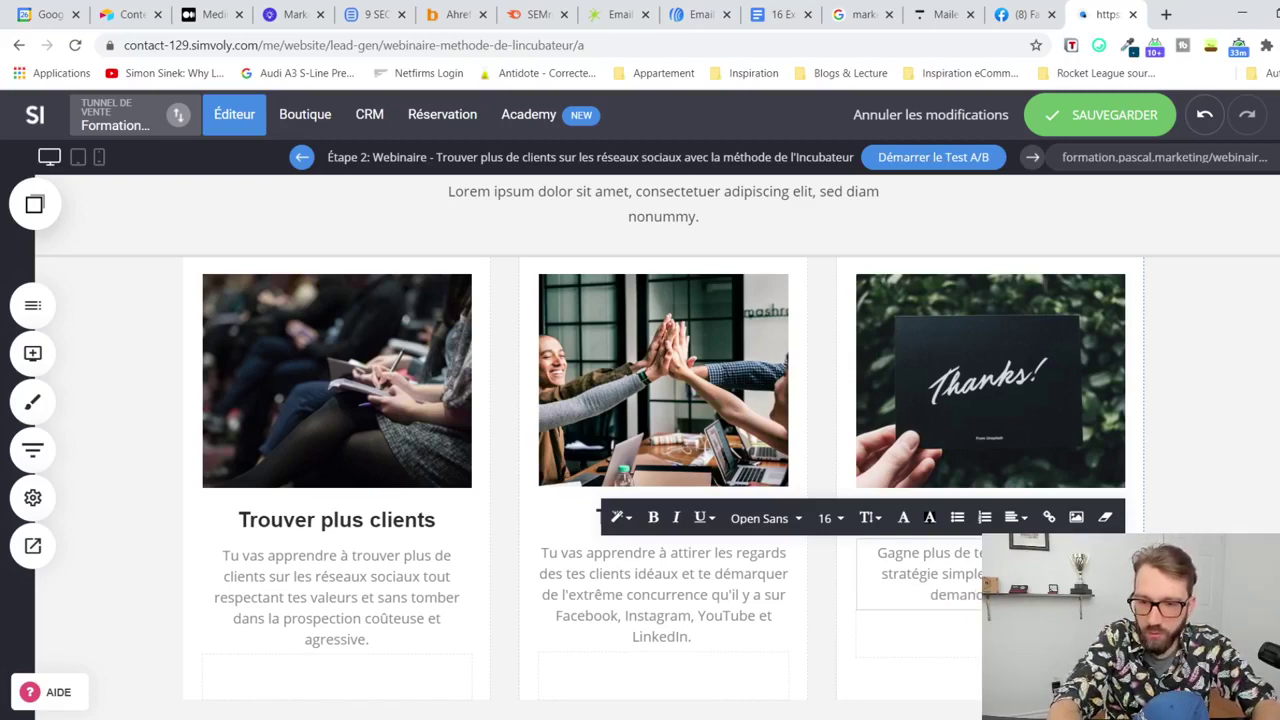
type("e")
type(" p")
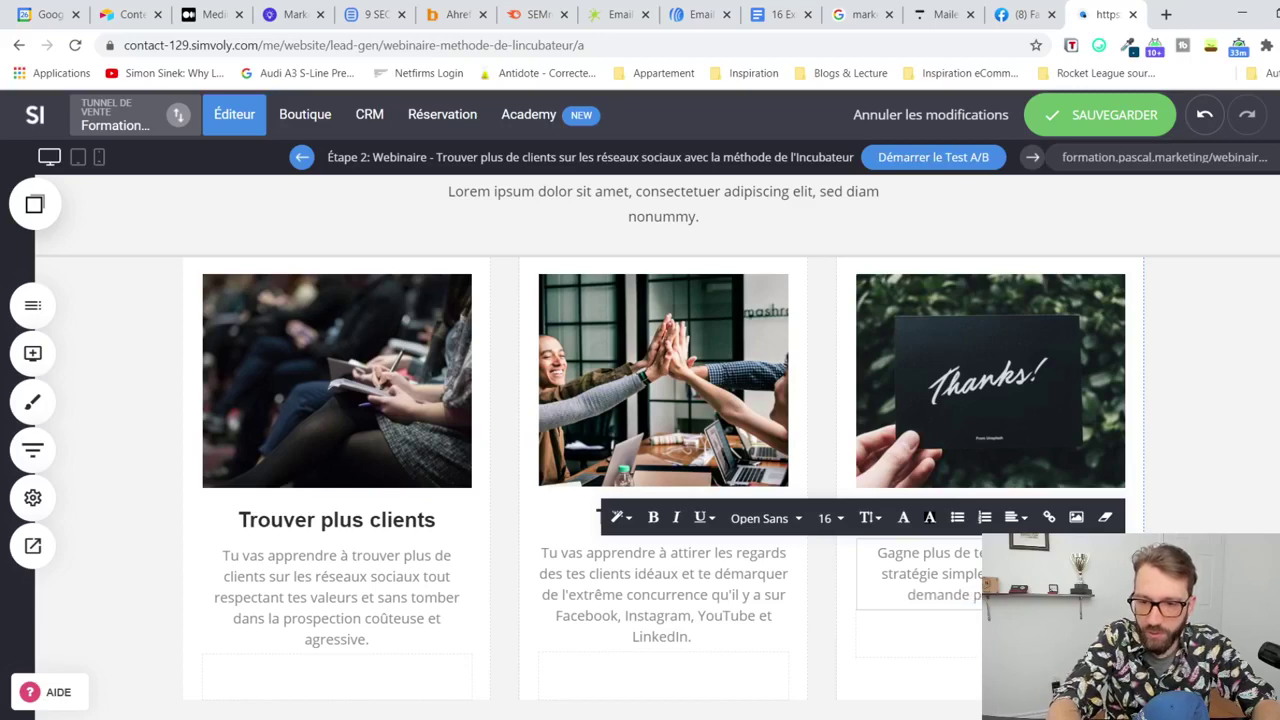
type("as de t'e")
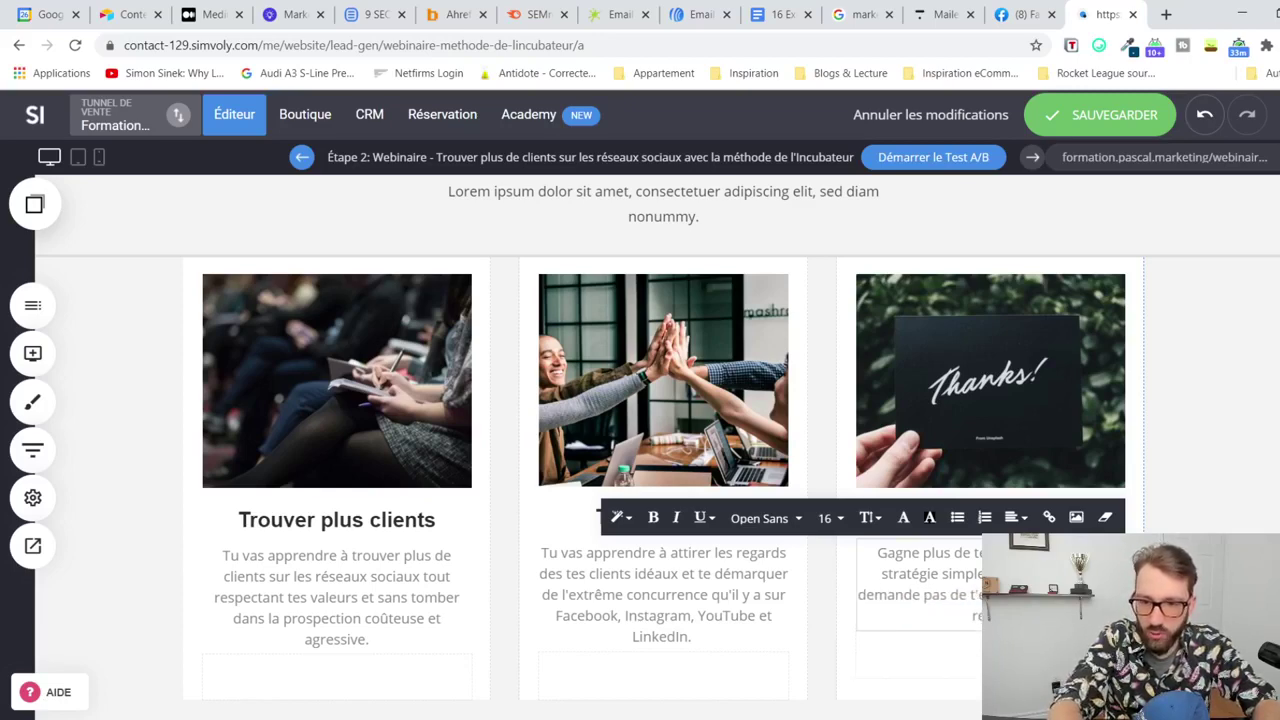
key("BackSpace")
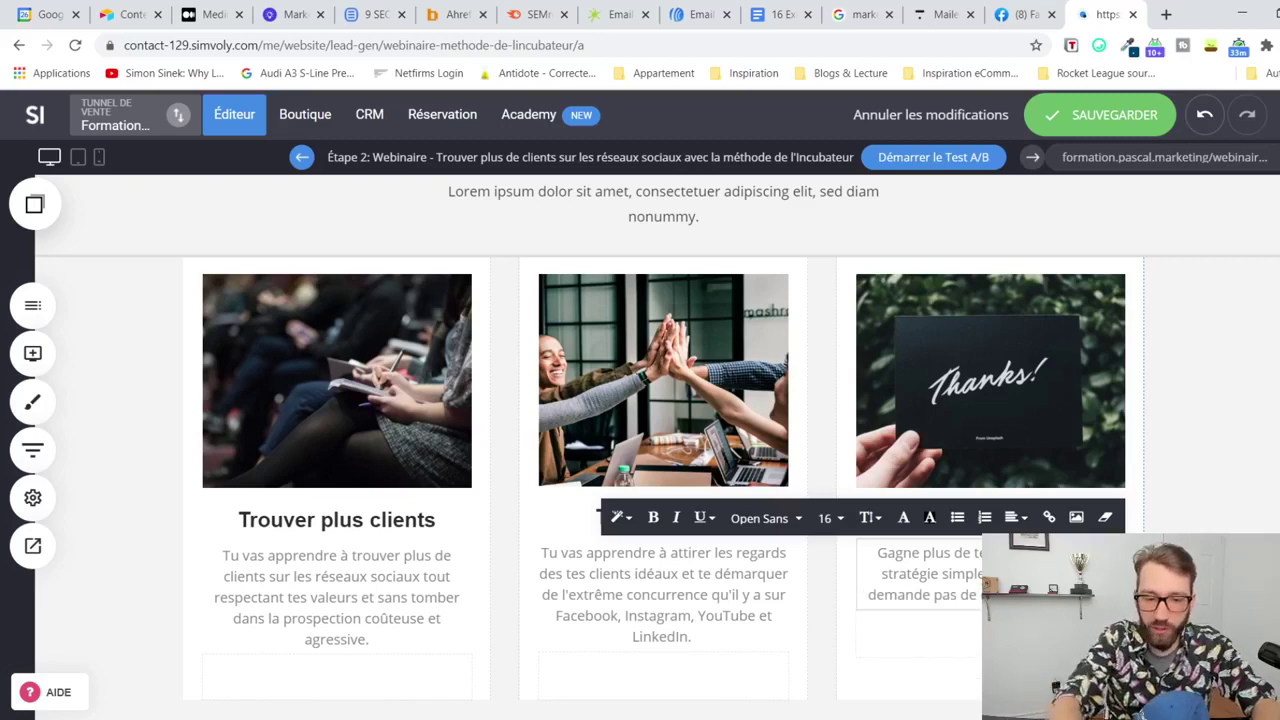
type("y consacrer plusie")
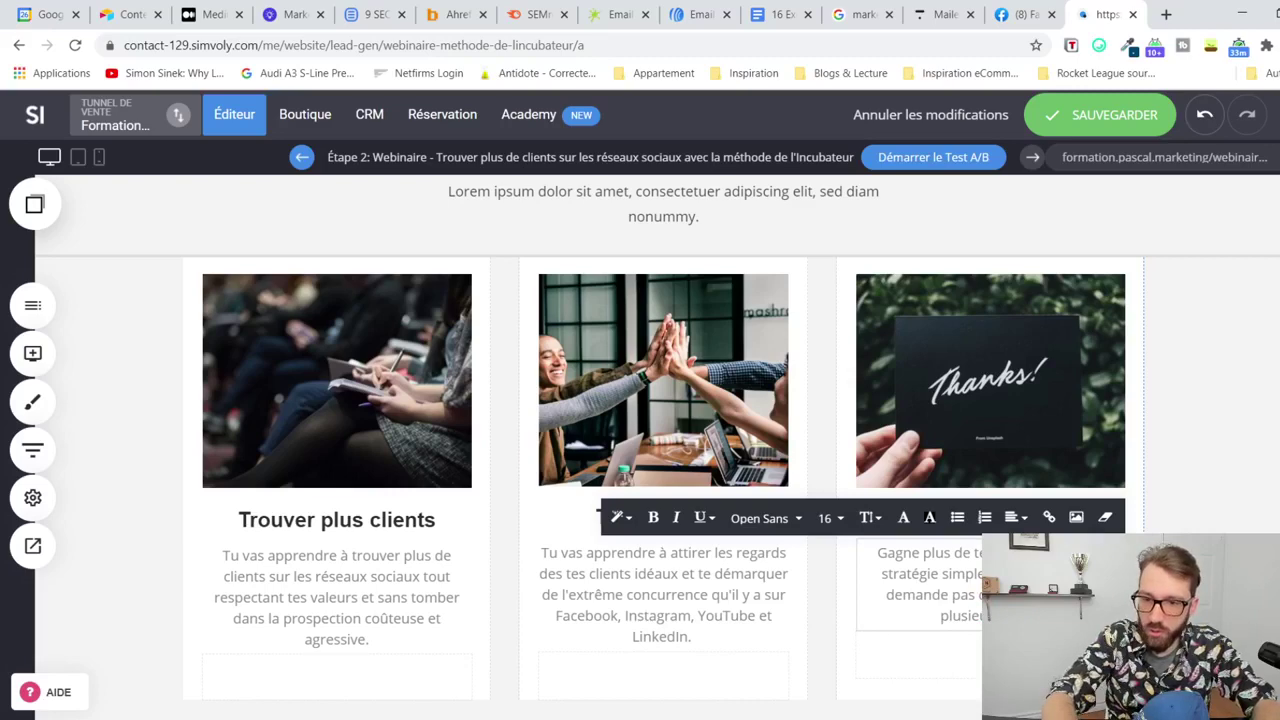
key("ctrl+z")
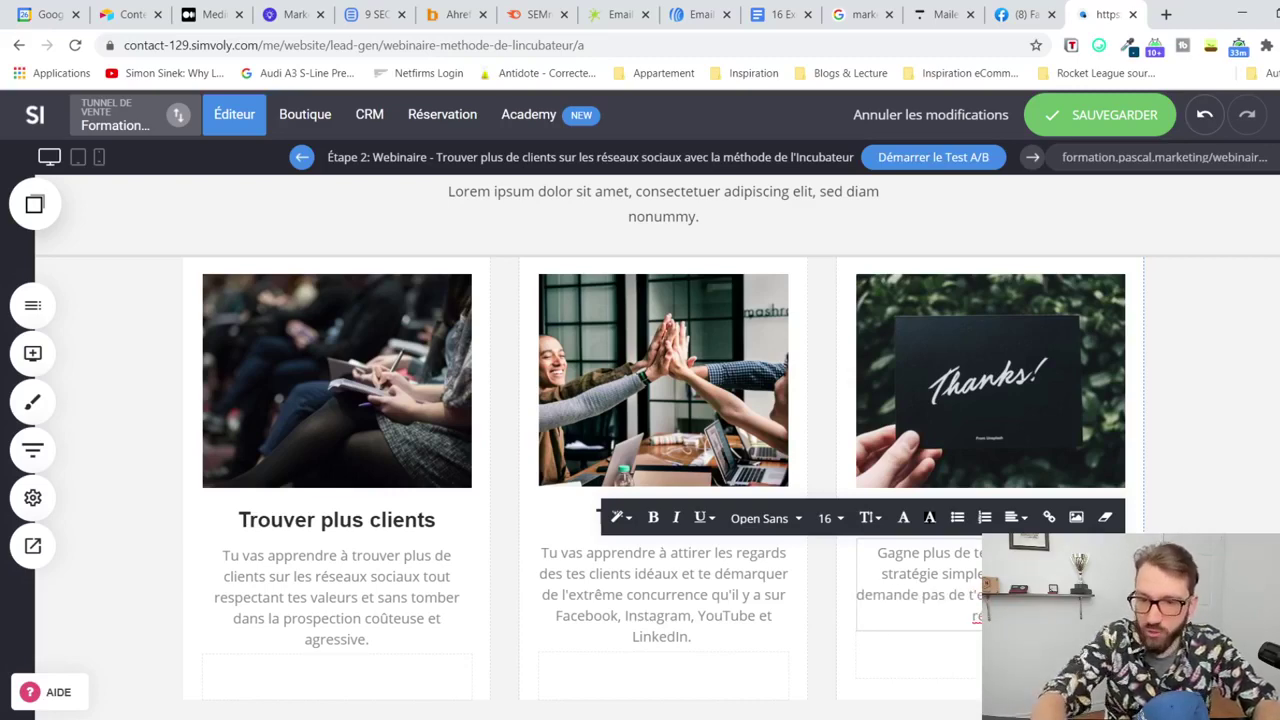
key("ctrl+y")
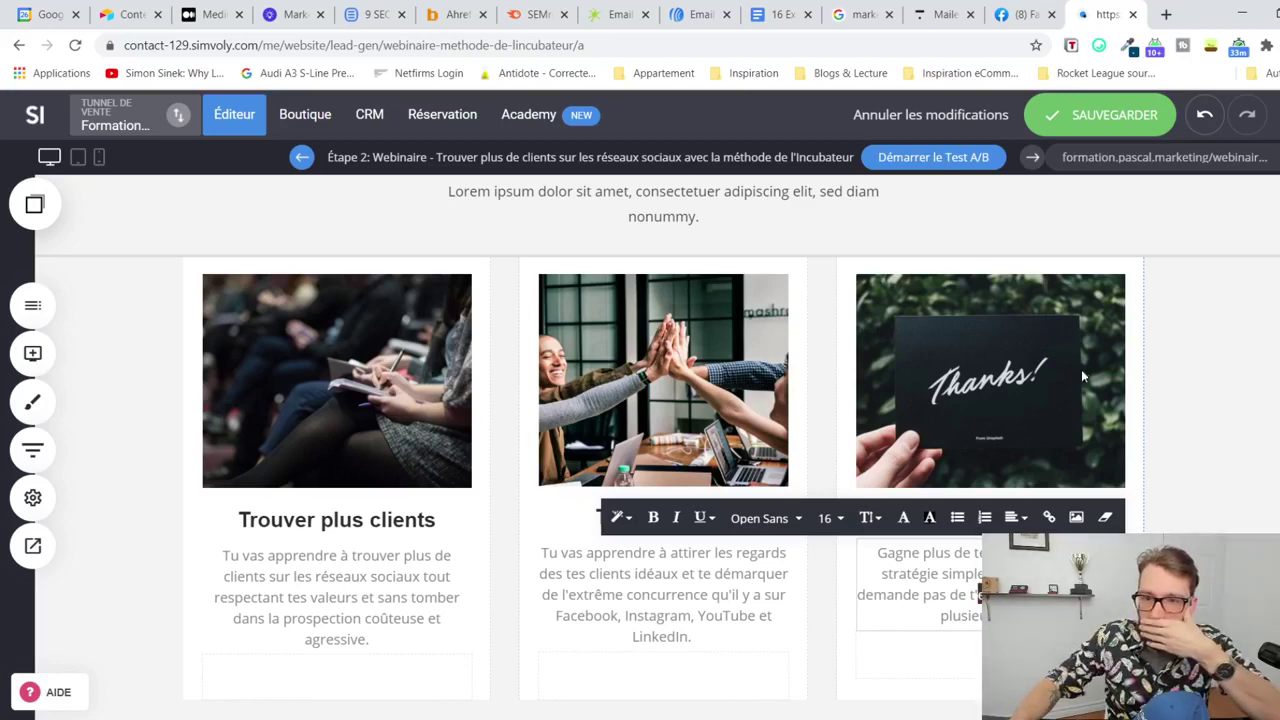
key("ctrl+z")
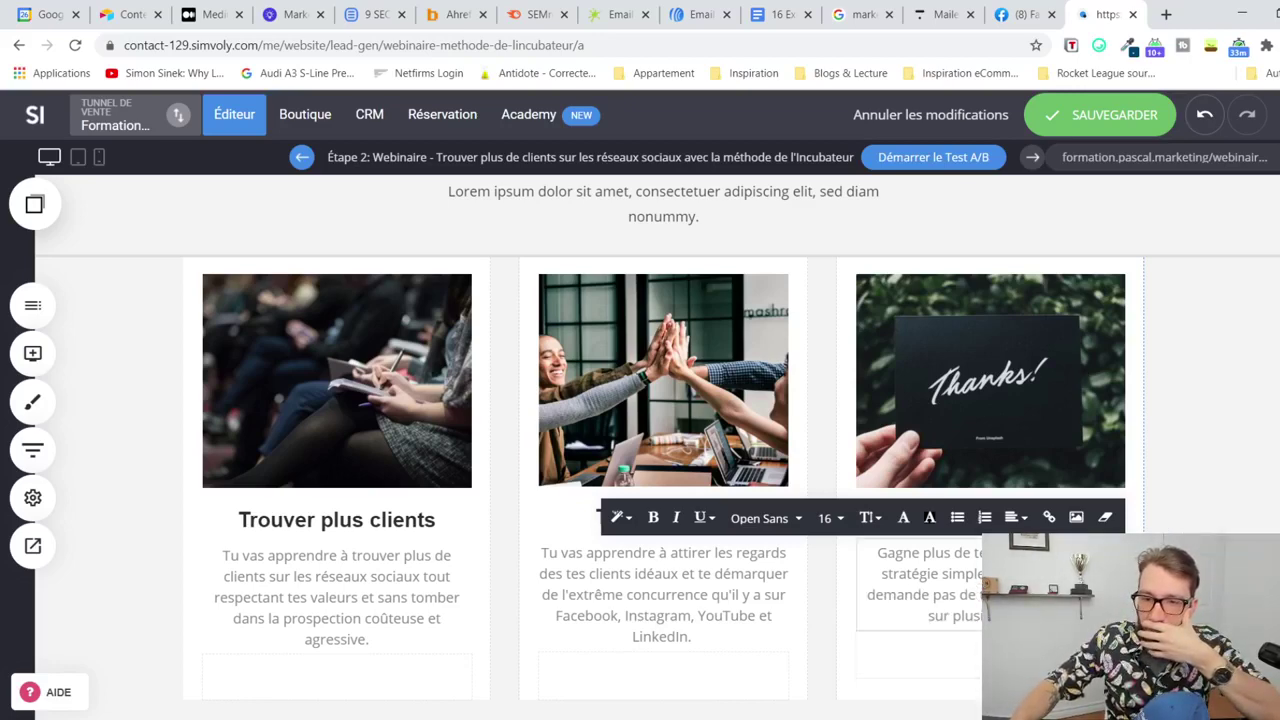
type("con")
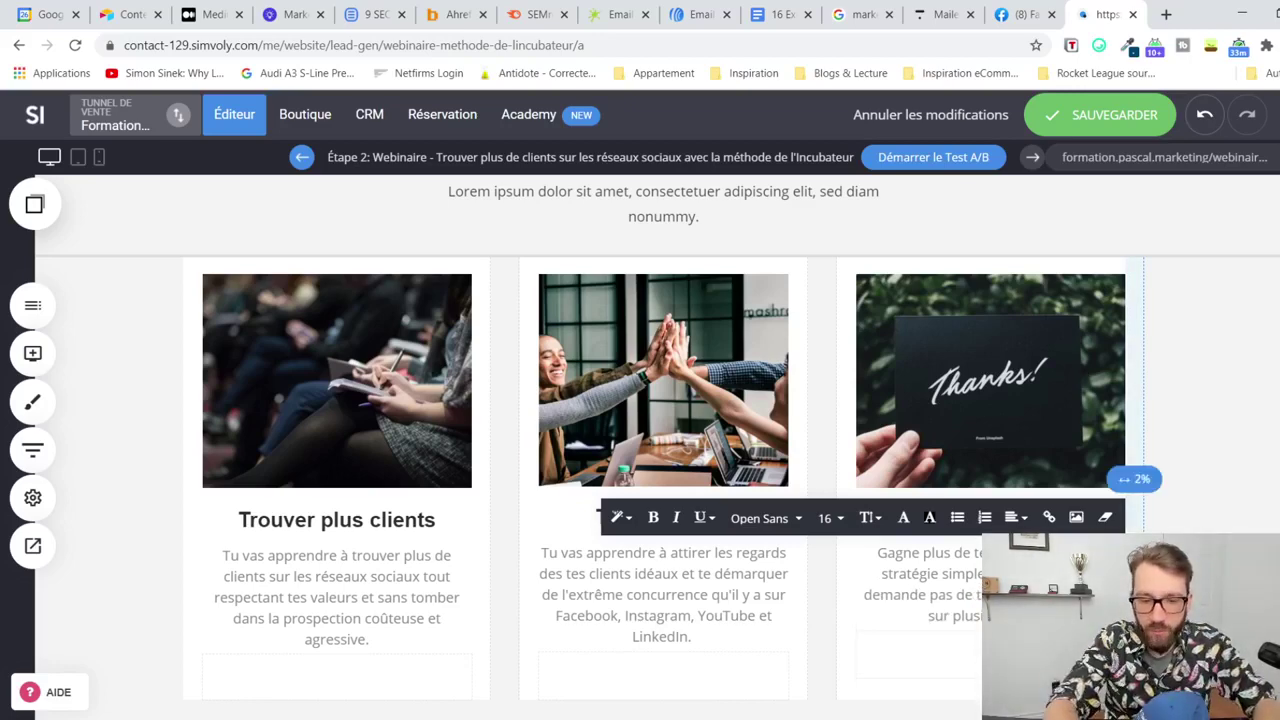
type("st")
key("BackSpace")
key("BackSpace")
key("BackSpace")
key("BackSpace")
key("BackSpace")
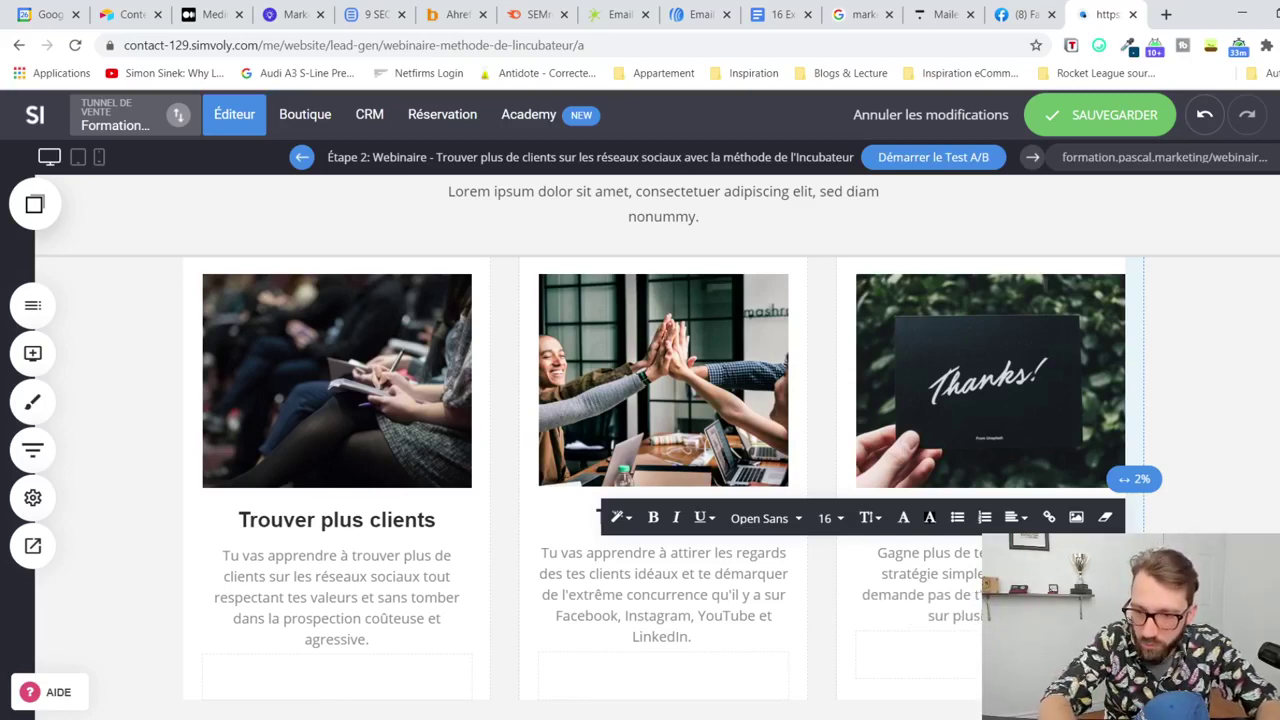
Step: Extend the "Gagne plus de temps" description with "constamment publier sur les réseaux" and save the page
type("constamment pu")
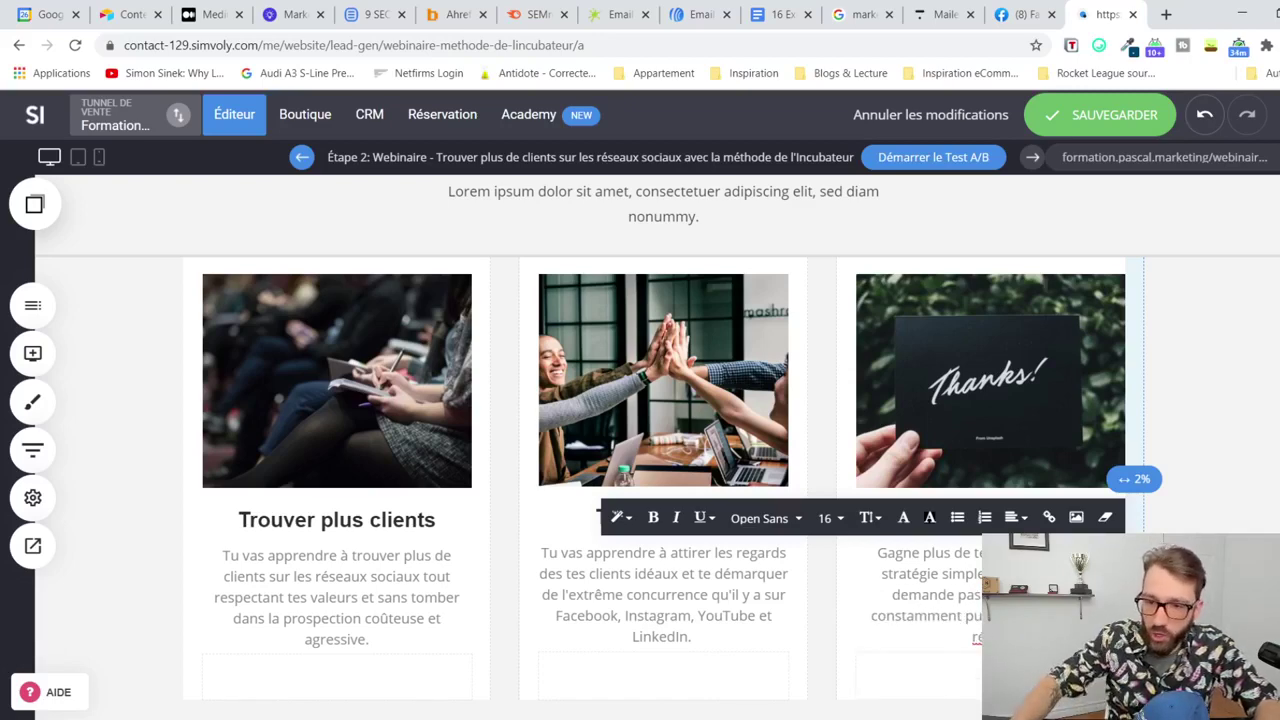
type("bli")
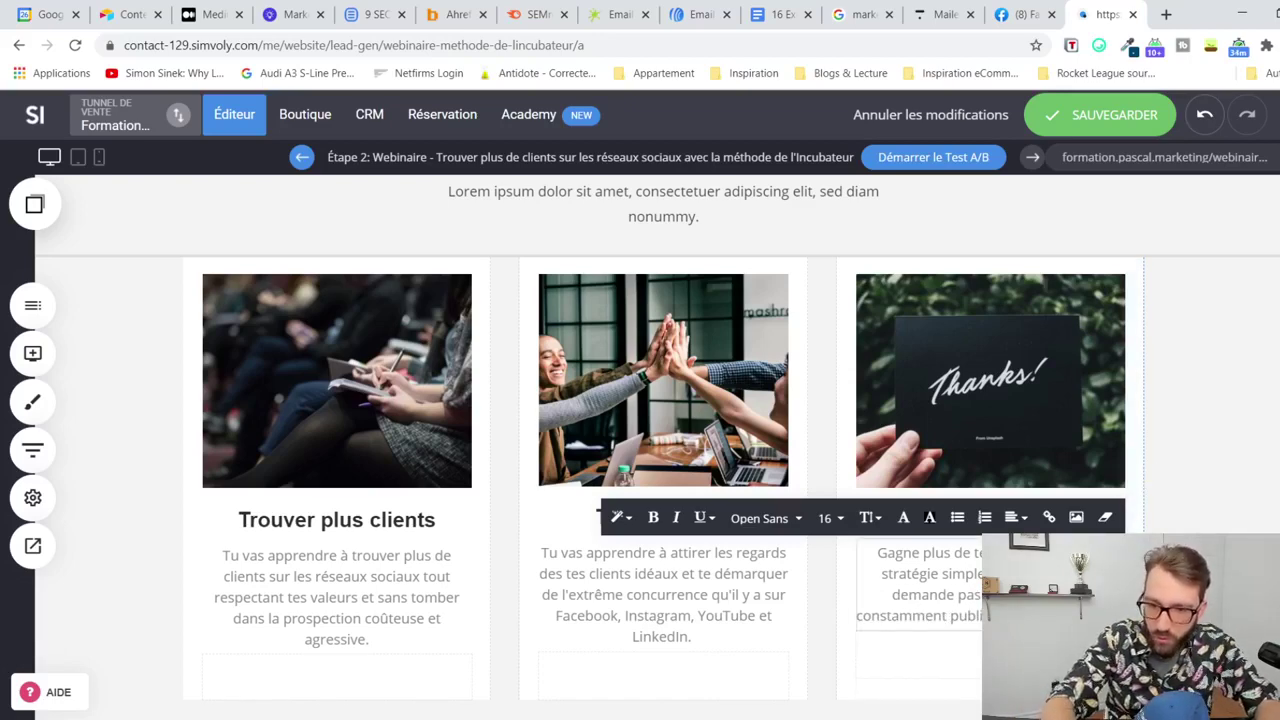
type("er sur les rés")
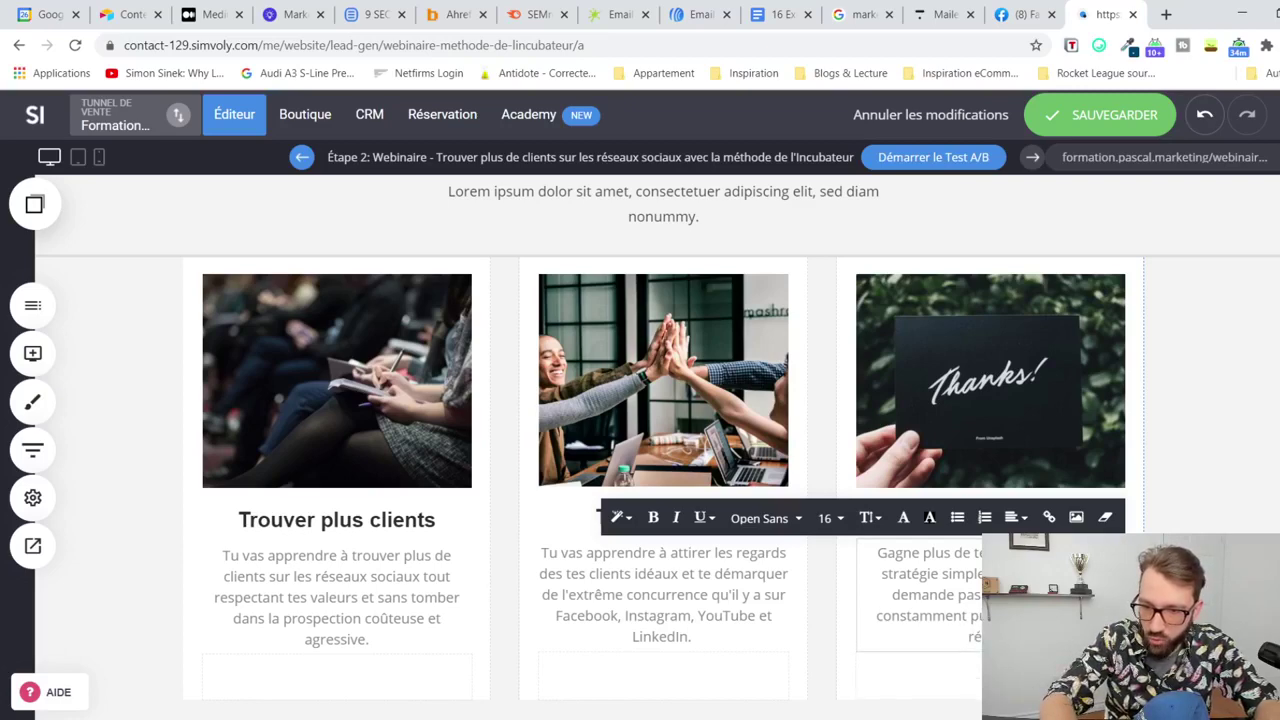
type("e")
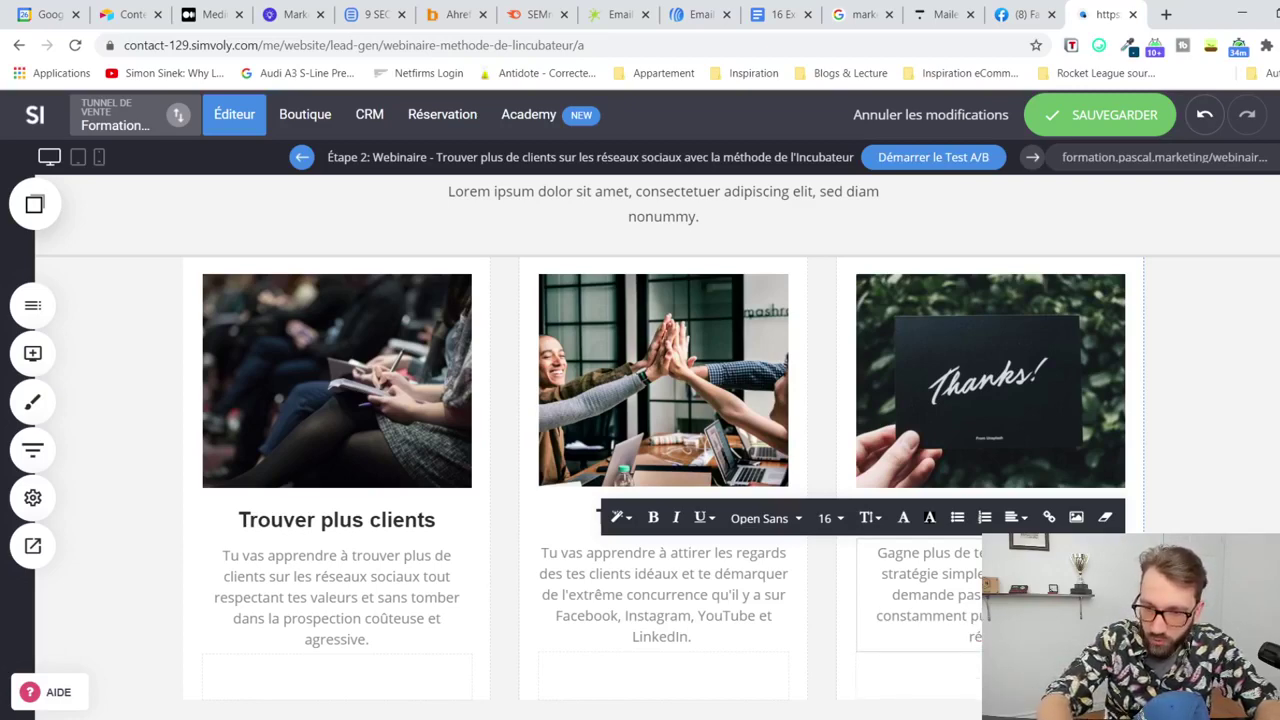
type("au")
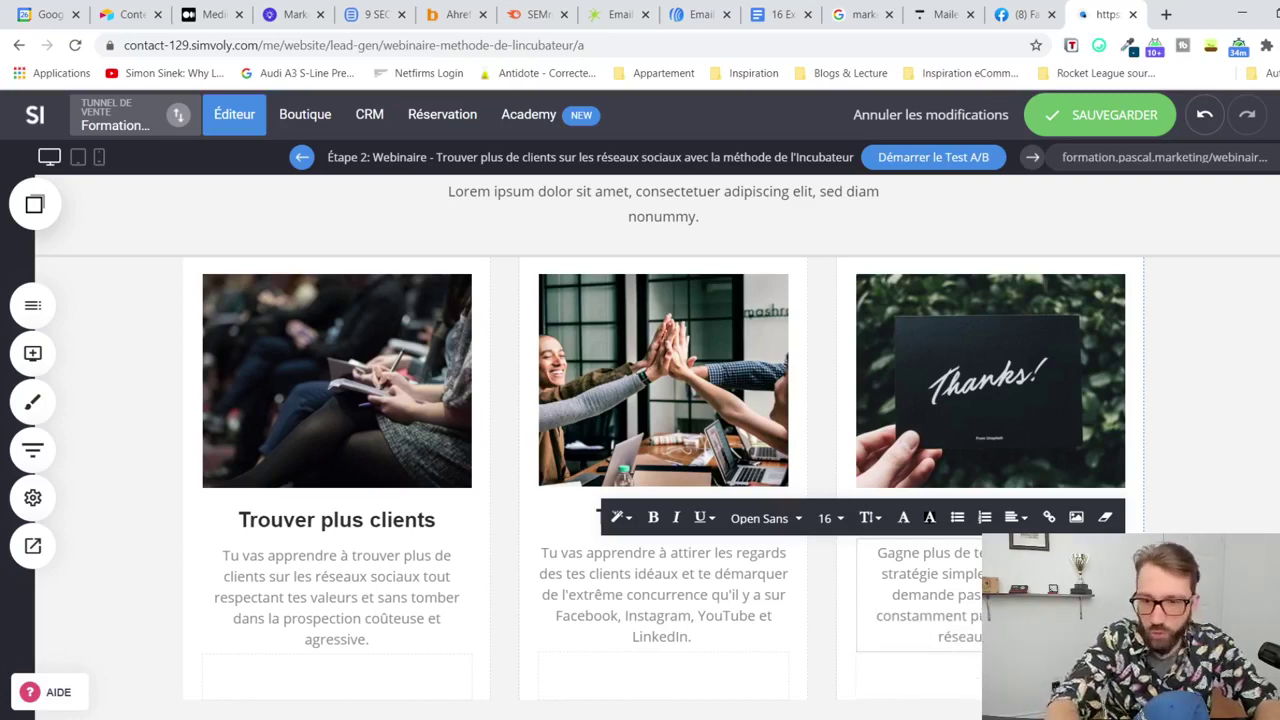
left_click(1143, 393)
left_click(1100, 116)
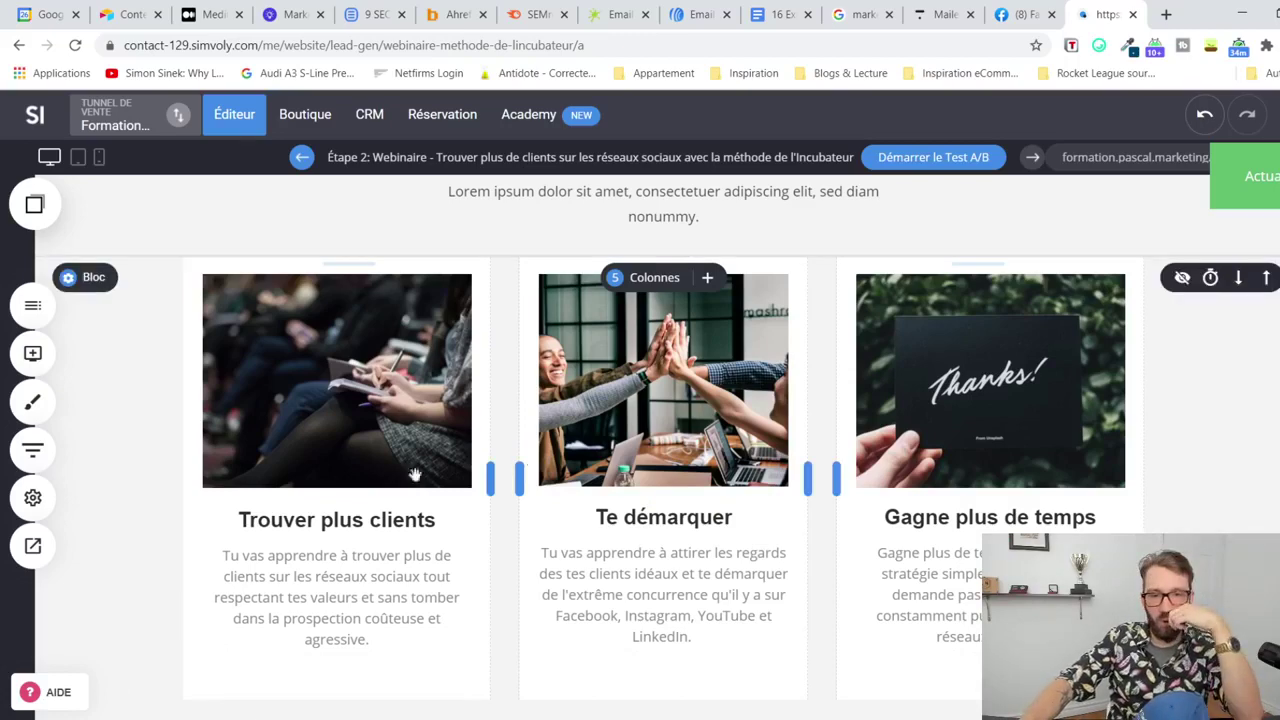
Step: Slightly tighten the gap between the third card's image and its title, and save the page
left_click_drag(981, 497, 988, 499)
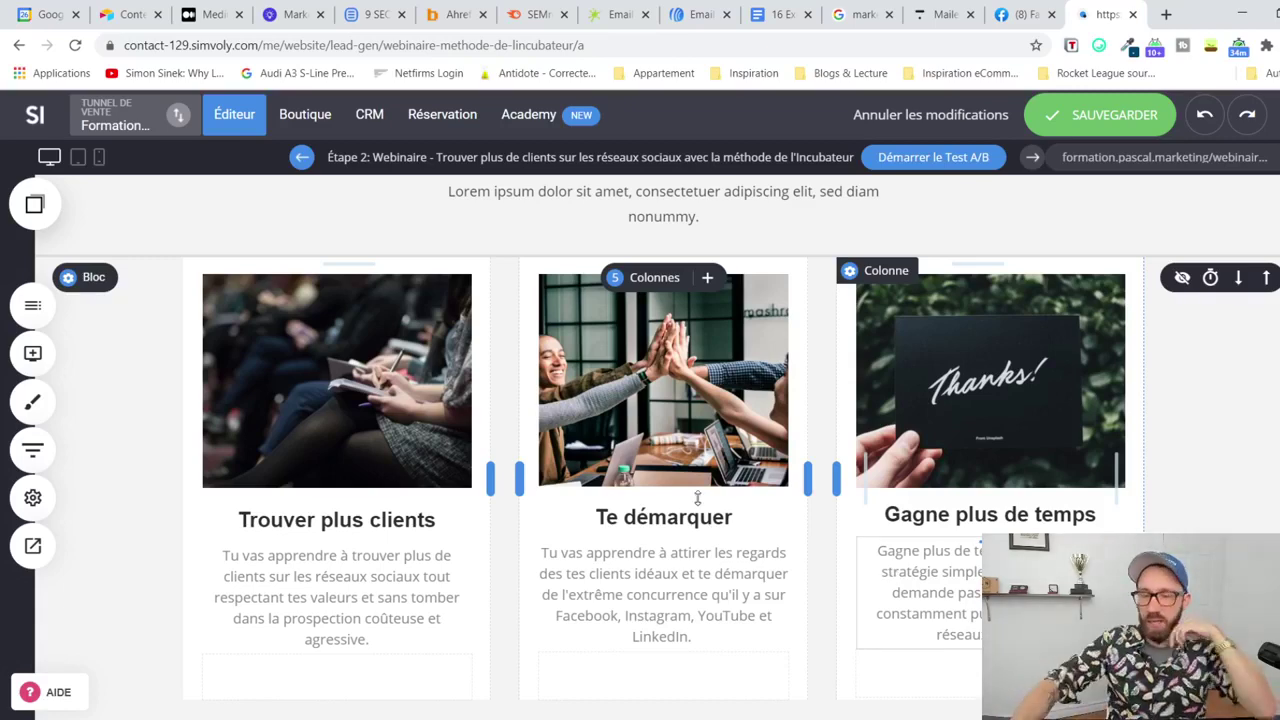
left_click(1052, 134)
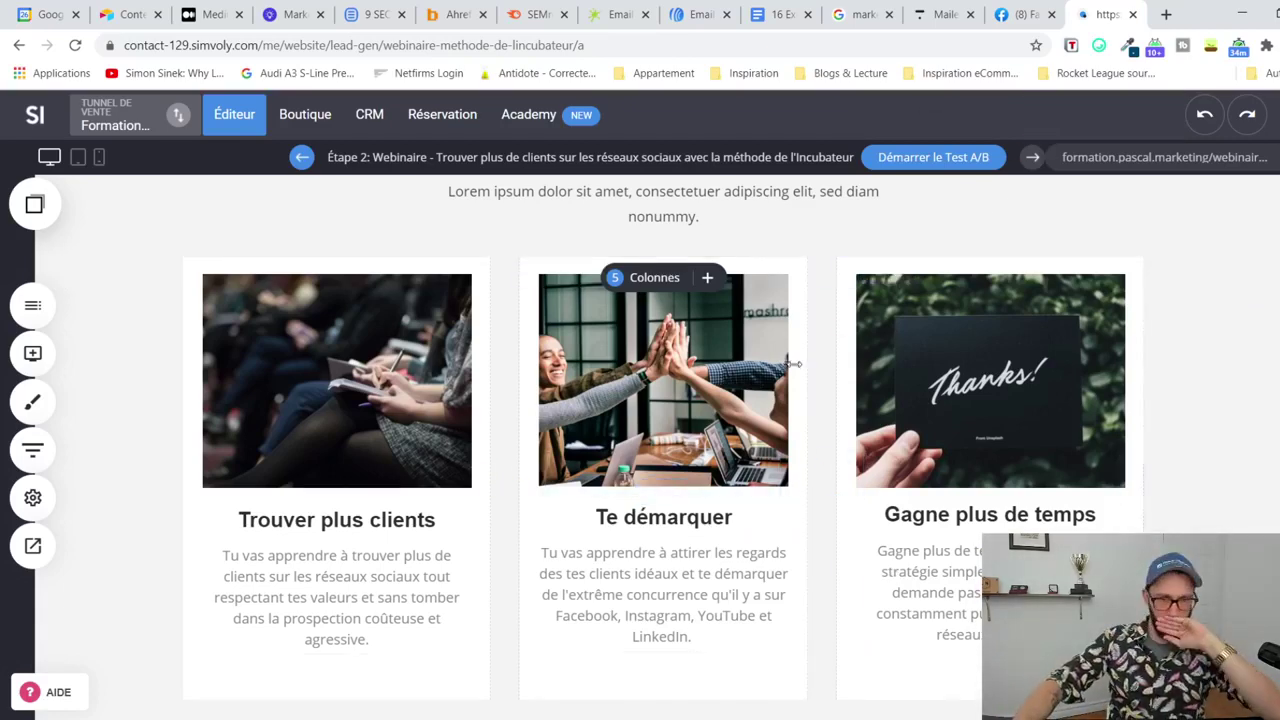
scroll(794, 361, "up", 1)
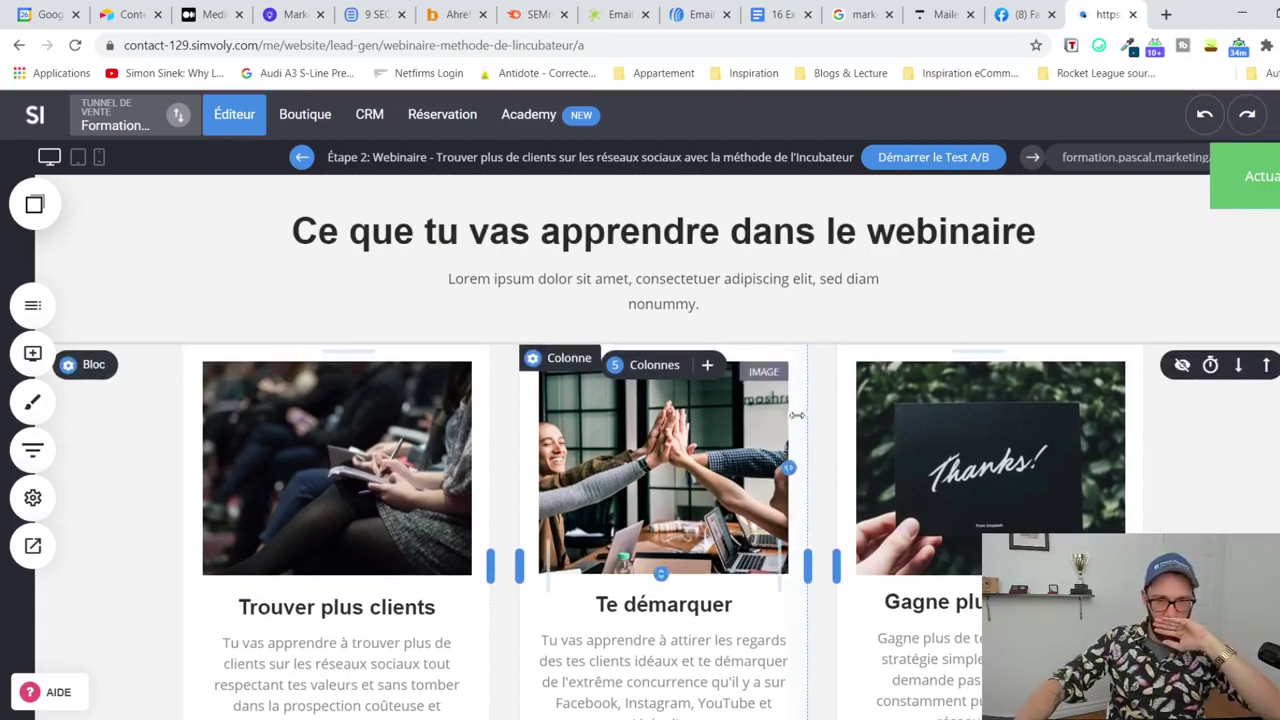
left_click(794, 229)
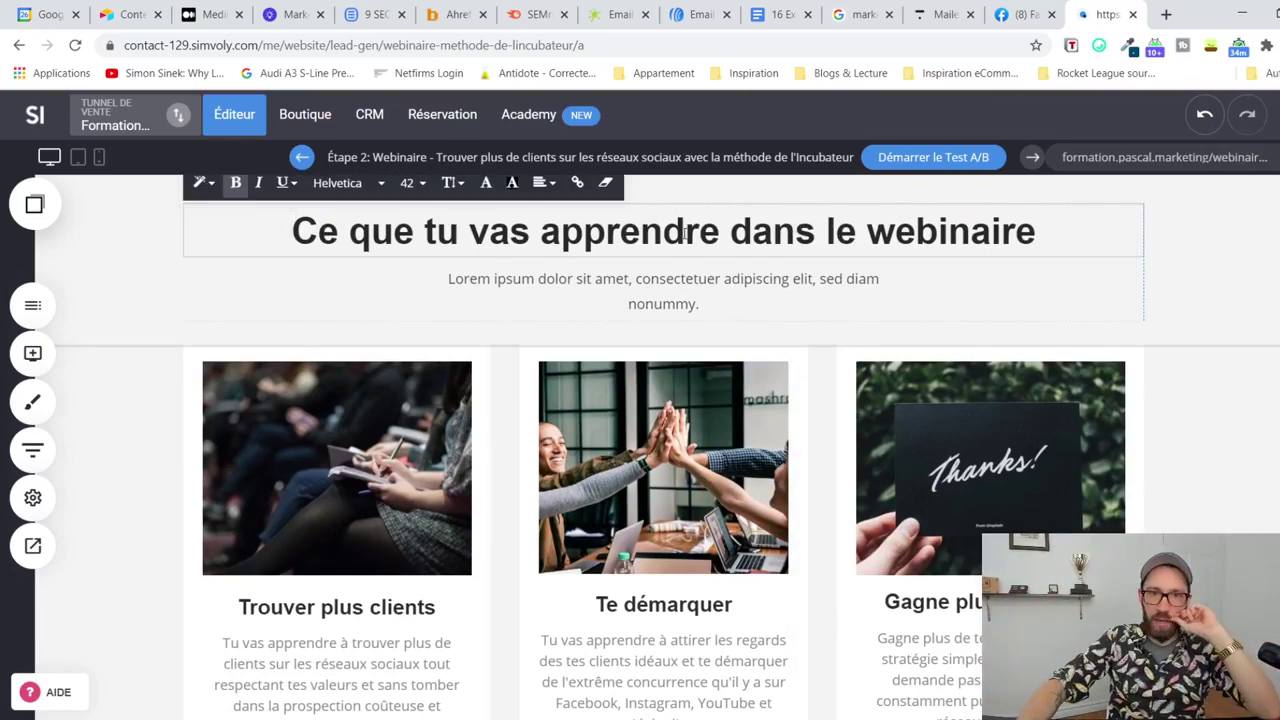
left_click_drag(718, 231, 269, 235)
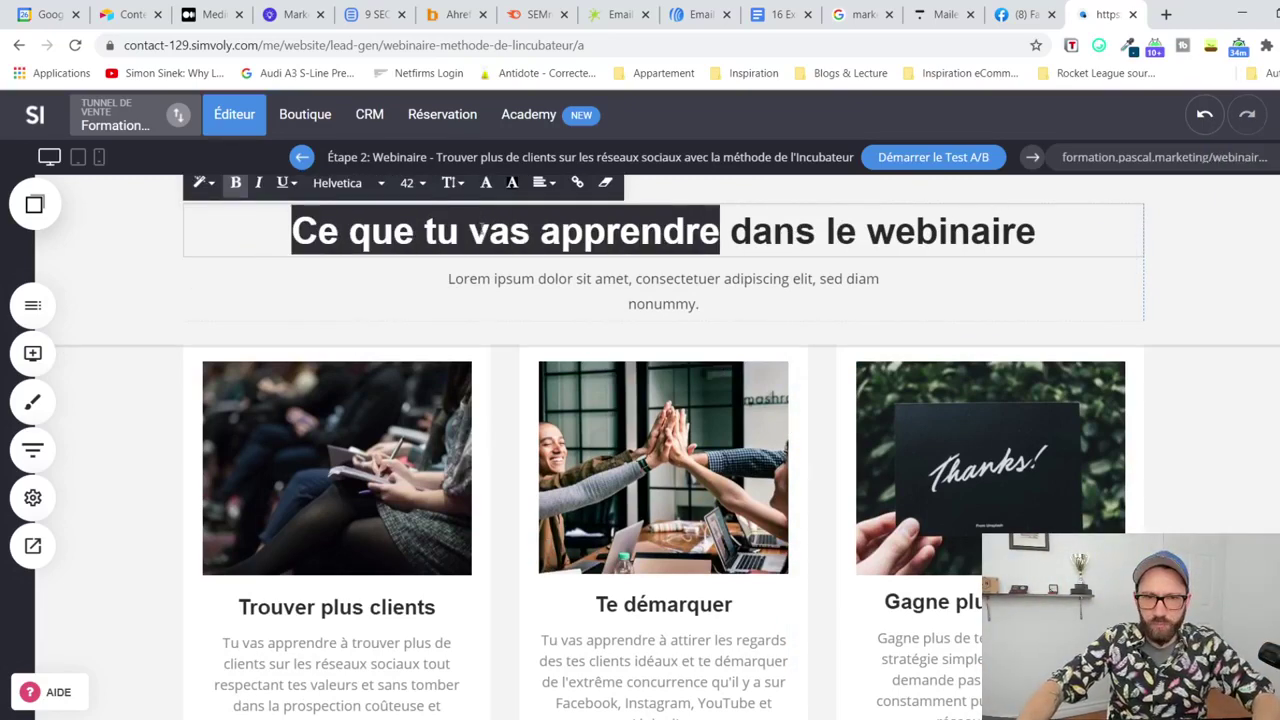
left_click(486, 182)
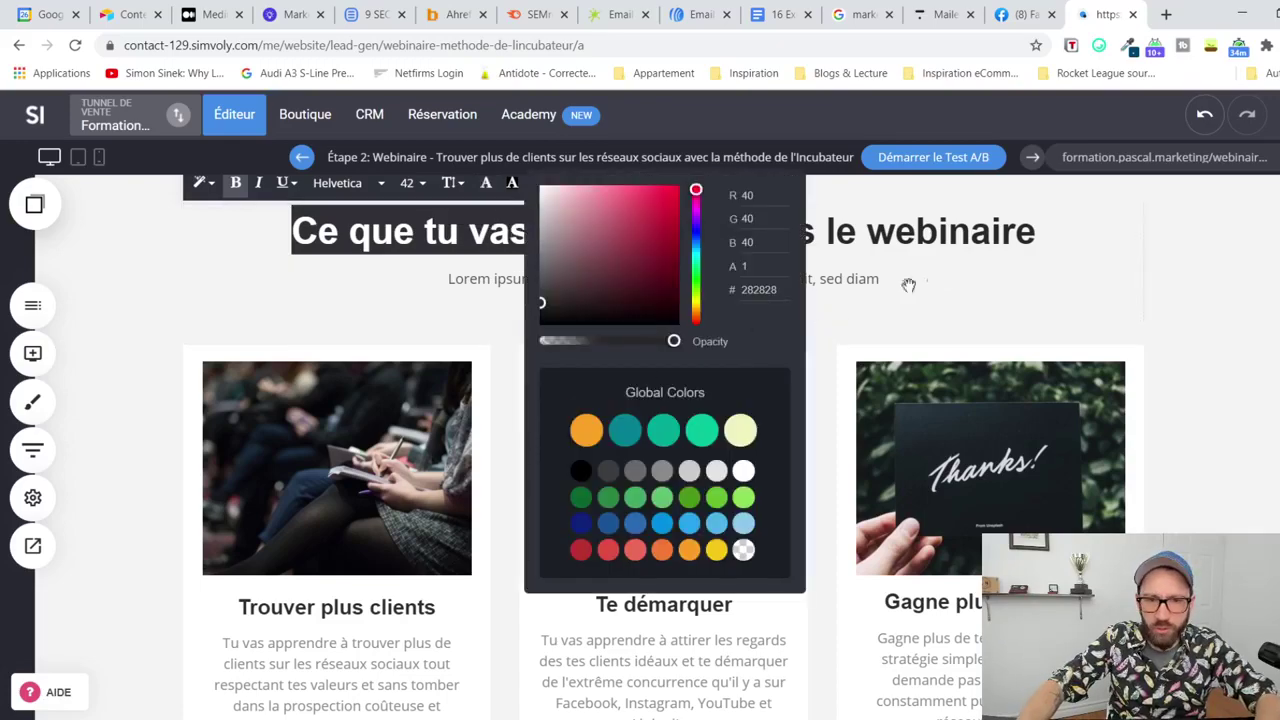
left_click(1193, 345)
Step: Copy the hex text colour of "l'Incubateur" from the heading above the sign-up form
scroll(765, 423, "up", 4)
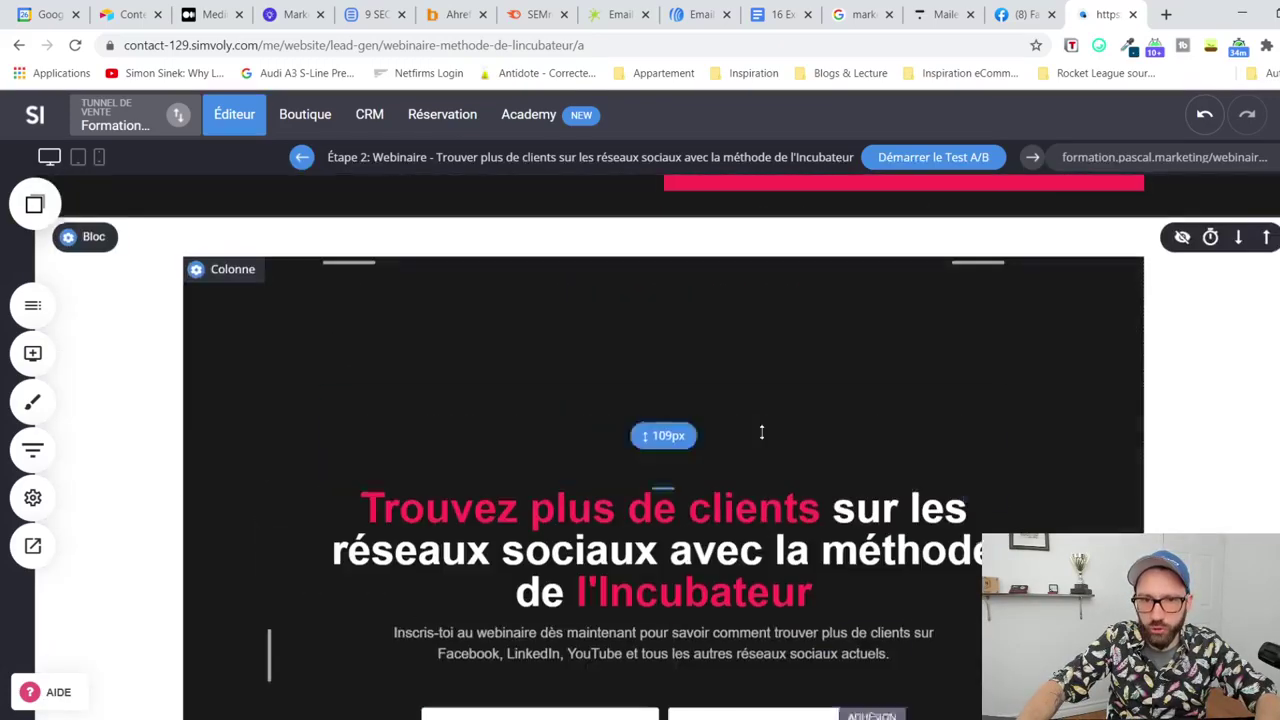
scroll(651, 505, "down", 4)
scroll(657, 374, "up", 2)
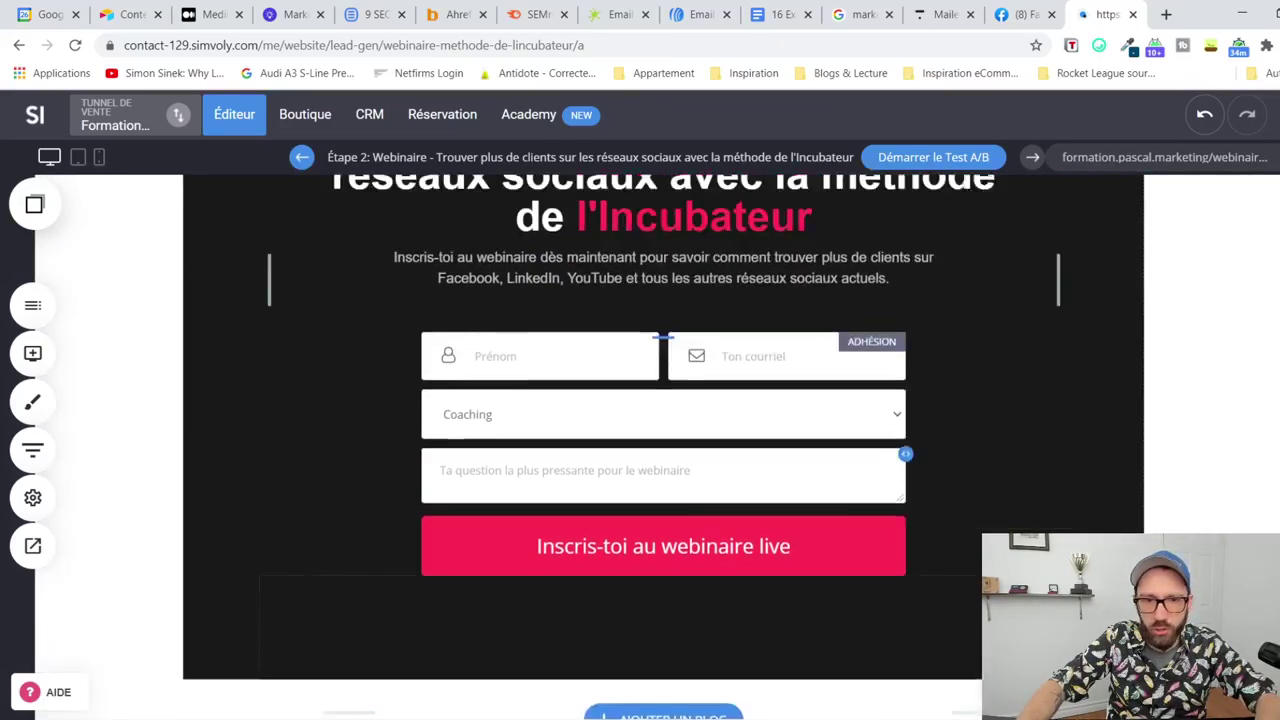
left_click(682, 251)
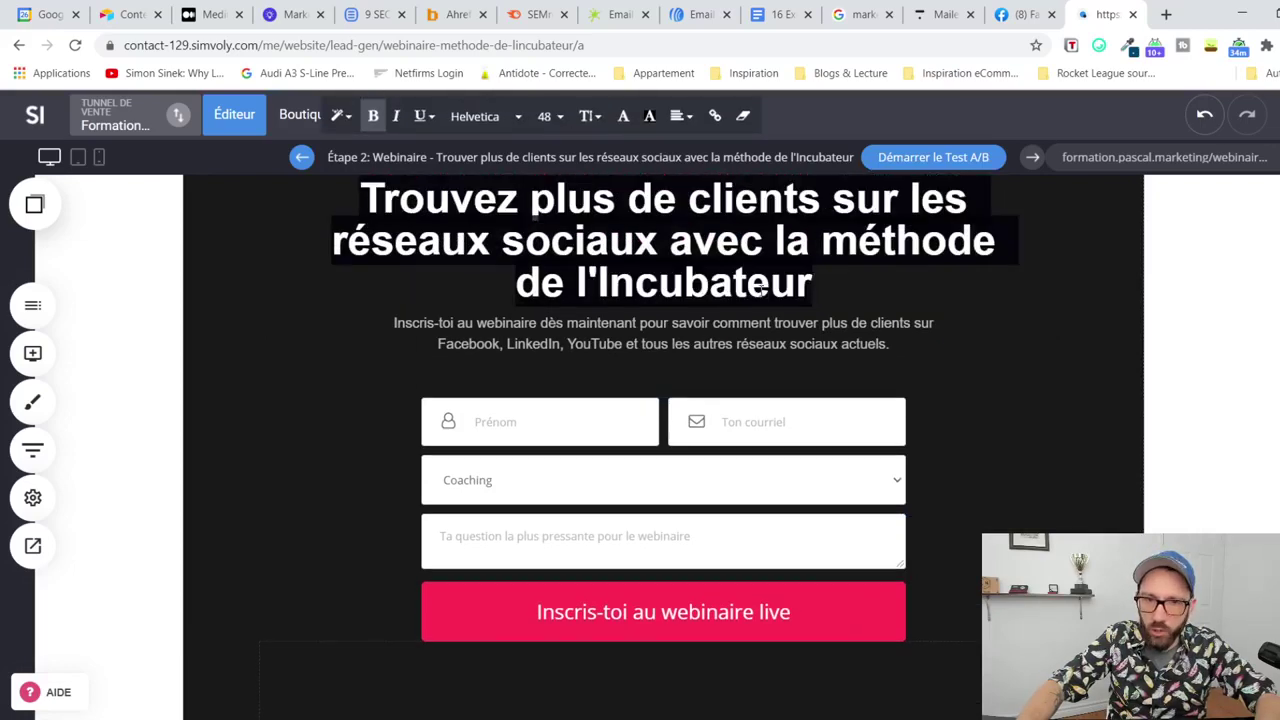
double_click(700, 283)
left_click(623, 117)
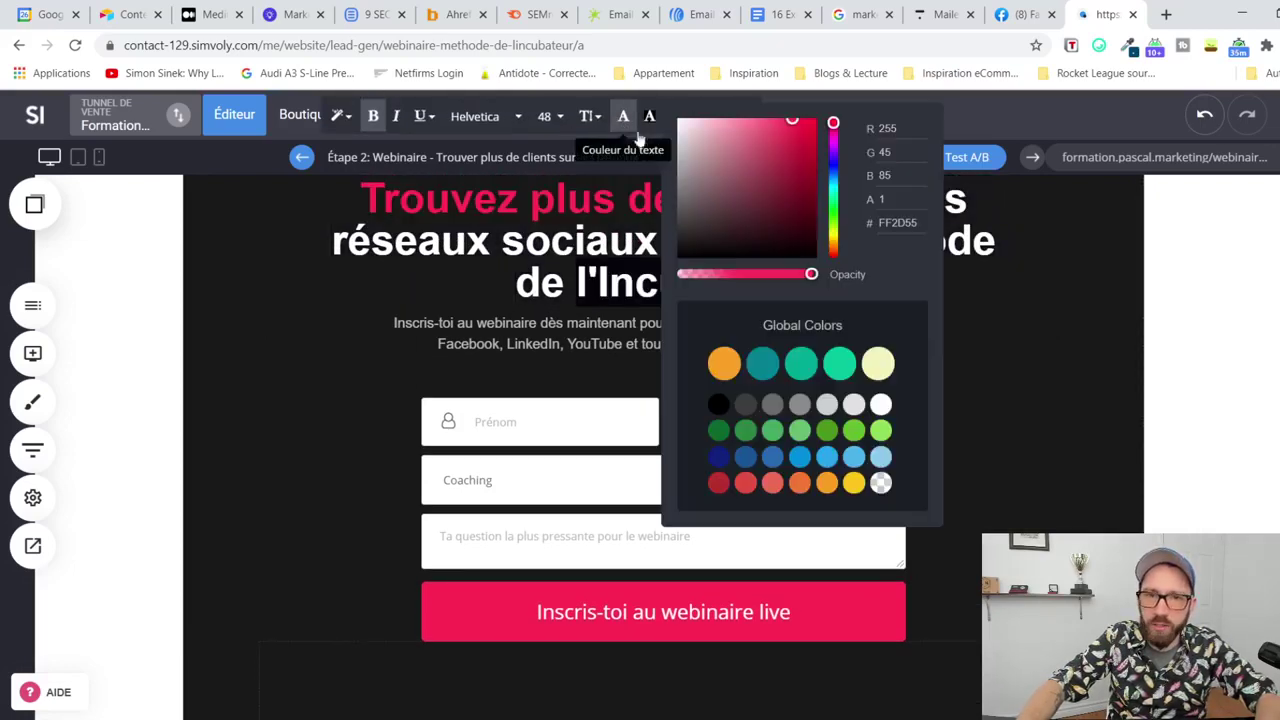
left_click(891, 224)
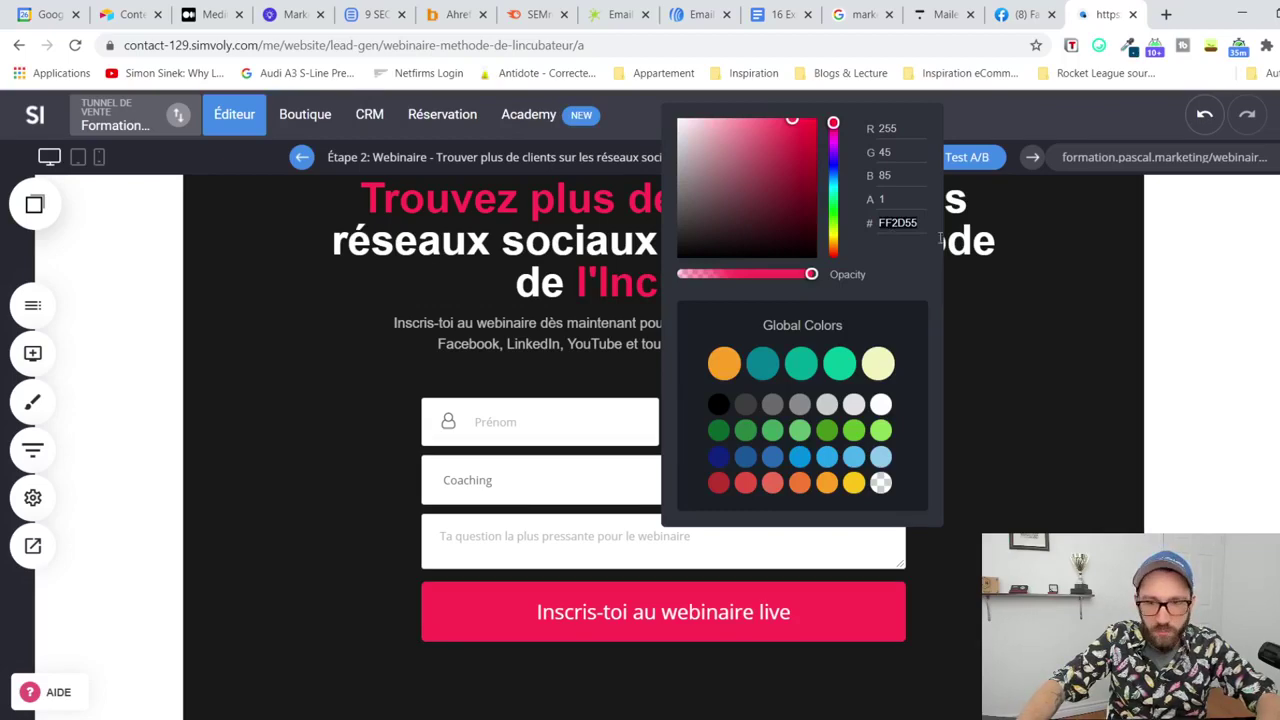
left_click(1208, 410)
Step: Set the text colour of "tu vas apprendre" in the topics section heading to FF2D55 and save the page
scroll(751, 431, "down", 5)
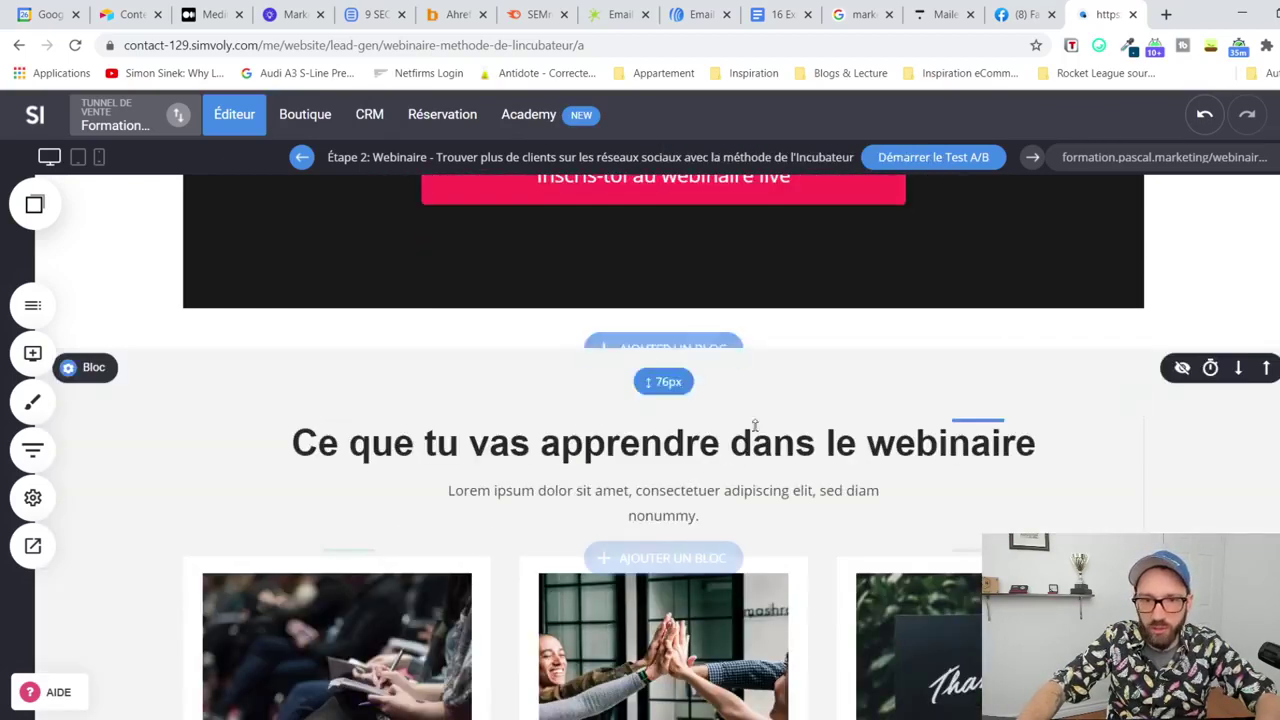
left_click(631, 445)
left_click_drag(719, 445, 428, 437)
left_click(486, 395)
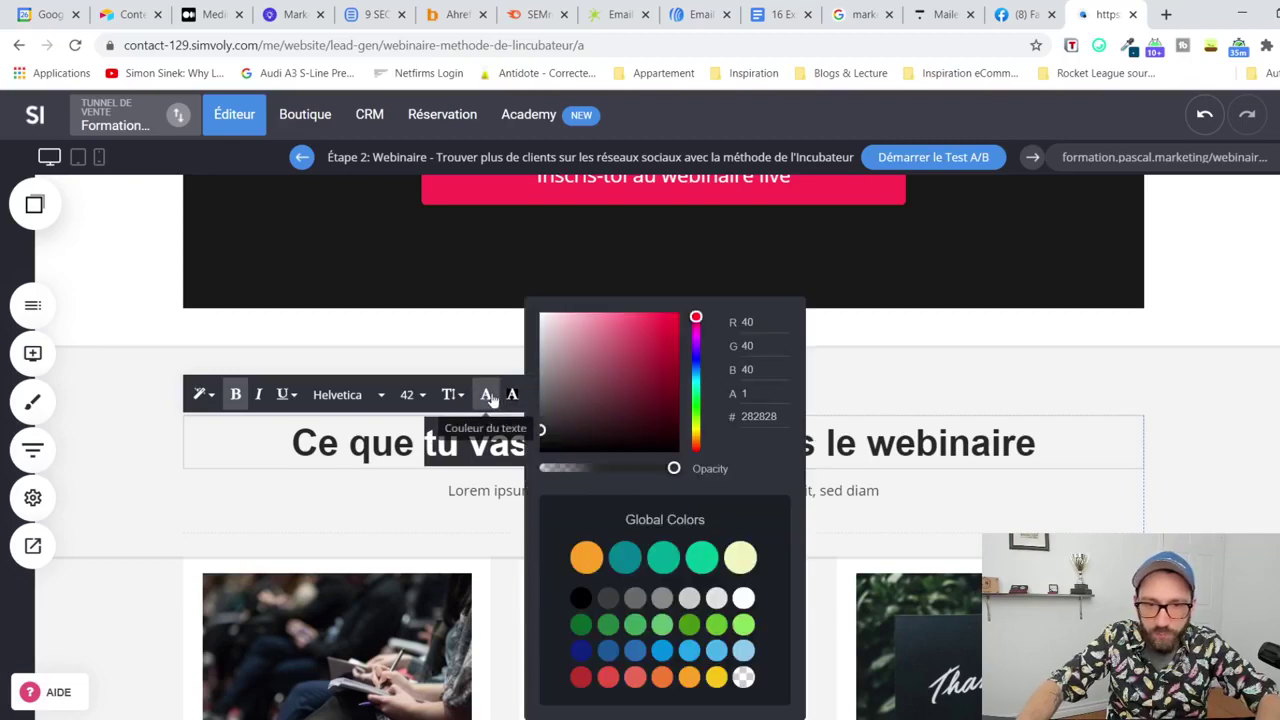
left_click(760, 416)
type("FF2D55")
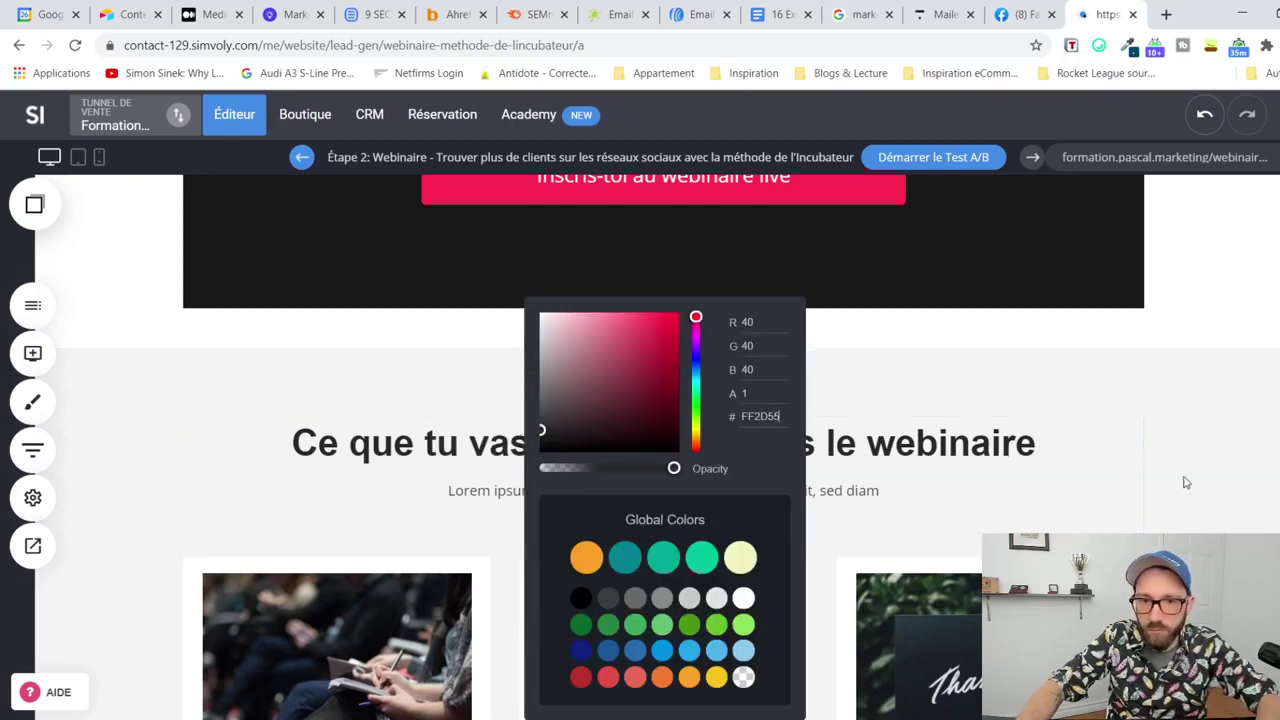
left_click(1178, 478)
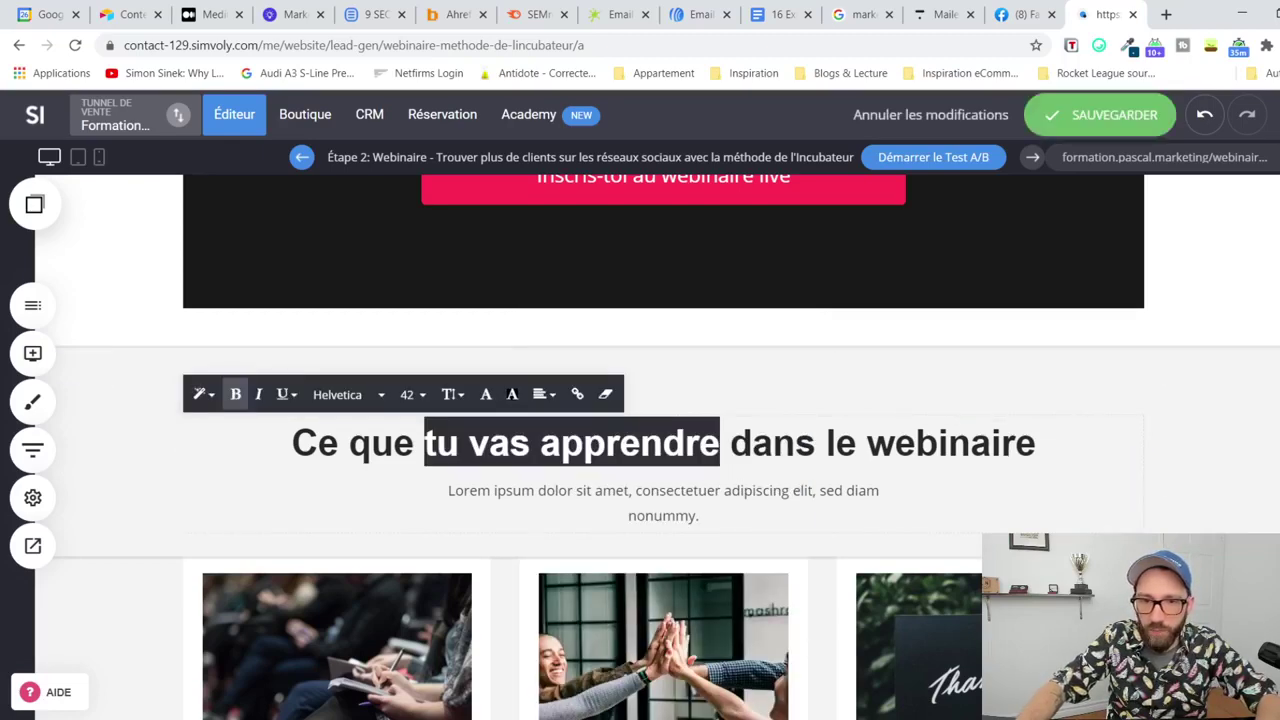
left_click(1093, 132)
Step: Widen the placeholder text block under the topics section heading to about 605 px
left_click(641, 513)
left_click(893, 522)
left_click(897, 505)
left_click_drag(897, 505, 963, 504)
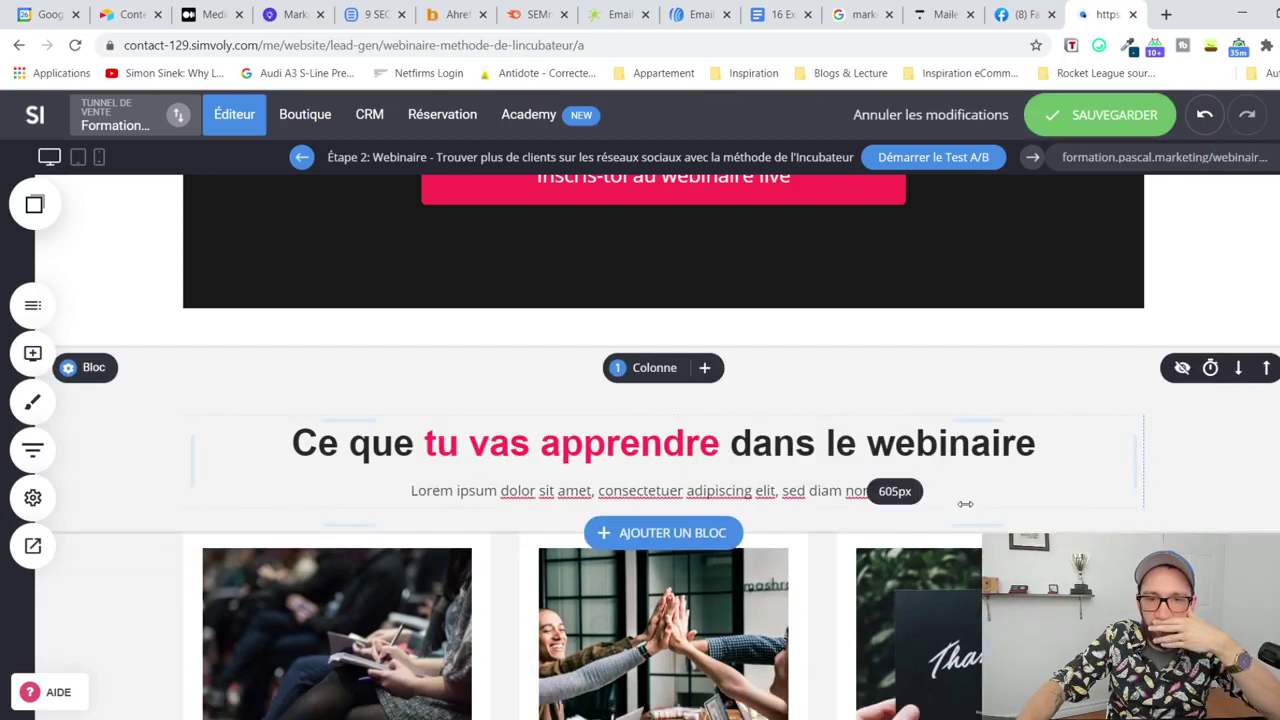
Step: Clear the Lorem ipsum placeholder sentence under the topics section heading
left_click(779, 495)
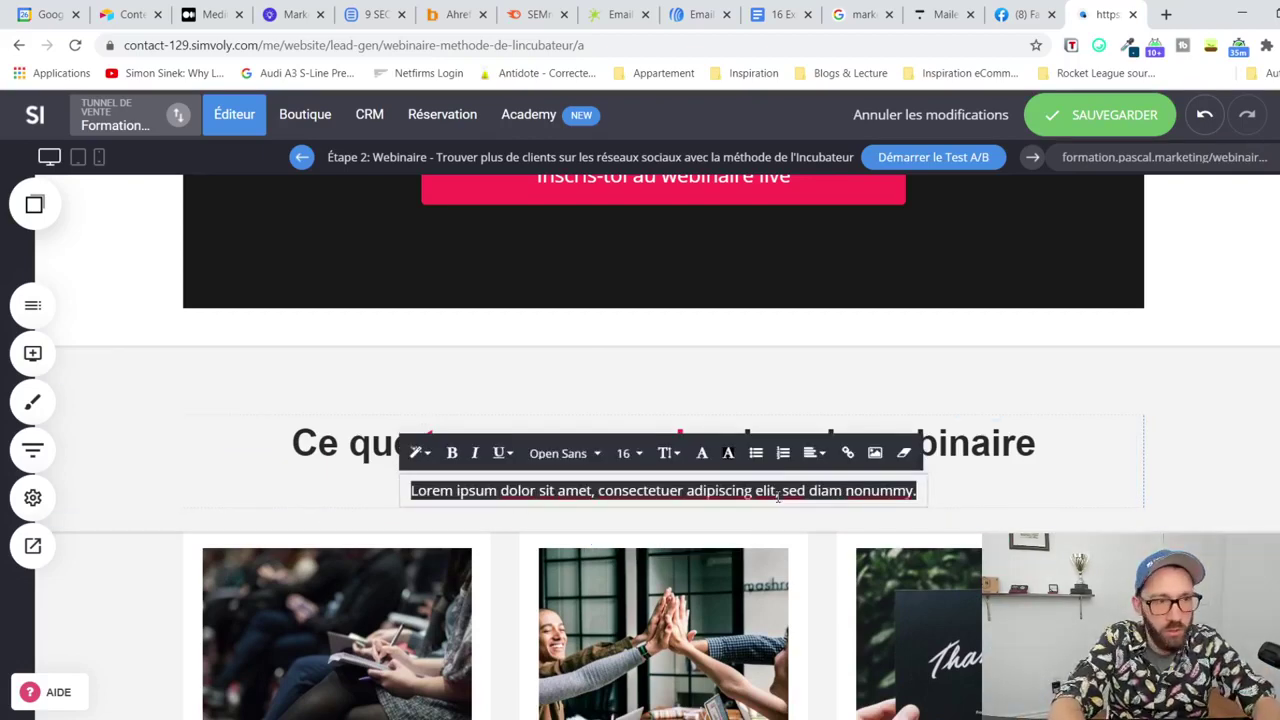
type("Jeudi")
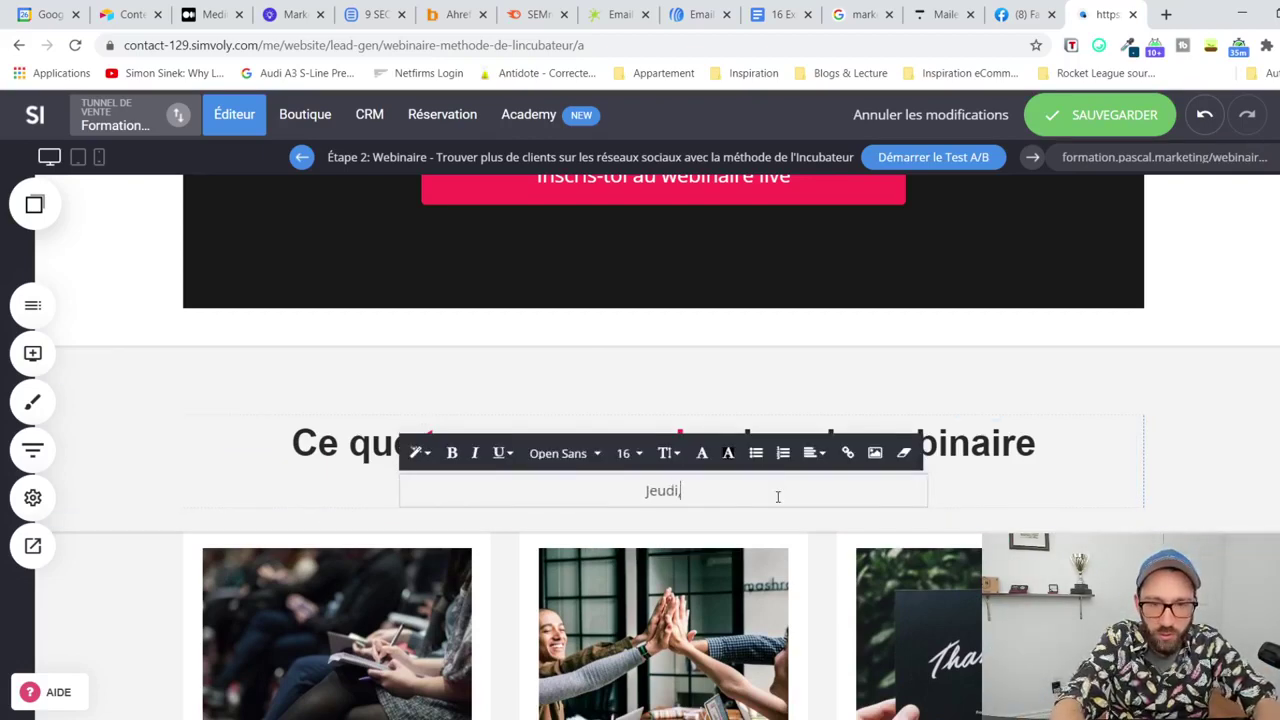
key("BackSpace")
key("BackSpace")
key("BackSpace")
key("BackSpace")
key("BackSpace")
key("BackSpace")
key("BackSpace")
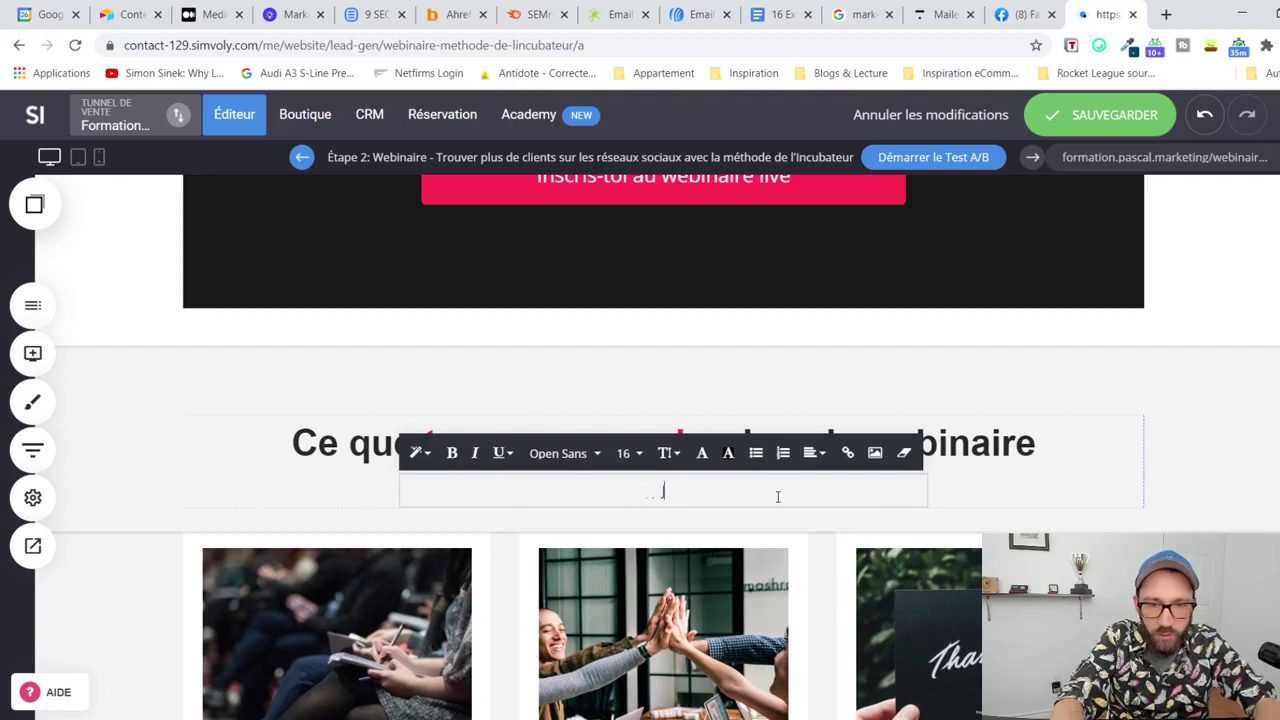
type("DAn")
key("ctrl+z")
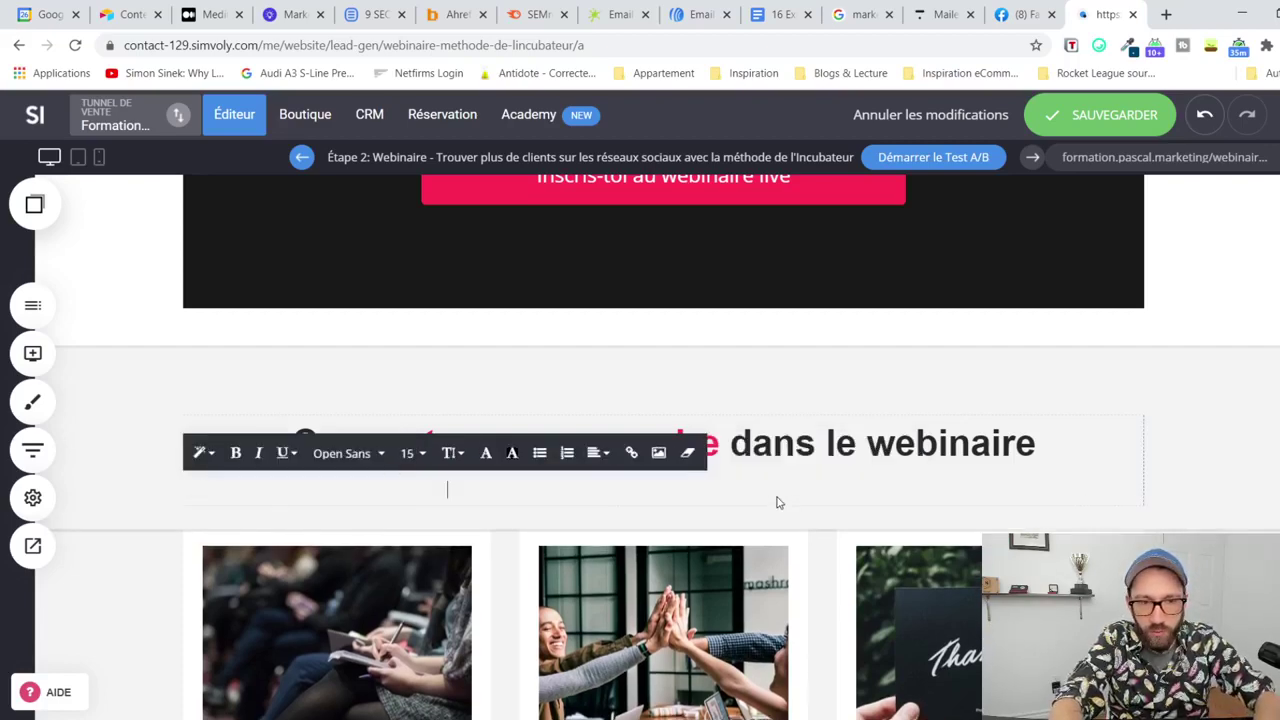
type("Dan")
key("ctrl+z")
key("ctrl+z")
type("San")
key("BackSpace")
key("BackSpace")
key("BackSpace")
Step: Enter the topics subtitle "Dans ce webinaire live, tu vas apprendre les meilleurs méthodes pour trouver plus de clients sur les réseaux" and save the page
type("Dans ce webinaire l")
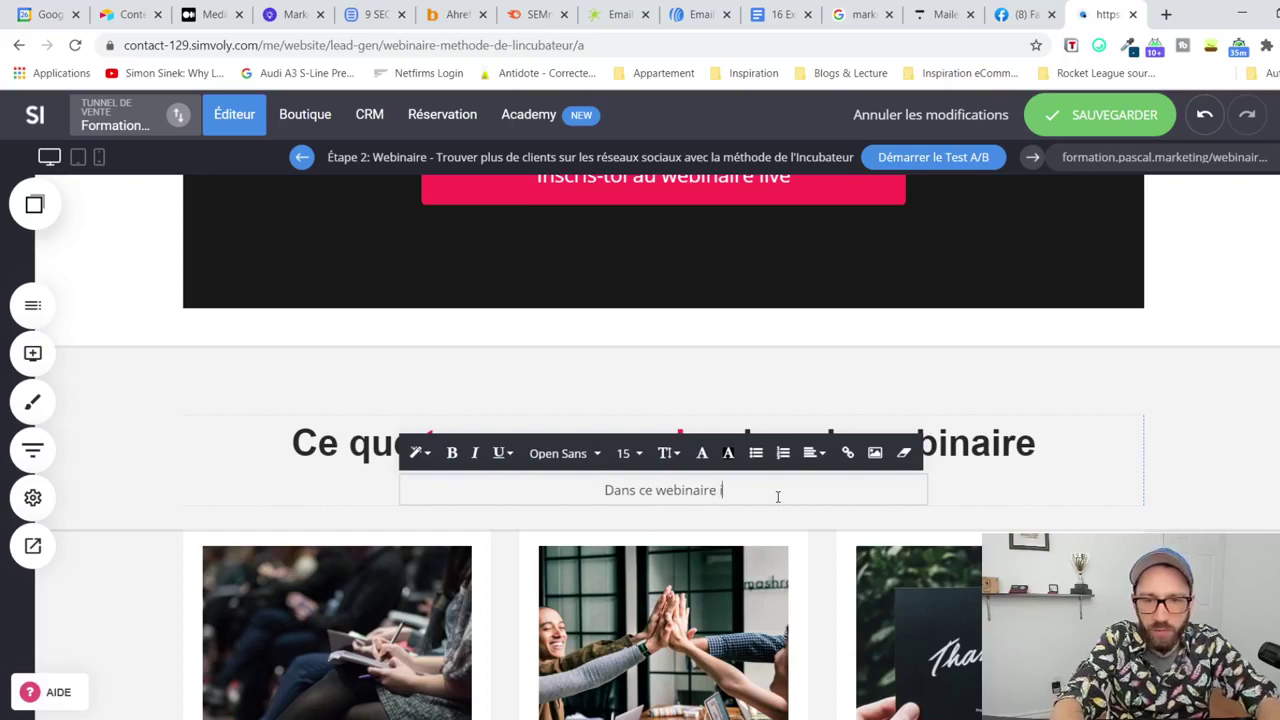
type("ive, tu")
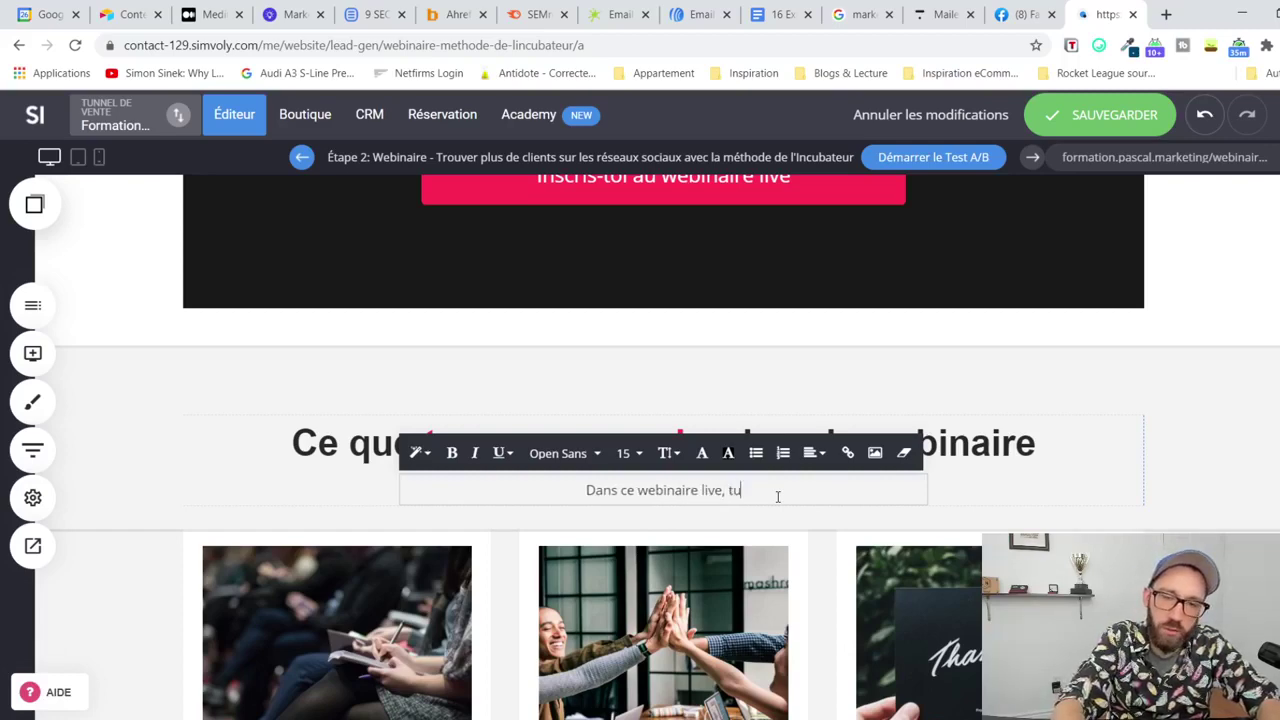
type(" vas apprendre ")
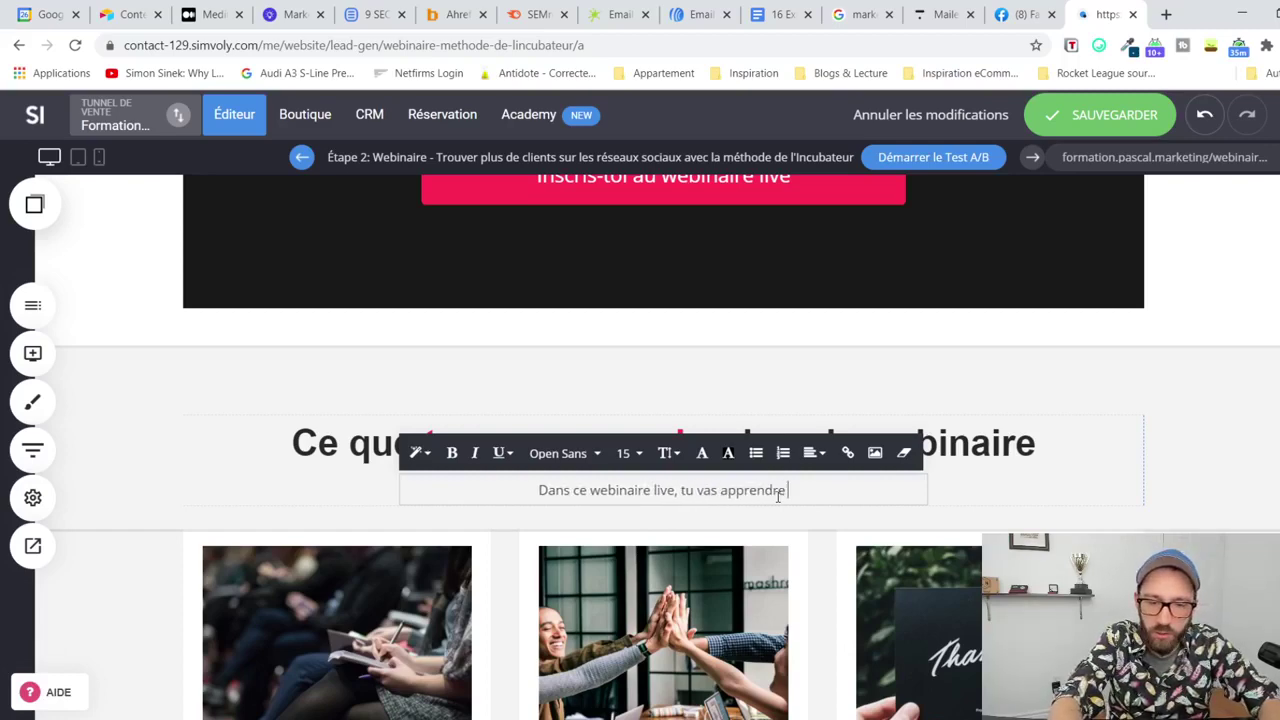
type("les meilleurs mét")
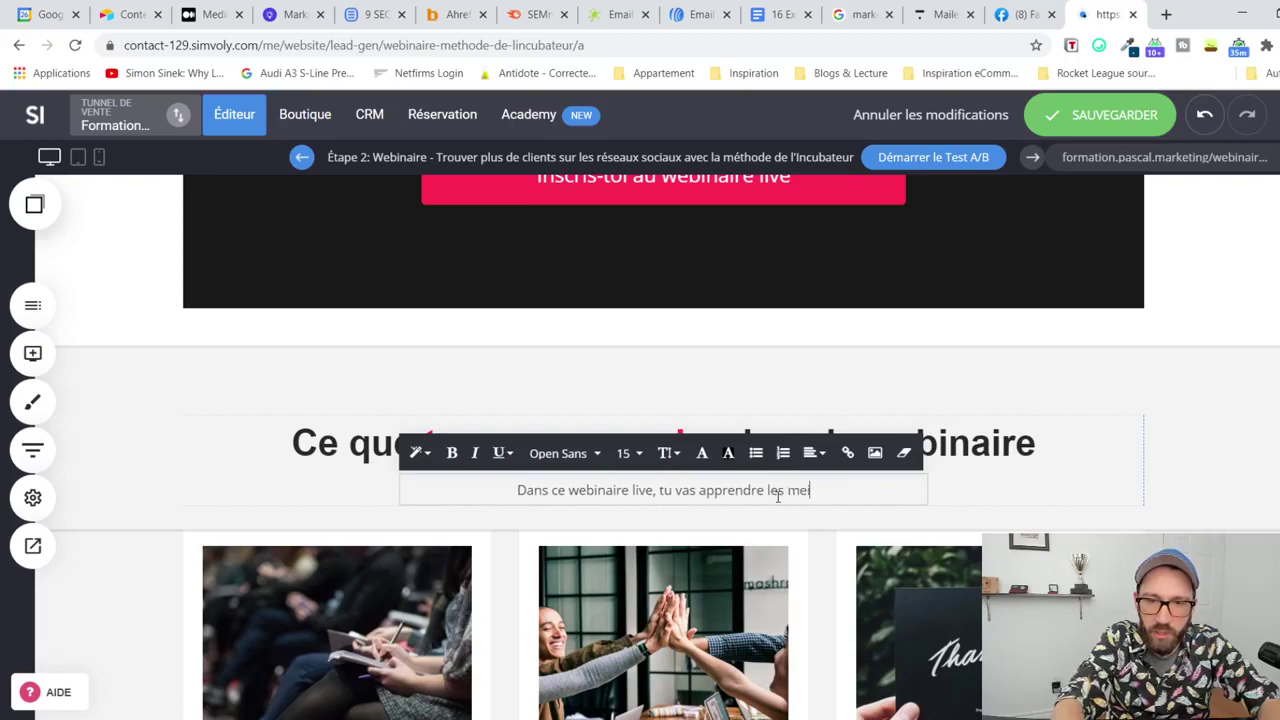
type("hodes pour")
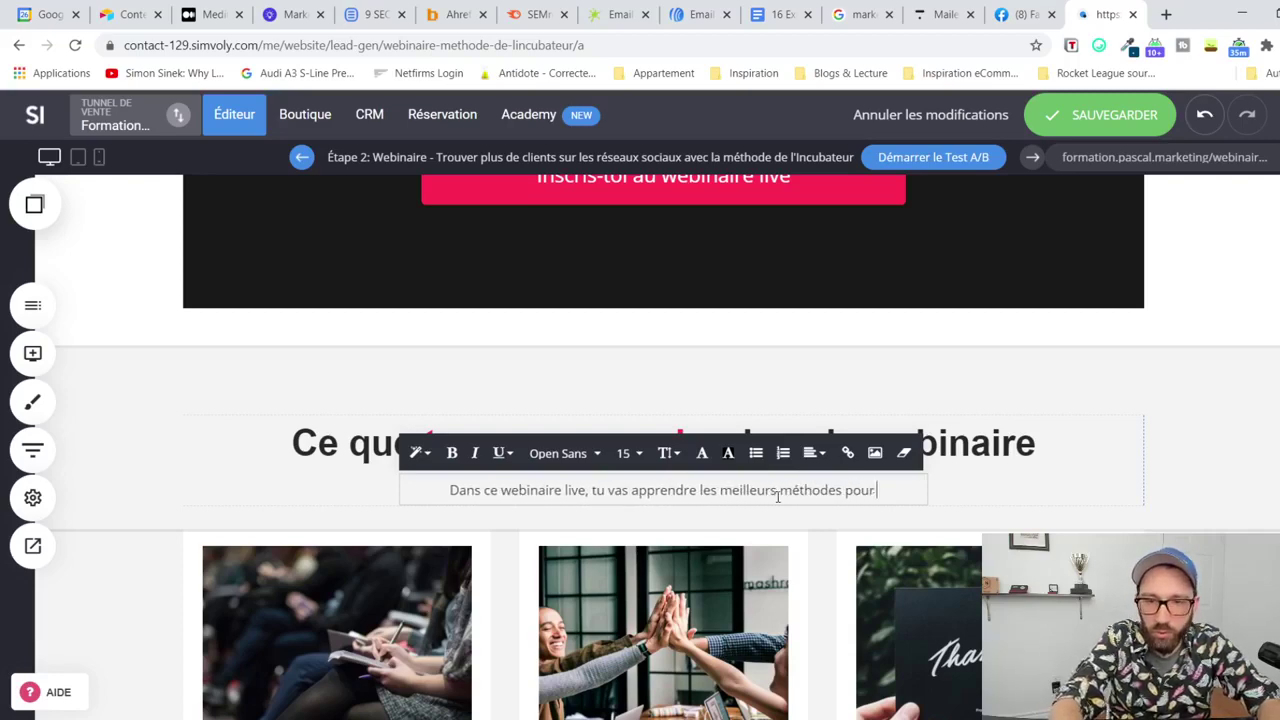
type(" trouver plus de clients sur les réseu")
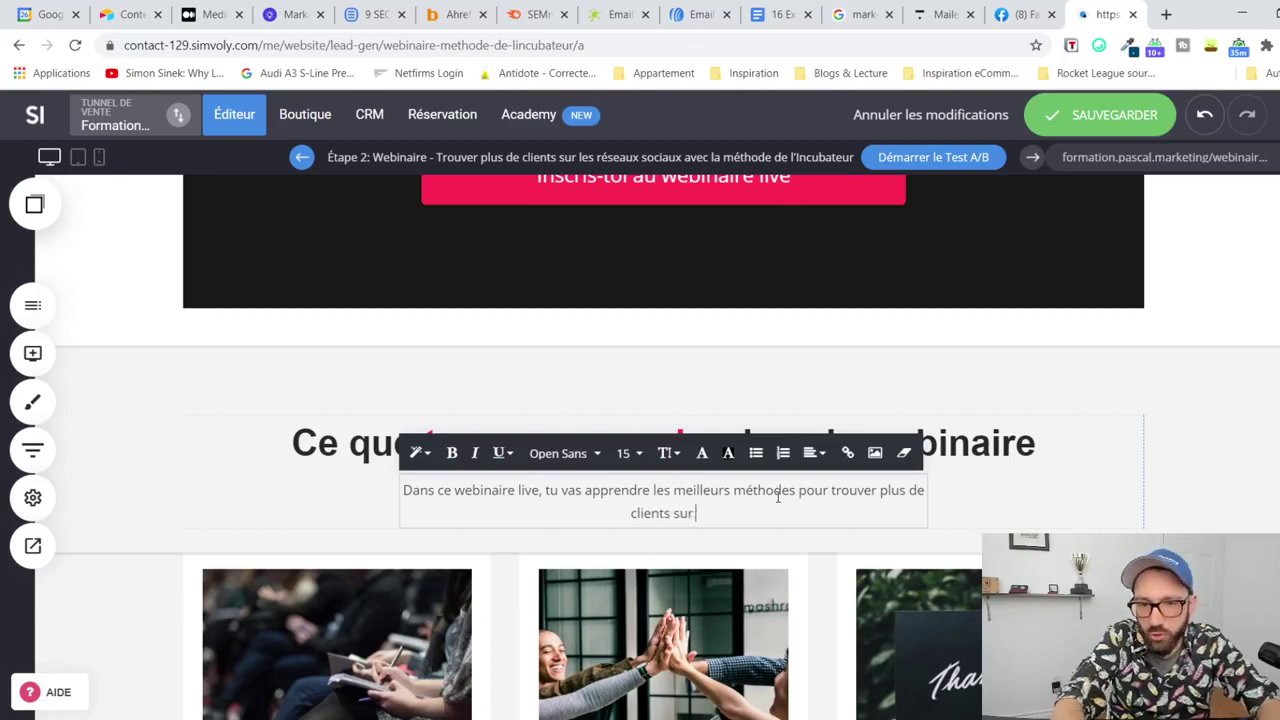
key("BackSpace")
type("aux")
scroll(640, 492, "up", 5)
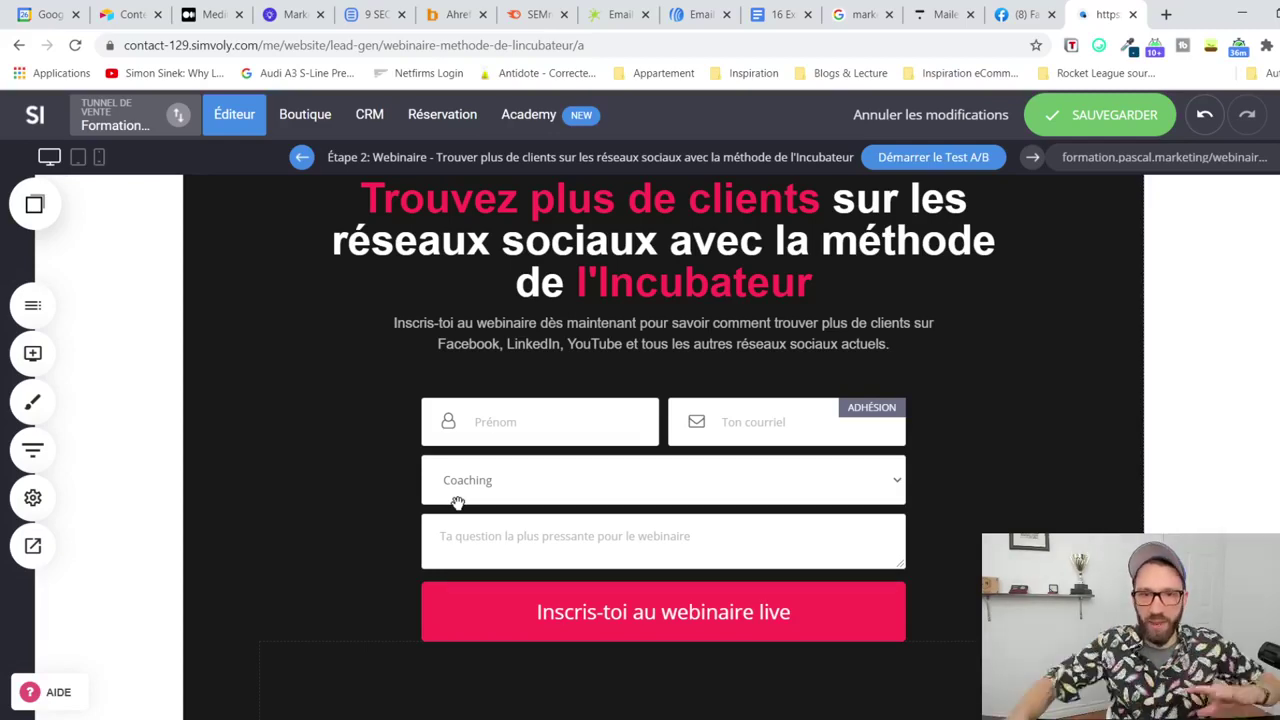
scroll(440, 502, "up", 3)
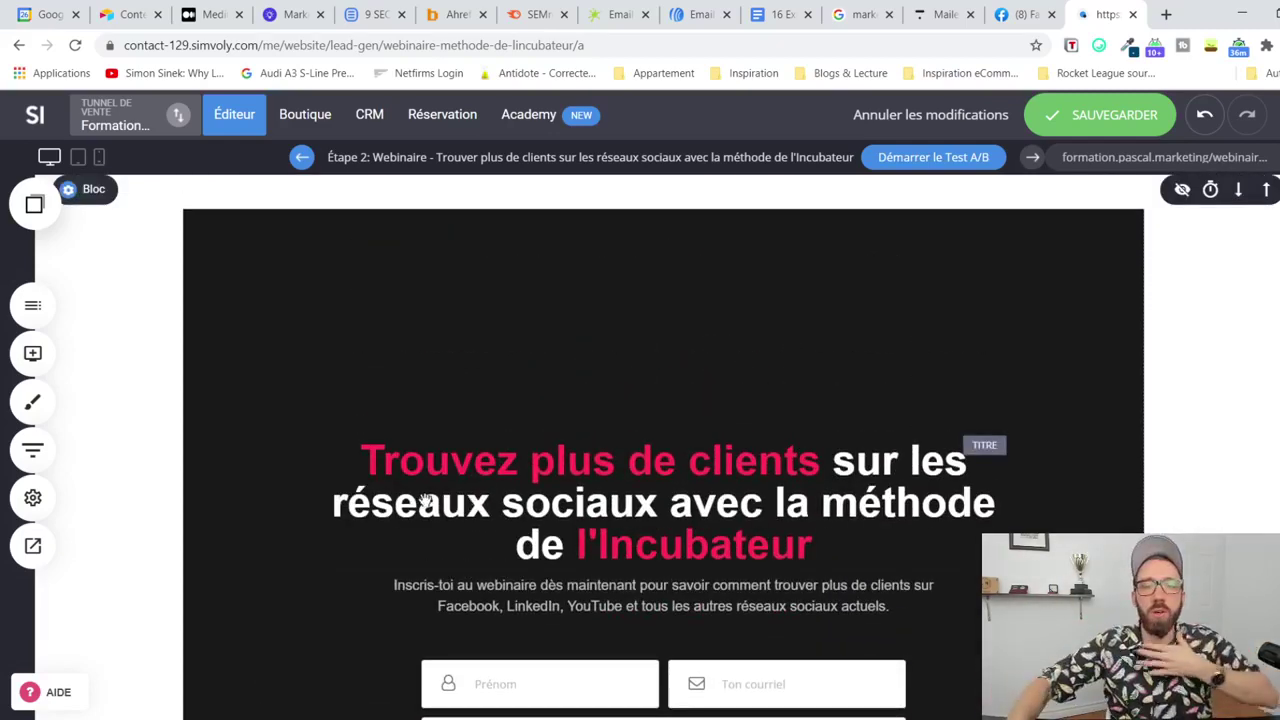
scroll(425, 500, "down", 8)
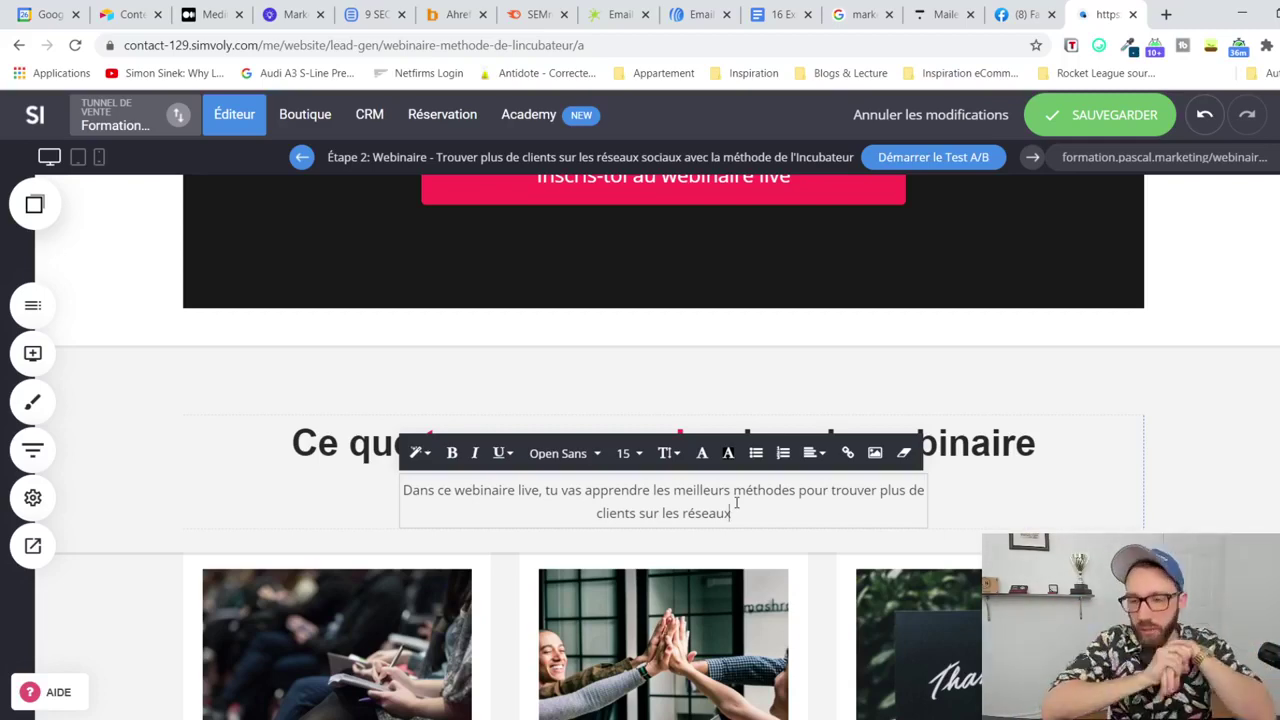
left_click(676, 385)
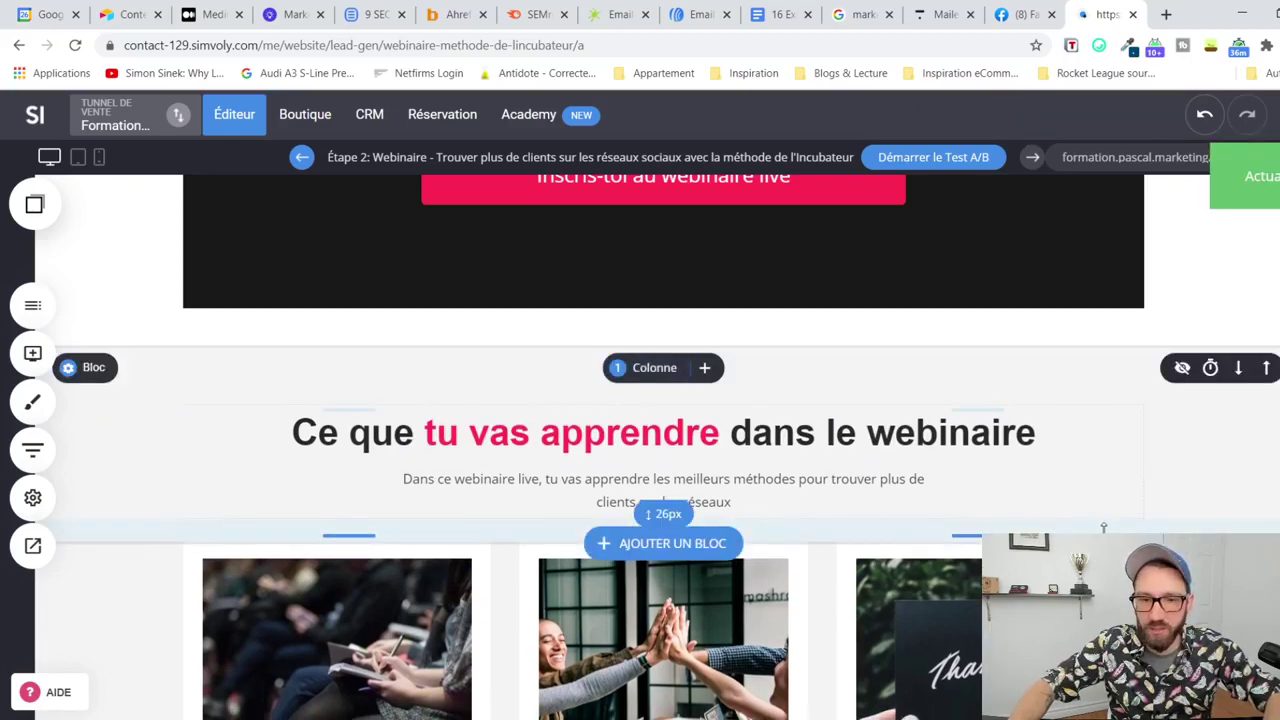
Step: Append "sans t'éparpiller partout et devoir t'essouffler à entre" to the end of the subtitle under the topics section heading
double_click(764, 502)
left_click(764, 502)
key("ctrl+a")
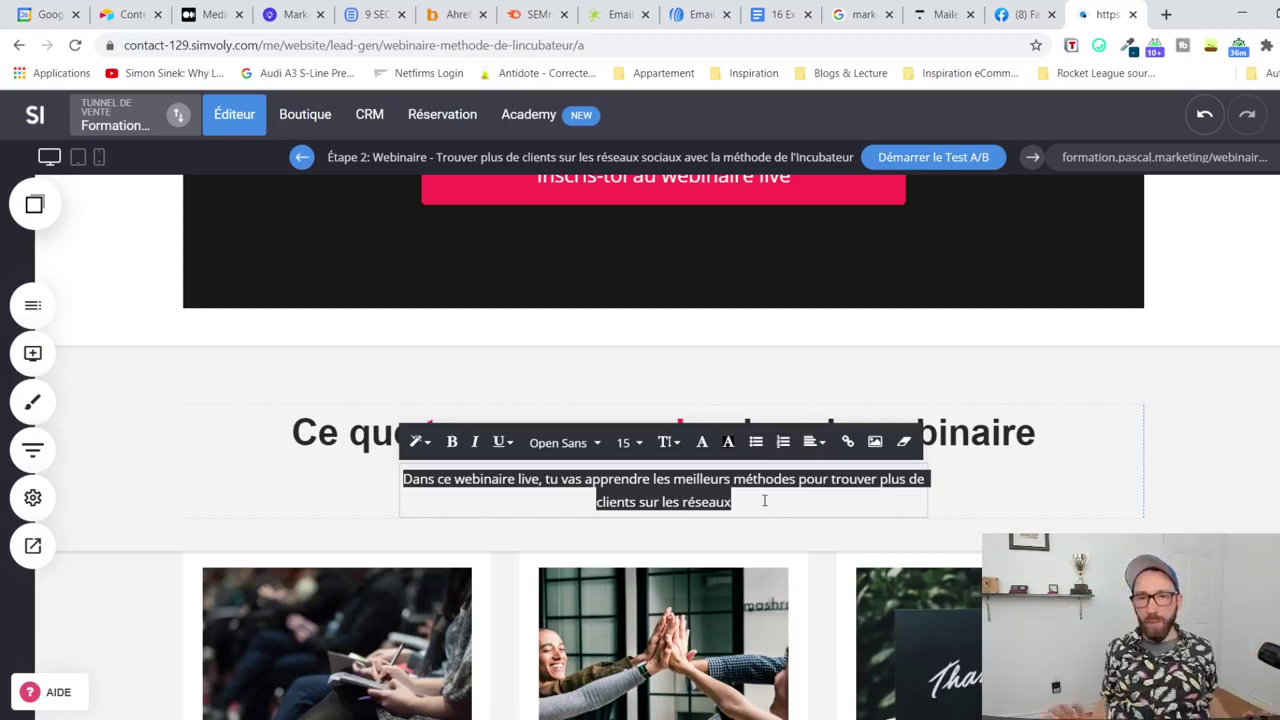
left_click(764, 500)
type("sans t'éparpiller partout et devoir t'essouffler à entre")
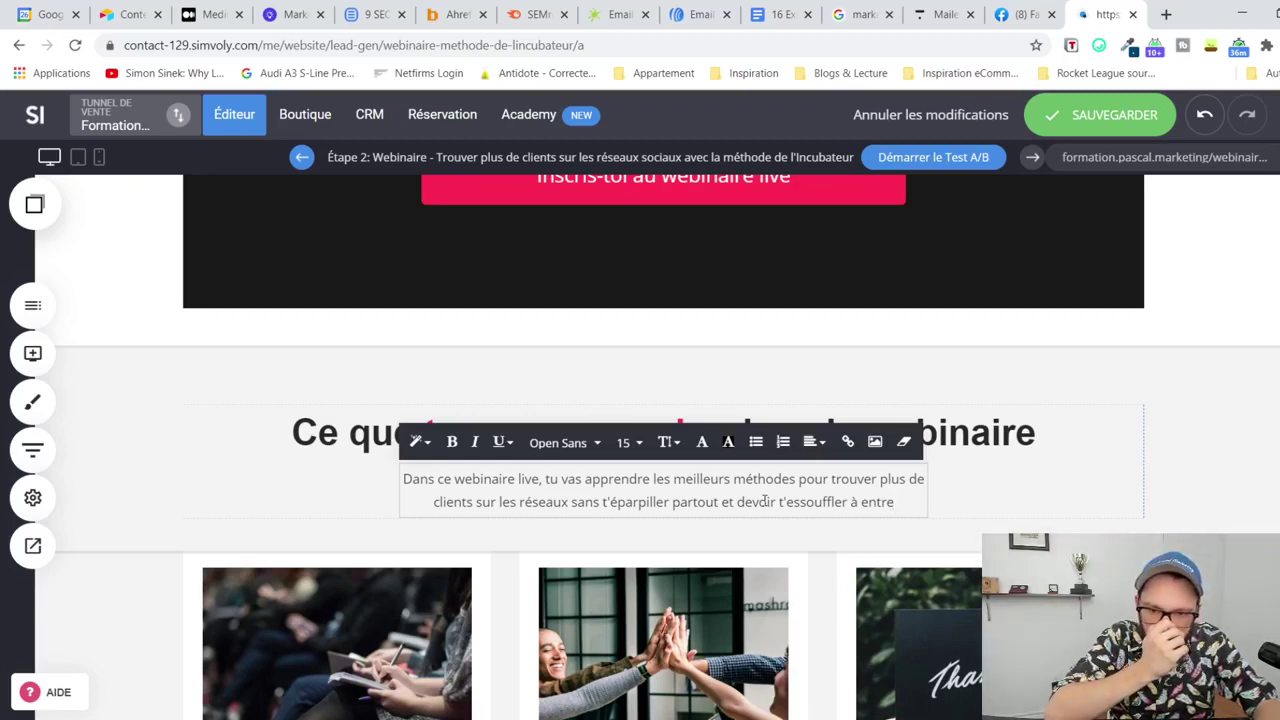
Step: Replace the subtitle wording after "sans t'éparpiller" with "sur plusieurs réseau"
key("BackSpace")
key("BackSpace")
key("BackSpace")
key("BackSpace")
key("BackSpace")
key("BackSpace")
key("BackSpace")
key("BackSpace")
key("BackSpace")
key("BackSpace")
key("BackSpace")
key("BackSpace")
key("BackSpace")
key("BackSpace")
key("BackSpace")
key("BackSpace")
key("BackSpace")
key("BackSpace")
key("BackSpace")
key("BackSpace")
key("BackSpace")
key("BackSpace")
key("BackSpace")
key("BackSpace")
key("BackSpace")
key("BackSpace")
key("BackSpace")
key("BackSpace")
key("BackSpace")
key("BackSpace")
key("BackSpace")
key("BackSpace")
key("BackSpace")
key("BackSpace")
key("BackSpace")
key("BackSpace")
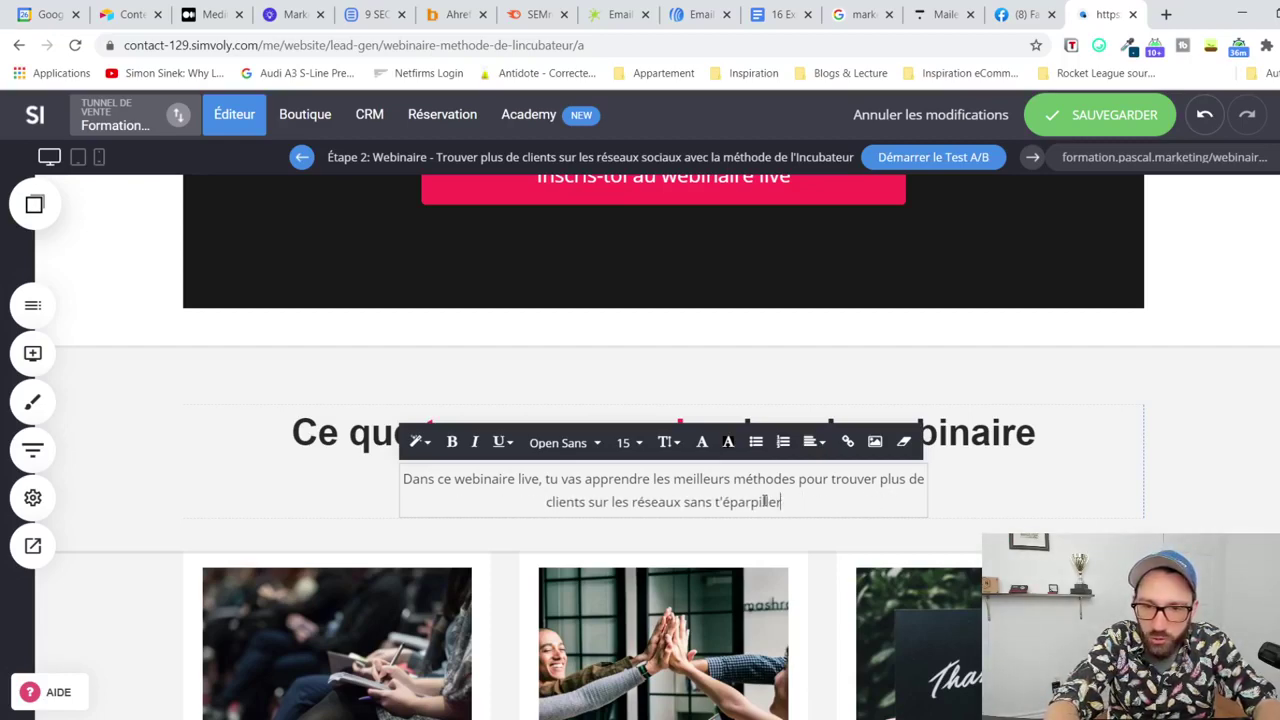
type("sur plusieurs réseau")
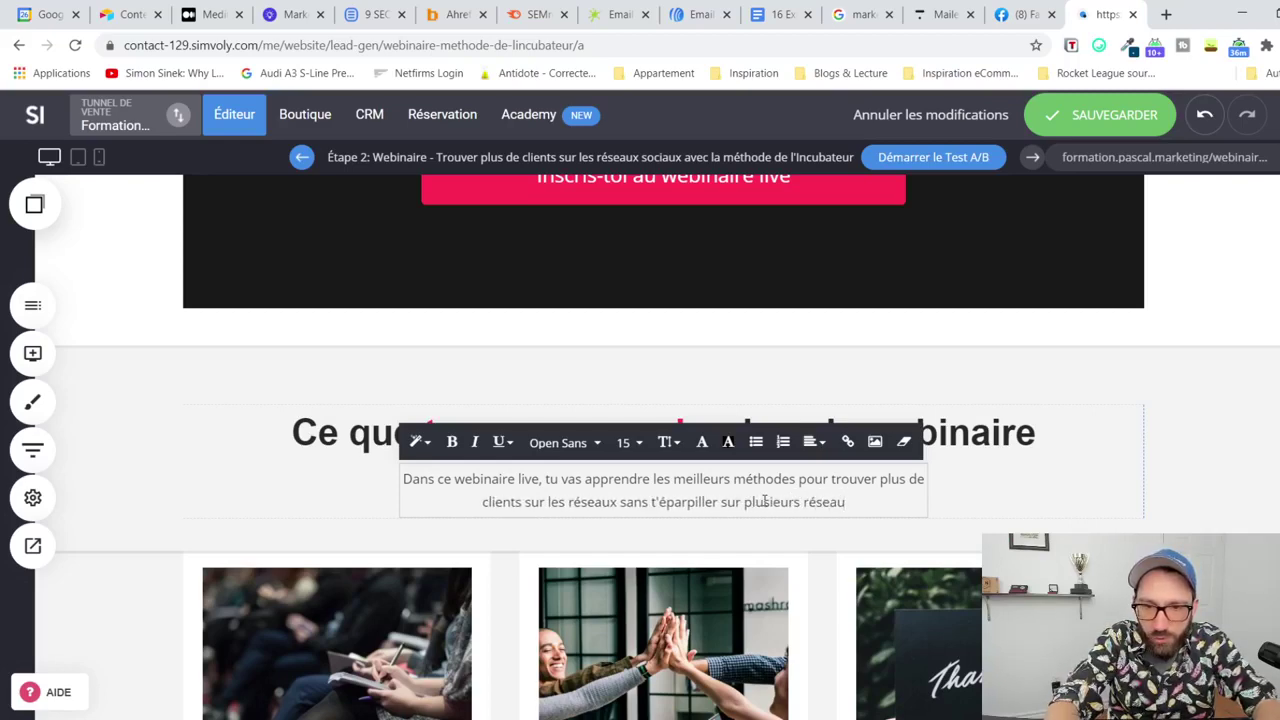
Step: Insert "sociaux" after "les réseaux" in the subtitle and replace the ending "sur plusieurs réseau" with "partout"
left_click(620, 503)
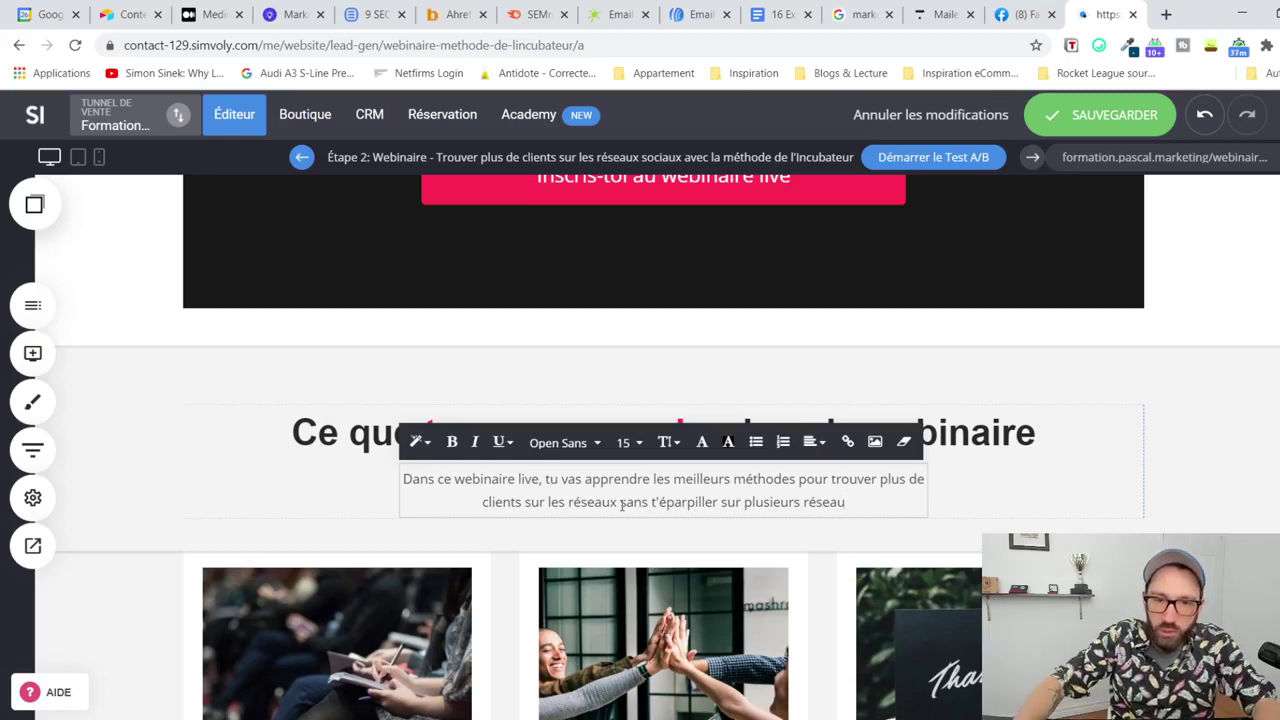
type("sociaux")
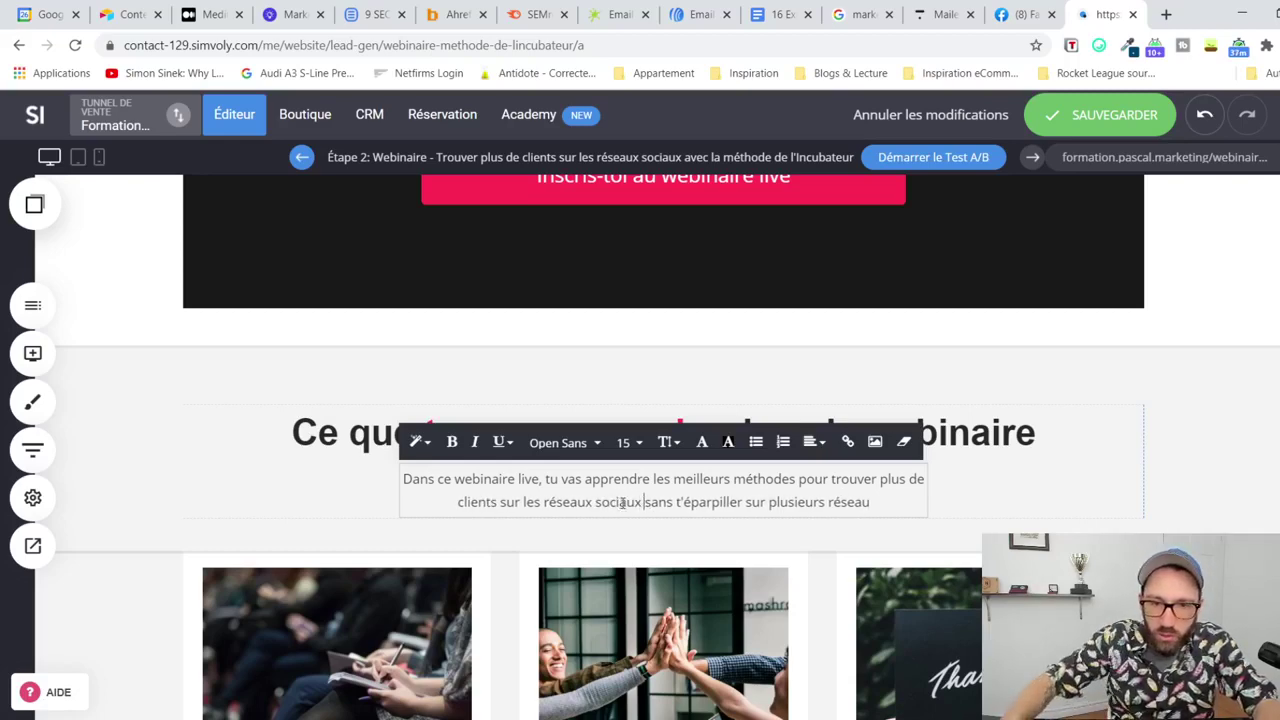
left_click(878, 503)
left_click_drag(882, 502, 747, 503)
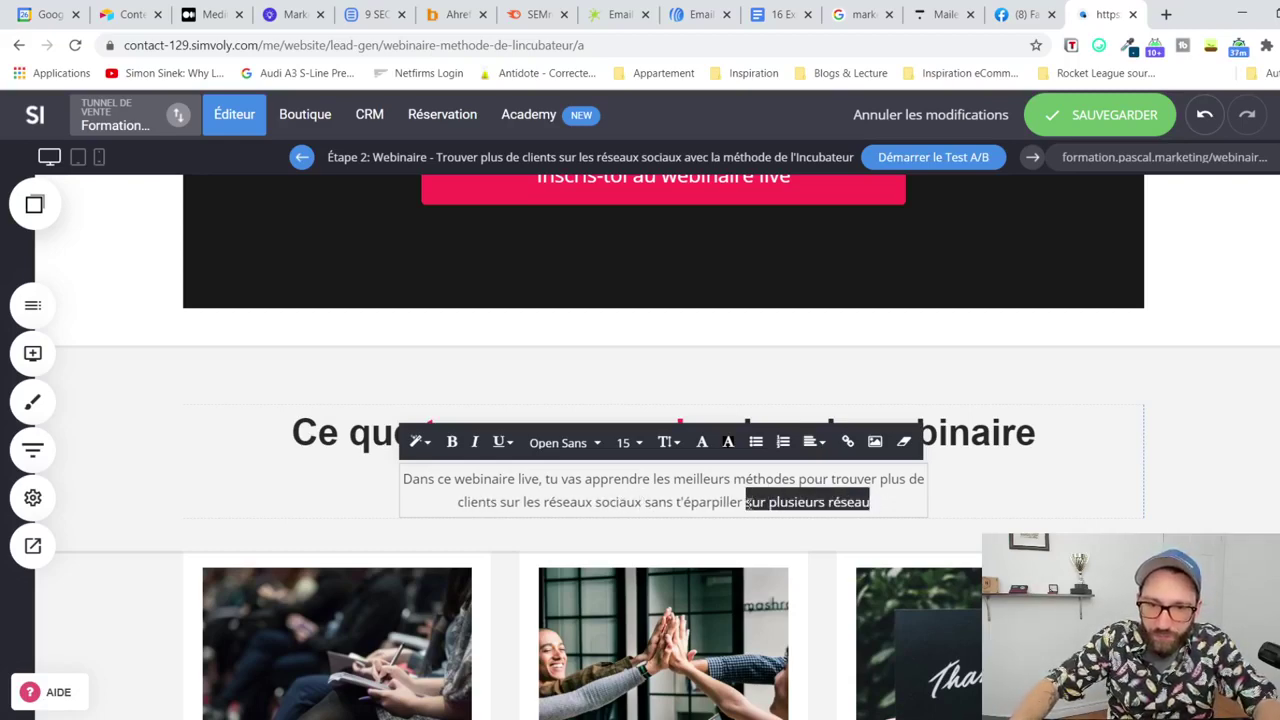
type("partout et t")
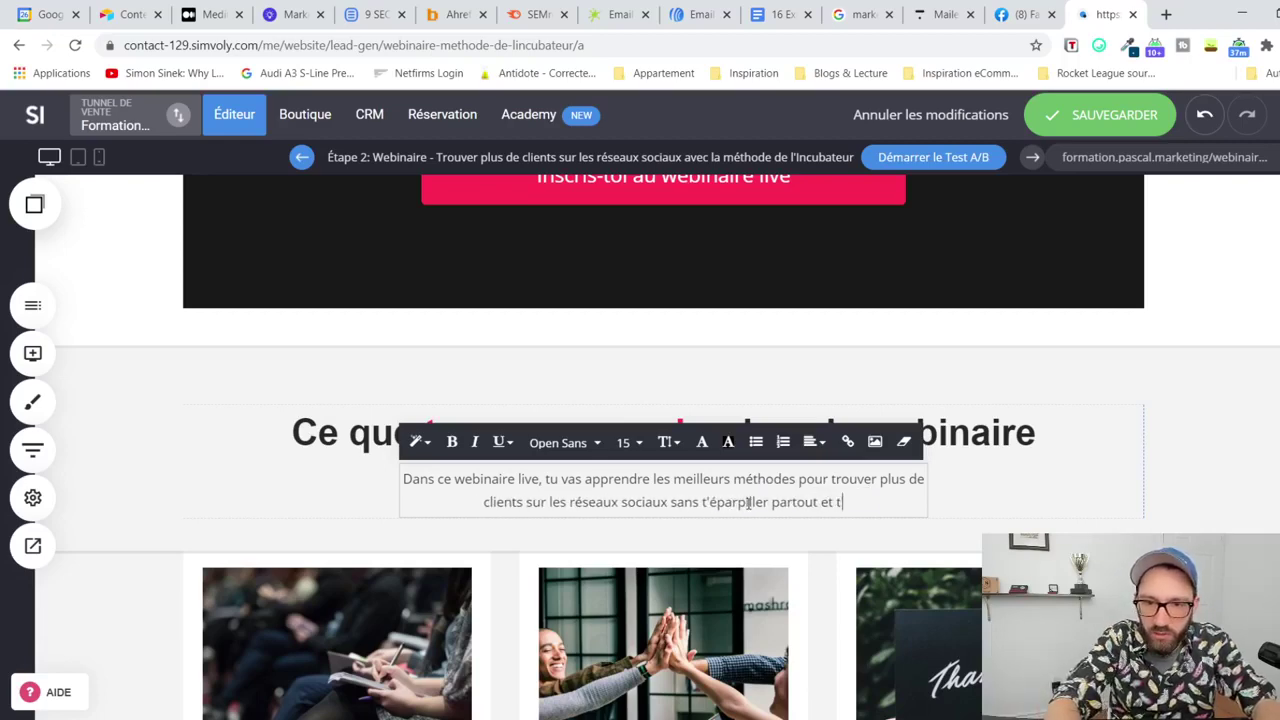
type("'essou")
key("BackSpace")
key("BackSpace")
key("BackSpace")
key("BackSpace")
key("BackSpace")
key("BackSpace")
key("BackSpace")
key("BackSpace")
key("BackSpace")
key("BackSpace")
key("BackSpace")
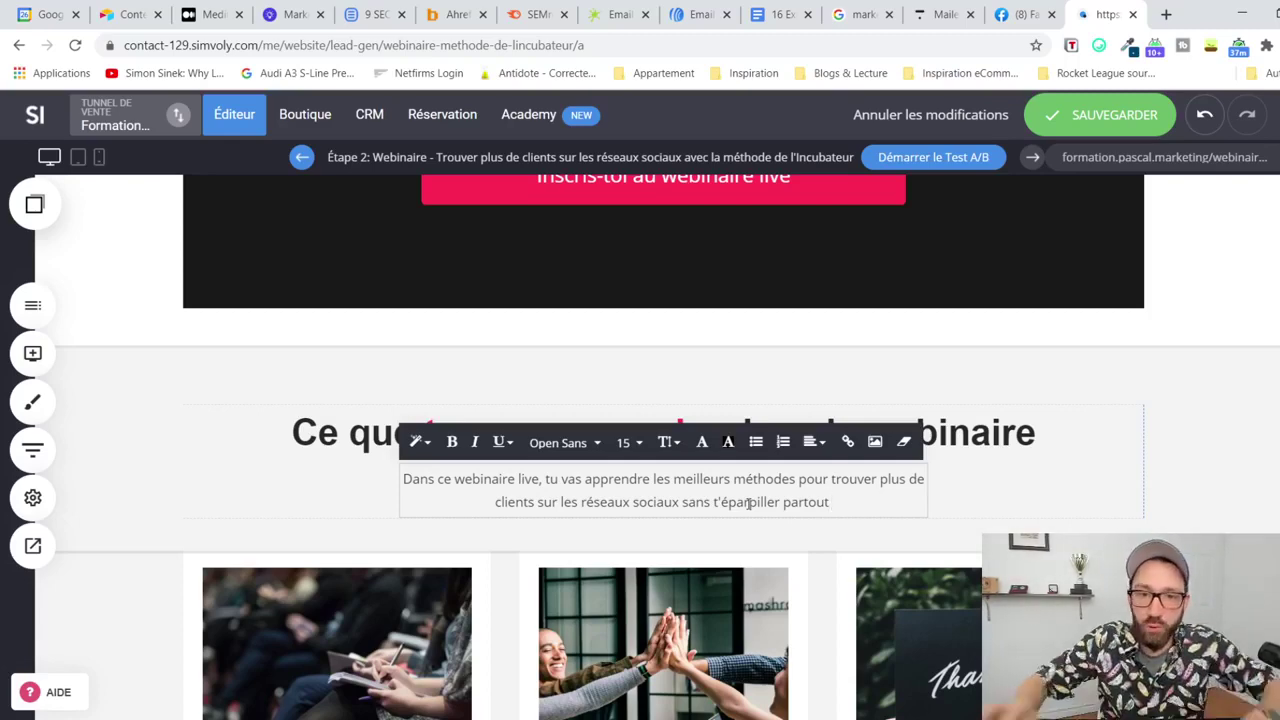
Step: Reread the topics subtitle and review the page's hero and sign-up form sections for its wording
triple_click(839, 503)
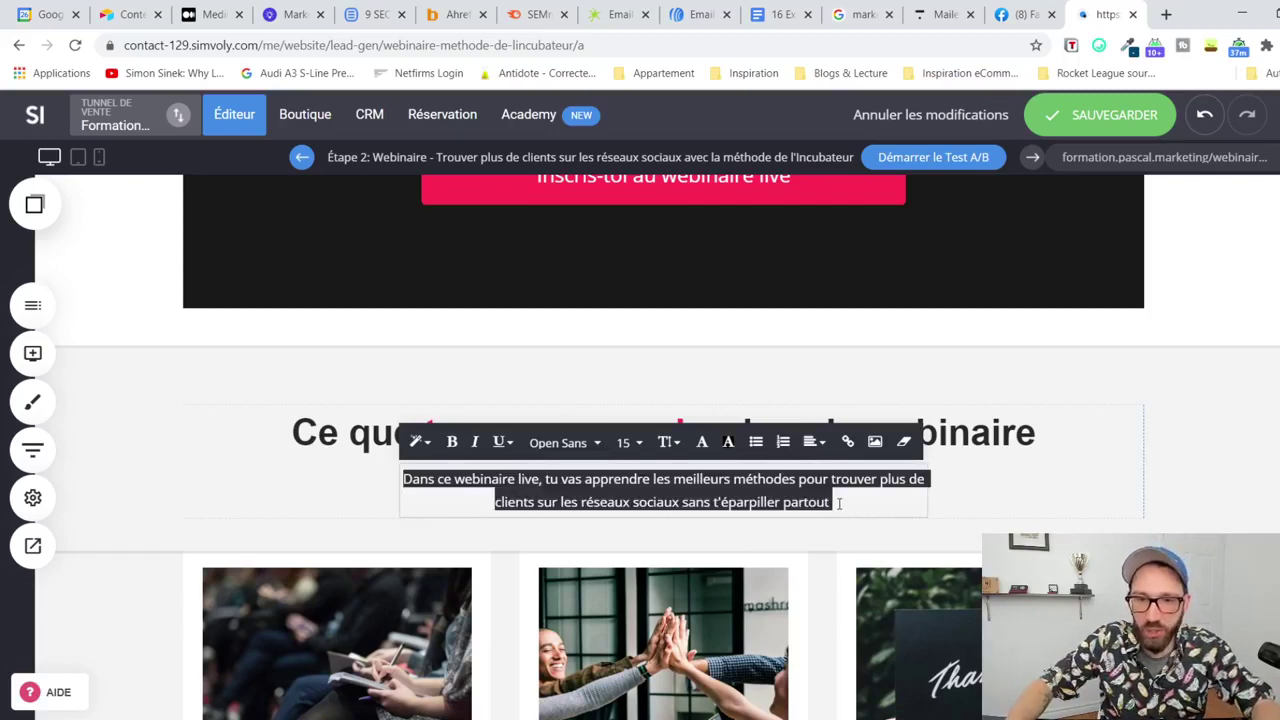
left_click(839, 503)
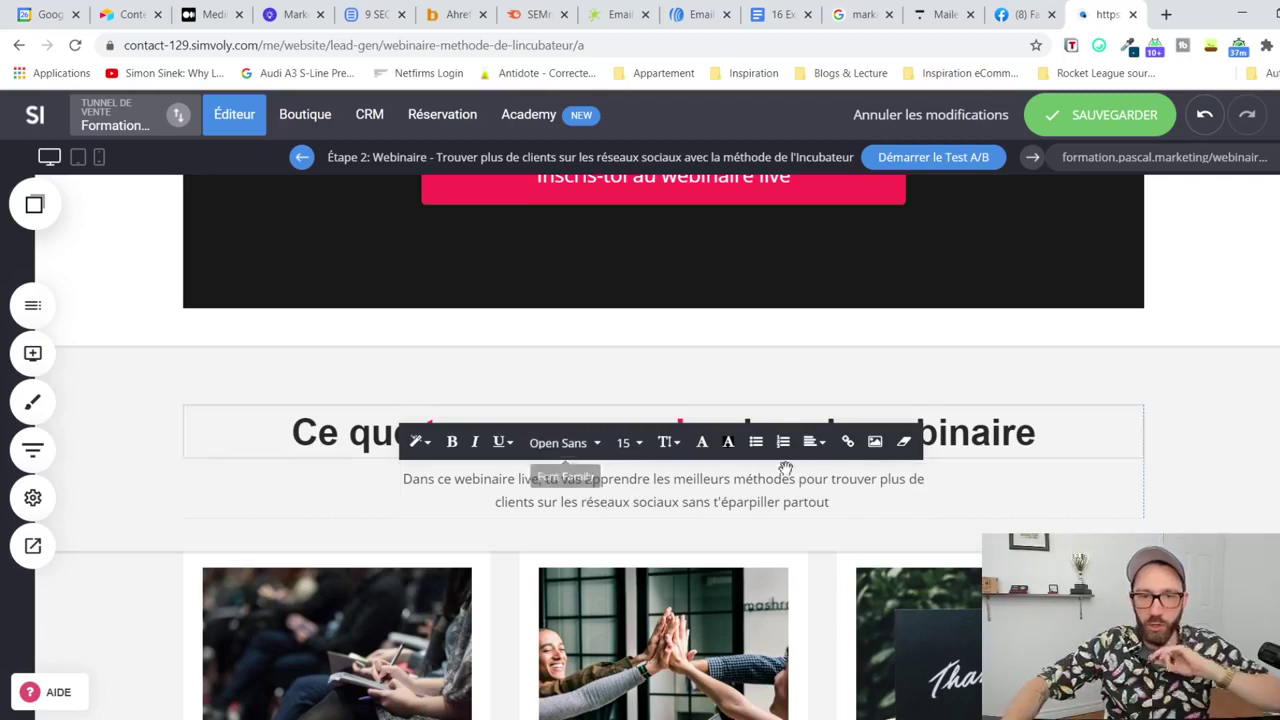
left_click_drag(871, 506, 495, 502)
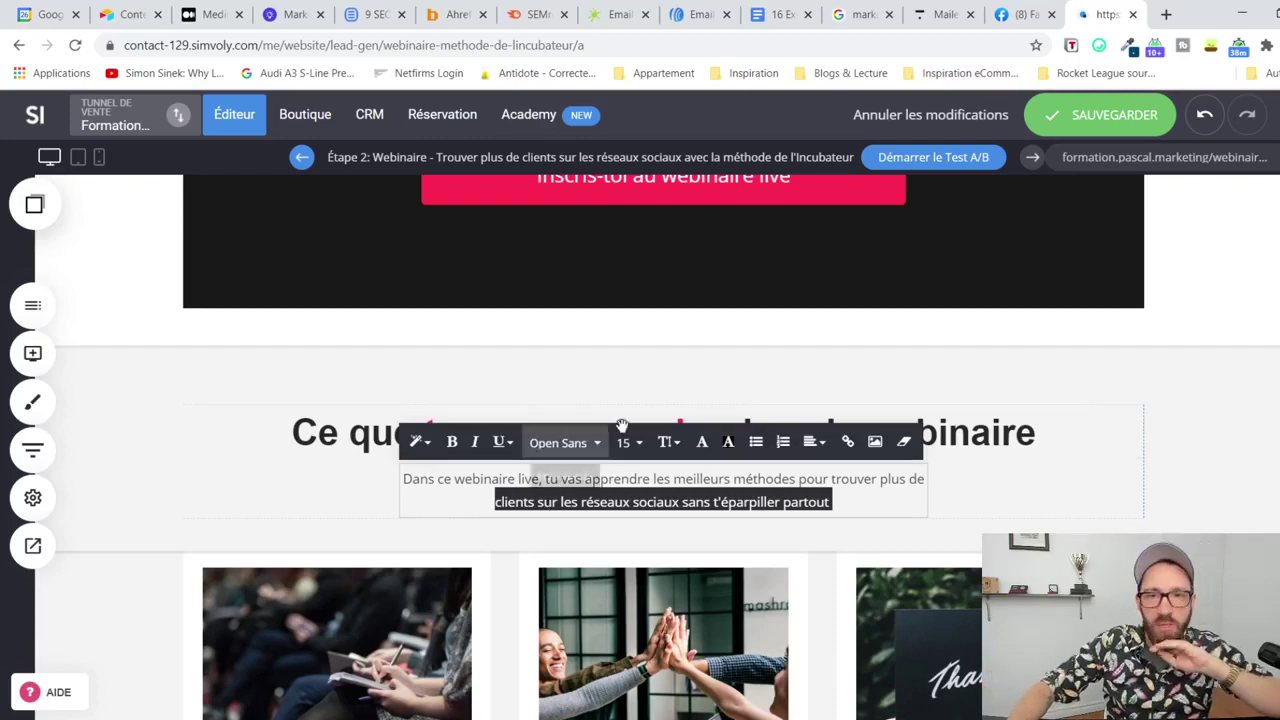
scroll(622, 437, "up", 6)
scroll(626, 437, "up", 6)
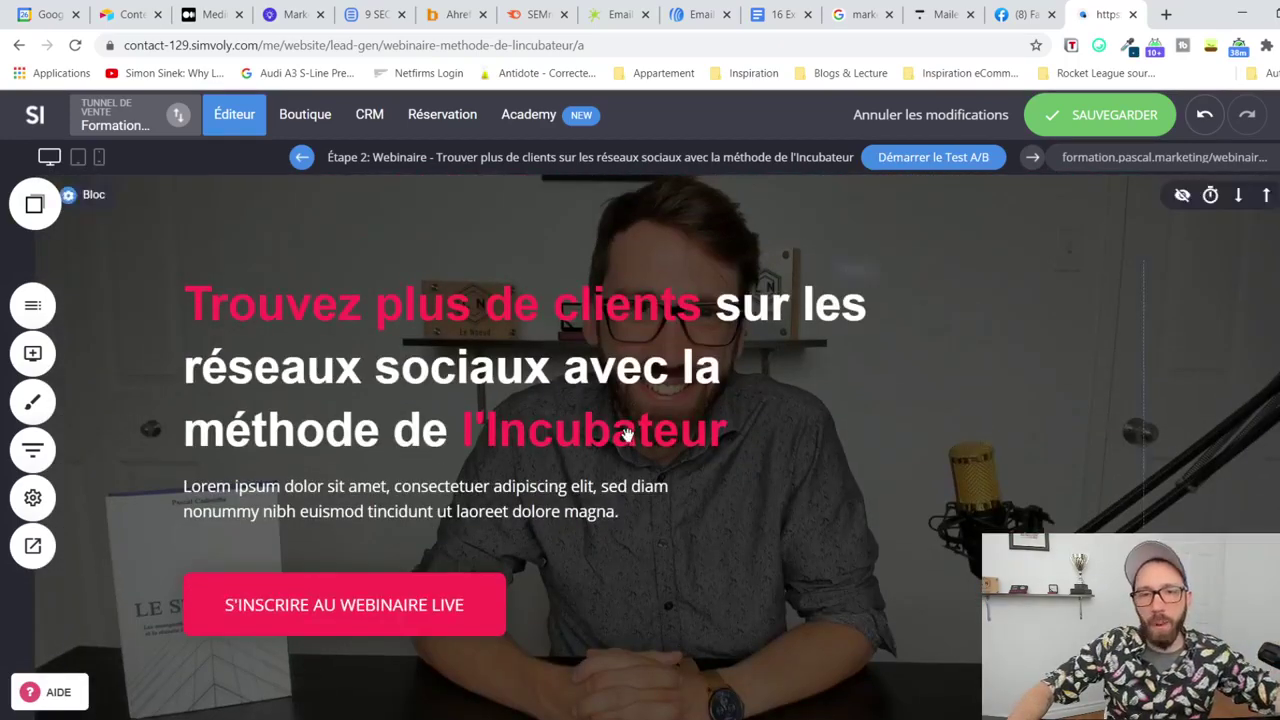
scroll(631, 437, "down", 10)
scroll(631, 438, "down", 4)
scroll(700, 400, "up", 3)
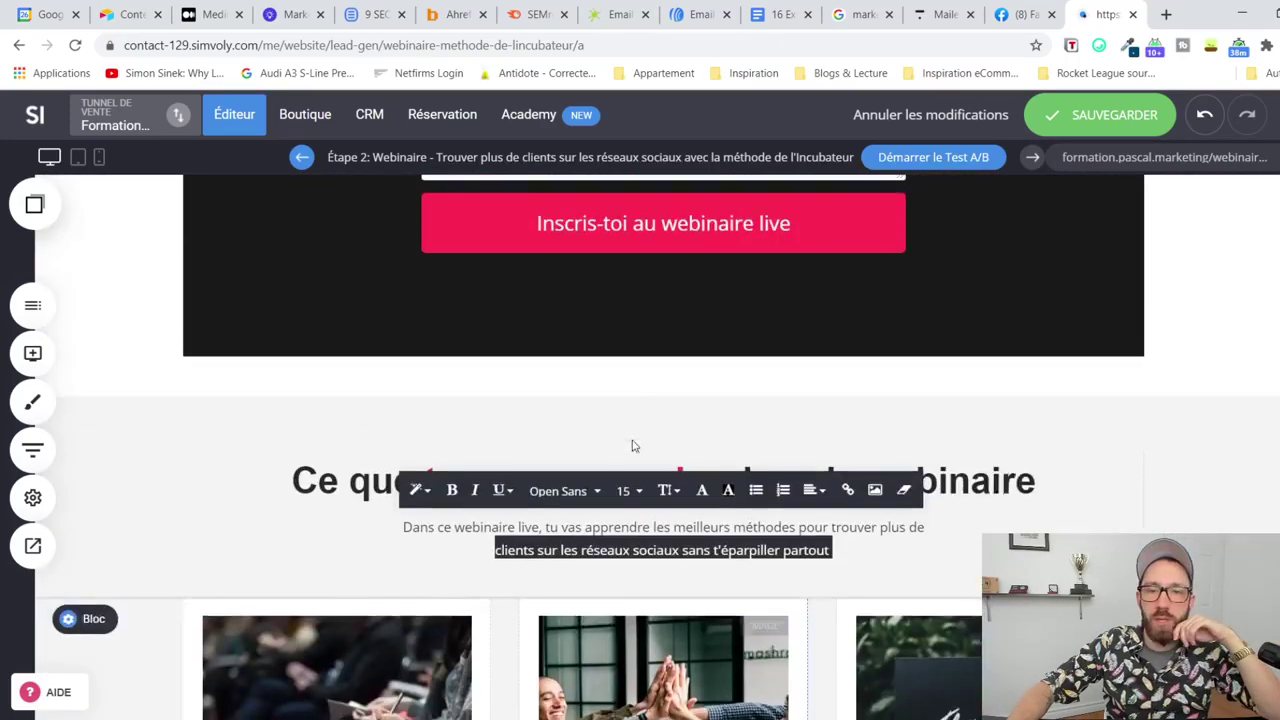
scroll(940, 267, "down", 1)
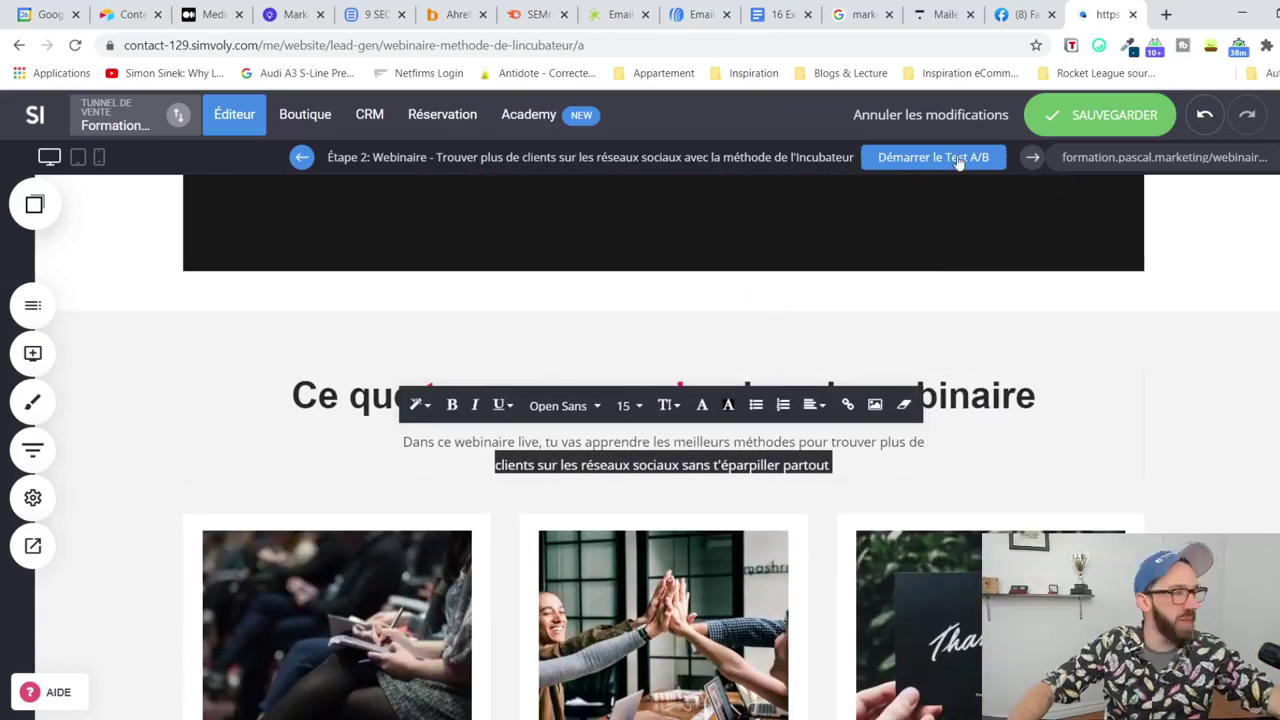
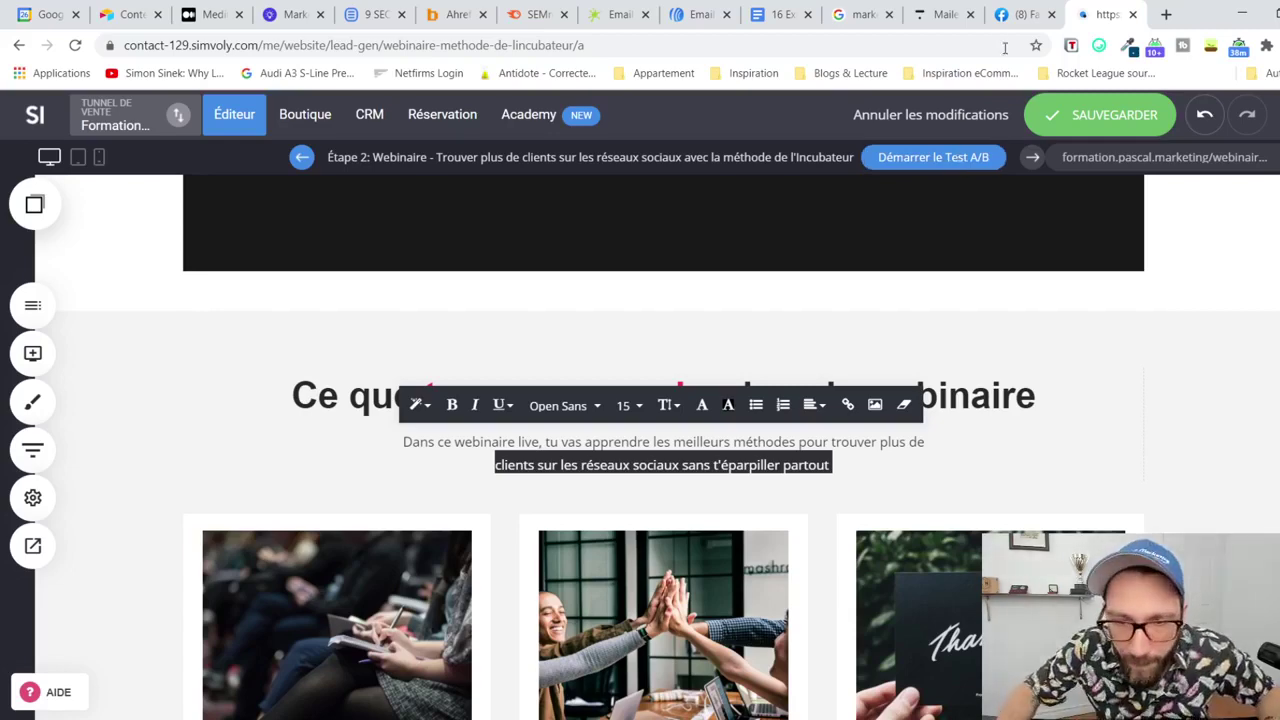
Step: Complete the topics subtitle by adding "et t'embarquer dans des publicités coûteuses et compliquées." after "partout"
left_click(850, 460)
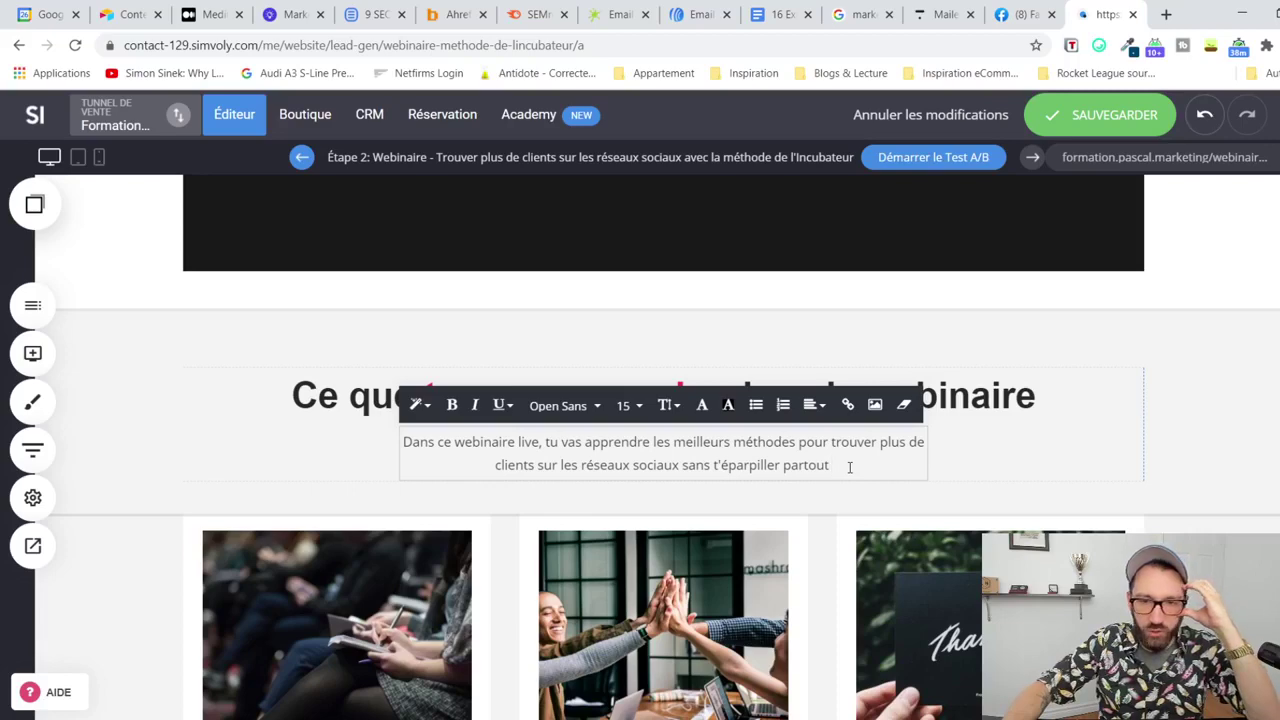
type("et")
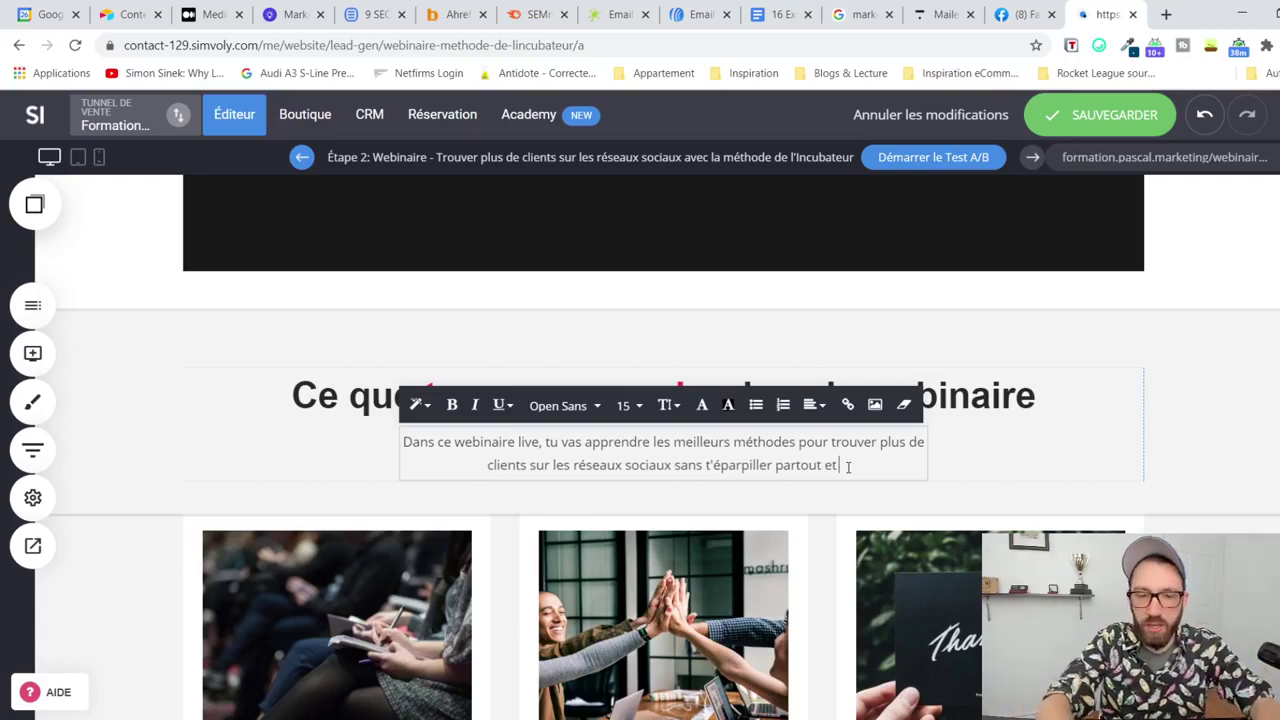
type(" t")
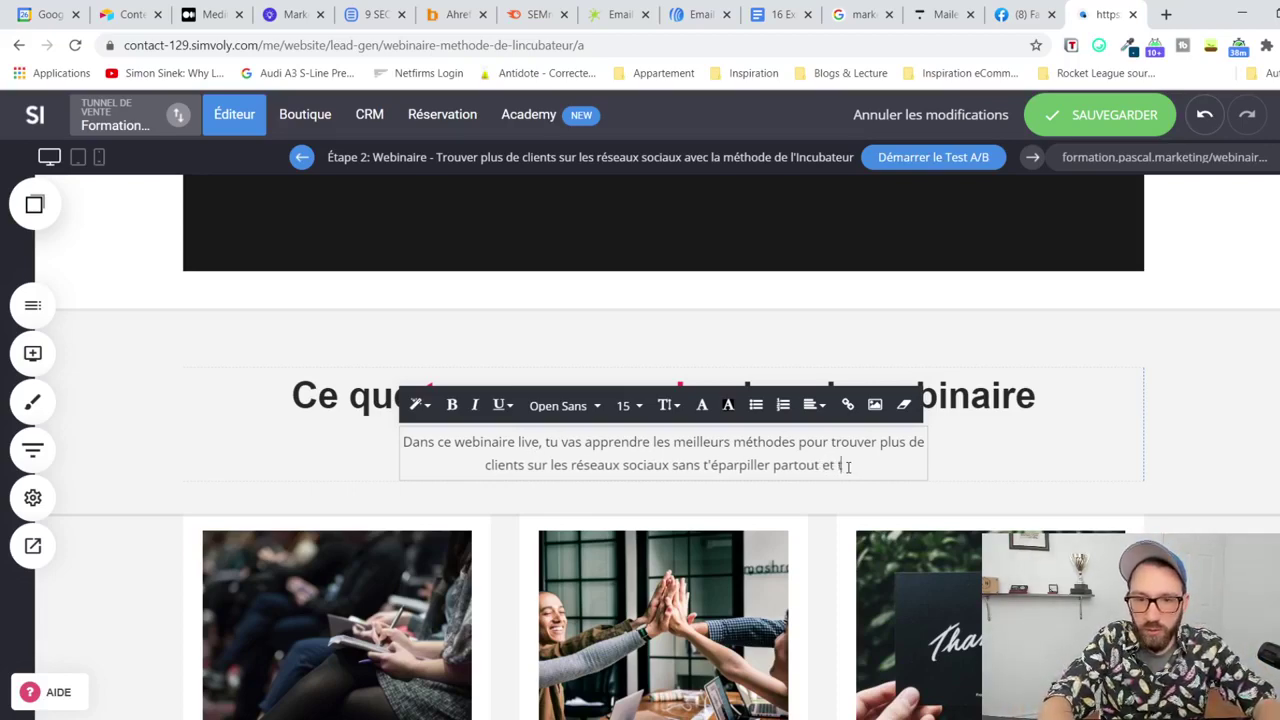
type("'em")
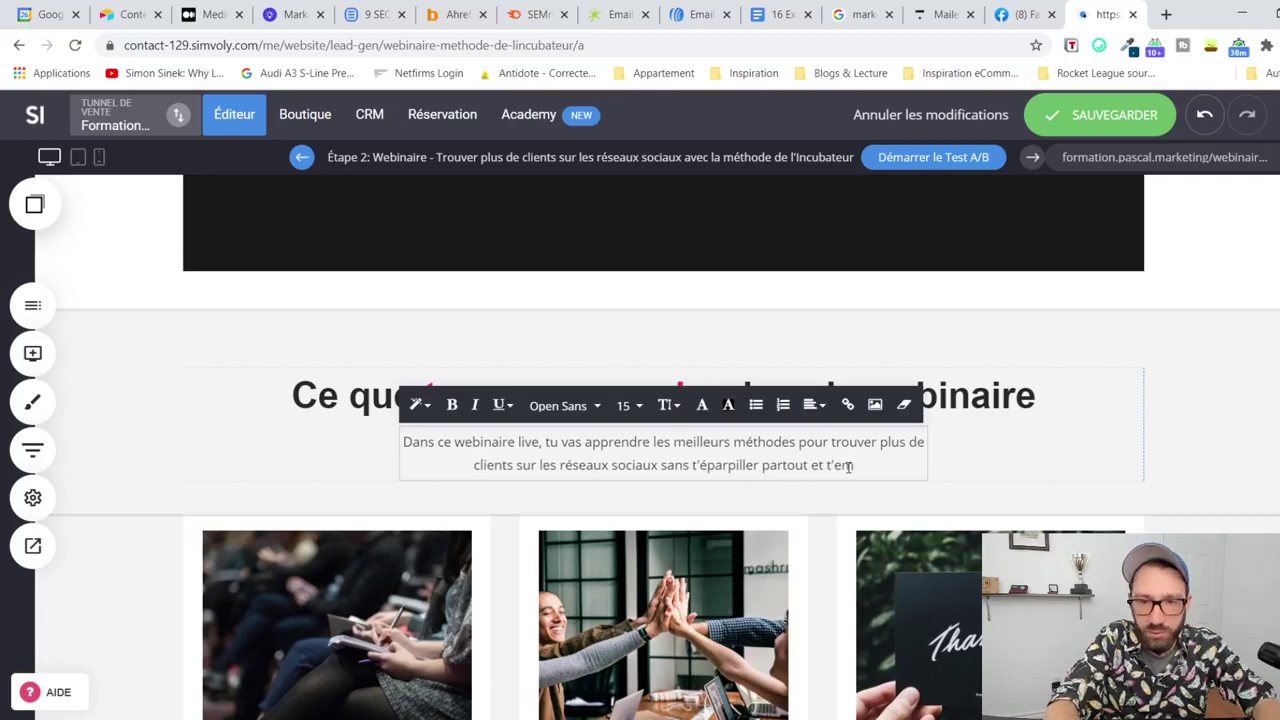
type("barquer dans")
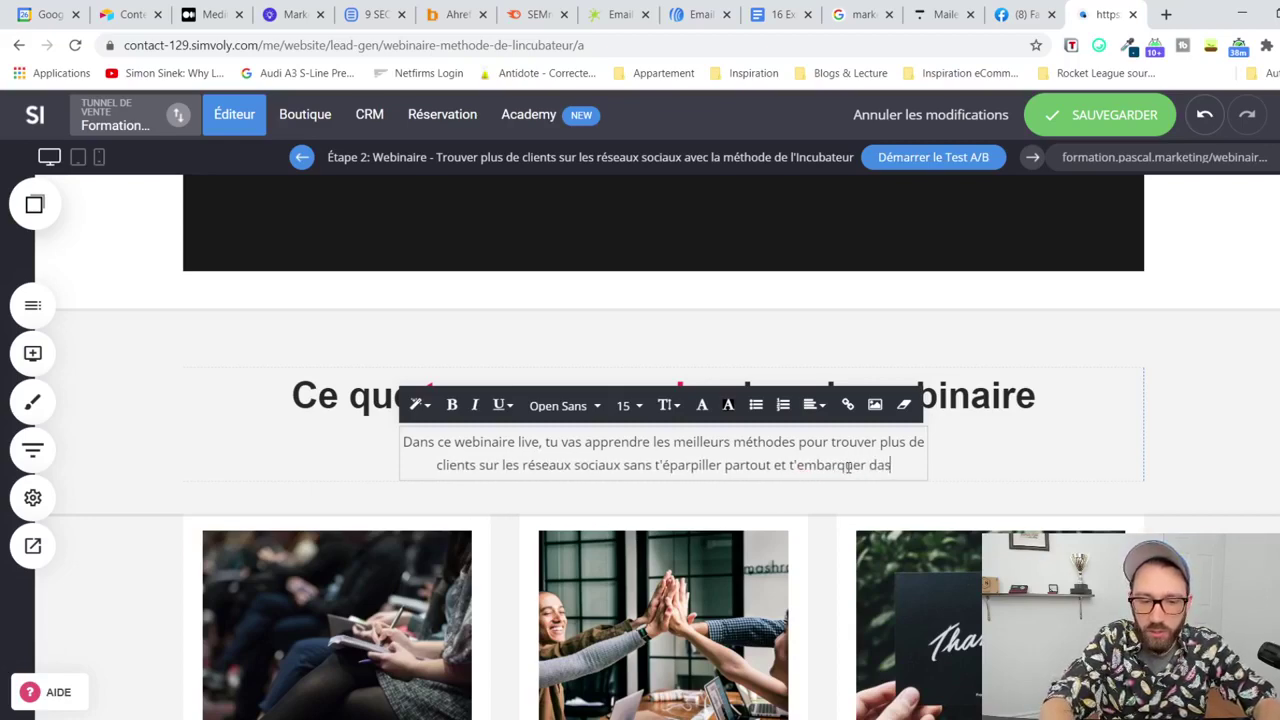
type(" des publi")
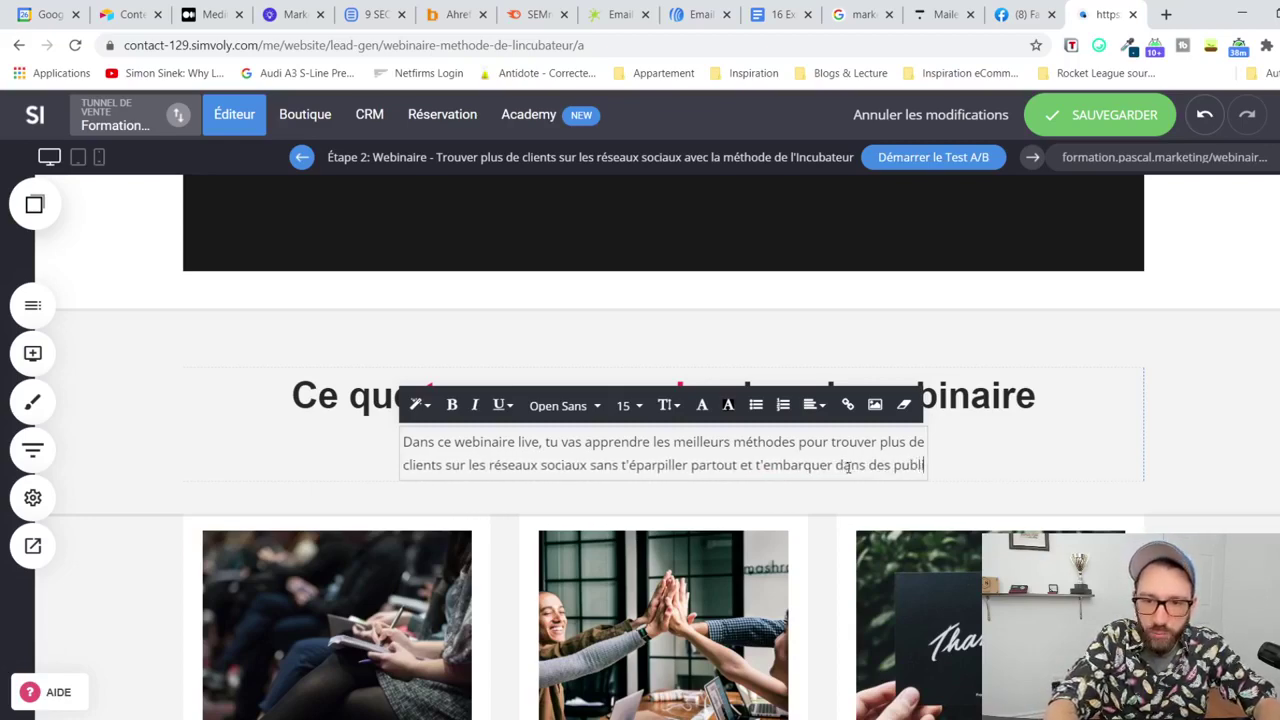
type("cités co")
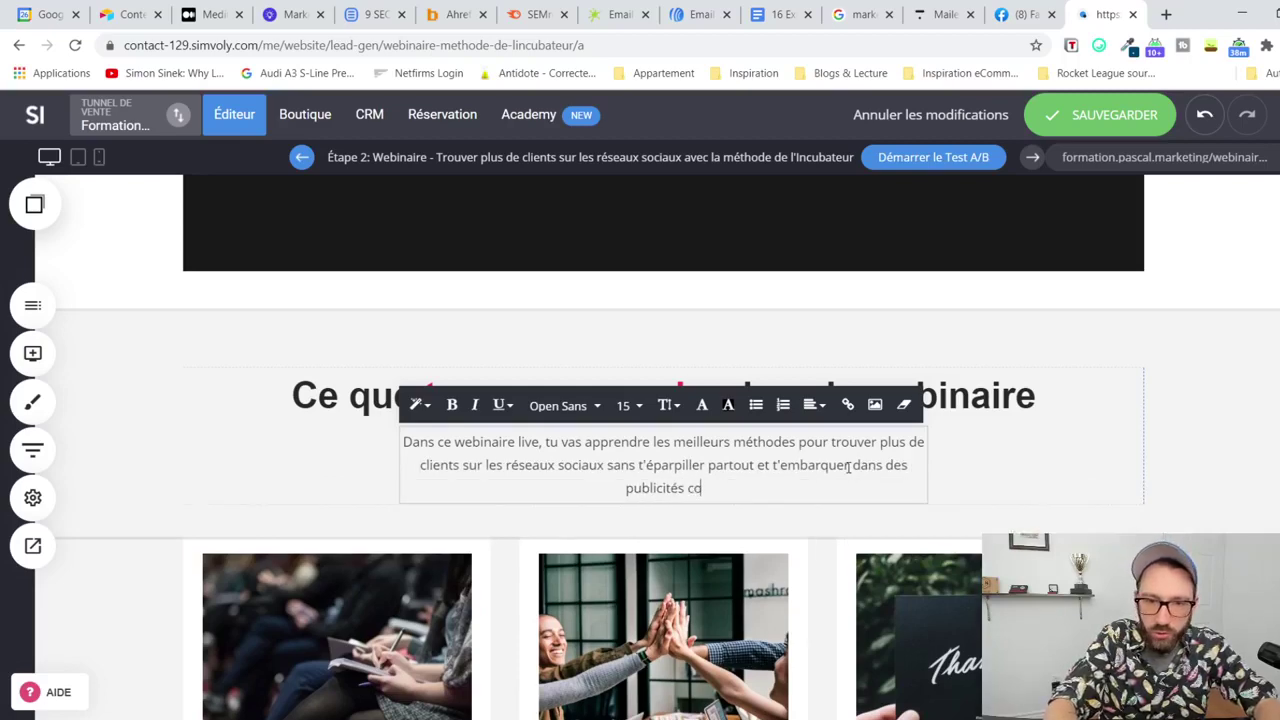
type("ût")
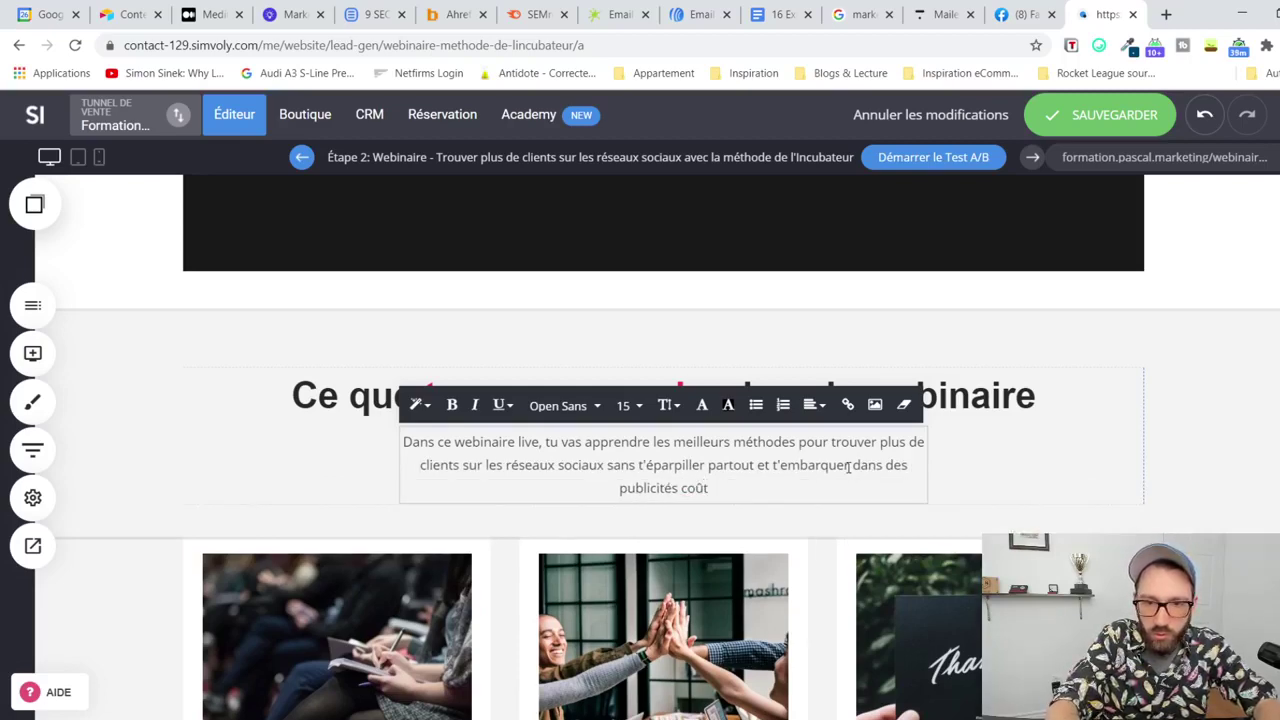
type("euses et compl")
type("iquées.")
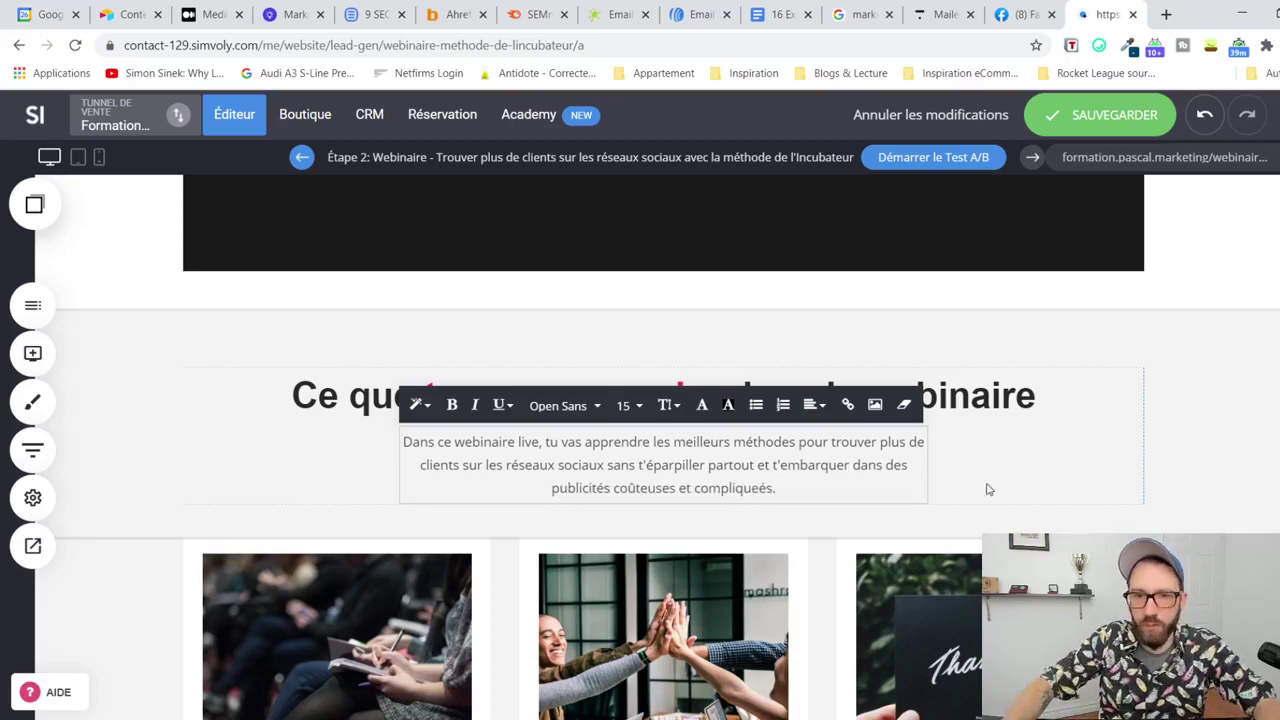
Step: Widen the topics subtitle's text box so it fits on two lines, and save the page
left_click(930, 461)
left_click_drag(946, 463, 1060, 464)
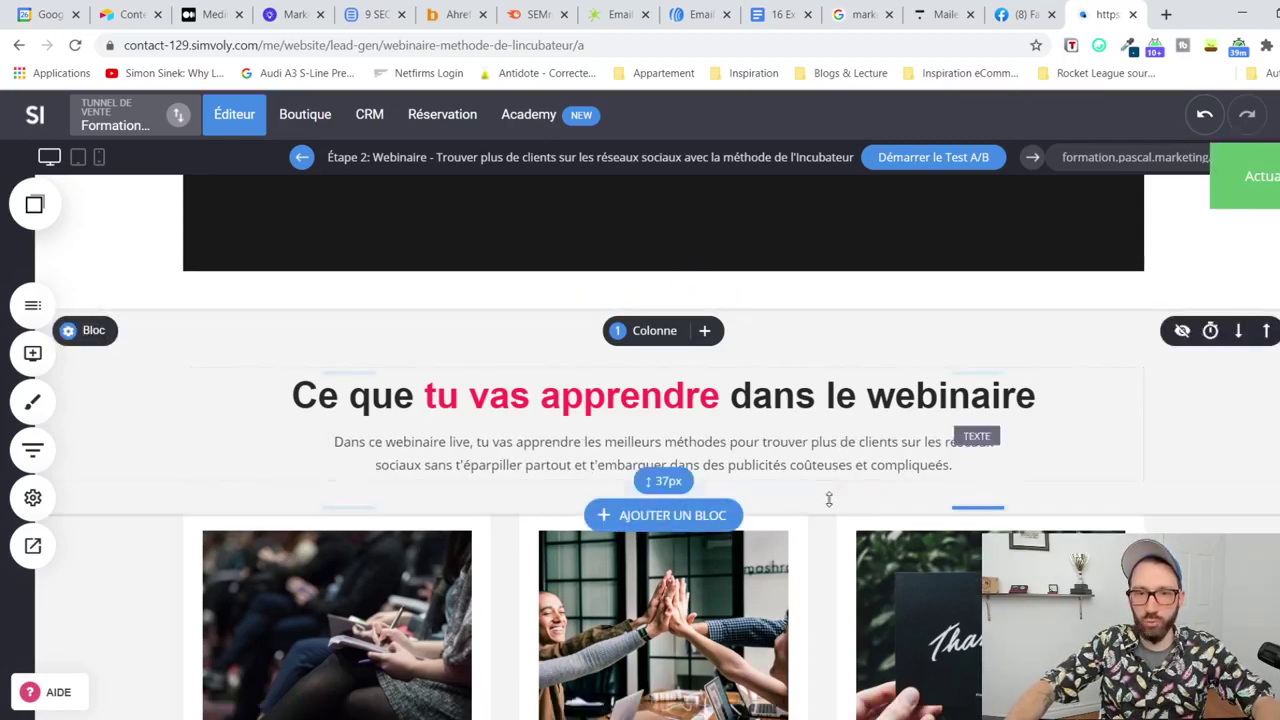
left_click_drag(831, 497, 831, 503)
Step: Review the page from the testimonials up to the hero and sign-up form for places that still need content
scroll(835, 504, "down", 3)
scroll(835, 504, "down", 3)
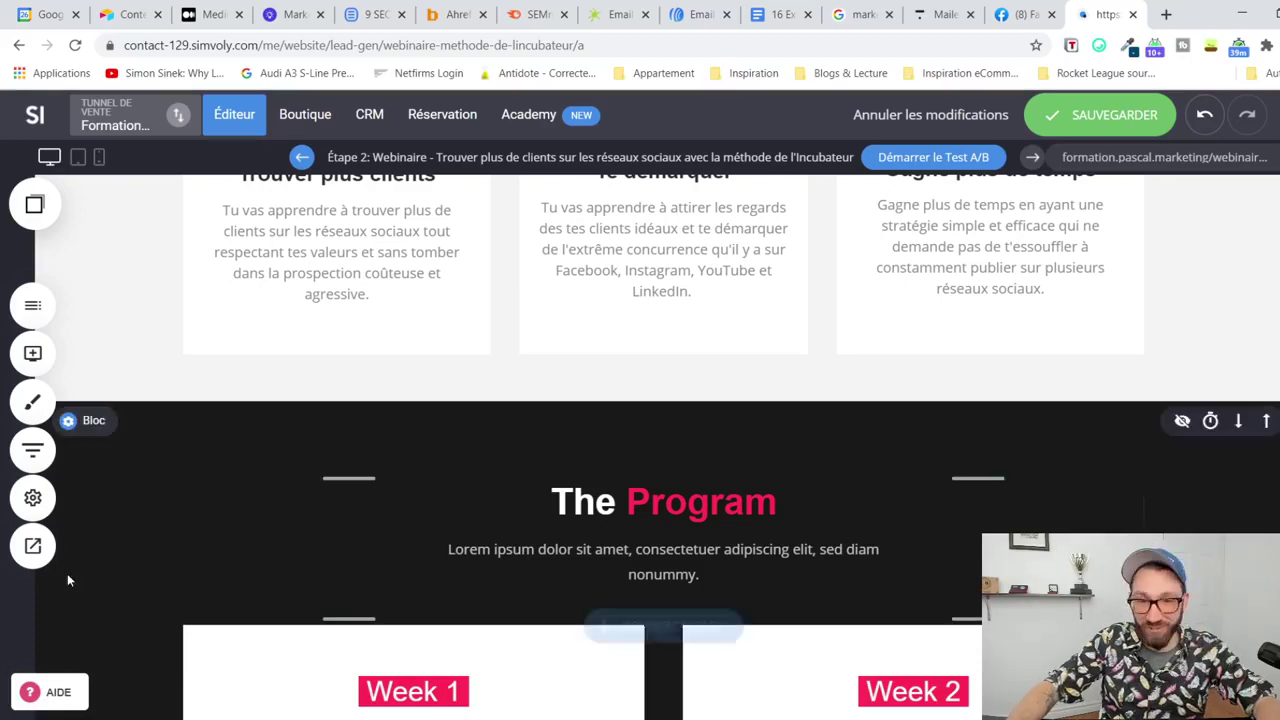
scroll(786, 469, "down", 10)
scroll(786, 469, "down", 12)
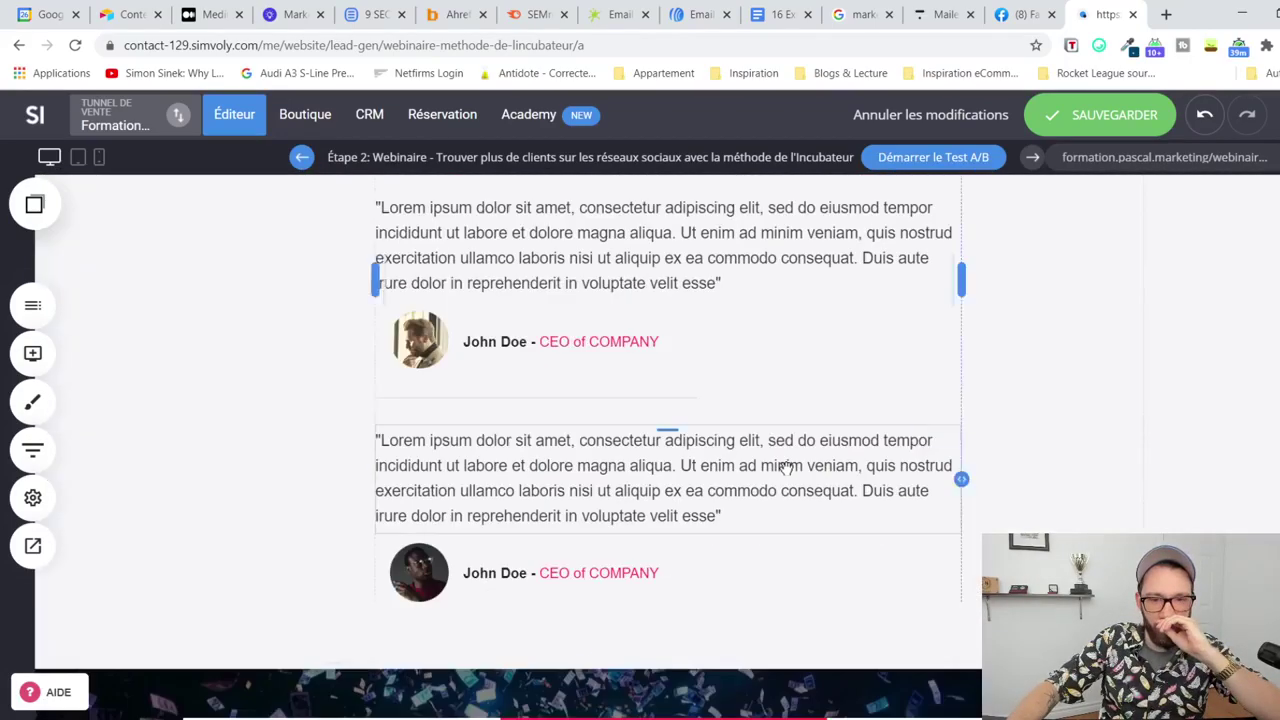
scroll(786, 469, "up", 20)
scroll(787, 479, "up", 4)
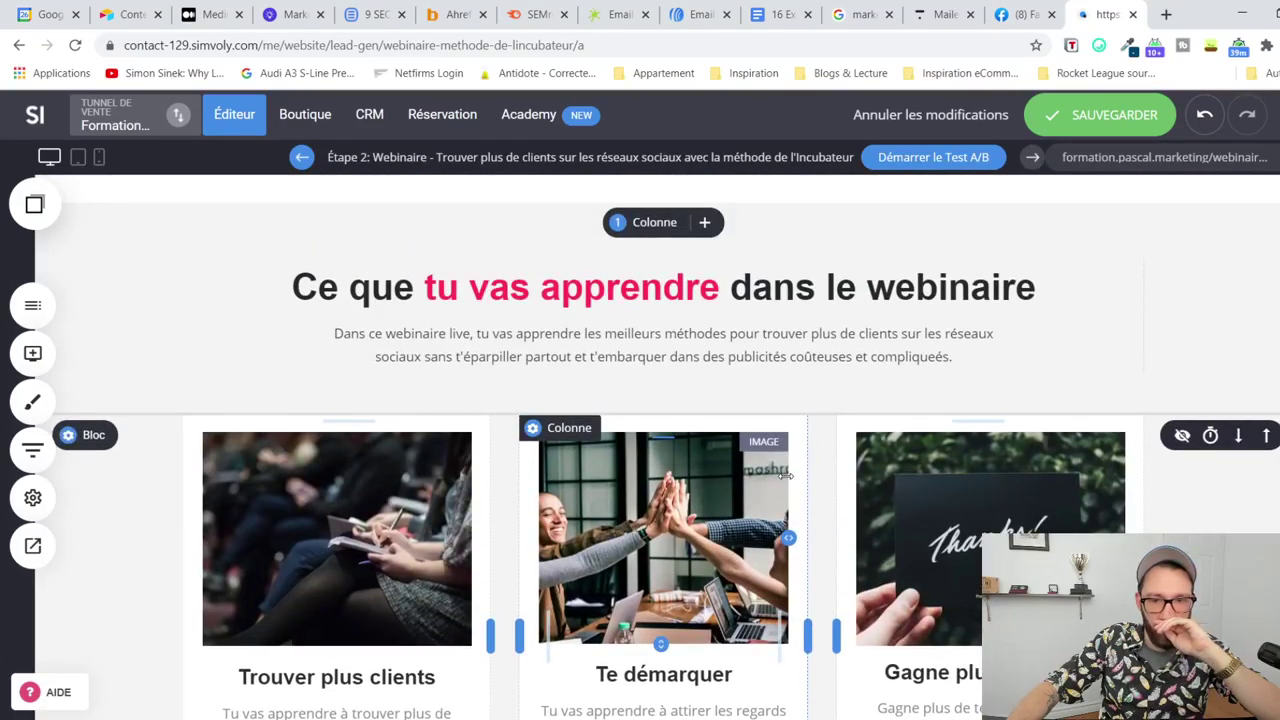
scroll(786, 476, "down", 2)
scroll(786, 476, "up", 5)
scroll(786, 476, "up", 4)
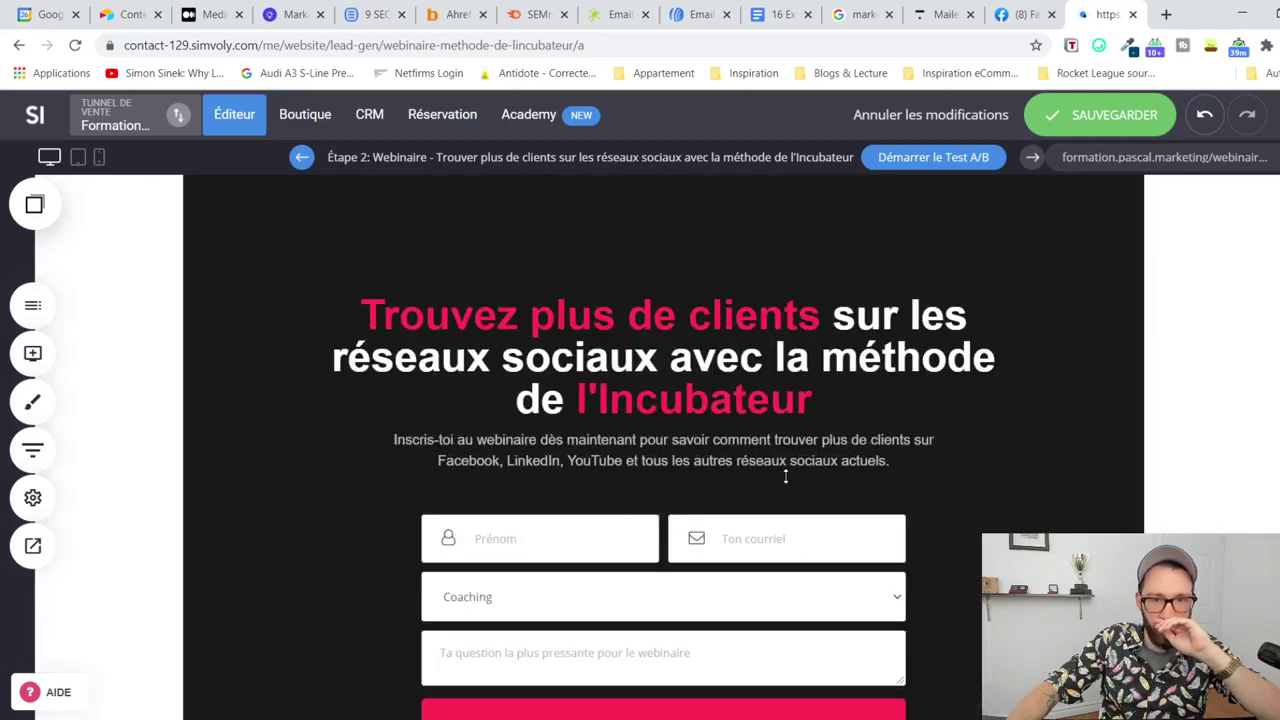
scroll(786, 476, "down", 5)
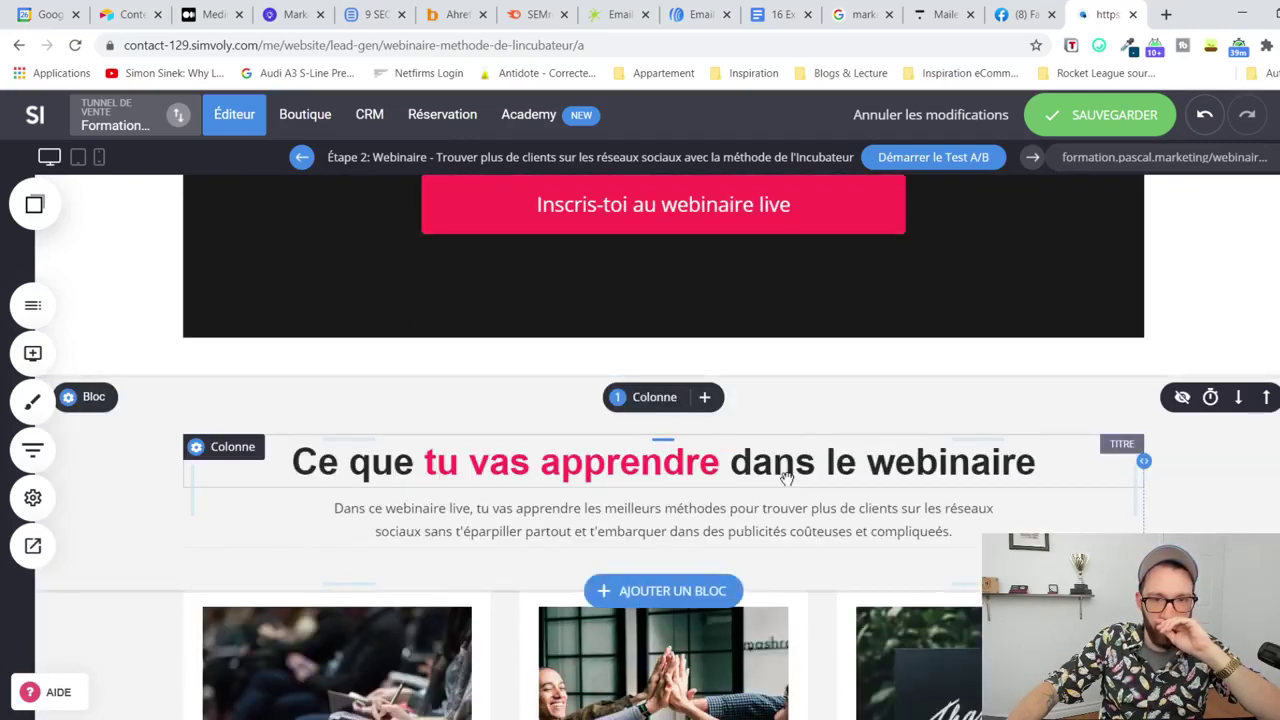
scroll(787, 479, "up", 5)
scroll(770, 466, "down", 2)
scroll(411, 581, "up", 1)
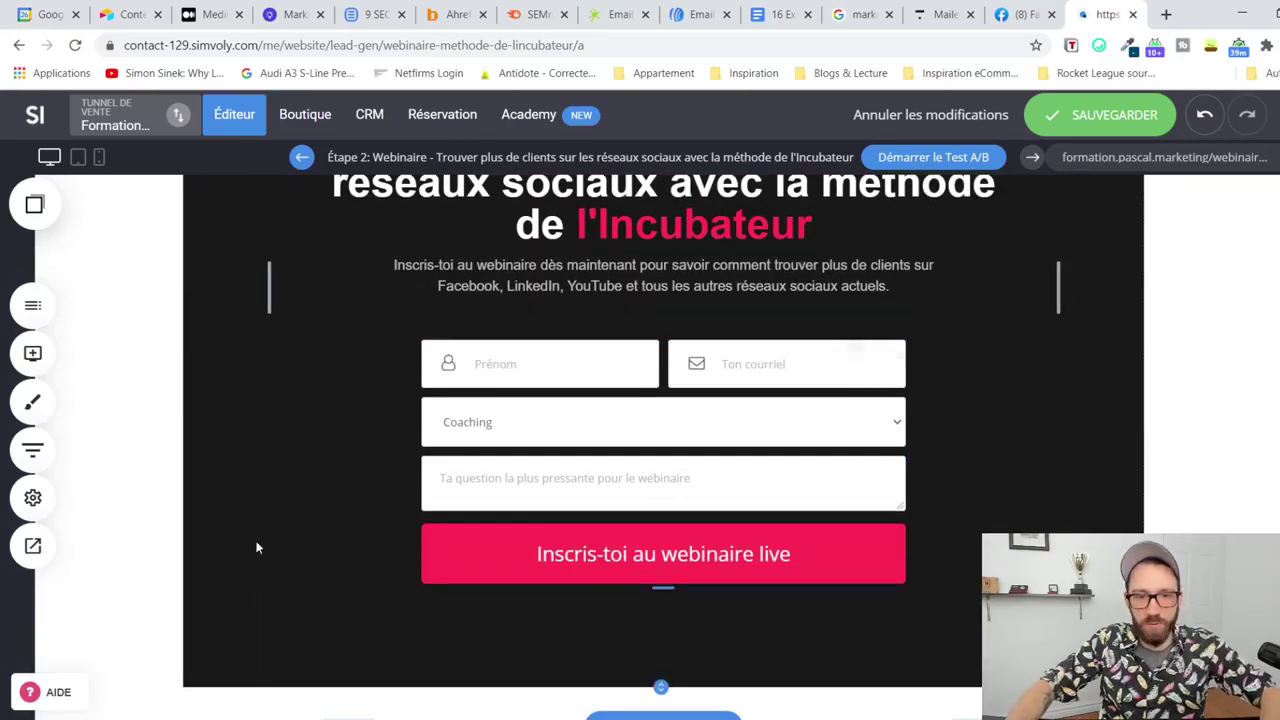
Step: Add an icon section widget below the form's "Inscris-toi au webinaire live" button, keeping its check mark icon
left_click(33, 353)
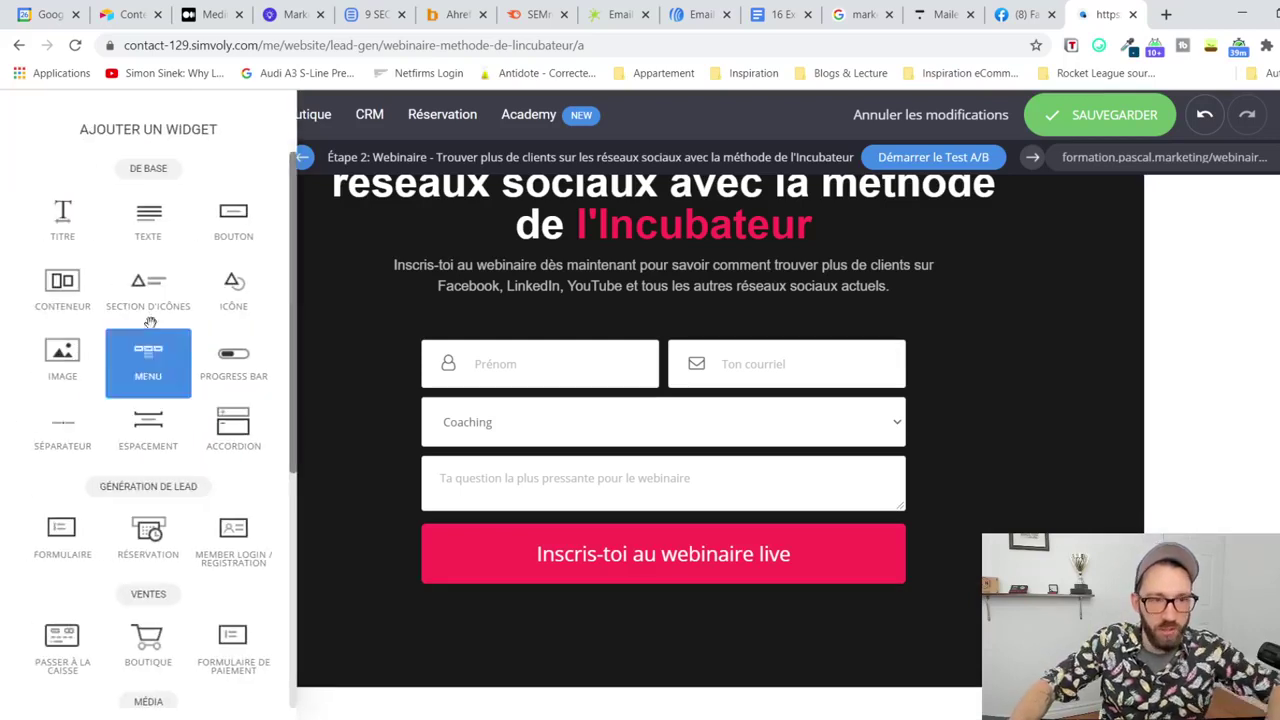
left_click_drag(146, 292, 564, 608)
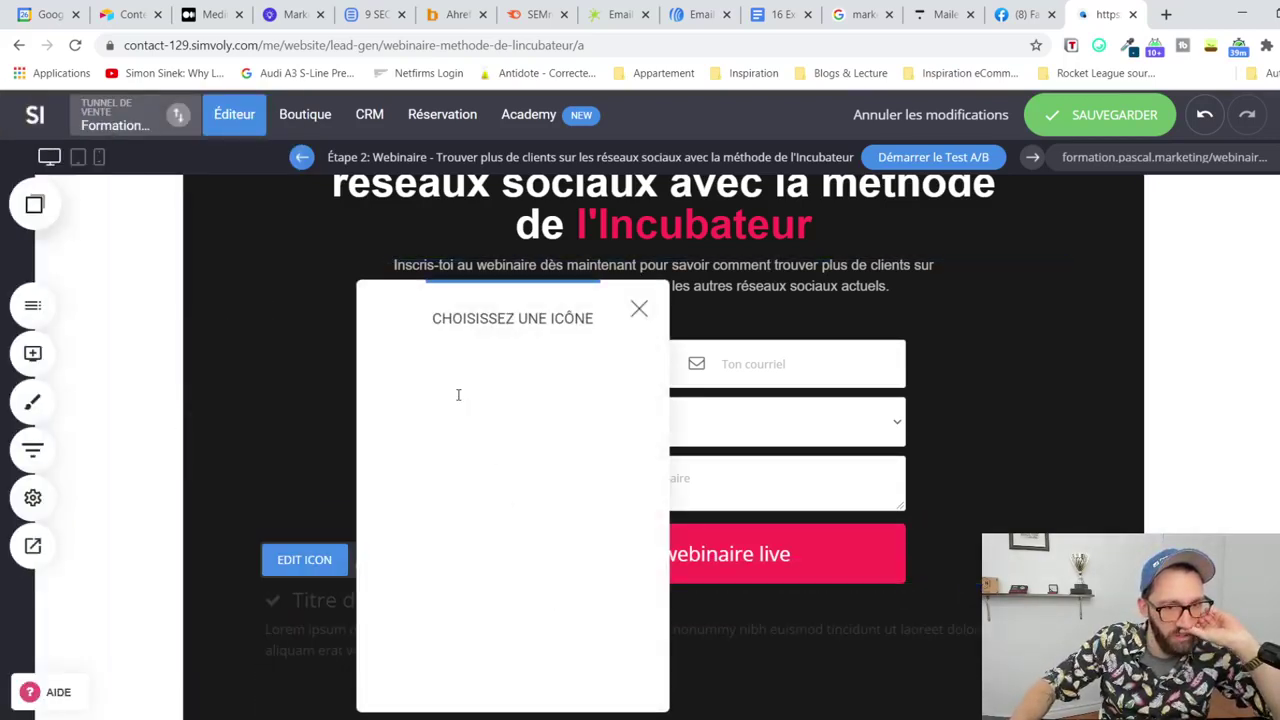
left_click(233, 438)
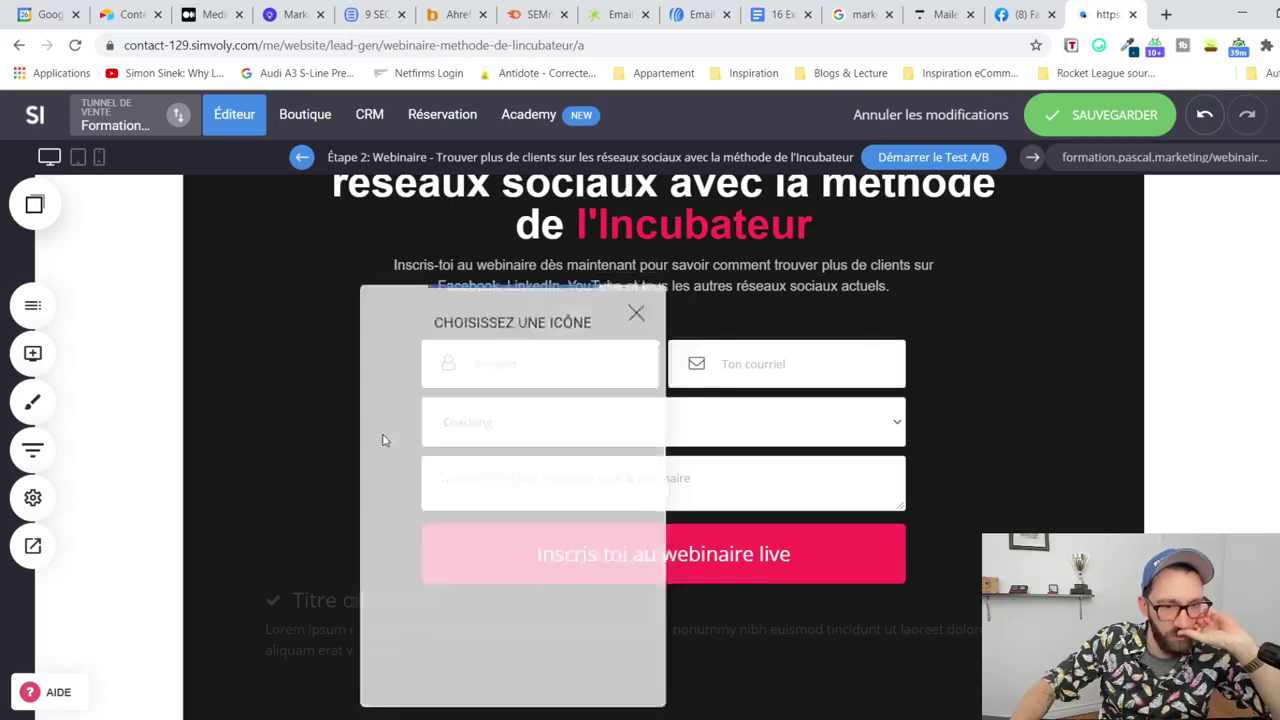
scroll(470, 470, "down", 1)
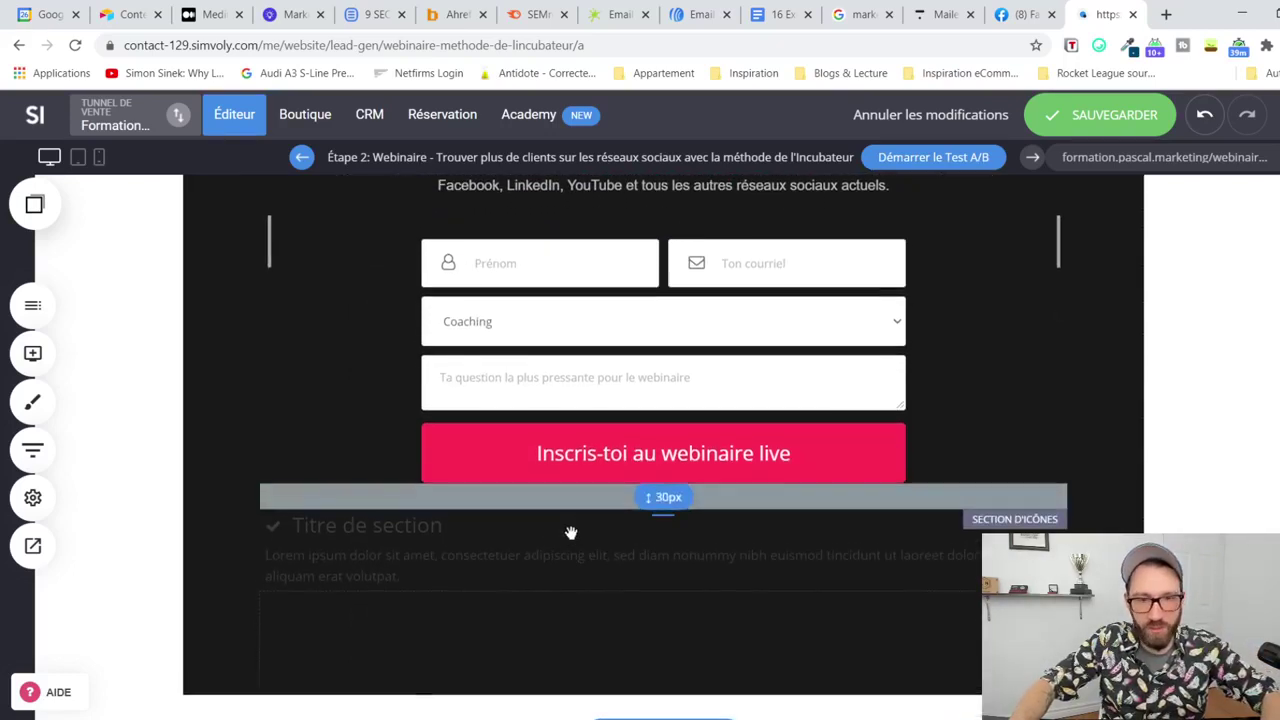
Step: Copy the icon section and paste two duplicates below it, stacking three sections under the form
mouse_move(524, 543)
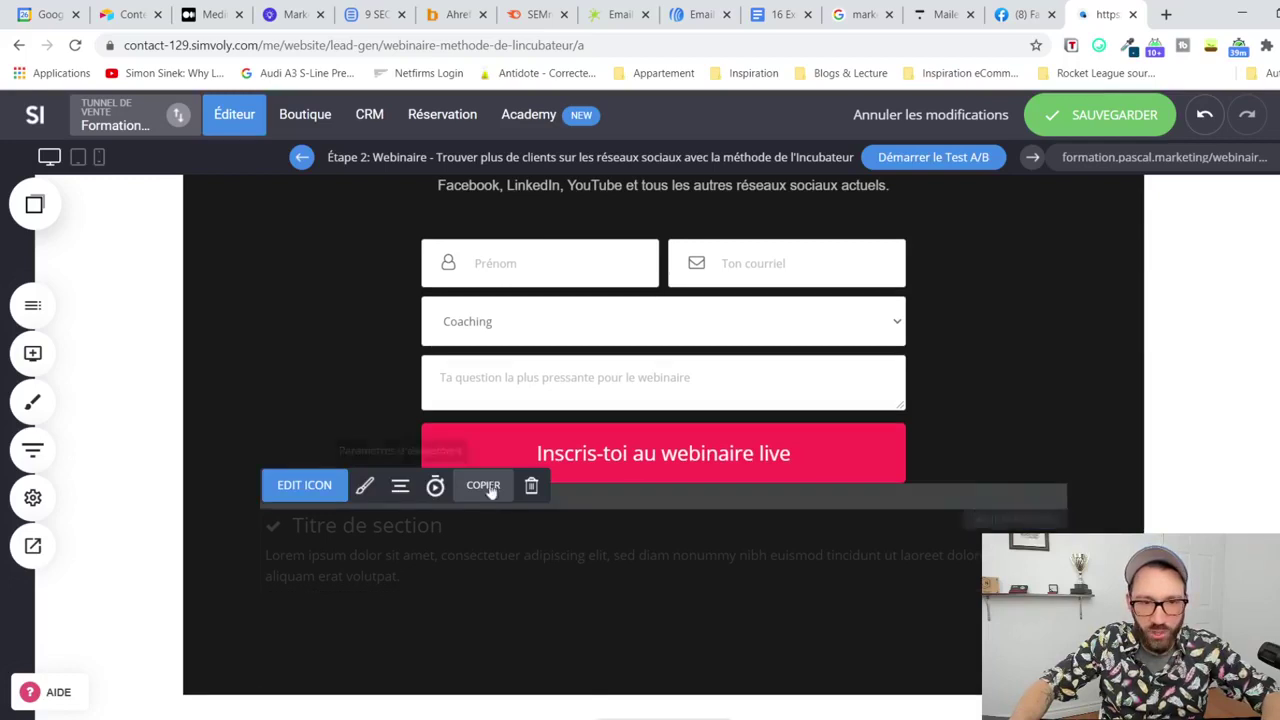
left_click(30, 205)
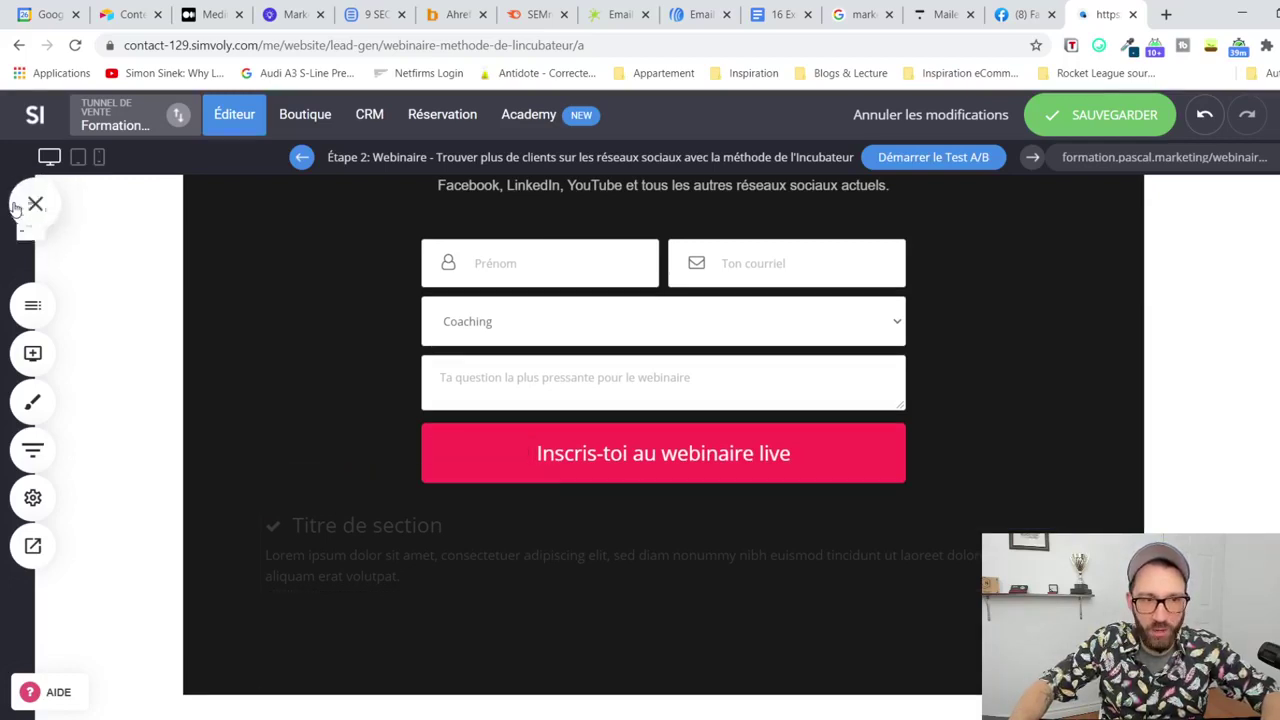
left_click_drag(401, 529, 420, 590)
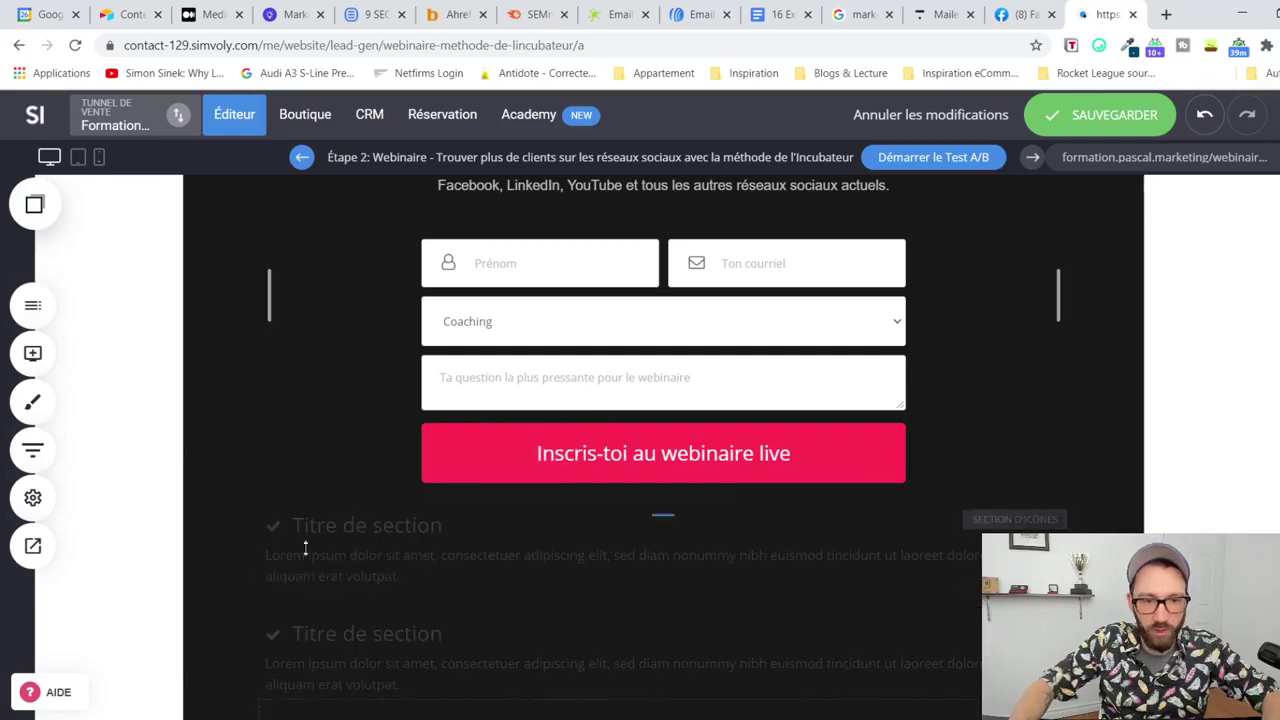
scroll(388, 421, "down", 1)
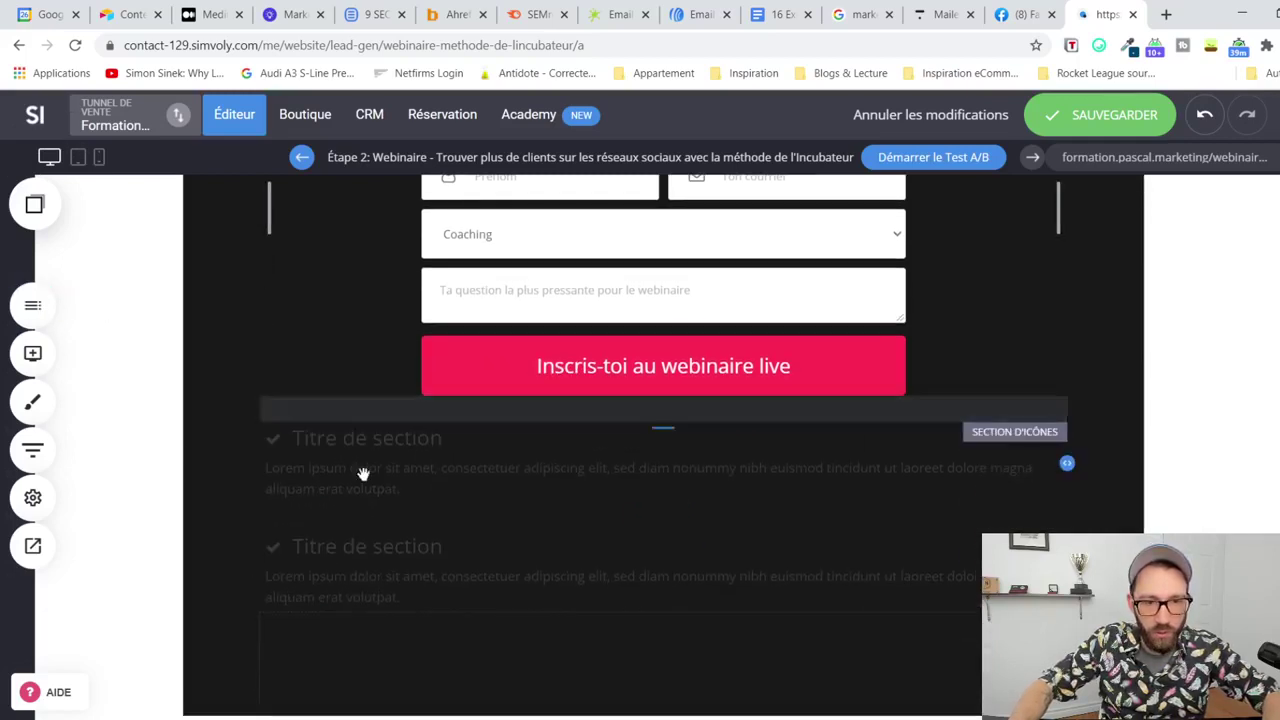
left_click(44, 212)
left_click_drag(131, 398, 590, 627)
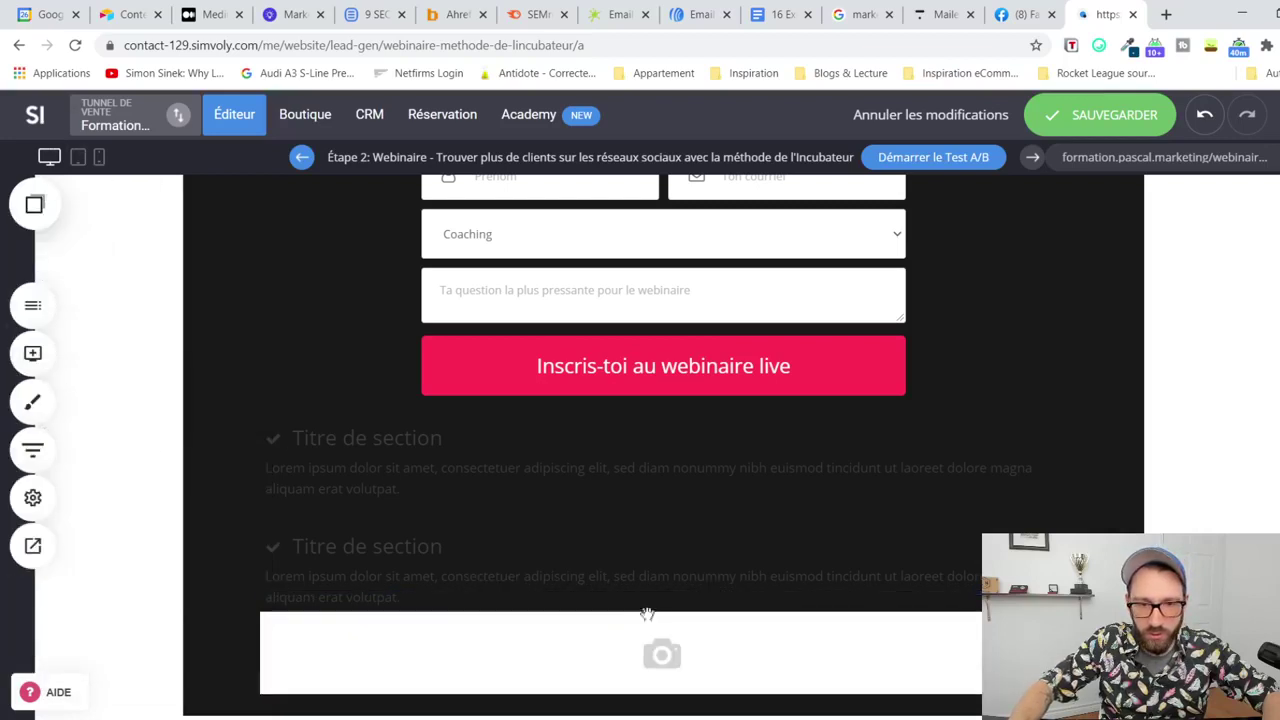
Step: Narrow the first icon section, align it to the centre and add some space above it
left_click_drag(1045, 461, 786, 463)
left_click(398, 400)
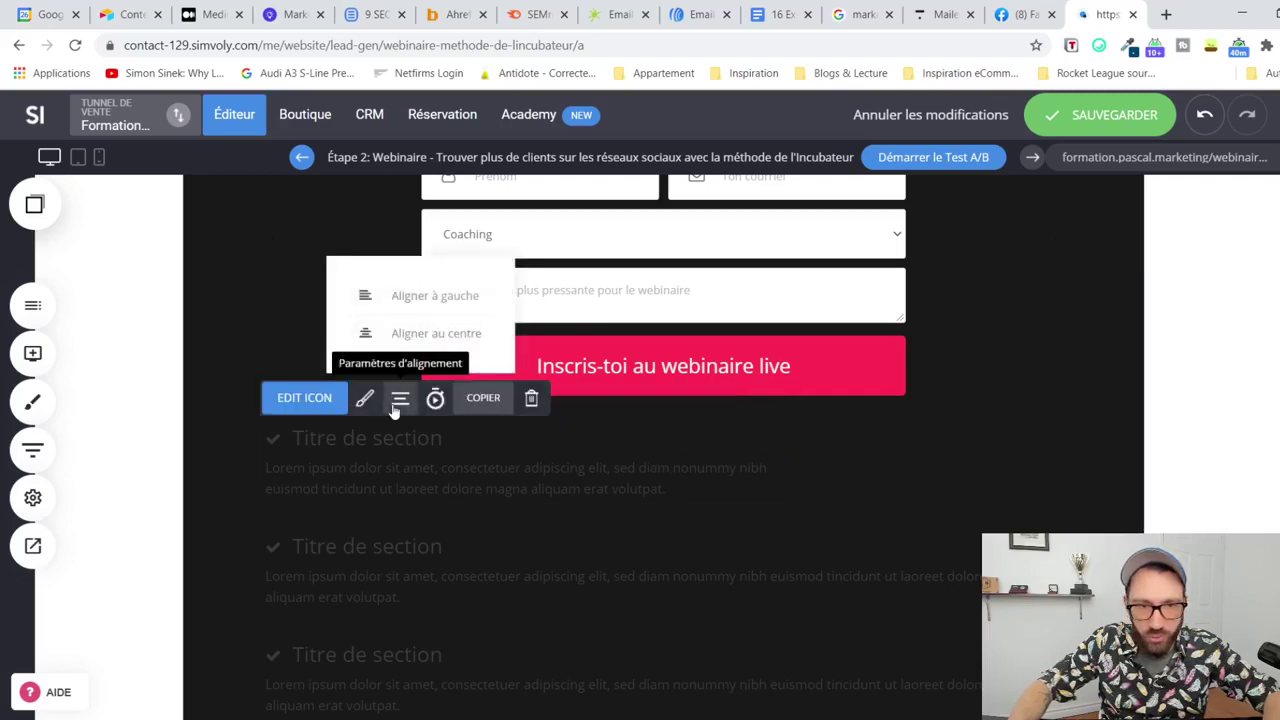
left_click(430, 336)
left_click_drag(669, 428, 669, 431)
Step: Narrow the second icon section, align it to the centre and match its width to the first one
left_click_drag(946, 586, 881, 580)
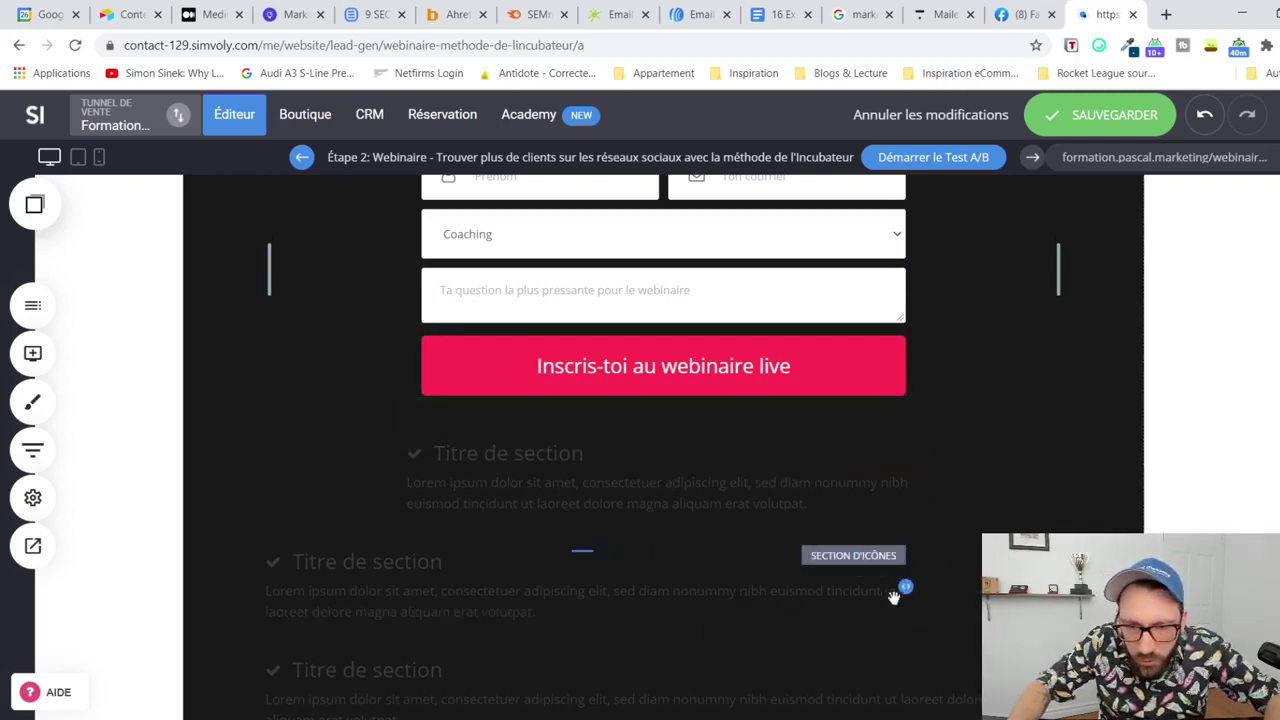
left_click_drag(688, 588, 731, 589)
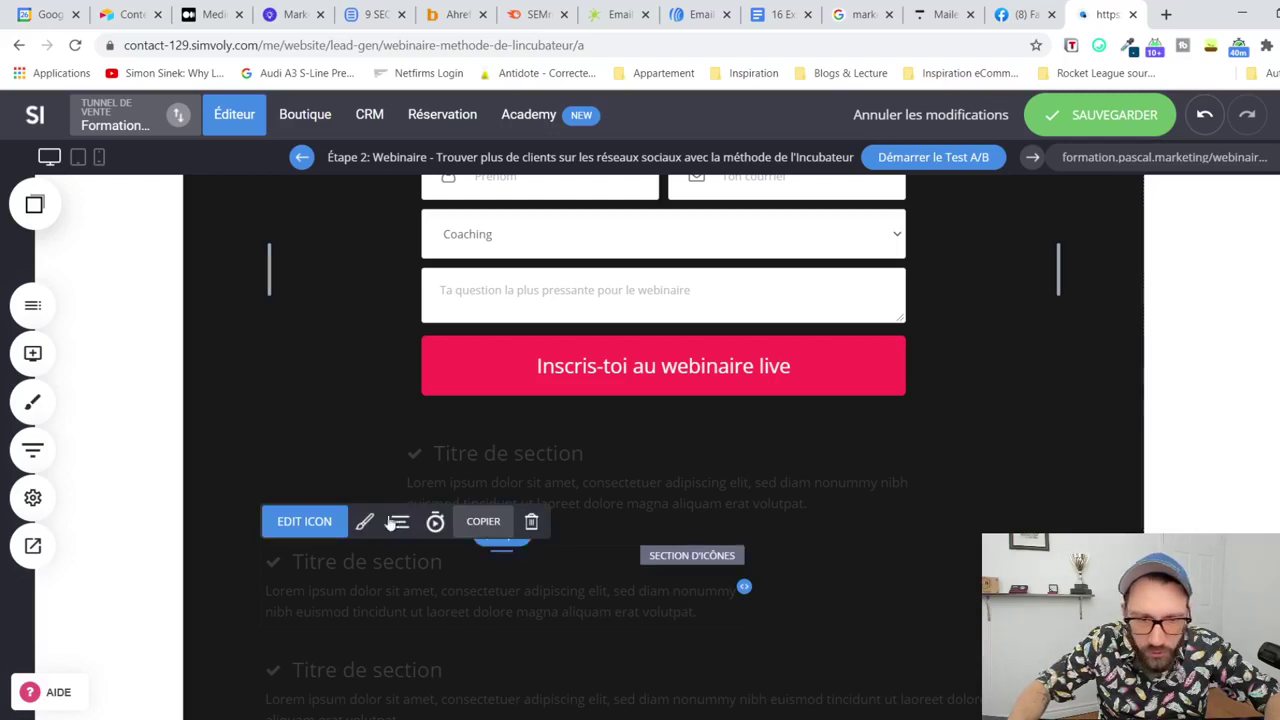
left_click(405, 522)
left_click(420, 457)
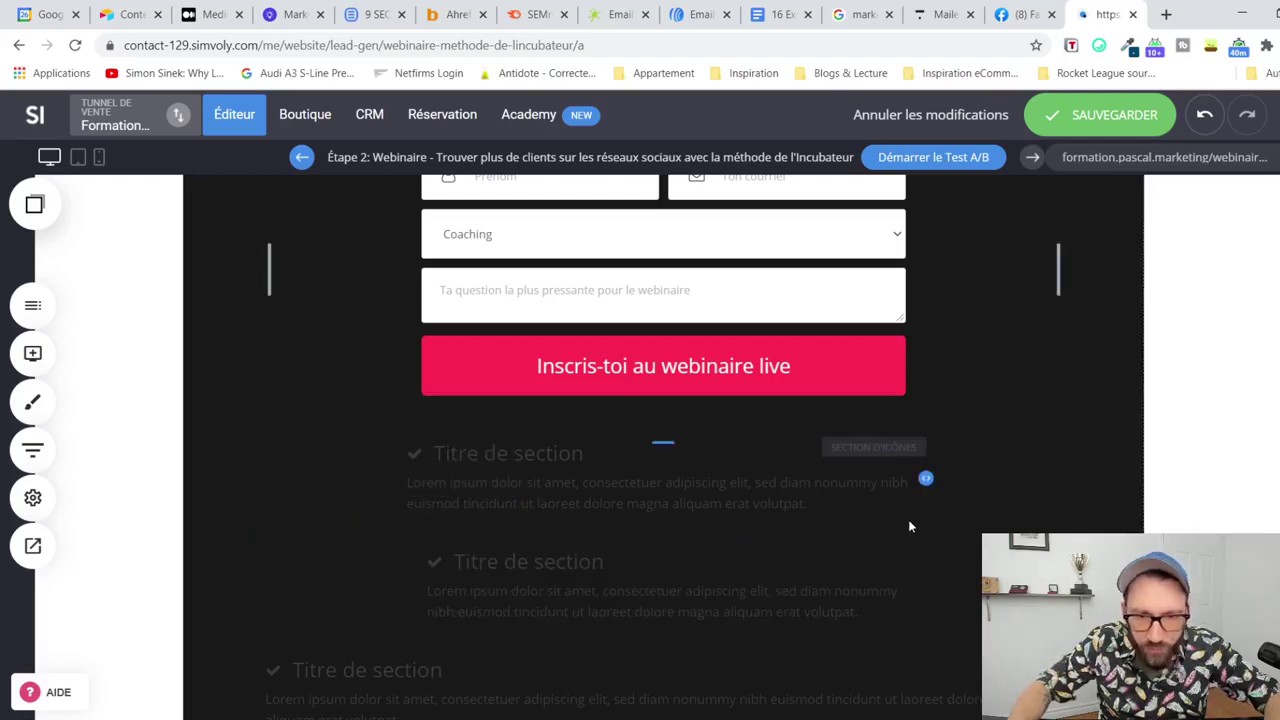
scroll(667, 604, "down", 1)
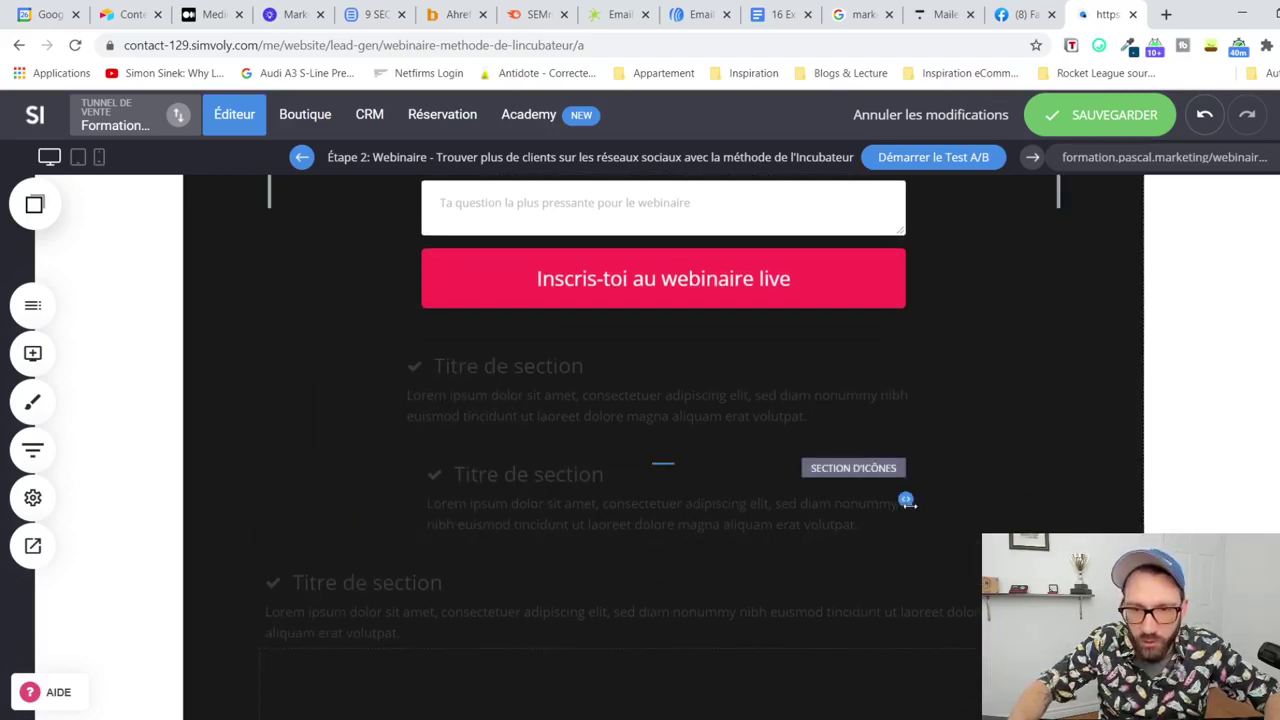
left_click_drag(920, 505, 922, 497)
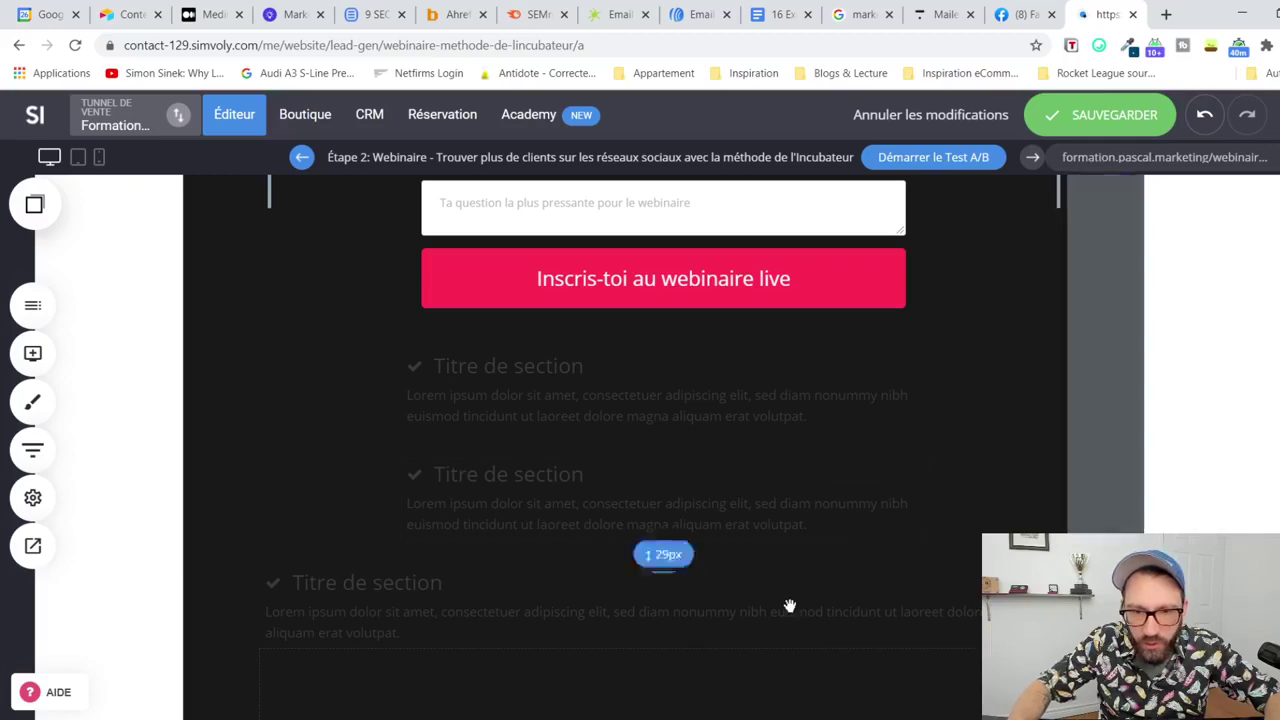
Step: Replace the third, full-width icon section with a copy of the centred second one, and save the page
mouse_move(790, 603)
left_click(530, 542)
left_click(729, 434)
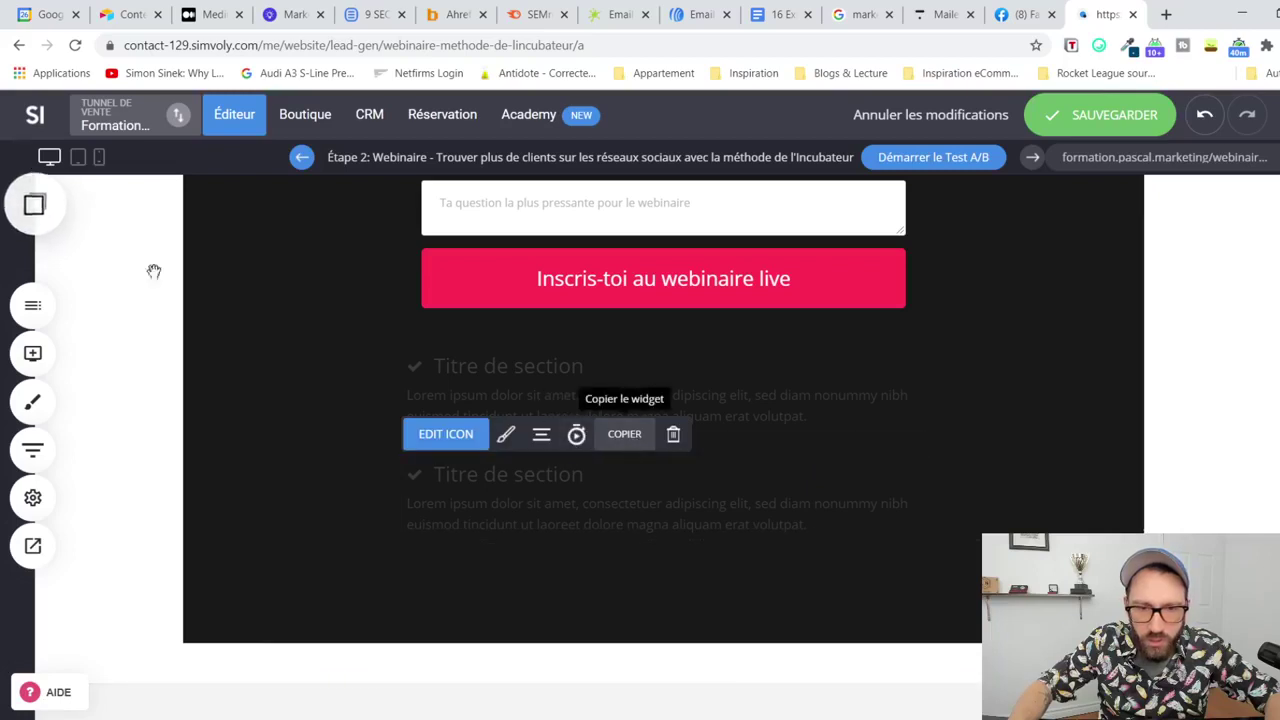
left_click(34, 205)
left_click_drag(194, 408, 530, 540)
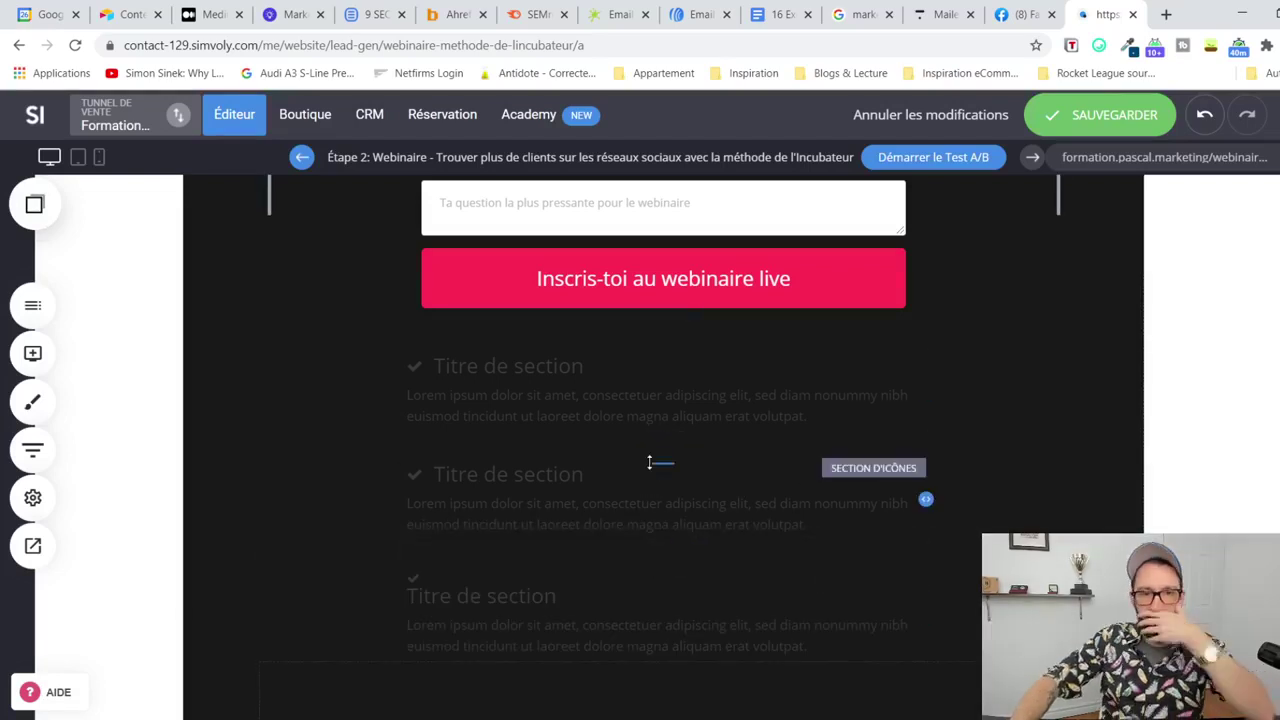
key("ctrl+s")
scroll(928, 364, "up", 4)
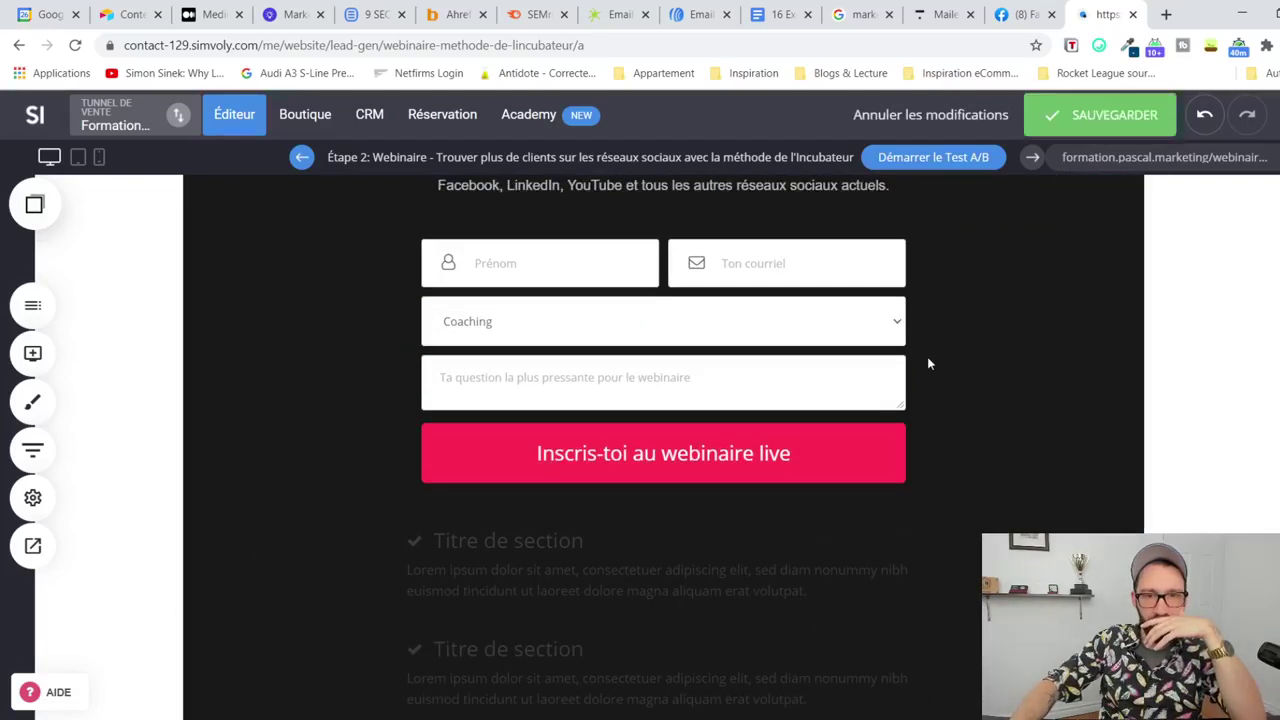
scroll(925, 360, "up", 2)
scroll(900, 365, "down", 4)
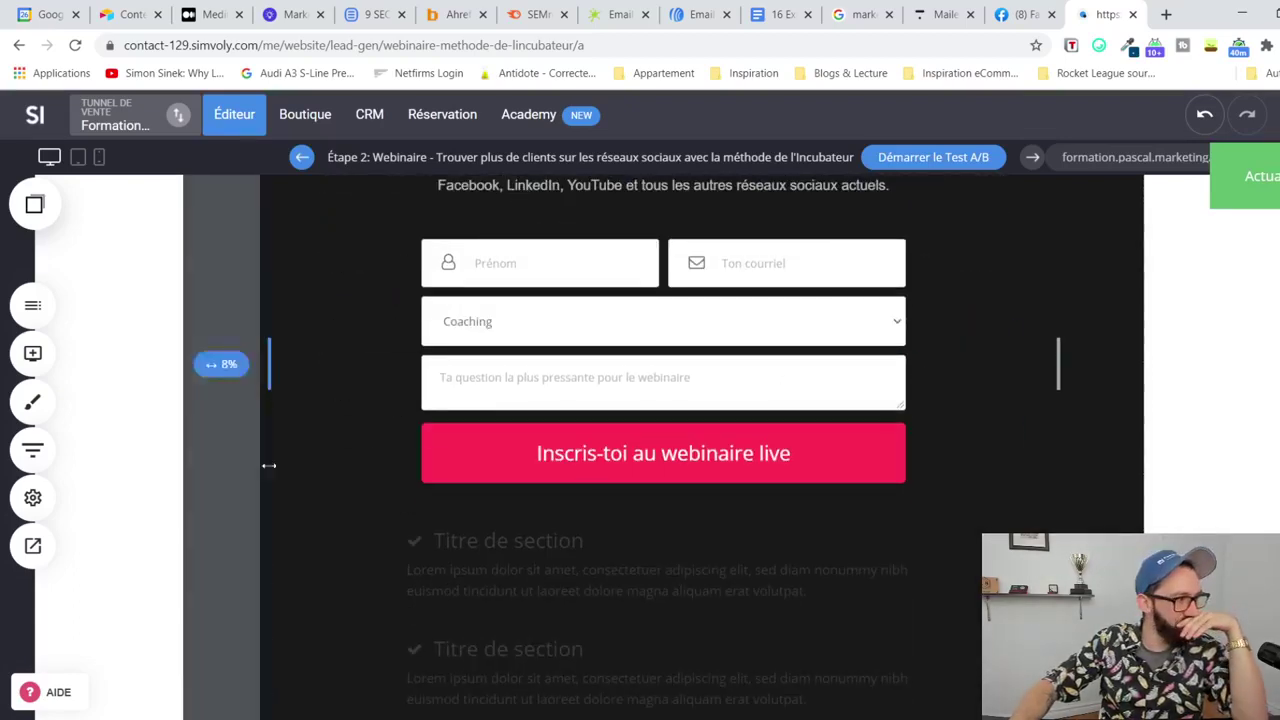
left_click(543, 548)
left_click(543, 548)
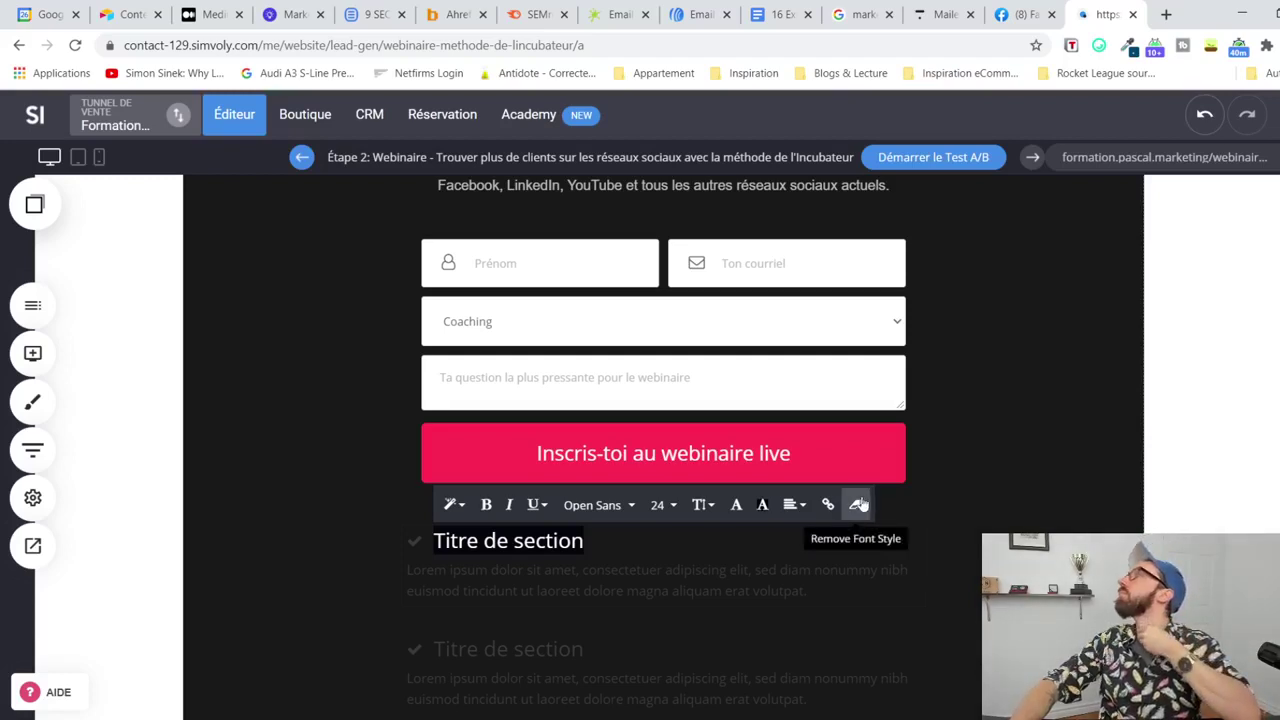
scroll(822, 506, "down", 1)
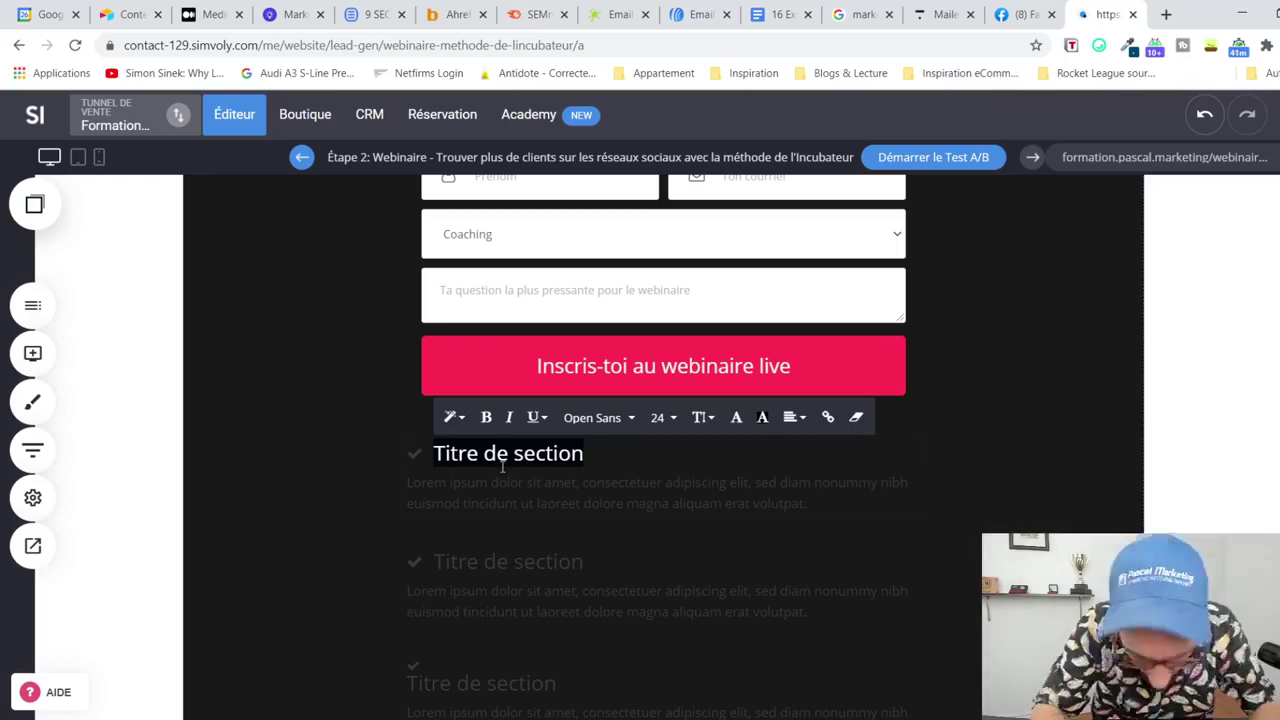
type("Trouve")
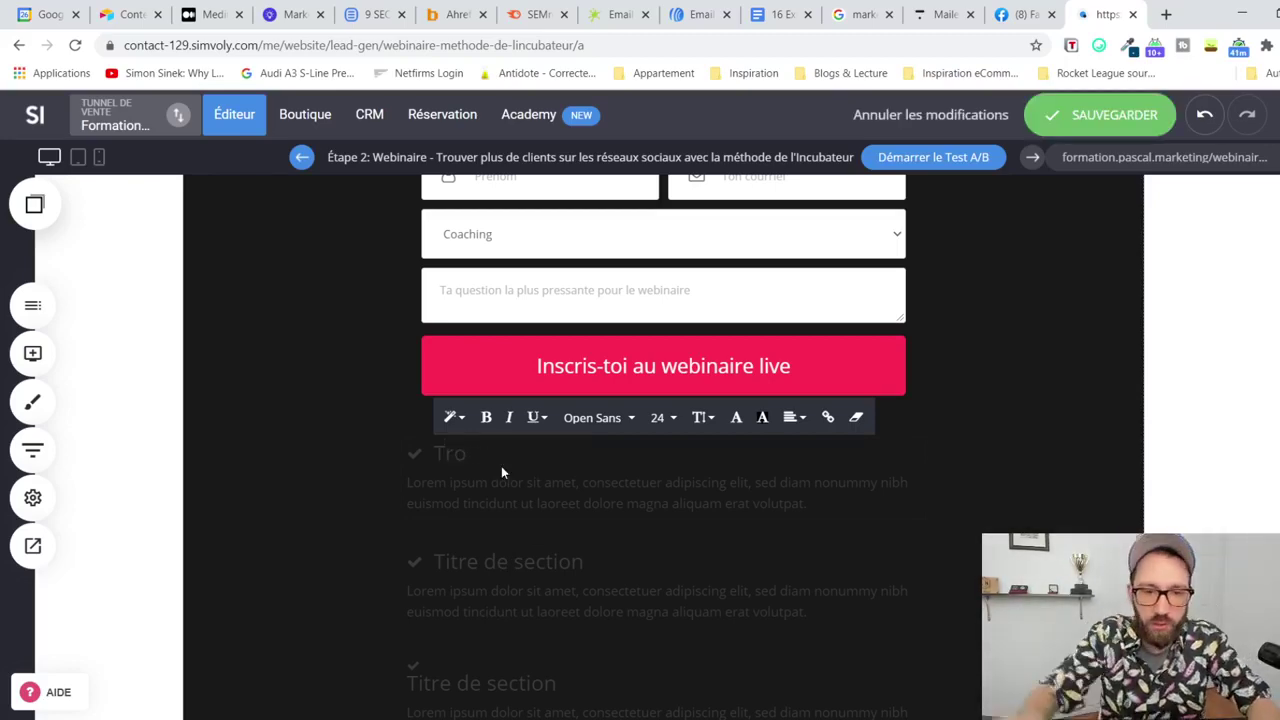
scroll(461, 514, "down", 10)
scroll(537, 387, "up", 2)
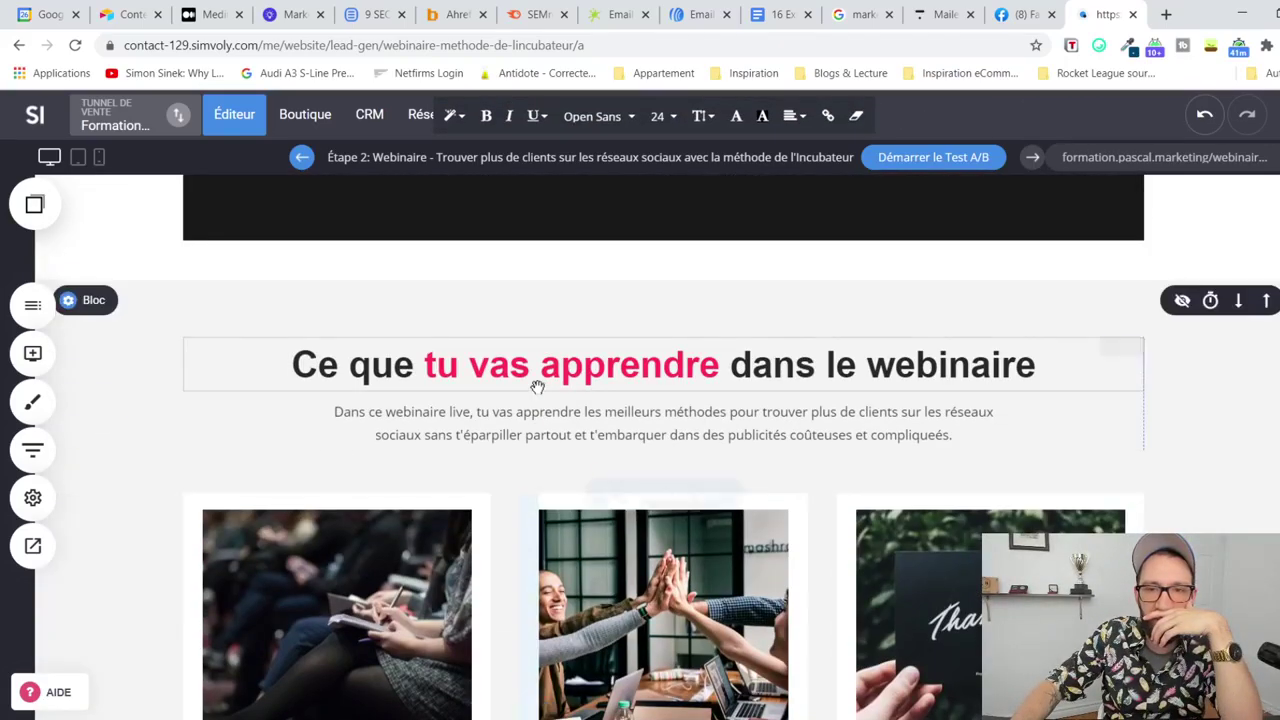
key("BackSpace")
key("BackSpace")
key("BackSpace")
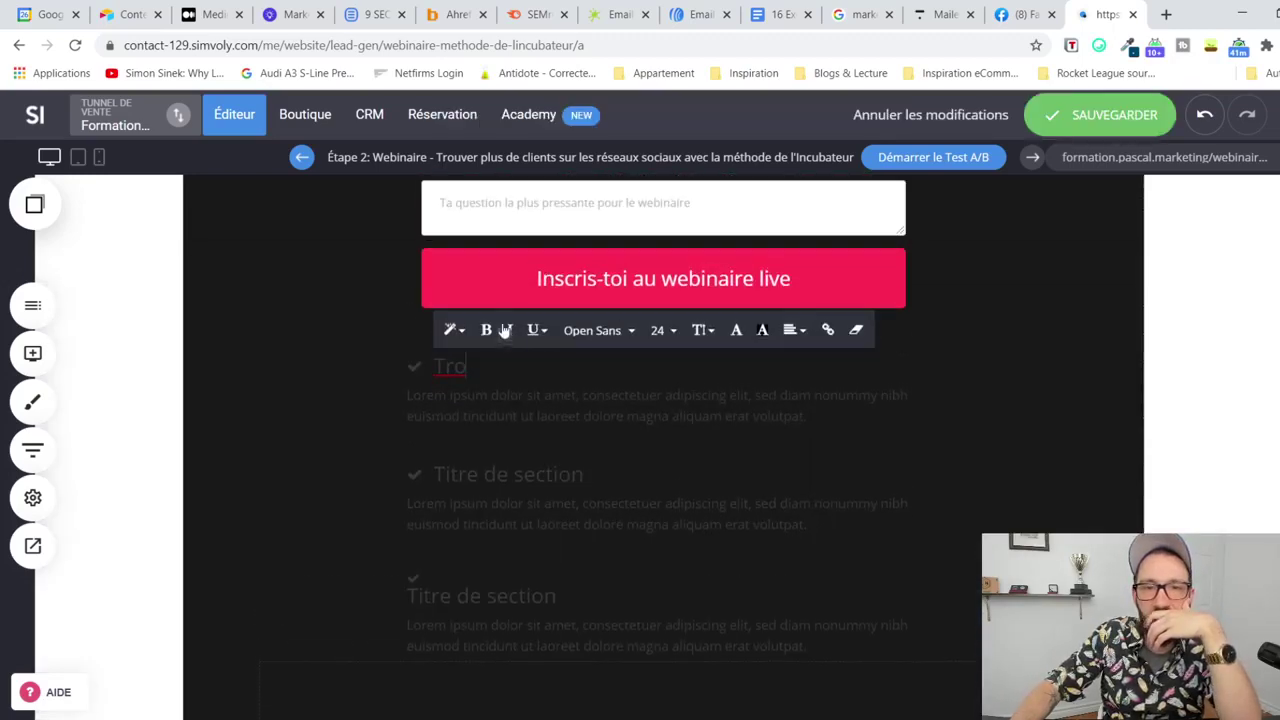
left_click(486, 381)
left_click(459, 372)
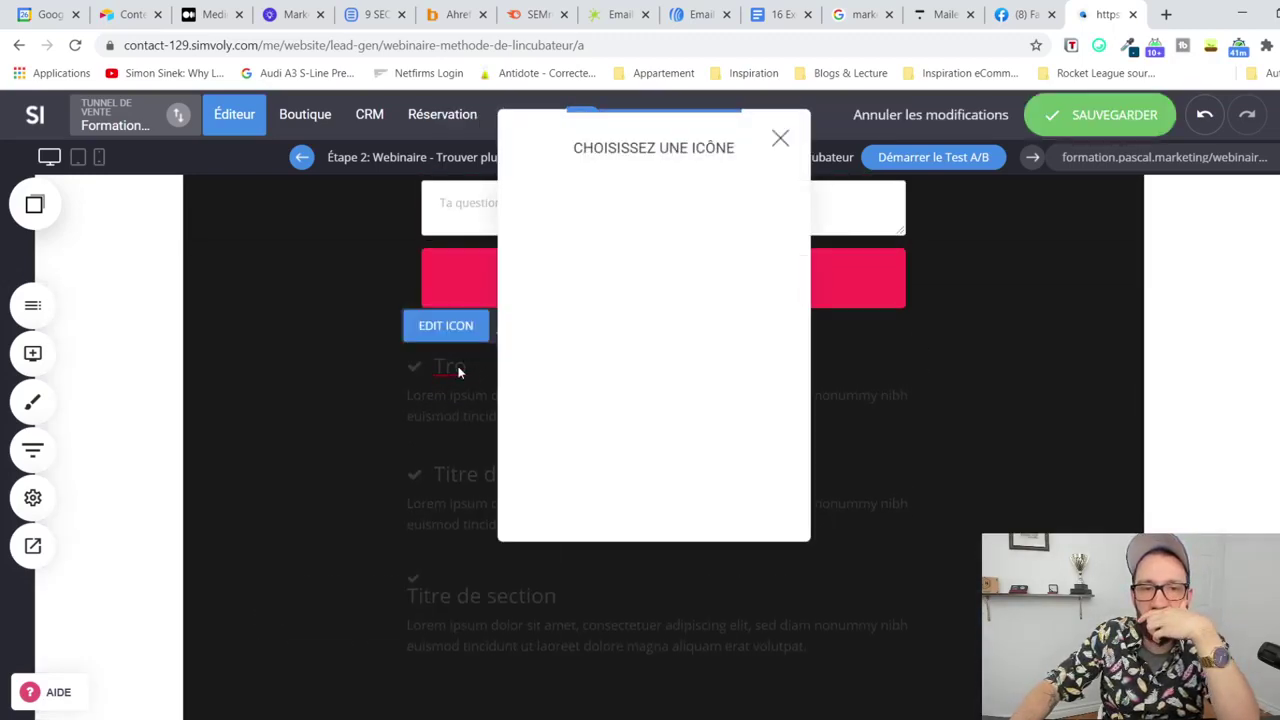
left_click(780, 138)
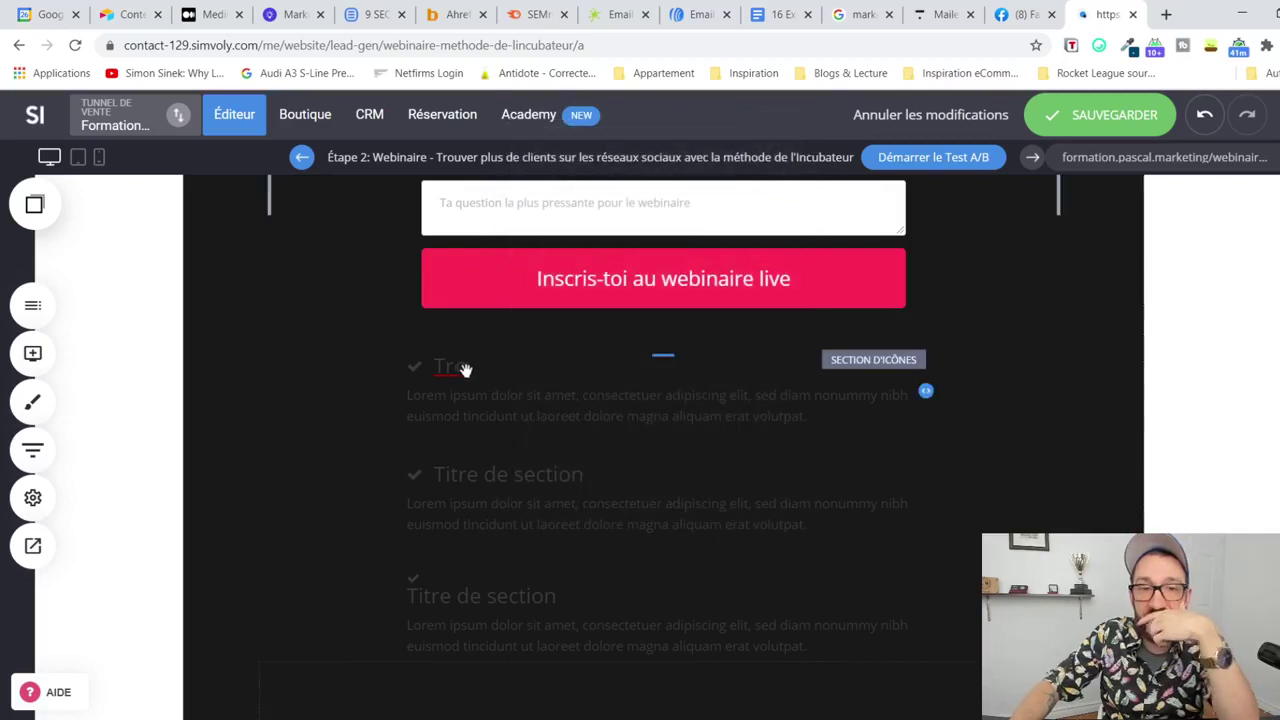
Step: Replace the first icon section's title with "Documents exclusifs"
left_click(464, 369)
left_click(461, 368)
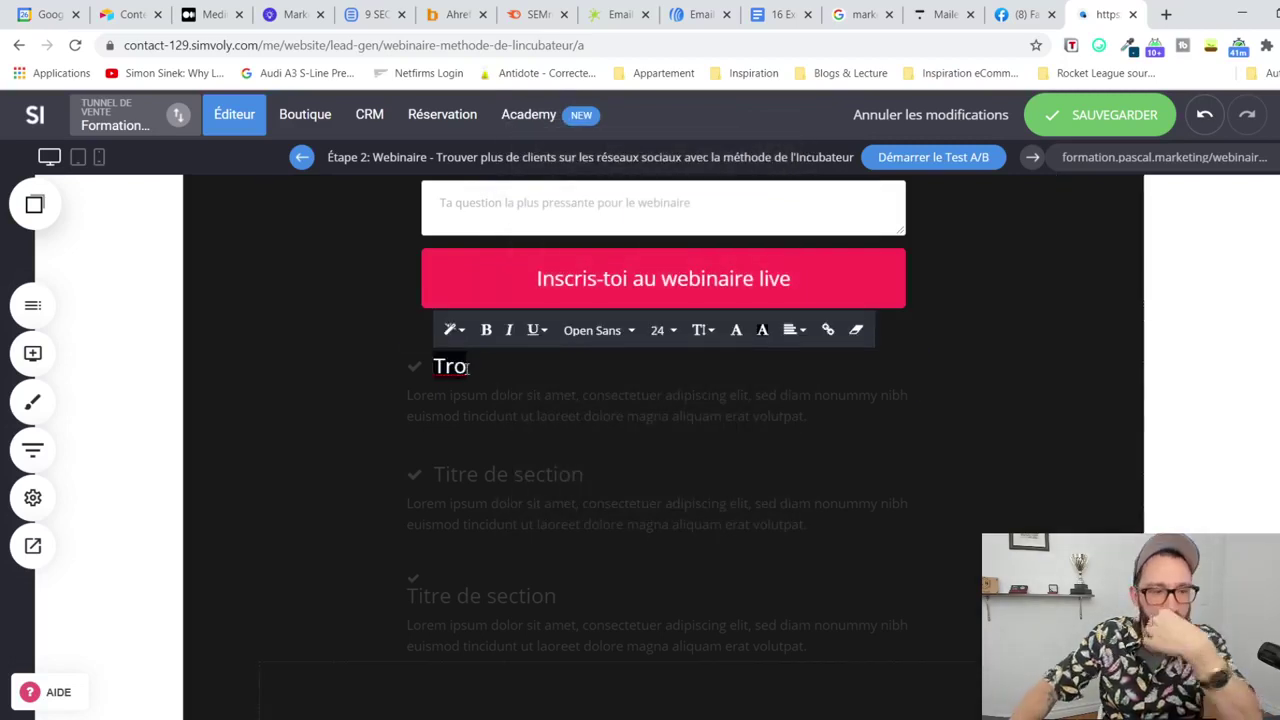
type("Documents exclusifs")
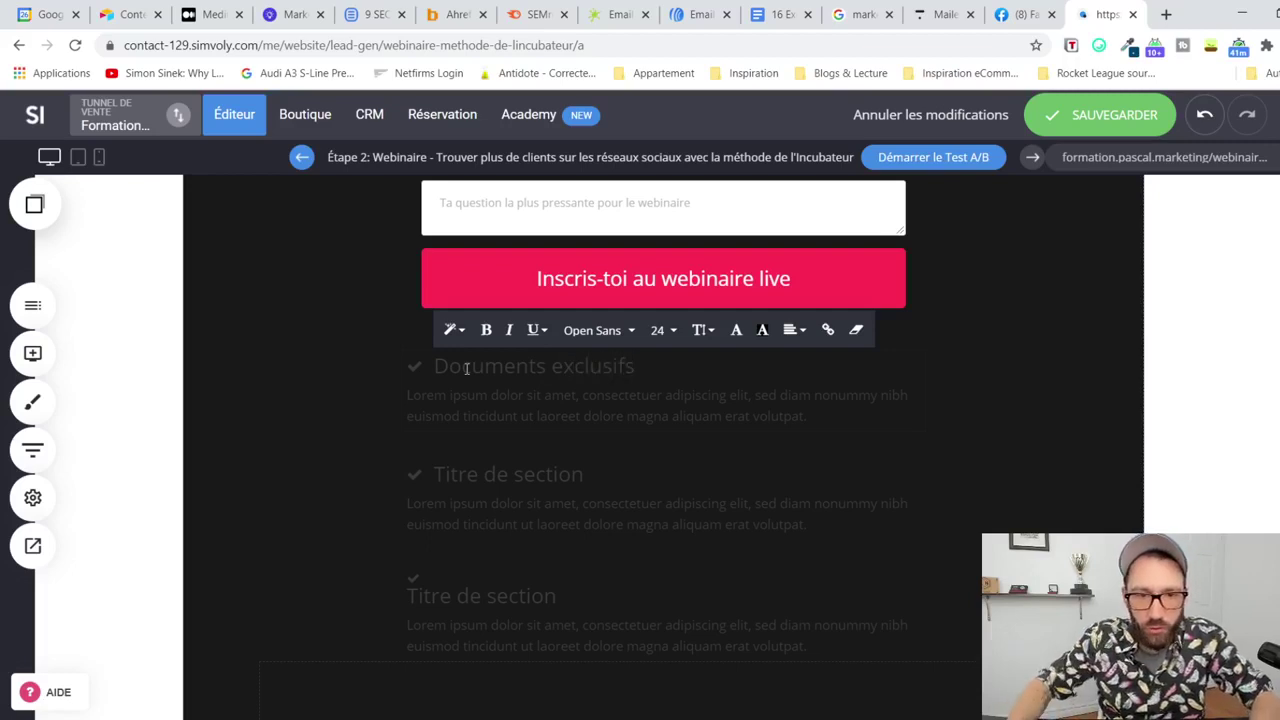
Step: Make the first icon section's title "Documents exclusifs" bold and colour it white
triple_click(466, 369)
left_click(486, 330)
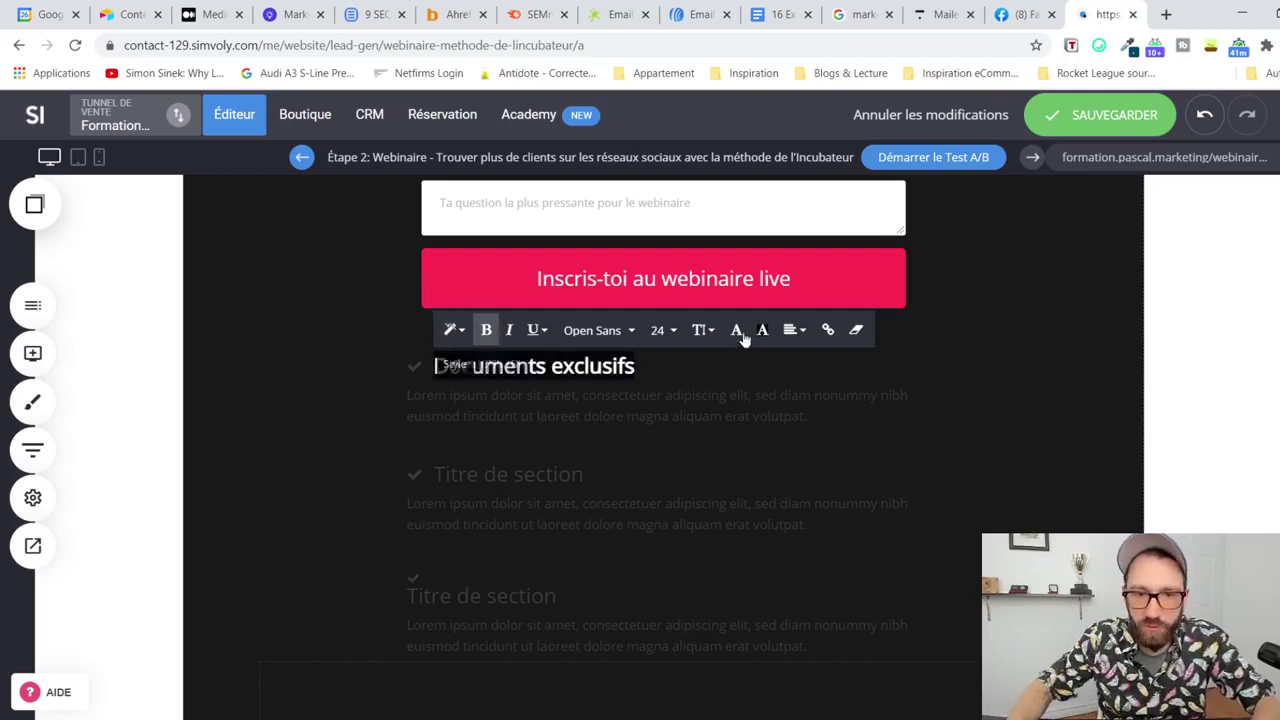
left_click(736, 330)
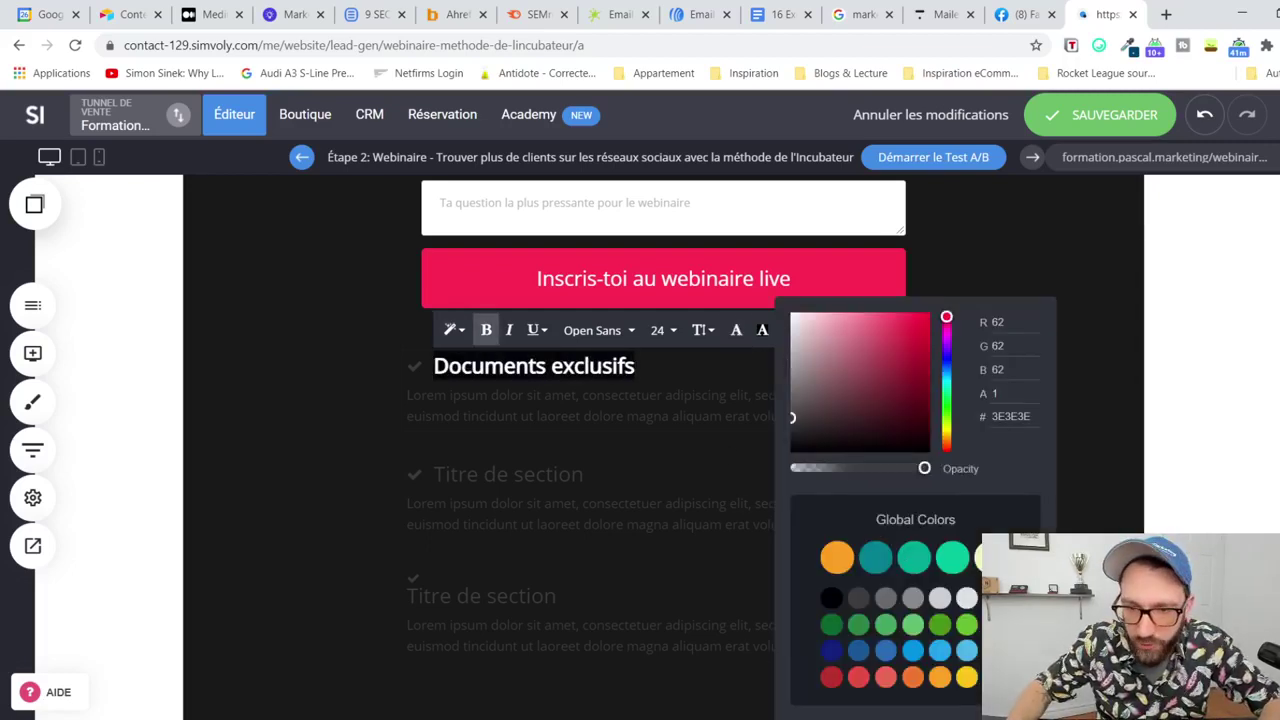
left_click(486, 406)
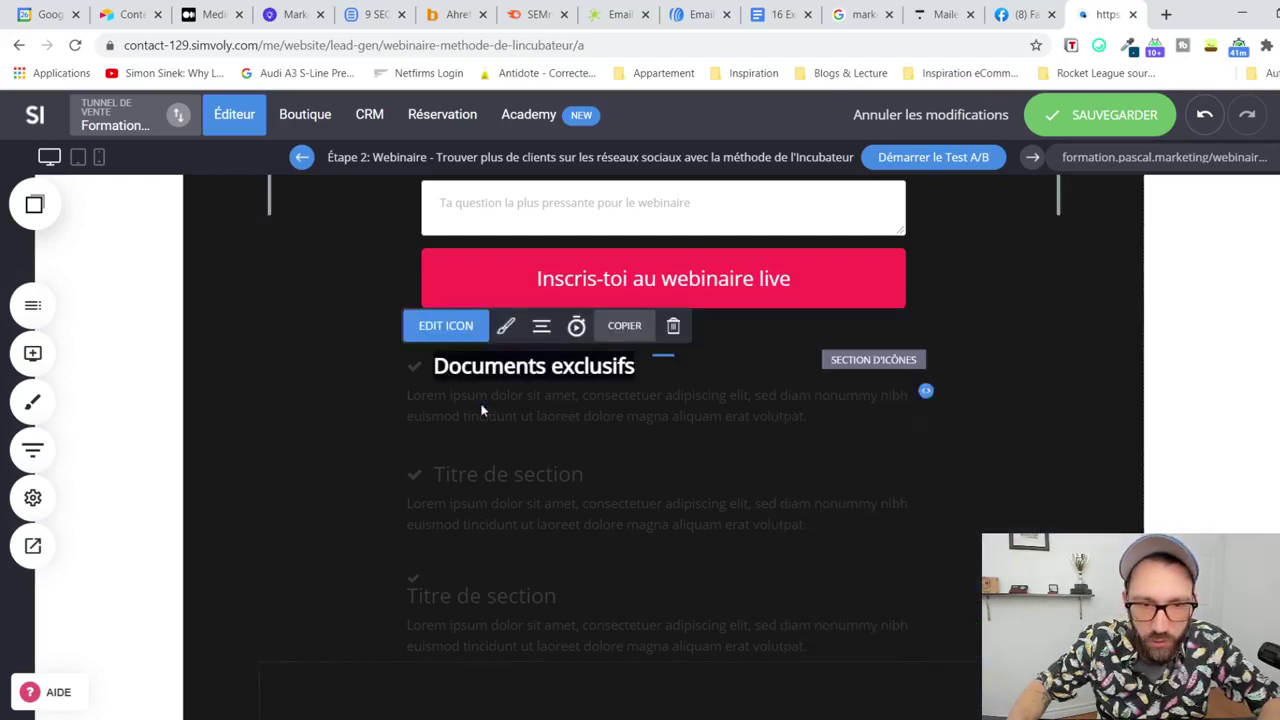
Step: Replace the first section's description with "En préparation au webinaire de Jeudi, tu vas recevoir des documents exclusifs complémentaires pour t'aider à faire plus de ventes sur les réseaux sociaux."
left_click(480, 400)
triple_click(573, 408)
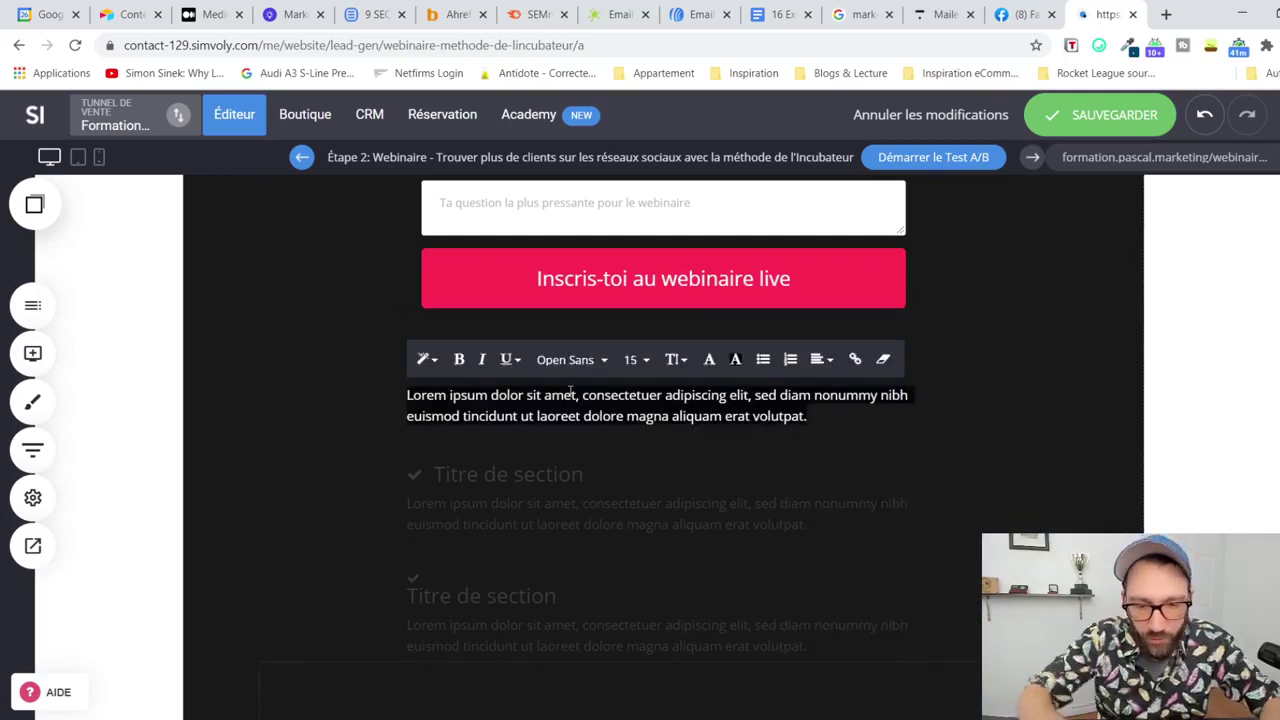
type("Tu")
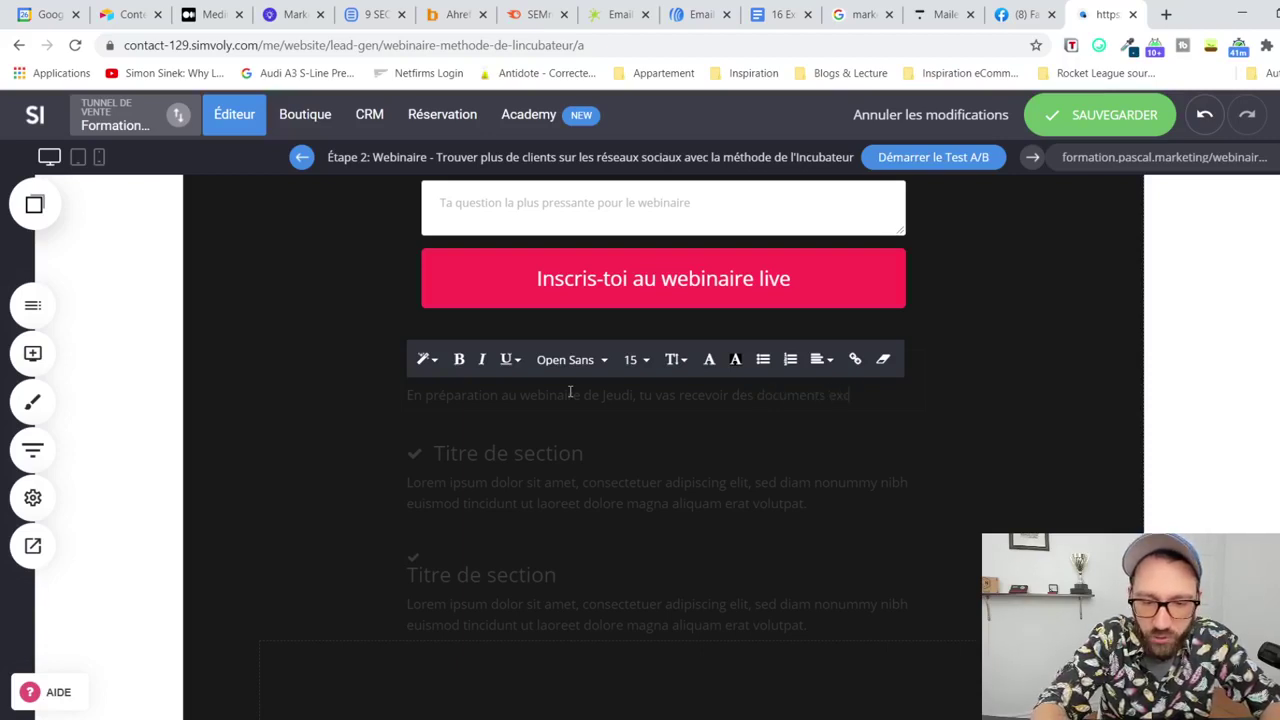
type("mplémentaires pour t'aider à")
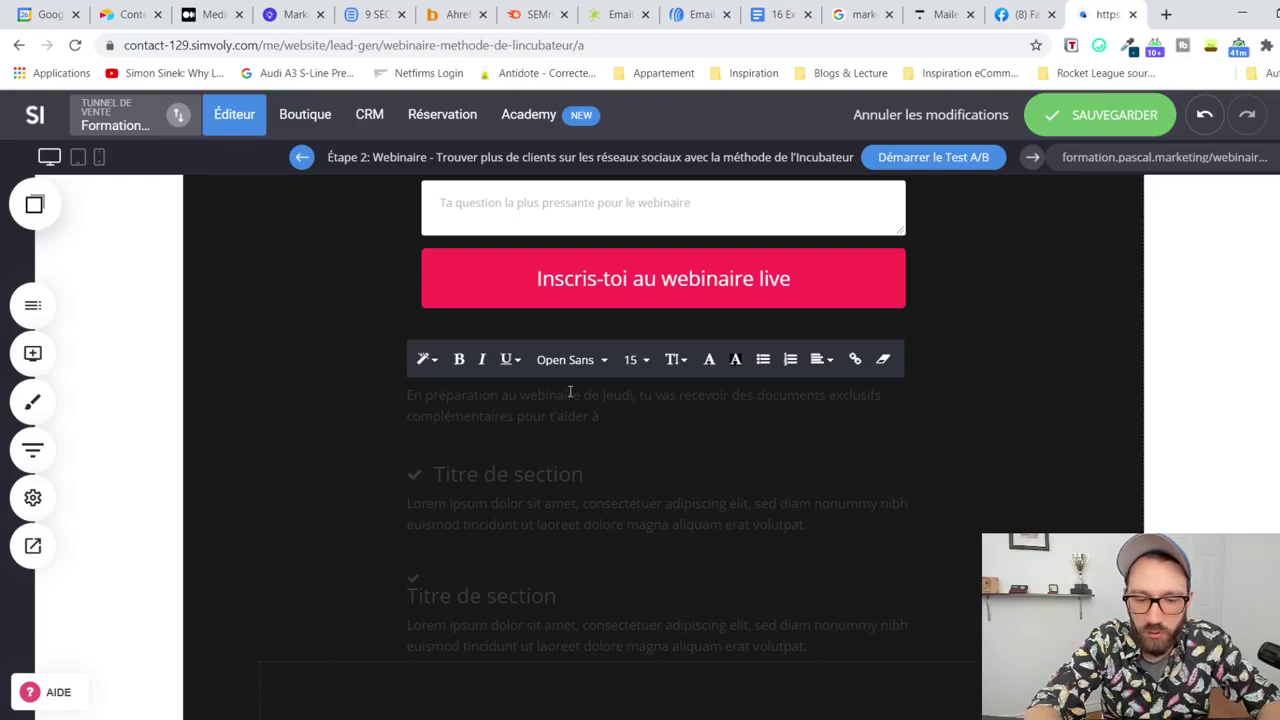
type("ventes sur les réseaux sociaux")
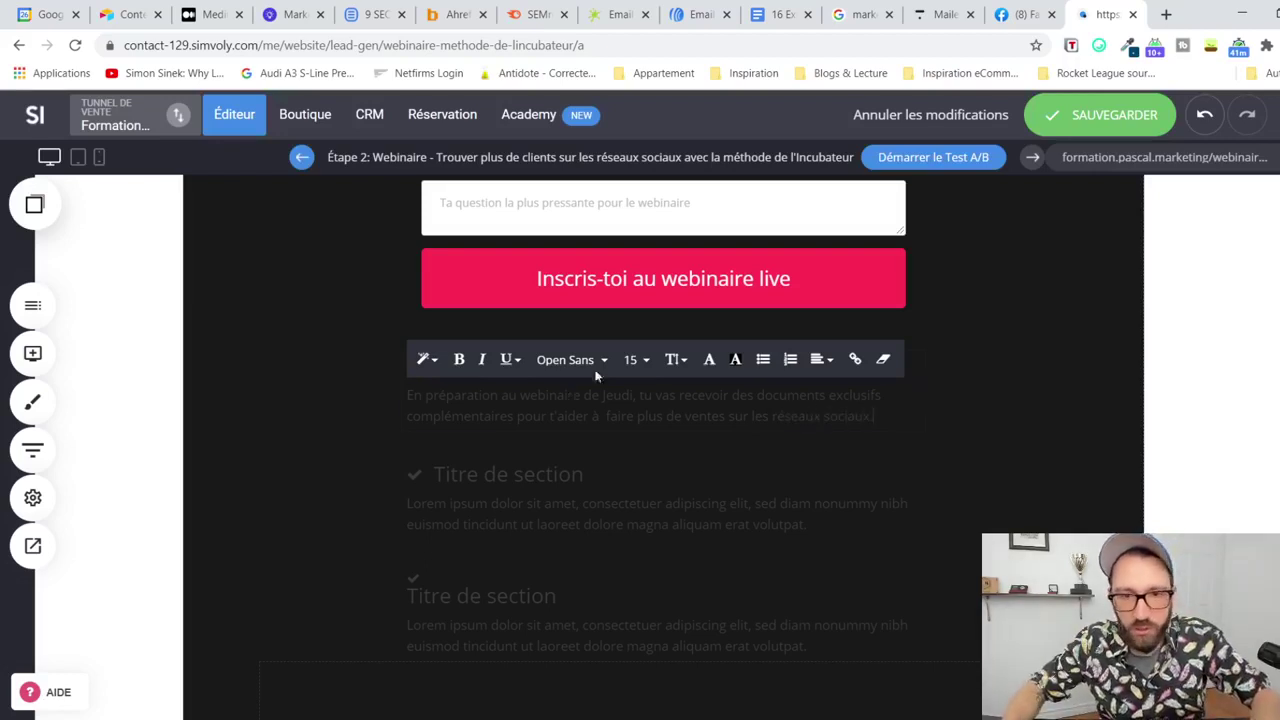
Step: Colour the first icon section's description text white and save the page
key("ctrl+a")
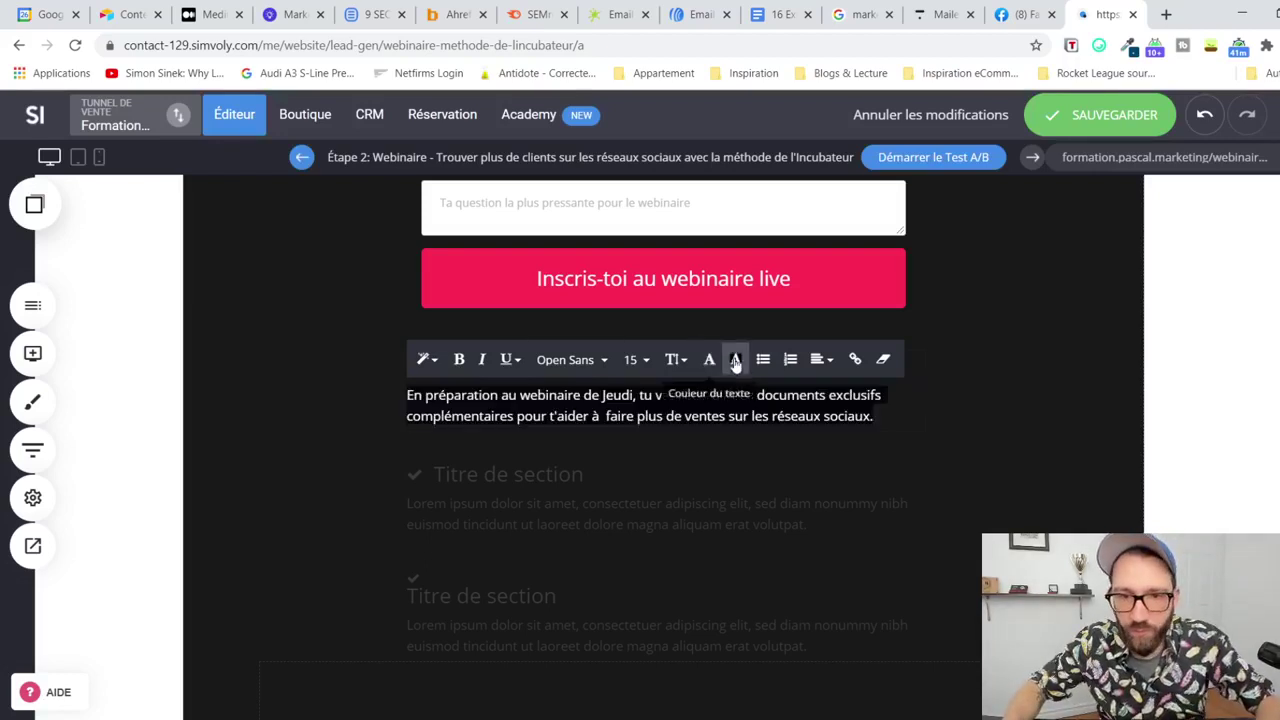
left_click(709, 359)
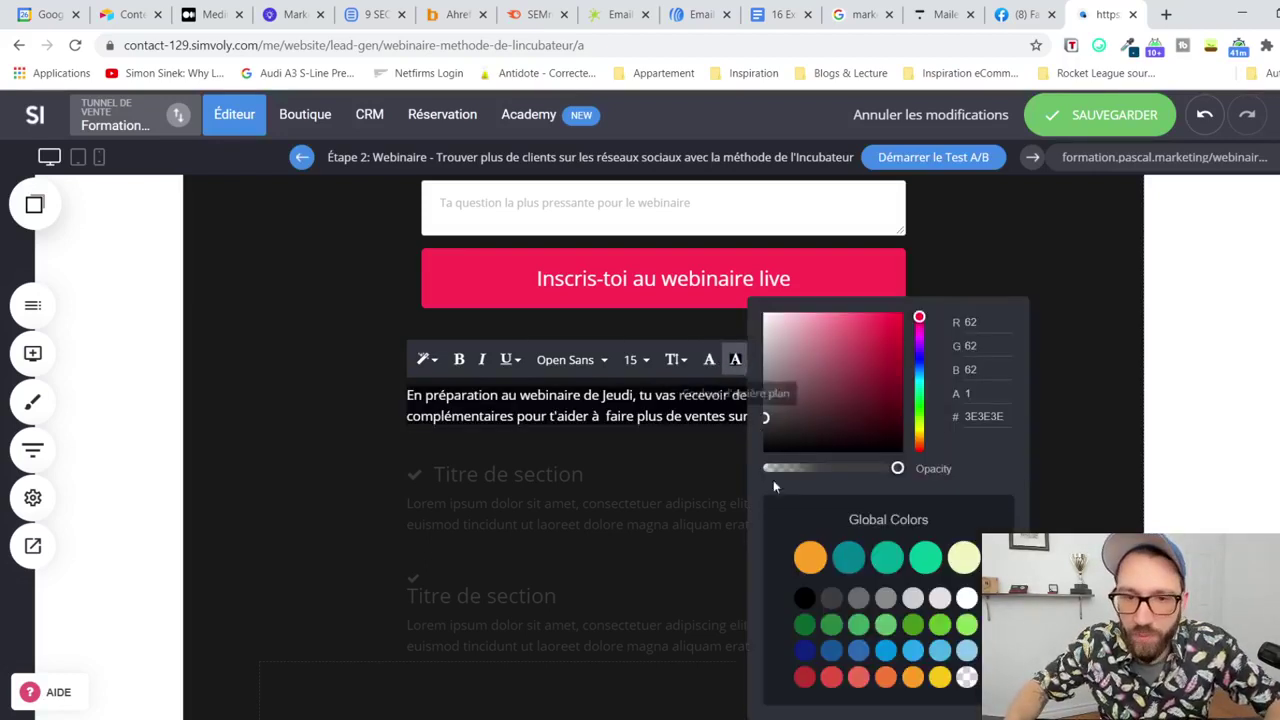
left_click(966, 598)
left_click(1082, 115)
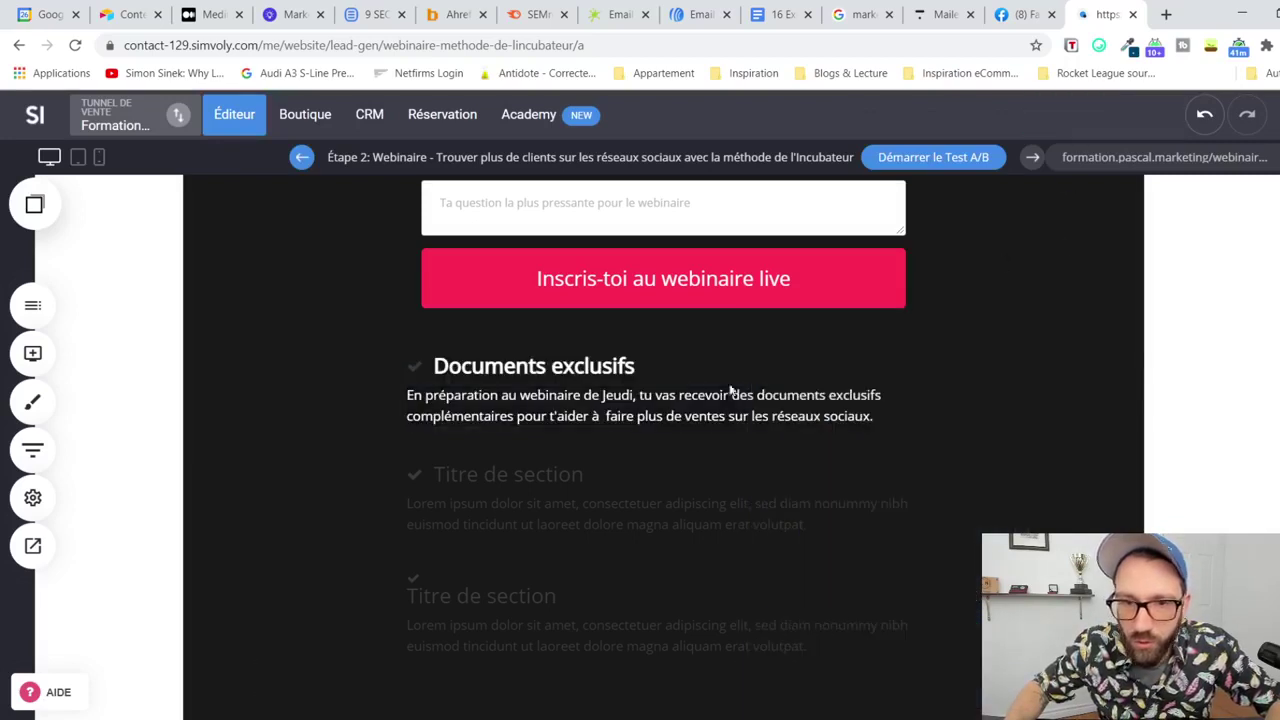
Step: Copy the hex colour code FF2D55 from the registration form's button style
left_click(418, 368)
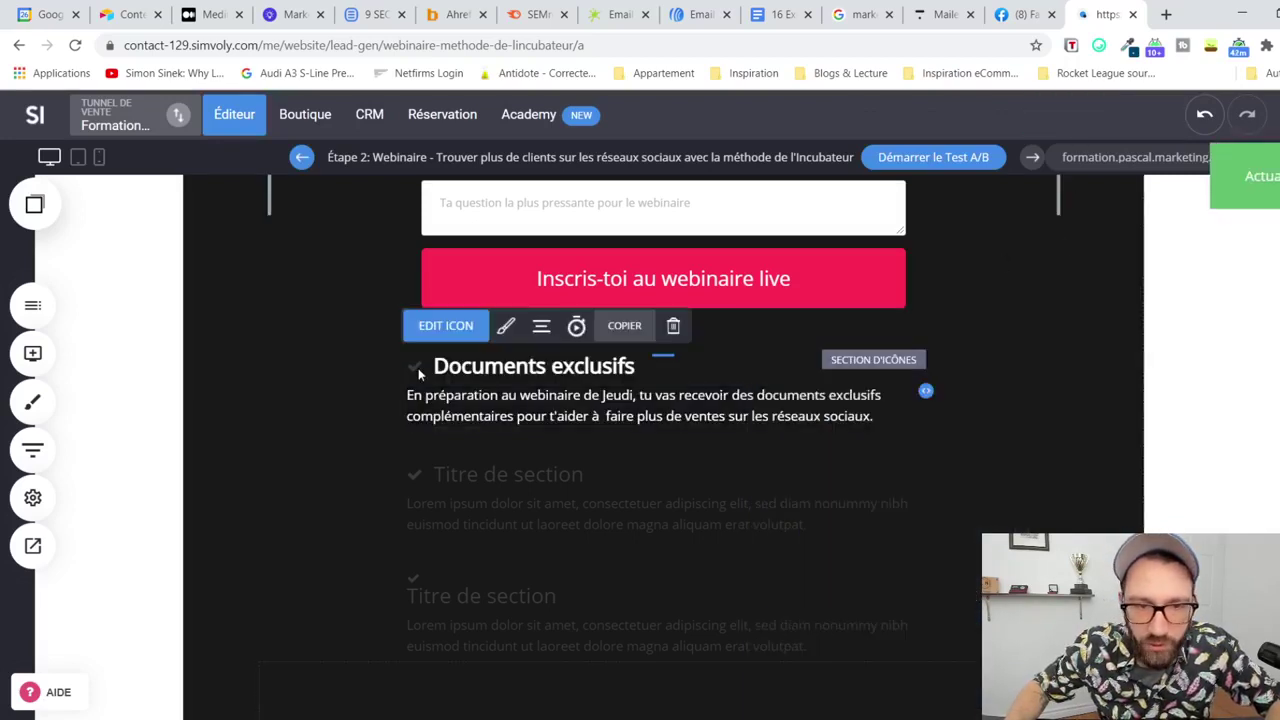
left_click(505, 330)
left_click(767, 279)
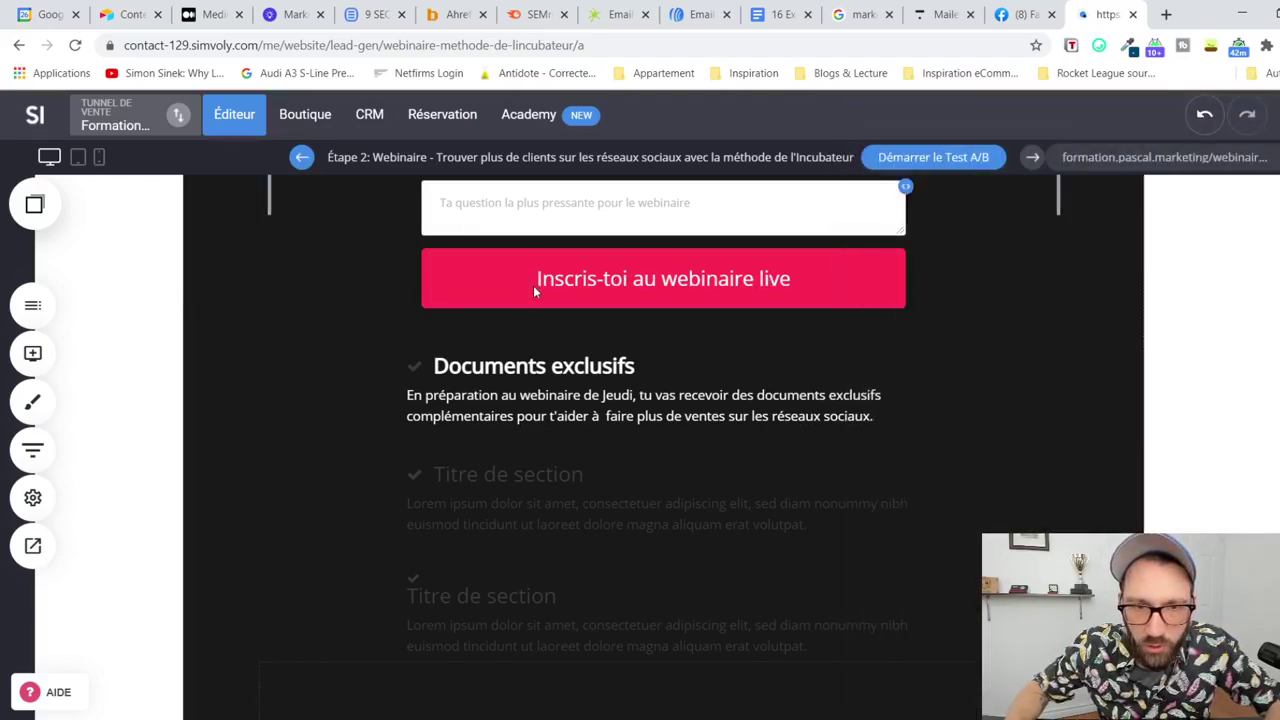
left_click(538, 285)
scroll(593, 300, "up", 3)
left_click(628, 303)
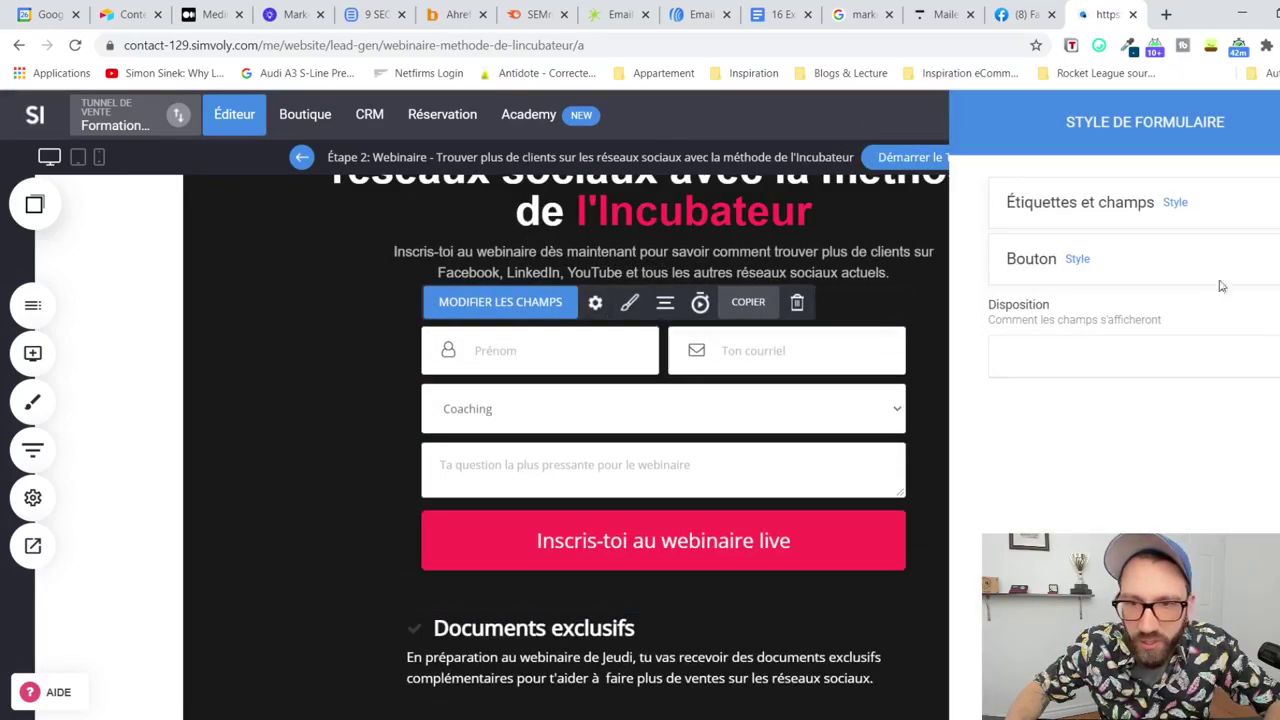
left_click(1078, 266)
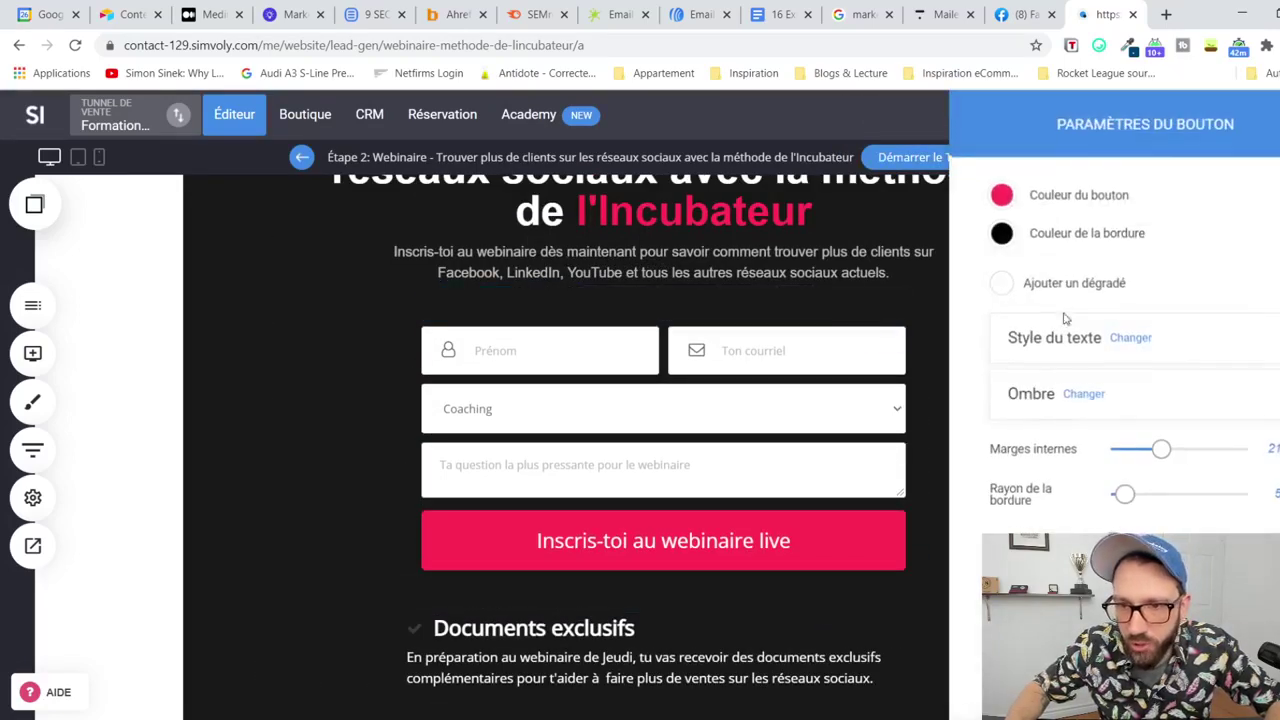
left_click(1001, 195)
left_click(1222, 328)
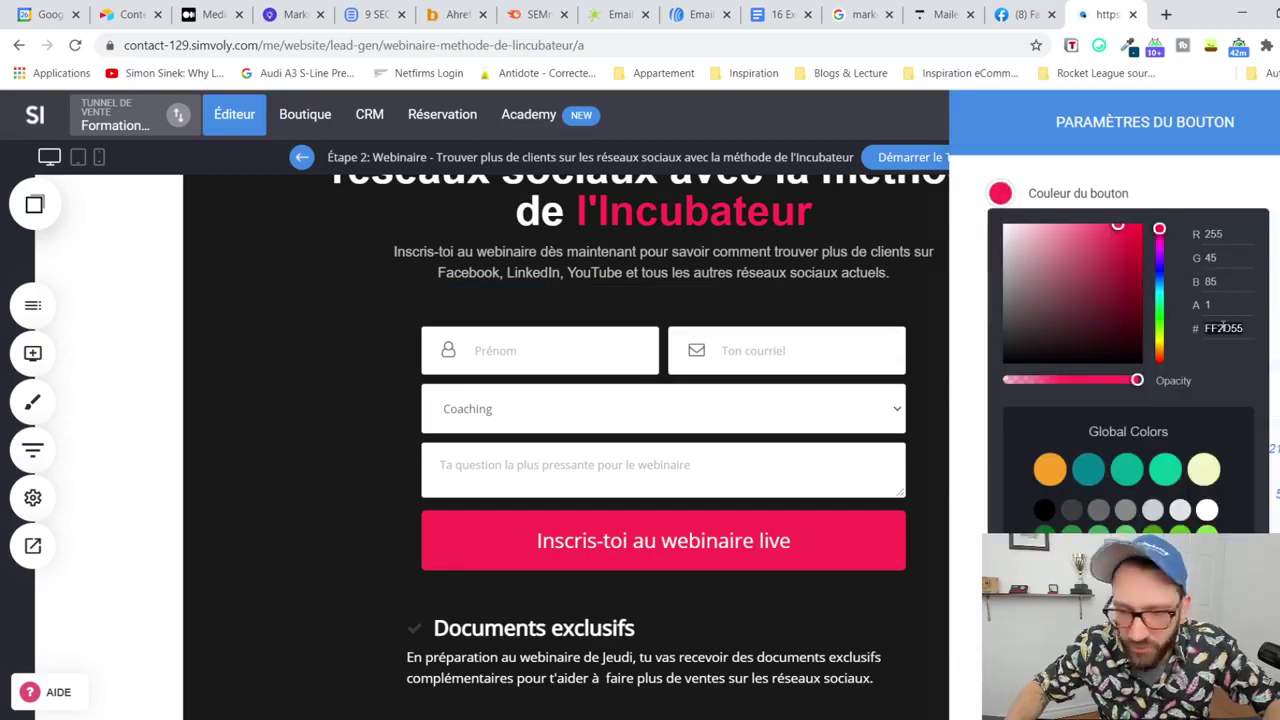
left_click(850, 302)
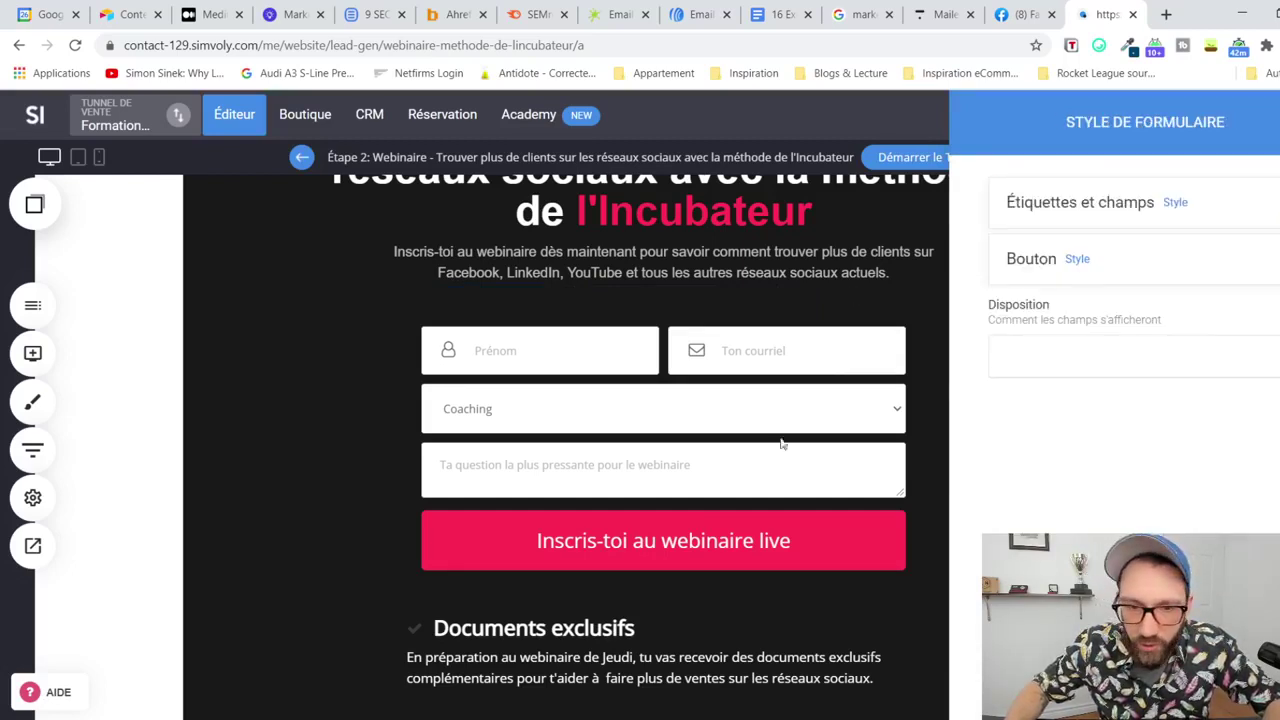
Step: Set the first icon section's checkmark colour to the copied pink FF2D55
left_click(414, 628)
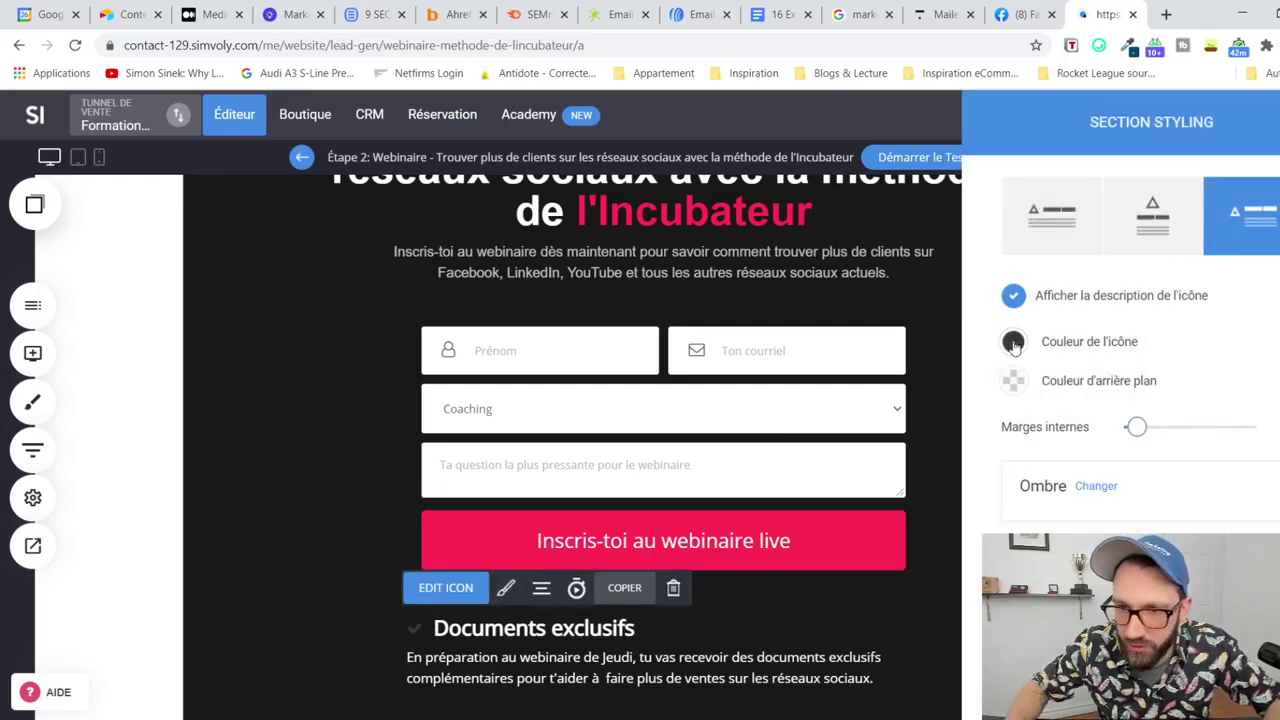
left_click(1016, 342)
double_click(1227, 416)
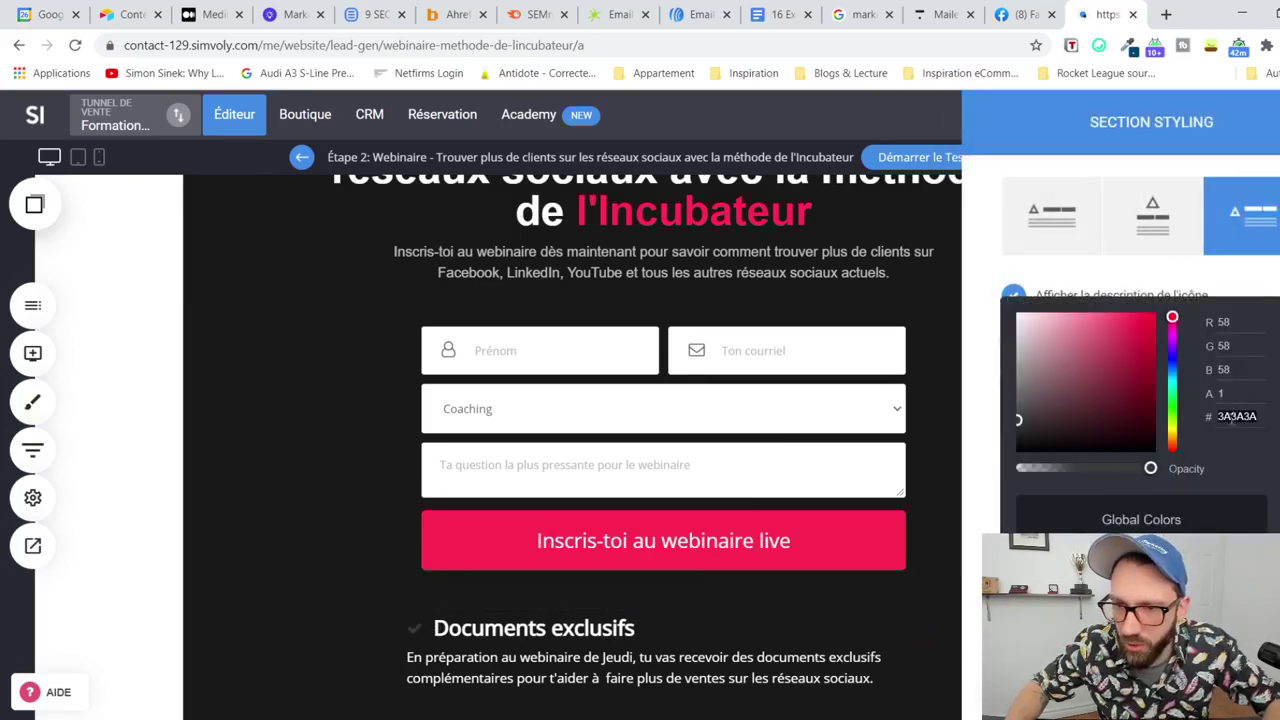
key("ctrl+v")
left_click(808, 602)
Step: Try the copied pink on the whole title "Documents exclusifs", then undo the colour change
scroll(678, 595, "down", 2)
left_click_drag(678, 595, 610, 567)
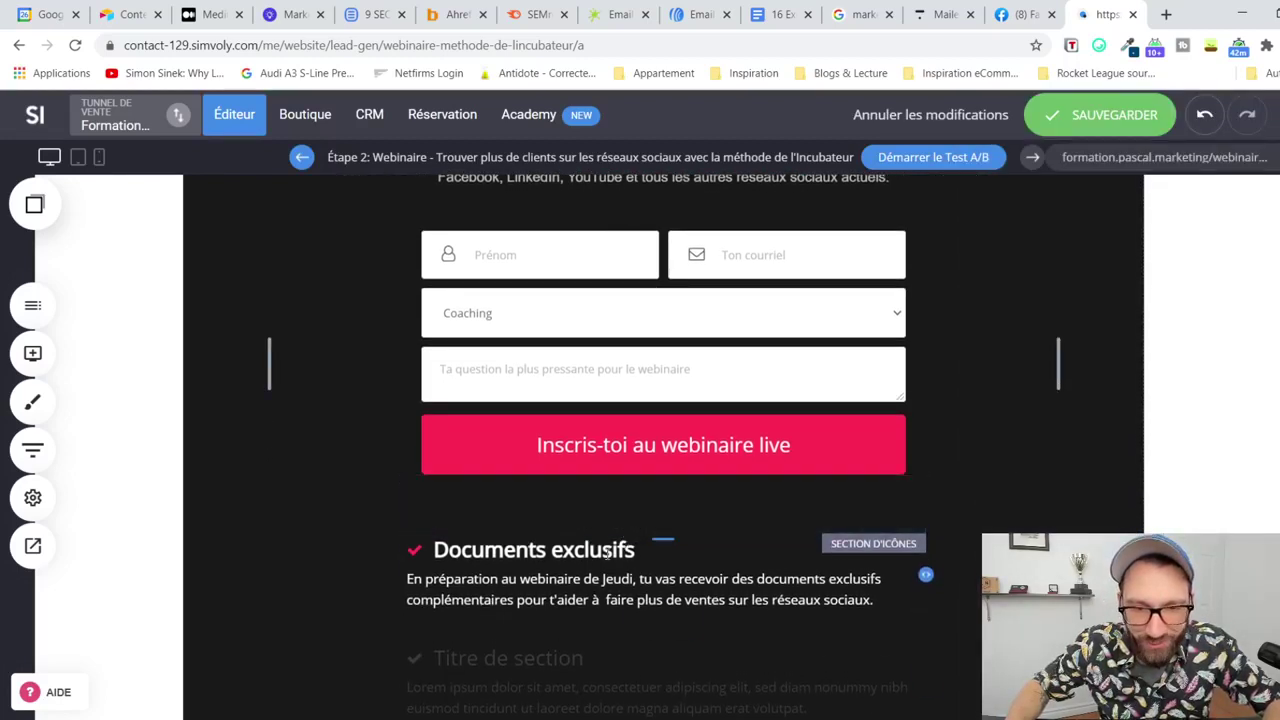
double_click(607, 556)
triple_click(607, 556)
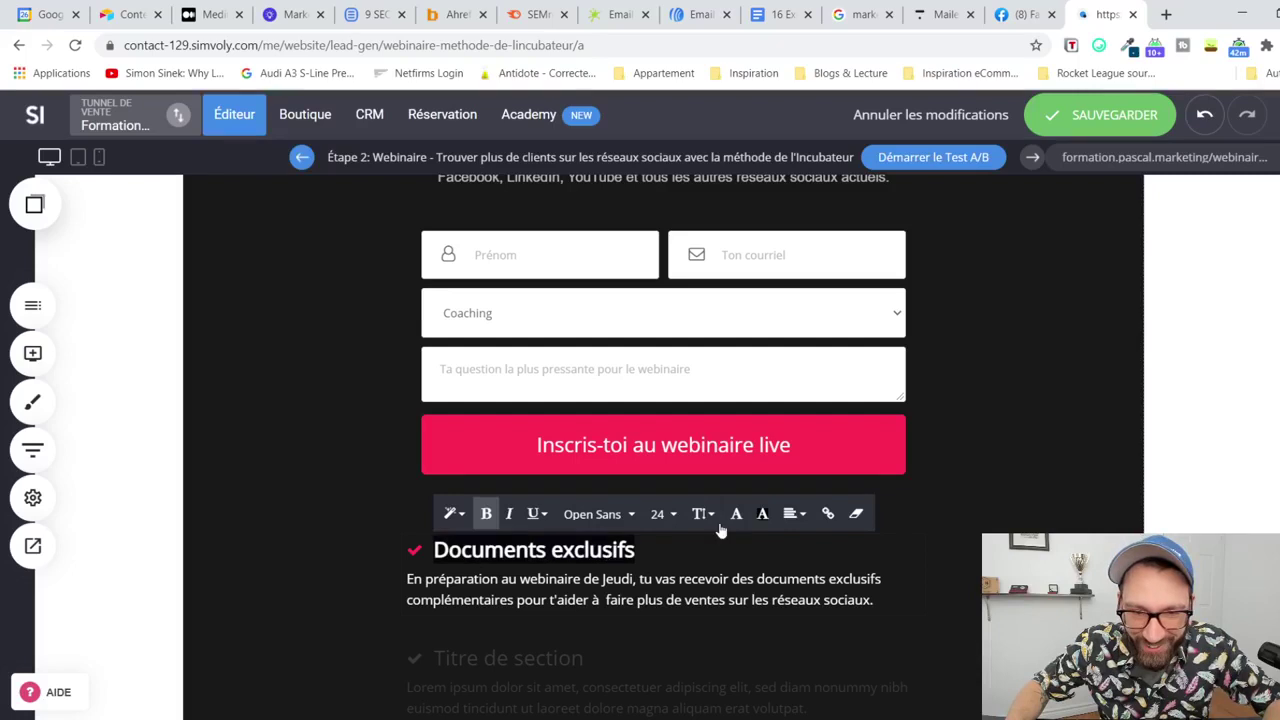
left_click(736, 513)
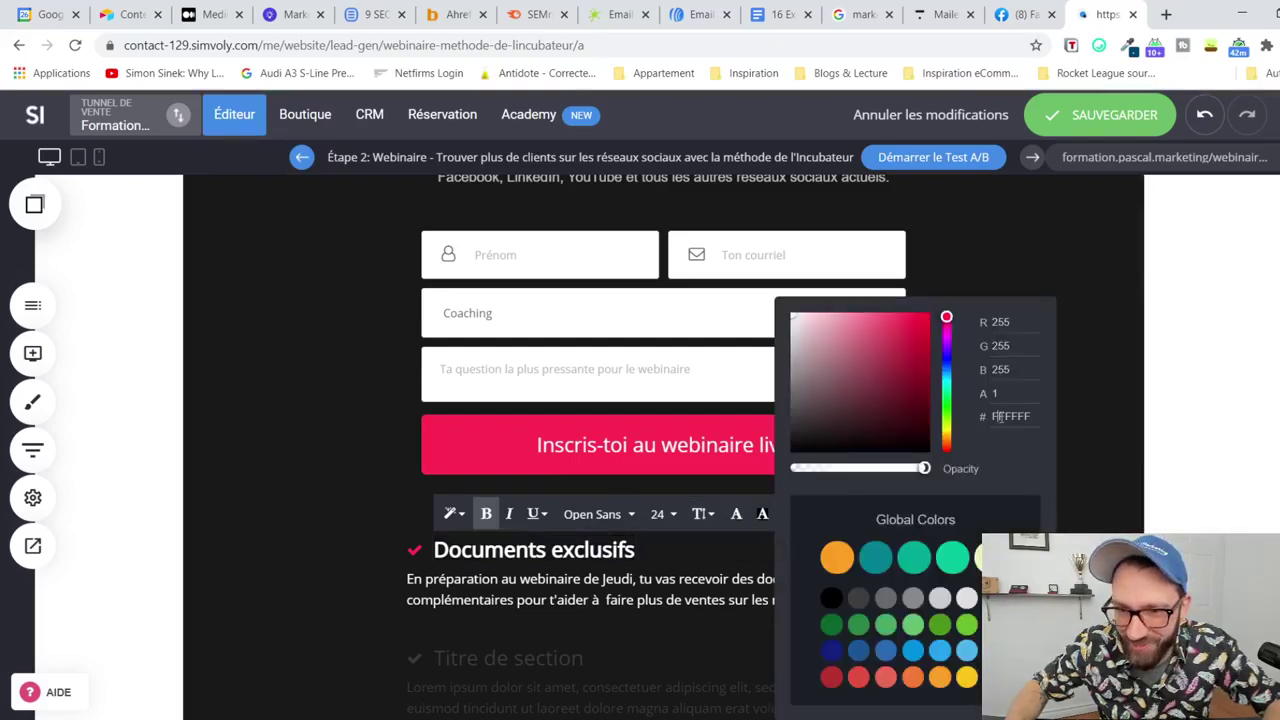
left_click(990, 260)
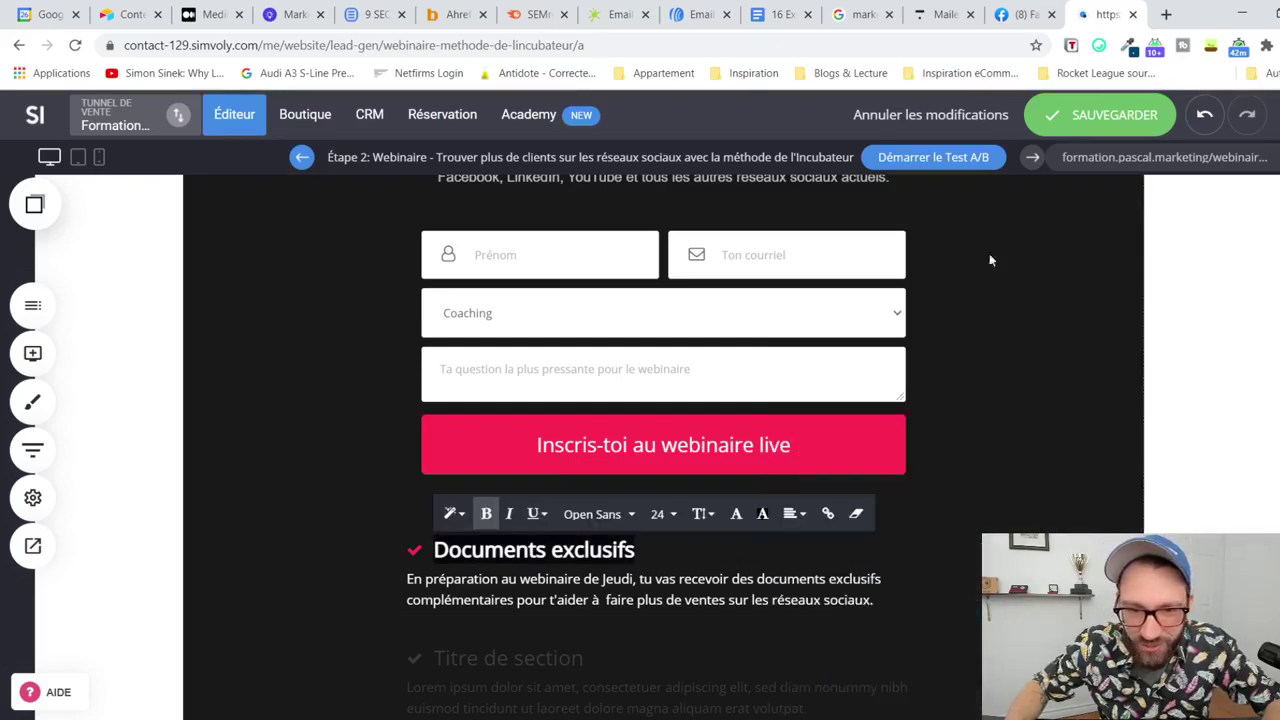
left_click(937, 588)
double_click(524, 553)
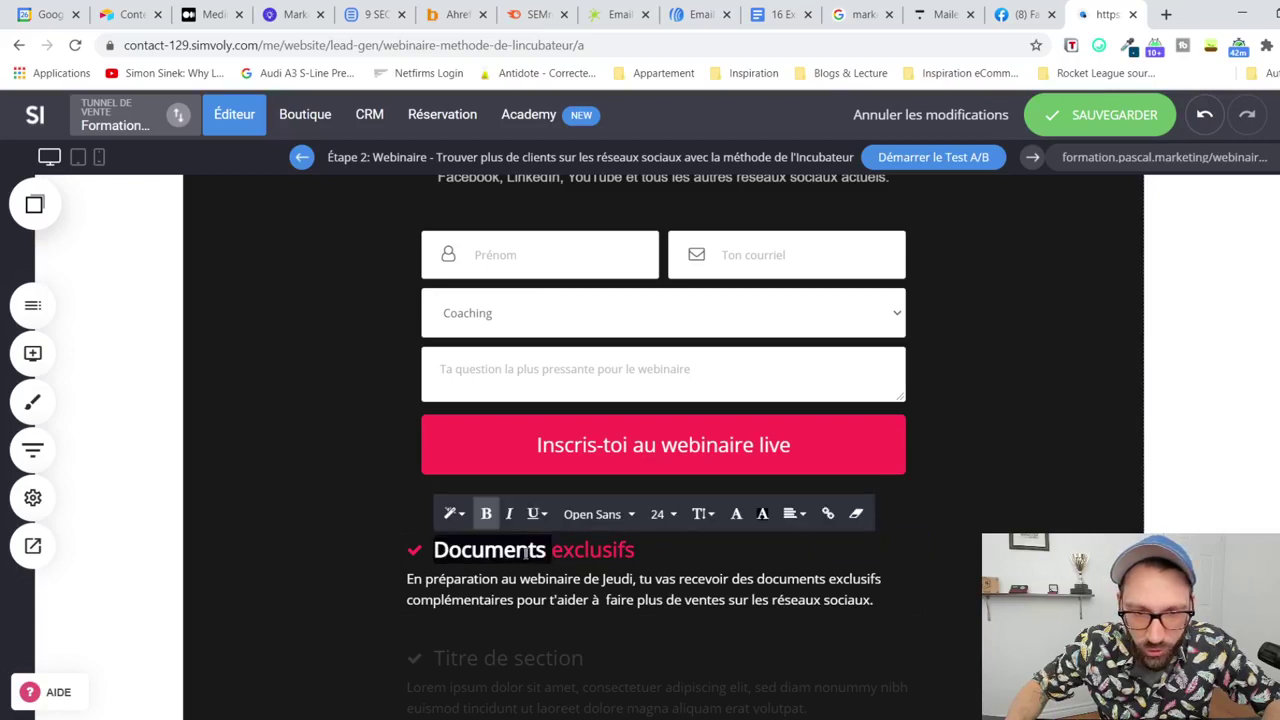
triple_click(524, 553)
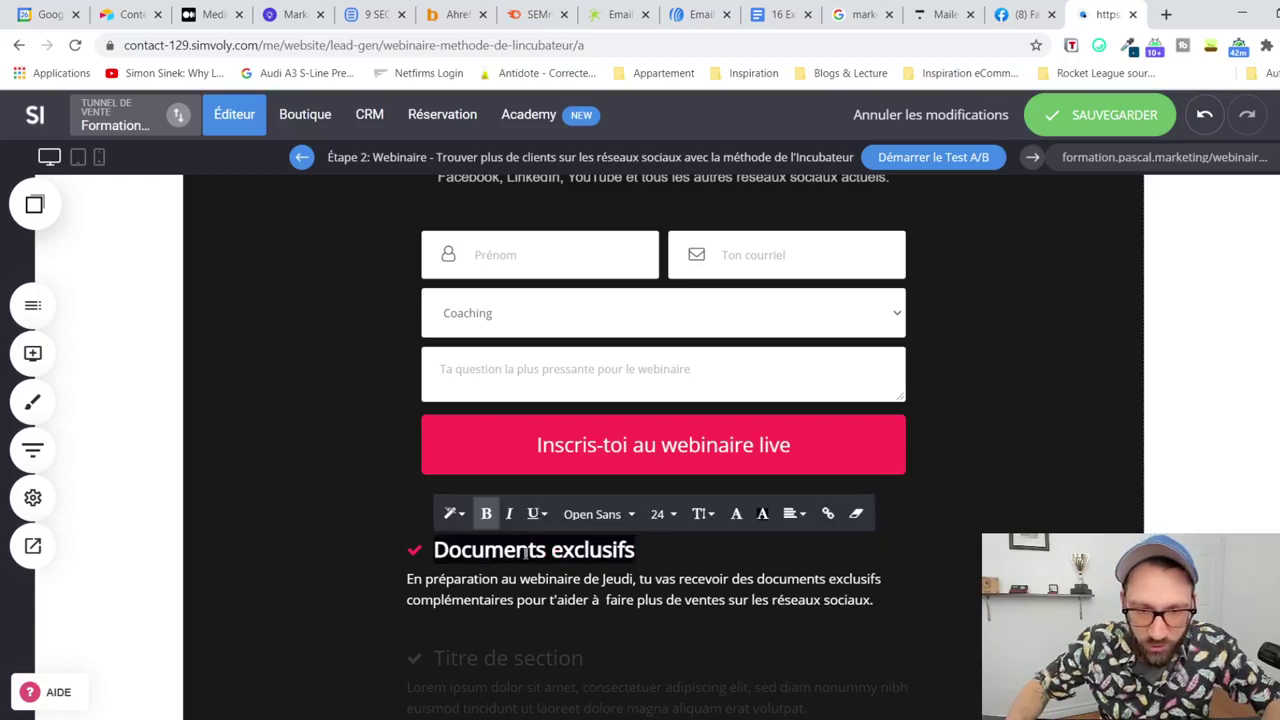
left_click(1205, 117)
Step: Colour only the word "exclusifs" in the first section's title with the copied pink, and save the page
double_click(610, 548)
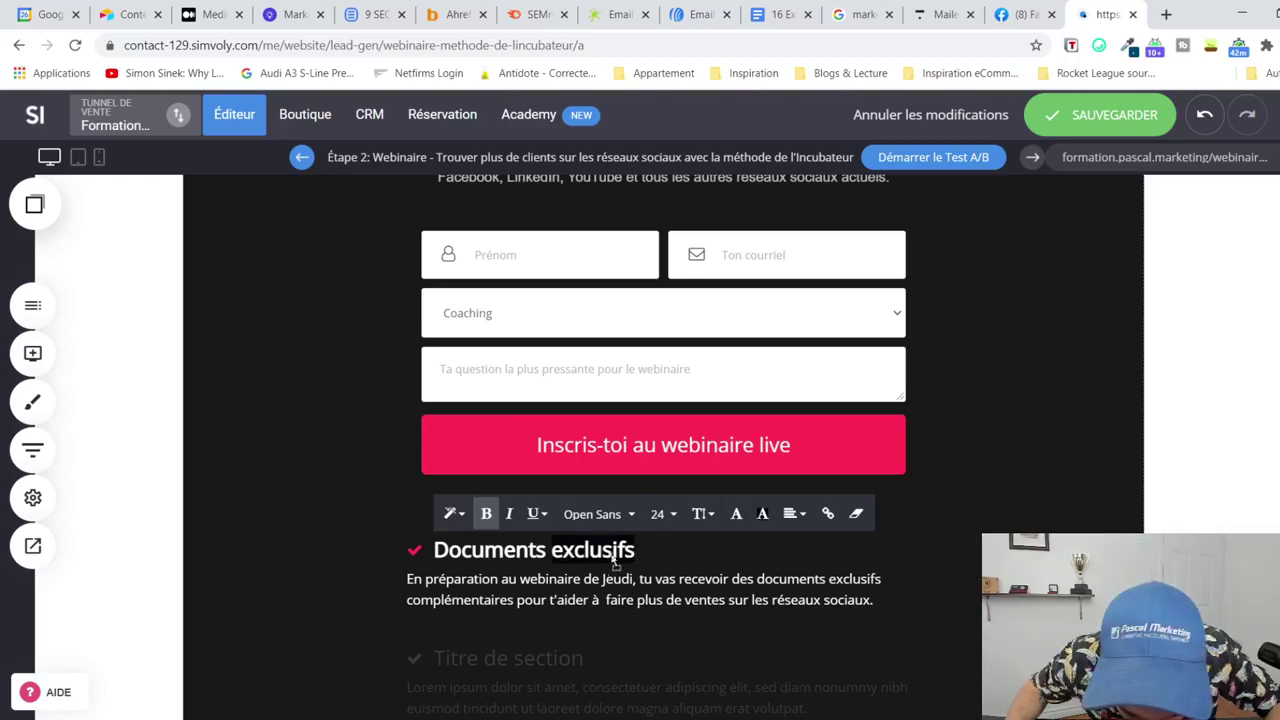
left_click(737, 514)
left_click(1013, 415)
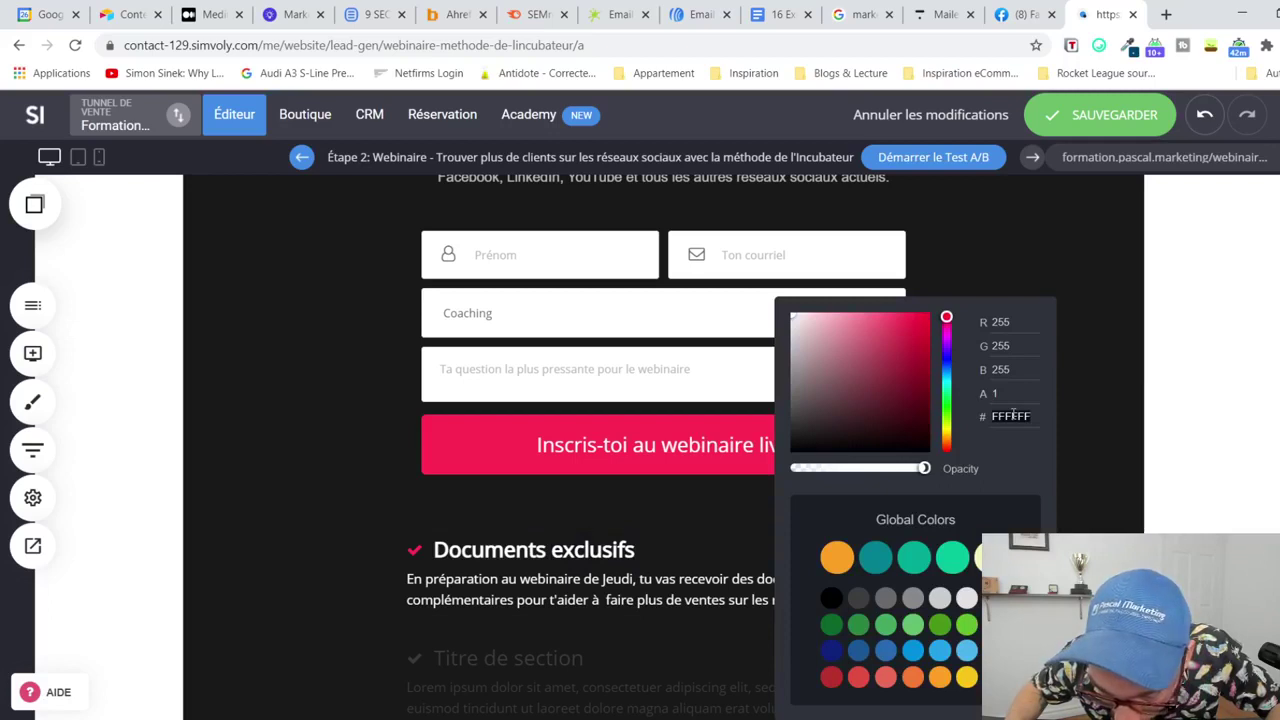
left_click(1071, 420)
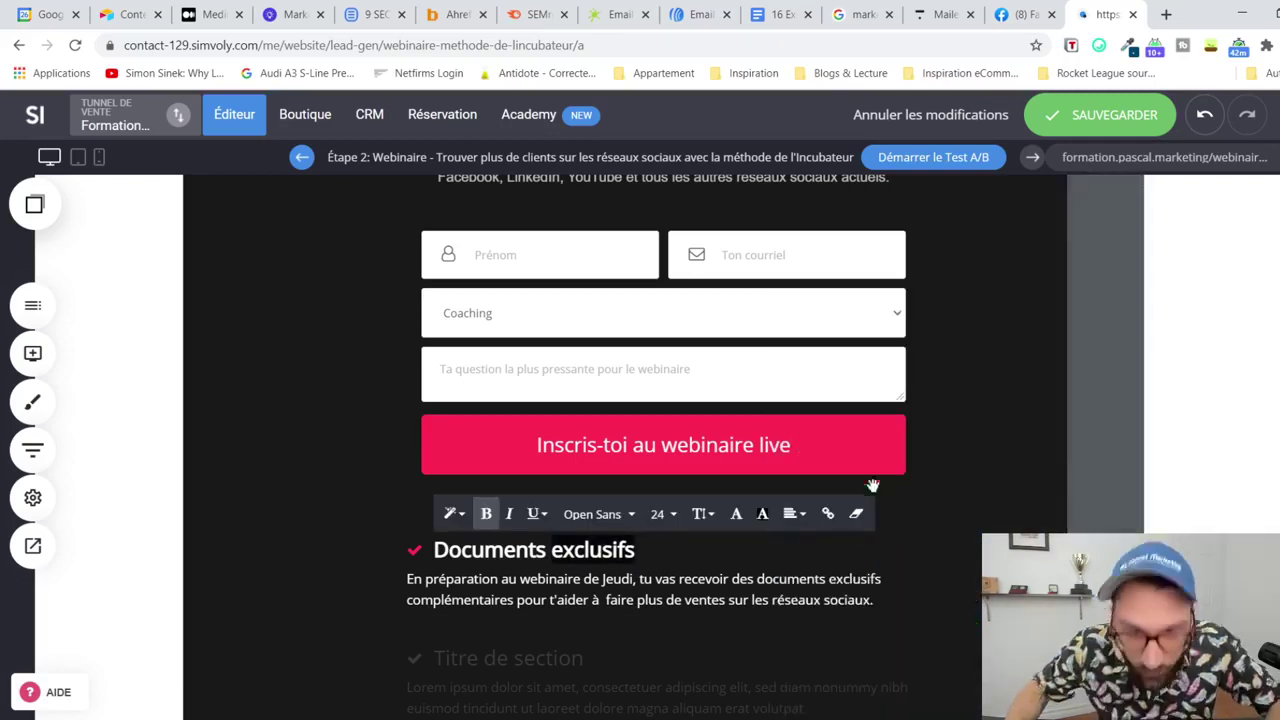
left_click(824, 597)
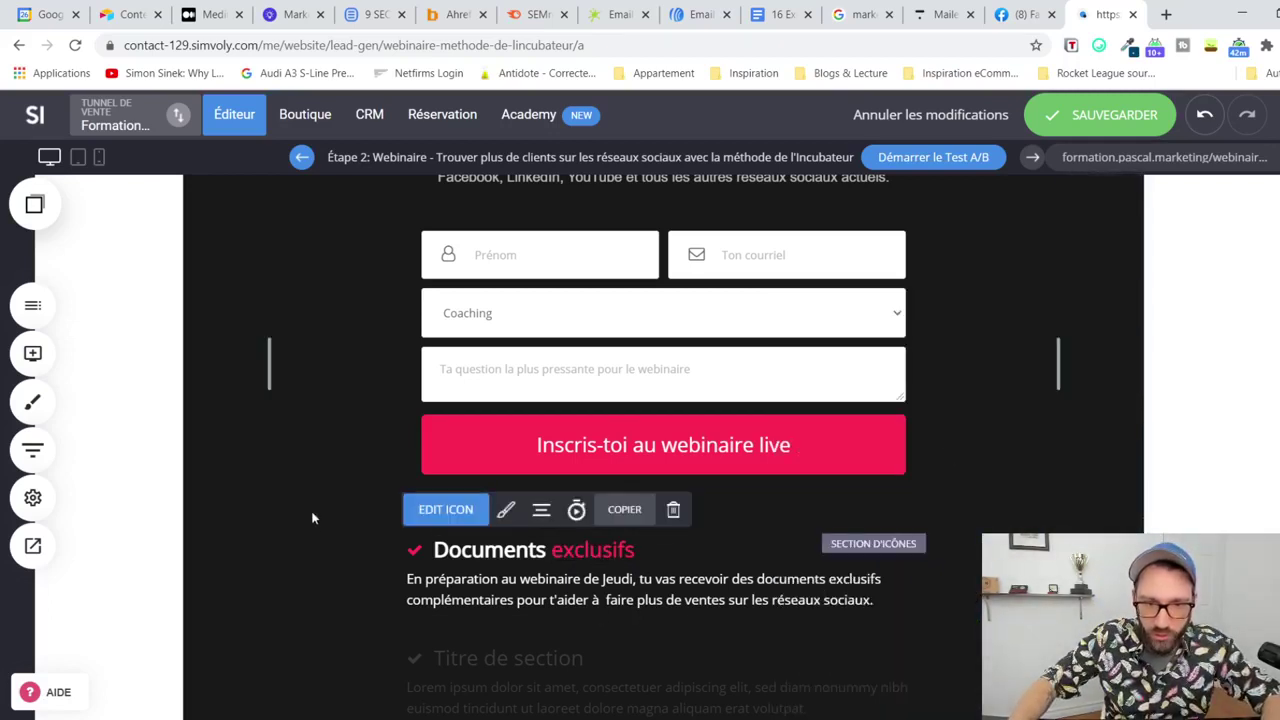
key("ctrl+s")
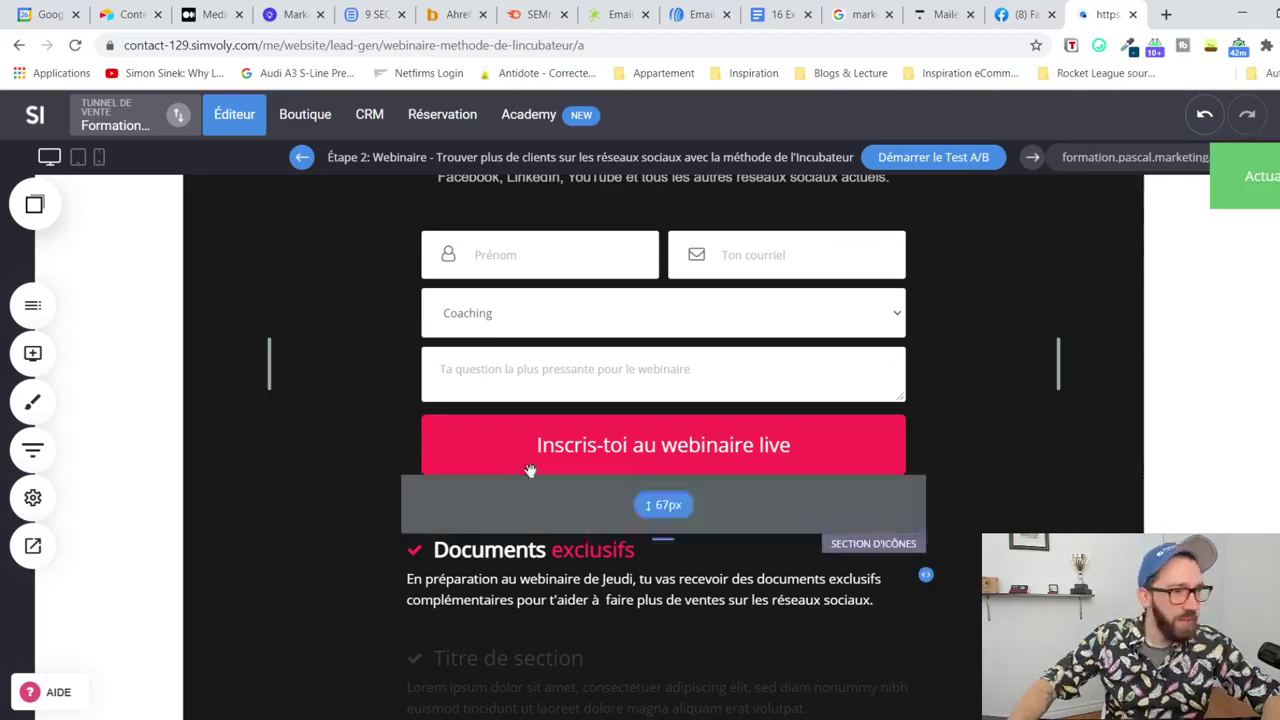
Step: Replace the second icon section's title with "Offre premium pour les participants" and select the whole title
scroll(543, 463, "down", 3)
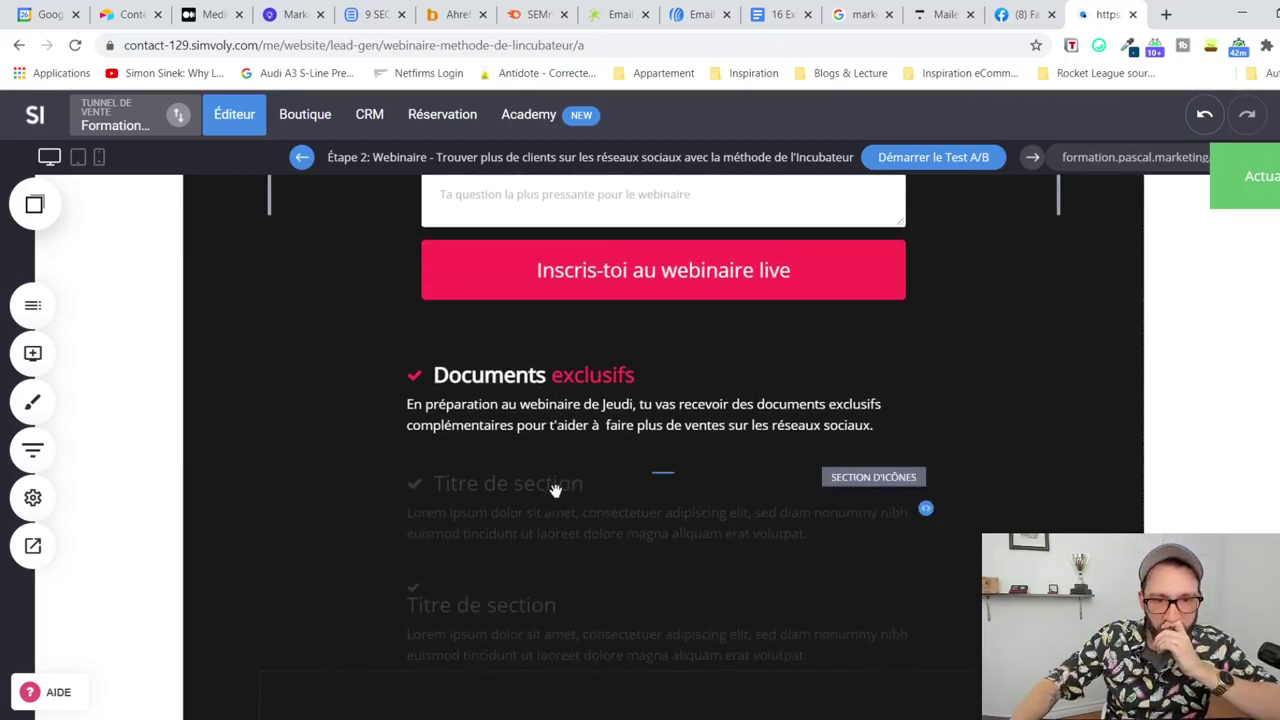
left_click(555, 487)
left_click(555, 487)
double_click(555, 487)
triple_click(555, 487)
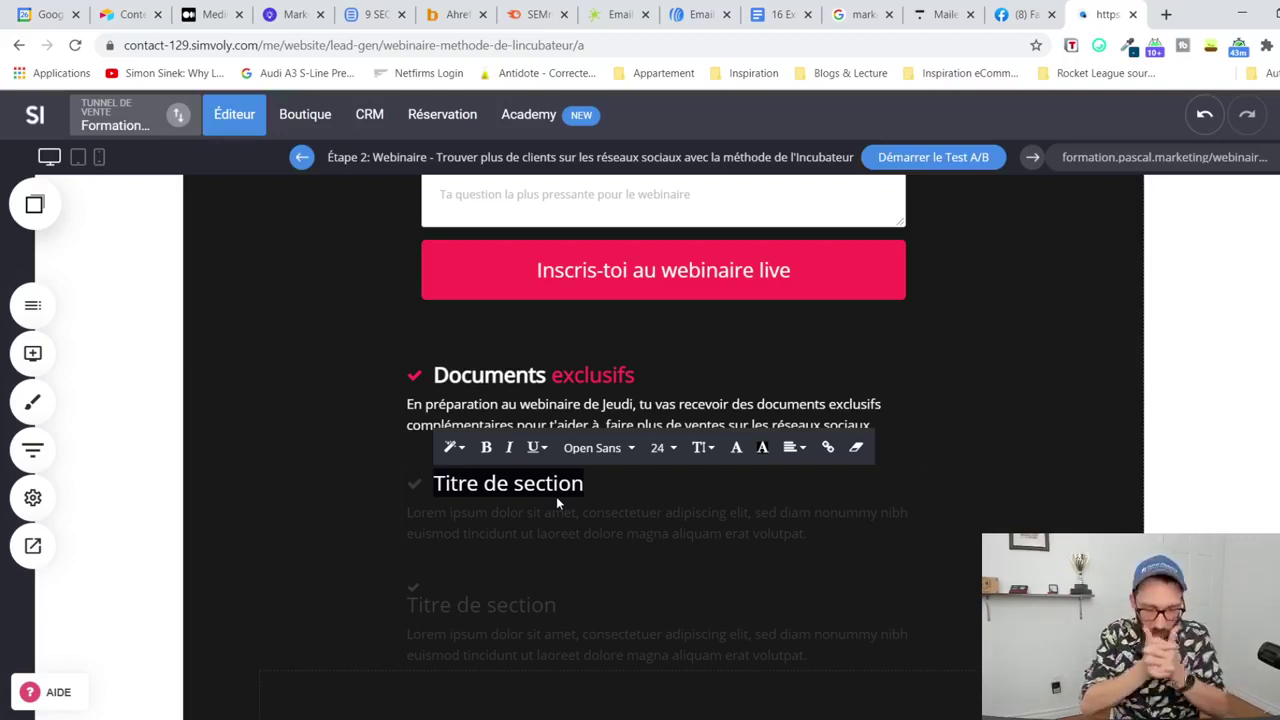
type("Of")
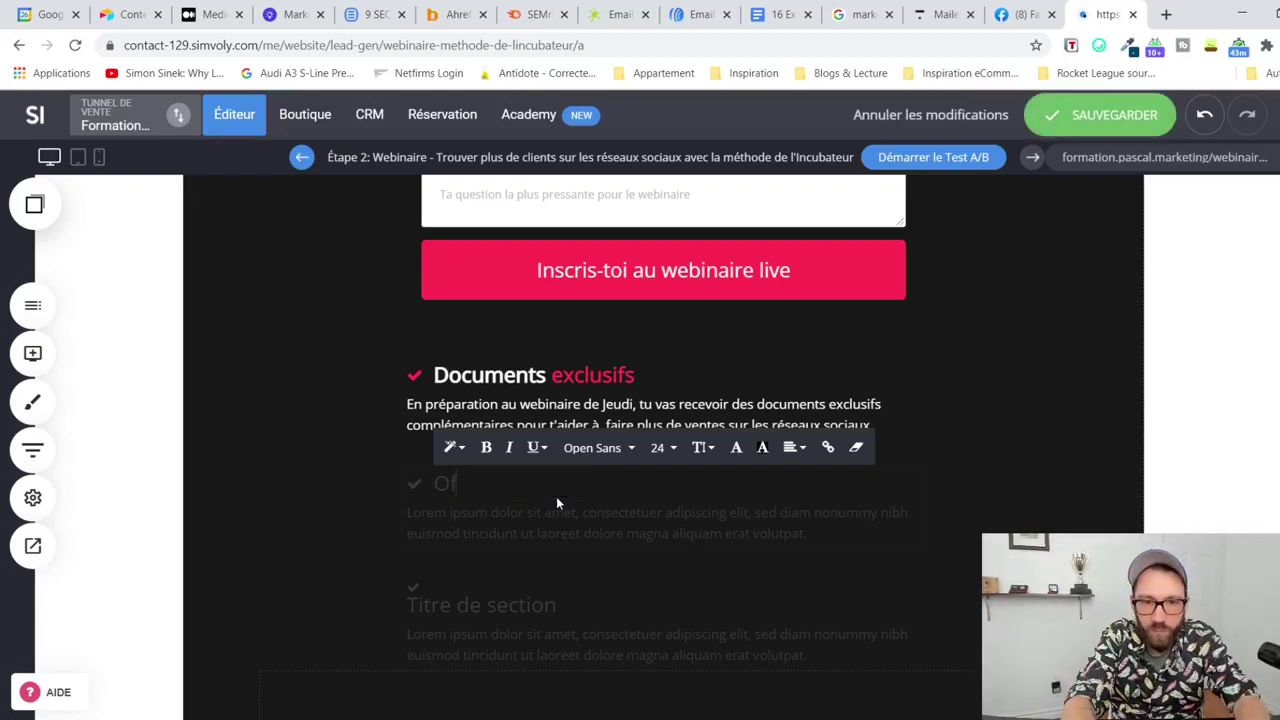
type("fre premi")
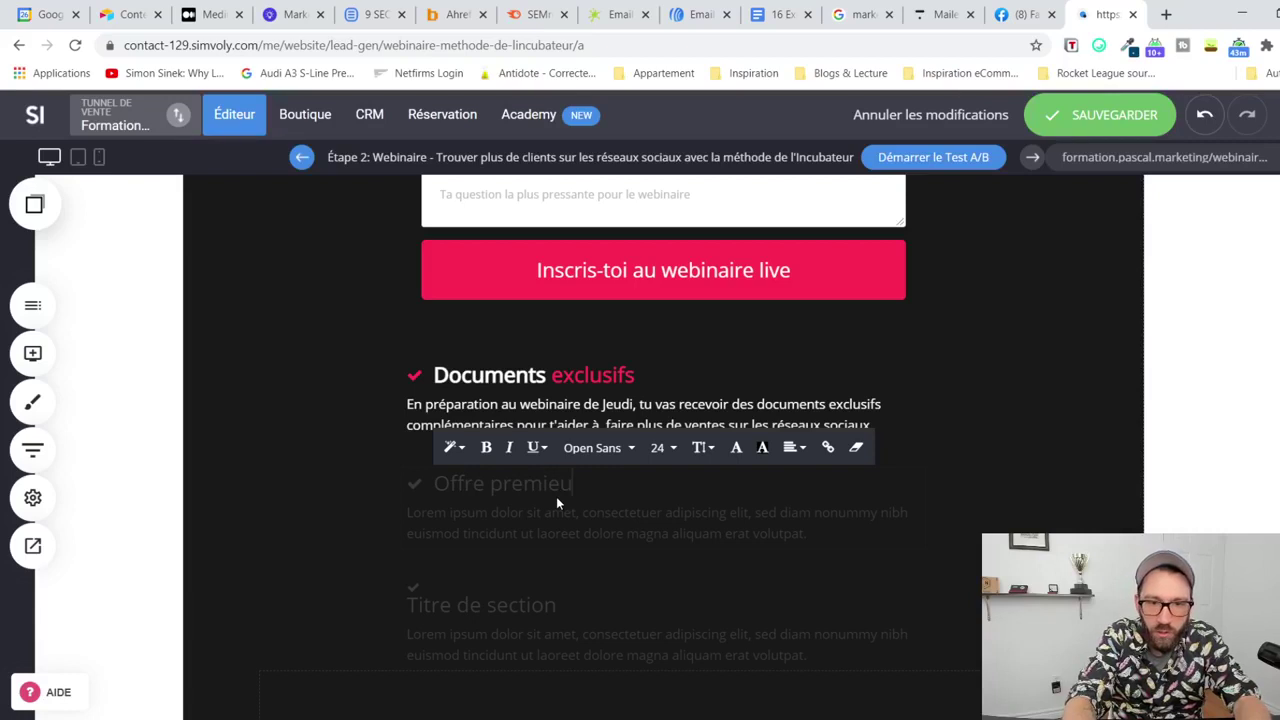
type("um pour les participants")
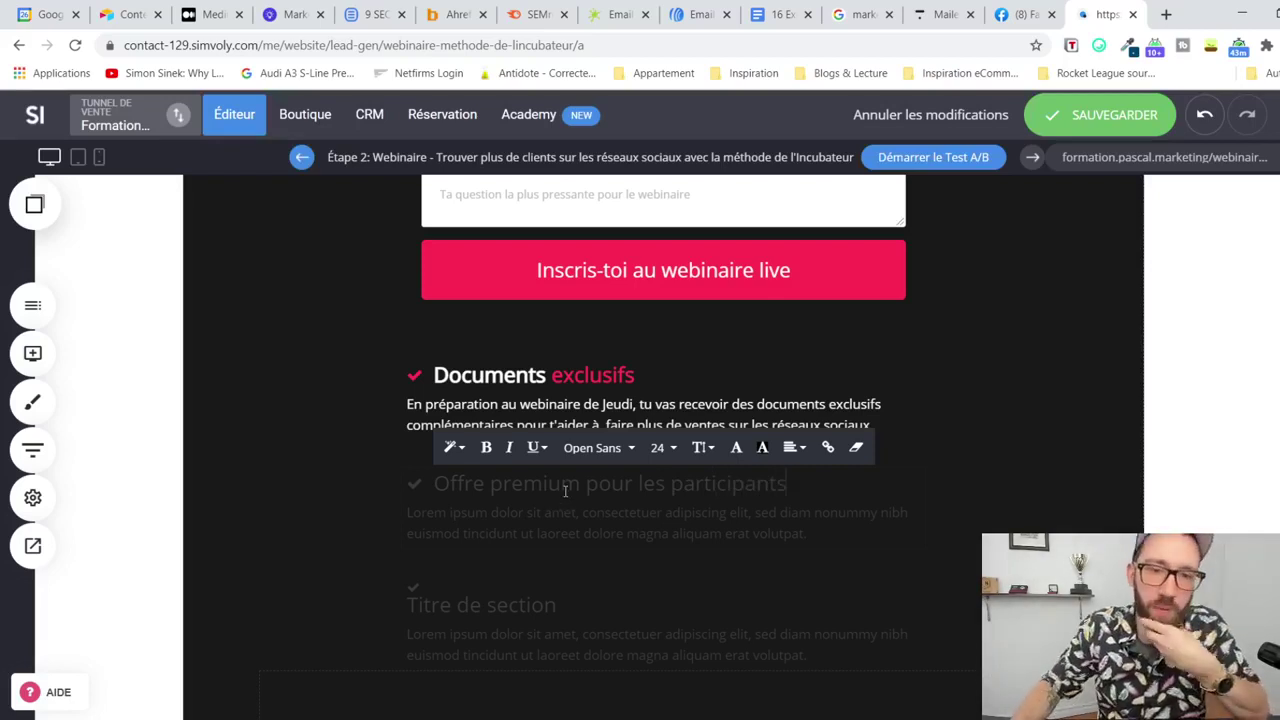
triple_click(543, 484)
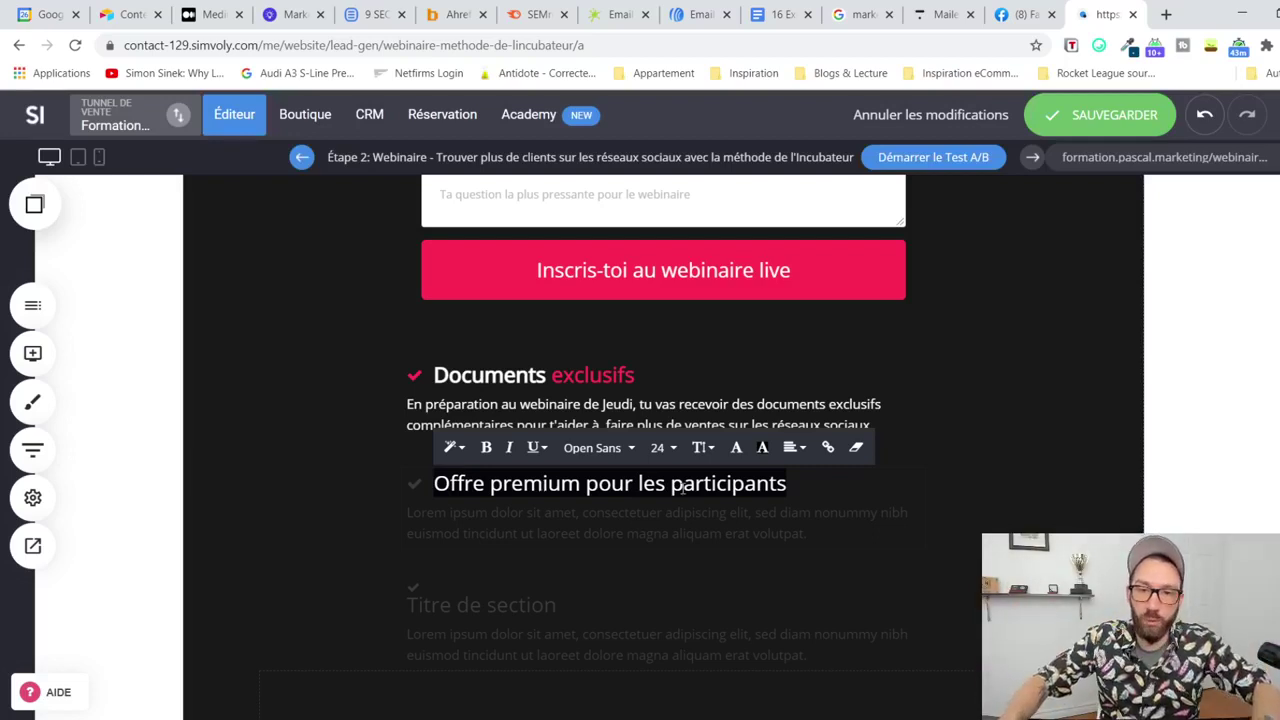
key("Escape")
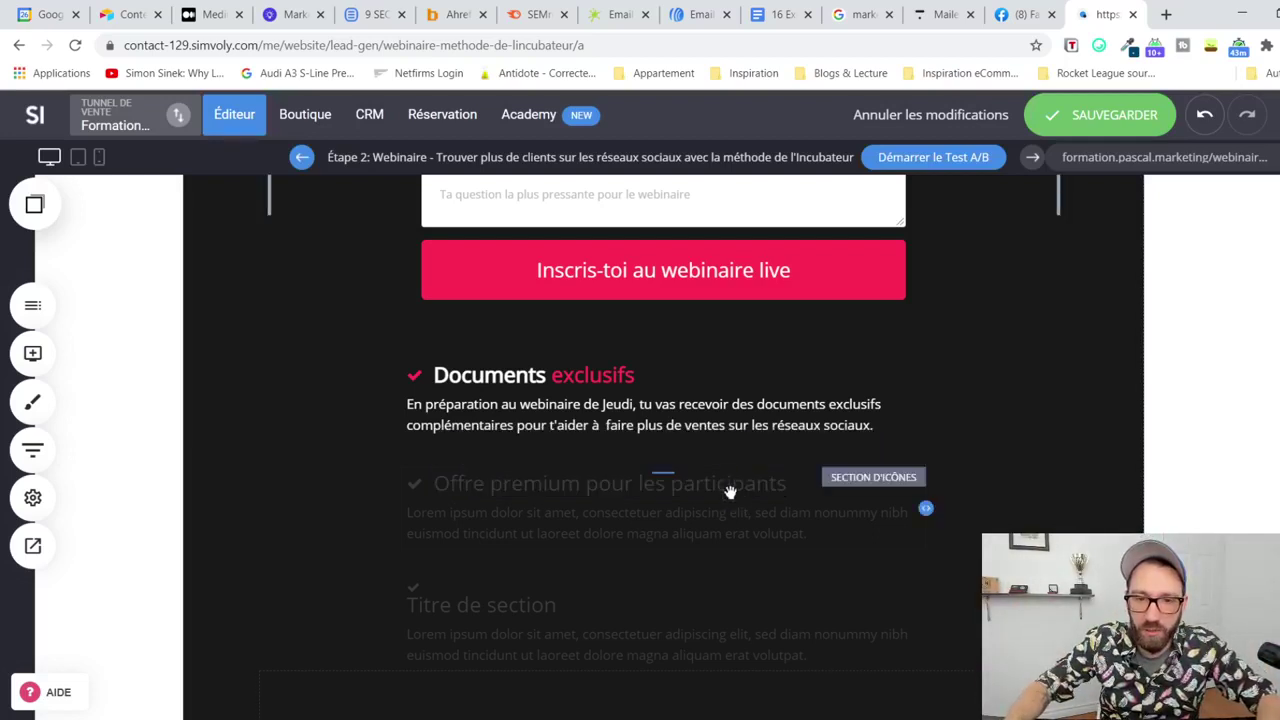
left_click(731, 488)
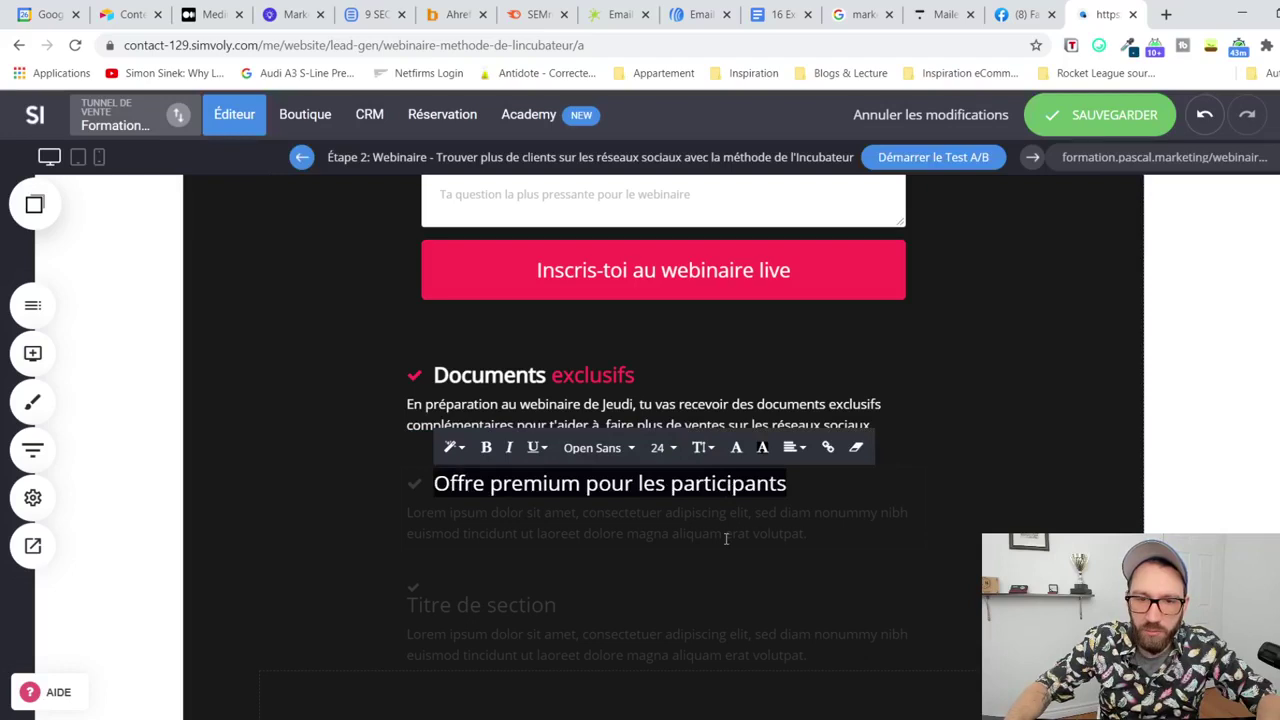
key("Escape")
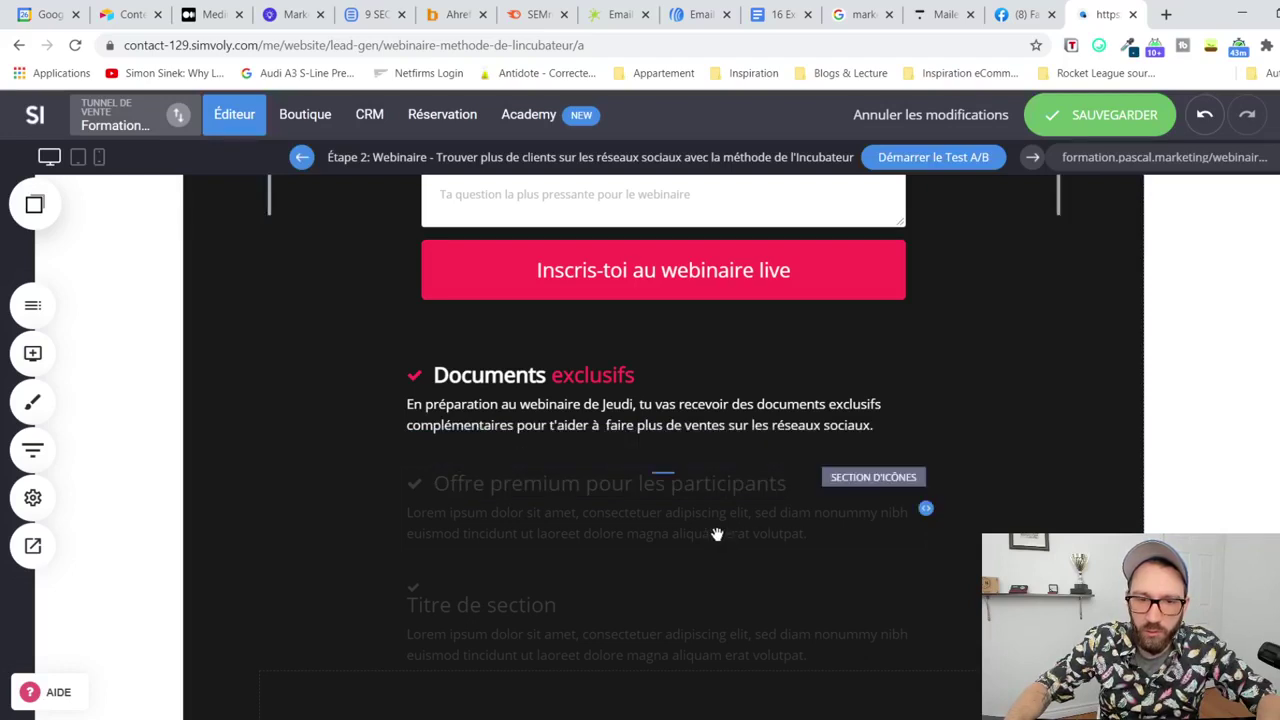
left_click(480, 604)
left_click(481, 604)
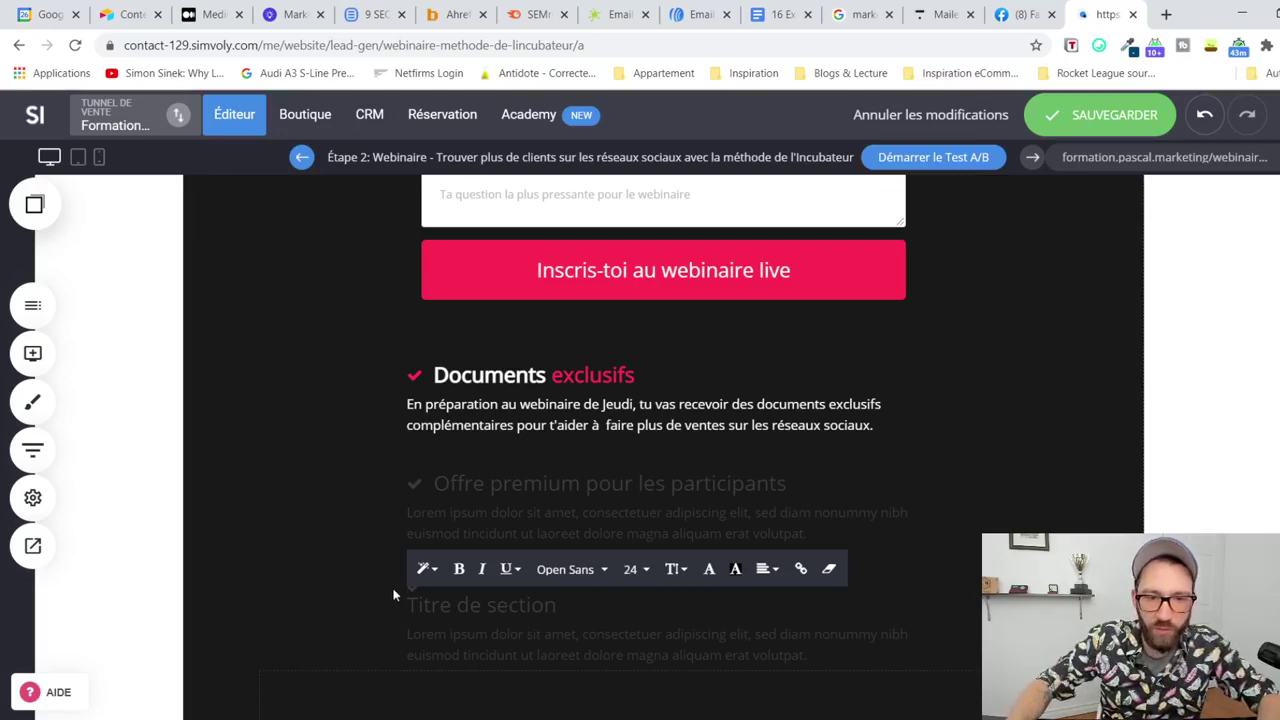
key("Escape")
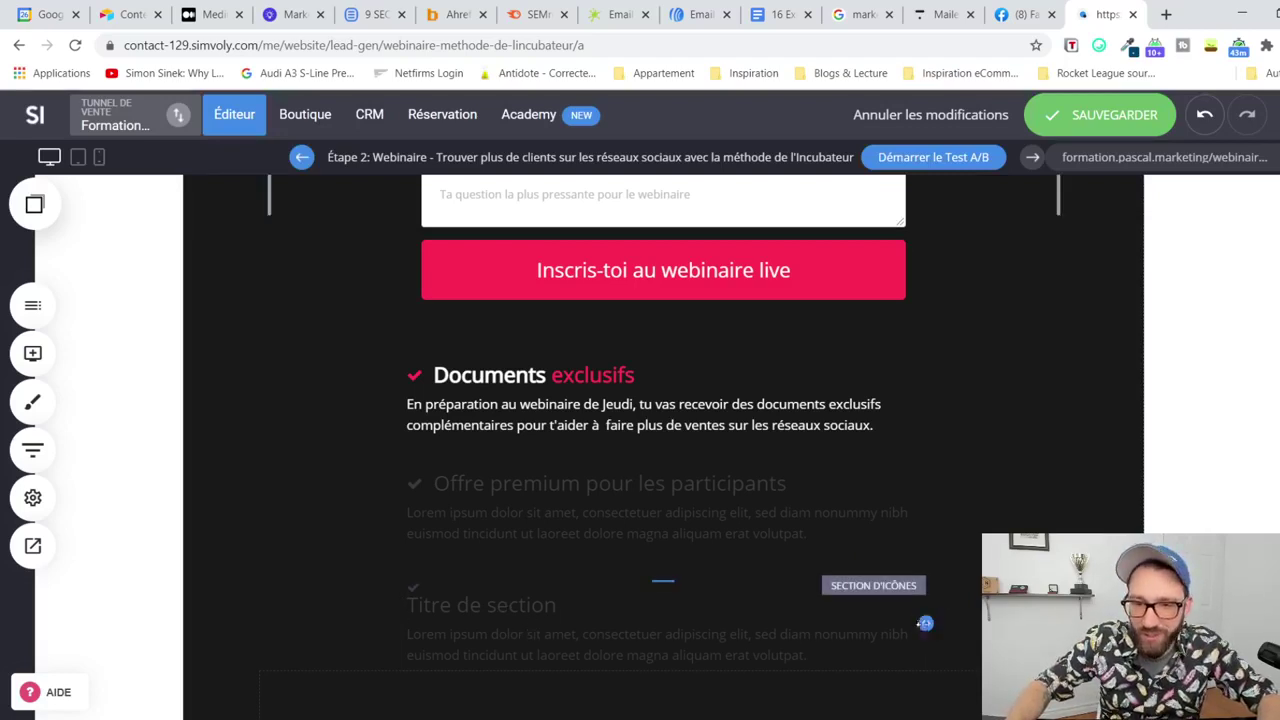
left_click_drag(976, 627, 939, 627)
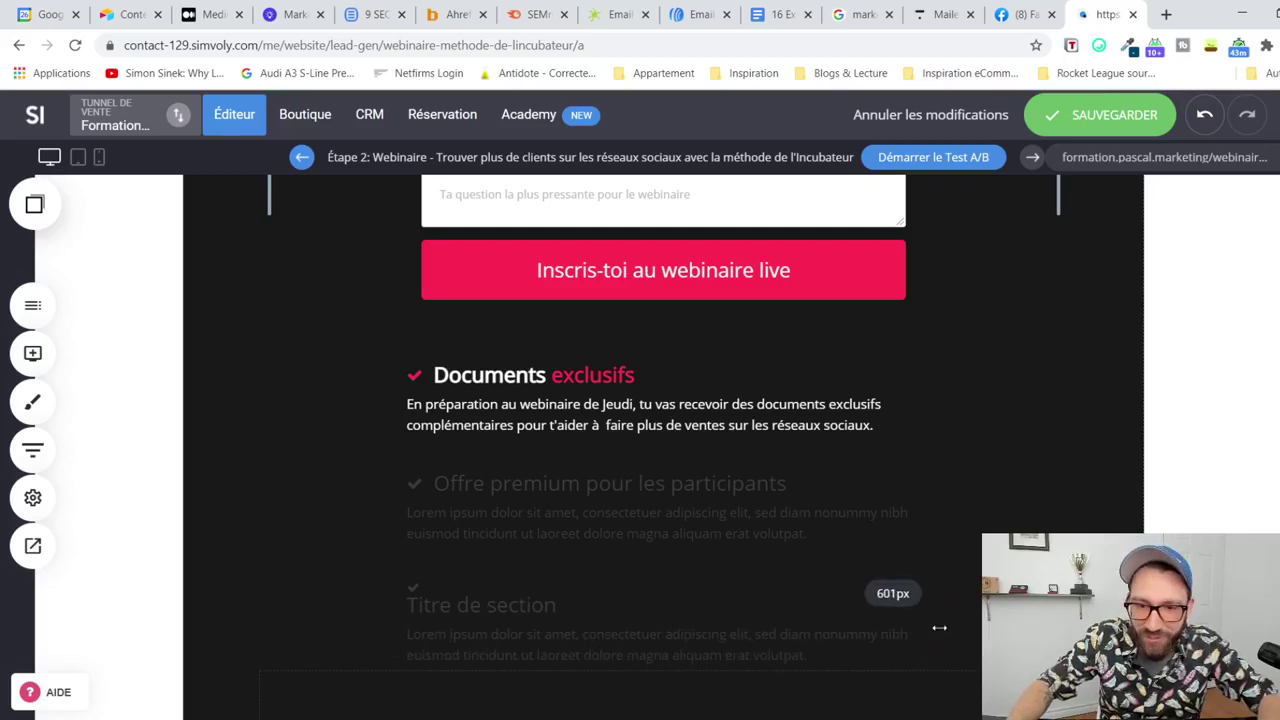
left_click(469, 604)
double_click(469, 604)
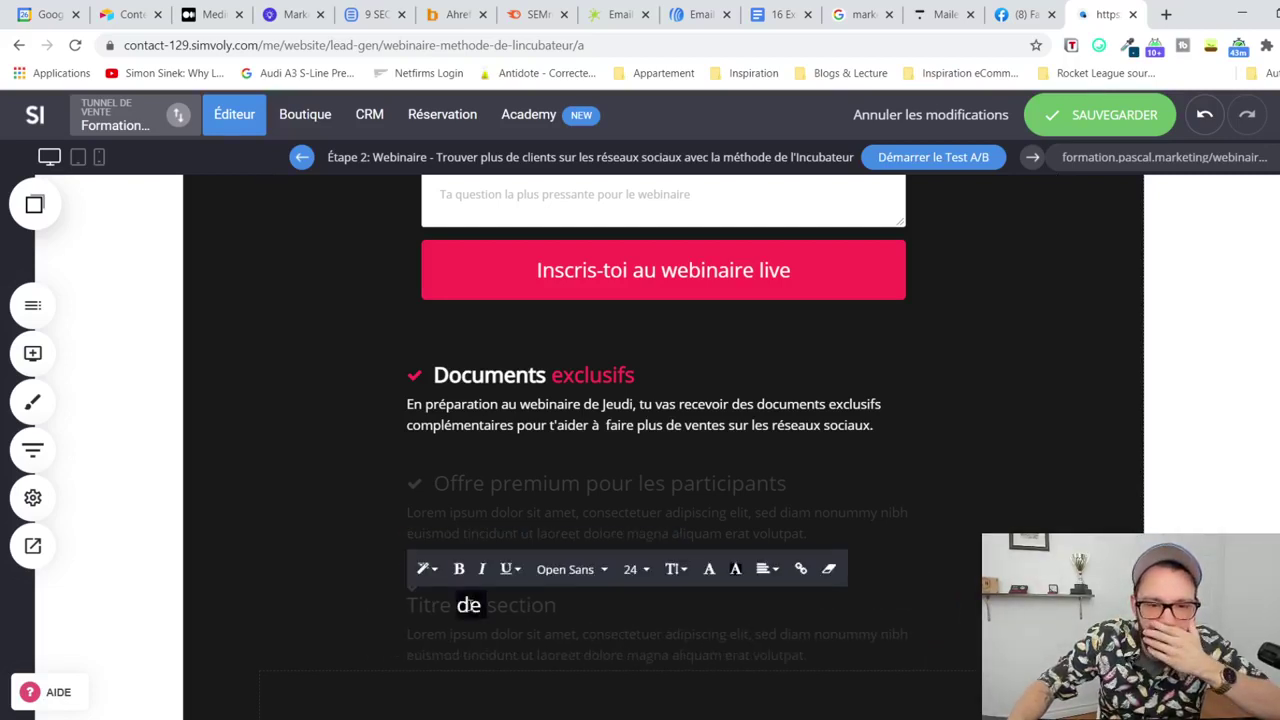
Step: Delete the third icon section, "Titre de section", and copy the second one, "Offre premium pour les participants"
left_click(450, 634)
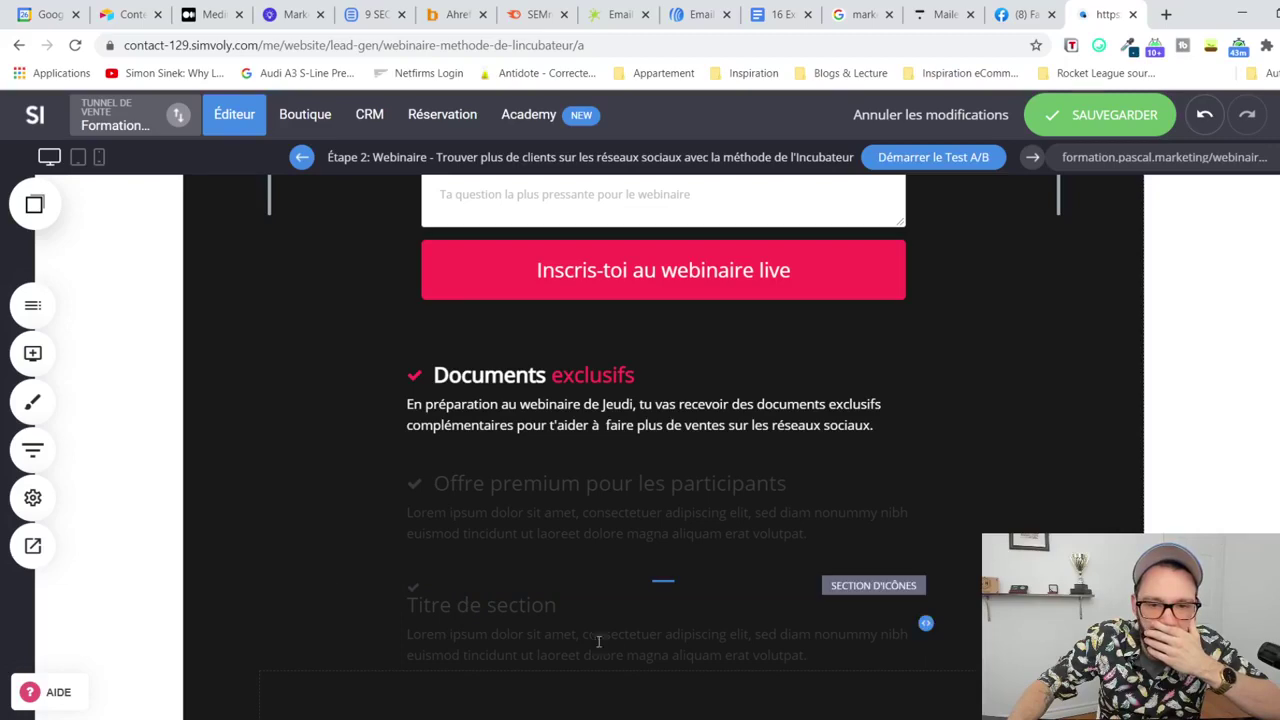
left_click(673, 551)
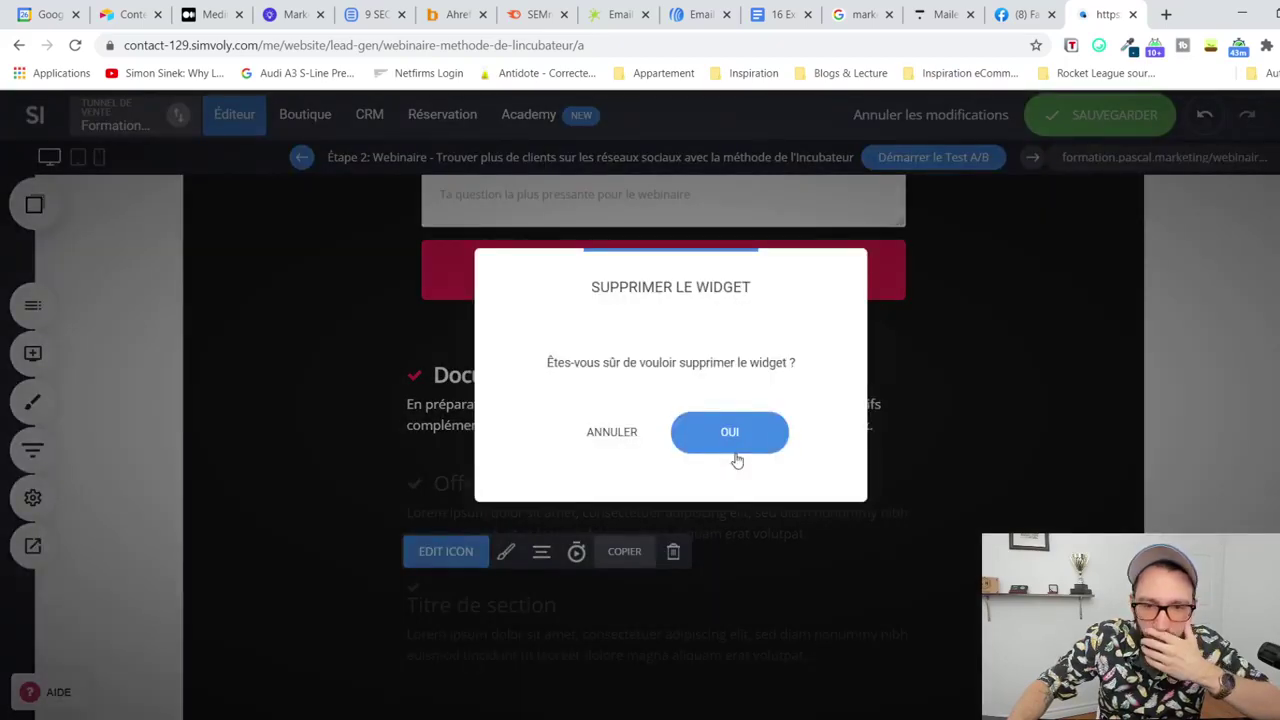
left_click(729, 438)
left_click(612, 480)
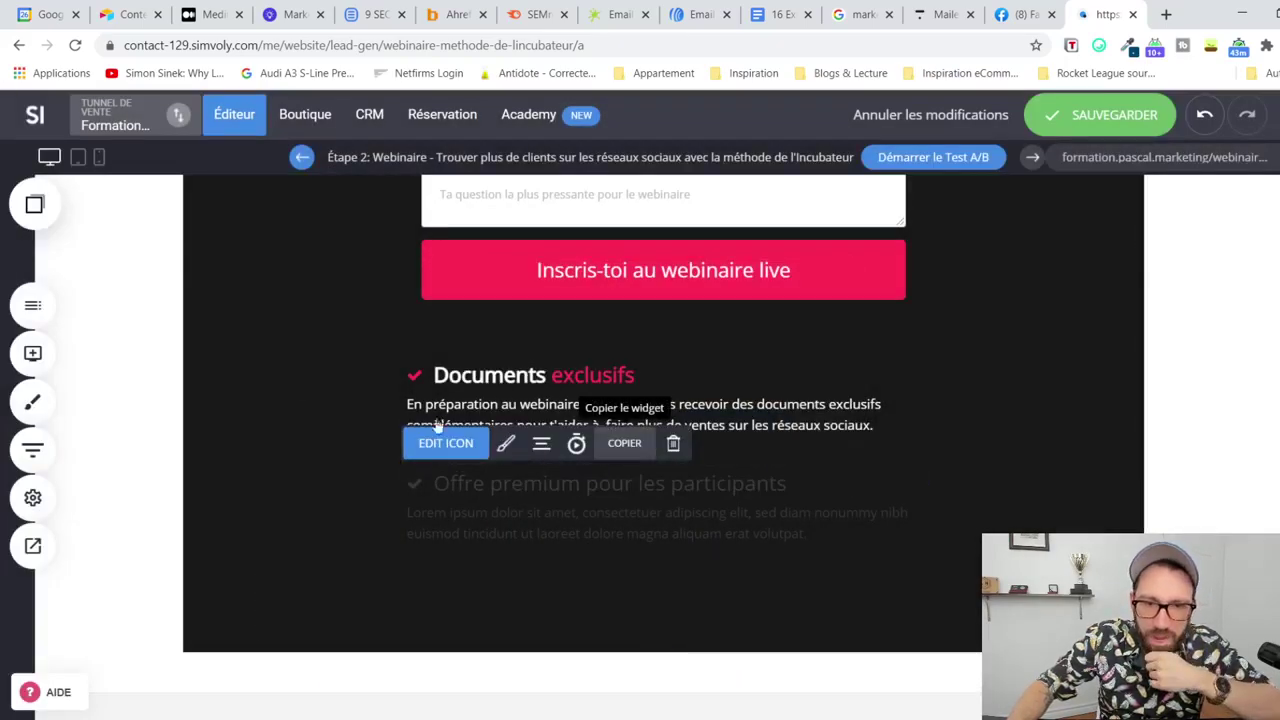
Step: Try to place the copied icon section below "Documents exclusifs", then undo the placement while keeping the third section deleted
left_click(34, 204)
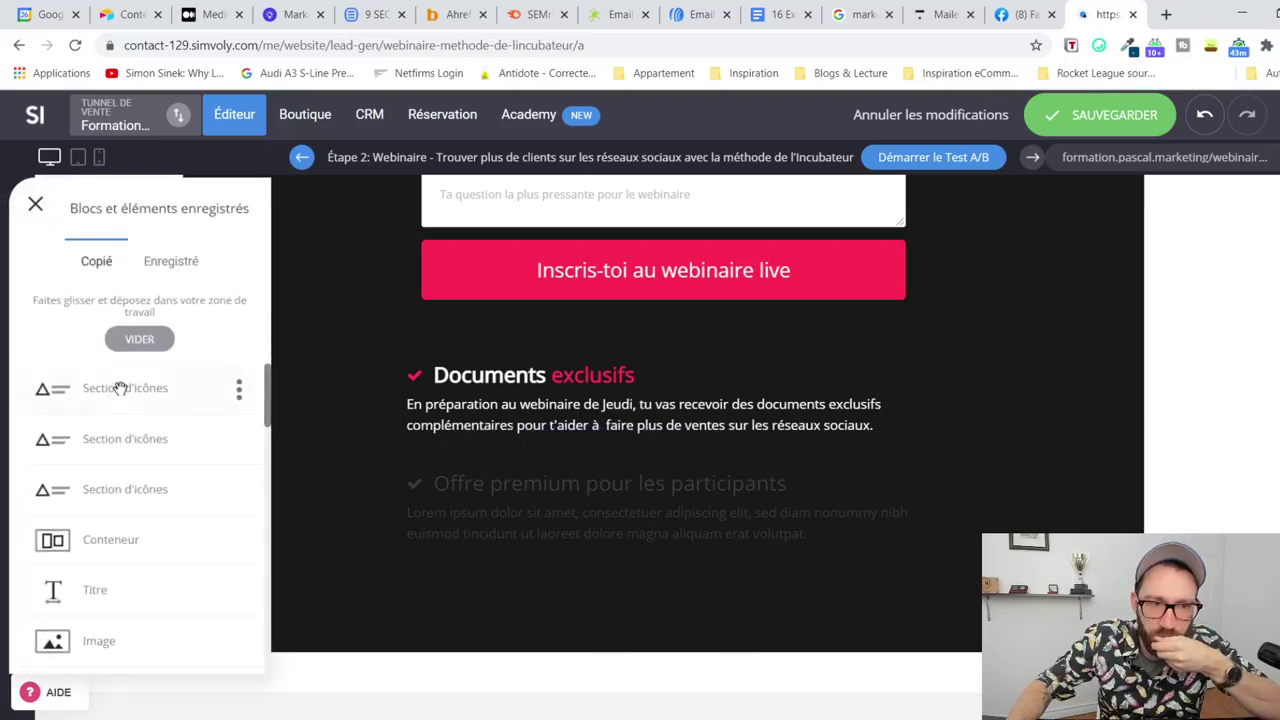
left_click_drag(494, 547, 497, 545)
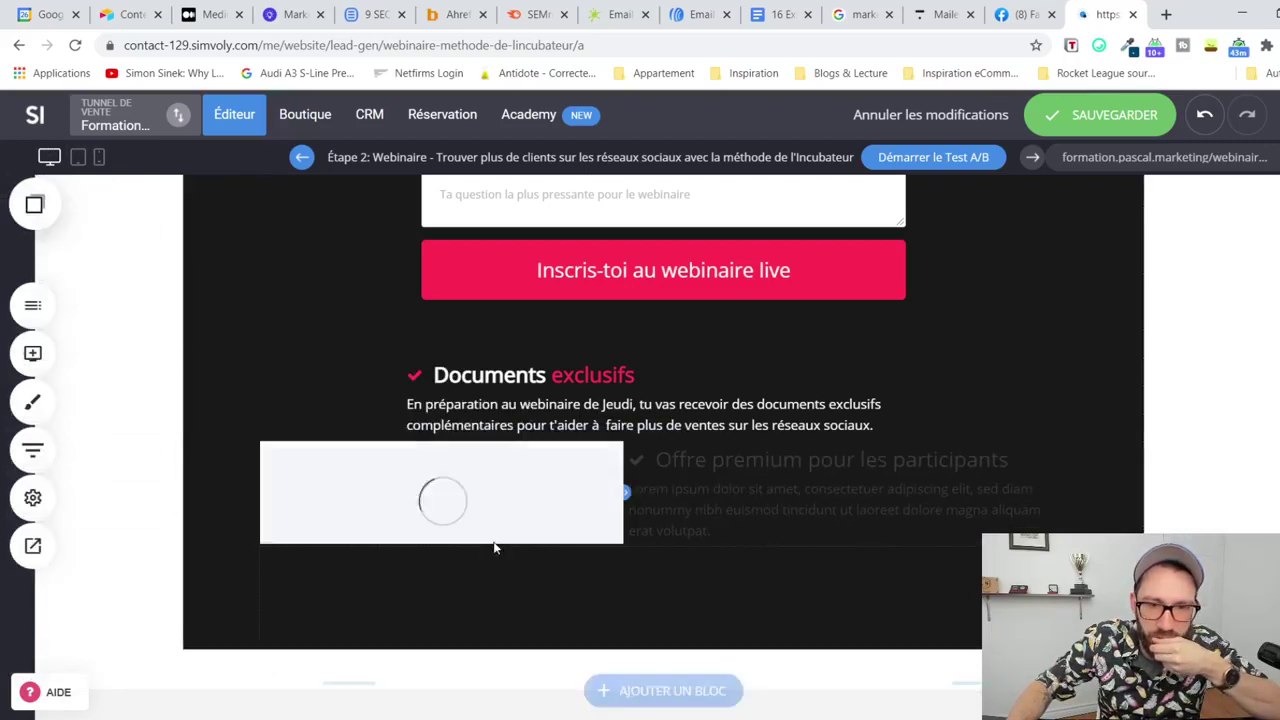
left_click(1199, 118)
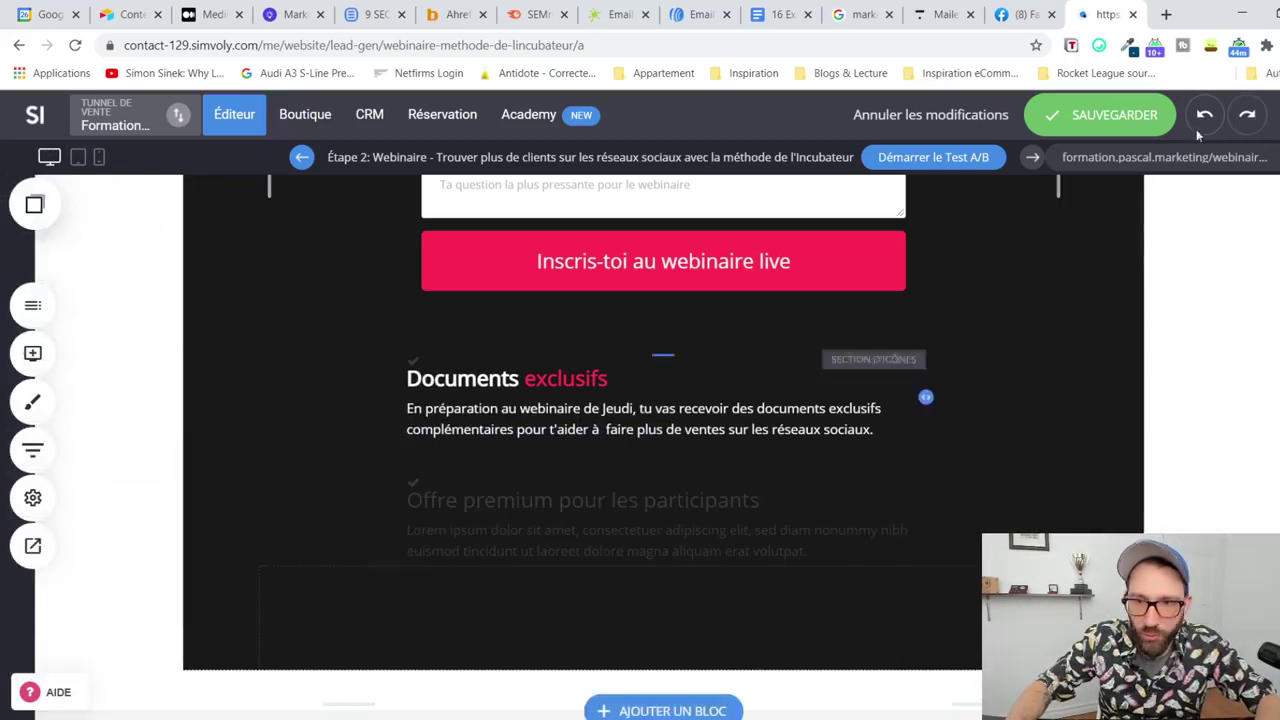
left_click(1190, 118)
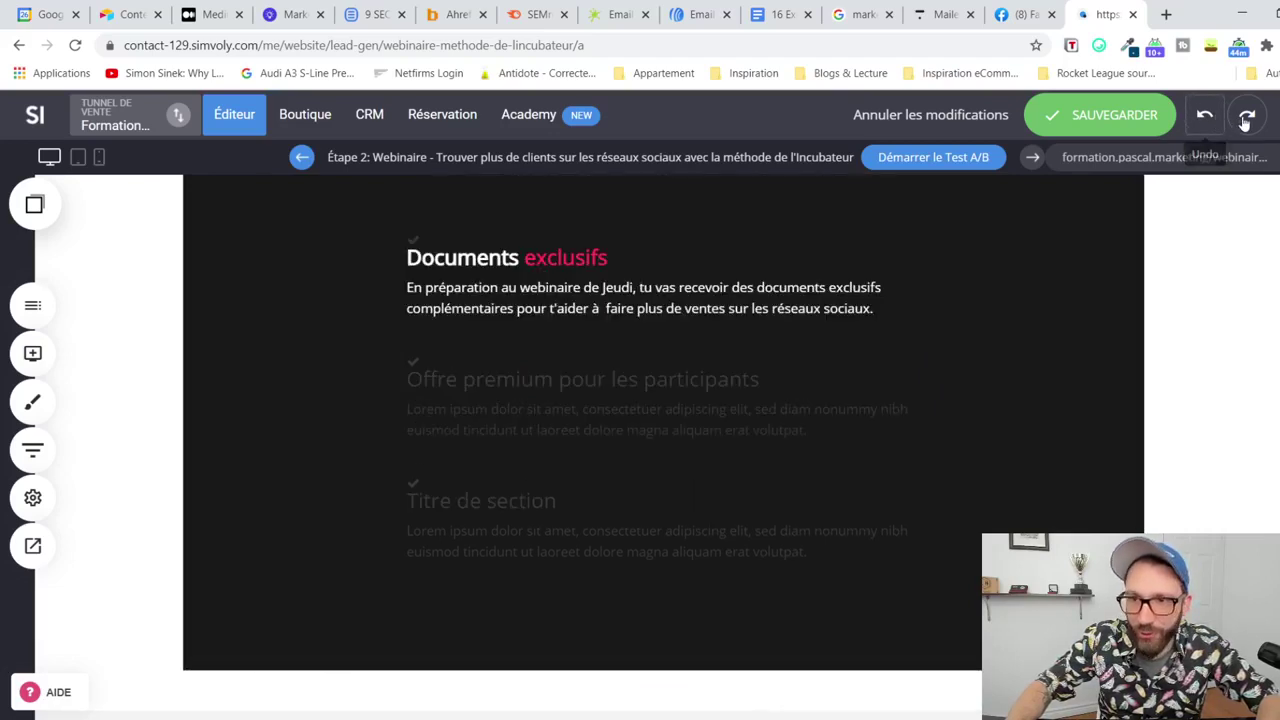
left_click(1224, 136)
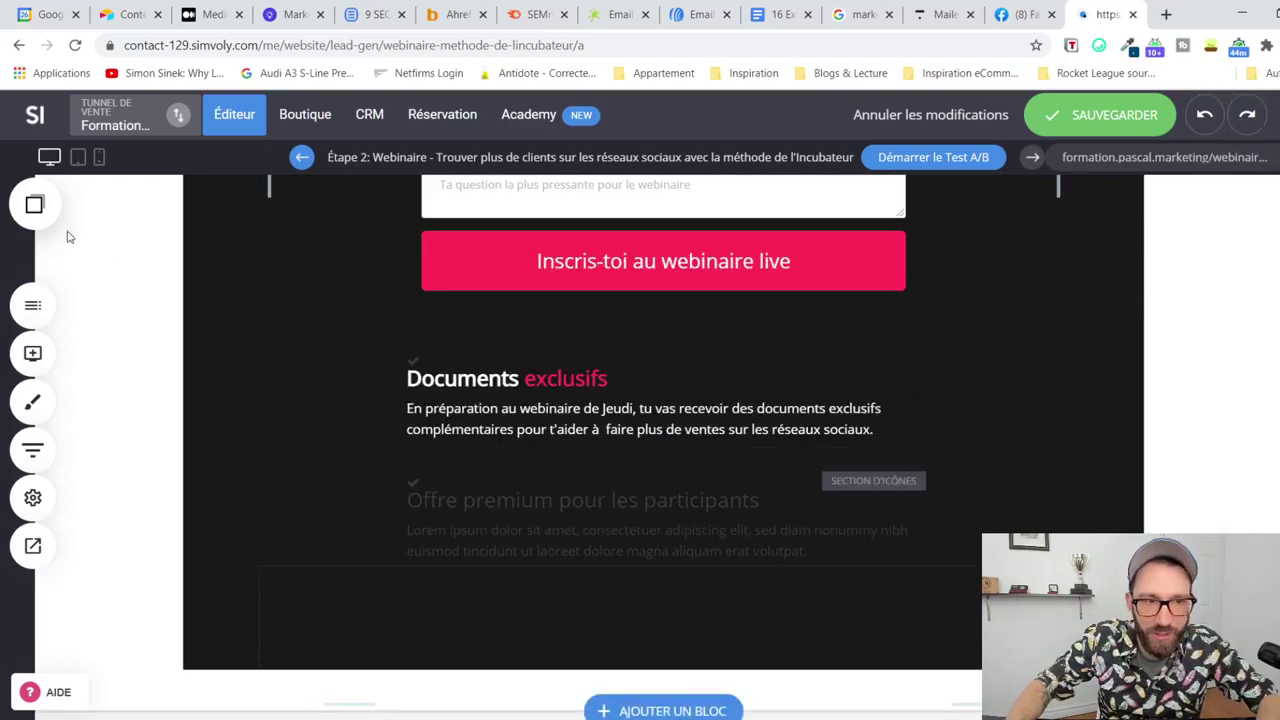
Step: Insert the copied "Offre premium pour les participants" icon section directly beneath the original one
left_click(35, 206)
left_click_drag(92, 387, 551, 574)
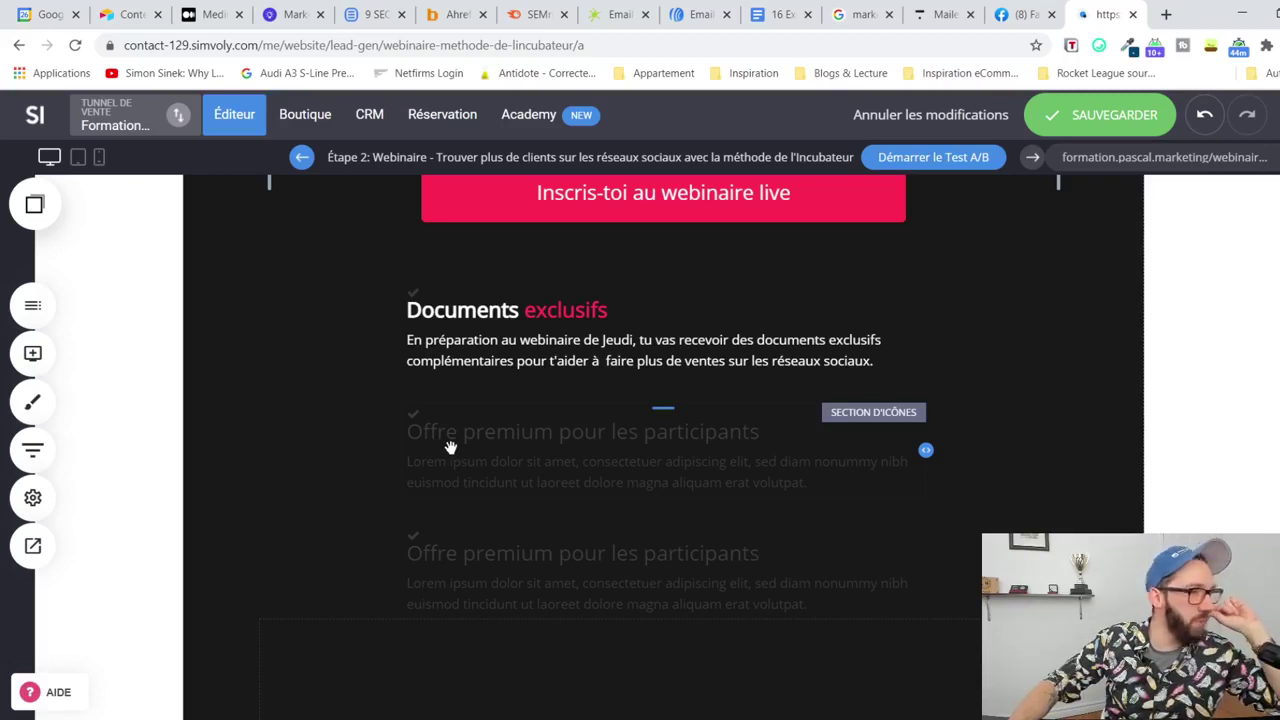
Step: Change the ending of the "Documents exclusifs" description to "que j'utilise personnellement dans mon business pour trouver plus de clients." and save the page
left_click(591, 355)
left_click(591, 357)
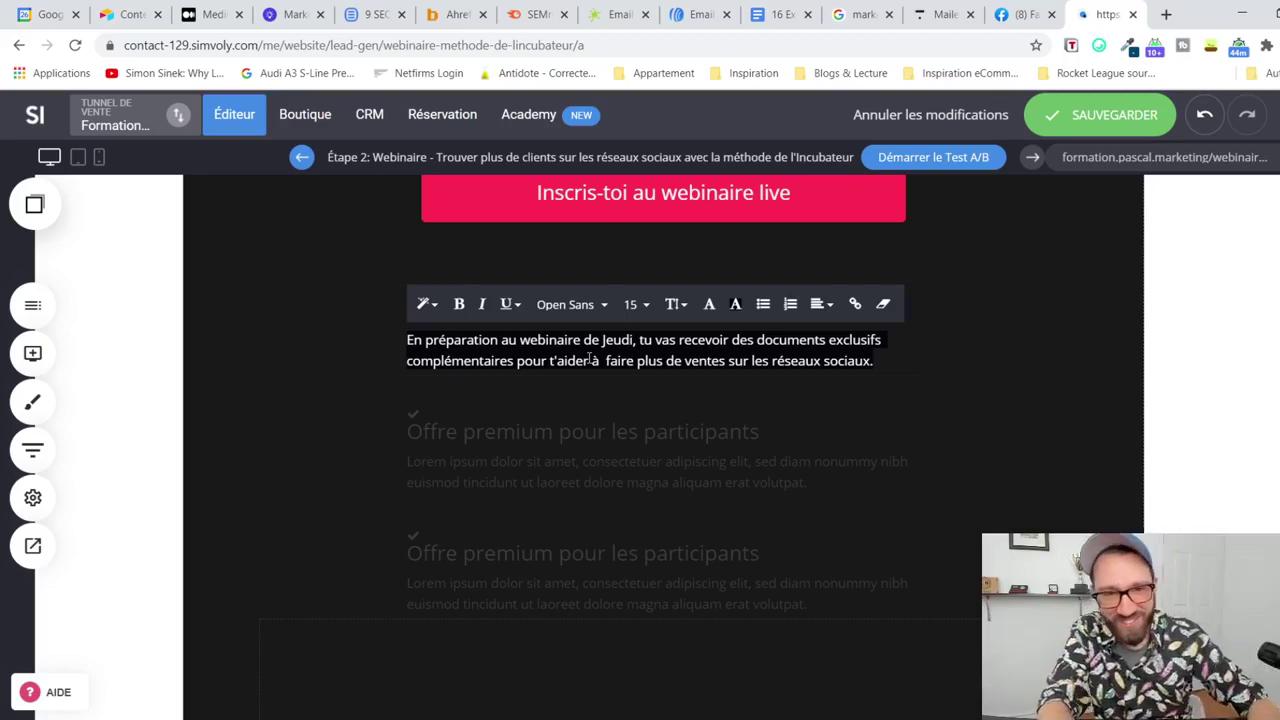
left_click(815, 357)
left_click_drag(877, 357, 406, 373)
type("que j'utilise")
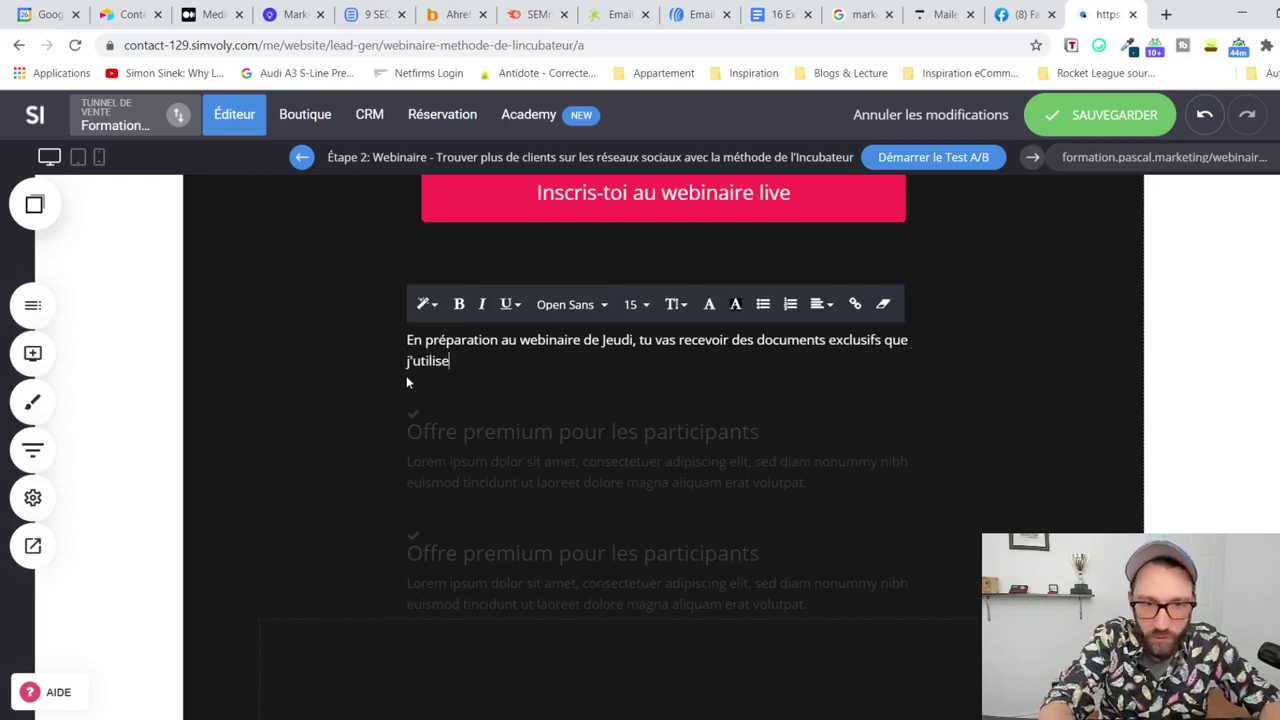
type(" personnellement ")
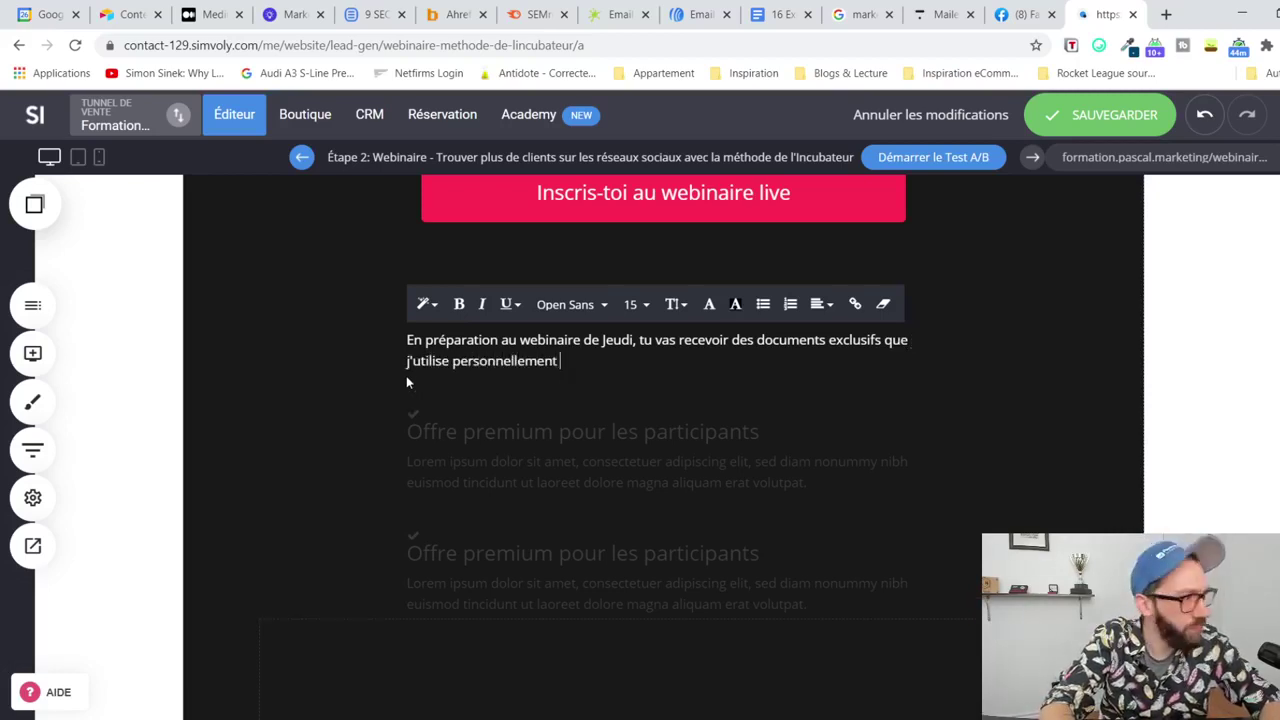
type("dans")
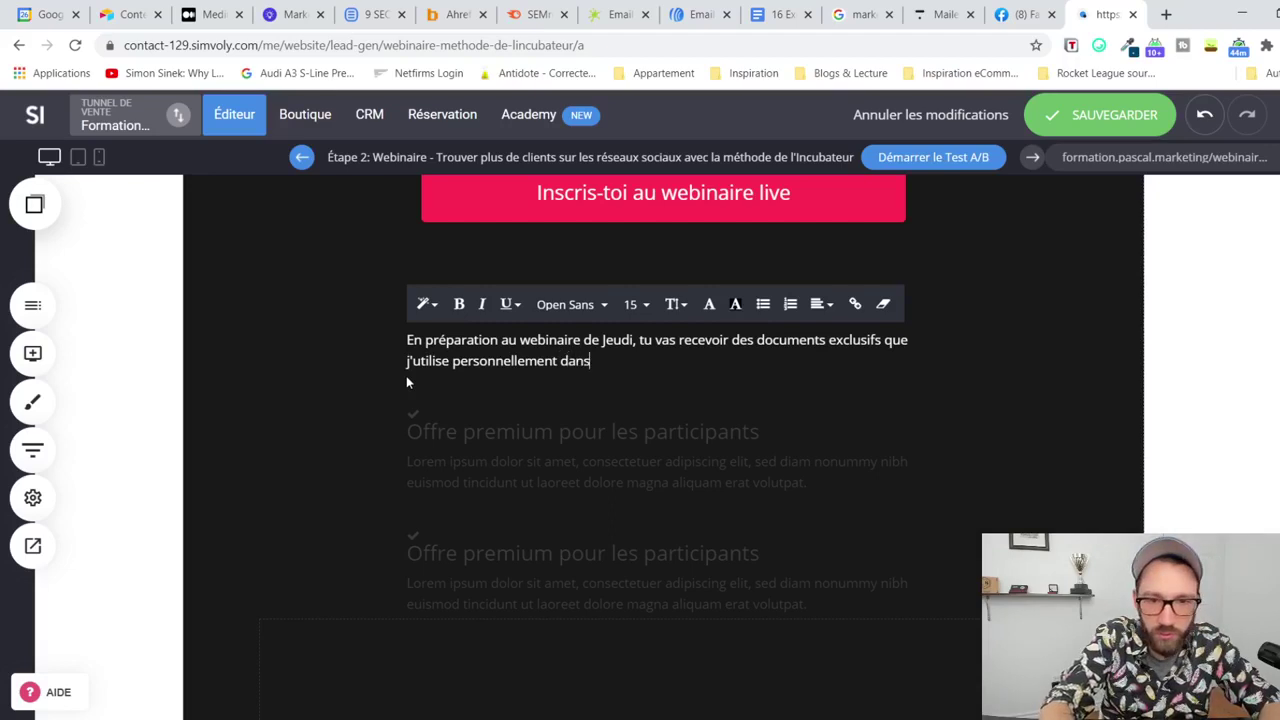
type(" mon business pour ")
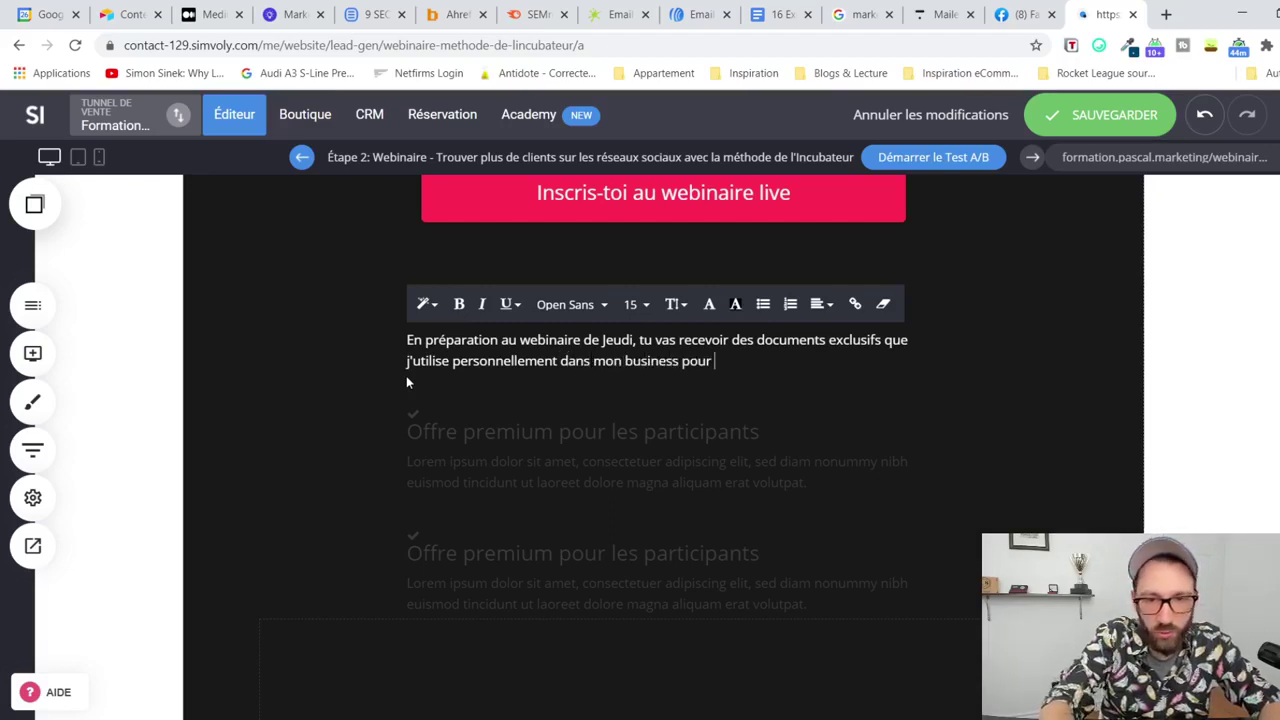
type("trouver plus de clients.")
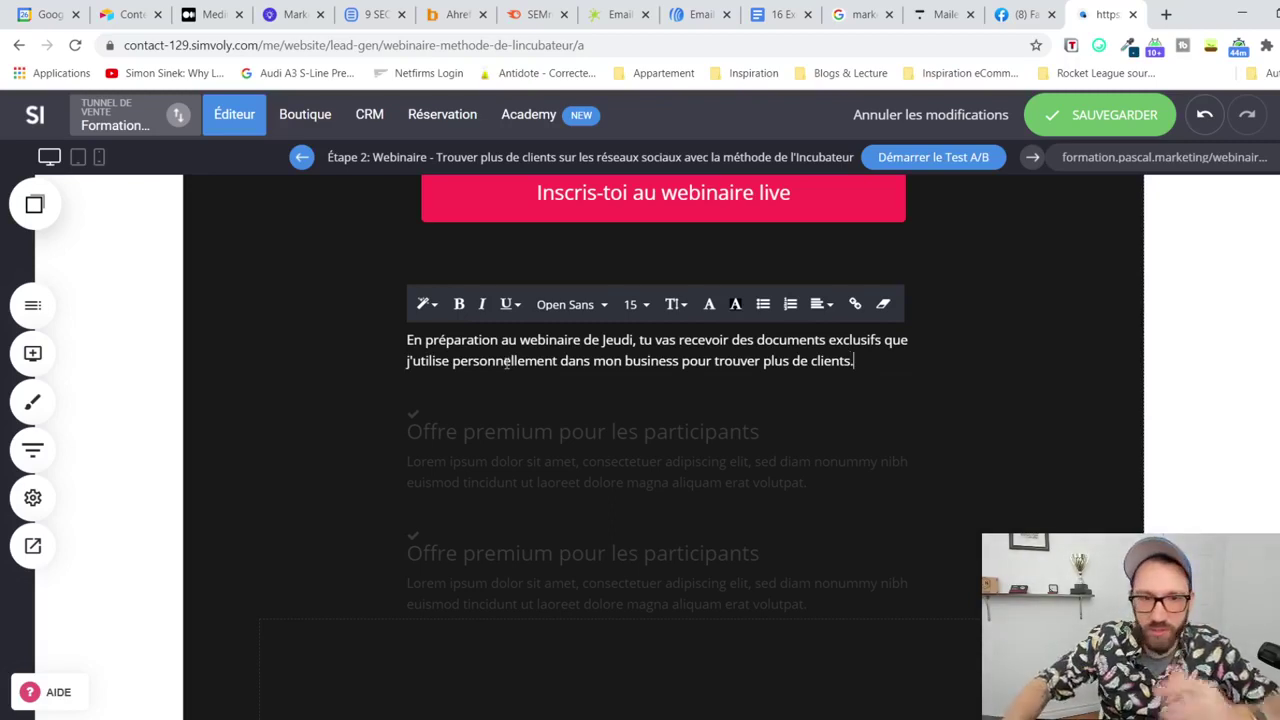
key("ctrl+s")
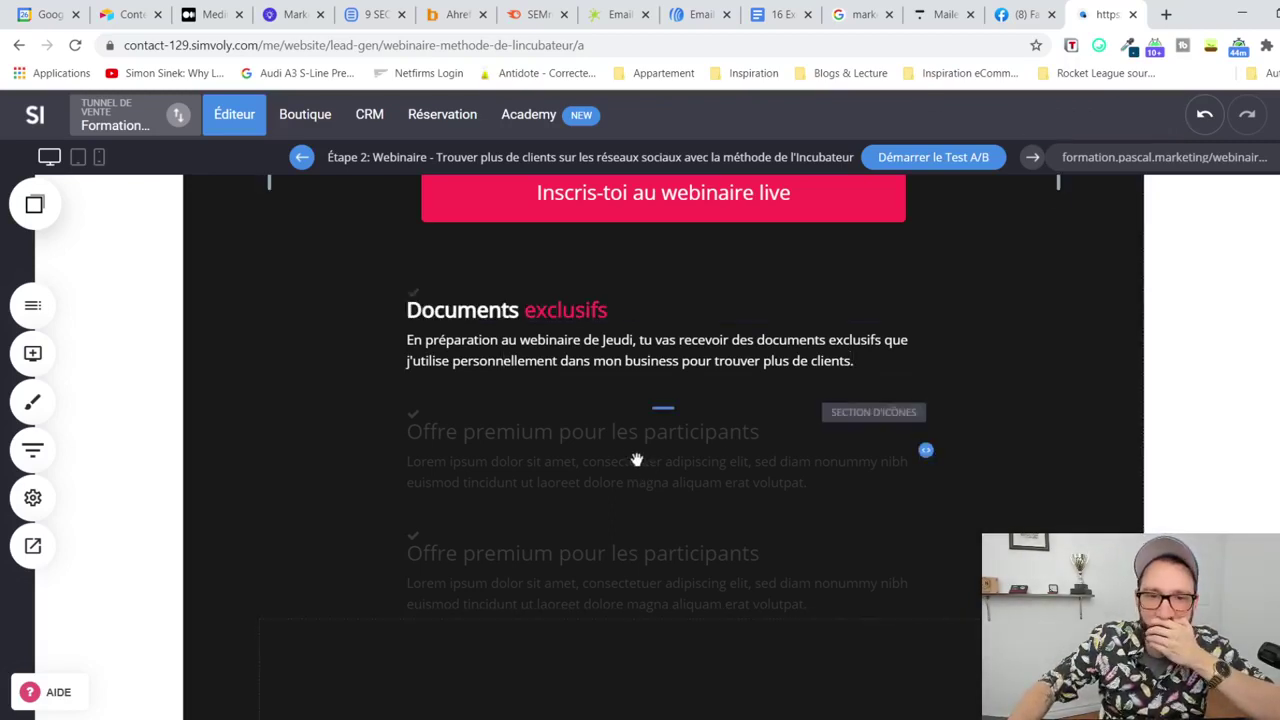
left_click(625, 438)
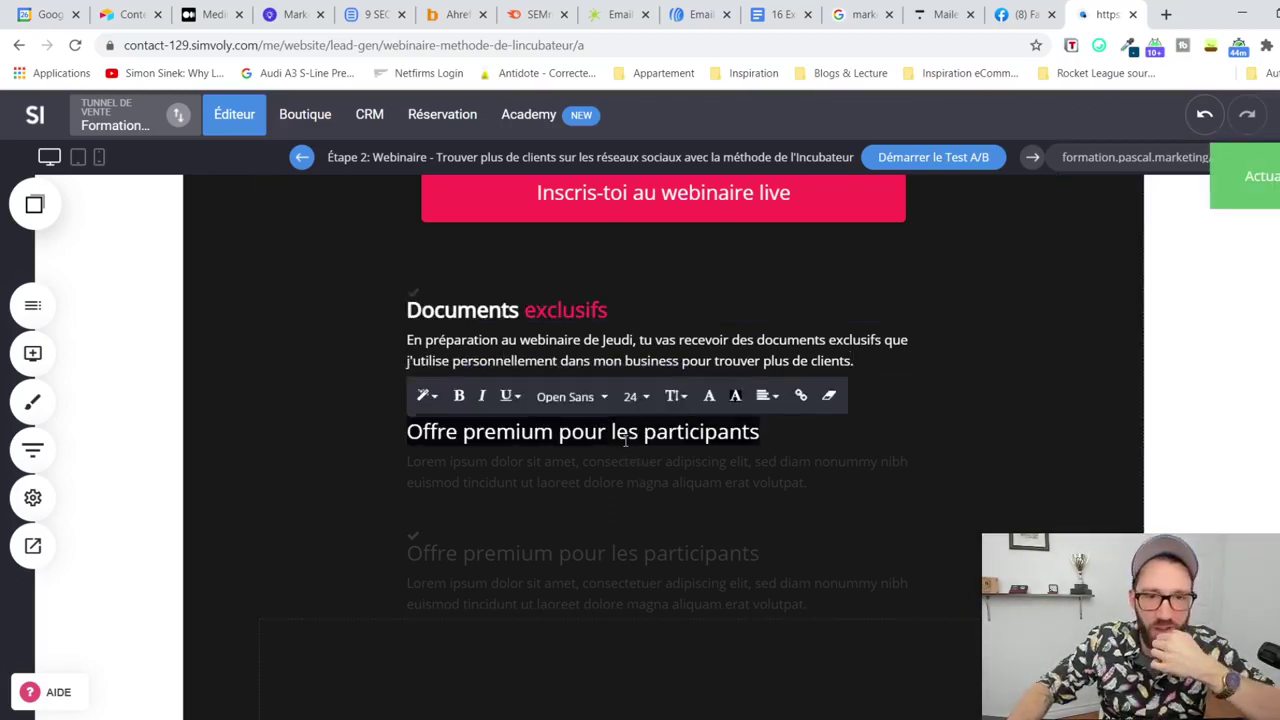
left_click(314, 350)
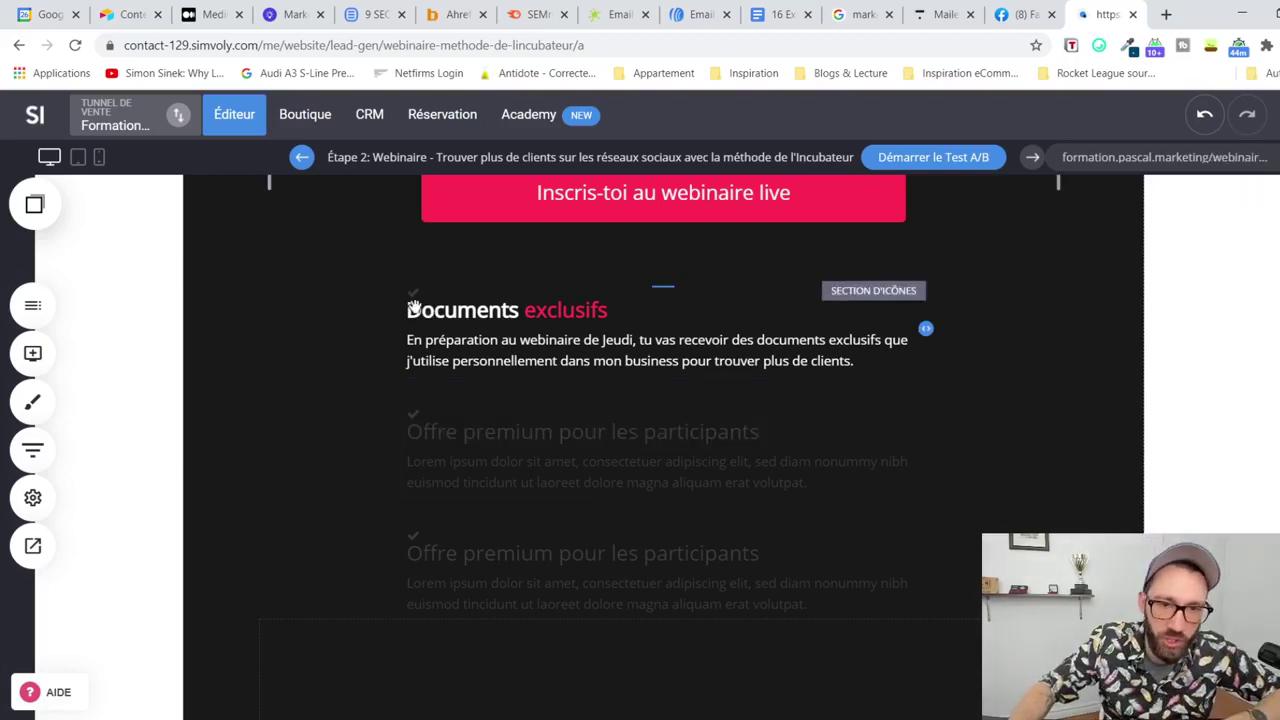
Step: Set the checkmark colour of the "Documents exclusifs" icon section to the copied pink FF2D55
scroll(1127, 400, "up", 2)
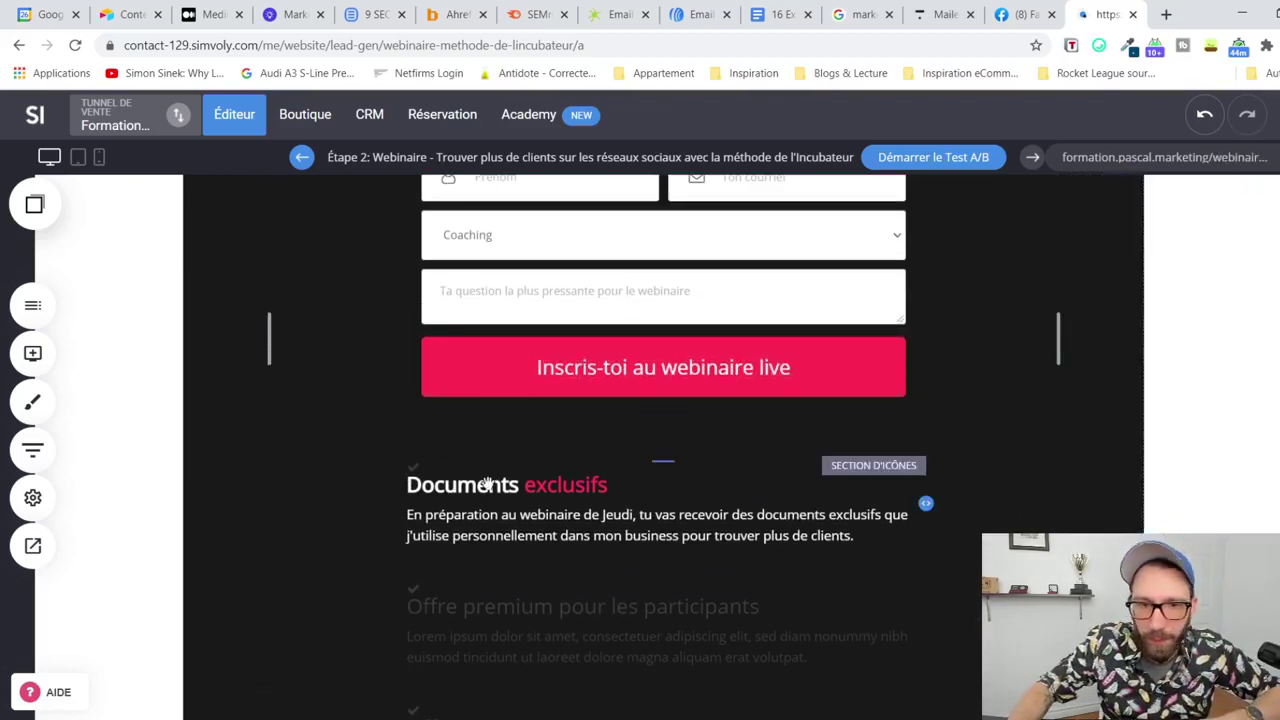
left_click(414, 467)
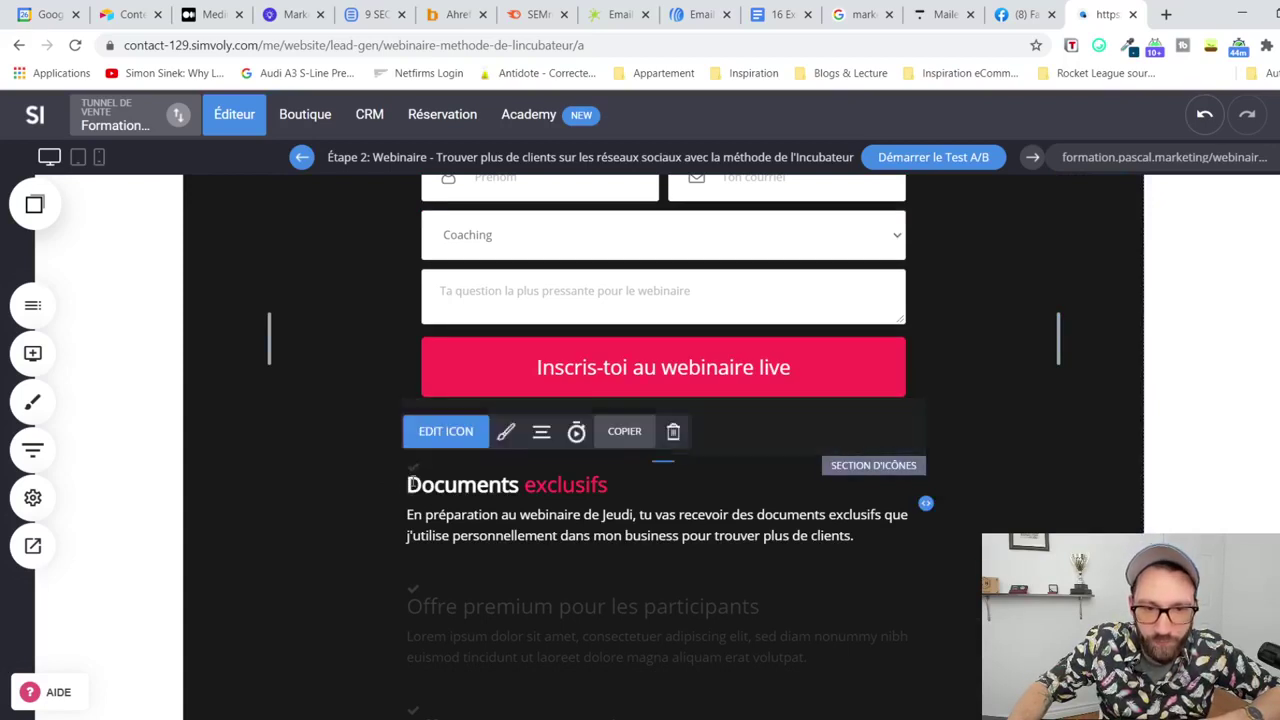
left_click(506, 436)
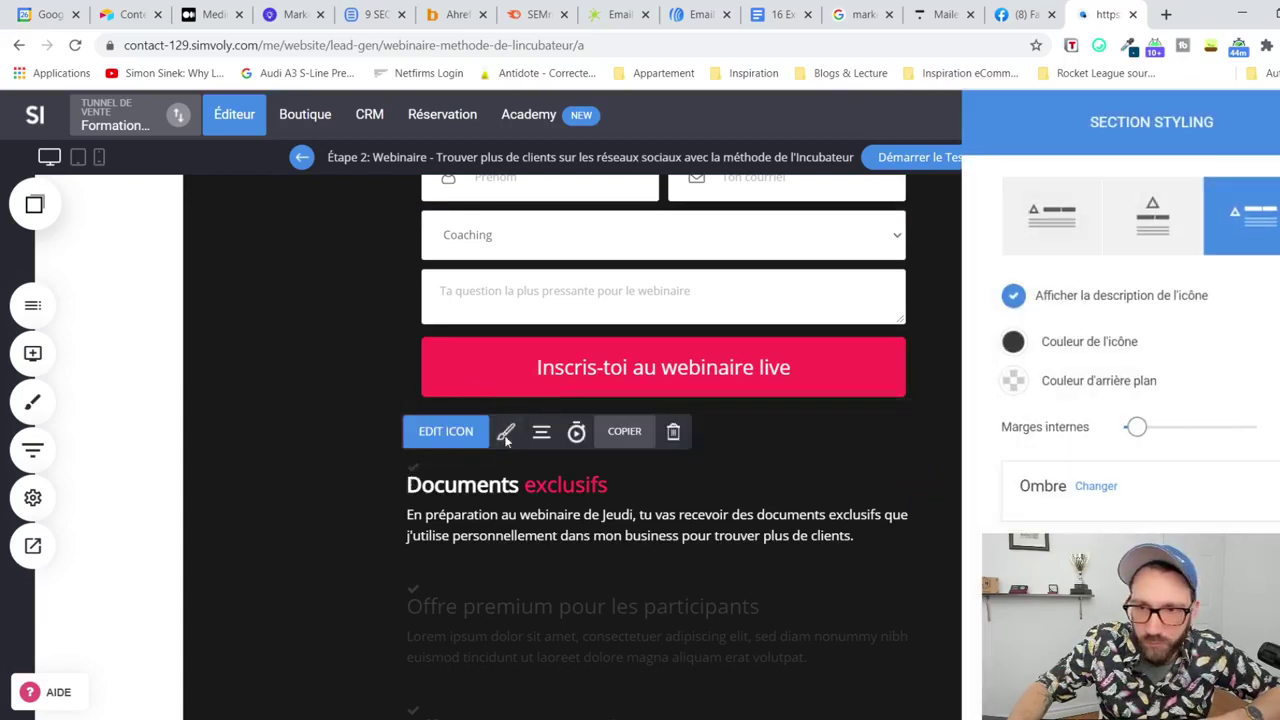
left_click(1012, 342)
double_click(1236, 416)
key("ctrl+v")
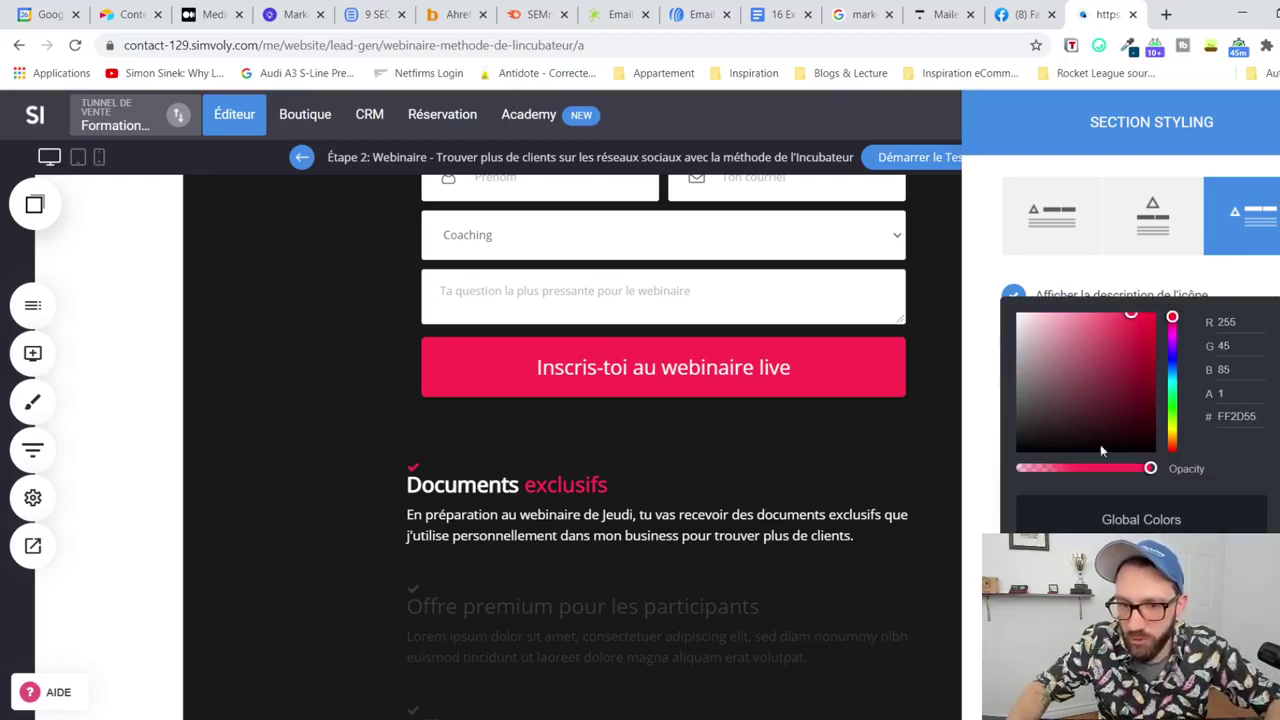
left_click(715, 485)
Step: Reduce the "Documents exclusifs" section's inner margins to the minimum and switch its layout to place the icon beside the title
left_click(639, 500)
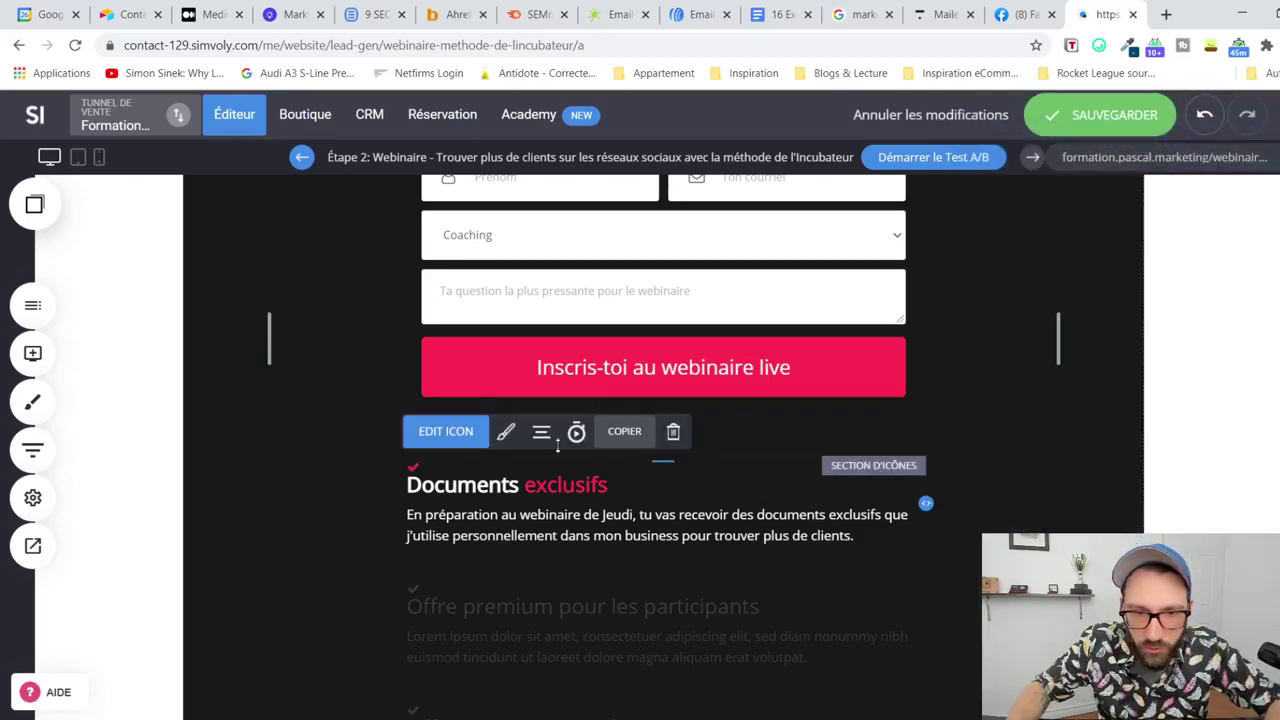
left_click(506, 432)
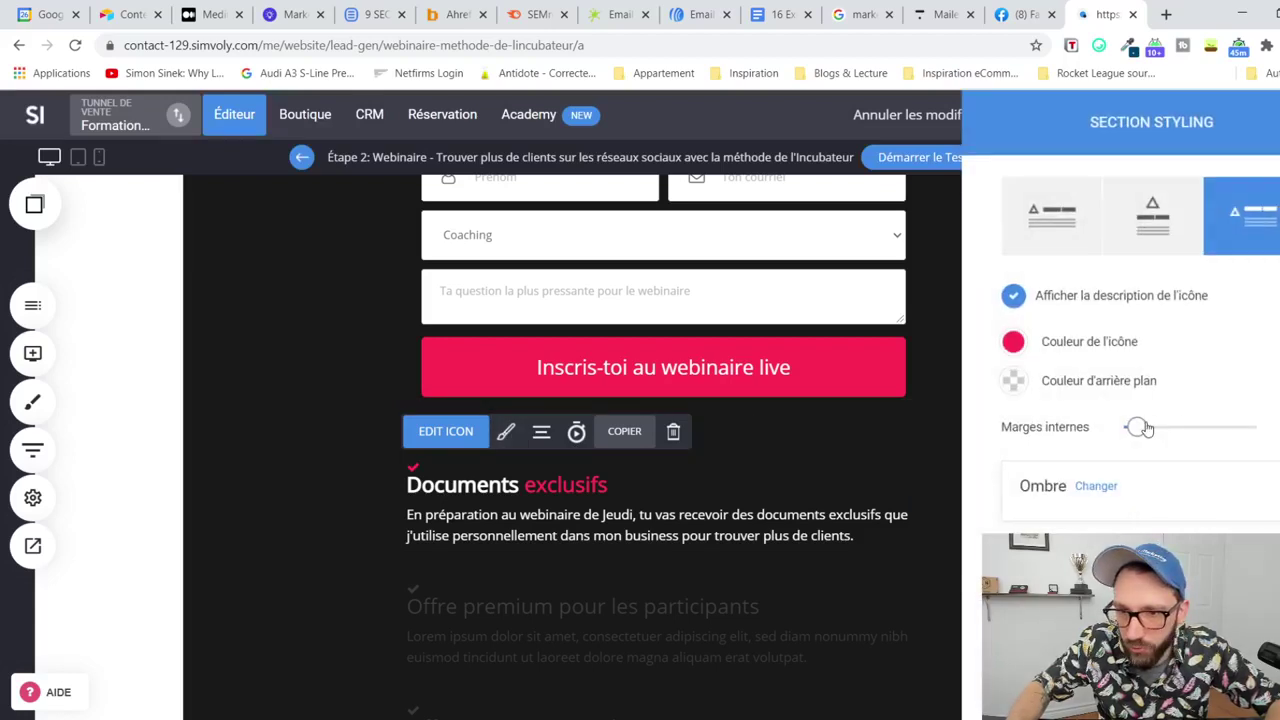
left_click_drag(1137, 427, 1124, 427)
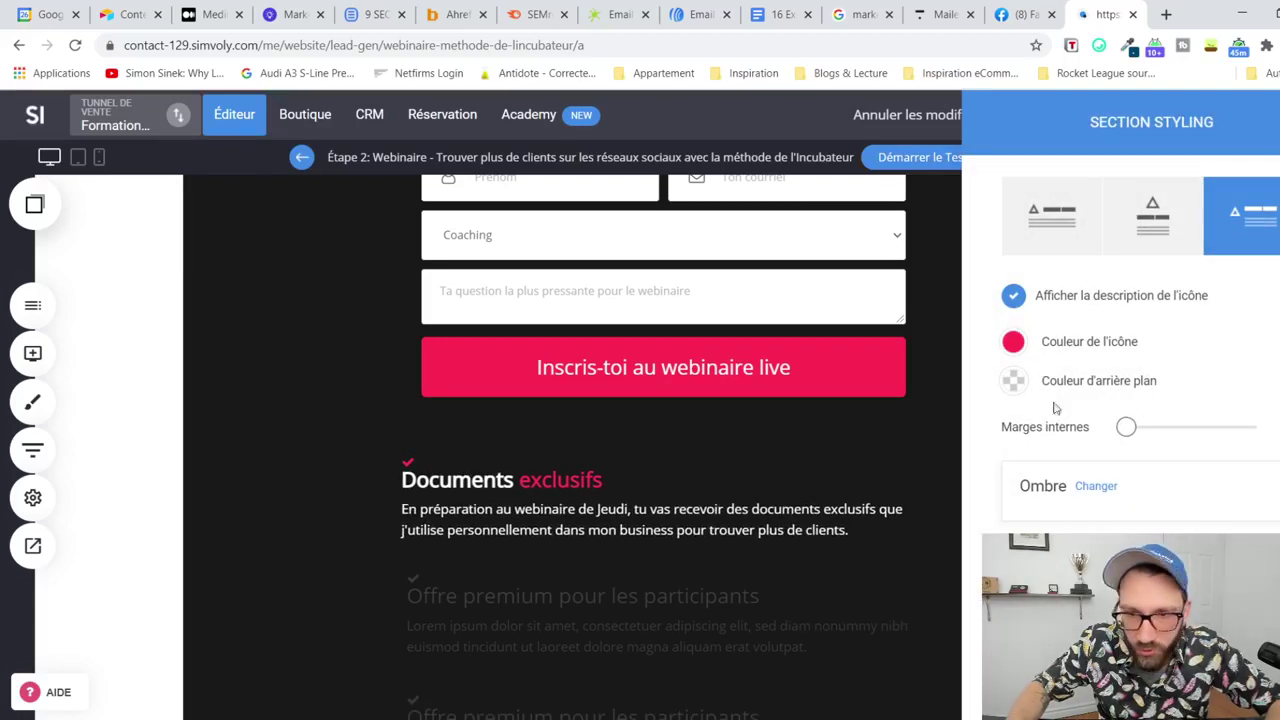
left_click(1058, 228)
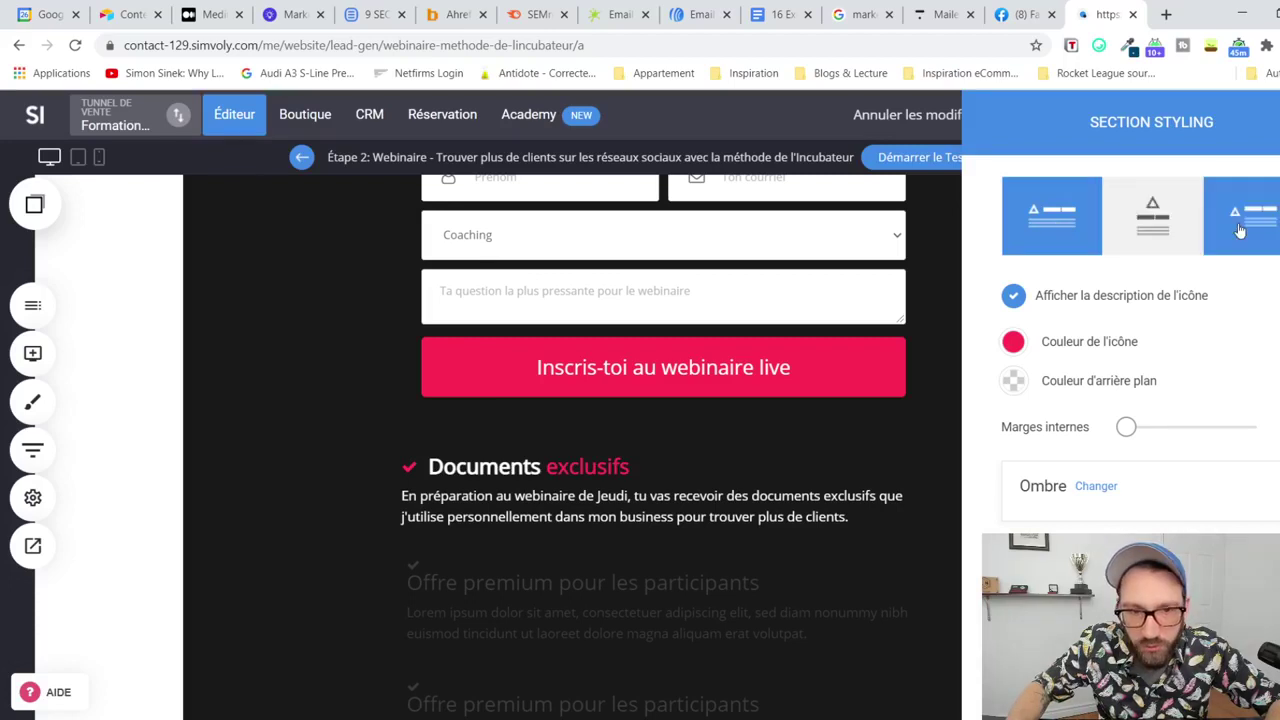
left_click(776, 513)
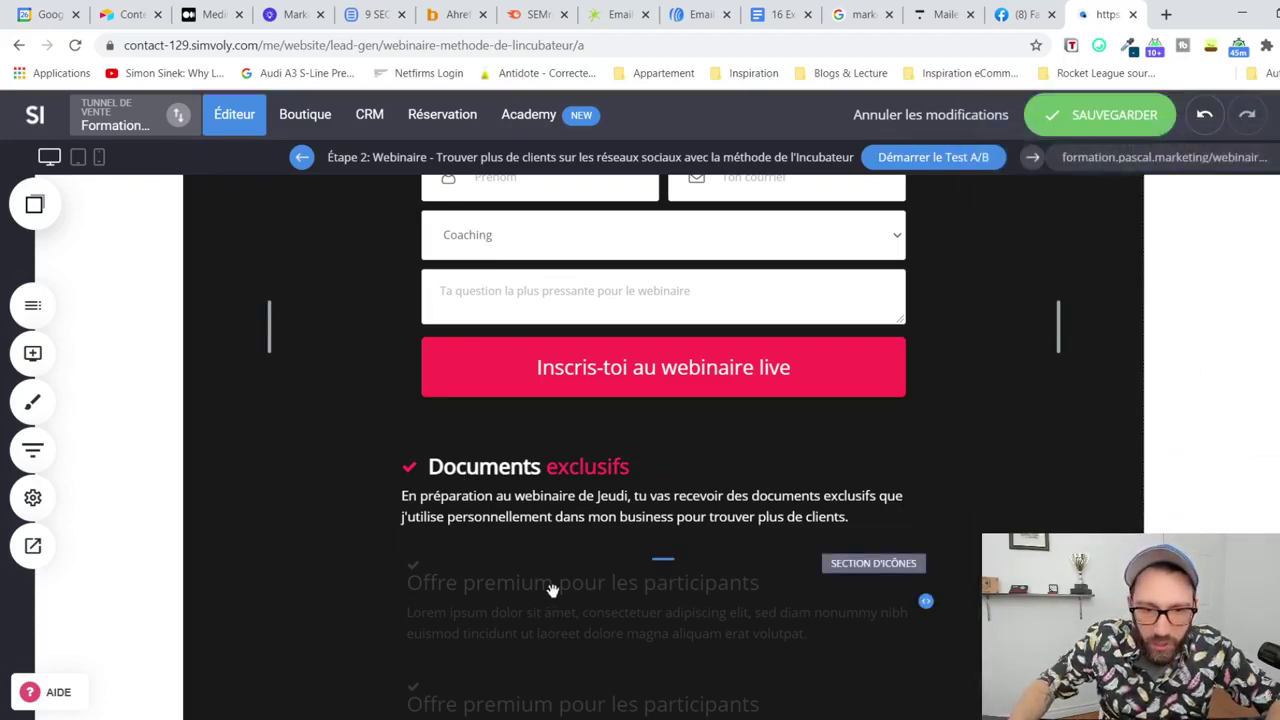
Step: Replace the title of the icon section directly beneath "Documents exclusifs" with "Je réponds à tes questions"
left_click(548, 584)
left_click(548, 585)
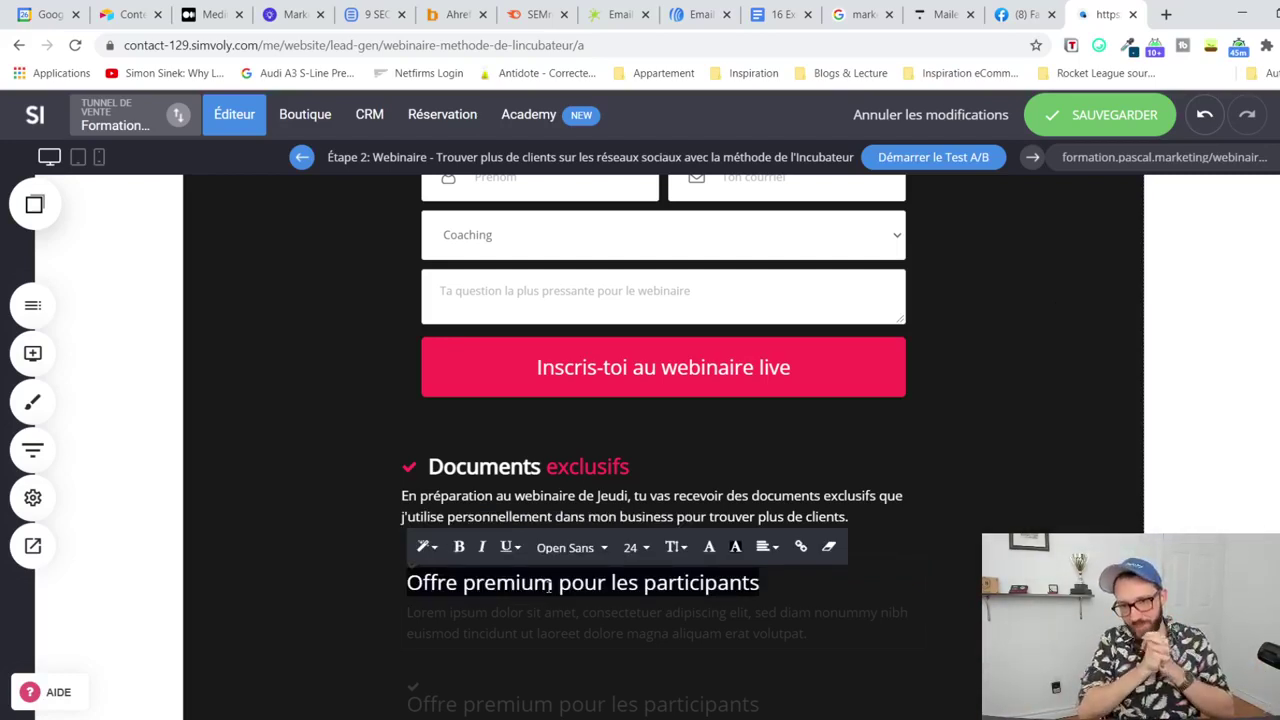
scroll(545, 600, "down", 3)
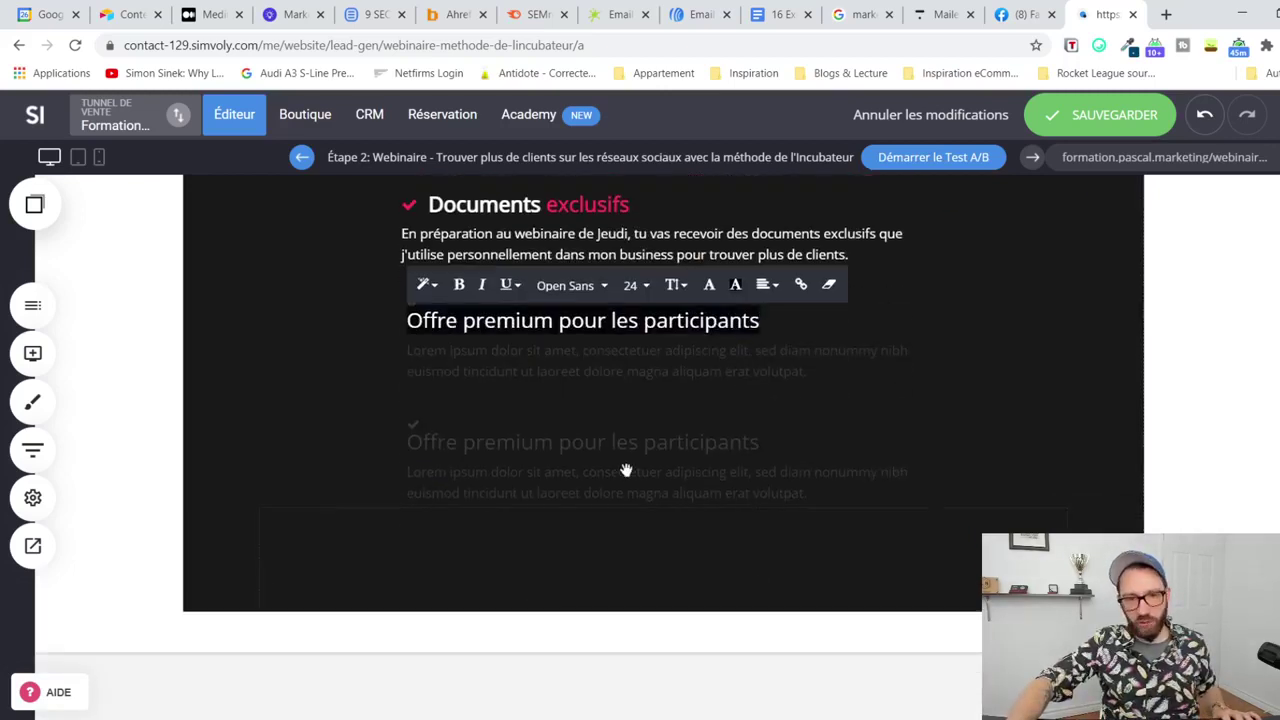
scroll(611, 451, "up", 1)
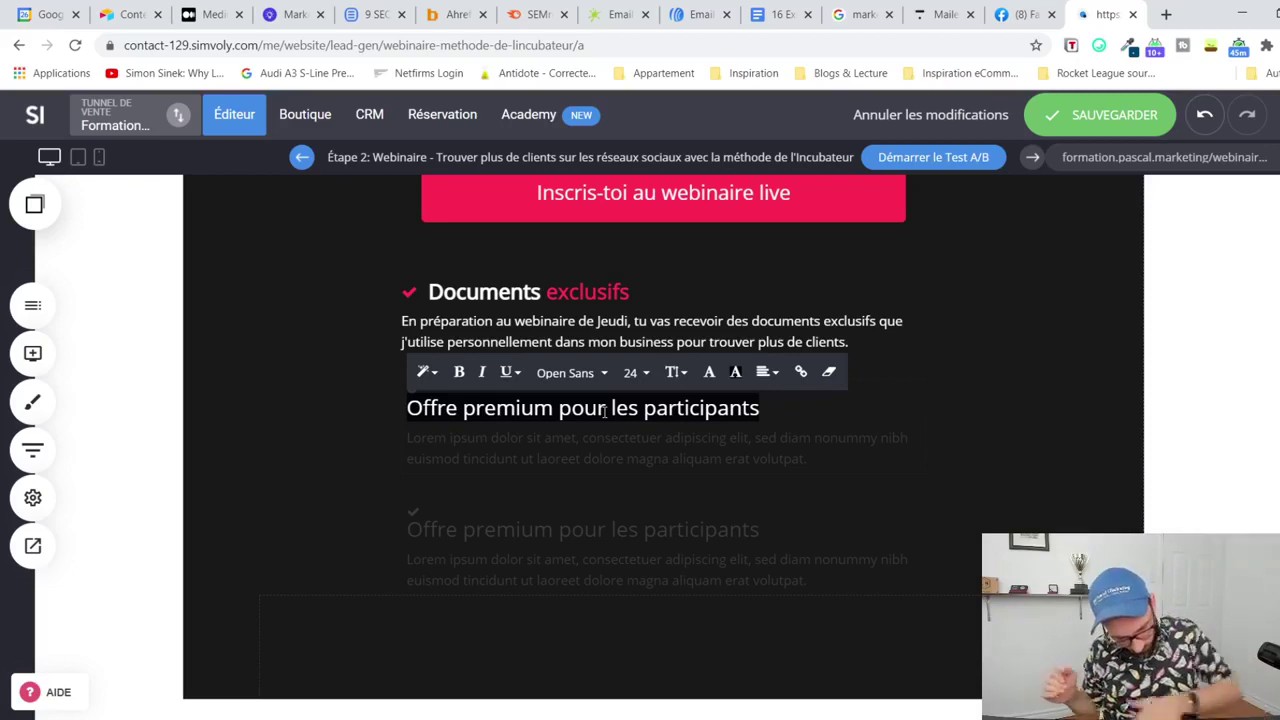
type("Je")
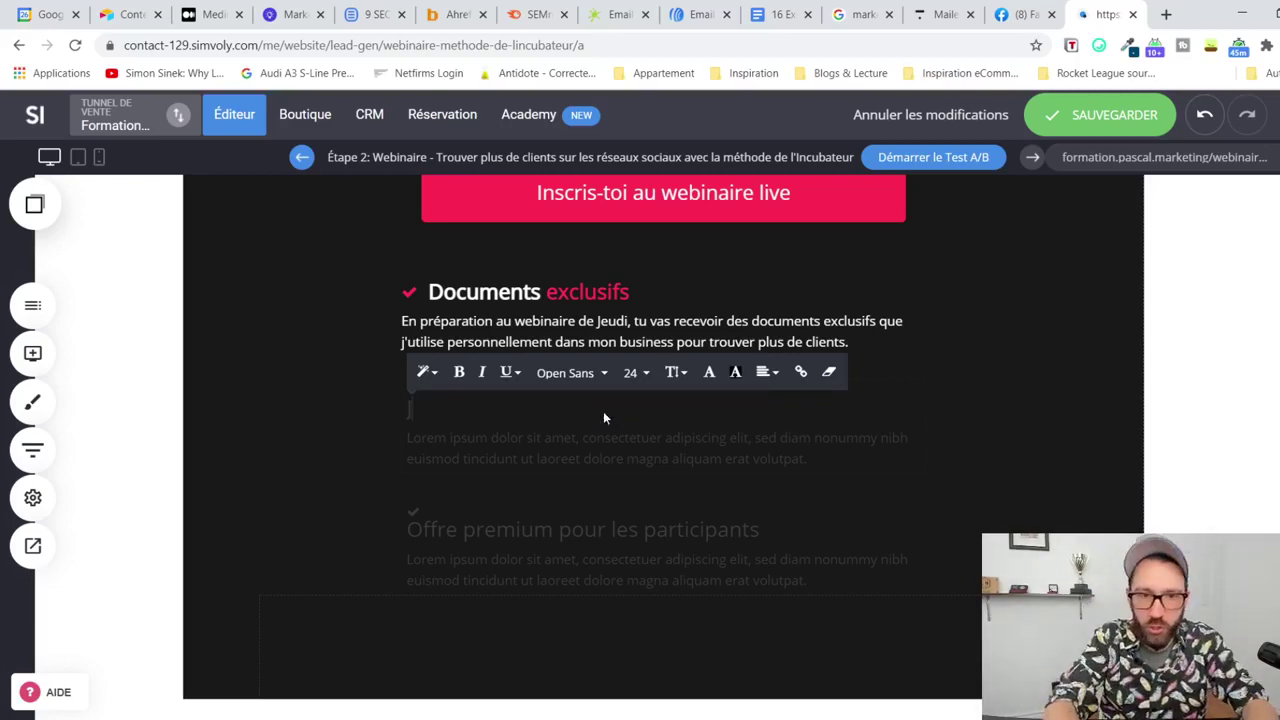
type(" répo")
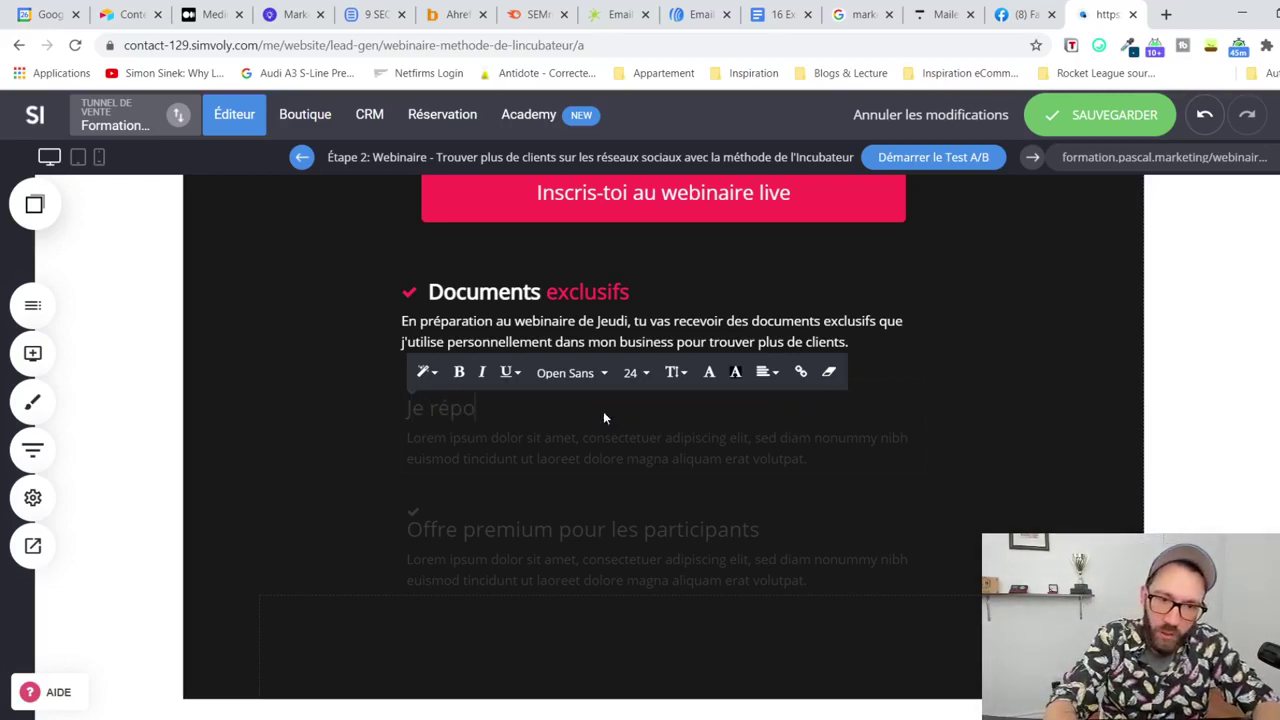
type("nds à tes ques")
key("BackSpace")
key("BackSpace")
type("uestions")
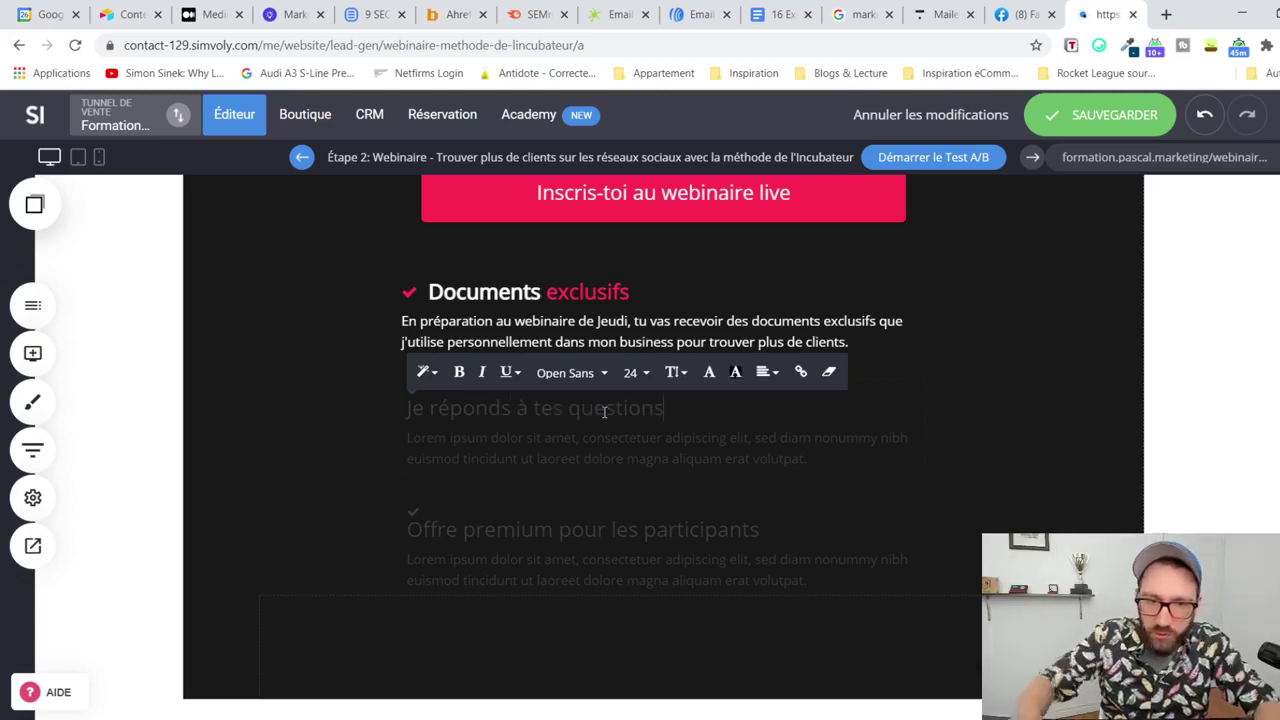
Step: Make the whole "Je réponds à tes questions" title bold and white
triple_click(604, 411)
left_click(459, 371)
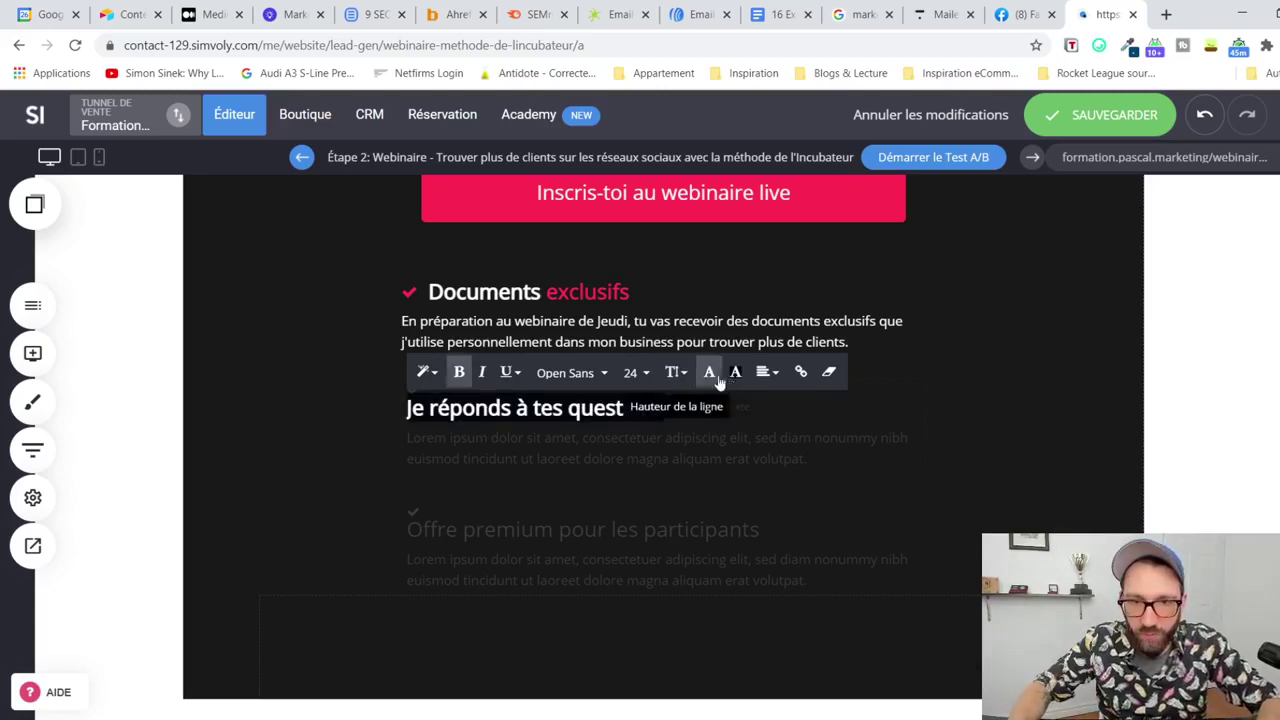
left_click(711, 375)
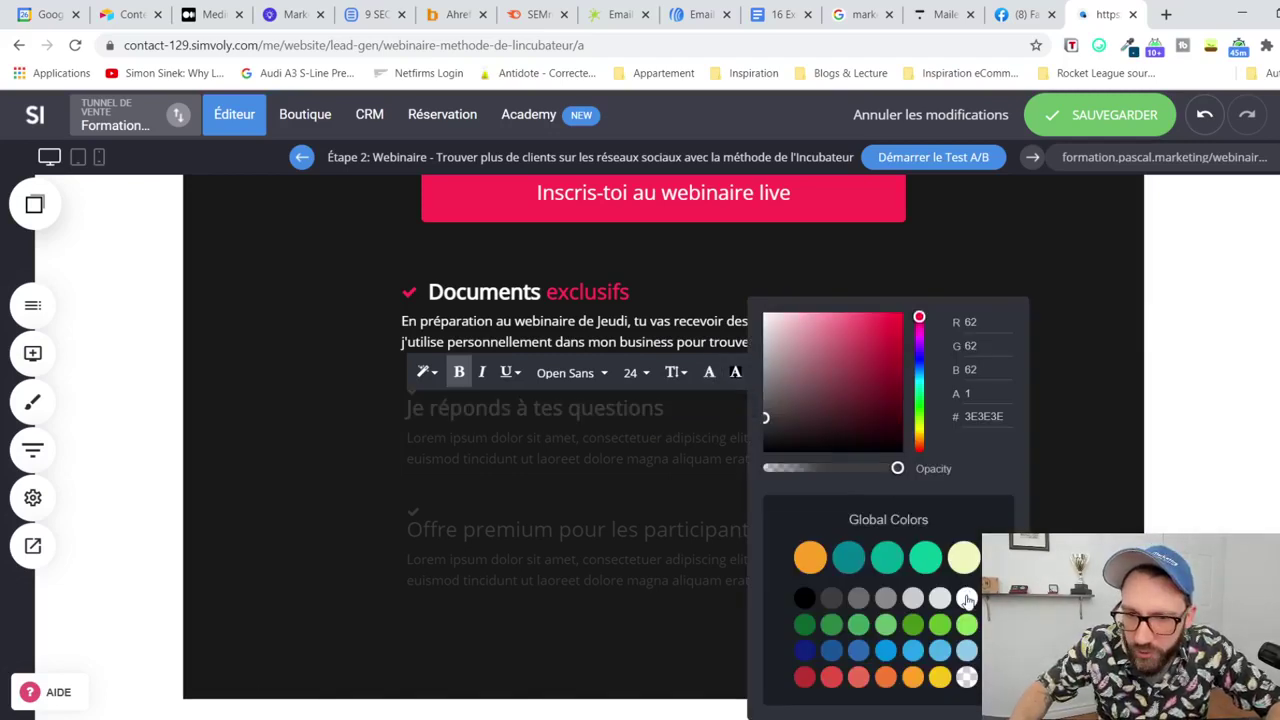
left_click(617, 423)
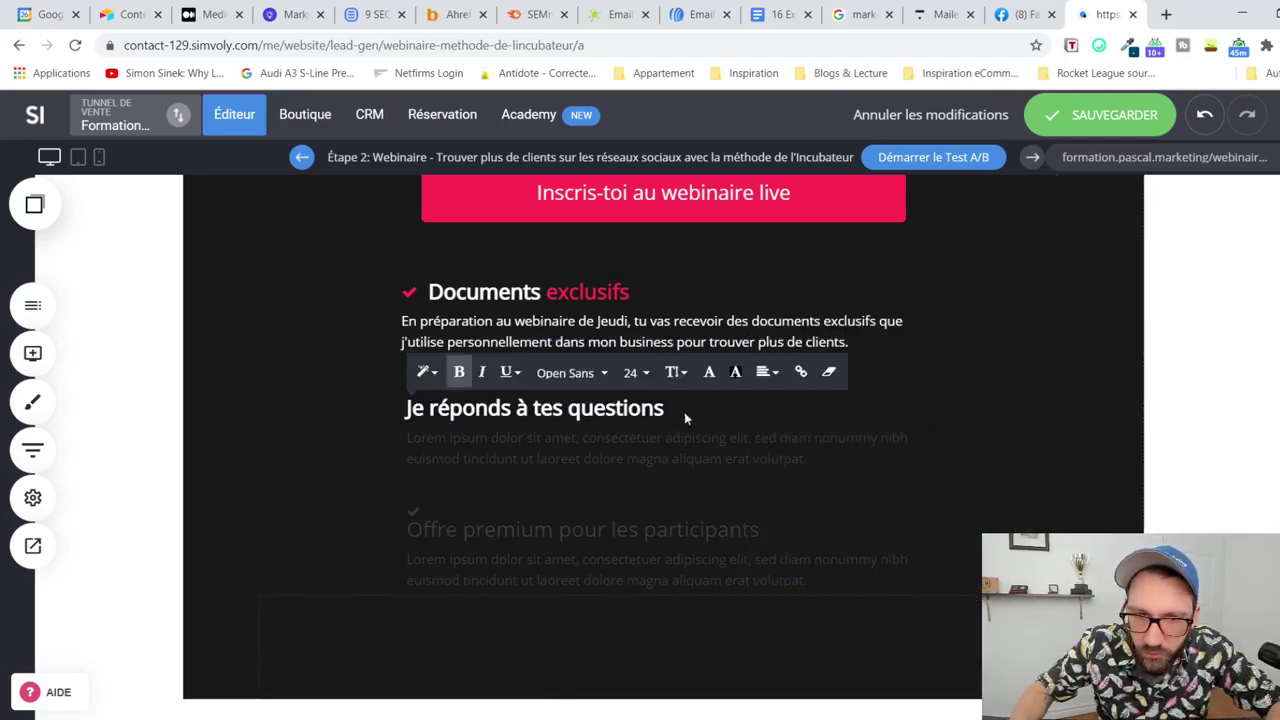
left_click_drag(535, 408, 678, 408)
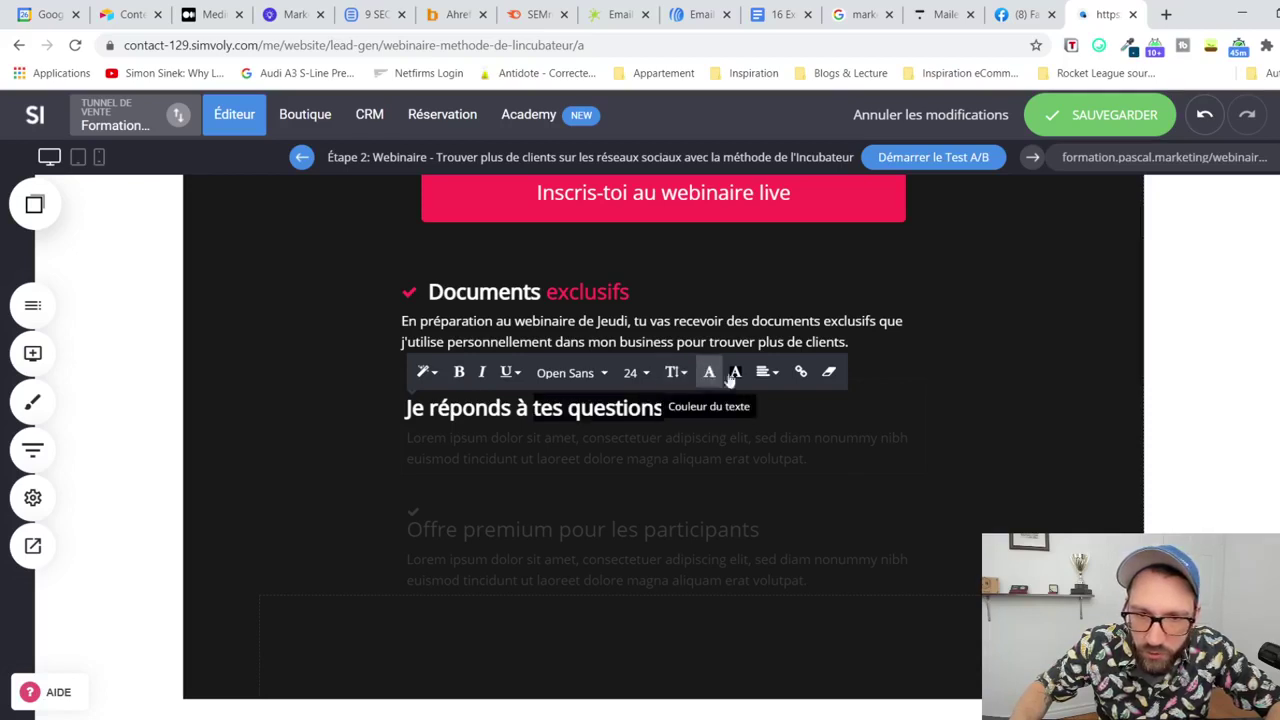
left_click(709, 372)
double_click(990, 417)
left_click(990, 418)
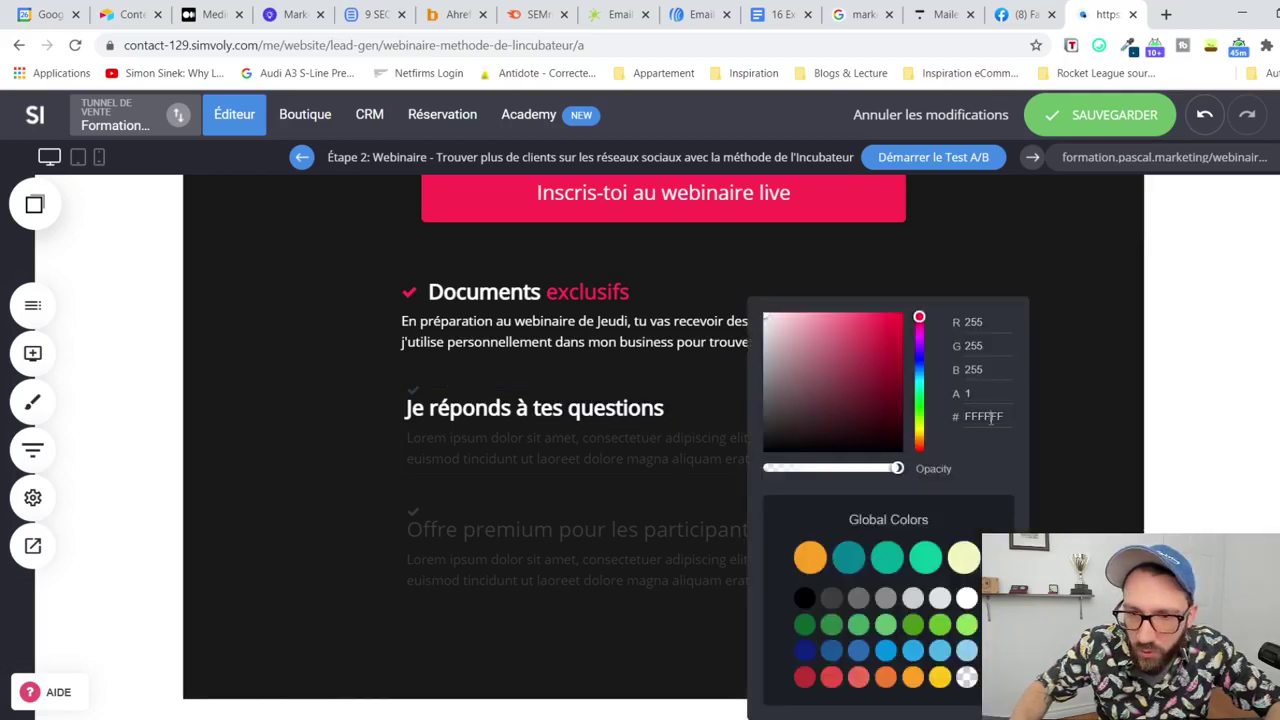
Step: Replace the placeholder description under that title with "Tu bénéficieras de mon aide en live pour t'aider à trouver plus de clients selon ta situation."
left_click(683, 458)
double_click(683, 458)
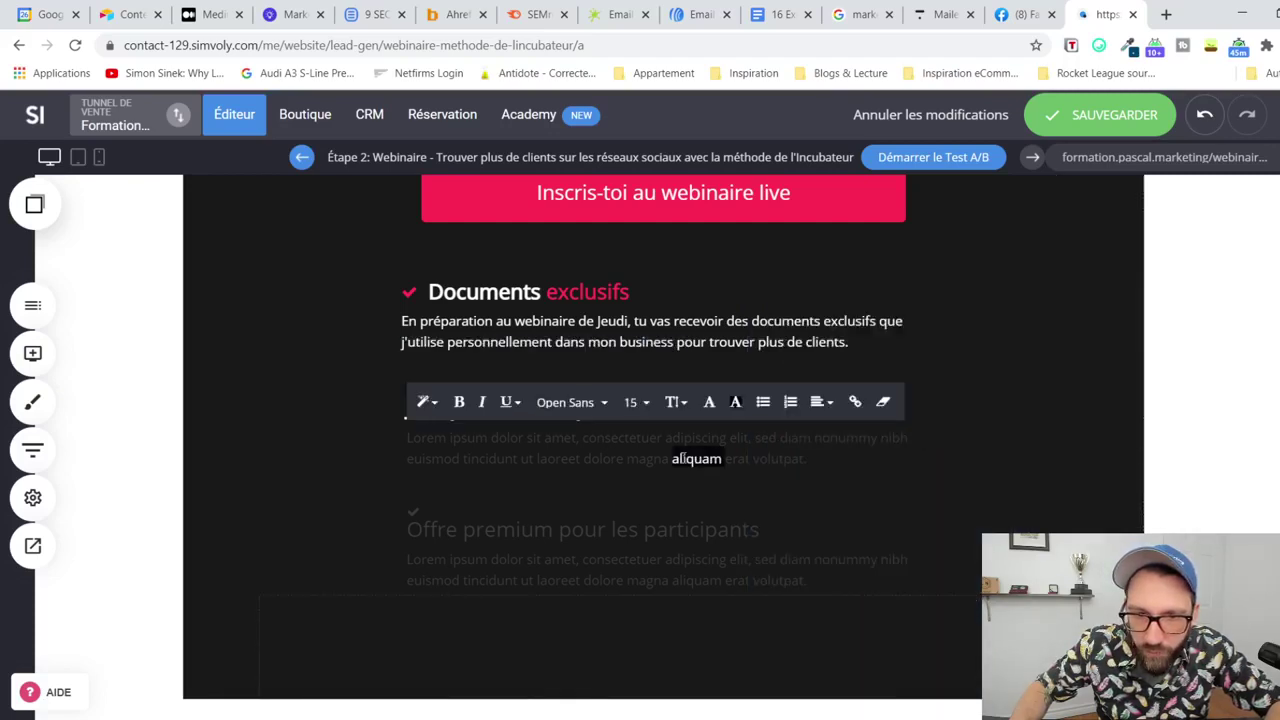
triple_click(659, 458)
type("Tu bé")
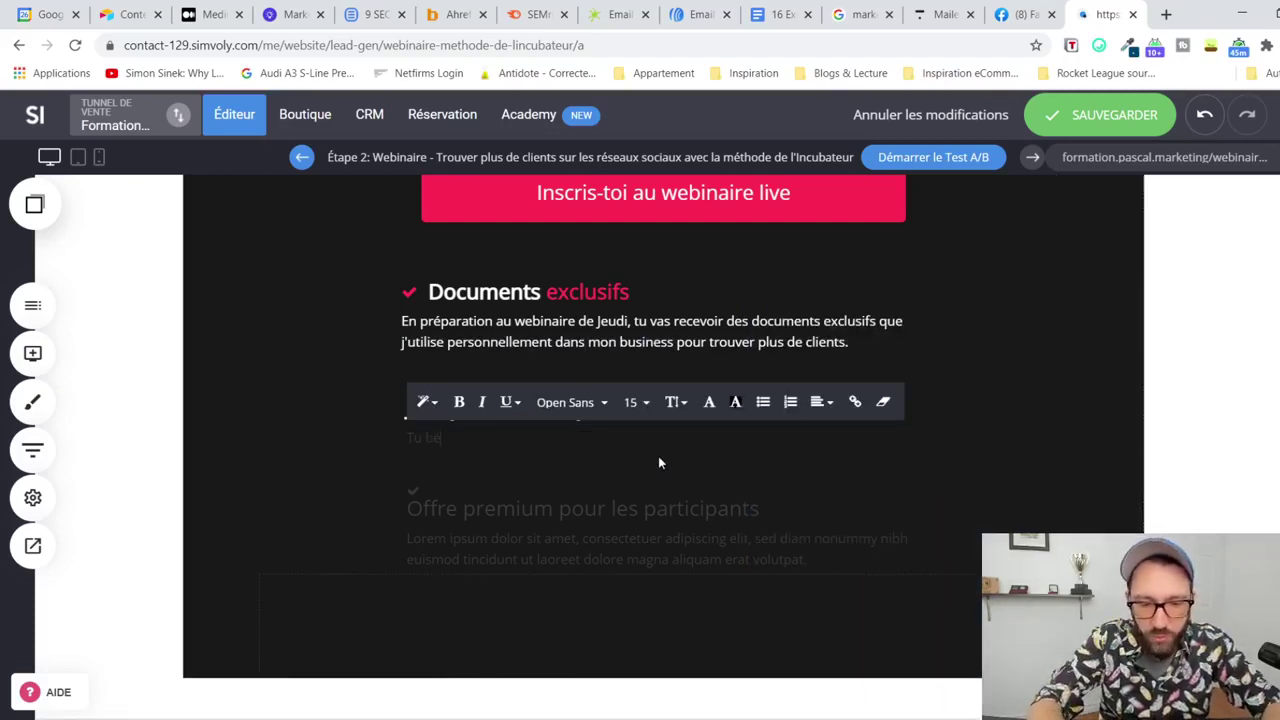
type("néficera")
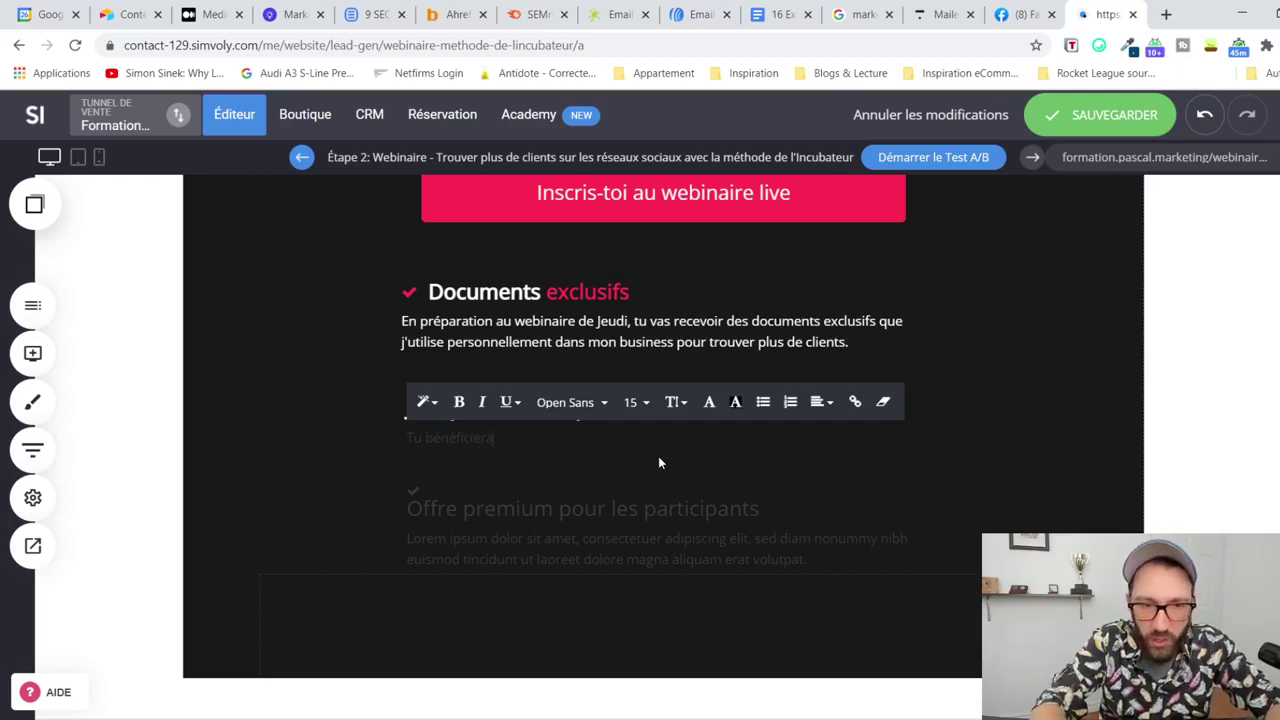
type("s de mon aide en")
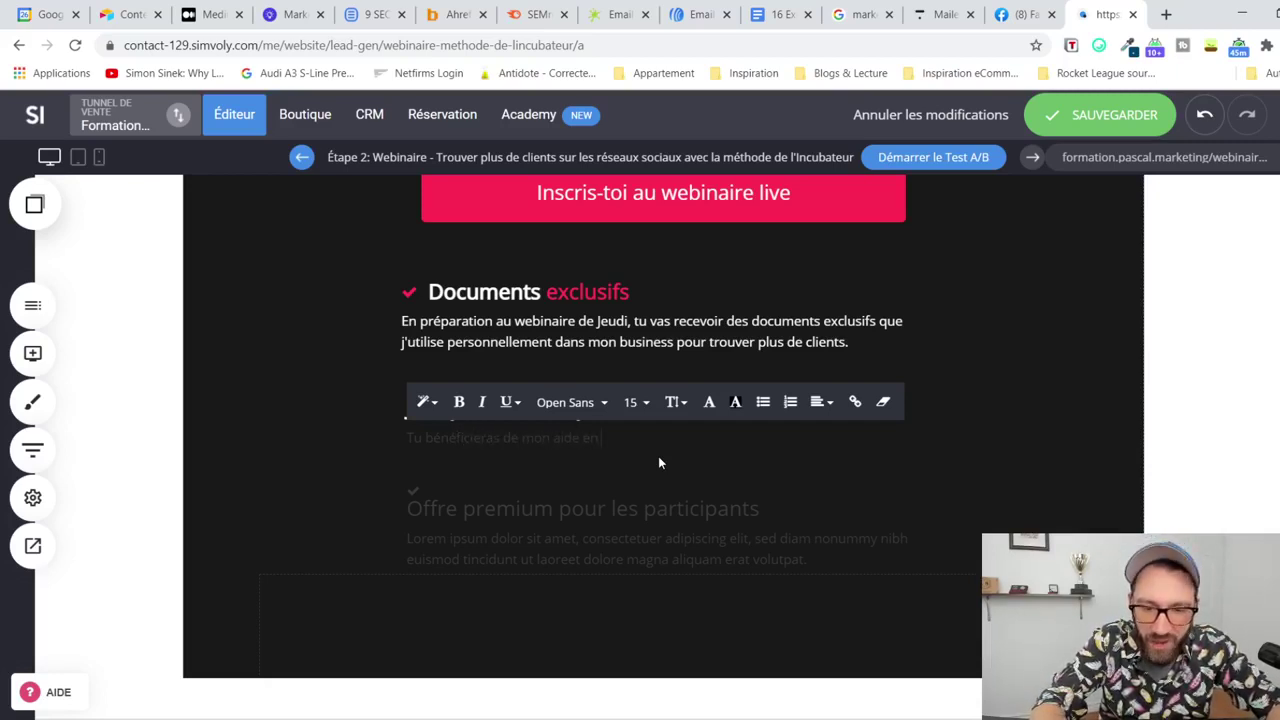
type(" live pour t'aider d")
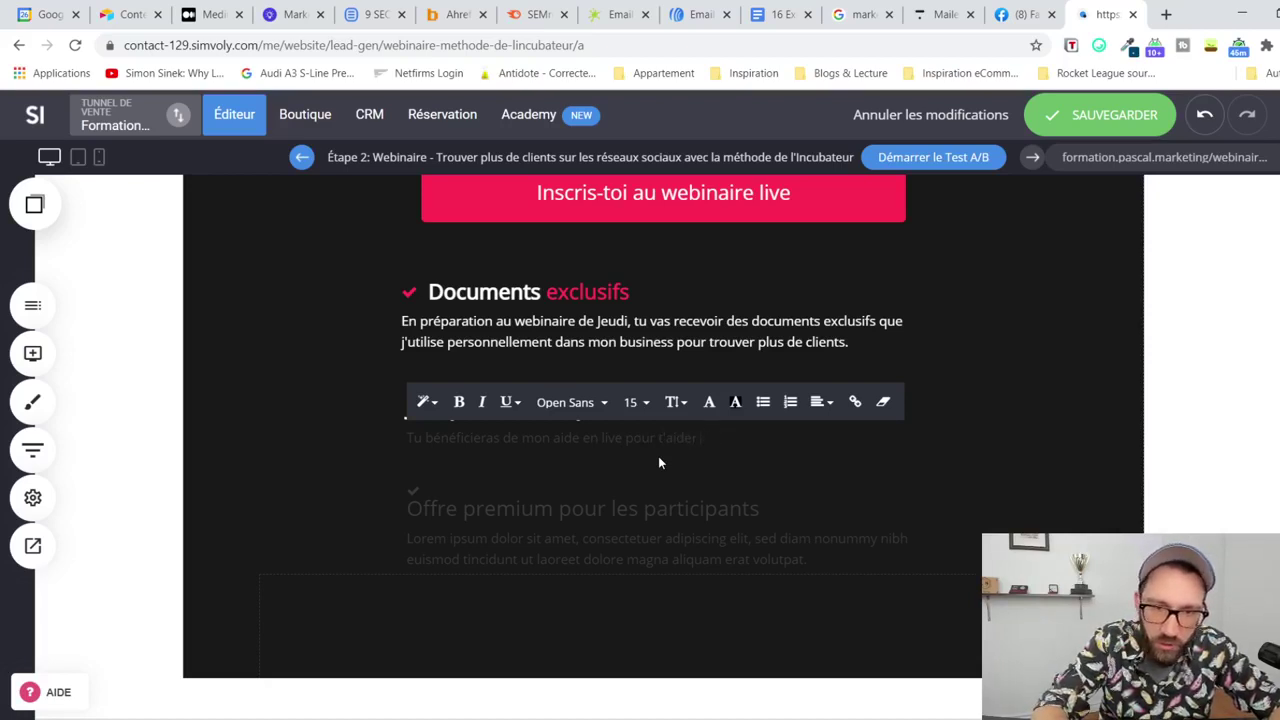
key("BackSpace")
type("à")
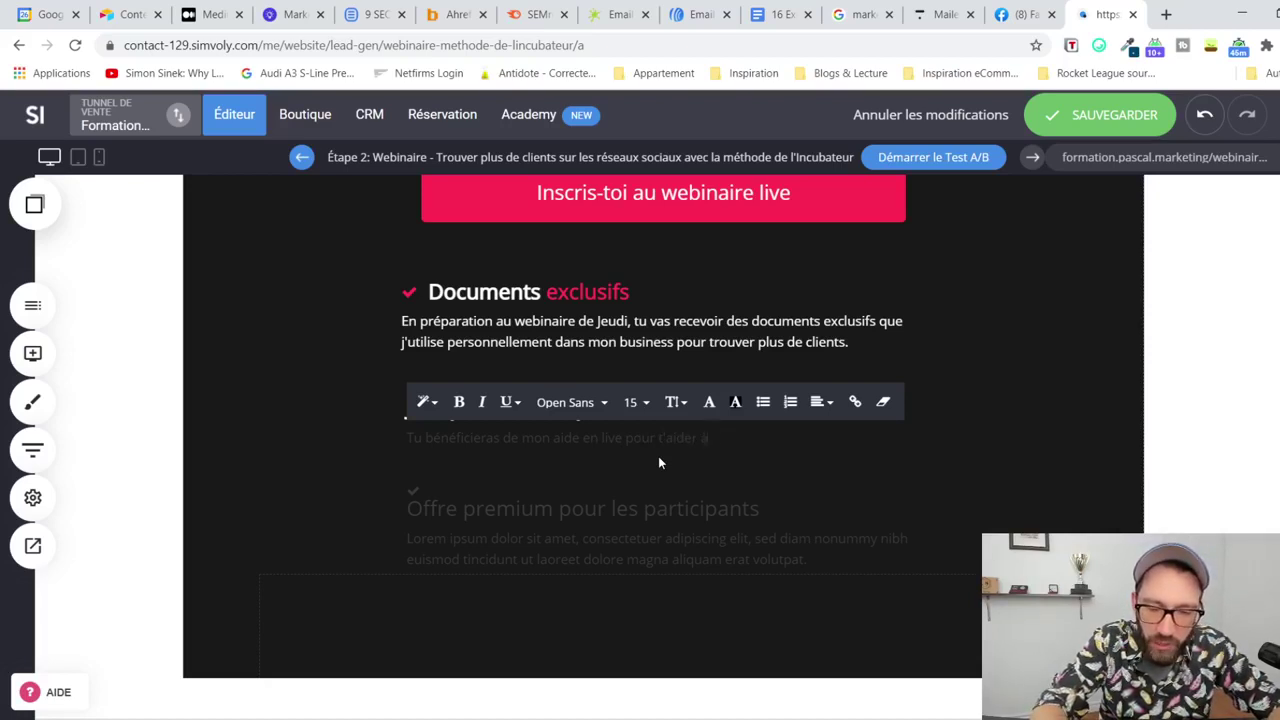
type("a trouver plus de clients etn")
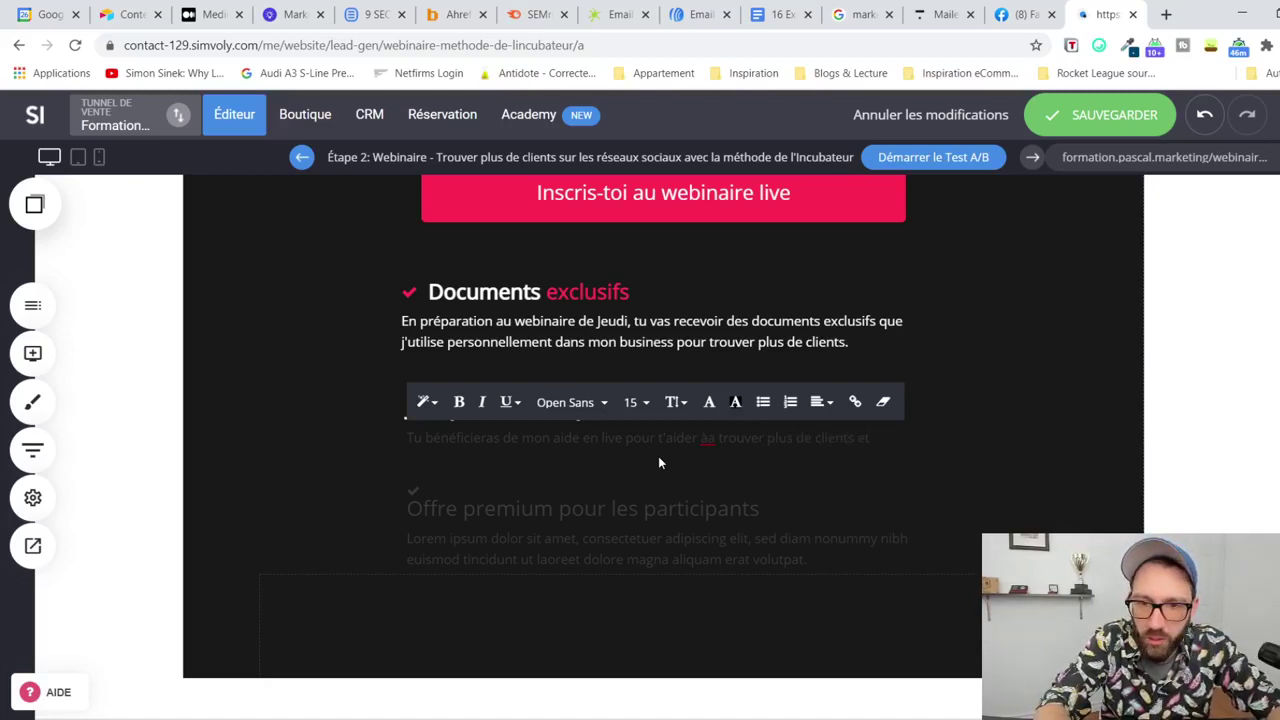
key("BackSpace")
key("BackSpace")
key("BackSpace")
key("BackSpace")
key("BackSpace")
key("BackSpace")
key("BackSpace")
key("BackSpace")
key("BackSpace")
key("BackSpace")
key("BackSpace")
key("BackSpace")
key("BackSpace")
key("BackSpace")
key("BackSpace")
key("BackSpace")
key("BackSpace")
key("BackSpace")
key("BackSpace")
key("BackSpace")
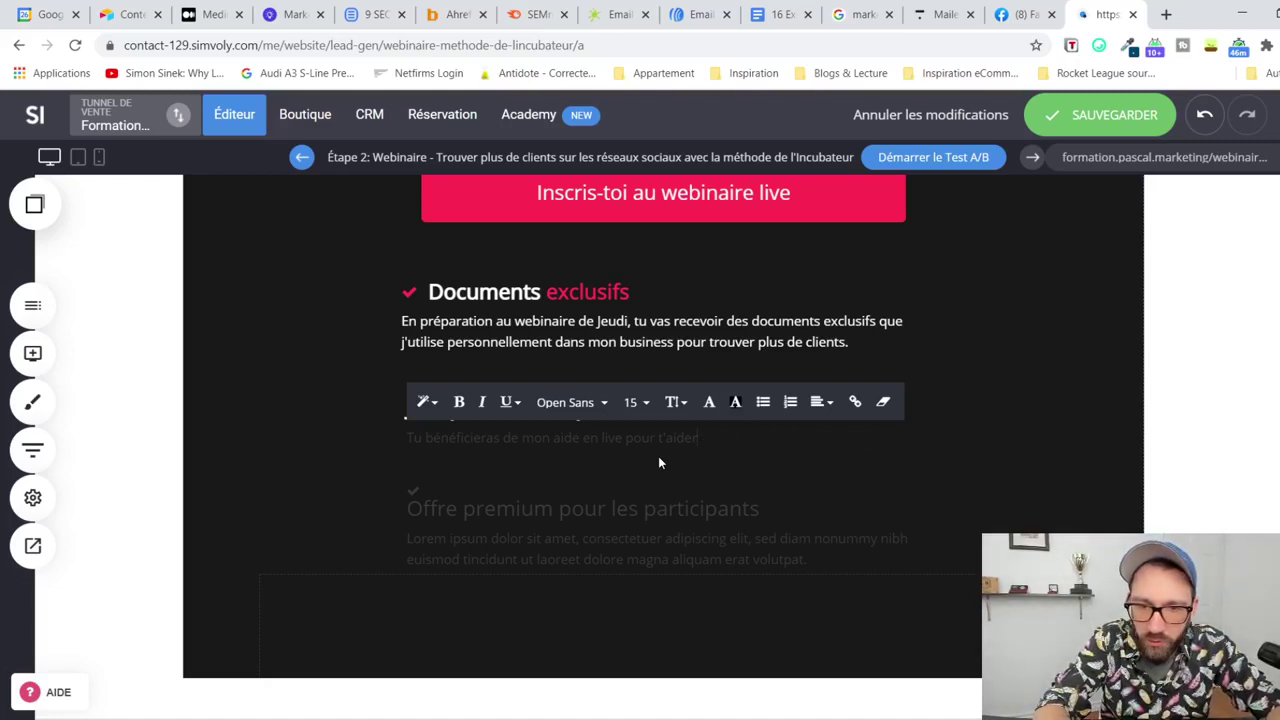
type("à trouver plus")
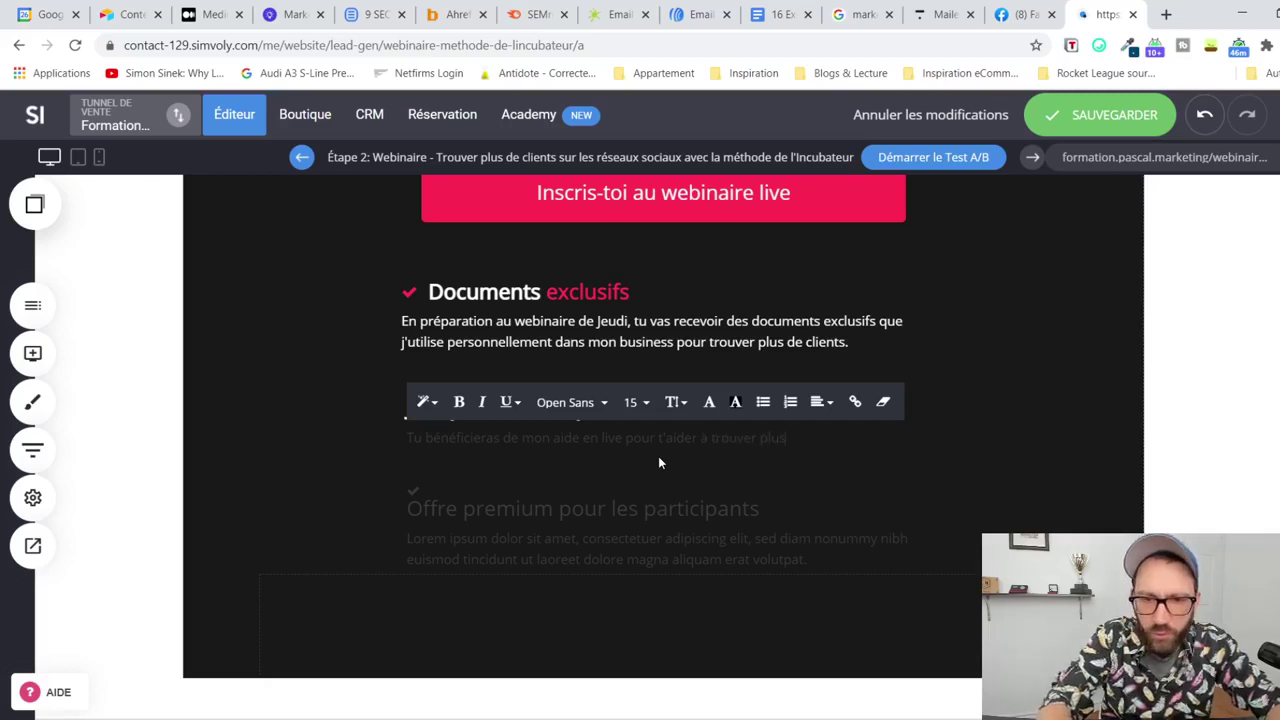
type(" de clients")
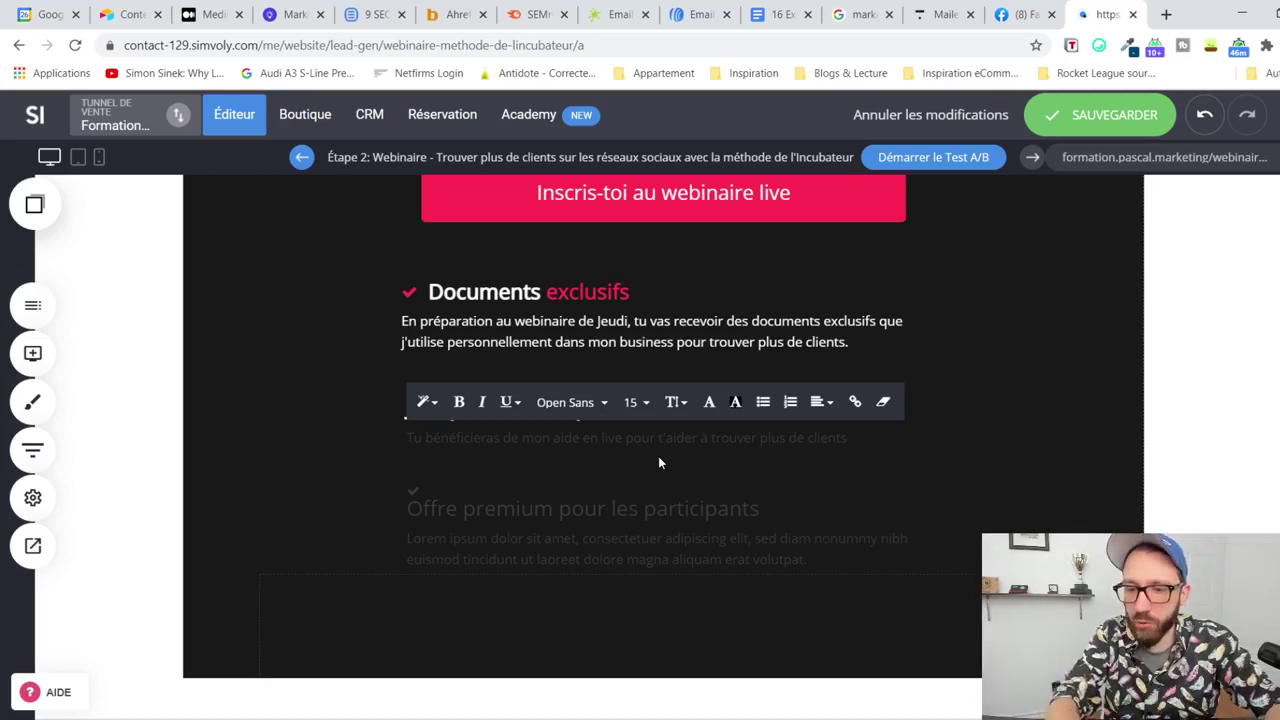
type(" selon")
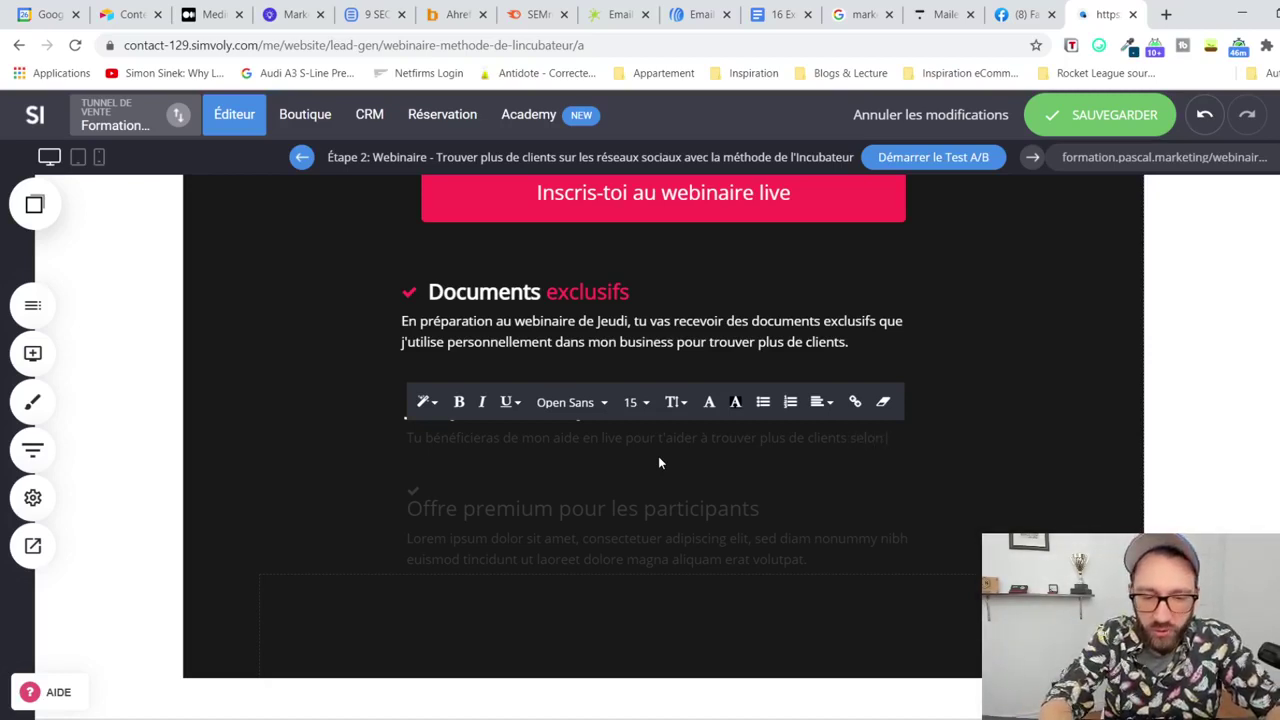
type(" ta situa")
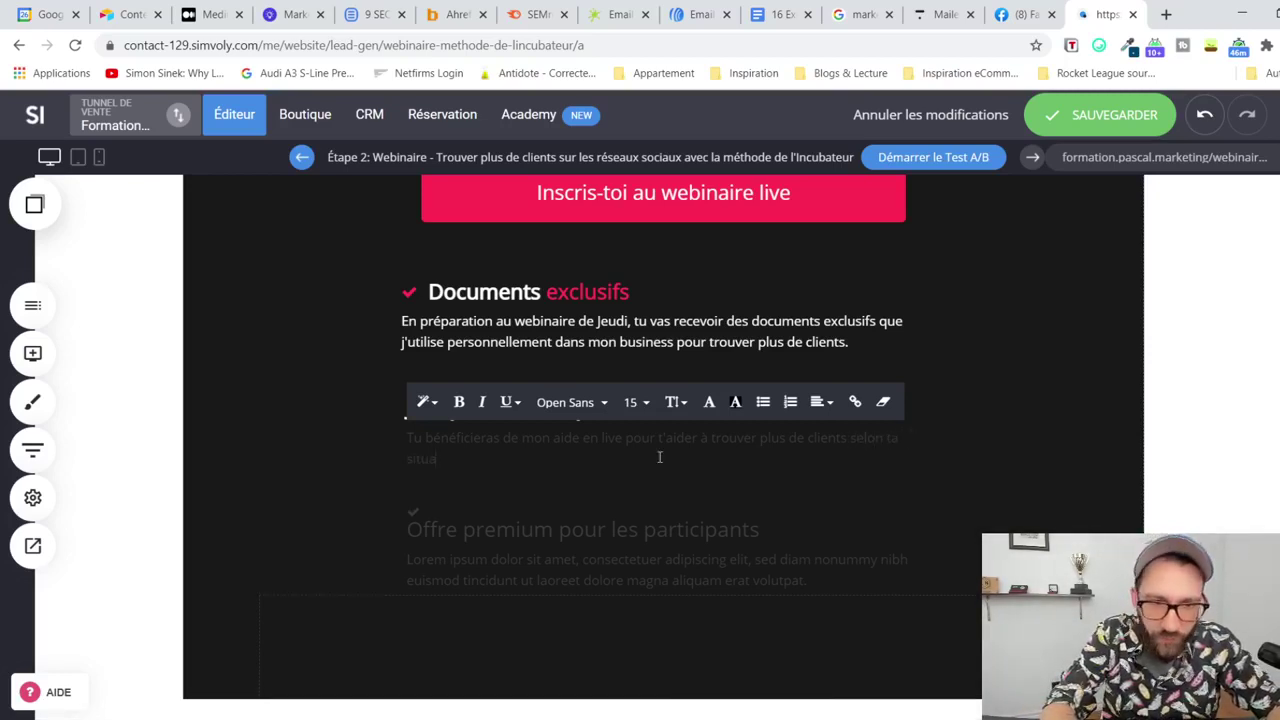
type("tion.")
Step: Set the text colour of the entire "Tu bénéficieras de mon aide en live" description to white
key("ctrl+a")
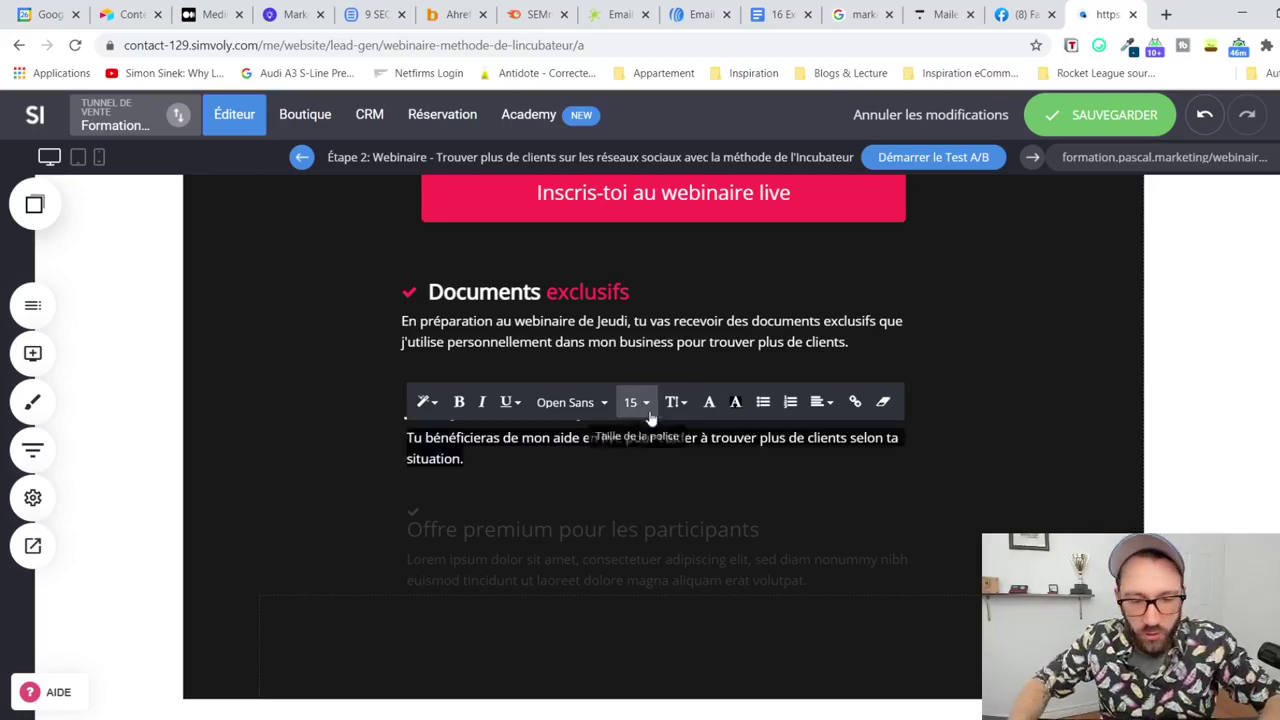
left_click(711, 401)
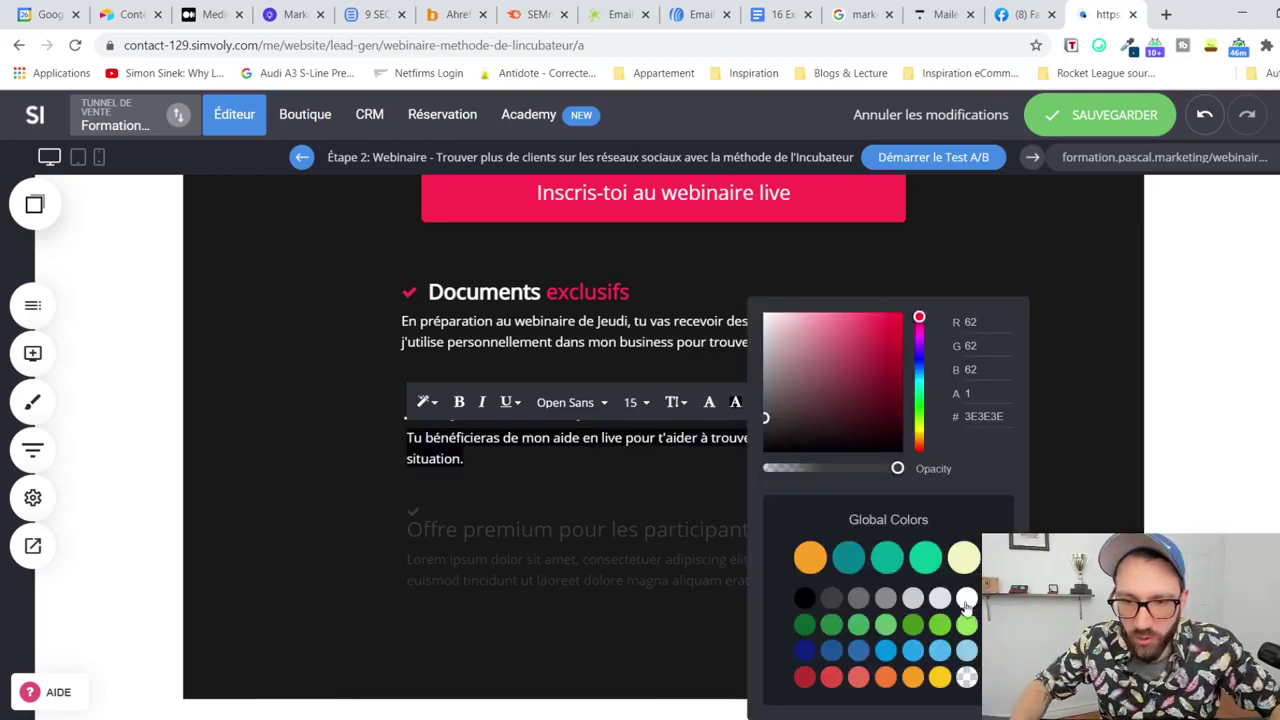
left_click(1090, 493)
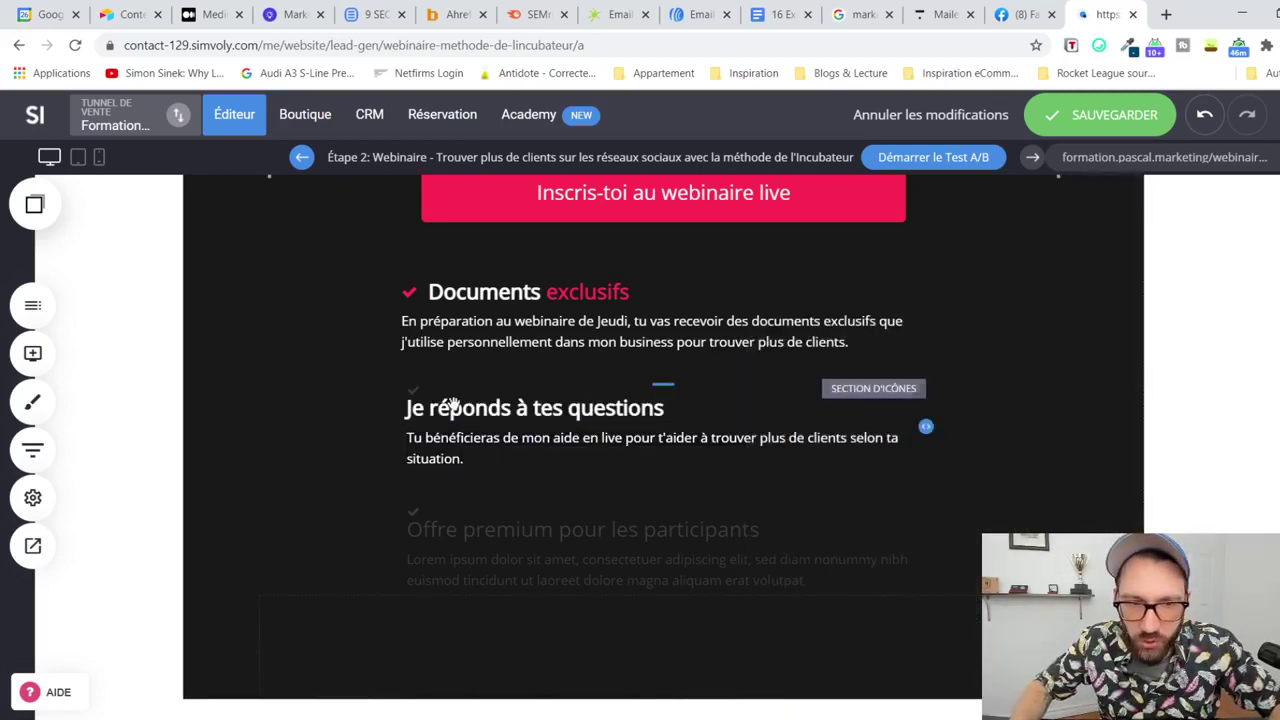
Step: Colour the words "tes questions" in the section title pink FF2D55 and save the page
left_click(502, 413)
left_click(546, 407)
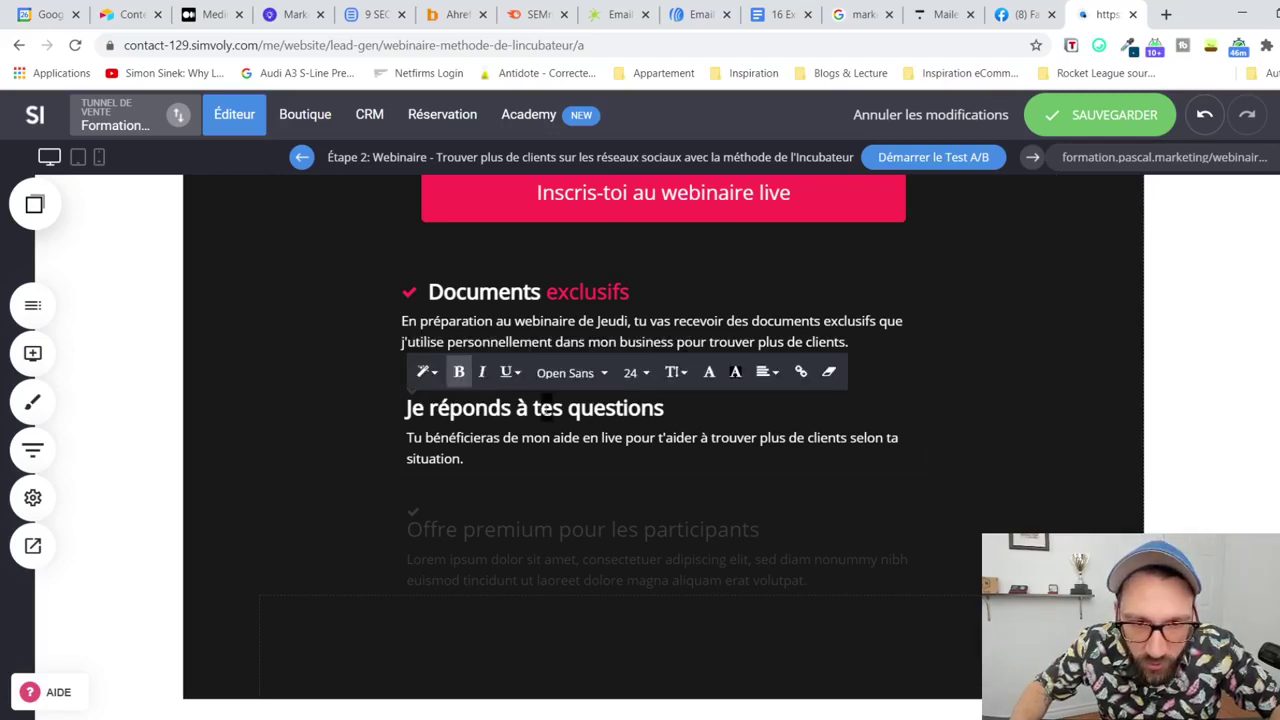
left_click_drag(535, 407, 665, 420)
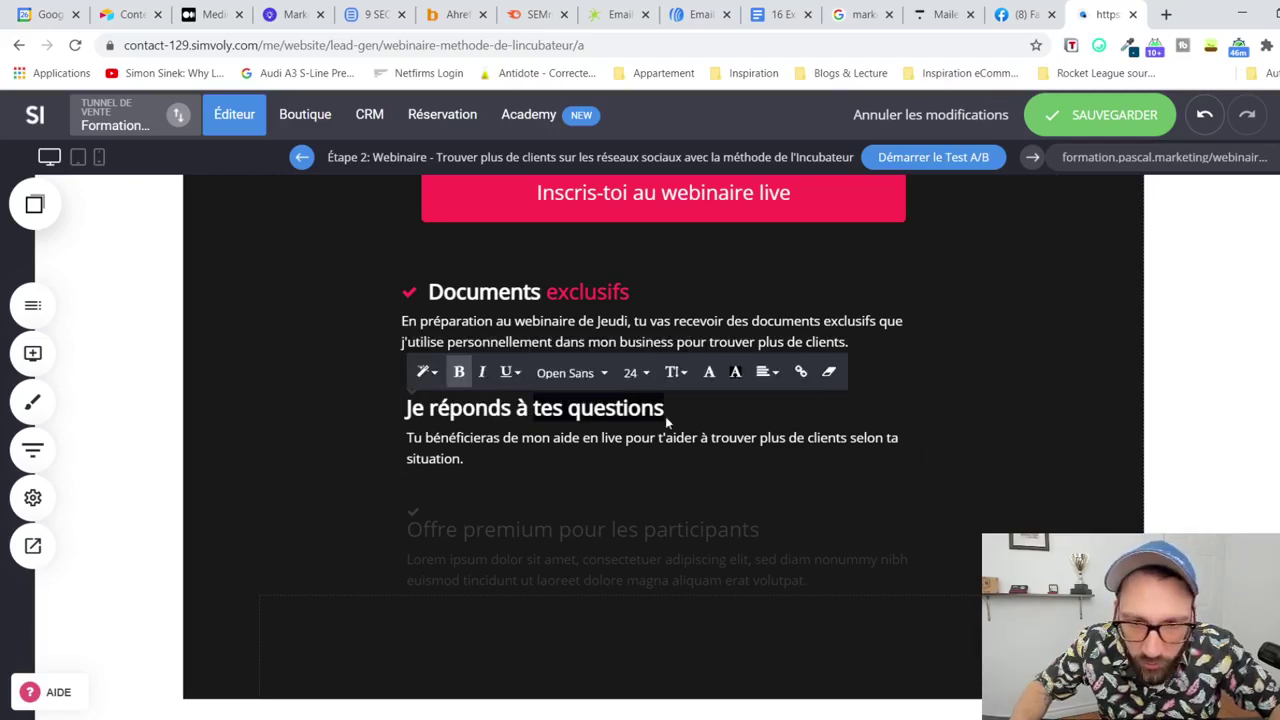
left_click(709, 372)
double_click(984, 416)
type("FF2D55")
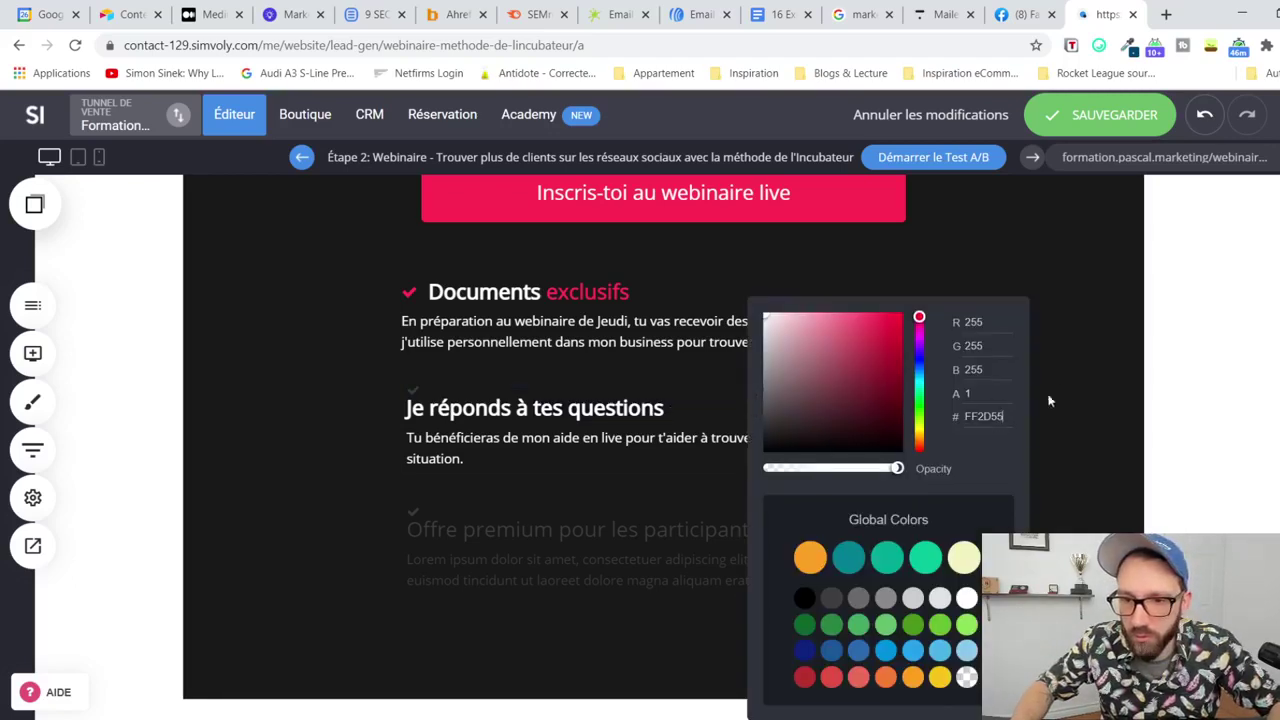
left_click(1063, 349)
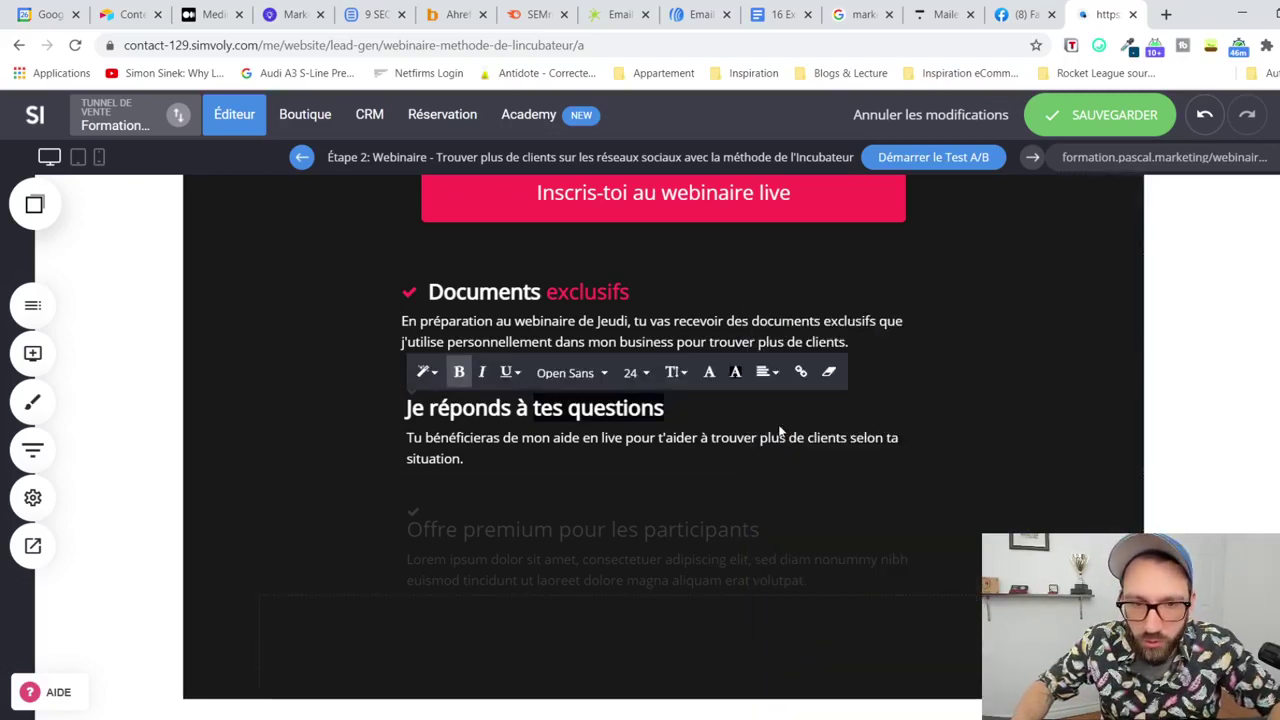
left_click(741, 437)
left_click(741, 437)
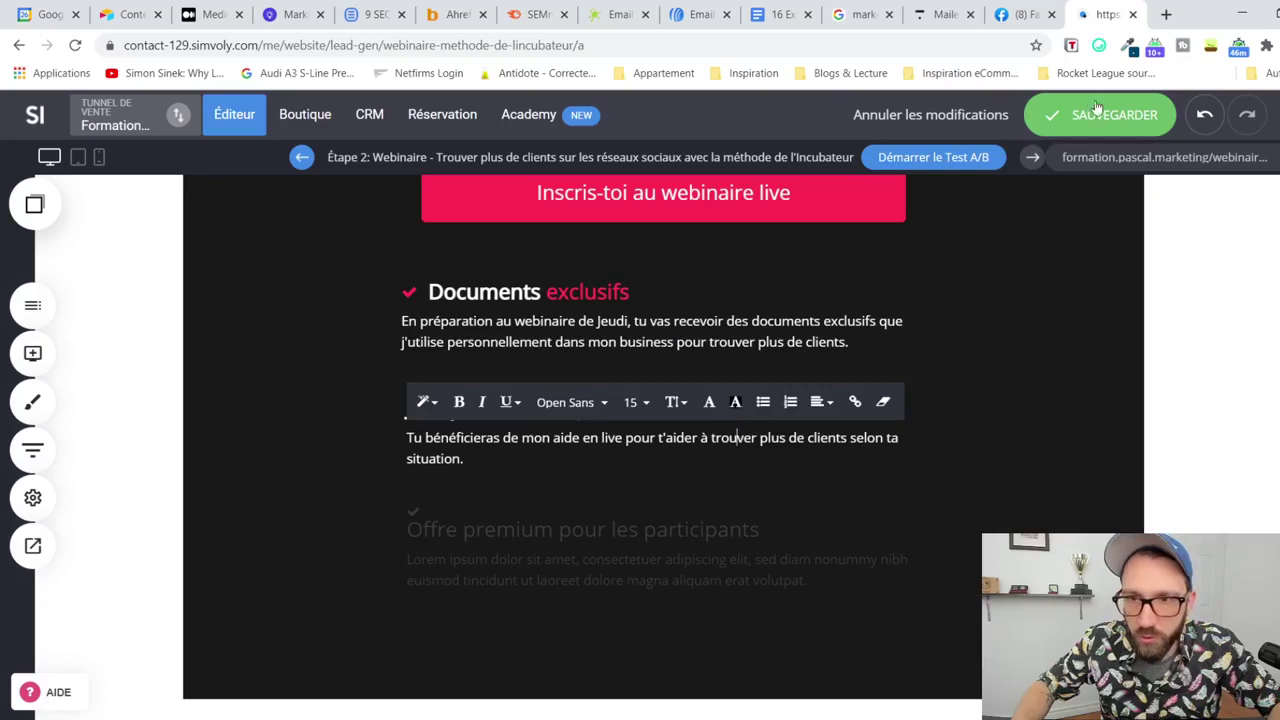
Step: Switch the "Je réponds à tes questions" section to the layout that places the icon beside the title
left_click(537, 420)
left_click(528, 405)
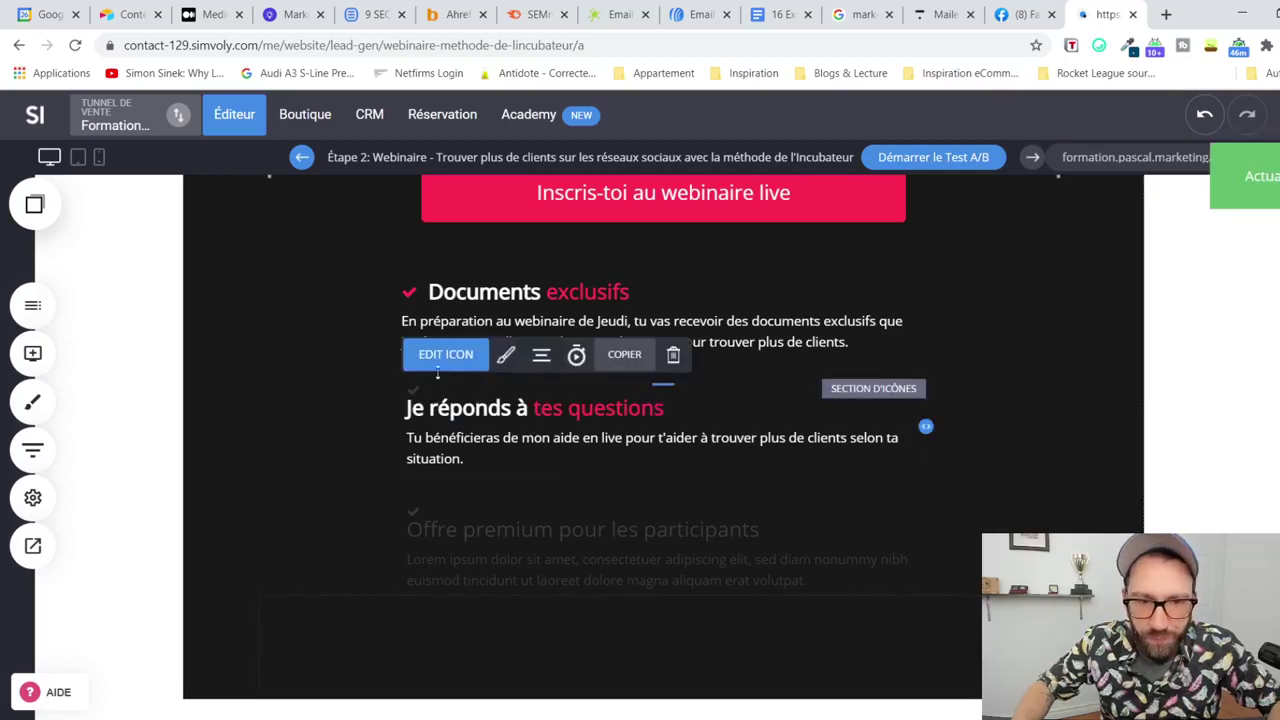
left_click(512, 358)
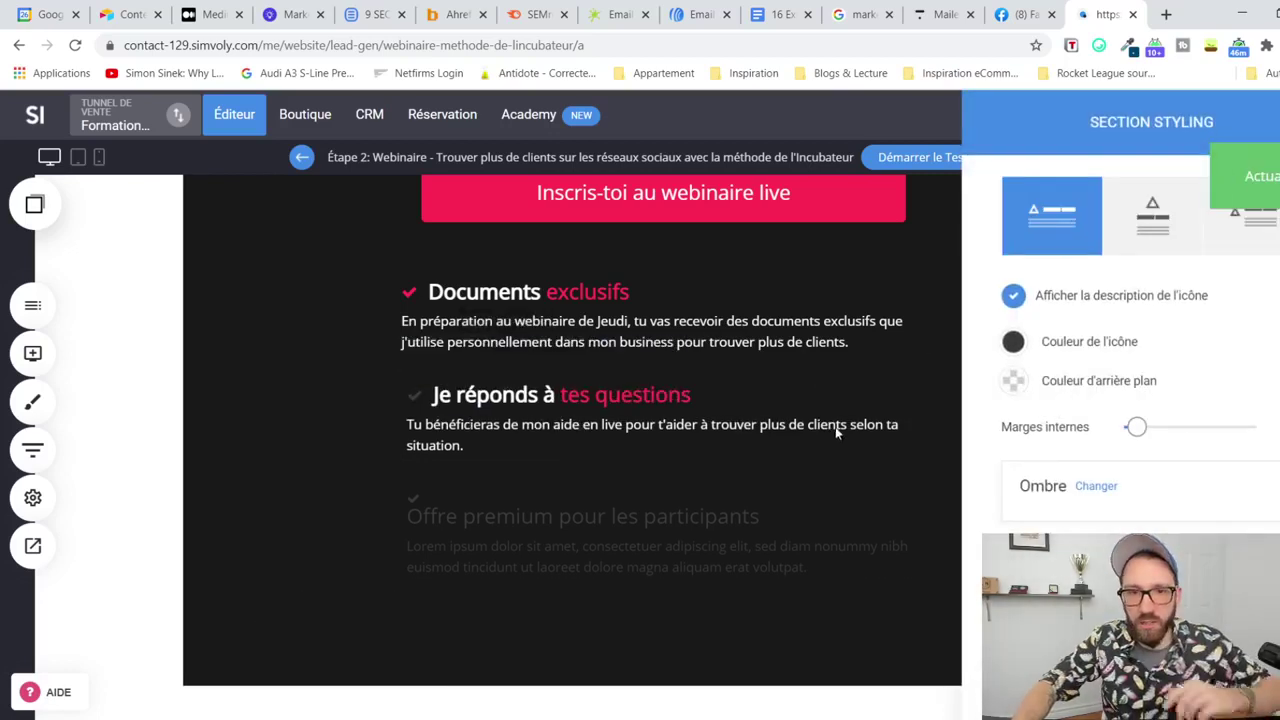
Step: Set the checkmark colour of the "Je réponds à tes questions" section to the same pink as the section above and save the page
left_click(1016, 343)
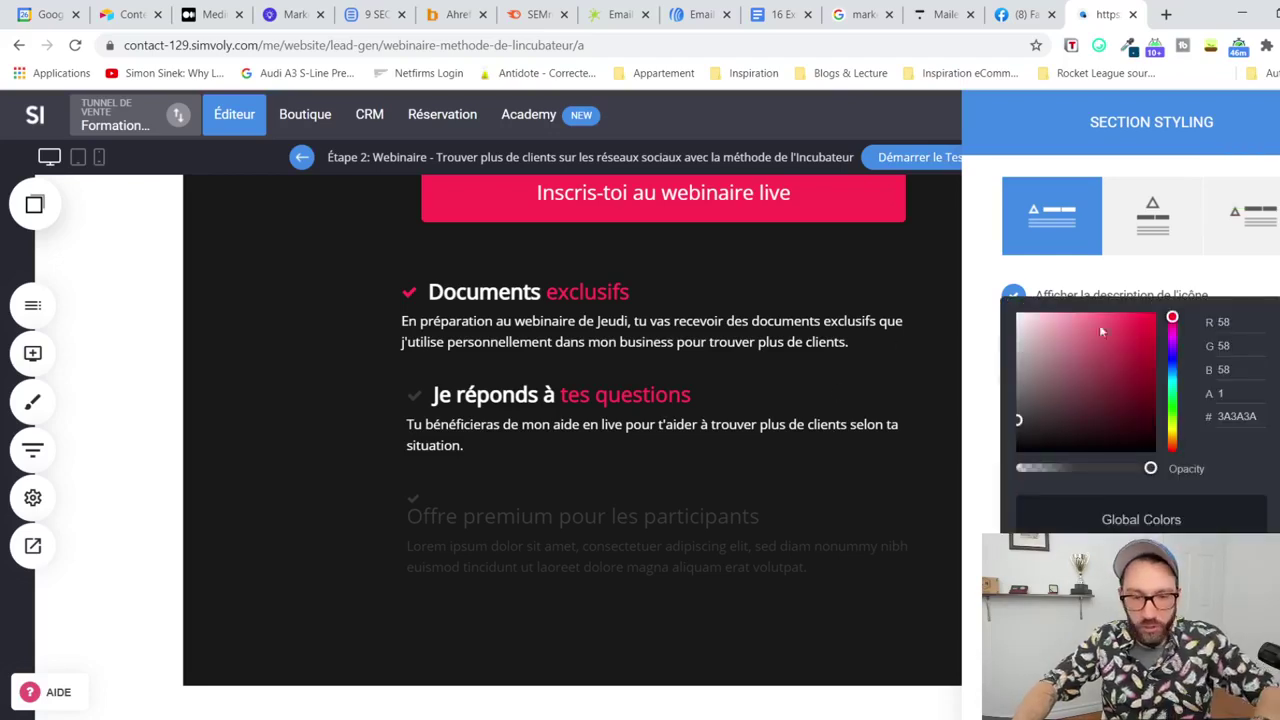
left_click(824, 424)
left_click(1124, 112)
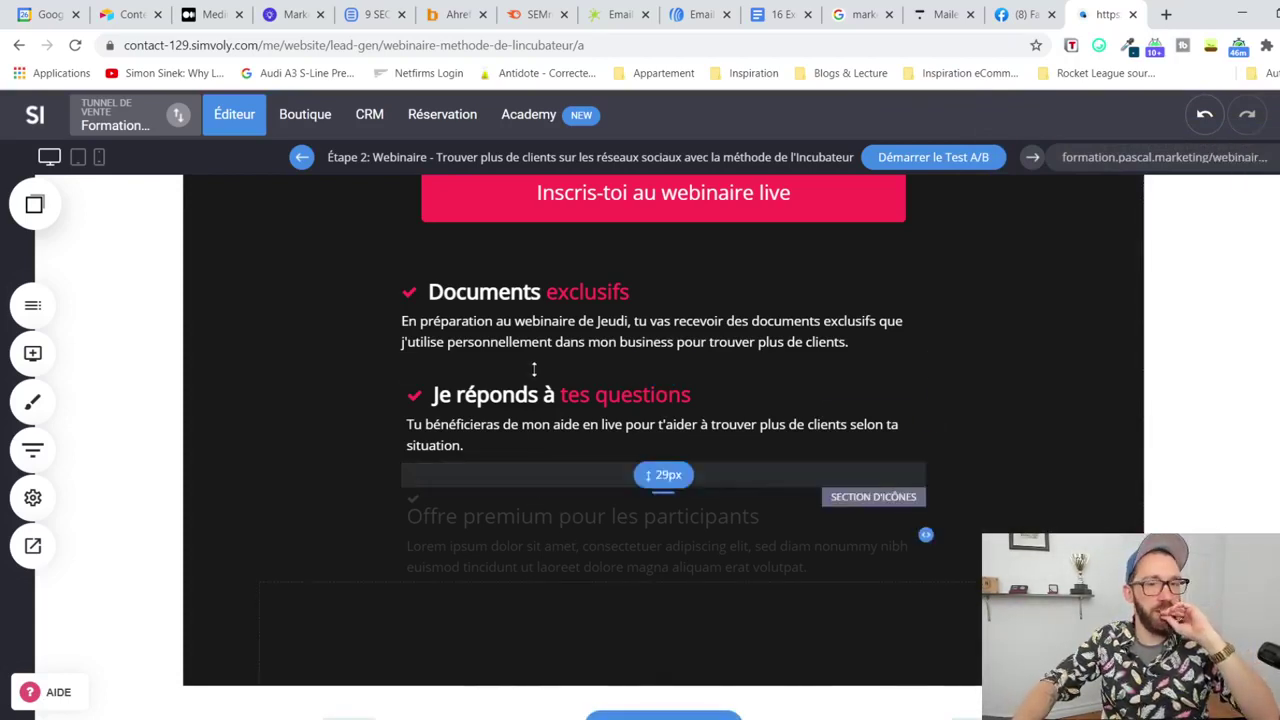
Step: Replace the icon section title "Offre premium pour les participants" with "Conseils BONUS"
left_click(530, 521)
left_click(530, 518)
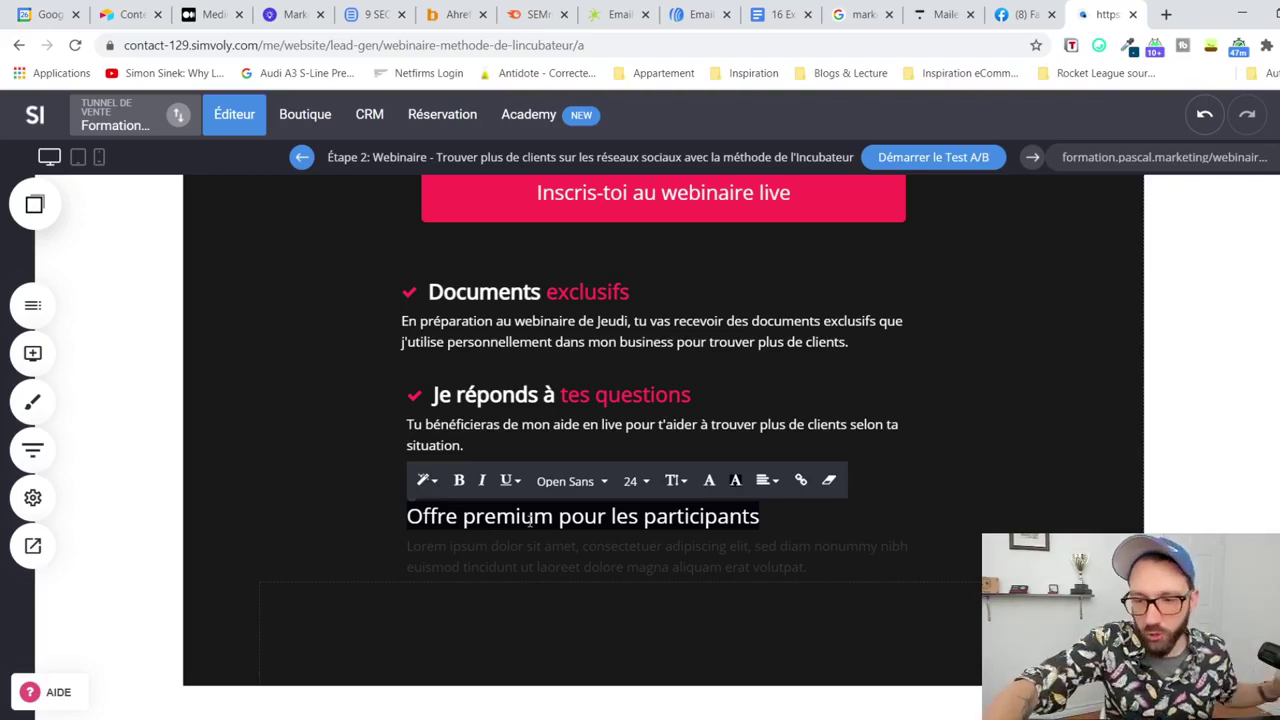
key("ctrl+a")
key("BackSpace")
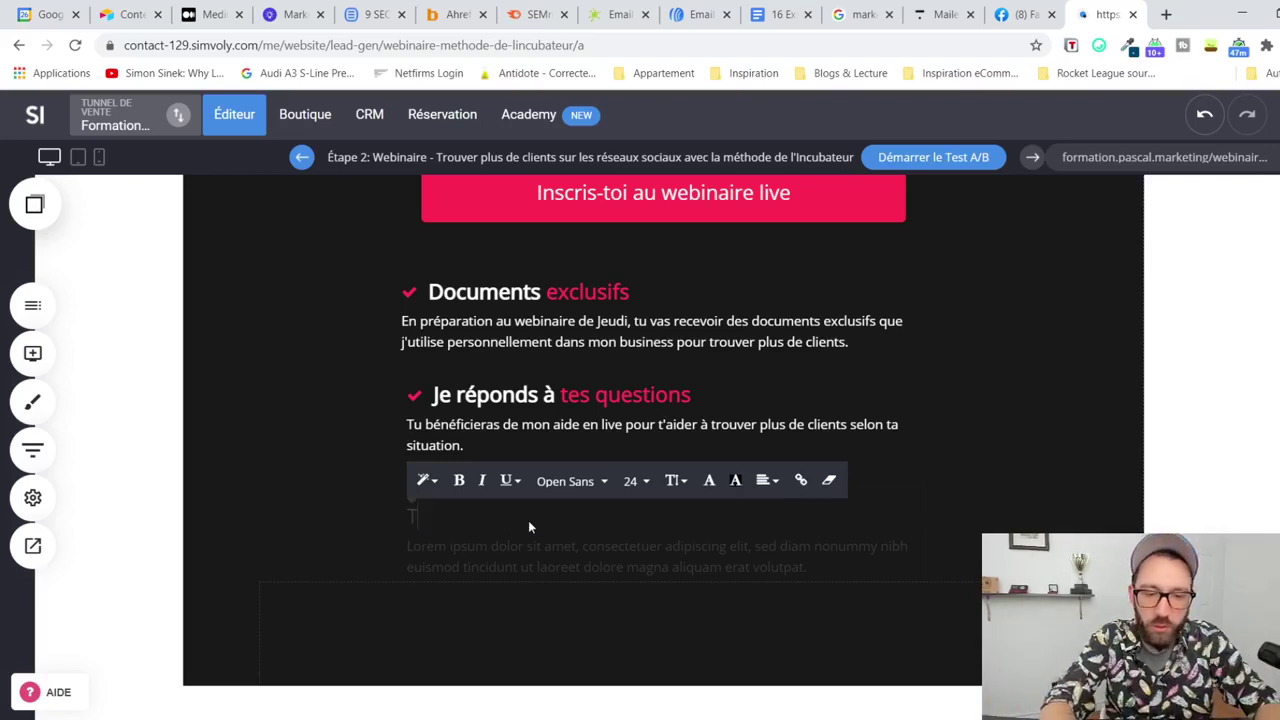
type("Conseil")
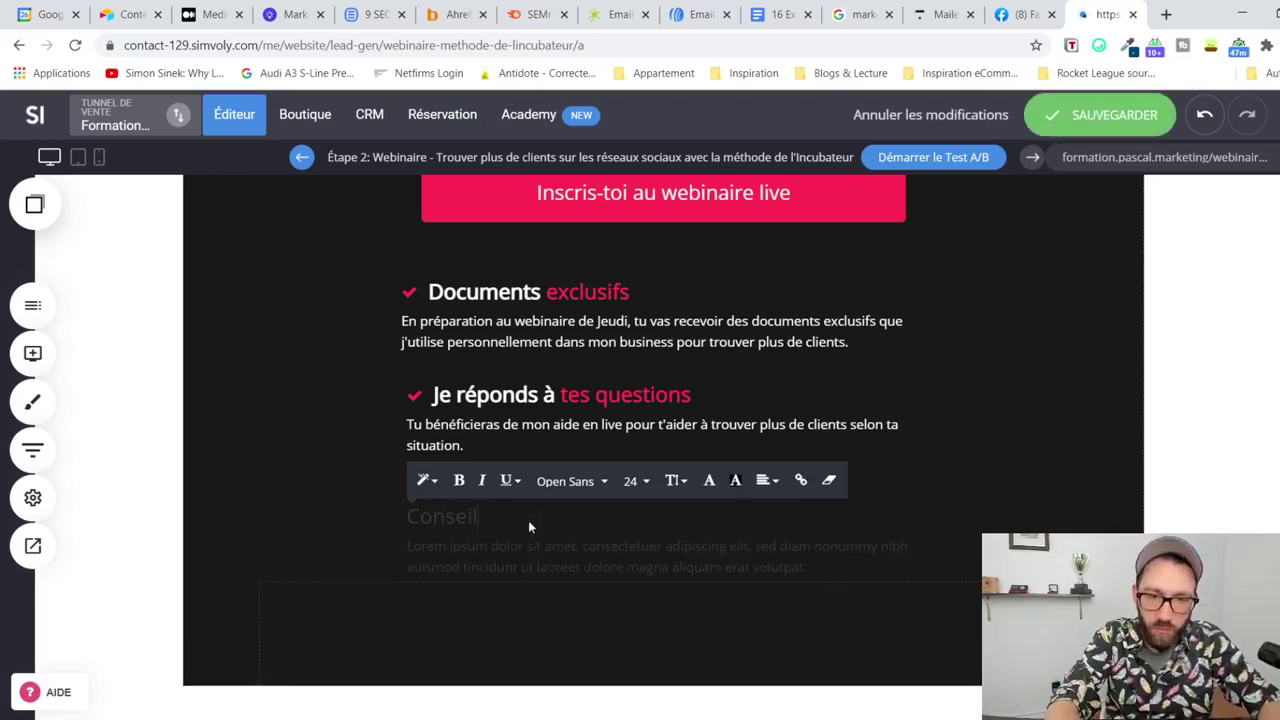
type("s BONUS")
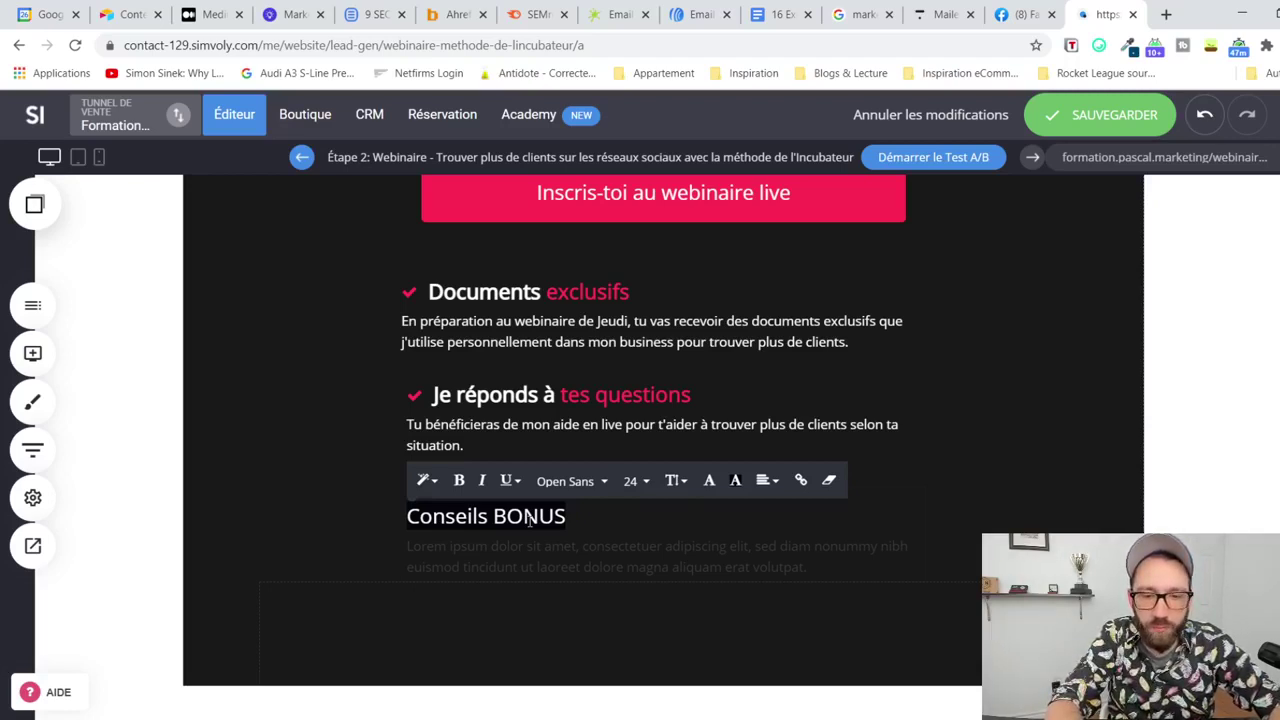
Step: Try "Passe de" as the start of the third icon section's title, and clear the title completely
type("Passe de")
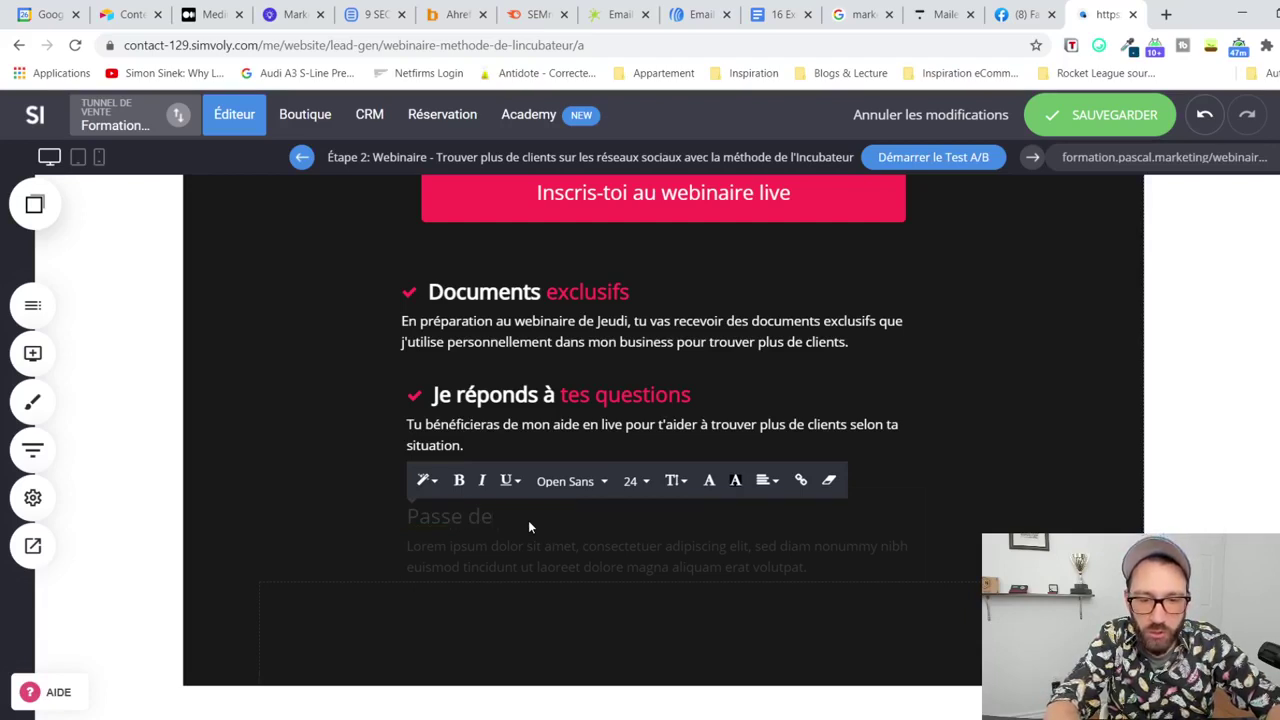
key("BackSpace")
key("BackSpace")
key("BackSpace")
key("BackSpace")
key("BackSpace")
key("BackSpace")
key("BackSpace")
key("BackSpace")
key("BackSpace")
key("BackSpace")
key("BackSpace")
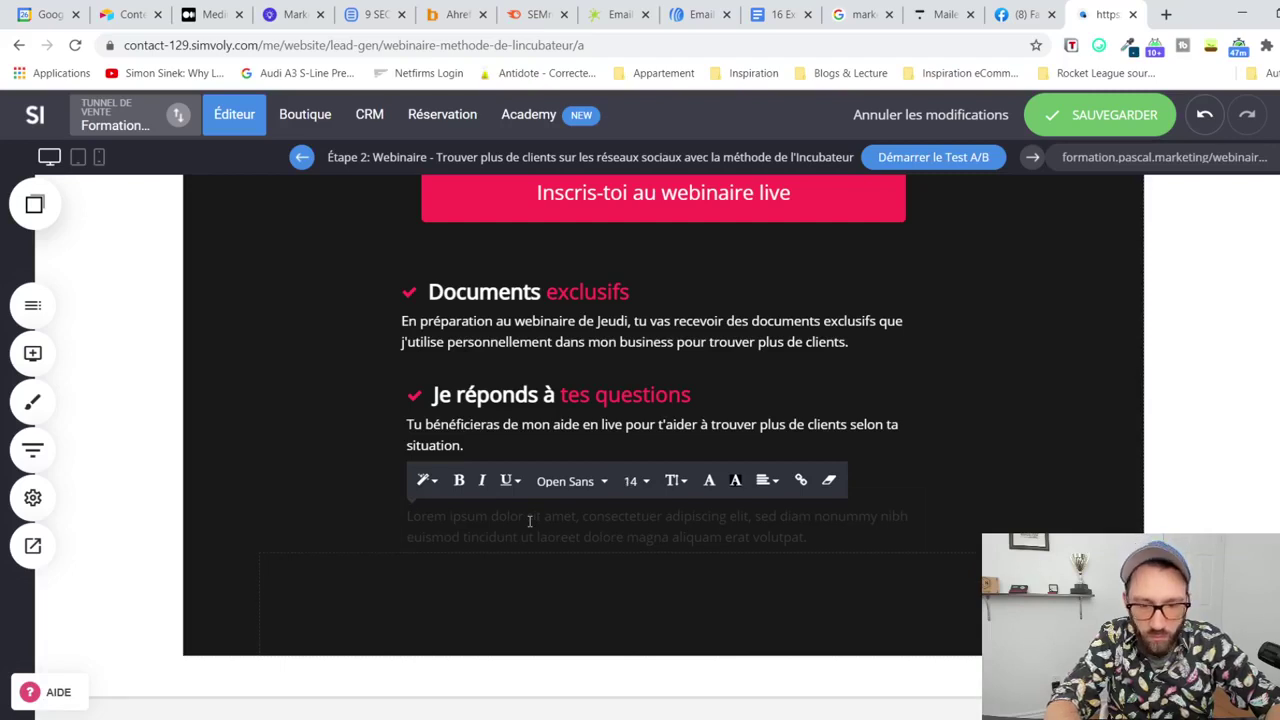
Step: Try starting the emptied title of the third icon section with "Je", and remove that text again
key("Return")
type("JE")
key("BackSpace")
type("e")
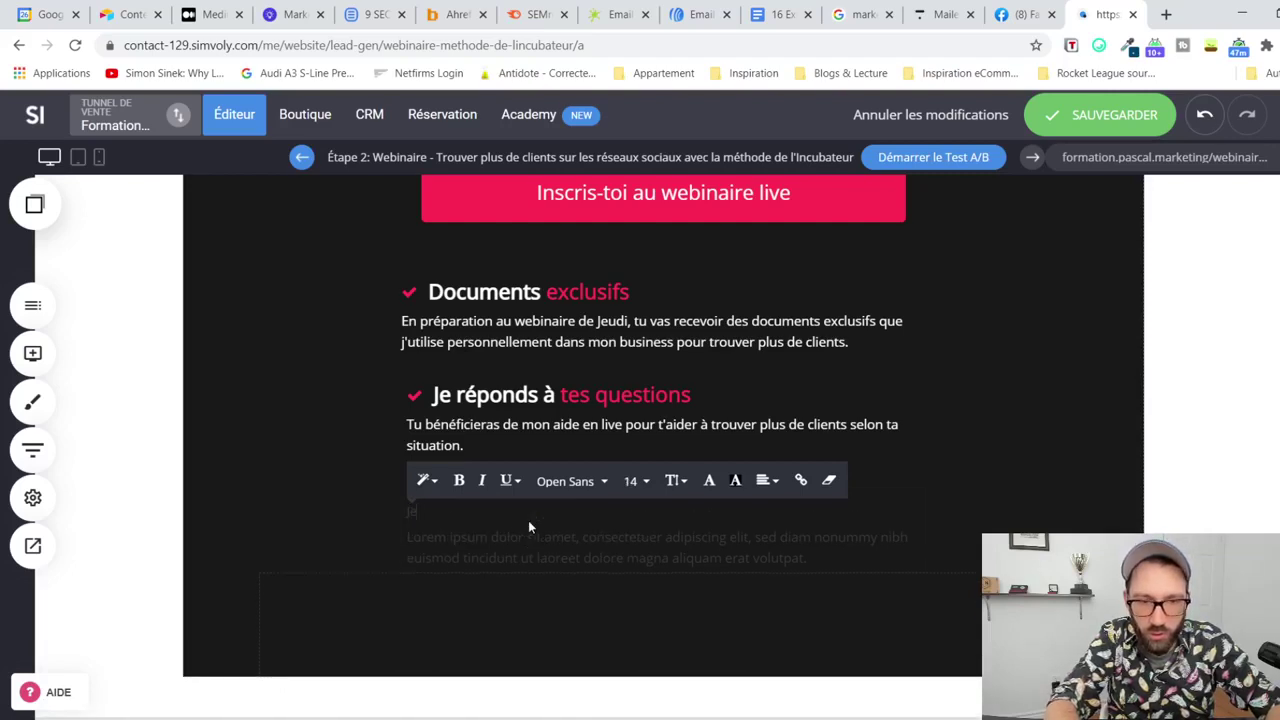
key("BackSpace")
key("BackSpace")
key("BackSpace")
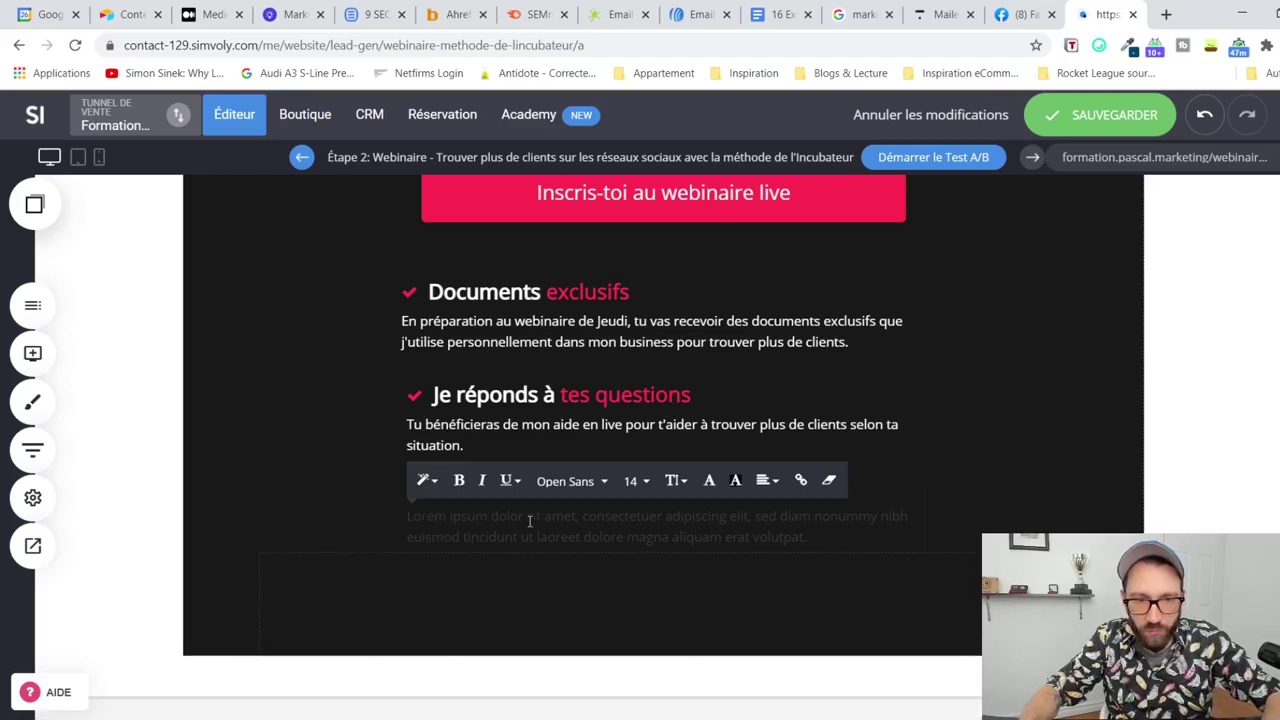
Step: Try to edit the emptied title again, and undo the changes to restore "Offre premium pour les participants"
left_click(886, 480)
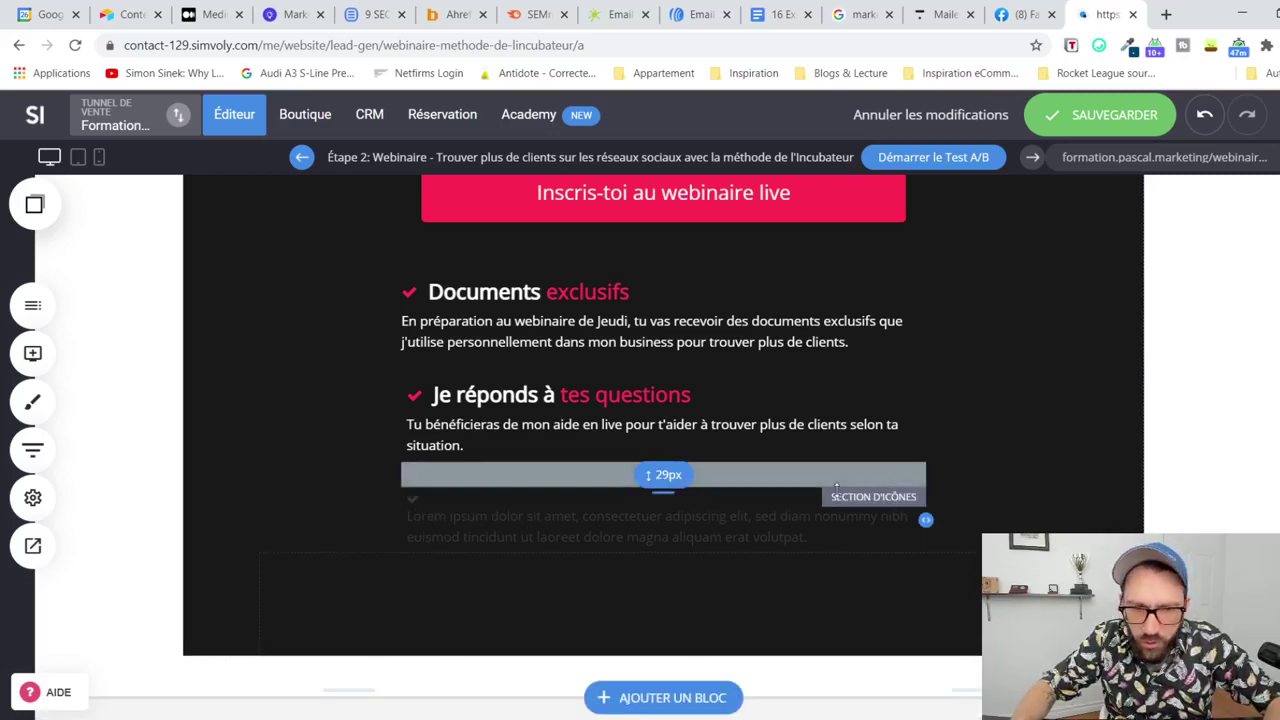
left_click(795, 500)
left_click(794, 499)
left_click(461, 505)
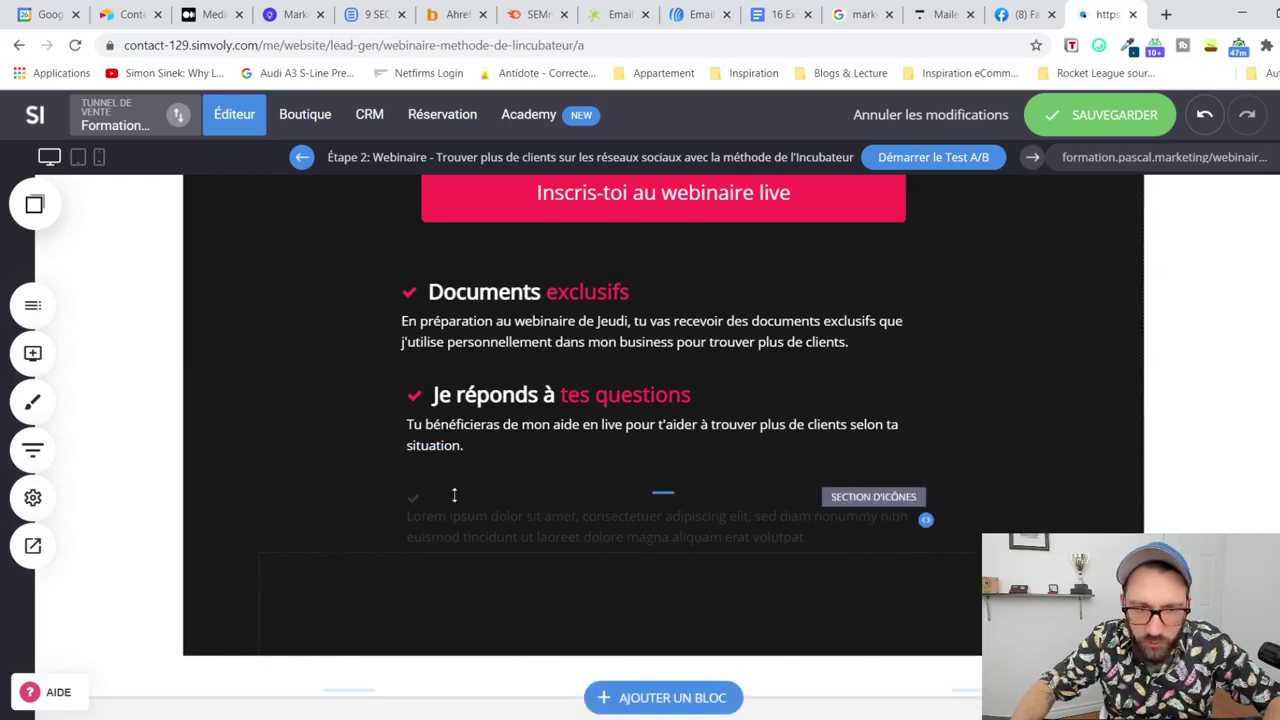
left_click(461, 507)
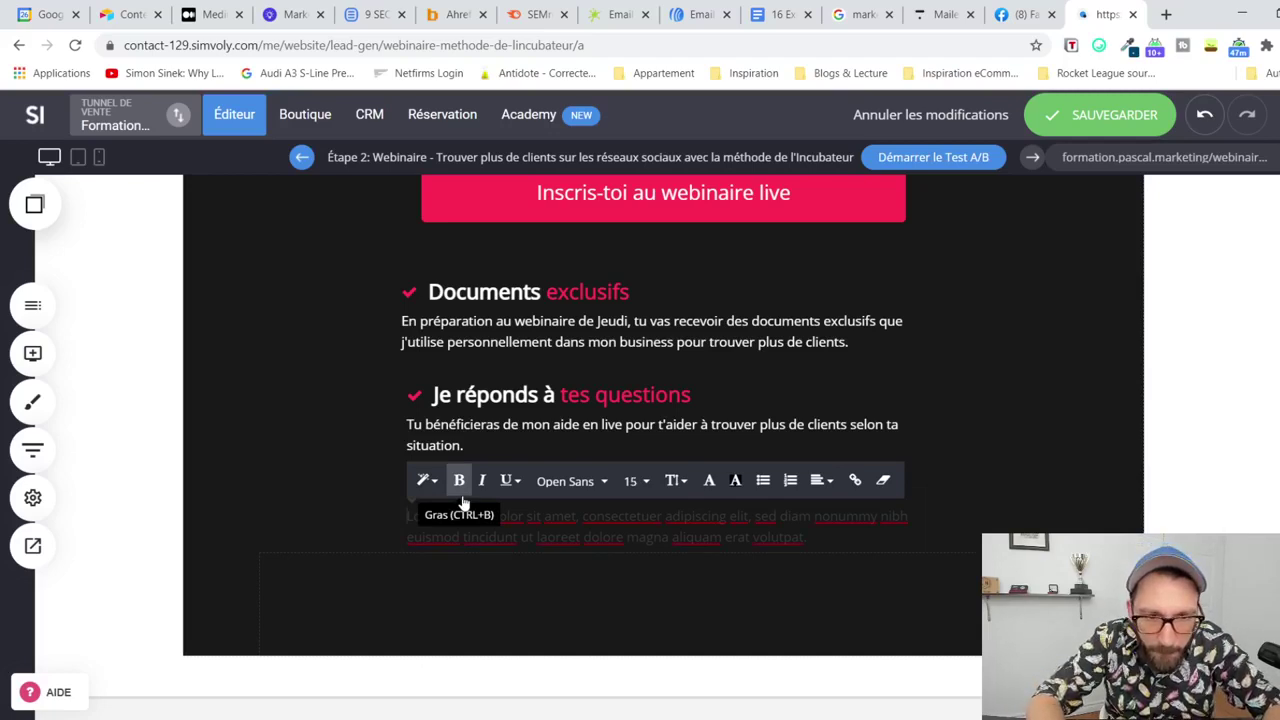
left_click(1194, 131)
Step: Replace the third icon section's title with "Je te dévoile ma méthode qui m'a permi de passer de salarié à entr"
left_click(586, 517)
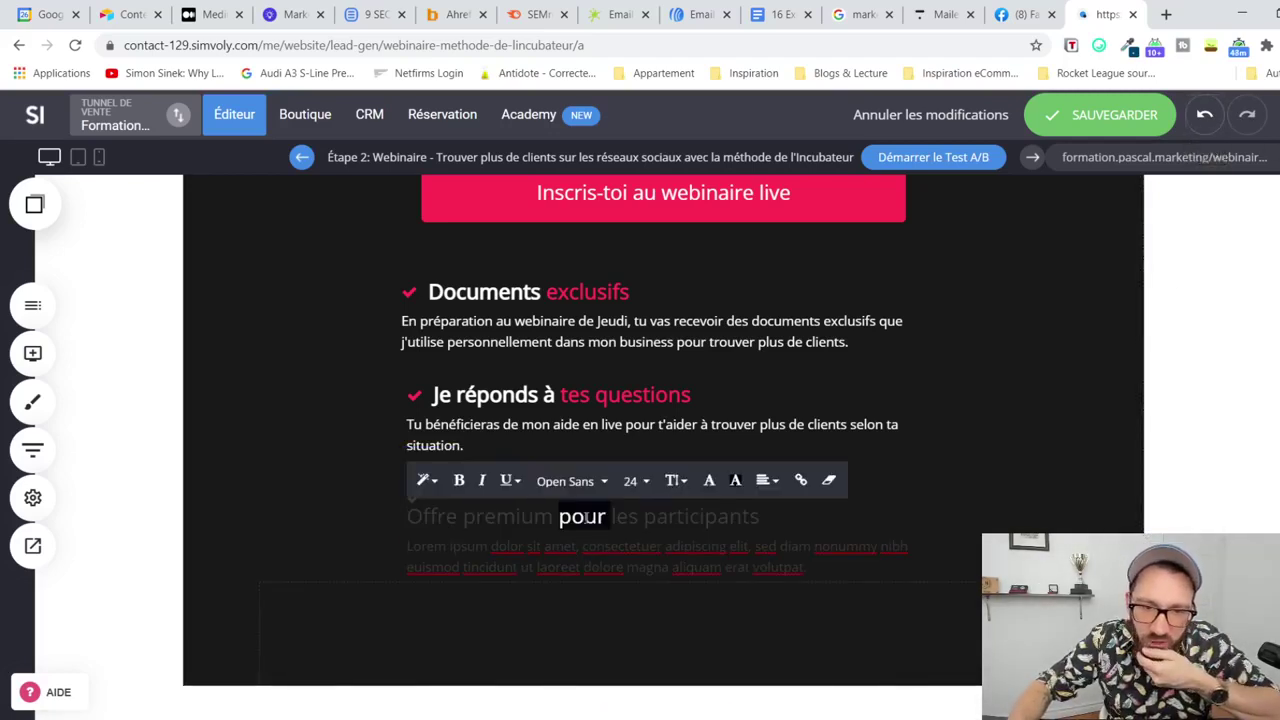
double_click(586, 517)
triple_click(681, 522)
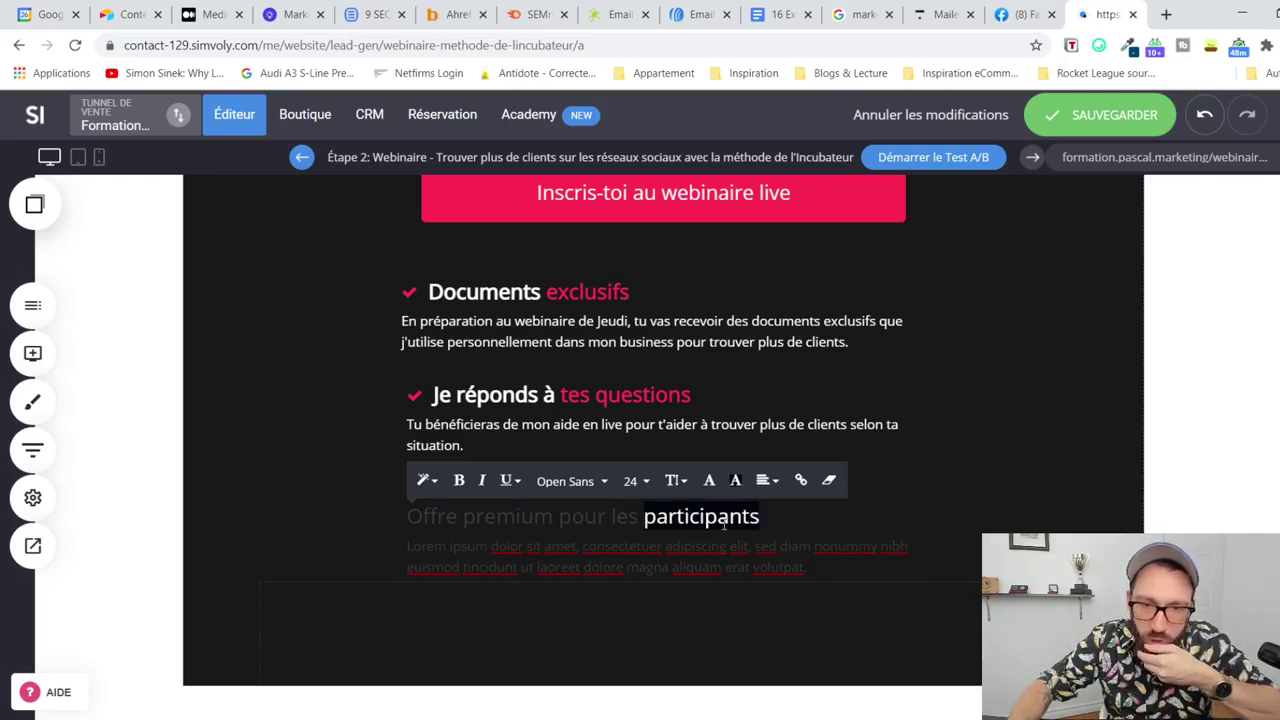
type("Je te dévoil")
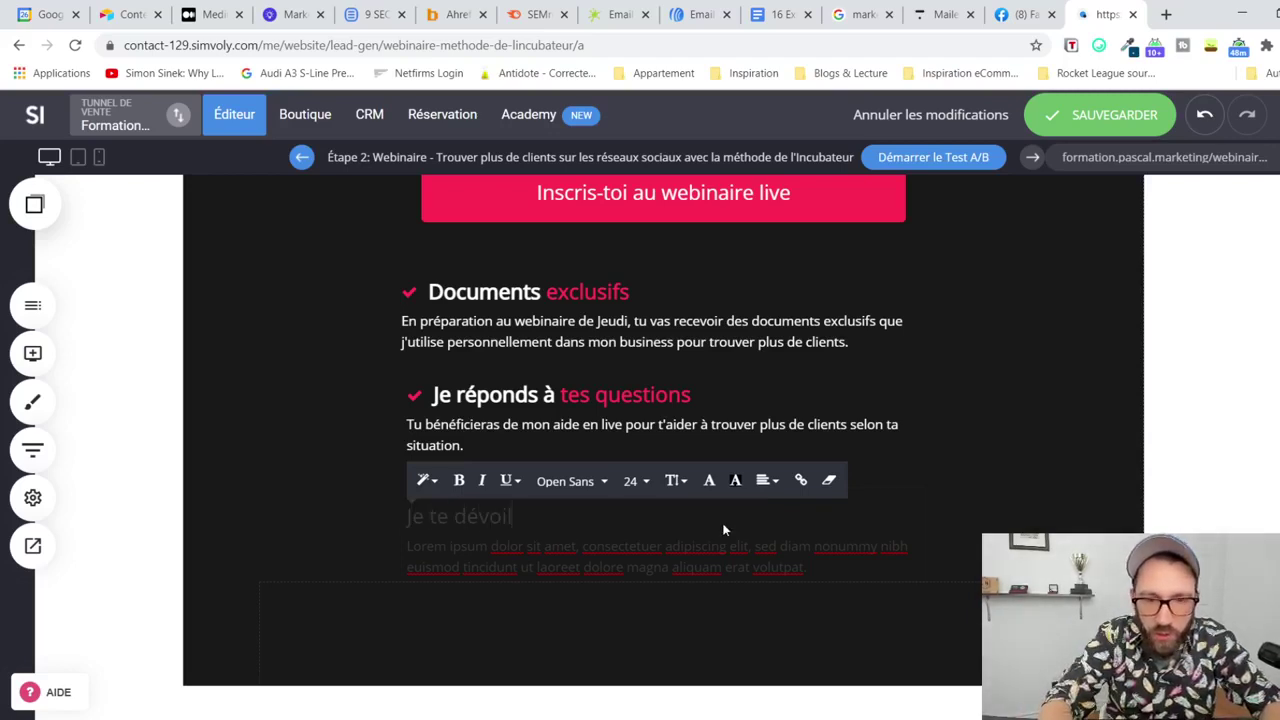
type("e ma méthode qui")
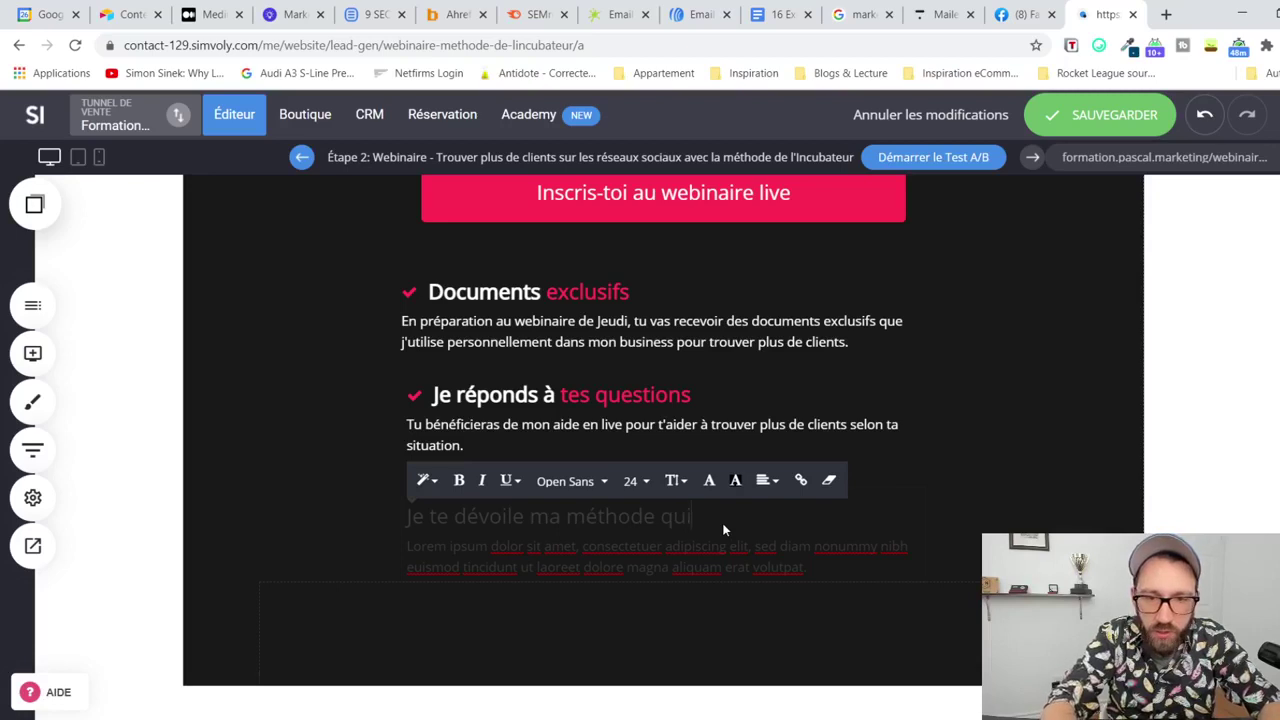
type(" m'a permis de p")
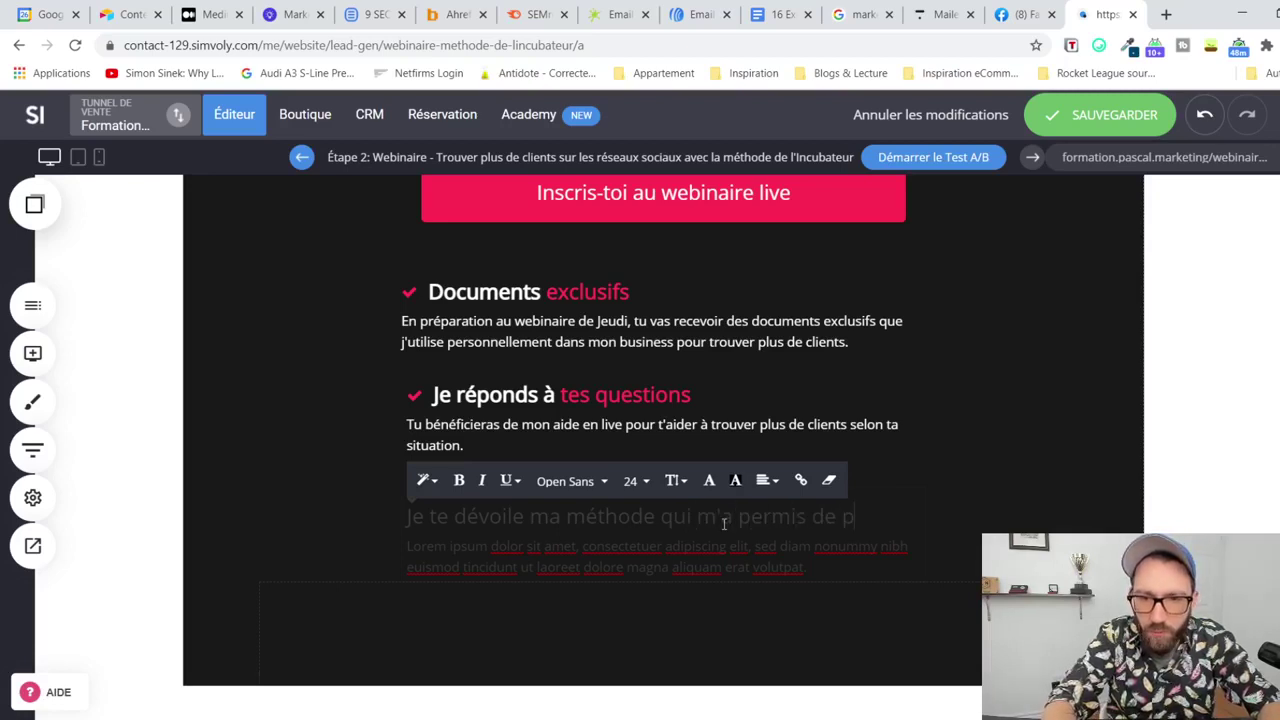
key("BackSpace")
key("BackSpace")
key("BackSpace")
key("BackSpace")
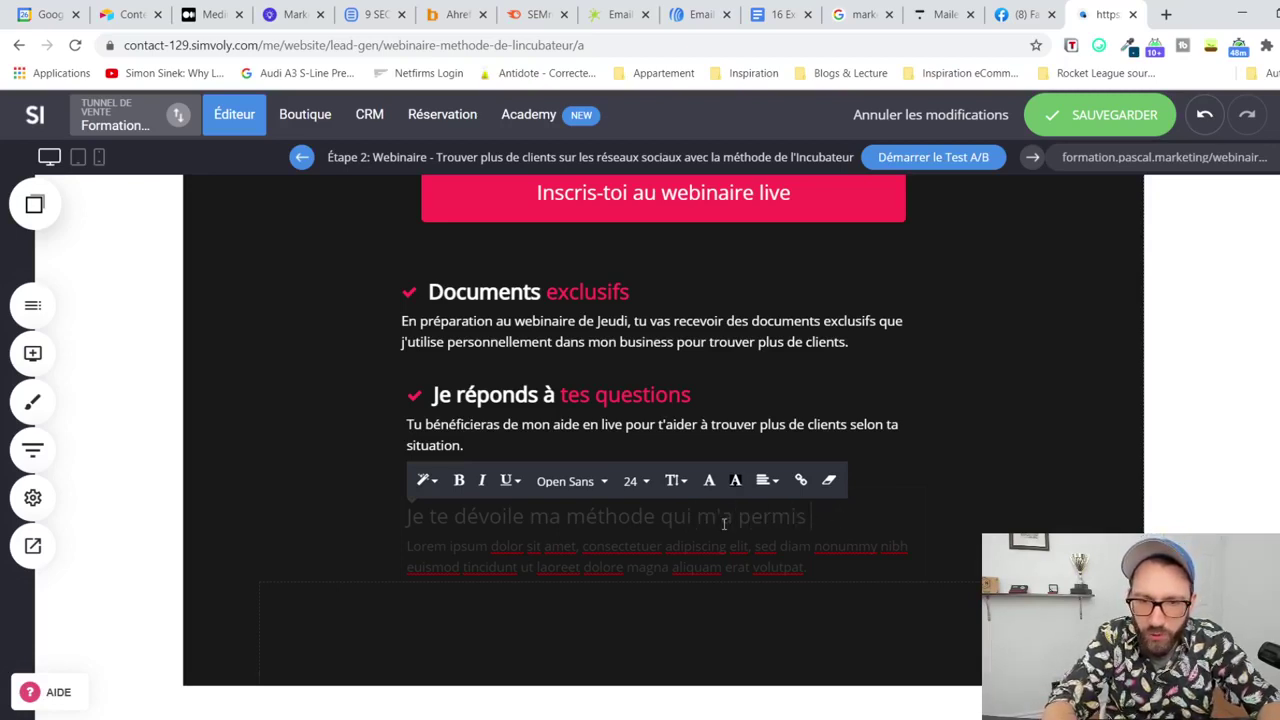
type("de passer de")
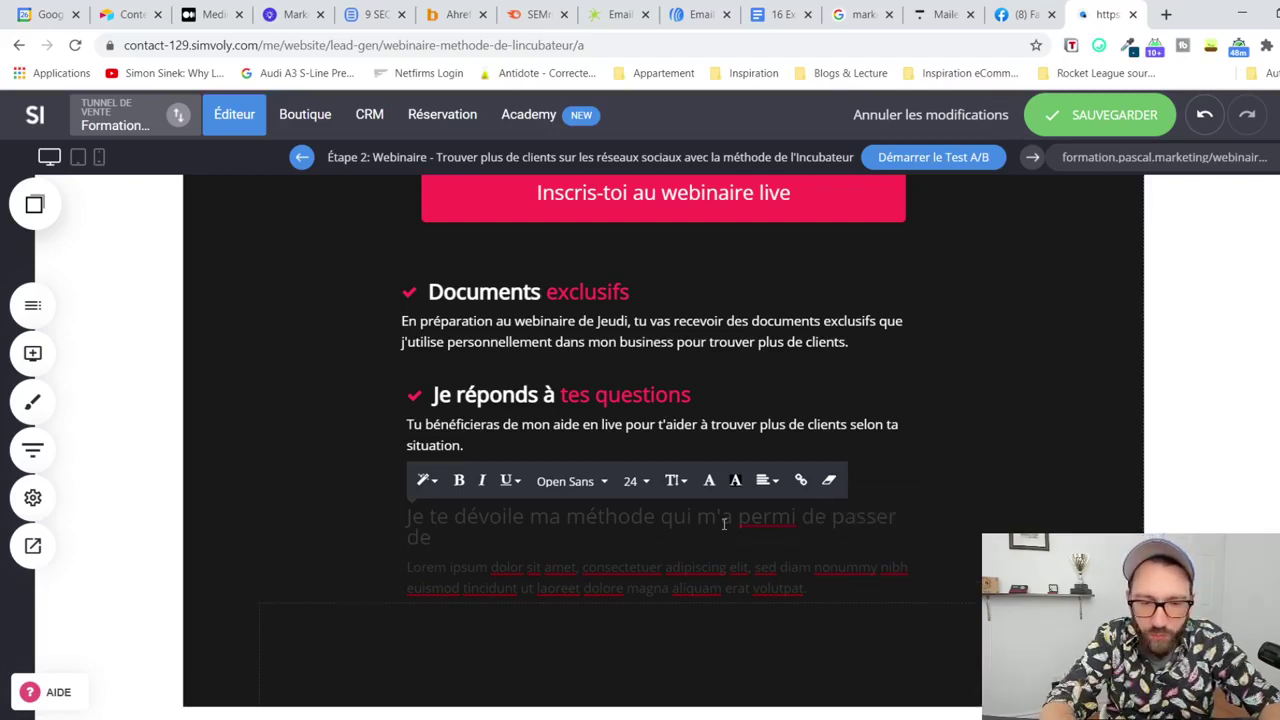
type("salarié à")
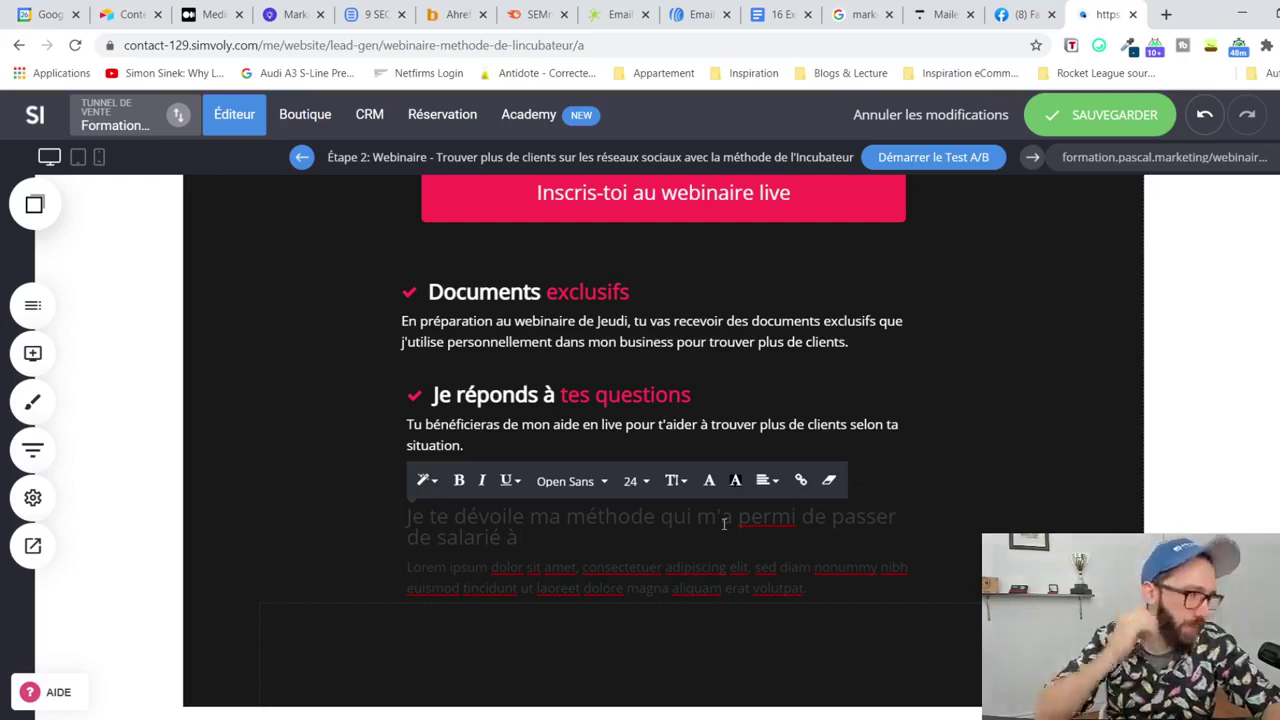
type(" entr")
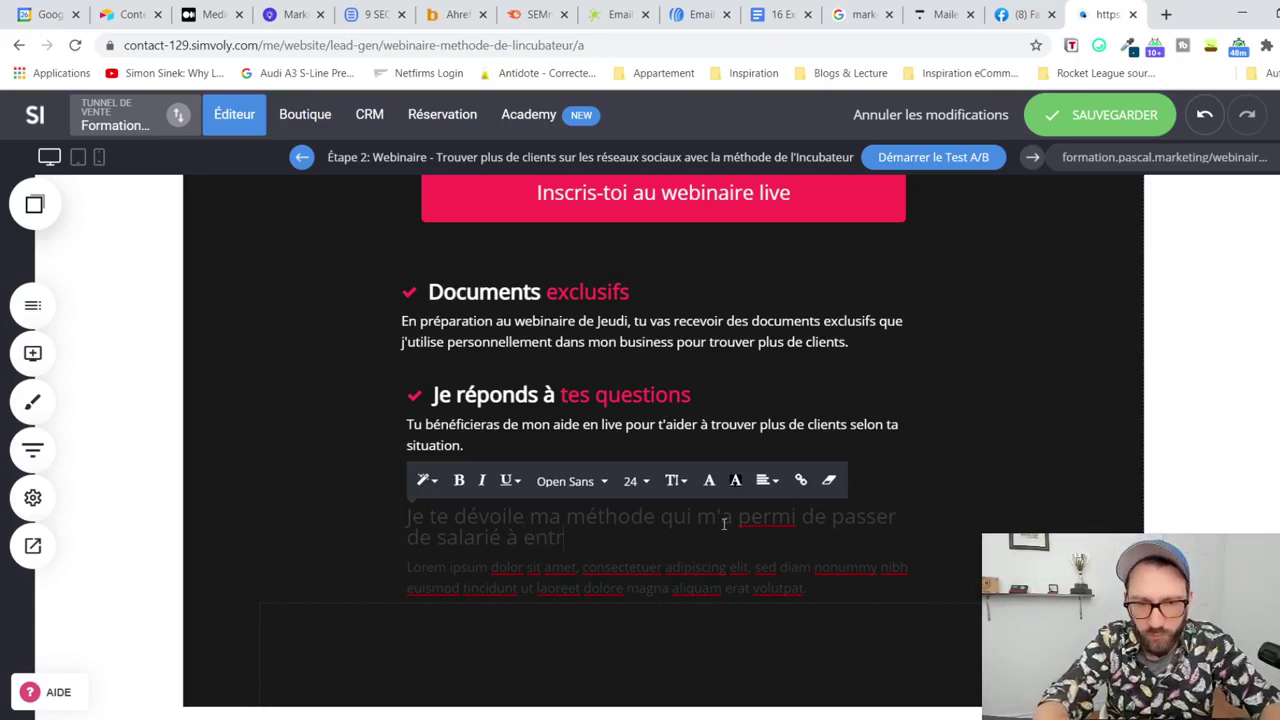
Step: Finish the third benefit heading with "entrepreneur sans publicité" and make the whole heading bold and white
type("epreneur sans publicité")
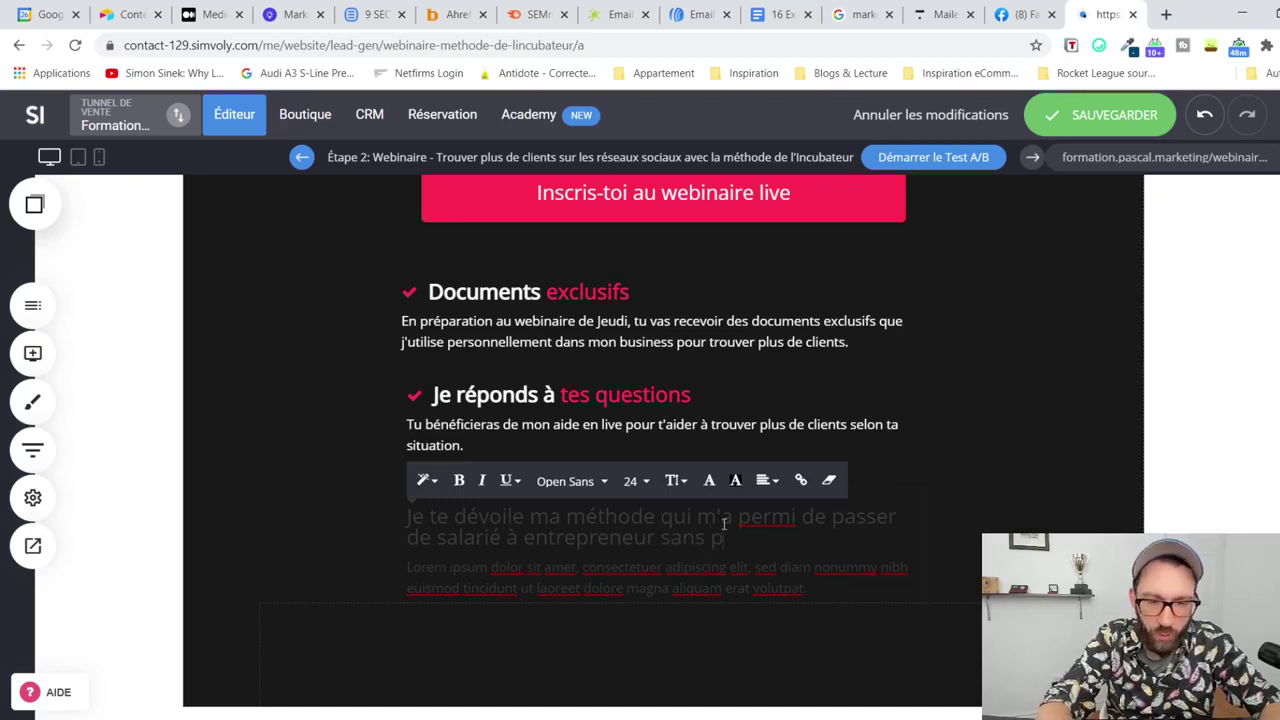
key("ctrl+a")
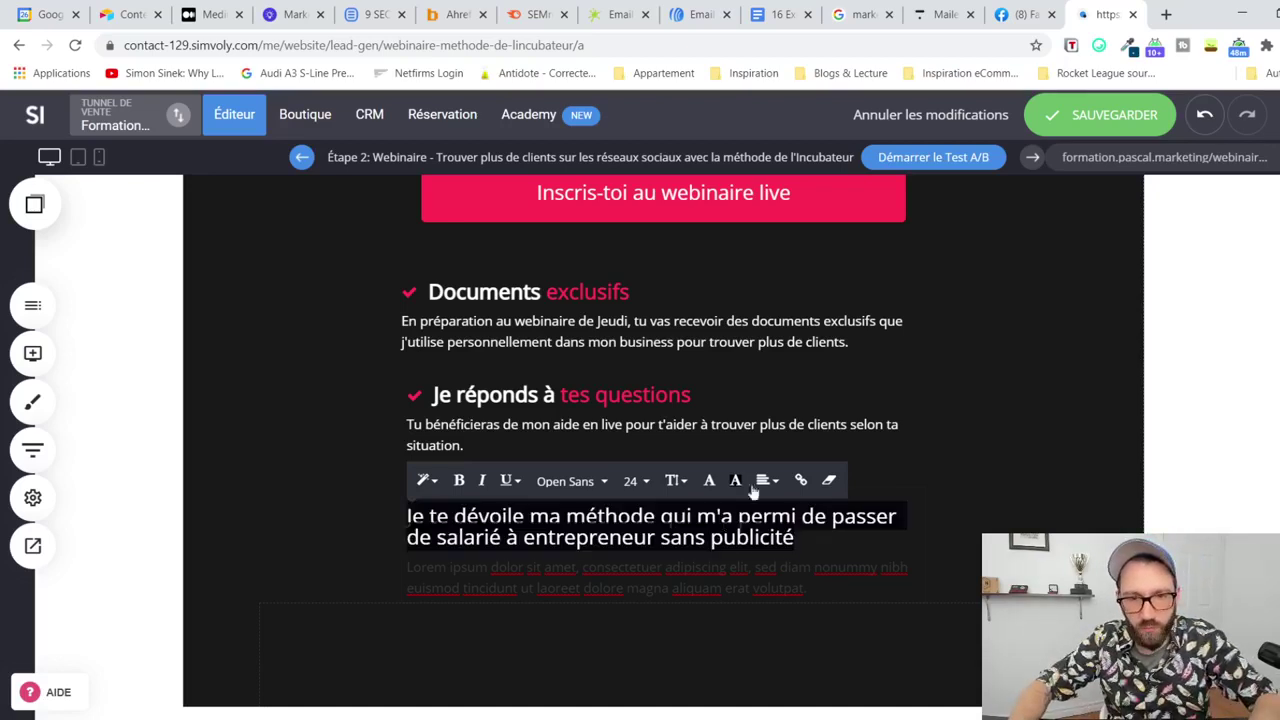
key("ctrl+b")
left_click(708, 481)
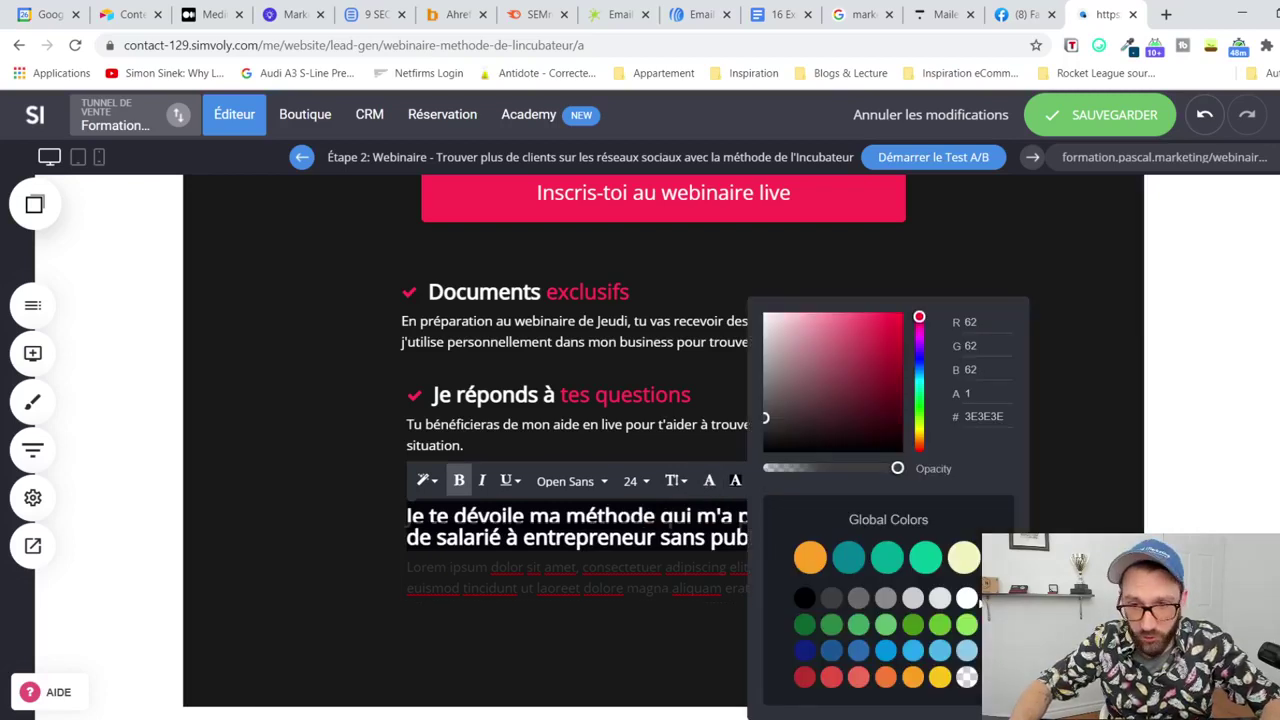
left_click(966, 598)
left_click(635, 536)
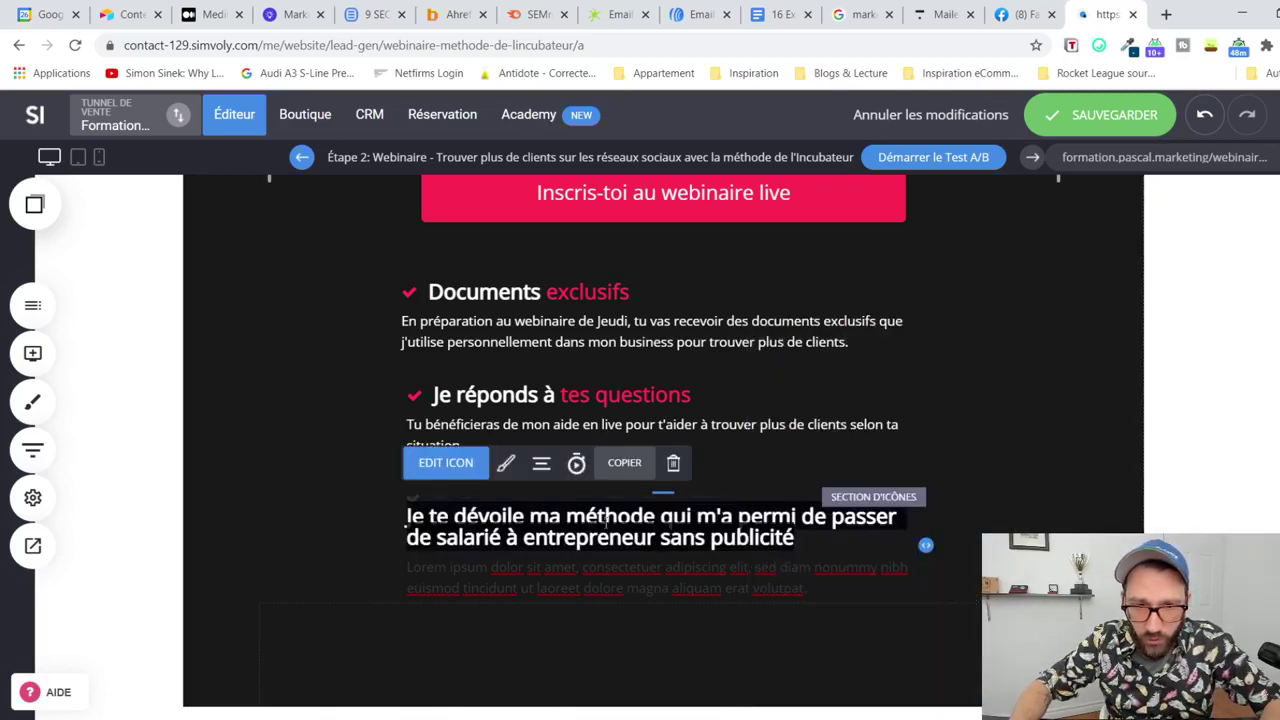
Step: Correct the spelling in the third benefit heading to "permis" and "publicités"
left_click(672, 515)
double_click(474, 537)
left_click(818, 537)
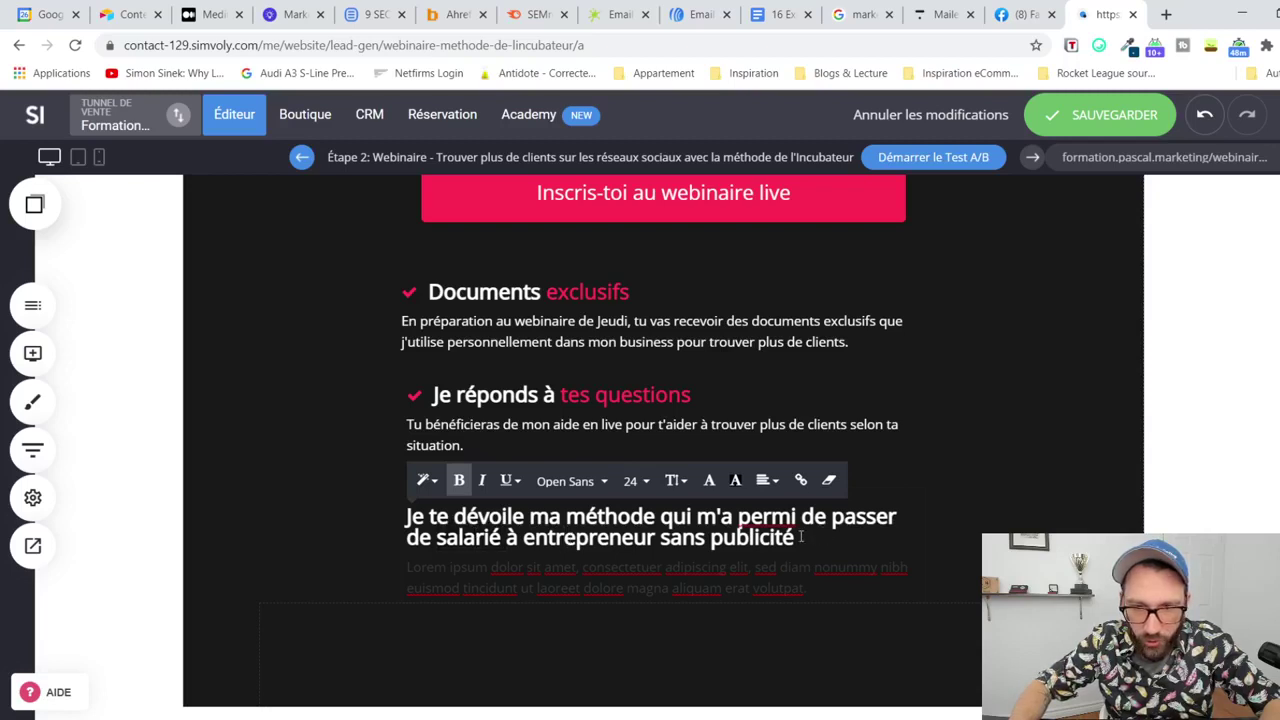
type("s")
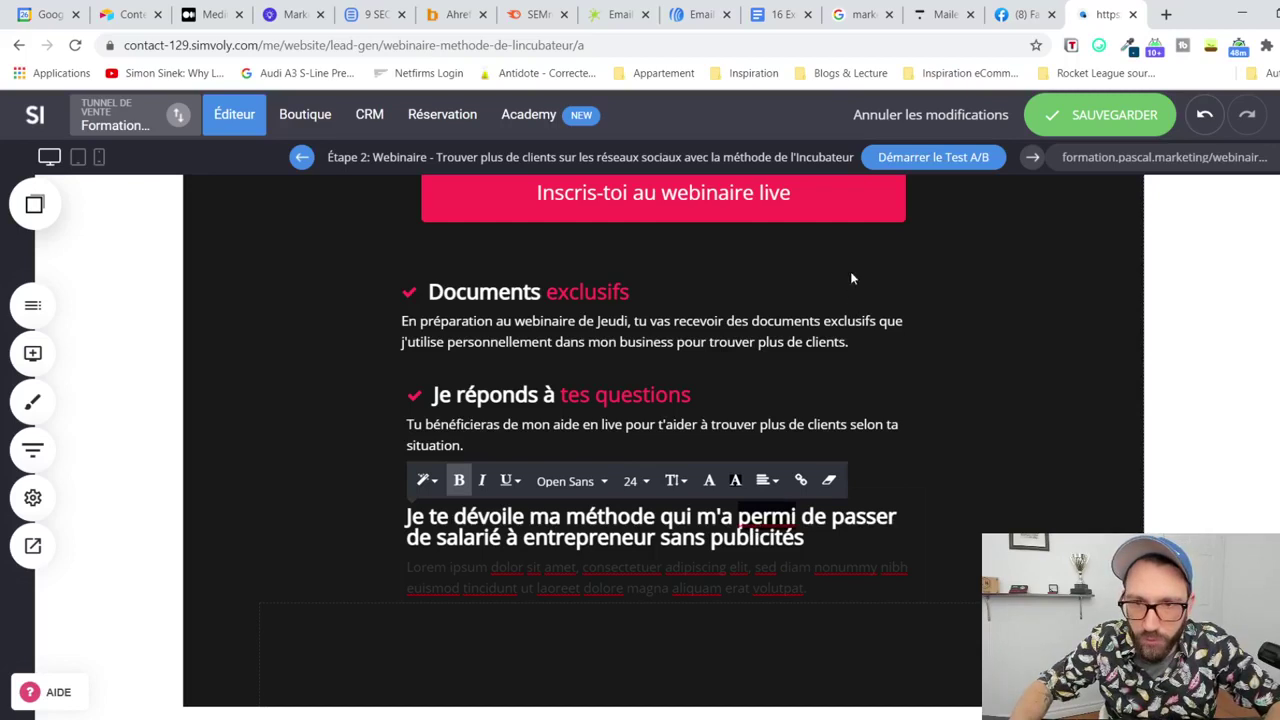
left_click(797, 516)
type("s")
Step: Color the words "salarié à entrepreneur sans publicités" in the third heading with FF2D55
left_click_drag(809, 542, 437, 537)
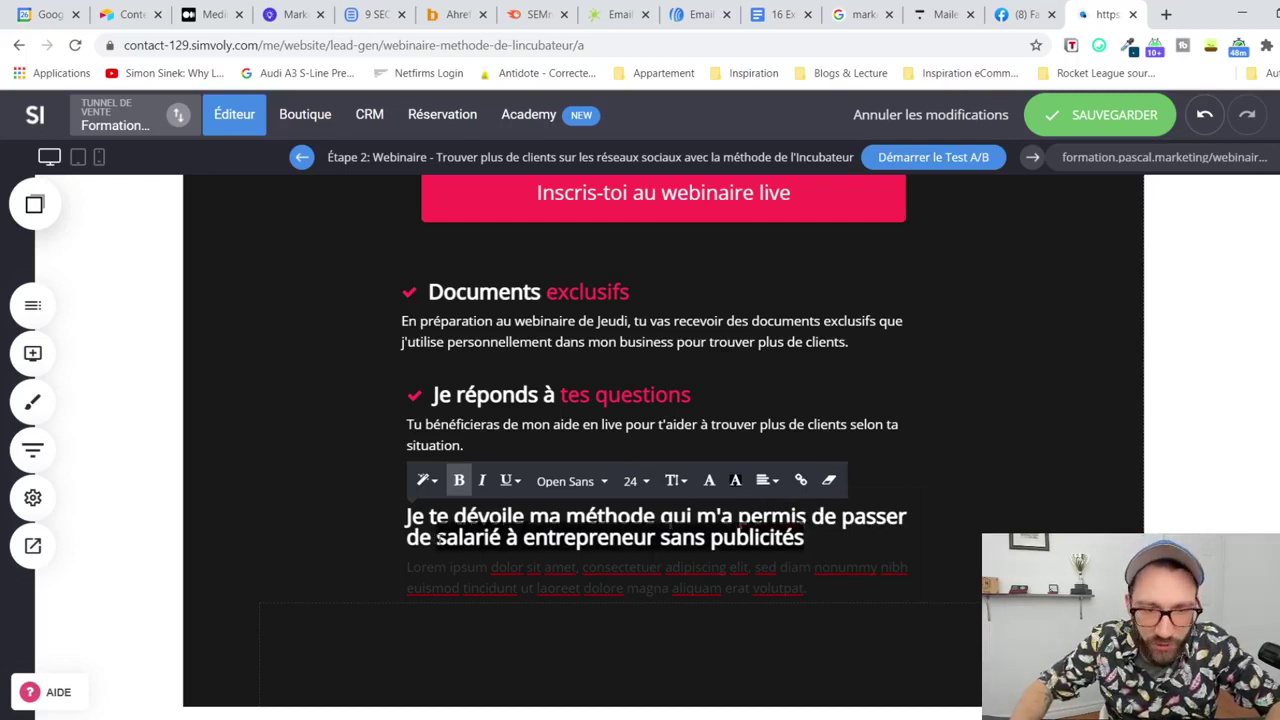
left_click(709, 481)
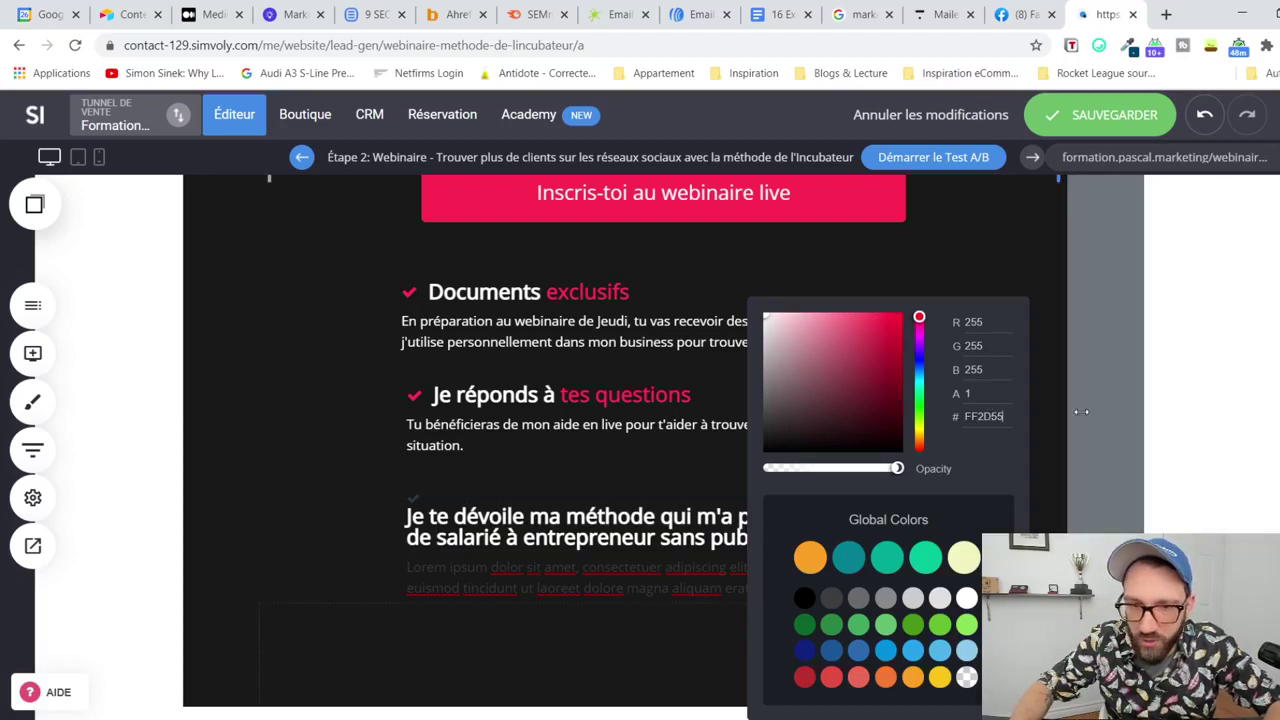
left_click(1047, 463)
Step: Replace the placeholder description under the third heading with "Tu vas apprendre exactement comment utiliser la méthode de l'Incubateur dans ton entreprise pour augmenter"
left_click(769, 576)
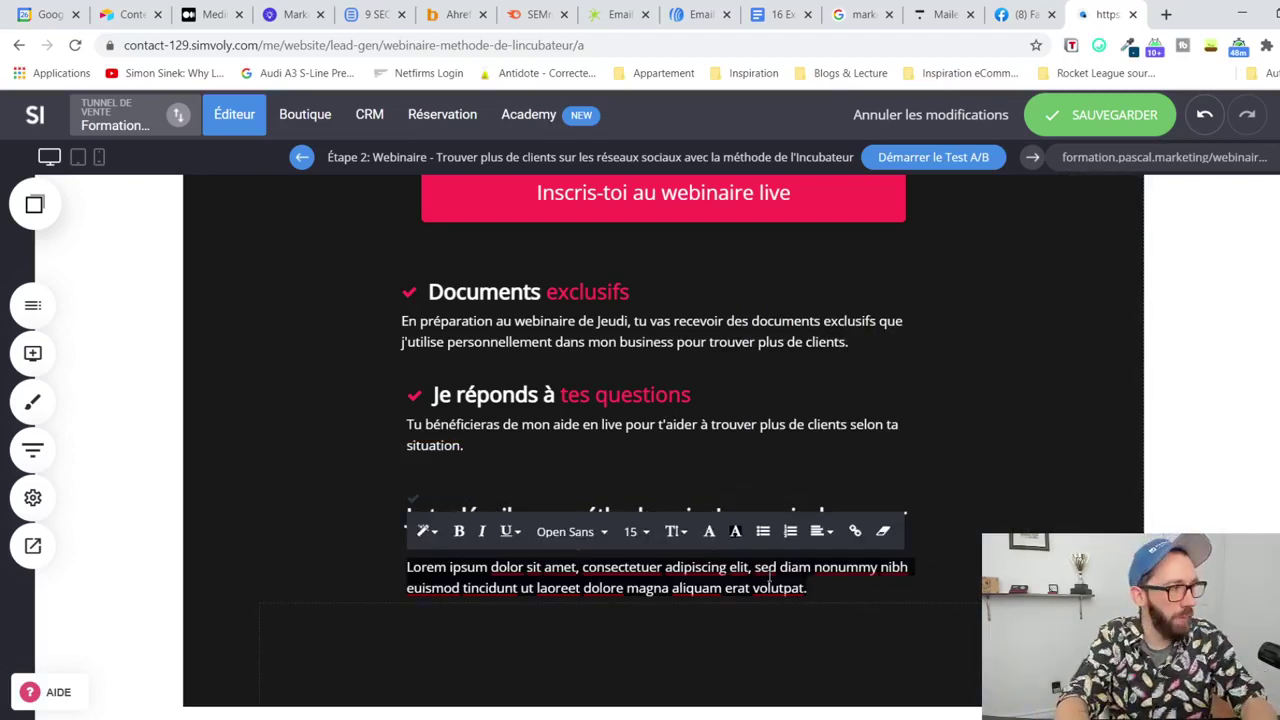
type("La m")
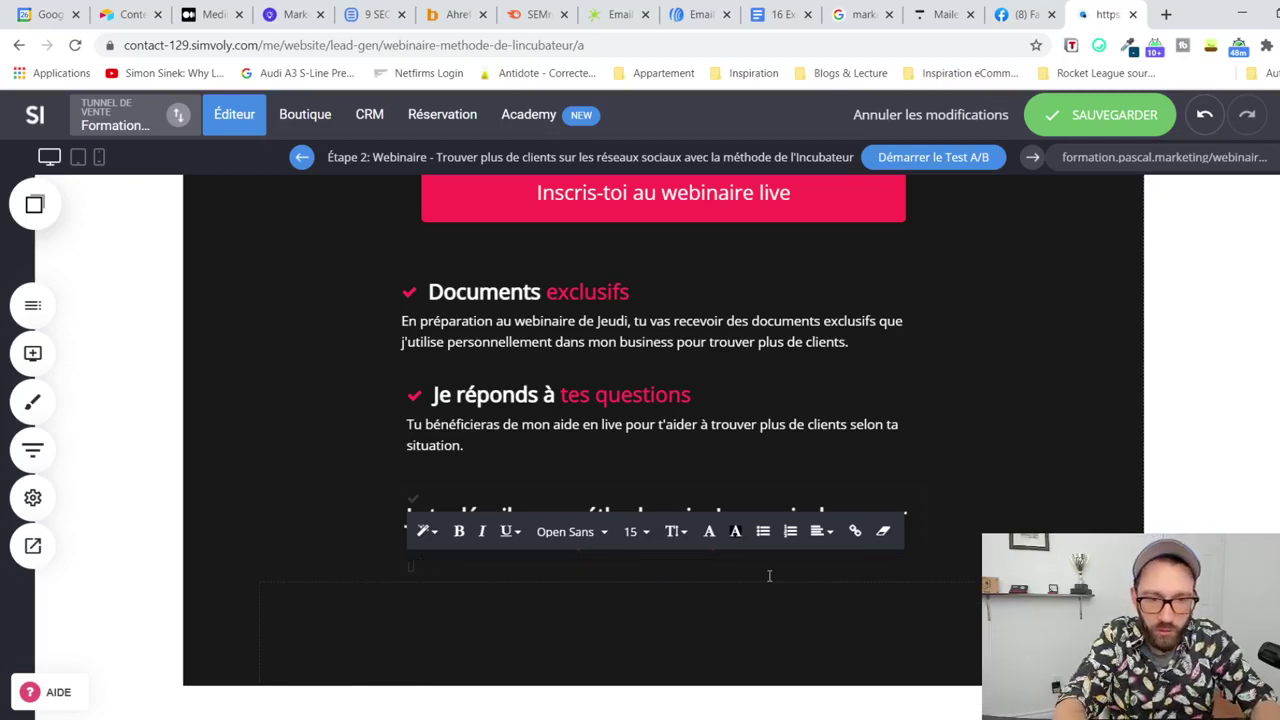
type("Je t'explique")
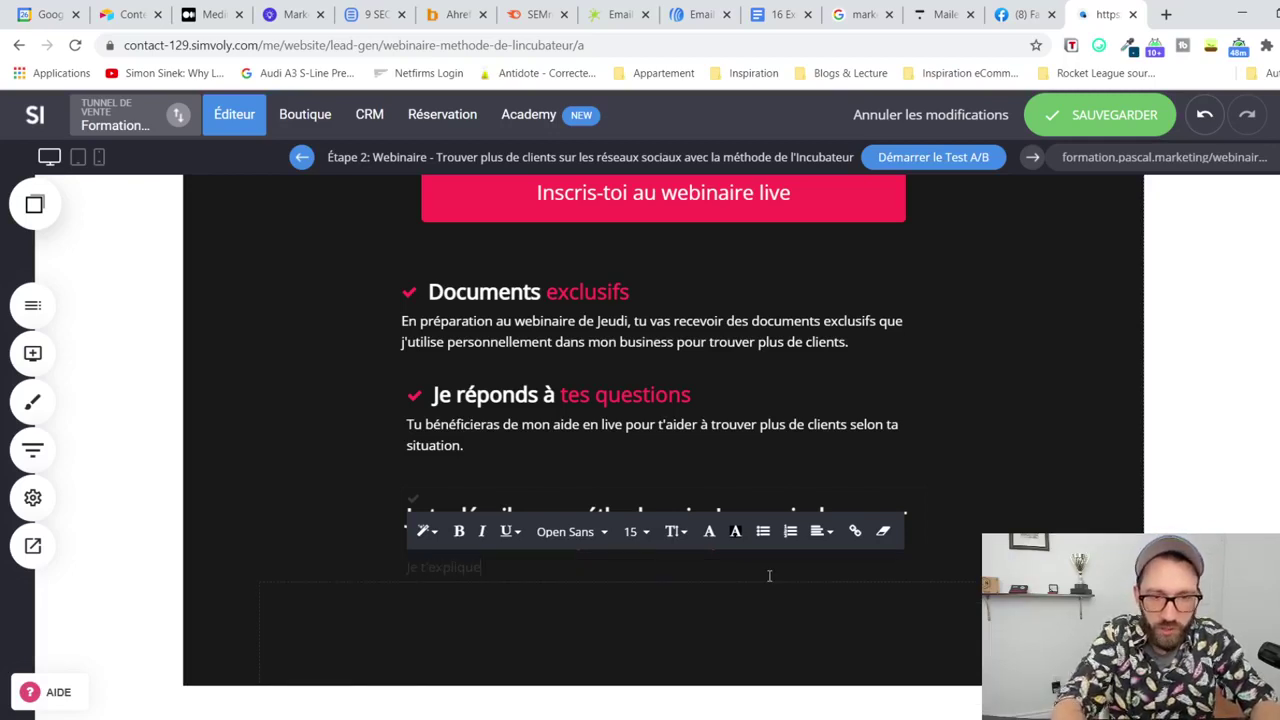
type(" exactement")
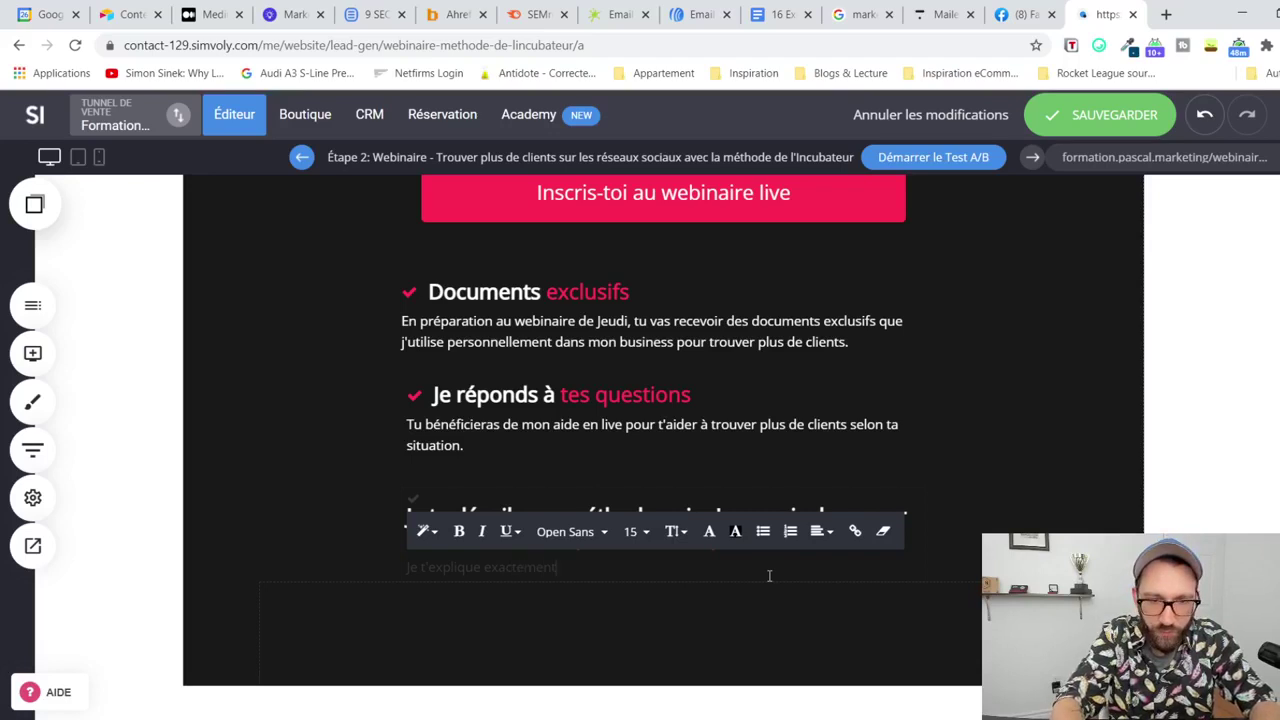
key("ctrl+a")
key("BackSpace")
type("Tu vas apprendre exactement comment utiliser")
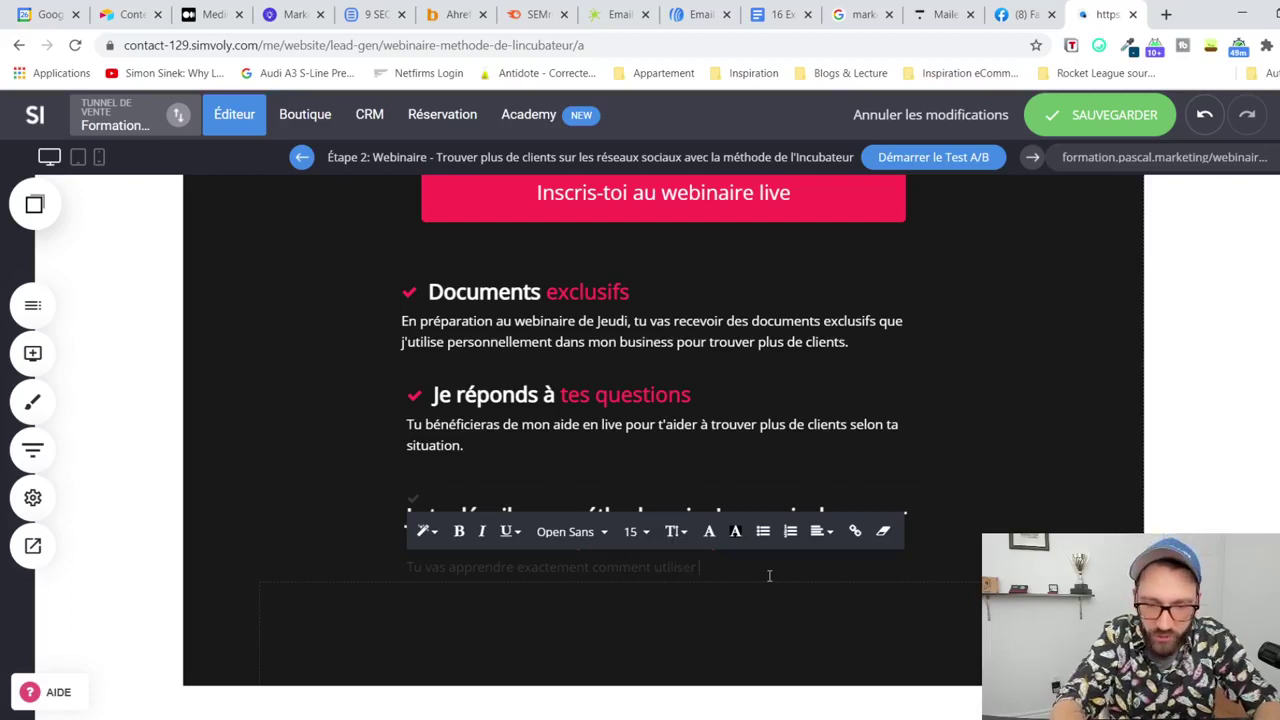
type(" la methode de")
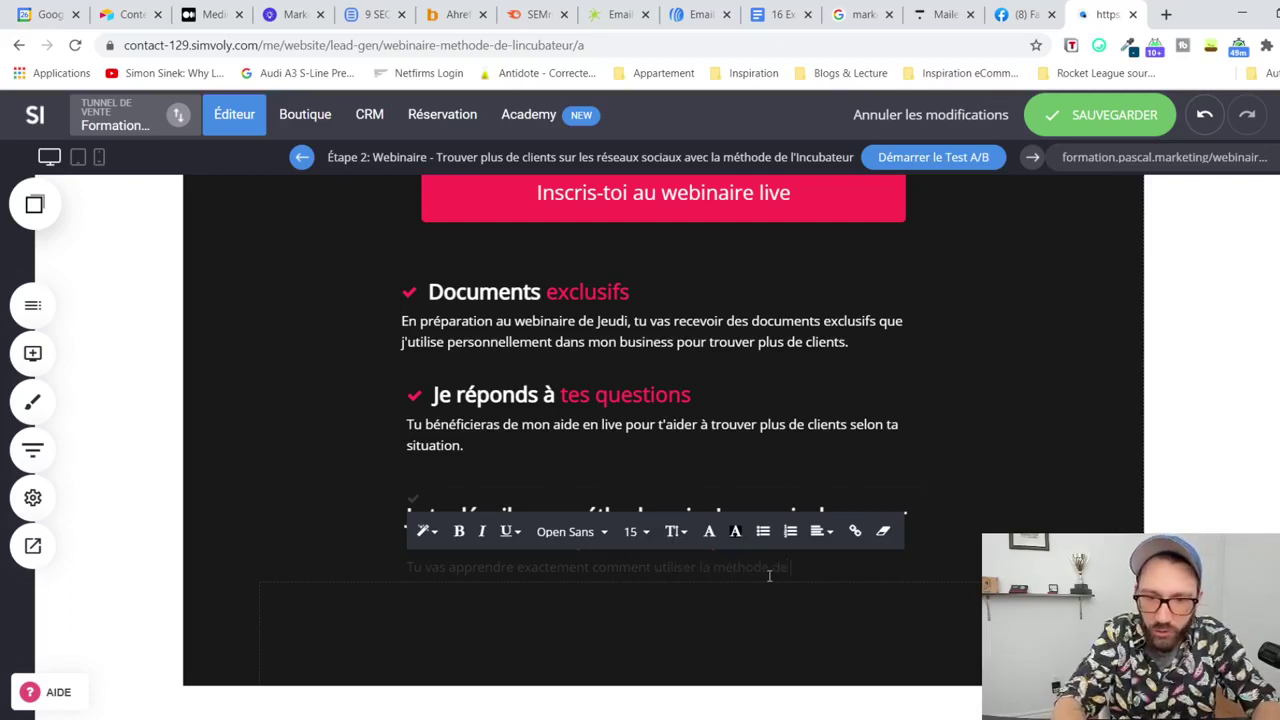
type(" l'Incubateur dans ton")
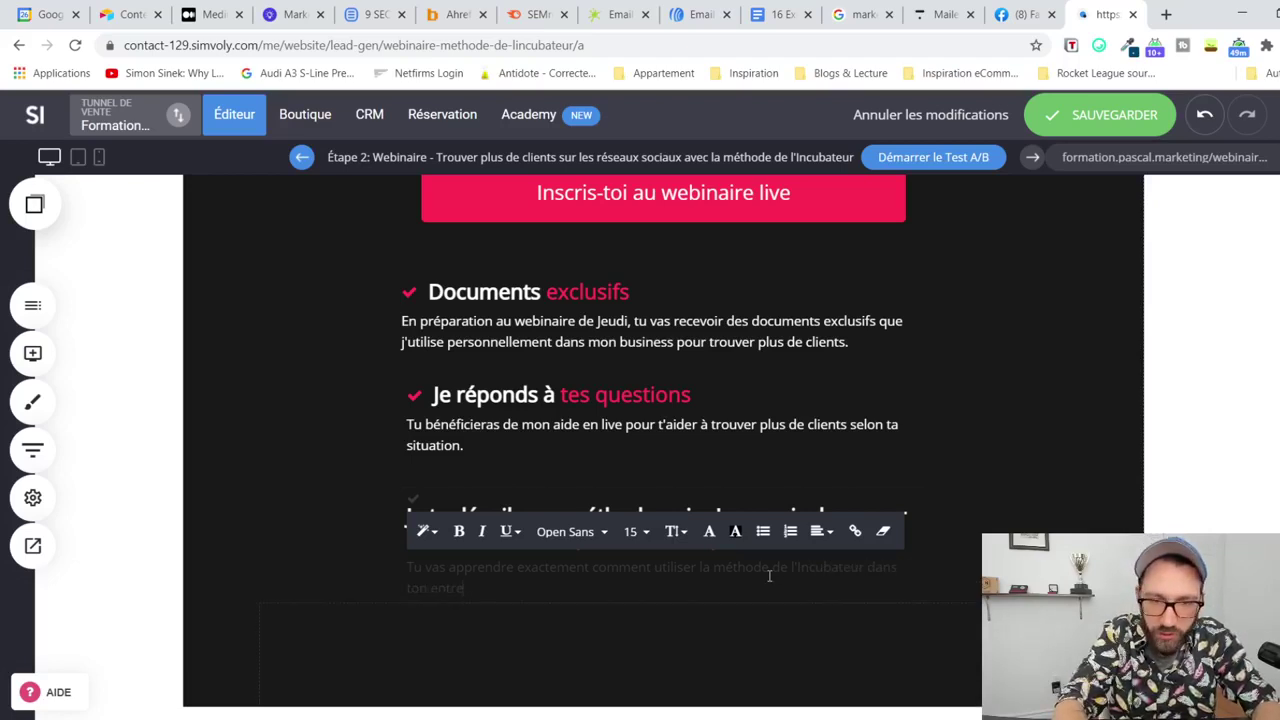
type(" entreprise pour augmenter")
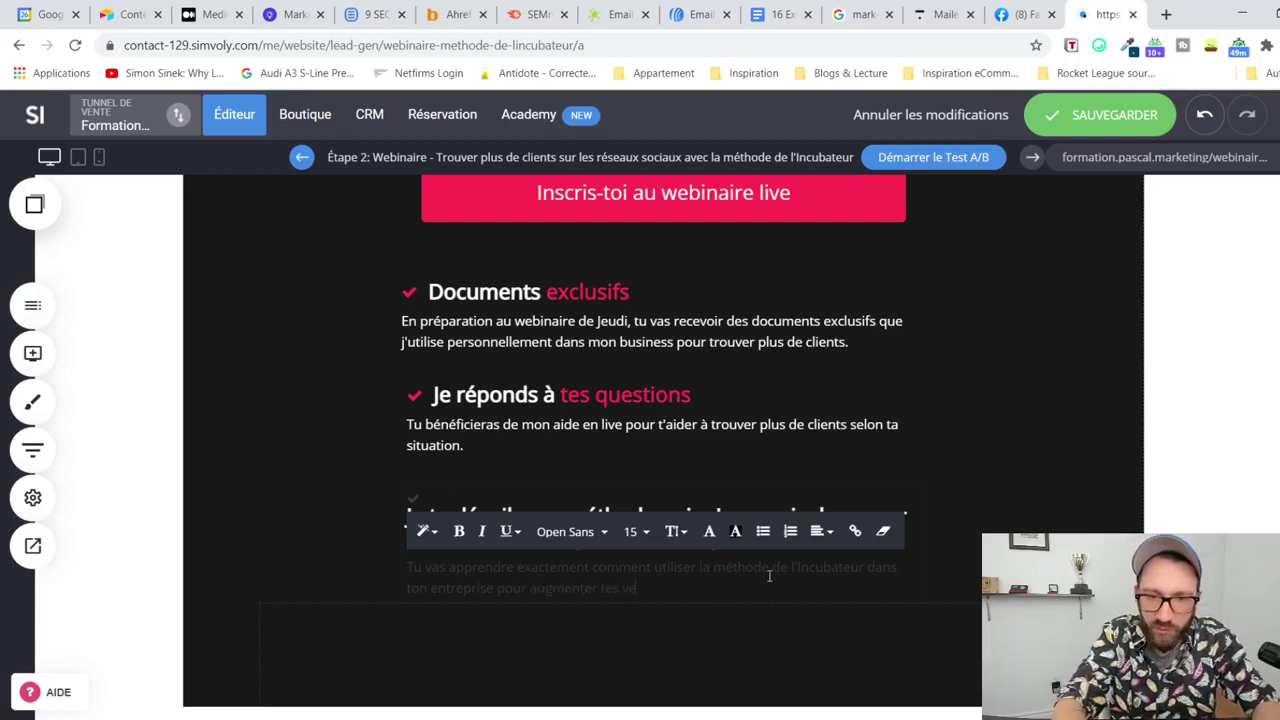
Step: Complete the third description with "tes ventes et devenir une référence dans ton domaine." and make its text white
type(" les ventes et ne plus te")
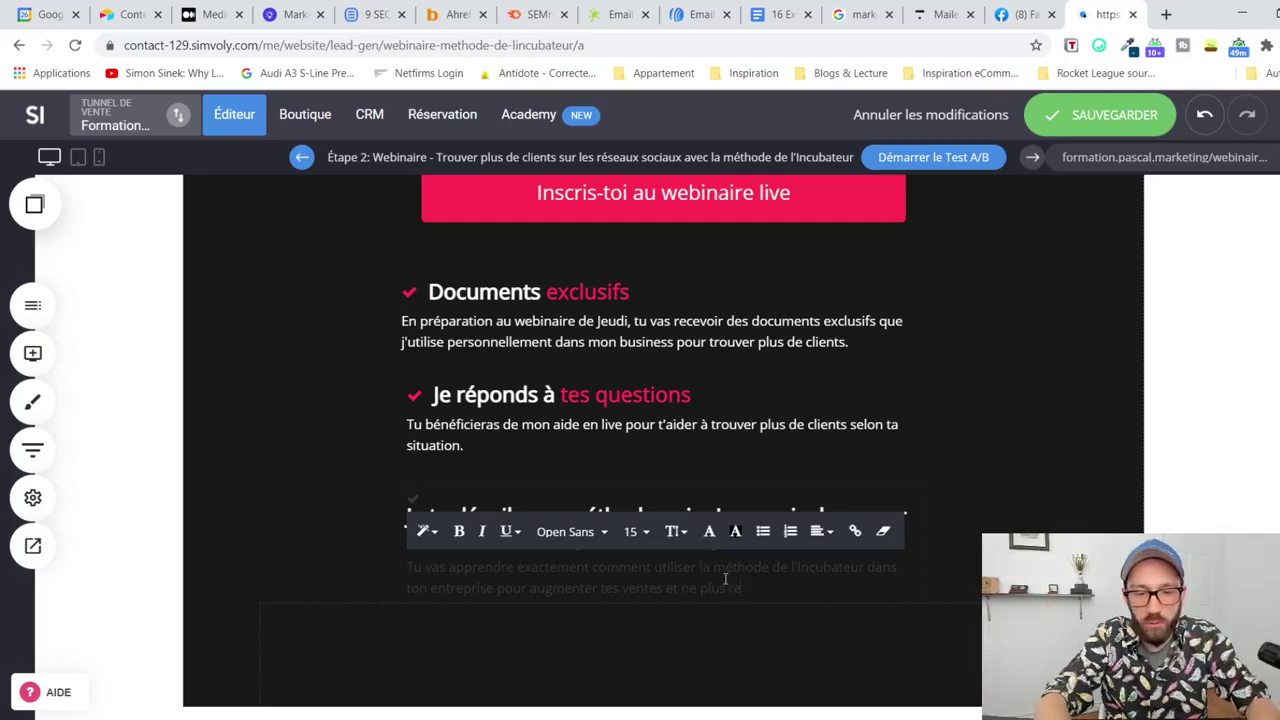
type("comme")
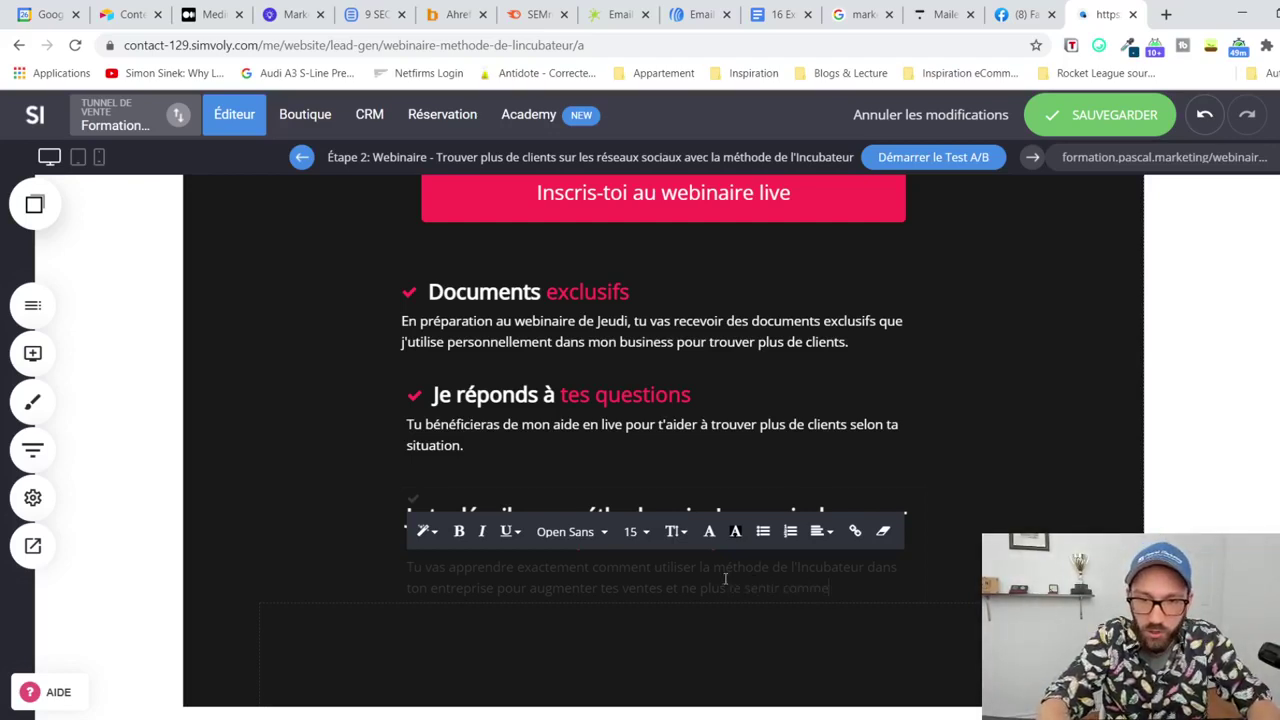
key("BackSpace")
key("BackSpace")
key("BackSpace")
key("BackSpace")
key("BackSpace")
key("BackSpace")
key("BackSpace")
key("BackSpace")
key("BackSpace")
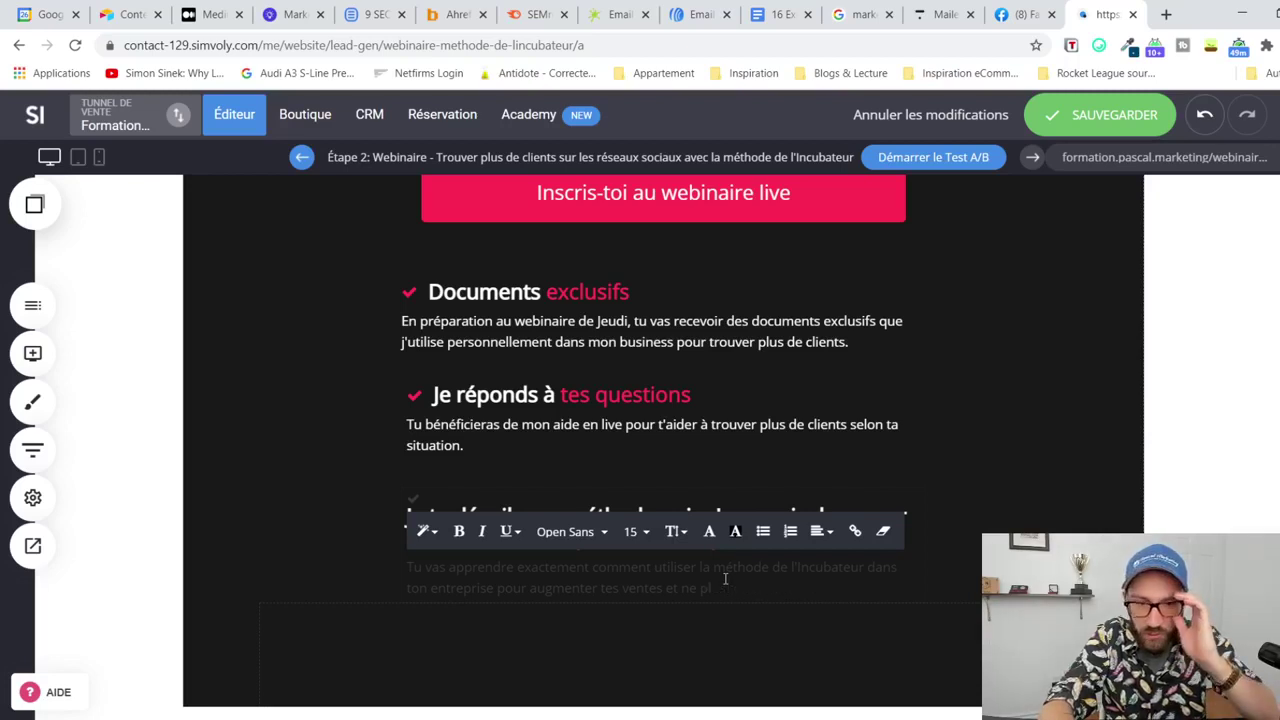
key("BackSpace")
key("BackSpace")
key("BackSpace")
key("BackSpace")
key("BackSpace")
key("BackSpace")
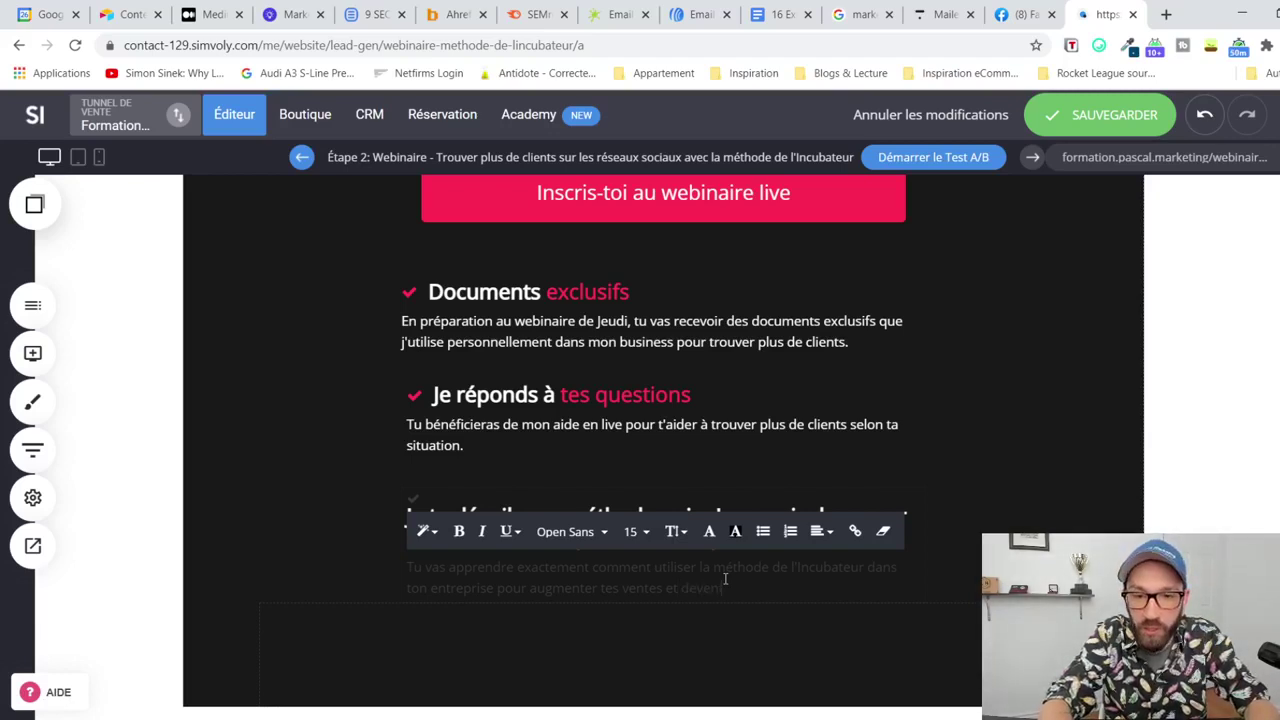
type("devenir une référence dan")
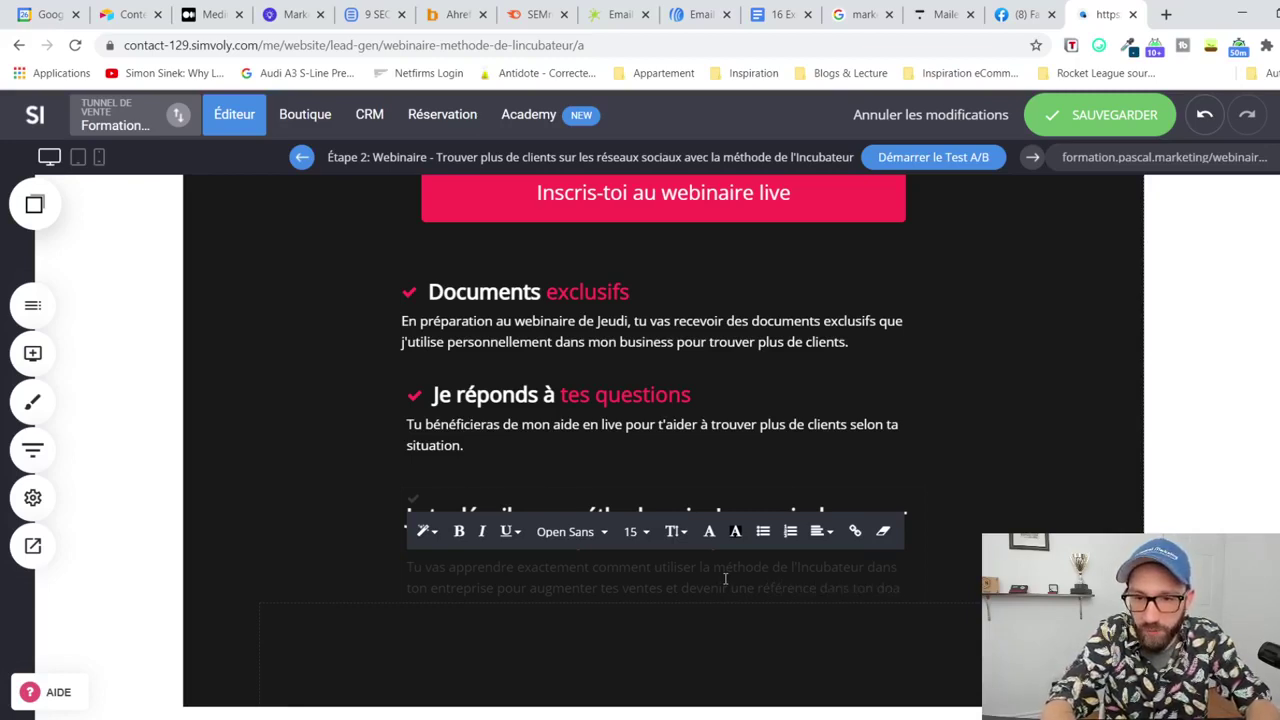
type("s ton doma")
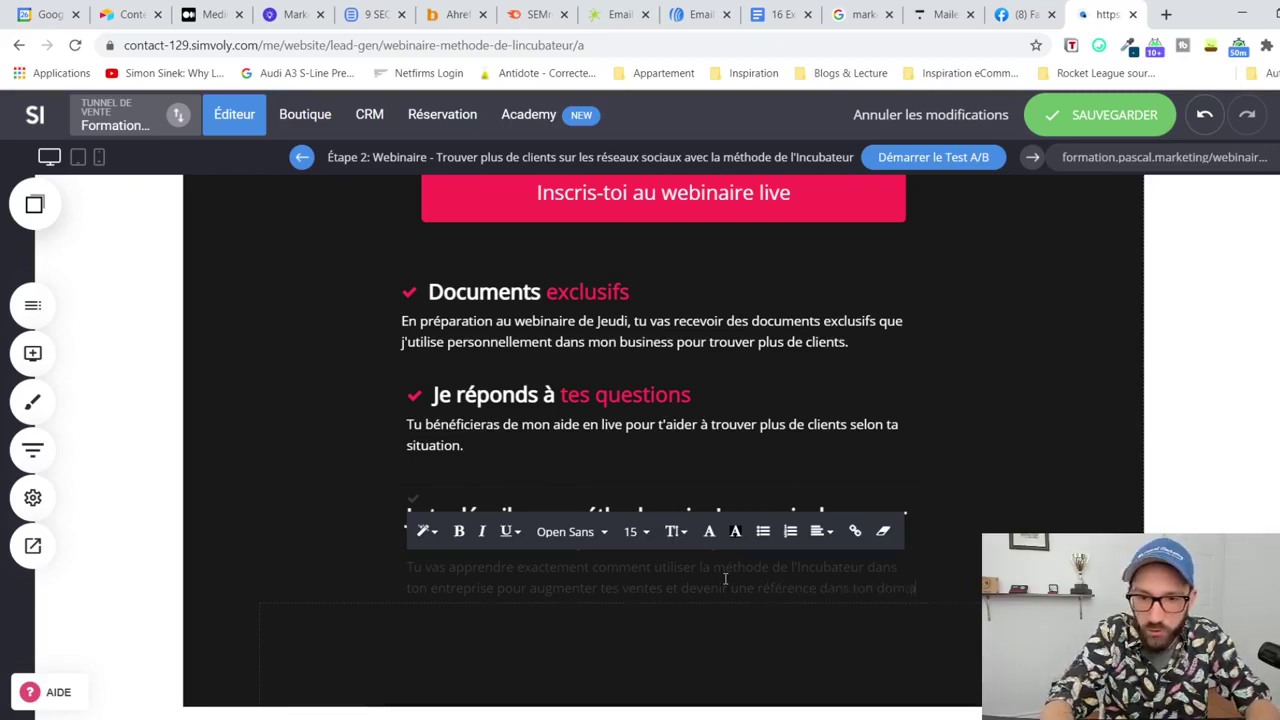
type("ine.")
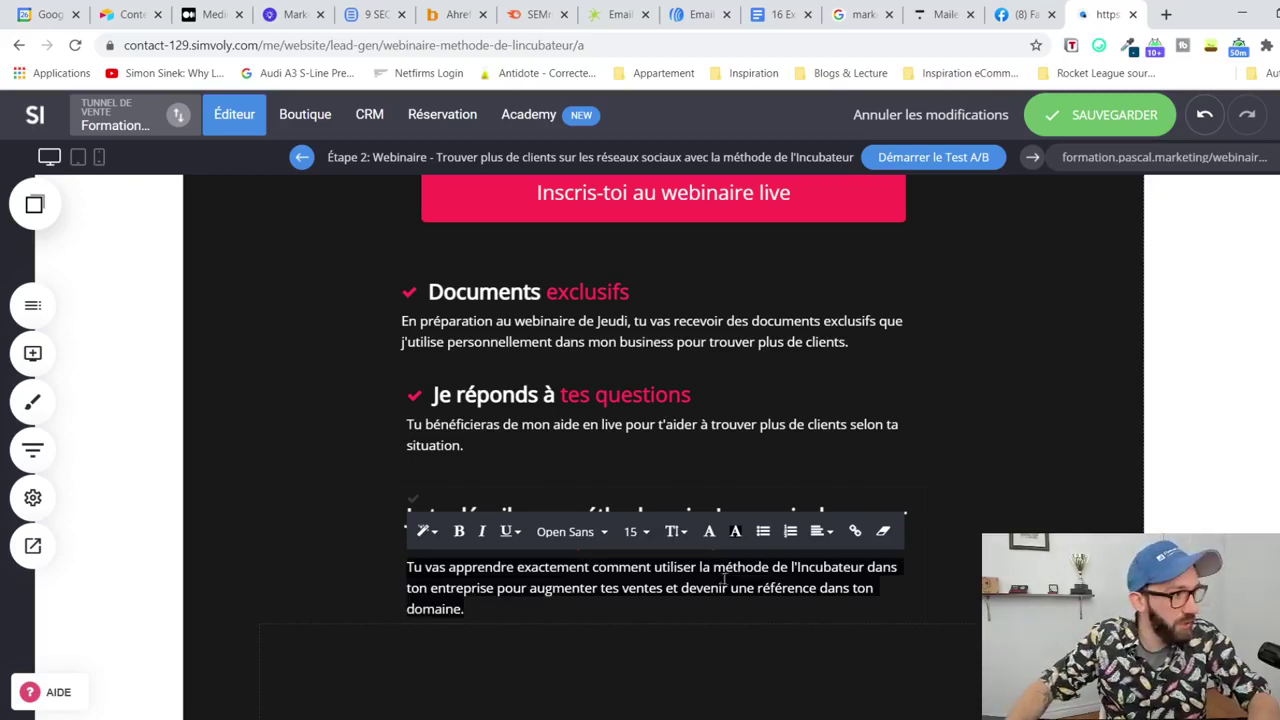
left_click(710, 535)
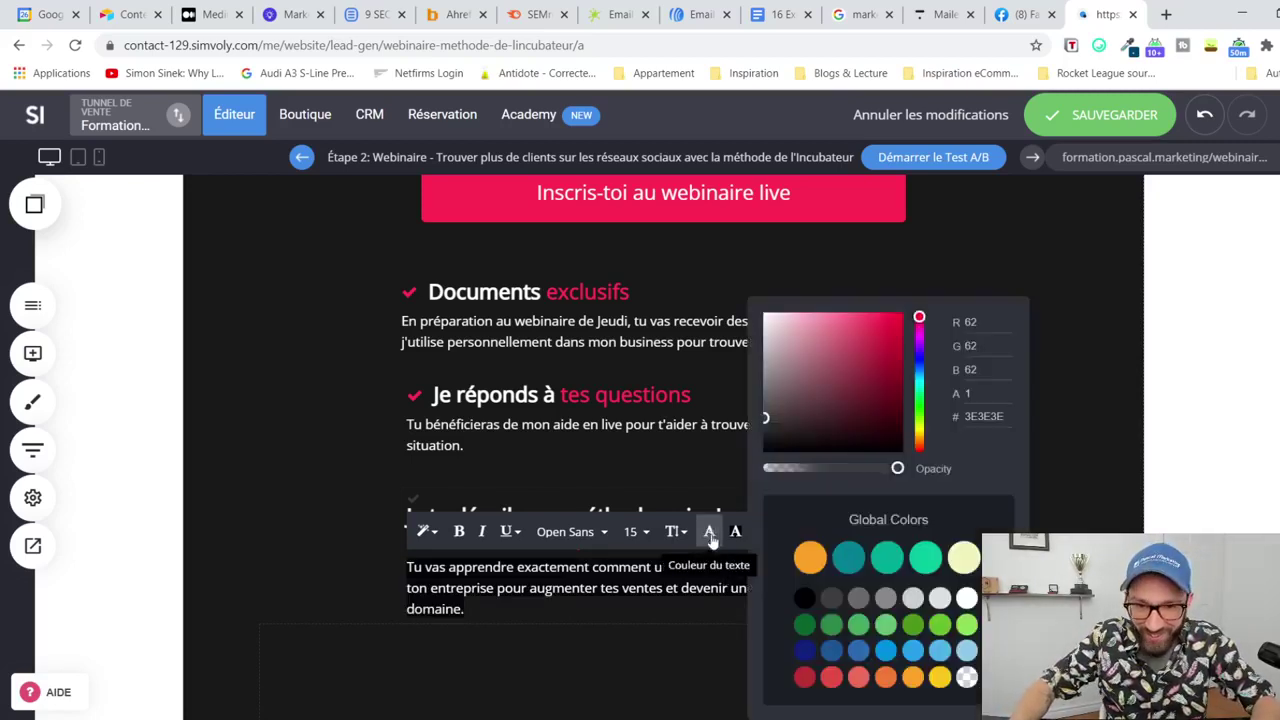
left_click(327, 565)
Step: Set the icon color of the third benefit's checkmark to FF2D55
left_click(414, 500)
left_click(507, 466)
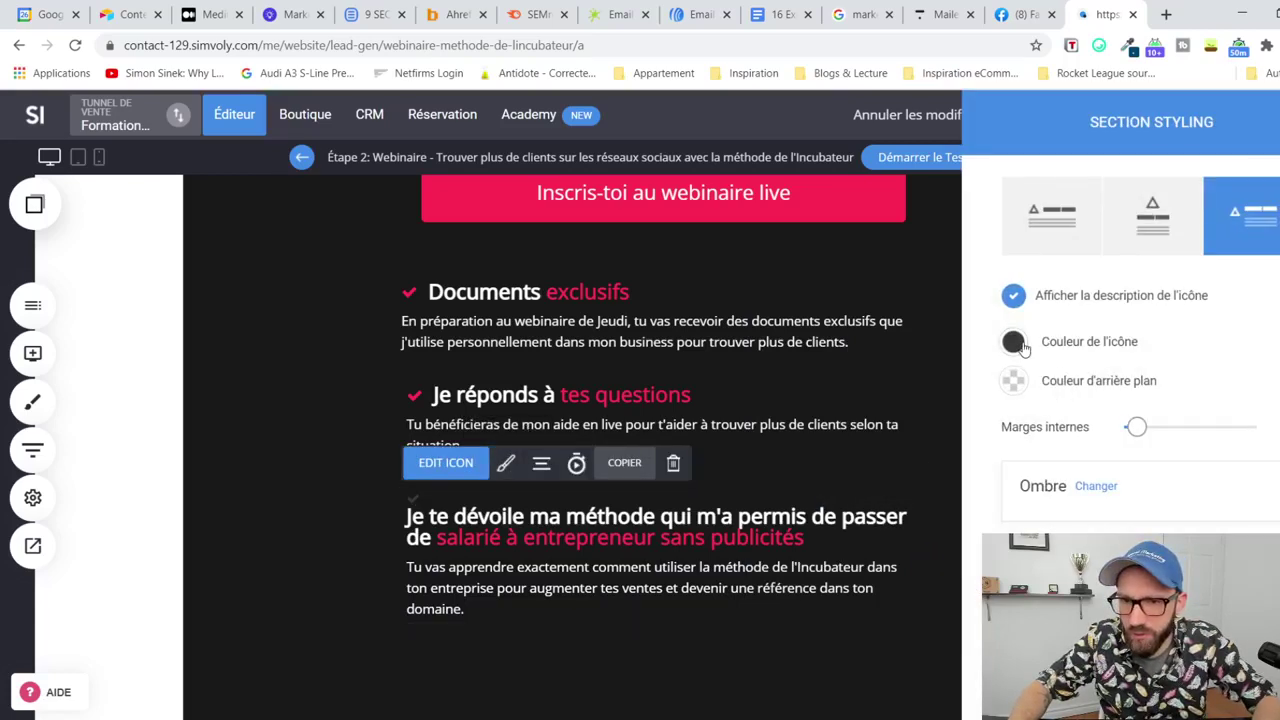
left_click(1013, 343)
double_click(1227, 416)
type("FF2D55")
left_click(828, 507)
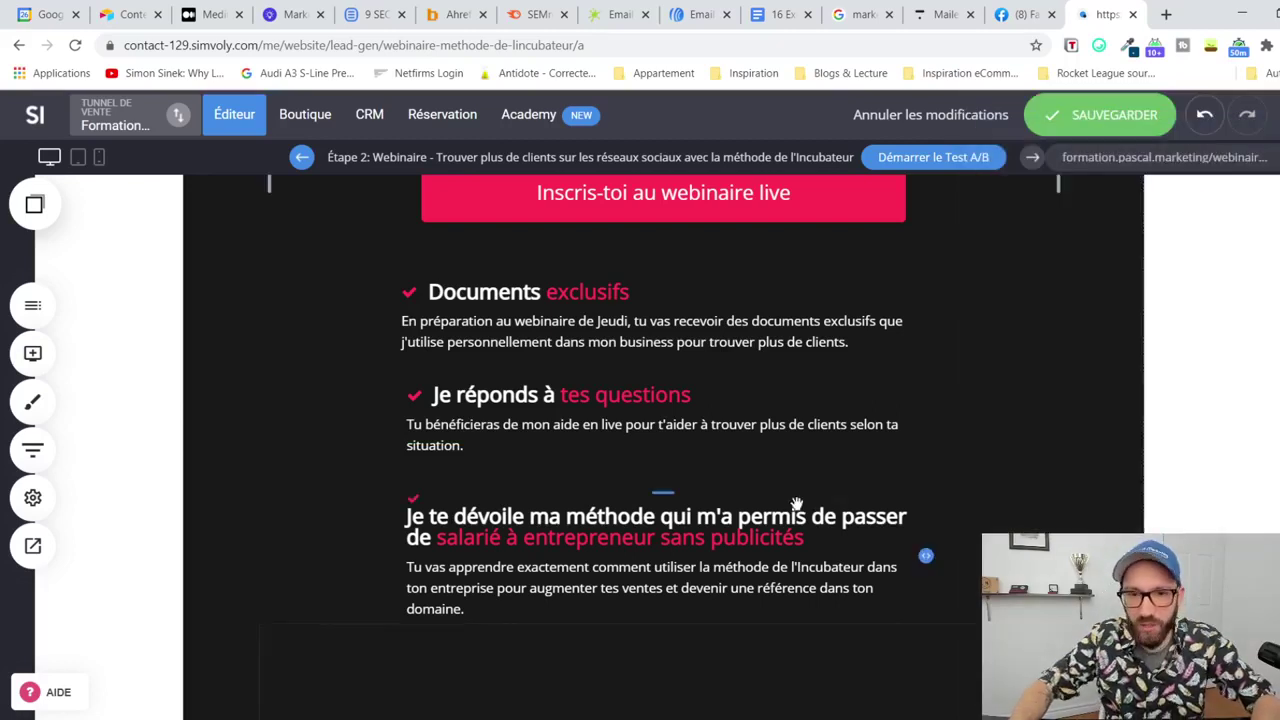
double_click(778, 530)
left_click(828, 480)
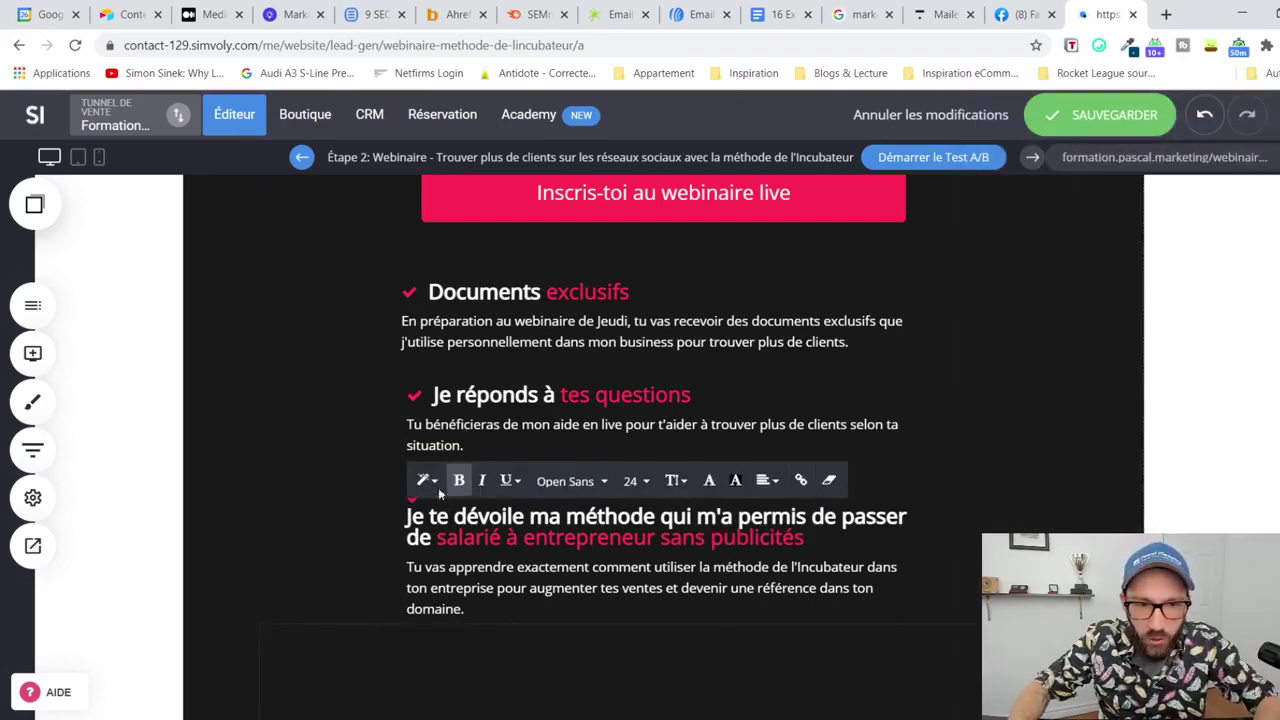
left_click(551, 515)
left_click(465, 464)
left_click(780, 274)
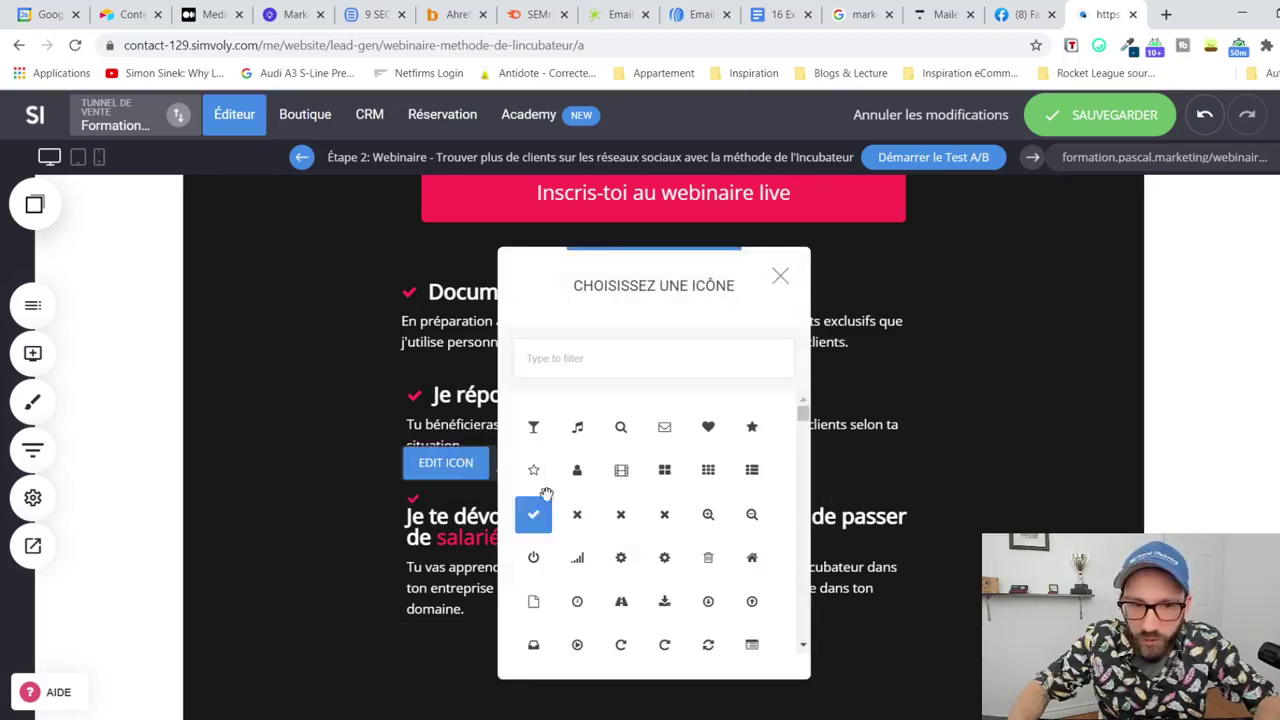
Step: Change the third icon section's layout so the checkmark sits beside its heading, and save the page
left_click(505, 463)
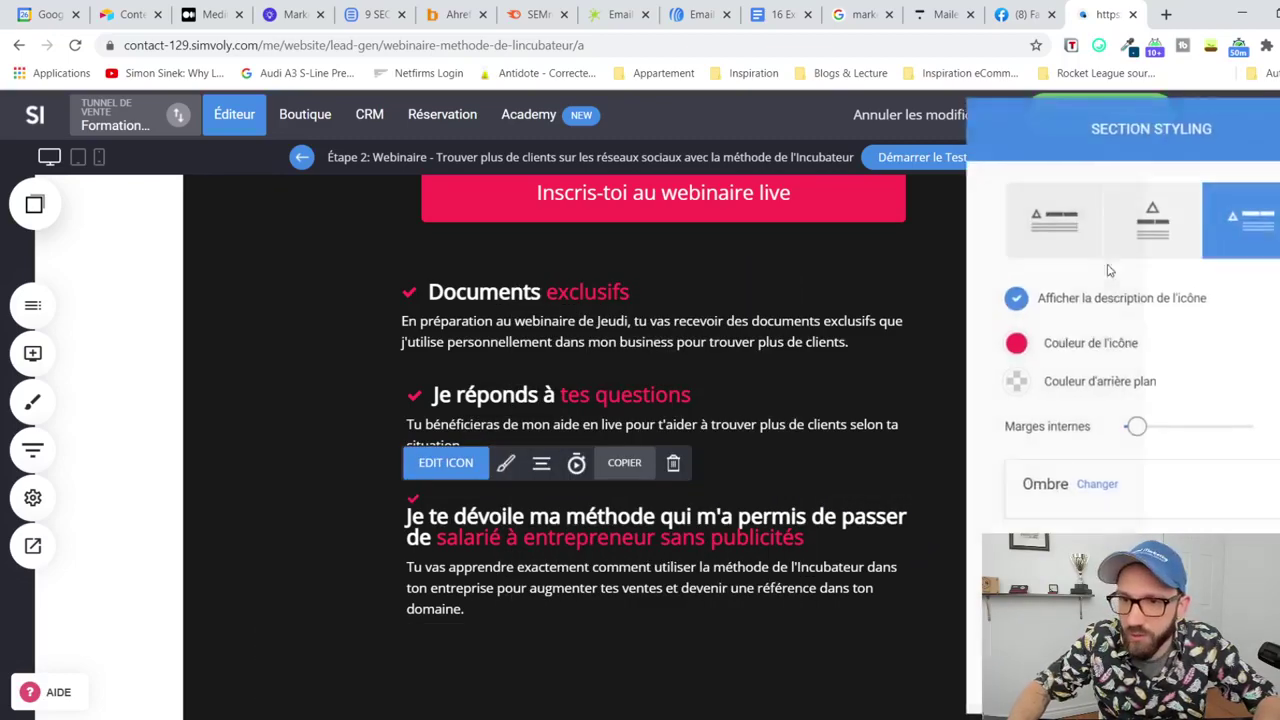
left_click(727, 610)
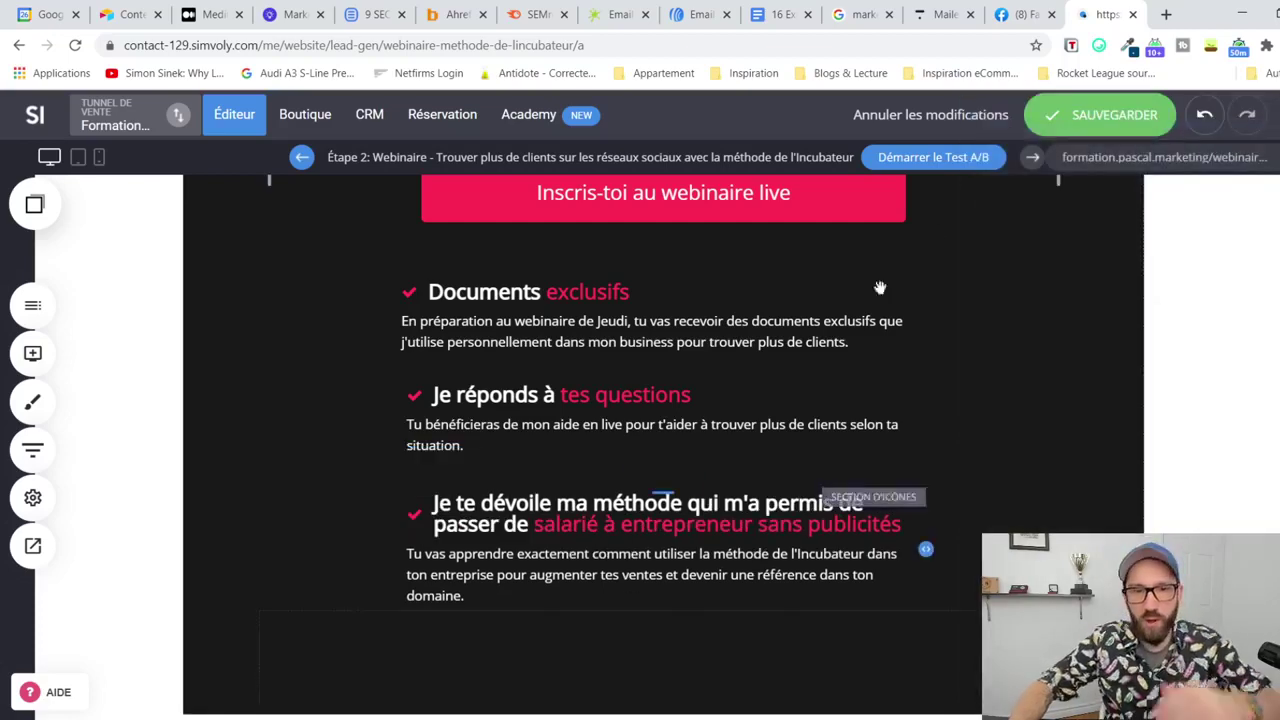
left_click(1112, 116)
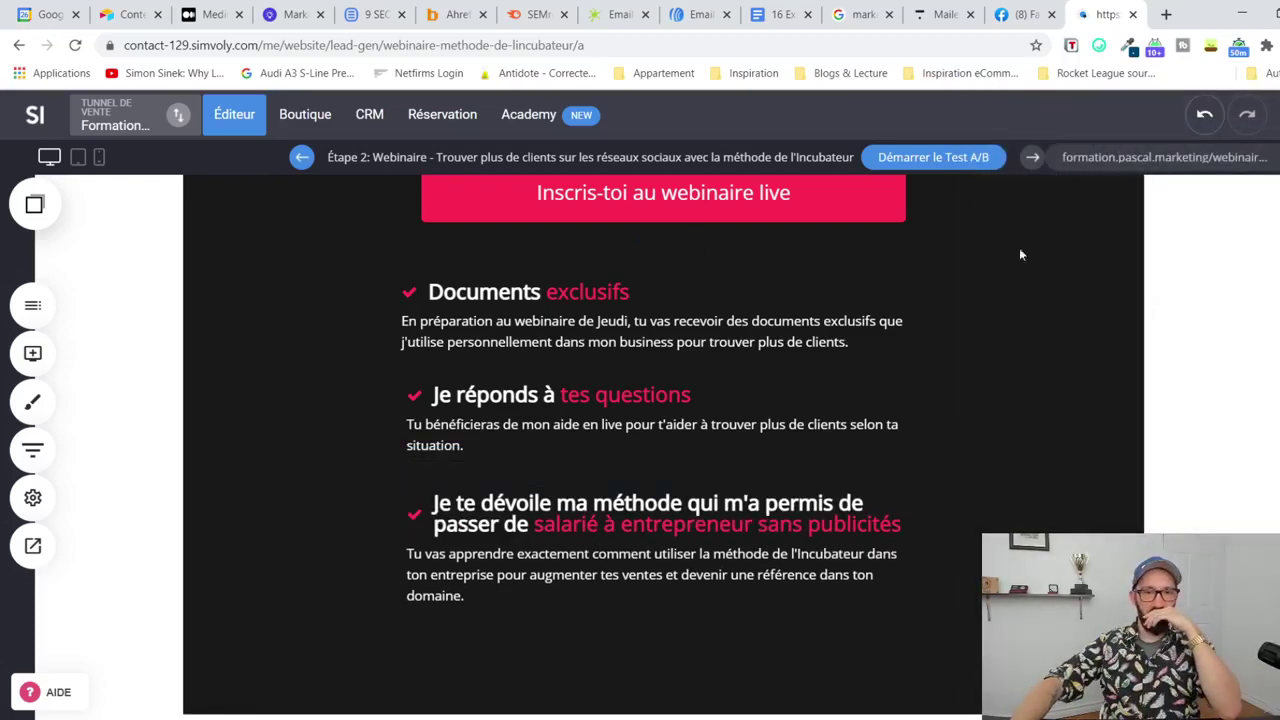
Step: Look over the rest of the page down to "The Program" block and its weekly schedule
scroll(989, 373, "up", 8)
scroll(991, 371, "down", 10)
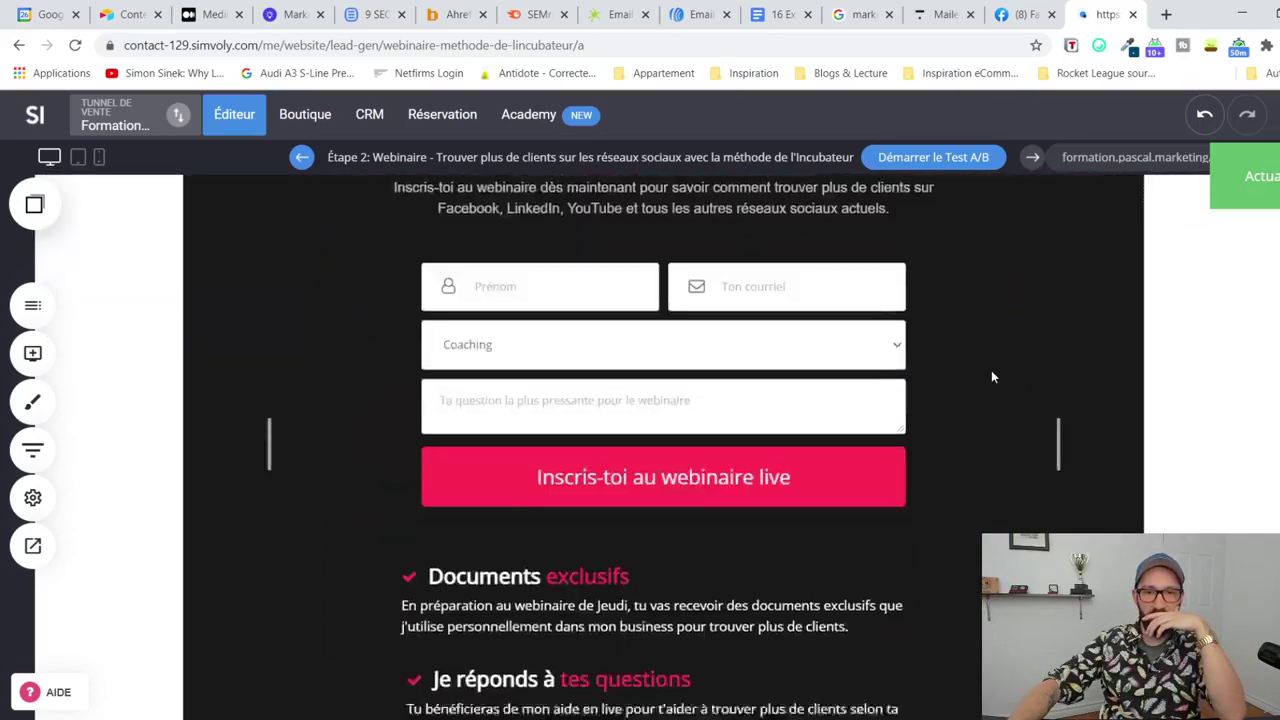
scroll(991, 371, "down", 10)
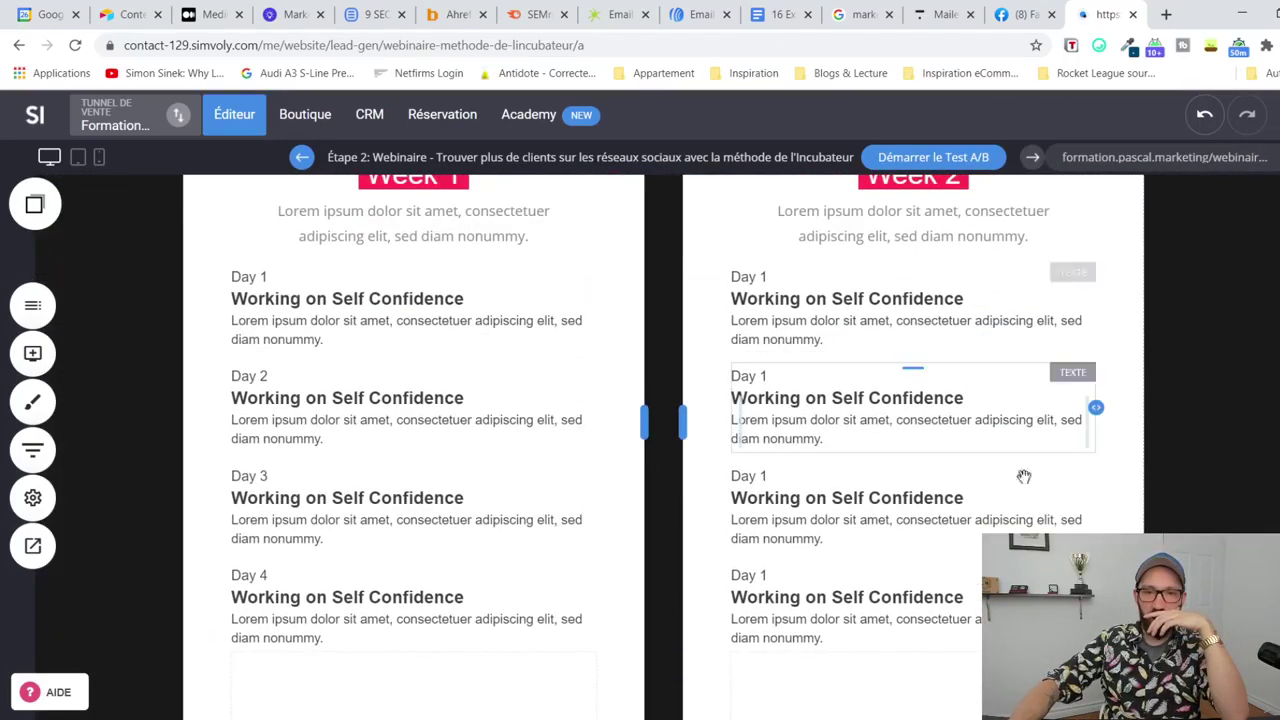
scroll(1110, 400, "up", 3)
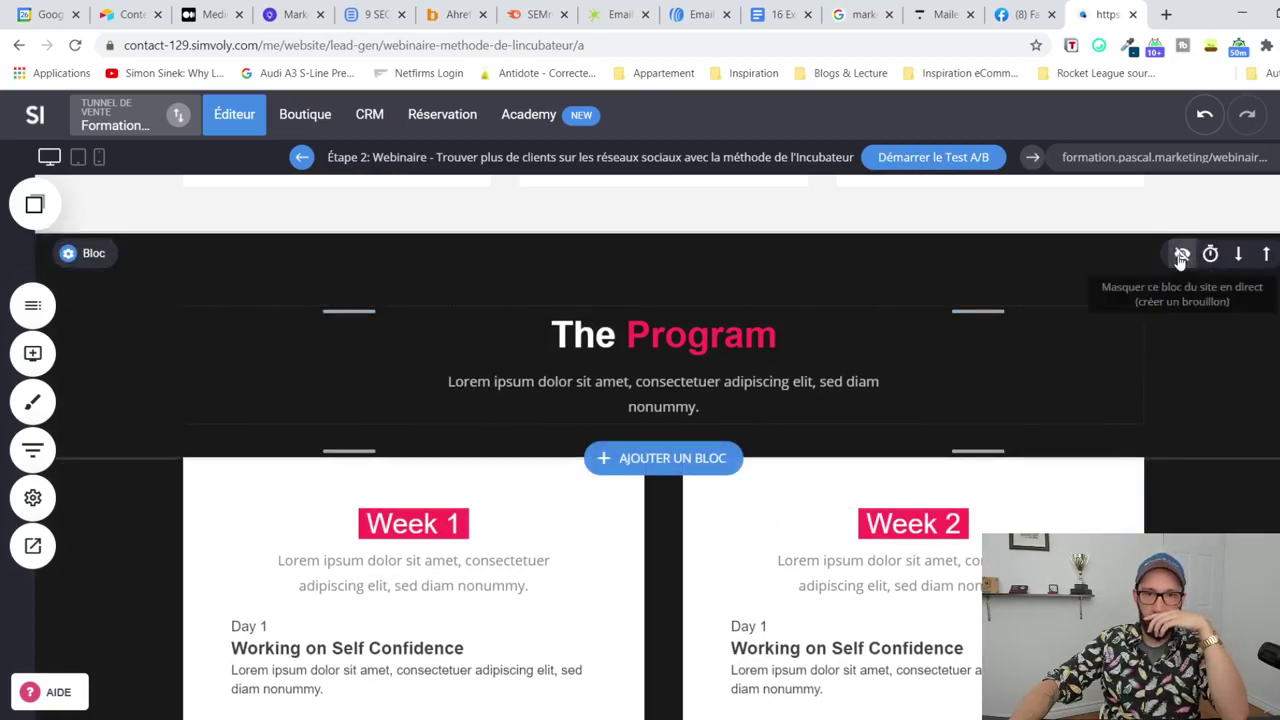
scroll(1181, 257, "up", 4)
scroll(1123, 349, "down", 5)
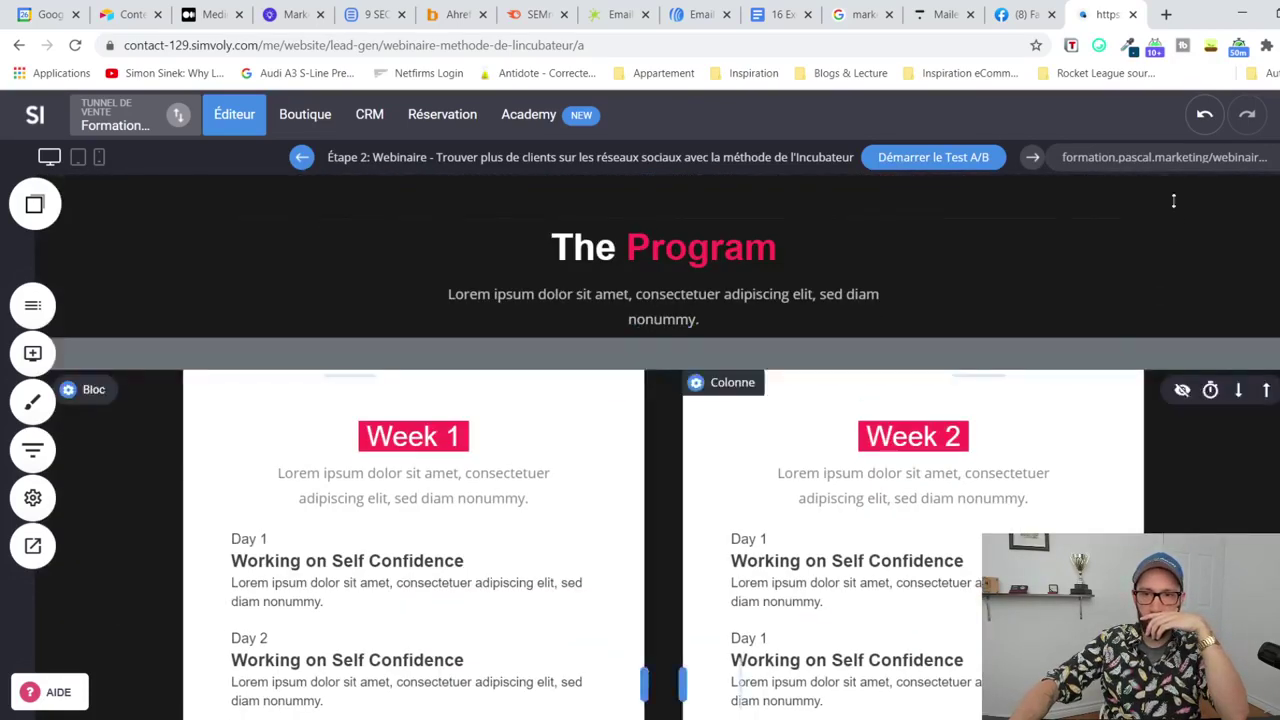
Step: Look over the weekly schedule and testimonials, and try hiding the weekly schedule block
scroll(1175, 215, "up", 1)
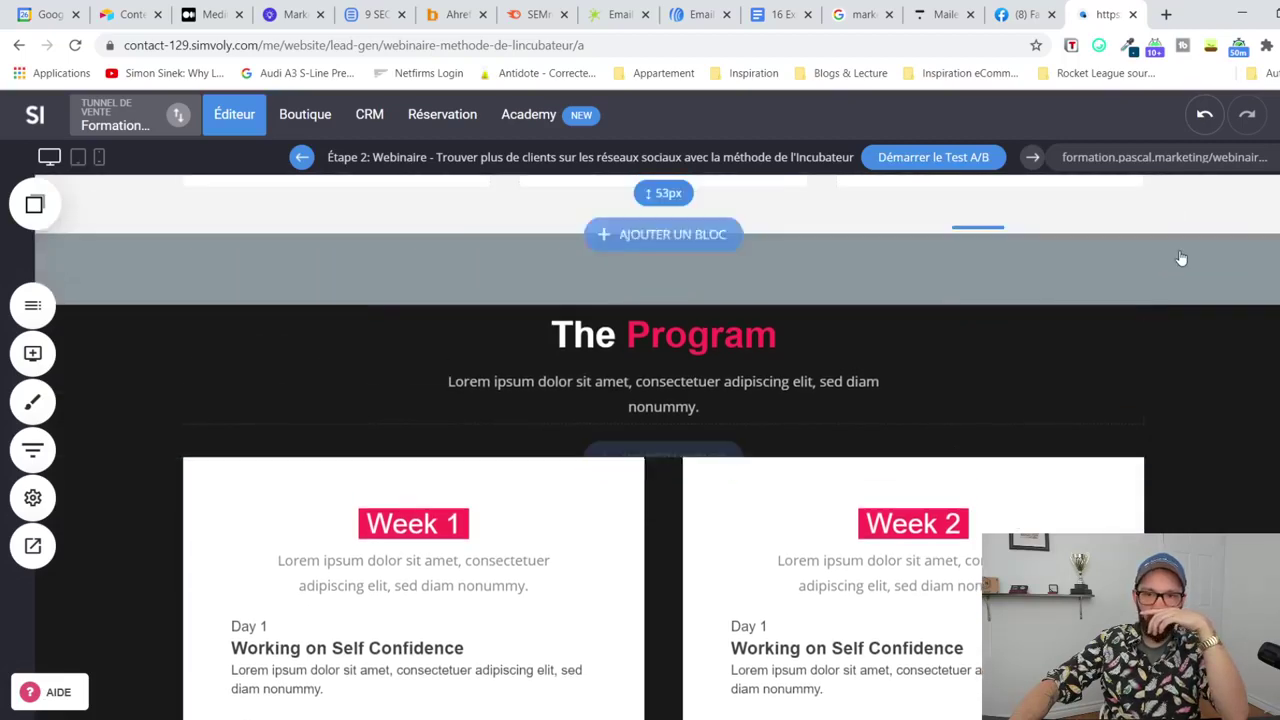
scroll(1177, 257, "down", 8)
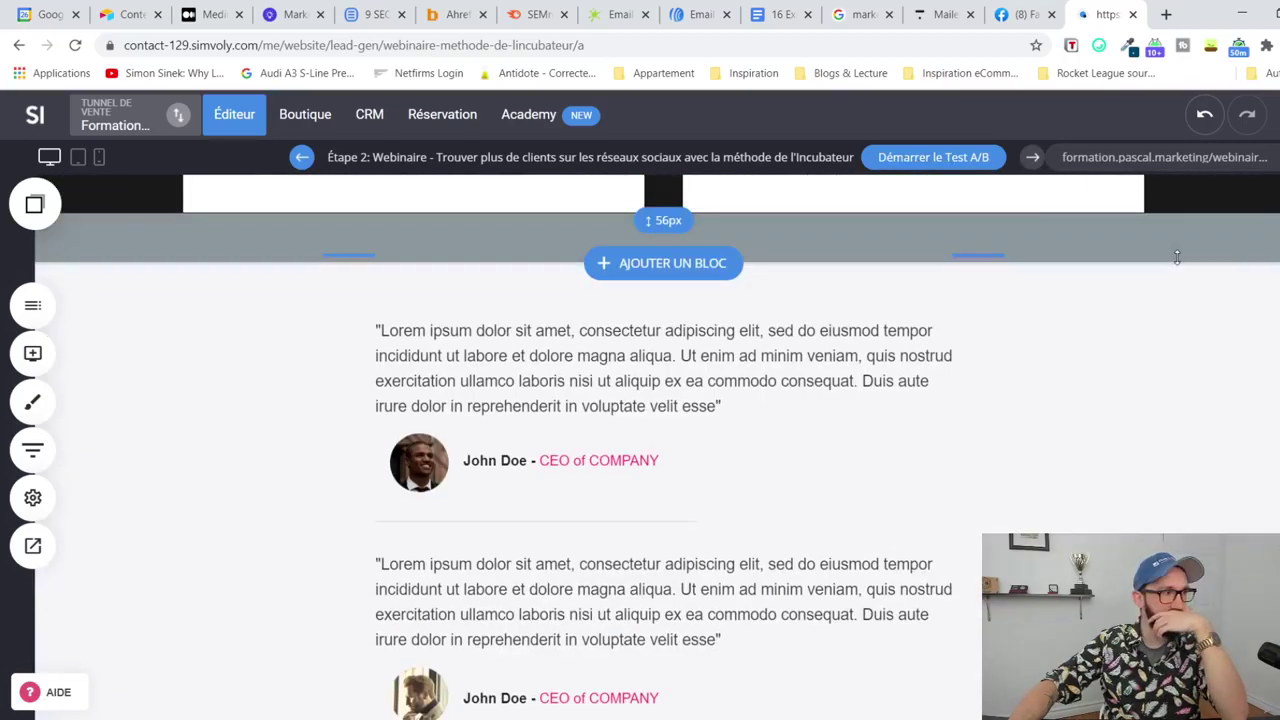
scroll(1172, 262, "down", 3)
scroll(1171, 263, "up", 10)
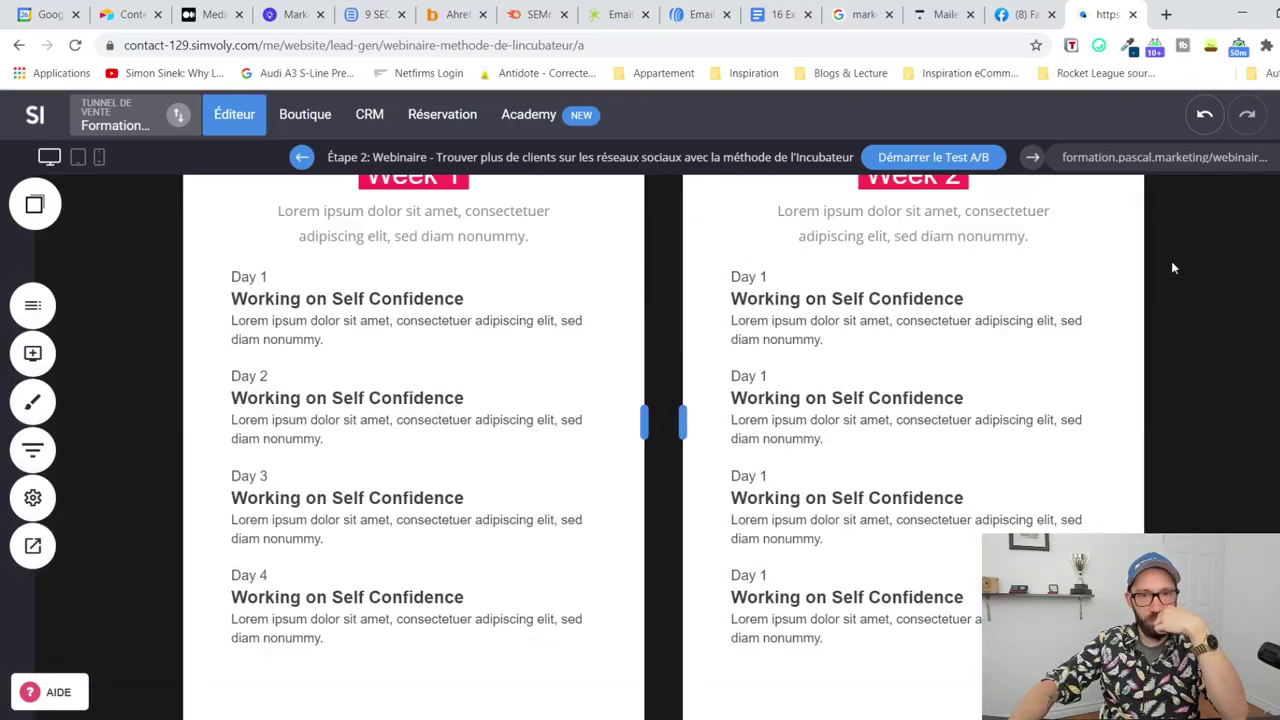
left_click(1182, 477)
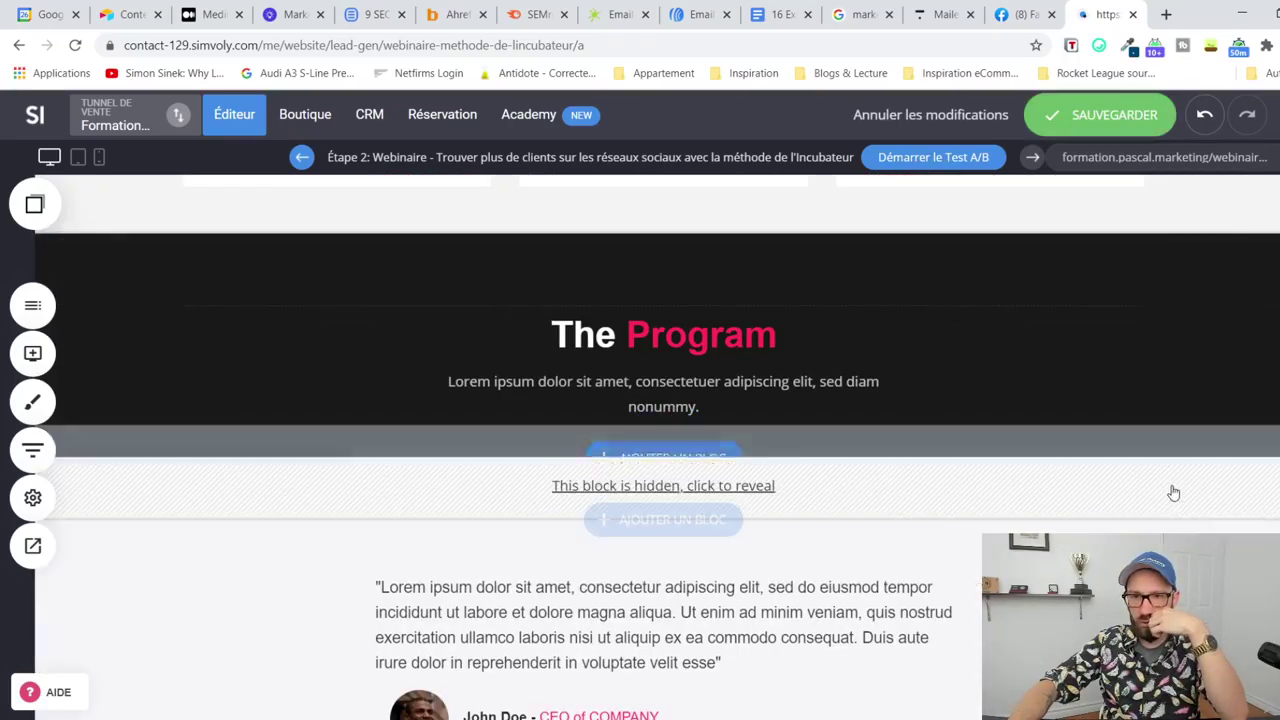
left_click(1172, 487)
Step: Reduce the weekly schedule block to one column and shrink the spacing above the "Week 1" title
scroll(1160, 487, "down", 2)
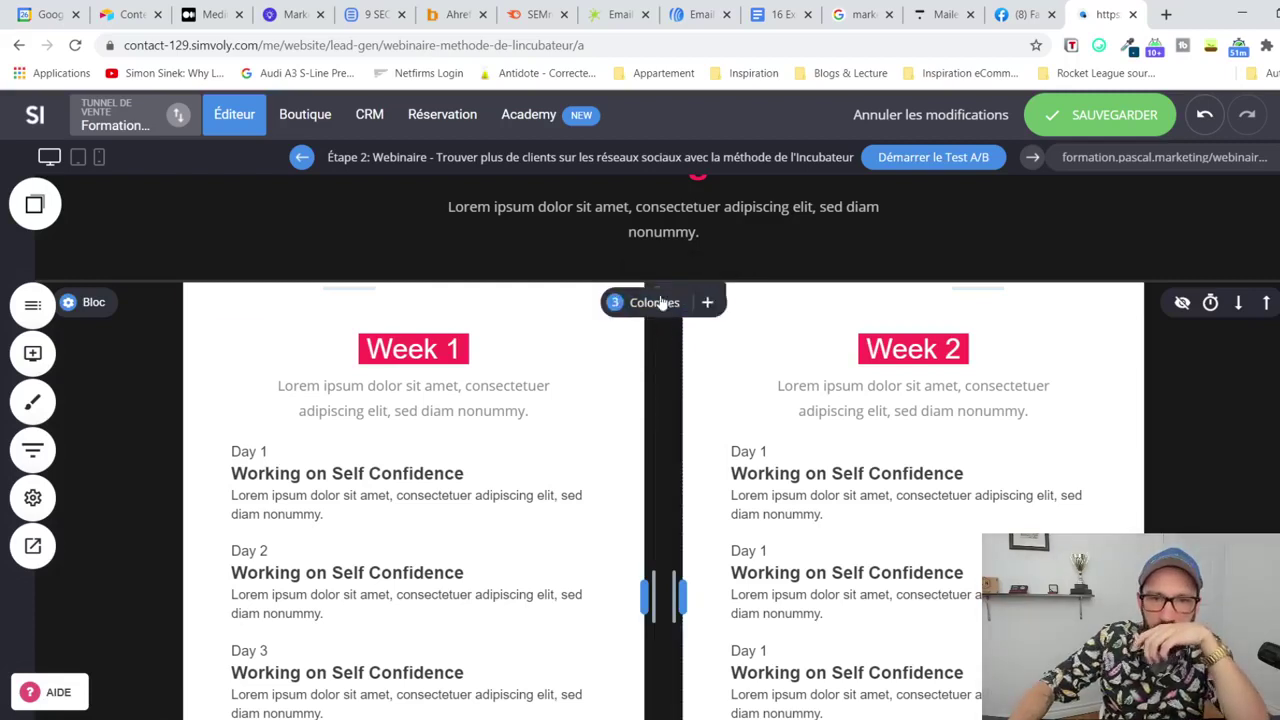
left_click(652, 302)
left_click(641, 386)
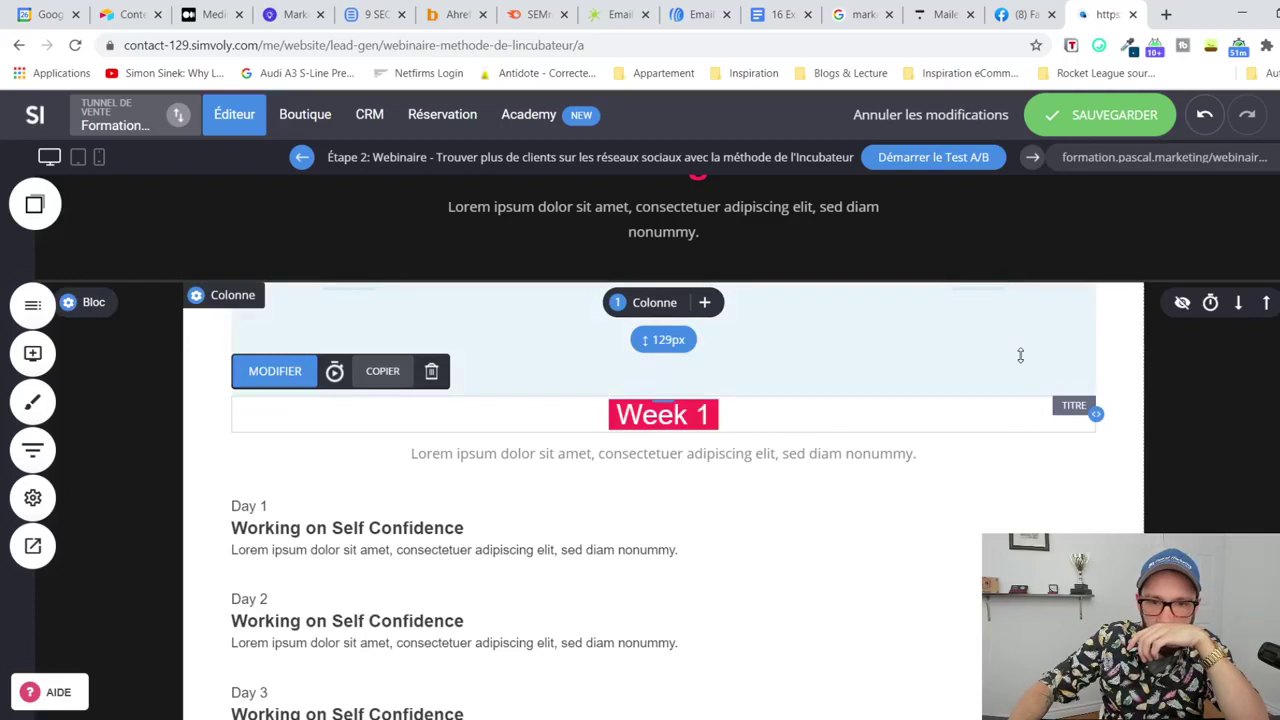
left_click_drag(1020, 355, 1023, 286)
Step: Delete the empty spacer between the Day 4 entry and the "Week 2" title
scroll(834, 423, "down", 5)
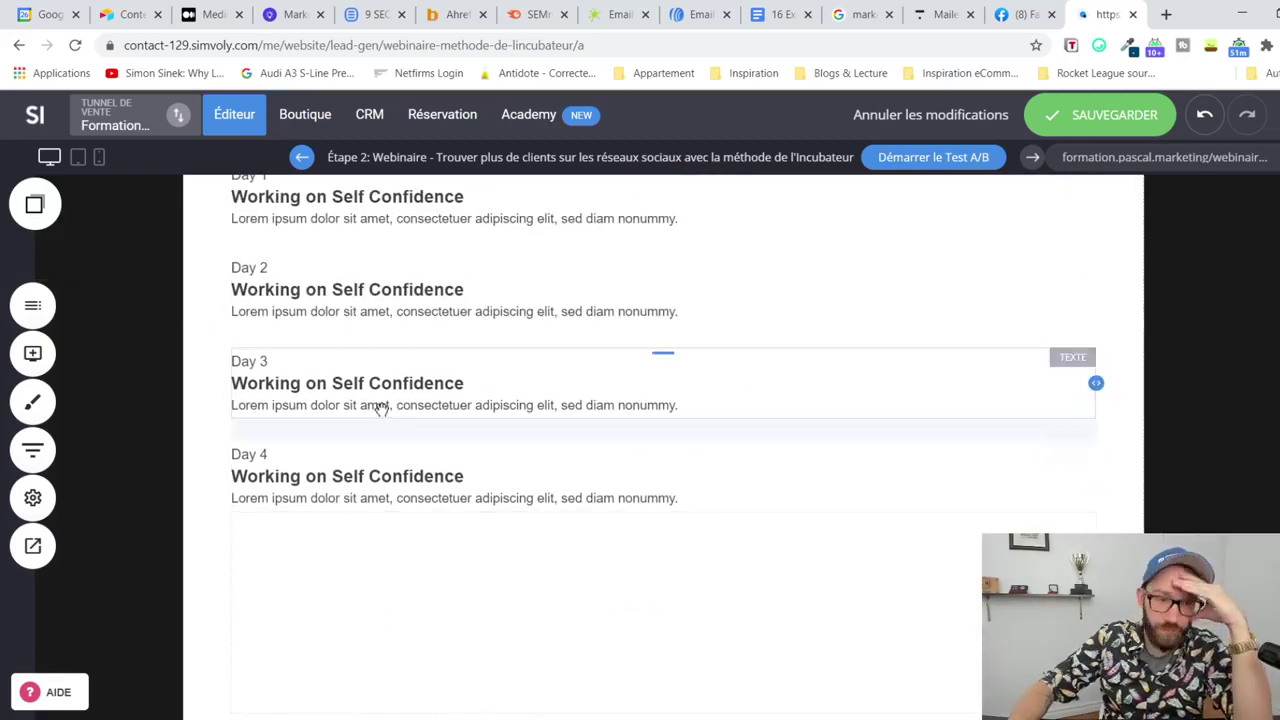
mouse_move(654, 448)
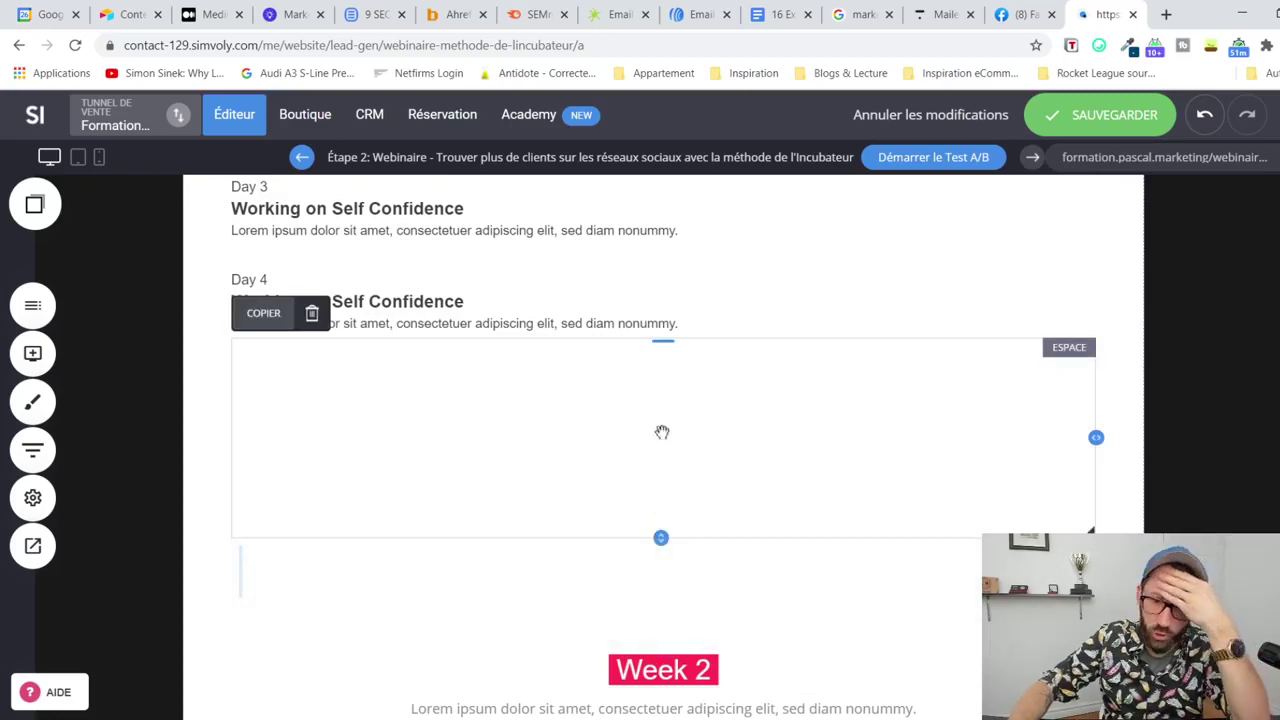
left_click(313, 313)
left_click(726, 432)
Step: Hide "The Program" heading block and the weekly schedule block below it
scroll(1171, 300, "up", 8)
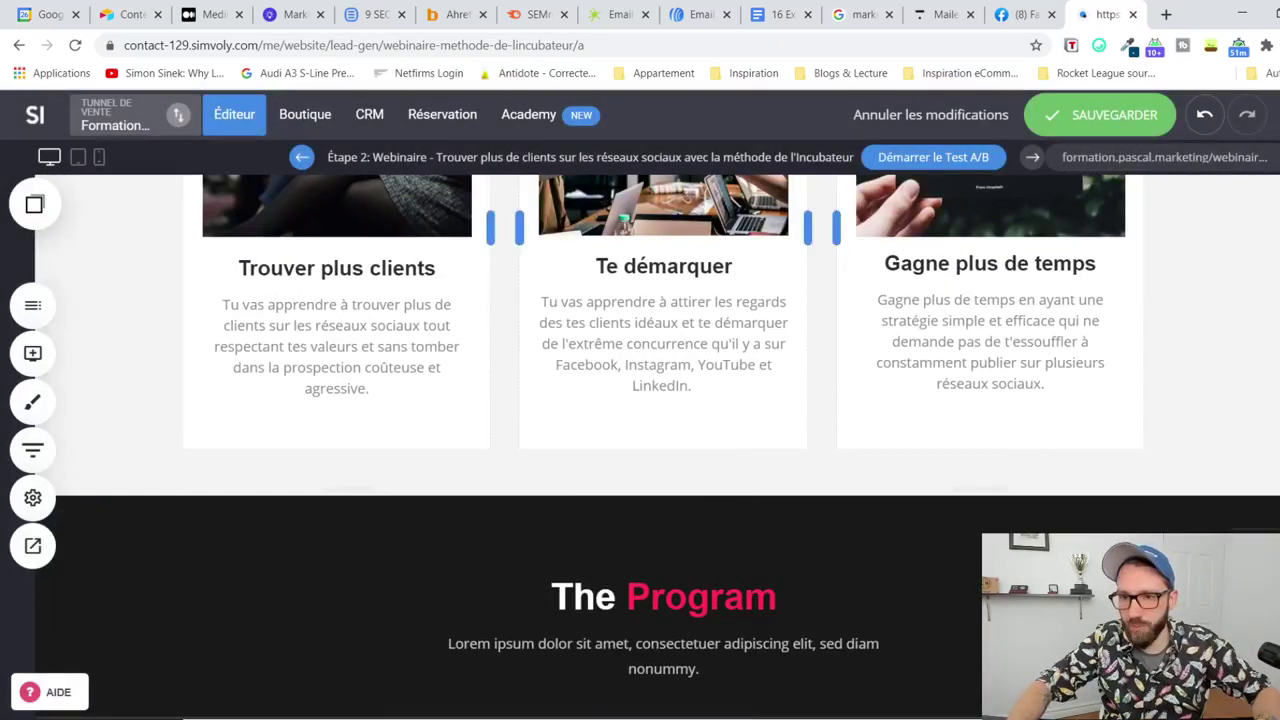
scroll(1189, 486, "down", 2)
left_click(1181, 344)
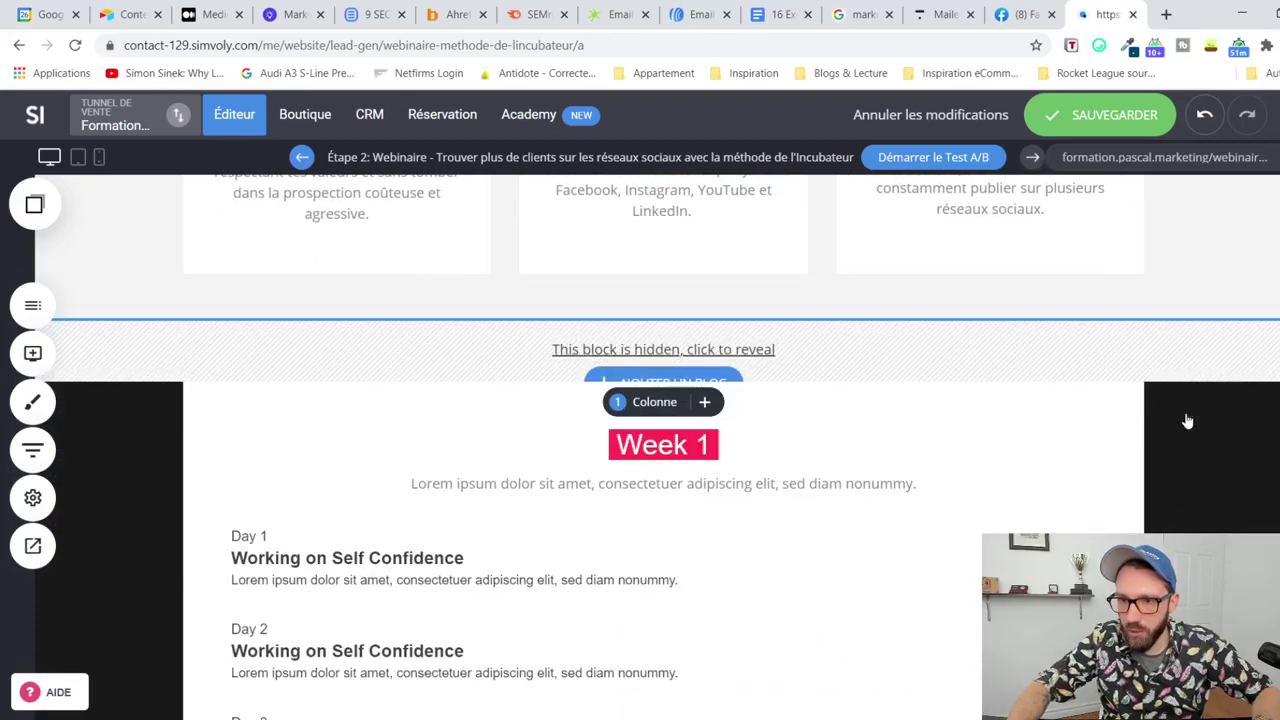
left_click(1182, 403)
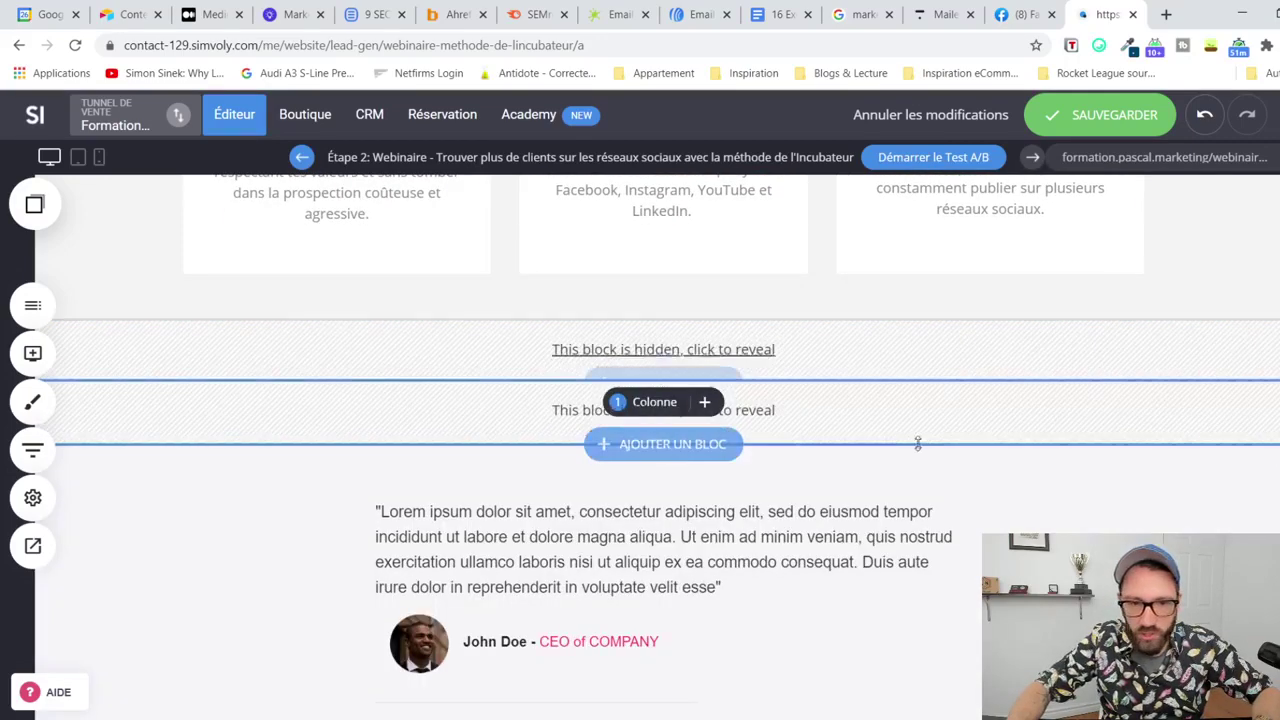
Step: Look over the testimonials and the statistics block for videos, students and hours of content
scroll(920, 449, "down", 3)
scroll(963, 424, "down", 1)
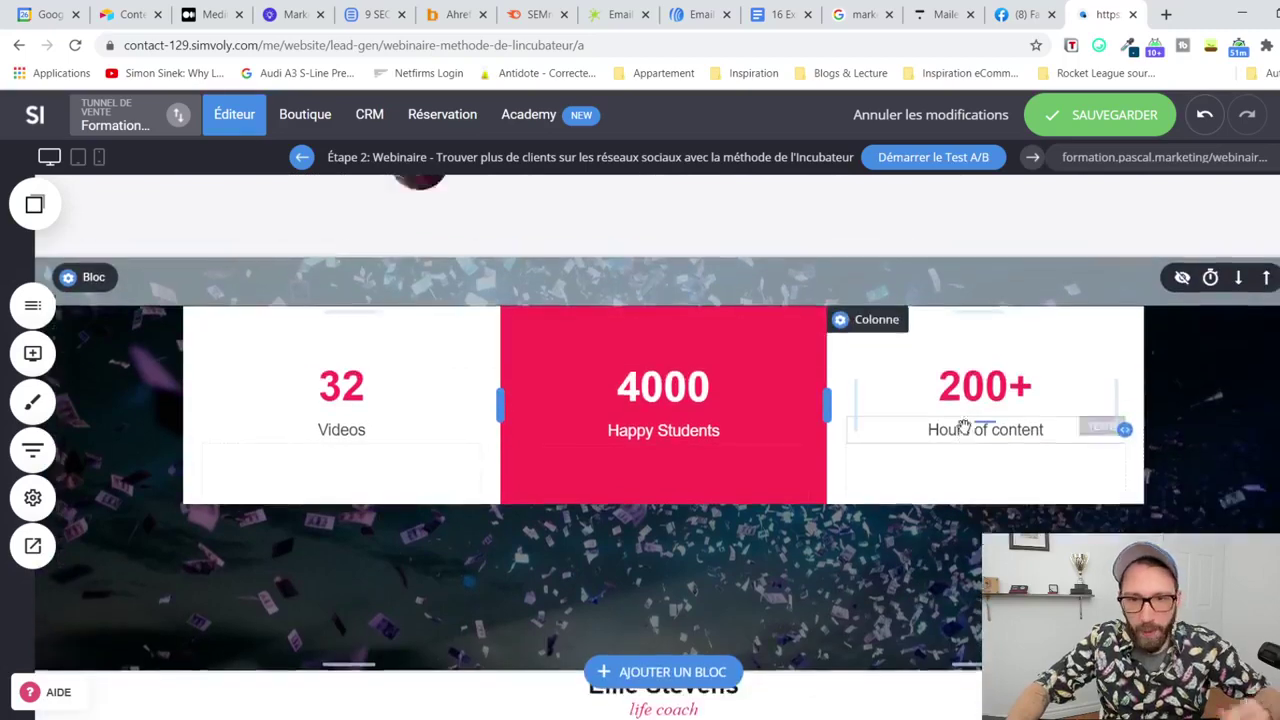
scroll(963, 424, "up", 1)
scroll(743, 597, "down", 1)
left_click_drag(743, 597, 747, 537)
scroll(747, 539, "up", 5)
scroll(720, 470, "up", 3)
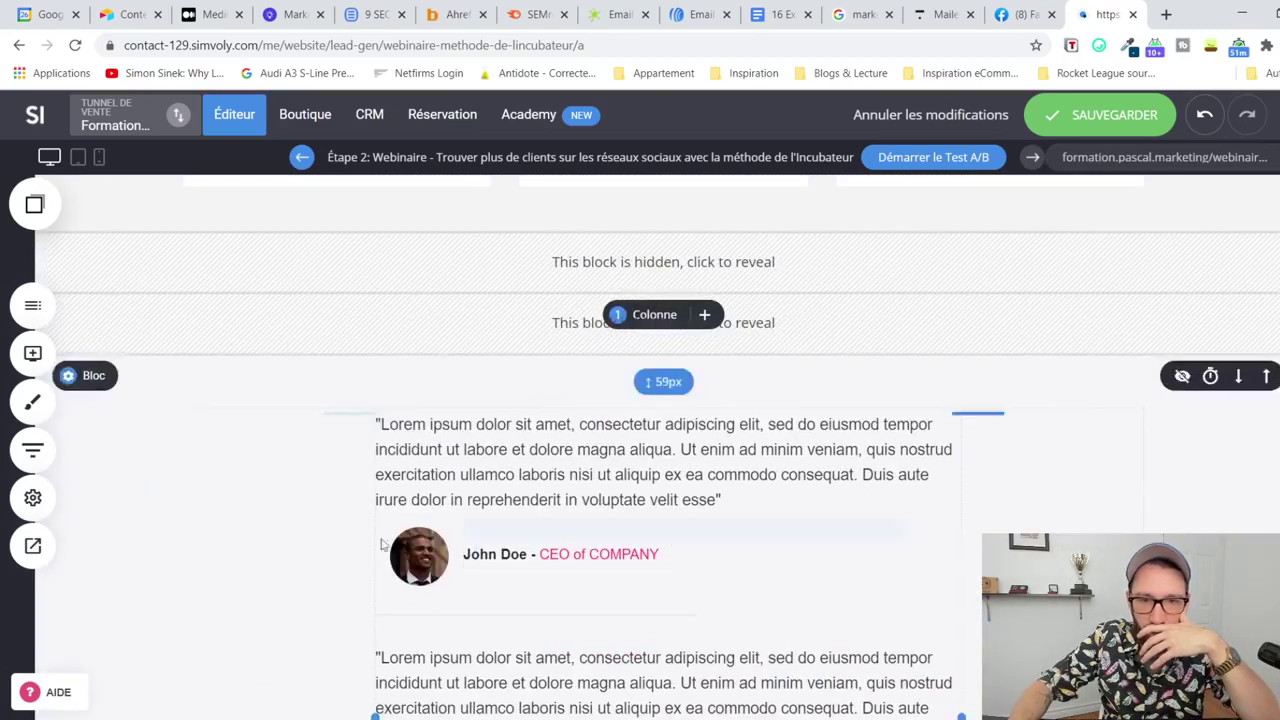
scroll(680, 405, "down", 1)
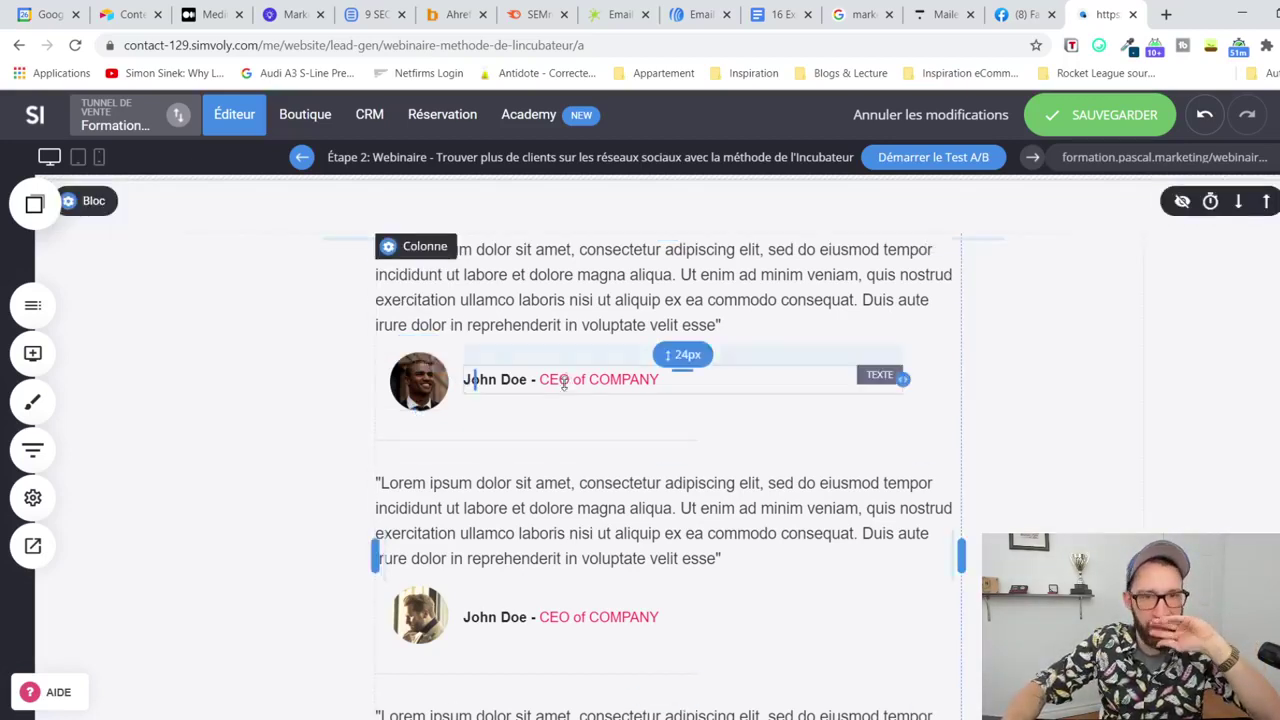
scroll(565, 385, "up", 1)
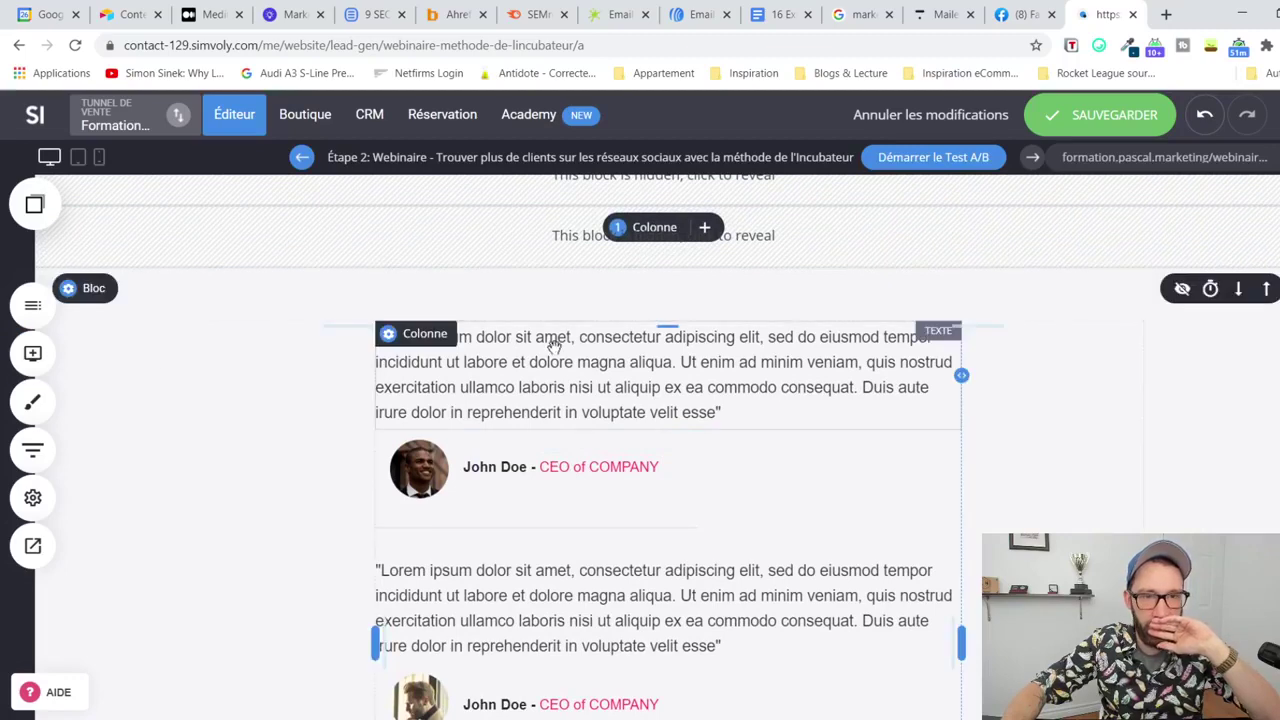
Step: Add an image above the first testimonial using the customer comments collage, described as "réussites avec la méthode de l'incubateur"
left_click(32, 353)
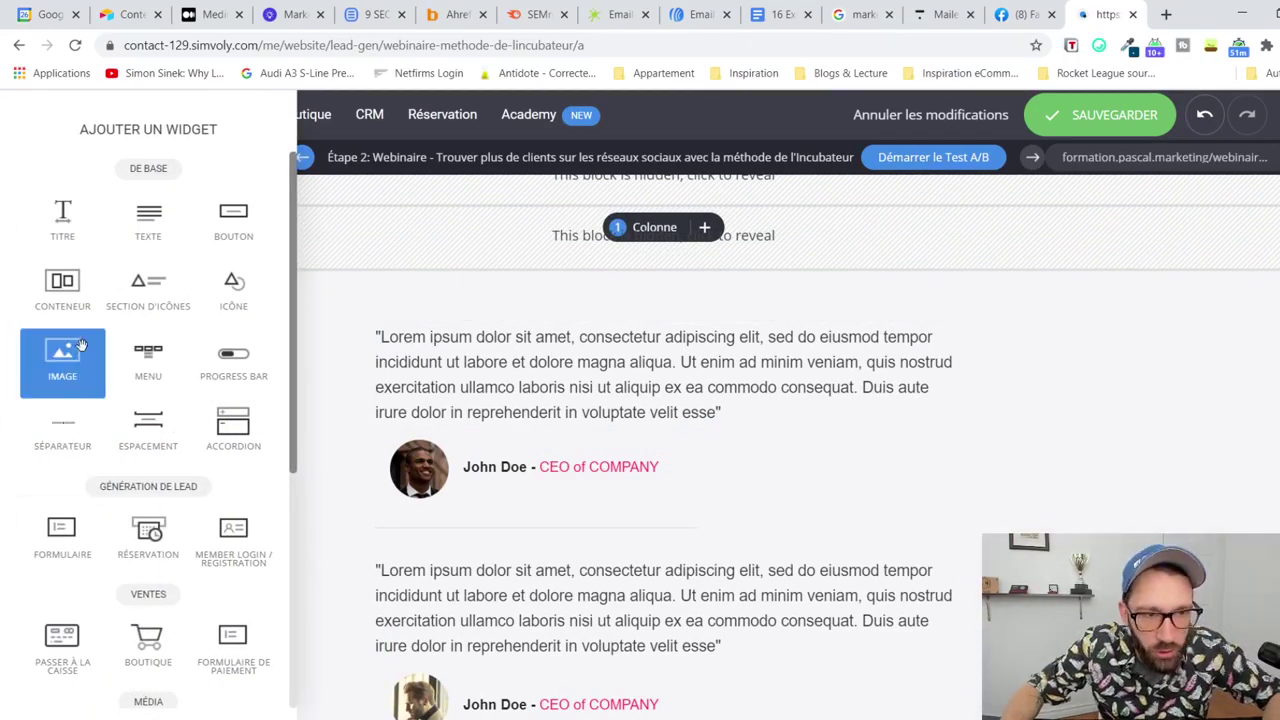
left_click_drag(303, 354, 595, 316)
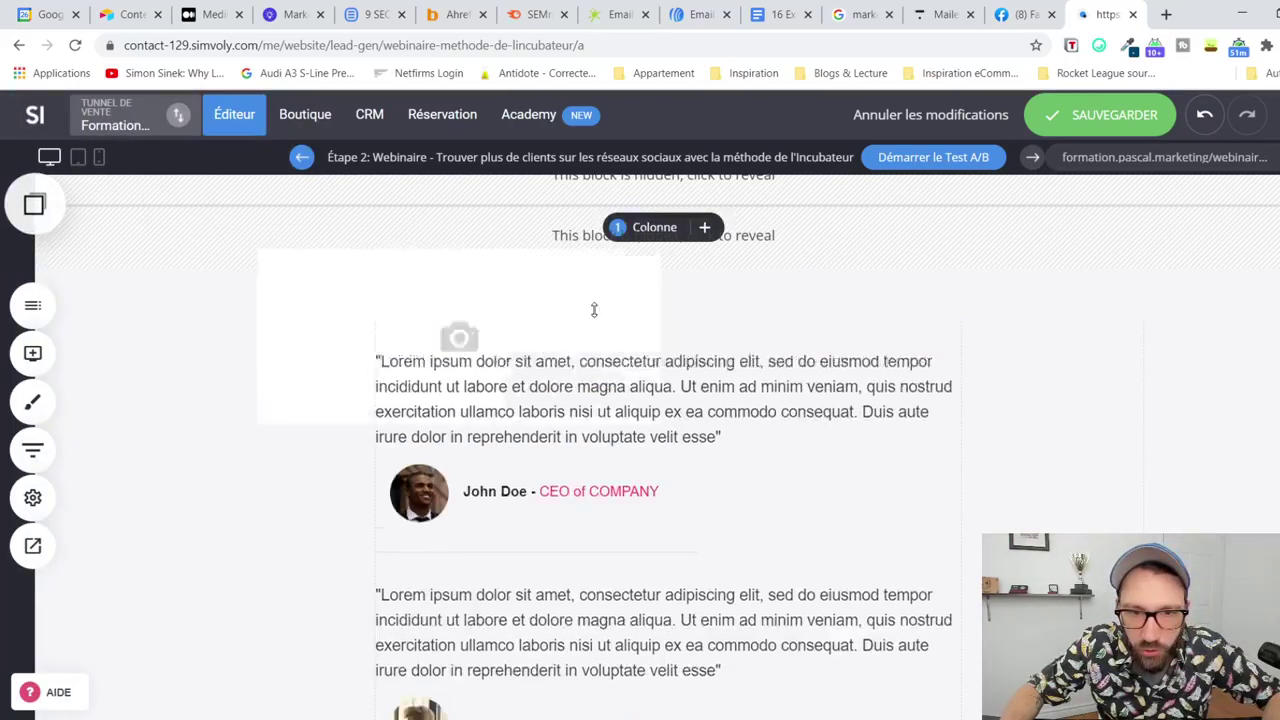
left_click(1100, 286)
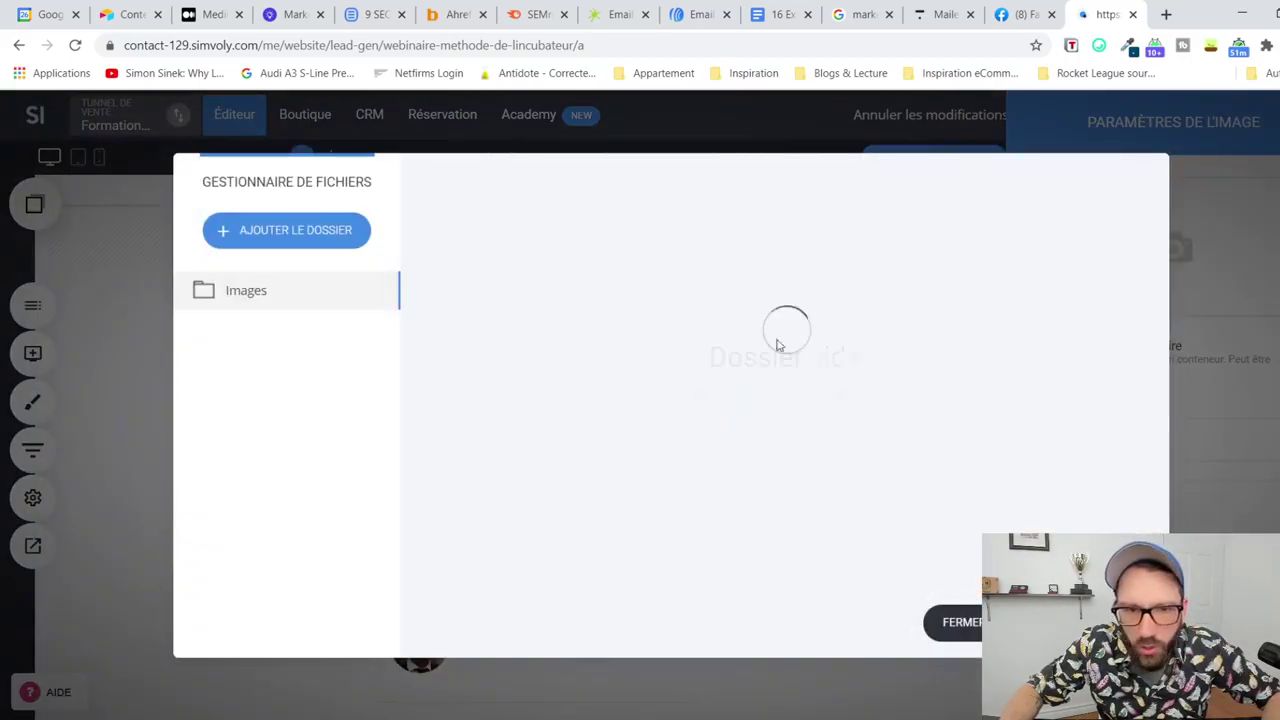
scroll(700, 330, "down", 5)
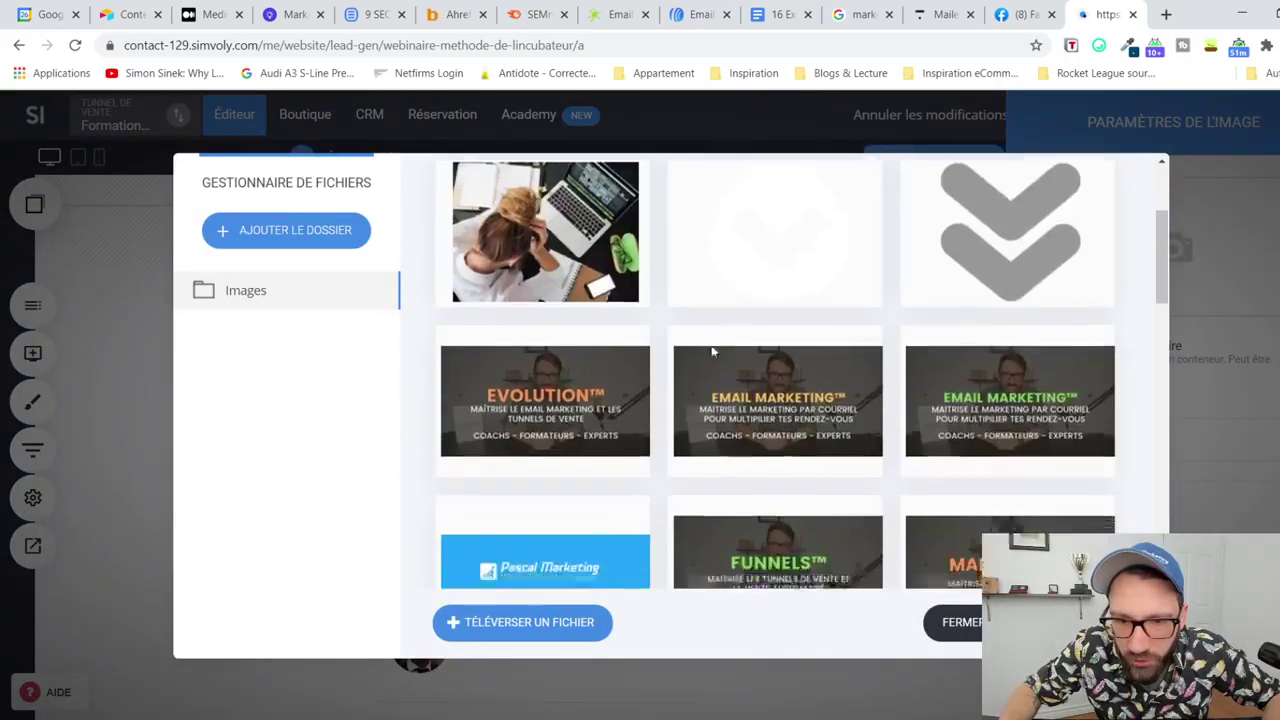
scroll(711, 350, "down", 2)
left_click(634, 422)
left_click(955, 622)
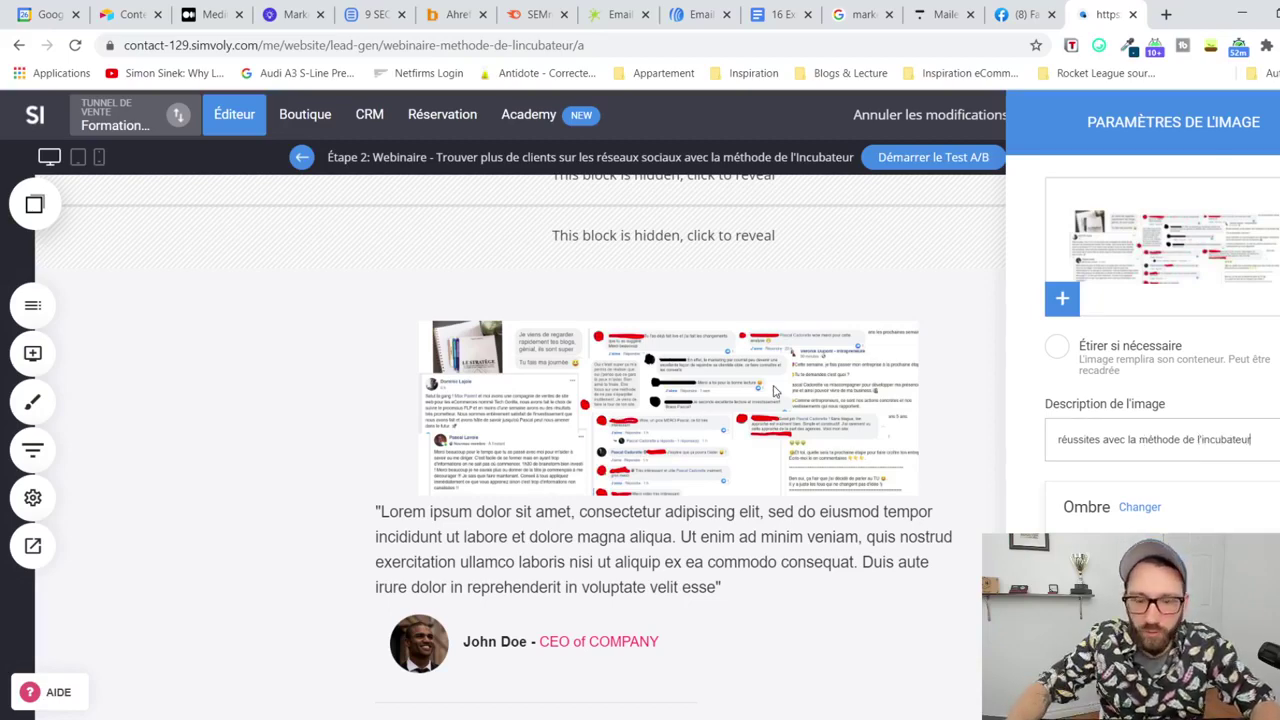
left_click(773, 390)
Step: Enlarge the collage image and reduce the testimonial block to one column
left_click_drag(663, 545, 665, 580)
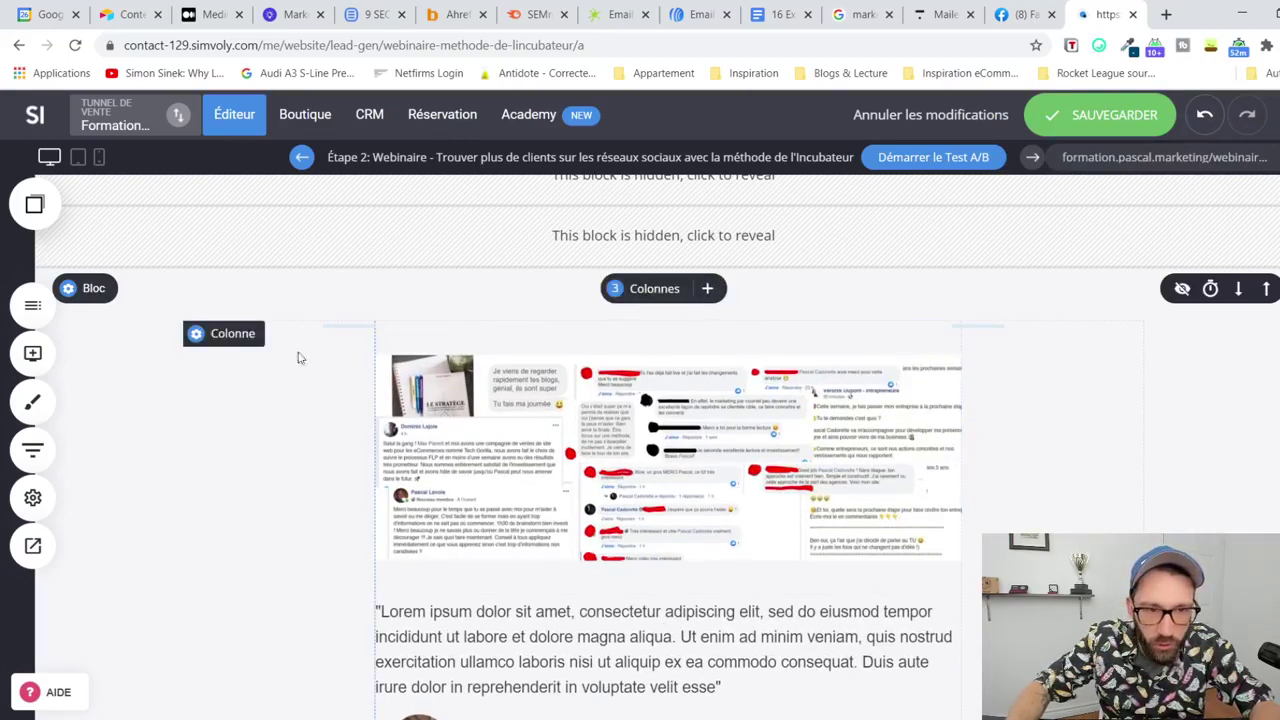
left_click(647, 290)
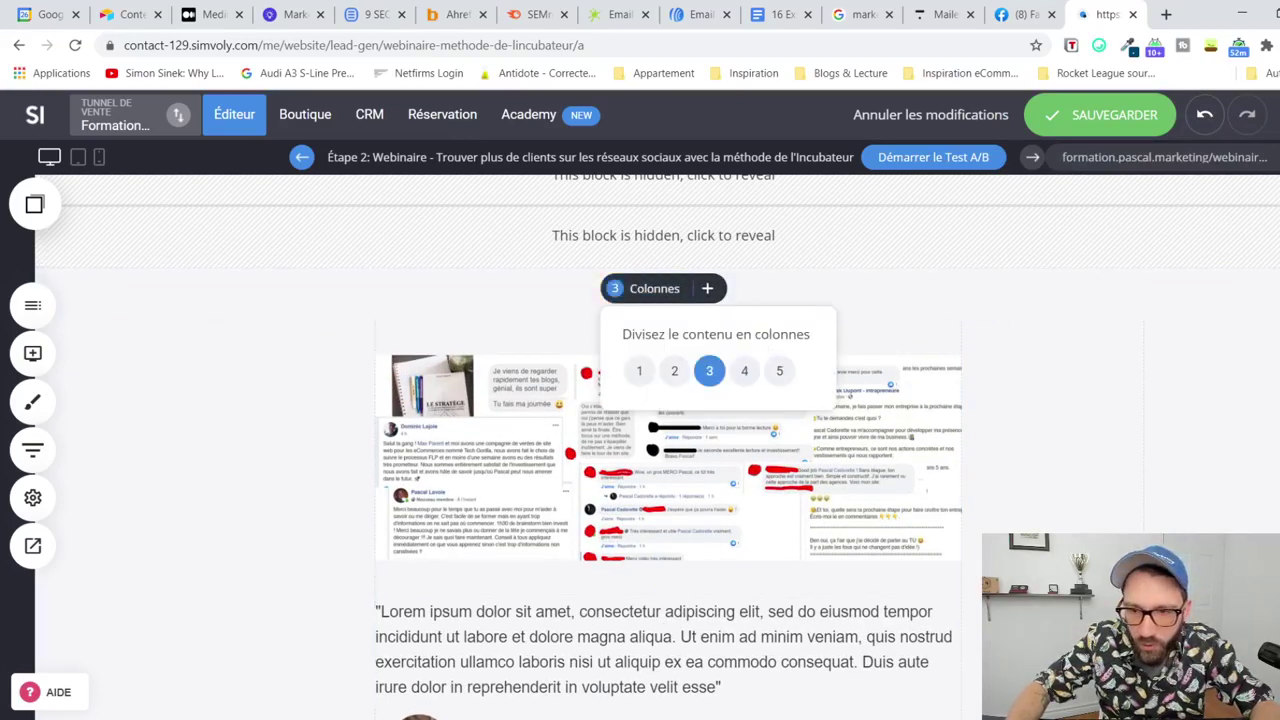
left_click(639, 370)
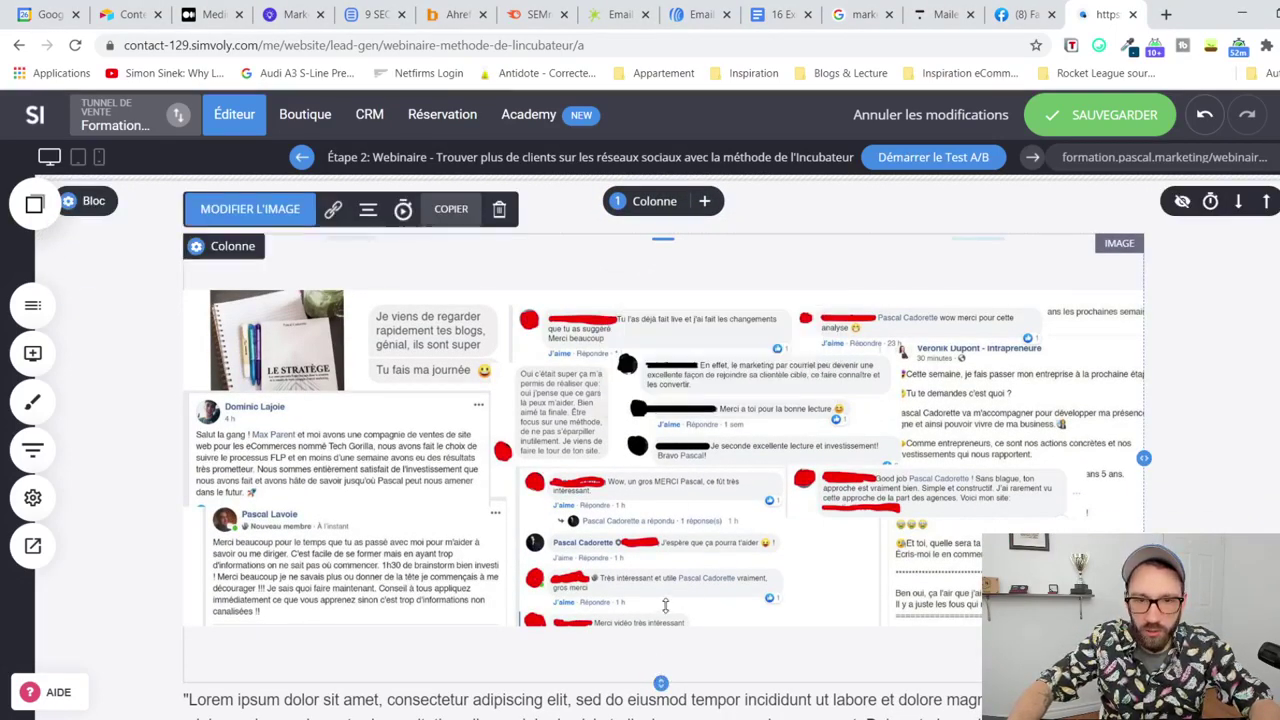
Step: Delete the first testimonial's quote text and portrait below the collage
scroll(665, 605, "down", 3)
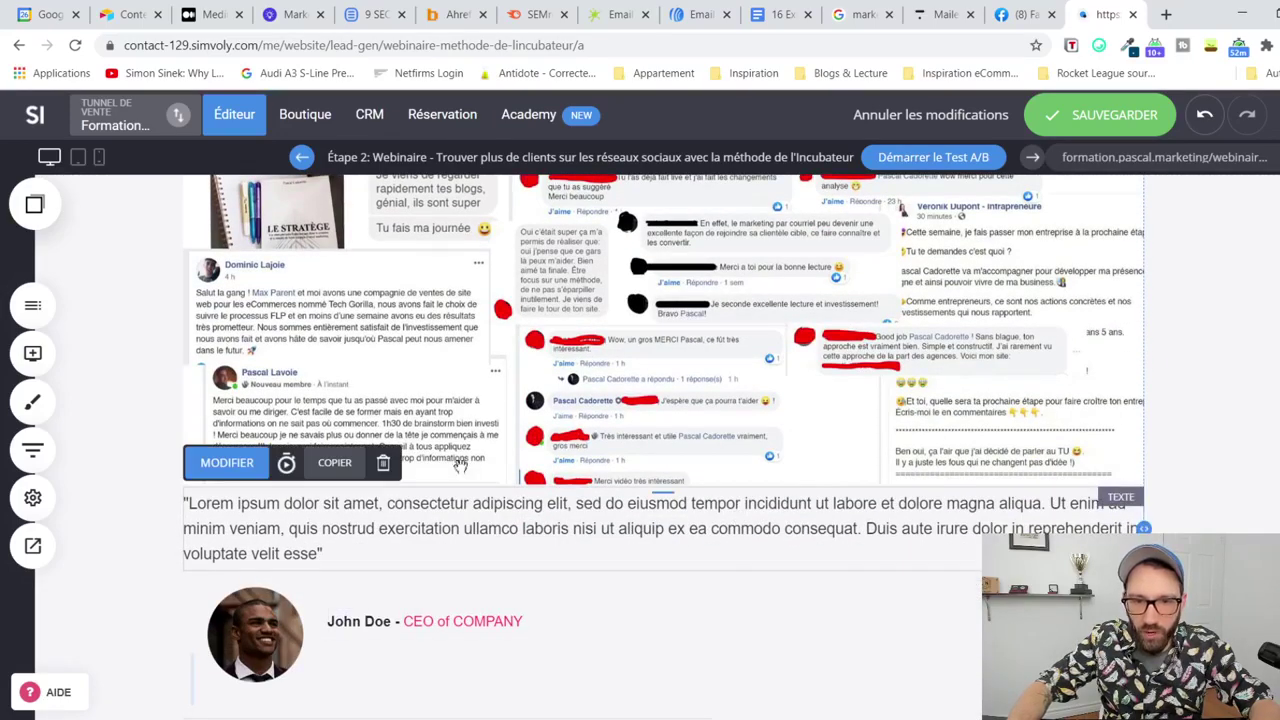
left_click(383, 465)
left_click(729, 436)
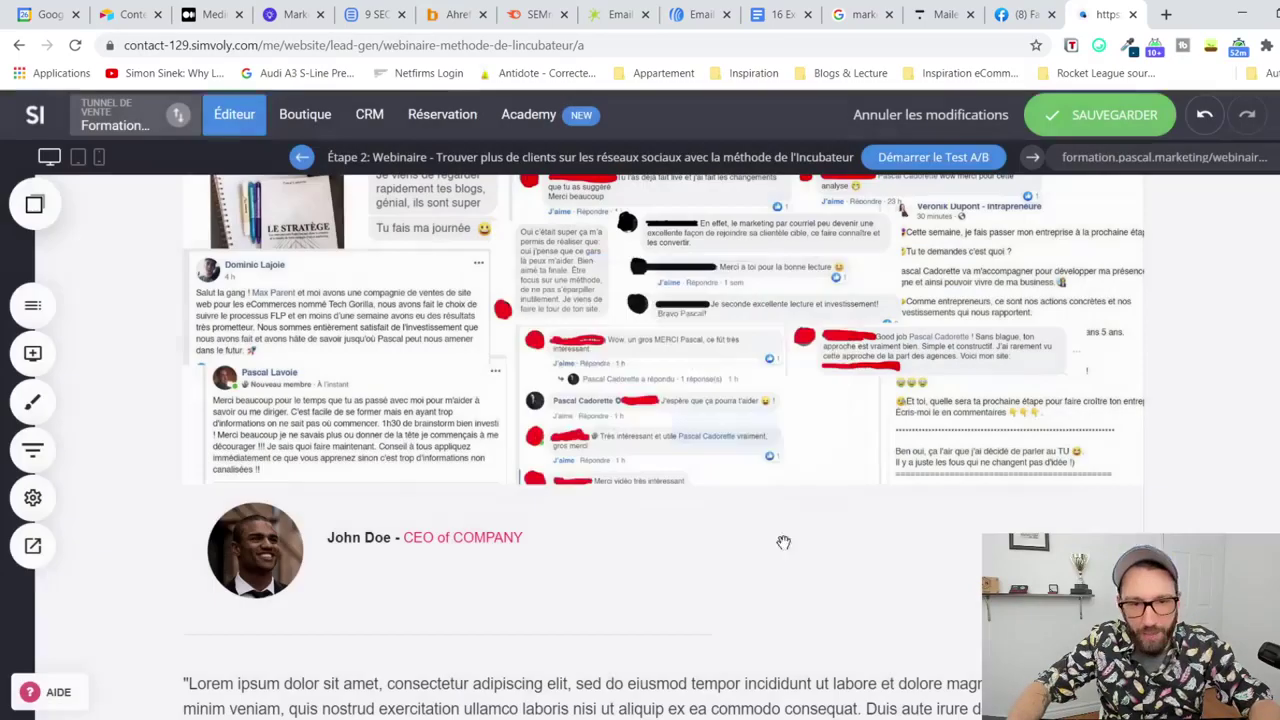
left_click(298, 540)
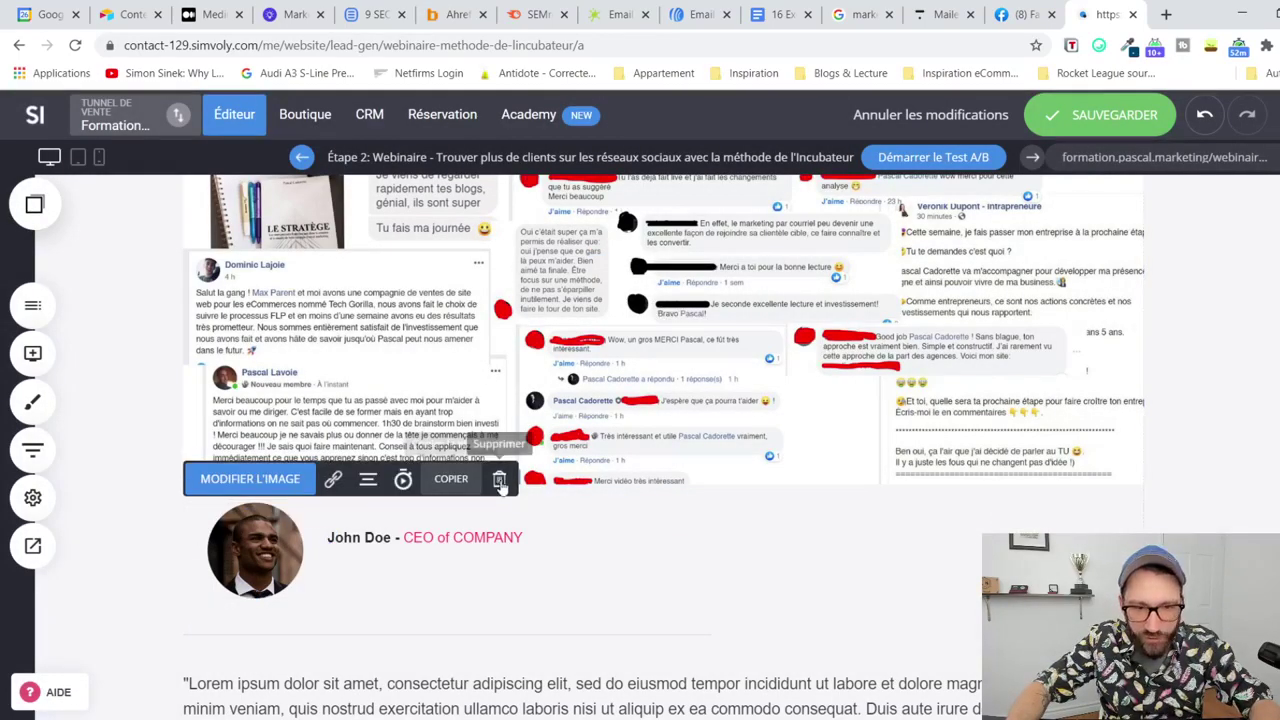
left_click(500, 478)
left_click(773, 437)
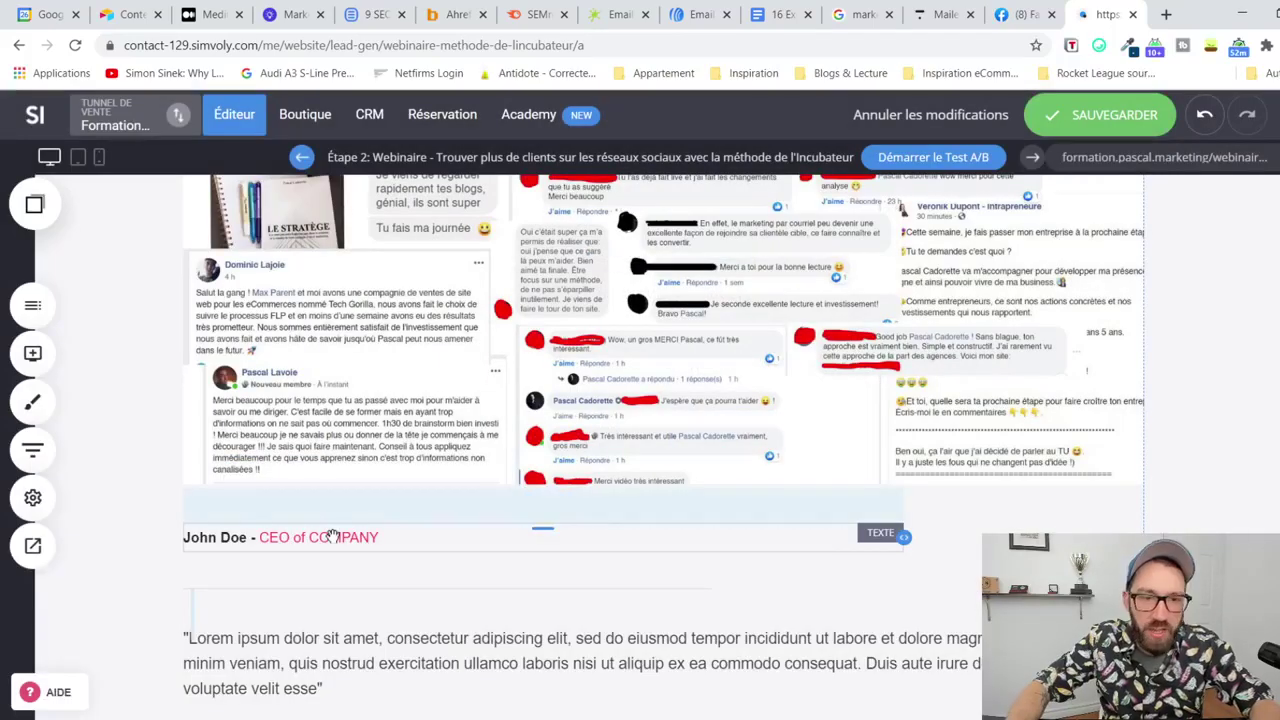
Step: Delete the first testimonial's author line and the separator beneath it
left_click(345, 540)
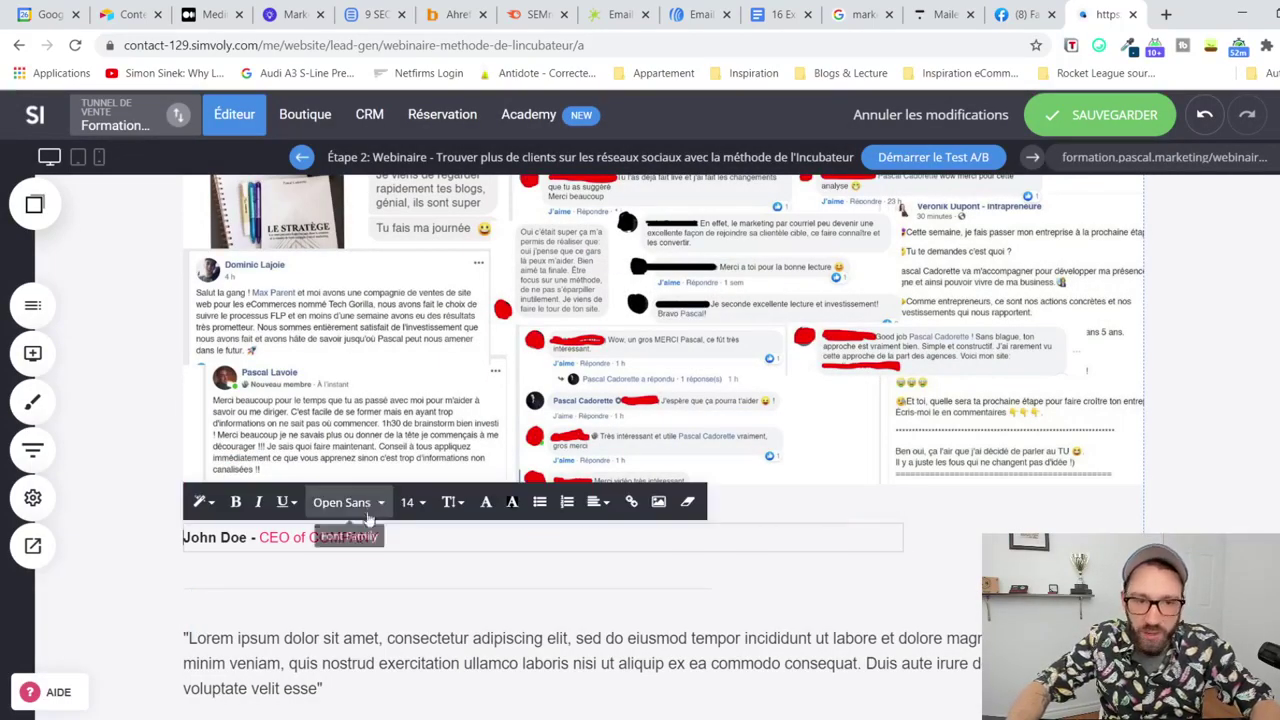
left_click(360, 586)
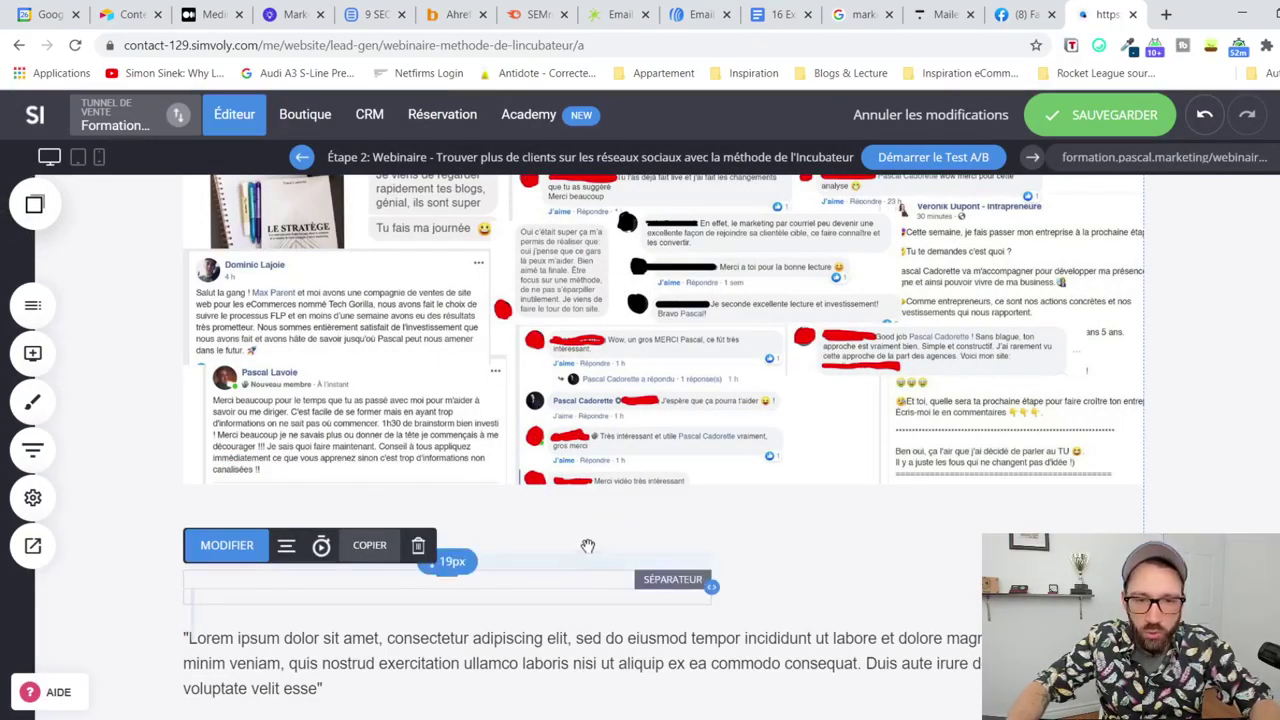
left_click(383, 498)
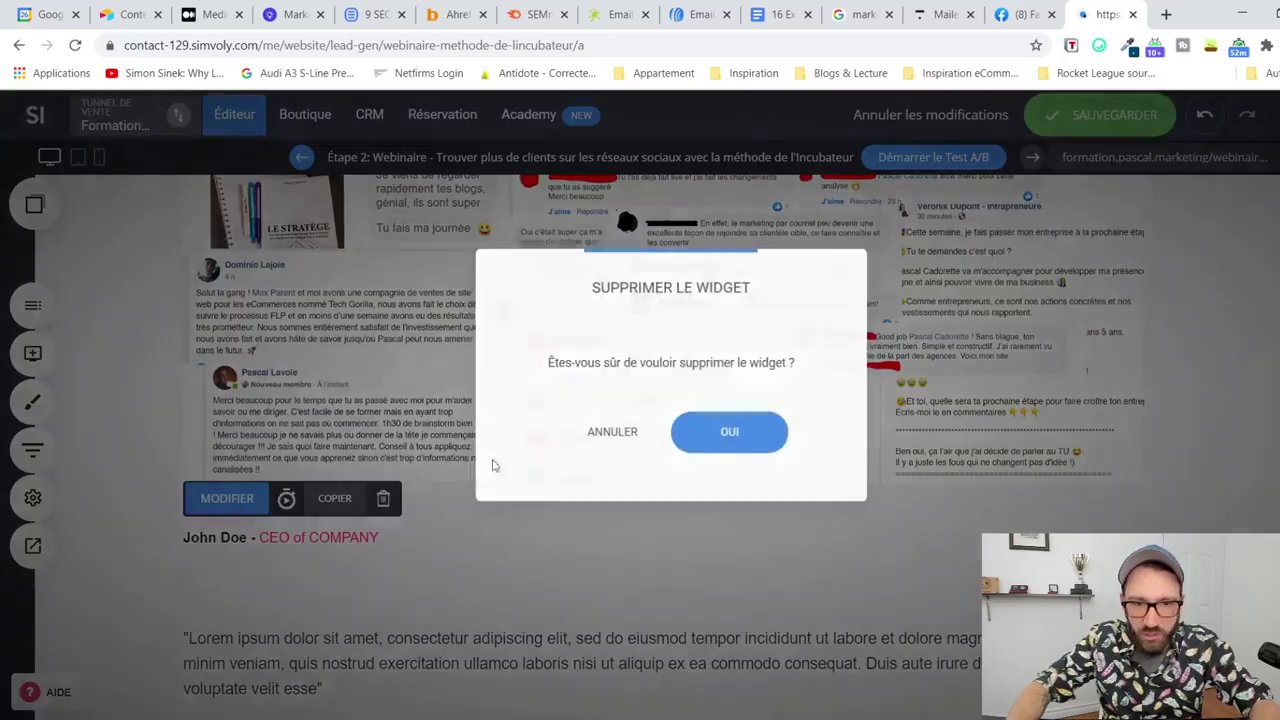
left_click(724, 432)
mouse_move(684, 528)
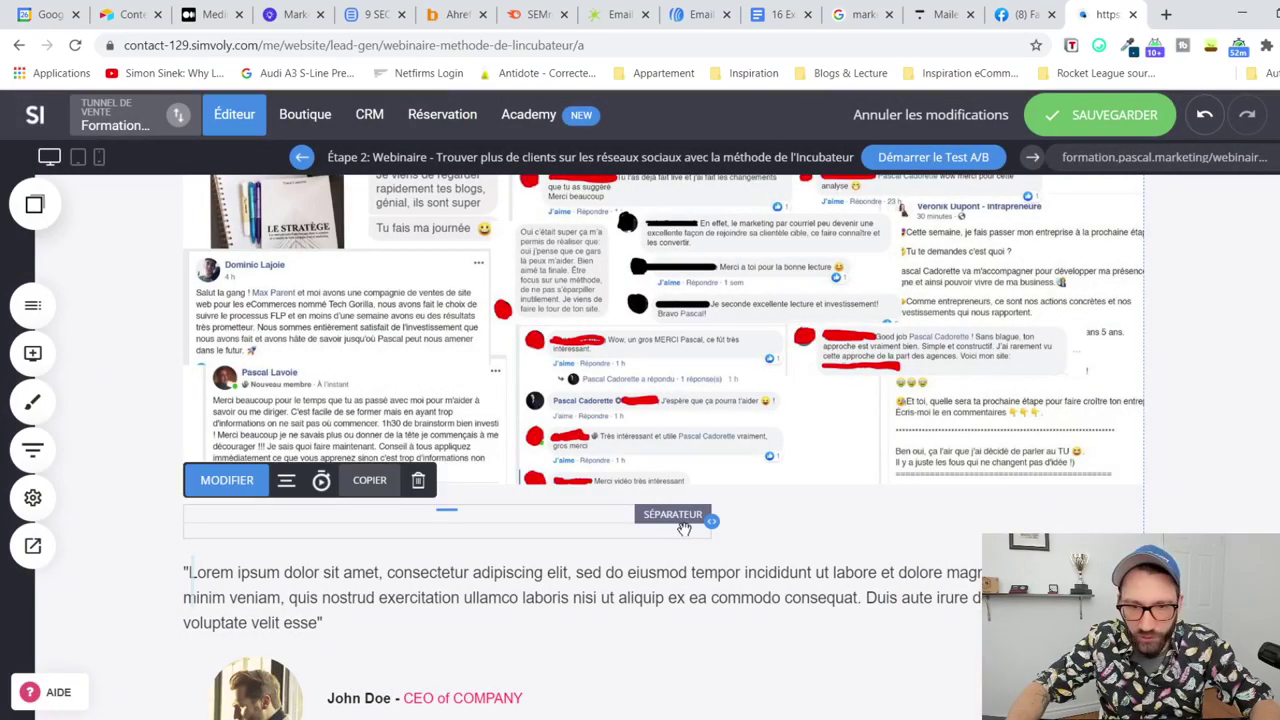
left_click(418, 480)
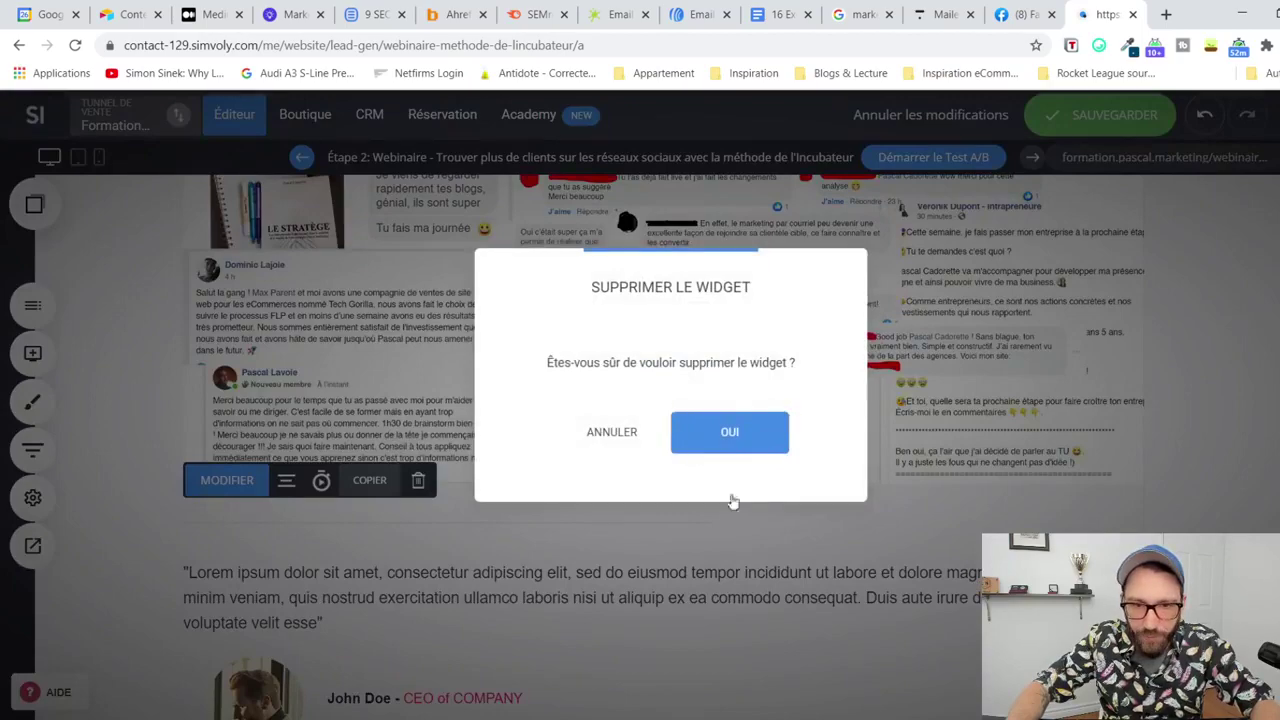
left_click(730, 432)
Step: Delete the next testimonial below the collage: its placeholder quote, author line and portrait
mouse_move(716, 548)
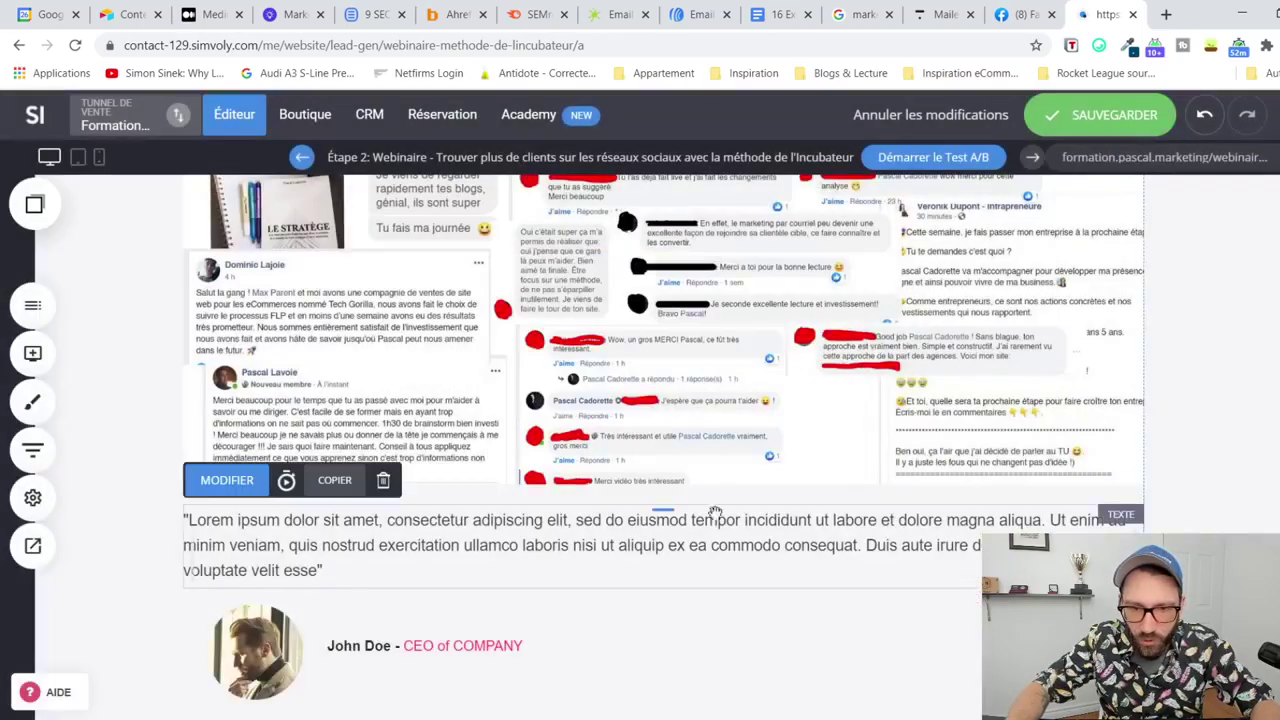
left_click(385, 481)
left_click(688, 474)
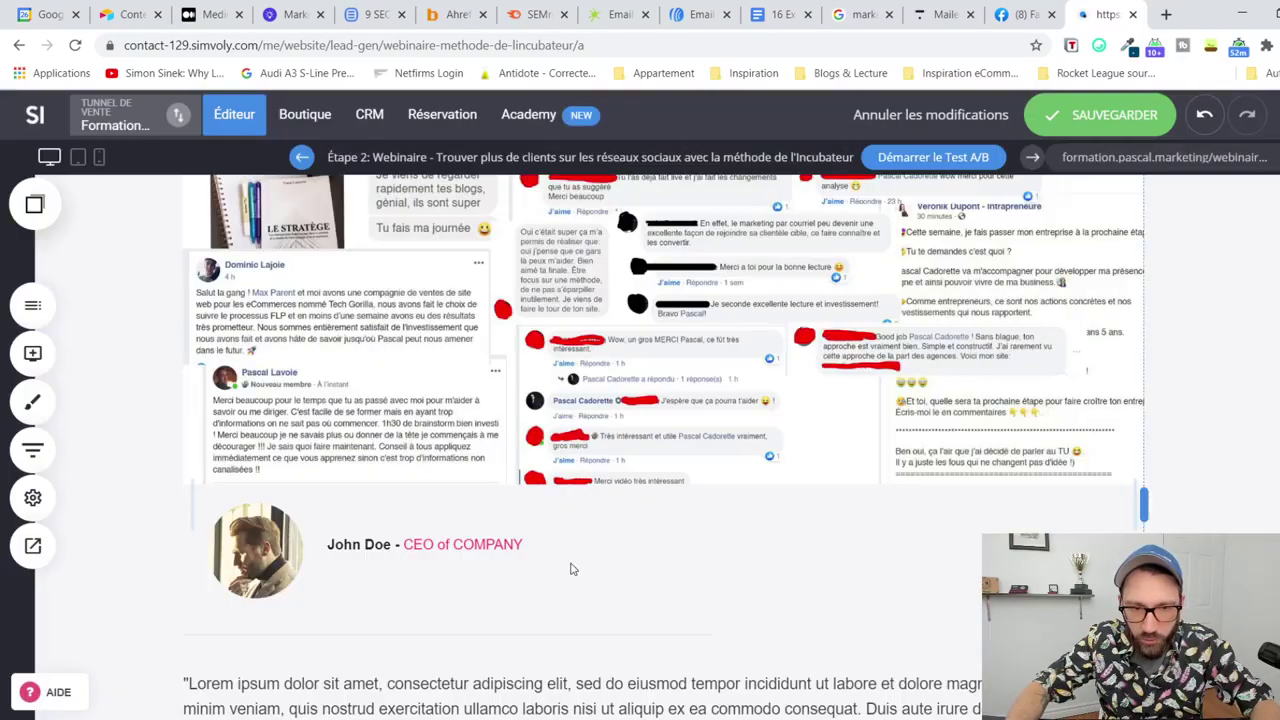
mouse_move(578, 543)
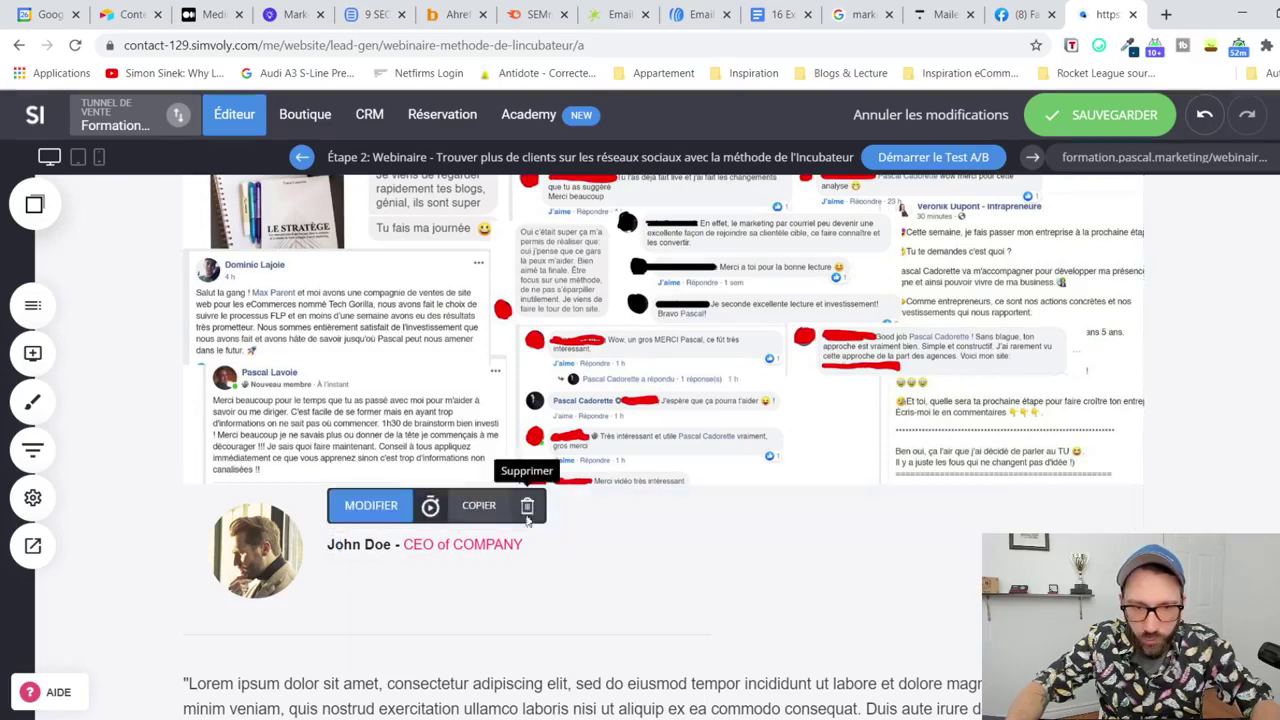
left_click(527, 507)
left_click(728, 436)
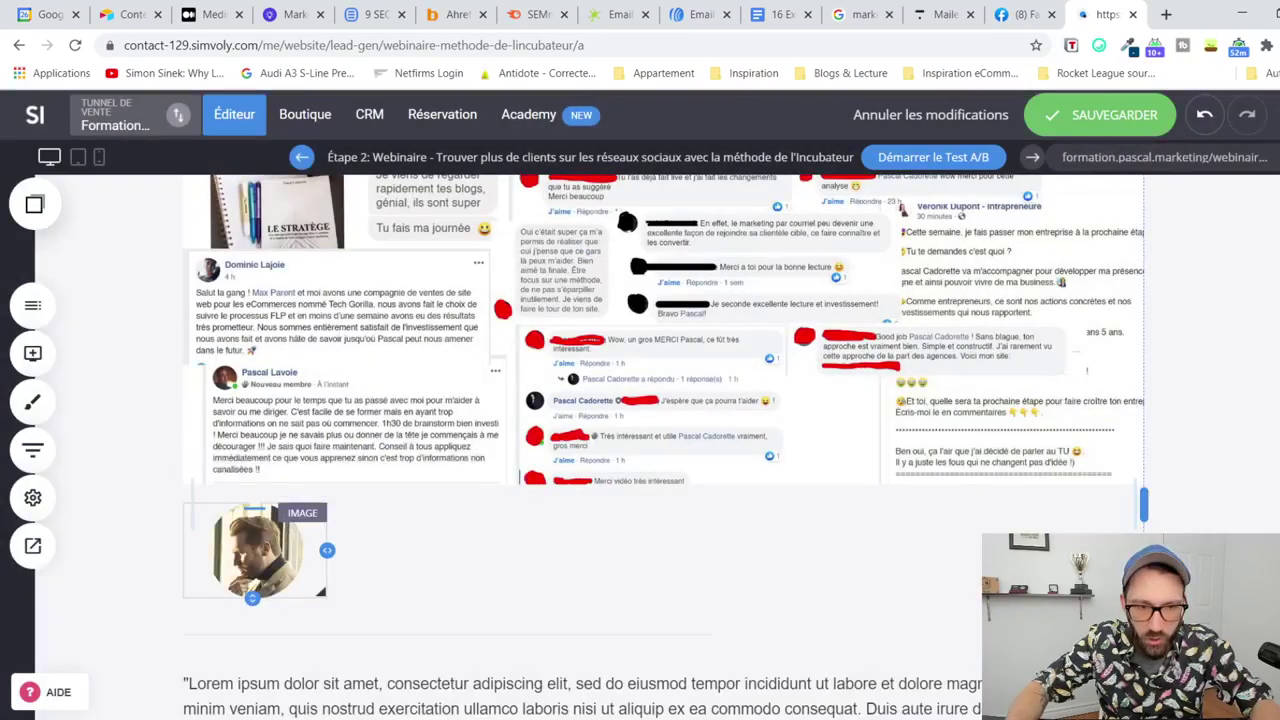
left_click(499, 479)
left_click(728, 434)
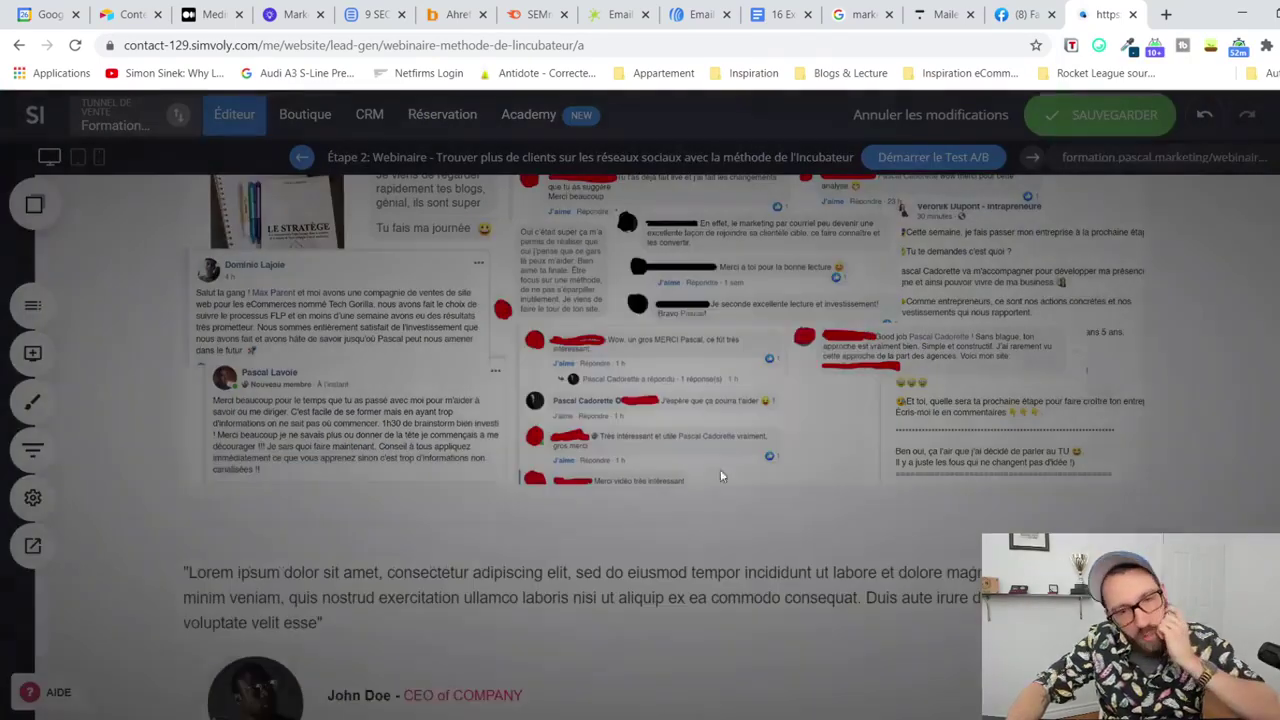
Step: Delete the last testimonial's placeholder quote and the separator above it
scroll(695, 530, "down", 4)
scroll(643, 466, "up", 2)
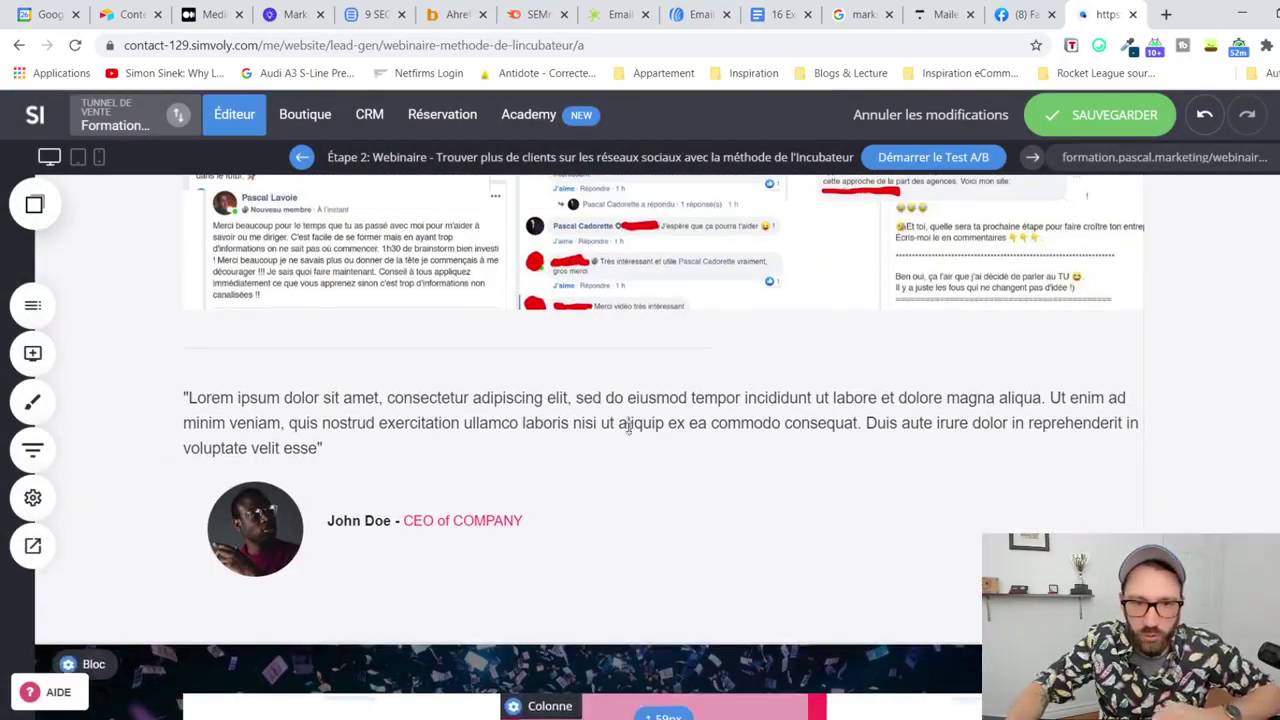
left_click(385, 359)
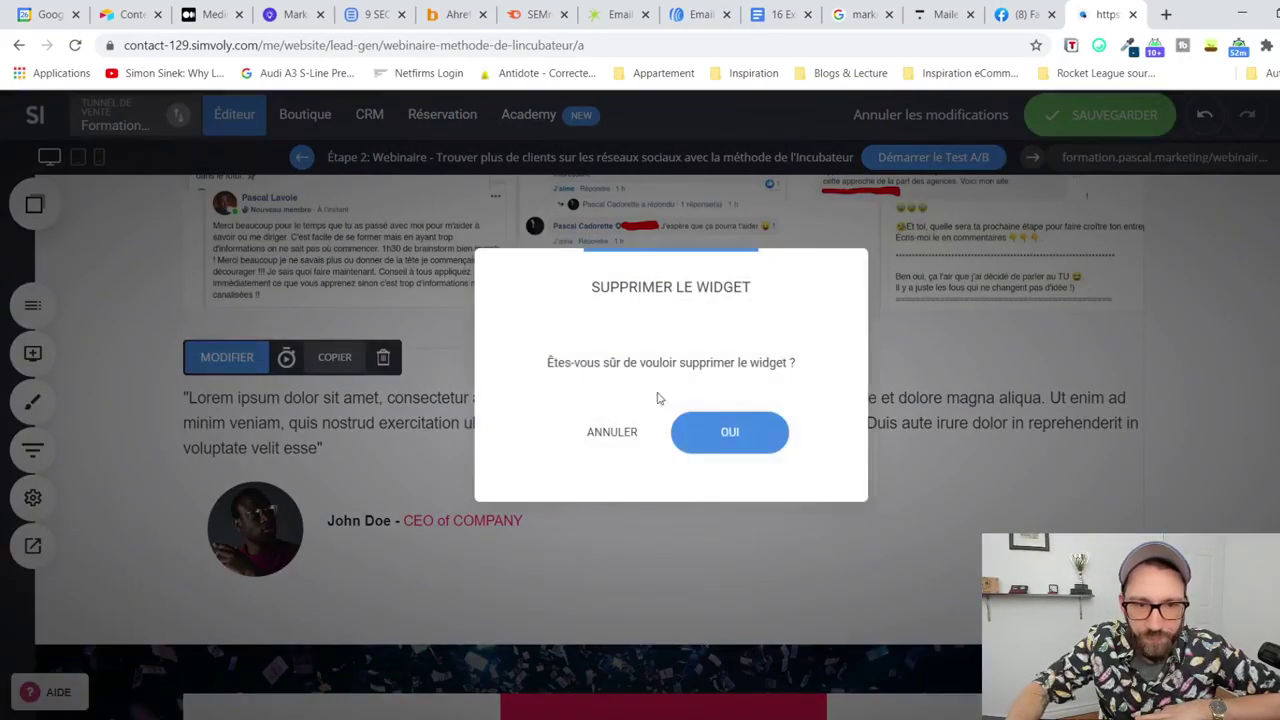
left_click(699, 424)
mouse_move(573, 365)
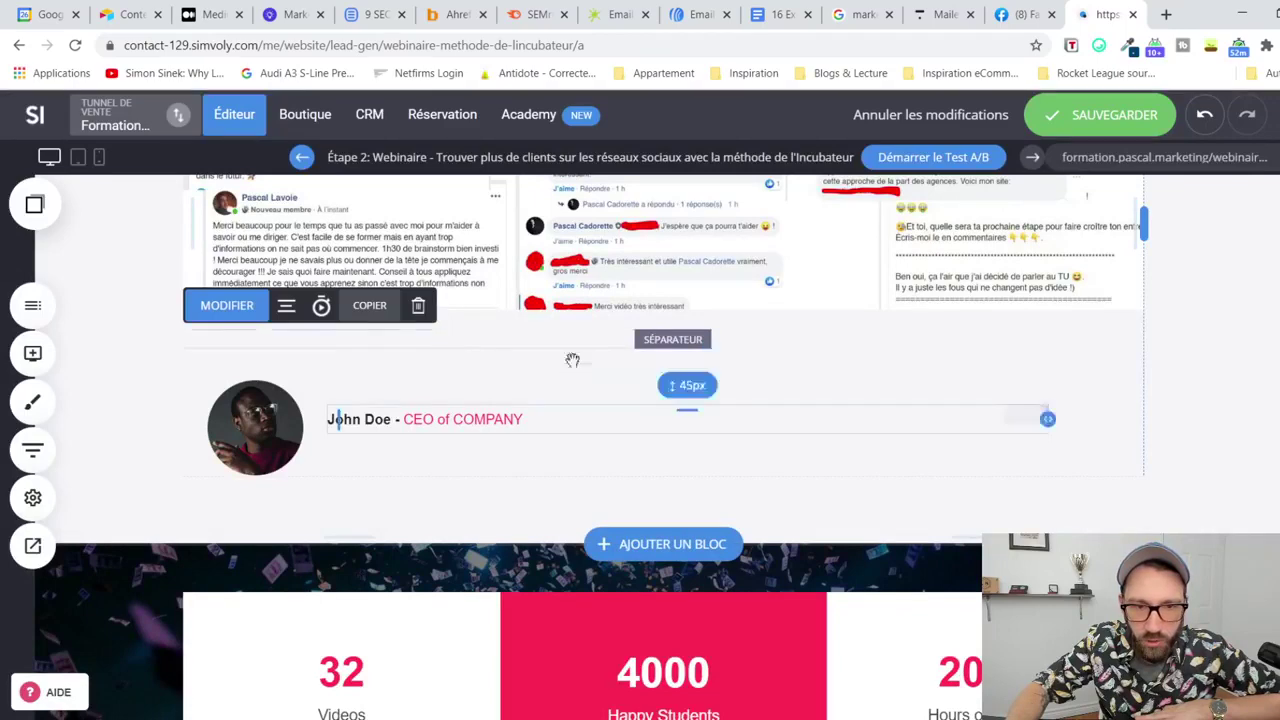
left_click(424, 315)
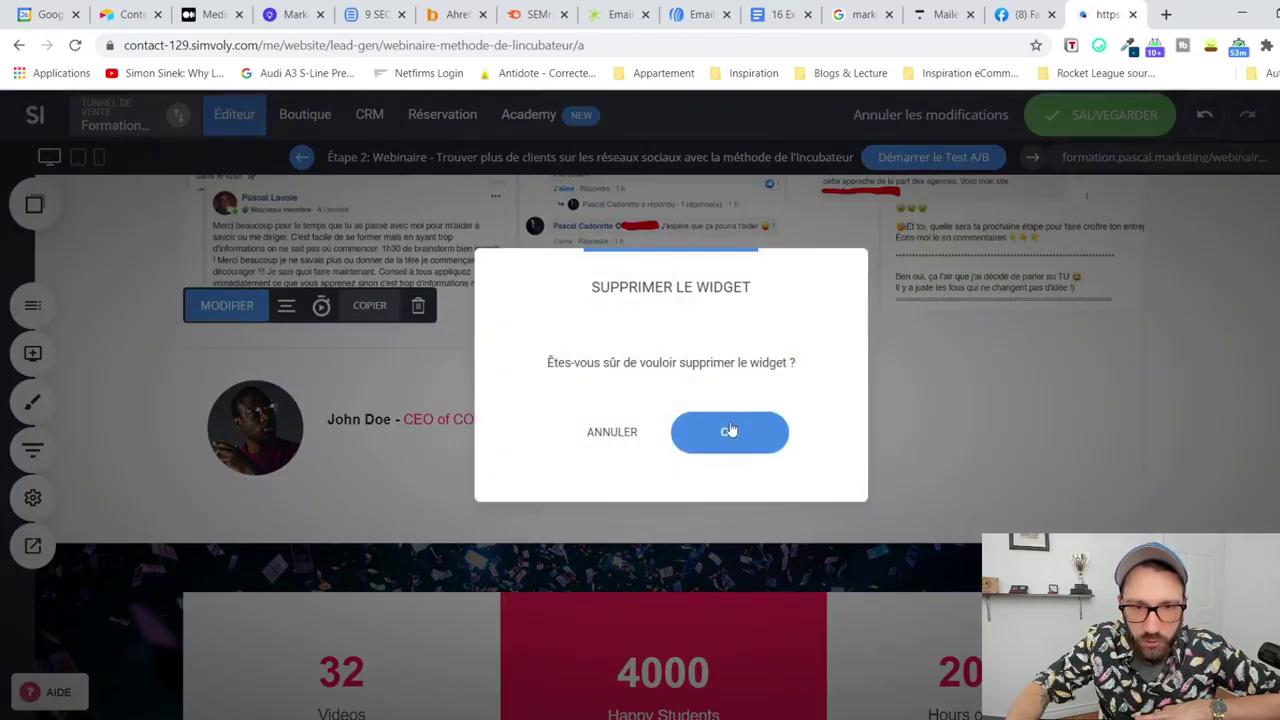
Step: Delete the last testimonial's author line and portrait, leaving only the collage in the block
left_click(440, 375)
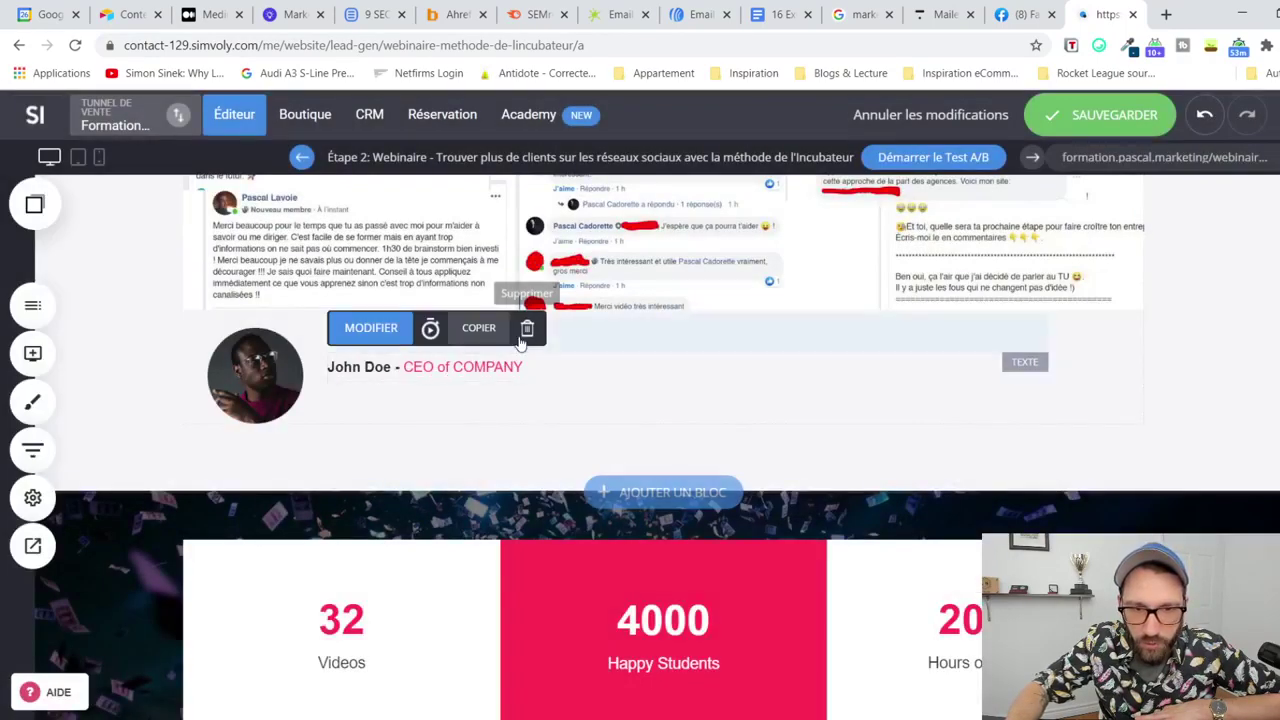
left_click(527, 328)
left_click(722, 428)
mouse_move(450, 328)
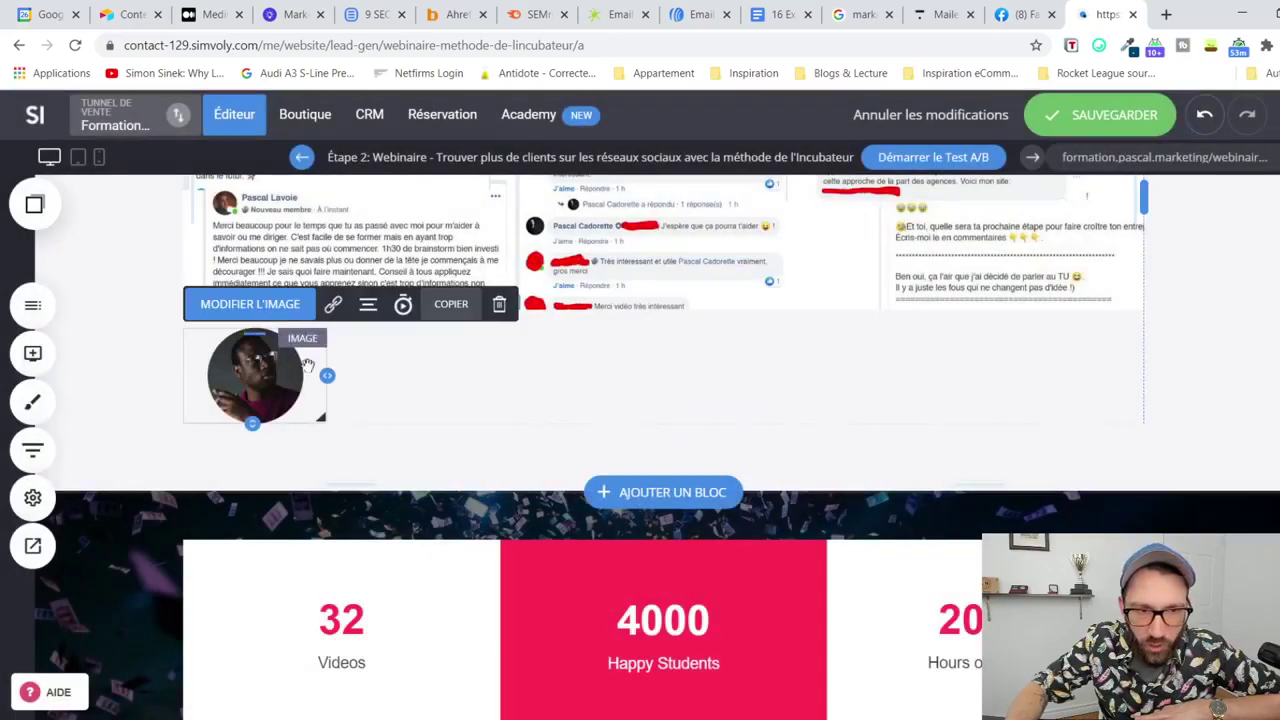
left_click(499, 304)
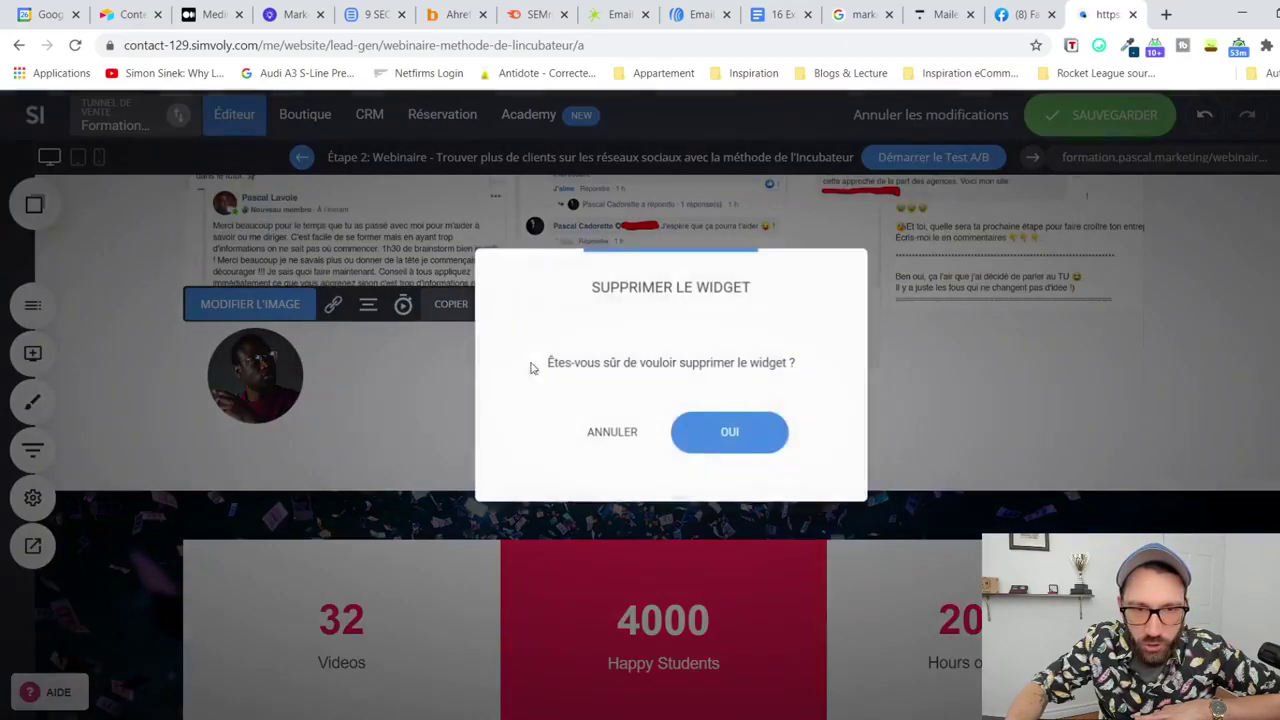
left_click(724, 432)
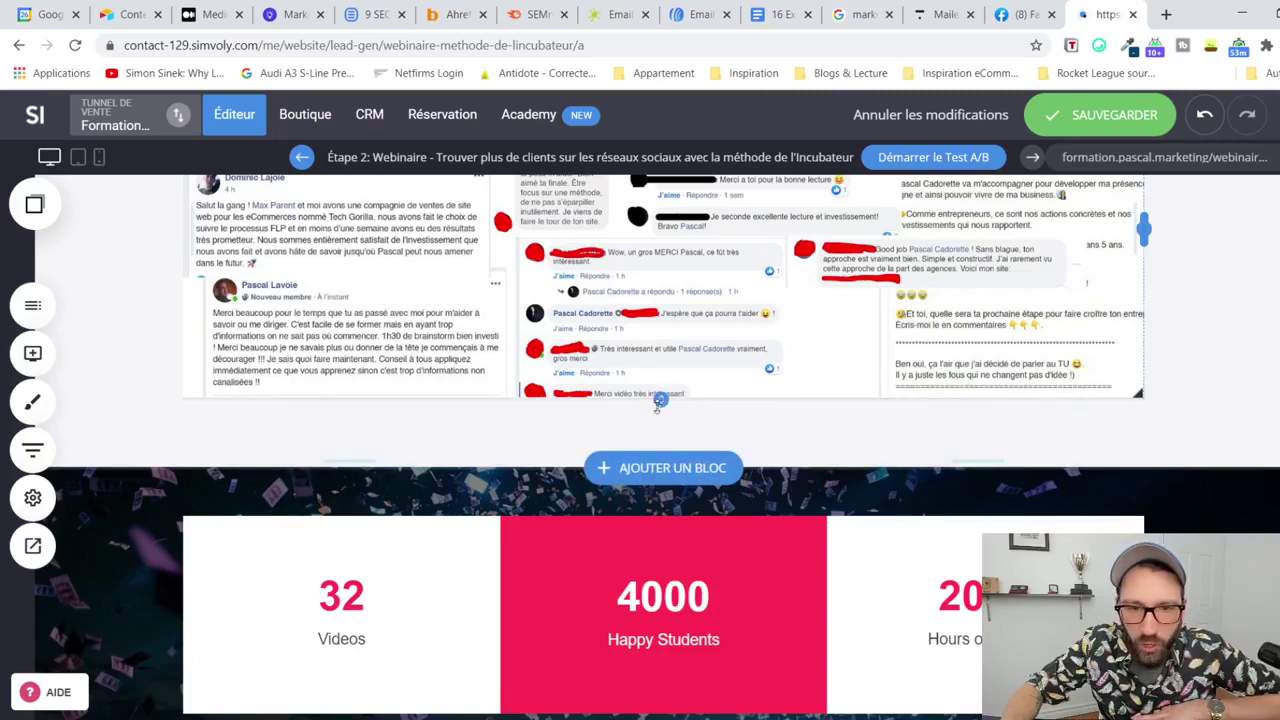
Step: Add a title above the collage reading "Ils ont bénéficiés de nos conseils marketing" and make it bold and centred
scroll(656, 405, "up", 5)
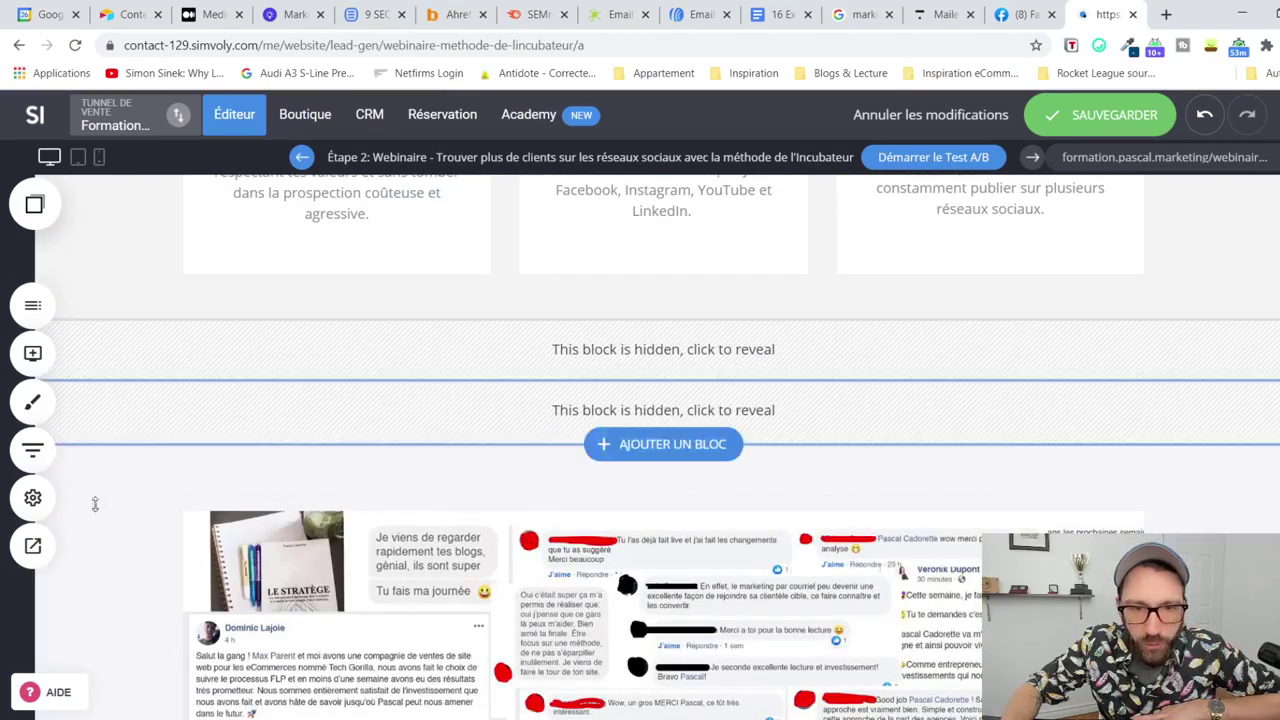
left_click(33, 353)
mouse_move(703, 498)
left_mouse_down()
mouse_move(700, 486)
mouse_move(704, 500)
left_mouse_up()
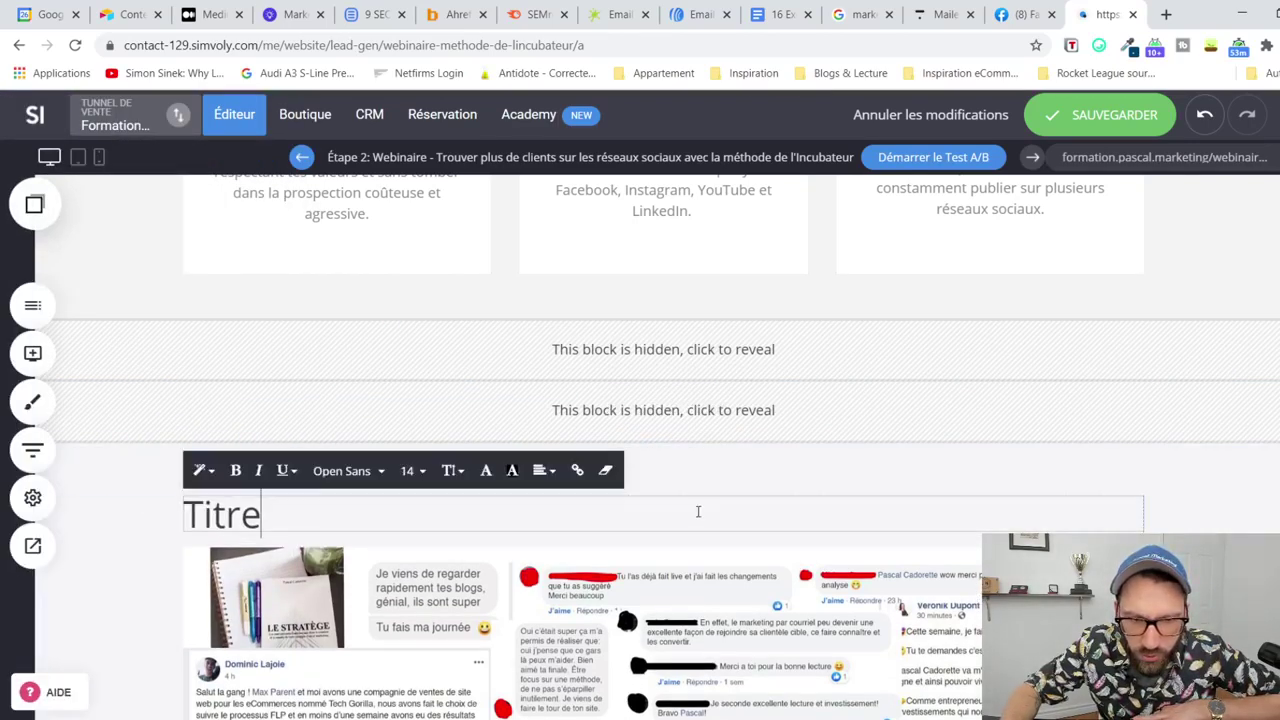
key("ctrl+a")
key("BackSpace")
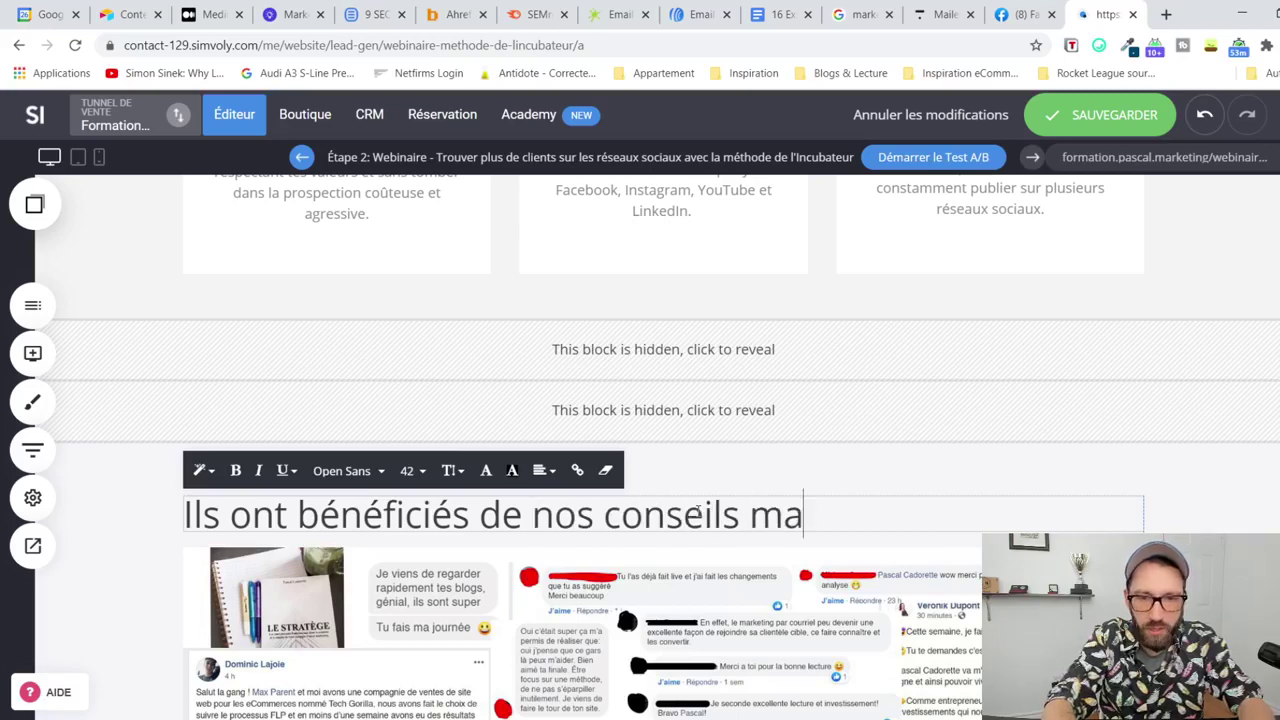
triple_click(698, 511)
key("ctrl+b")
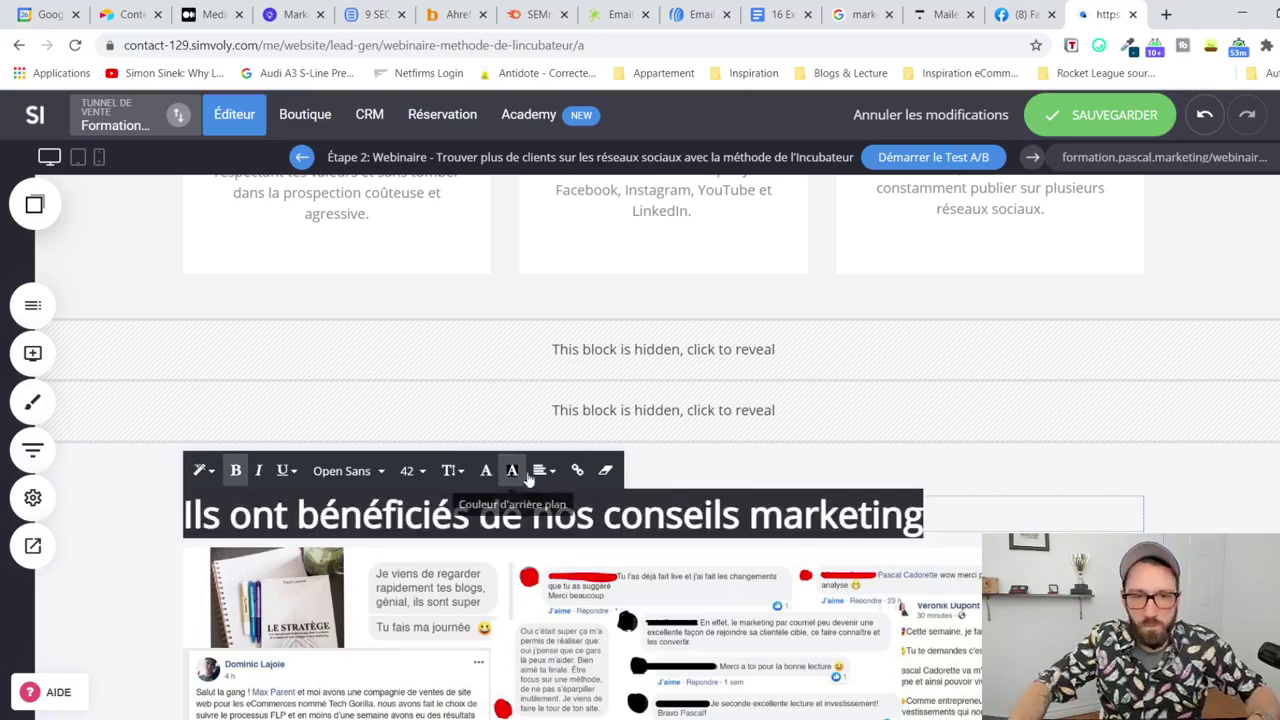
left_click(543, 470)
left_click(571, 508)
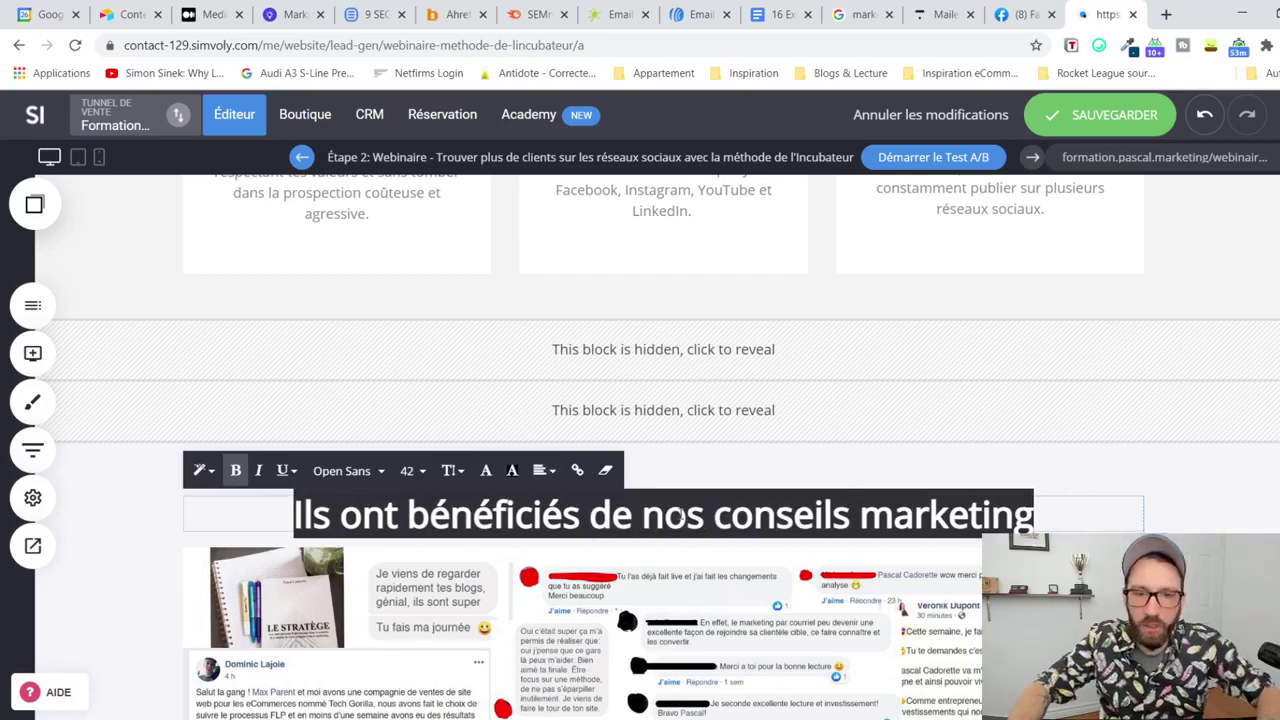
Step: Replace the title's wording with "On les a aidés à trouver plus de clients"
type("On les a aidés")
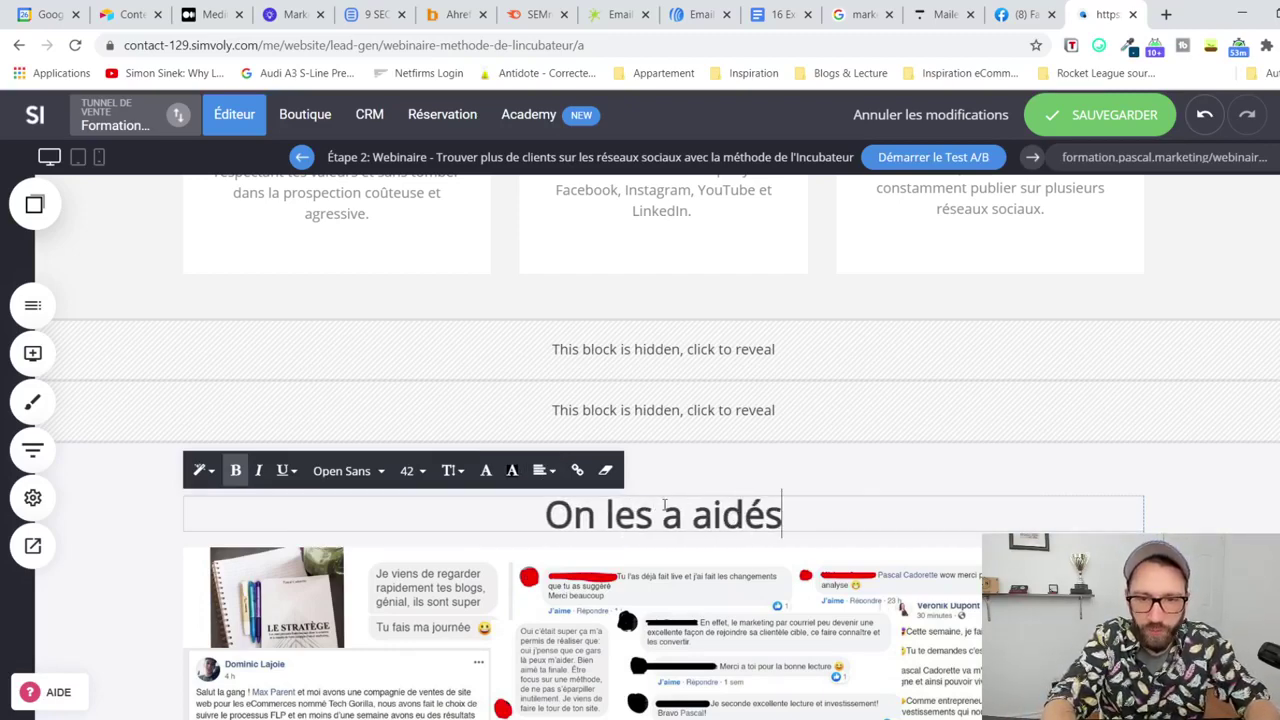
type(" à trouver plus de clients")
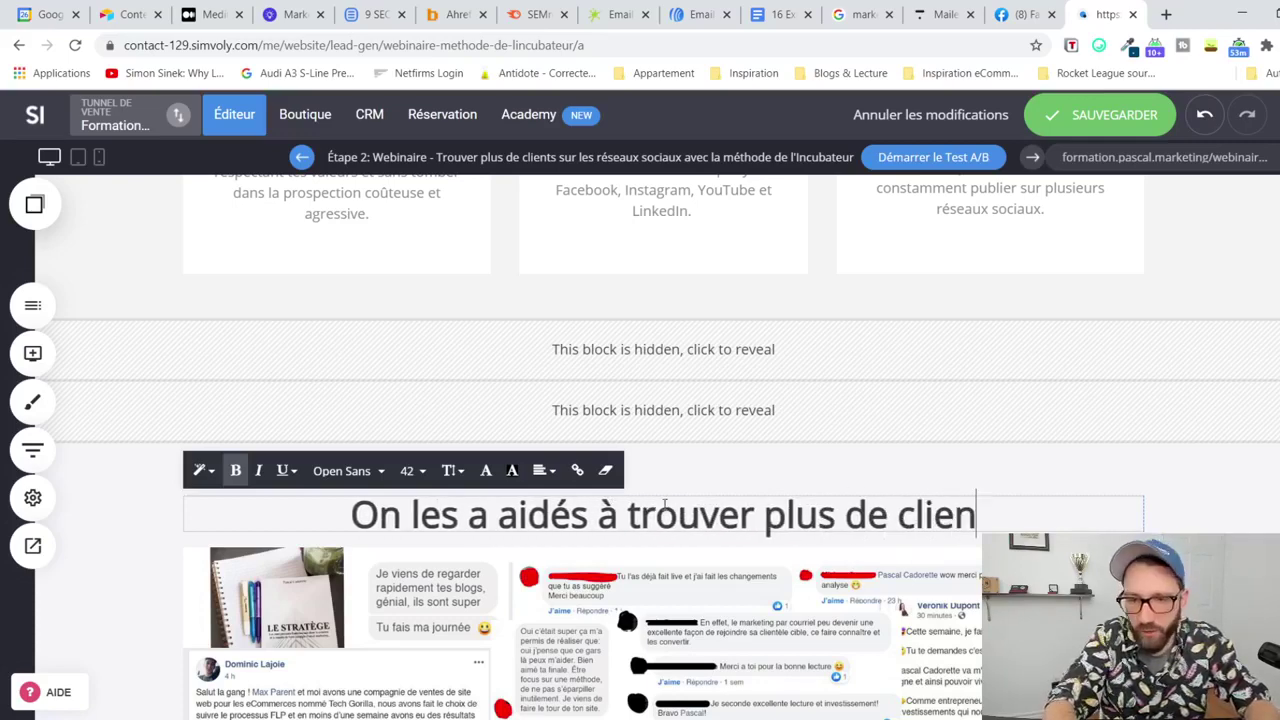
Step: Set the title's font size to 48 and widen the gap between it and the collage to about 72 px
key("ctrl+a")
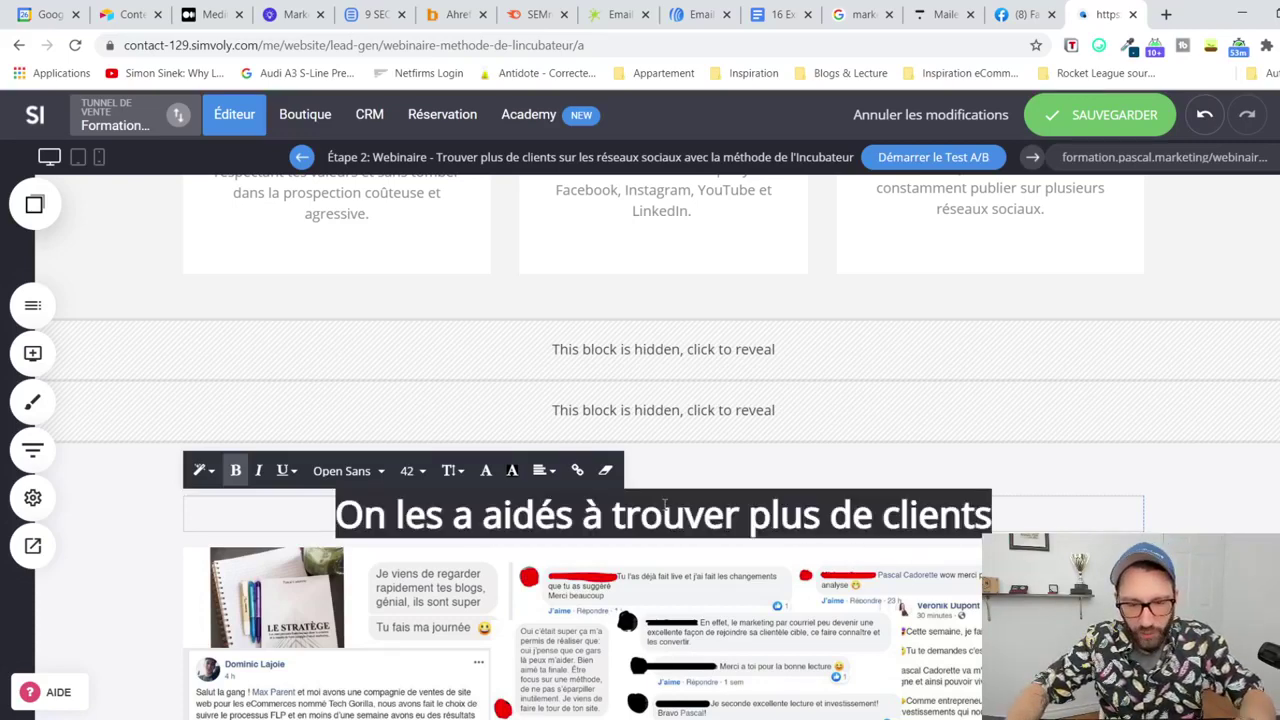
key("ctrl+b")
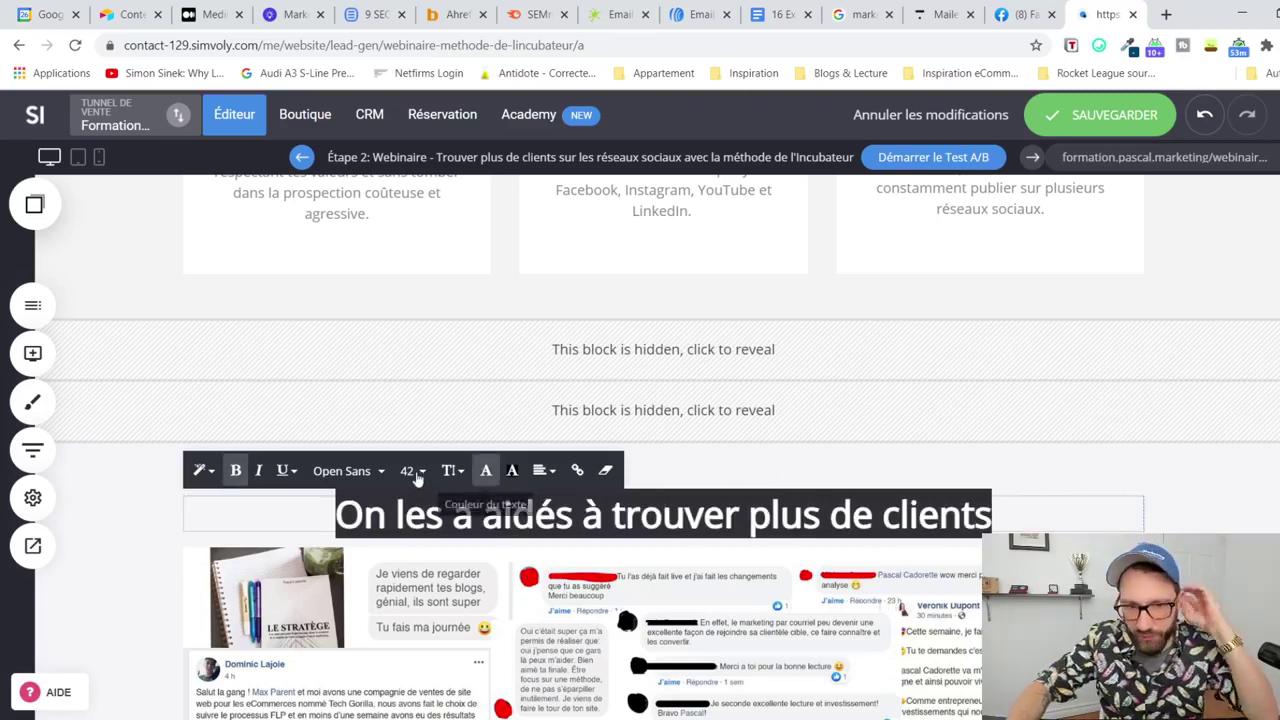
left_click(412, 471)
left_click(563, 617)
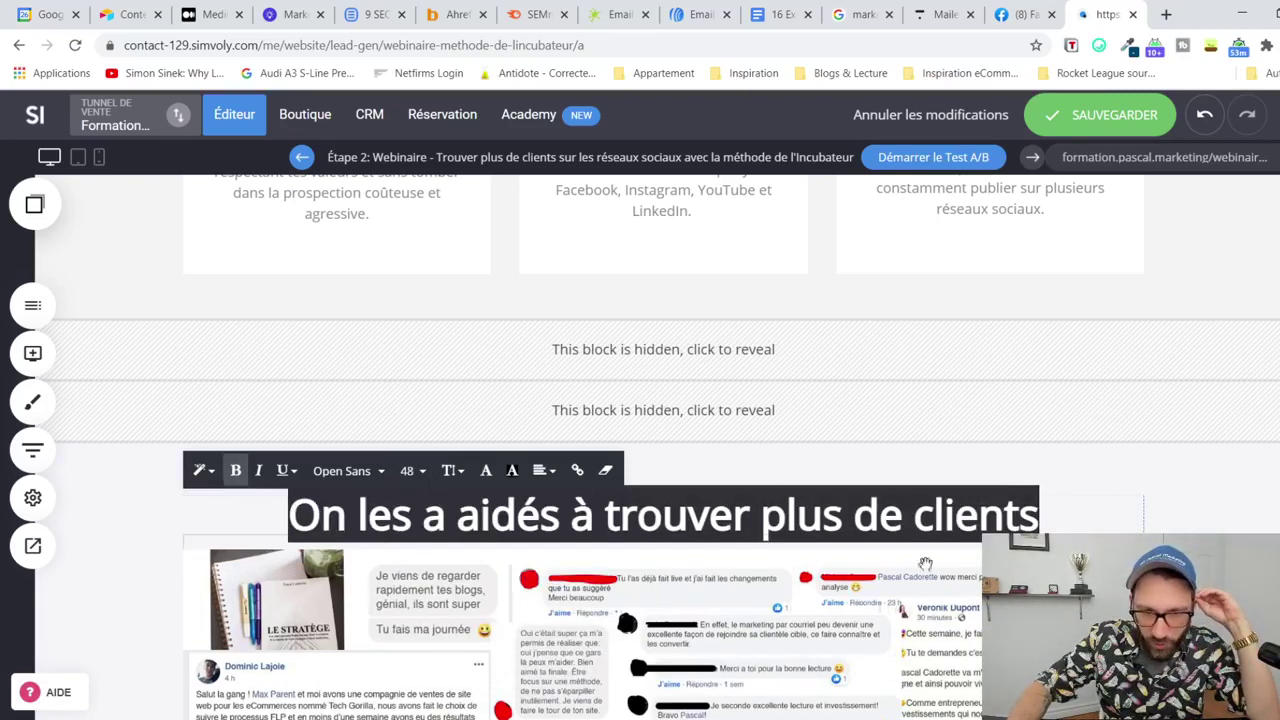
left_click(1190, 518)
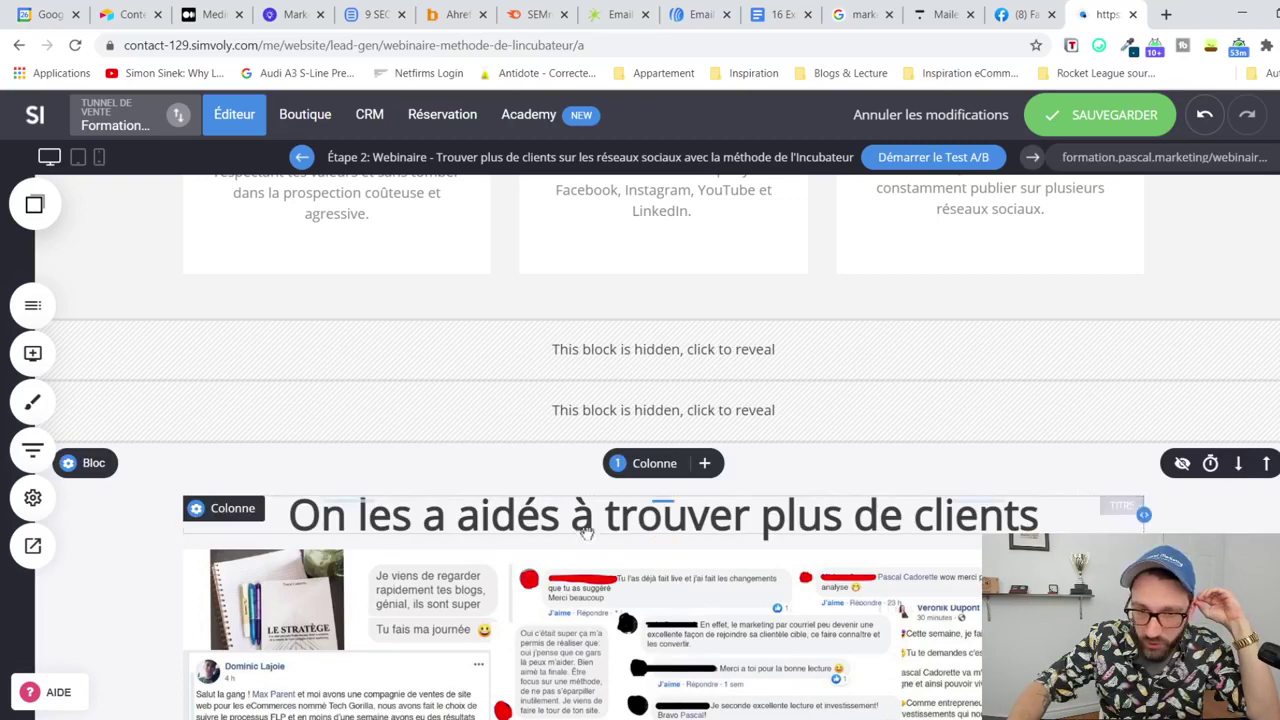
left_click_drag(662, 537, 662, 599)
Step: Colour the words "trouver plus de clients" in the title pinkish red and save the page
left_click(660, 520)
left_click(616, 518)
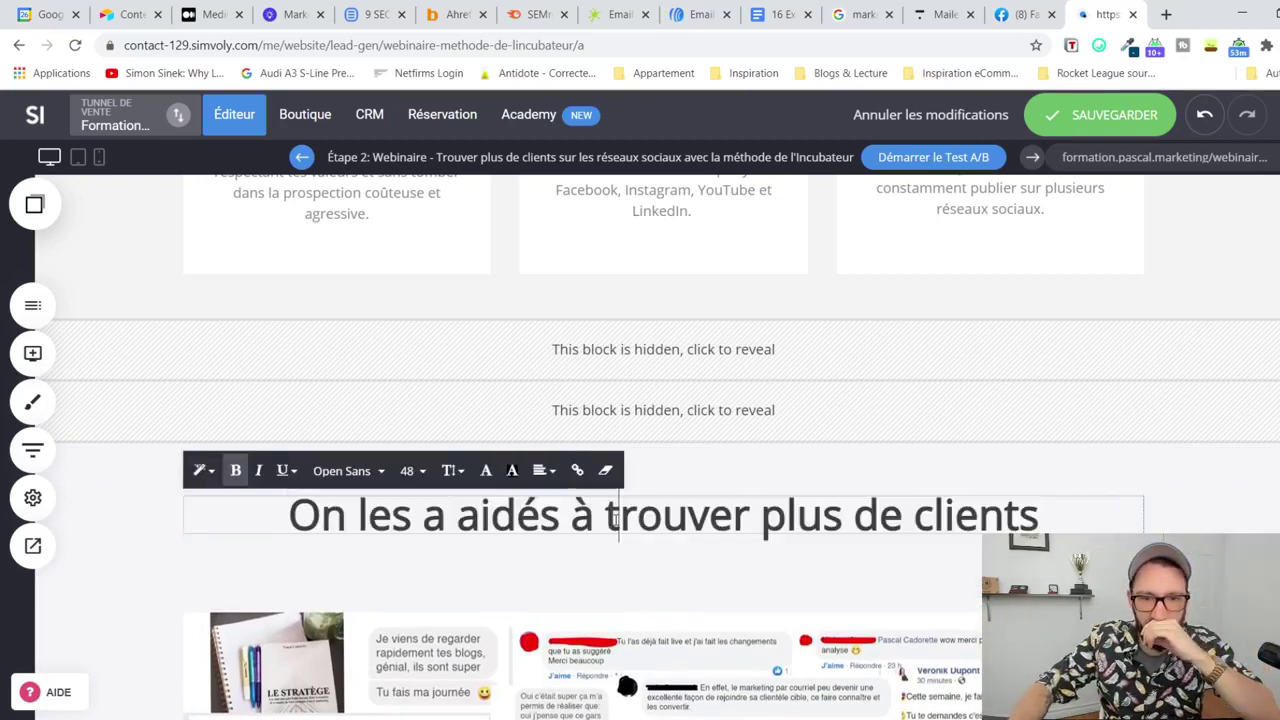
left_click_drag(607, 515, 1184, 517)
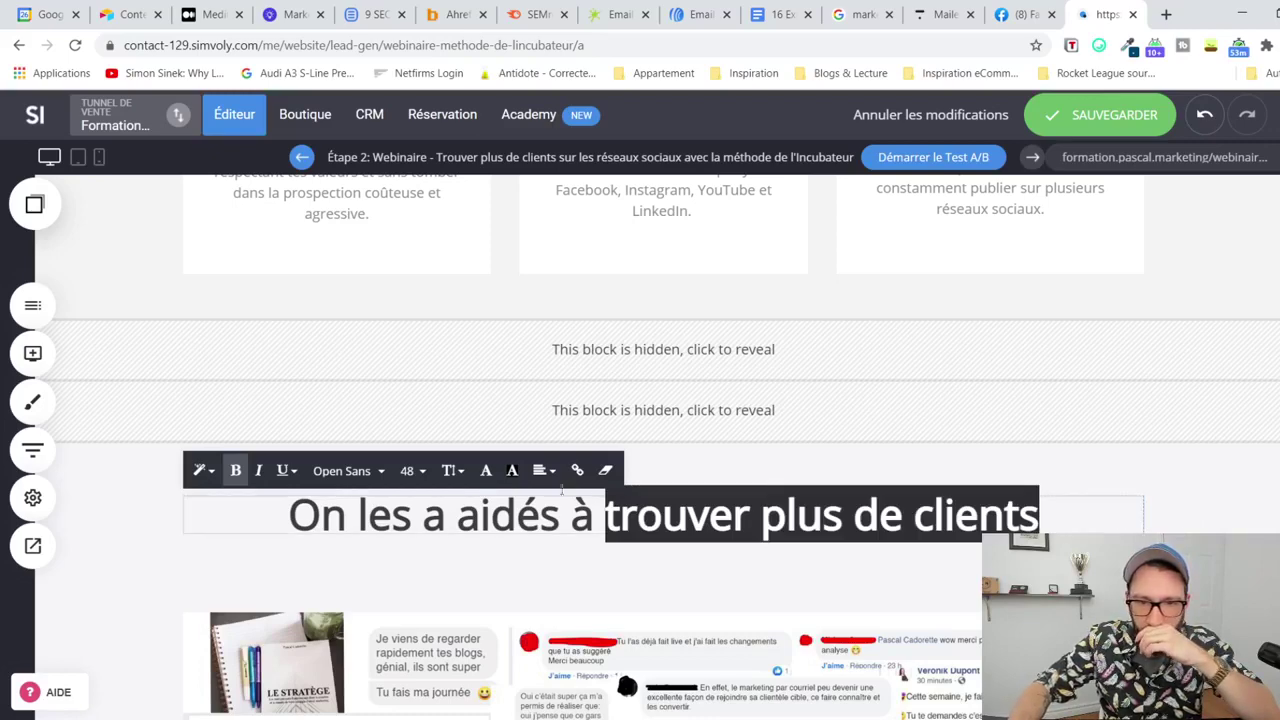
left_click(486, 470)
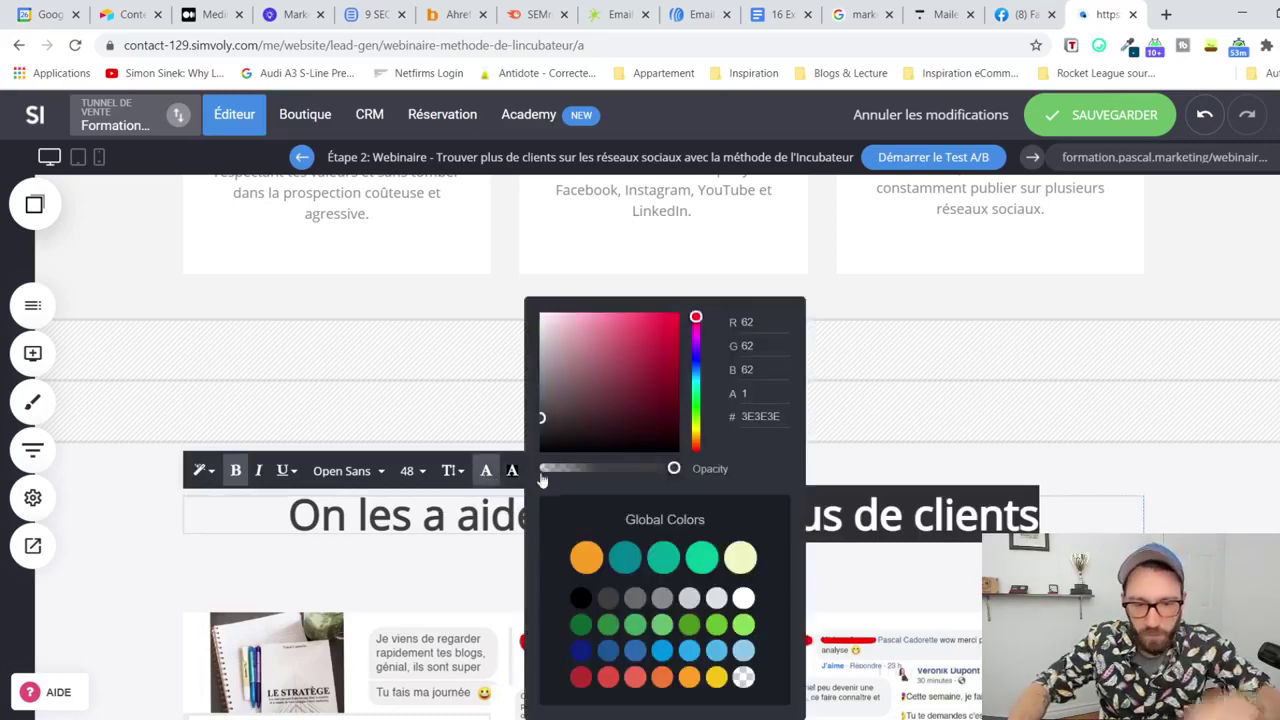
double_click(768, 415)
key("Return")
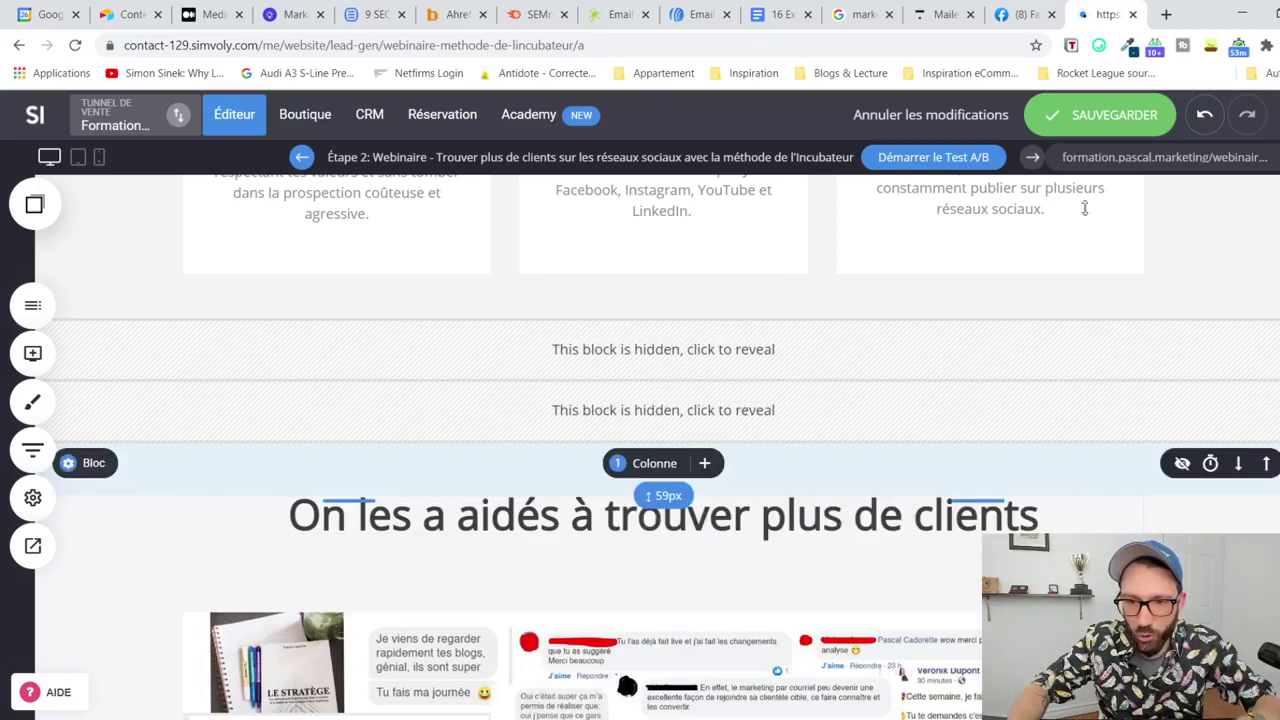
left_click(1102, 125)
Step: Add an image below the collage using the uploaded customer comment screenshot that begins "On te recommande fortement!"
scroll(692, 326, "down", 5)
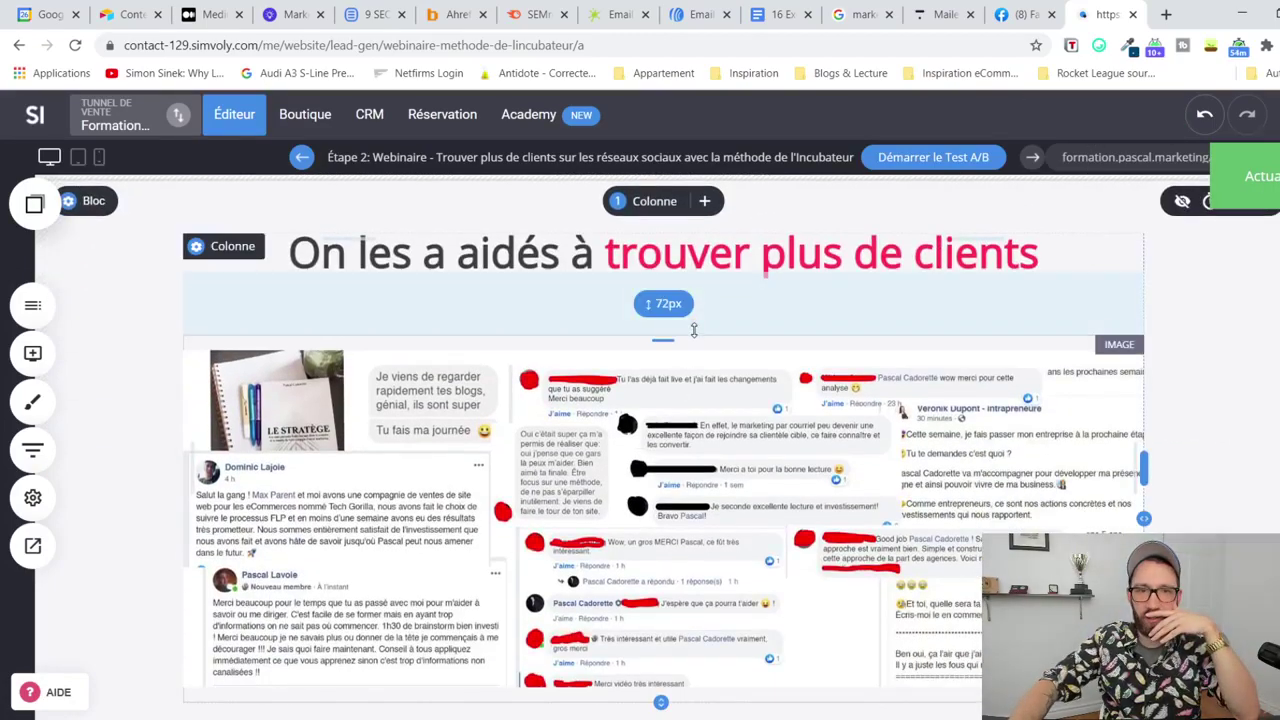
scroll(700, 330, "down", 5)
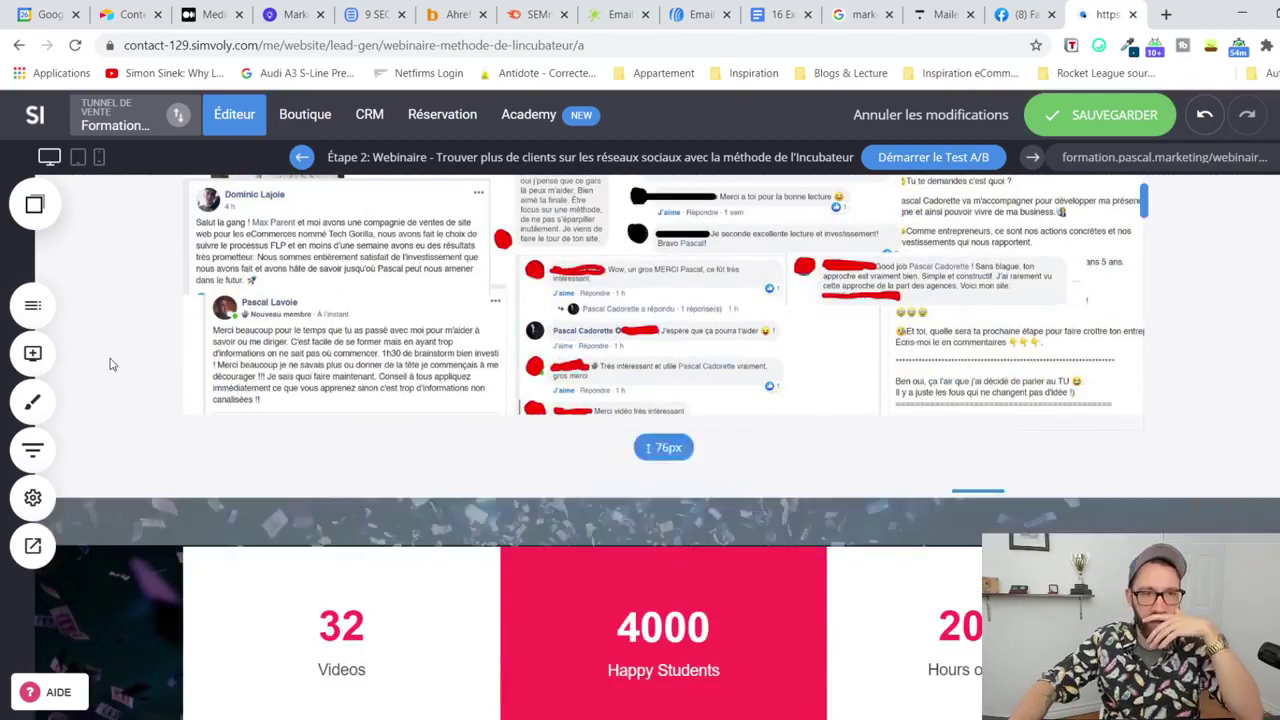
left_click(32, 352)
left_click_drag(549, 416, 549, 413)
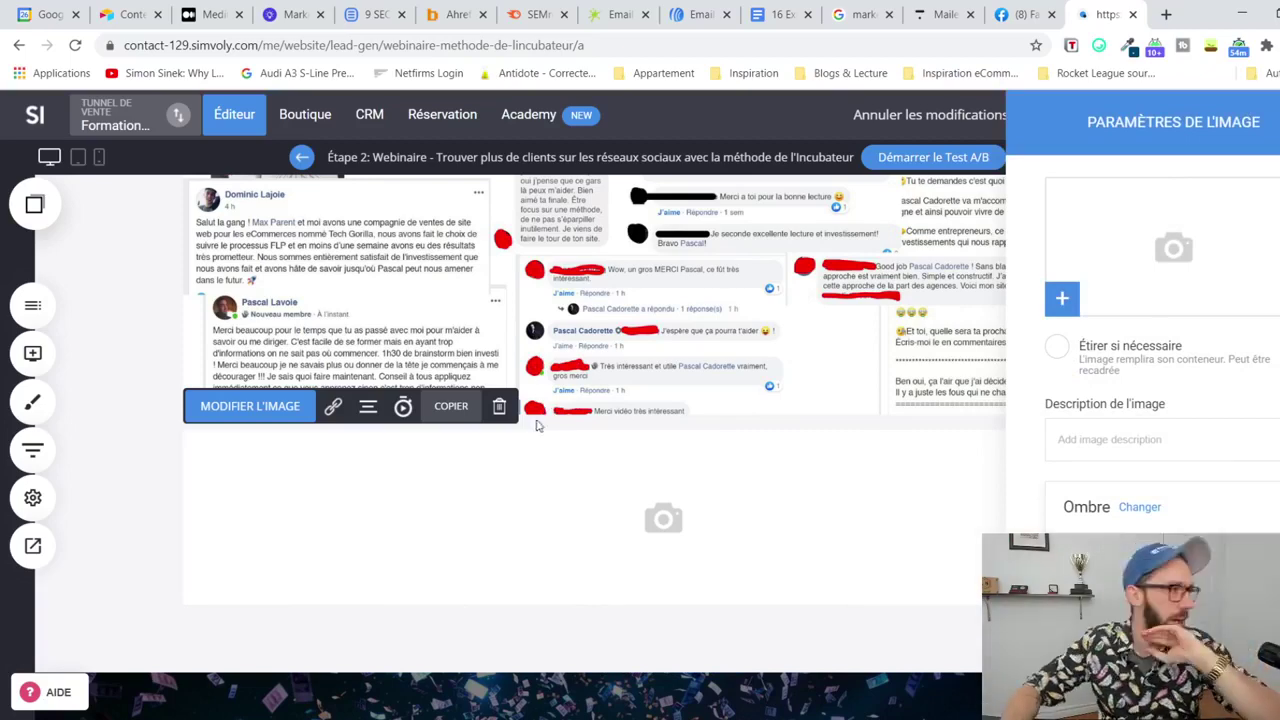
left_click(1128, 246)
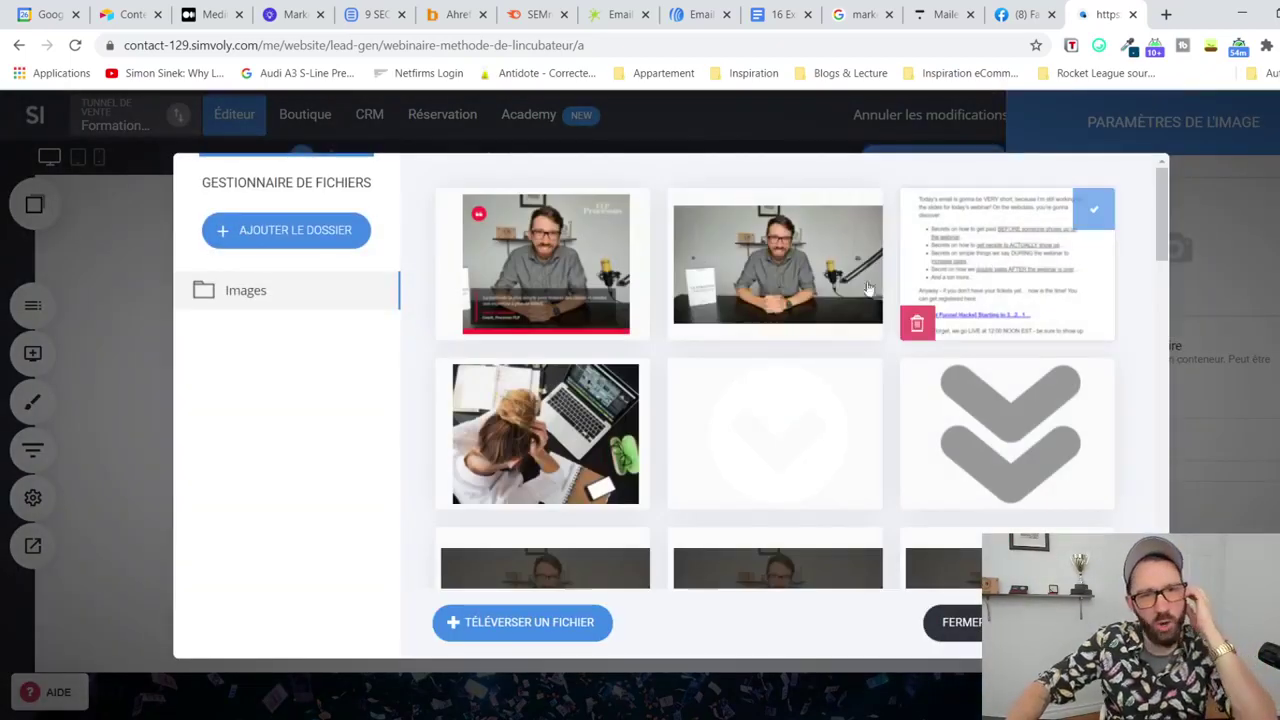
scroll(740, 394, "down", 7)
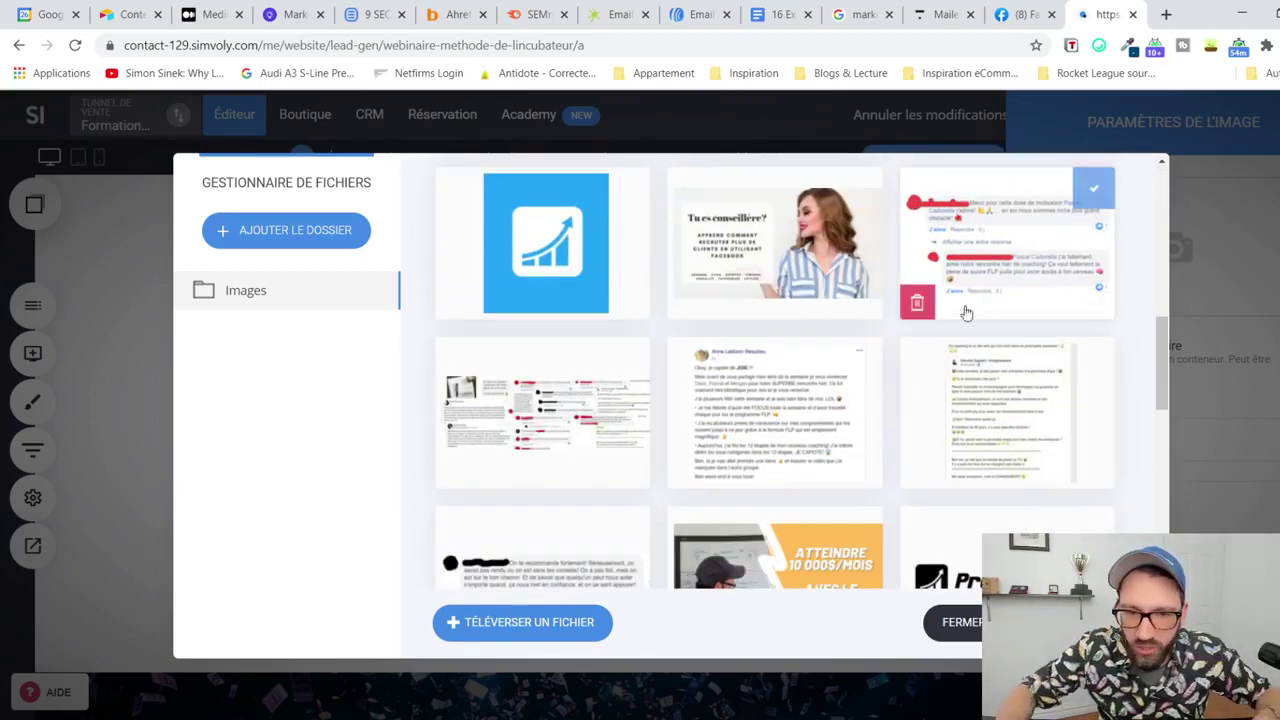
scroll(970, 305, "down", 2)
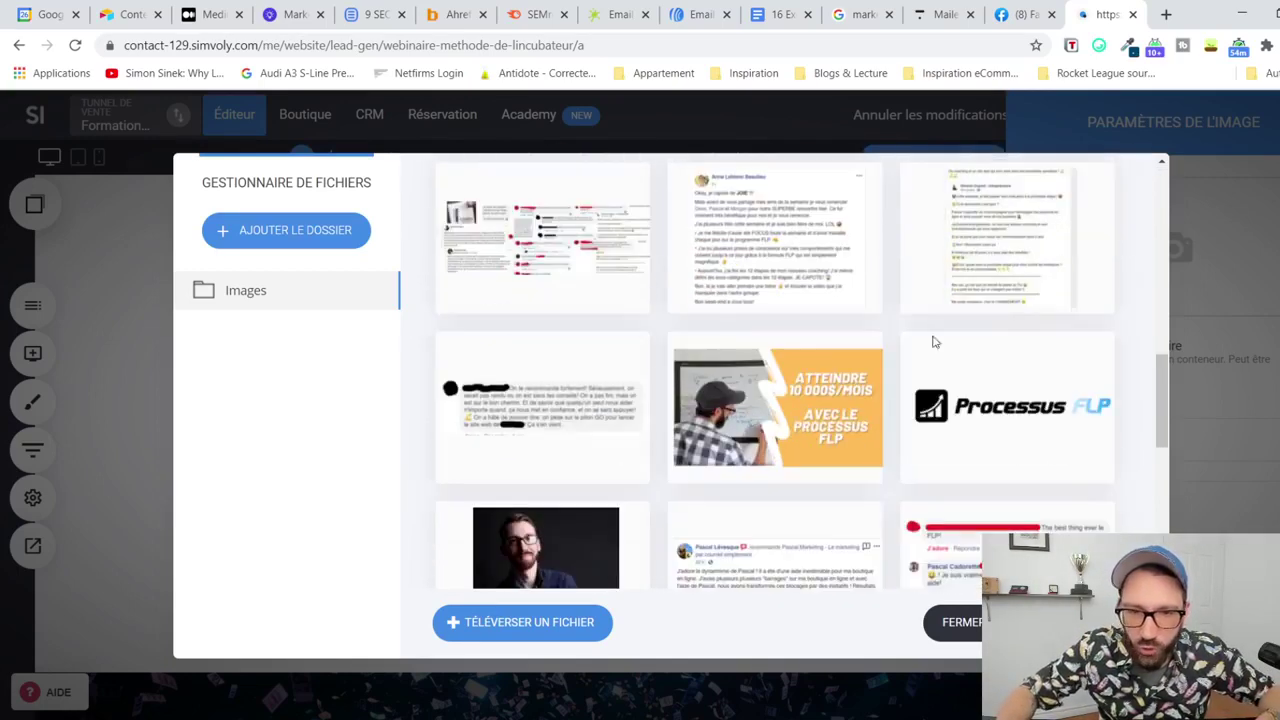
left_click(581, 432)
left_click(960, 622)
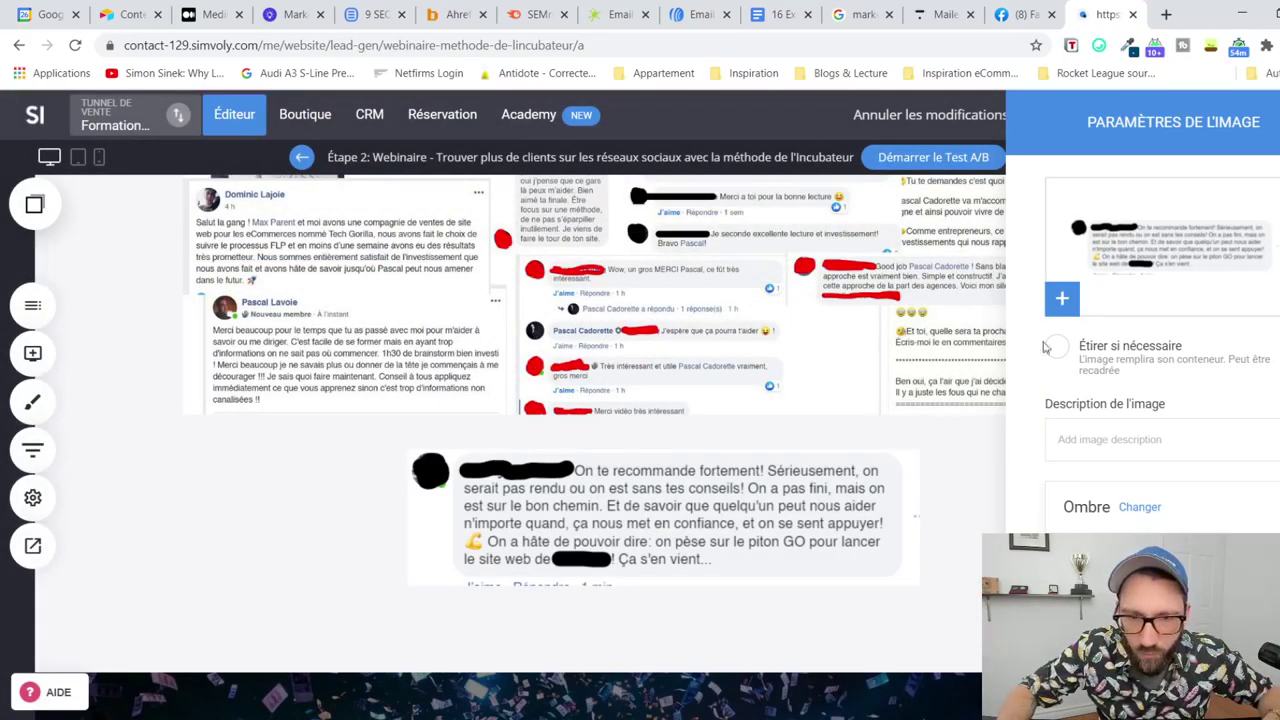
Step: Add the uploaded "The best thing ever le FLP!" comment screenshot beside the first comment image, widen it, and align both along the top
left_click(32, 354)
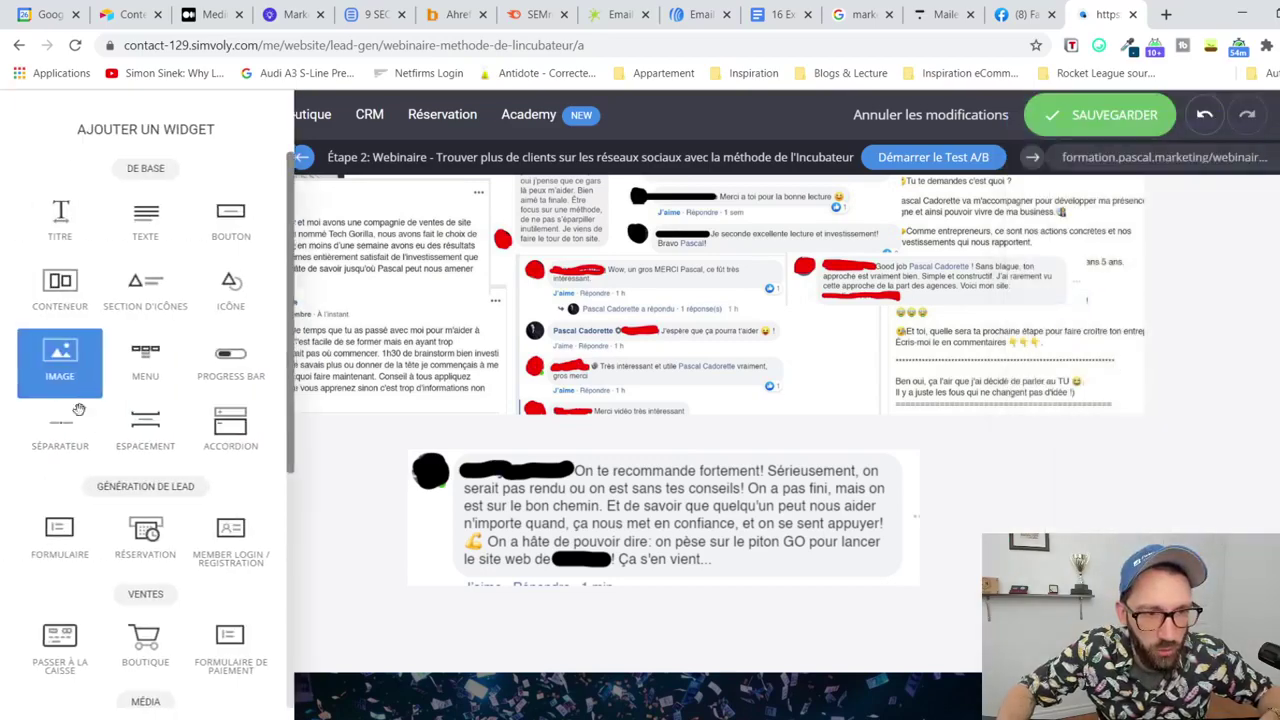
left_click_drag(963, 528, 962, 526)
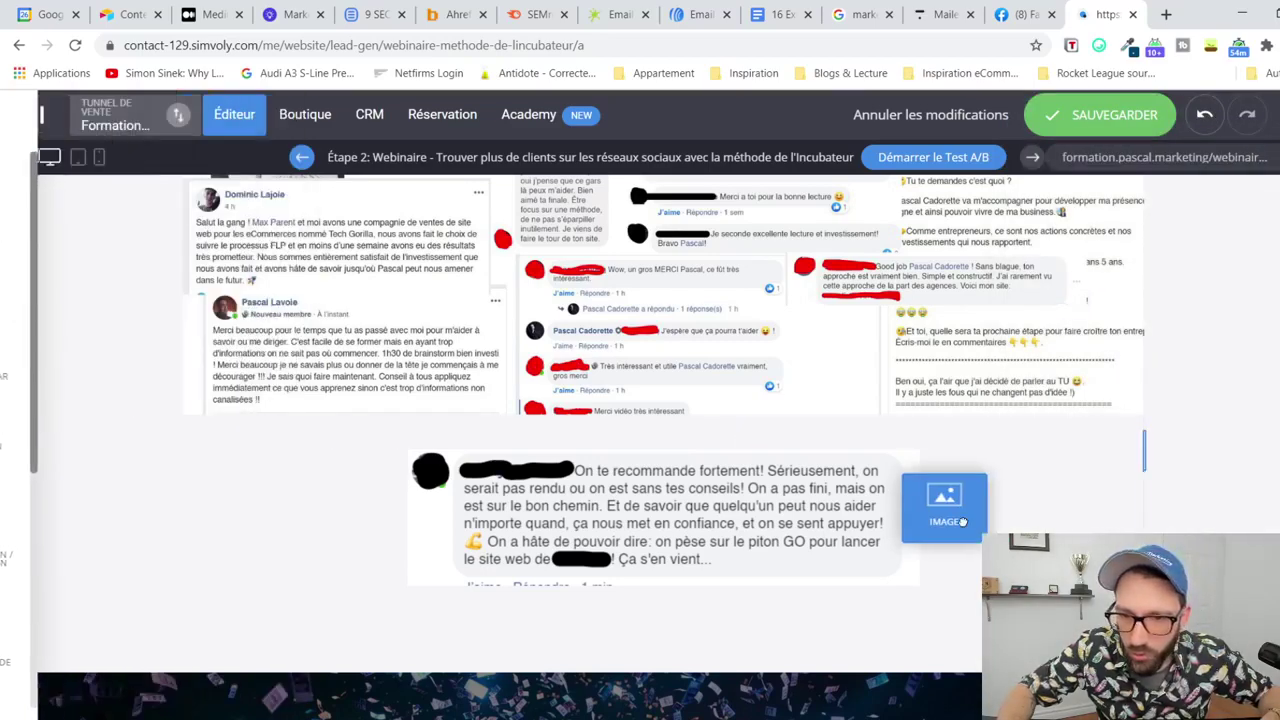
left_click(960, 406)
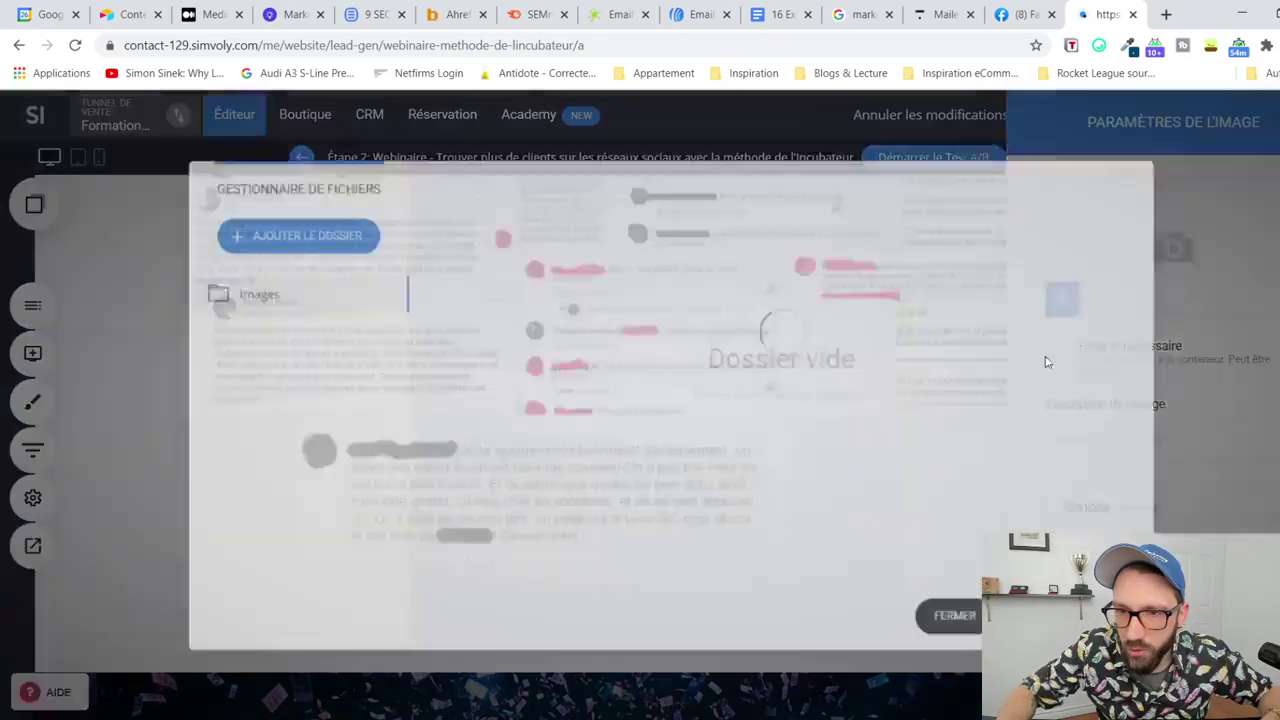
scroll(945, 430, "down", 8)
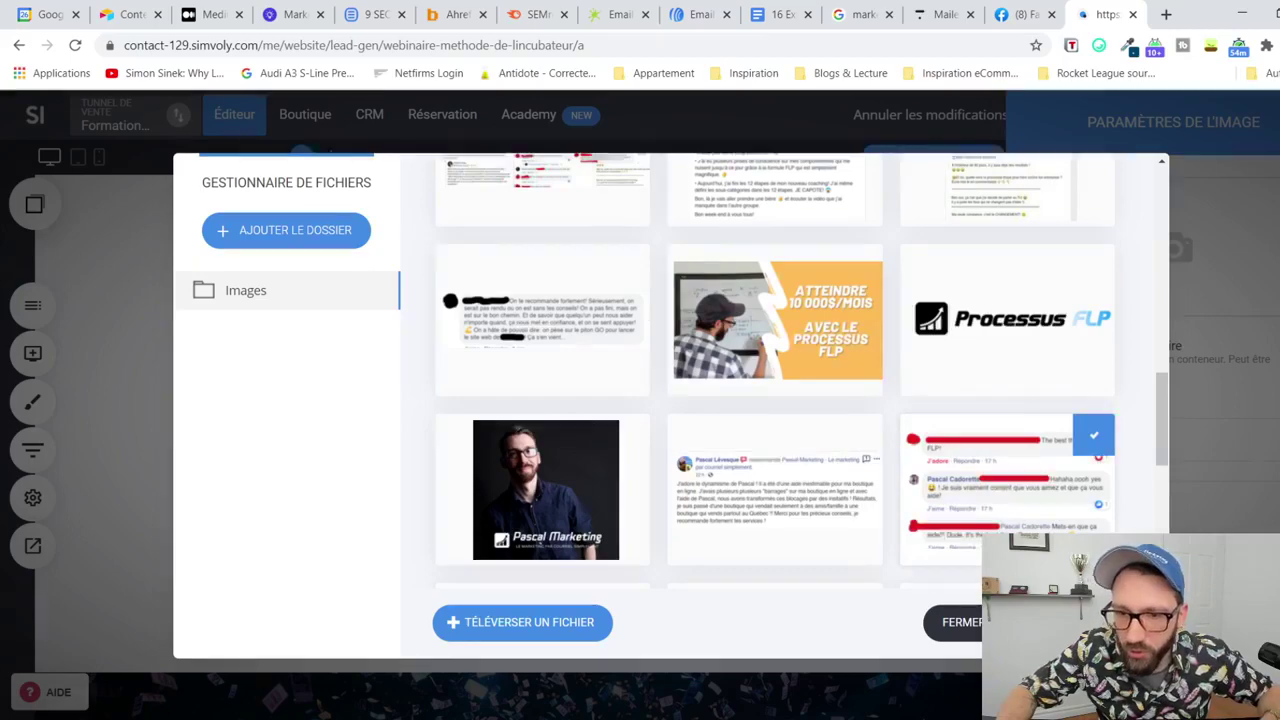
left_click(1093, 435)
left_click(828, 492)
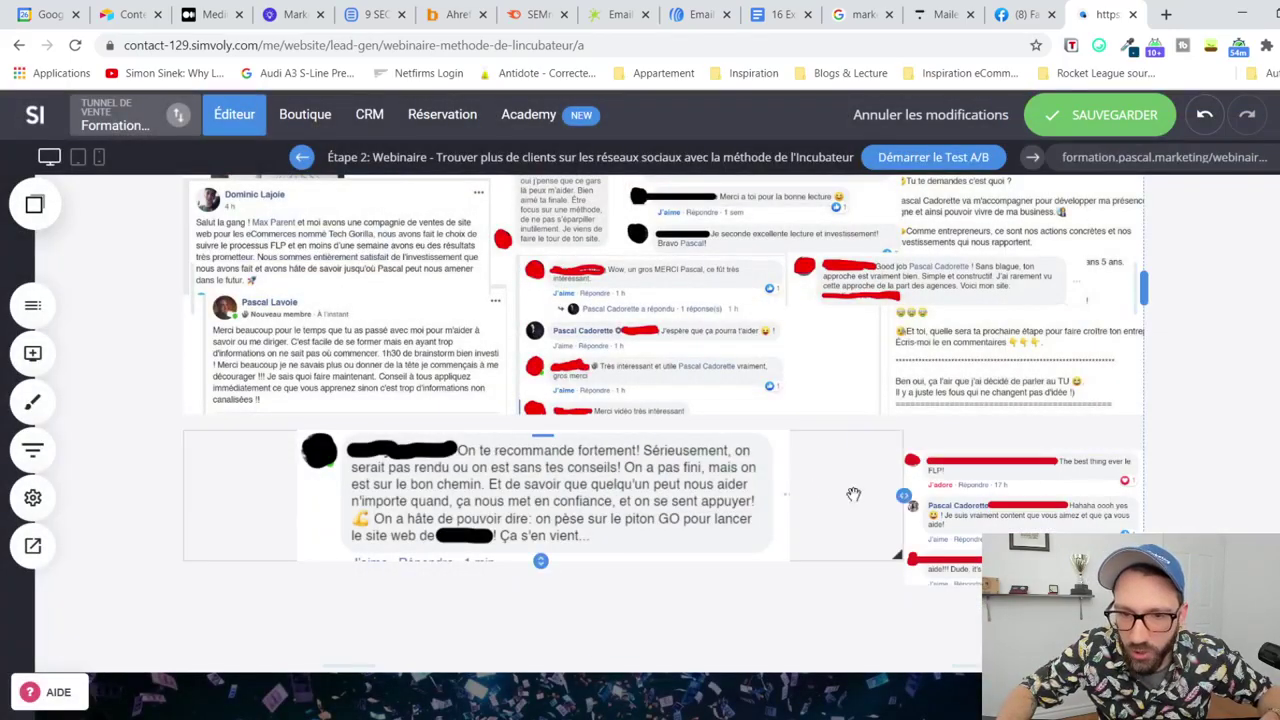
left_click_drag(771, 493, 676, 482)
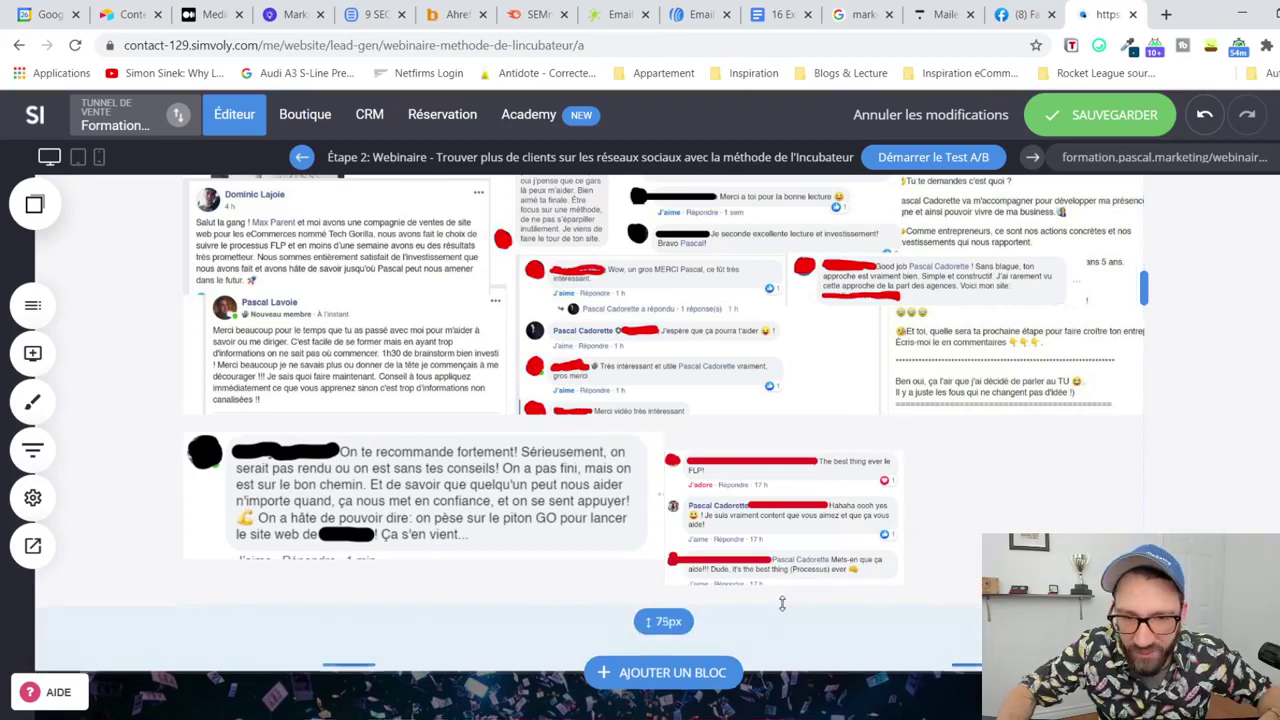
left_click_drag(780, 603, 781, 563)
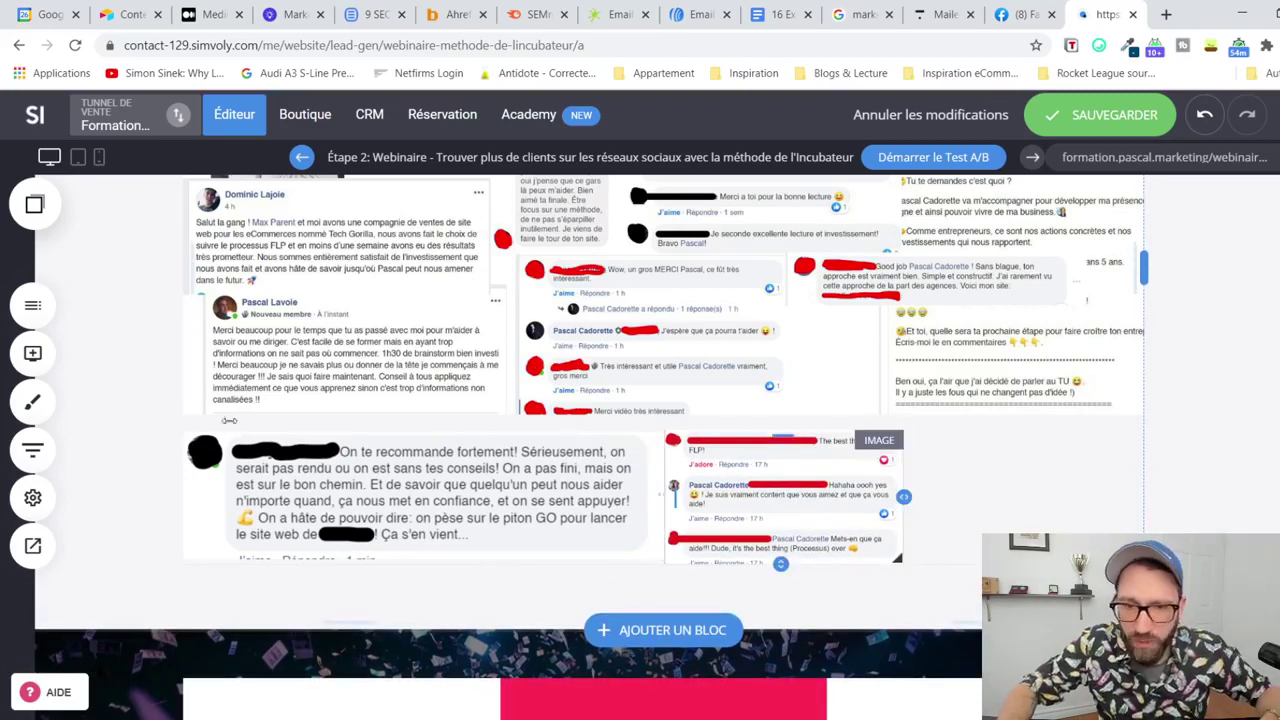
Step: Add a third image at the end of the comment row using the uploaded screenshot beginning "Vraiment bon!!!"
left_click(33, 353)
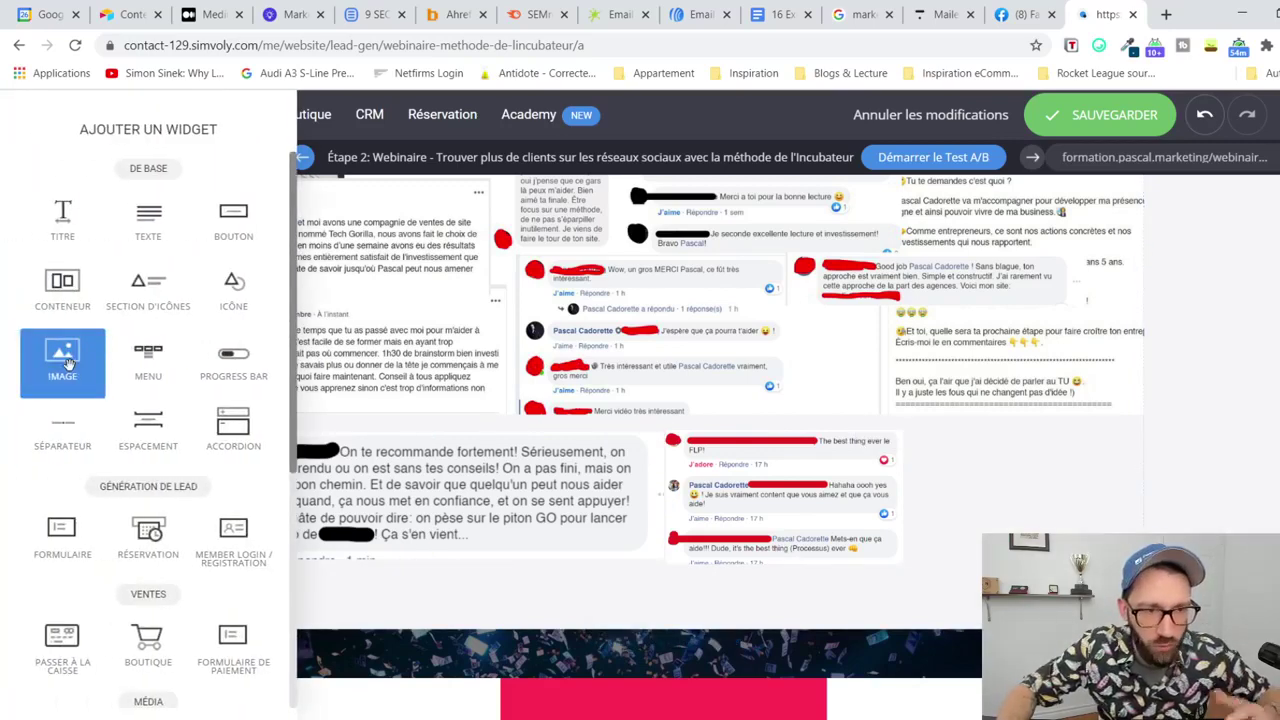
left_click_drag(128, 388, 908, 485)
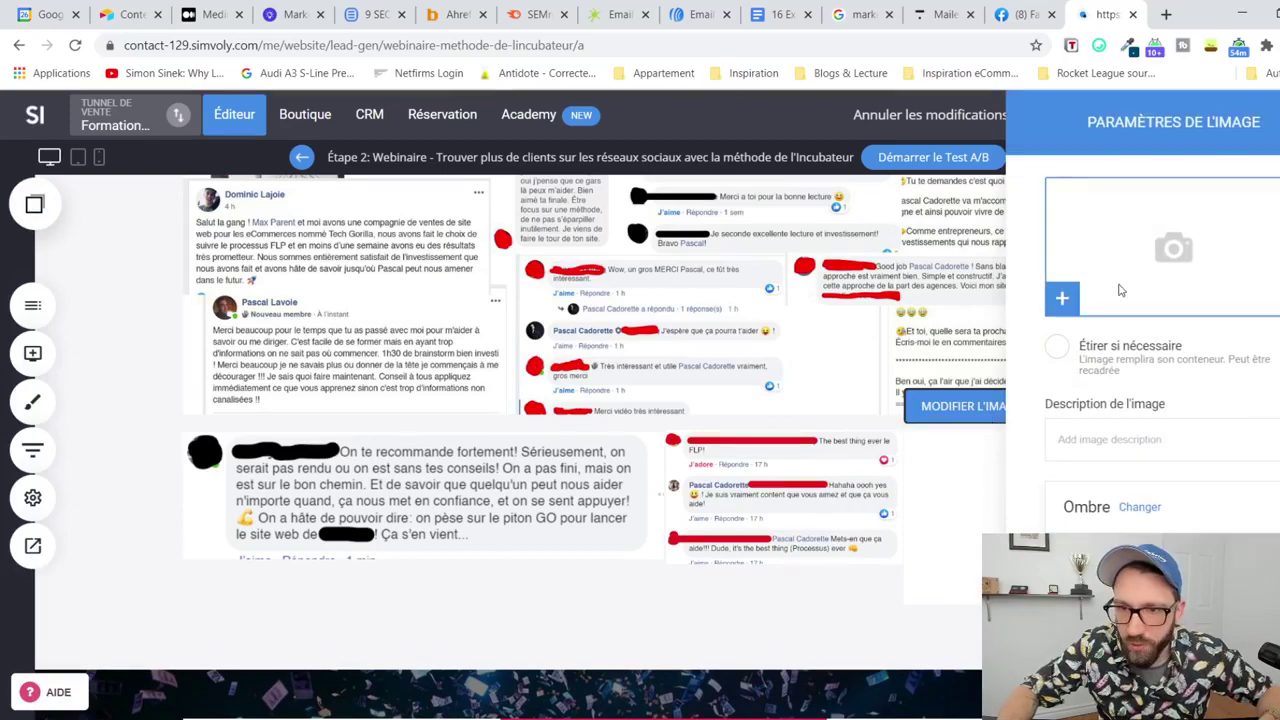
left_click(1117, 290)
scroll(694, 466, "down", 10)
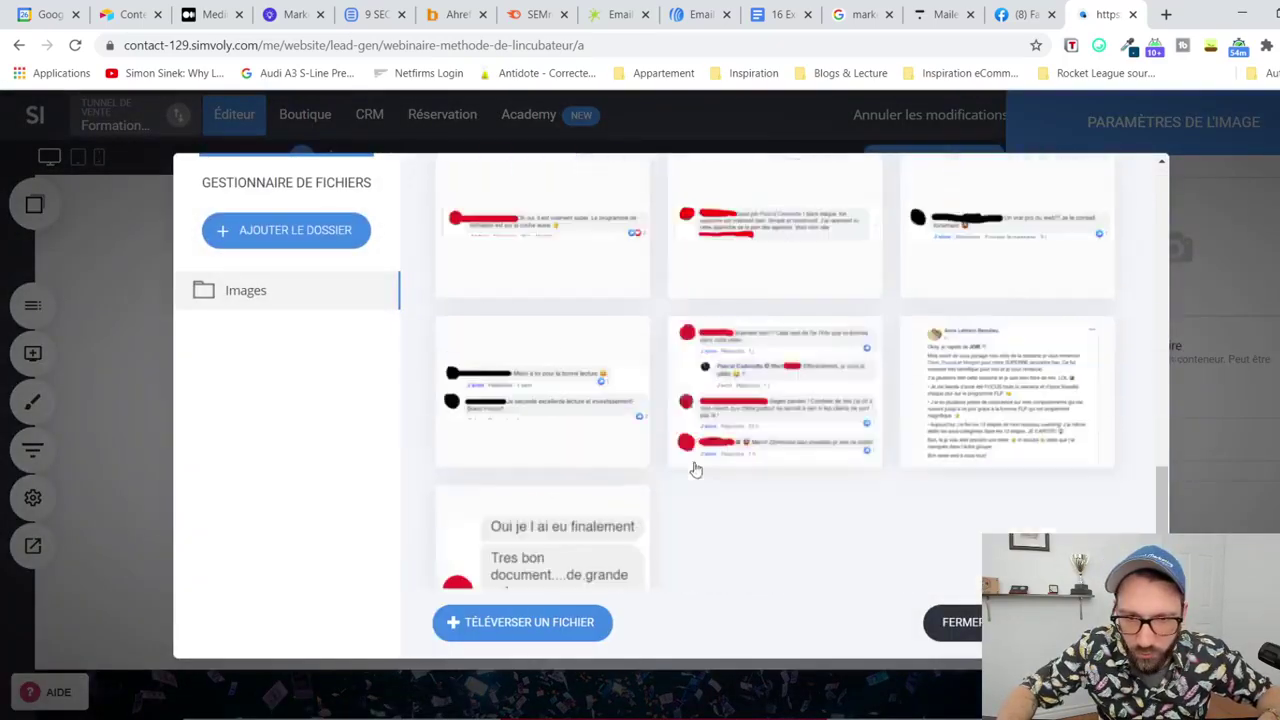
scroll(699, 488, "down", 1)
scroll(705, 510, "up", 2)
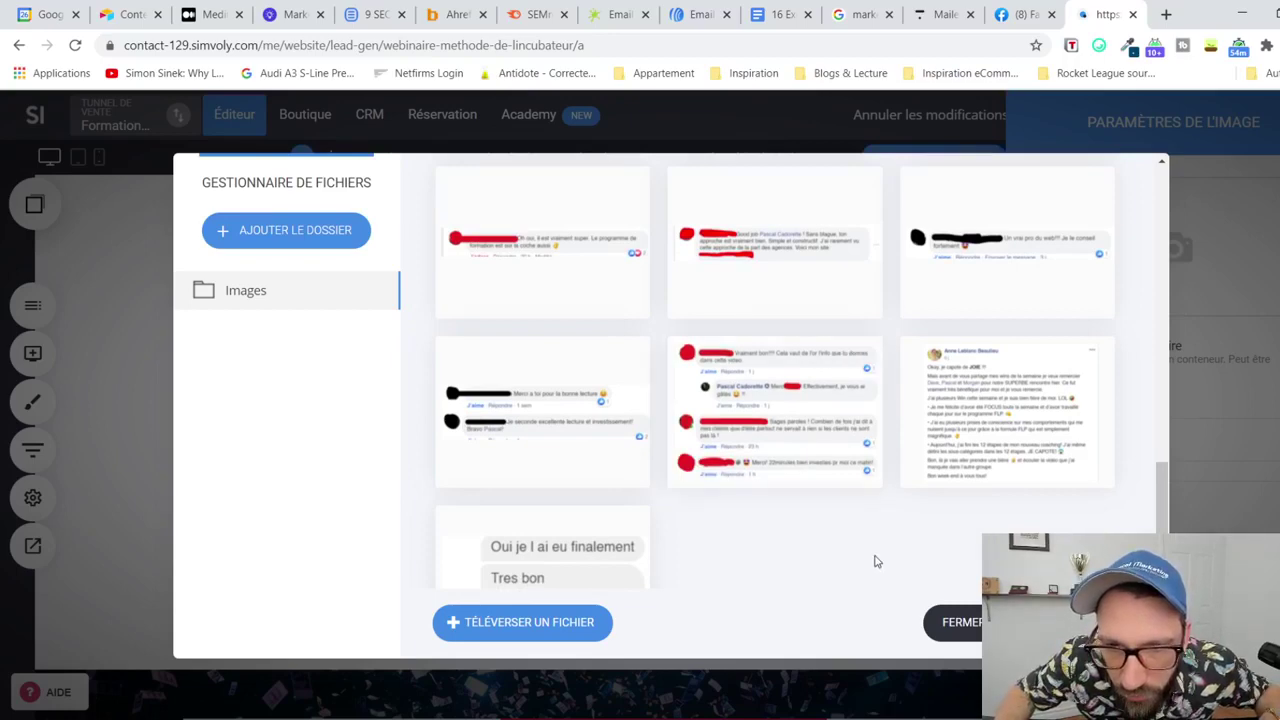
left_click(830, 437)
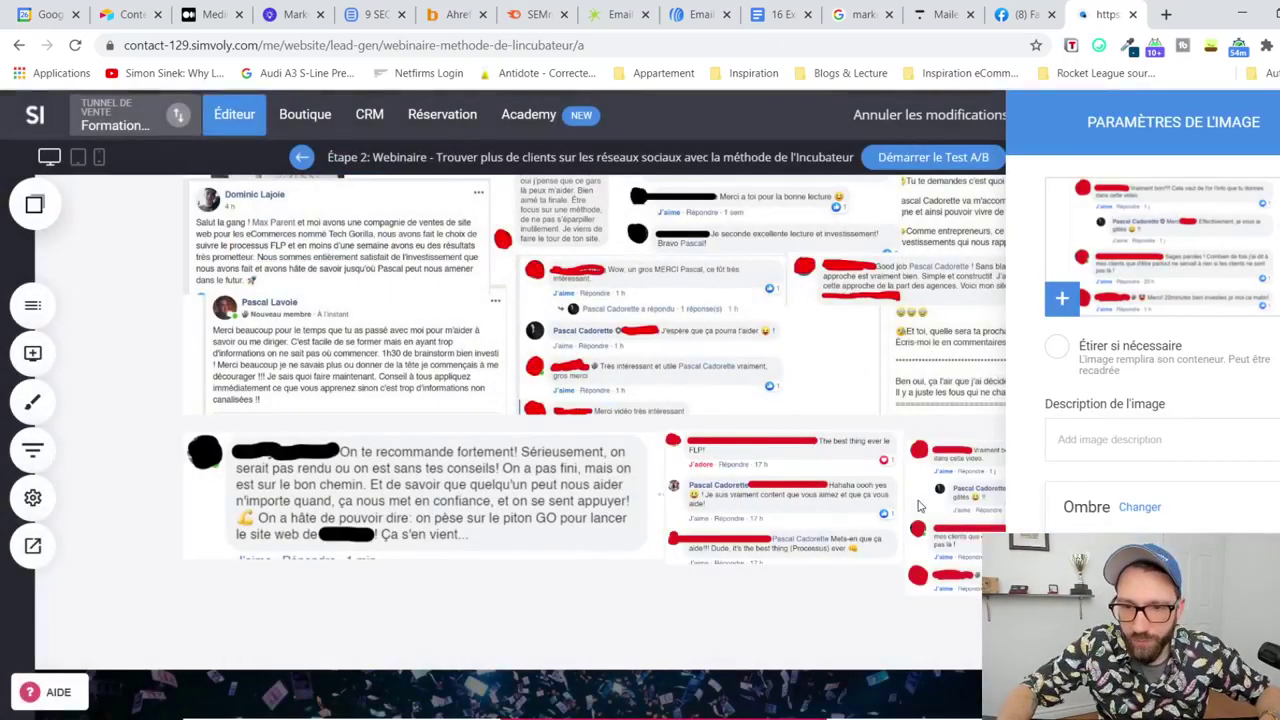
left_click(877, 608)
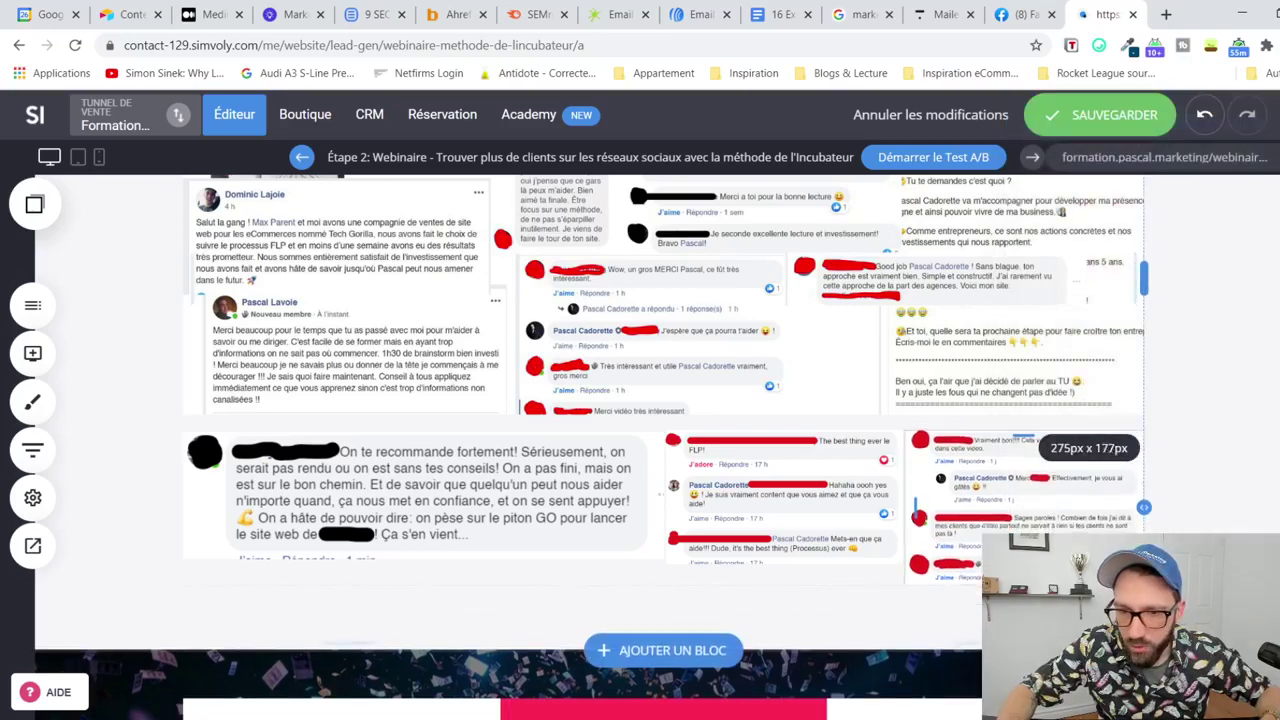
Step: Narrow the first comment image so the other two have more room, and save the page
left_click_drag(651, 491, 600, 498)
left_click(578, 497)
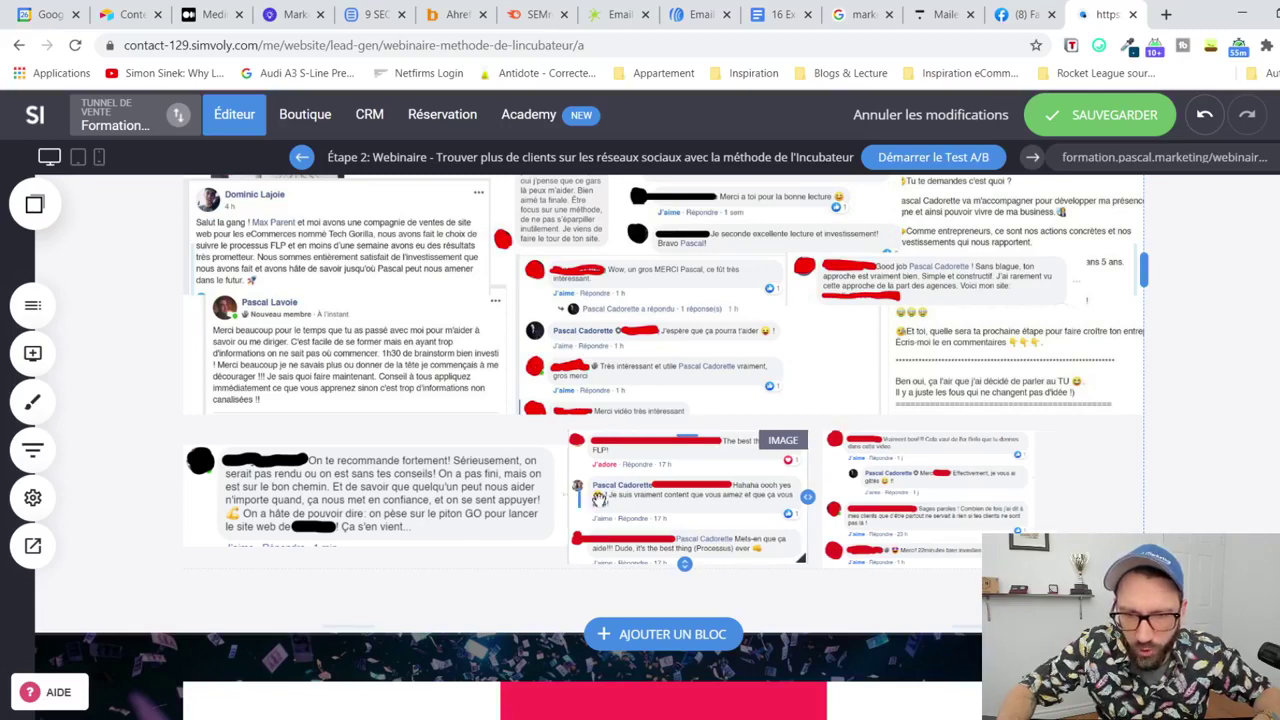
left_click(1112, 106)
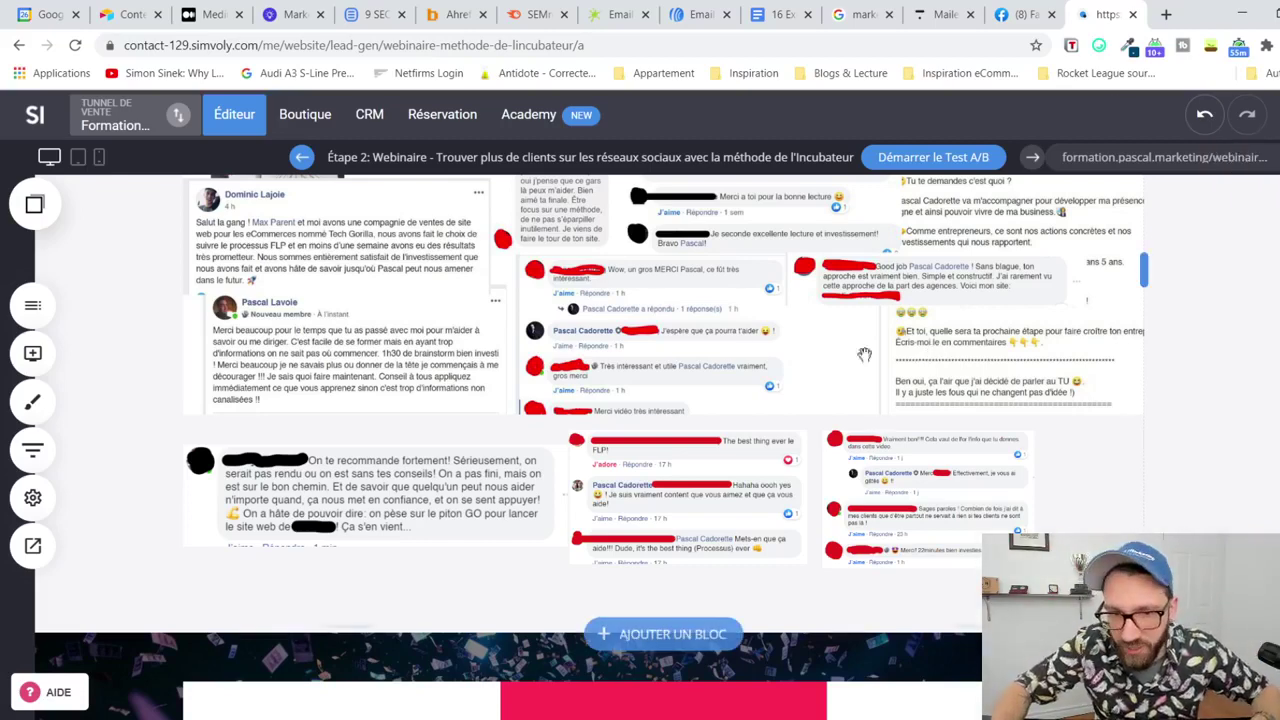
Step: Shift the second and third comment images apart until the row spans the collage's width, and save the page
left_click_drag(826, 497, 852, 498)
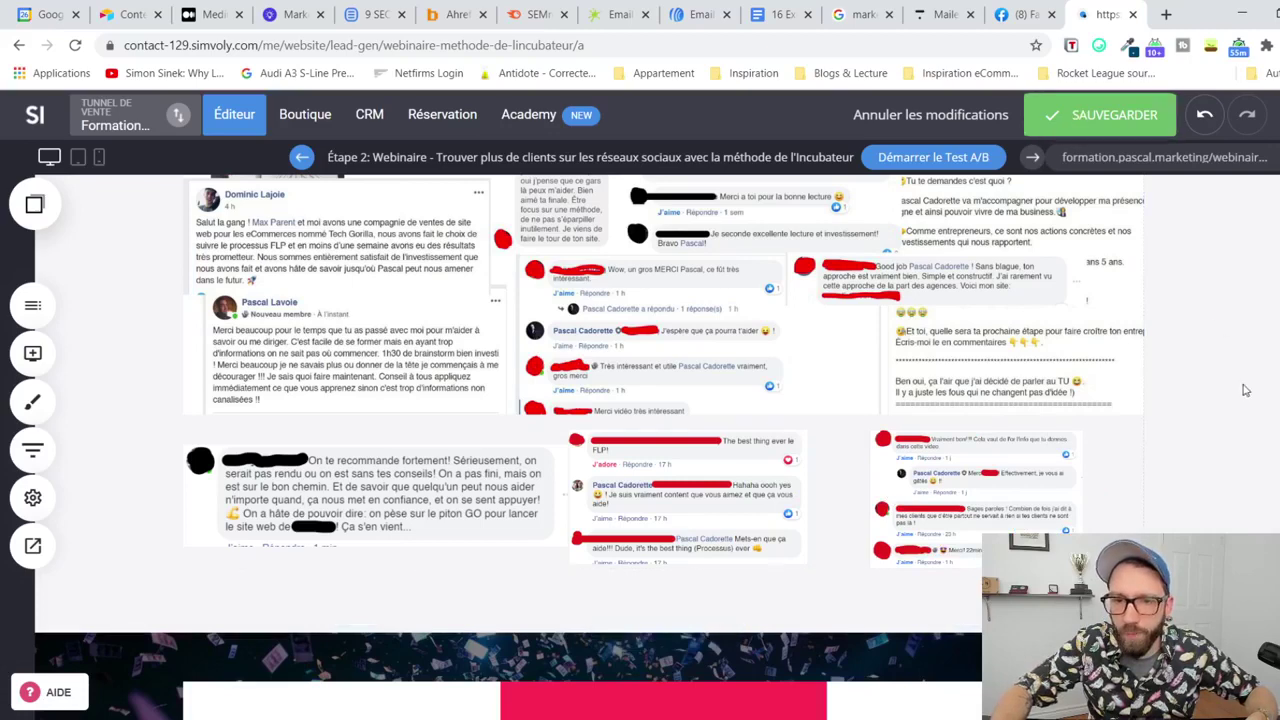
left_click(1074, 120)
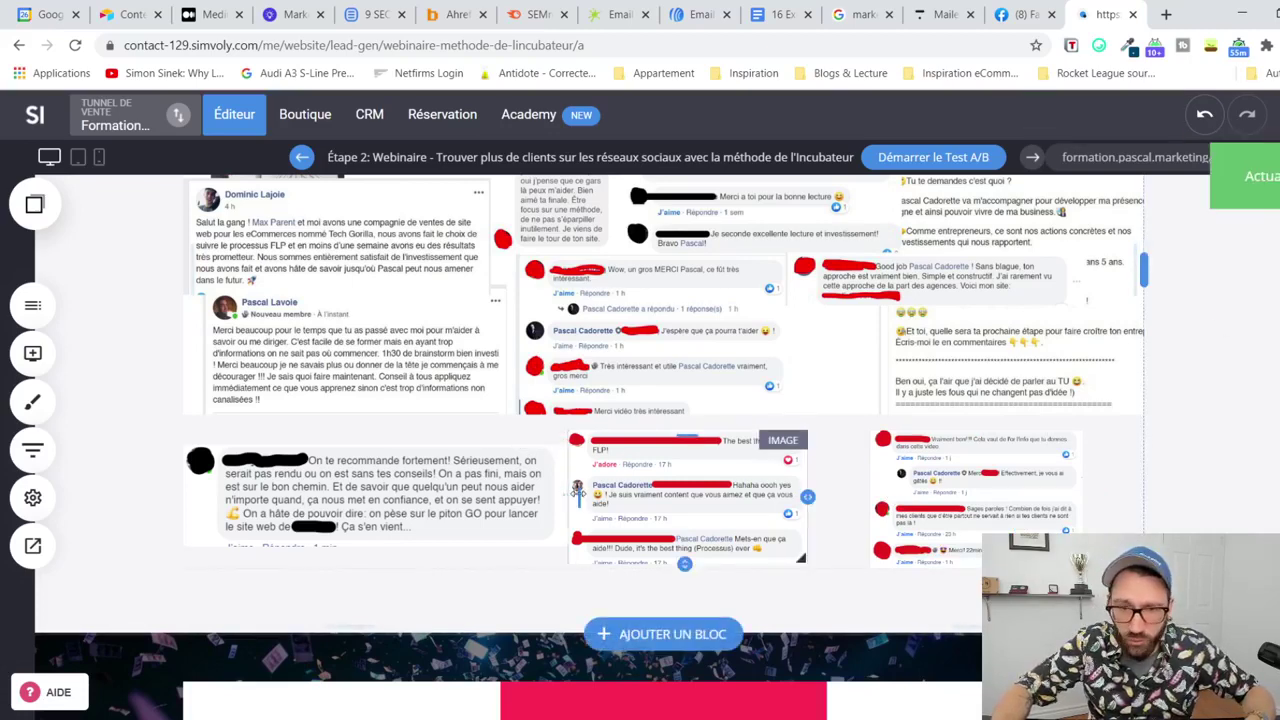
left_click_drag(568, 494, 612, 494)
left_click(890, 470)
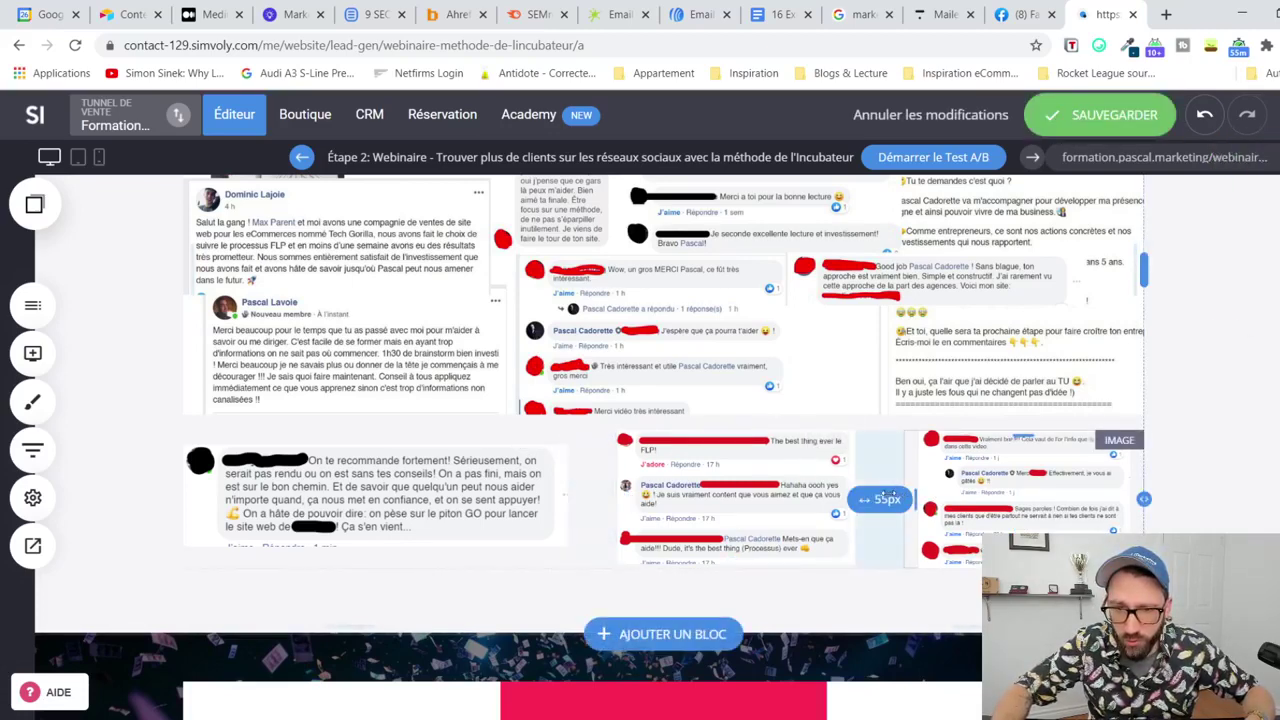
left_click_drag(876, 497, 828, 497)
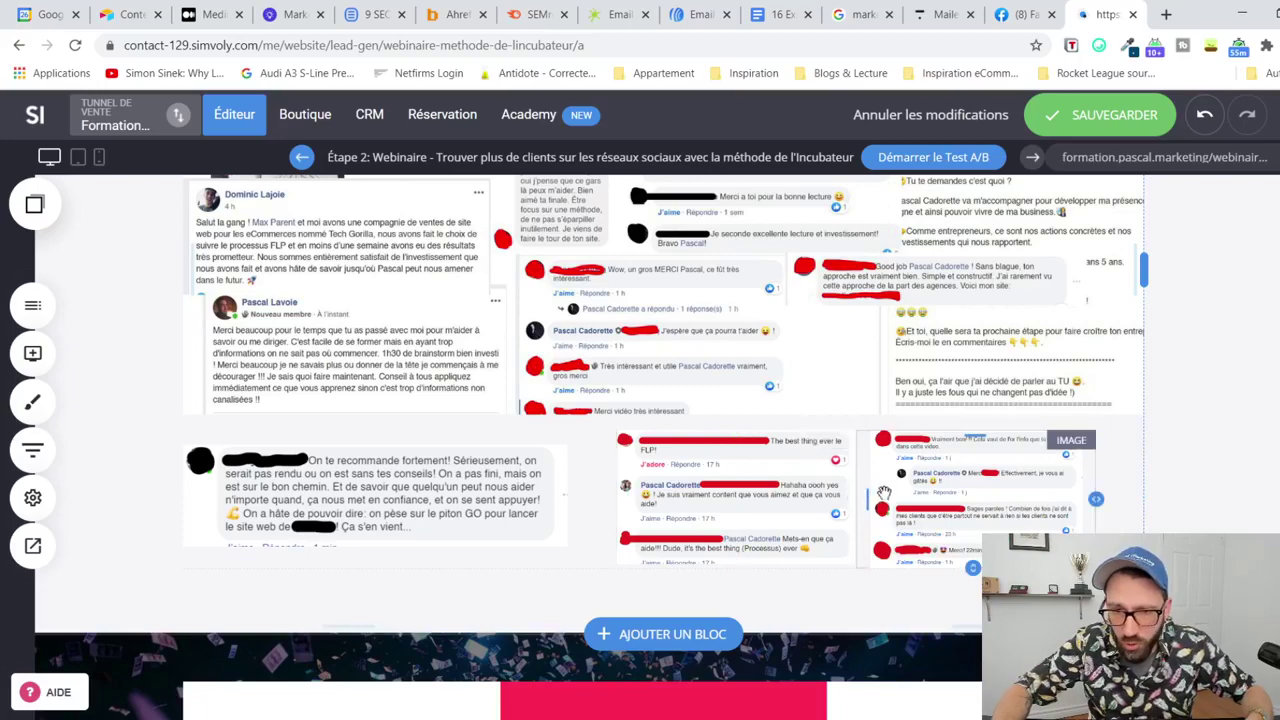
key("ctrl+z")
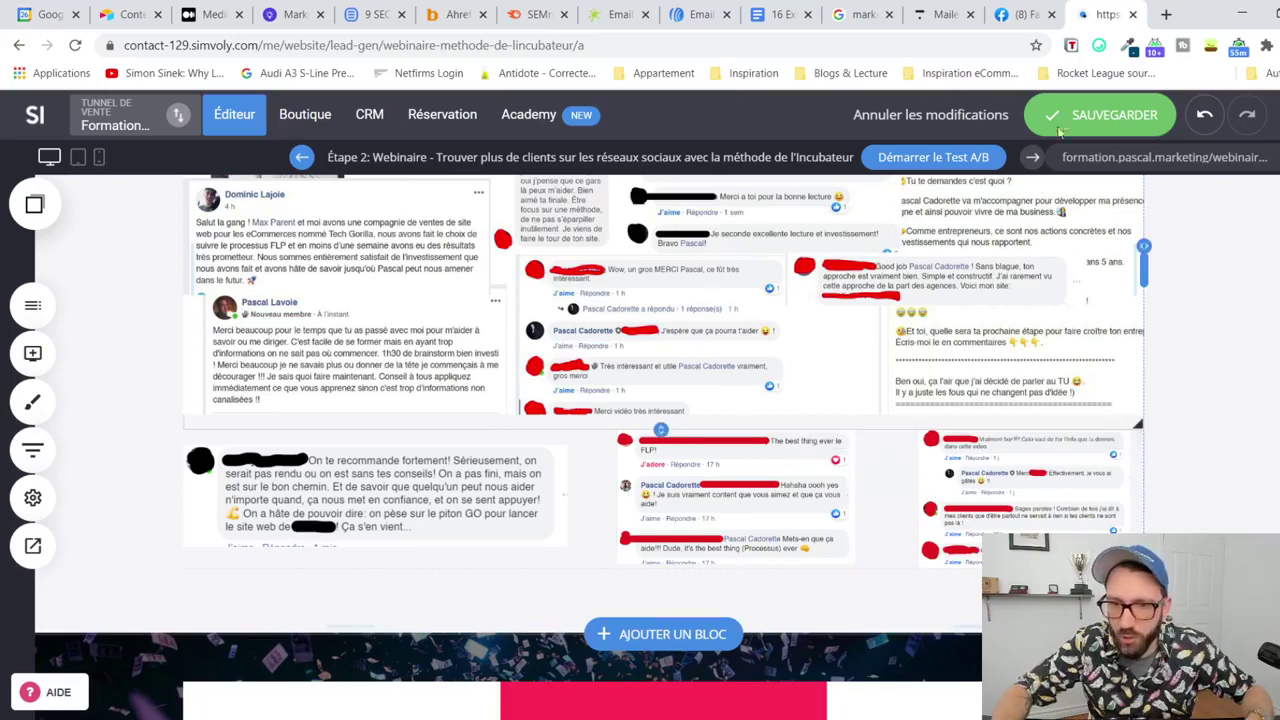
key("ctrl+s")
Step: Add an image below the comment row using a newly uploaded screenshot of the client's recommendation post about the newsletter service
scroll(1240, 513, "up", 3)
scroll(1240, 513, "up", 1)
scroll(758, 438, "down", 5)
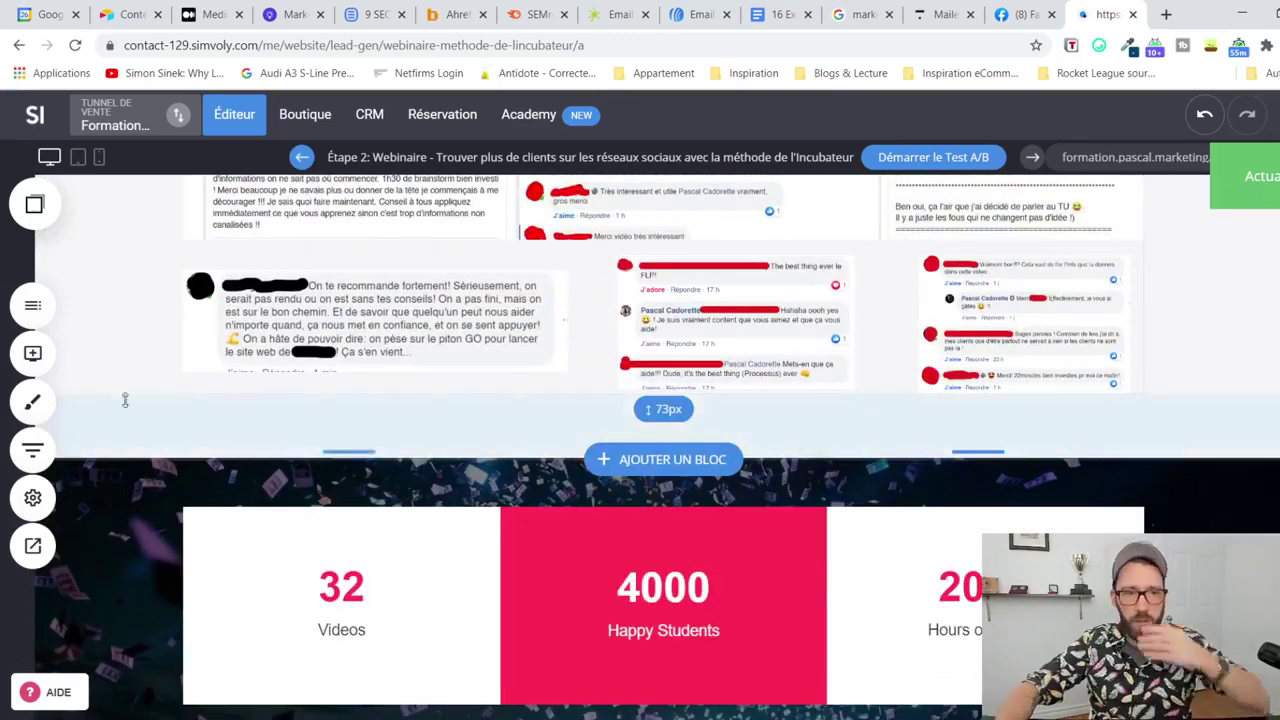
left_click(32, 353)
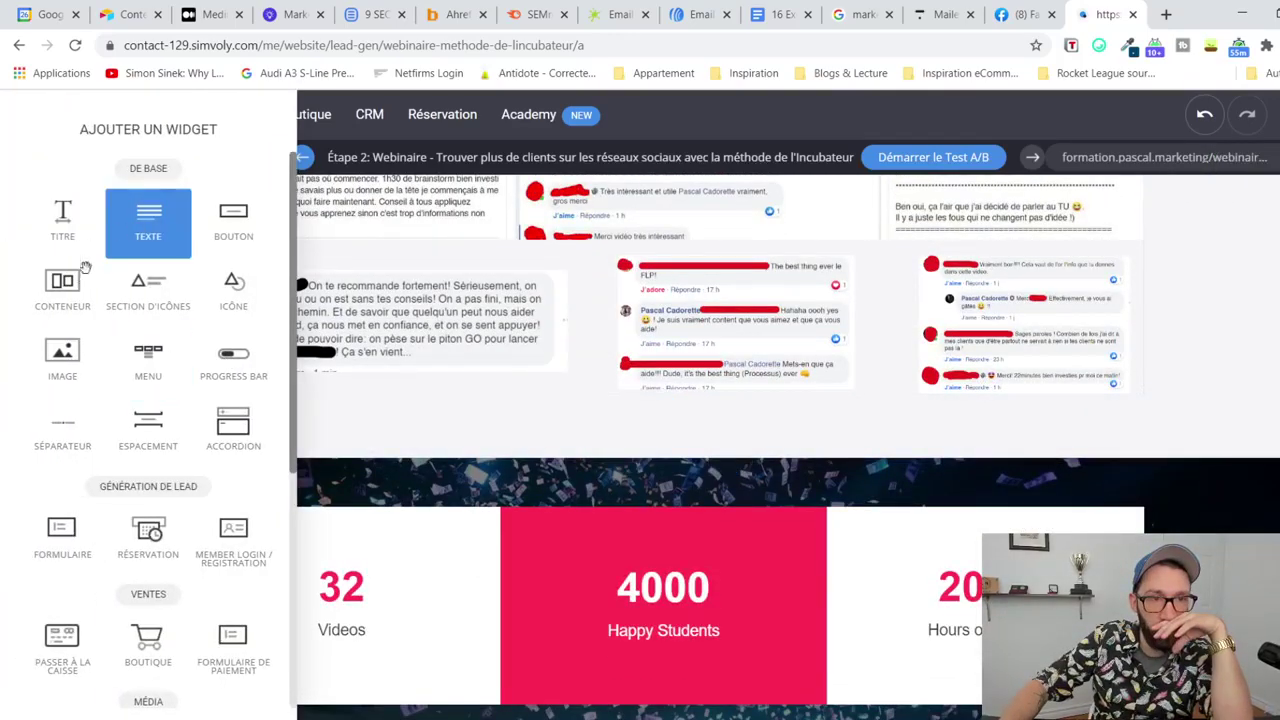
left_click_drag(66, 352, 663, 403)
left_click(1219, 227)
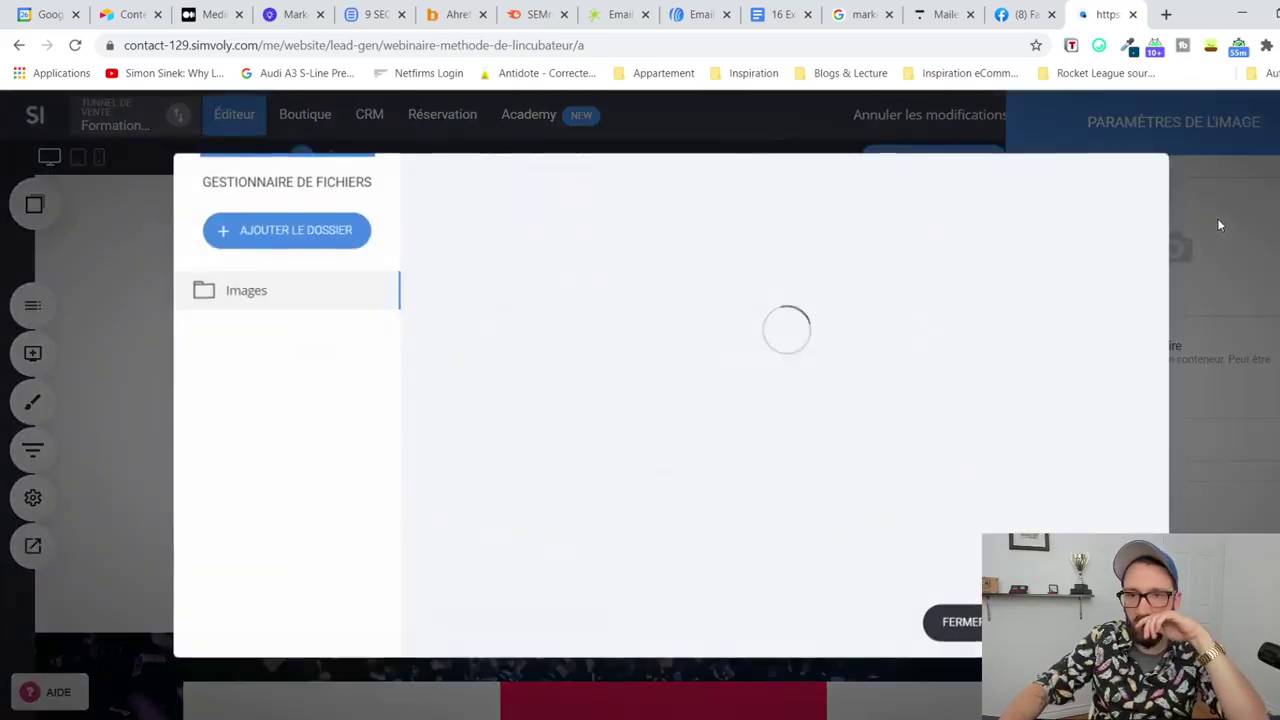
left_click(477, 624)
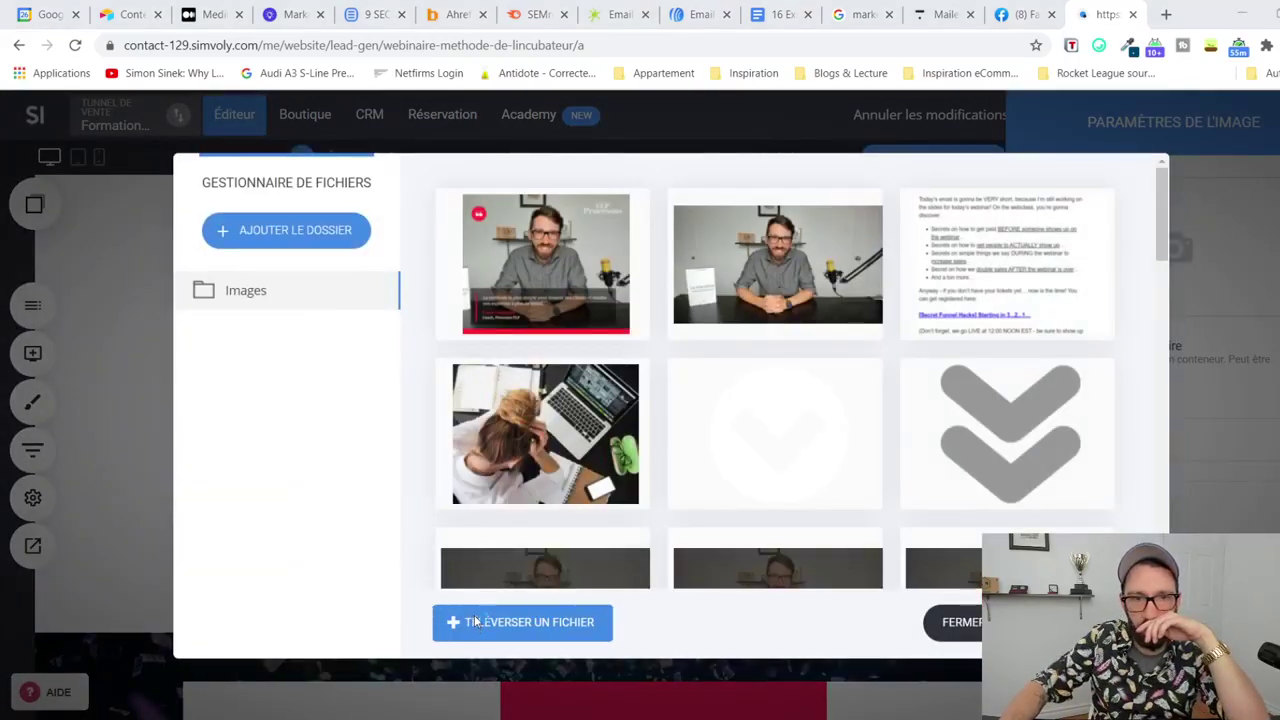
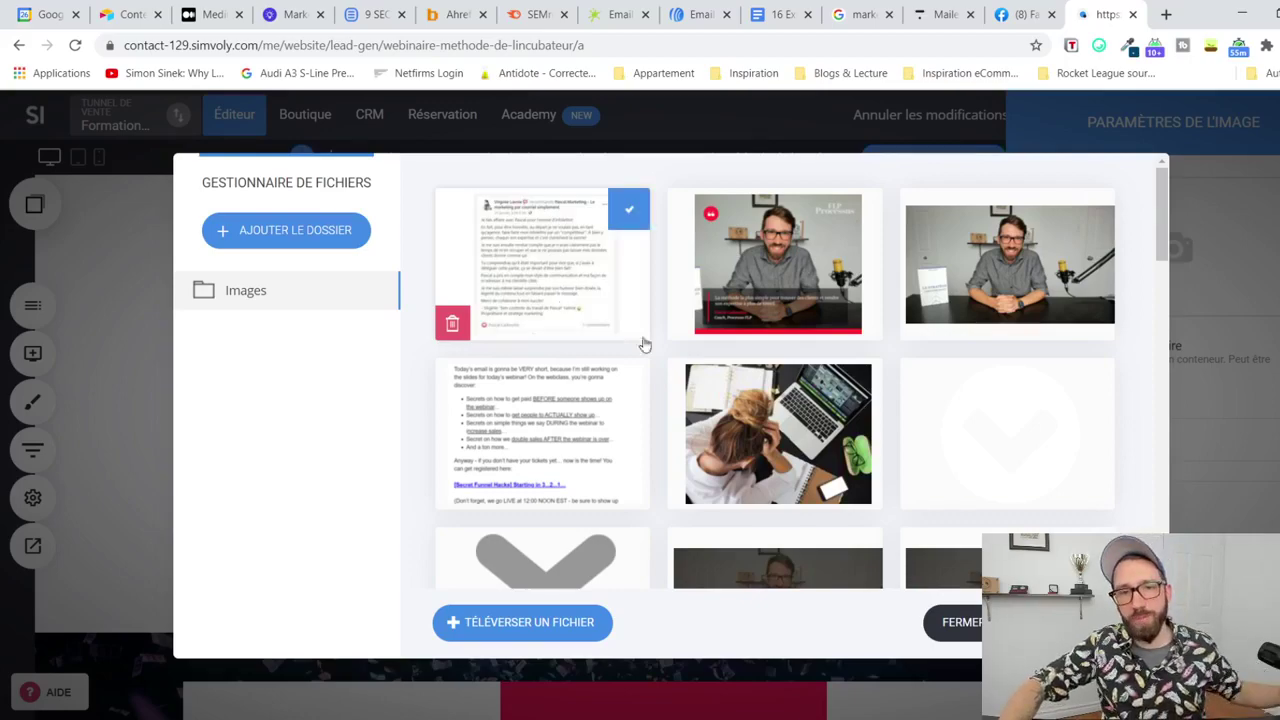
left_click(564, 297)
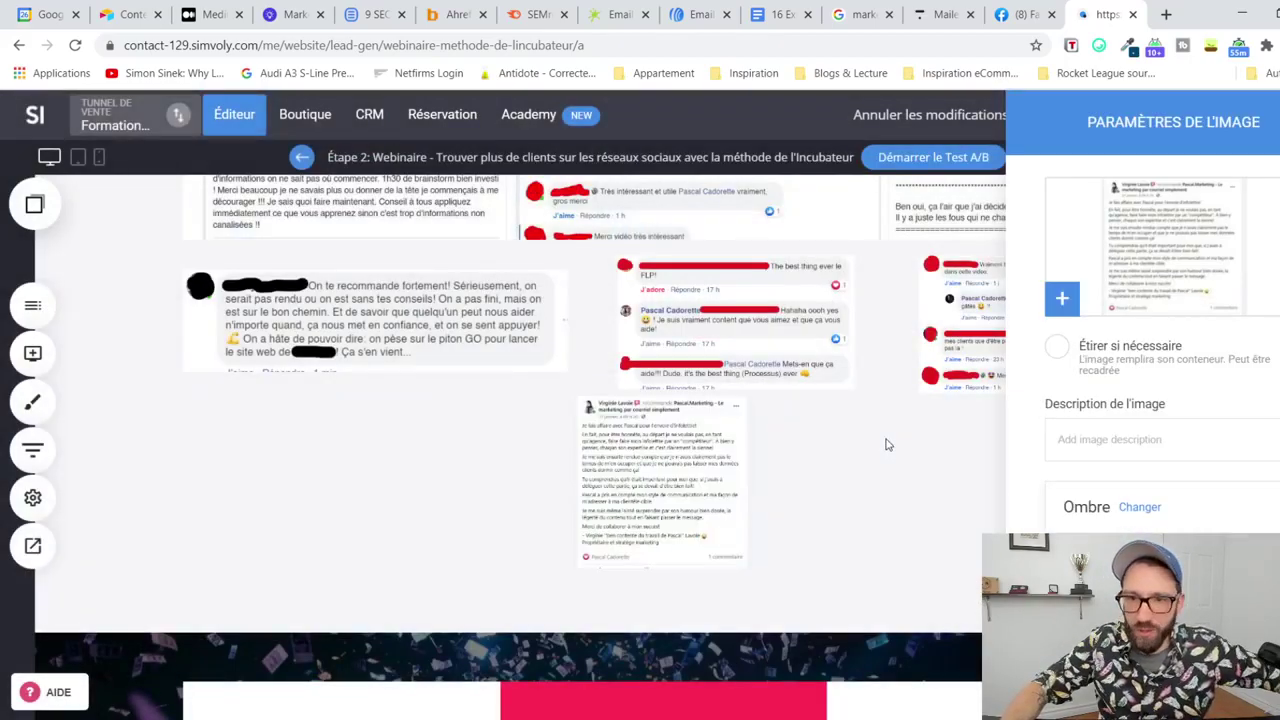
left_click(866, 461)
Step: Enlarge the recommendation post image until its text is readable, add a small gap above it, and save the page
scroll(671, 432, "down", 2)
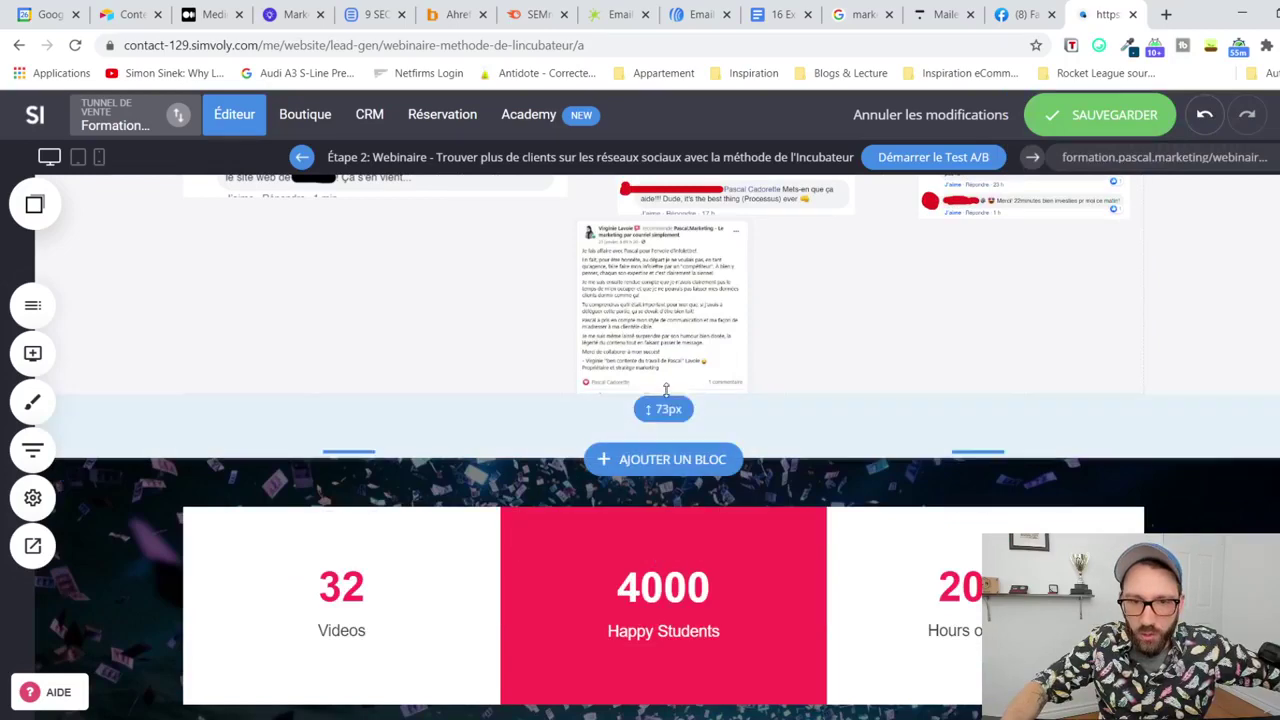
left_click_drag(660, 393, 661, 605)
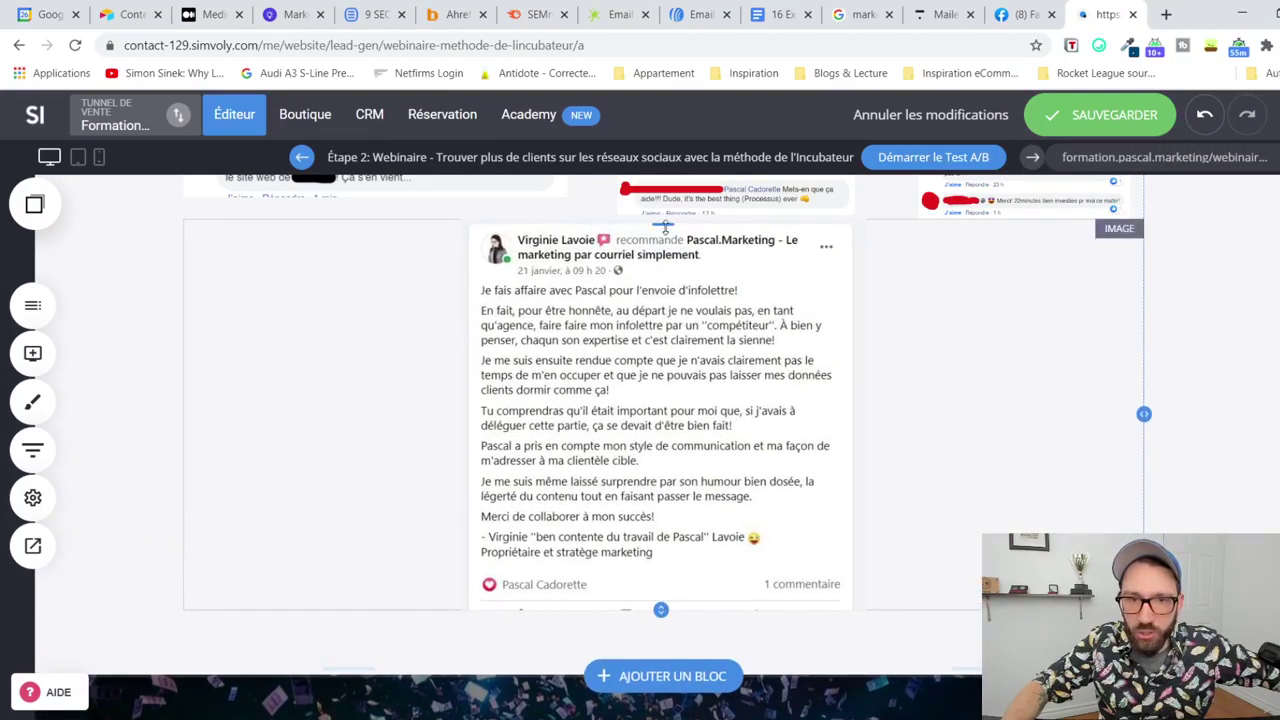
left_click_drag(665, 222, 668, 240)
left_click(1106, 114)
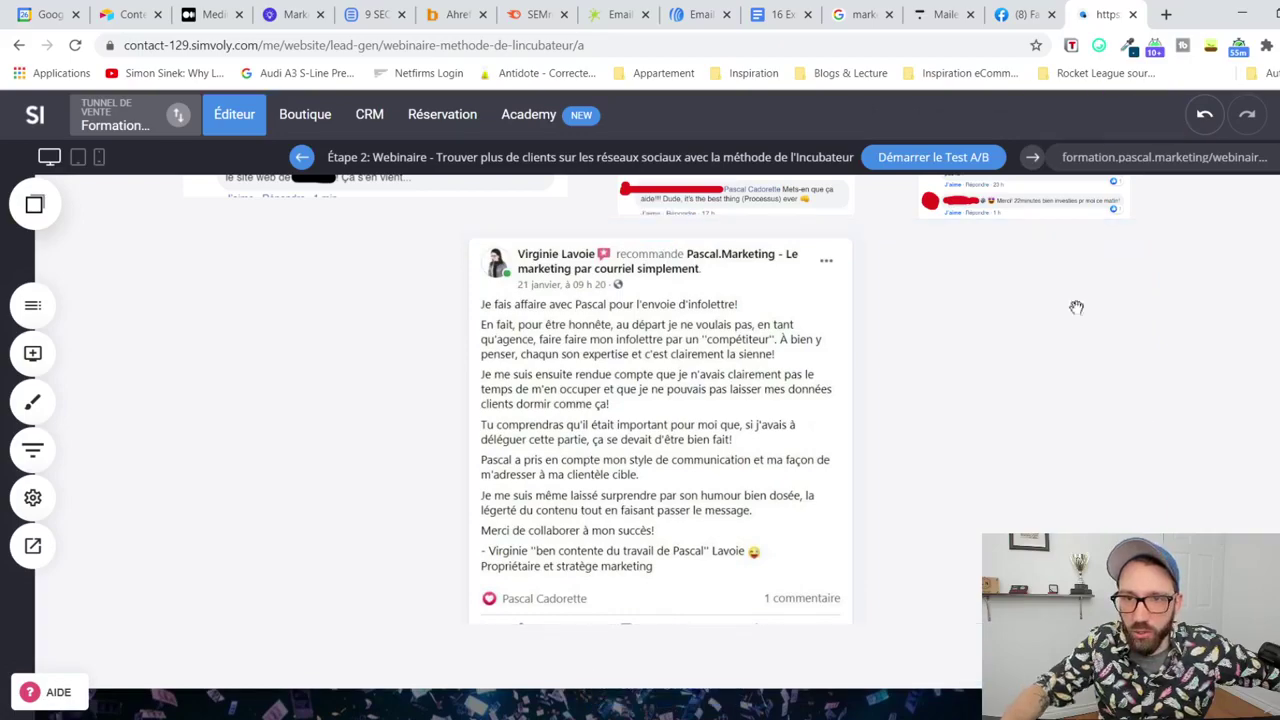
Step: Slightly reduce the spacing below the three statistics cards
scroll(870, 447, "down", 2)
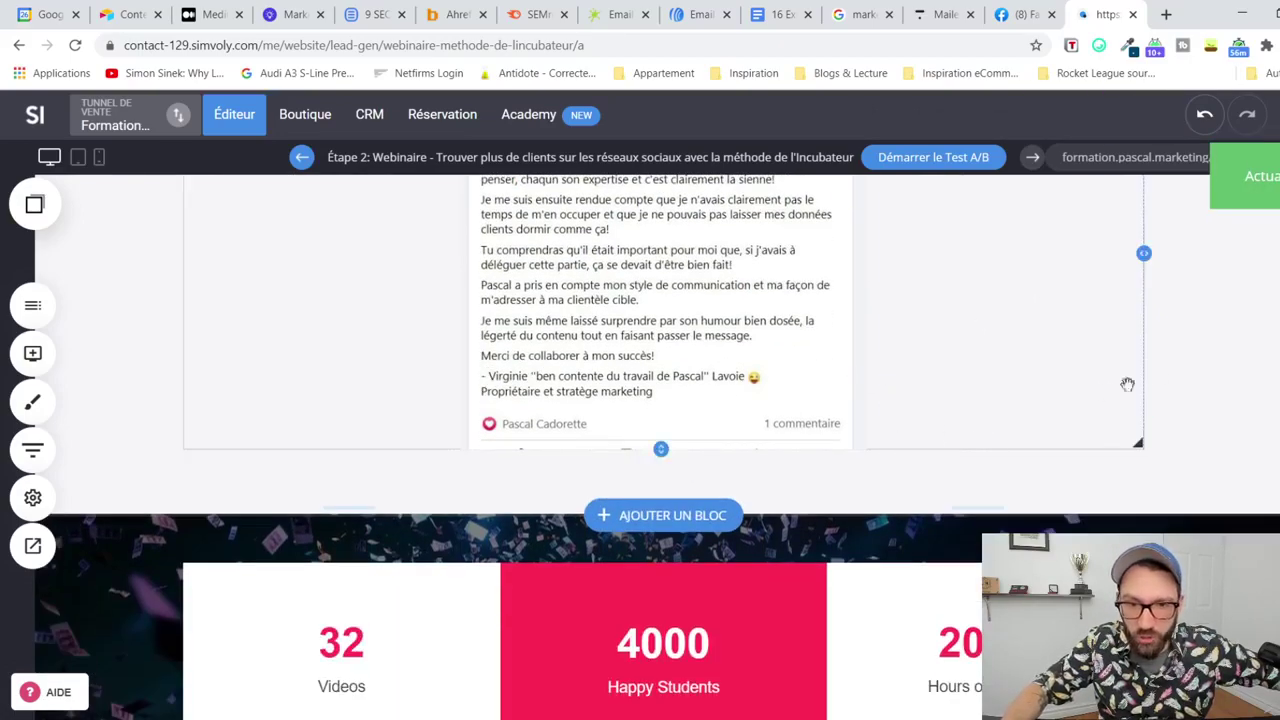
scroll(1108, 389, "up", 3)
scroll(660, 445, "up", 4)
scroll(660, 445, "down", 4)
scroll(340, 390, "down", 5)
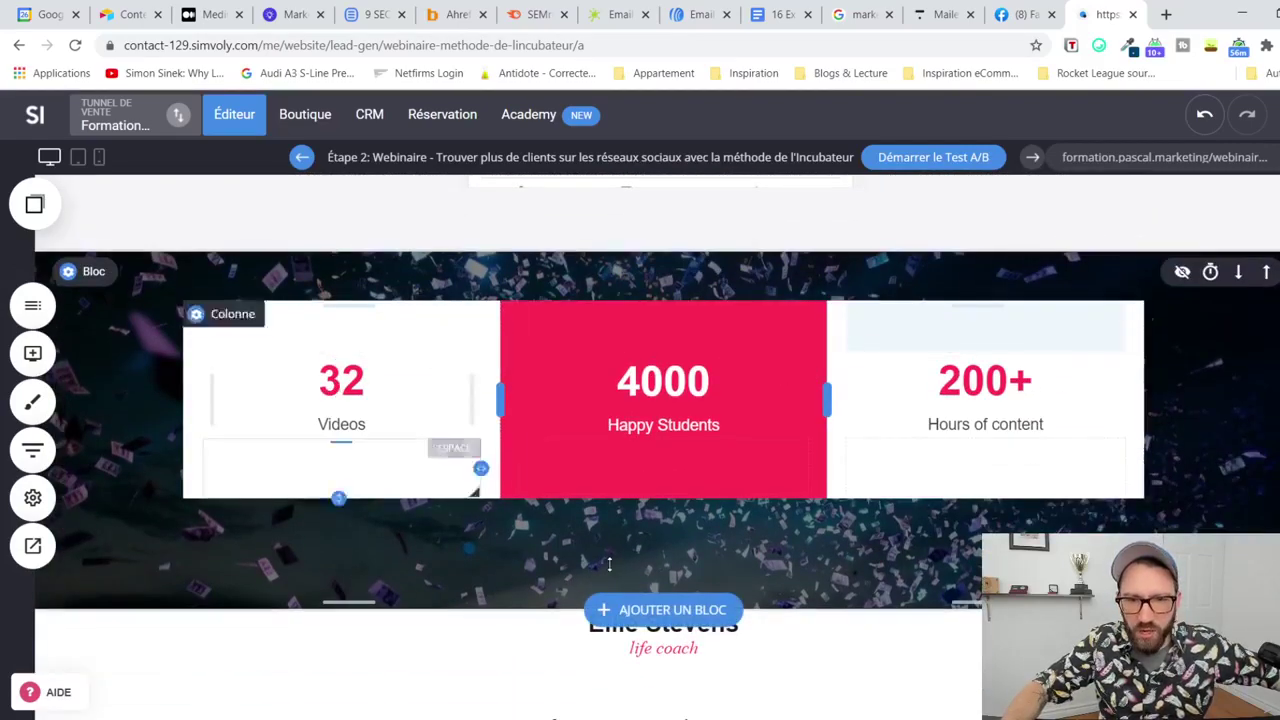
left_click_drag(349, 601, 349, 594)
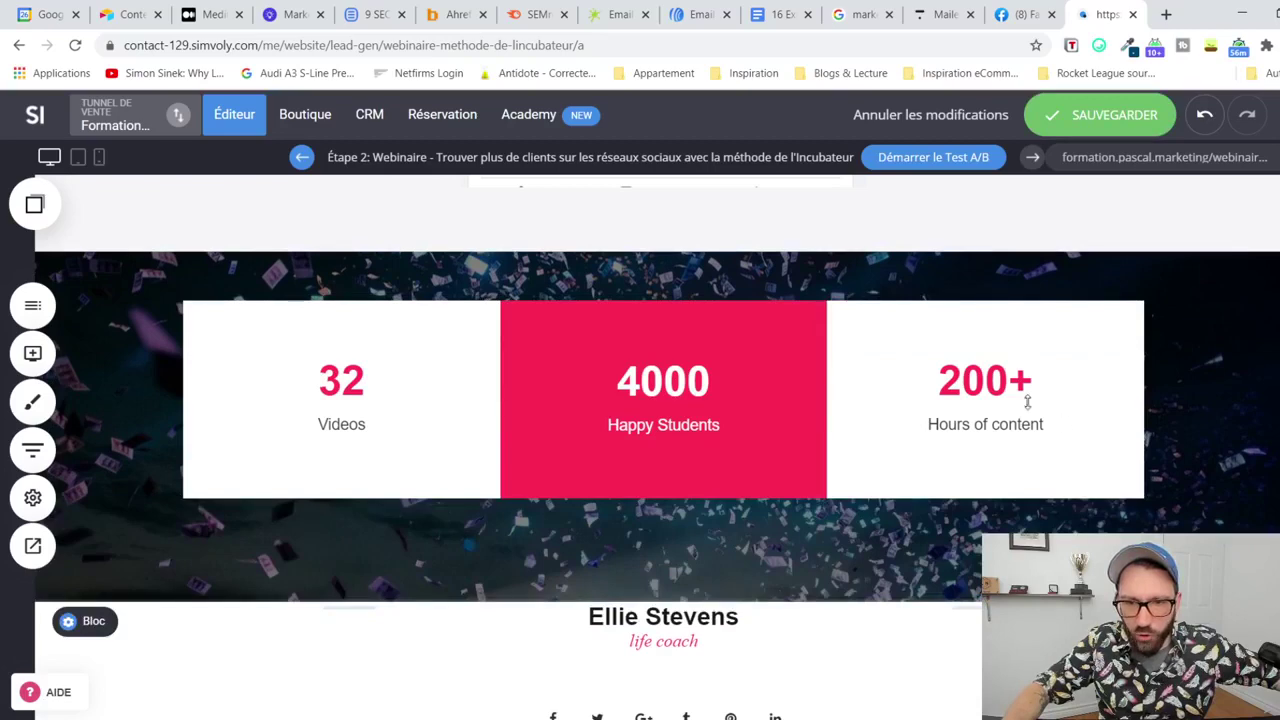
Step: Replace the number on the first statistics card with 20+
left_click(343, 382)
double_click(345, 385)
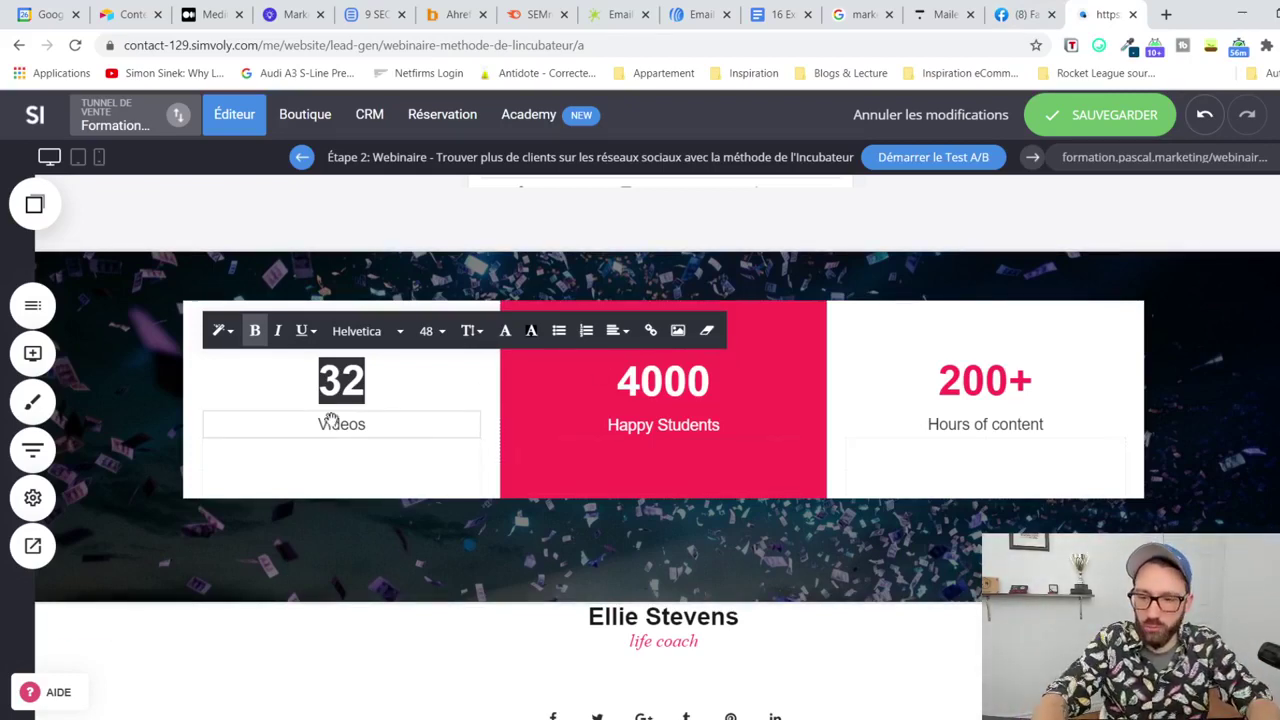
type("20")
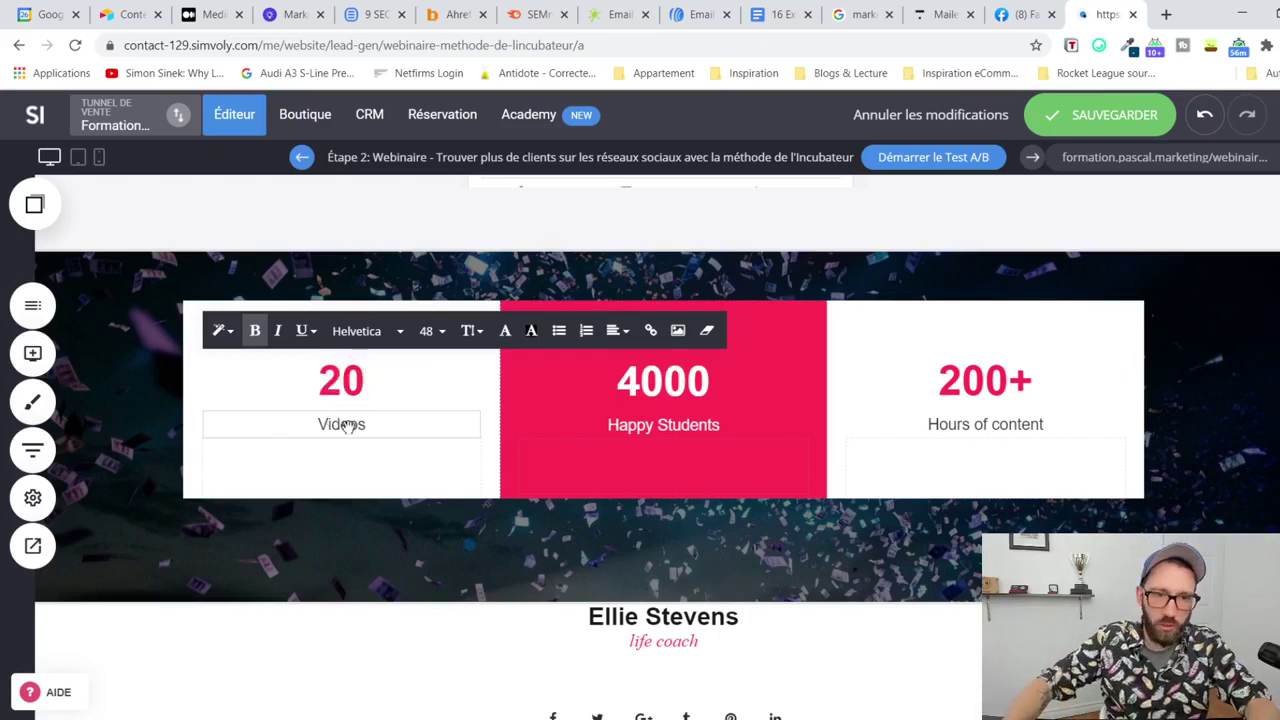
double_click(347, 426)
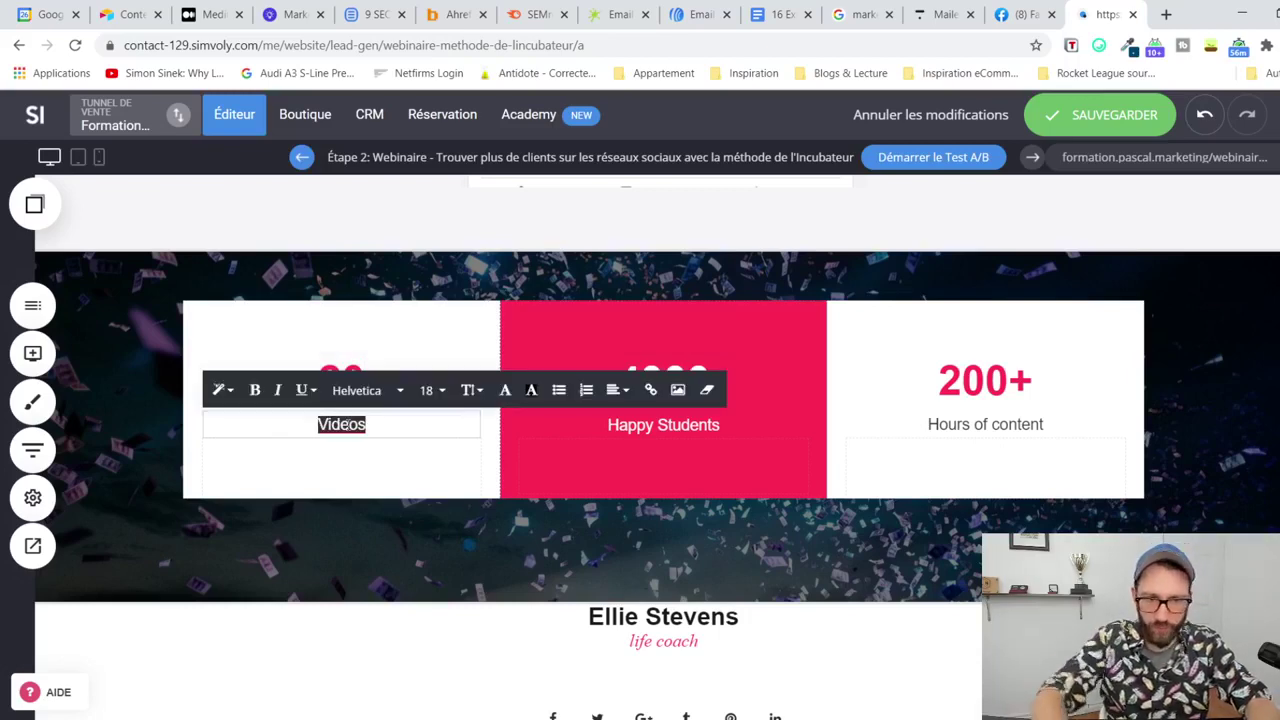
left_click(369, 372)
double_click(369, 372)
left_click(369, 372)
type("+")
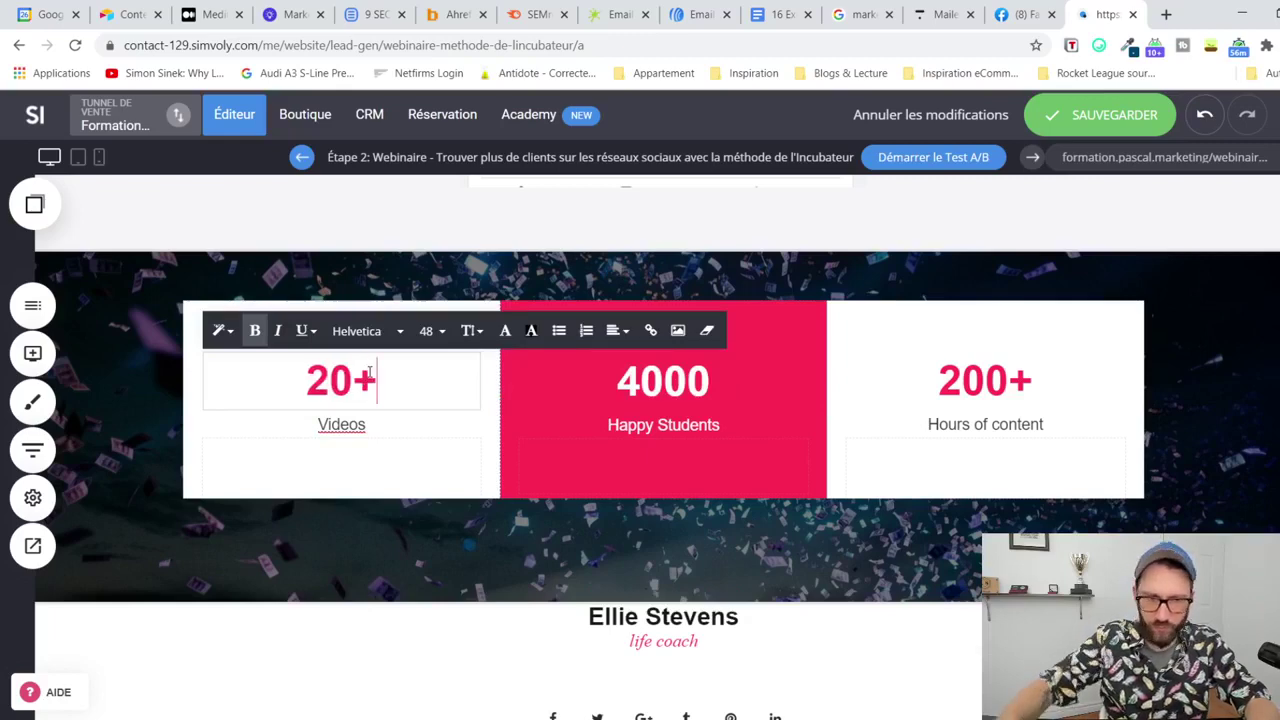
Step: Change the first card's caption to "Clients accompagnés personnellement" and make it bold
double_click(345, 430)
key("BackSpace")
type("Clients accompagn")
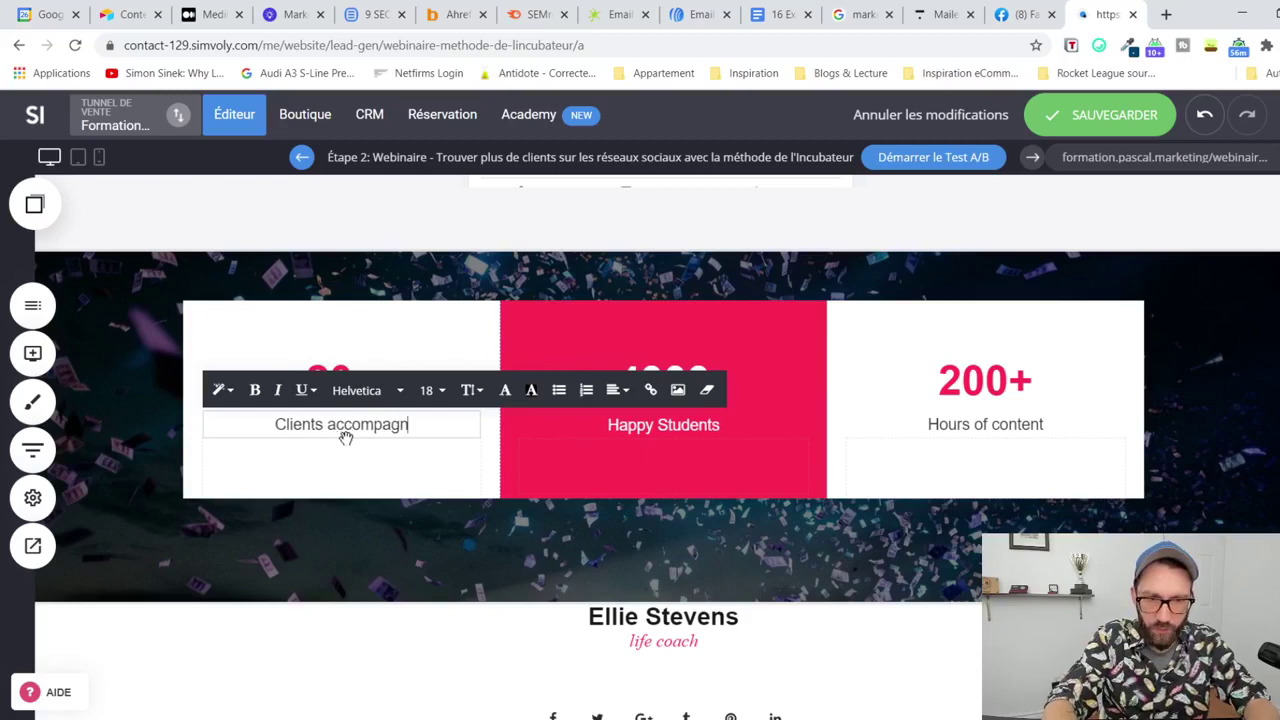
type("és personne")
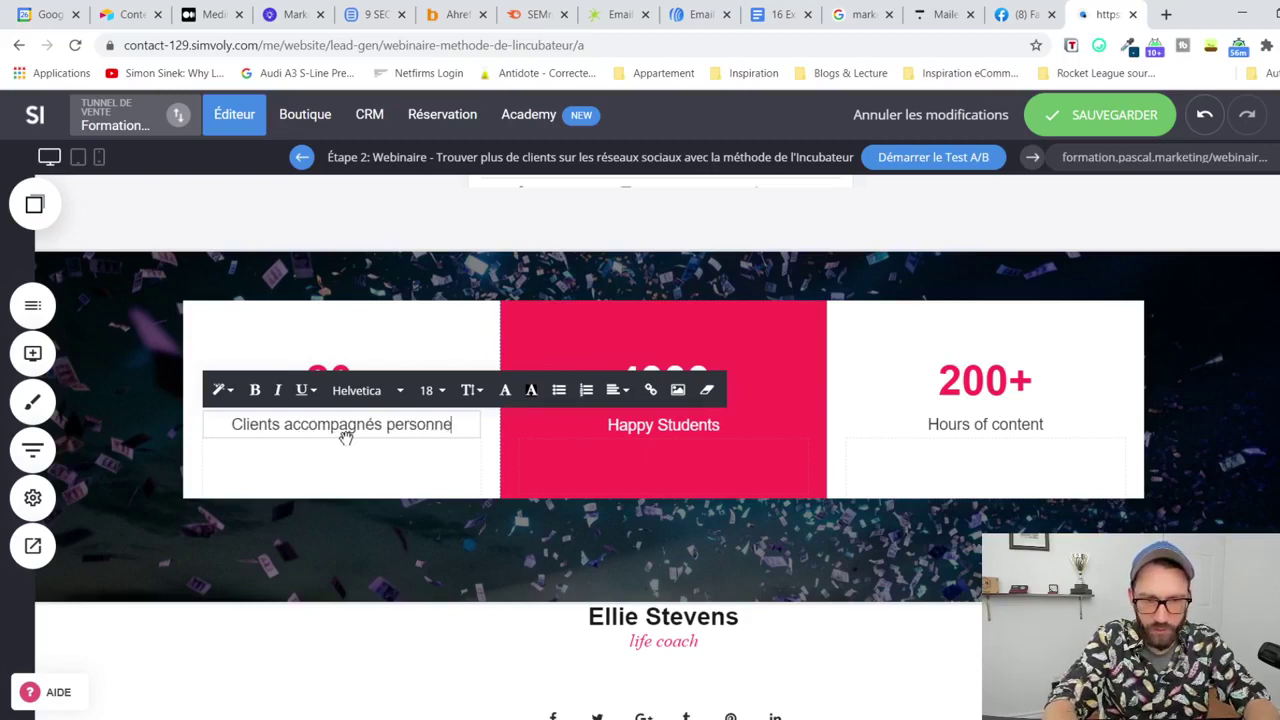
type("llement")
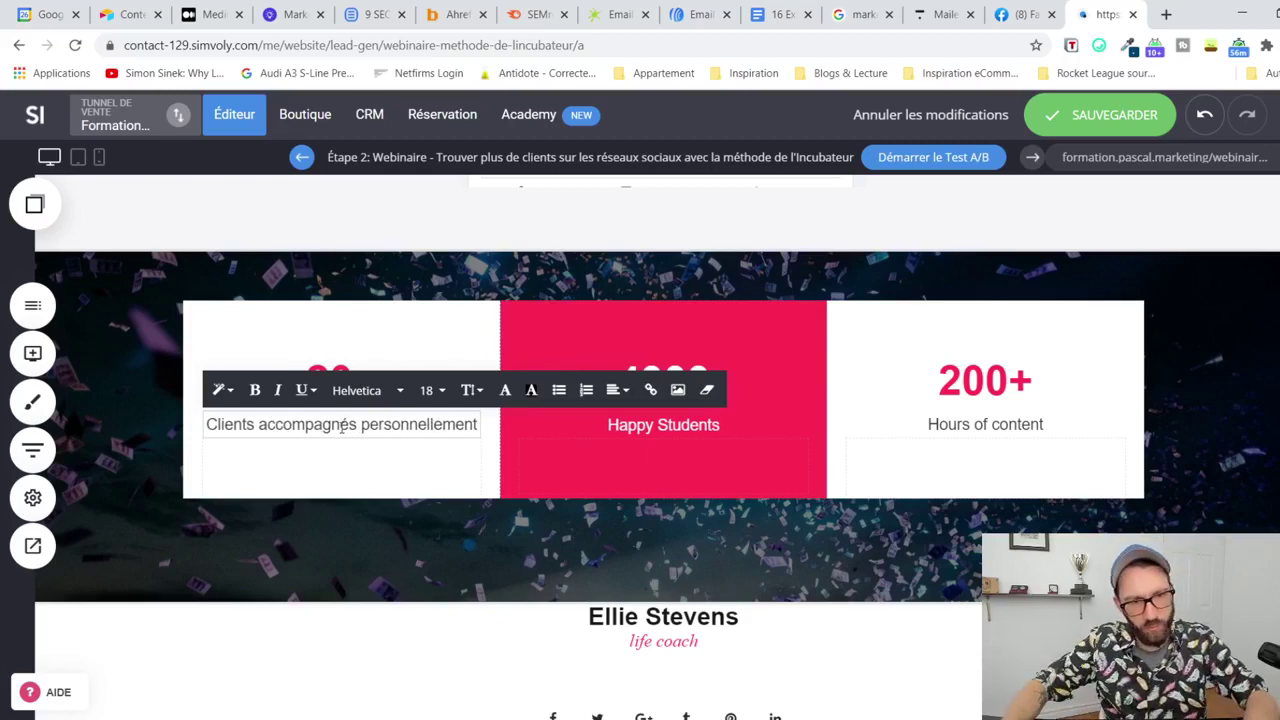
triple_click(341, 427)
key("ctrl+b")
left_click(400, 482)
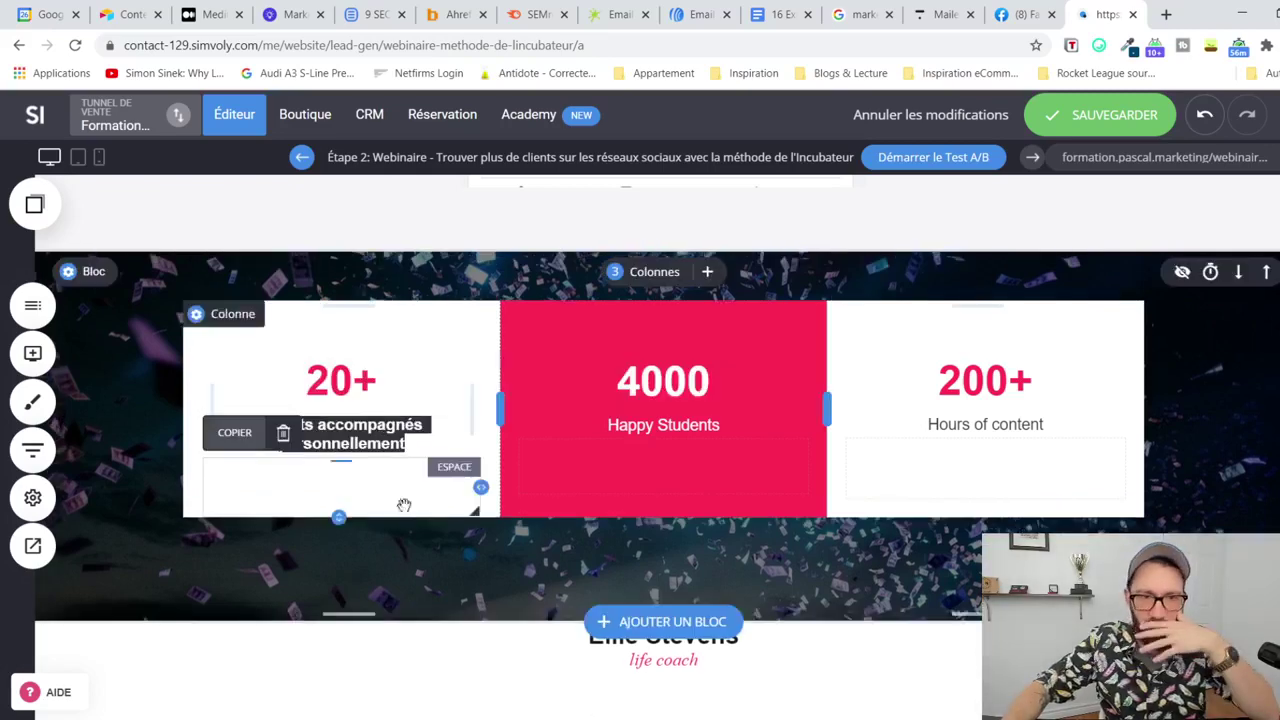
Step: Set the middle card's number to 500+ and its caption to "Entreprises aidées au Canada, USA et en Europe"
double_click(636, 378)
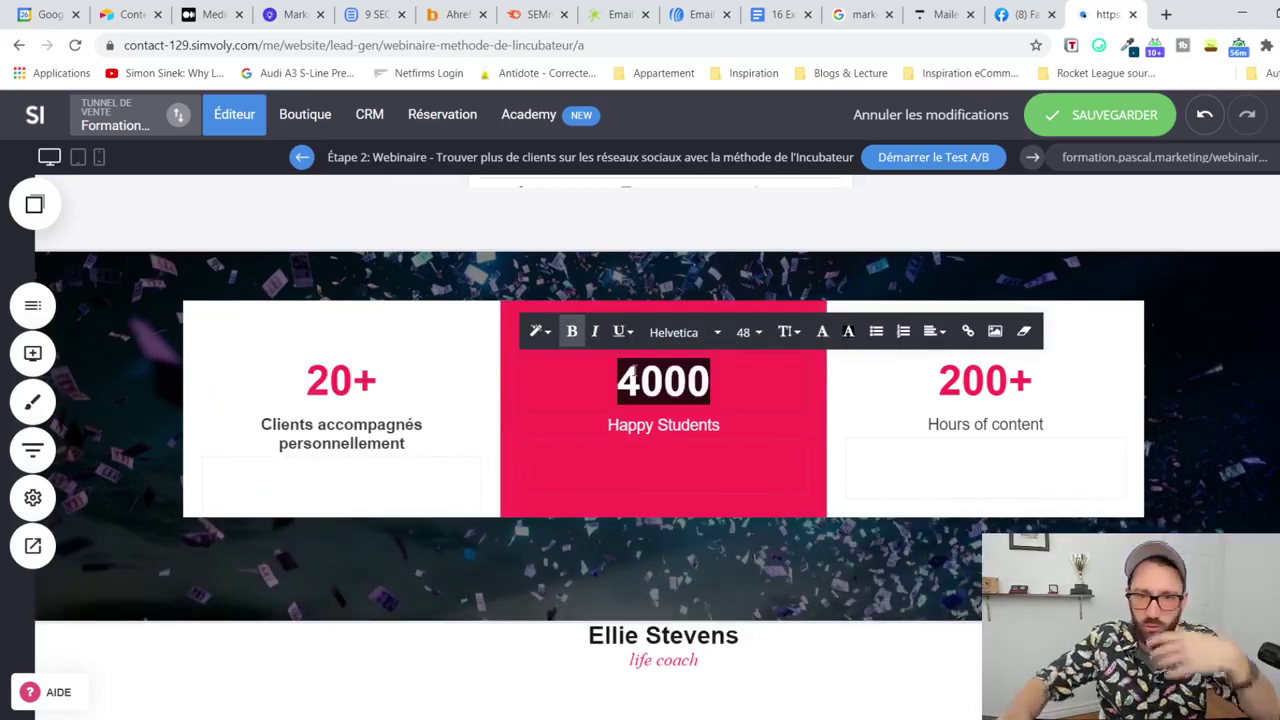
type("500+")
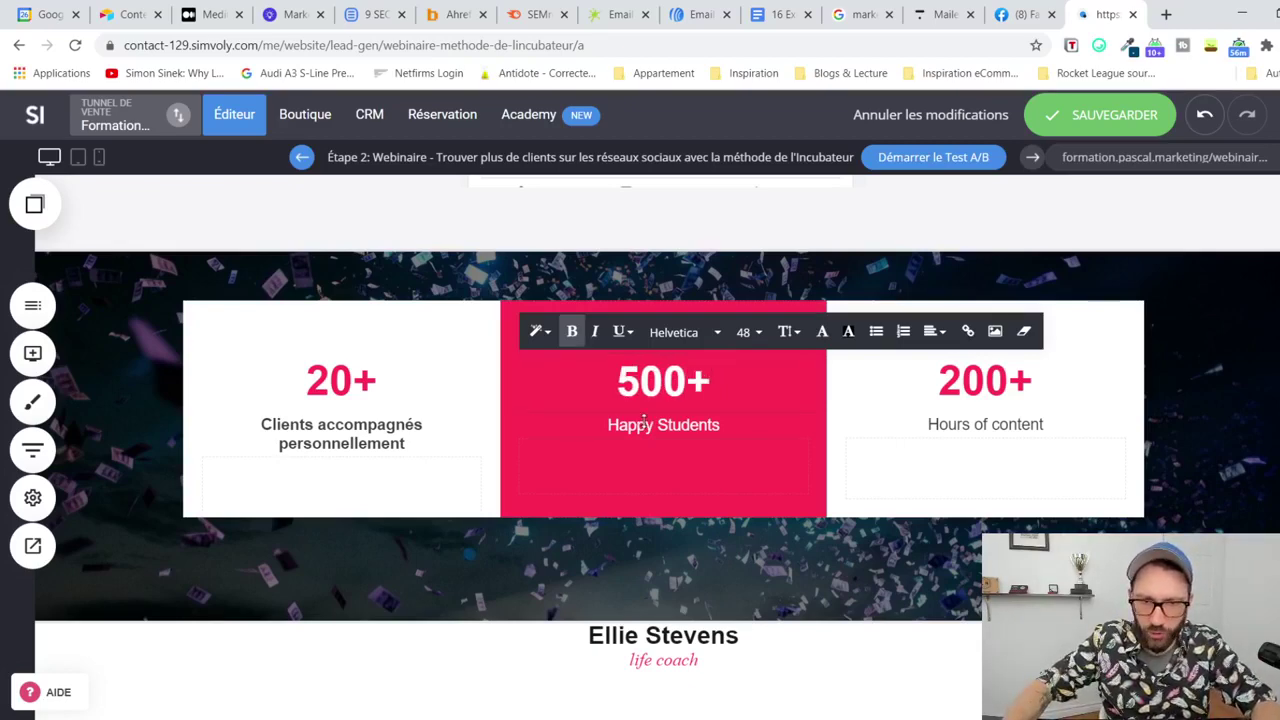
left_click(643, 418)
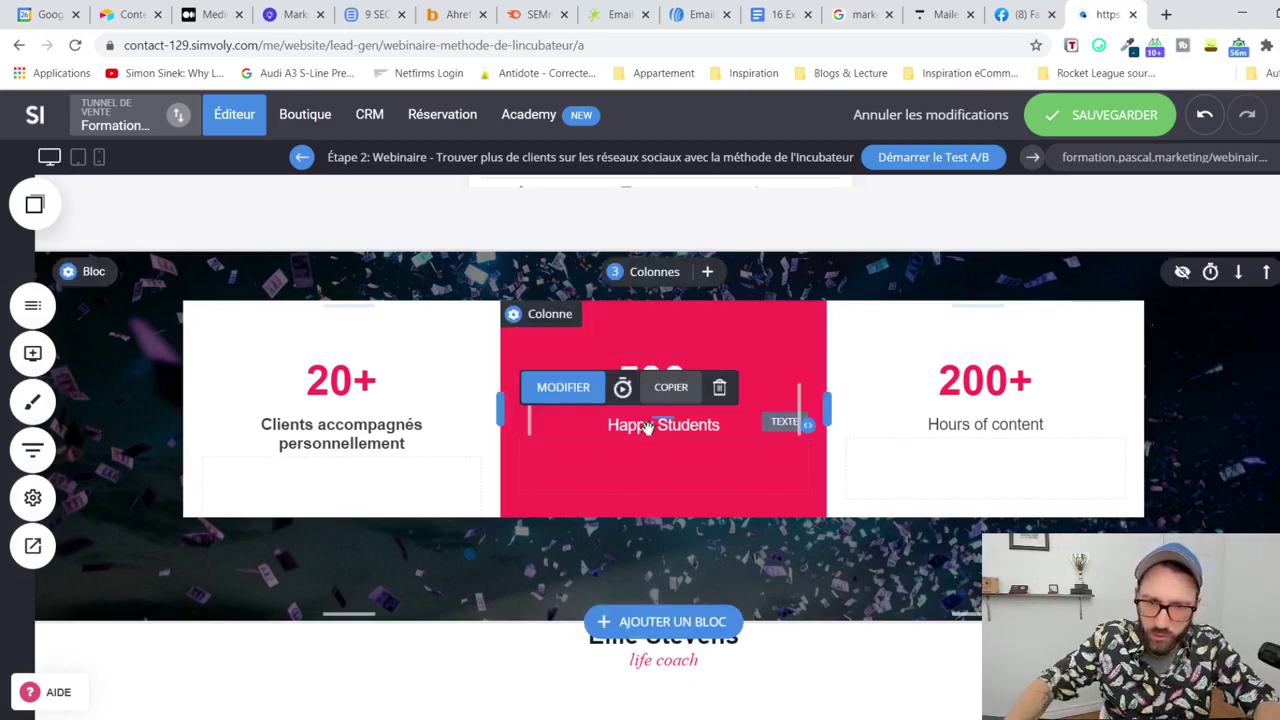
double_click(646, 426)
triple_click(633, 425)
type("Entreprises aidés")
key("BackSpace")
type("es au Canada, USD")
key("BackSpace")
type("A")
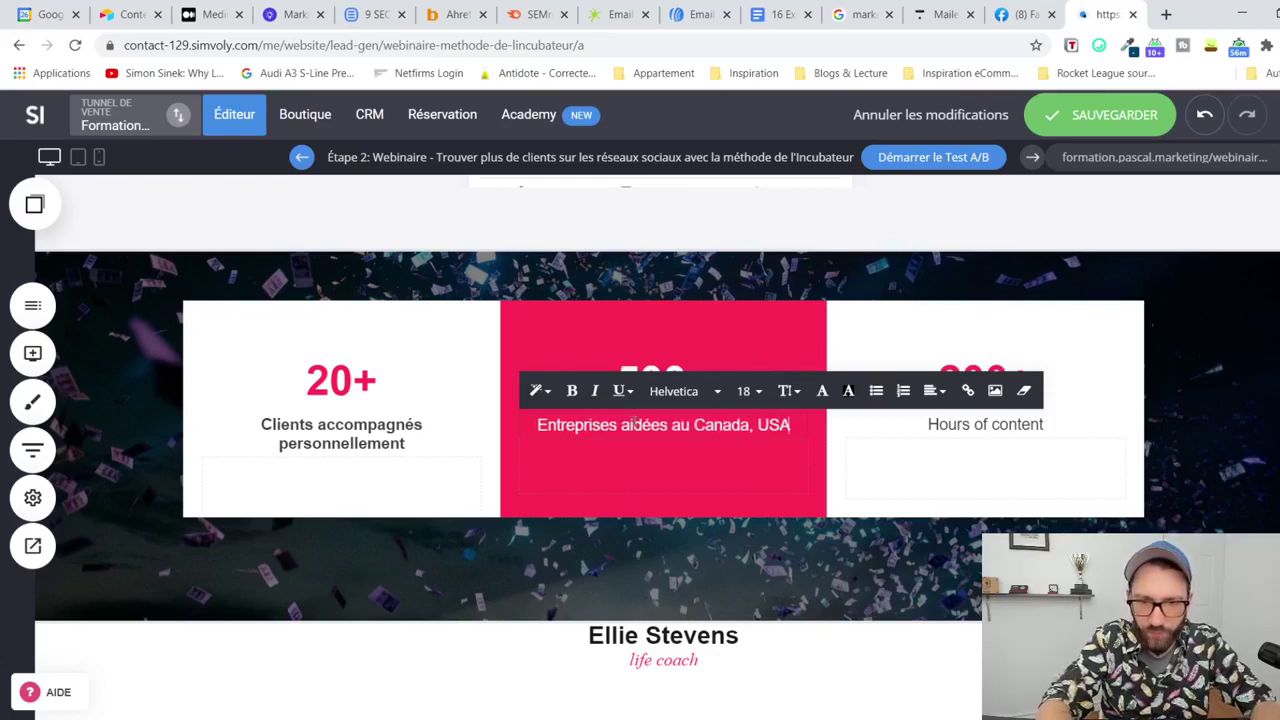
type(" et d")
key("BackSpace")
type("en Europe")
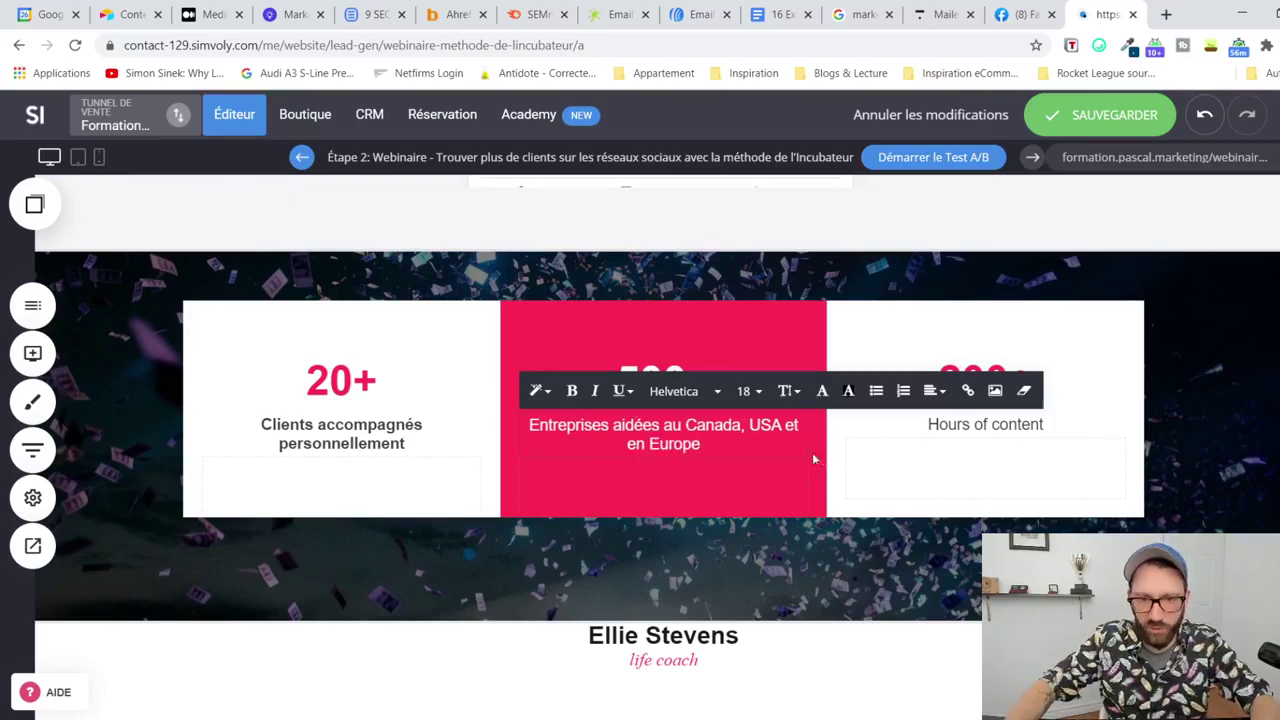
left_click(863, 460)
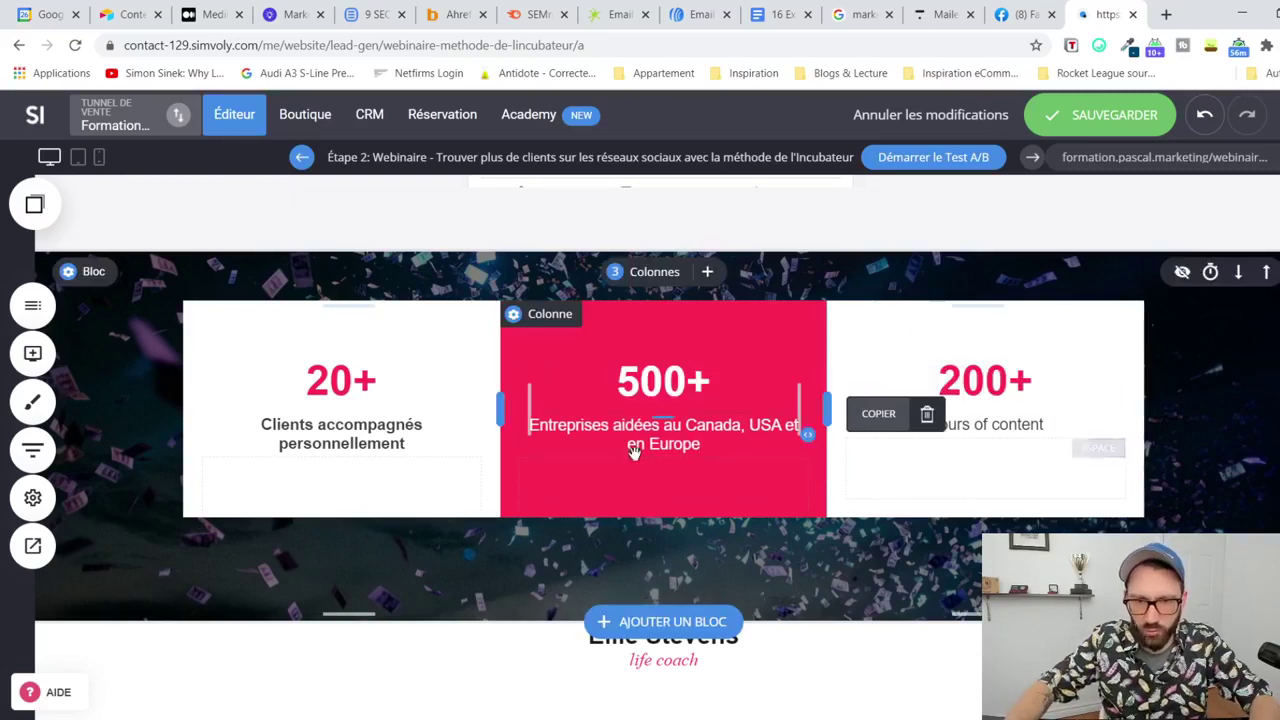
left_click(661, 396)
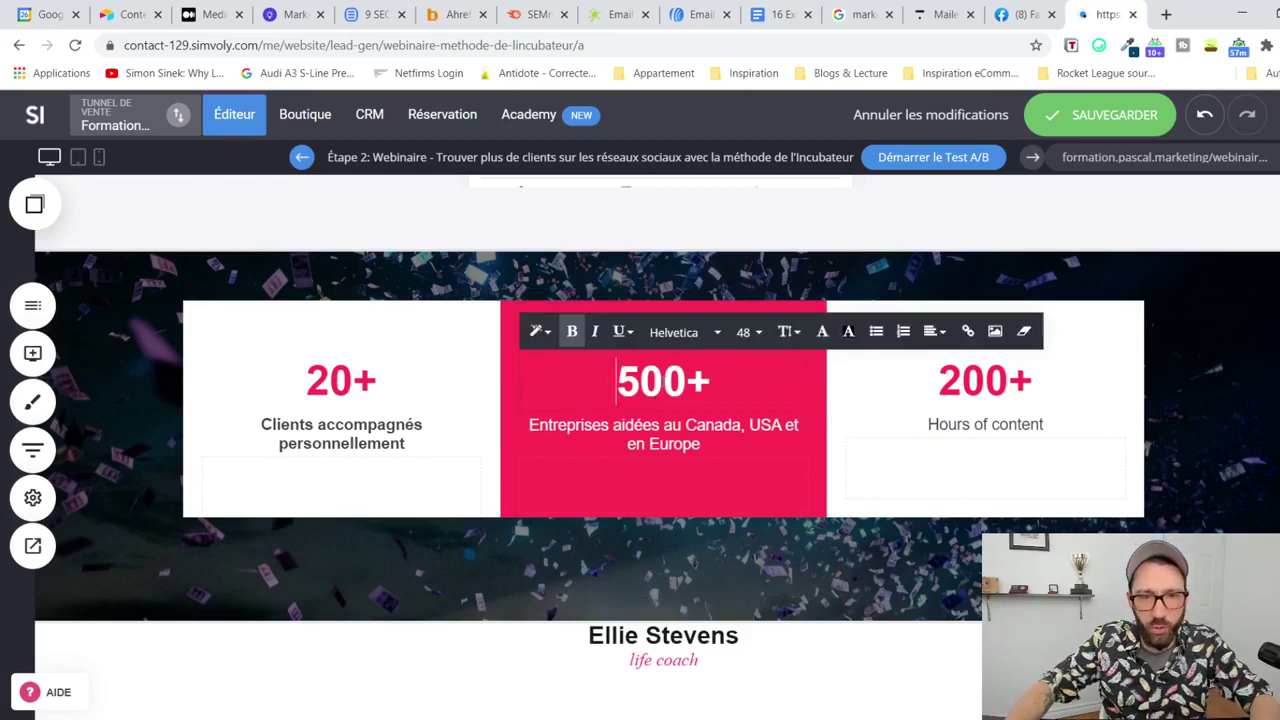
double_click(662, 381)
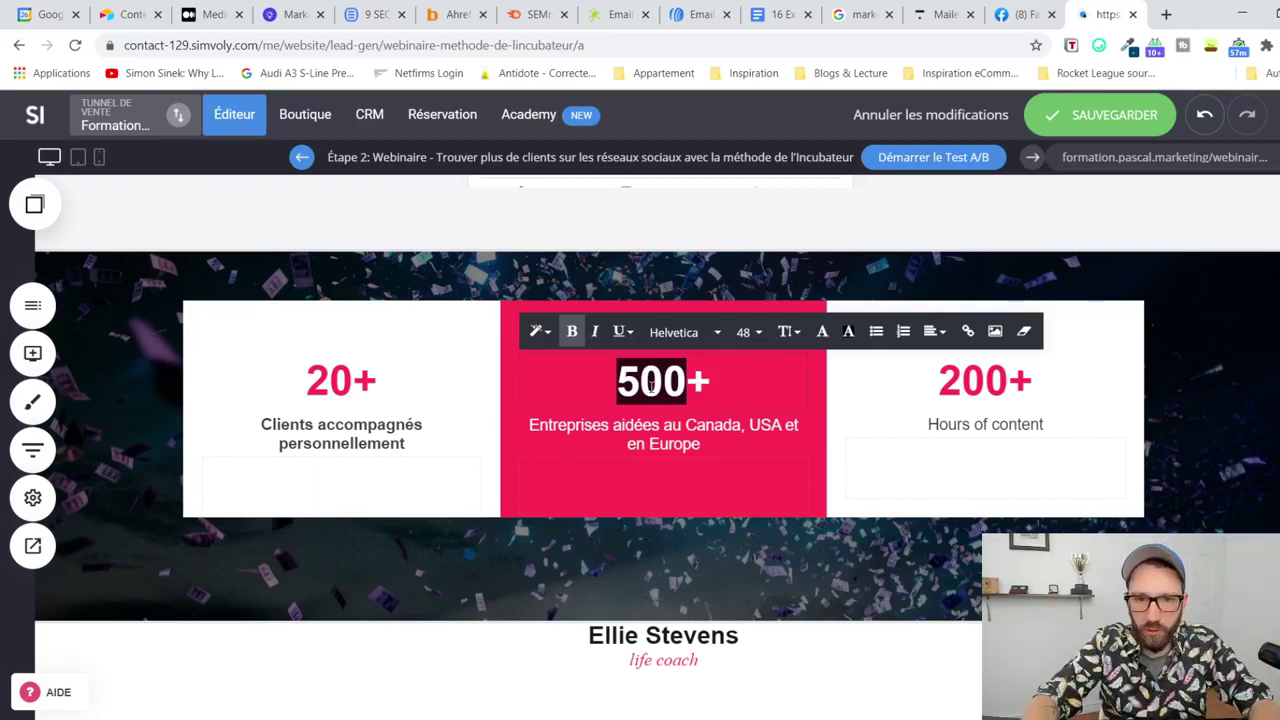
Step: Replace the number on the third statistics card with 6+
double_click(962, 383)
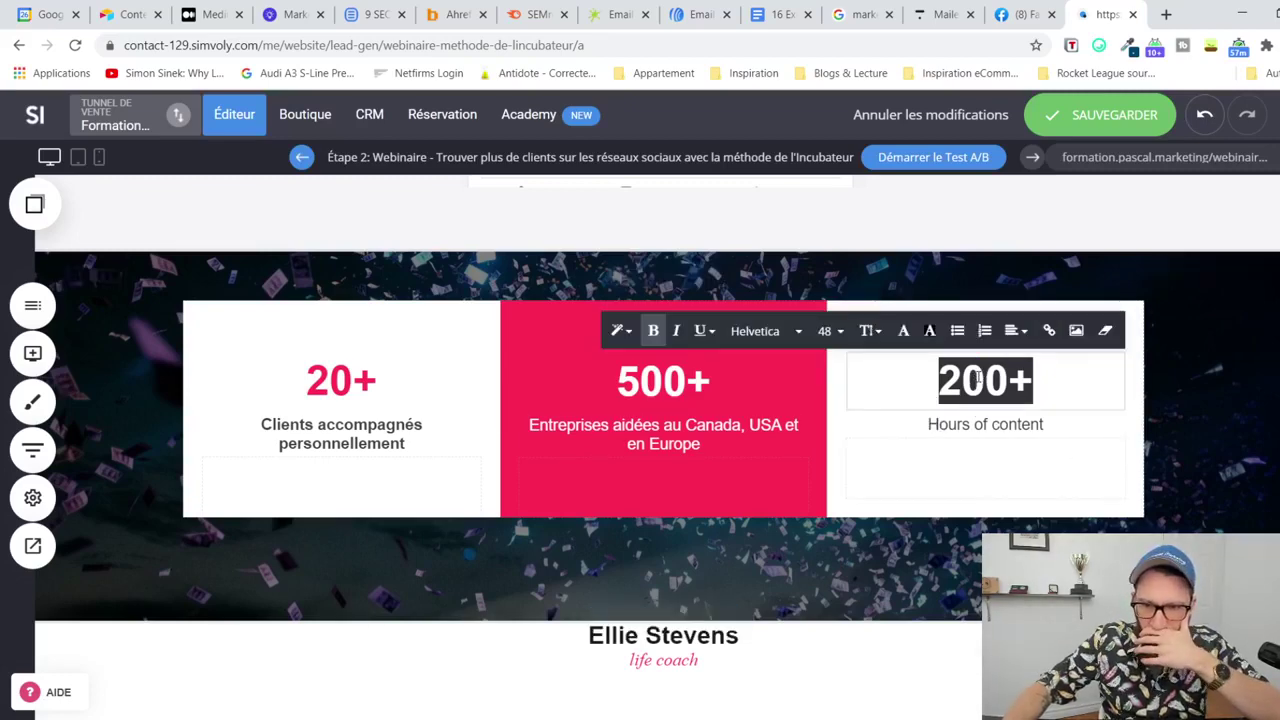
left_click(980, 451)
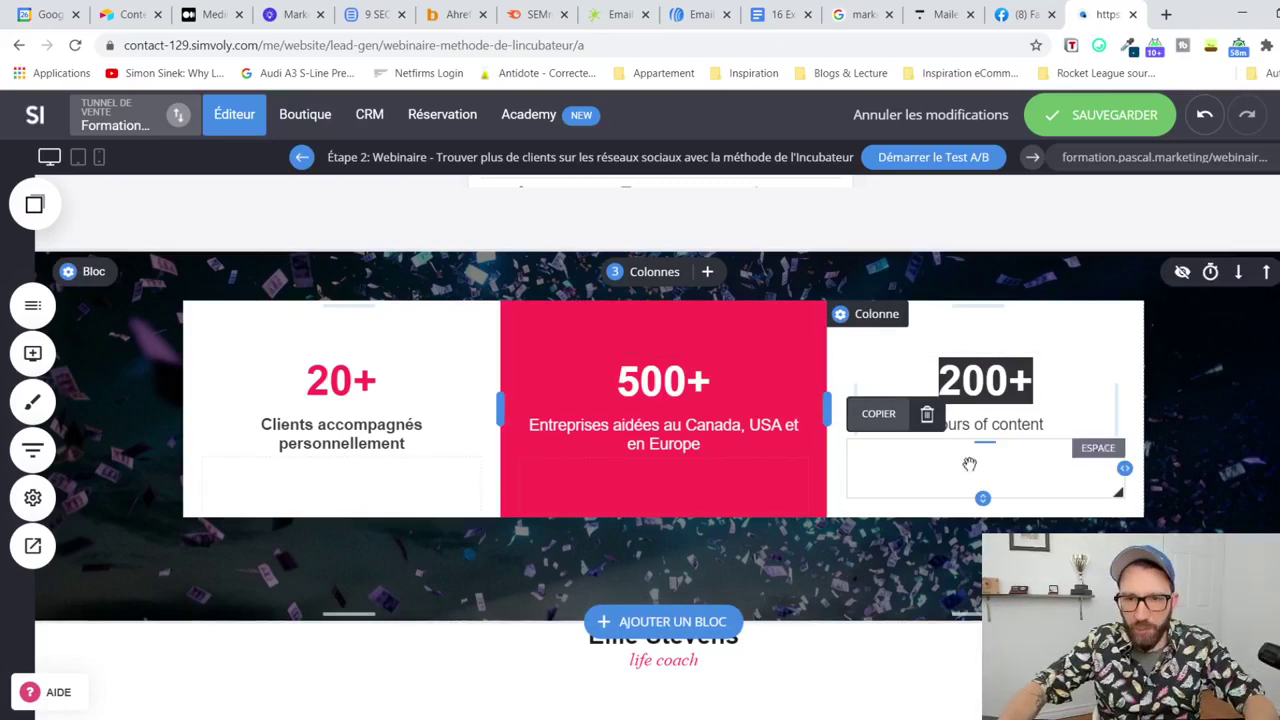
scroll(975, 385, "down", 1)
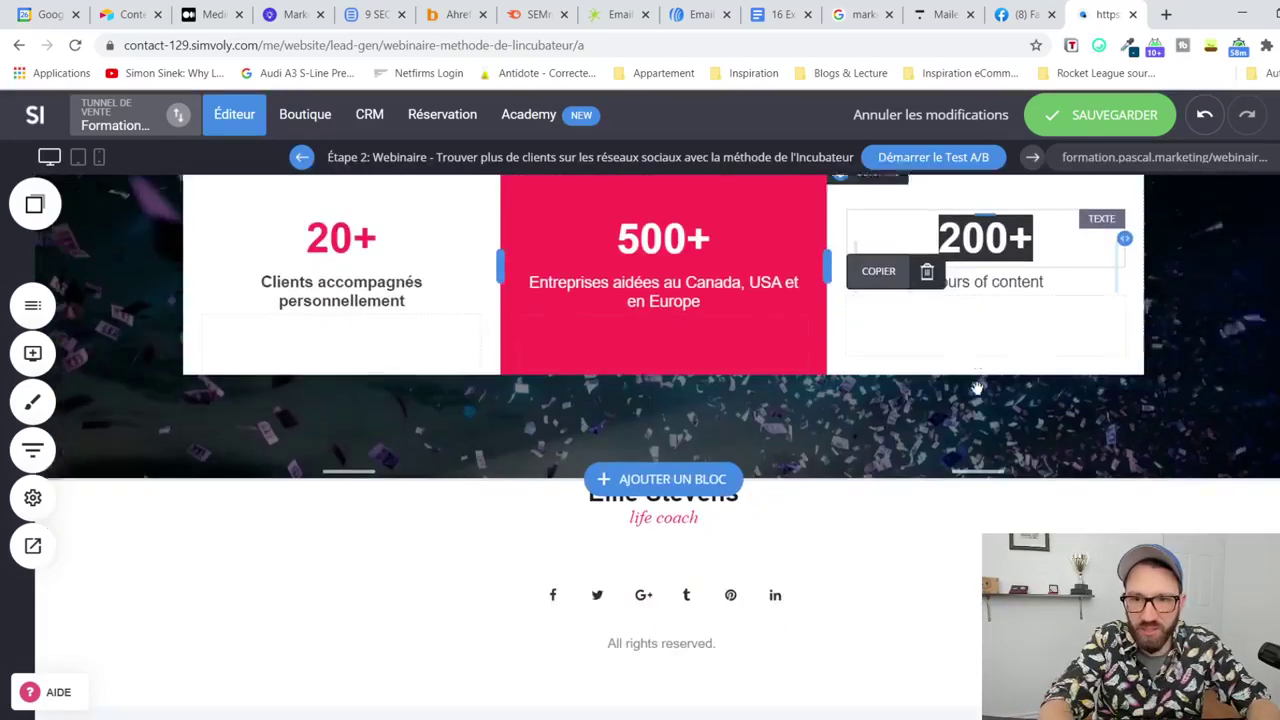
scroll(954, 398, "up", 2)
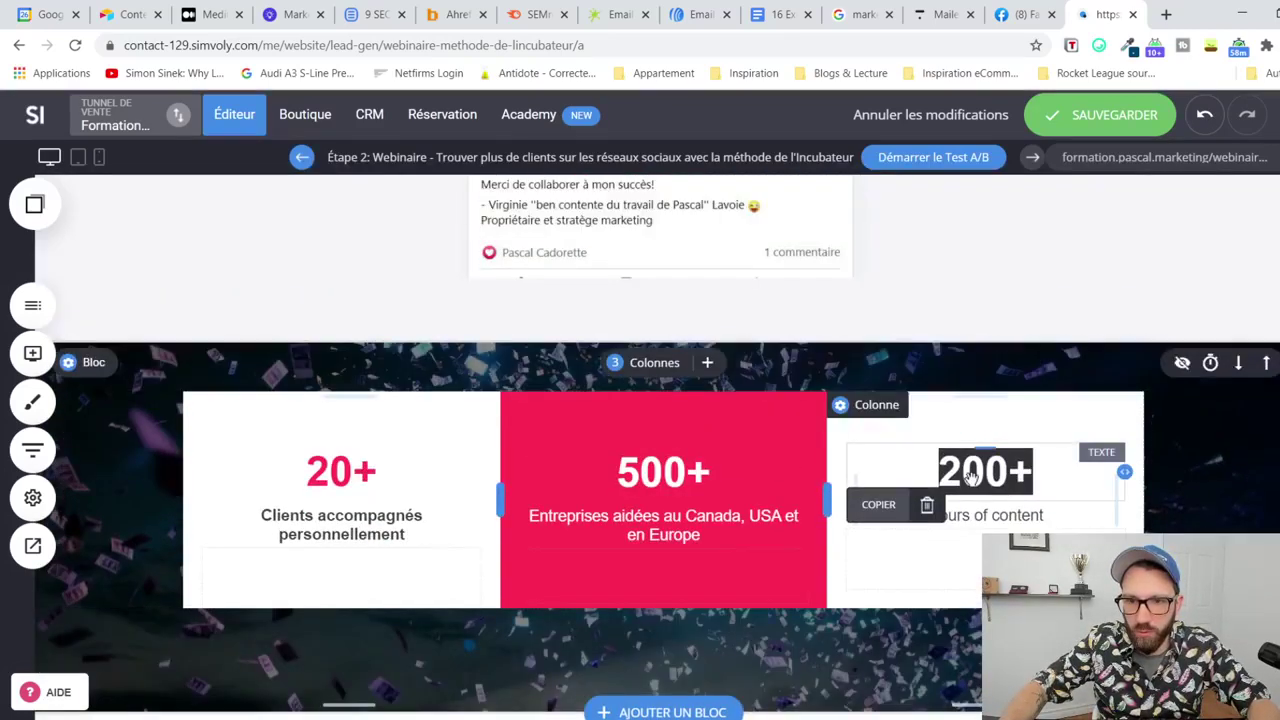
left_click(972, 478)
type("6+")
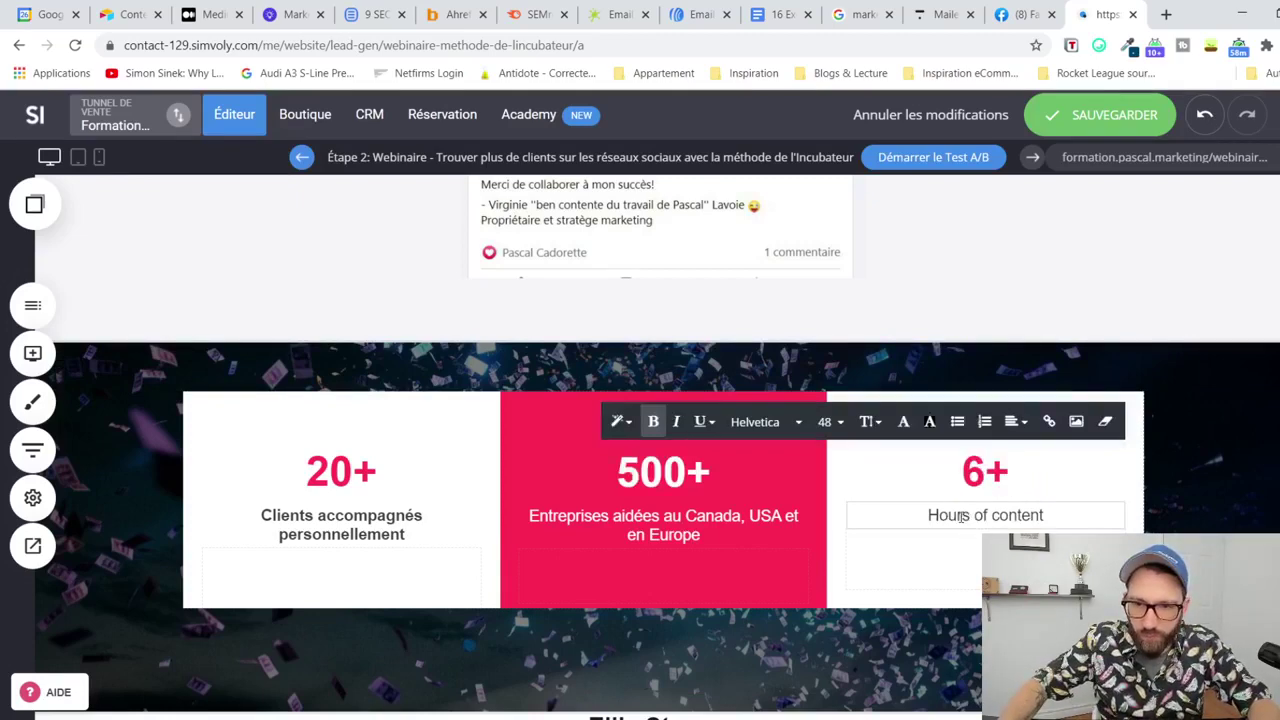
Step: Change the third card's caption to "D'expérience en marketing web" and make it bold
triple_click(961, 516)
type("D'expé")
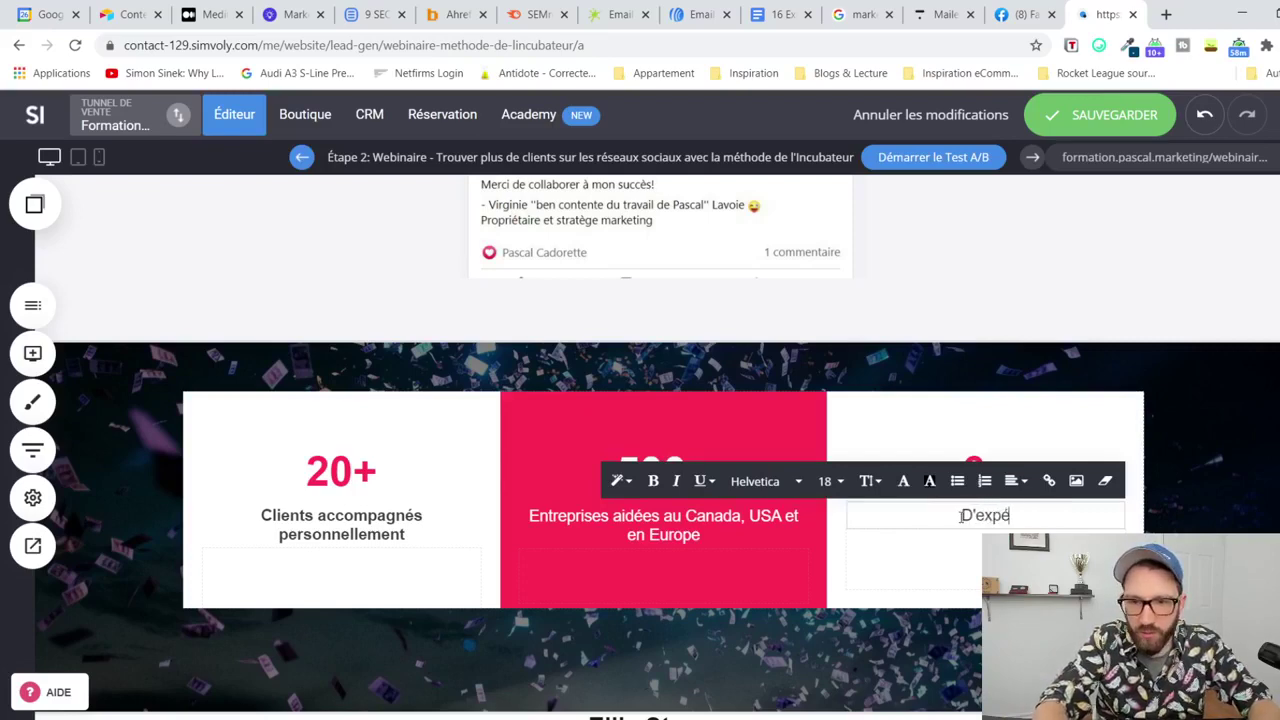
type("rience en marketing ")
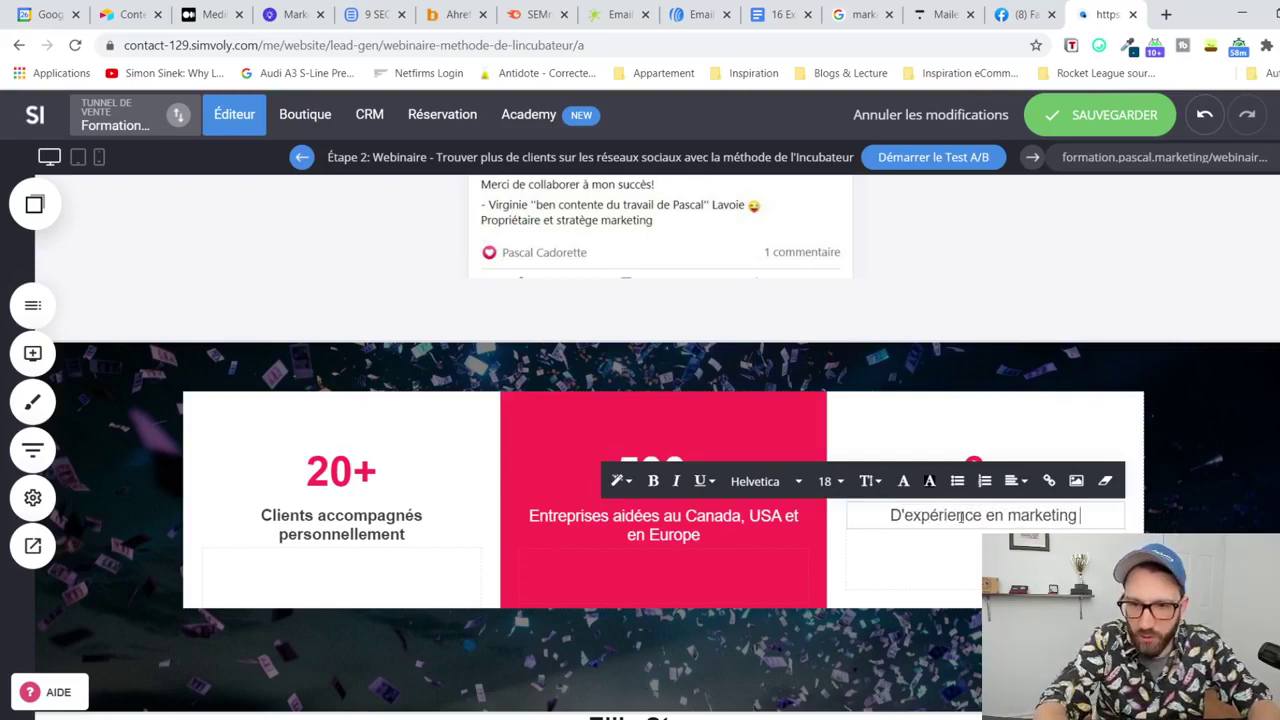
type("web")
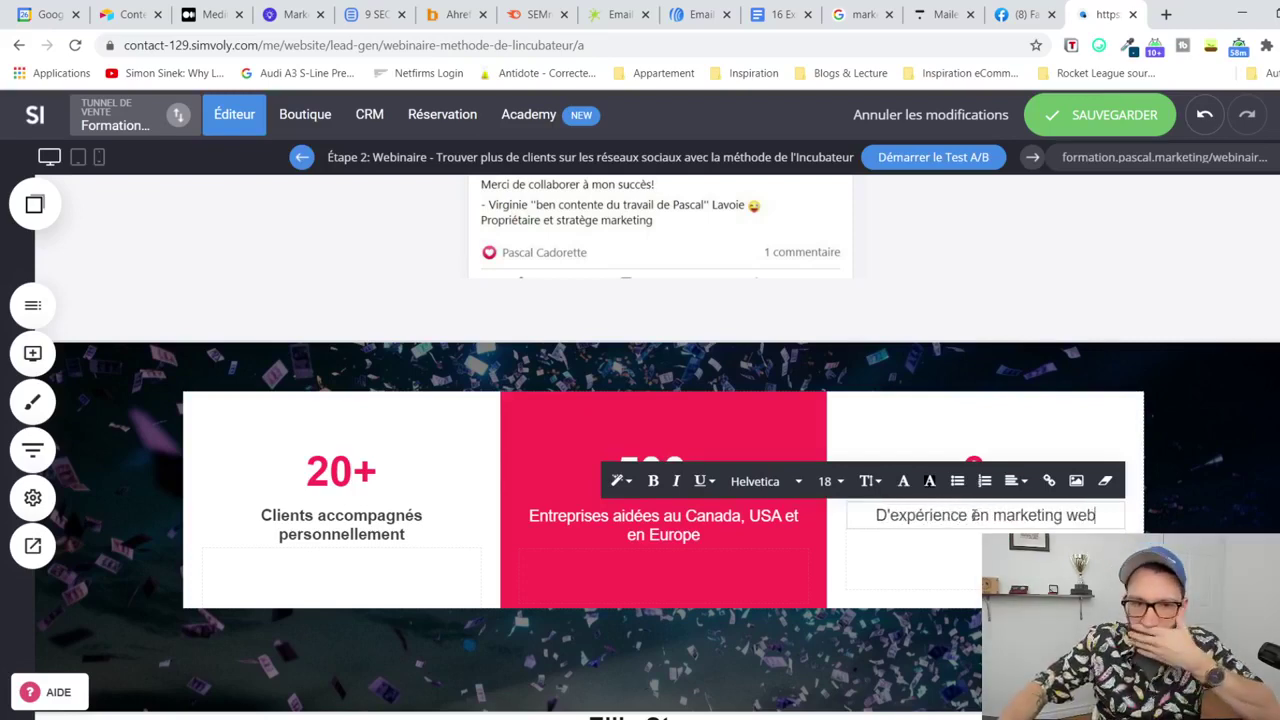
triple_click(974, 515)
key("ctrl+b")
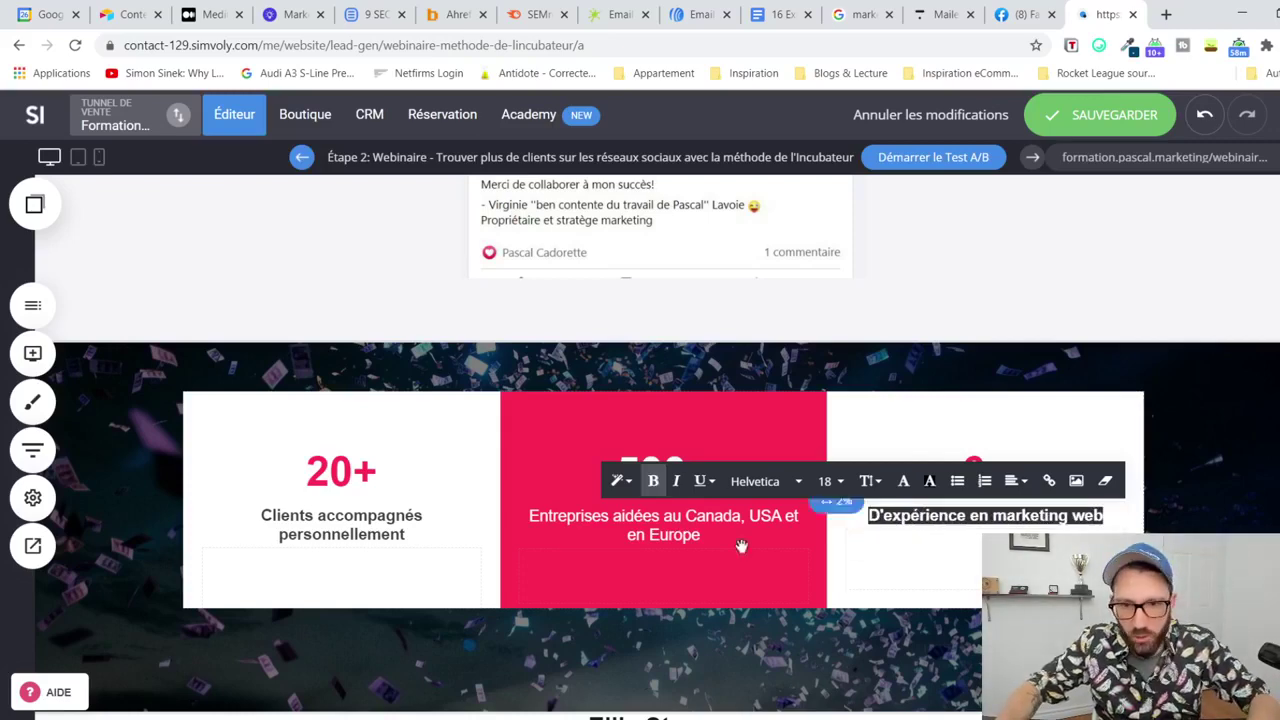
Step: Make the middle card's caption bold and save the page
triple_click(704, 531)
key("ctrl+b")
left_click(934, 573)
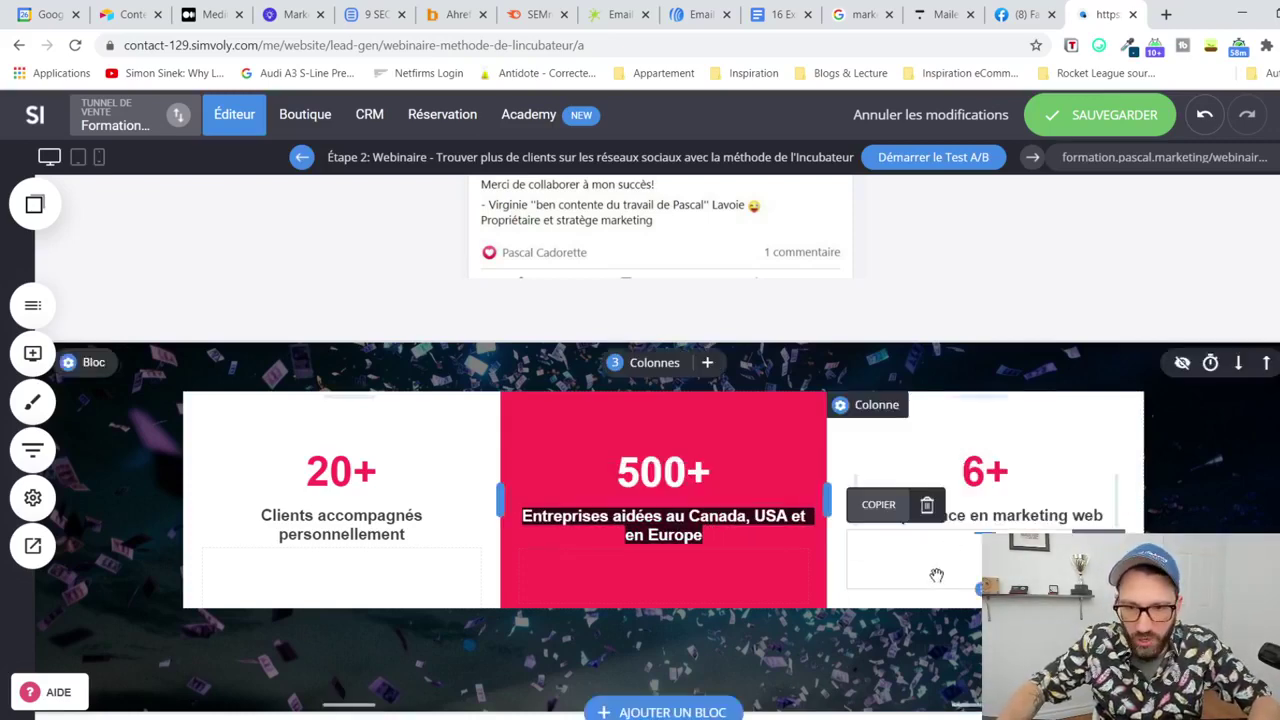
left_click(1090, 125)
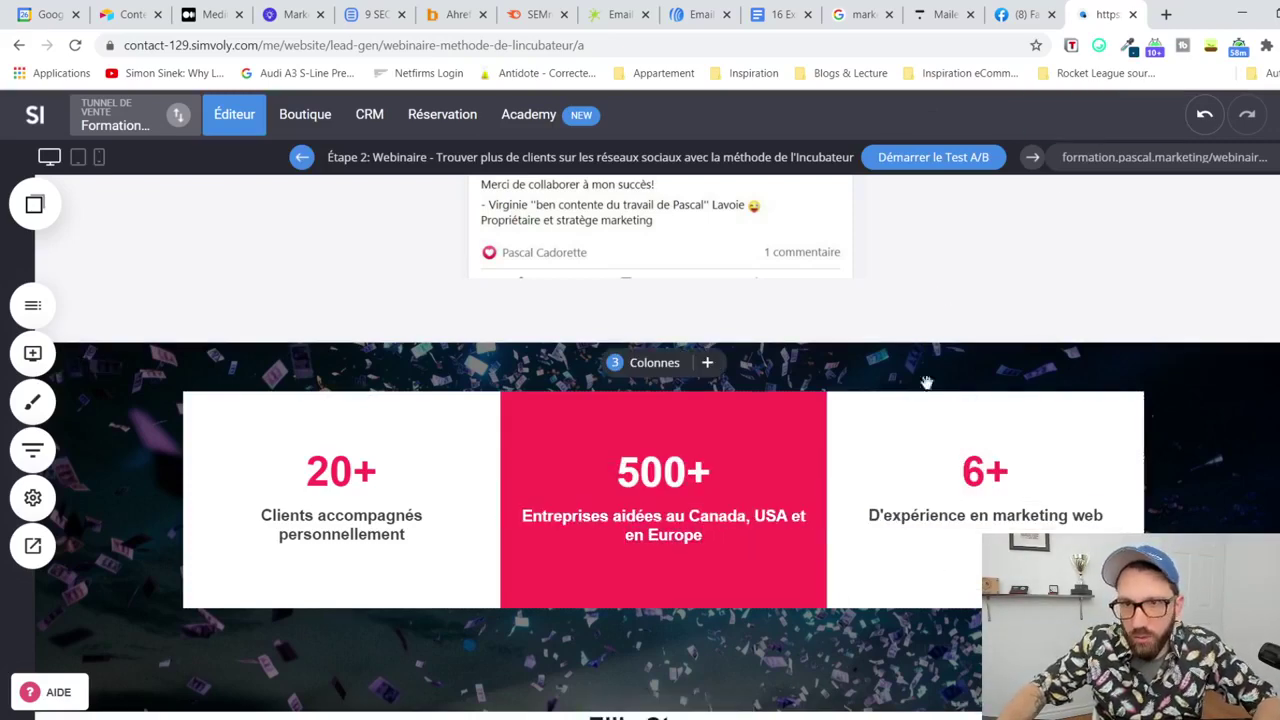
Step: Correct the third card's number to 7+ and save the page
left_click(977, 486)
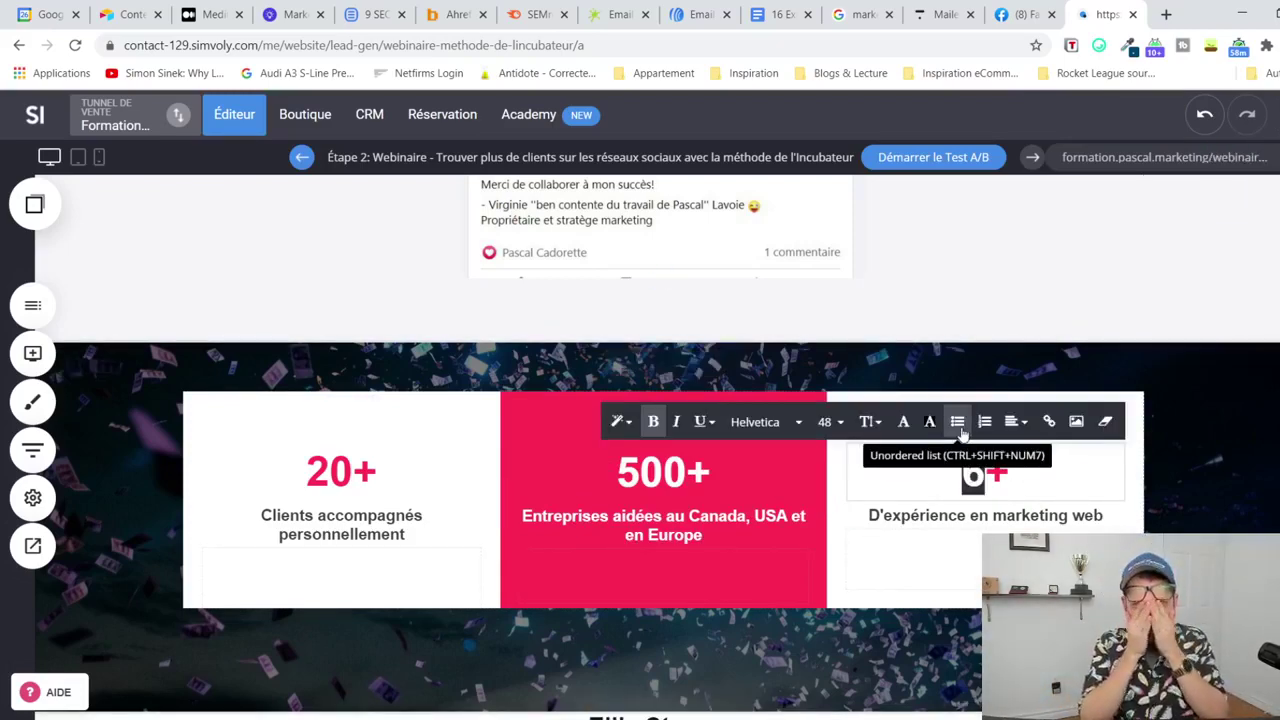
type("7")
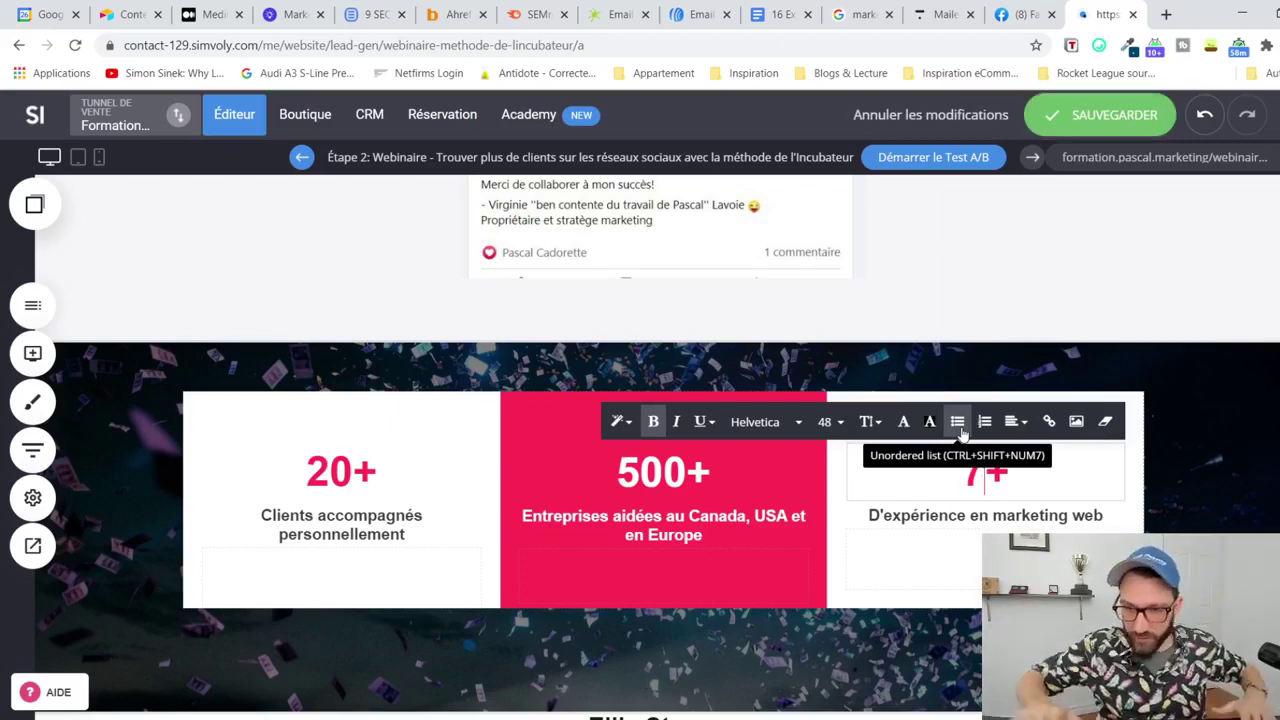
left_click(1100, 114)
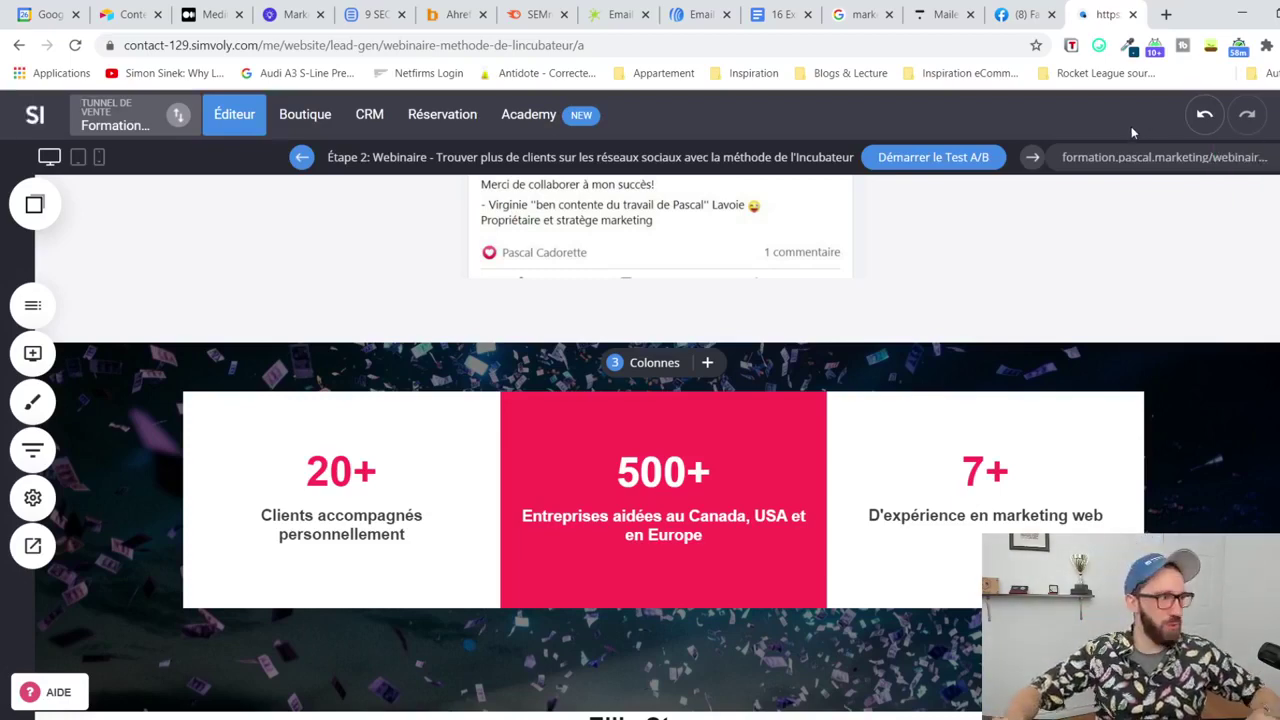
Step: Review the statistics cards and examine the footer block with the template's coach name, social icons and rights notice
left_click(972, 468)
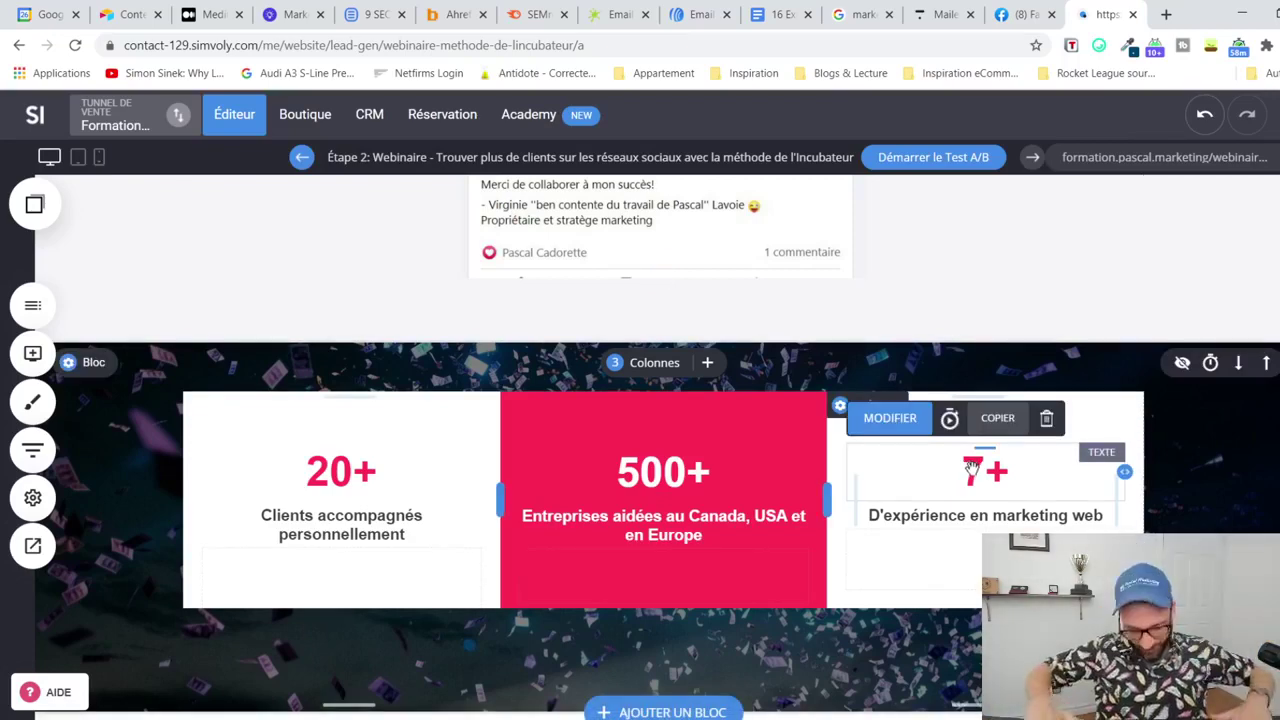
scroll(1203, 497, "down", 1)
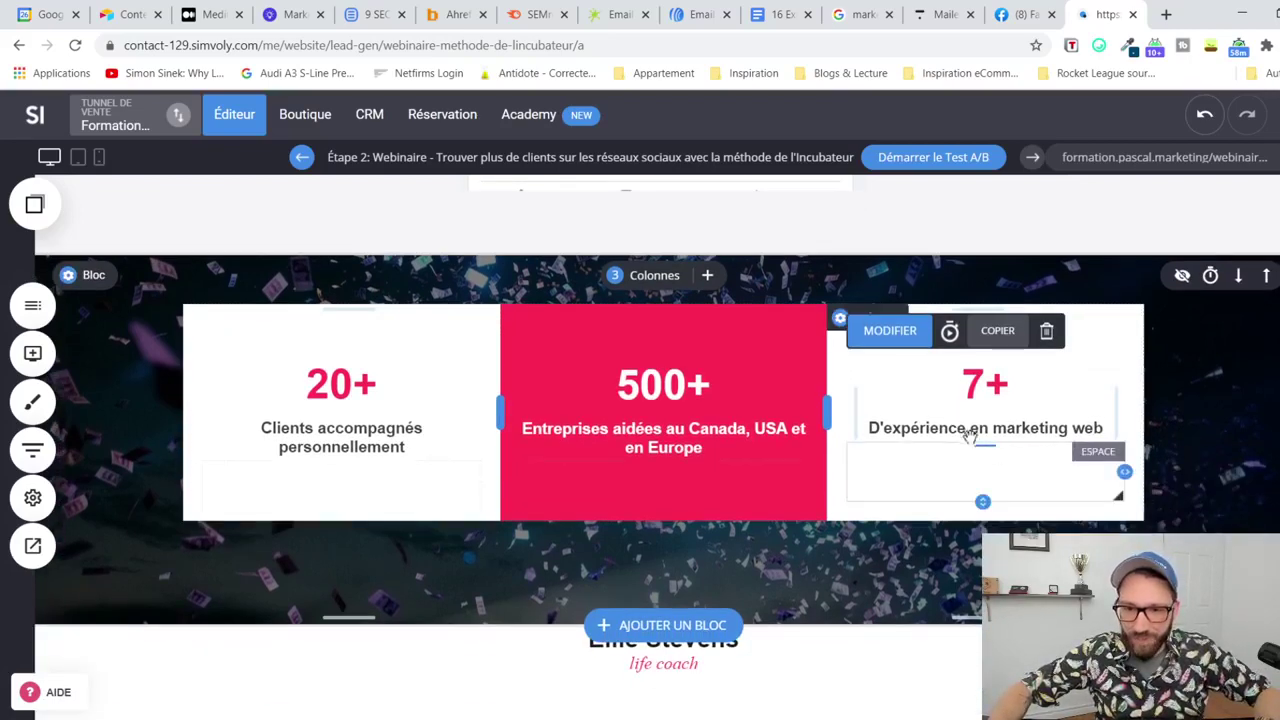
scroll(952, 430, "down", 2)
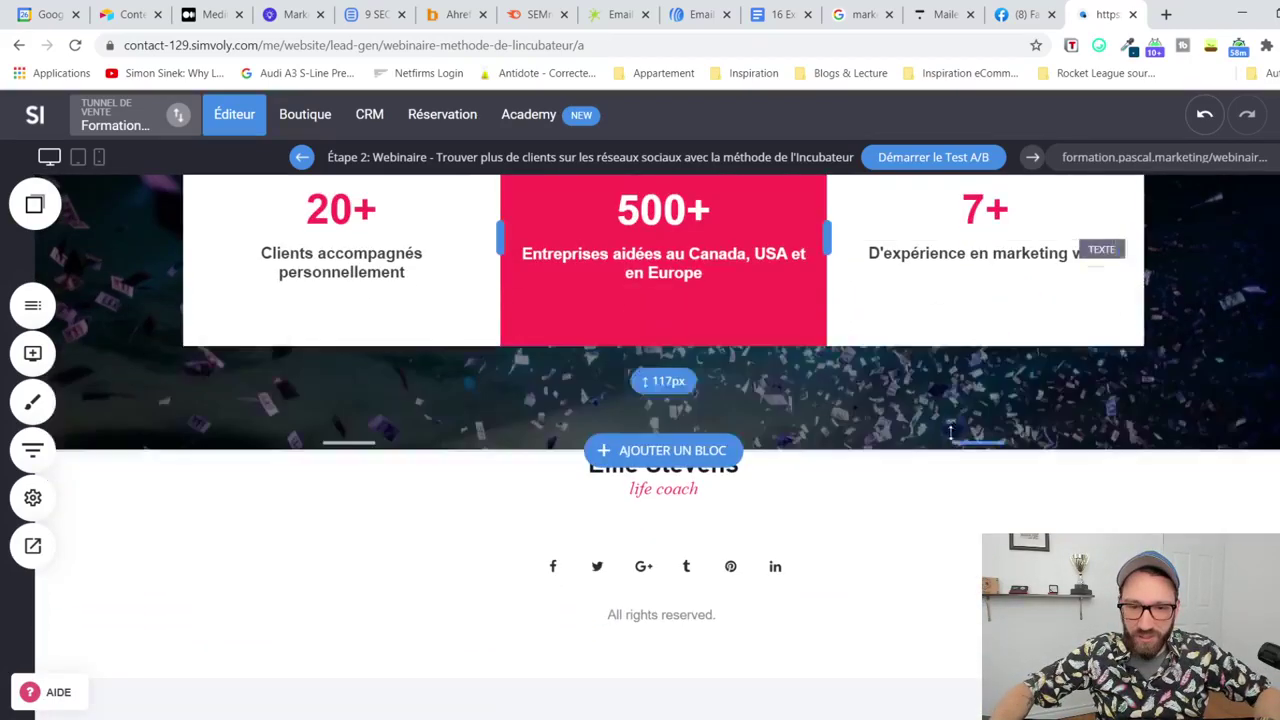
scroll(714, 478, "down", 3)
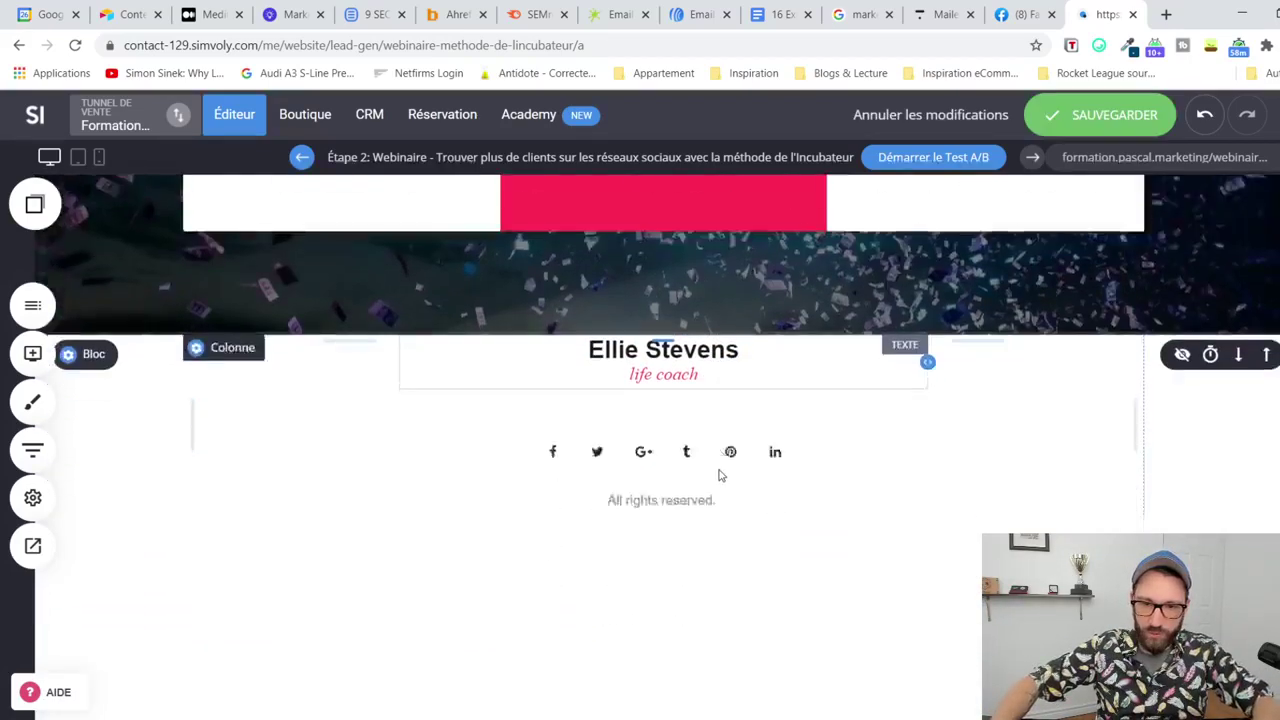
scroll(645, 550, "up", 2)
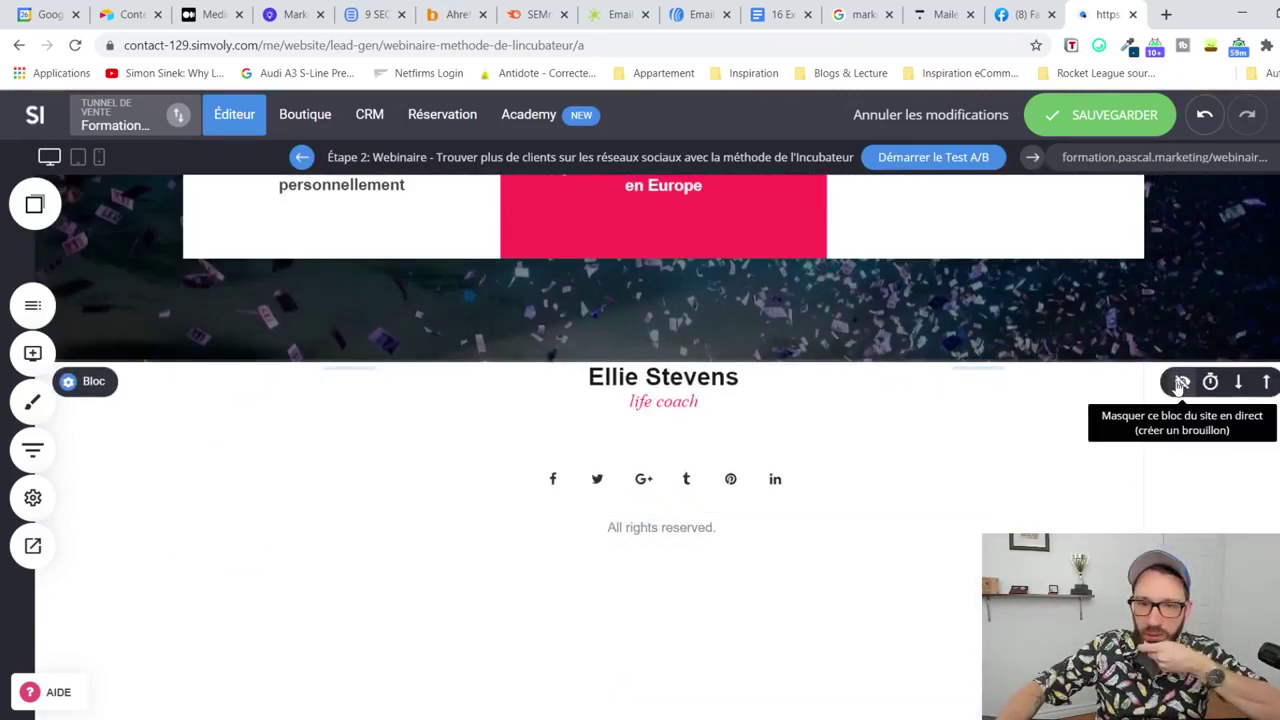
scroll(663, 630, "down", 1)
scroll(662, 600, "down", 2)
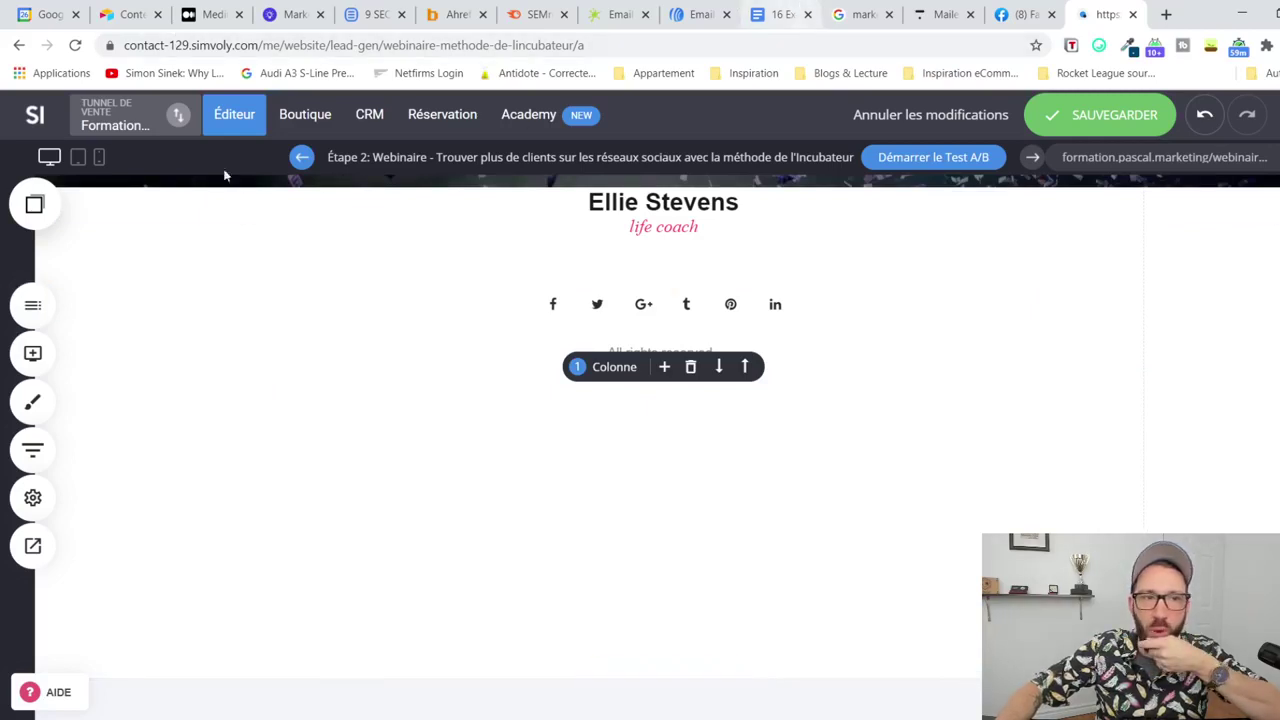
Step: Save the page, open the editor in a second browser tab and display the list of websites there
middle_click(237, 120)
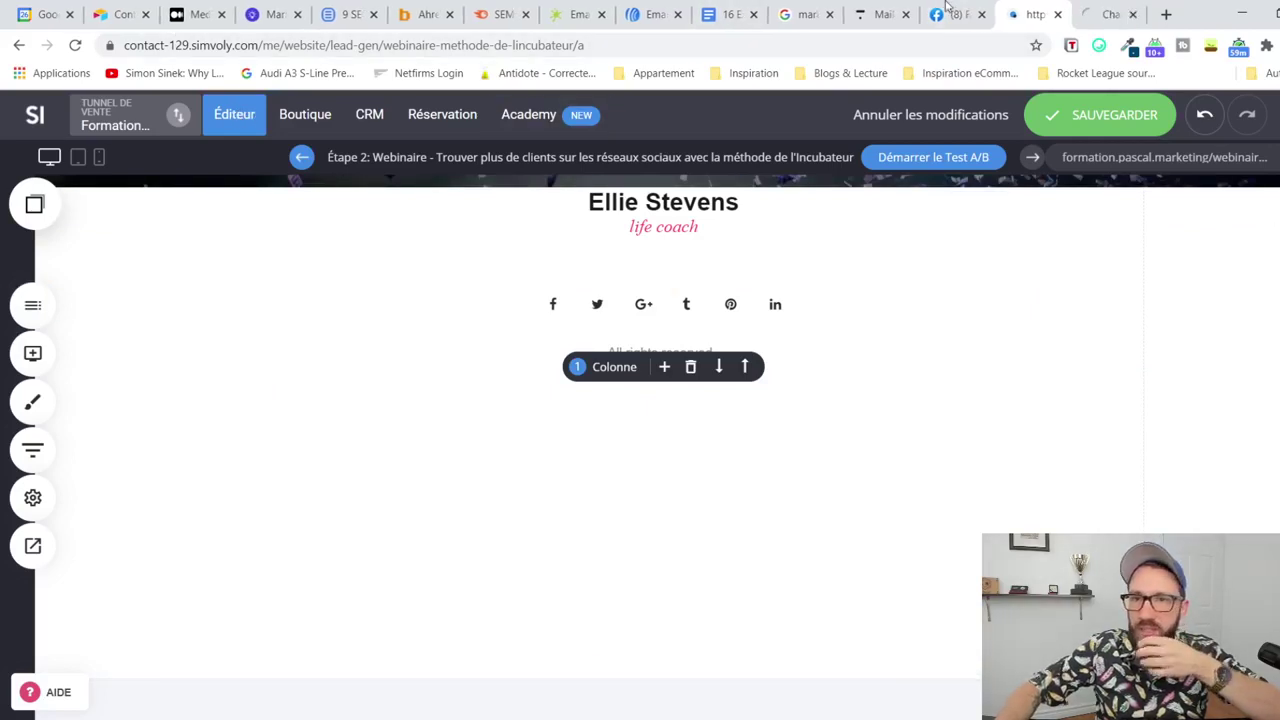
left_click(1103, 16)
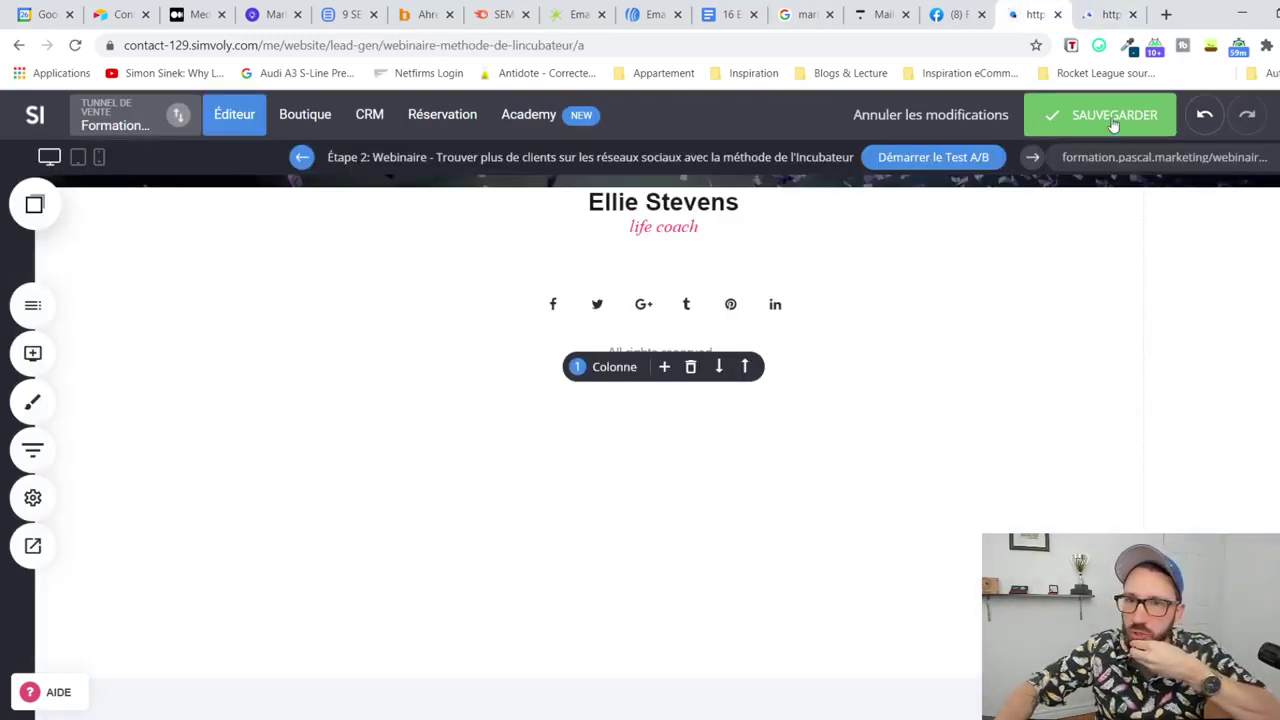
left_click(1113, 118)
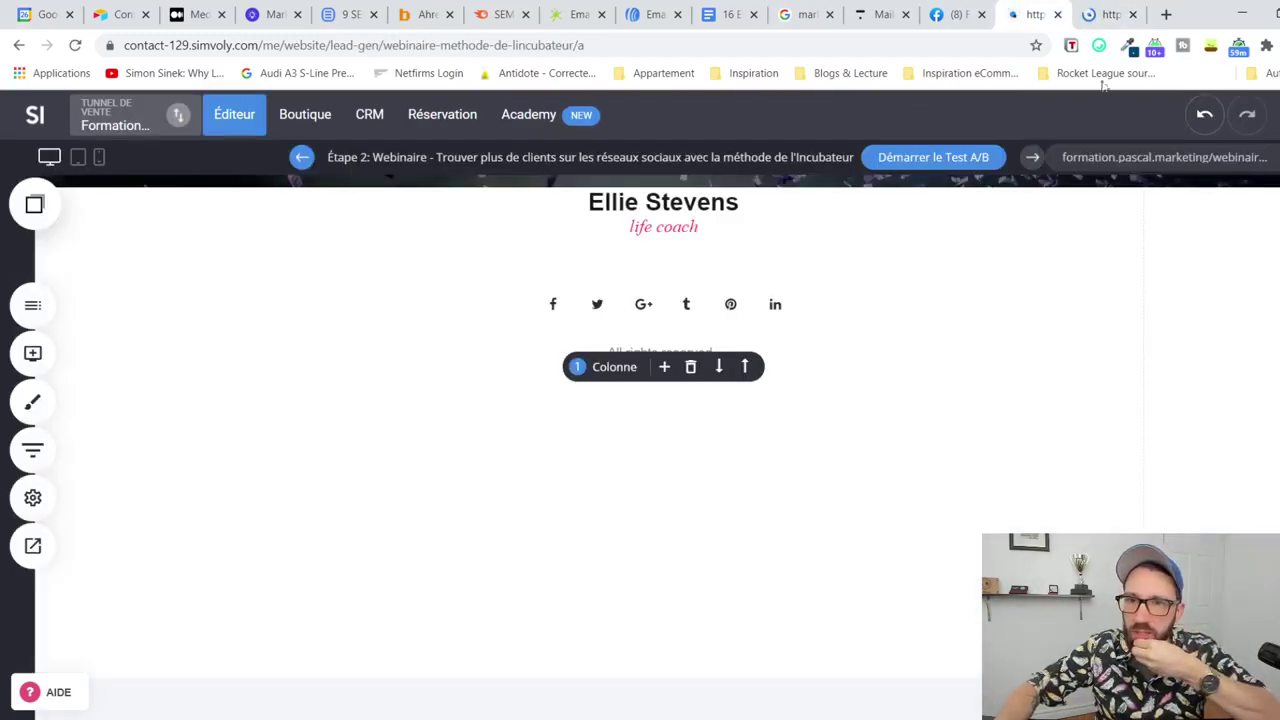
left_click(1100, 15)
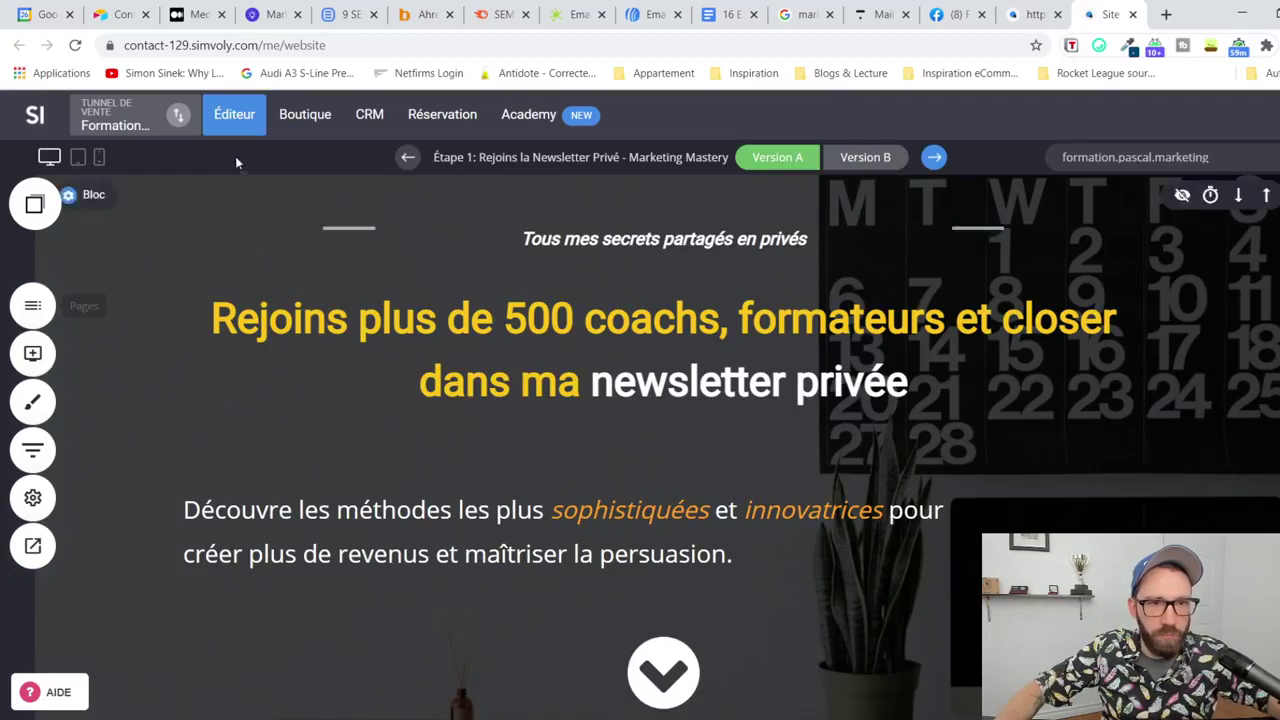
left_click(177, 116)
left_click(320, 204)
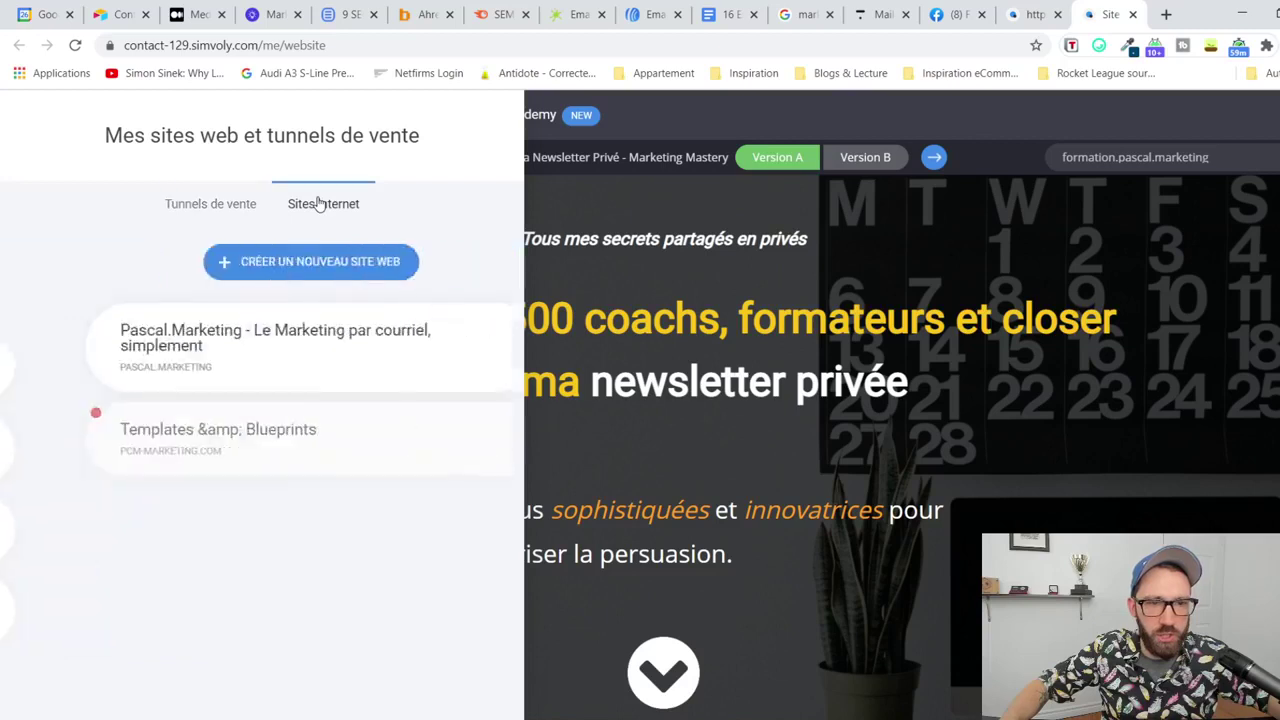
Step: Return to the webinar page's tab and delete the empty one-column row from the footer block
left_click(1033, 16)
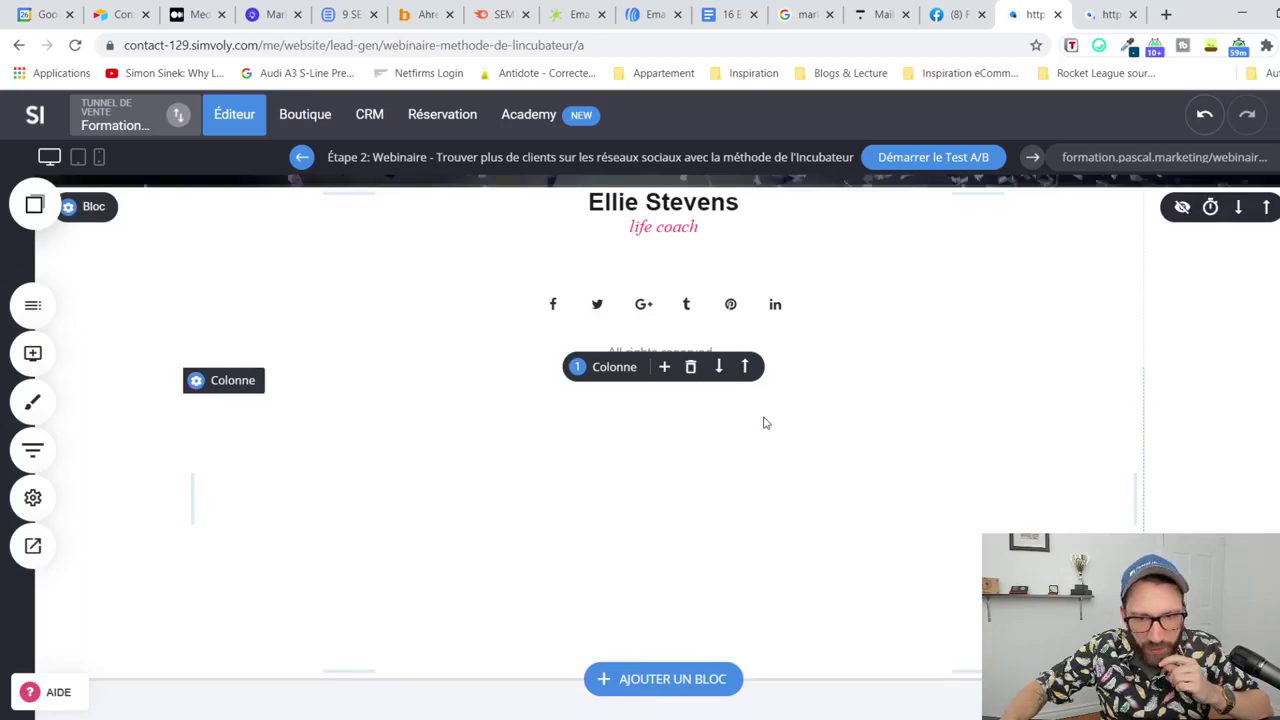
scroll(763, 423, "up", 2)
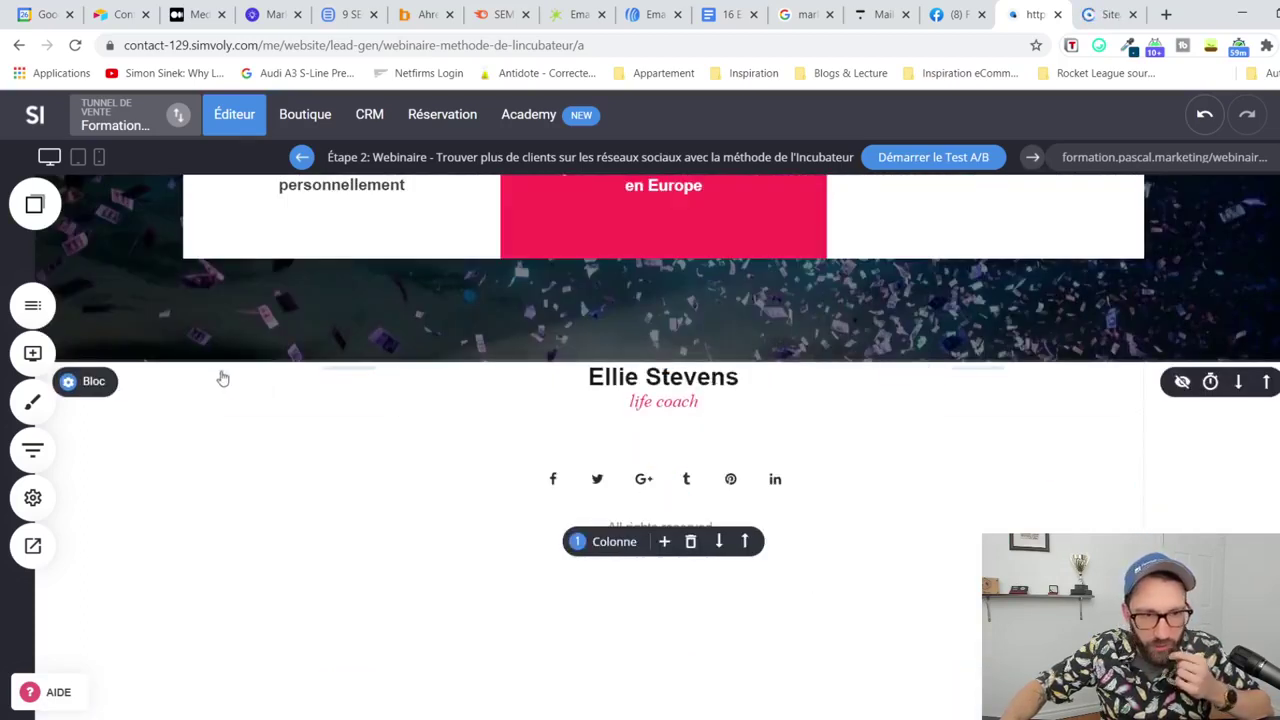
mouse_move(228, 378)
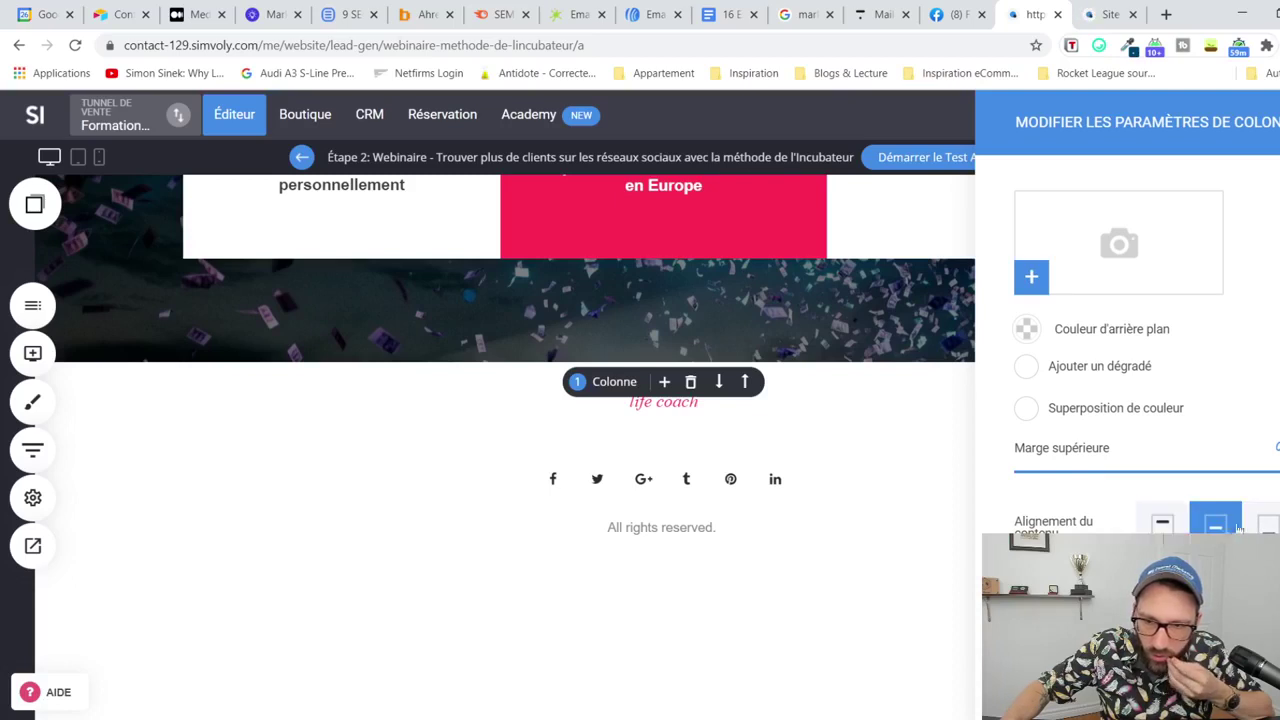
scroll(1228, 530, "down", 1)
left_click(734, 597)
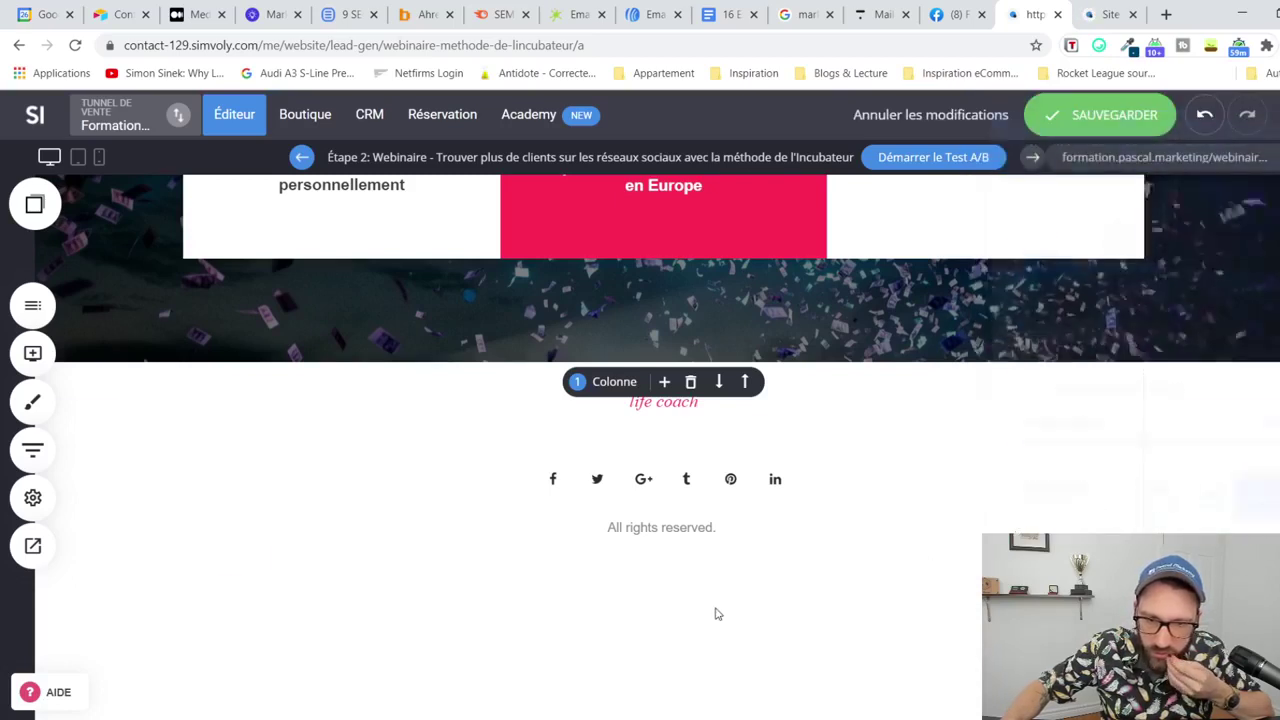
scroll(737, 589, "down", 2)
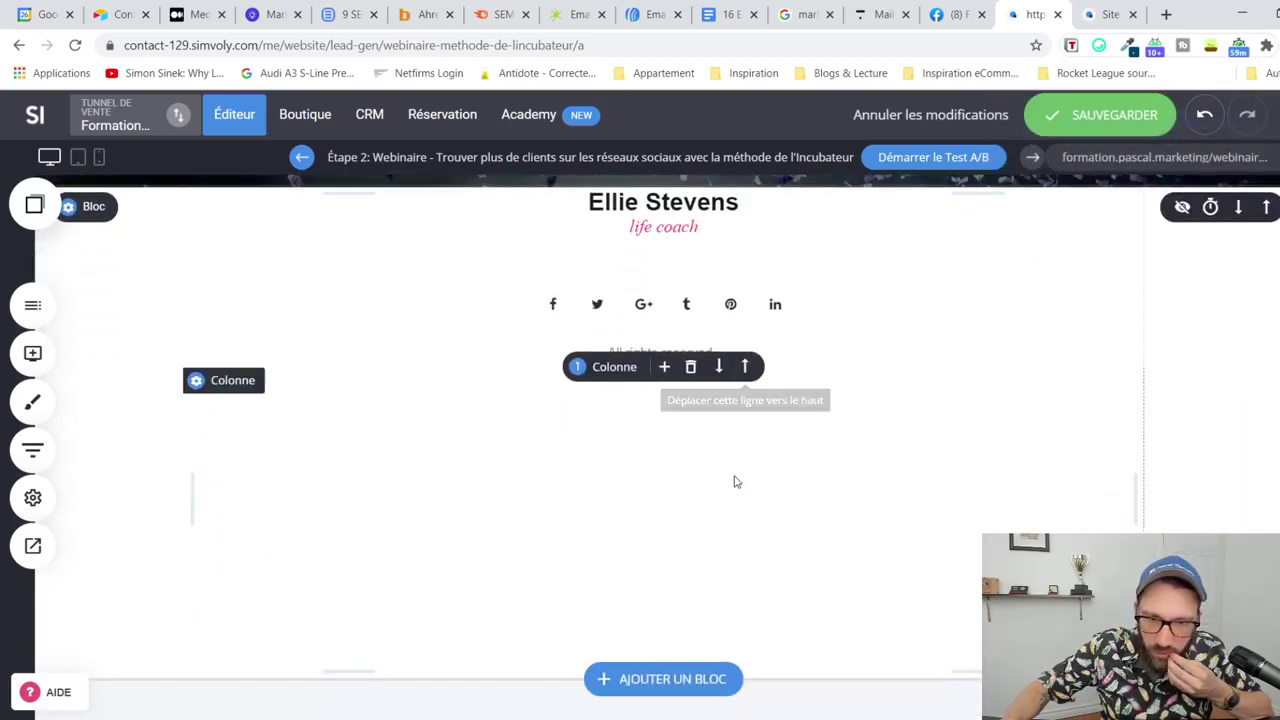
left_click(690, 366)
left_click(715, 436)
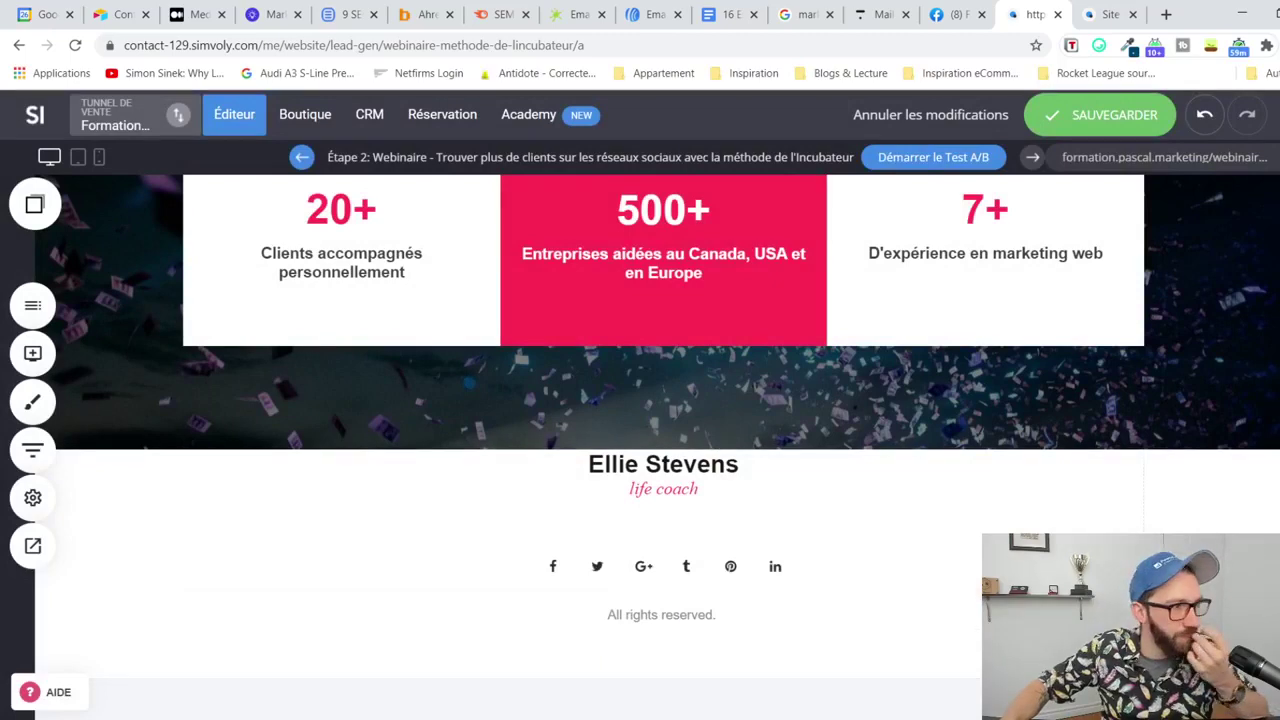
Step: Switch to the Pascal.Marketing site's tab and open the WEBINAIRE™ page from the "Ateliers sur demande" folder
left_click(1108, 14)
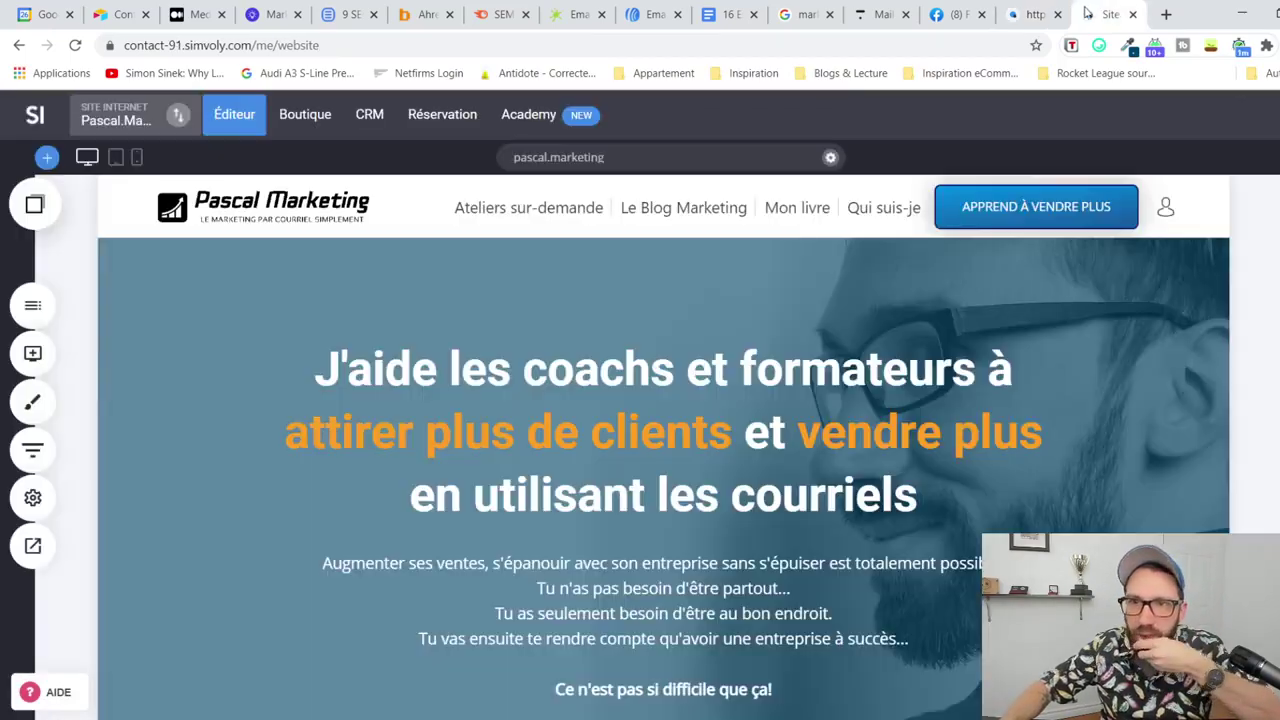
left_click(32, 305)
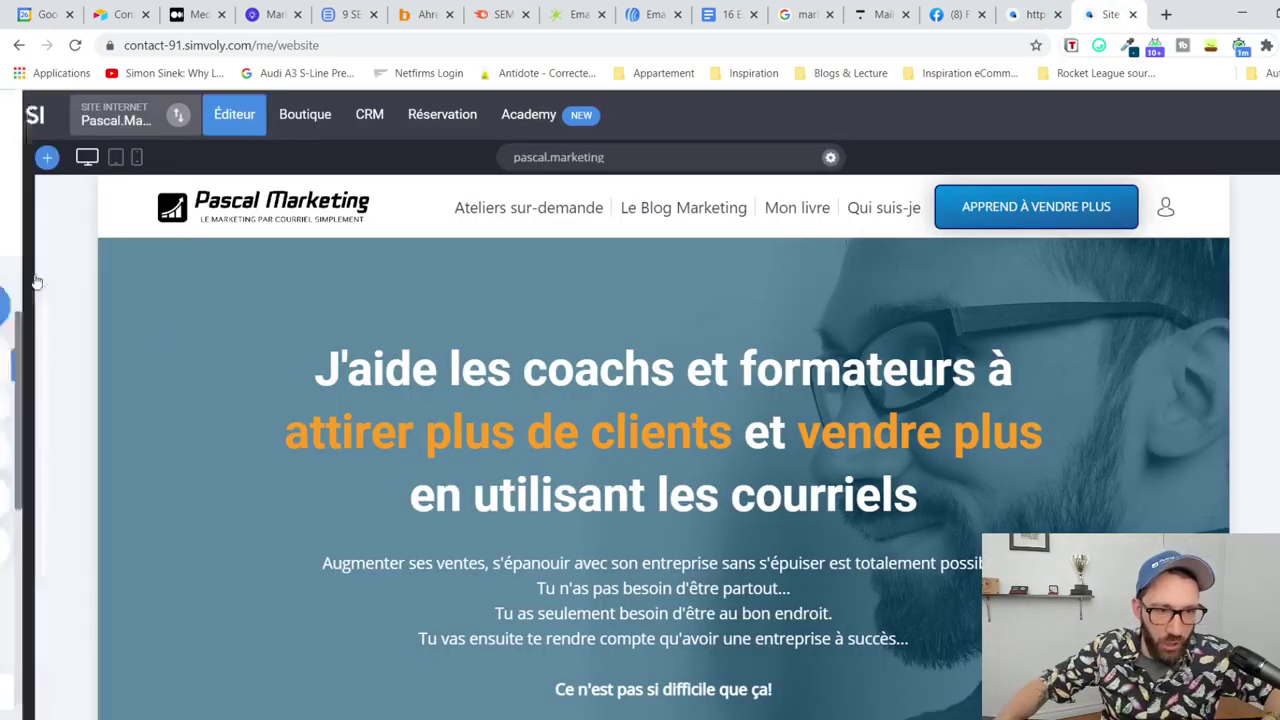
scroll(140, 466, "down", 5)
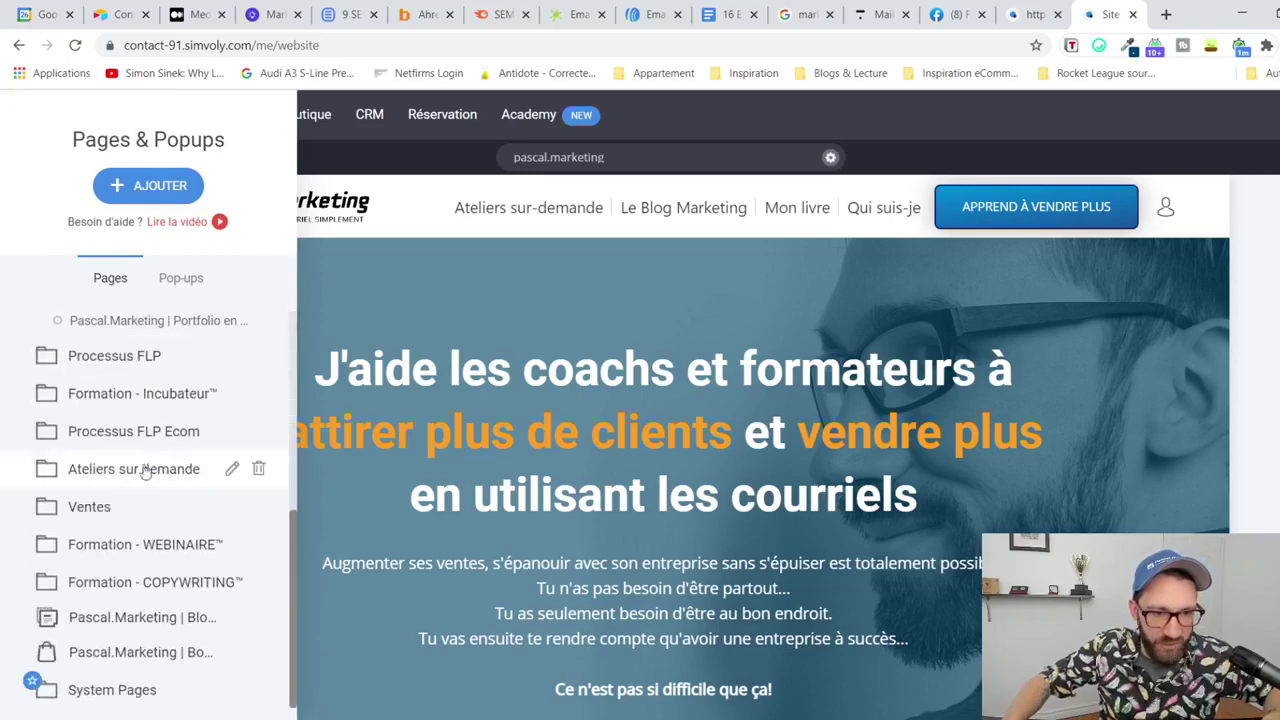
left_click(124, 515)
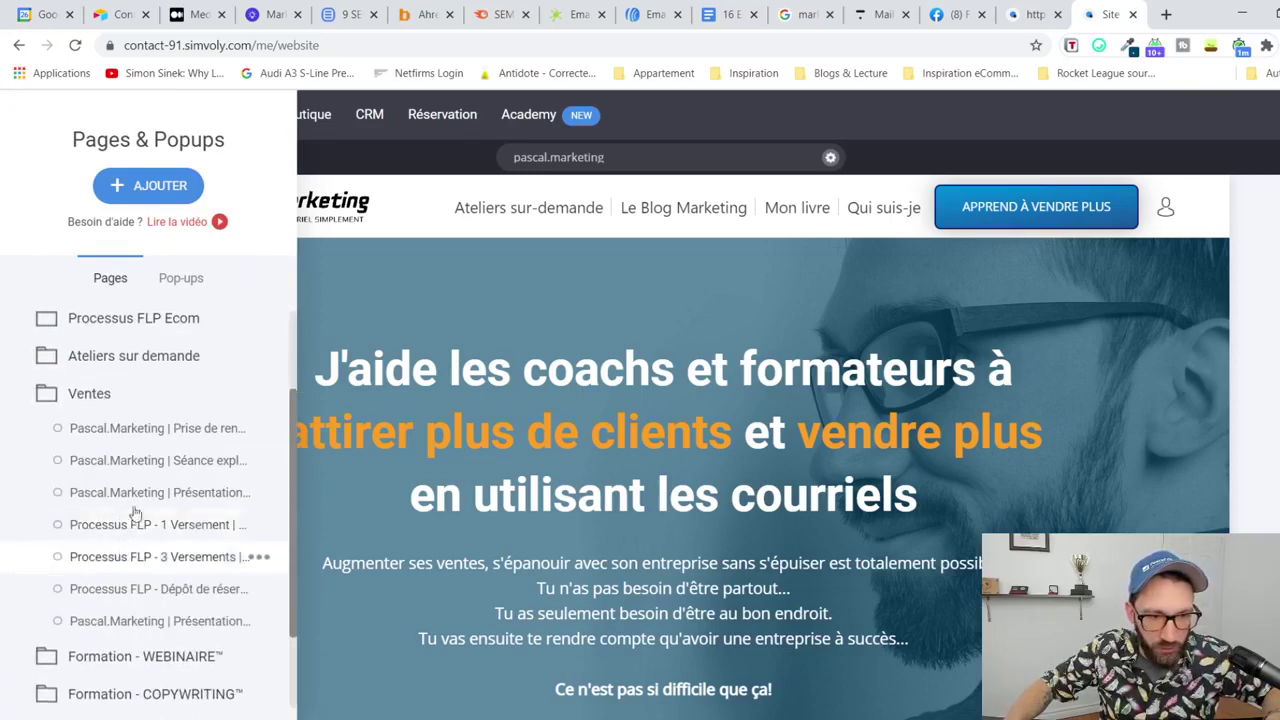
left_click(91, 392)
scroll(114, 374, "up", 2)
left_click(124, 478)
left_click(122, 455)
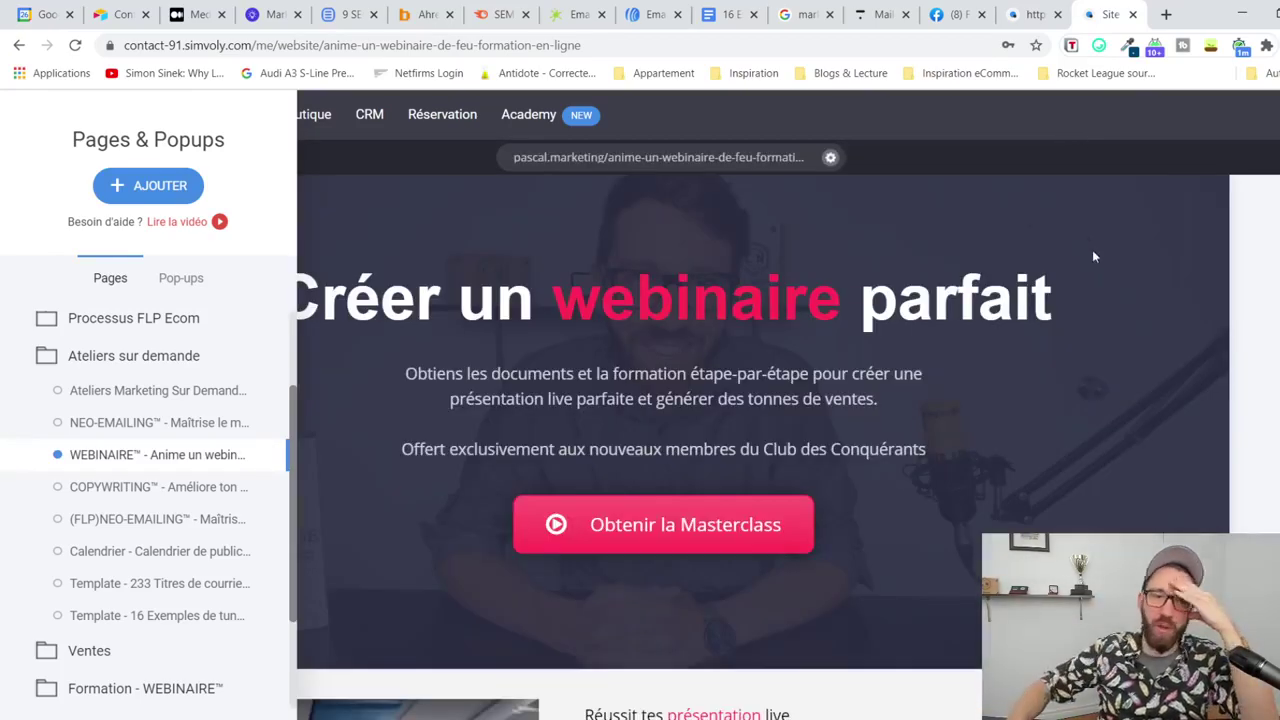
Step: Examine the WEBINAIRE™ sales page from header to footer for blocks worth reusing on the landing page
left_click(1092, 257)
scroll(1114, 251, "down", 7)
scroll(1168, 303, "down", 3)
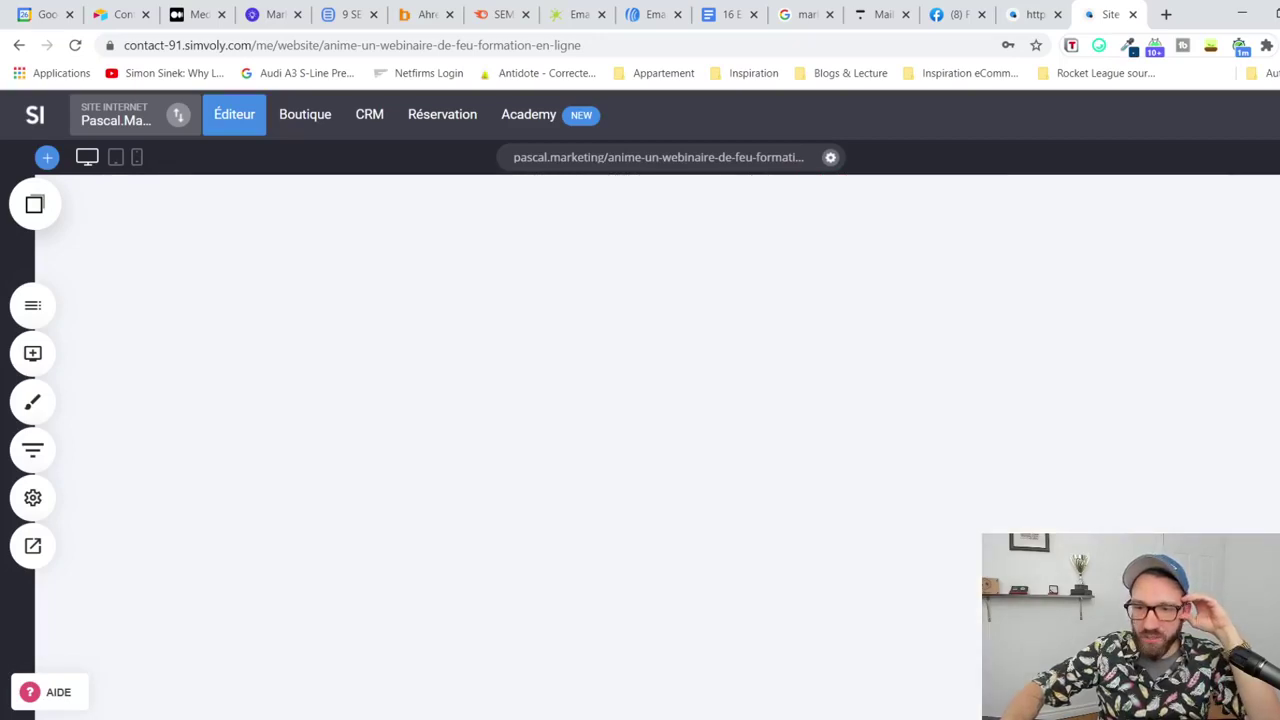
scroll(724, 464, "up", 10)
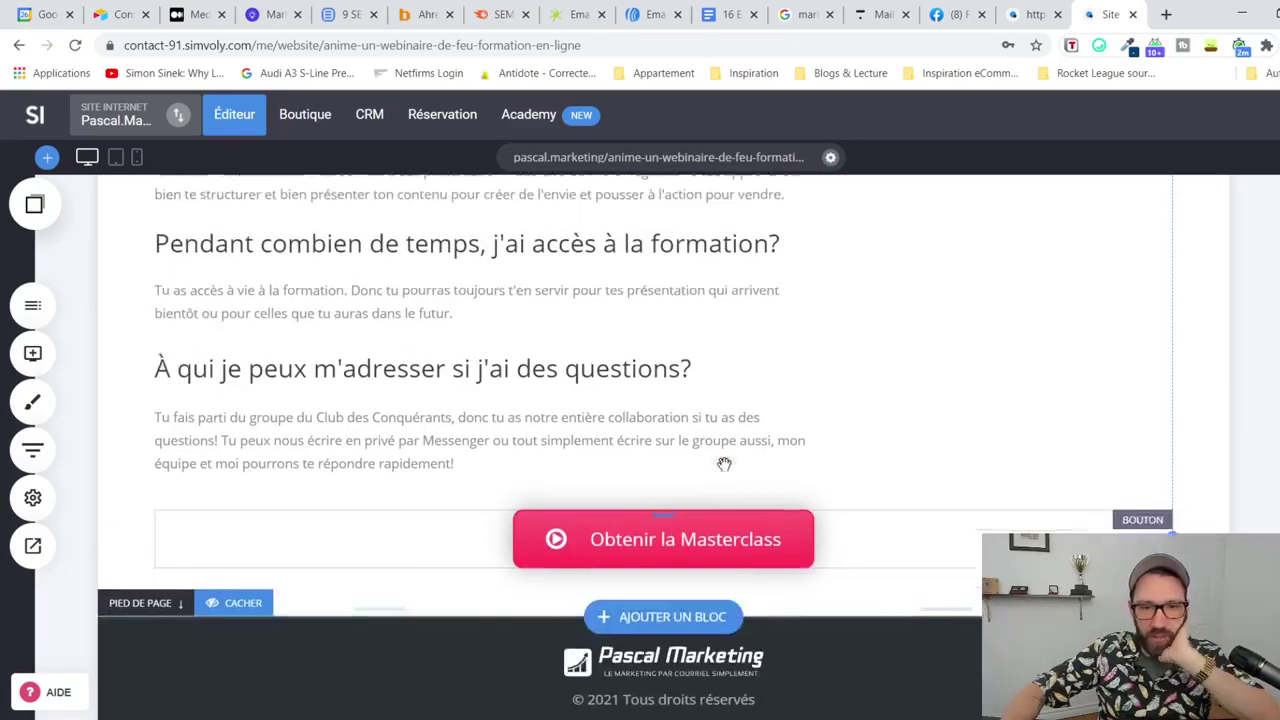
scroll(724, 464, "up", 15)
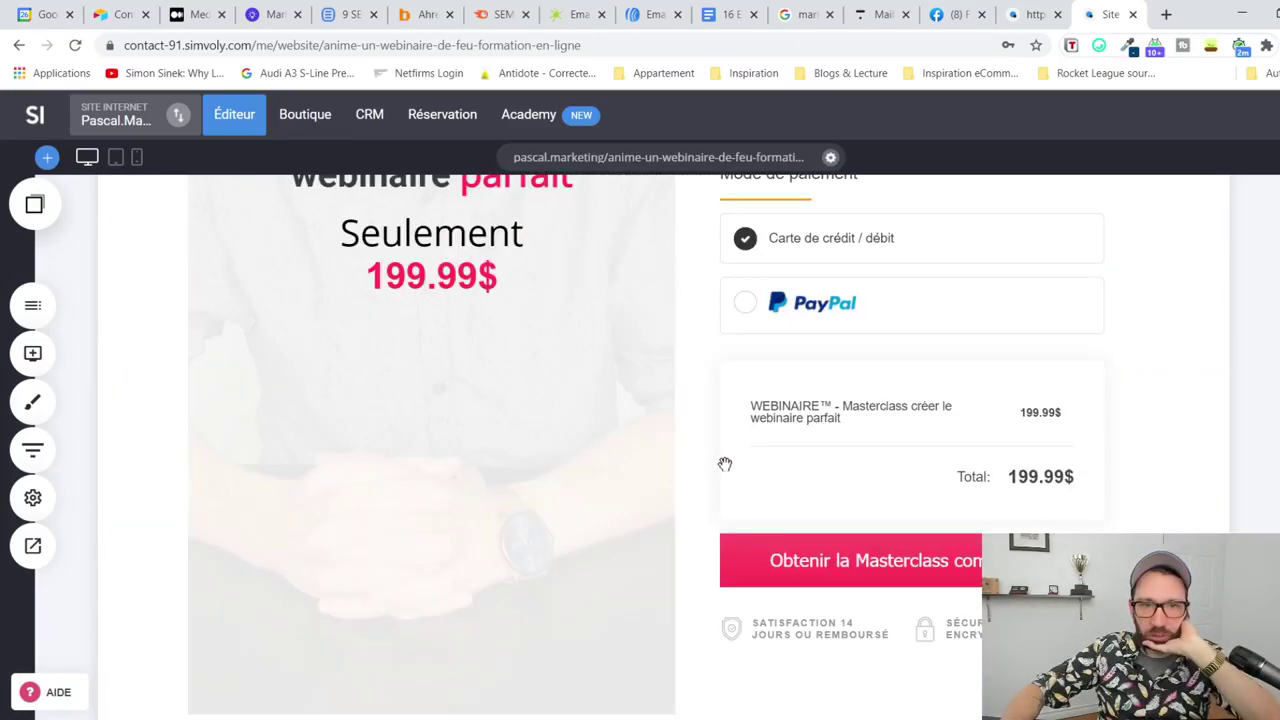
scroll(724, 464, "up", 15)
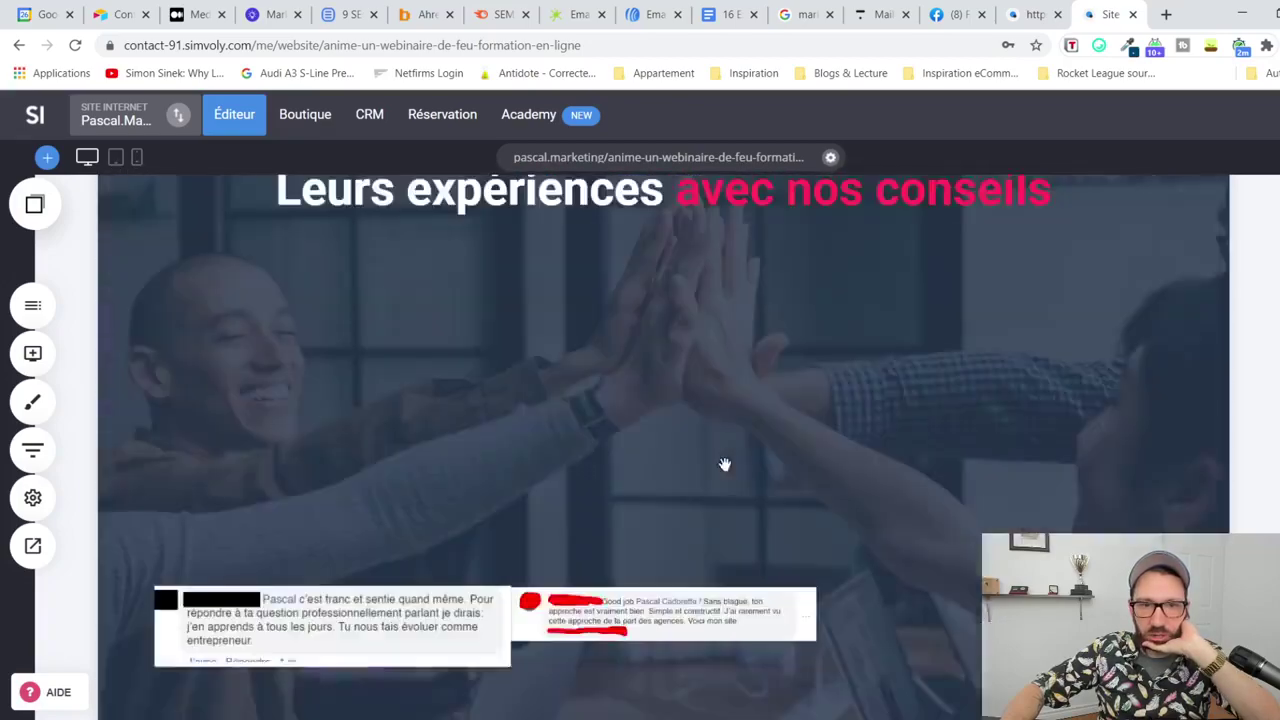
scroll(724, 464, "up", 15)
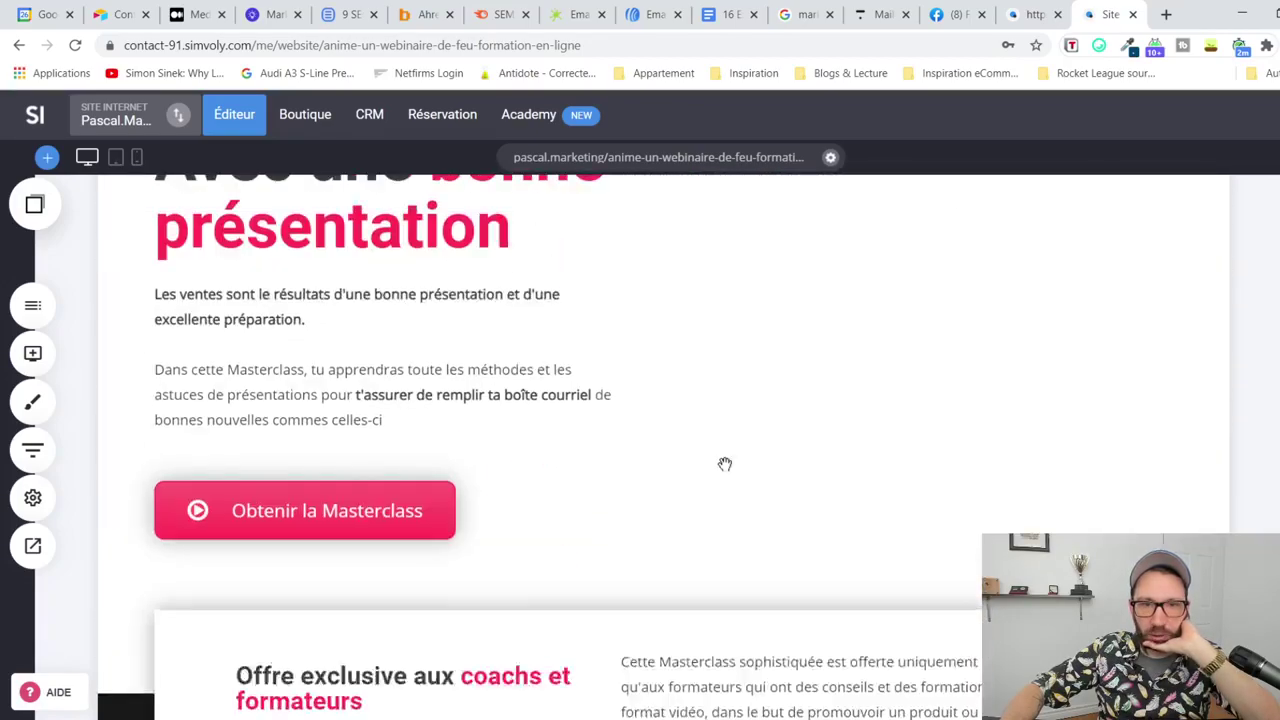
scroll(724, 464, "up", 15)
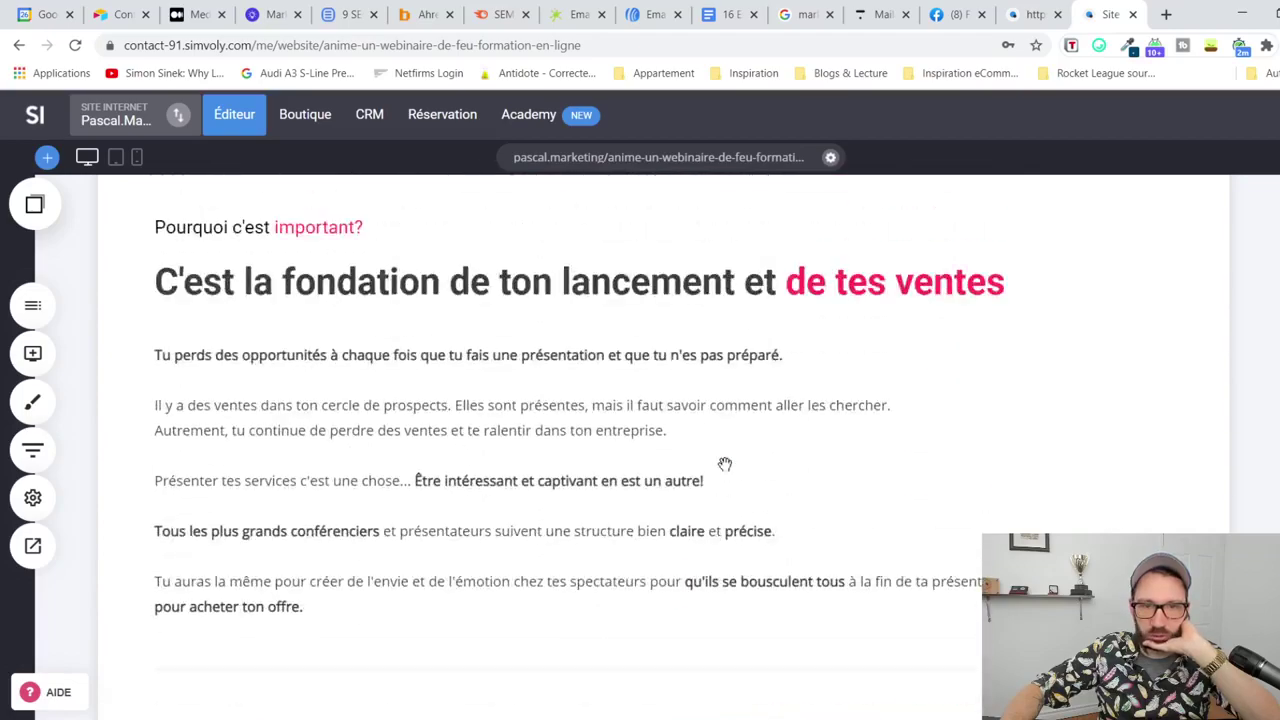
scroll(721, 485, "down", 10)
scroll(721, 485, "down", 20)
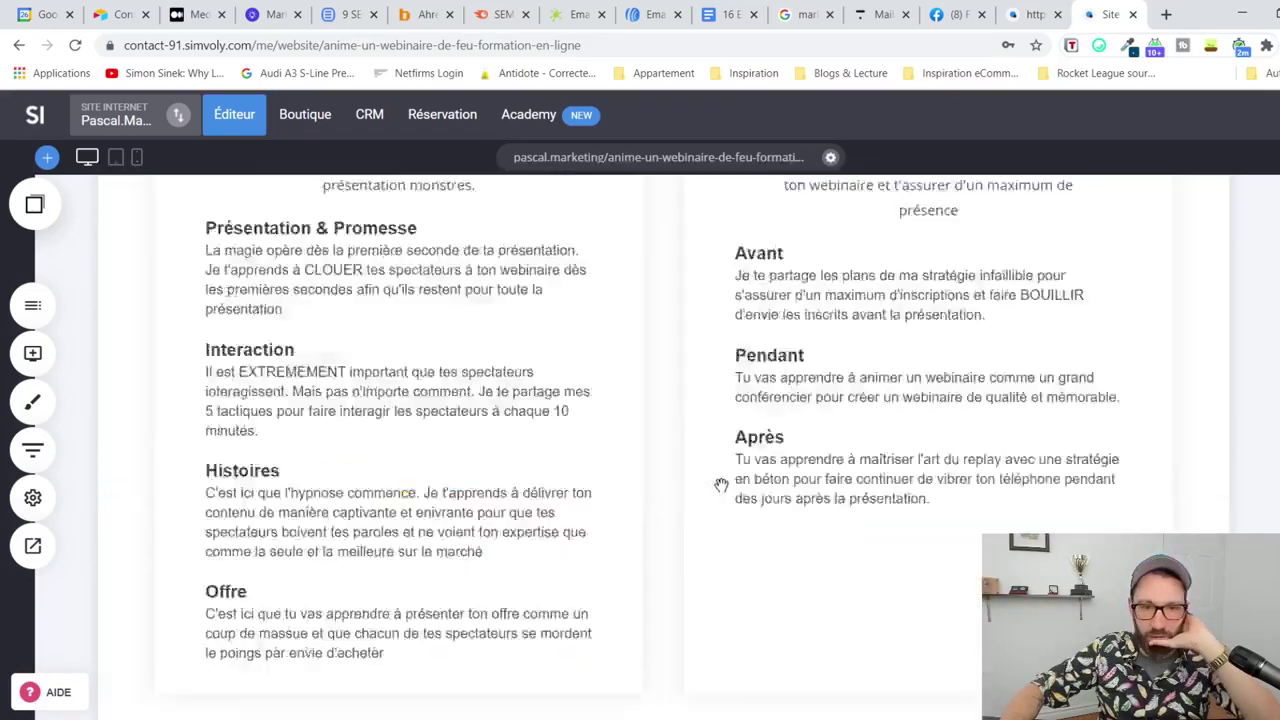
scroll(720, 489, "down", 15)
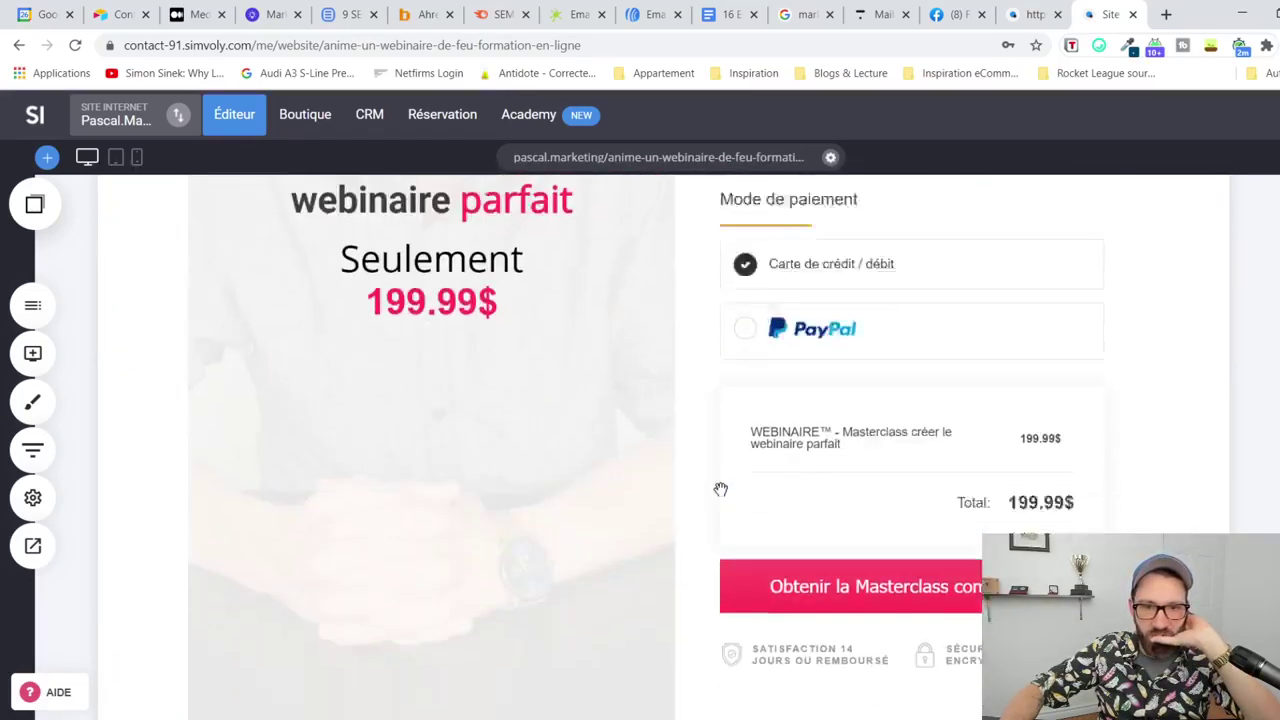
scroll(720, 489, "down", 3)
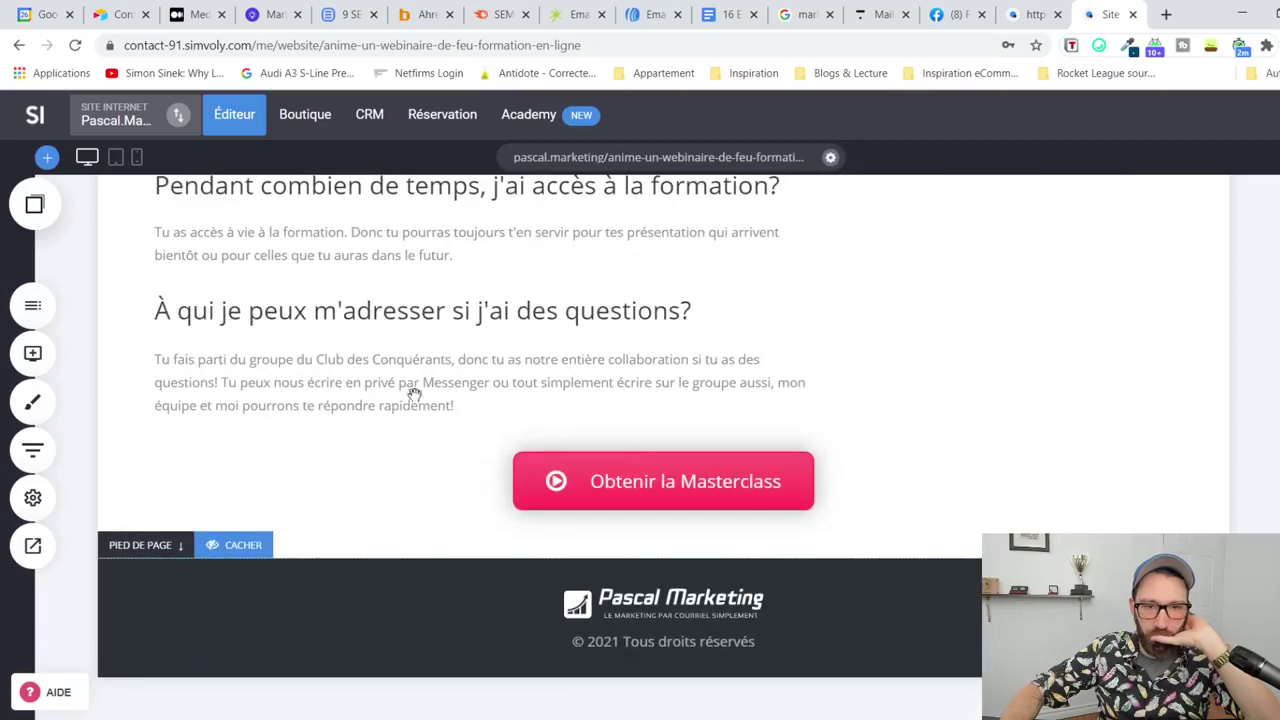
Step: Open the "Ateliers Marketing Sur Demande" page of the Pascal.Marketing site and copy its "Ton formateur" block and the text block beneath it
left_click(33, 305)
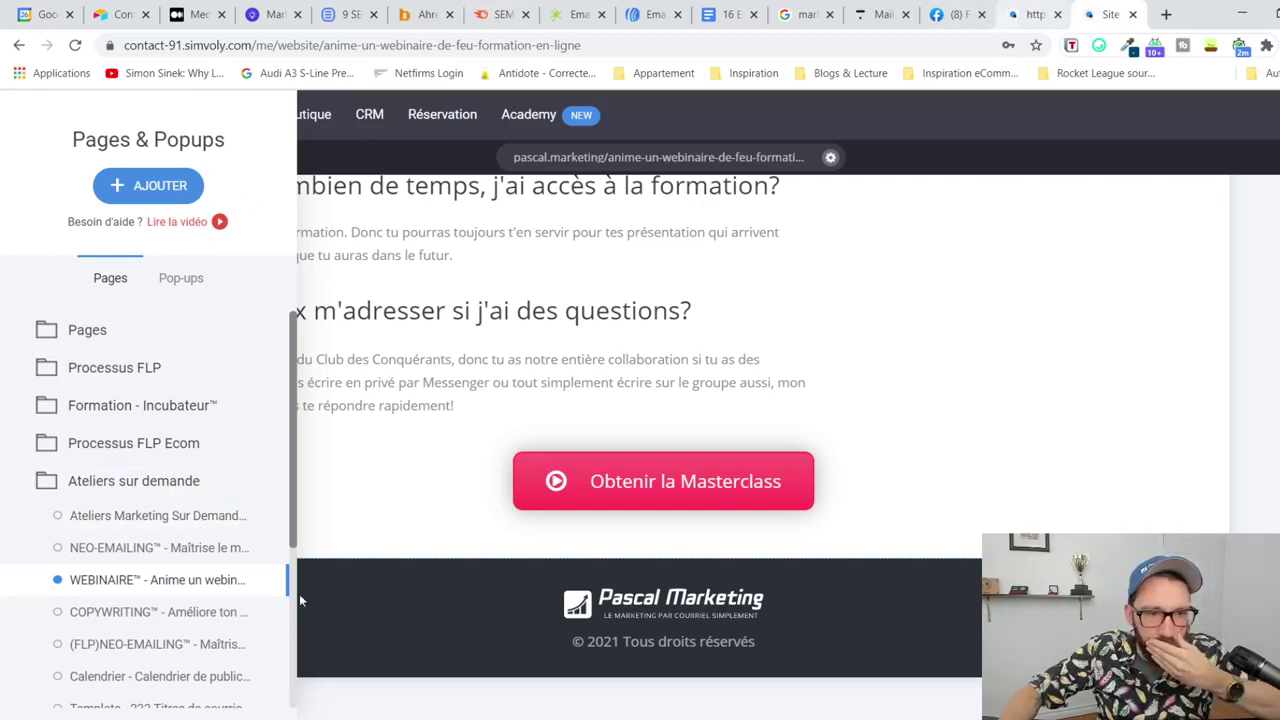
left_click(172, 524)
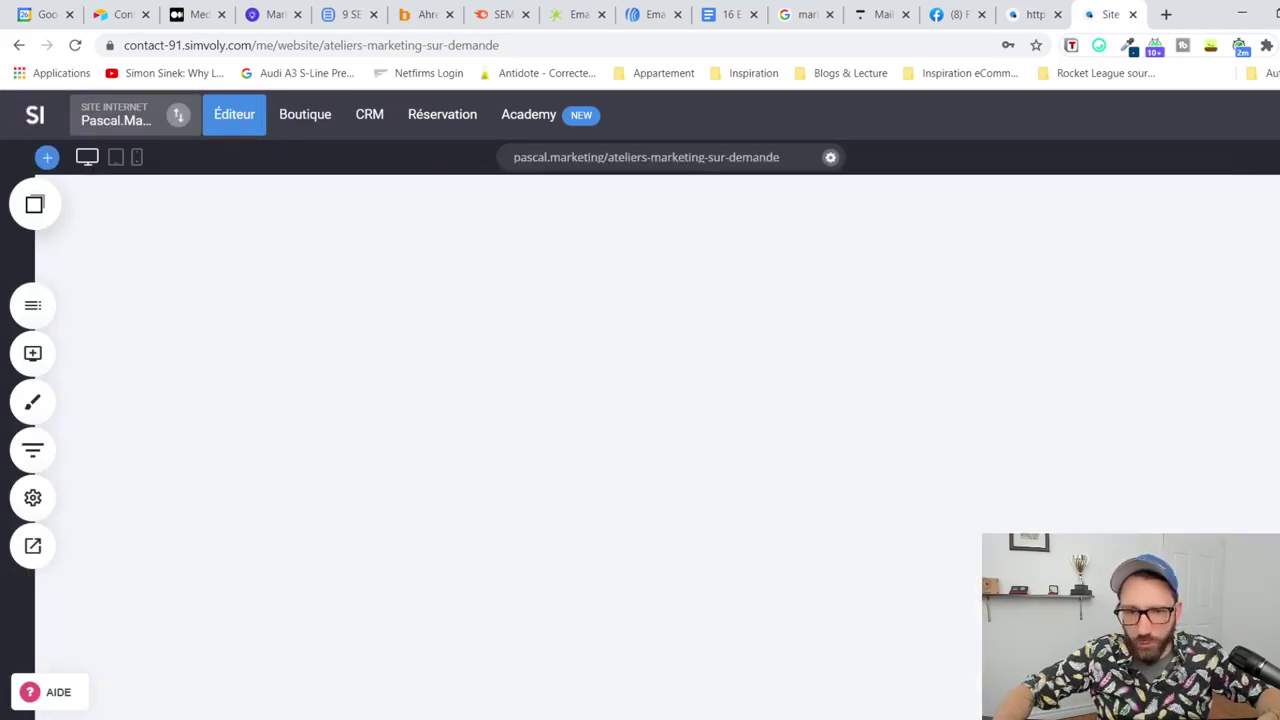
scroll(645, 365, "up", 5)
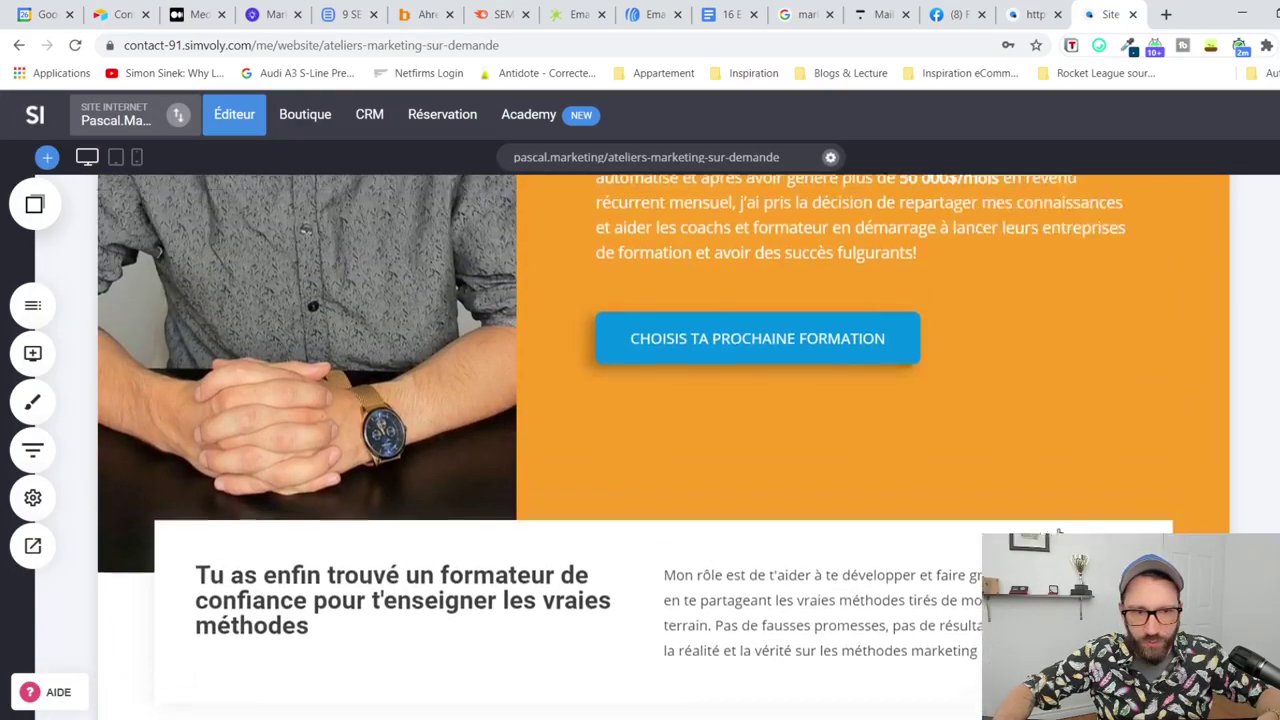
scroll(250, 400, "up", 5)
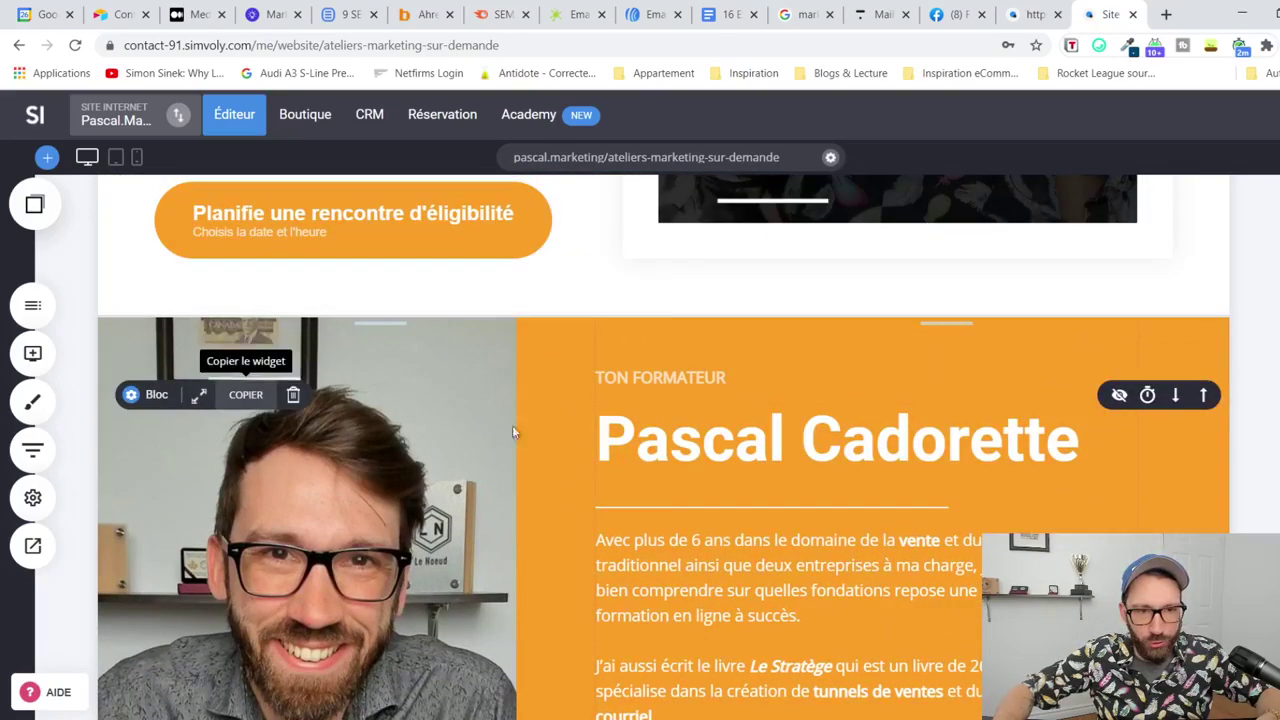
scroll(464, 470, "down", 3)
scroll(464, 470, "down", 5)
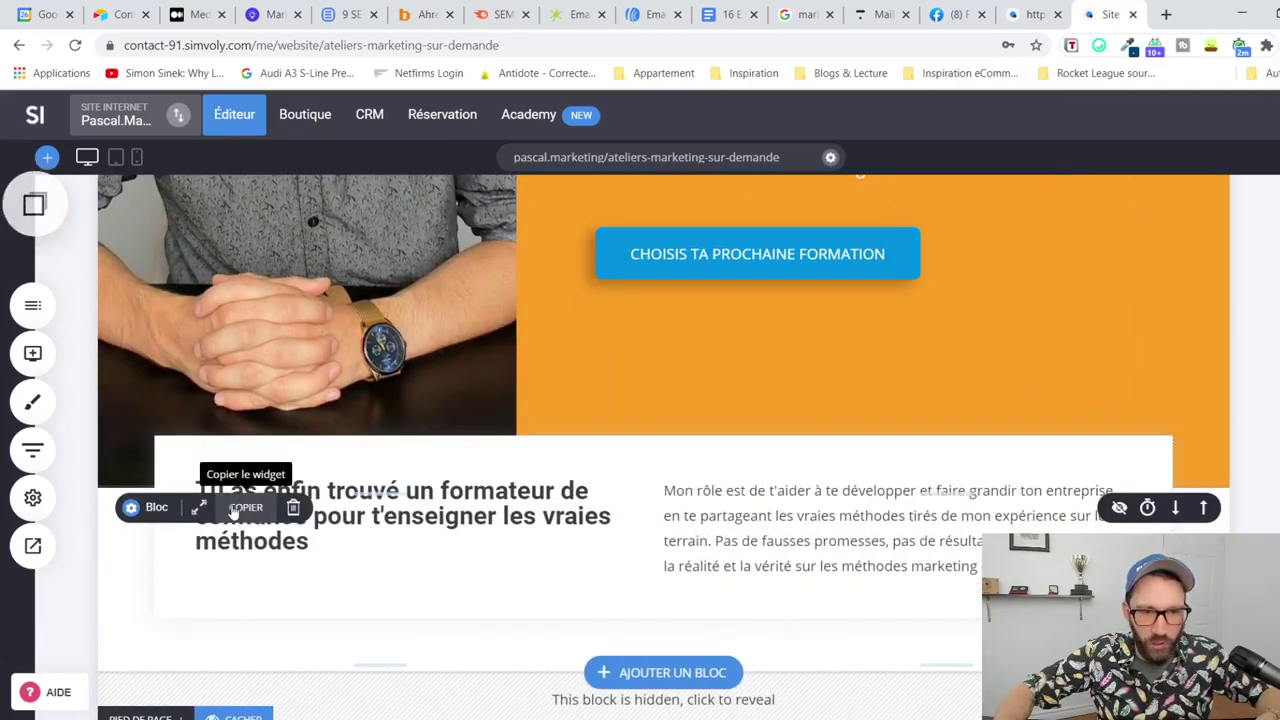
Step: Return to the webinar page's tab, save its pending changes and reload the editor
left_click(1032, 14)
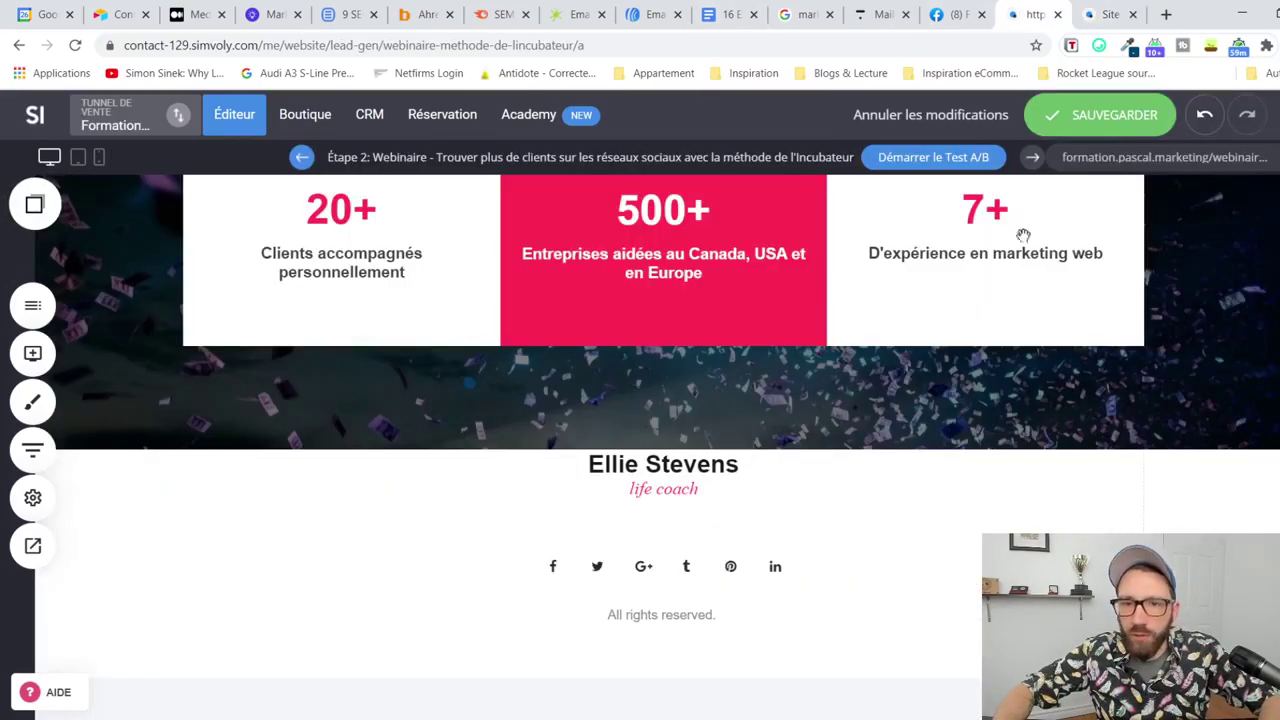
left_click(1106, 127)
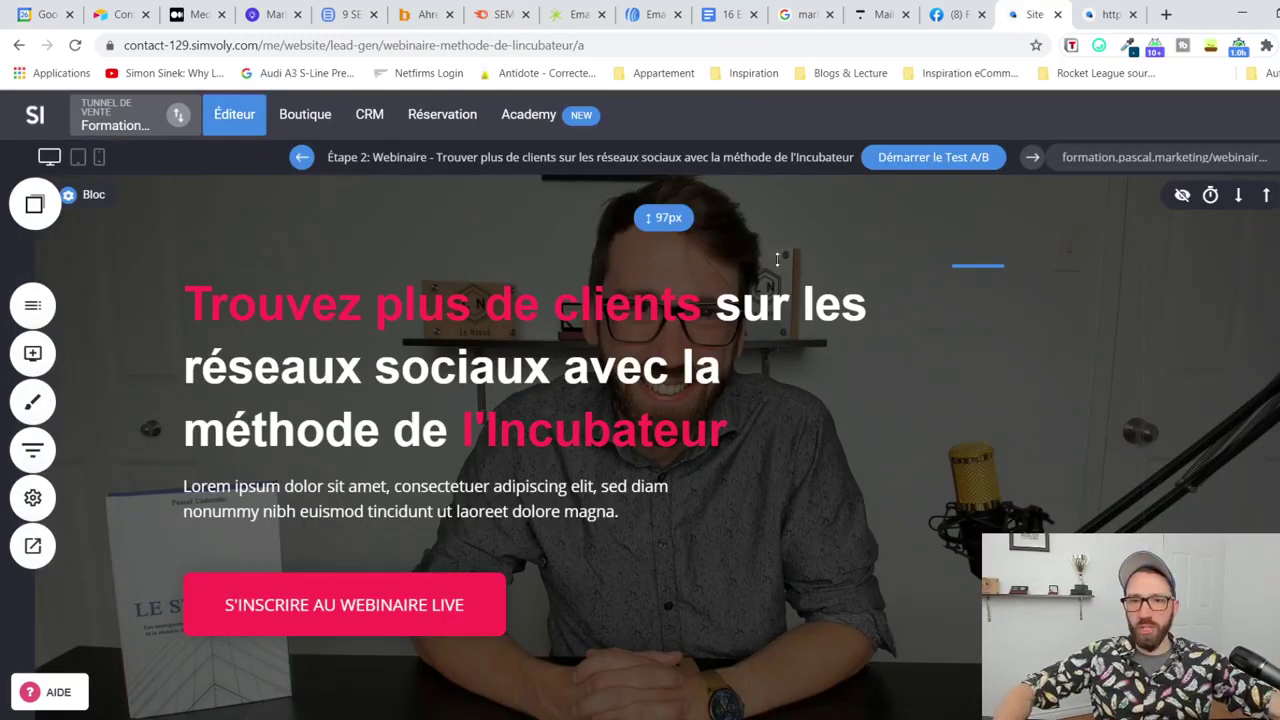
scroll(899, 321, "down", 2)
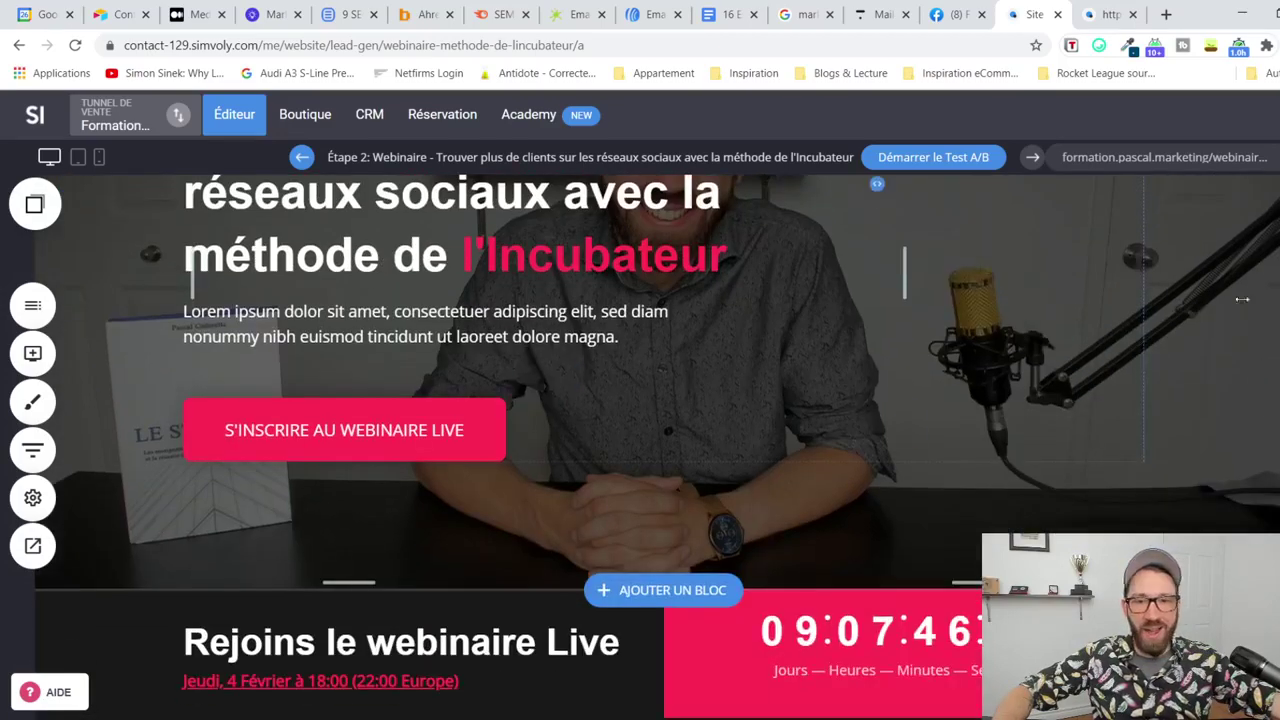
scroll(657, 447, "down", 1)
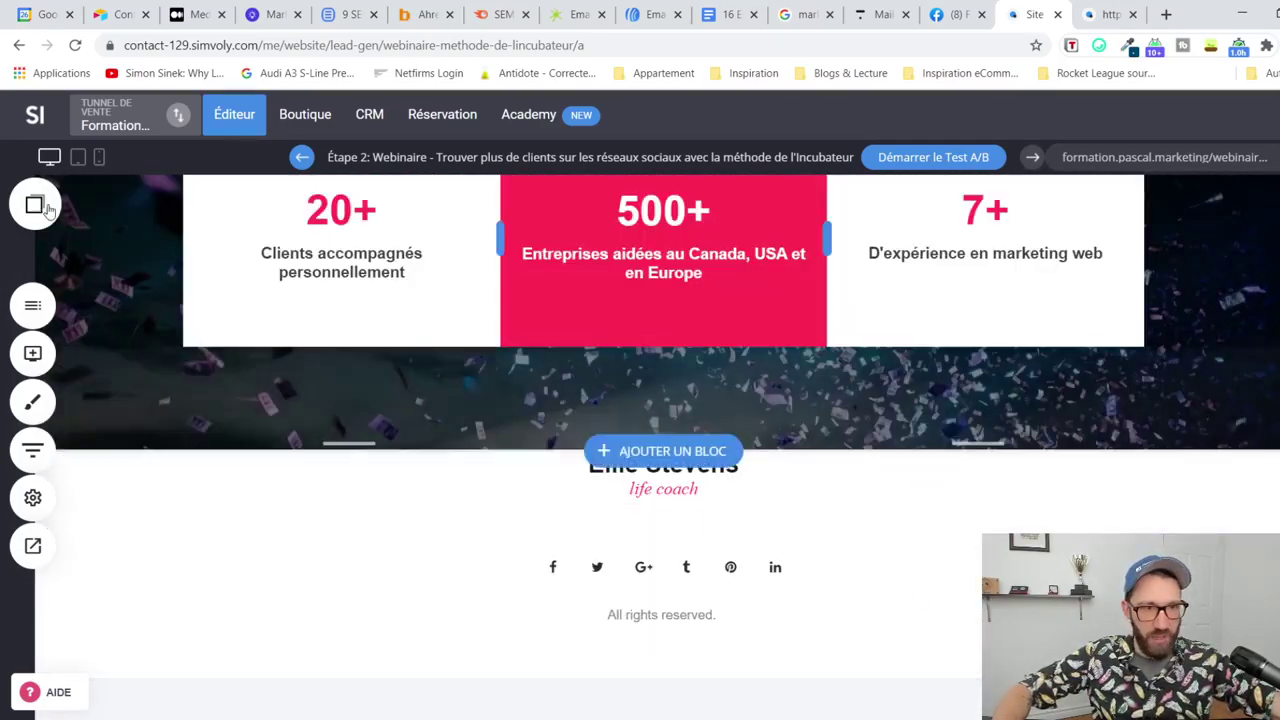
Step: Insert the copied "Ton formateur" block below the statistics block, followed by the copied "Tu as enfin trouvé un formateur de confiance" block
left_click(36, 205)
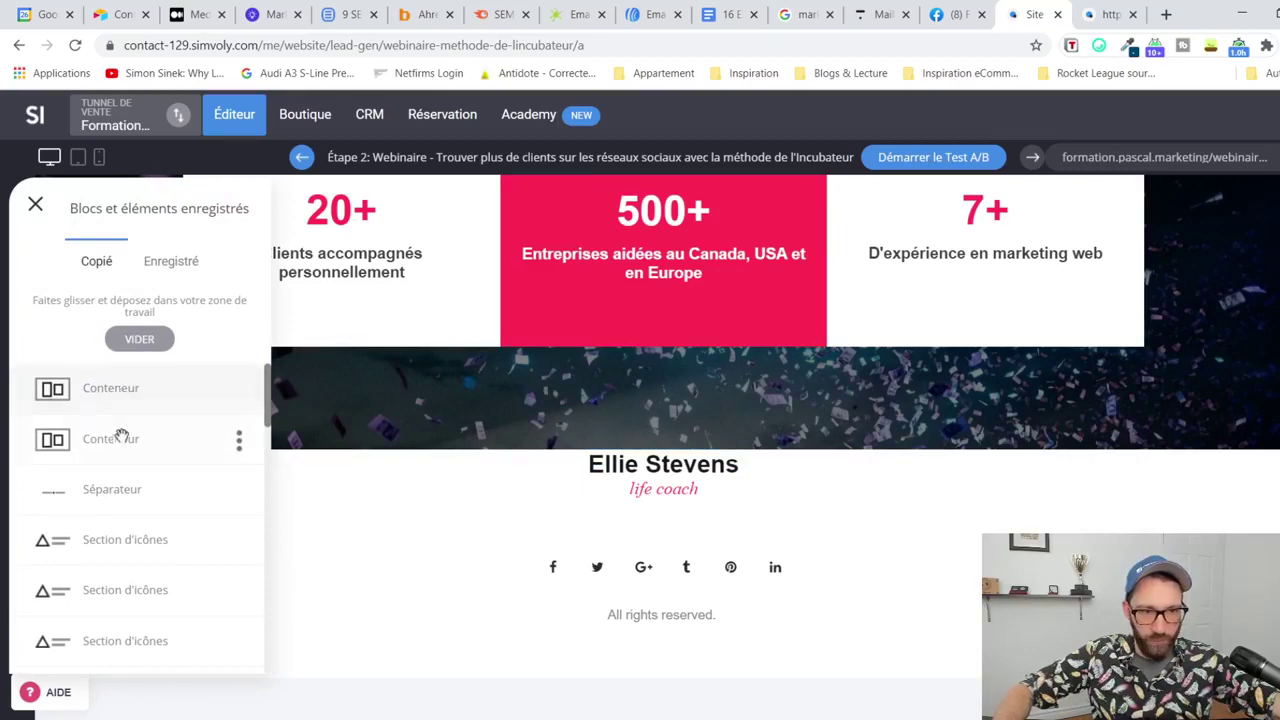
left_click_drag(607, 474, 606, 462)
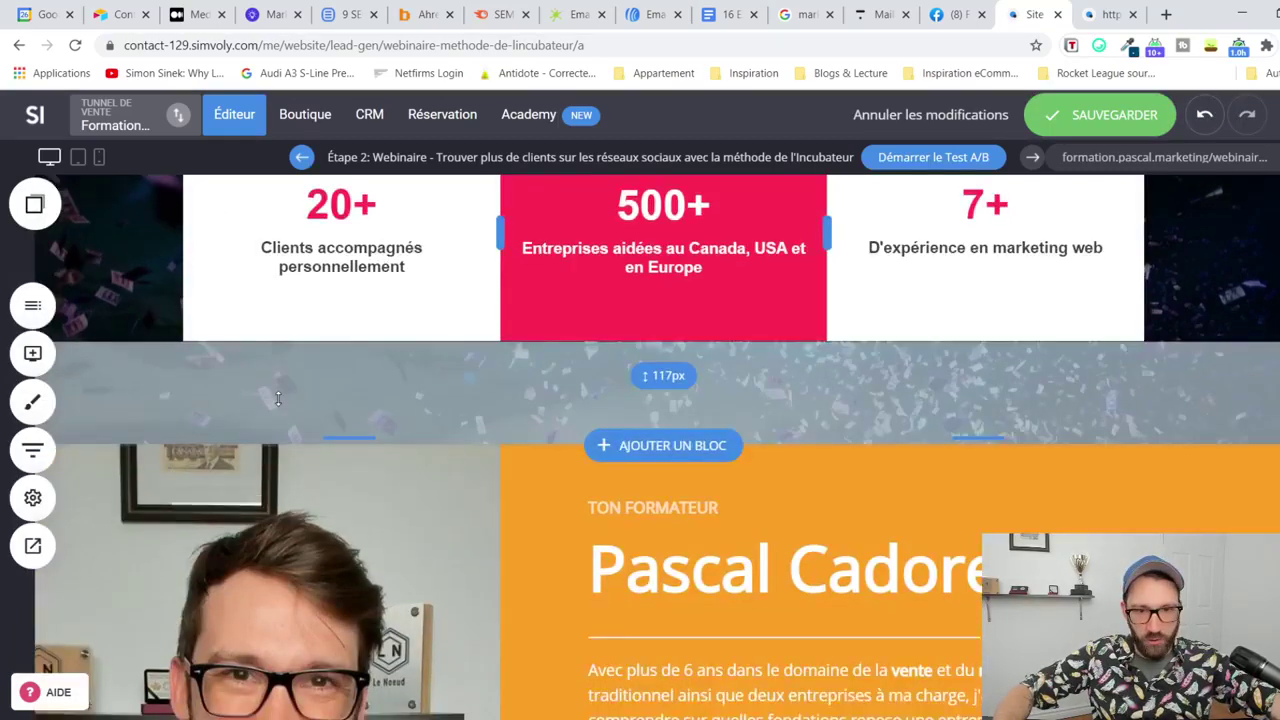
scroll(112, 275, "down", 8)
left_click(34, 205)
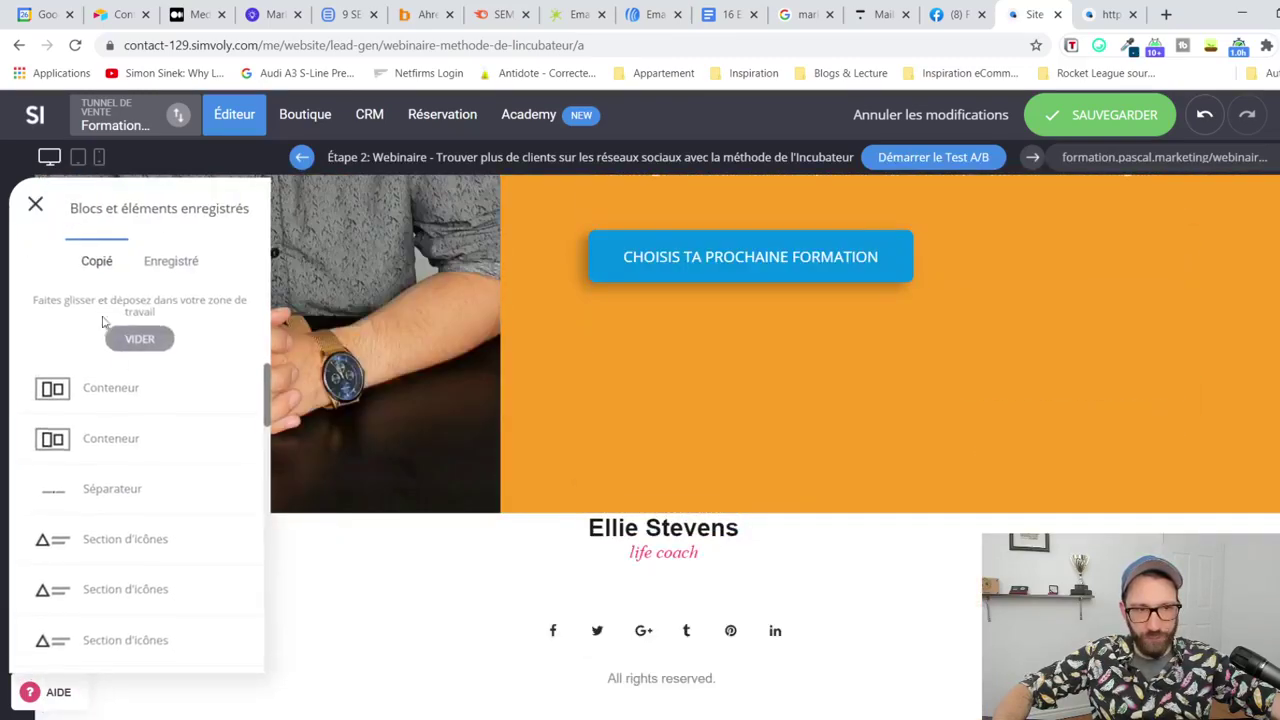
left_click_drag(476, 470, 503, 512)
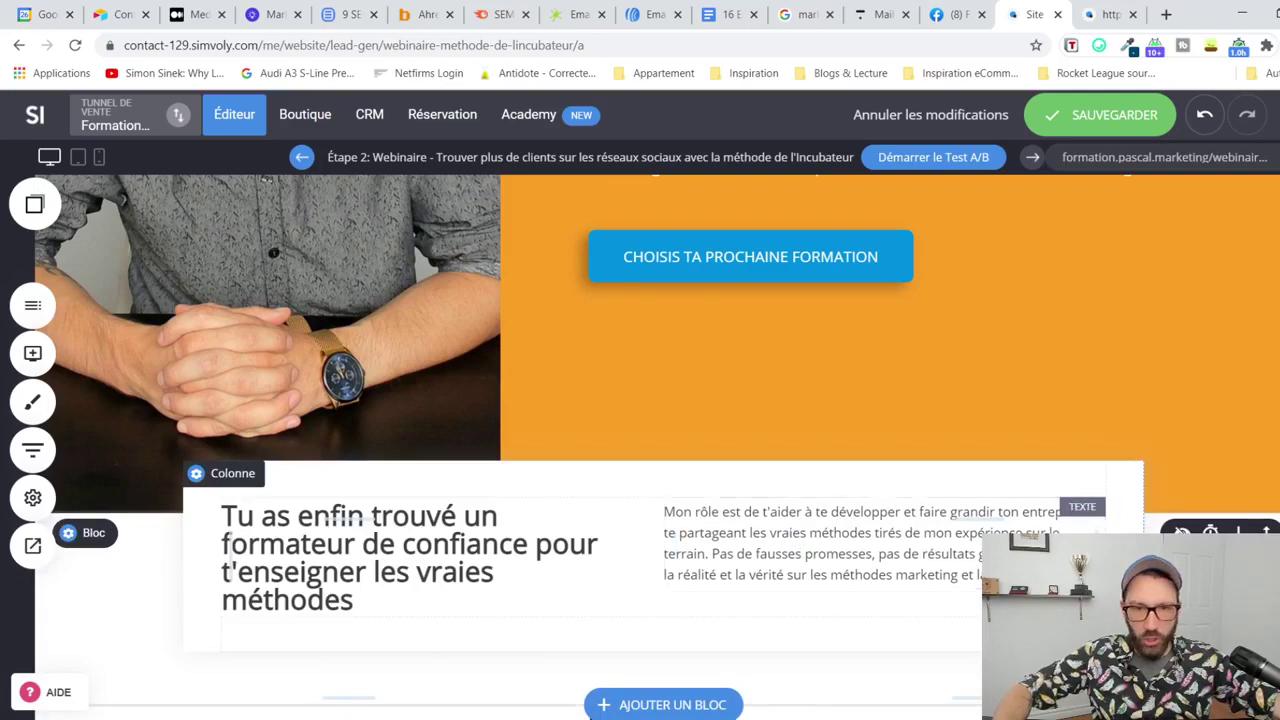
Step: Delete the empty one-column row beneath the inserted text block and the footer block containing the life coach name and social icons
scroll(590, 700, "down", 2)
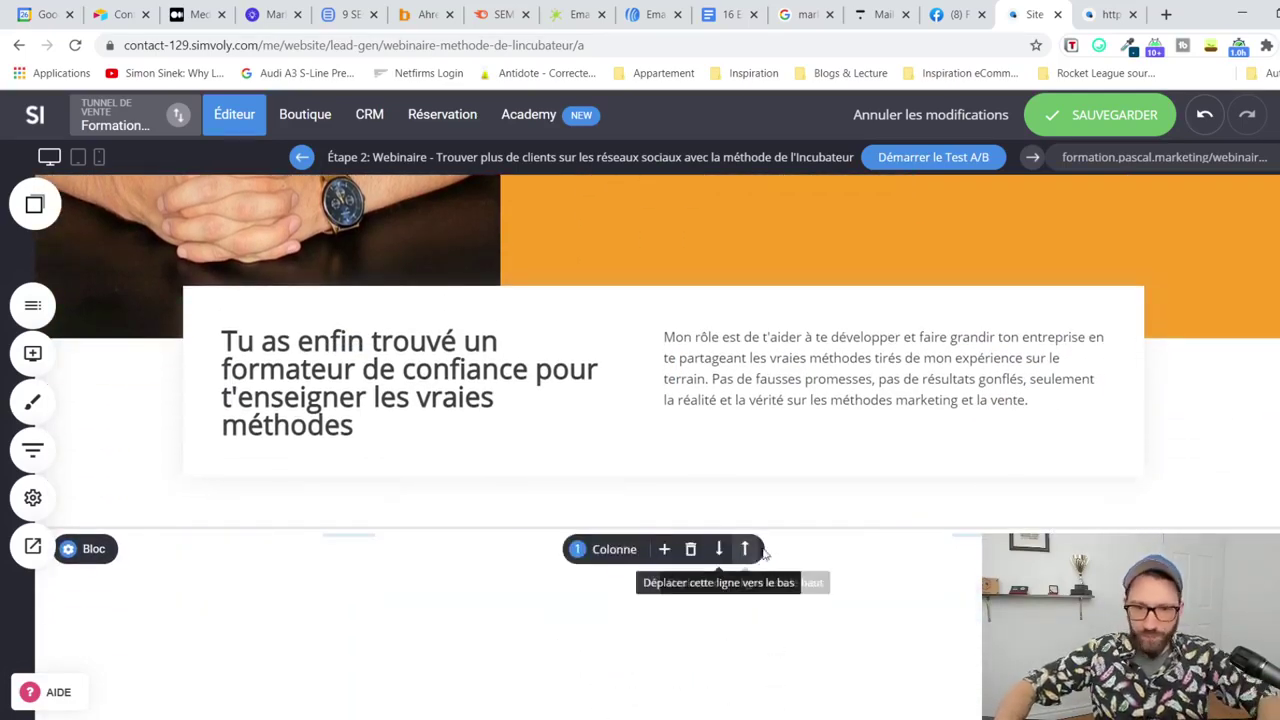
left_click(690, 549)
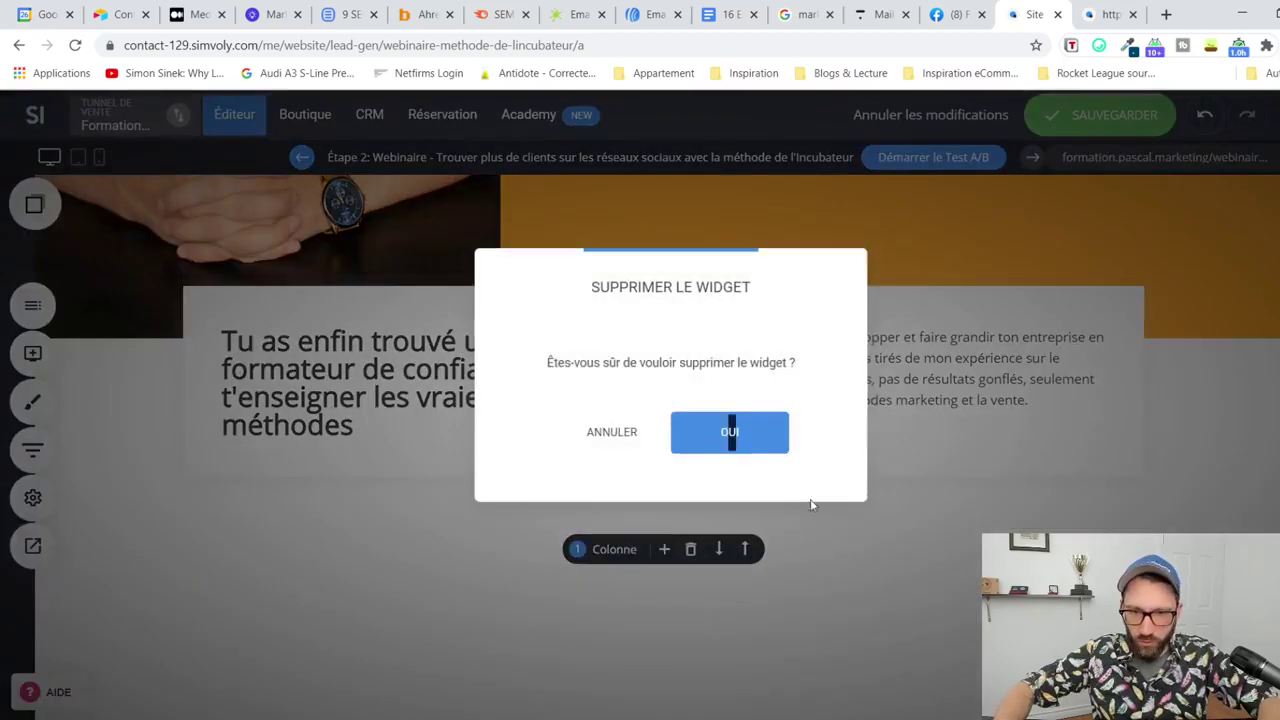
left_click(763, 457)
left_click(825, 552)
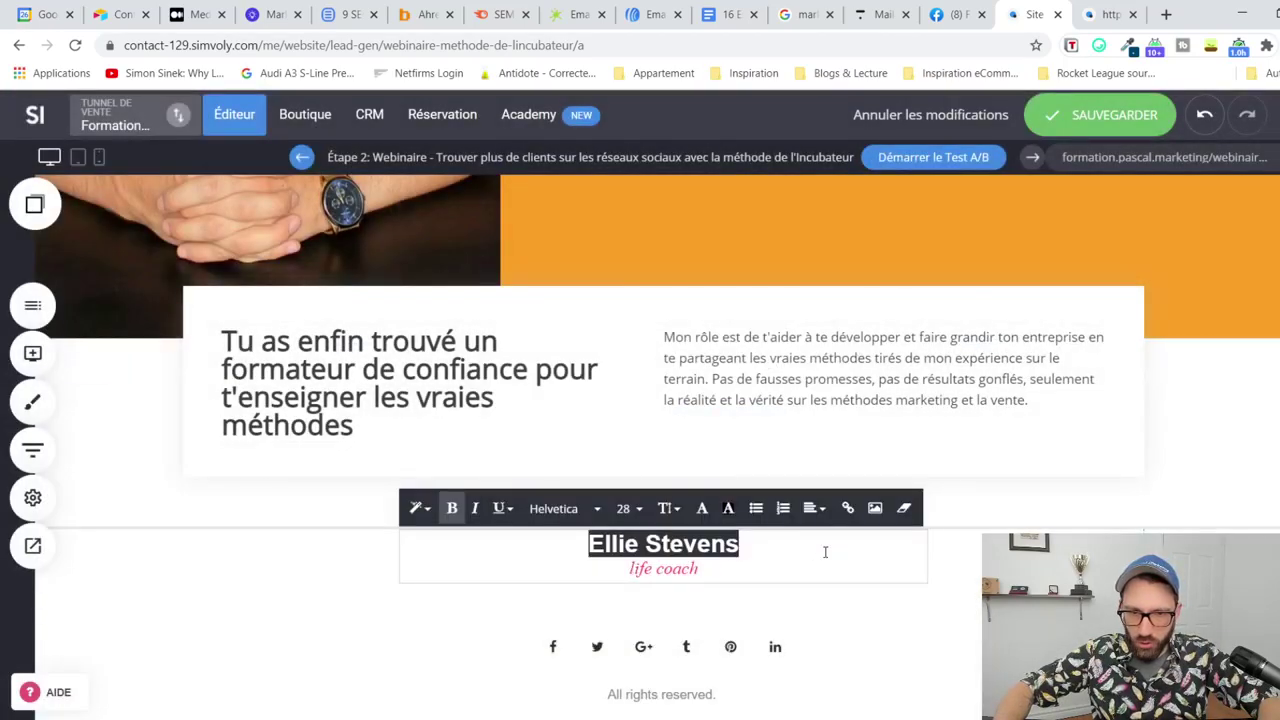
left_click(119, 562)
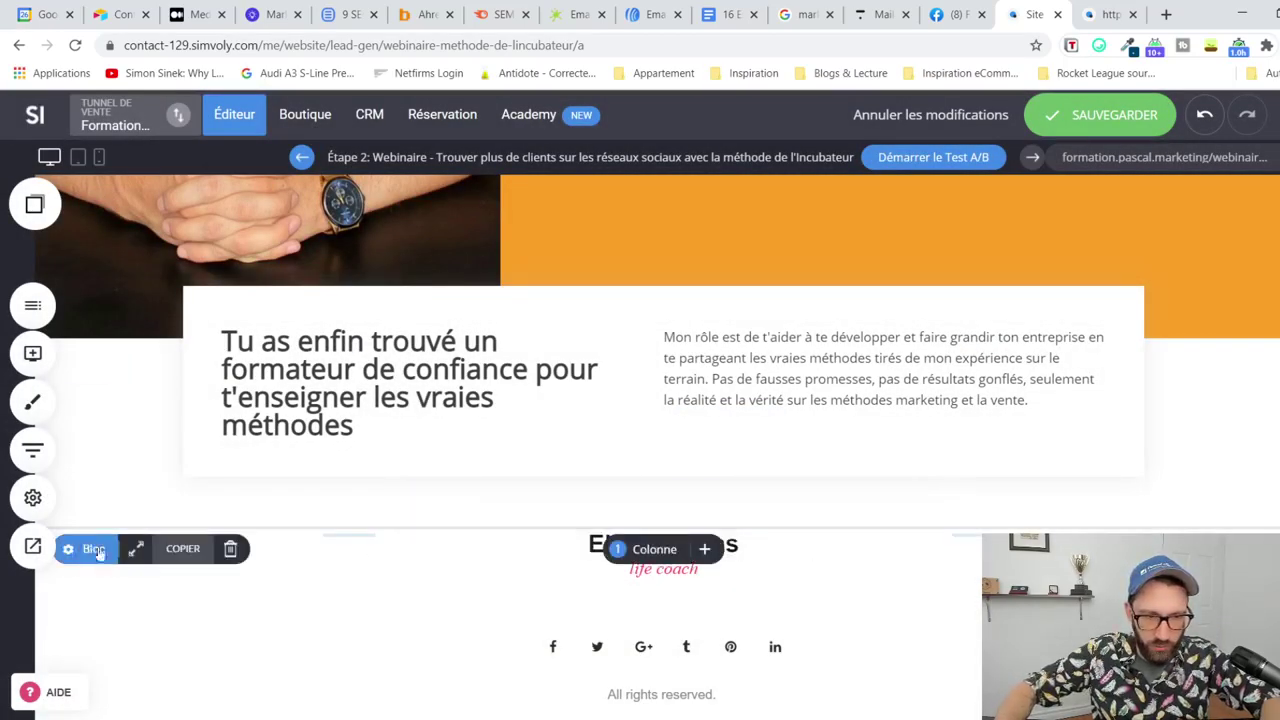
left_click(231, 552)
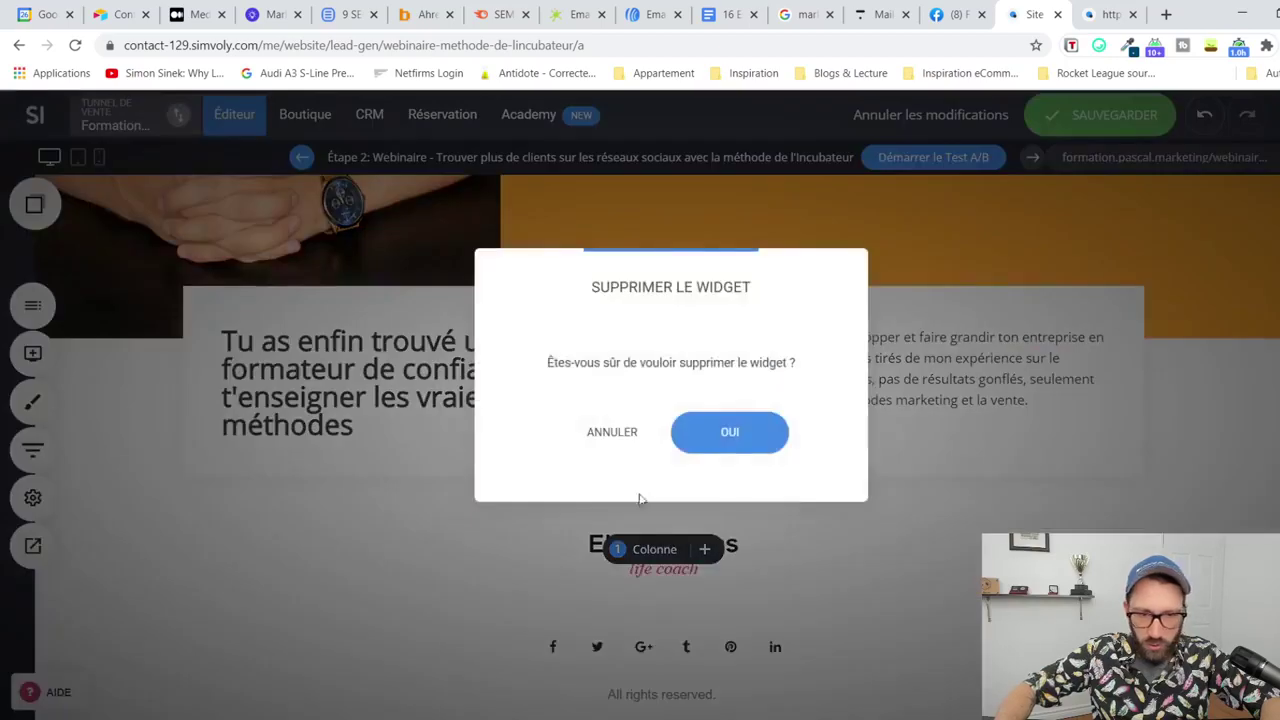
left_click(730, 432)
Step: Set the background colour of the orange "Ton formateur" block to pink-red FF2D55
scroll(555, 298, "up", 6)
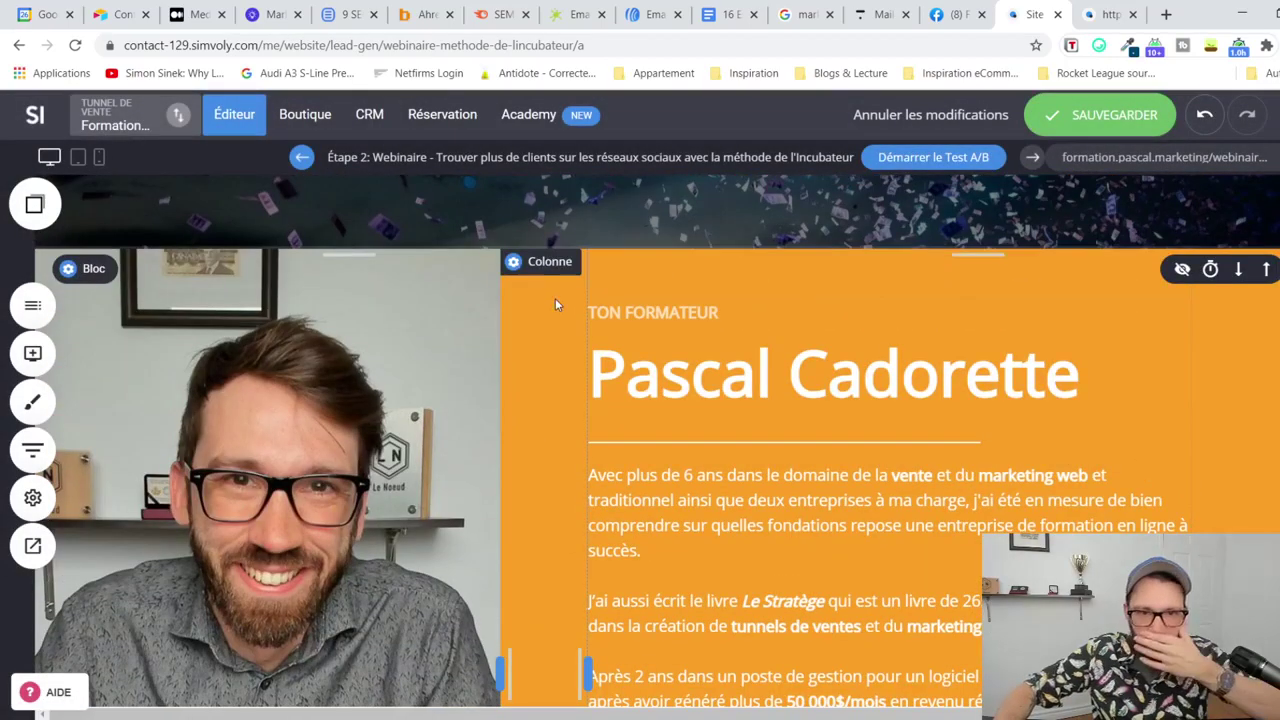
left_click(513, 261)
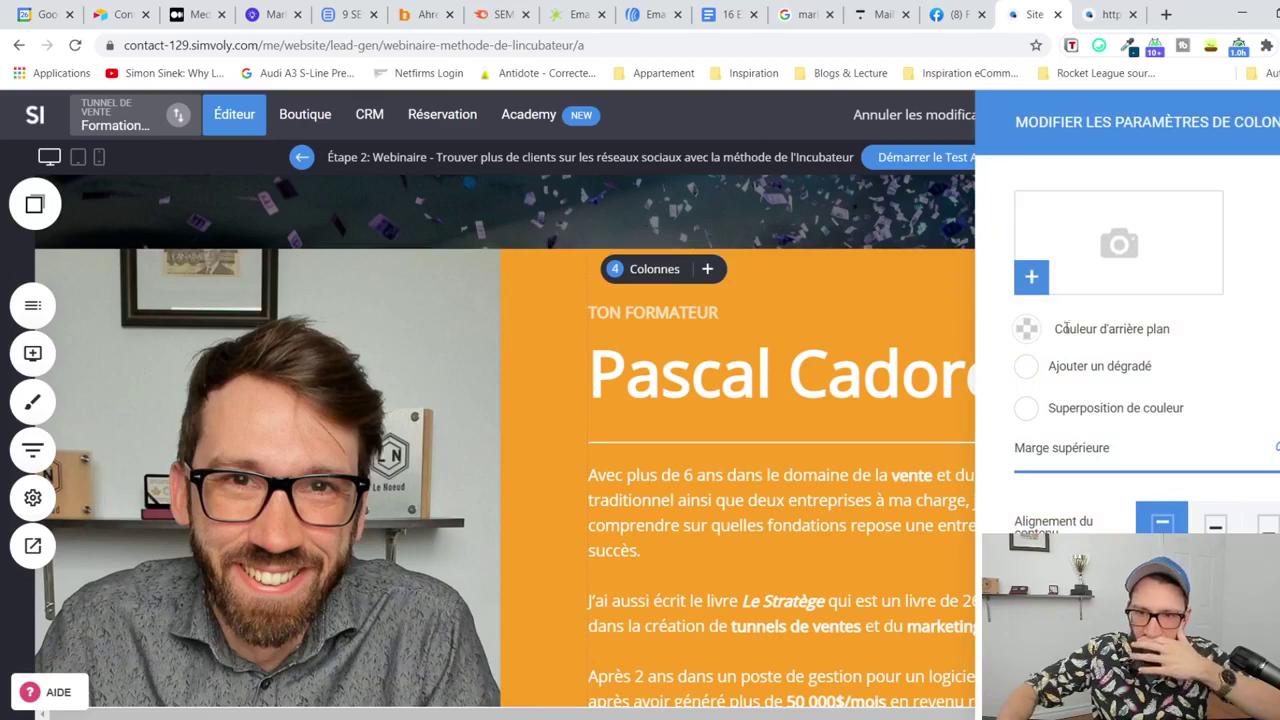
scroll(1090, 410, "down", 1)
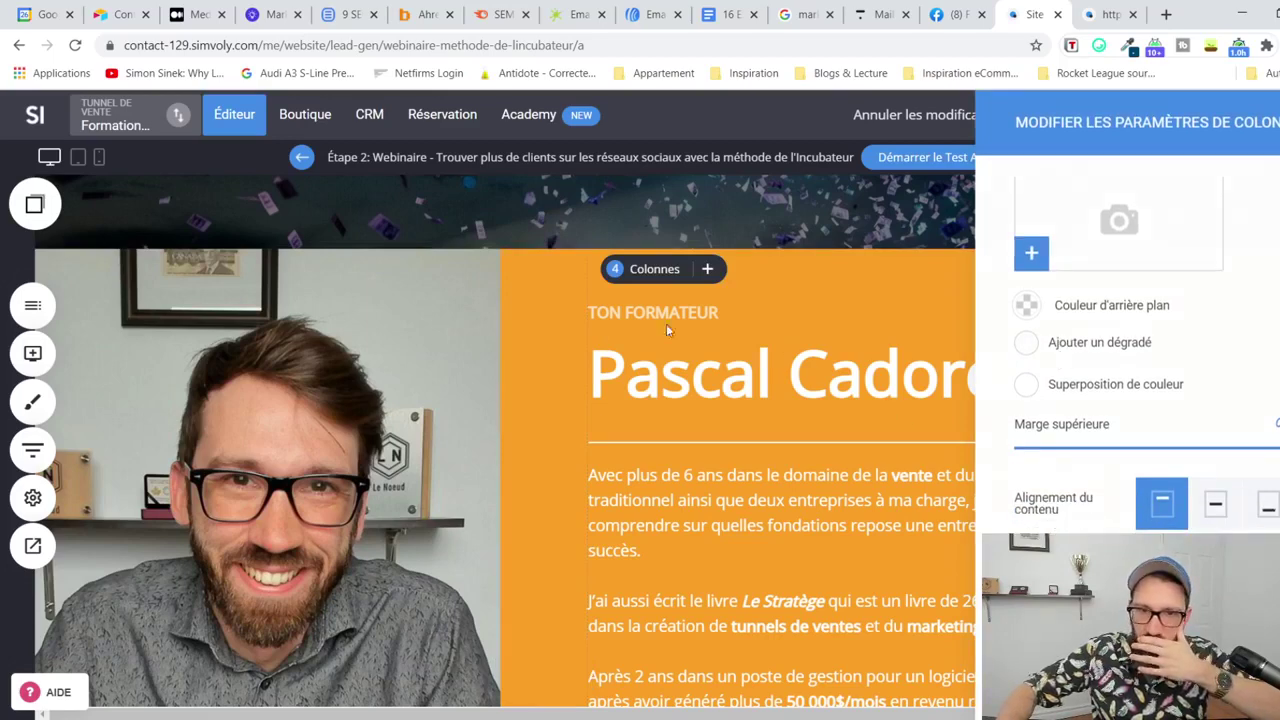
left_click(80, 266)
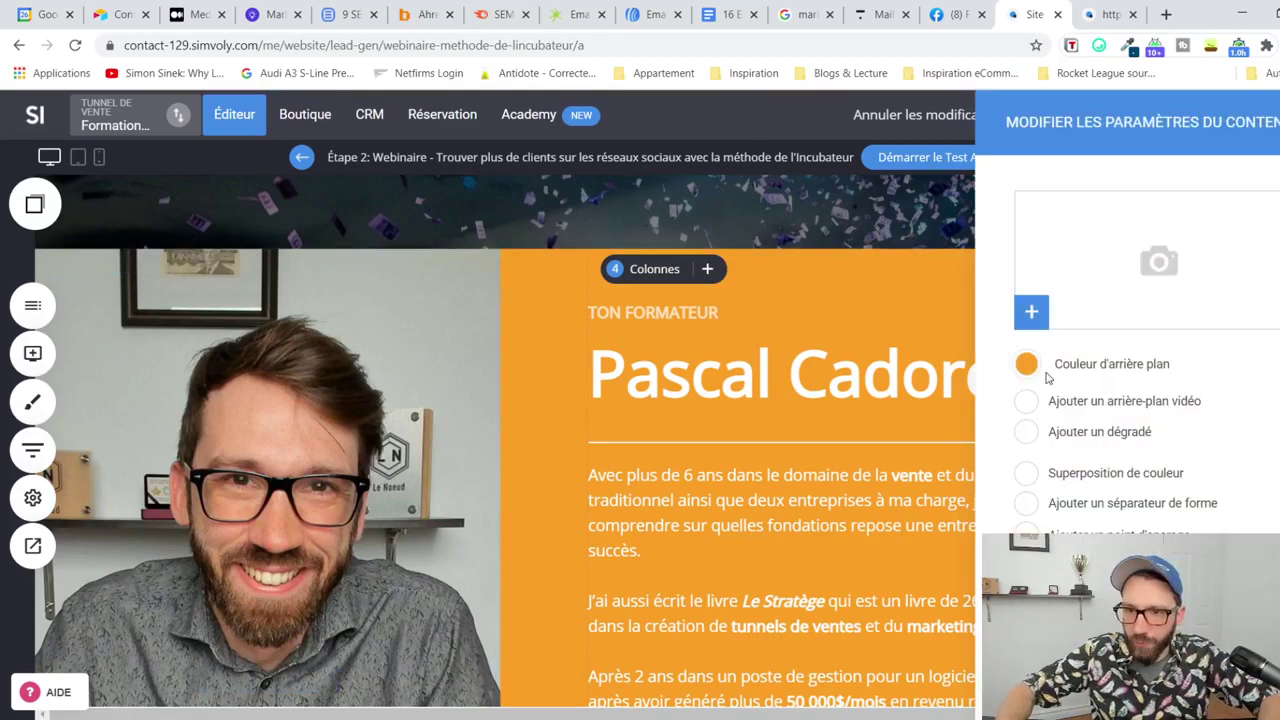
left_click(1027, 364)
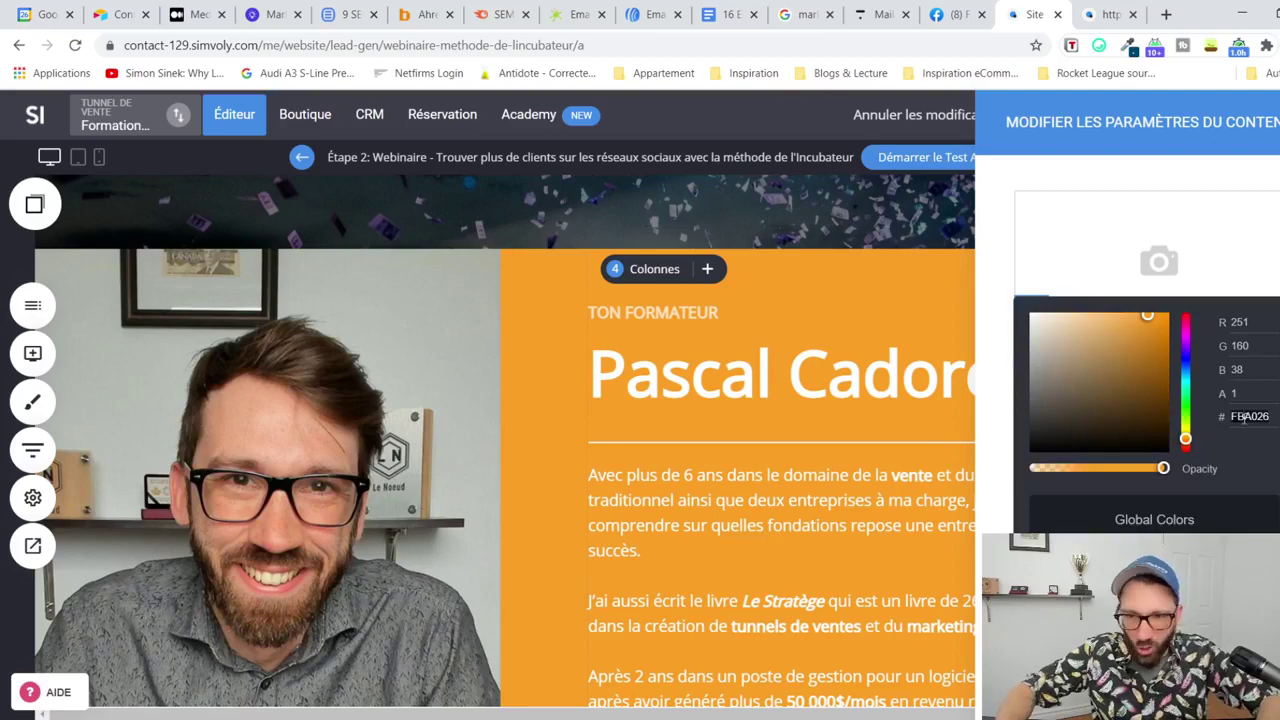
type("FF2D55")
key("Return")
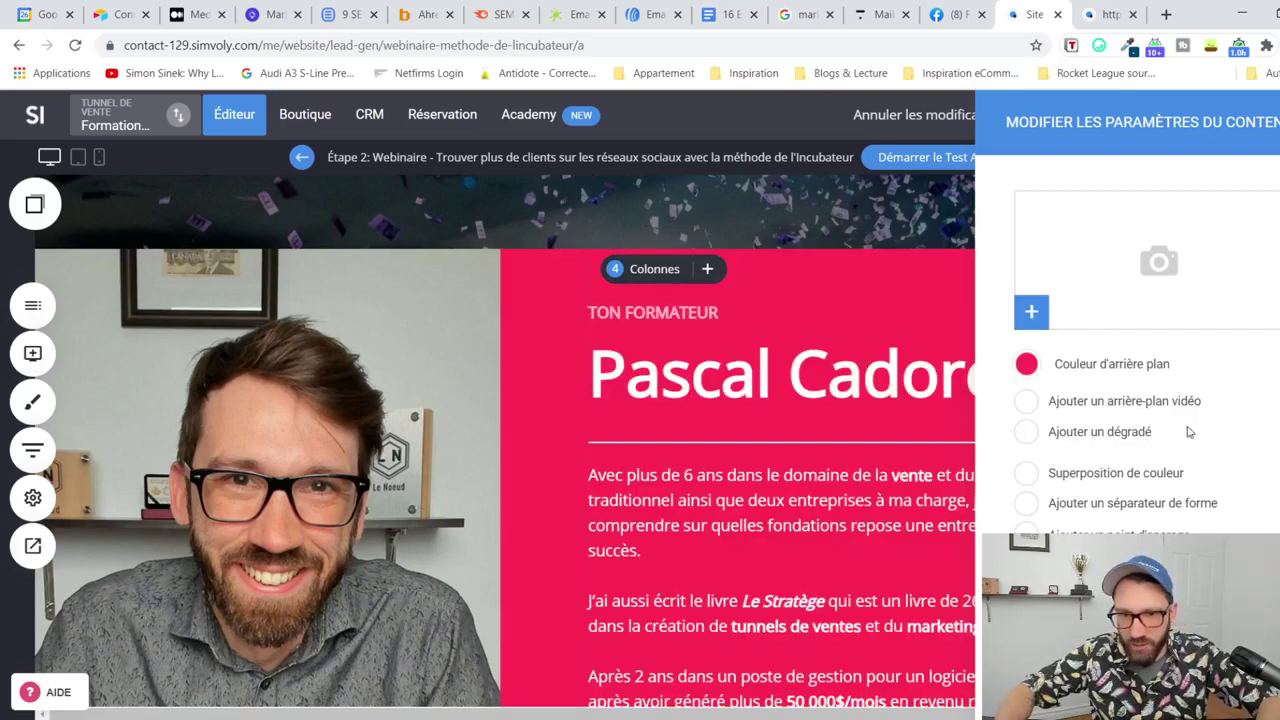
left_click(880, 465)
Step: Save the webinar page and open its desktop preview
scroll(850, 520, "down", 3)
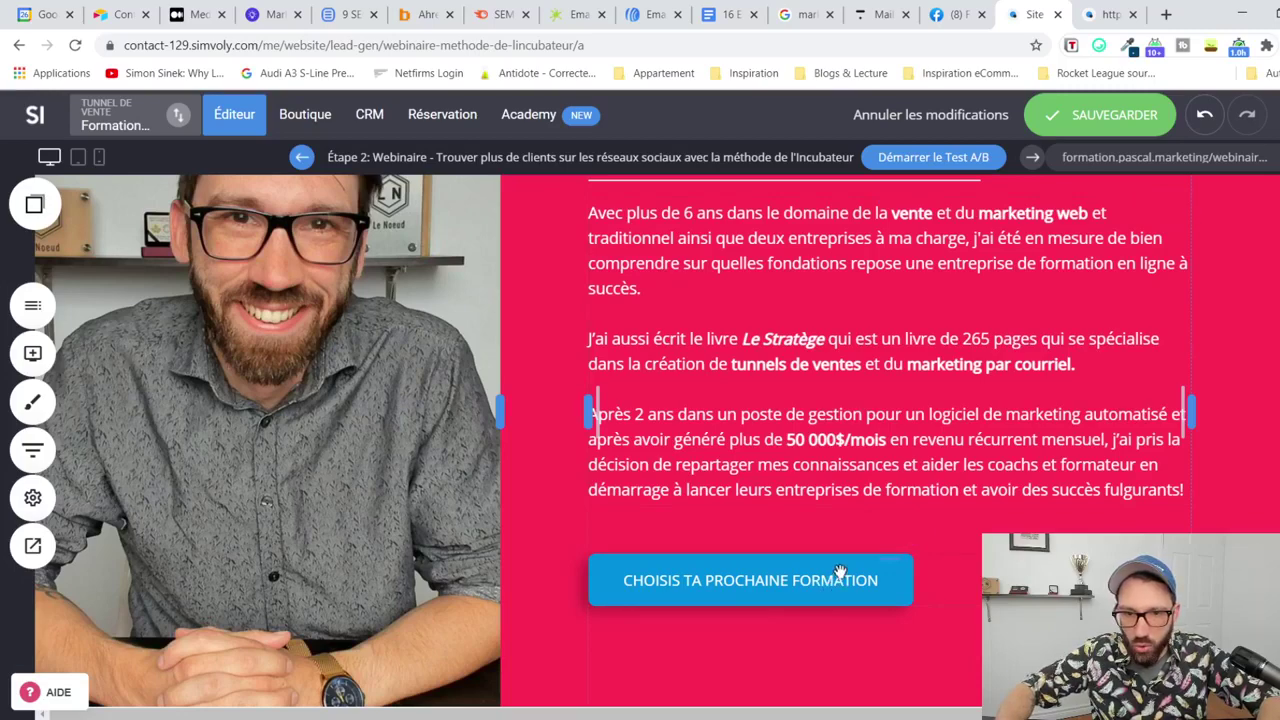
scroll(840, 572, "down", 2)
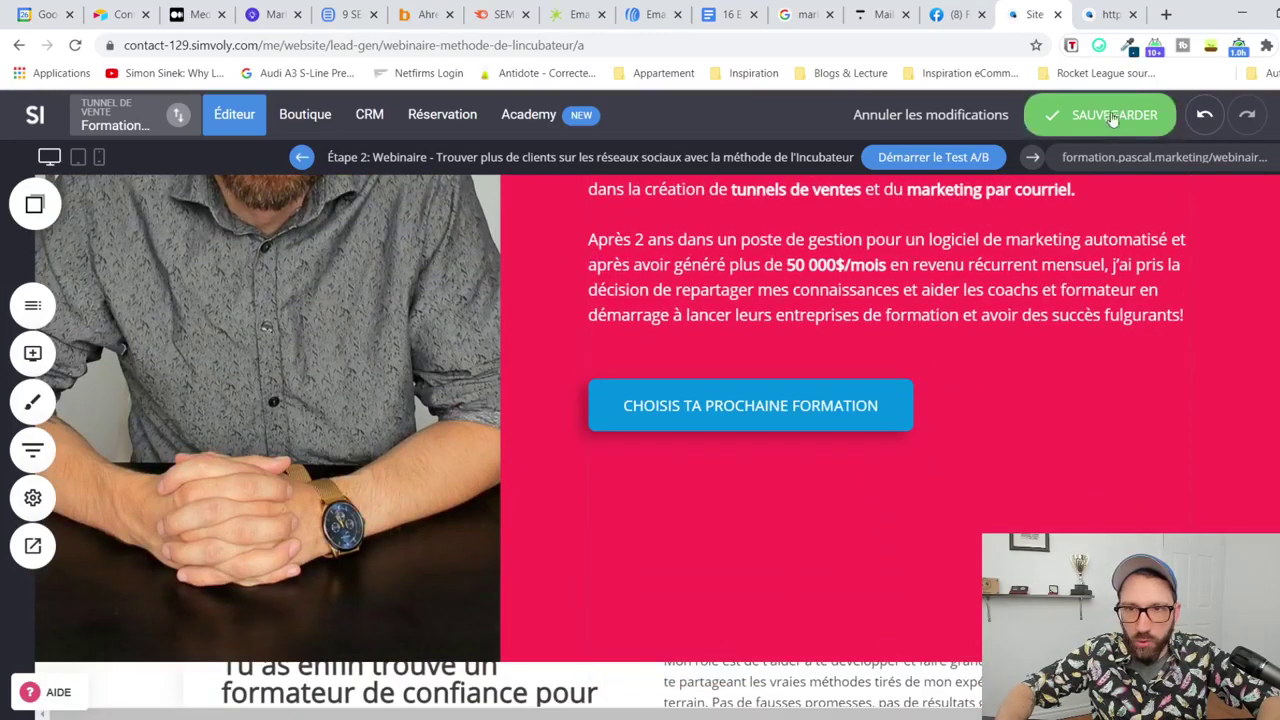
left_click(33, 545)
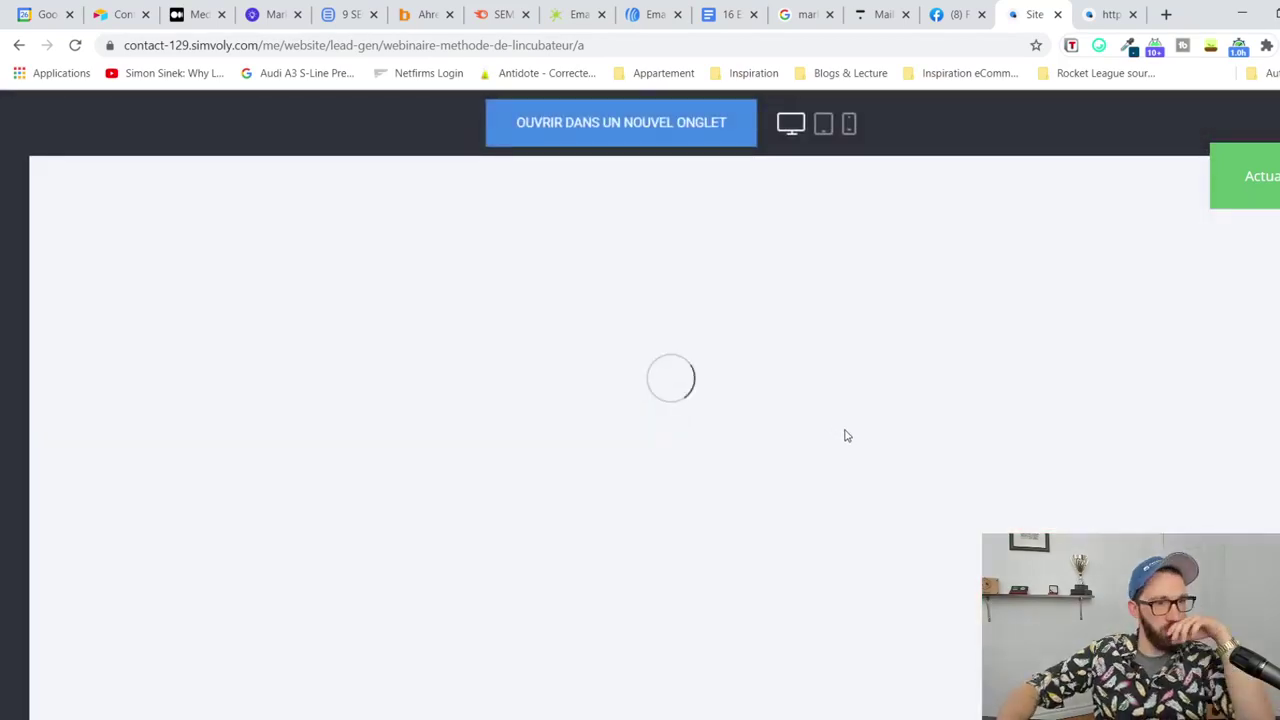
Step: Examine the previewed page, checking the new trainer section, the text card beneath it, the statistics and the testimonials
scroll(845, 455, "down", 10)
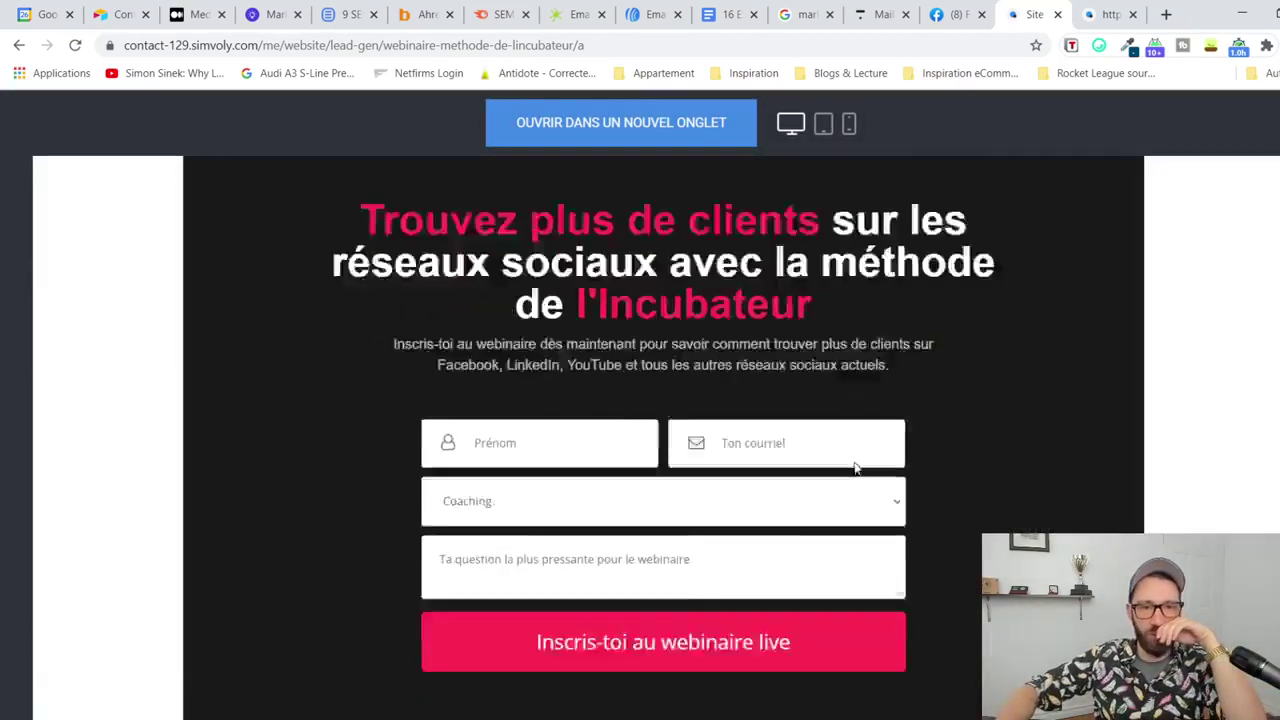
scroll(865, 472, "down", 4)
scroll(865, 472, "up", 4)
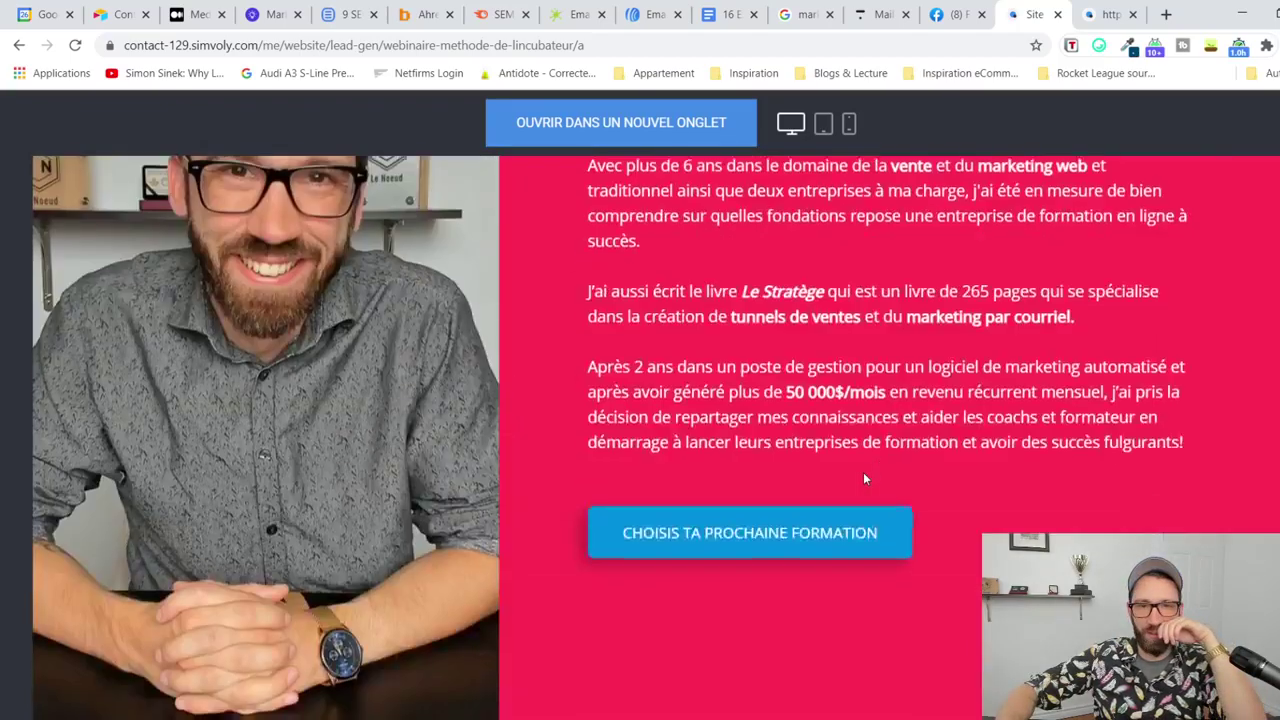
scroll(863, 472, "down", 2)
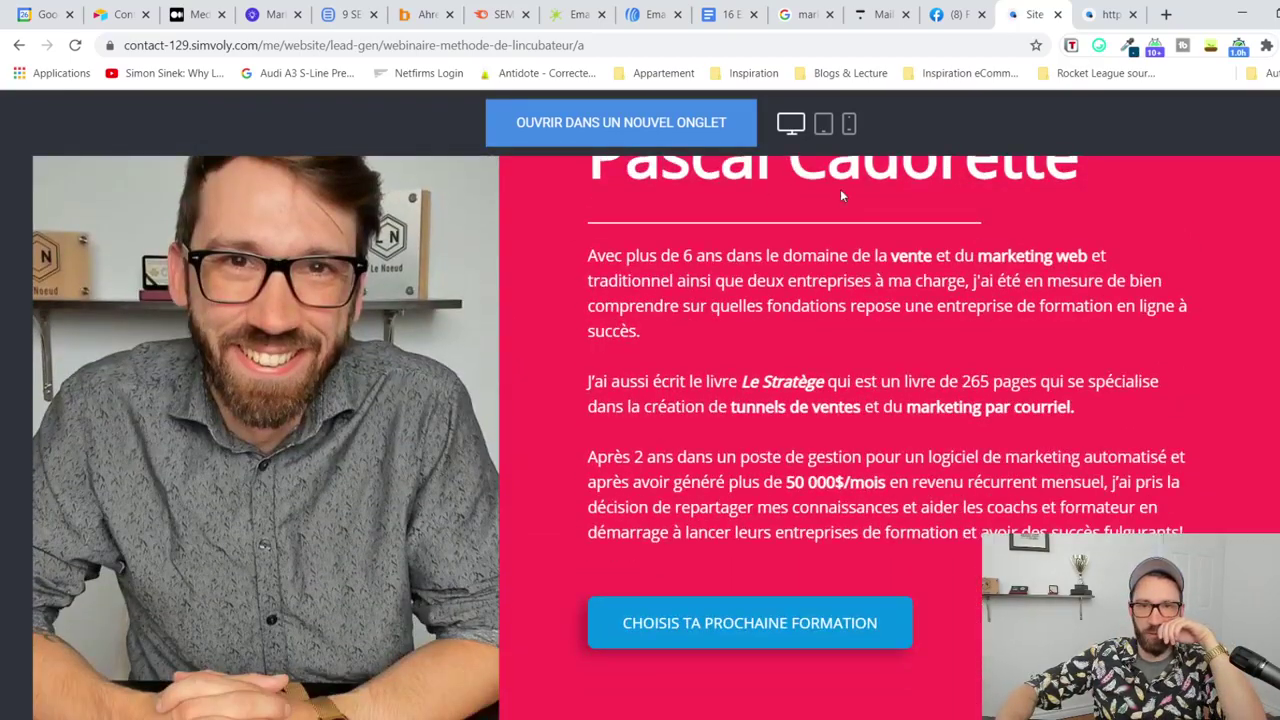
scroll(894, 394, "down", 4)
scroll(894, 394, "up", 4)
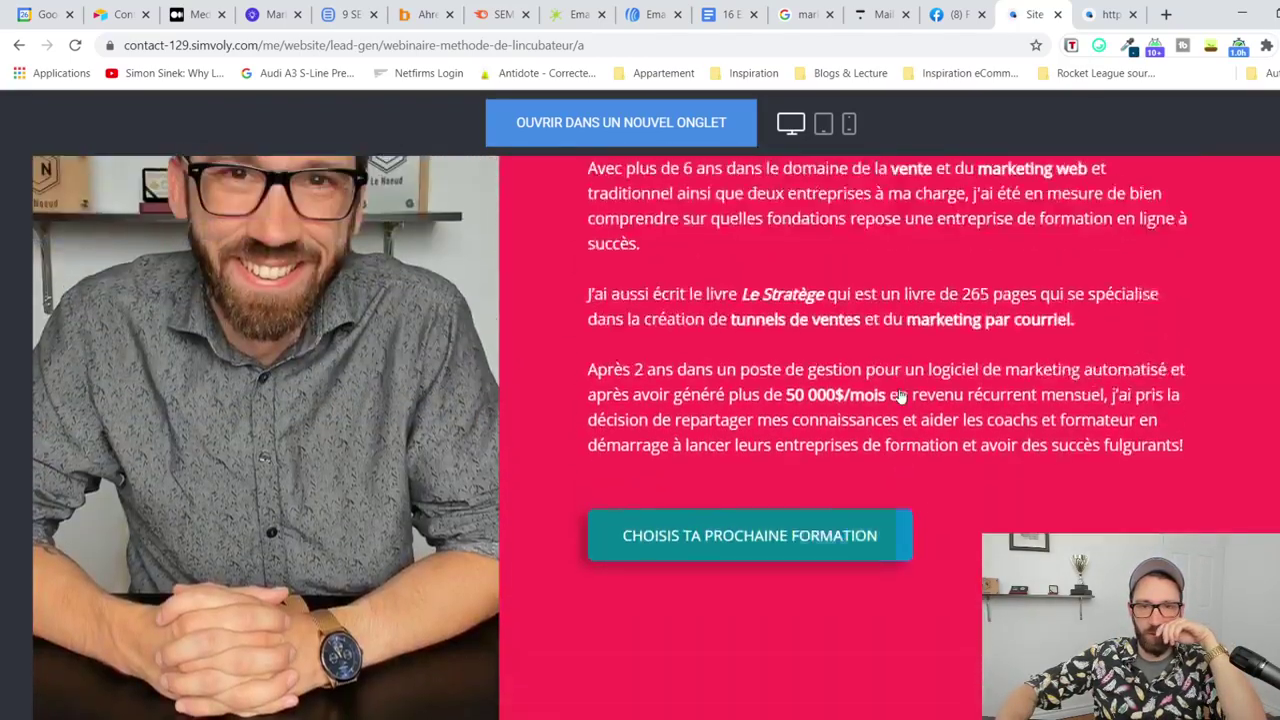
scroll(900, 390, "up", 1)
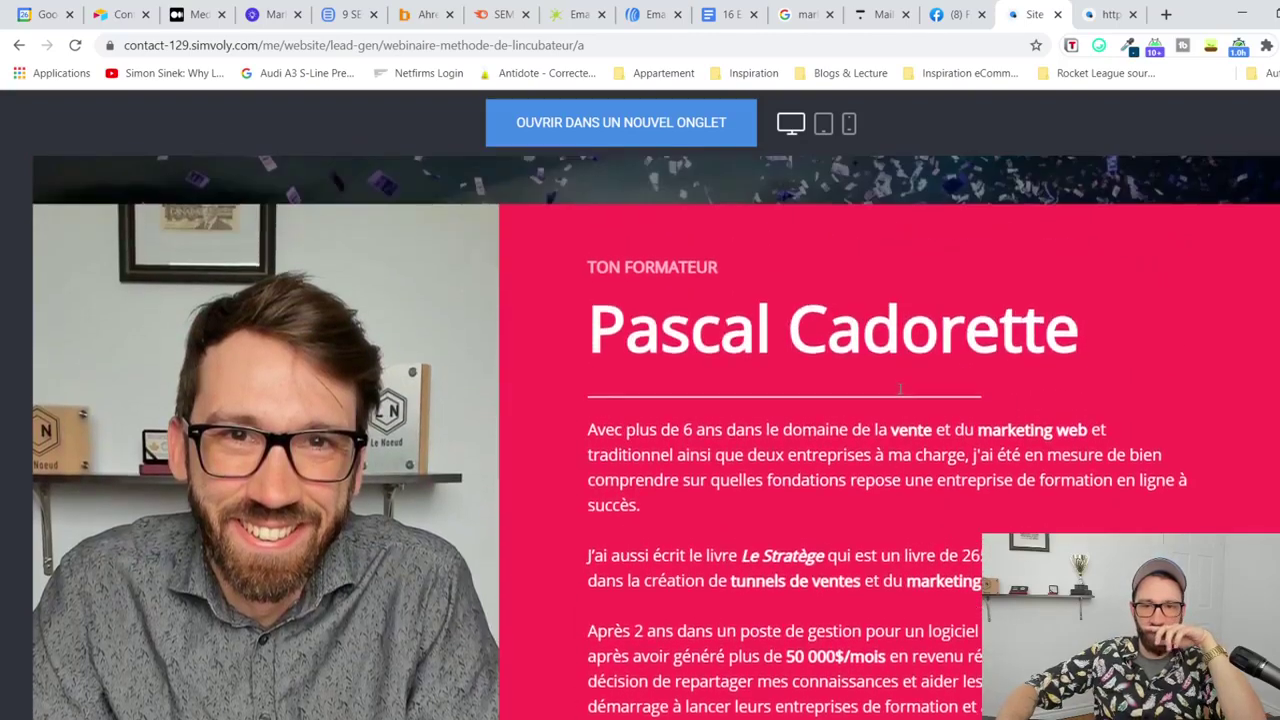
scroll(900, 390, "up", 6)
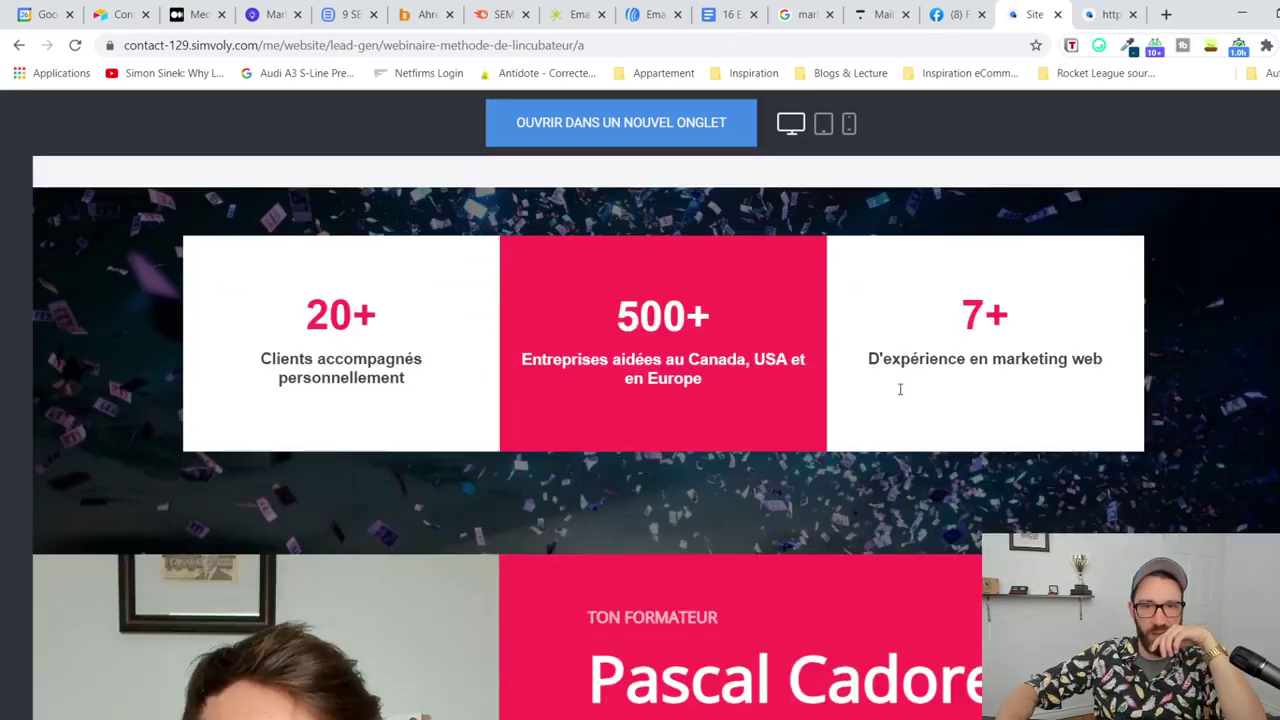
scroll(900, 393, "down", 5)
scroll(899, 394, "down", 6)
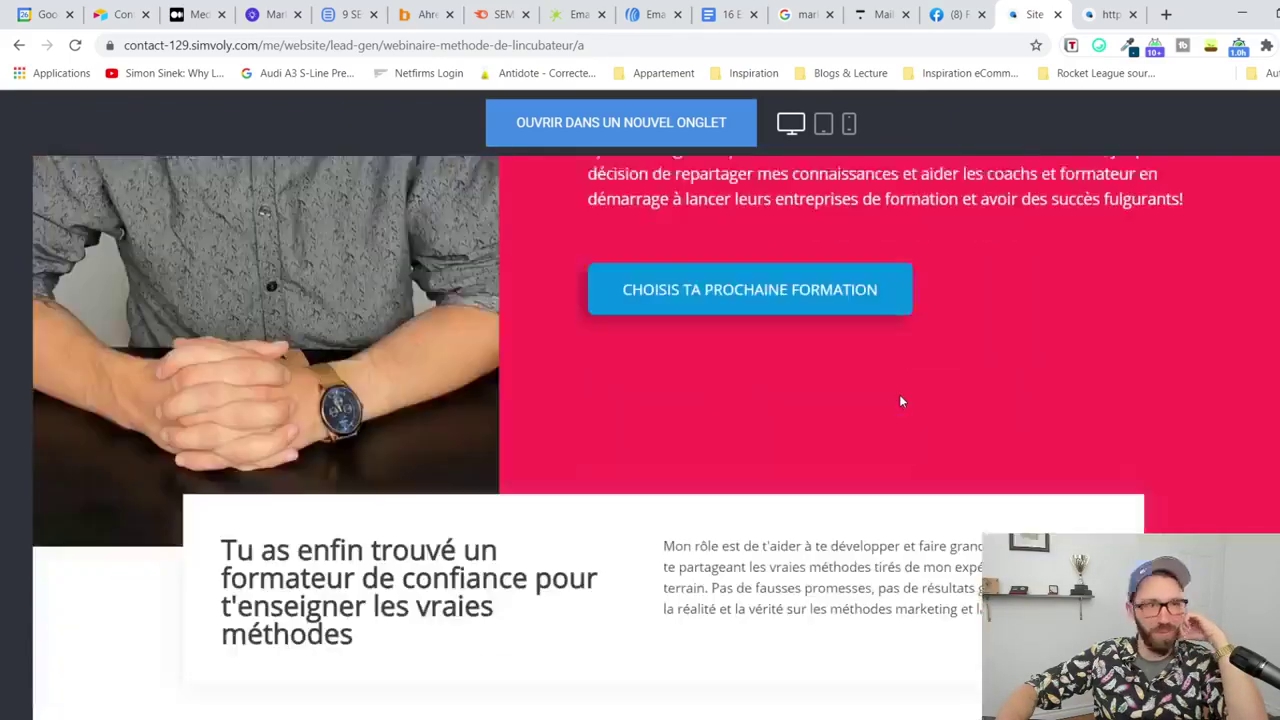
scroll(910, 406, "up", 15)
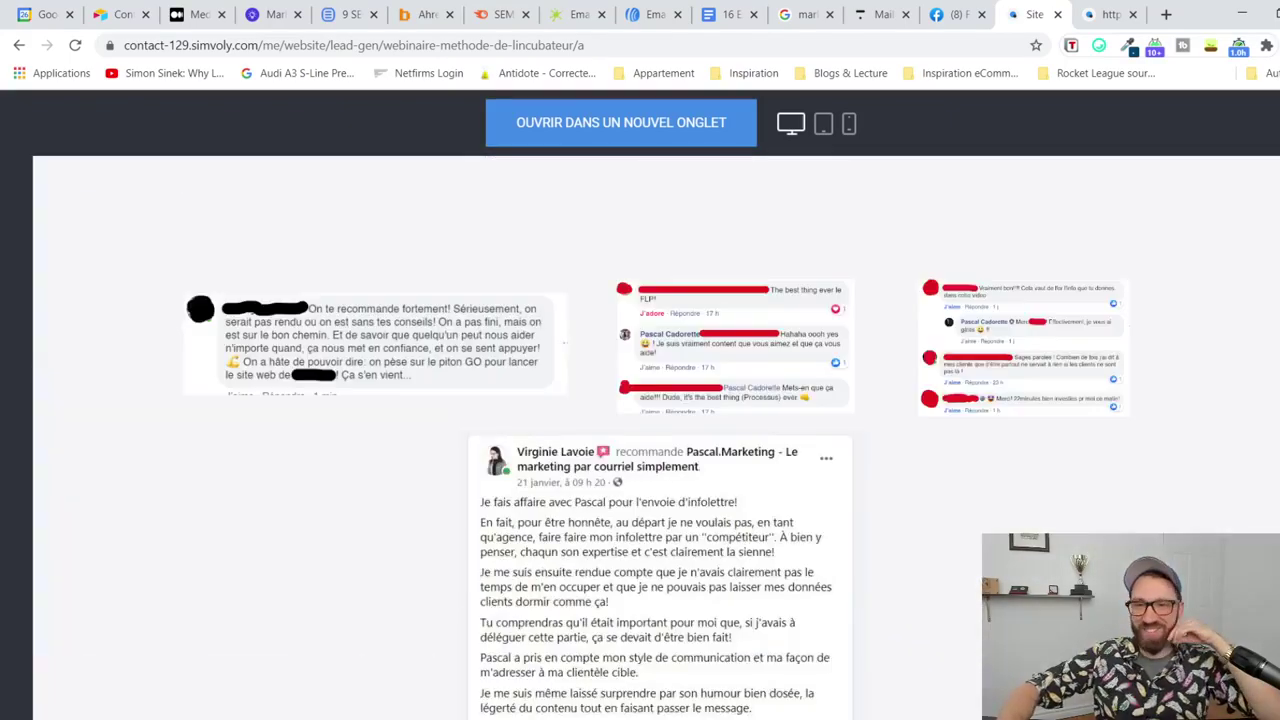
Step: Open the webinar page preview in a new tab and check the hero headline and the placeholder subtitle beneath it
scroll(910, 406, "up", 5)
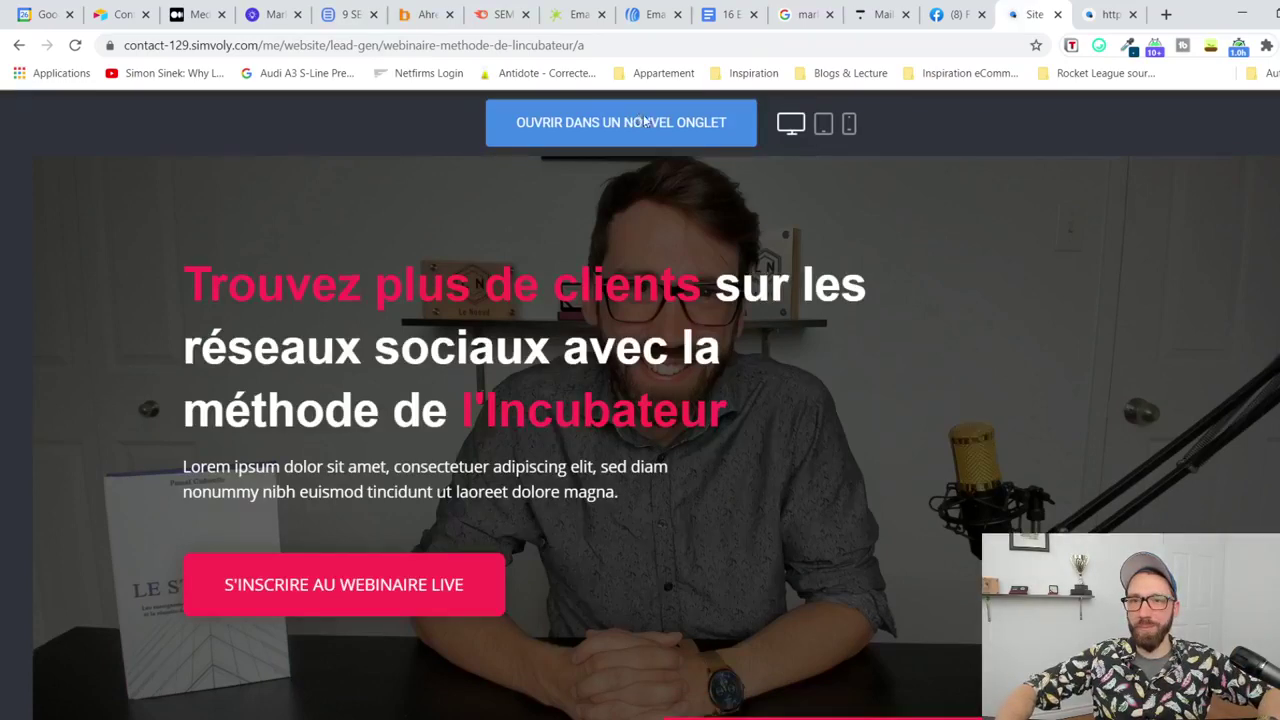
left_click(640, 121)
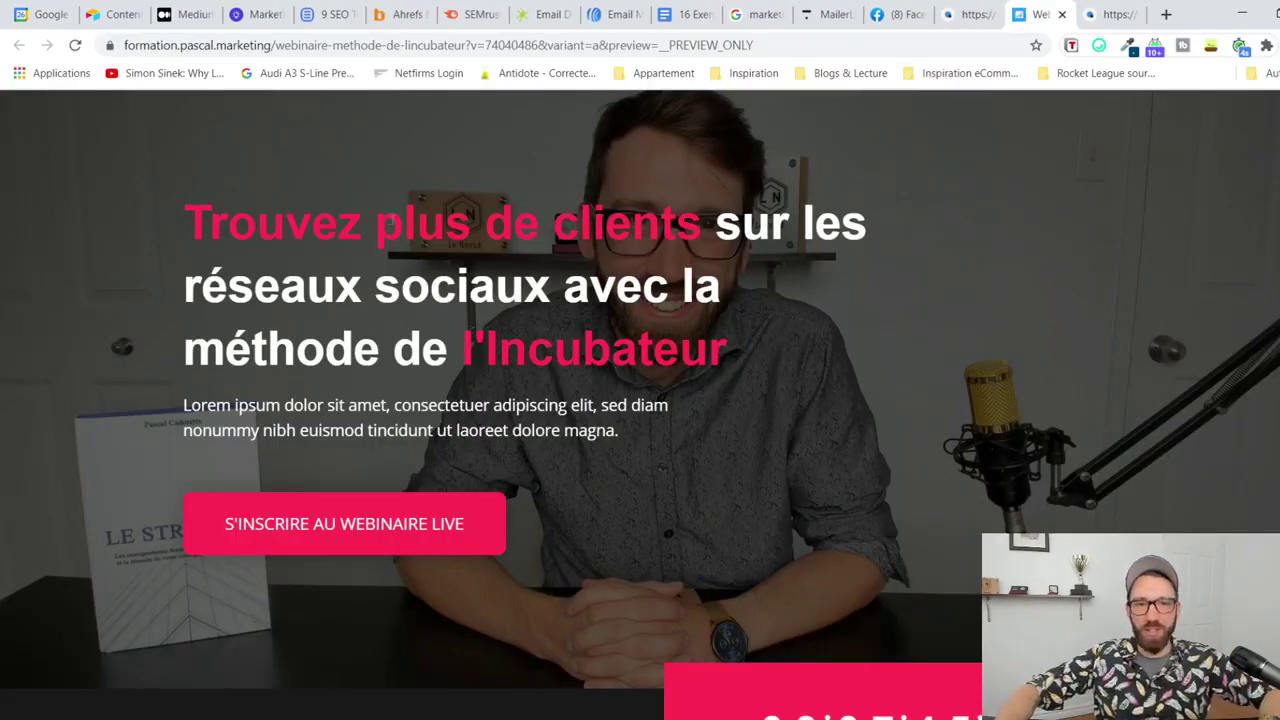
left_click_drag(208, 222, 753, 350)
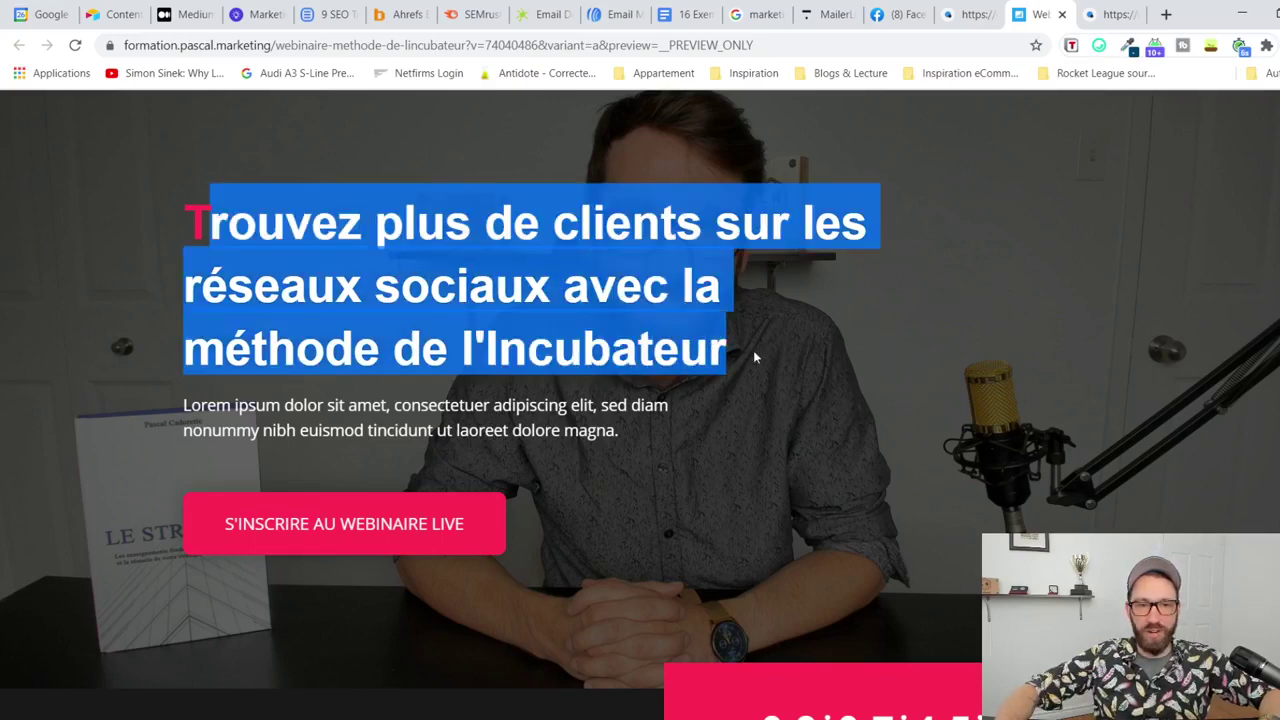
scroll(764, 402, "down", 1)
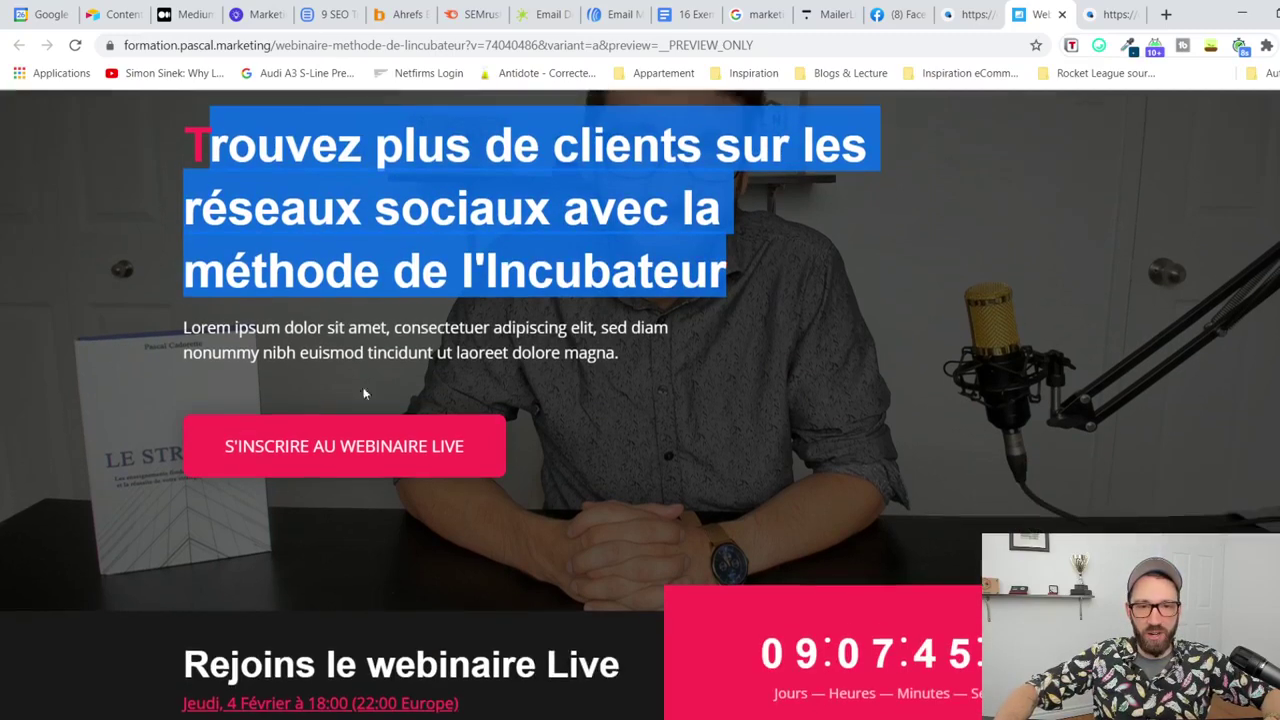
double_click(332, 343)
triple_click(346, 327)
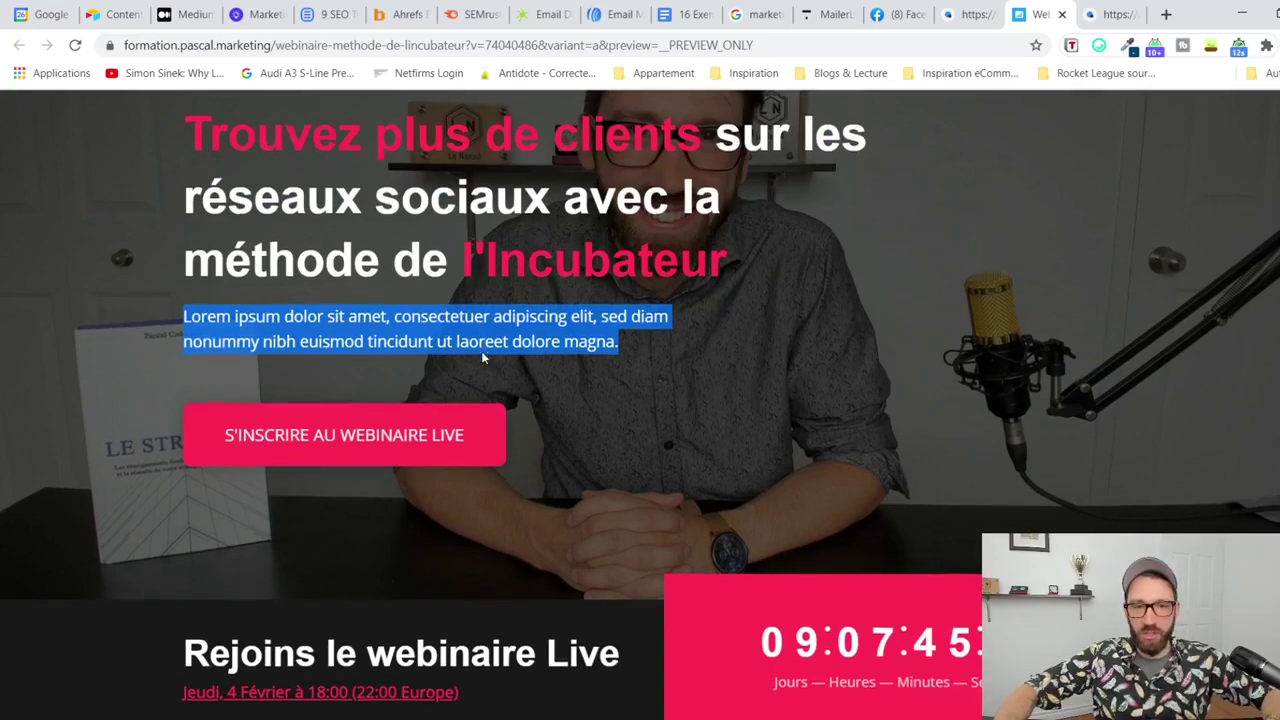
scroll(482, 352, "down", 1)
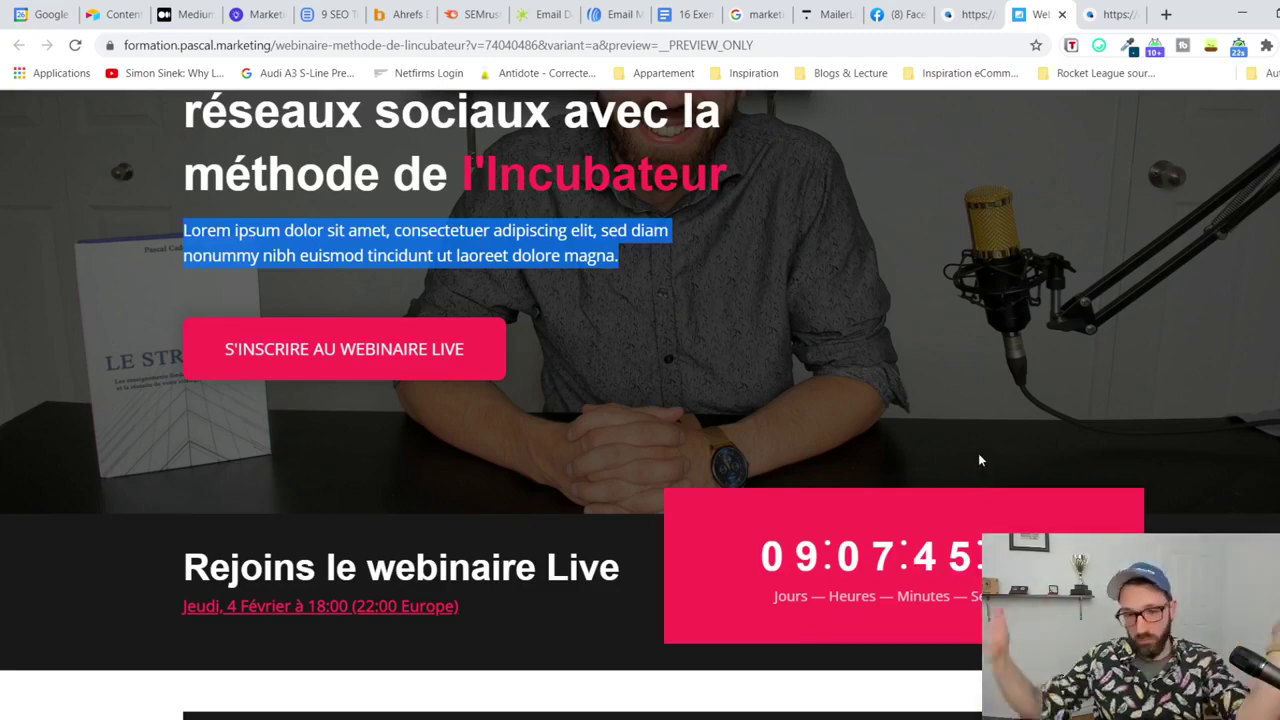
Step: Check the countdown and form sections, test the hero's "S'inscrire au webinaire live" link, and review the benefit list below the form
scroll(956, 490, "down", 5)
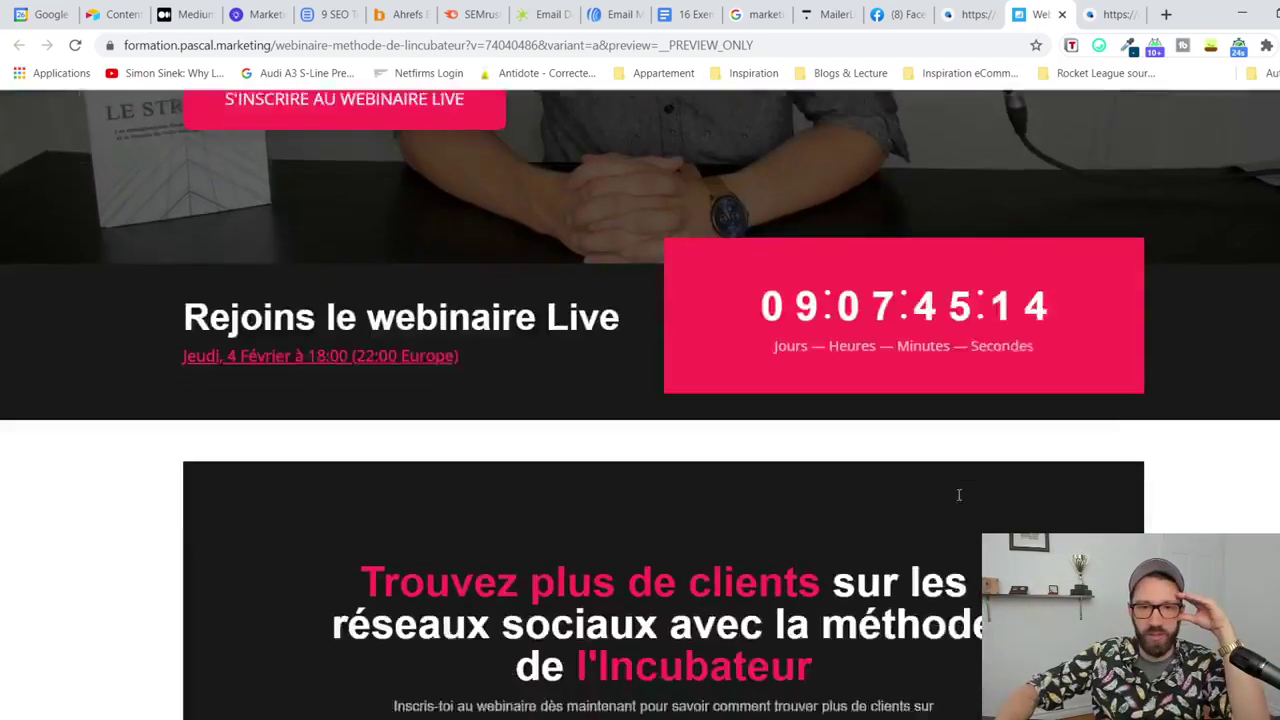
scroll(965, 488, "down", 3)
scroll(965, 488, "up", 2)
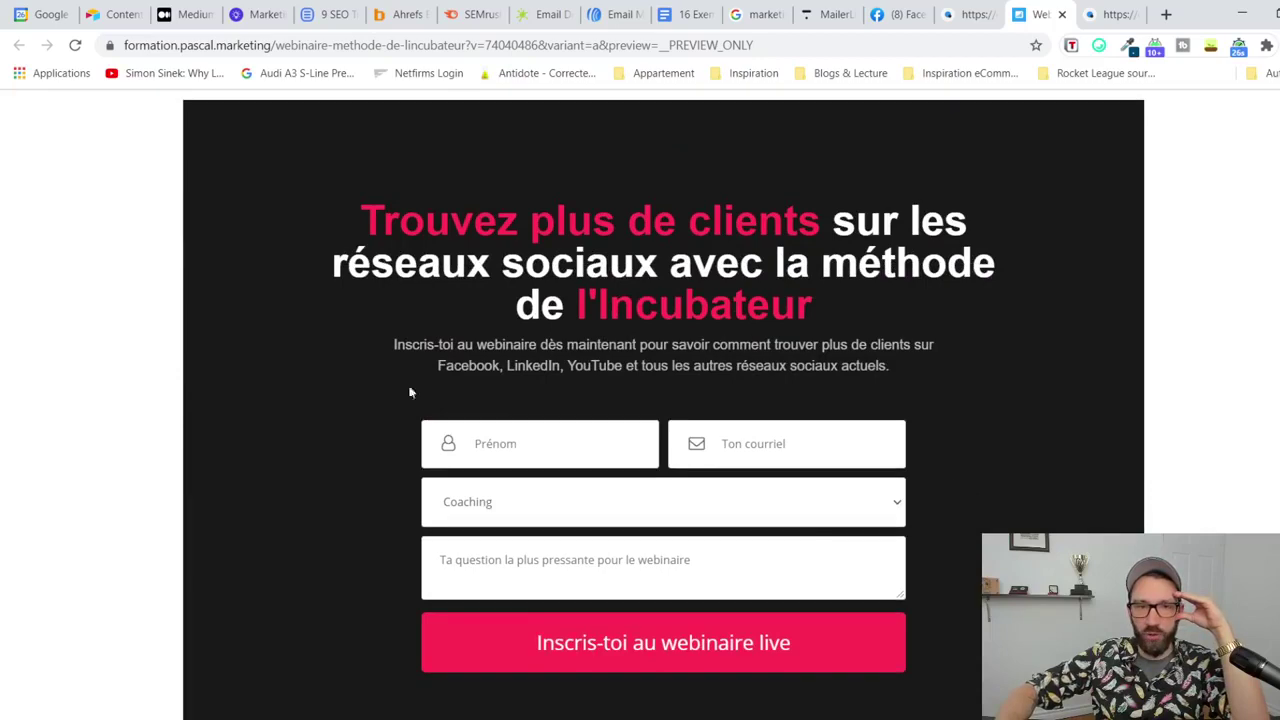
scroll(423, 437, "up", 7)
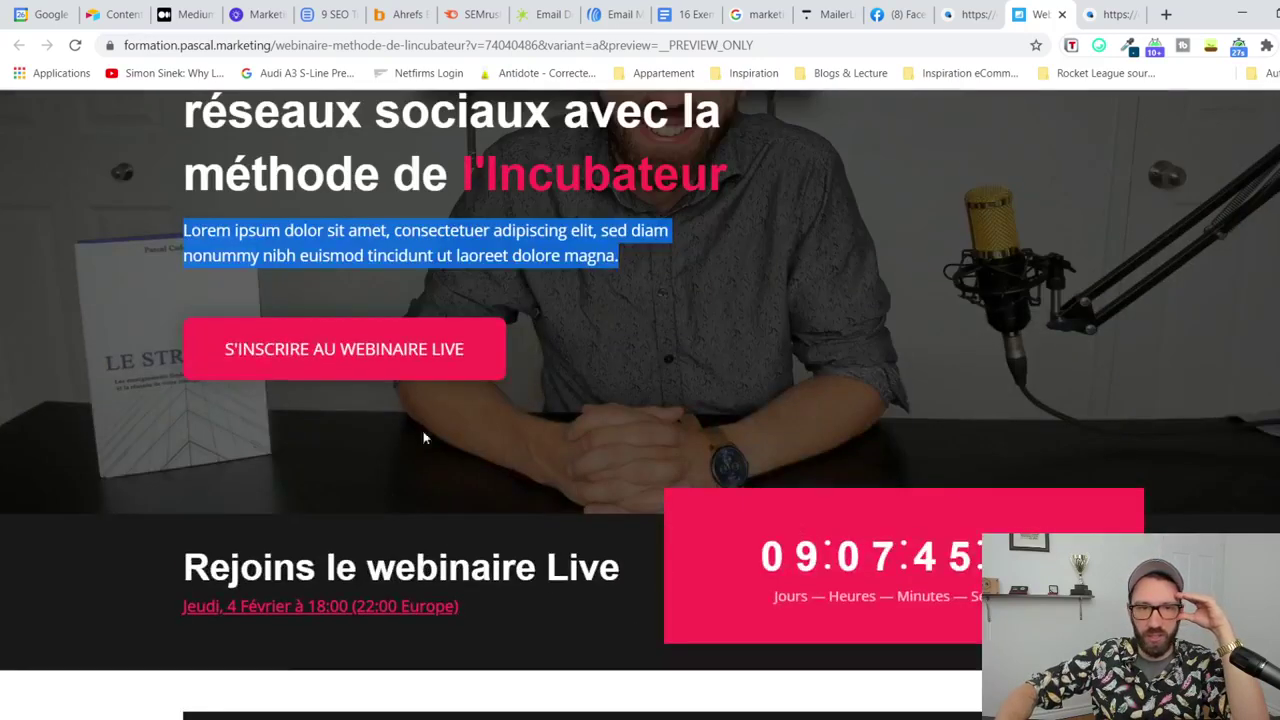
left_click(349, 364)
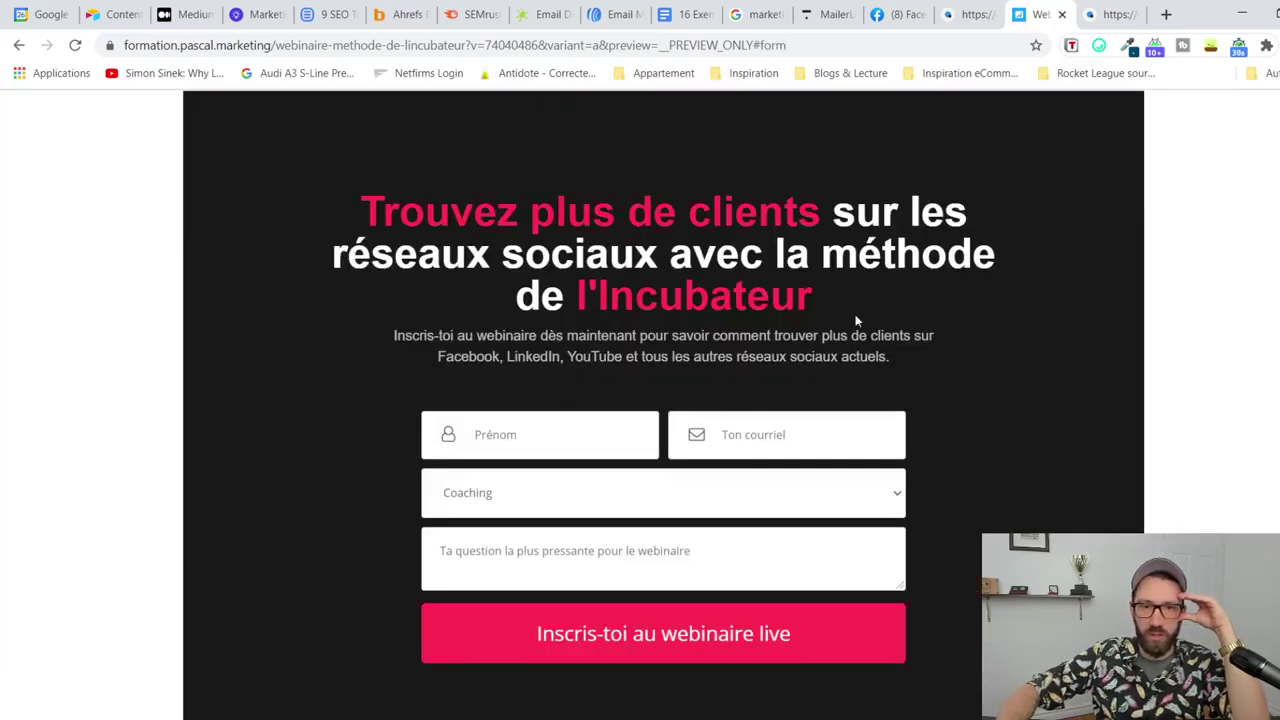
scroll(855, 320, "down", 4)
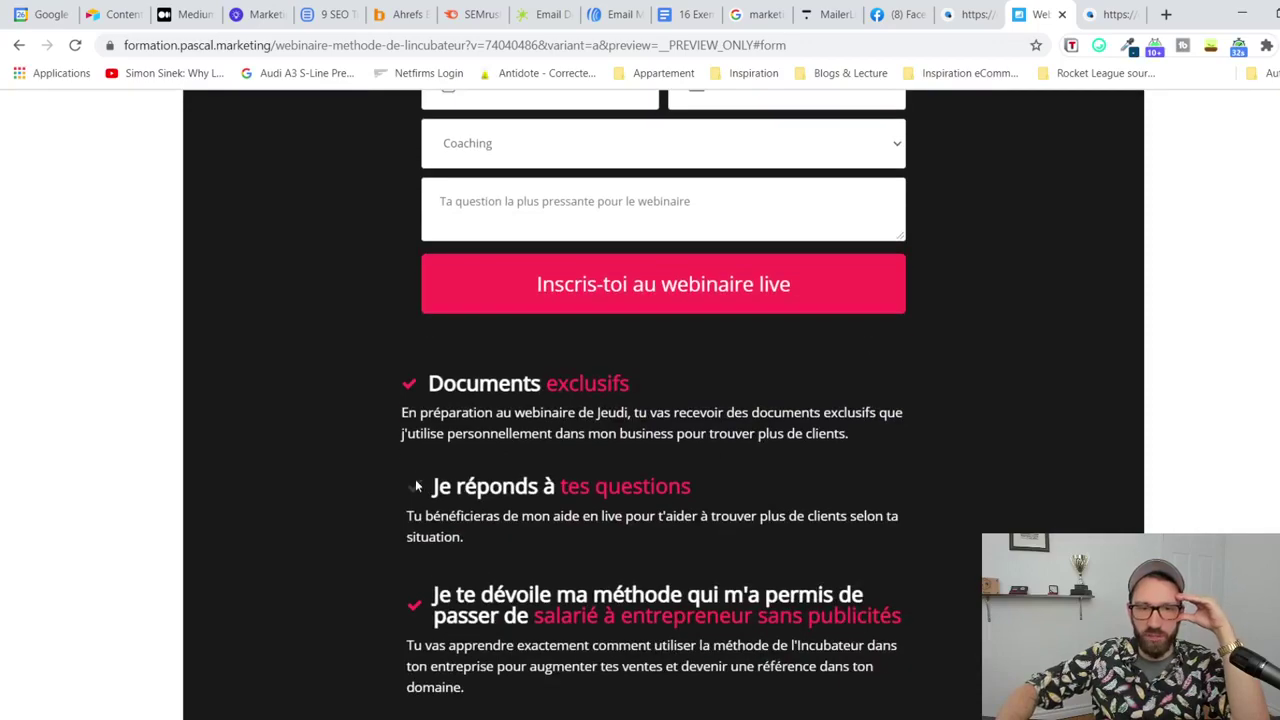
Step: Back in the page editor, recolour the grey check mark beside "Je réponds à tes questions" pink-red like the other check marks
left_click(965, 14)
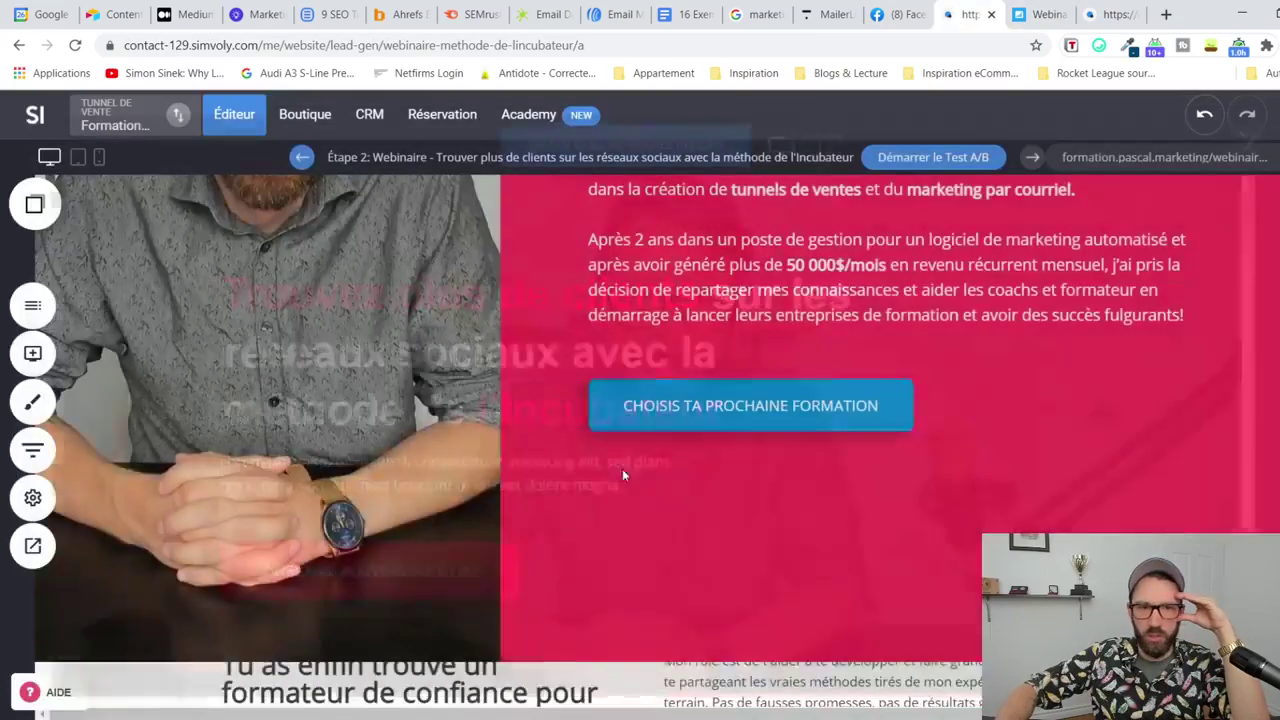
scroll(838, 451, "down", 10)
scroll(838, 451, "up", 15)
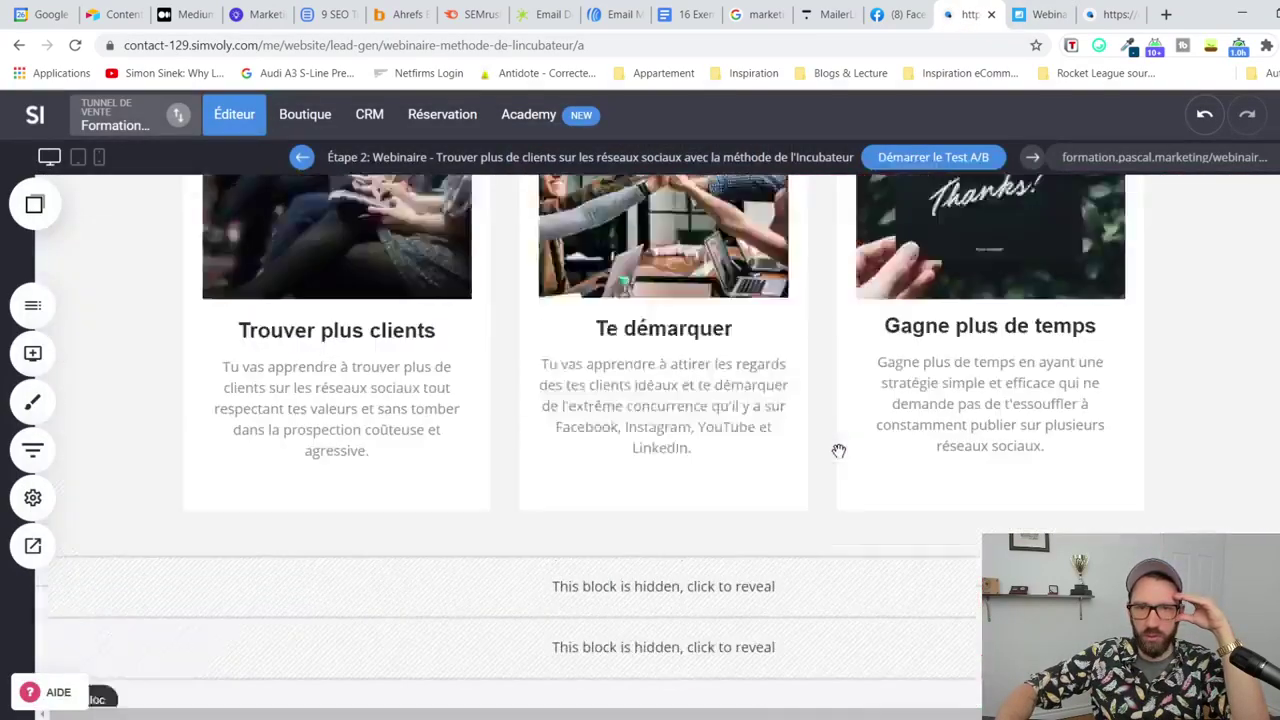
scroll(834, 452, "down", 4)
scroll(834, 452, "down", 3)
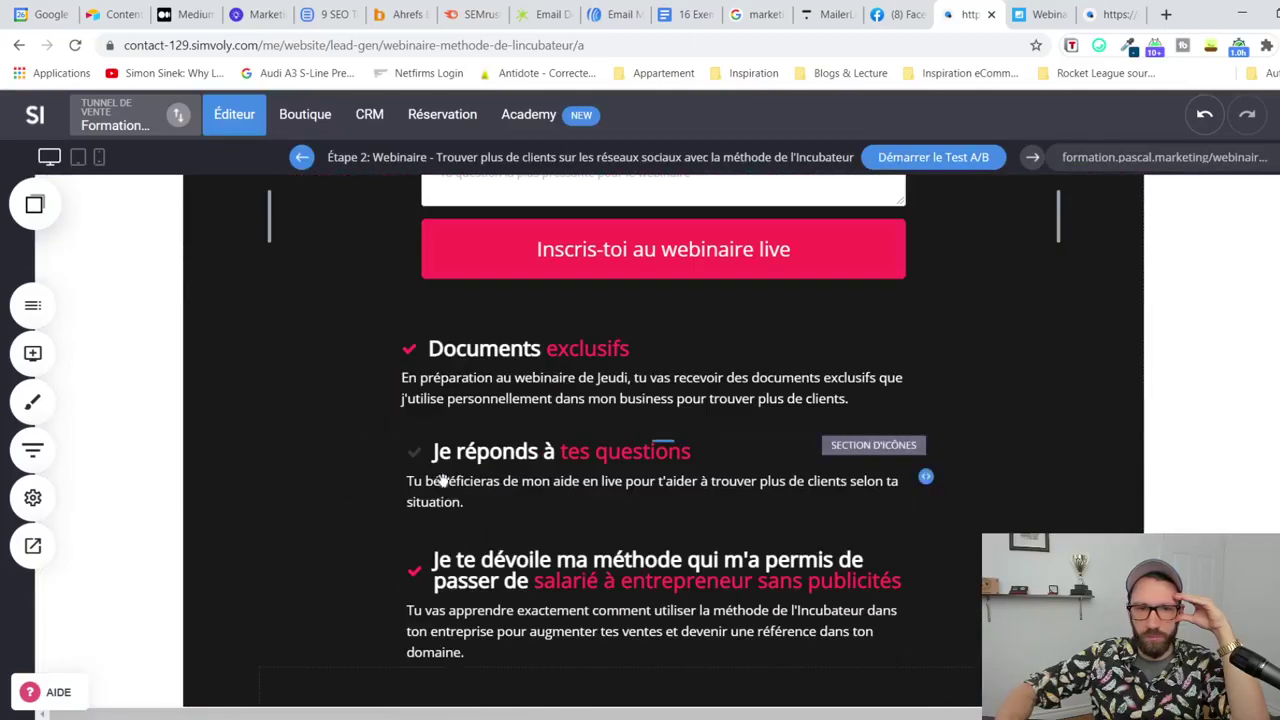
left_click(414, 452)
left_click(506, 411)
left_click(1014, 343)
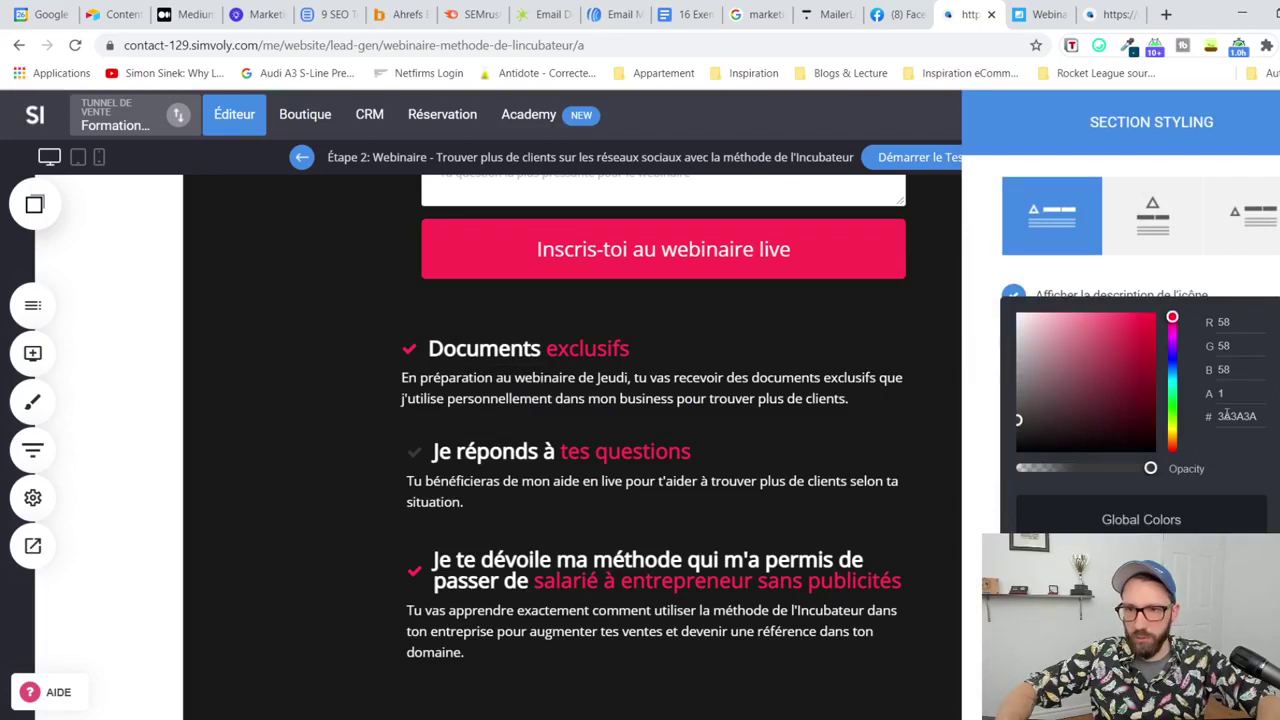
left_click(980, 440)
left_click(894, 374)
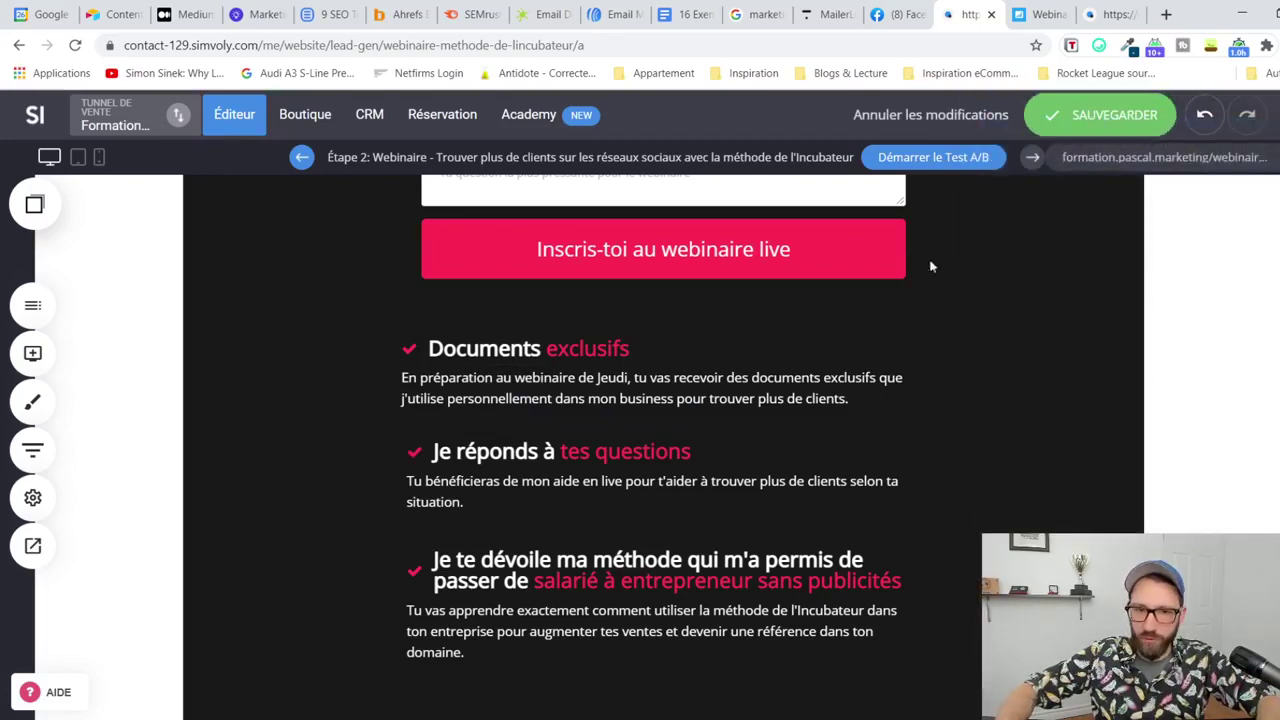
Step: Save the webinar page and reload its preview to check the icon colours in the benefit list
left_click(1118, 126)
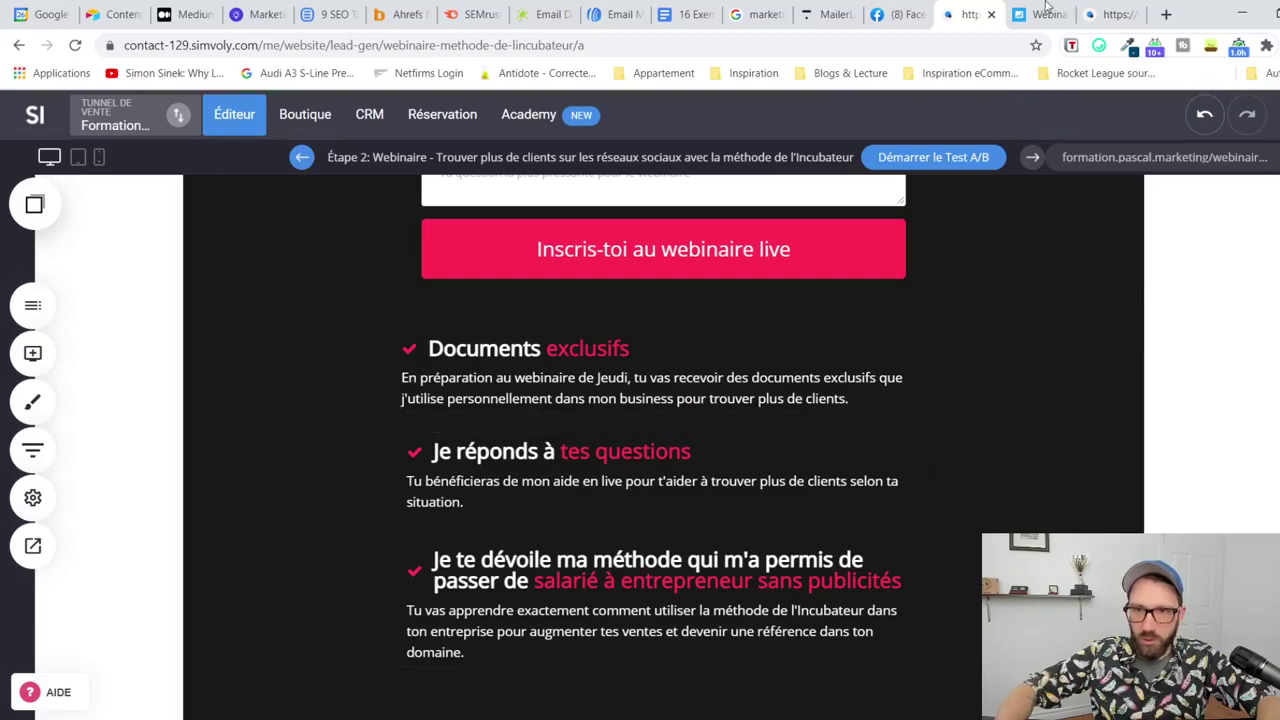
left_click(1046, 14)
scroll(1000, 305, "up", 5)
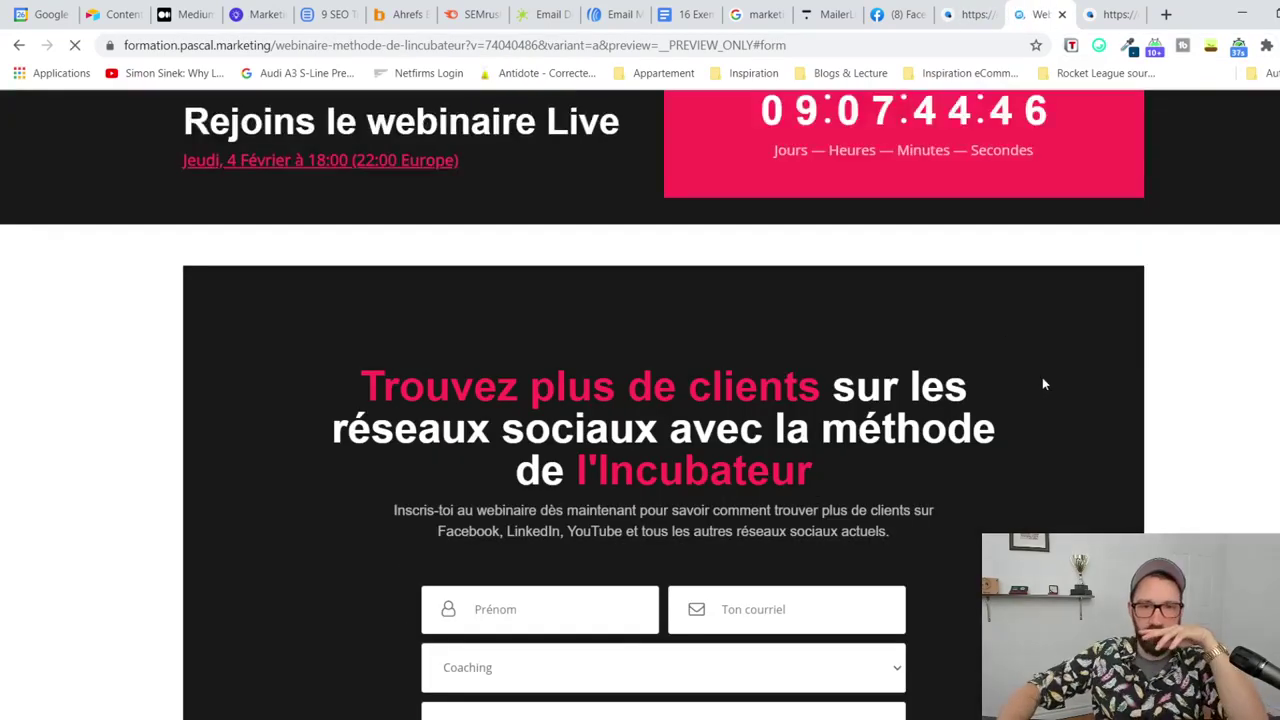
scroll(1042, 380, "down", 4)
scroll(1043, 384, "down", 2)
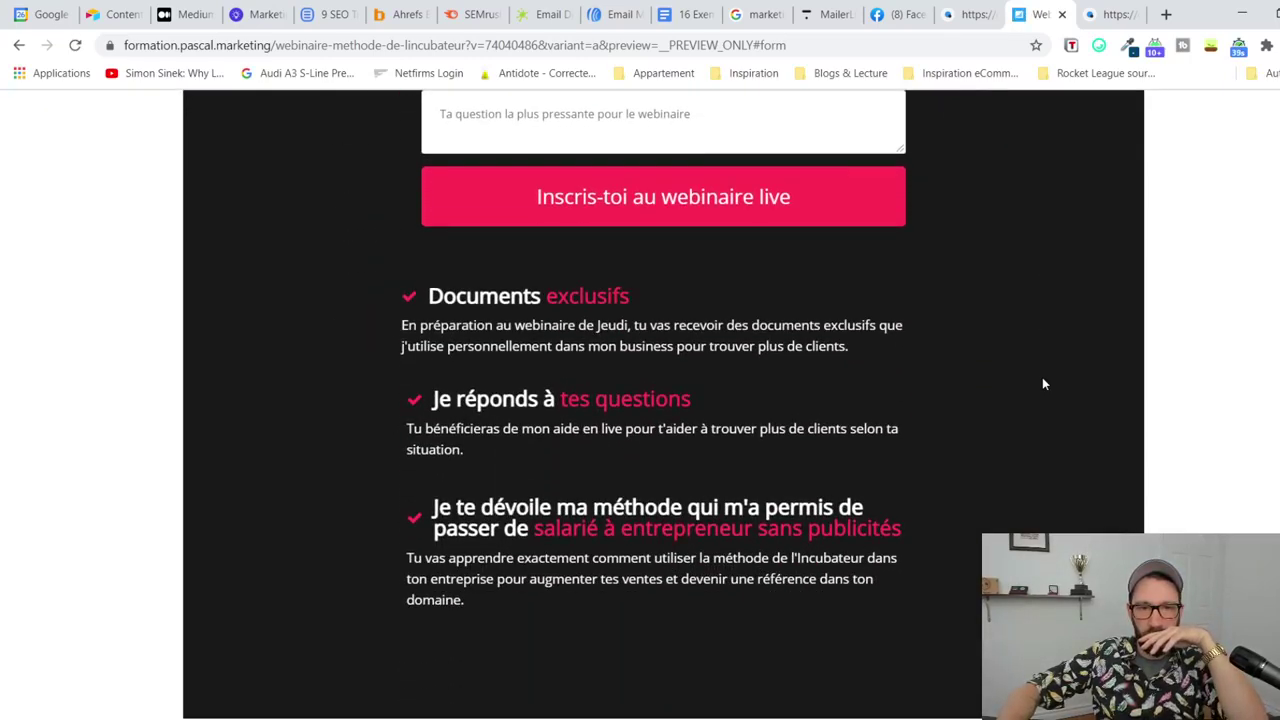
scroll(1042, 384, "up", 3)
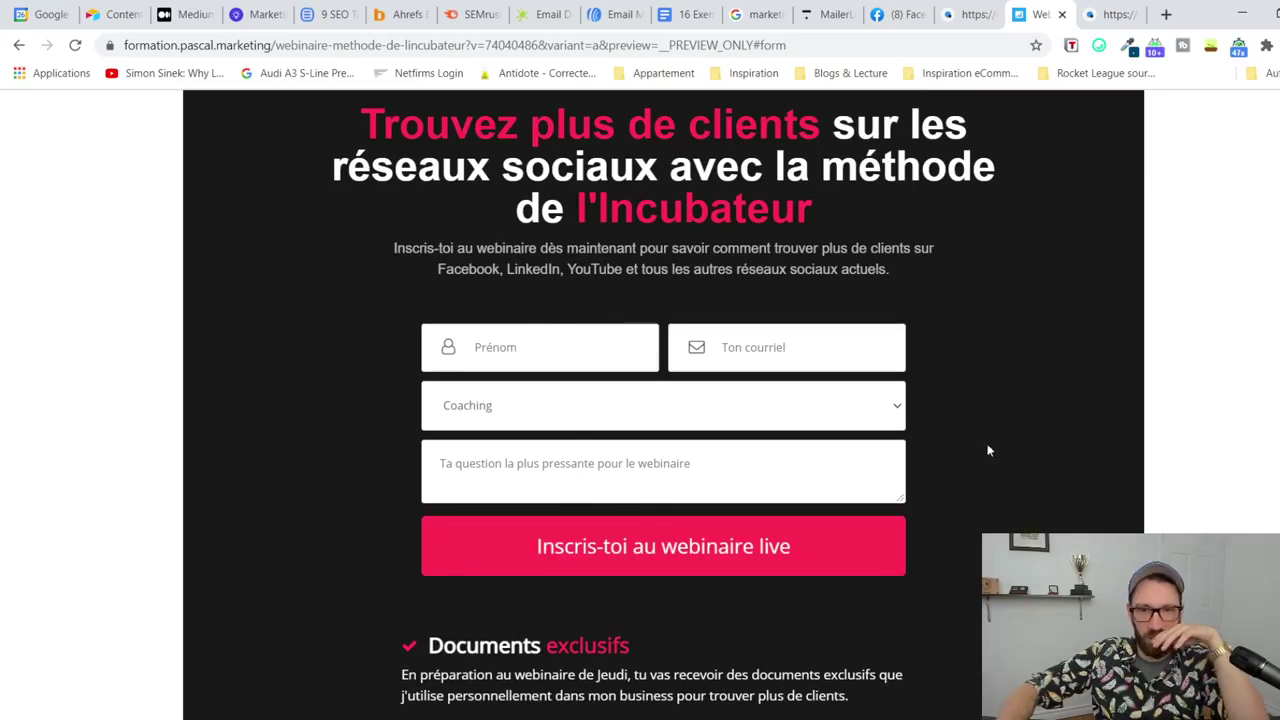
Step: Examine the whole previewed page, from the form and learning cards through the testimonials and statistics to the trainer section and its button
left_click(767, 460)
scroll(810, 435, "down", 6)
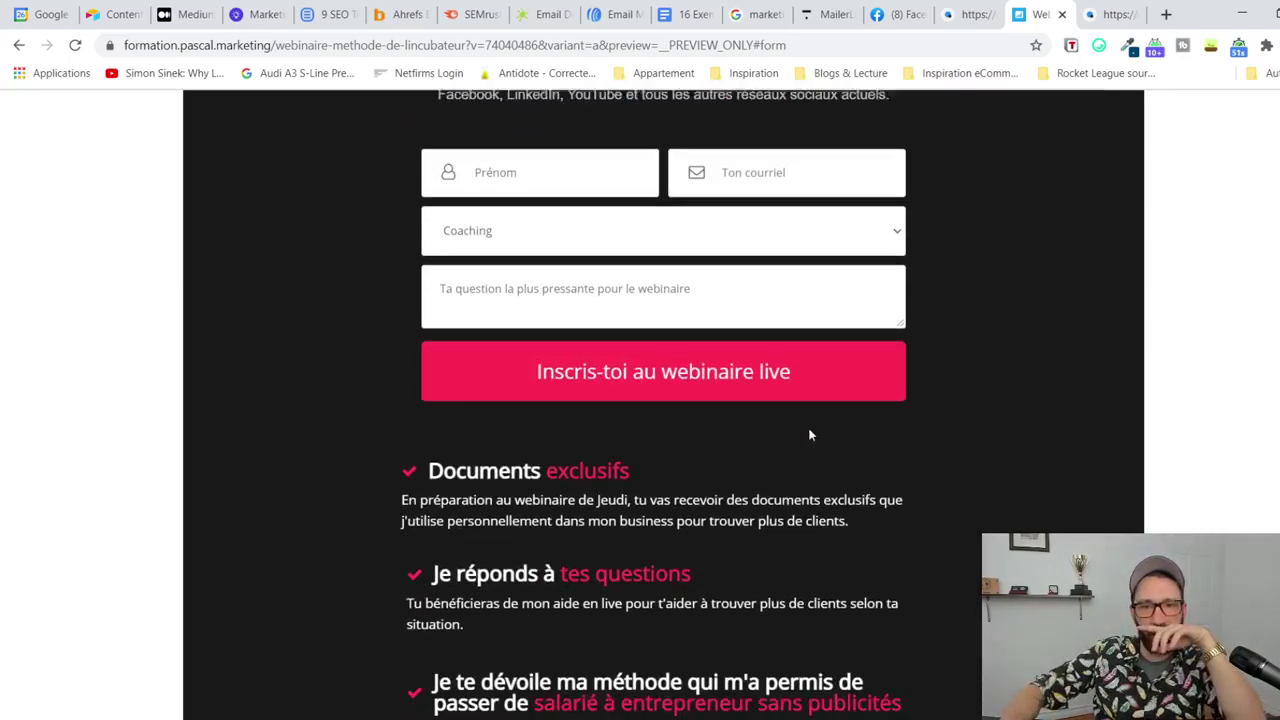
scroll(816, 431, "down", 3)
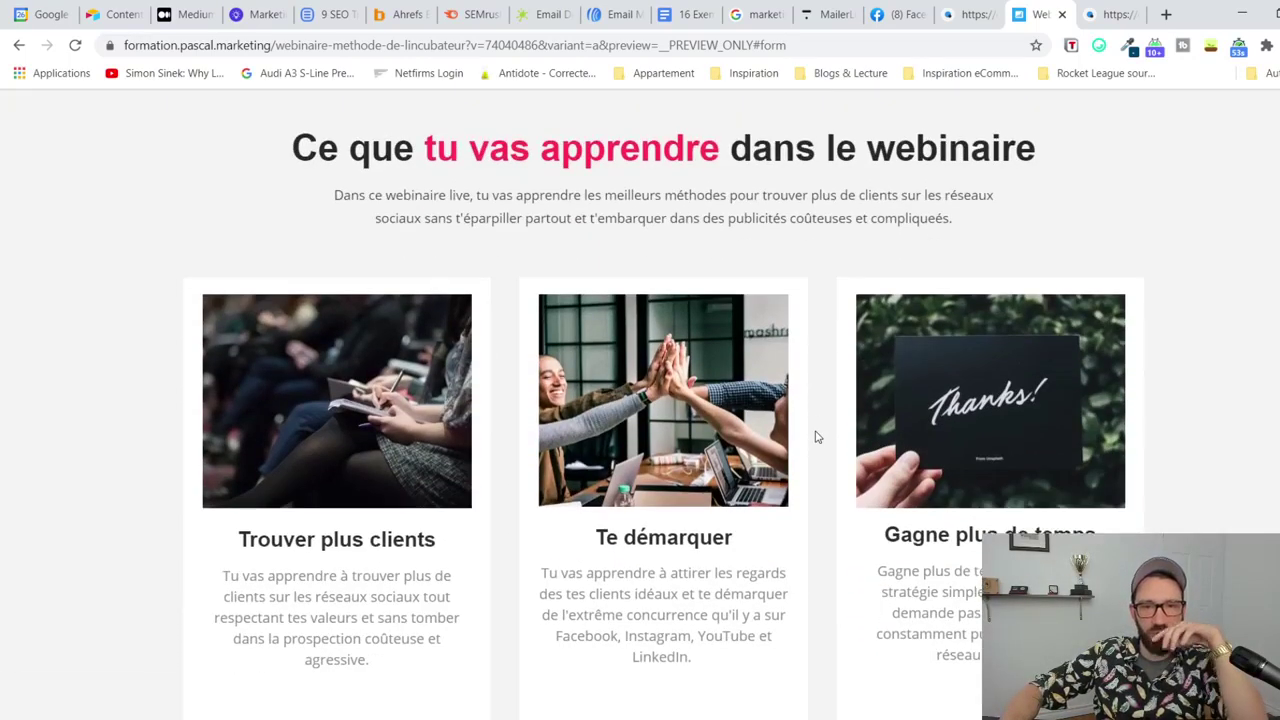
scroll(261, 268, "down", 2)
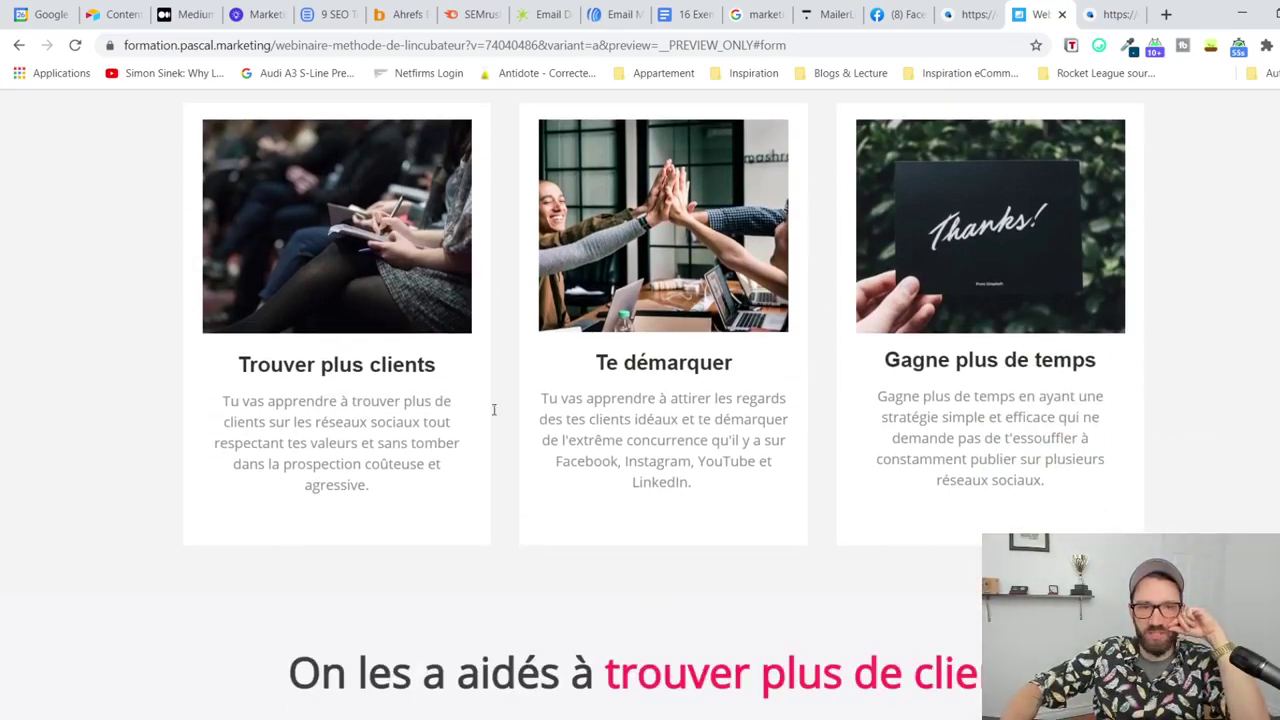
scroll(331, 426, "down", 5)
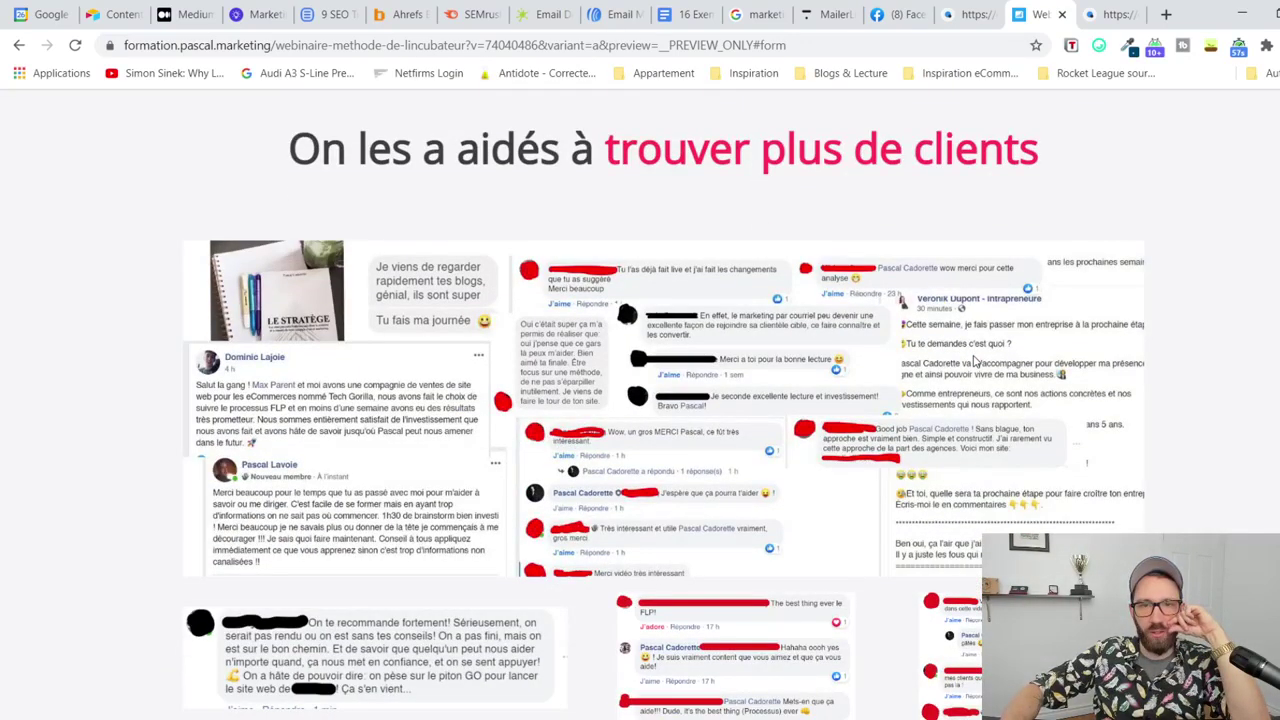
scroll(975, 360, "down", 7)
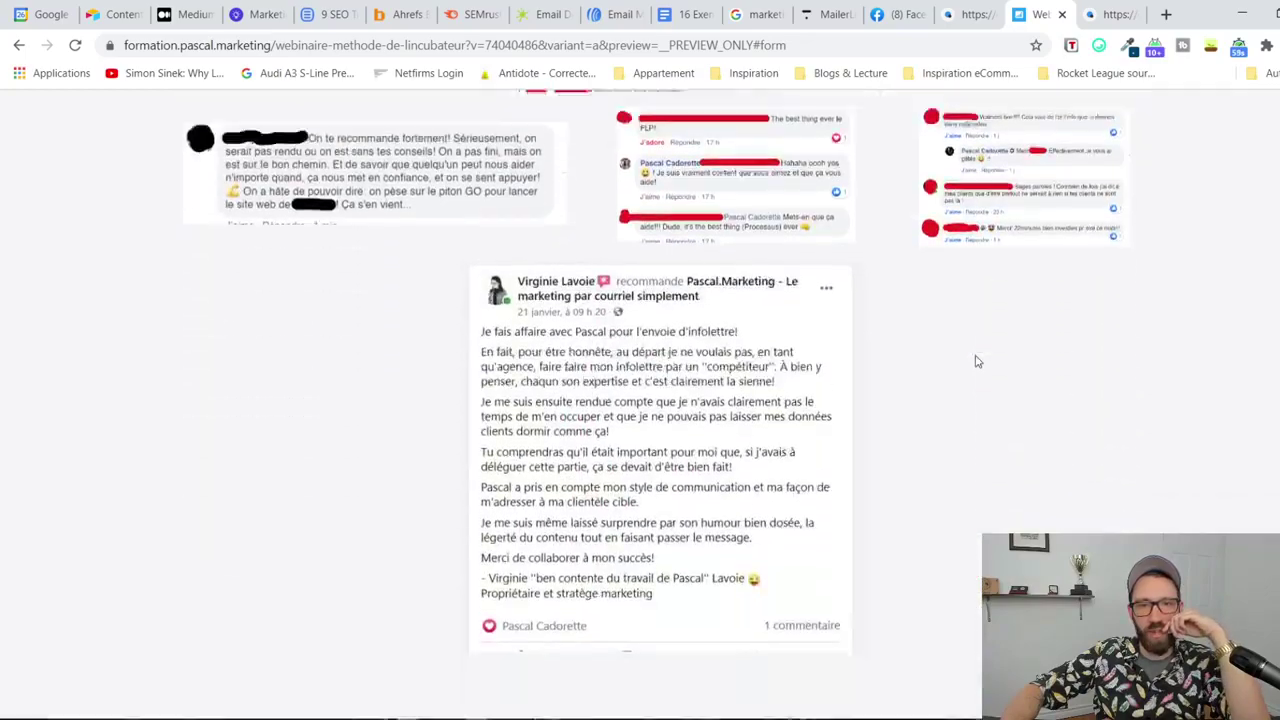
scroll(977, 361, "down", 5)
scroll(975, 355, "down", 4)
scroll(981, 354, "down", 3)
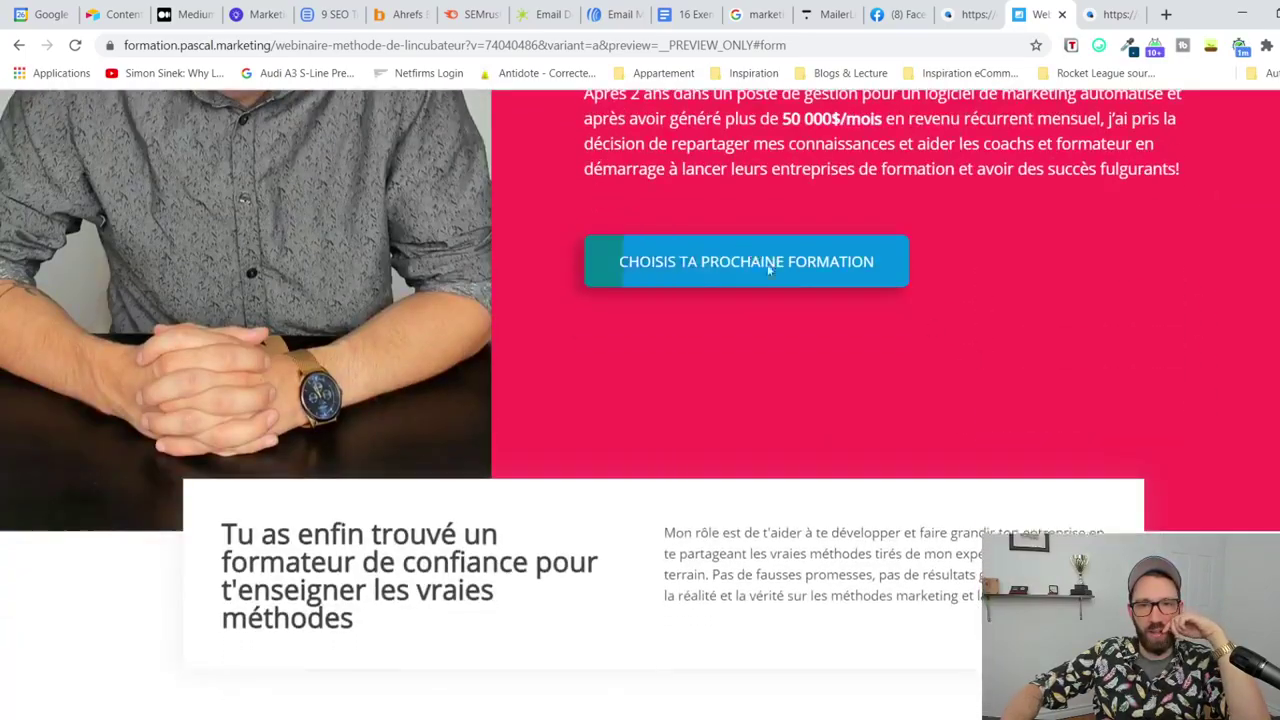
scroll(848, 394, "up", 3)
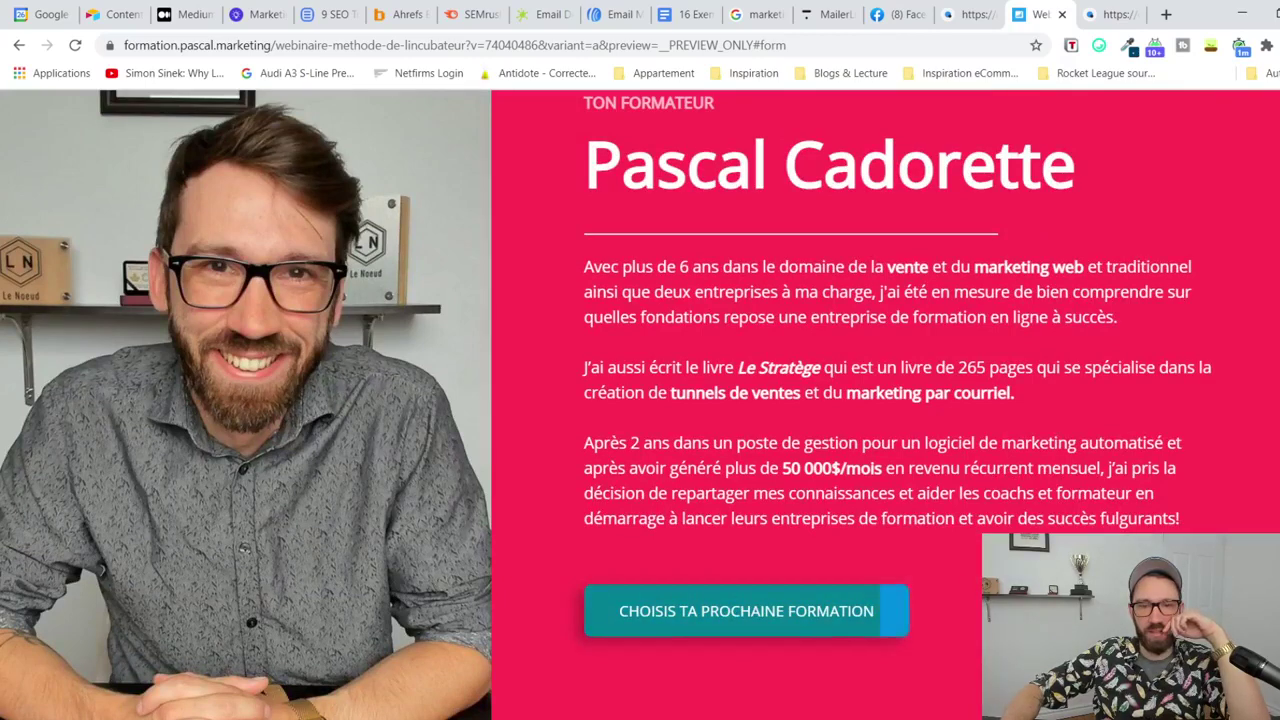
scroll(913, 197, "up", 1)
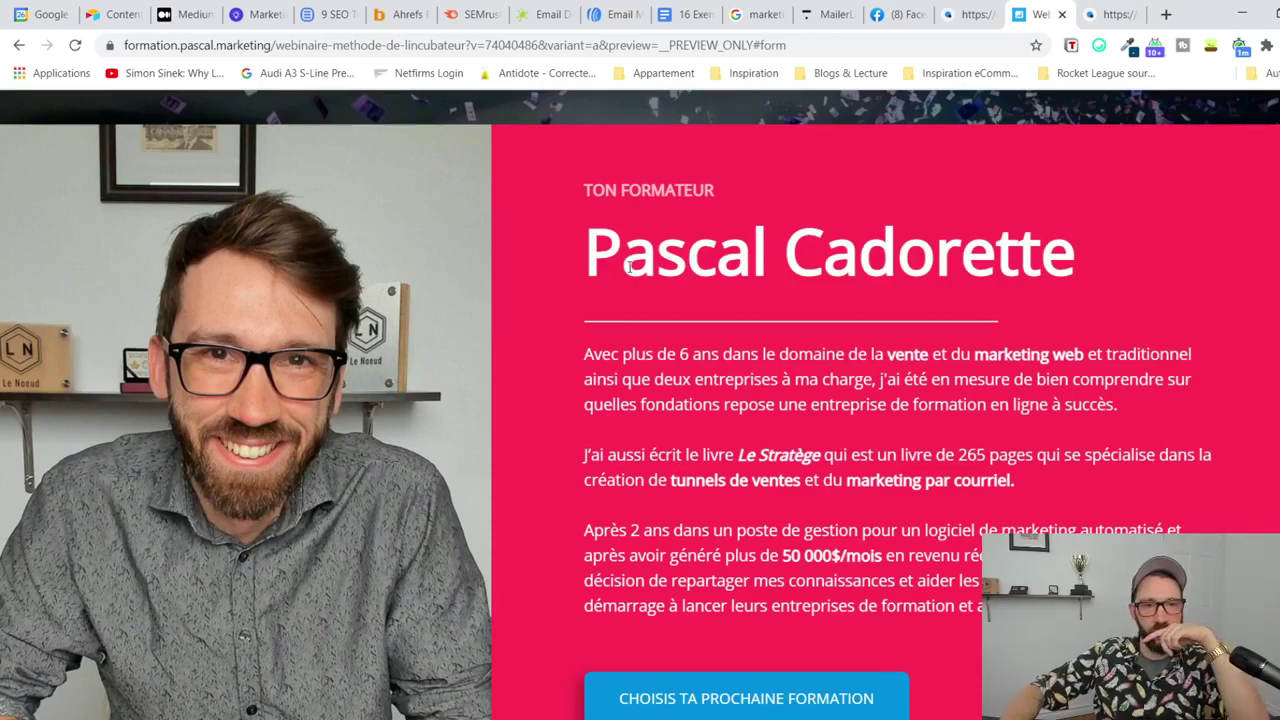
scroll(630, 267, "down", 4)
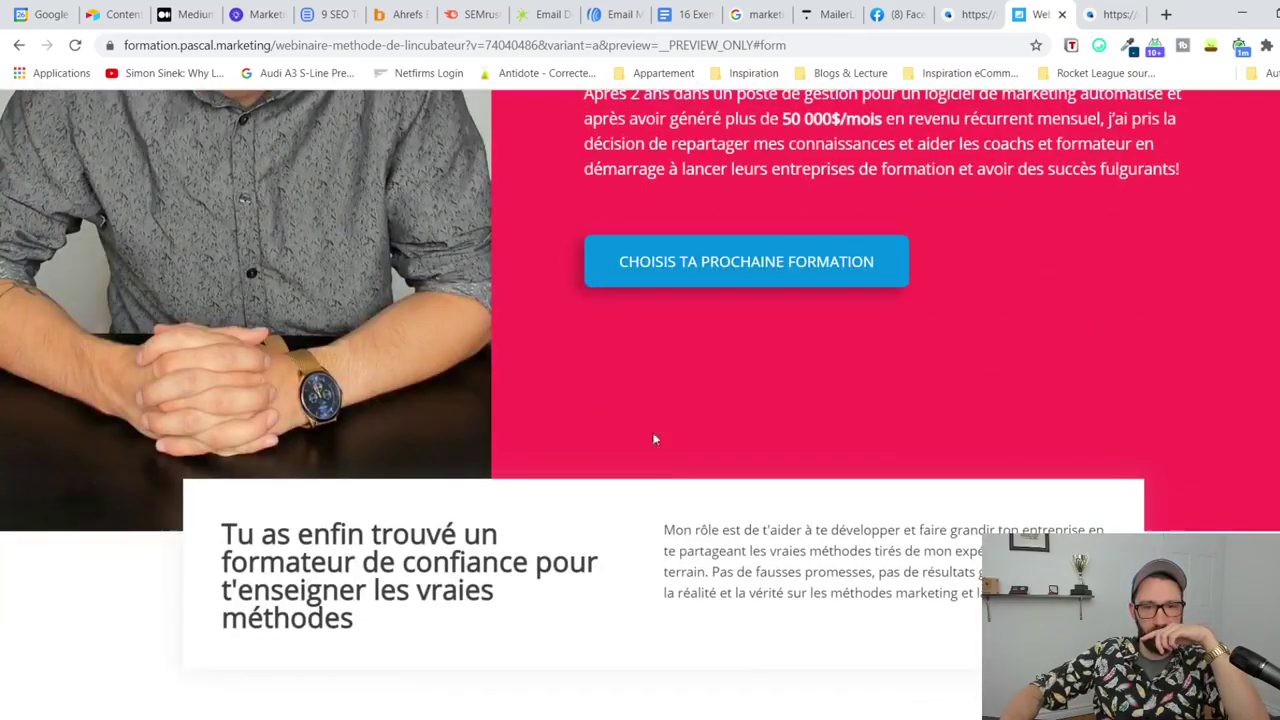
scroll(630, 380, "up", 10)
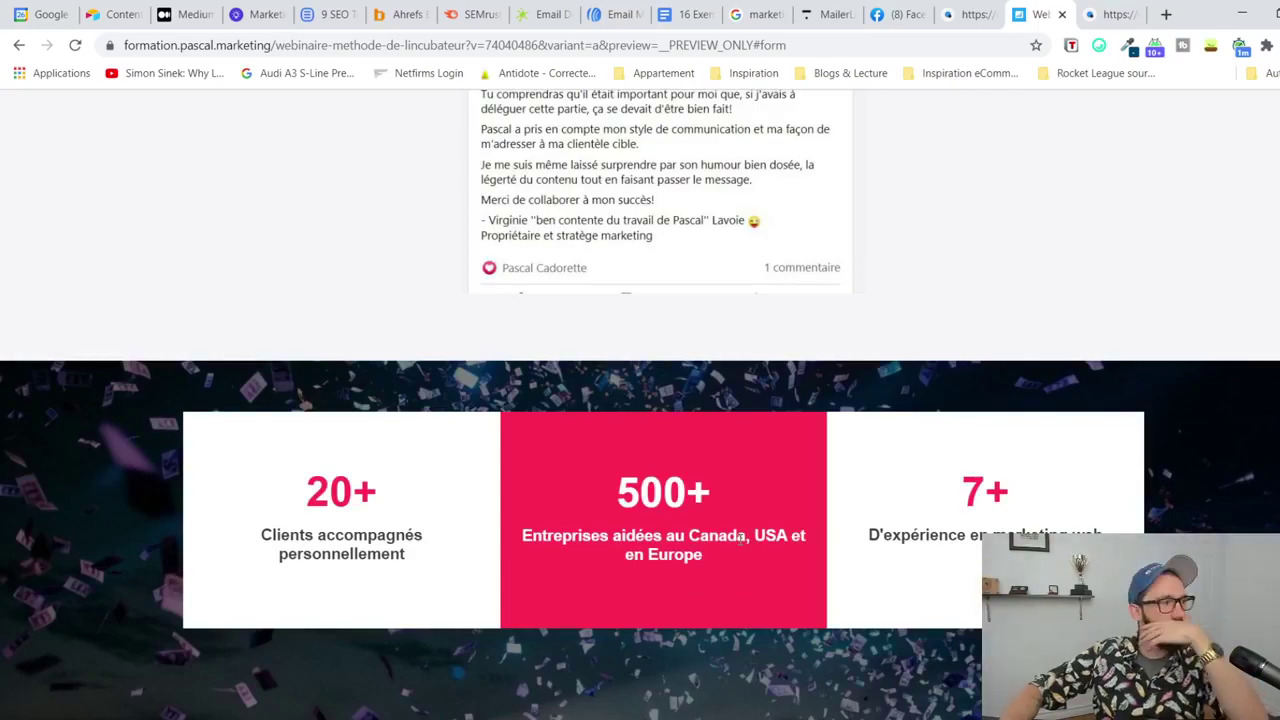
scroll(740, 535, "up", 15)
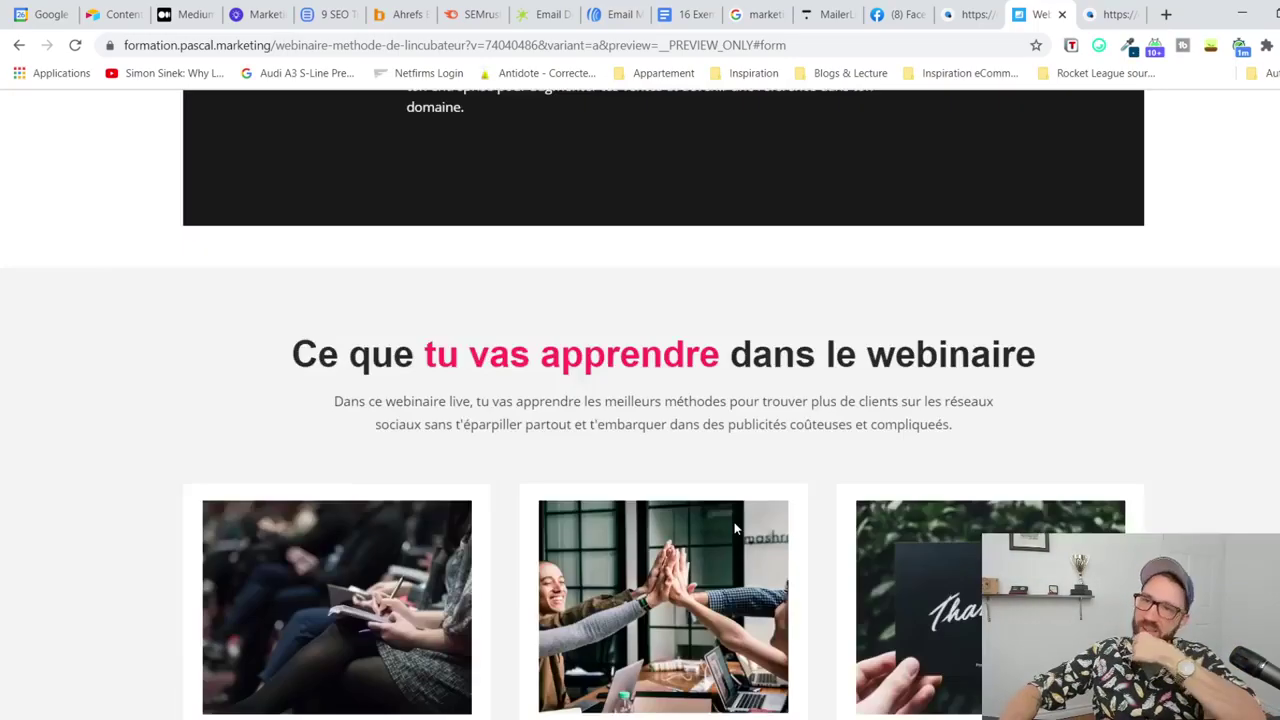
scroll(735, 528, "up", 15)
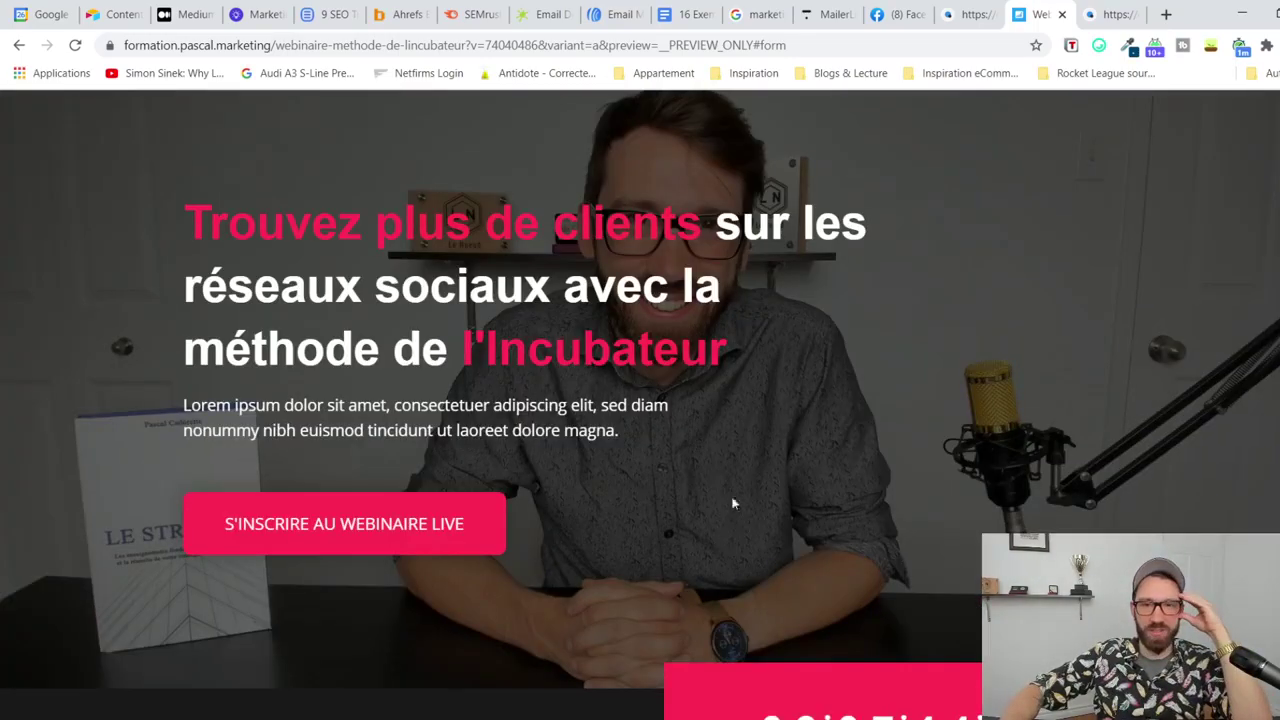
Step: Return to the page editor and review the page from the hero through the form and learning cards to the statistics
left_click(975, 12)
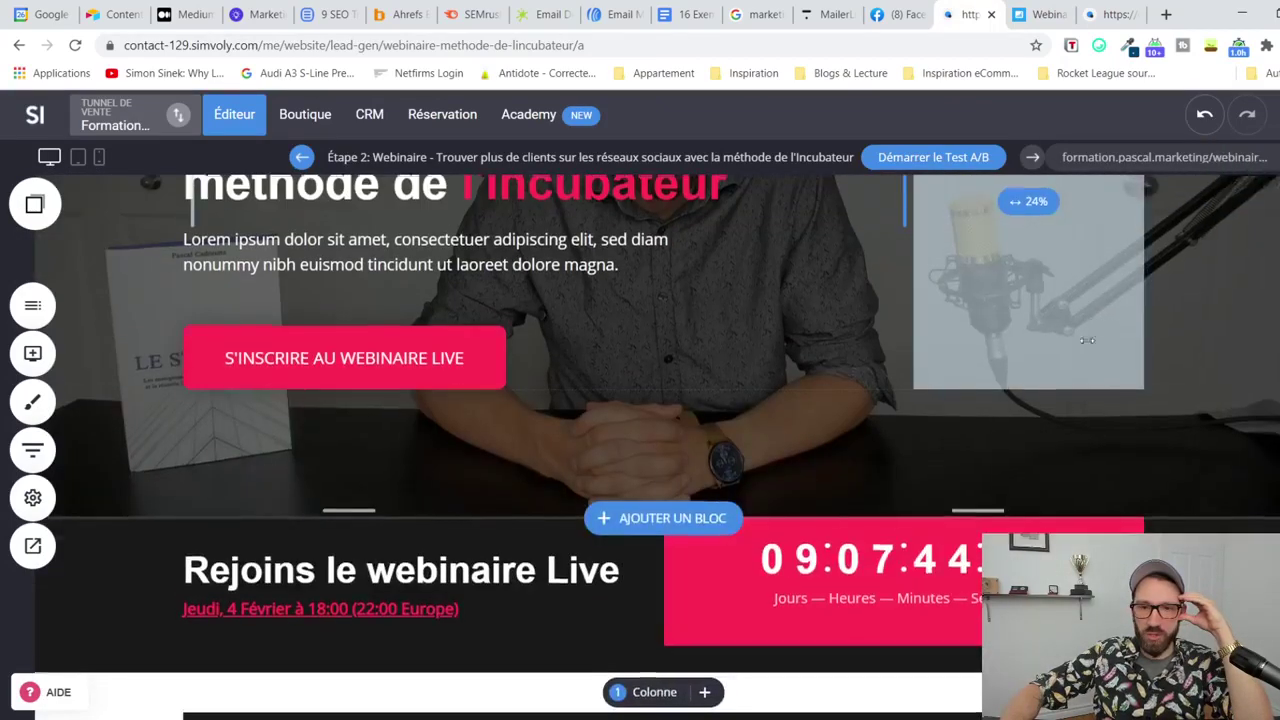
scroll(1102, 315, "up", 3)
scroll(1157, 341, "down", 5)
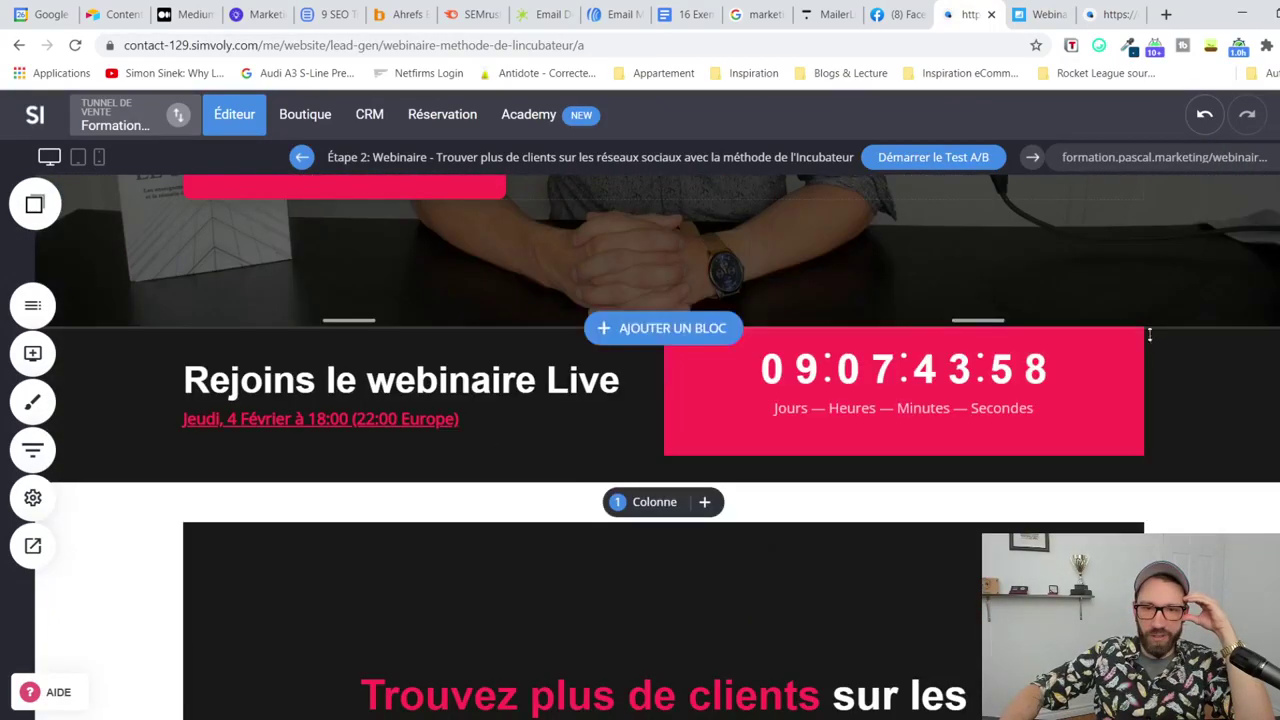
scroll(1204, 450, "down", 4)
scroll(1194, 449, "up", 3)
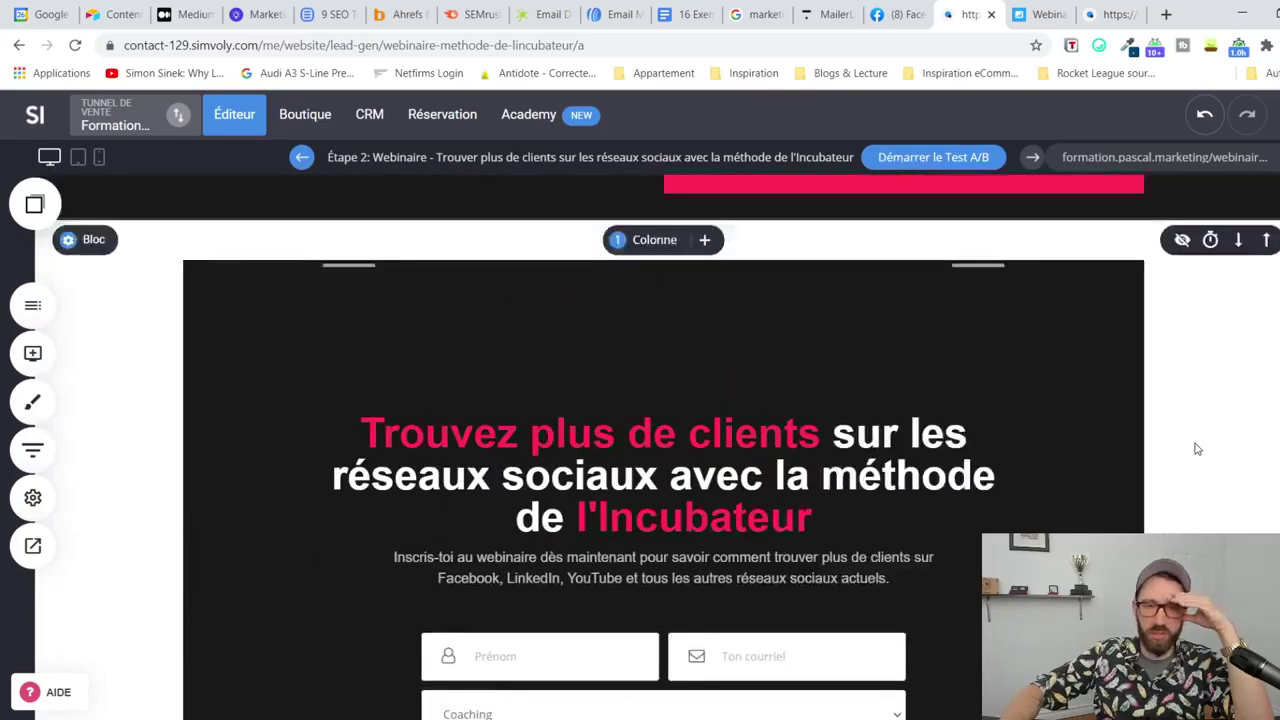
scroll(1197, 441, "down", 4)
scroll(1197, 441, "down", 15)
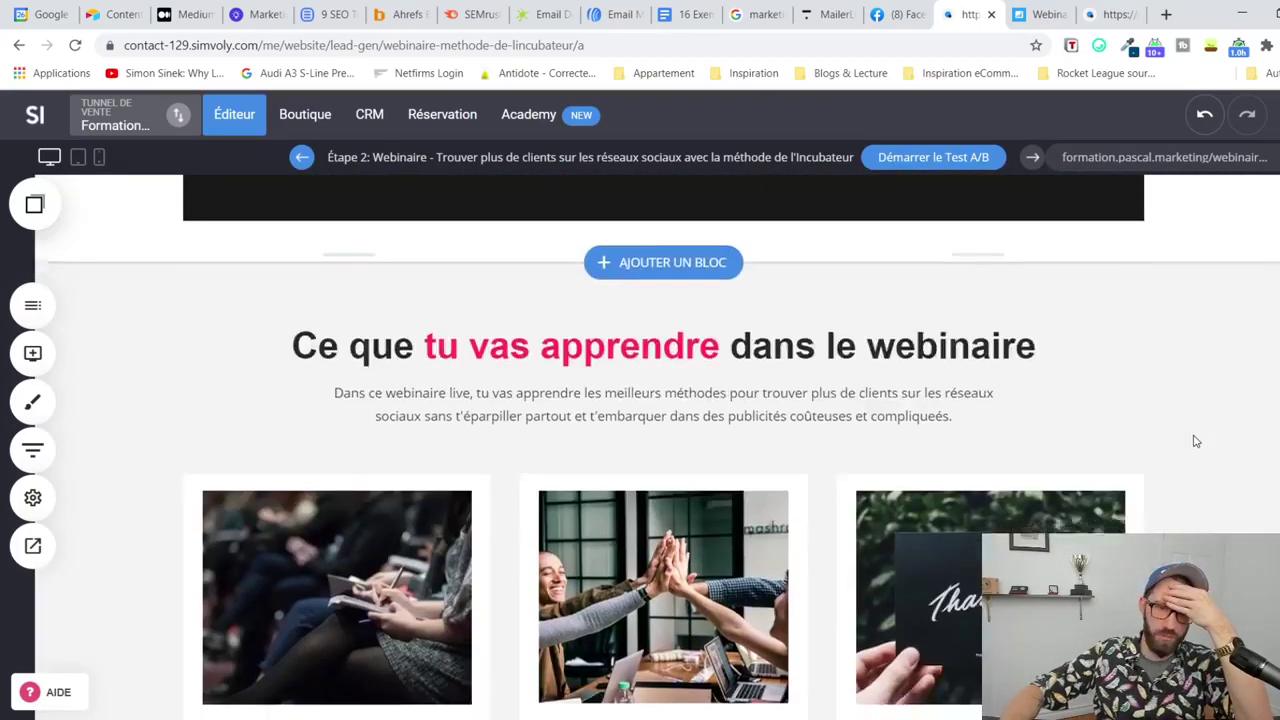
scroll(1189, 436, "down", 1)
scroll(1185, 435, "up", 3)
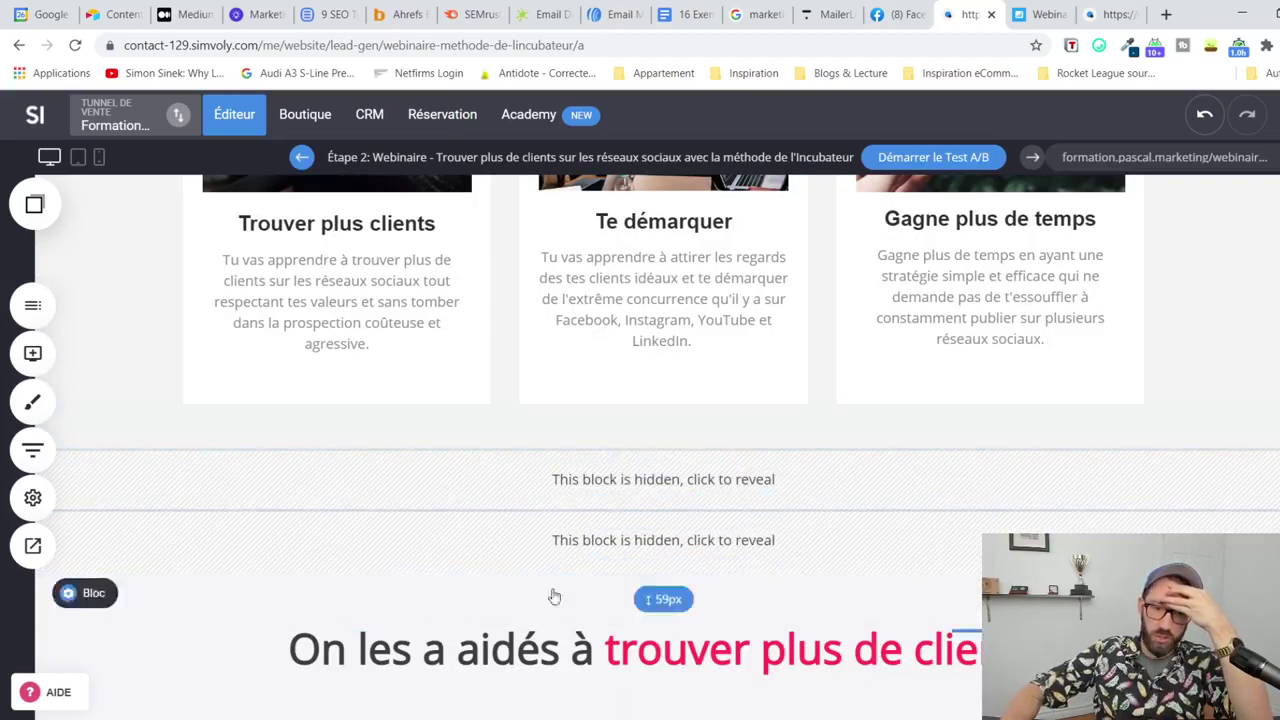
scroll(586, 529, "down", 5)
scroll(604, 537, "down", 5)
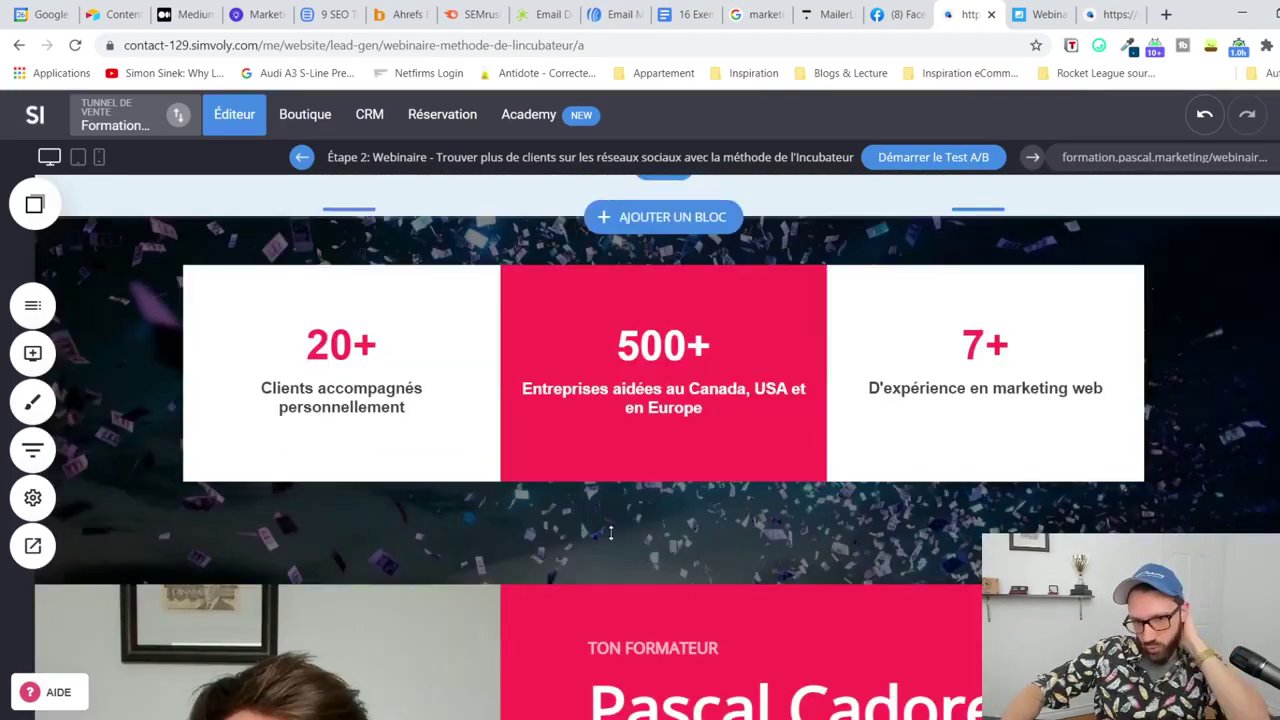
Step: Re-examine the area between the benefit list, the learning cards and the testimonials to find where an extra section fits
scroll(608, 535, "up", 8)
scroll(610, 533, "up", 3)
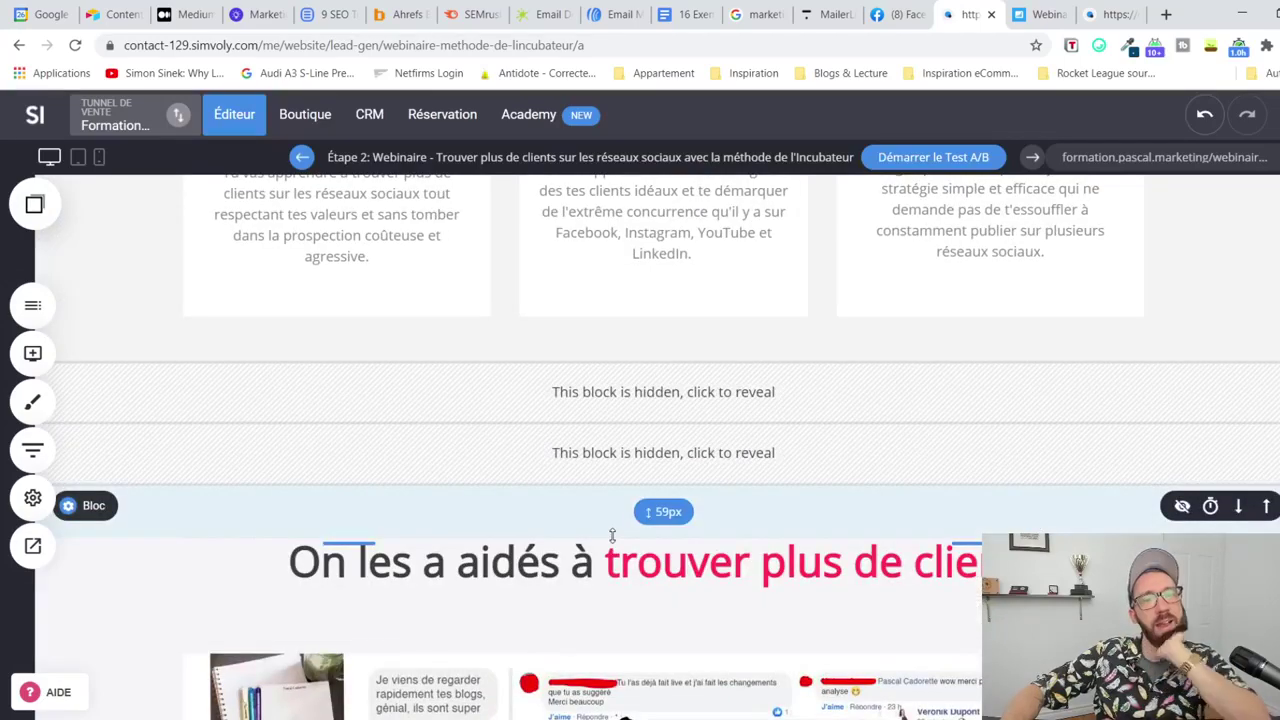
scroll(611, 533, "up", 5)
scroll(612, 536, "up", 6)
scroll(613, 537, "down", 9)
scroll(614, 538, "down", 5)
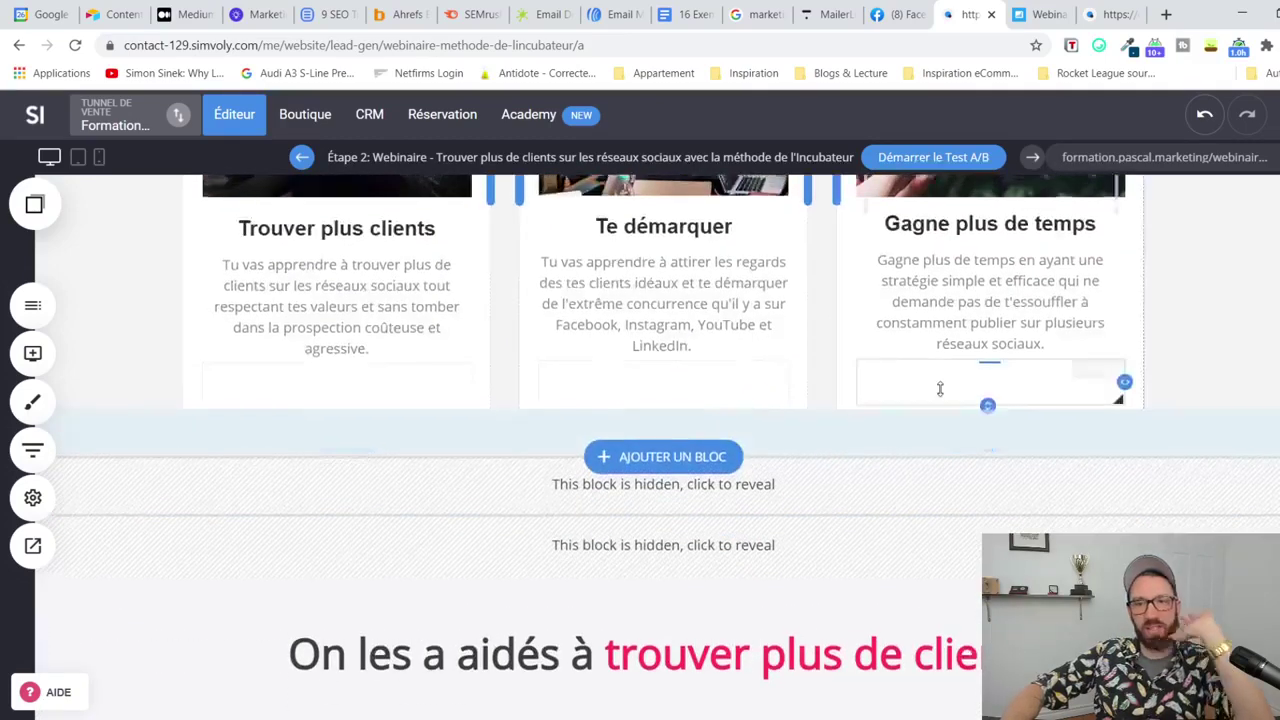
scroll(943, 386, "up", 4)
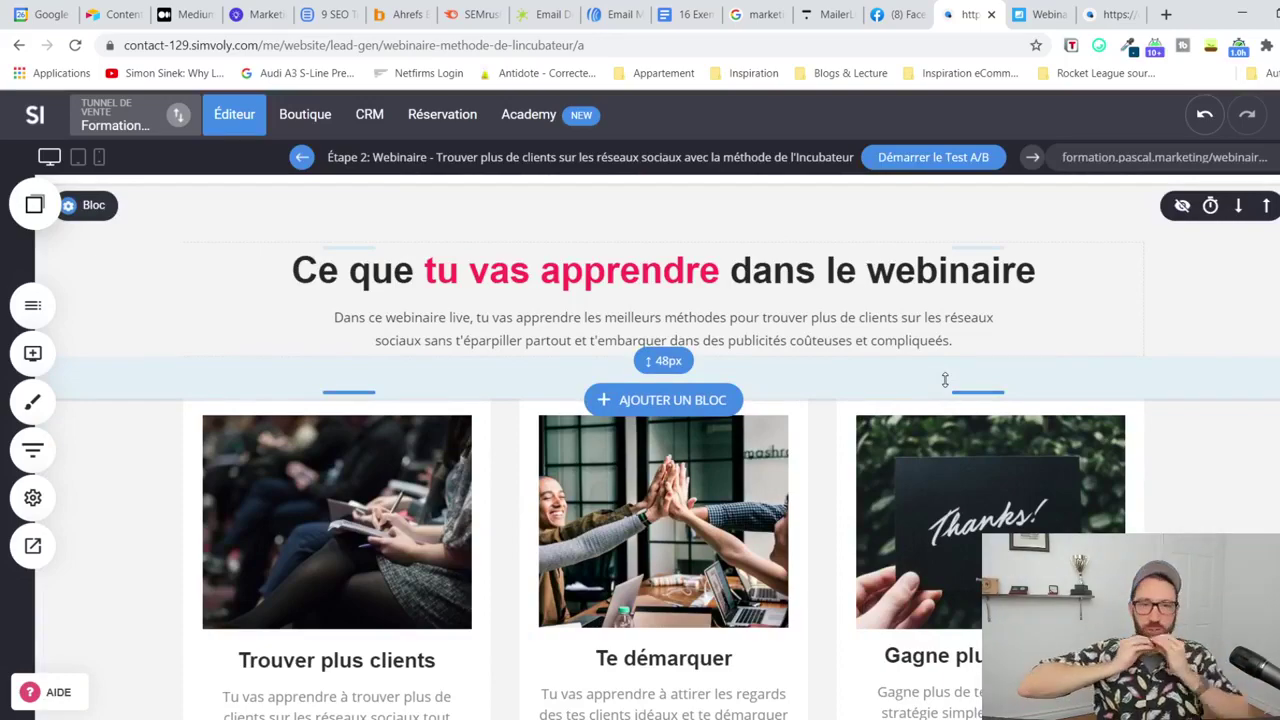
scroll(944, 380, "down", 5)
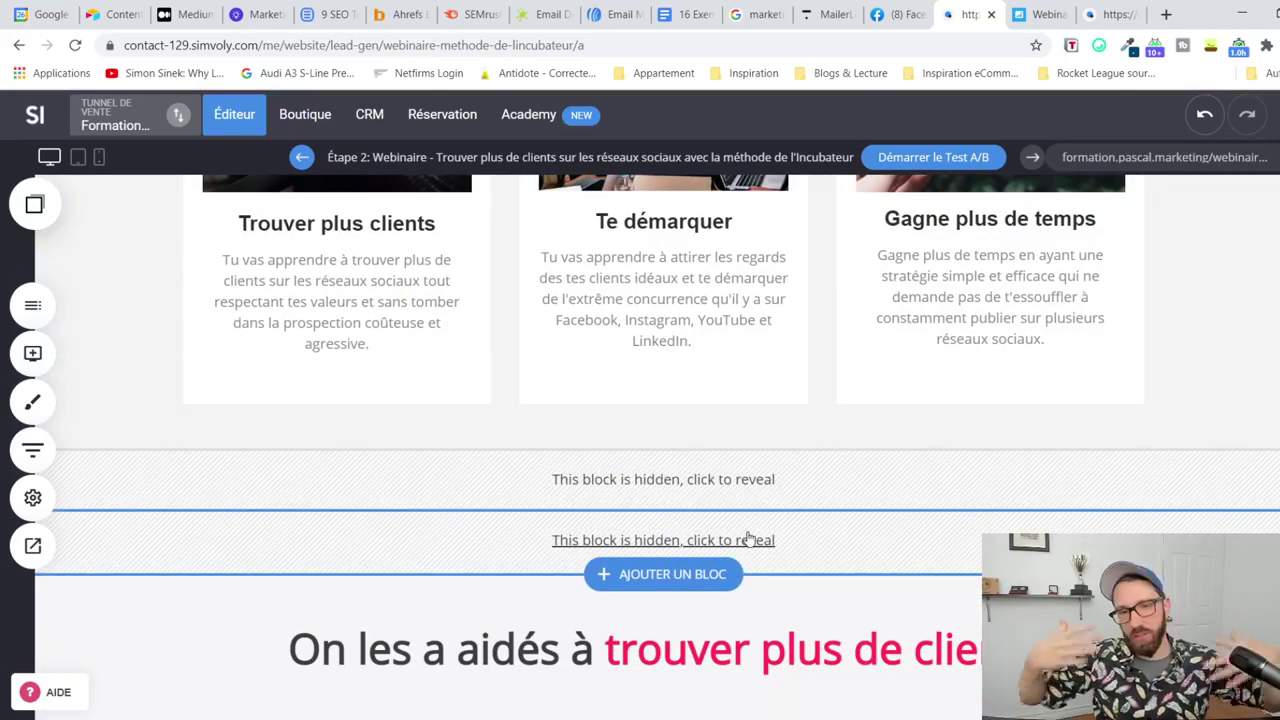
left_click(770, 537)
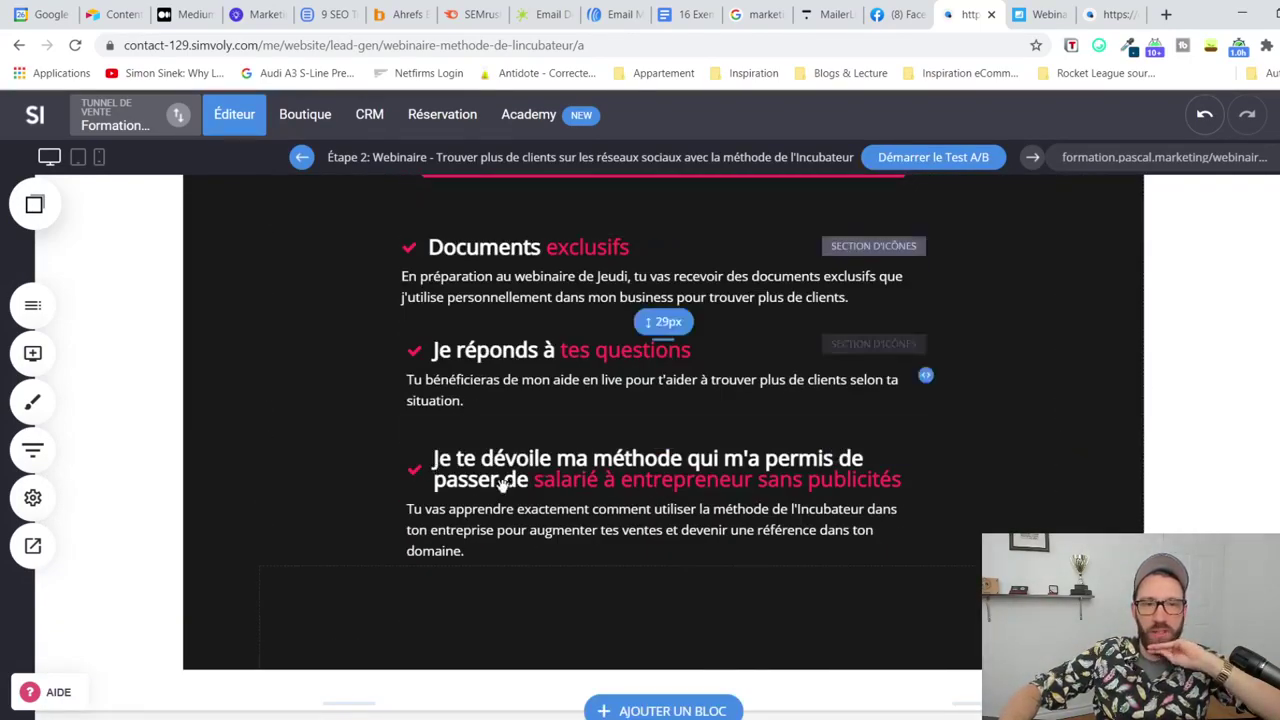
scroll(490, 480, "down", 1)
scroll(520, 460, "down", 7)
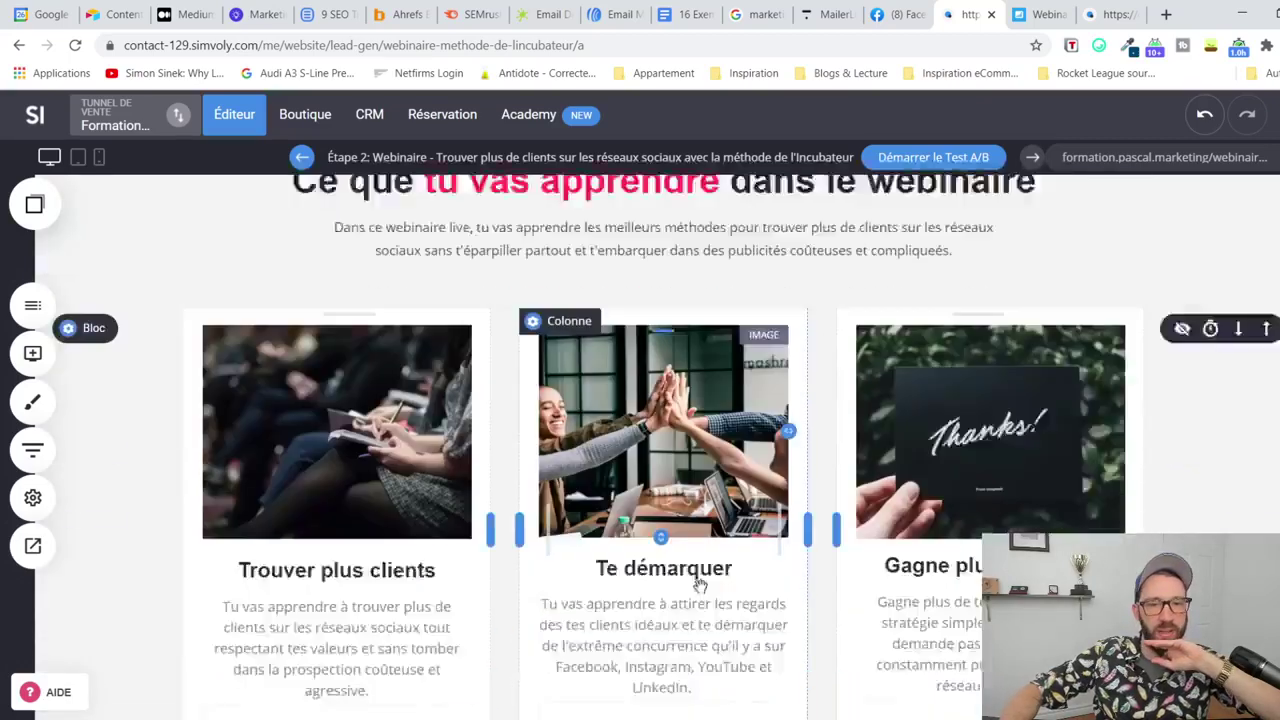
scroll(727, 551, "down", 1)
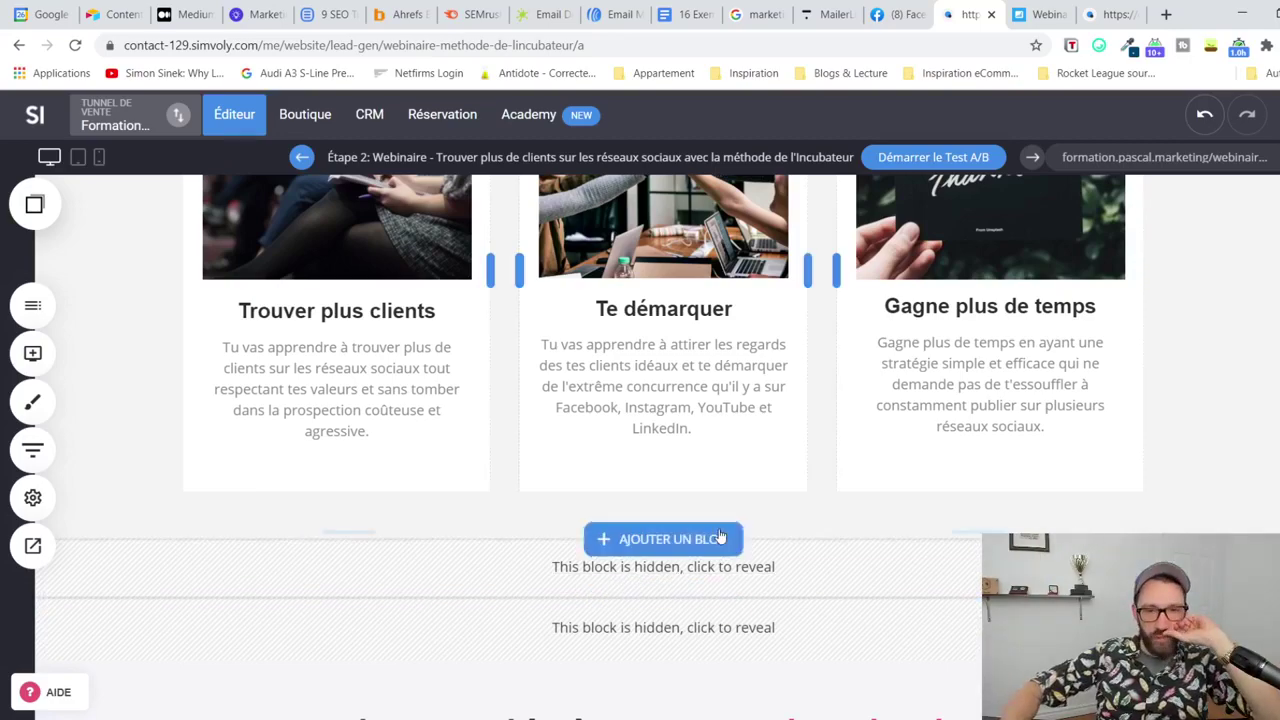
Step: Insert the two-column "Impactful Section Headline" block from the Texts category directly below the three learning cards
left_click(718, 535)
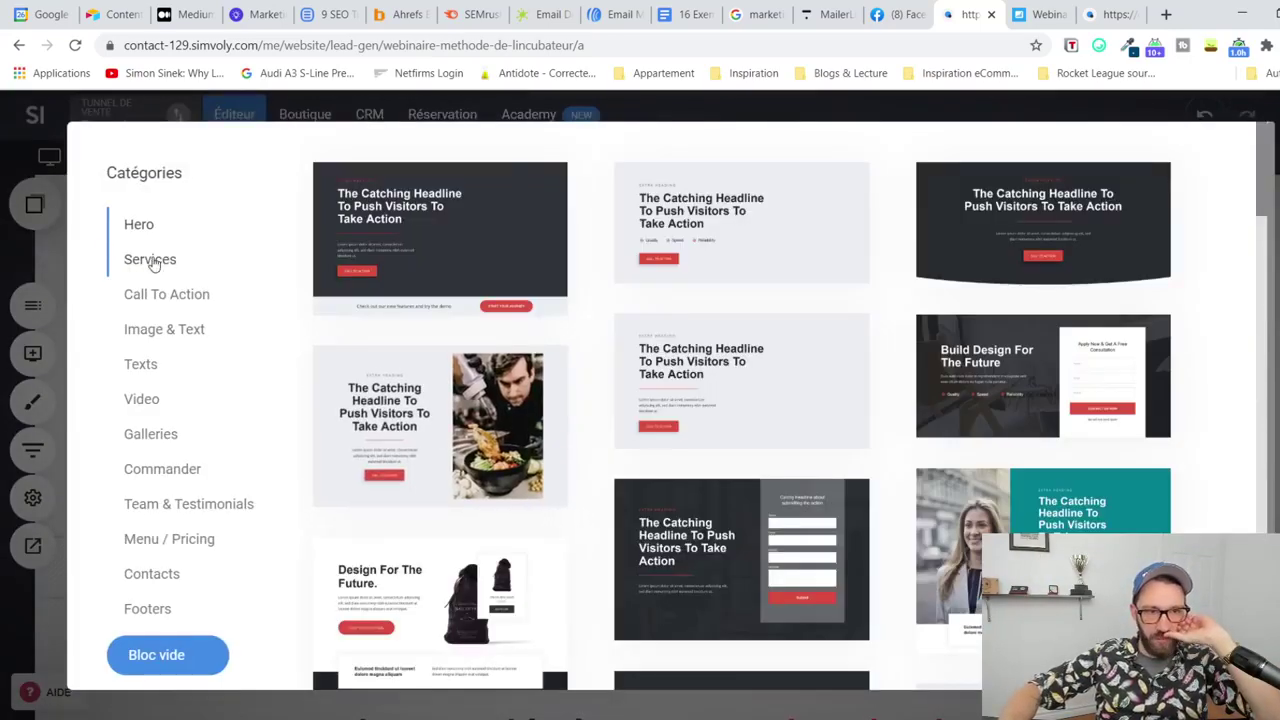
left_click(166, 330)
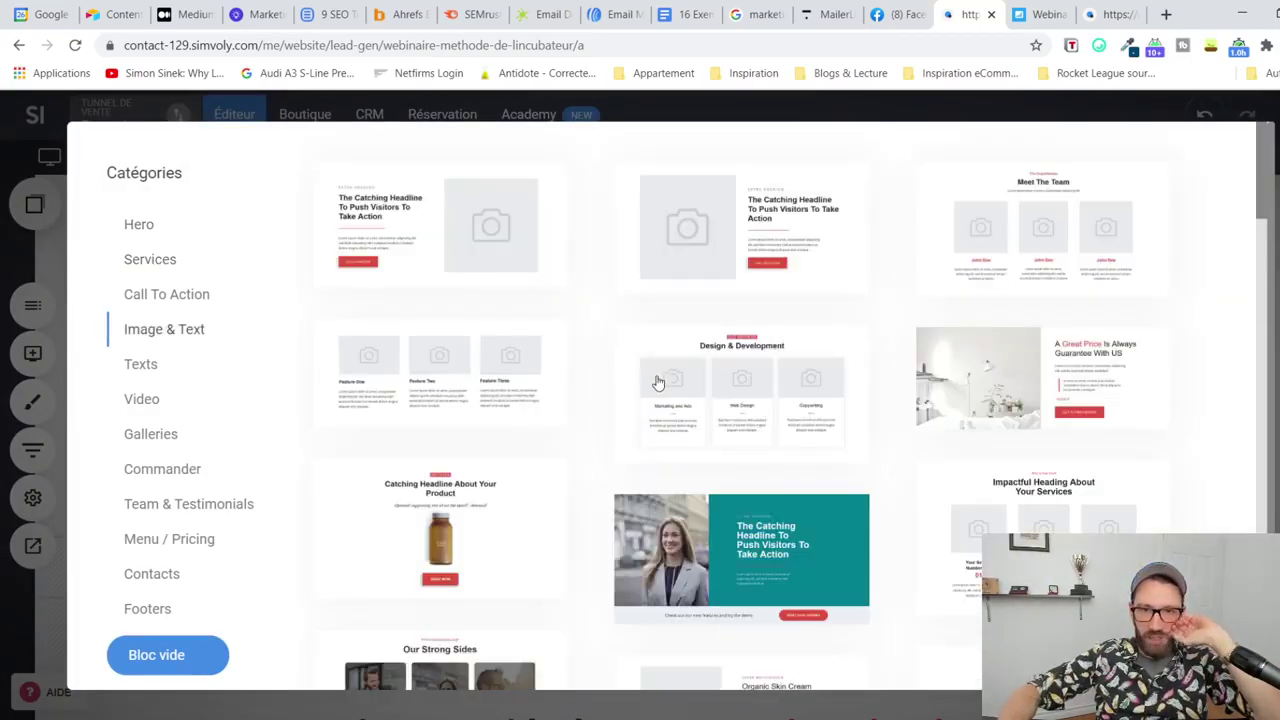
scroll(520, 372, "down", 4)
scroll(537, 386, "down", 6)
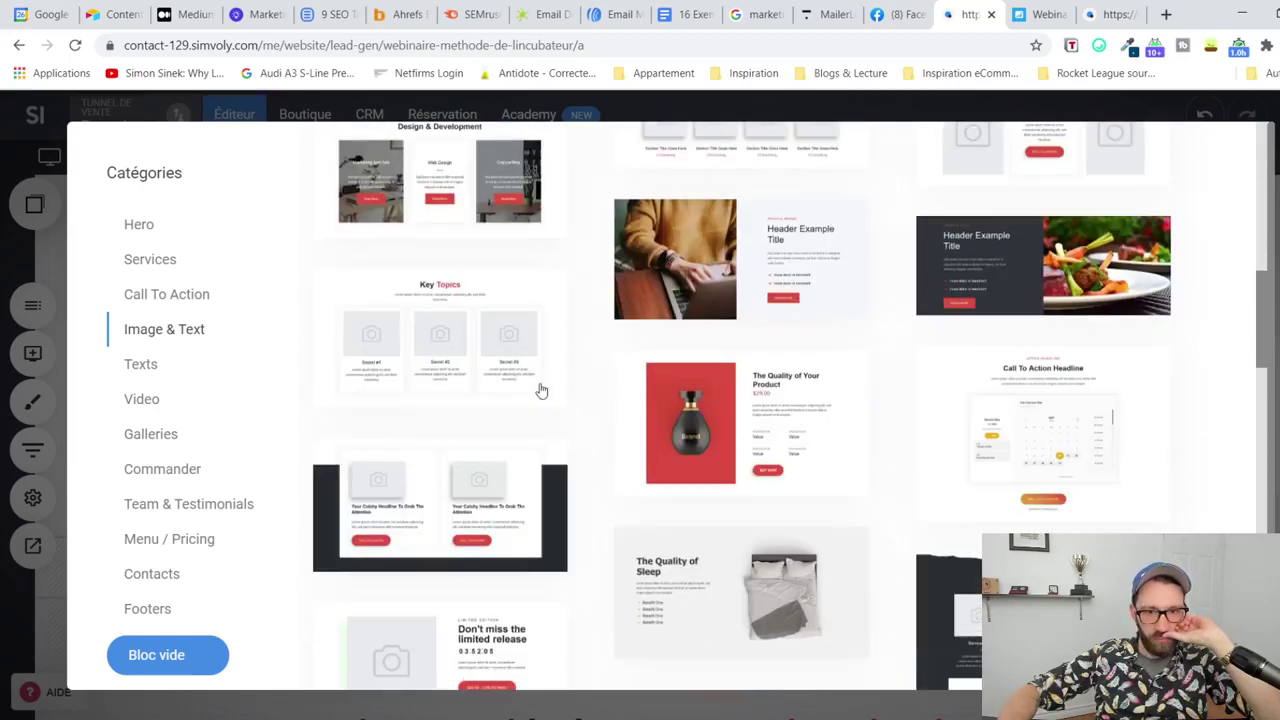
scroll(540, 390, "down", 5)
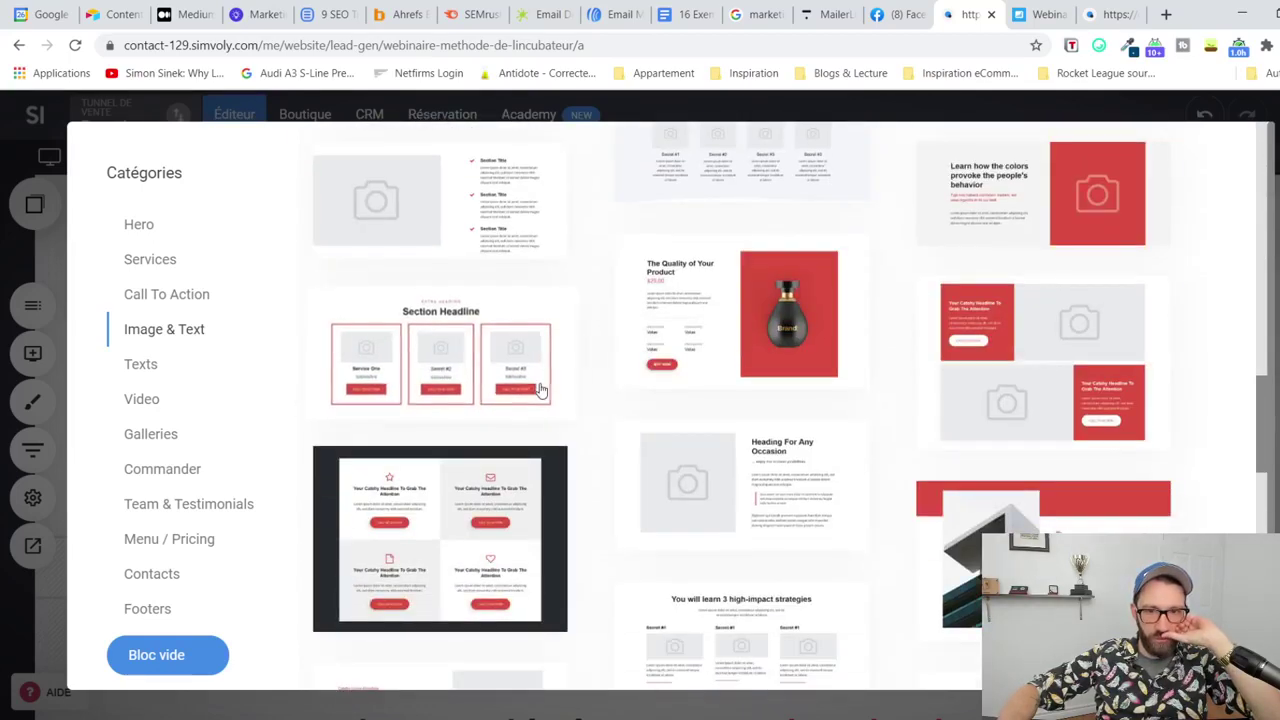
scroll(540, 390, "down", 4)
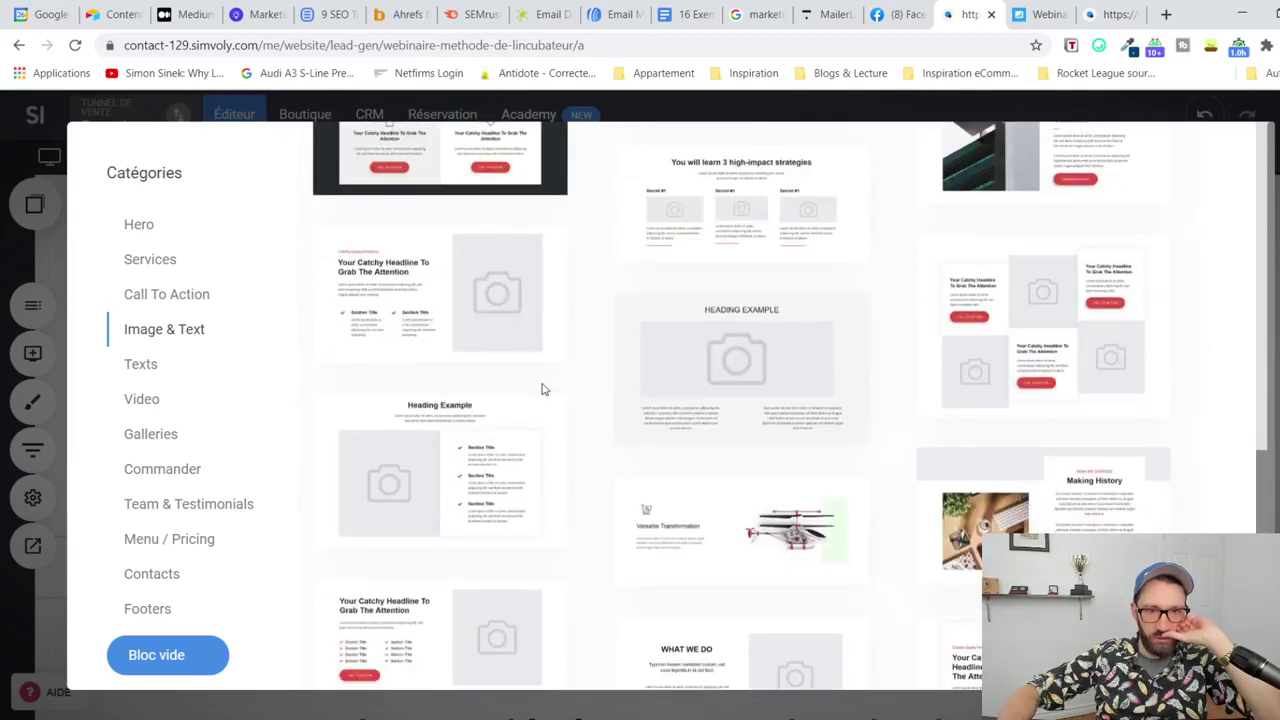
scroll(543, 391, "down", 2)
scroll(537, 403, "down", 3)
scroll(537, 403, "down", 3)
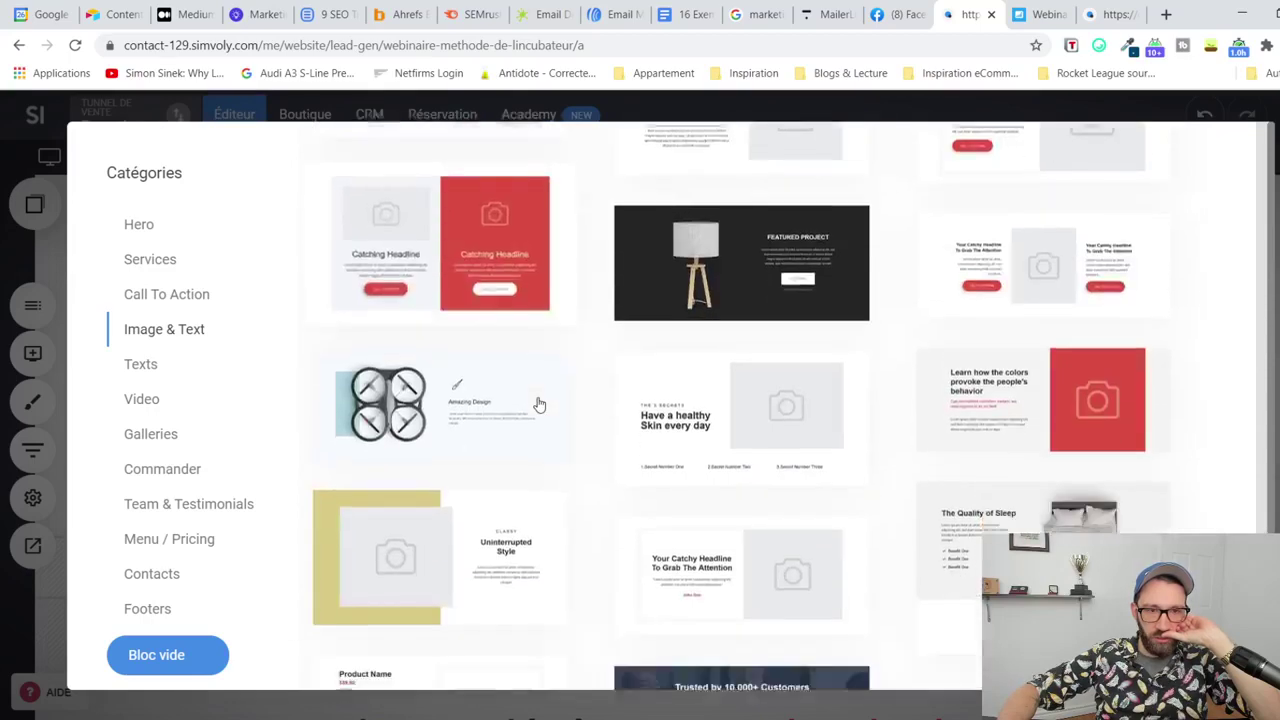
left_click(140, 364)
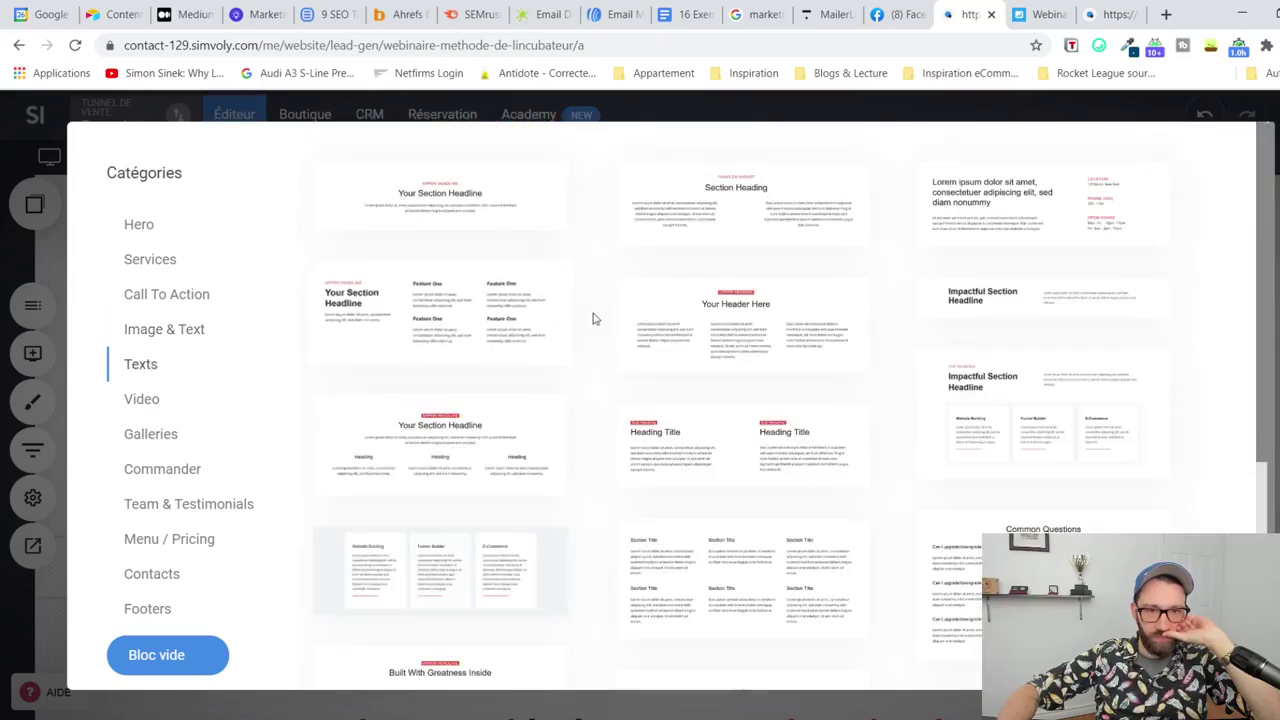
left_click(1022, 315)
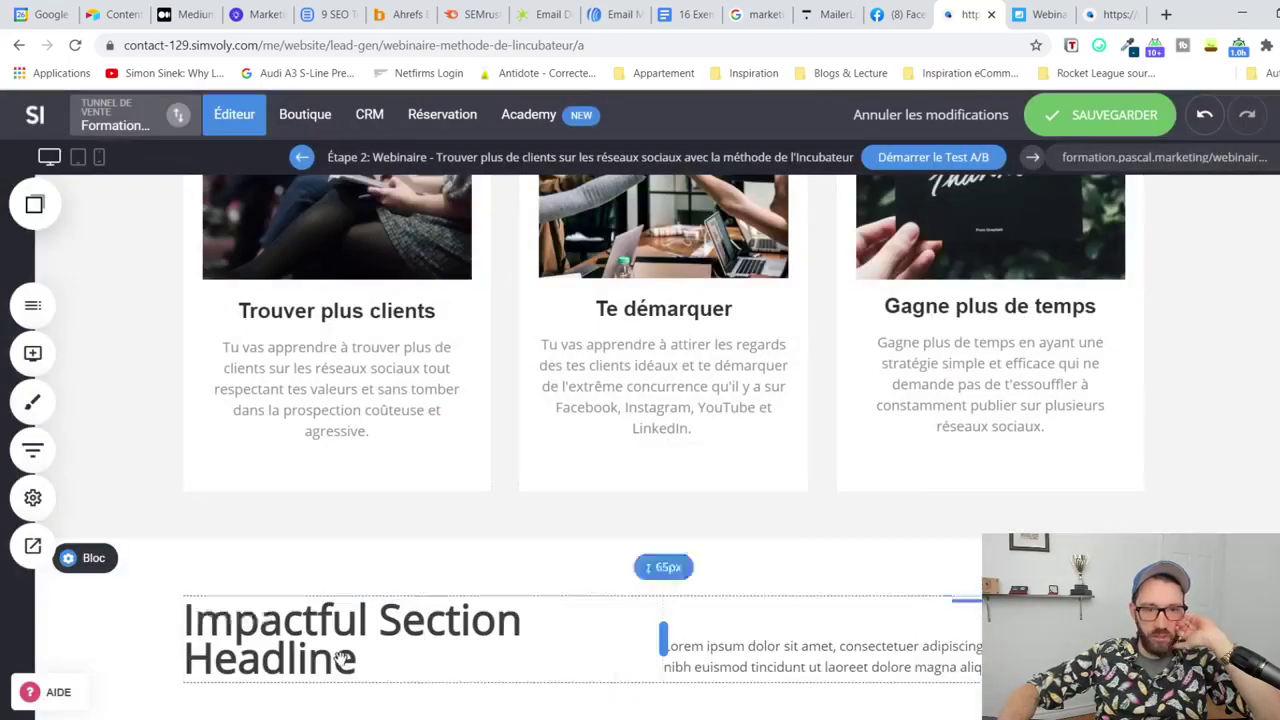
Step: Replace the new block's headline with "Qu'est-ce que la méthode de l'Incubateur?"
left_click(326, 630)
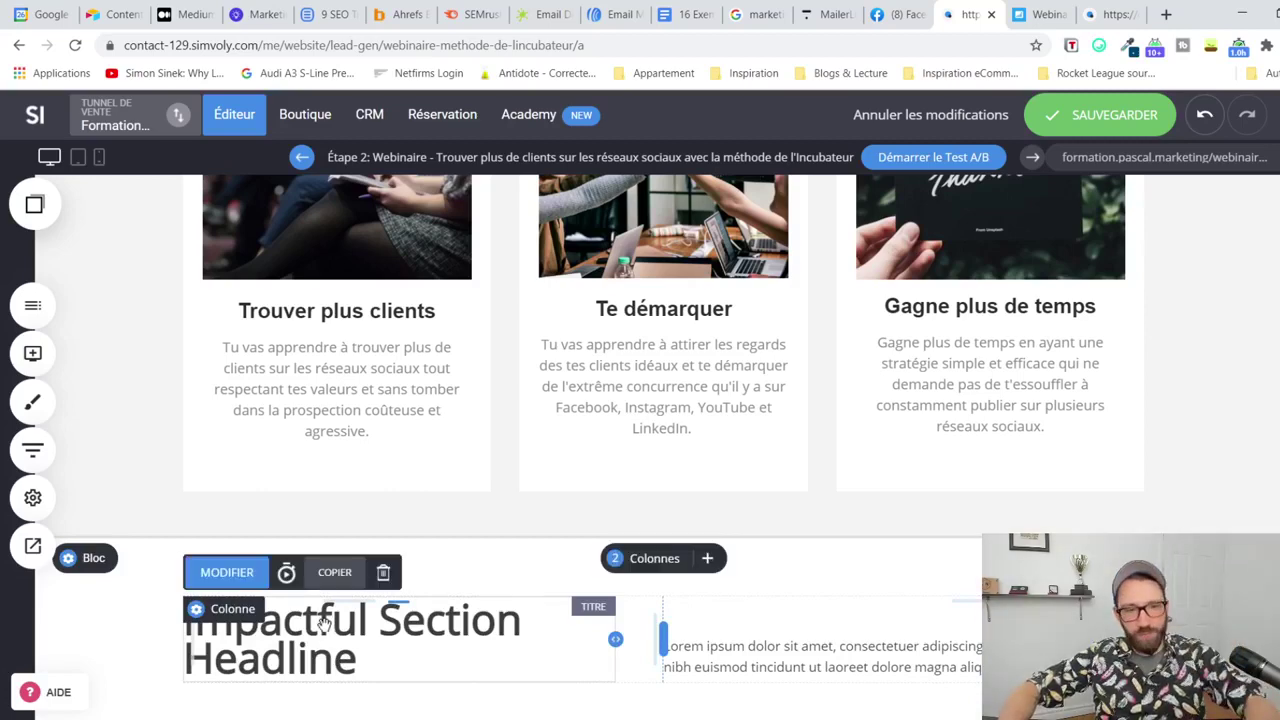
left_click(323, 622)
type("Qu'est-ce")
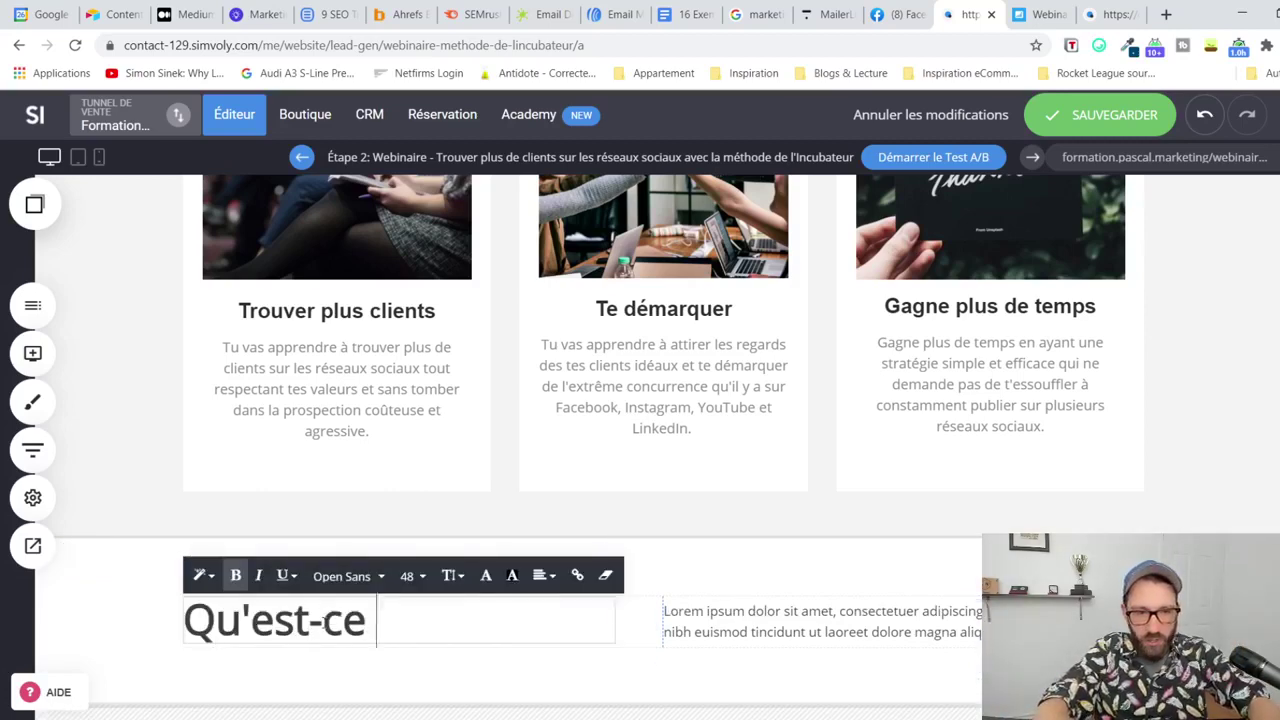
type(" que la méthode de")
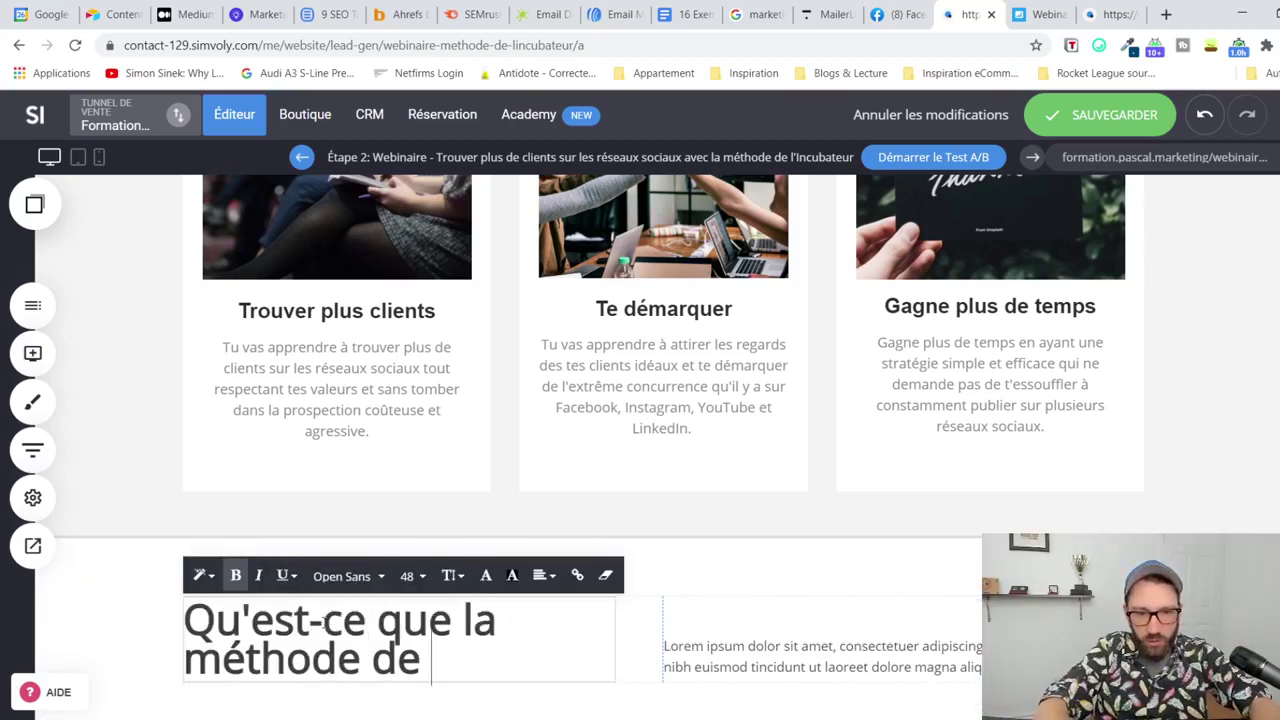
type(" l'Incubateur?")
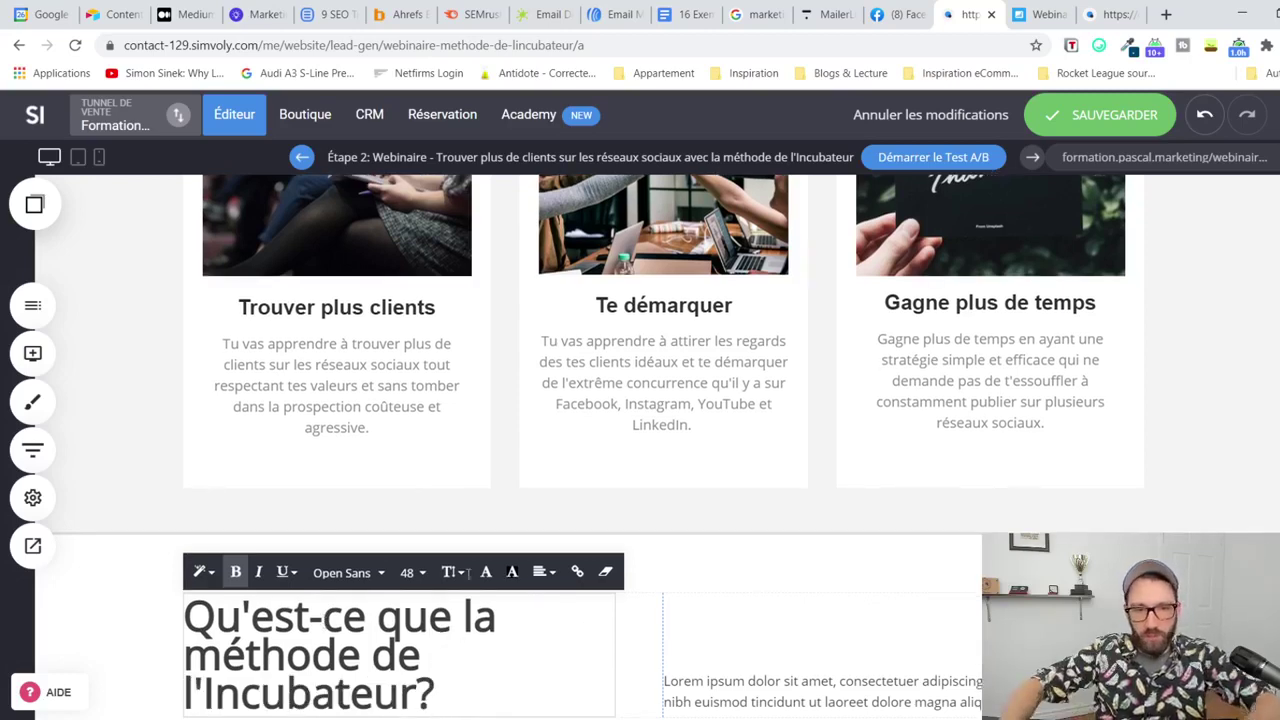
Step: Replace the placeholder paragraph beside the new headline with "La méthodes c'est la meilleure"
scroll(586, 534, "down", 2)
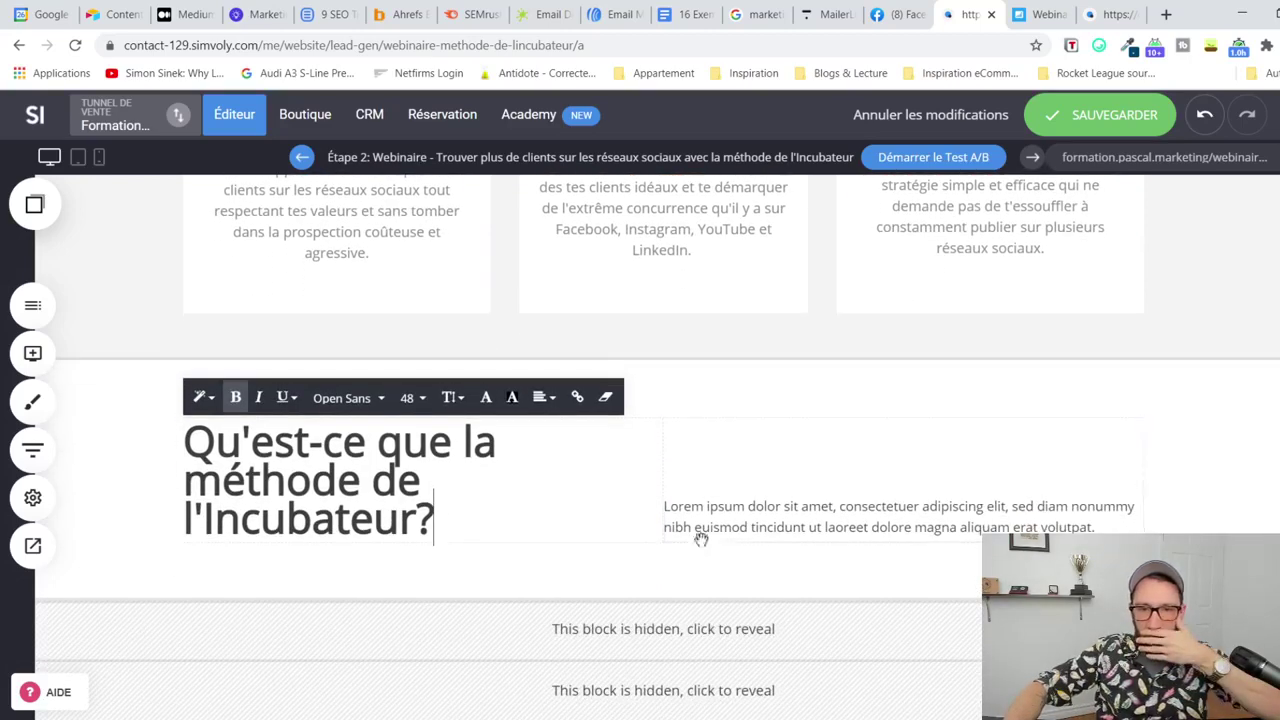
left_click(731, 499)
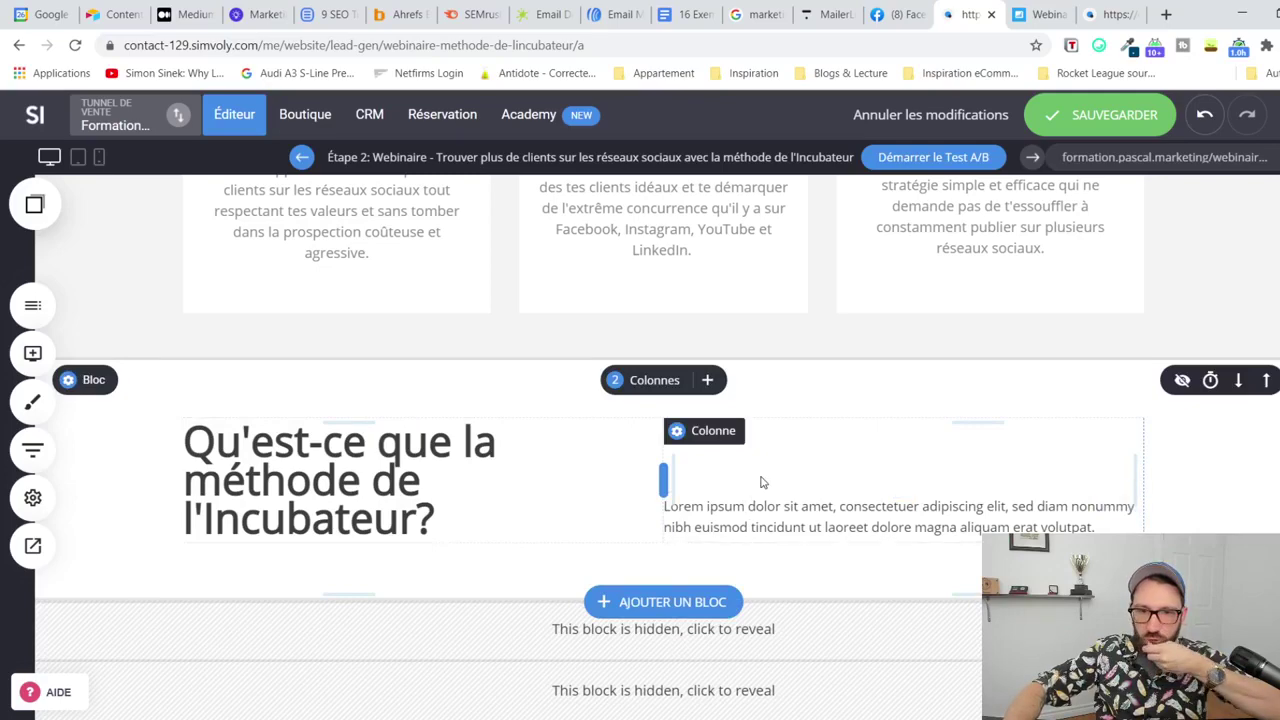
triple_click(918, 521)
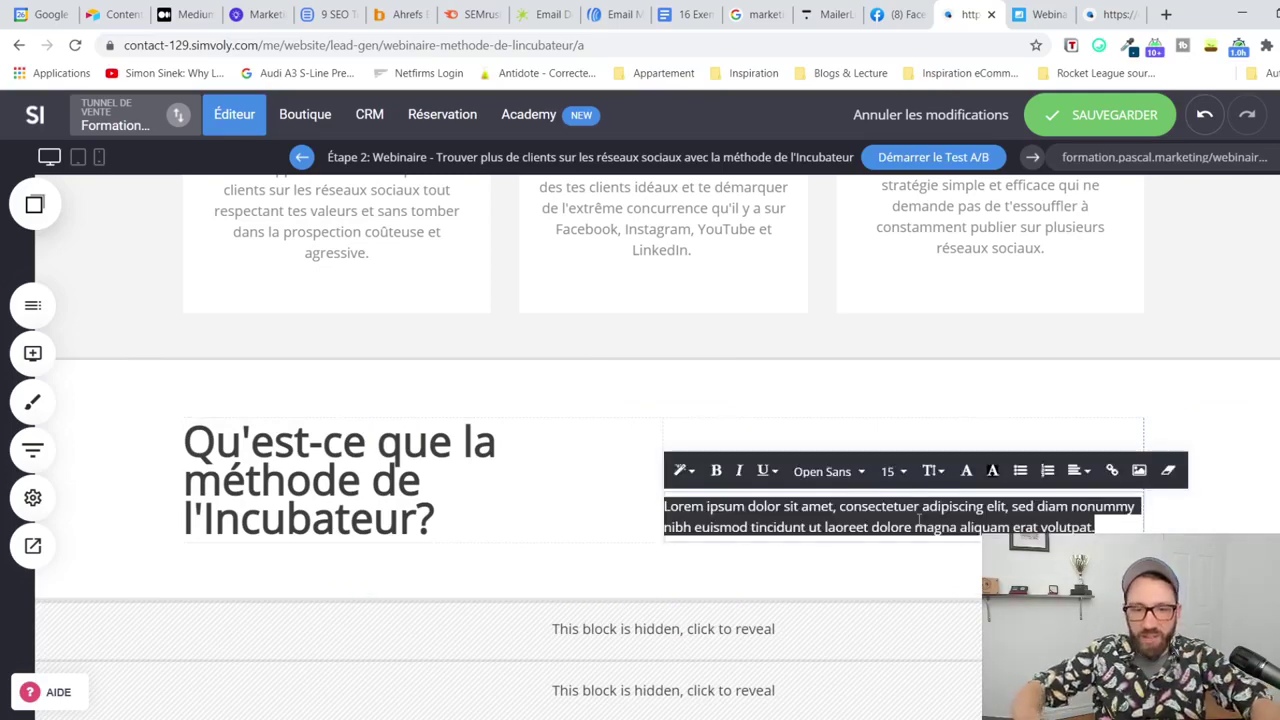
type("La ")
type("mét")
key("BackSpace")
type("éthodes c'est la")
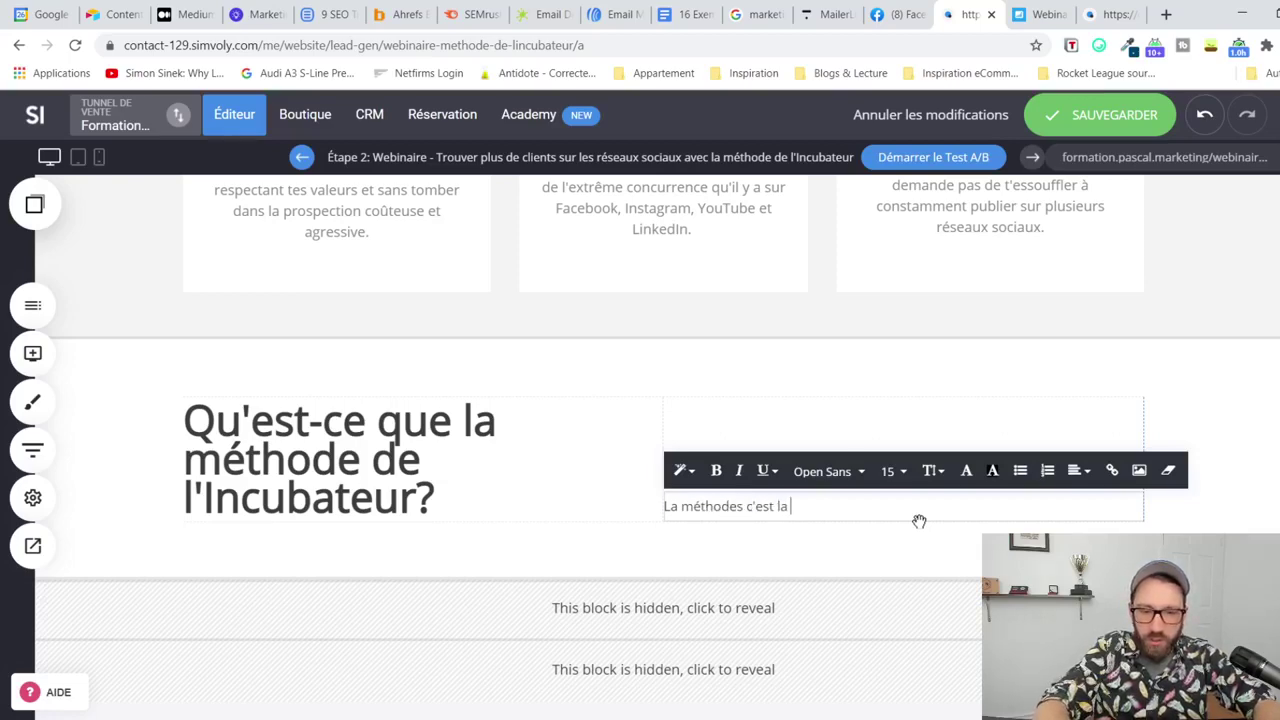
type(" meilleure")
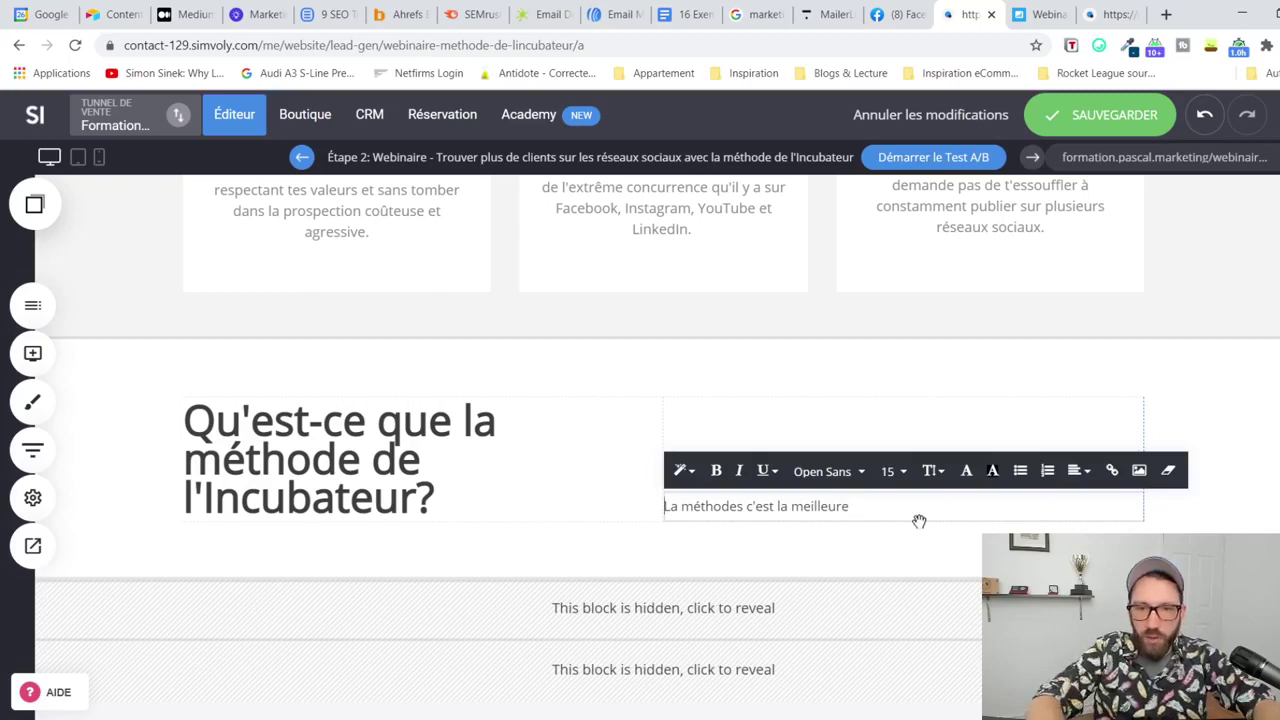
Step: Add the separate lines "Pain" and "Solution" above the paragraph and prefix its sentence with "Produit ="
scroll(919, 521, "up", 1)
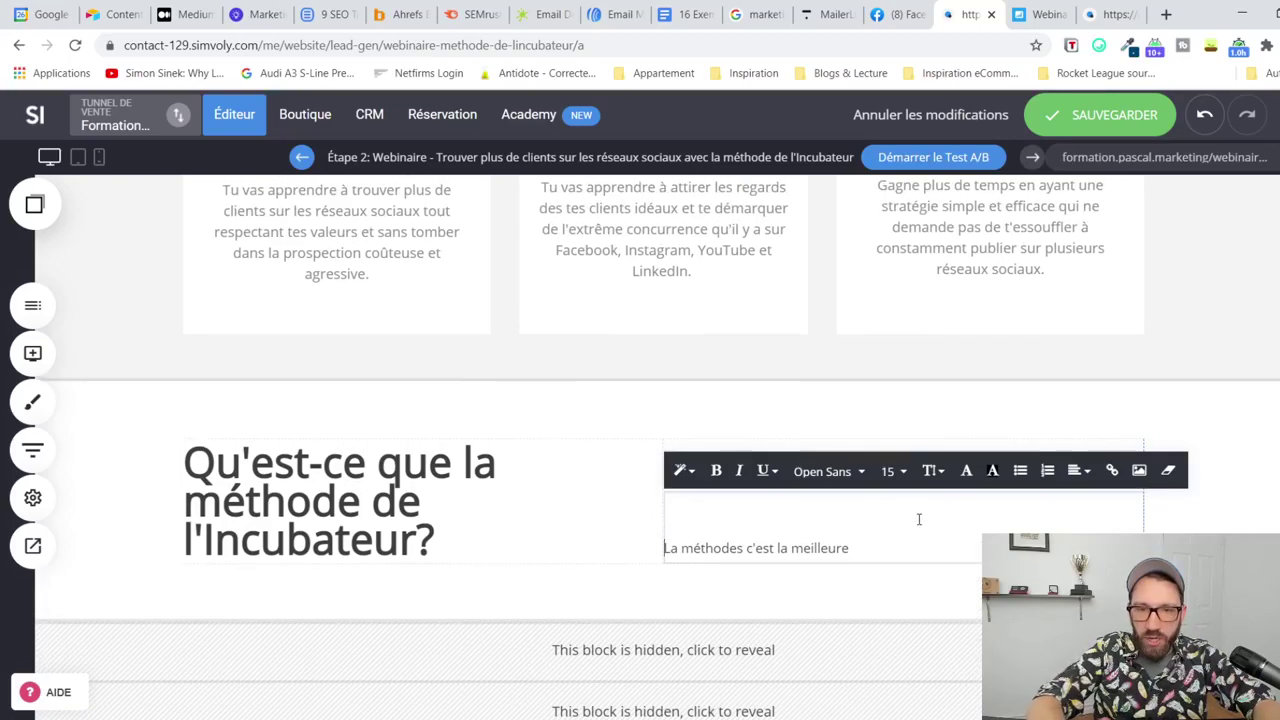
type("aine")
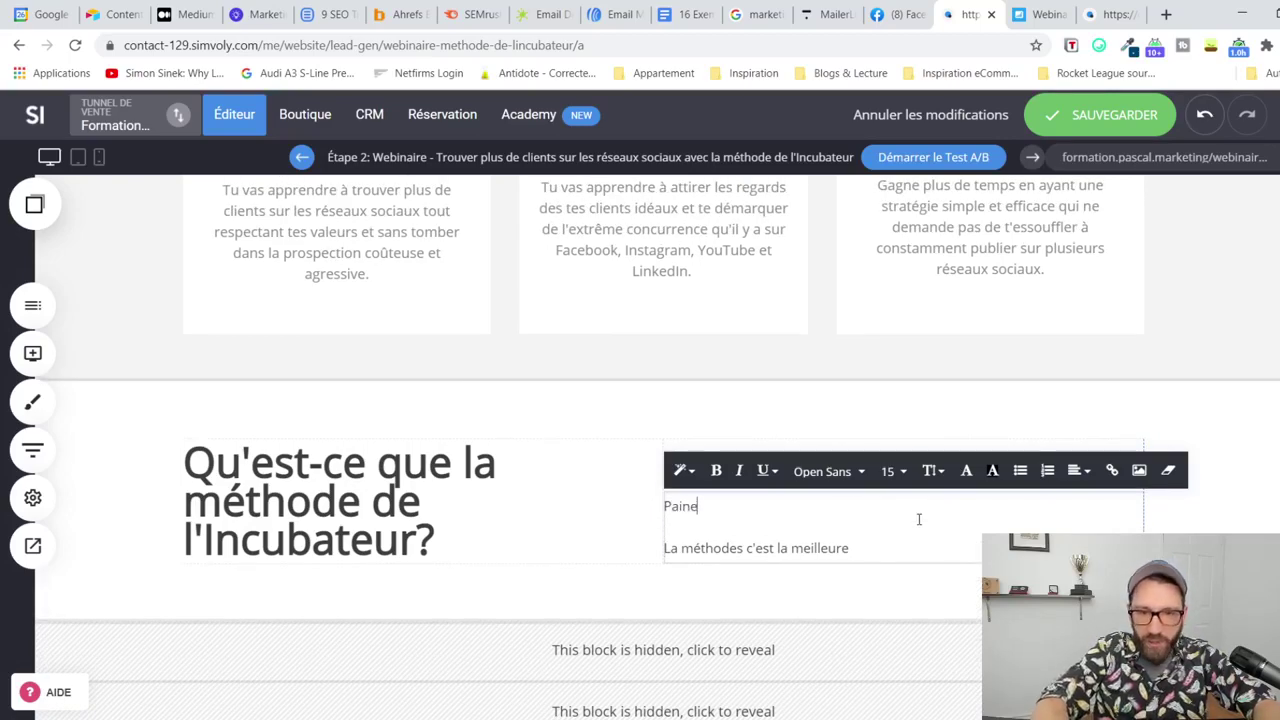
key("Return")
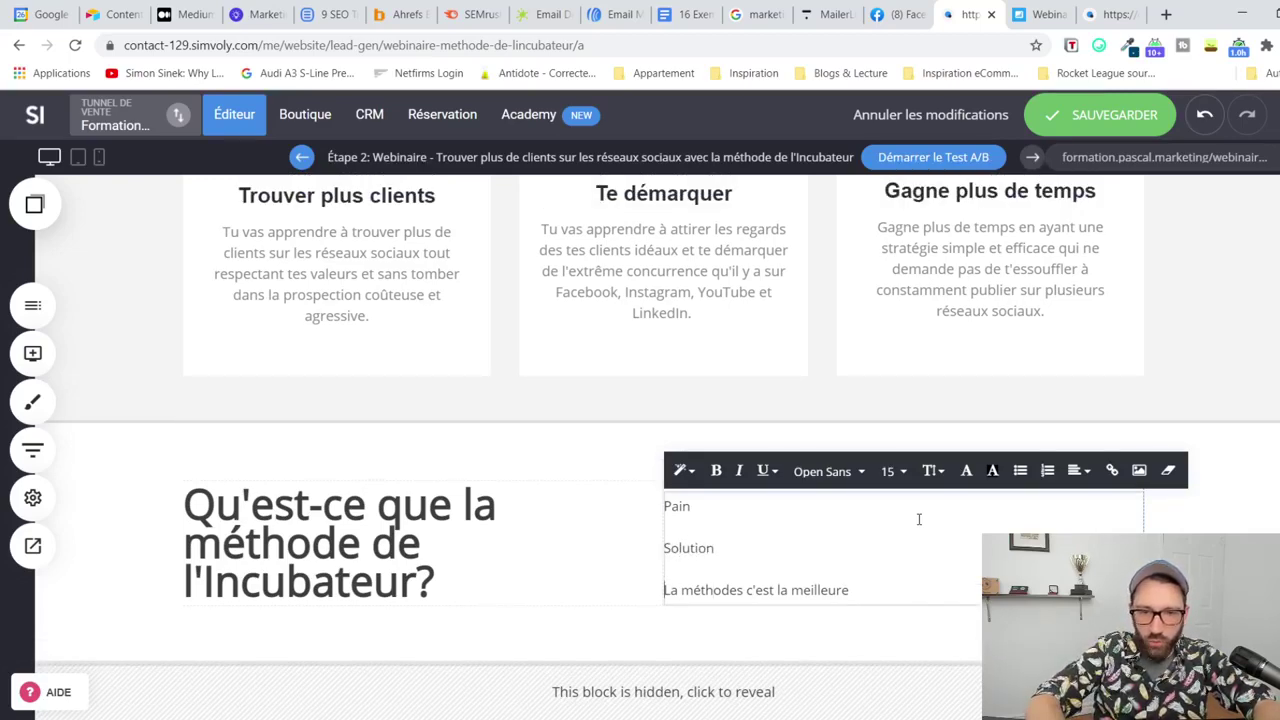
type("Produit =")
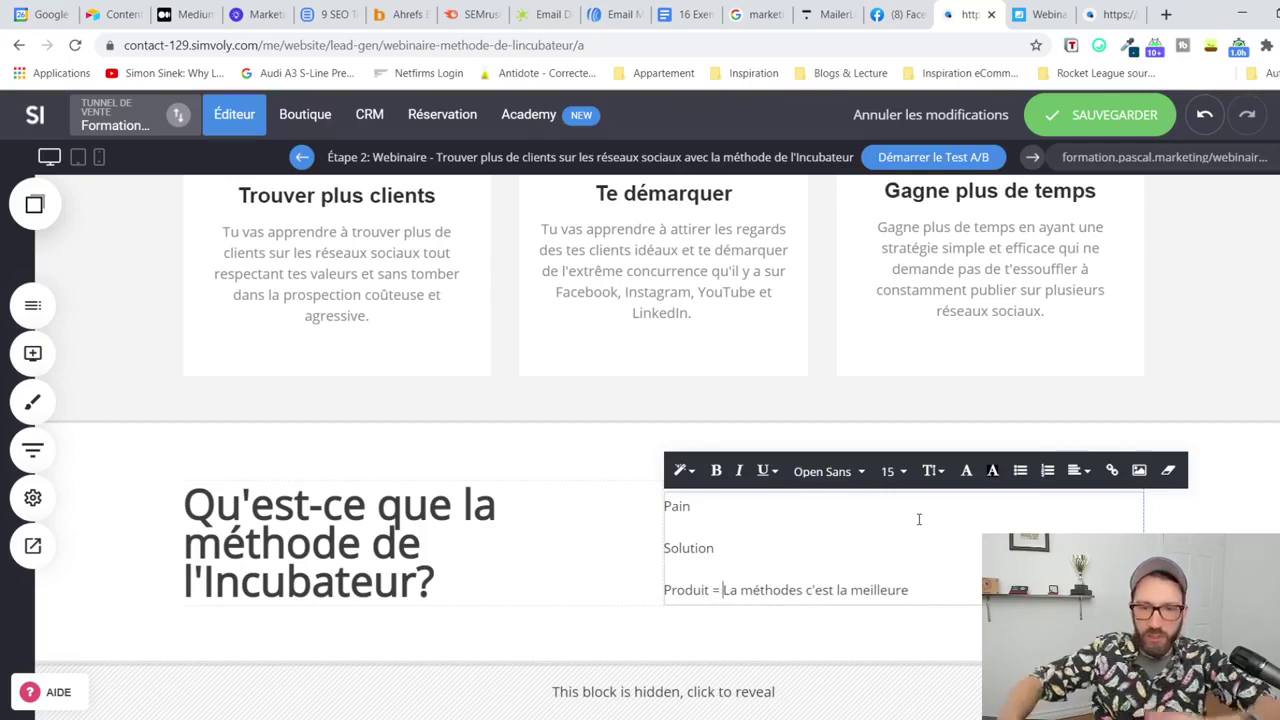
left_click(874, 373)
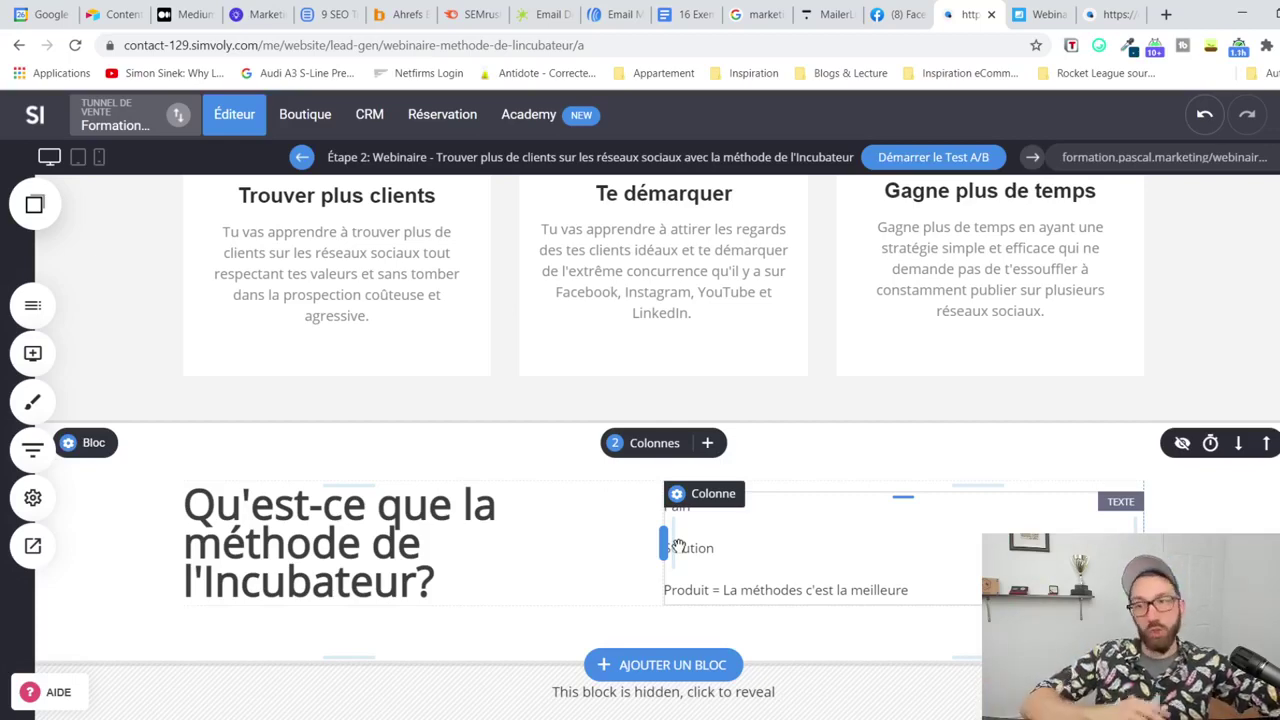
Step: Add a dash after "Pain" in the text beside the Incubateur method headline
left_click(762, 507)
double_click(764, 506)
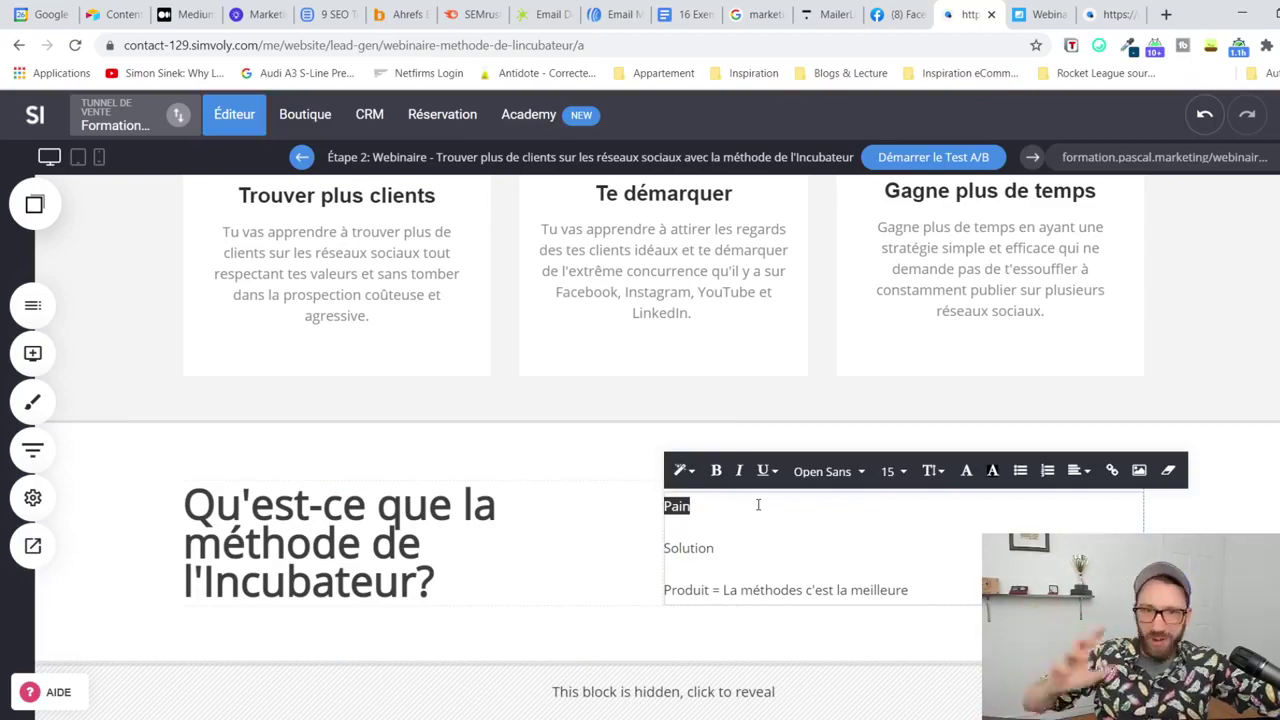
scroll(740, 470, "up", 15)
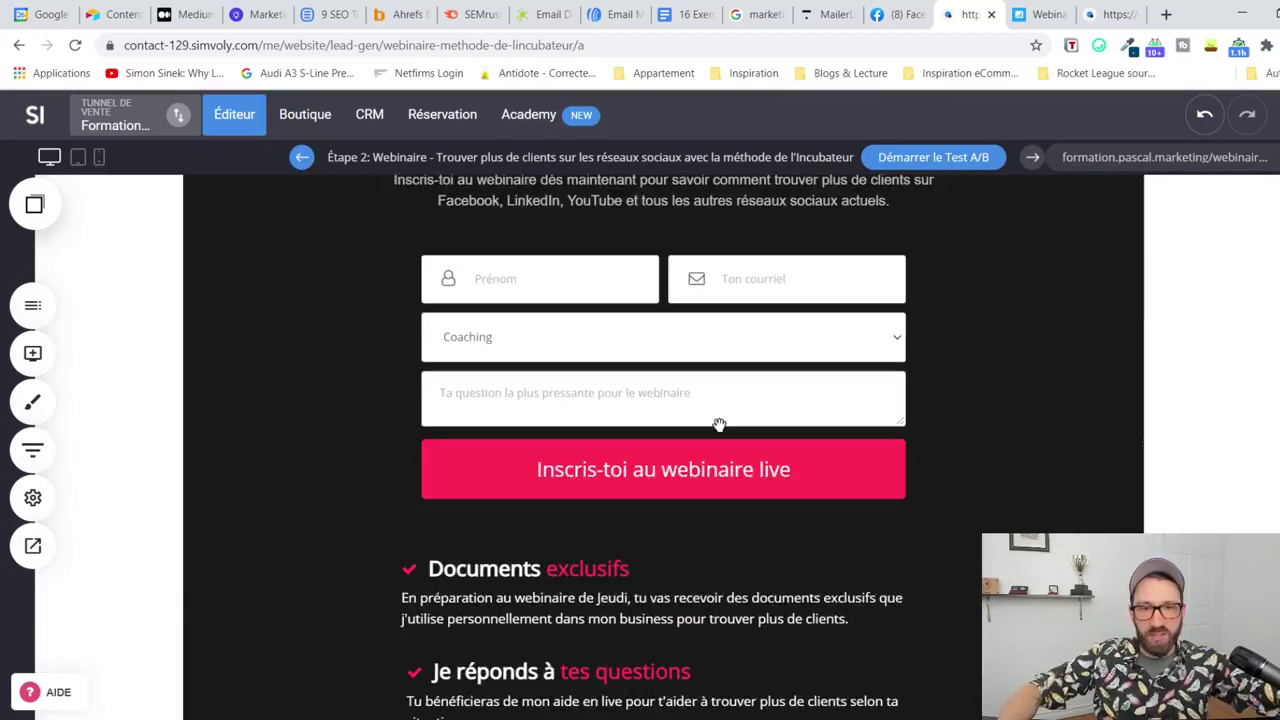
scroll(719, 424, "down", 10)
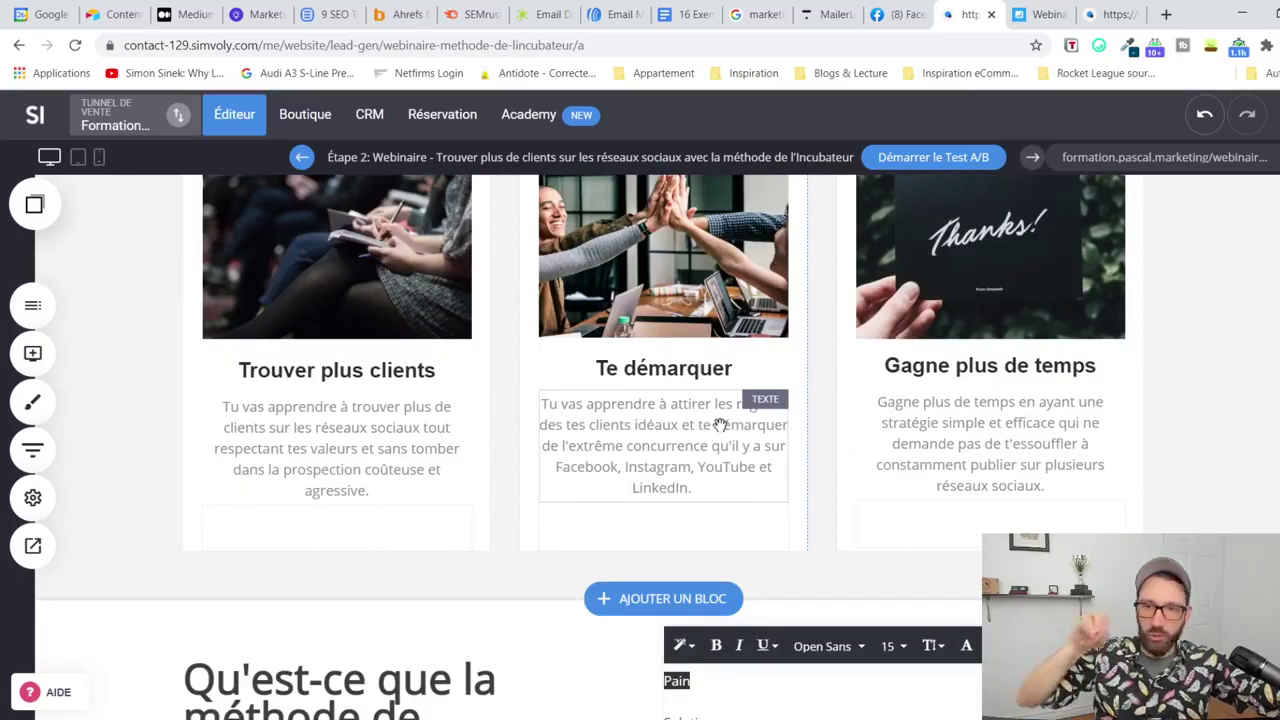
scroll(720, 424, "up", 2)
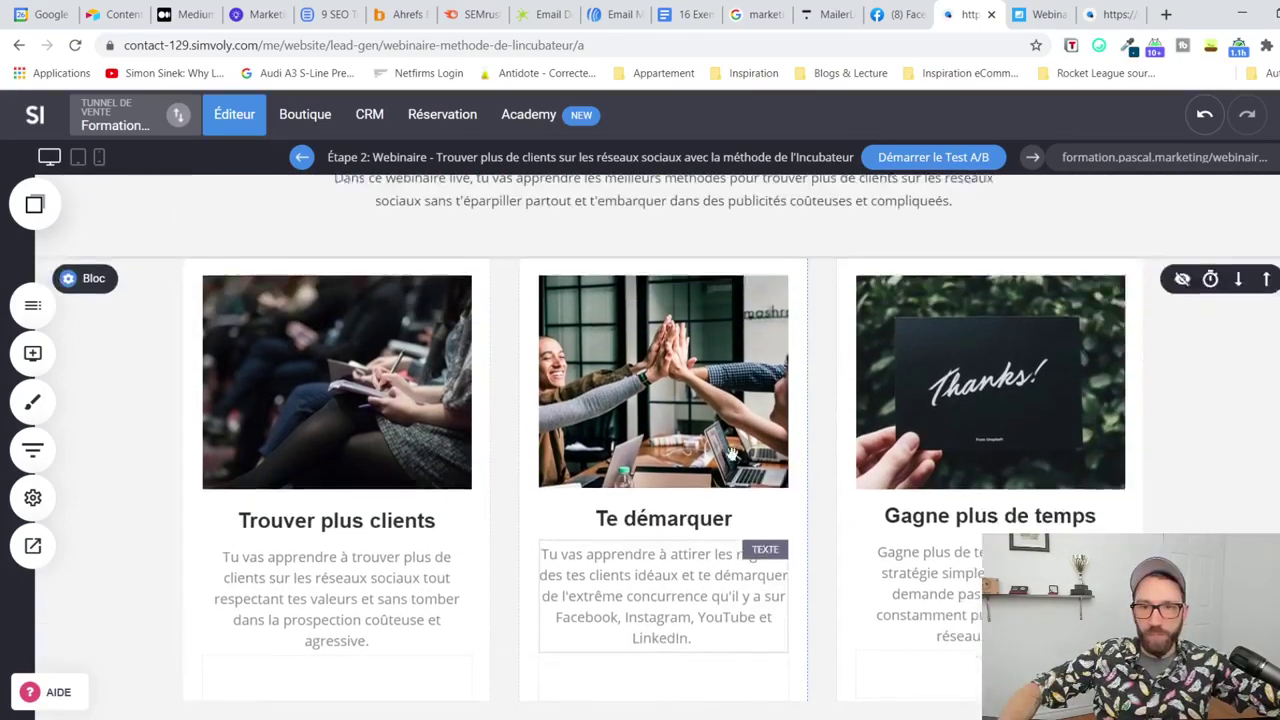
scroll(817, 402, "down", 5)
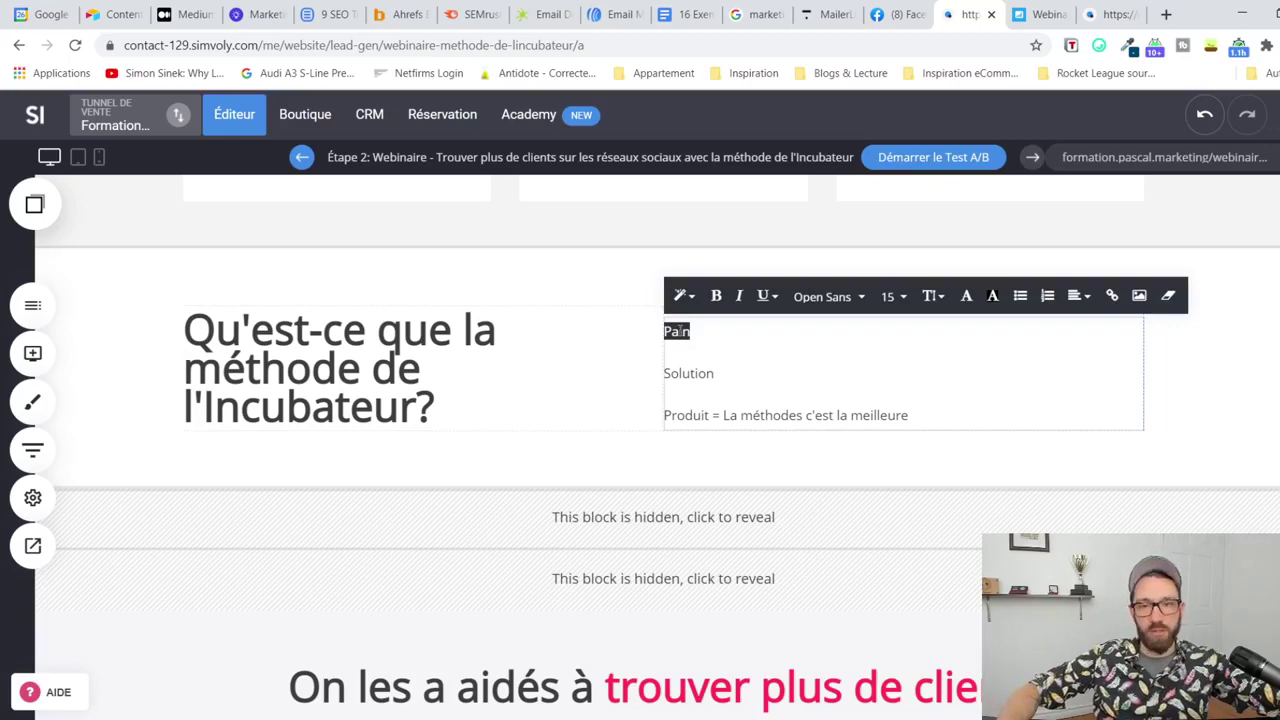
left_click(703, 337)
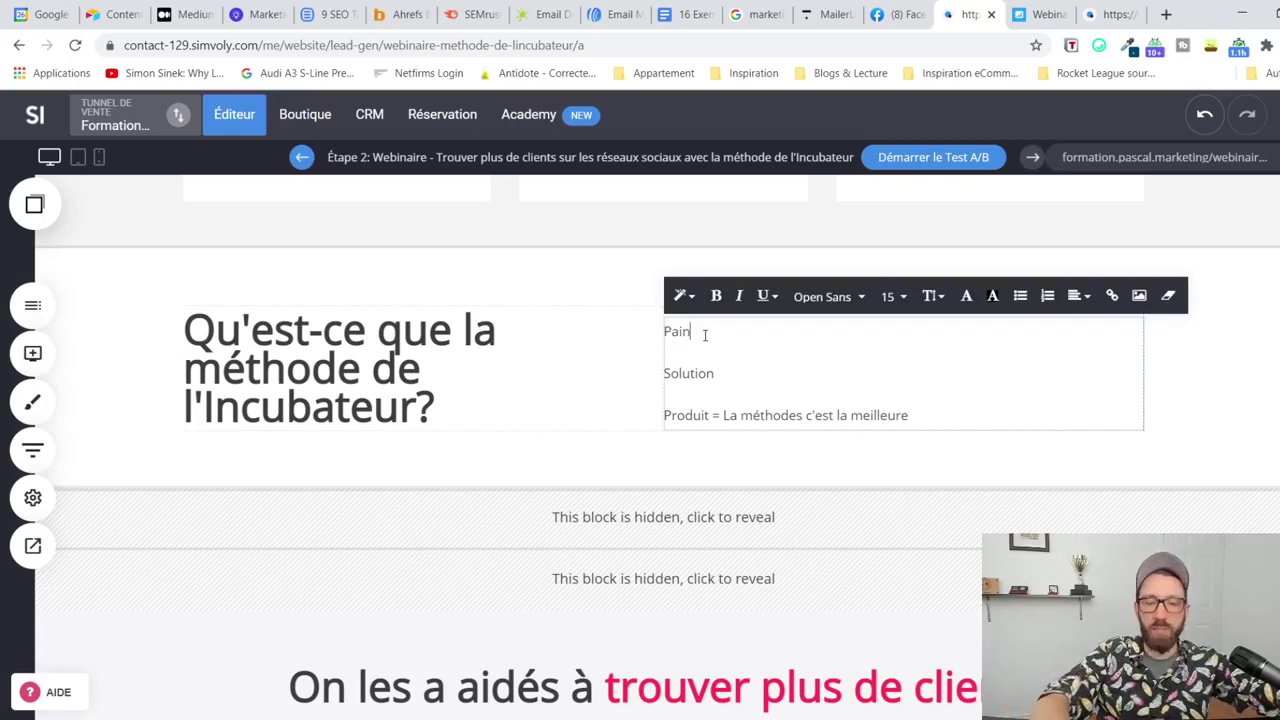
type("-")
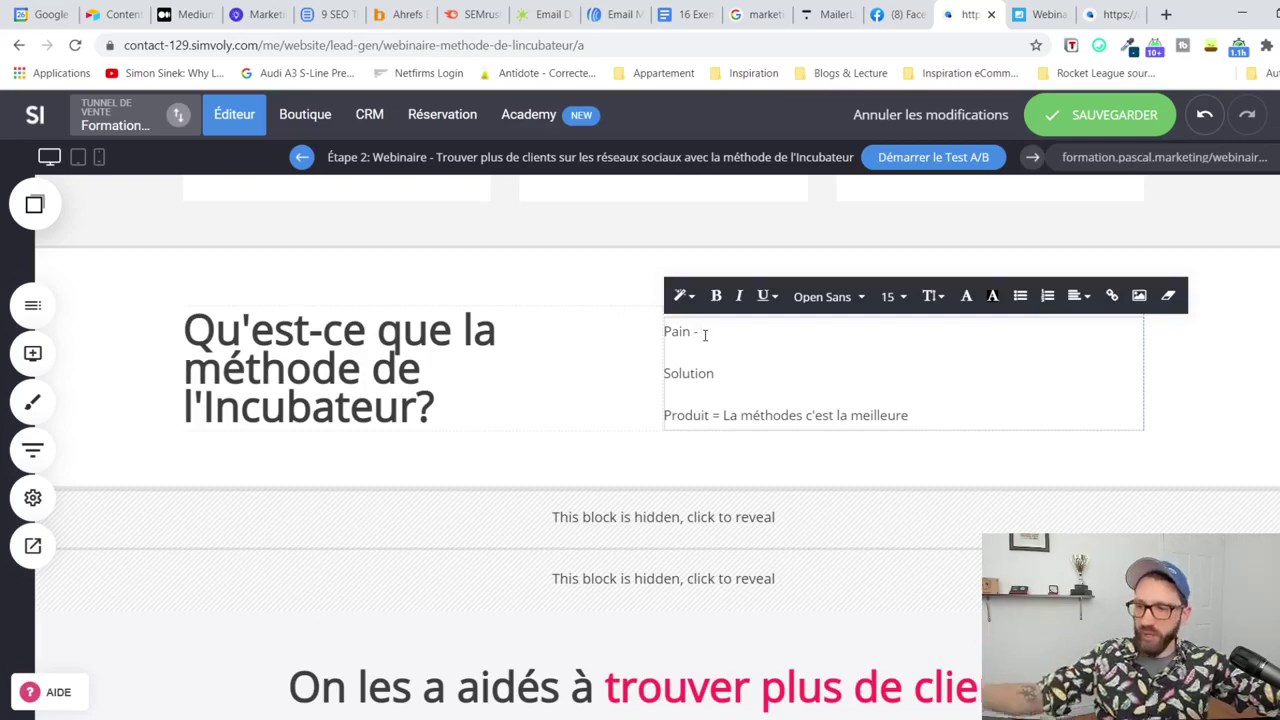
left_click(790, 375)
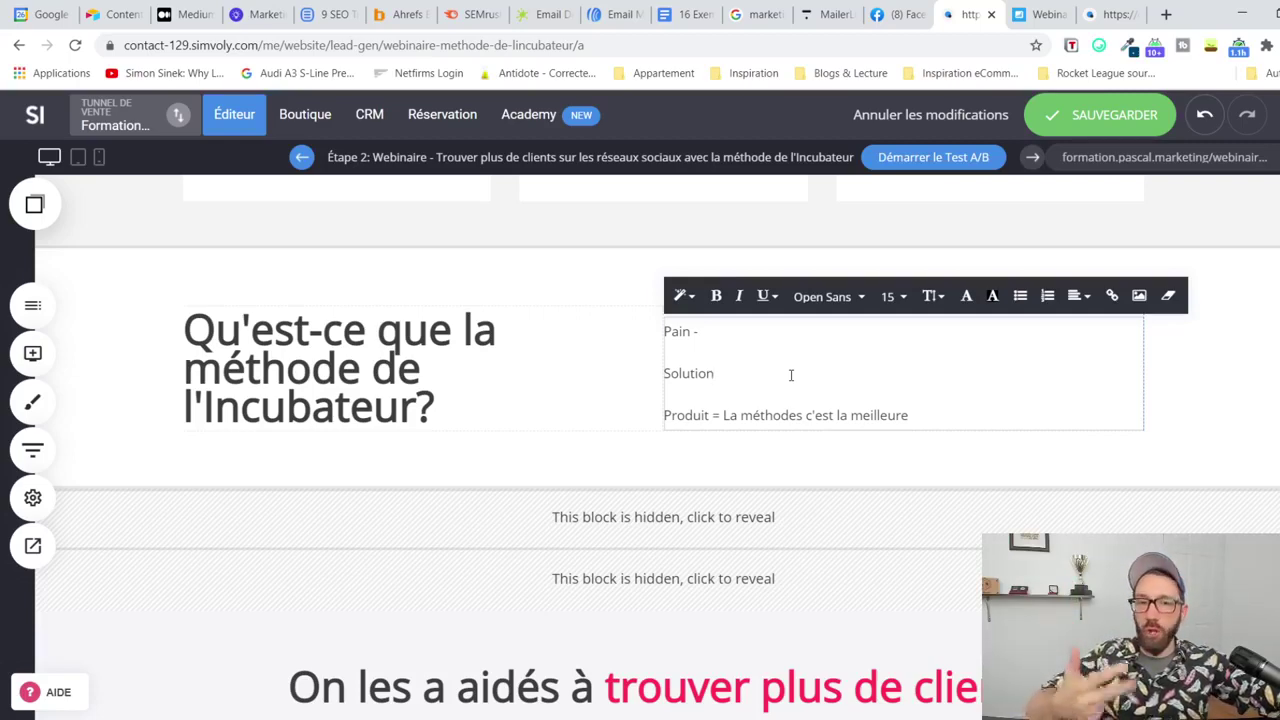
triple_click(846, 414)
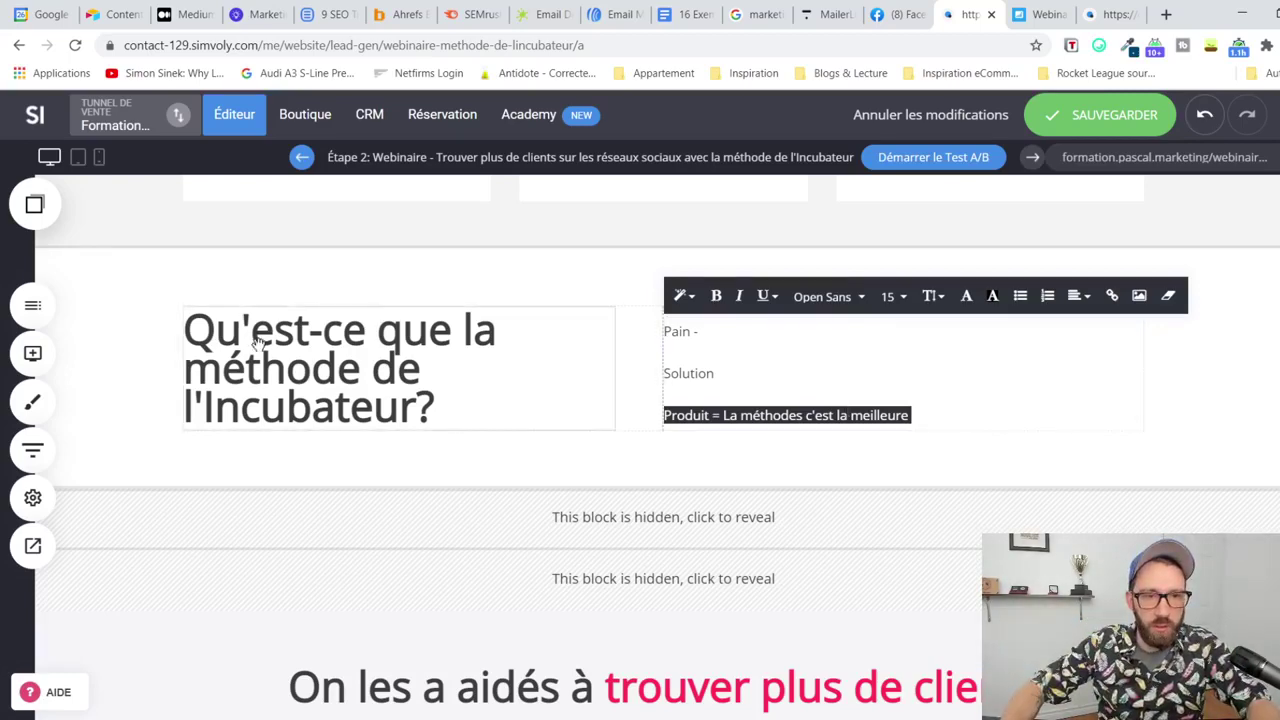
left_click(296, 370)
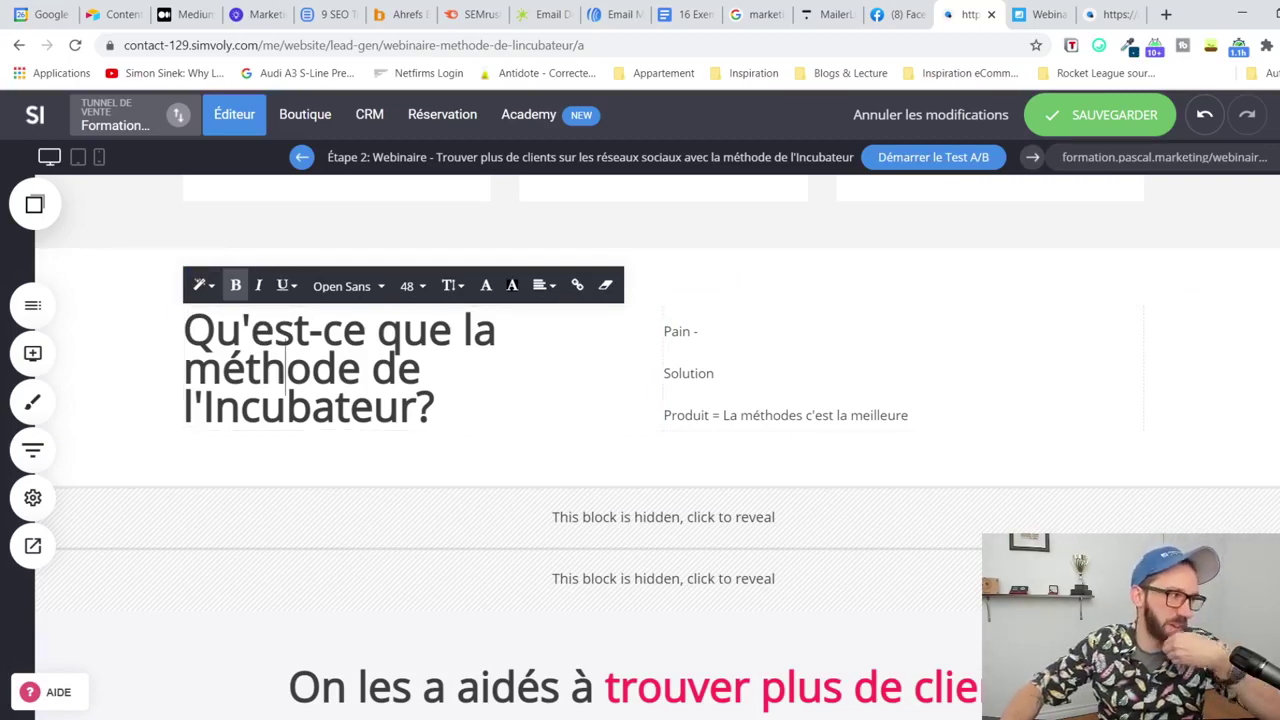
Step: Copy the hero's "S'inscrire au webinaire live" button and place the copy directly below the testimonials image
scroll(757, 480, "down", 10)
scroll(703, 514, "up", 3)
scroll(703, 502, "up", 8)
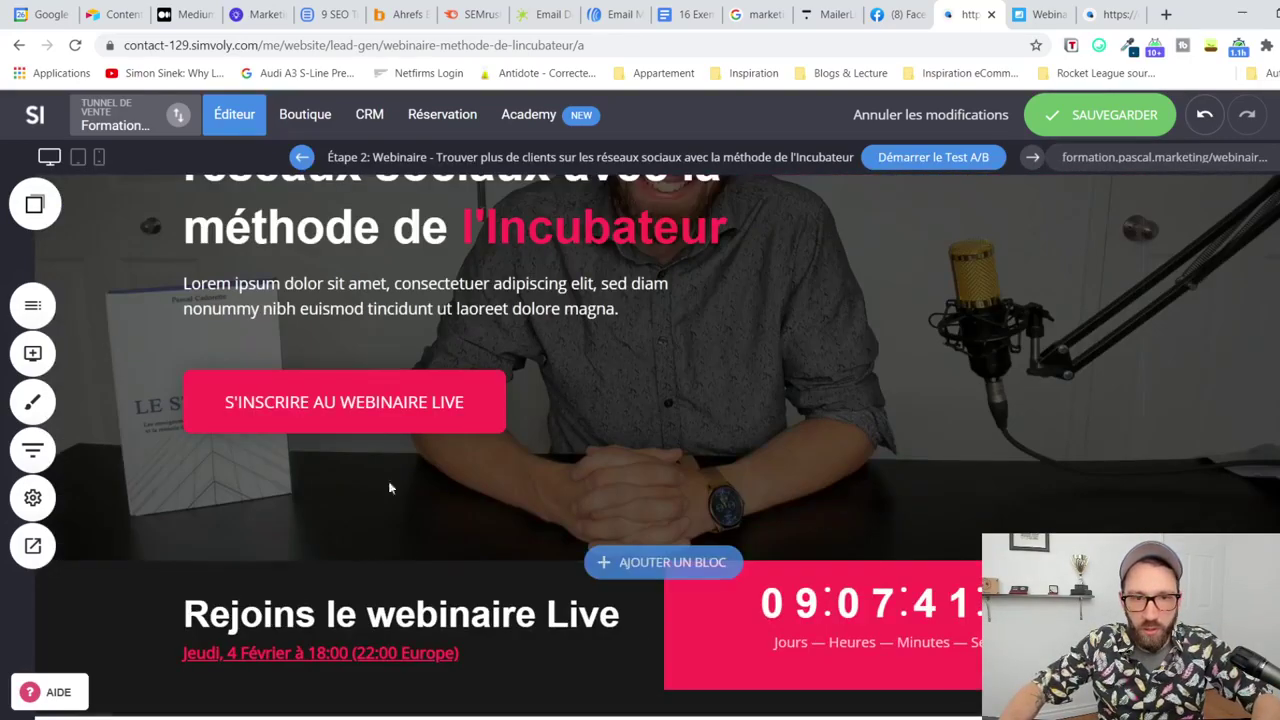
left_click(300, 393)
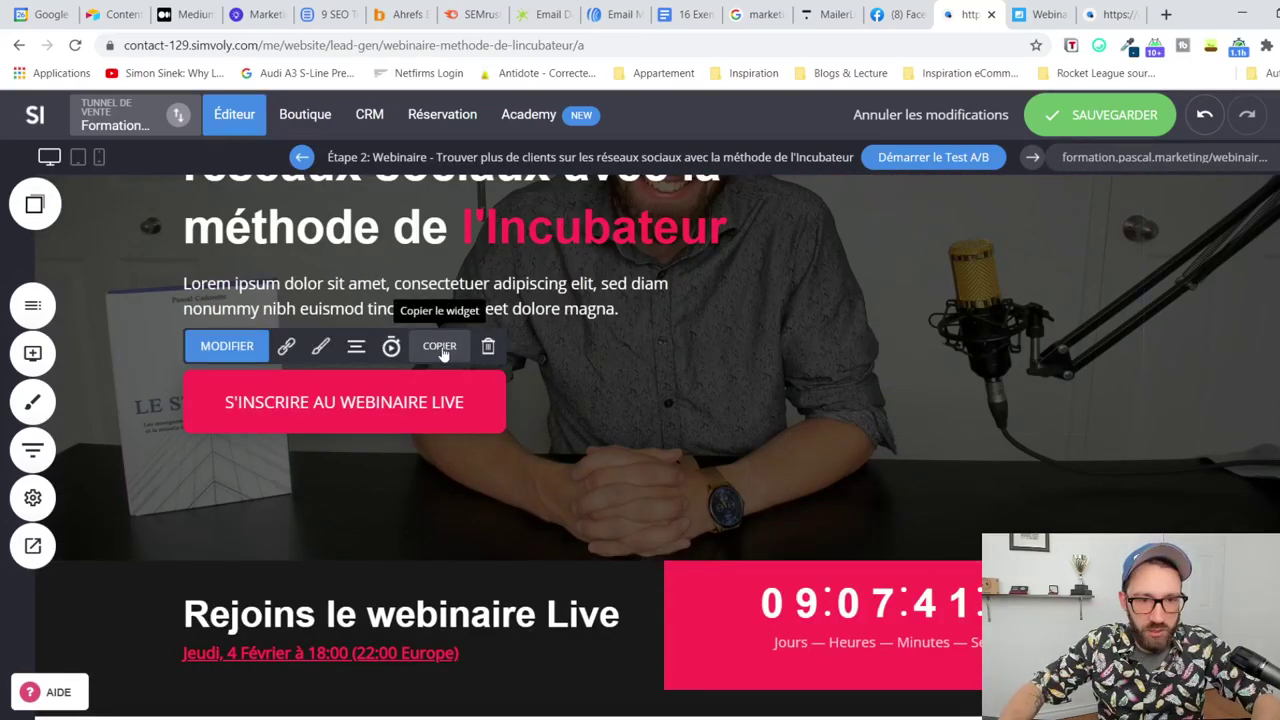
scroll(463, 477, "down", 7)
scroll(463, 477, "down", 10)
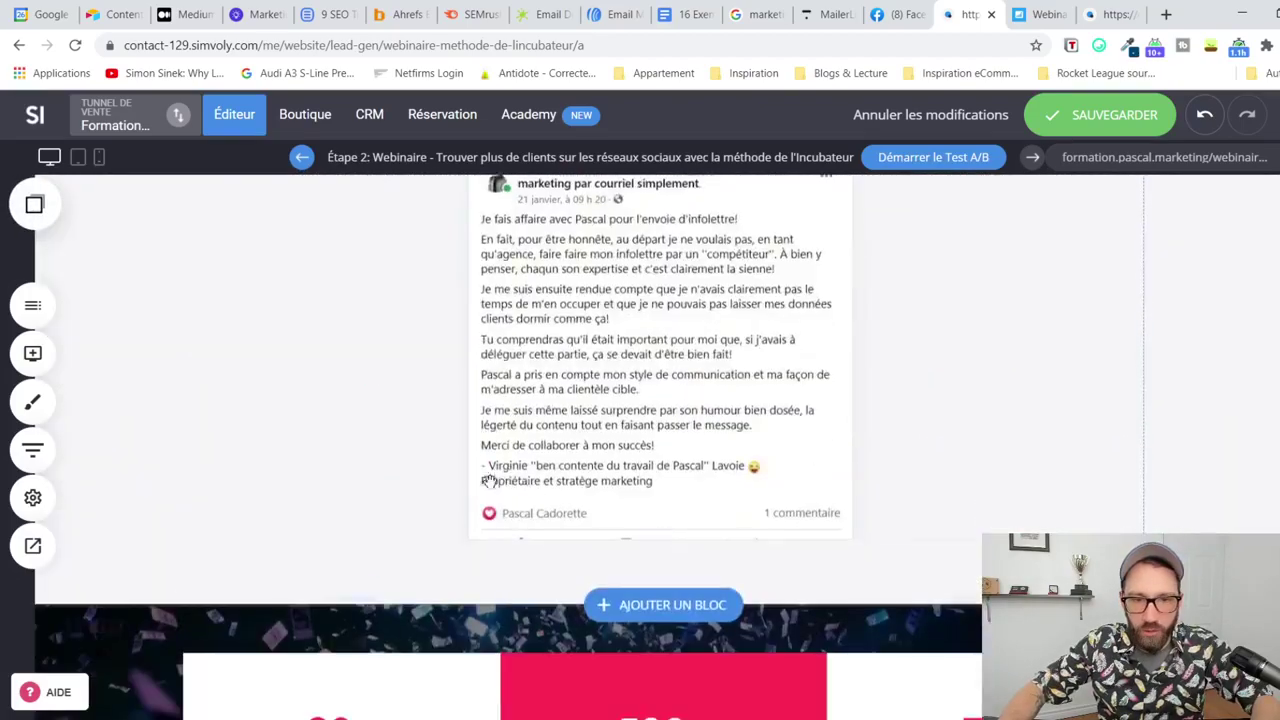
scroll(719, 470, "down", 3)
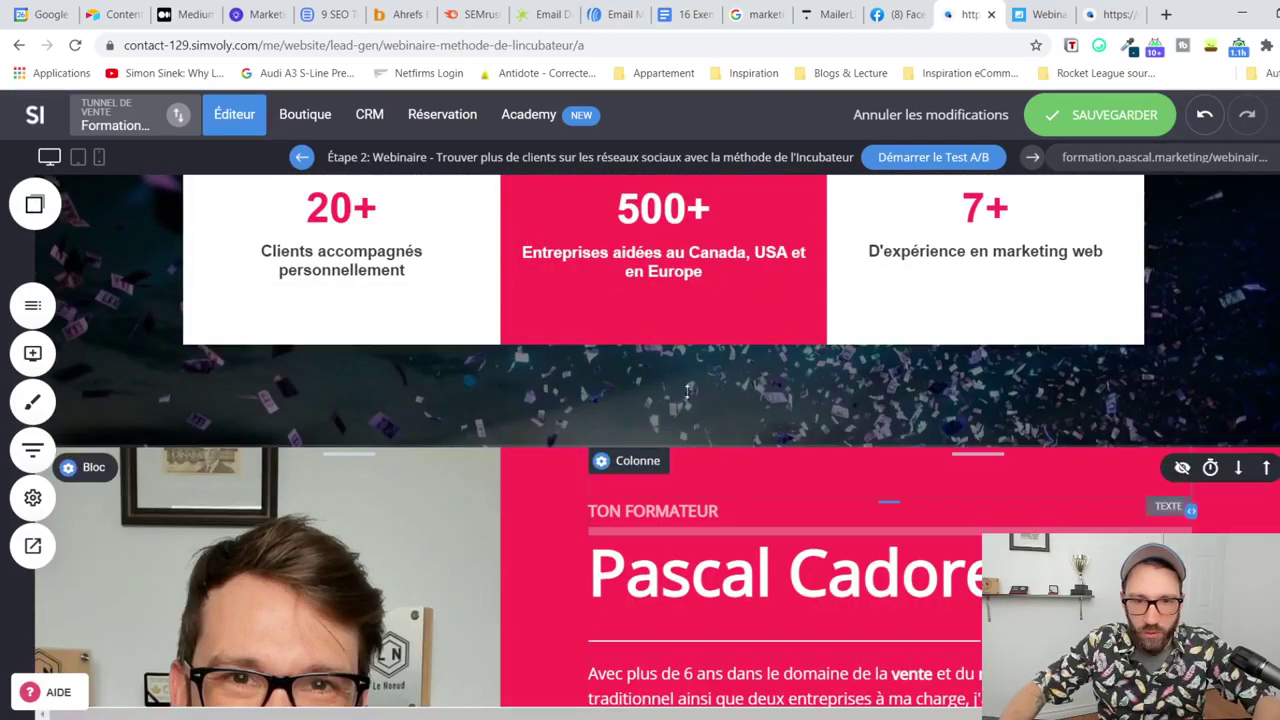
scroll(598, 393, "up", 1)
scroll(598, 393, "up", 3)
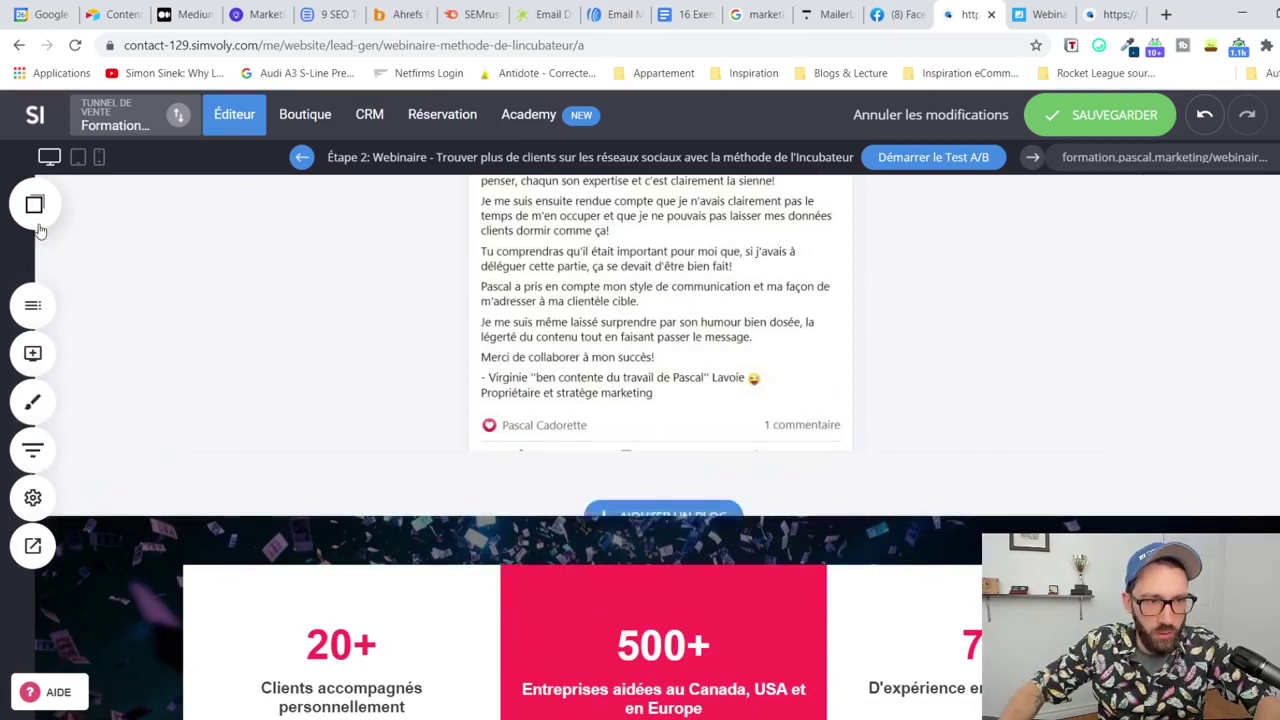
left_click(33, 353)
left_click_drag(120, 394, 641, 487)
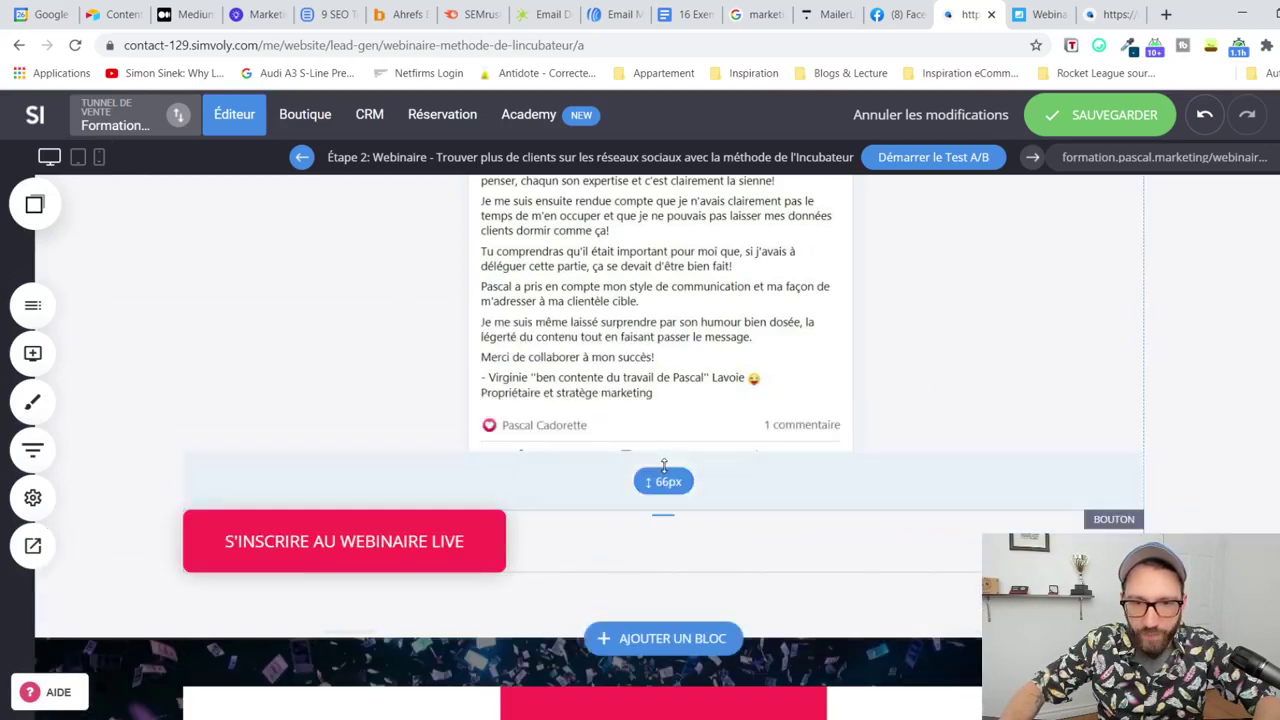
Step: Centre the registration button below the testimonials and save the page
left_click(460, 541)
left_click(356, 485)
left_click(392, 384)
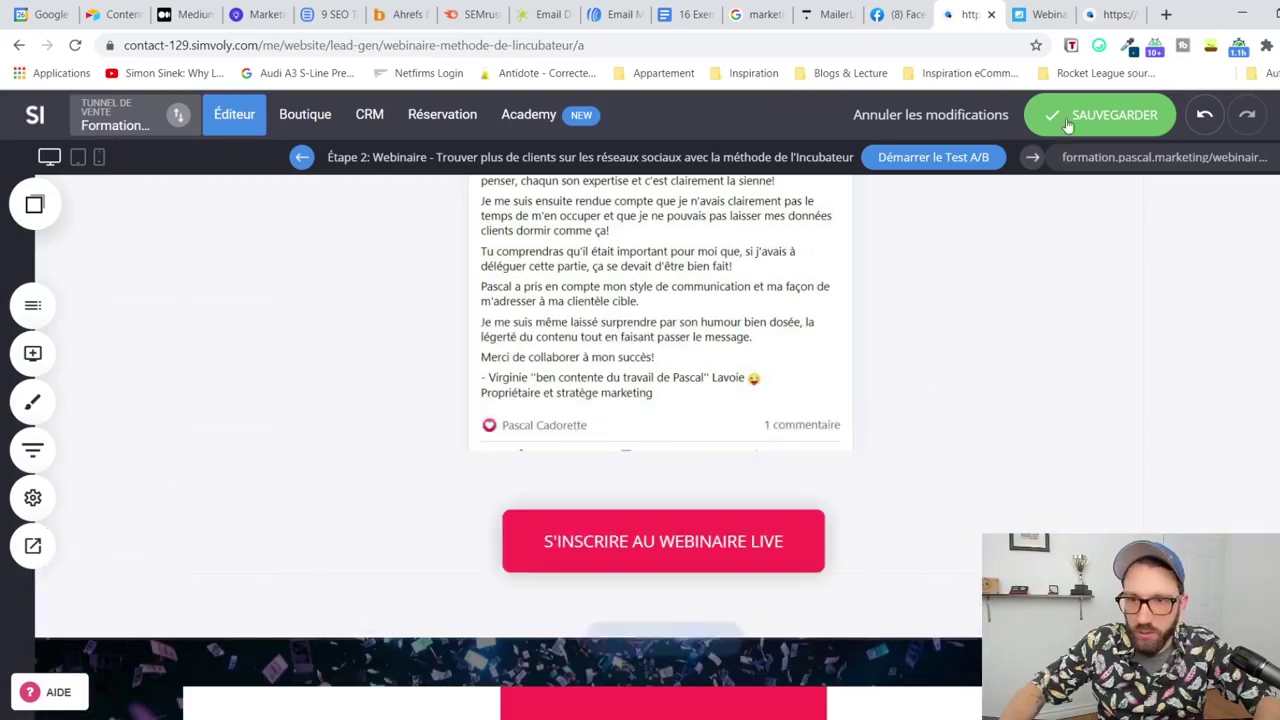
scroll(934, 466, "down", 10)
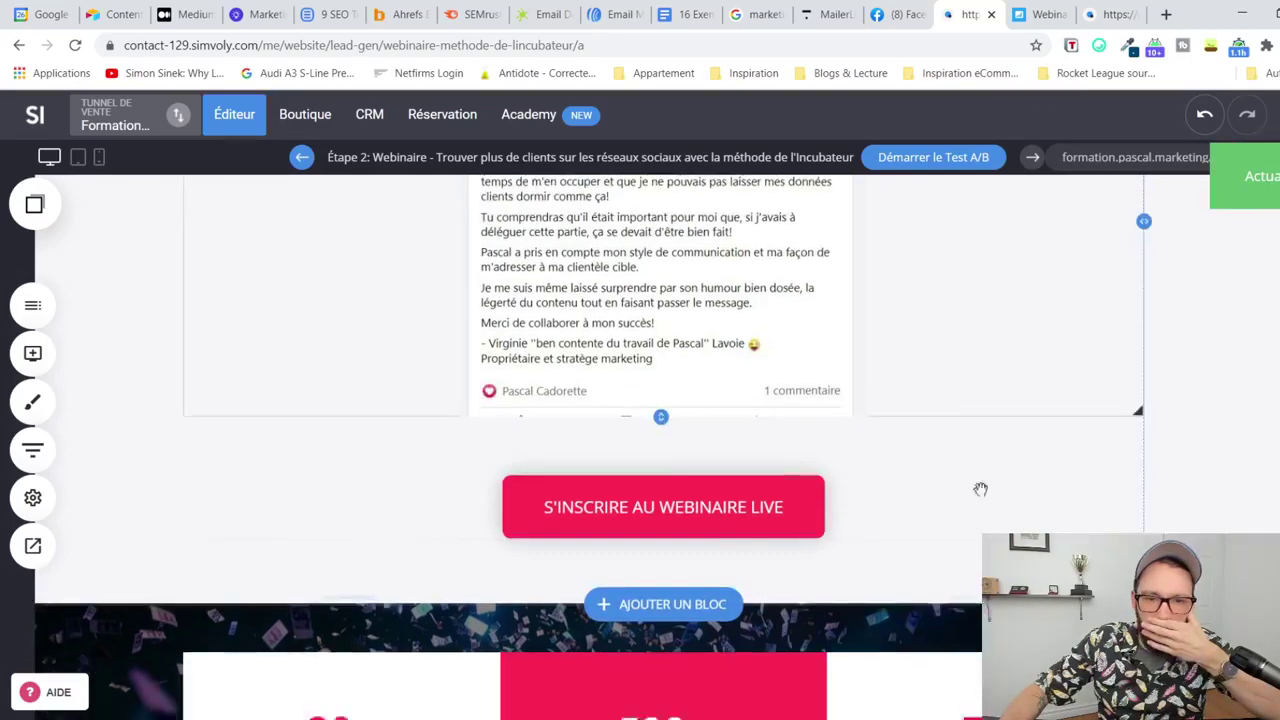
Step: Below the "Produit" line in the method section, add a line beginning "Comment ça a changé mon quotidien (la vie après la"
scroll(832, 517, "up", 15)
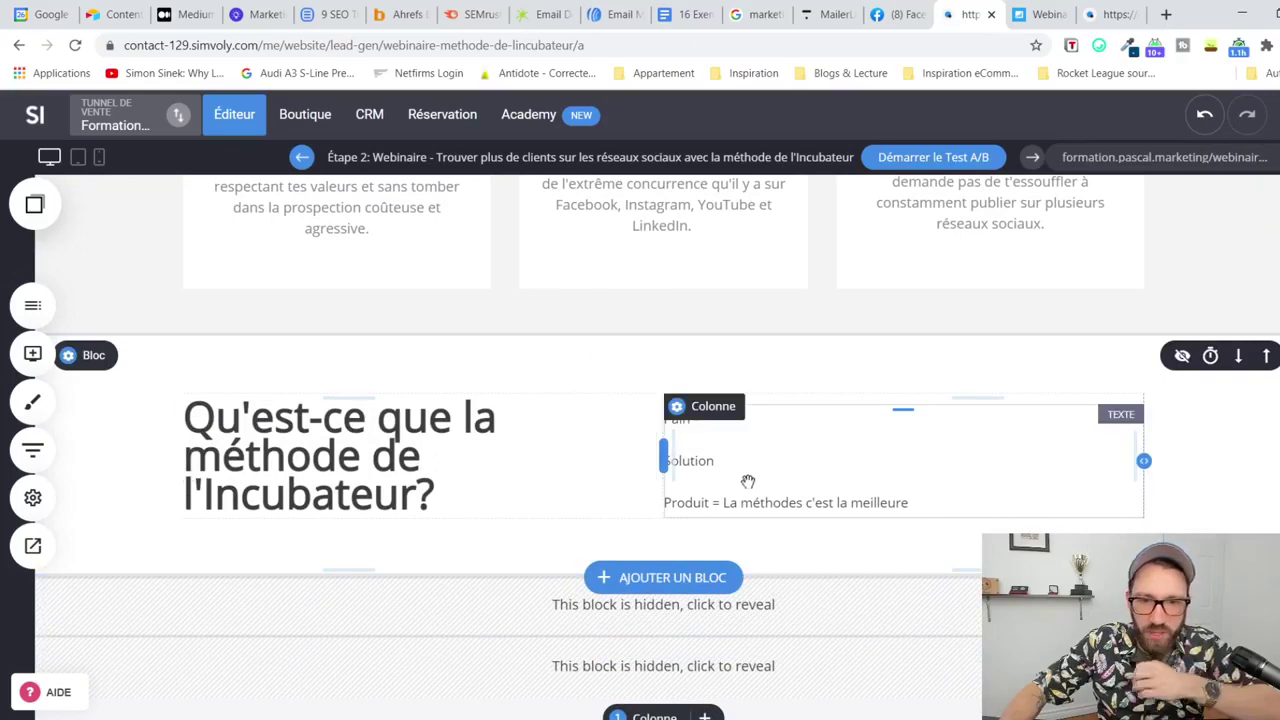
left_click(955, 502)
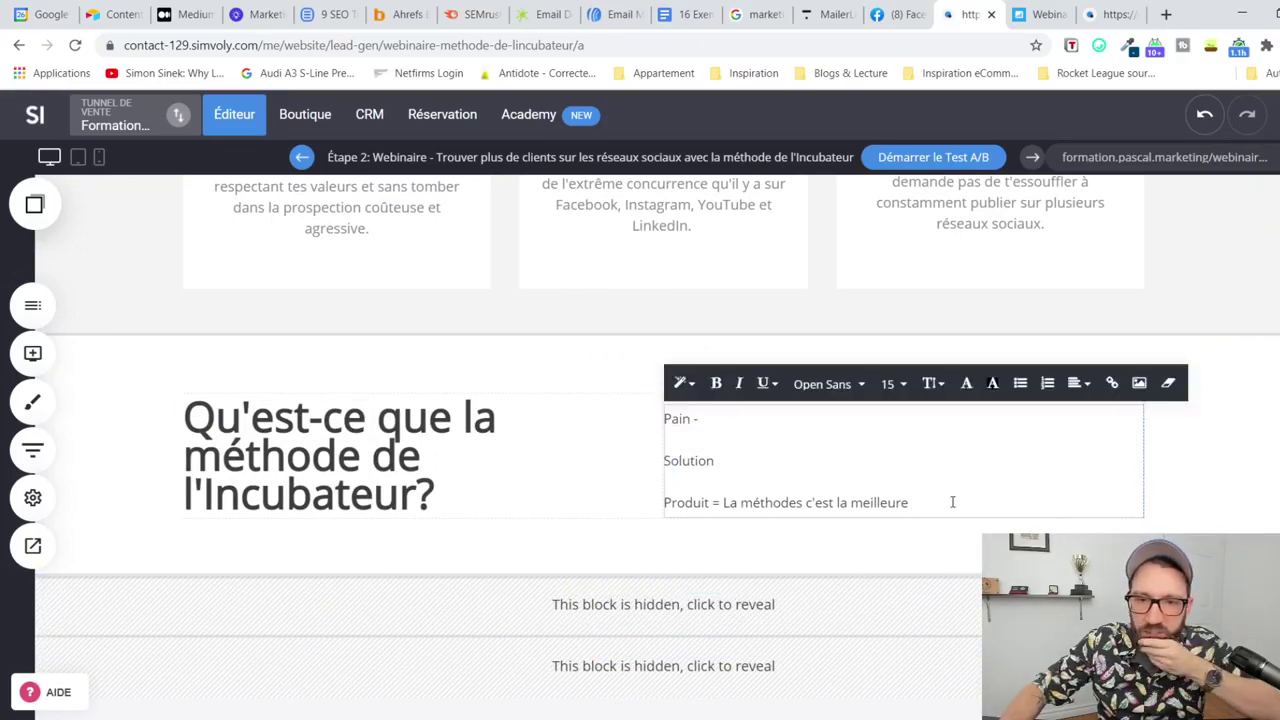
key("Return")
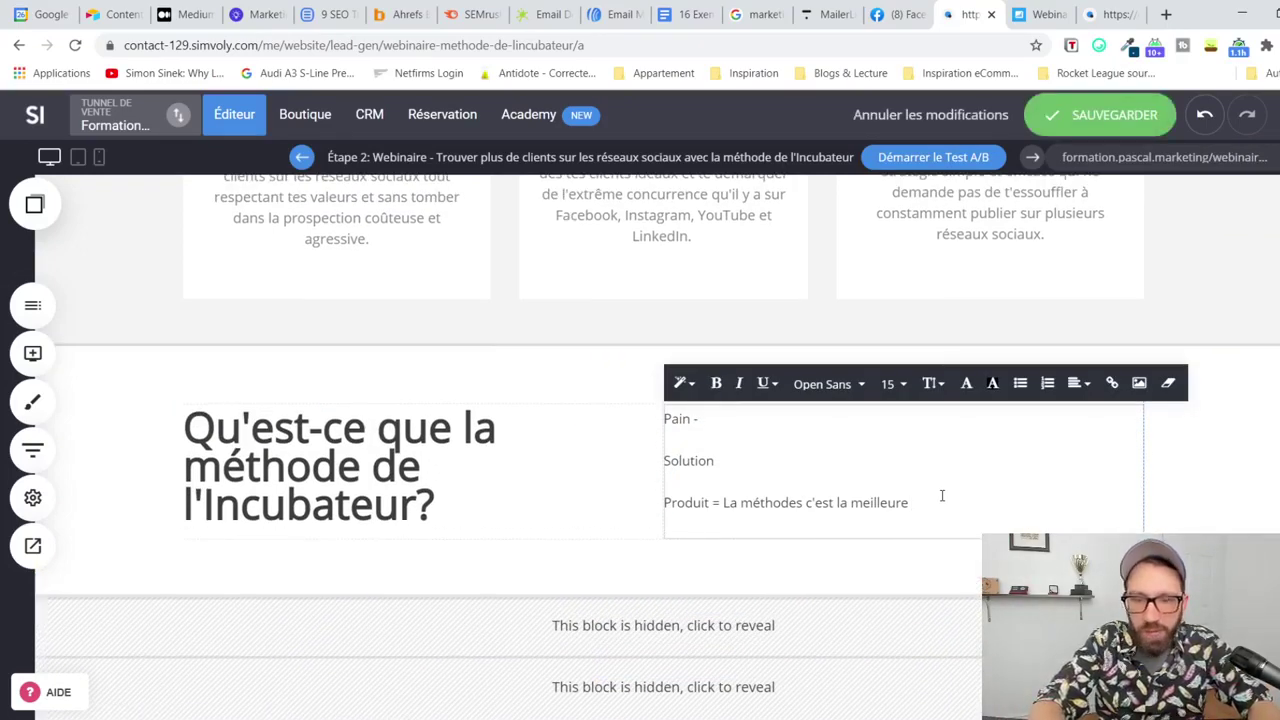
type("Comment ça a changé mon qut")
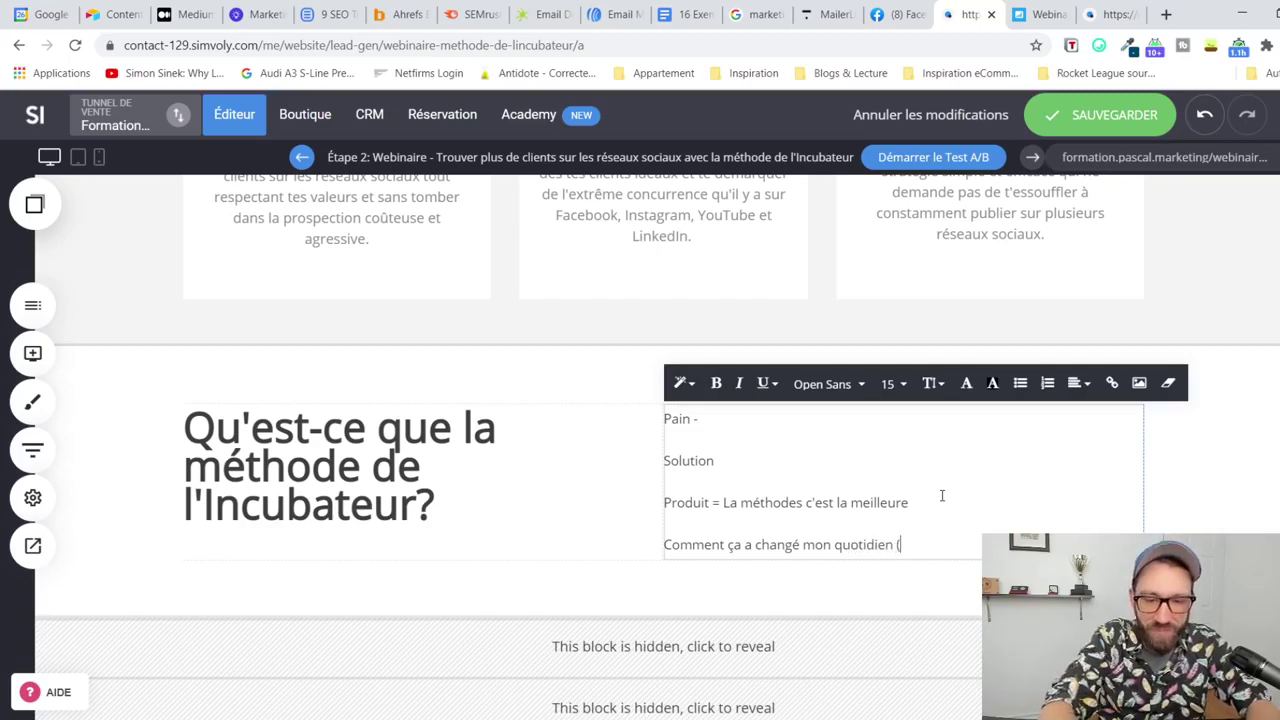
type("ie après (")
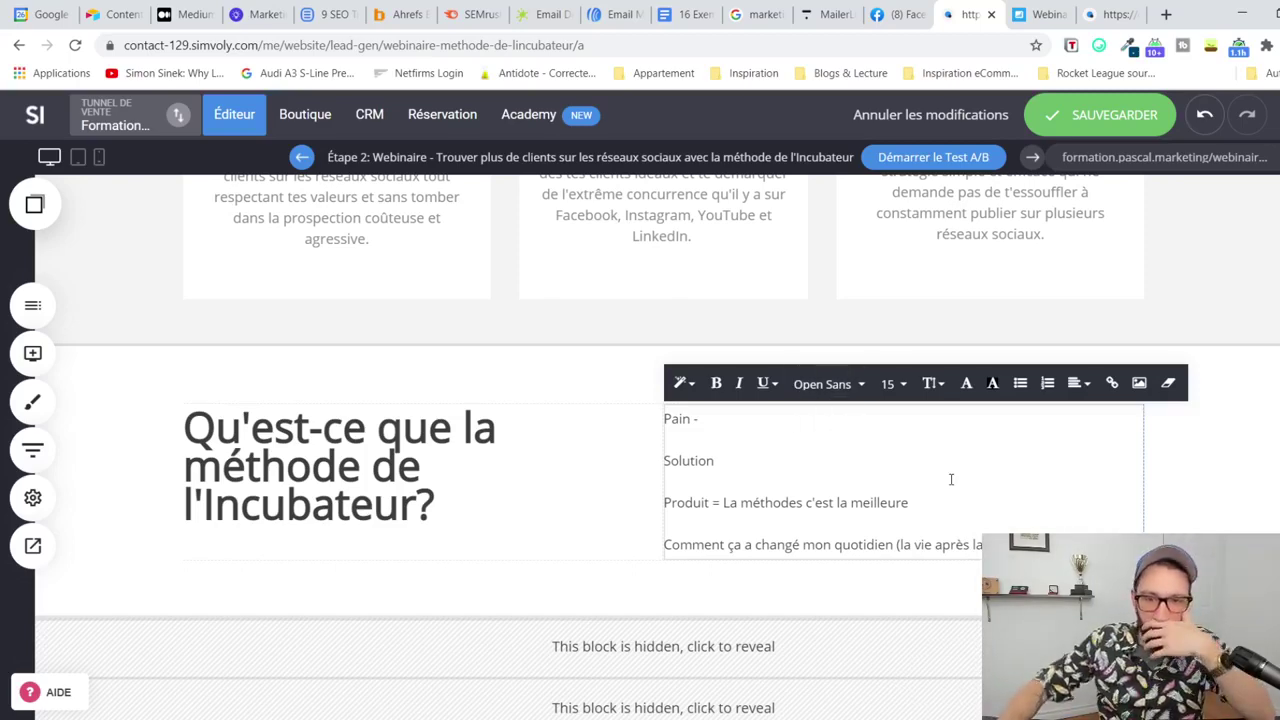
Step: Add a final "CTA = Inscrit toi, je t'explique exactement" line ending "comment tu peux l'appliquer rapidement et faiclement à ton entreprise." and save the page
key("Return")
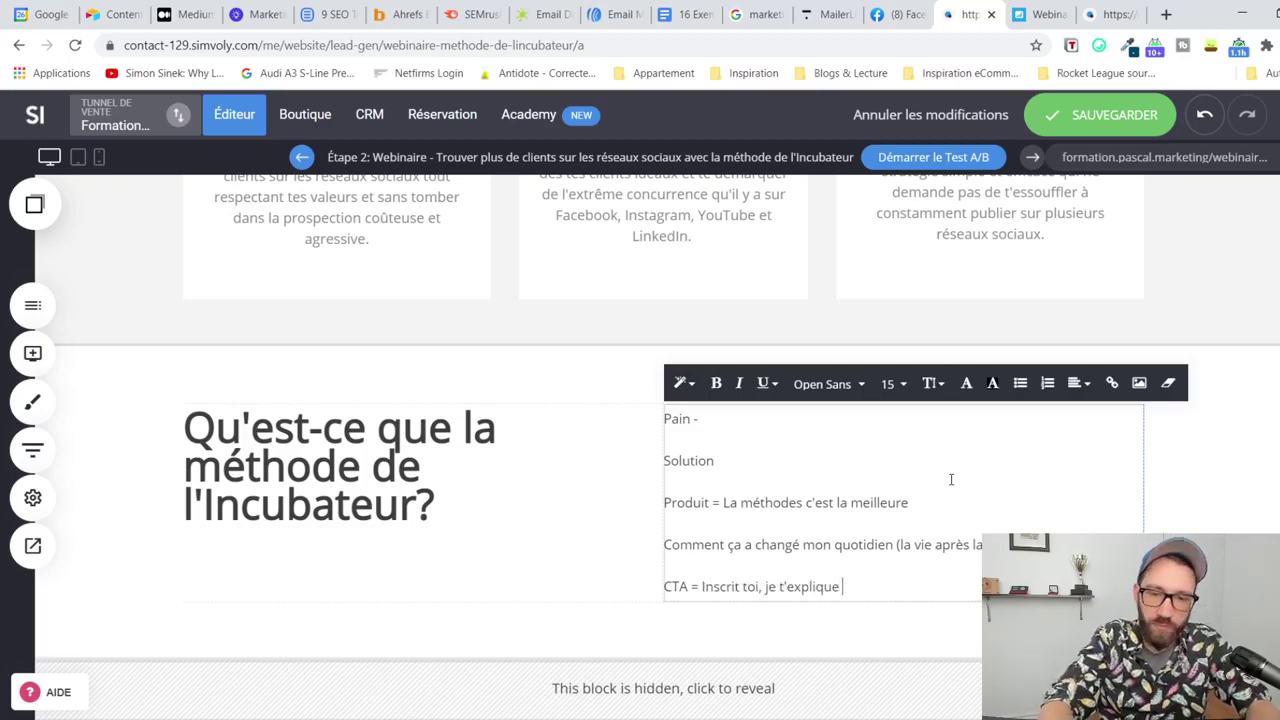
type("xactement qu'est-ce")
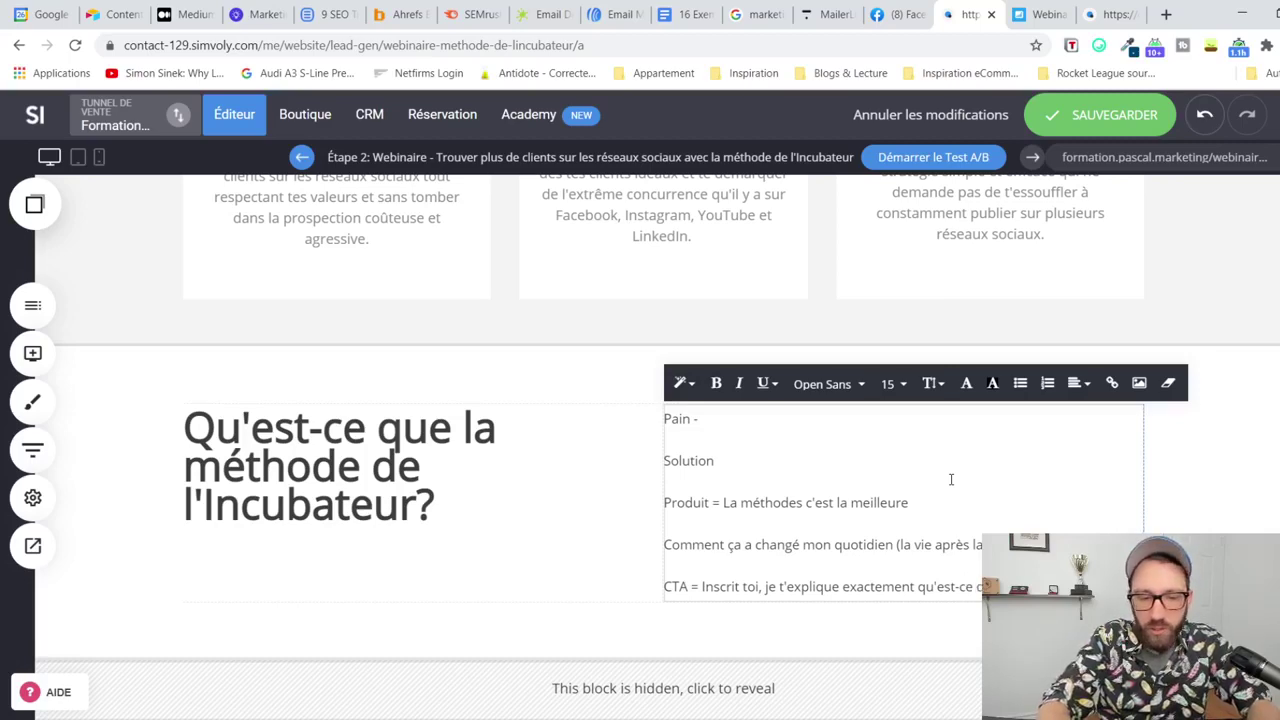
type("comment tu peux l'a")
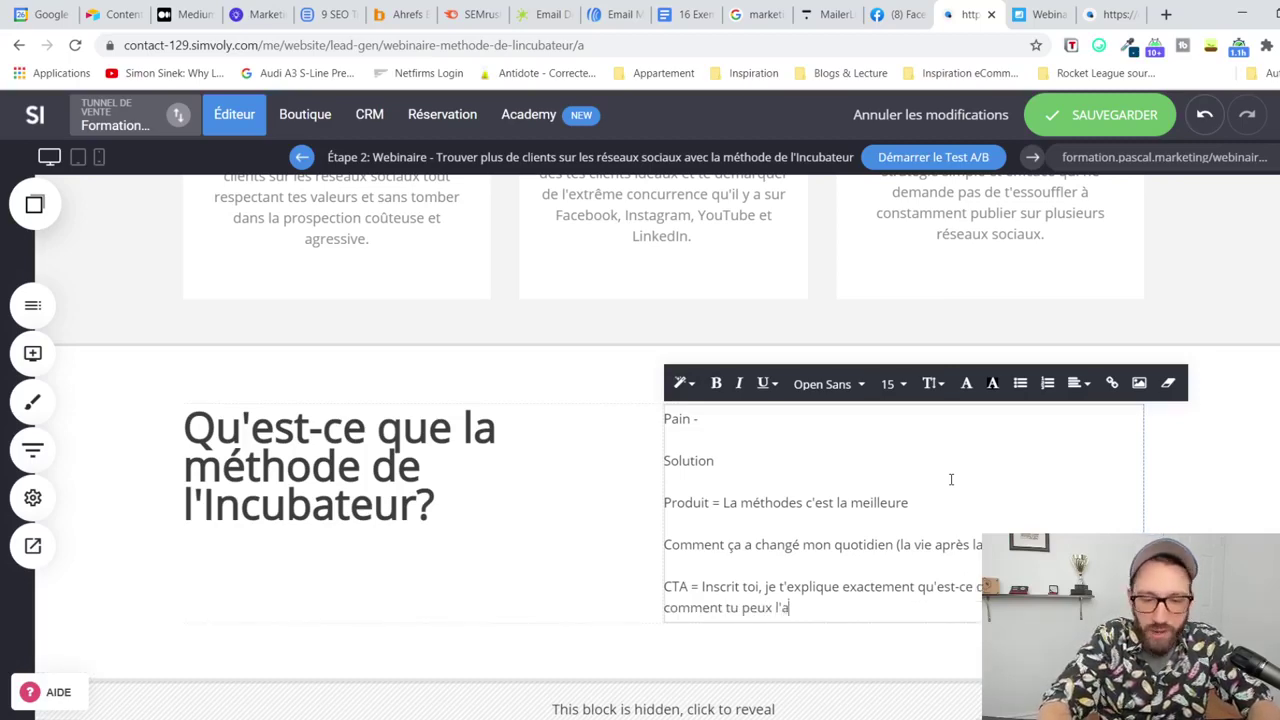
type("idement et faicleme")
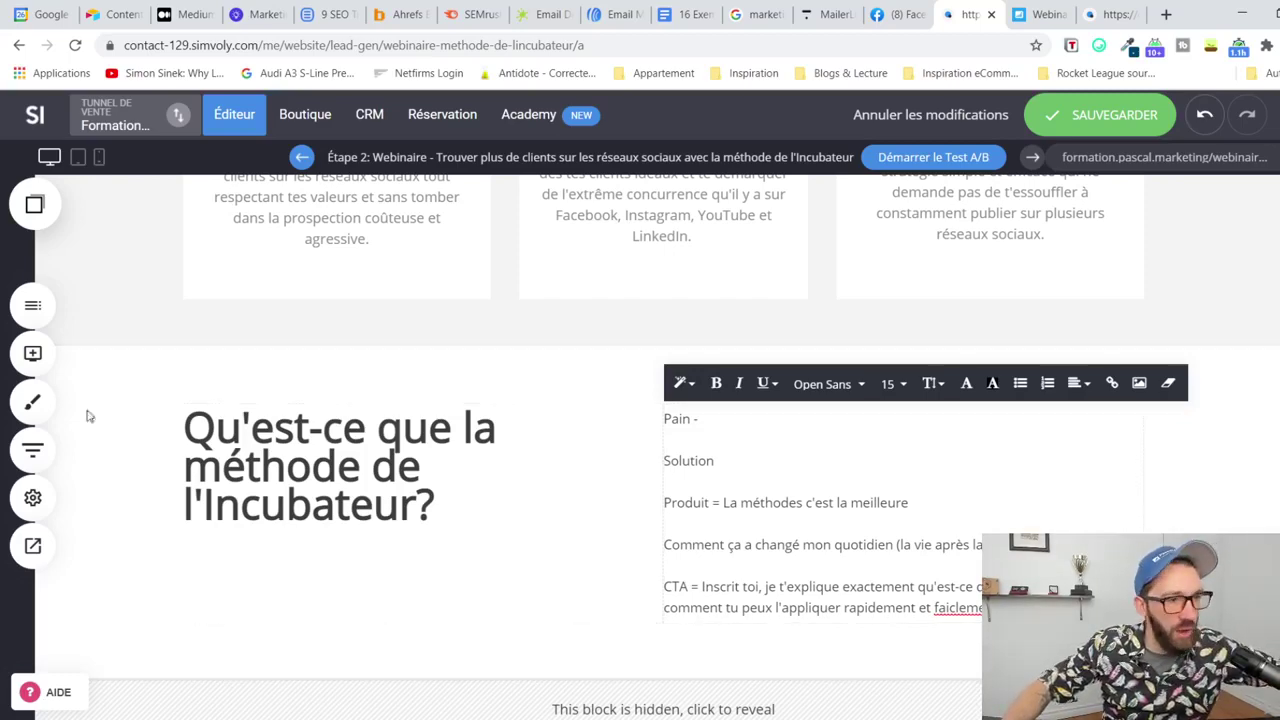
scroll(640, 350, "up", 8)
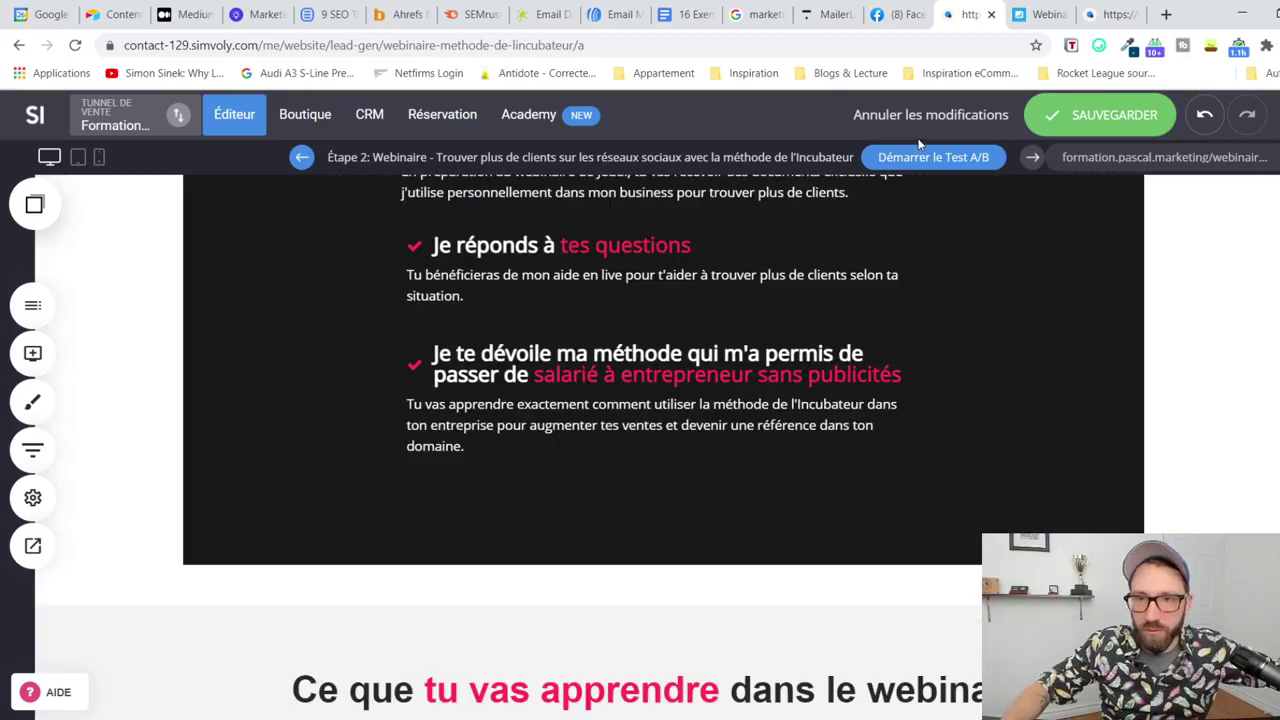
left_click(1160, 115)
Step: Select the Lorem ipsum placeholder paragraph under the hero headline
scroll(1013, 363, "up", 1)
scroll(1000, 385, "up", 4)
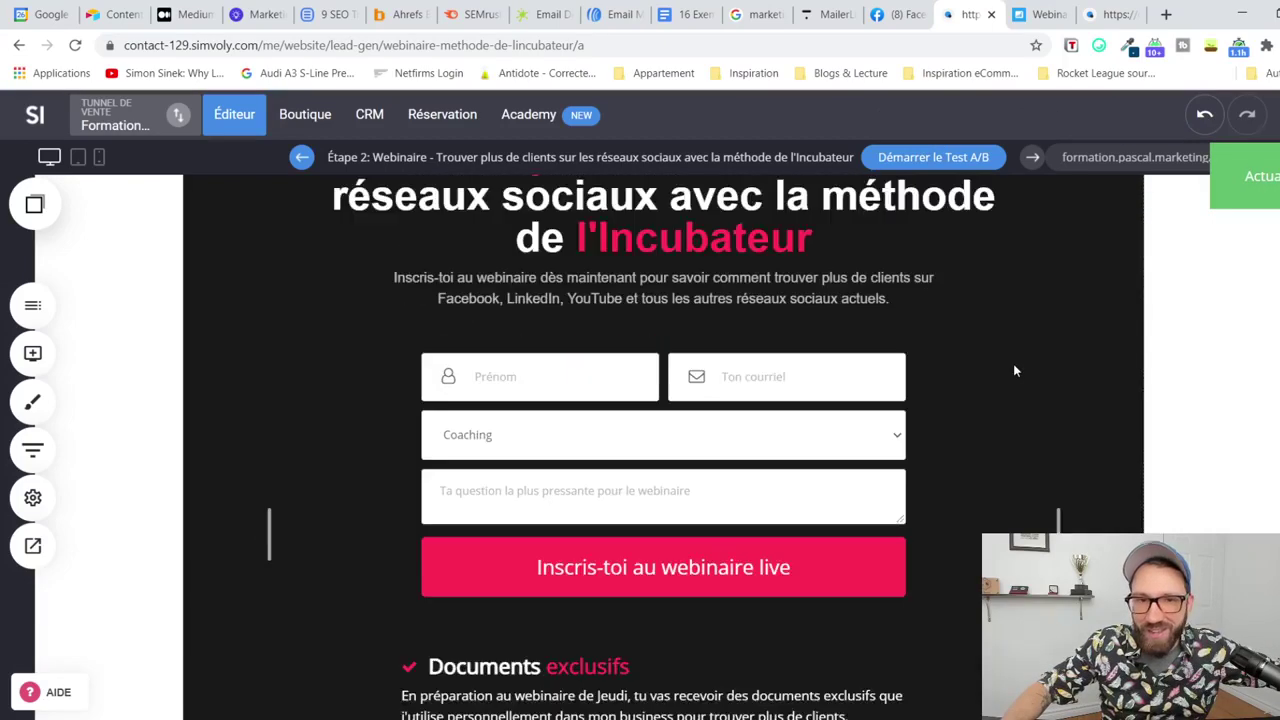
scroll(999, 390, "down", 1)
scroll(680, 571, "up", 5)
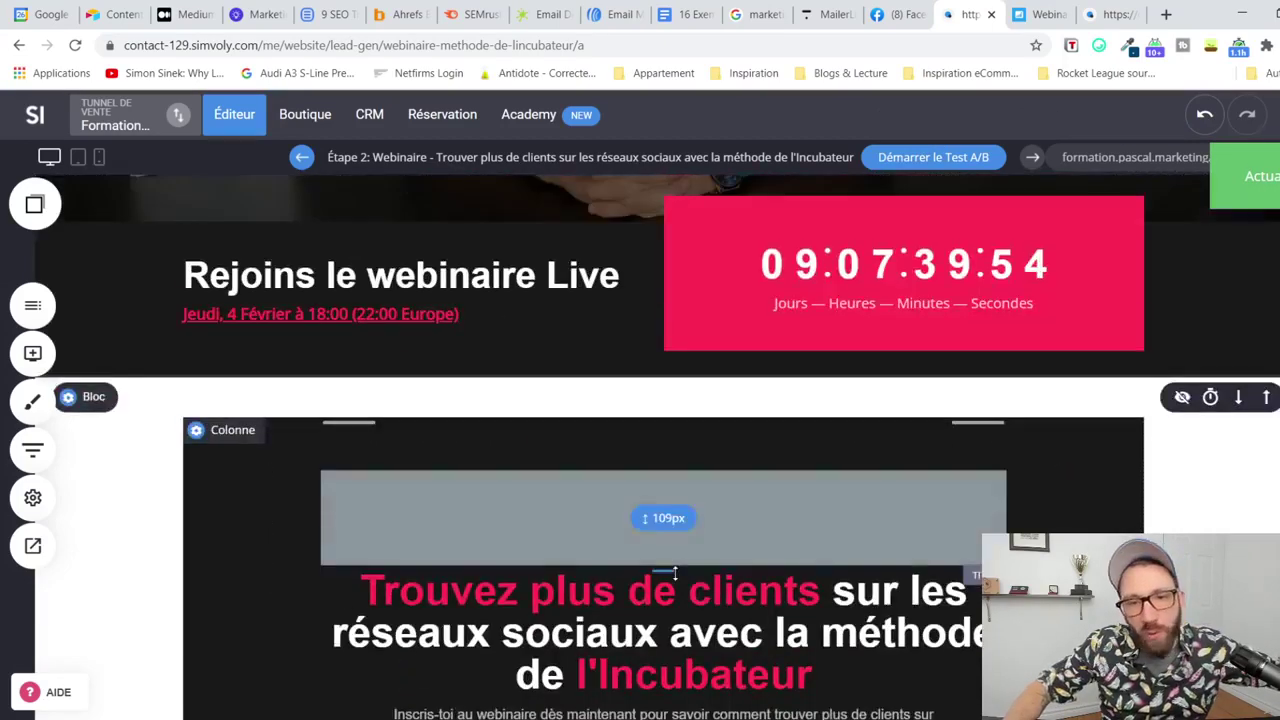
scroll(675, 573, "up", 4)
left_click(336, 490)
left_click(333, 485)
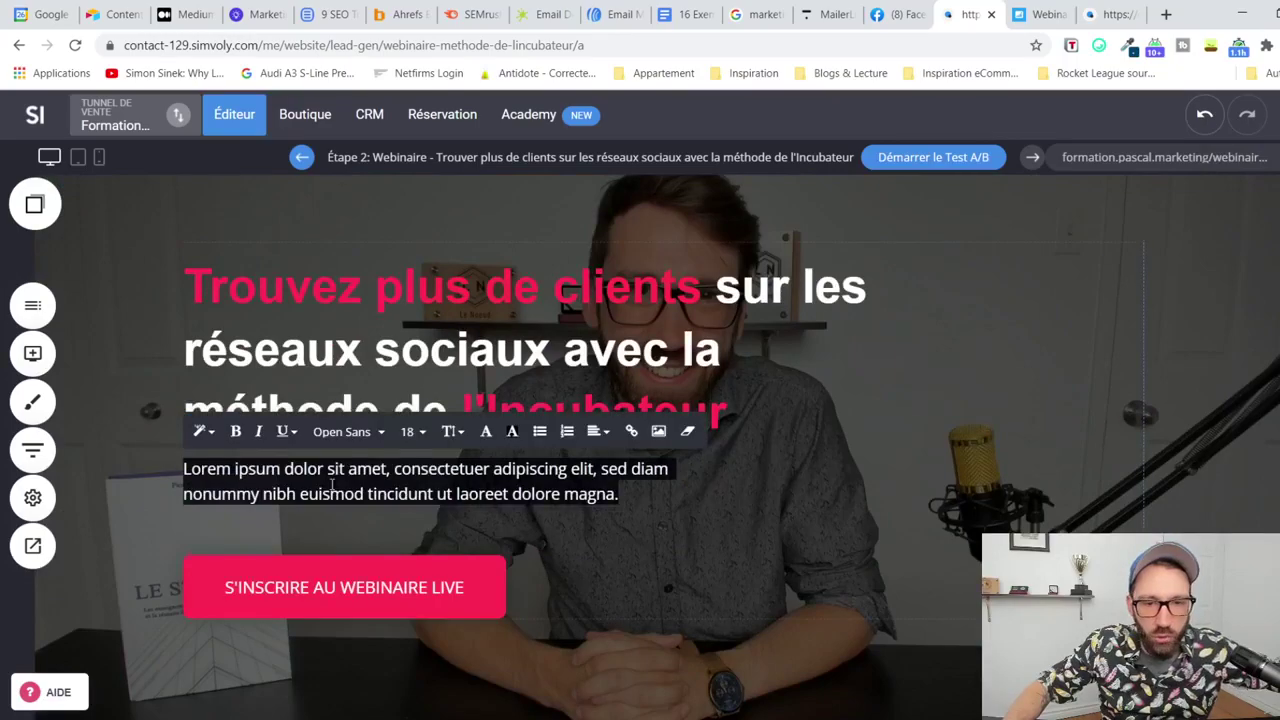
Step: Review the page's sections from the learning cards through the statistics and trainer blocks, then return to the testimonials
scroll(333, 487, "down", 15)
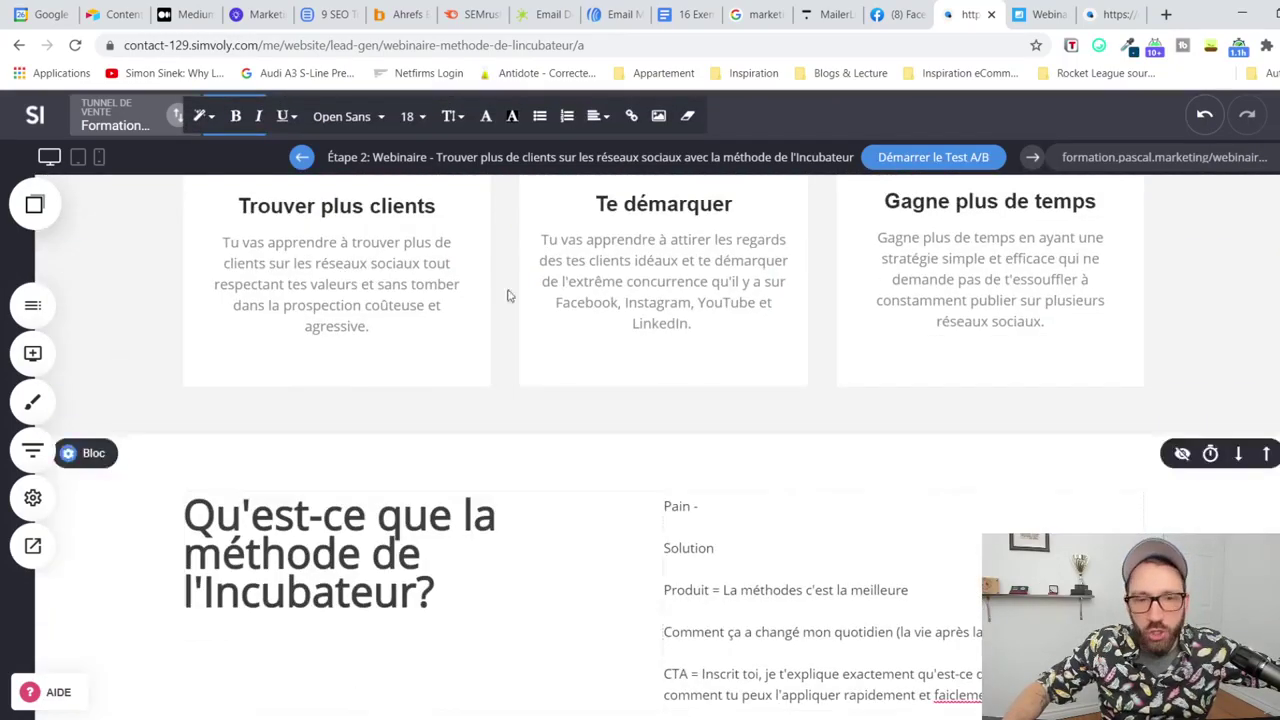
scroll(341, 273, "up", 3)
scroll(1243, 458, "down", 5)
scroll(680, 370, "up", 3)
scroll(822, 431, "down", 3)
scroll(822, 431, "down", 15)
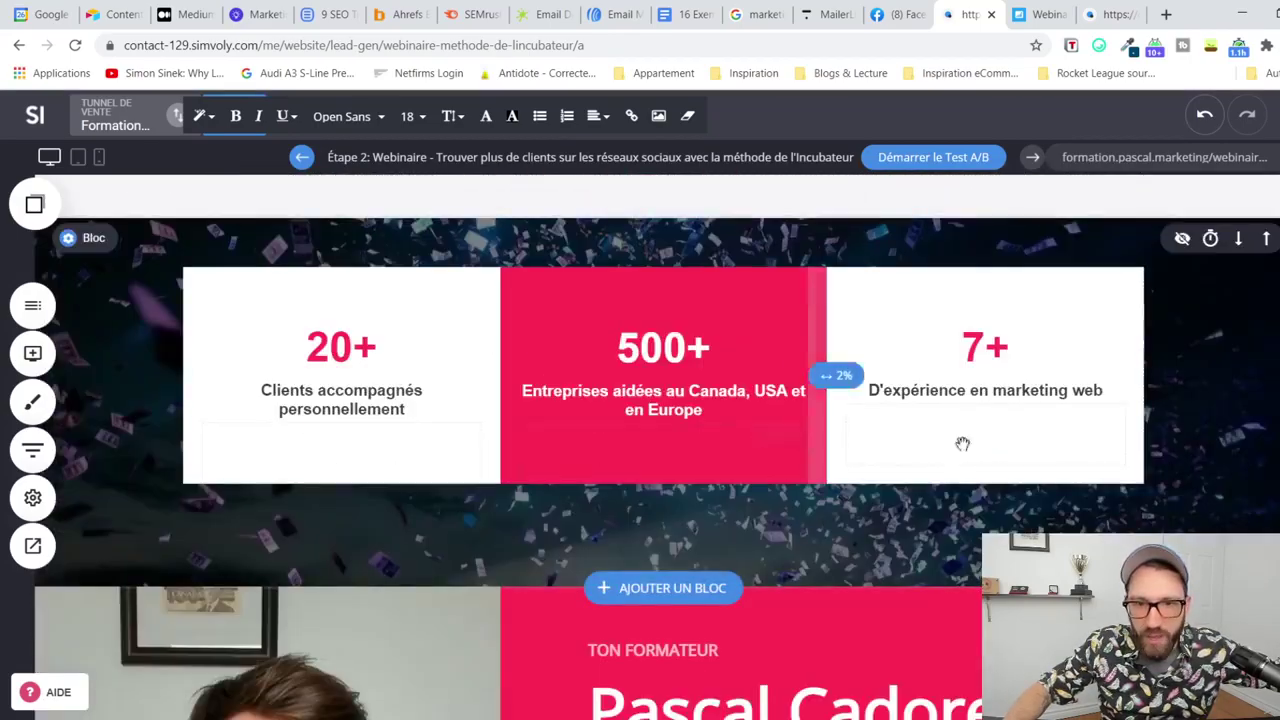
scroll(489, 512, "down", 10)
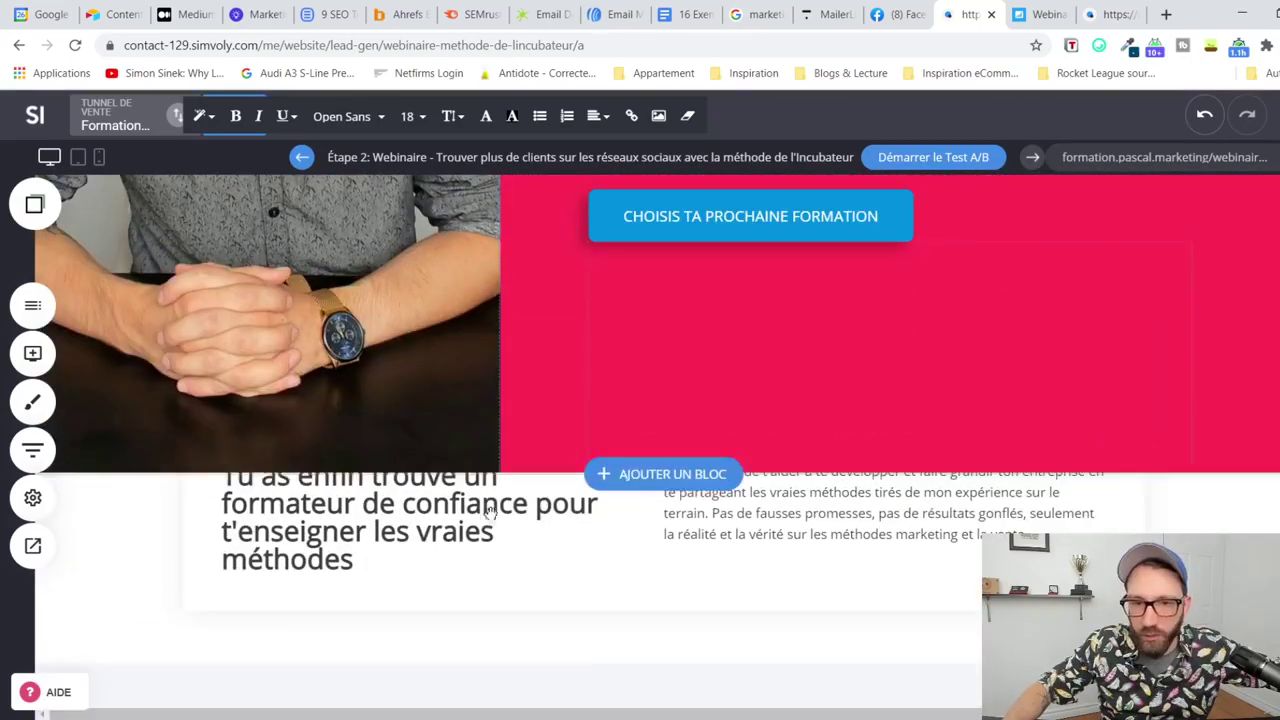
scroll(489, 515, "up", 10)
scroll(657, 447, "up", 10)
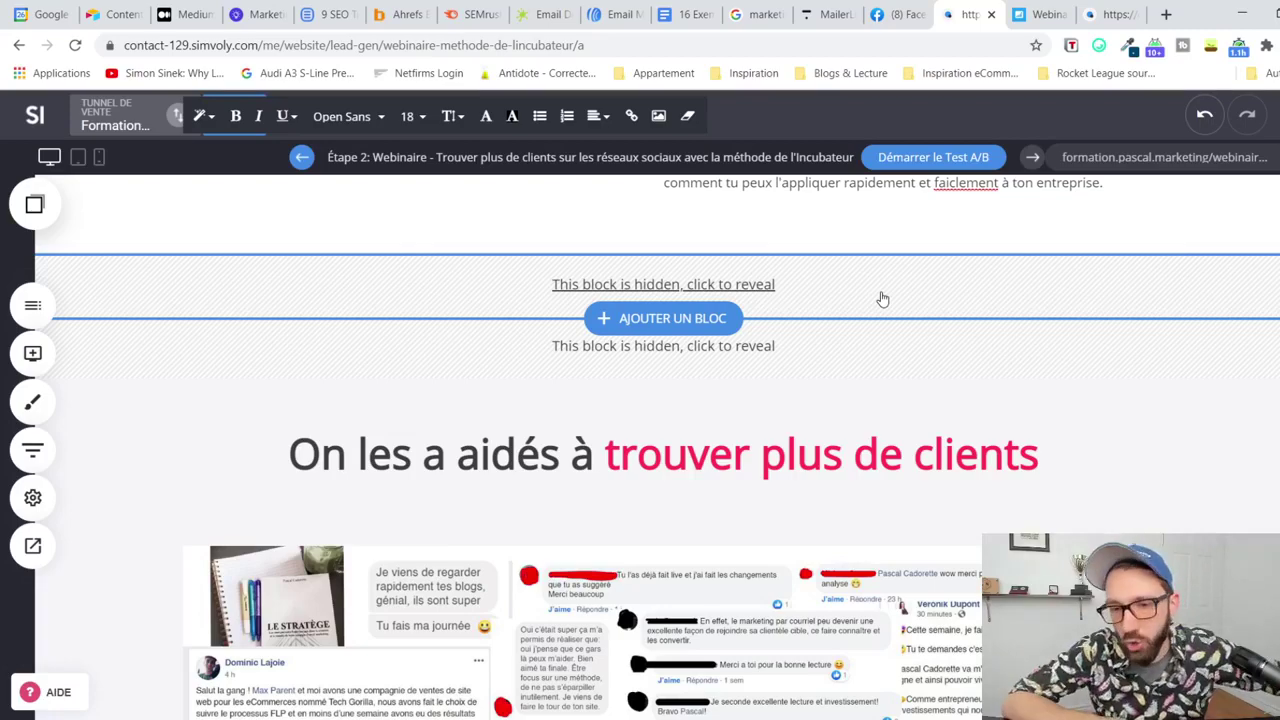
Step: Review the page from the testimonials and statistics back up to the registration form and its three-point benefits list
scroll(1043, 420, "down", 4)
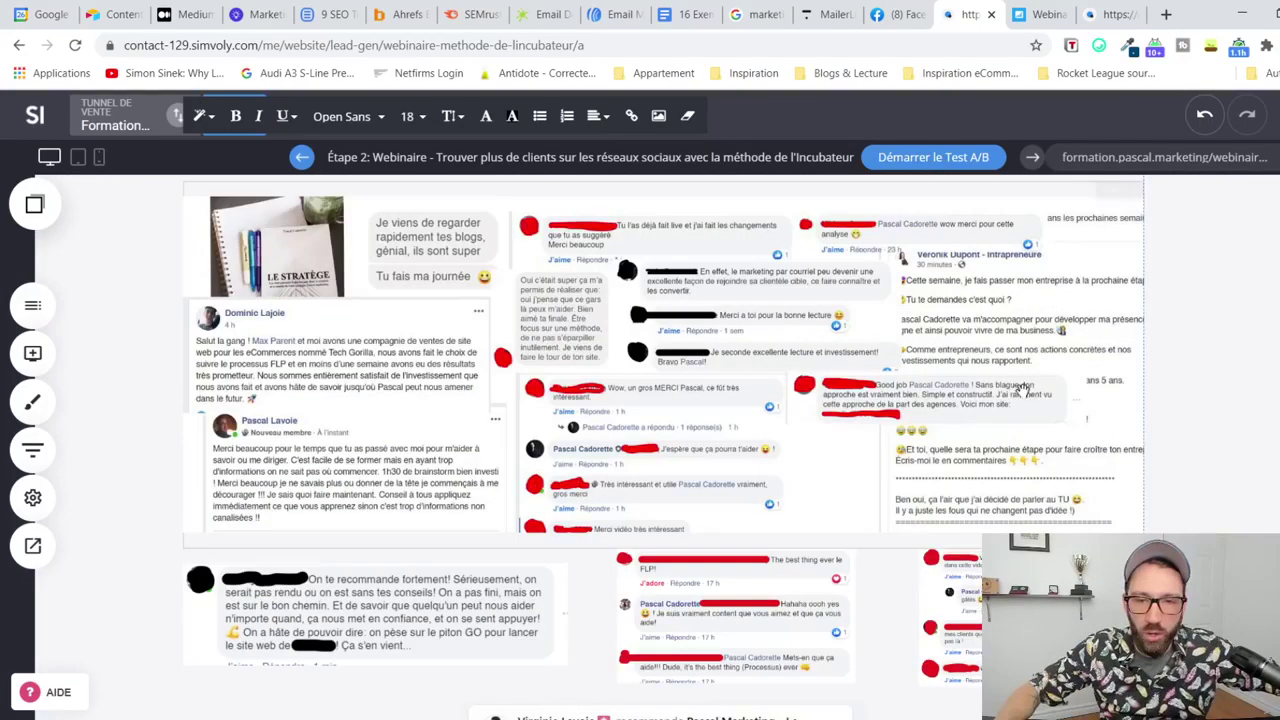
scroll(1225, 421, "down", 10)
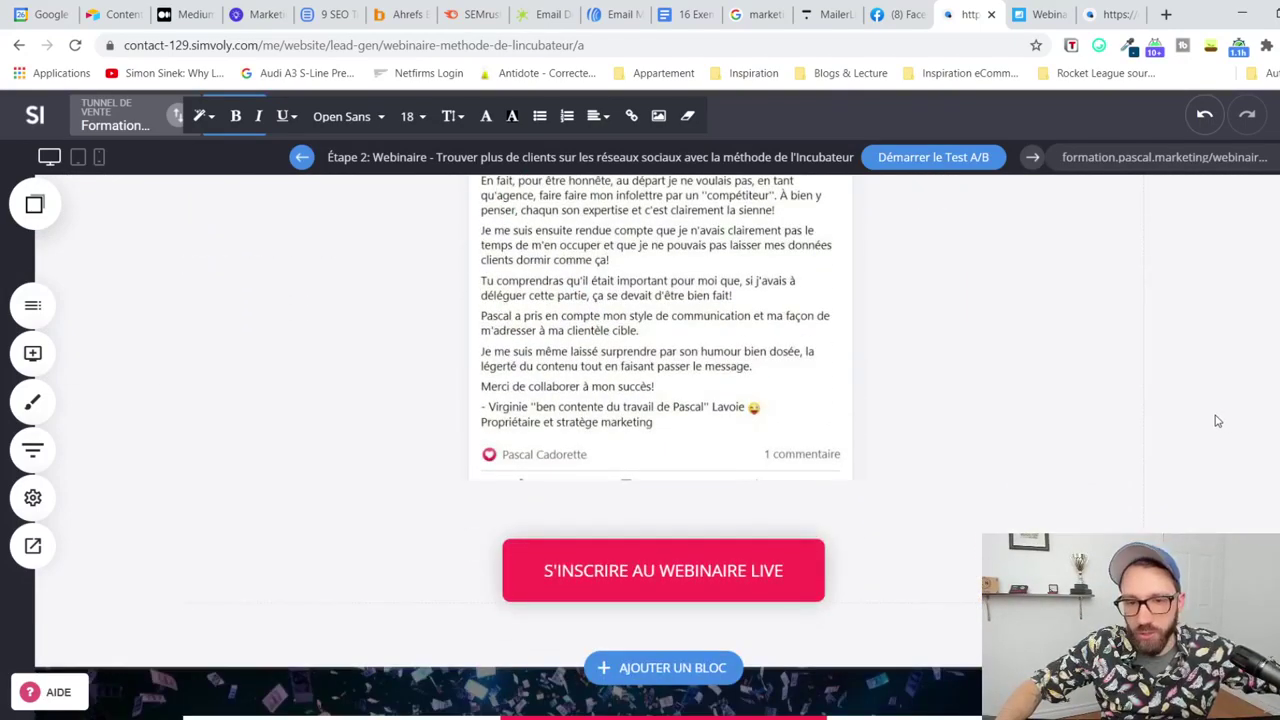
scroll(1215, 414, "up", 10)
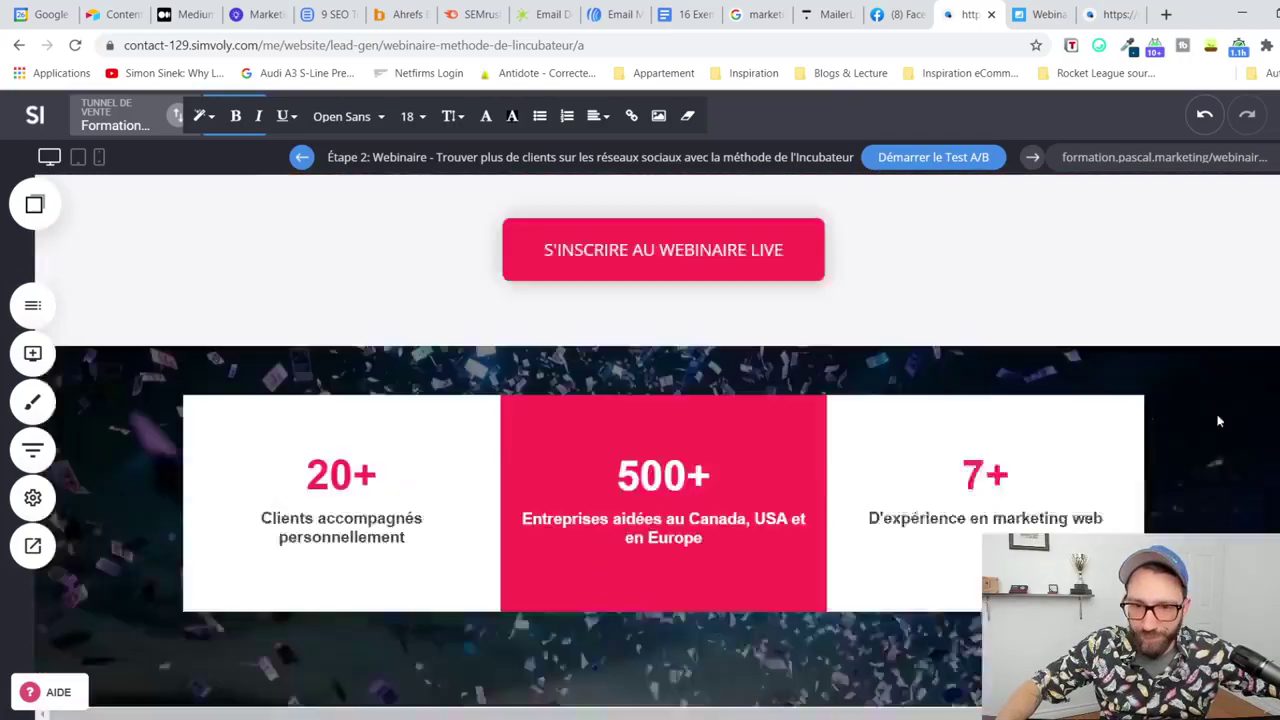
scroll(1205, 433, "up", 10)
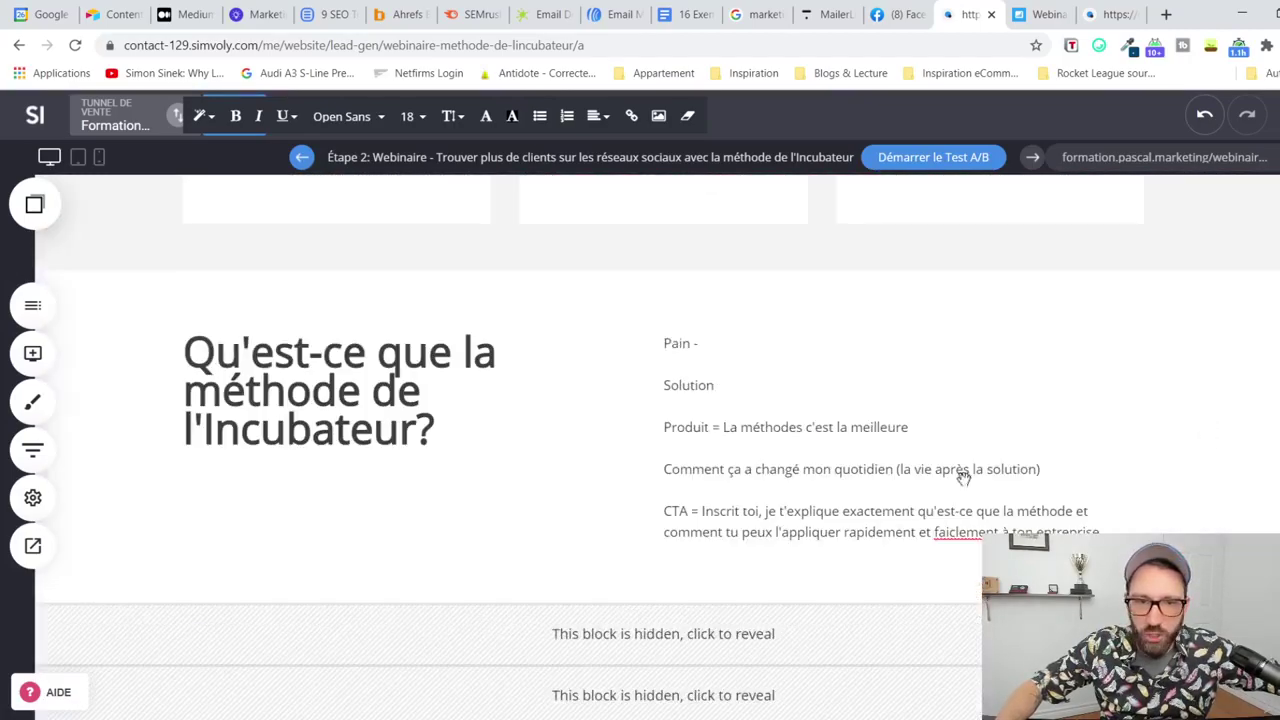
scroll(820, 430, "up", 10)
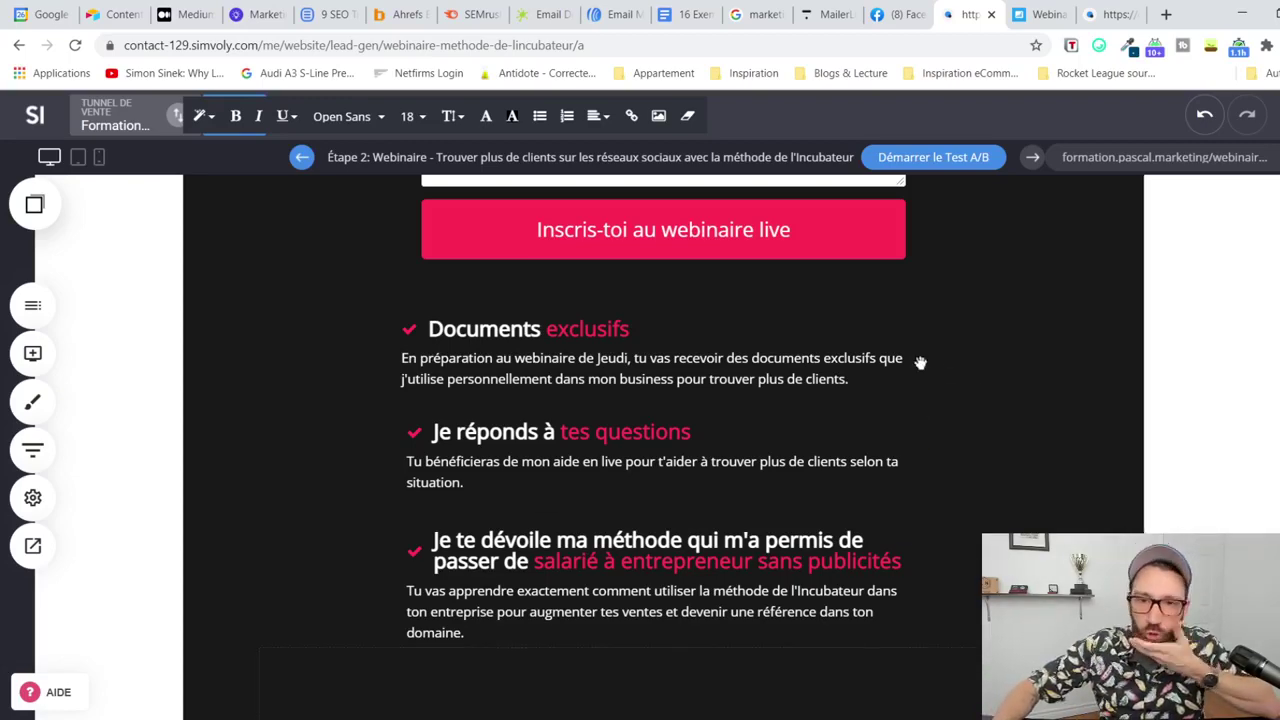
left_click(1128, 344)
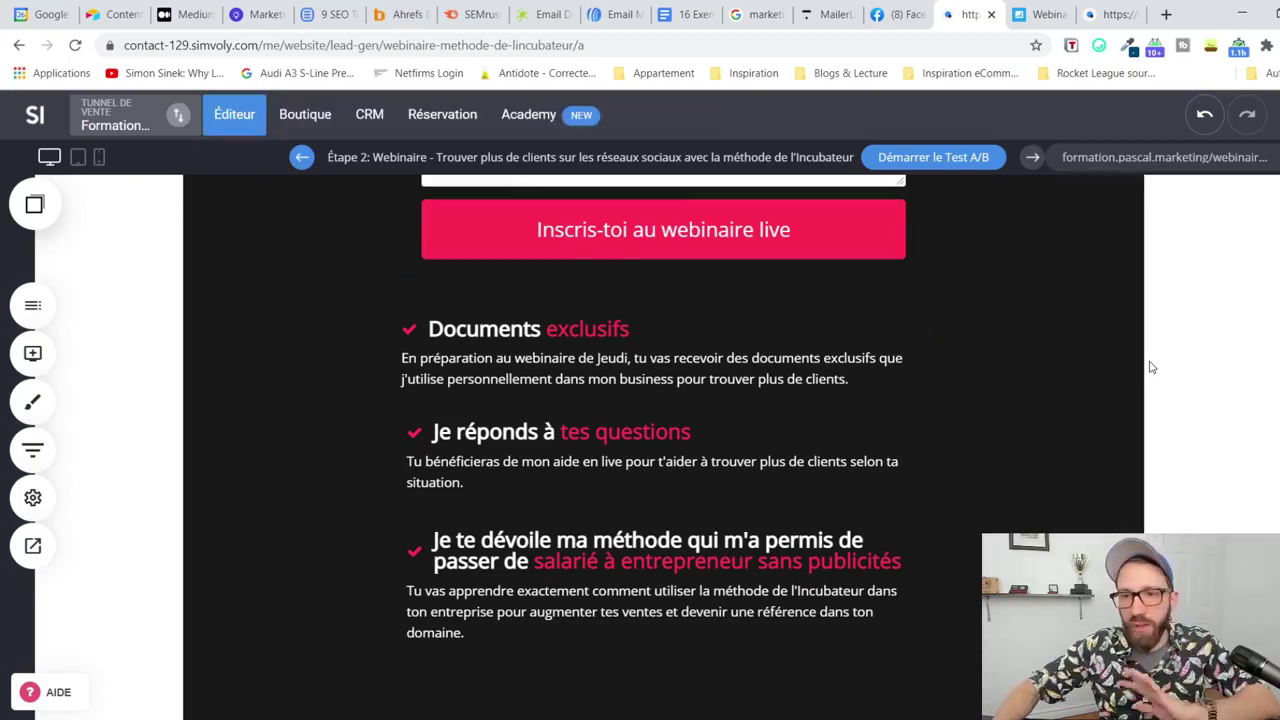
scroll(1150, 367, "up", 4)
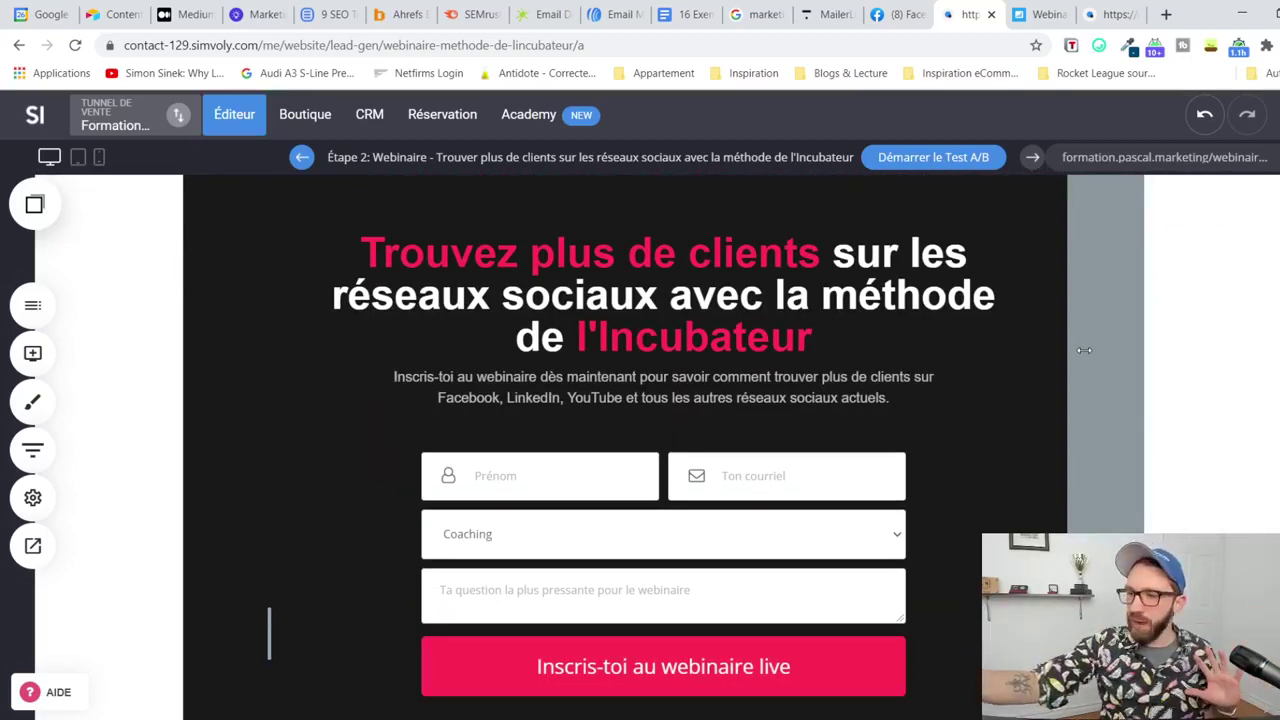
scroll(1063, 349, "down", 10)
scroll(1095, 348, "up", 8)
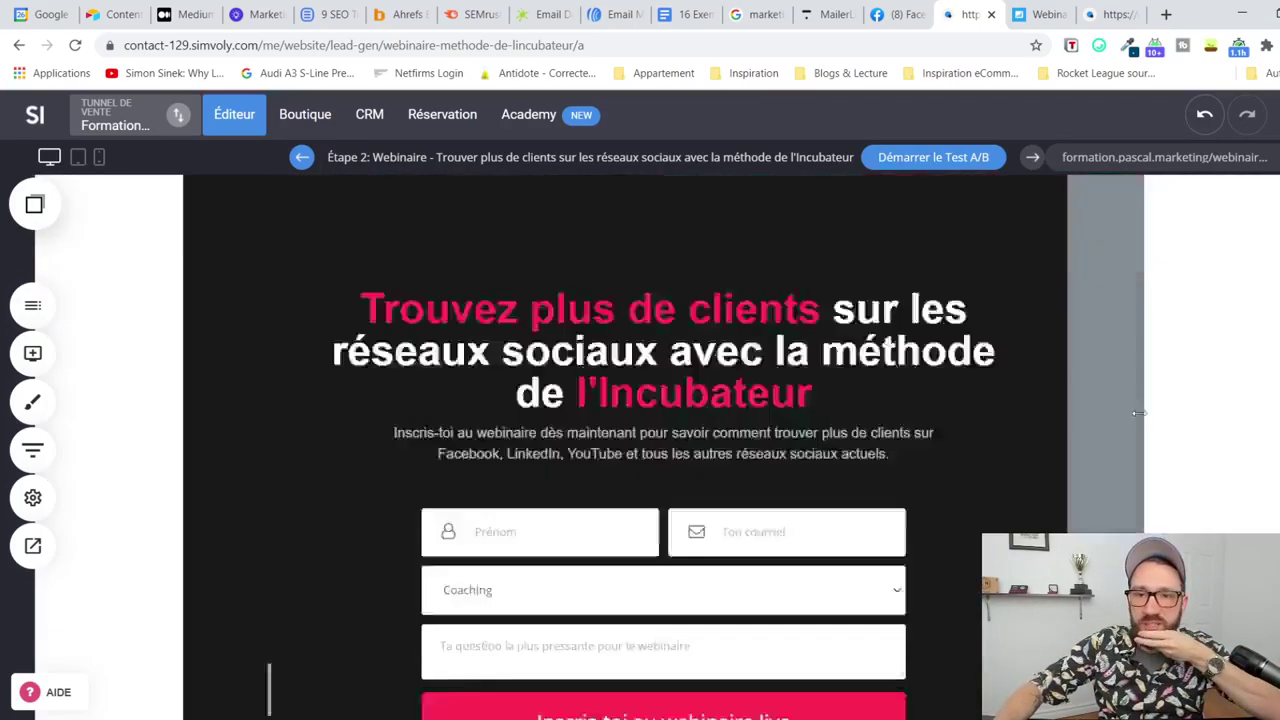
scroll(1160, 405, "down", 8)
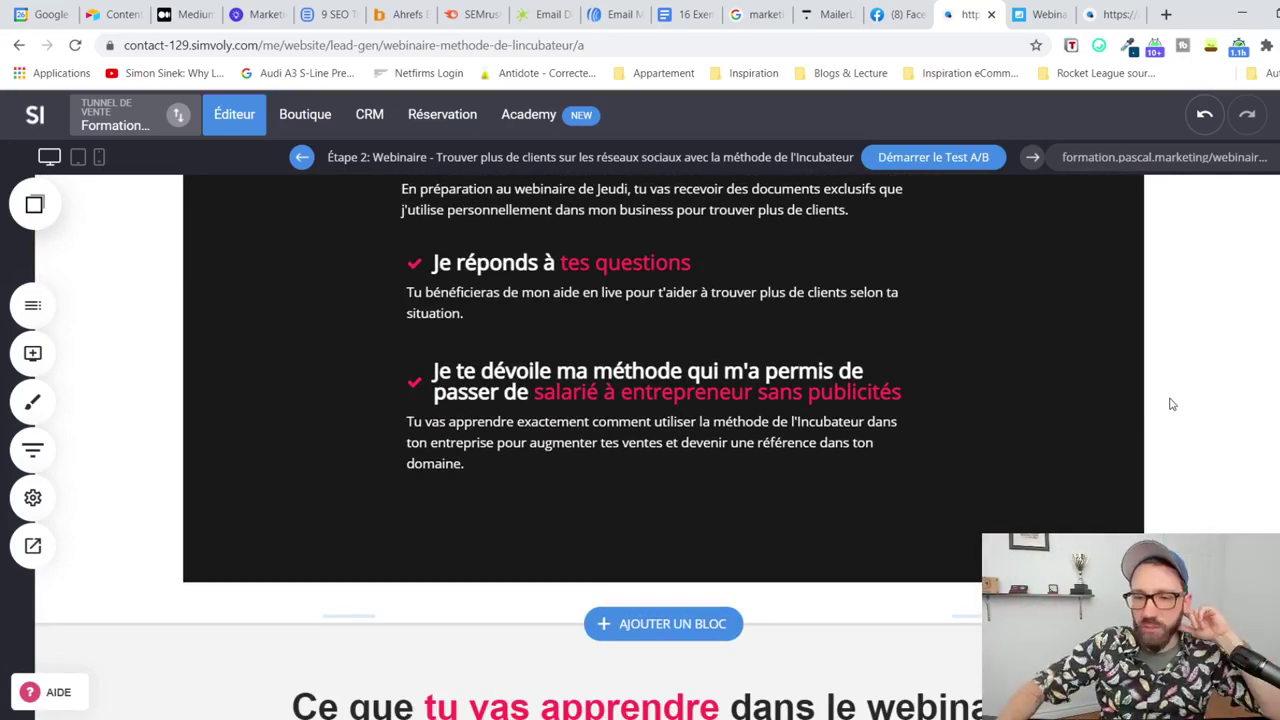
scroll(1172, 404, "up", 1)
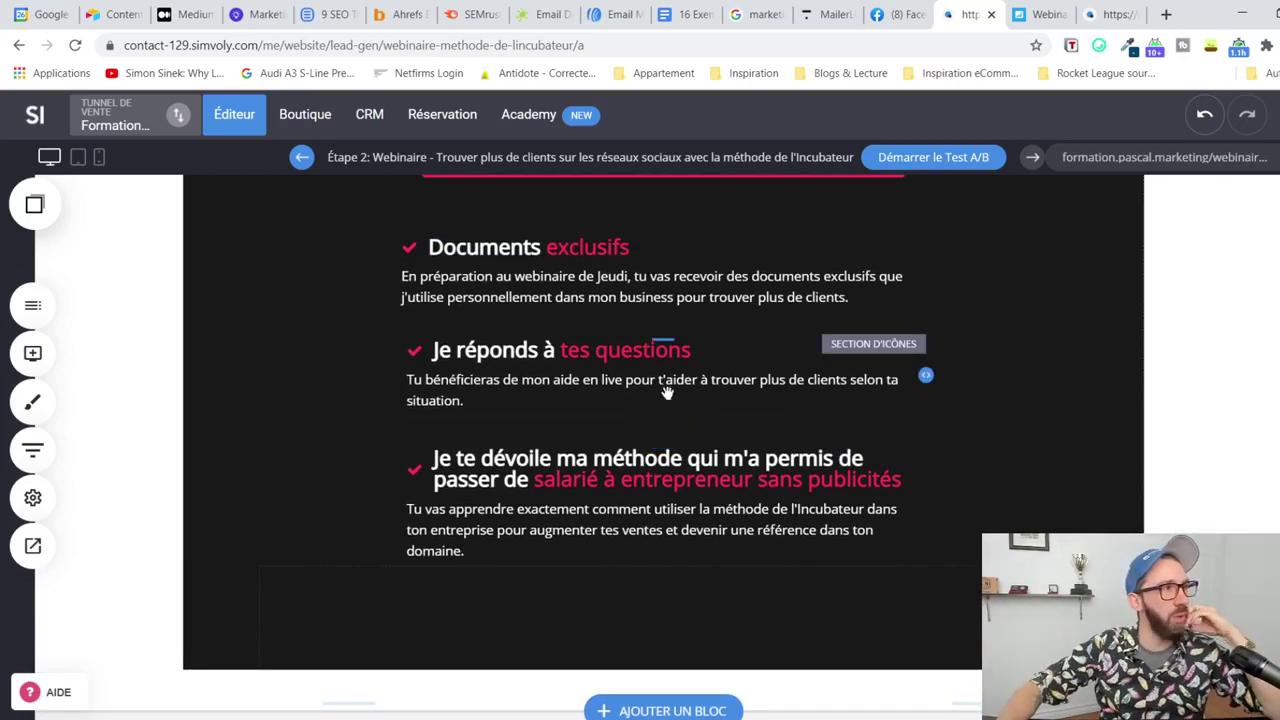
Step: Widen the registration form slightly on both sides, above the "Documents exclusifs" benefits, and save the page
scroll(700, 445, "up", 3)
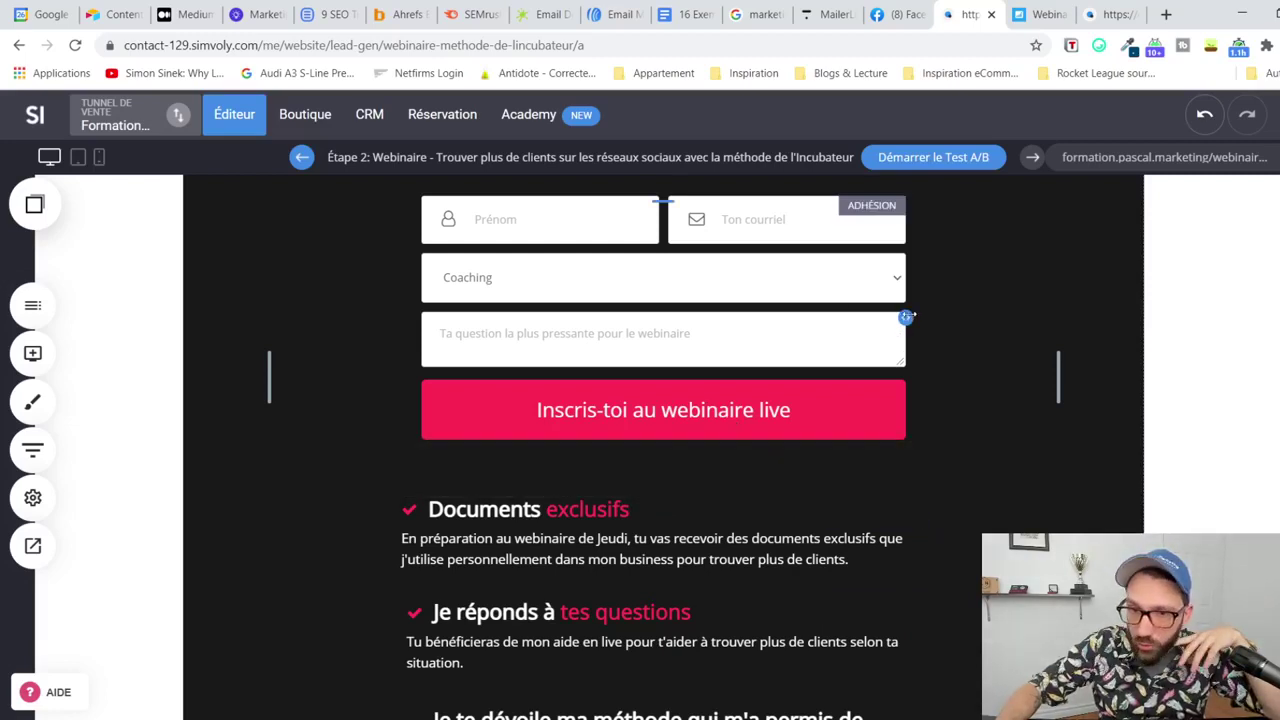
left_click_drag(944, 316, 994, 320)
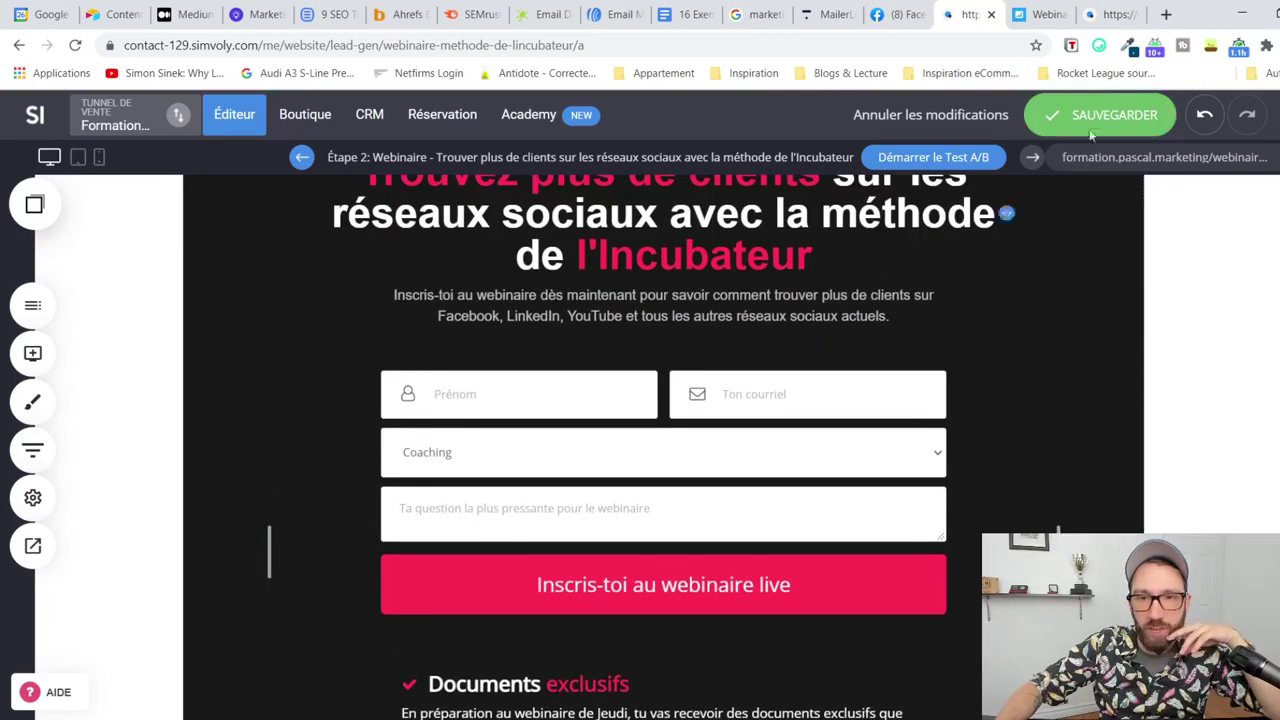
left_click(1101, 124)
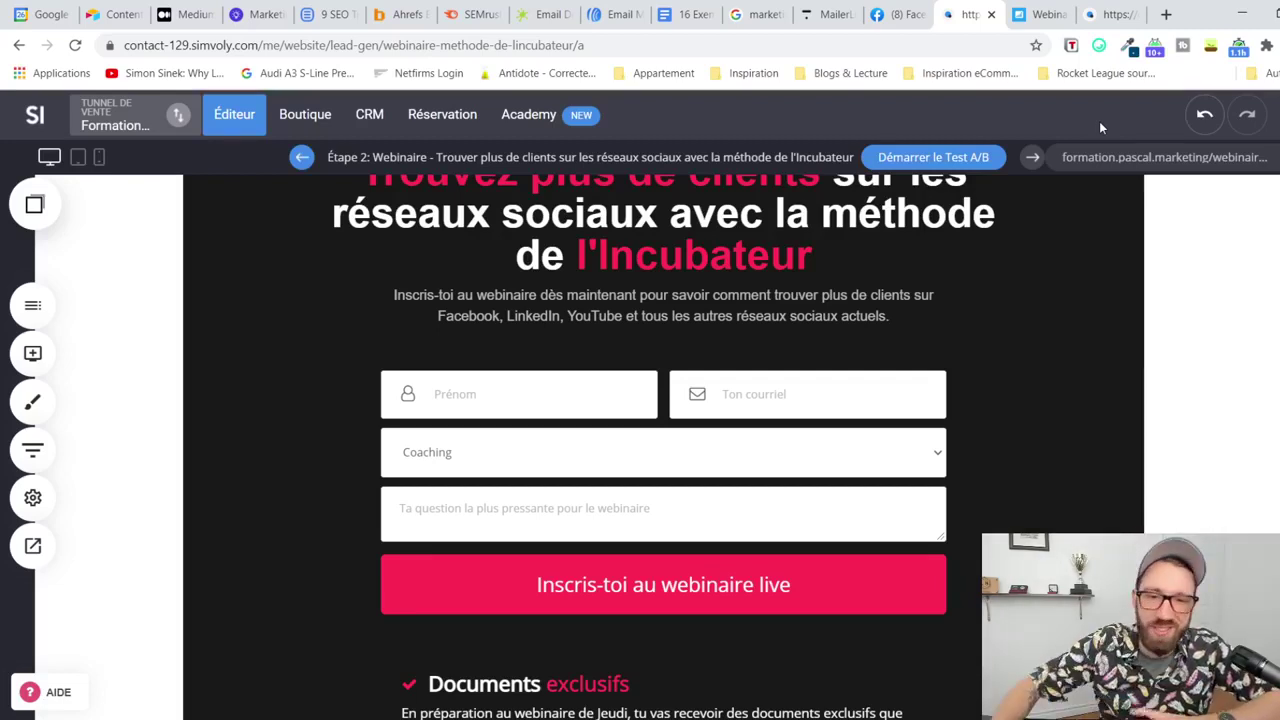
scroll(883, 370, "up", 5)
scroll(897, 390, "down", 4)
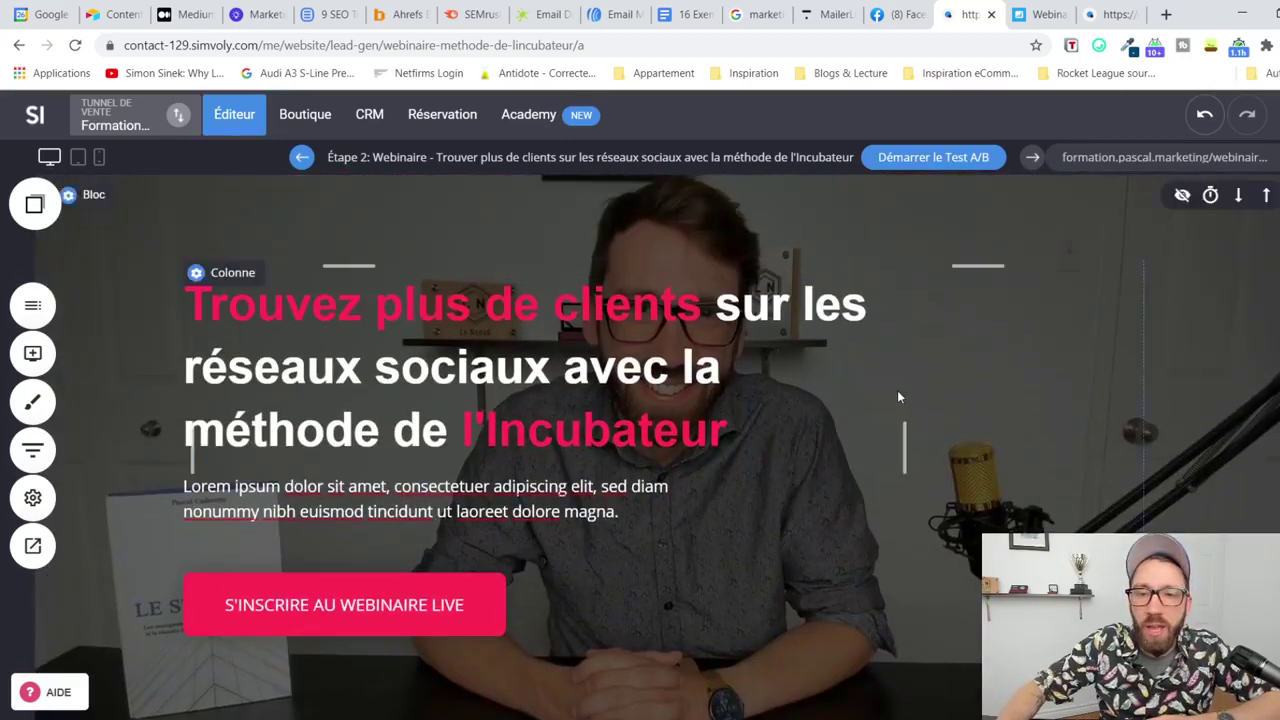
scroll(897, 390, "up", 4)
scroll(660, 430, "down", 1)
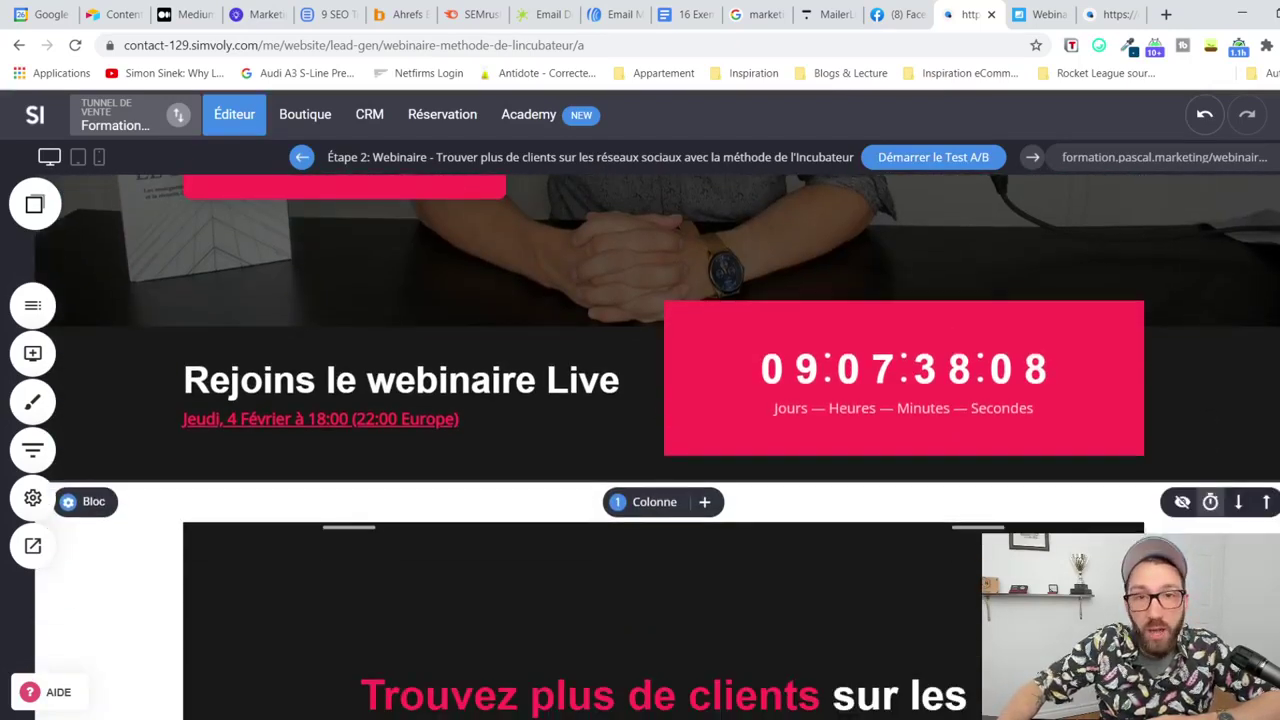